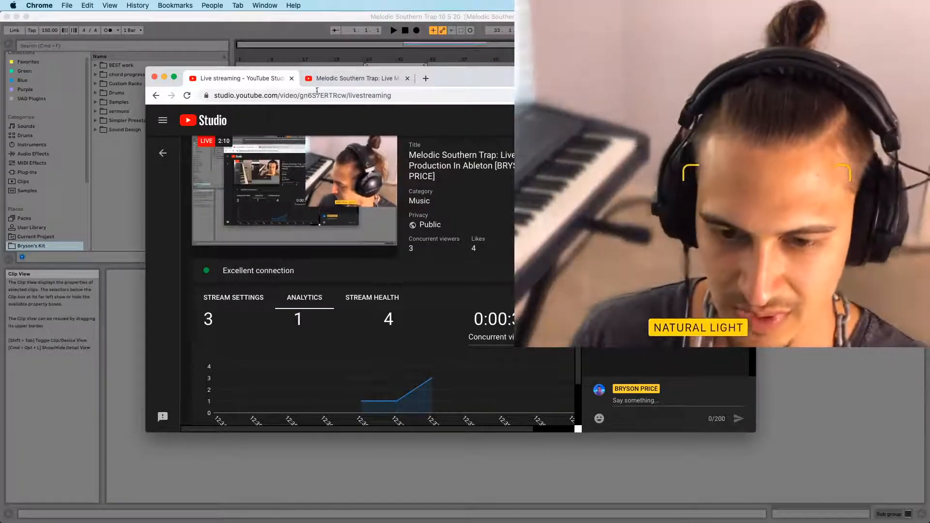
Close the tab showing the live stream's YouTube watch page, then move and resize the remaining YouTube Studio window
{"action": "left_click", "coordinate": [360, 79]}
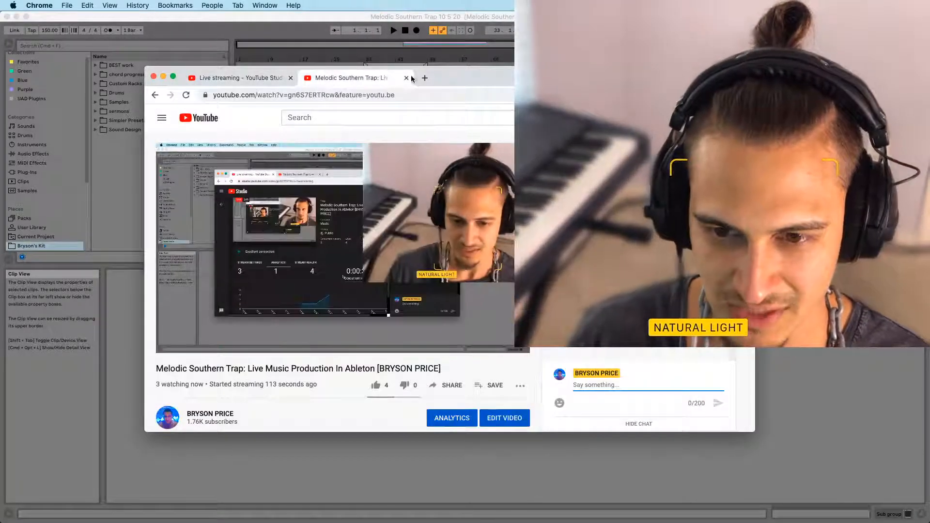
{"action": "key", "text": "super+w"}
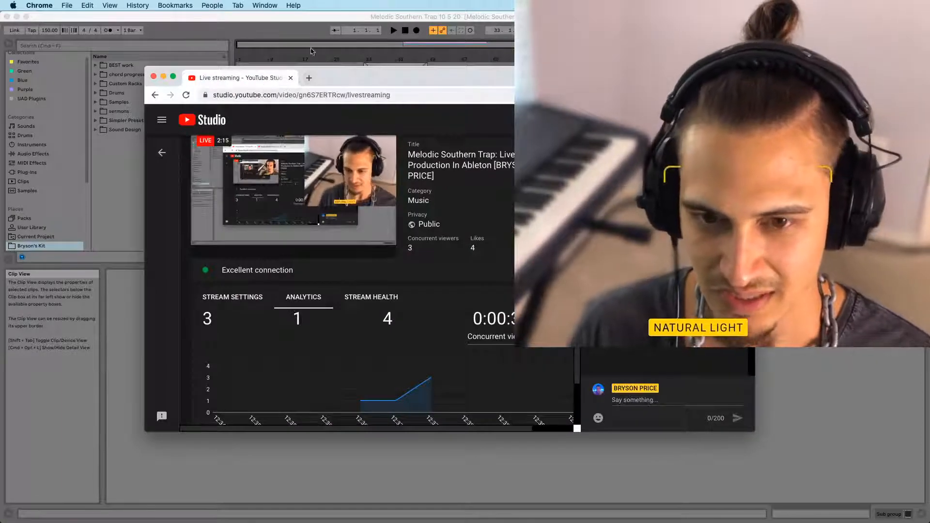
{"action": "left_click_drag", "start_coordinate": [353, 79], "coordinate": [338, 132]}
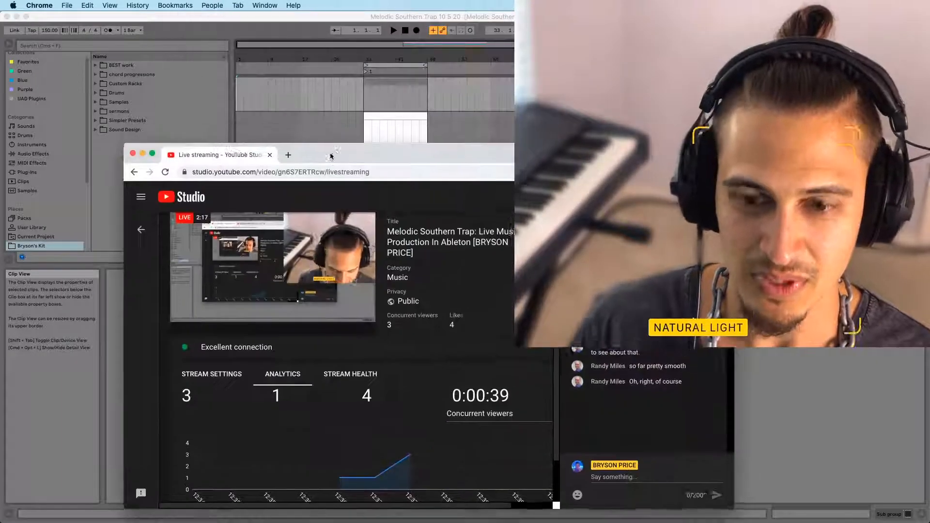
{"action": "mouse_move", "coordinate": [740, 484]}
{"action": "left_mouse_down"}
{"action": "mouse_move", "coordinate": [388, 412]}
{"action": "mouse_move", "coordinate": [513, 441]}
{"action": "mouse_move", "coordinate": [644, 447]}
{"action": "mouse_move", "coordinate": [605, 454]}
{"action": "left_mouse_up"}
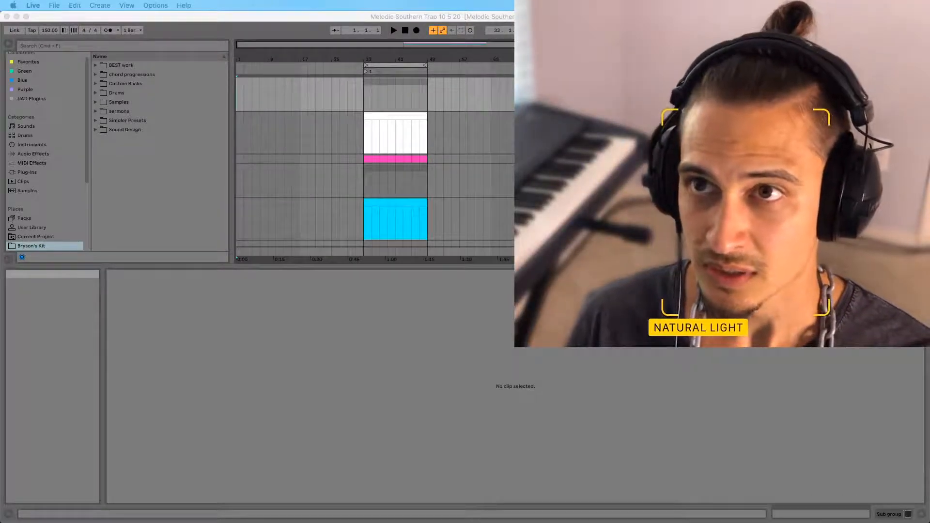
{"action": "left_click", "coordinate": [363, 177]}
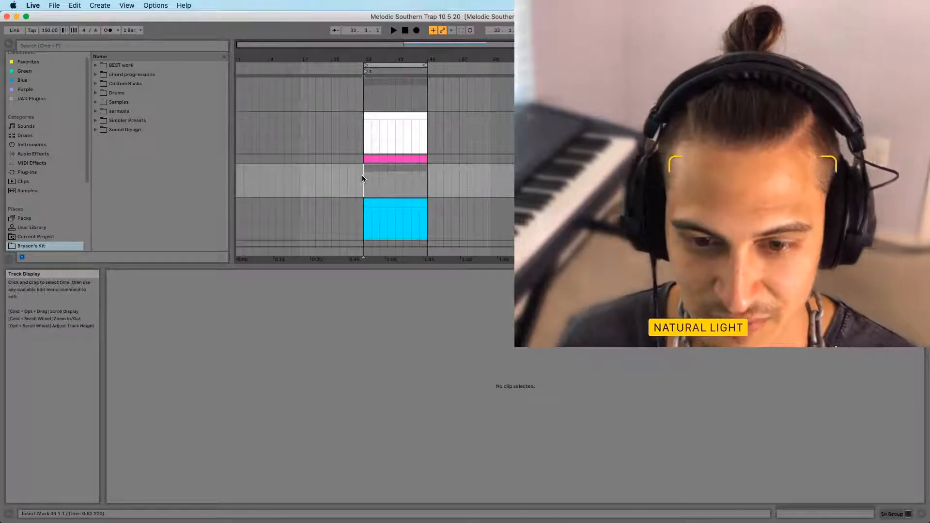
{"action": "left_click", "coordinate": [364, 102]}
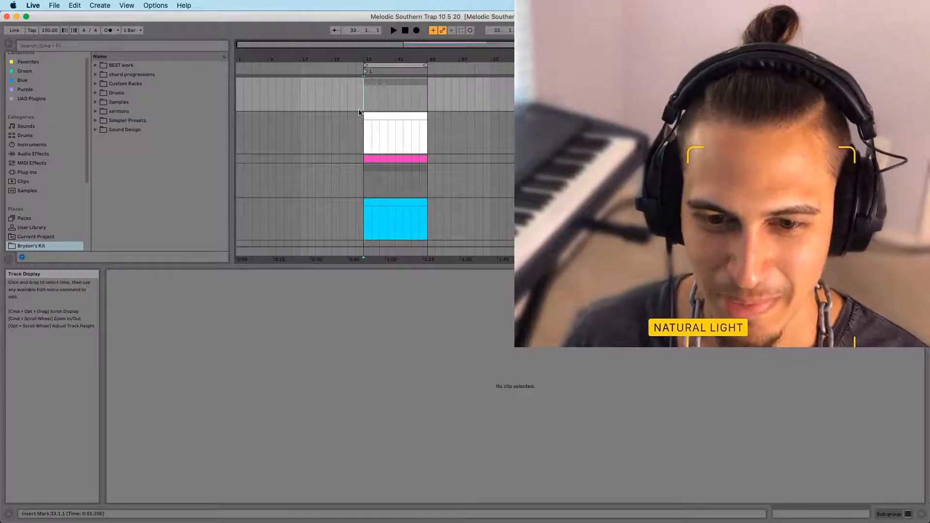
{"action": "left_click", "coordinate": [369, 180]}
{"action": "left_click", "coordinate": [362, 129]}
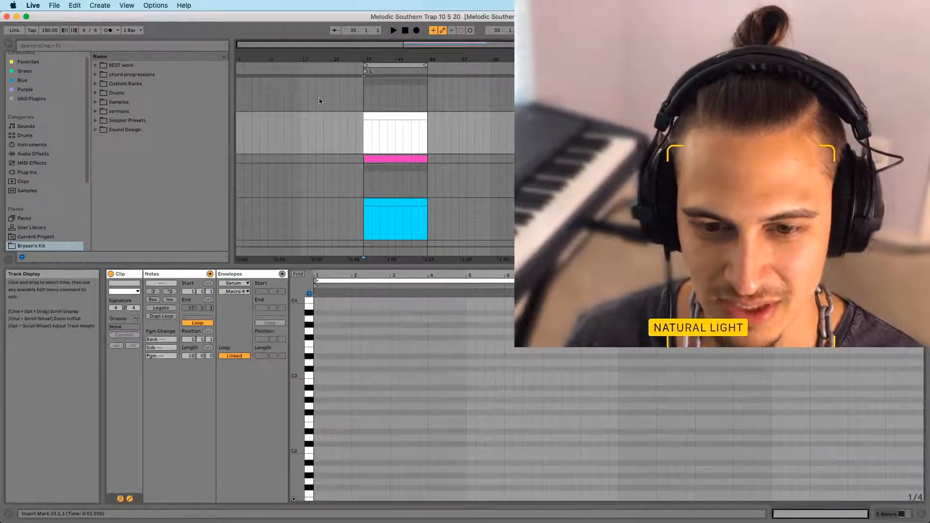
{"action": "left_click", "coordinate": [363, 101]}
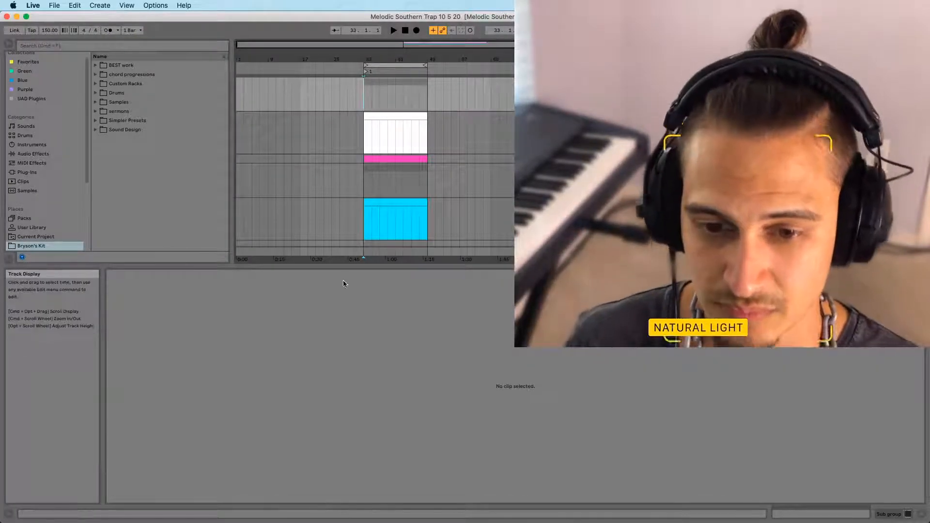
{"action": "left_click", "coordinate": [359, 101]}
{"action": "left_click", "coordinate": [369, 93]}
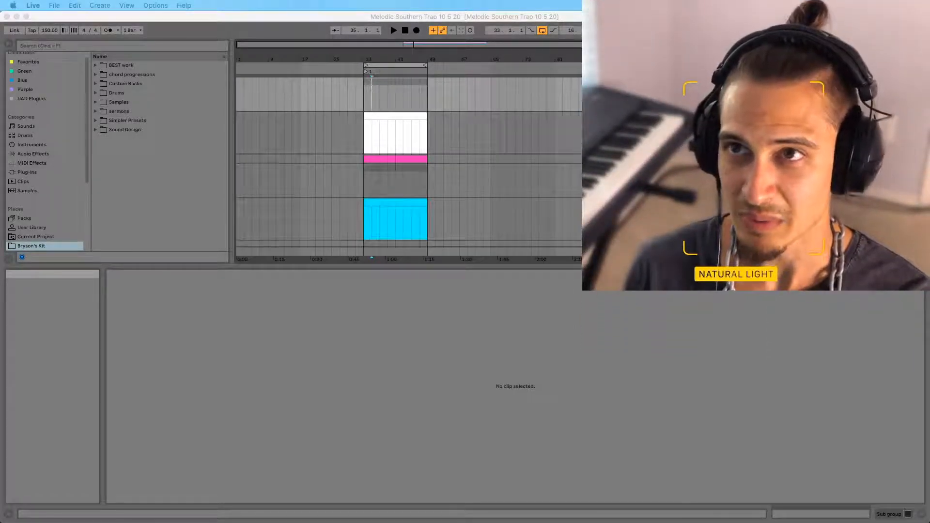
Place the insert marker at the start of bar 33 and fold the Sub group's tracks
{"action": "left_click", "coordinate": [471, 404]}
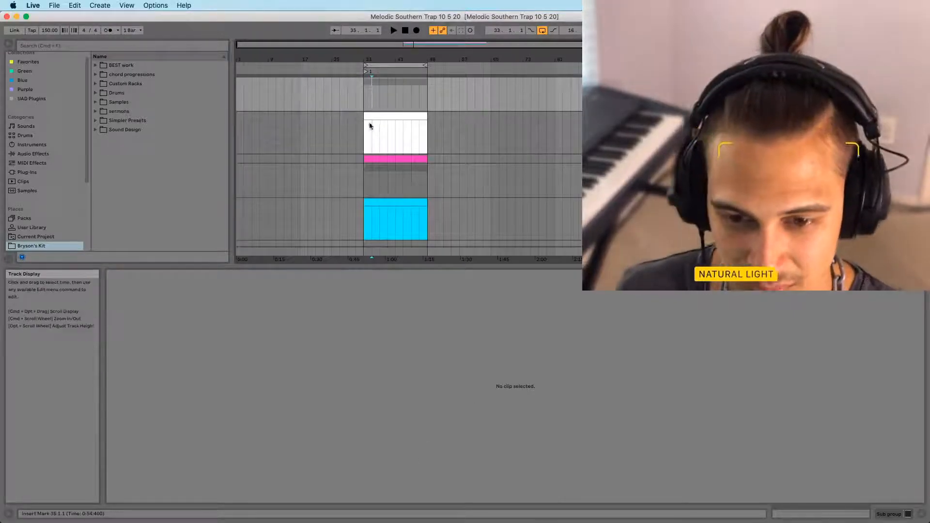
{"action": "left_click", "coordinate": [365, 159]}
{"action": "left_click", "coordinate": [365, 180]}
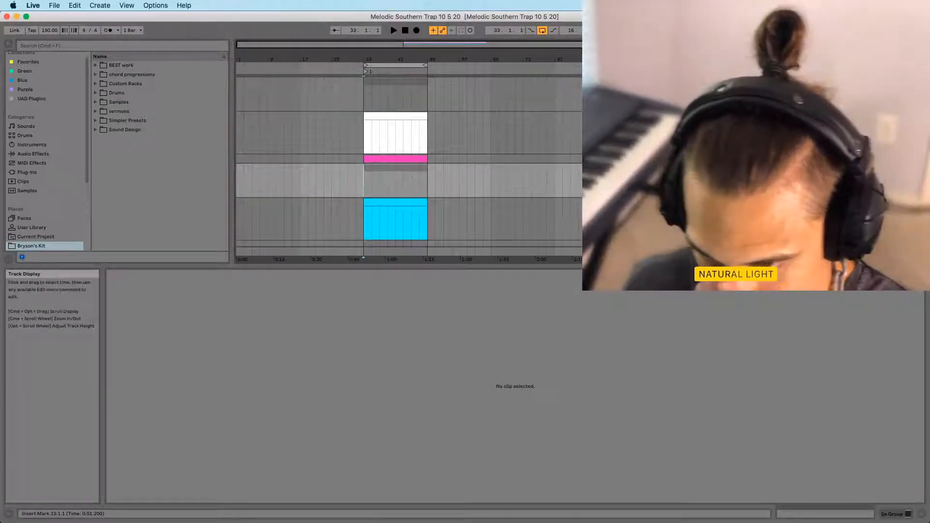
{"action": "left_click", "coordinate": [814, 82]}
{"action": "scroll", "coordinate": [814, 82], "scroll_direction": "down", "scroll_amount": 5}
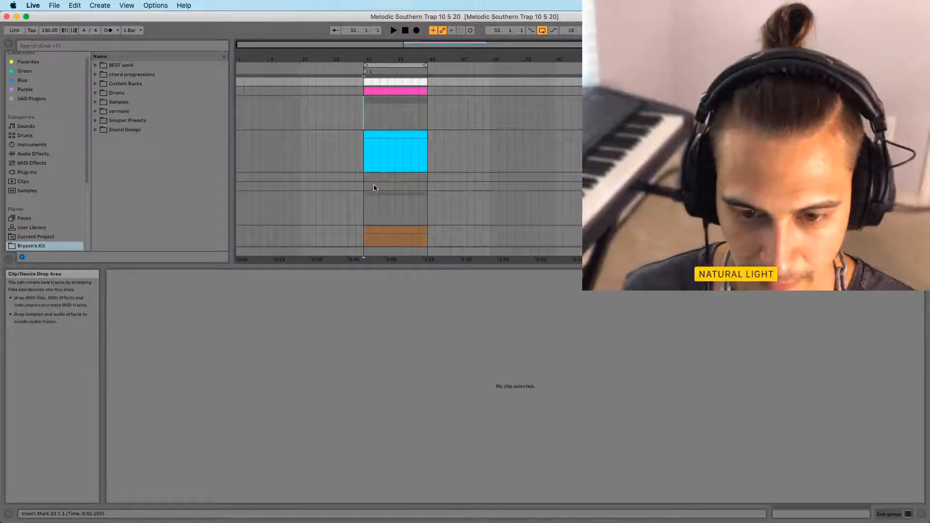
{"action": "scroll", "coordinate": [34, 238], "scroll_direction": "down", "scroll_amount": 2}
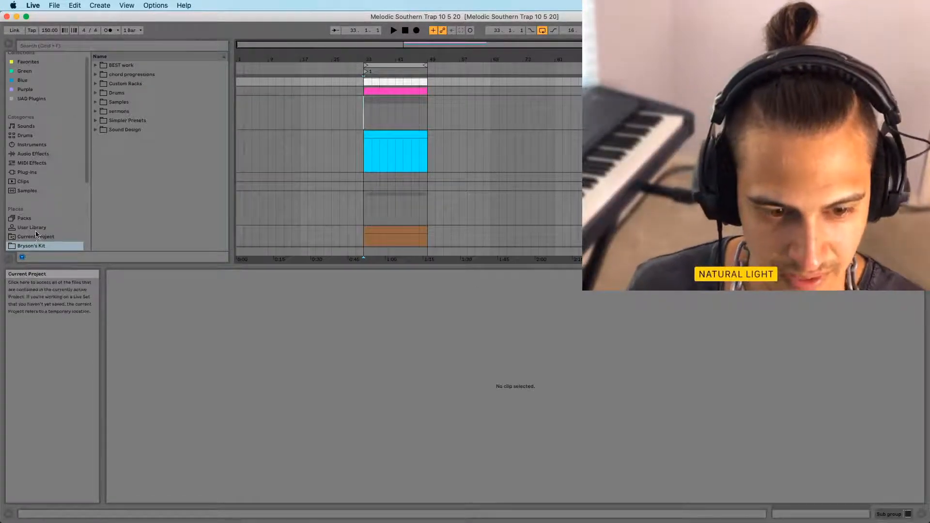
Browse the 2020 Music Projects folder and expand the Simple Trap 18.als set inside Simple Trap 18 Project
{"action": "left_click", "coordinate": [43, 224]}
{"action": "left_click", "coordinate": [43, 227]}
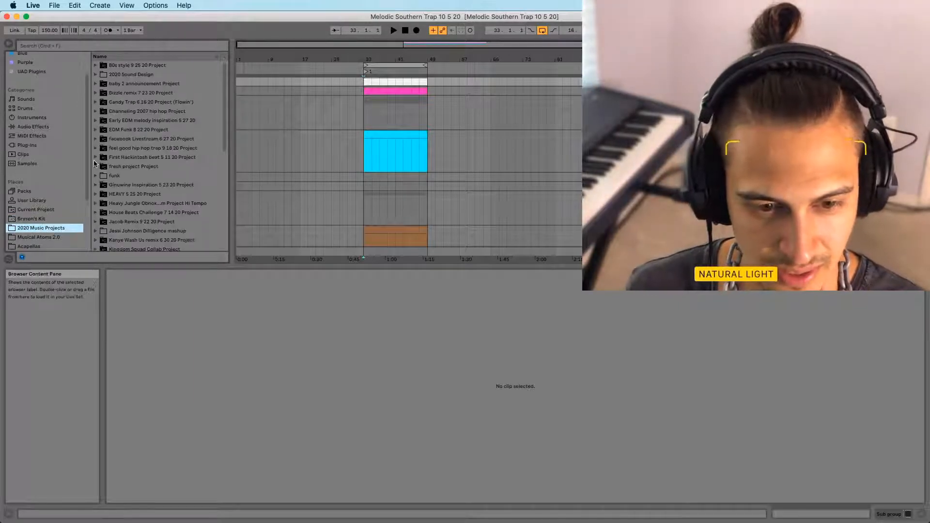
{"action": "scroll", "coordinate": [115, 209], "scroll_direction": "down", "scroll_amount": 10}
{"action": "left_click", "coordinate": [124, 172]}
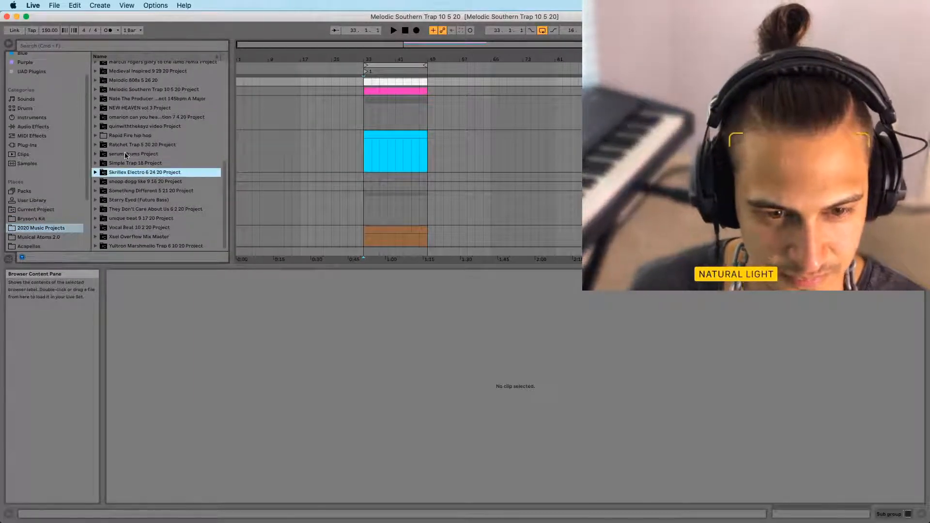
{"action": "left_click", "coordinate": [127, 209]}
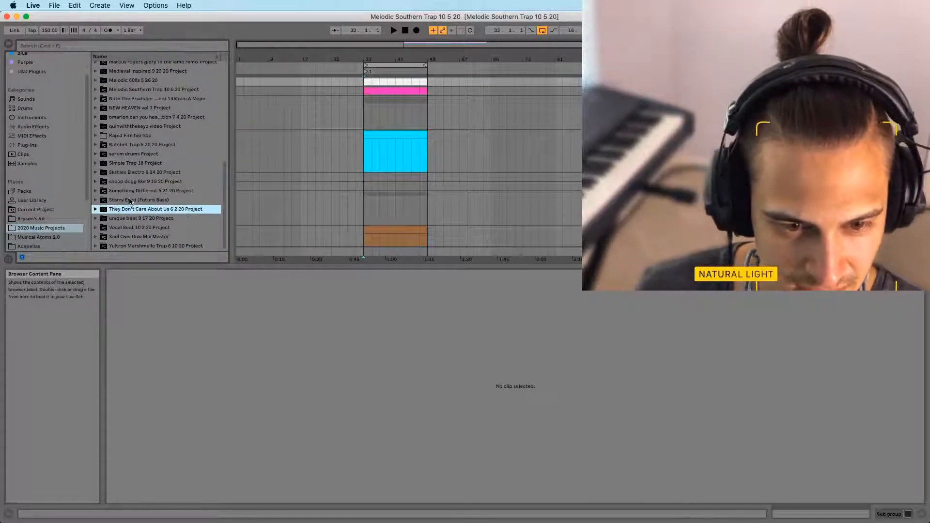
{"action": "left_click", "coordinate": [127, 199]}
{"action": "left_click", "coordinate": [96, 163]}
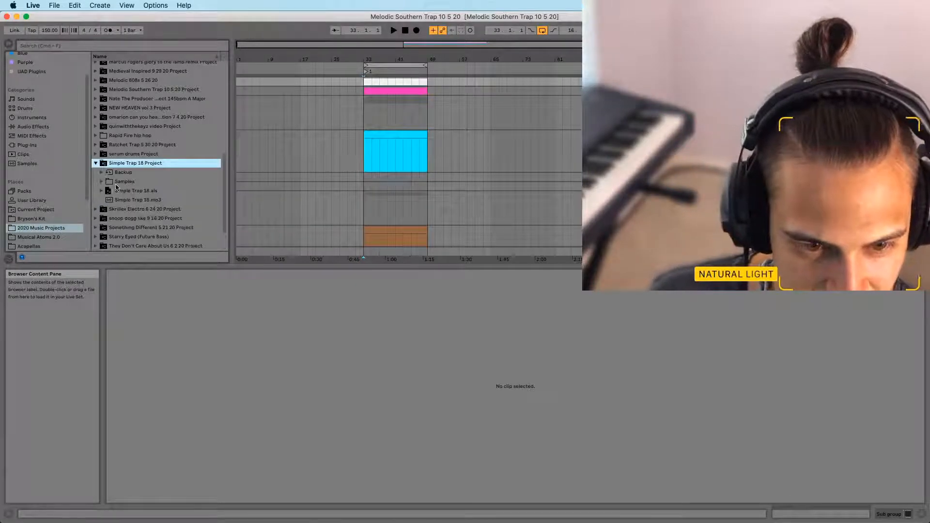
{"action": "left_click", "coordinate": [101, 191]}
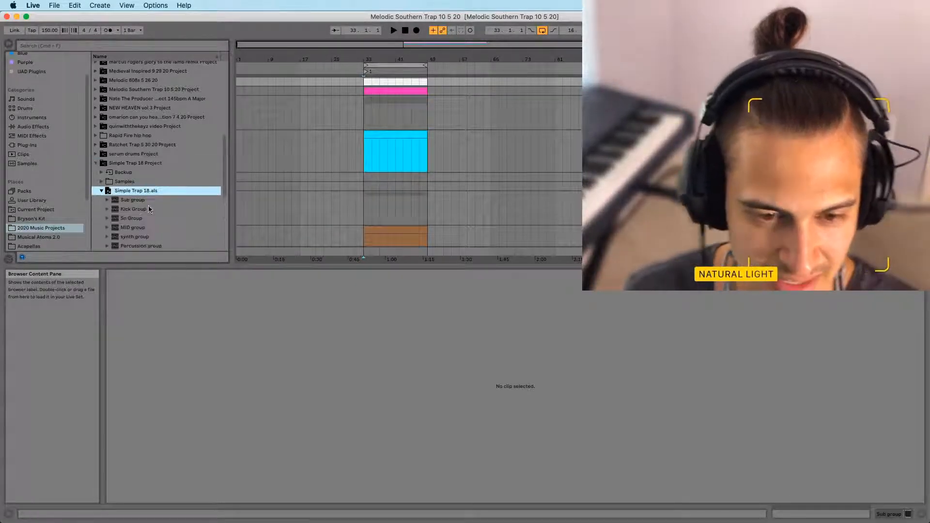
Import the Sub group, Kick Group and Sn Group from Simple Trap 18.als into the arrangement at bar 33
{"action": "scroll", "coordinate": [144, 208], "scroll_direction": "down", "scroll_amount": 1}
{"action": "left_click", "coordinate": [129, 206]}
{"action": "left_click", "coordinate": [113, 197]}
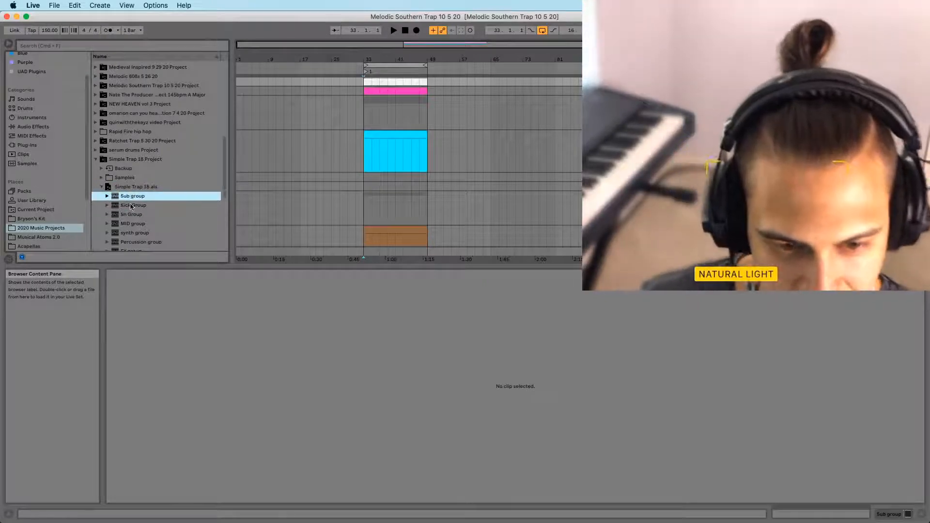
{"action": "left_click", "coordinate": [133, 214], "text": "shift"}
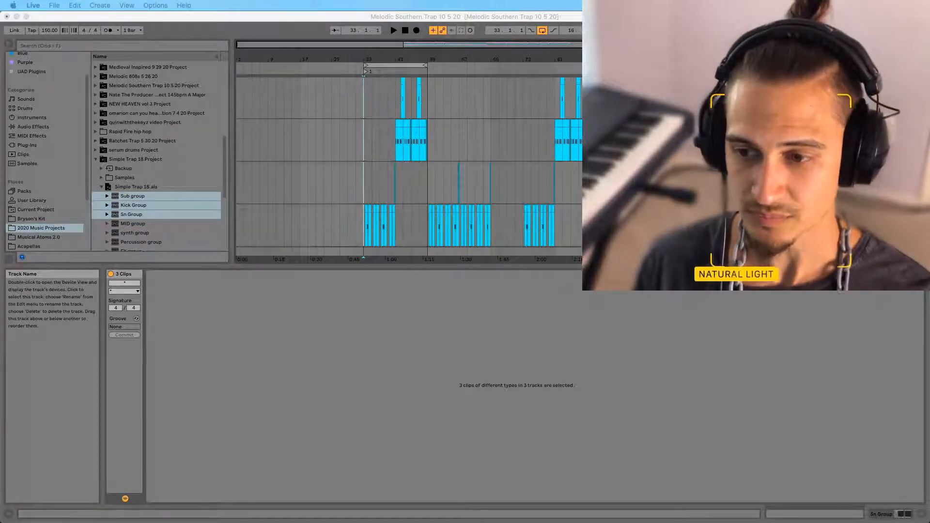
Fold the imported Sub, Kick and Sn groups, and fold the old Sub group below them
{"action": "scroll", "coordinate": [408, 173], "scroll_direction": "up", "scroll_amount": 10}
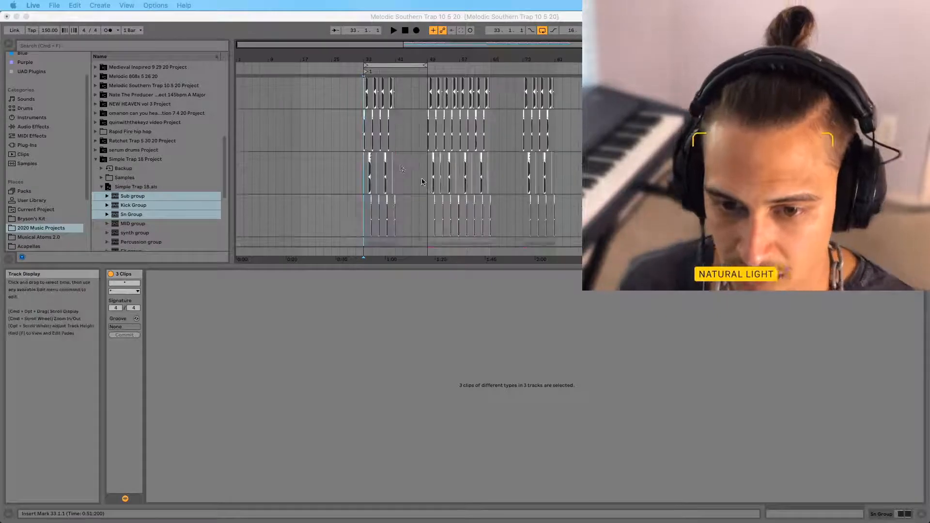
{"action": "left_click", "coordinate": [770, 81]}
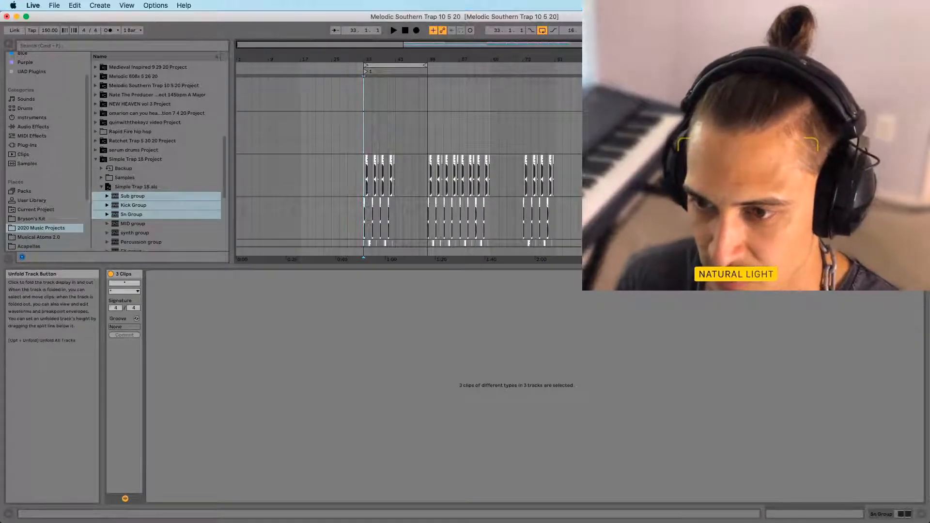
{"action": "left_click", "coordinate": [770, 82]}
{"action": "left_click", "coordinate": [770, 81]}
{"action": "left_click", "coordinate": [771, 81]}
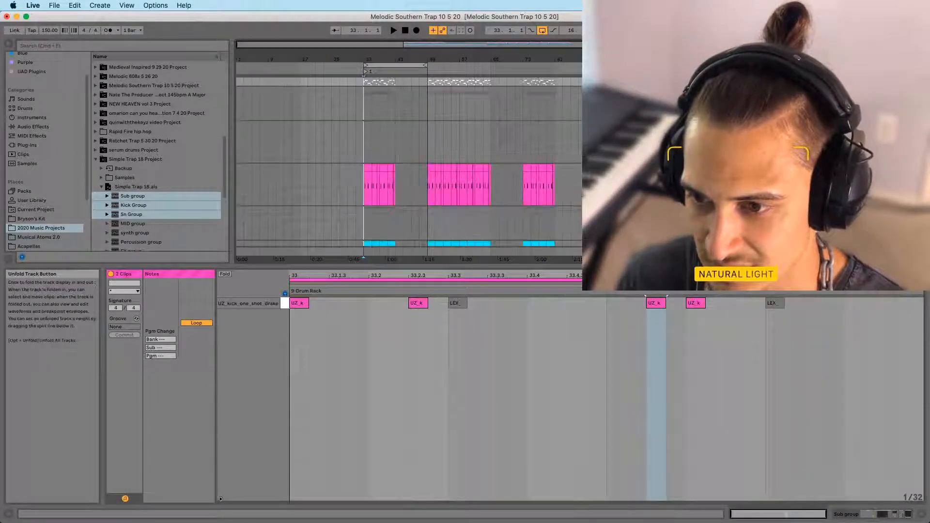
{"action": "left_click", "coordinate": [770, 91]}
{"action": "left_click", "coordinate": [770, 100]}
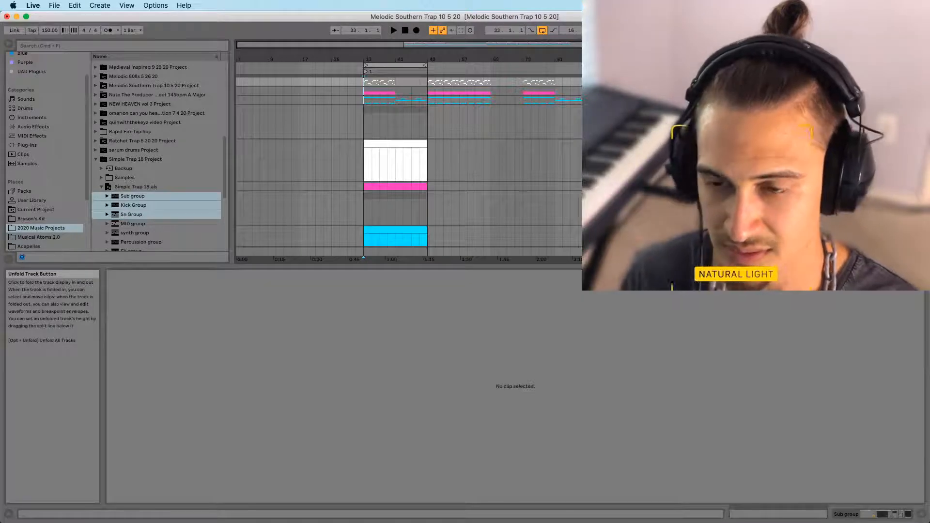
{"action": "left_click", "coordinate": [771, 109]}
Delete the old empty Sub, Kick and Sn groups beneath the imported ones
{"action": "left_click", "coordinate": [795, 118]}
{"action": "left_click", "coordinate": [795, 110]}
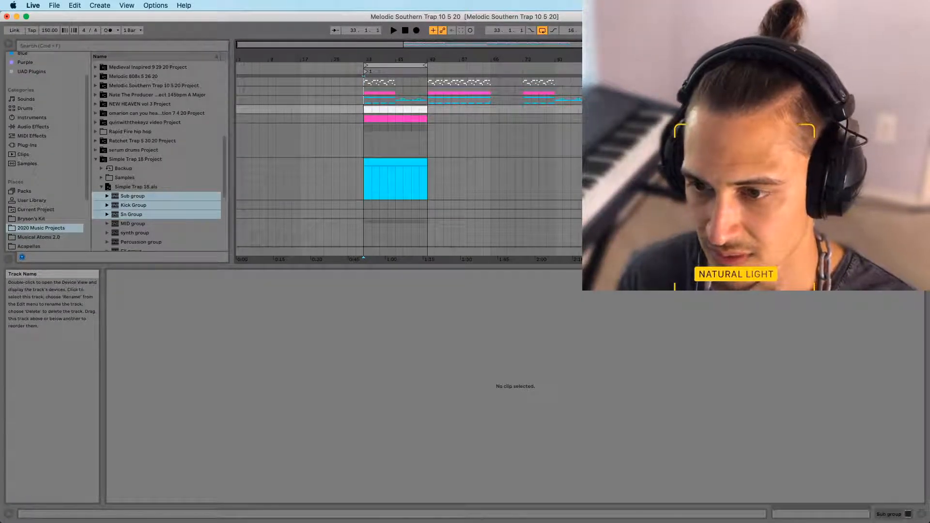
{"action": "left_click", "coordinate": [794, 127]}
{"action": "left_click", "coordinate": [795, 119]}
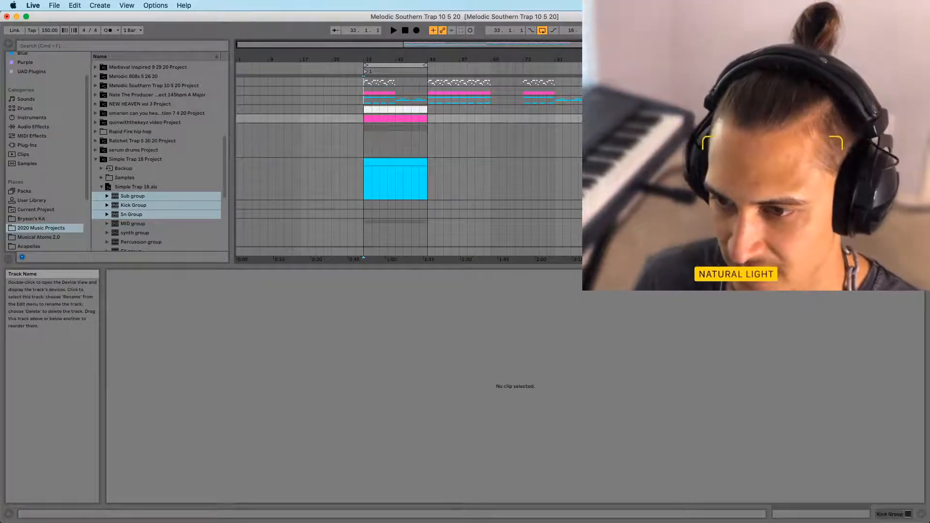
{"action": "left_click", "coordinate": [794, 109]}
{"action": "left_click", "coordinate": [795, 127]}
{"action": "key", "text": "Delete"}
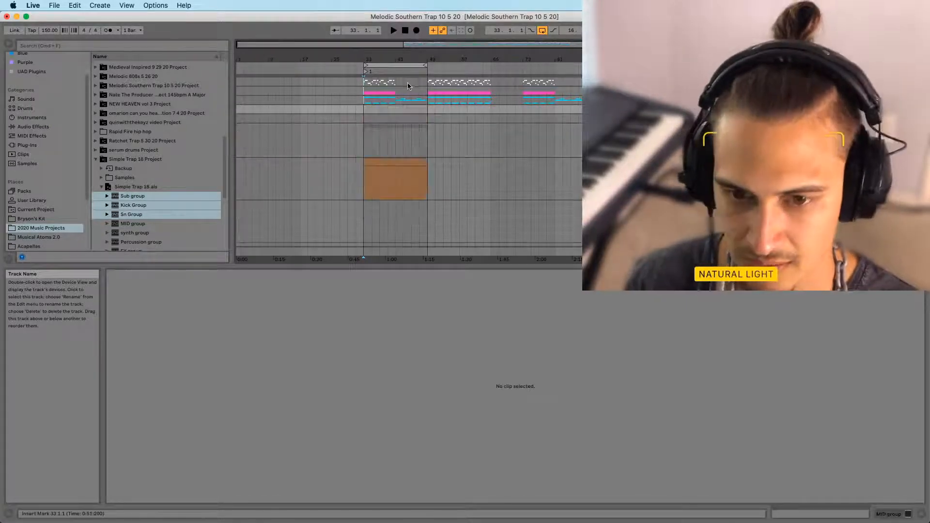
Unfold the imported Sub group and move one bass clip from each of its upper two audio tracks to before bar 33
{"action": "left_click", "coordinate": [365, 136]}
{"action": "left_click_drag", "start_coordinate": [365, 59], "coordinate": [515, 45]}
{"action": "left_click", "coordinate": [794, 82]}
{"action": "left_click", "coordinate": [786, 81]}
{"action": "left_click", "coordinate": [372, 202]}
{"action": "left_click_drag", "start_coordinate": [515, 202], "coordinate": [407, 219]}
{"action": "left_click", "coordinate": [529, 158]}
{"action": "left_click_drag", "start_coordinate": [529, 157], "coordinate": [424, 172]}
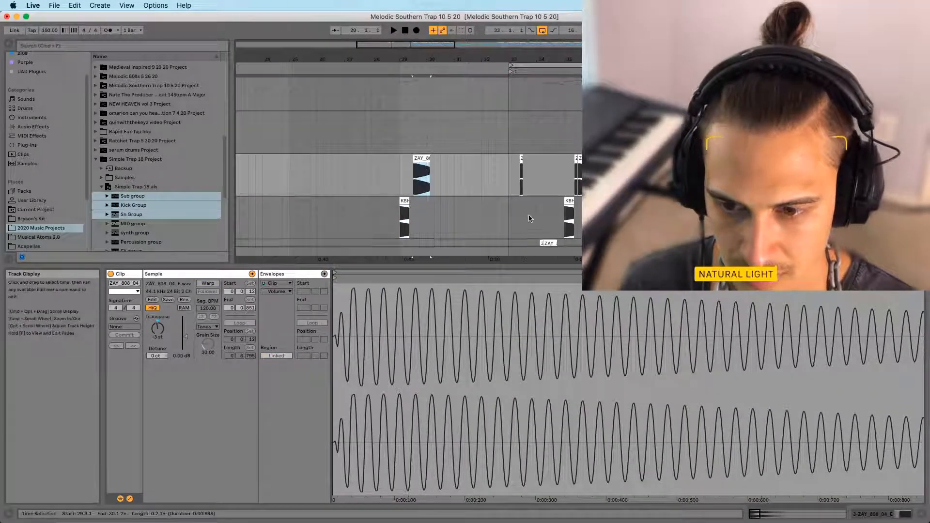
Move one 808 clip from each of the Sub group's lower two audio tracks to before bar 33
{"action": "scroll", "coordinate": [531, 217], "scroll_direction": "down", "scroll_amount": 2}
{"action": "left_click_drag", "start_coordinate": [551, 221], "coordinate": [438, 234]}
{"action": "scroll", "coordinate": [557, 223], "scroll_direction": "down", "scroll_amount": 2}
{"action": "left_click_drag", "start_coordinate": [562, 221], "coordinate": [451, 217]}
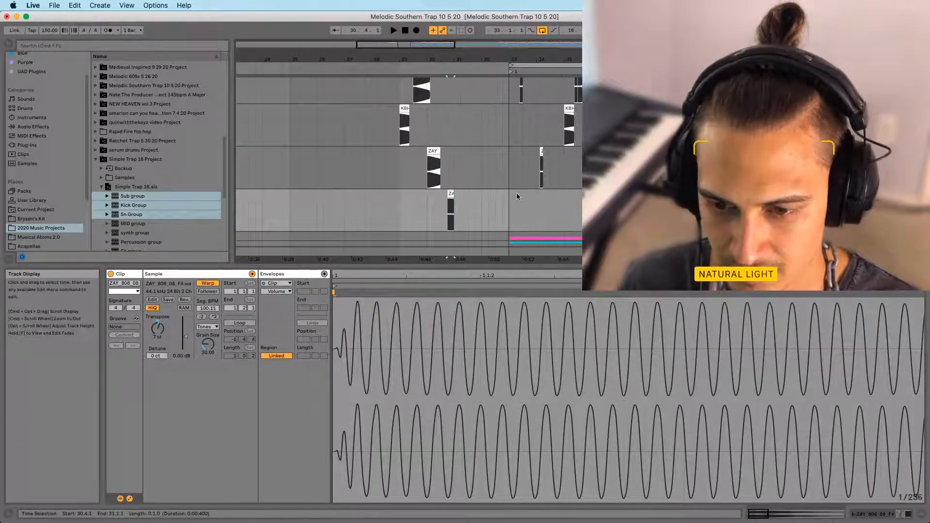
Delete all clips on the four Sub group audio tracks from bar 33 to bar 109
{"action": "scroll", "coordinate": [515, 193], "scroll_direction": "up", "scroll_amount": 1}
{"action": "left_click_drag", "start_coordinate": [523, 60], "coordinate": [376, 57]}
{"action": "scroll", "coordinate": [477, 132], "scroll_direction": "up", "scroll_amount": 2}
{"action": "left_click", "coordinate": [455, 143]}
{"action": "scroll", "coordinate": [377, 136], "scroll_direction": "down", "scroll_amount": 5}
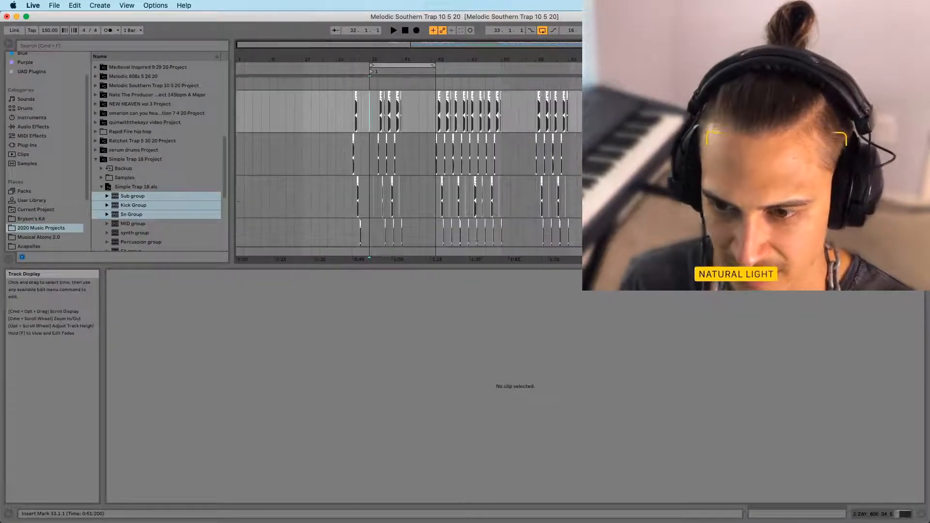
{"action": "left_click", "coordinate": [685, 151], "text": "shift"}
{"action": "key", "text": "Delete"}
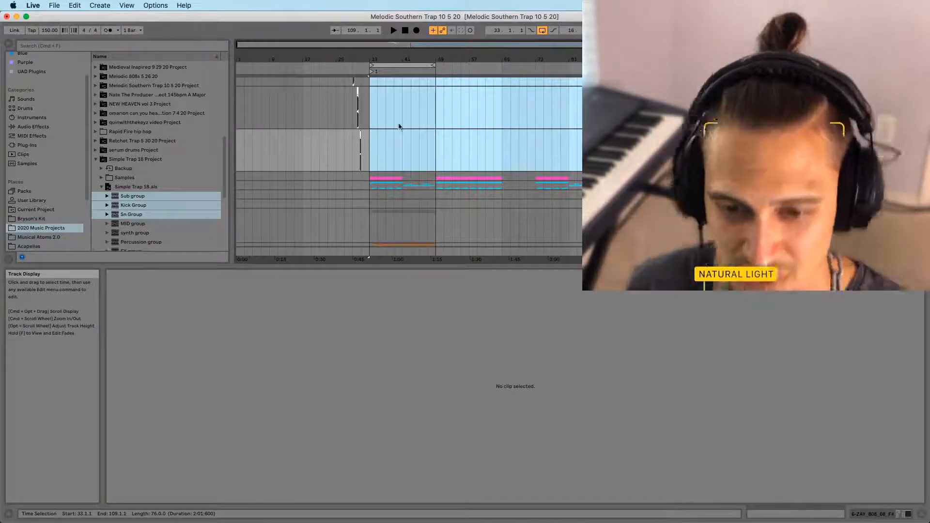
Import the Percussion group from Simple Trap 18.als into the arrangement and fold it
{"action": "scroll", "coordinate": [154, 187], "scroll_direction": "down", "scroll_amount": 4}
{"action": "left_click", "coordinate": [154, 178]}
{"action": "scroll", "coordinate": [154, 182], "scroll_direction": "down", "scroll_amount": 5}
{"action": "left_click", "coordinate": [118, 110]}
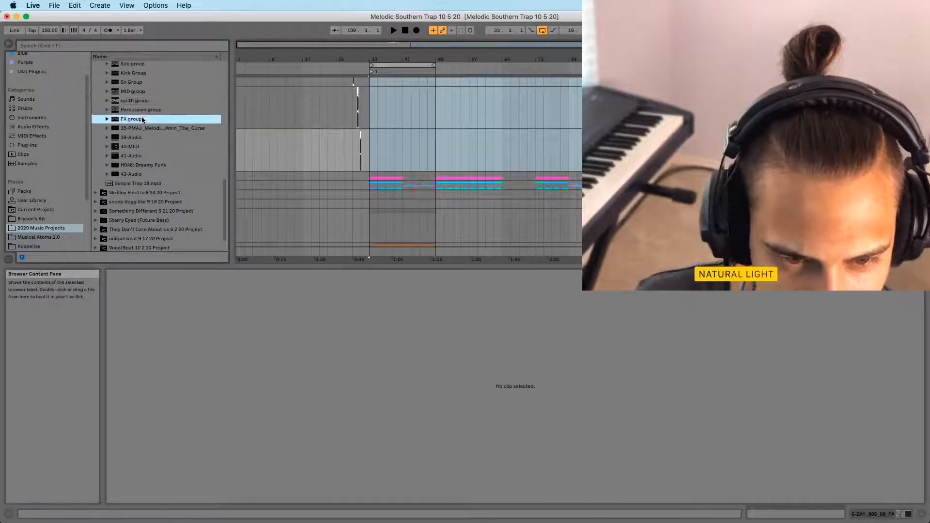
{"action": "scroll", "coordinate": [408, 165], "scroll_direction": "down", "scroll_amount": 3}
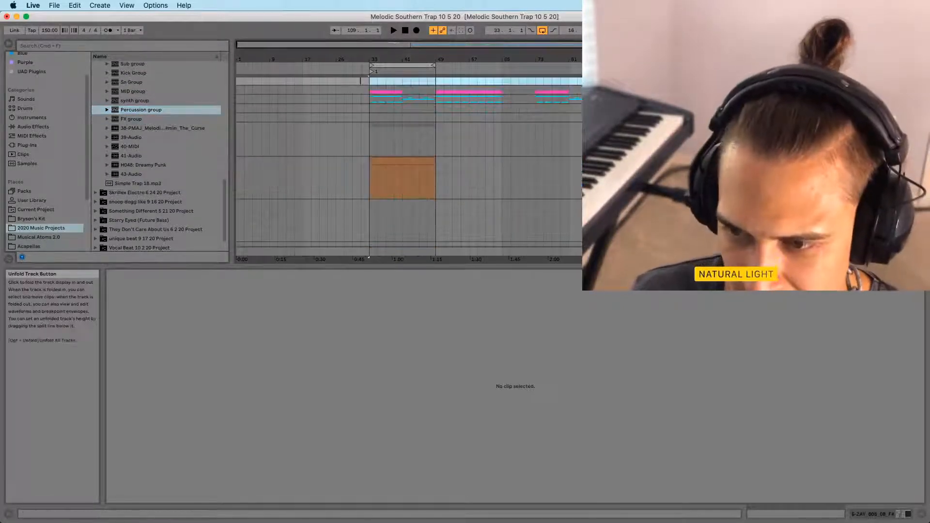
{"action": "left_click", "coordinate": [740, 126]}
{"action": "double_click", "coordinate": [117, 109]}
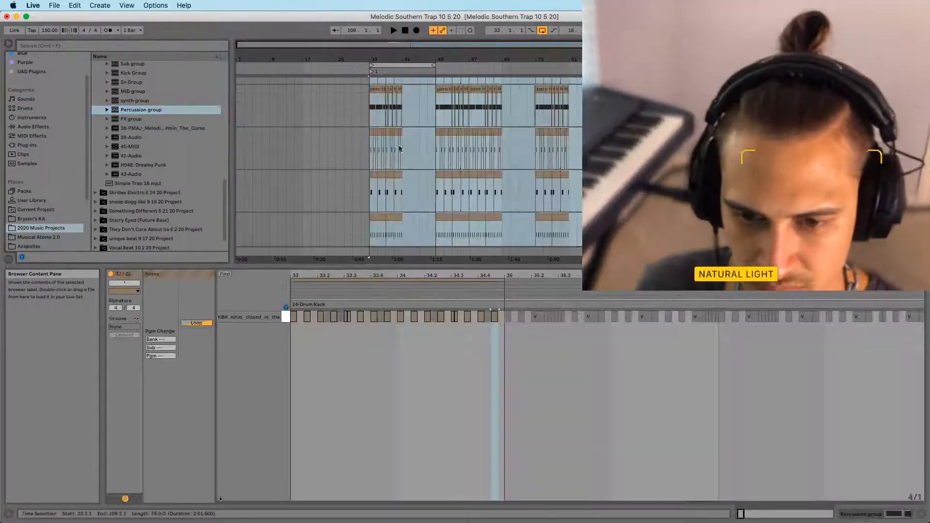
{"action": "left_click", "coordinate": [763, 117]}
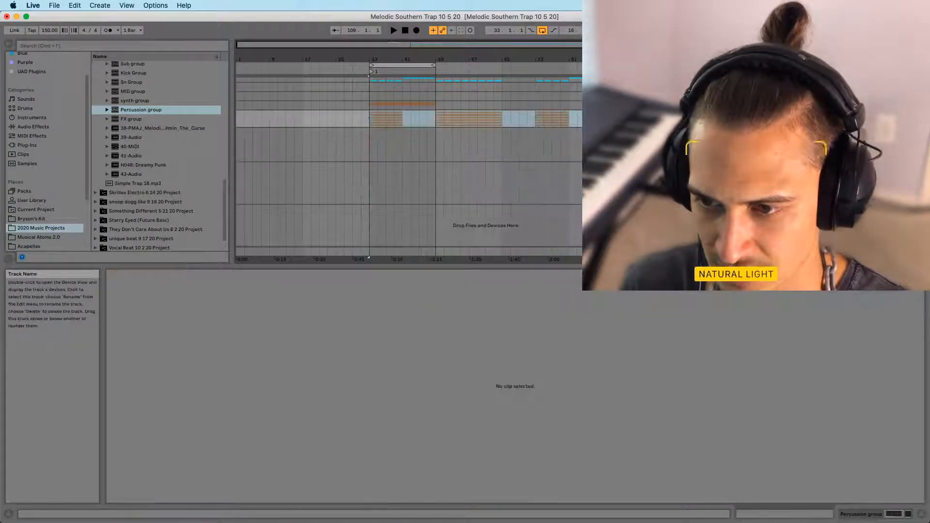
Unfold the Percussion group, play it from bar 33, and set the project tempo to 130 BPM
{"action": "scroll", "coordinate": [630, 164], "scroll_direction": "up", "scroll_amount": 8}
{"action": "scroll", "coordinate": [630, 165], "scroll_direction": "down", "scroll_amount": 8}
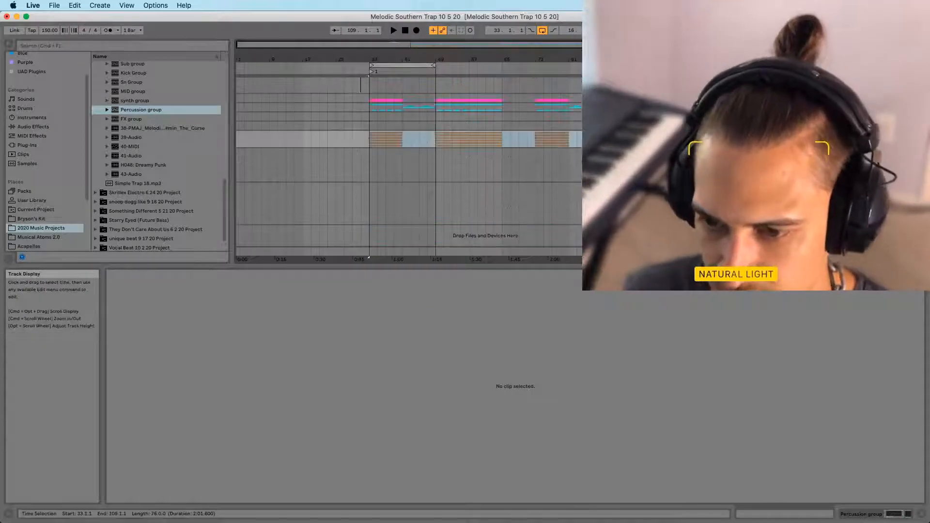
{"action": "left_click", "coordinate": [372, 139]}
{"action": "key", "text": "space"}
{"action": "left_click", "coordinate": [794, 135]}
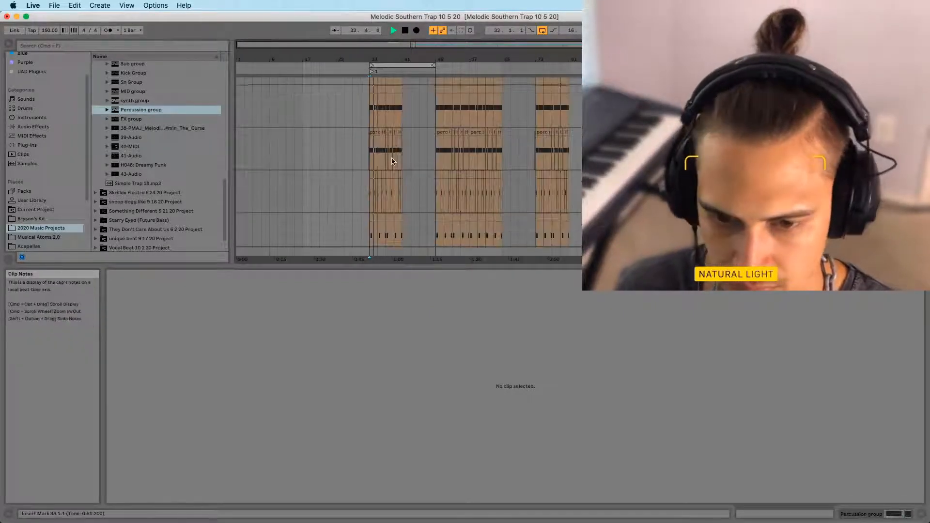
{"action": "scroll", "coordinate": [399, 151], "scroll_direction": "up", "scroll_amount": 5}
{"action": "left_click_drag", "start_coordinate": [50, 31], "coordinate": [50, 30]}
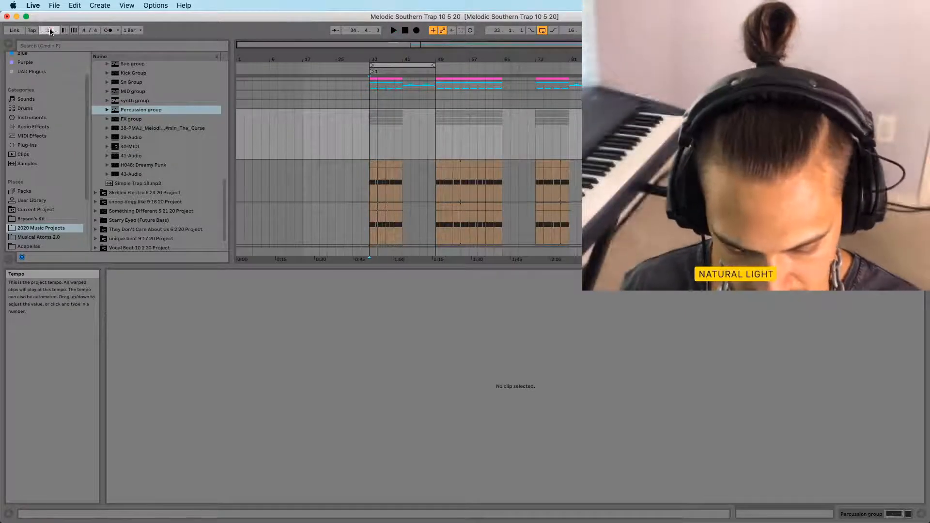
Delete the last track inside the Percussion group, directly above the FX group
{"action": "scroll", "coordinate": [433, 199], "scroll_direction": "down", "scroll_amount": 3}
{"action": "left_click_drag", "start_coordinate": [370, 59], "coordinate": [370, 63]}
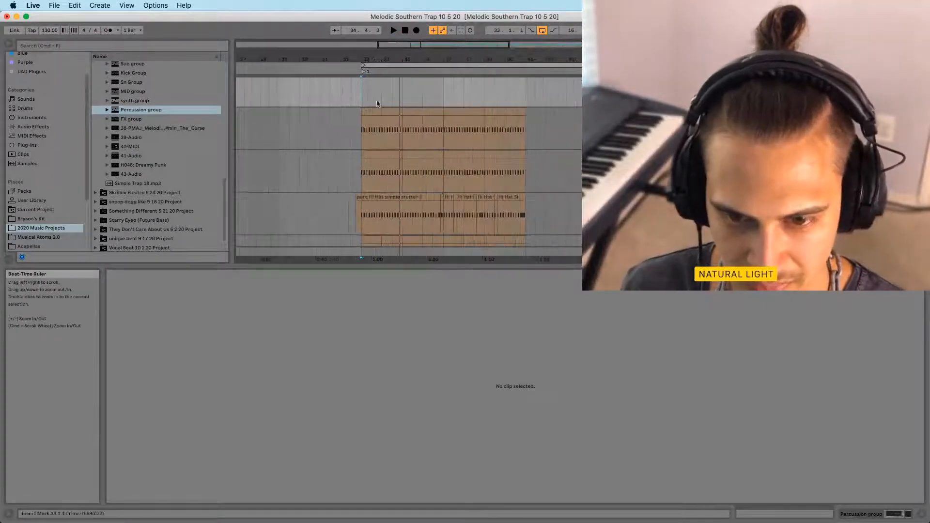
{"action": "scroll", "coordinate": [382, 208], "scroll_direction": "down", "scroll_amount": 8}
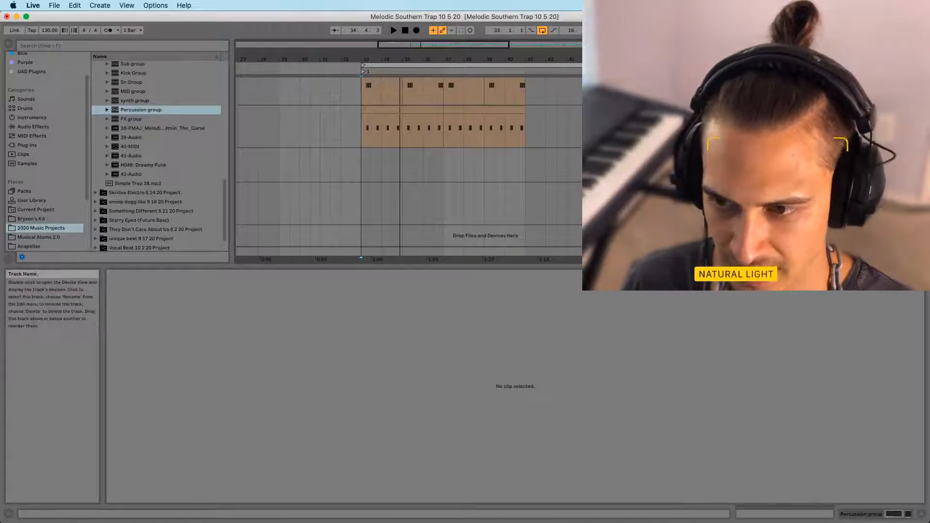
{"action": "left_click", "coordinate": [902, 119]}
{"action": "key", "text": "Delete"}
{"action": "scroll", "coordinate": [446, 177], "scroll_direction": "up", "scroll_amount": 4}
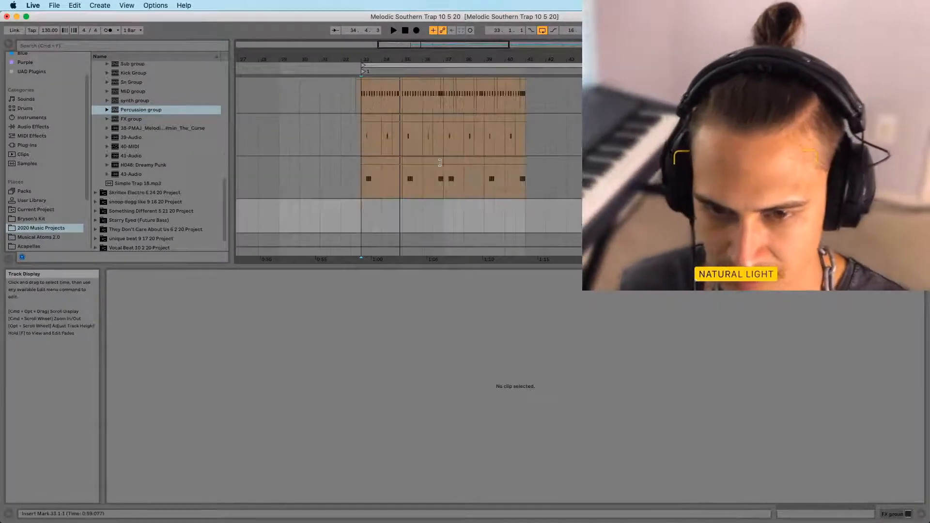
Play the Percussion group's tracks from bar 33 and review their hi-hat and stutter clips
{"action": "left_click", "coordinate": [367, 193]}
{"action": "key", "text": "space"}
{"action": "scroll", "coordinate": [413, 184], "scroll_direction": "up", "scroll_amount": 3}
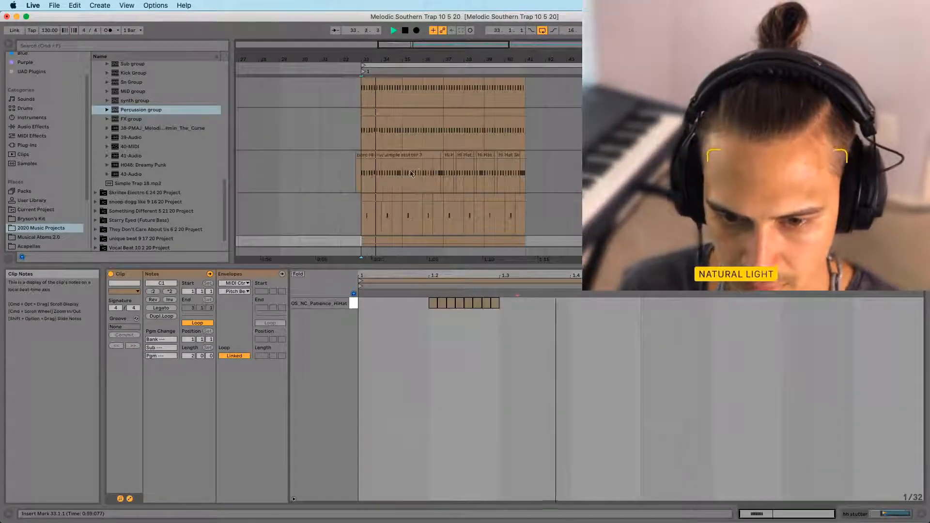
{"action": "scroll", "coordinate": [421, 189], "scroll_direction": "up", "scroll_amount": 4}
{"action": "scroll", "coordinate": [427, 190], "scroll_direction": "down", "scroll_amount": 3}
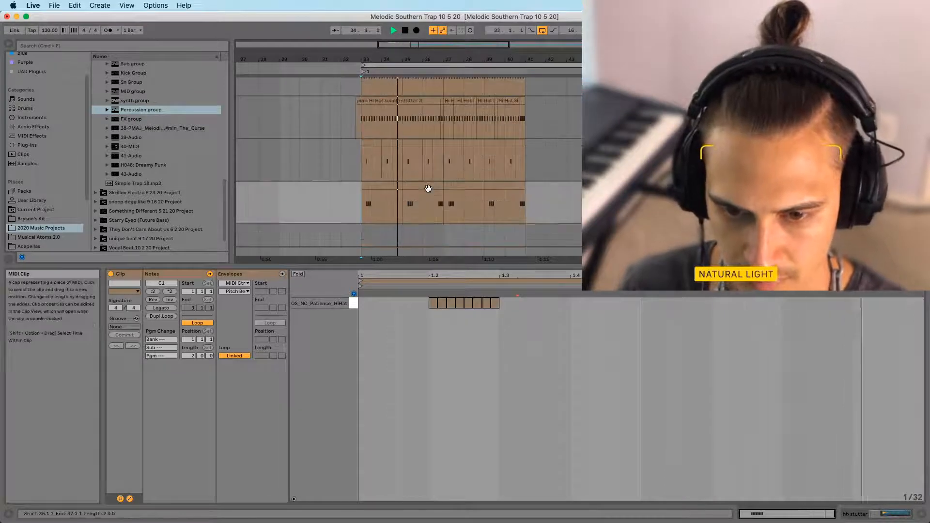
{"action": "scroll", "coordinate": [417, 184], "scroll_direction": "up", "scroll_amount": 4}
Stop playback and fold the Percussion and FX groups
{"action": "left_click", "coordinate": [361, 157]}
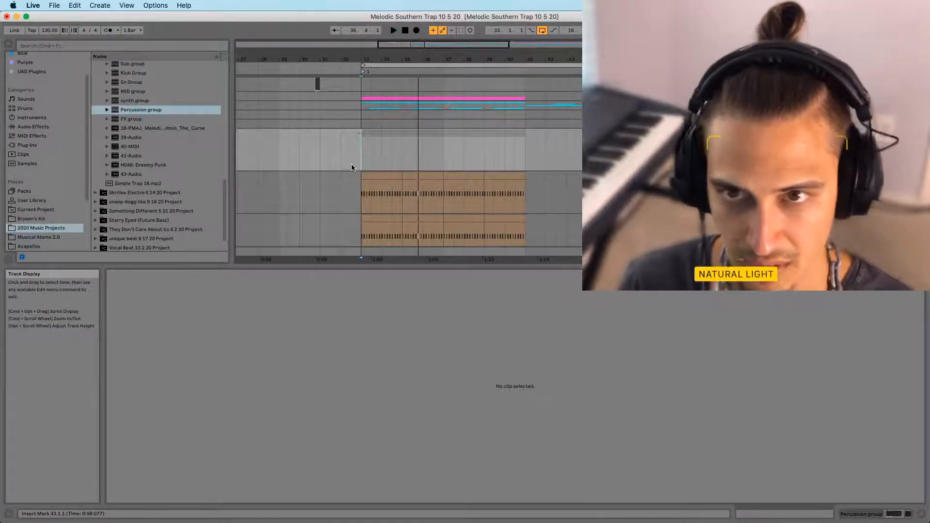
{"action": "left_click", "coordinate": [775, 133]}
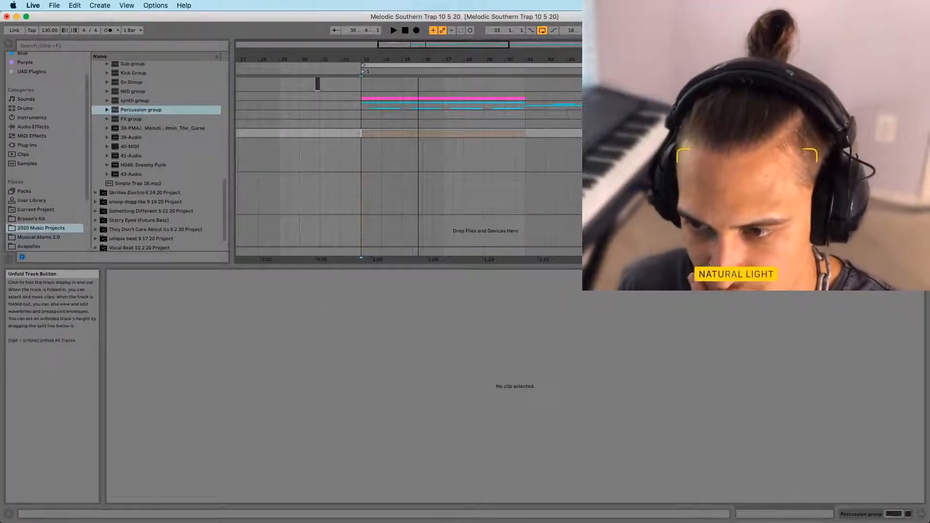
{"action": "left_click", "coordinate": [804, 142]}
{"action": "left_click", "coordinate": [775, 143]}
Play the arrangement from bar 33 and unfold the Sn Group to view its snare clips
{"action": "scroll", "coordinate": [795, 143], "scroll_direction": "up", "scroll_amount": 2}
{"action": "left_click", "coordinate": [804, 128]}
{"action": "key", "text": "space"}
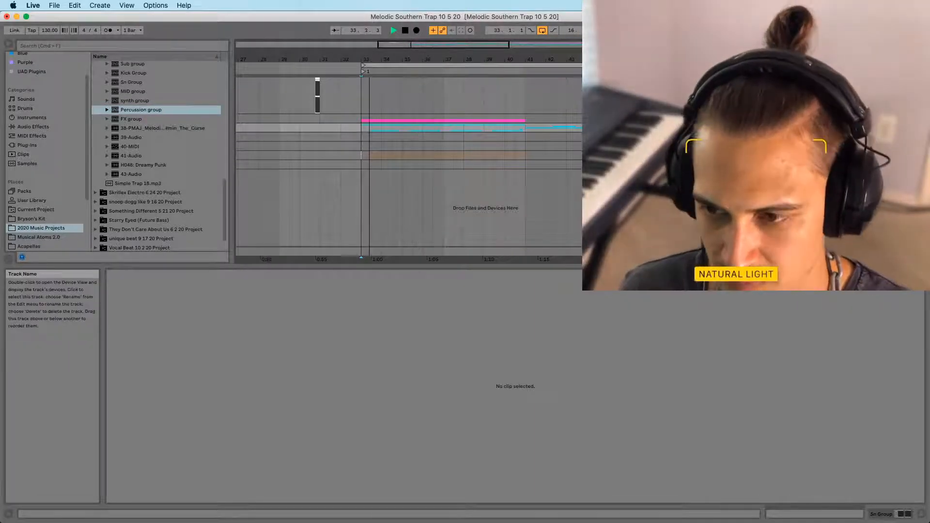
{"action": "left_click", "coordinate": [741, 128]}
{"action": "scroll", "coordinate": [397, 158], "scroll_direction": "down", "scroll_amount": 3}
{"action": "scroll", "coordinate": [396, 158], "scroll_direction": "up", "scroll_amount": 1}
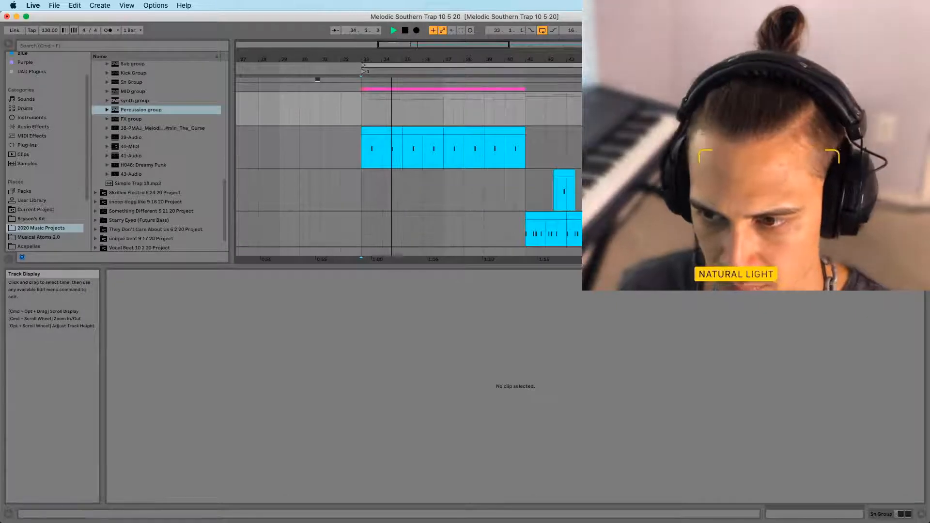
Set Dry/Wet to about 2.8% in the Sn Group's MConvolutionEZ plug-in and close its window
{"action": "key", "text": "shift+Tab"}
{"action": "left_click", "coordinate": [132, 416]}
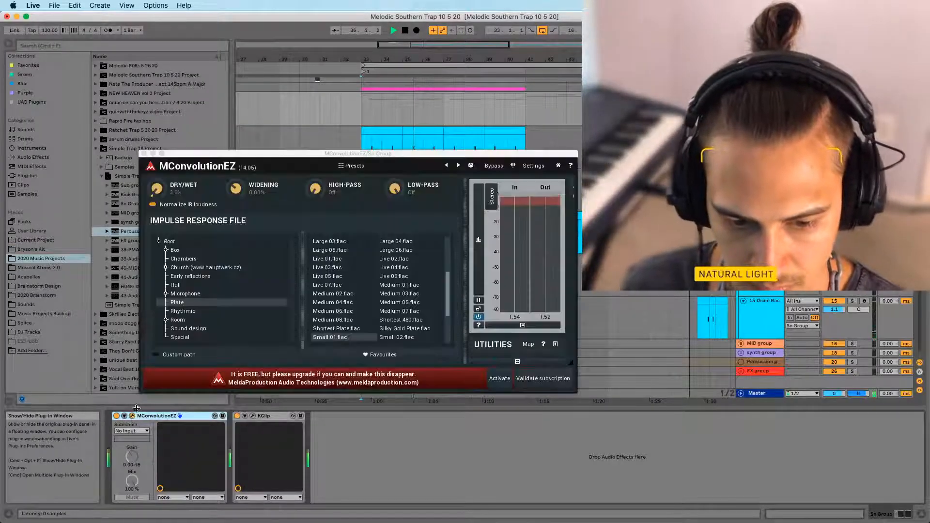
{"action": "left_click_drag", "start_coordinate": [158, 191], "coordinate": [158, 194]}
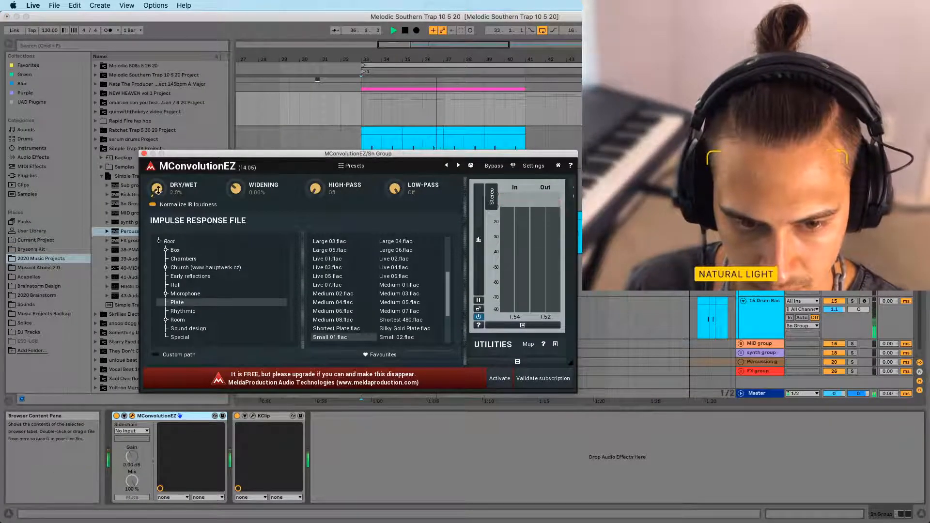
{"action": "left_click", "coordinate": [144, 154]}
Audition the LEX_LUGER_snare Drum Rack track in the Sn Group and stop playback
{"action": "scroll", "coordinate": [478, 268], "scroll_direction": "down", "scroll_amount": 1}
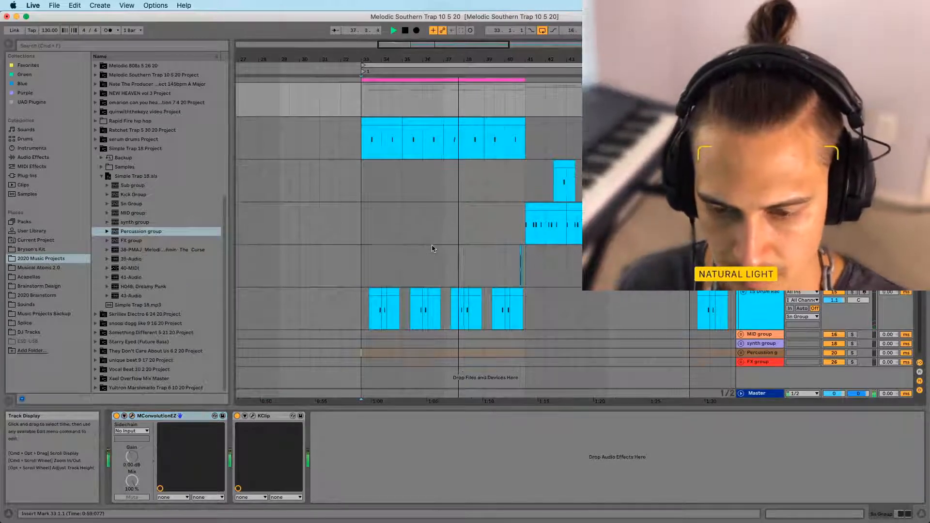
{"action": "left_click", "coordinate": [528, 232]}
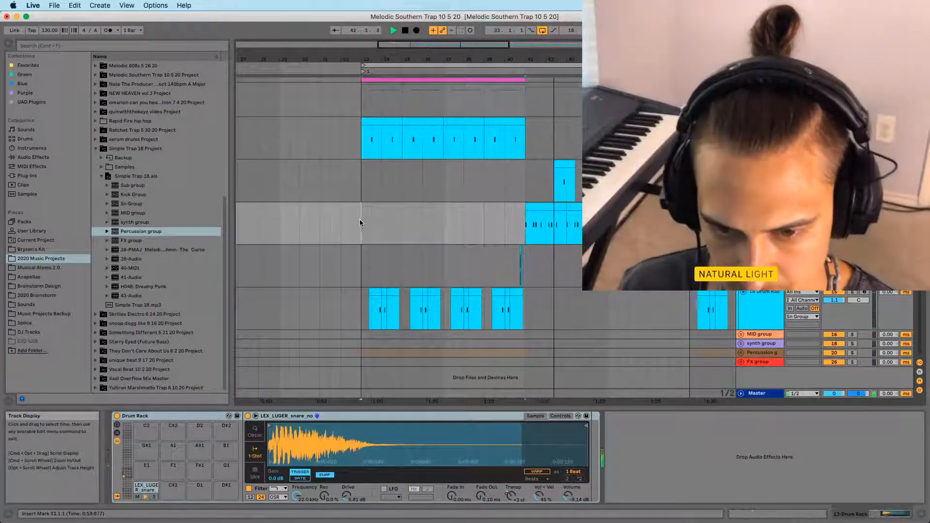
{"action": "scroll", "coordinate": [360, 219], "scroll_direction": "up", "scroll_amount": 8}
{"action": "key", "text": "space"}
Fold the Sn Group, unfold the Kick Group, and show the kick Drum Rack's devices during playback
{"action": "left_click", "coordinate": [742, 169]}
{"action": "left_click", "coordinate": [741, 160]}
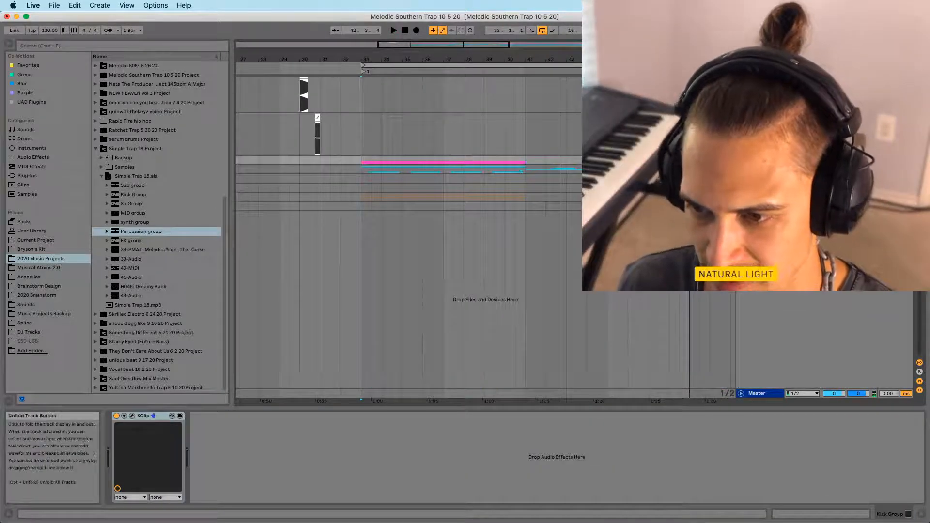
{"action": "key", "text": "space"}
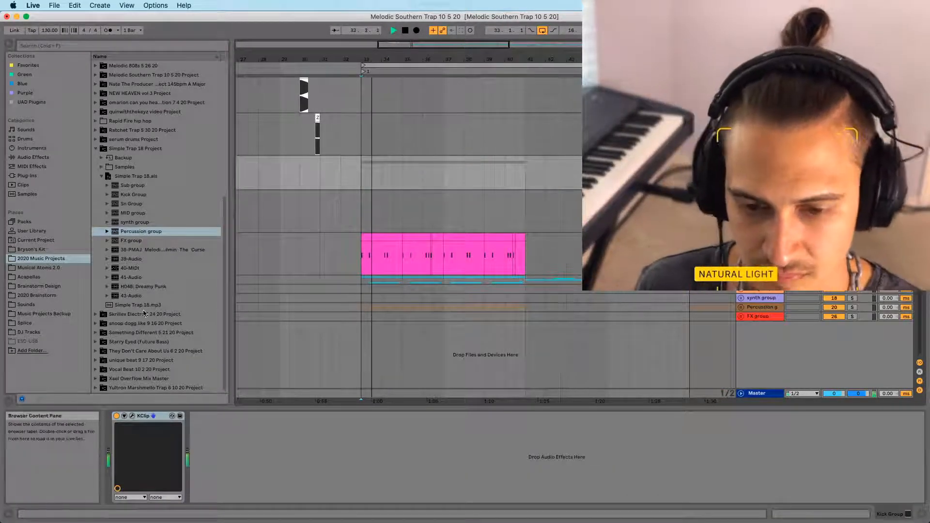
{"action": "left_click", "coordinate": [761, 195]}
{"action": "key", "text": "shift+Tab"}
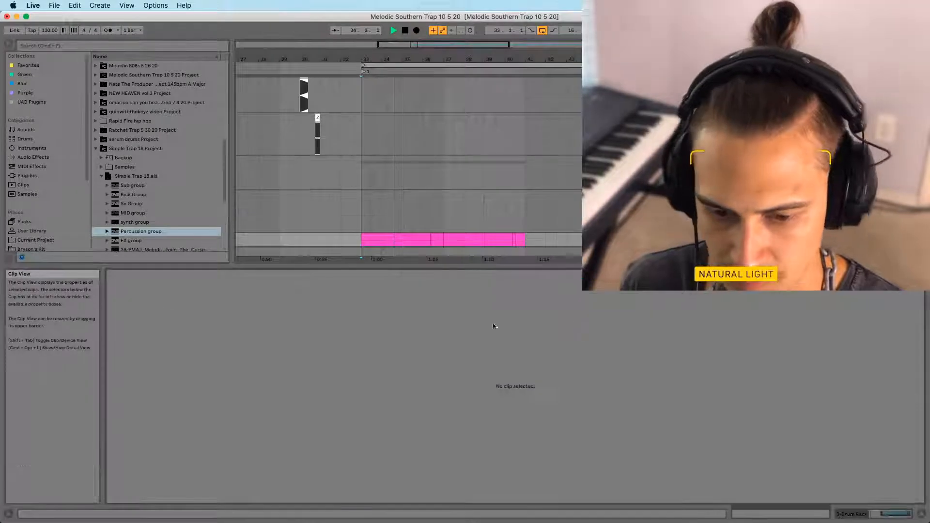
{"action": "key", "text": "Down"}
{"action": "key", "text": "shift+Tab"}
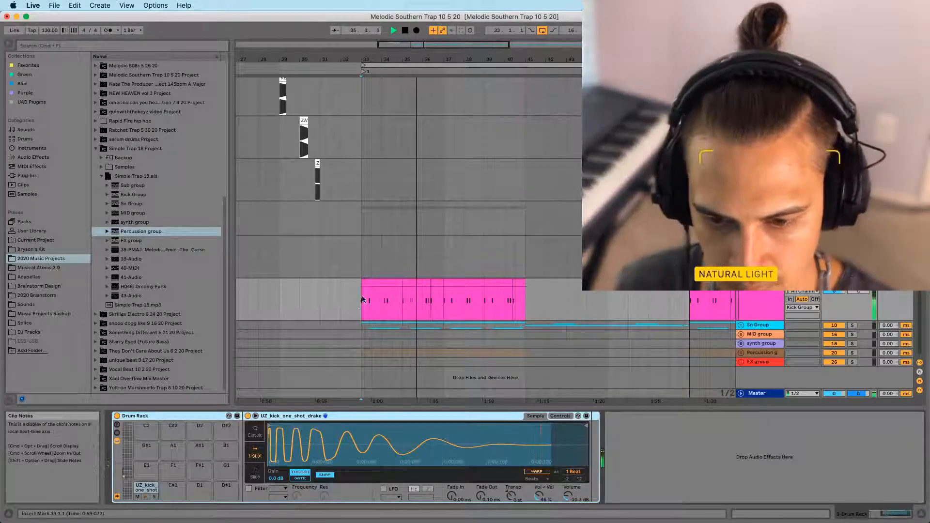
Play the kick clip from bar 33 and preview the UZ_kick_one_shot_drake pad in the Drum Rack
{"action": "left_click", "coordinate": [360, 311]}
{"action": "scroll", "coordinate": [361, 312], "scroll_direction": "up", "scroll_amount": 4}
{"action": "scroll", "coordinate": [364, 311], "scroll_direction": "down", "scroll_amount": 4}
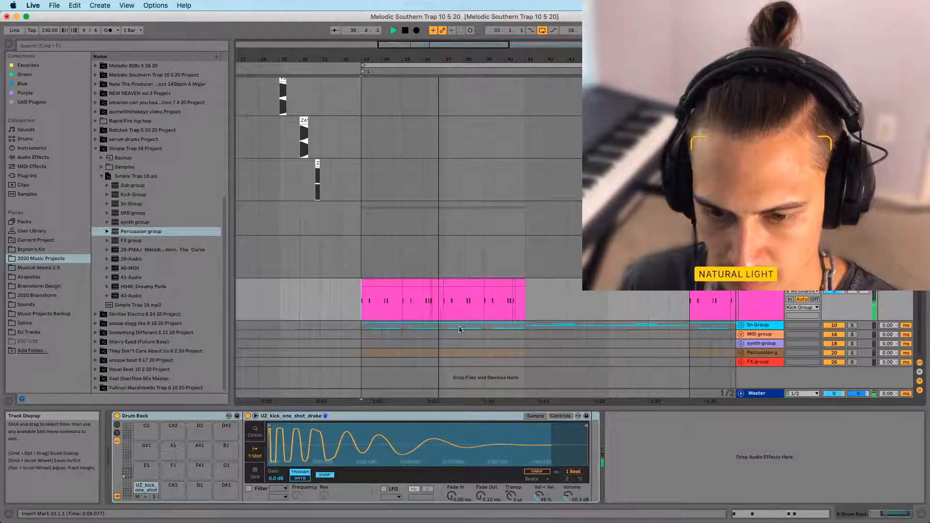
{"action": "key", "text": "space"}
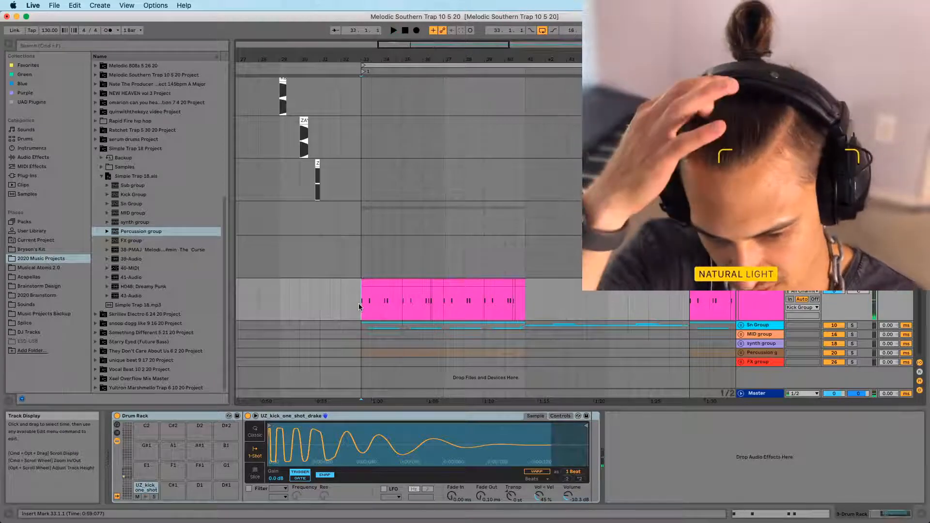
{"action": "left_click_drag", "start_coordinate": [361, 58], "coordinate": [368, 165]}
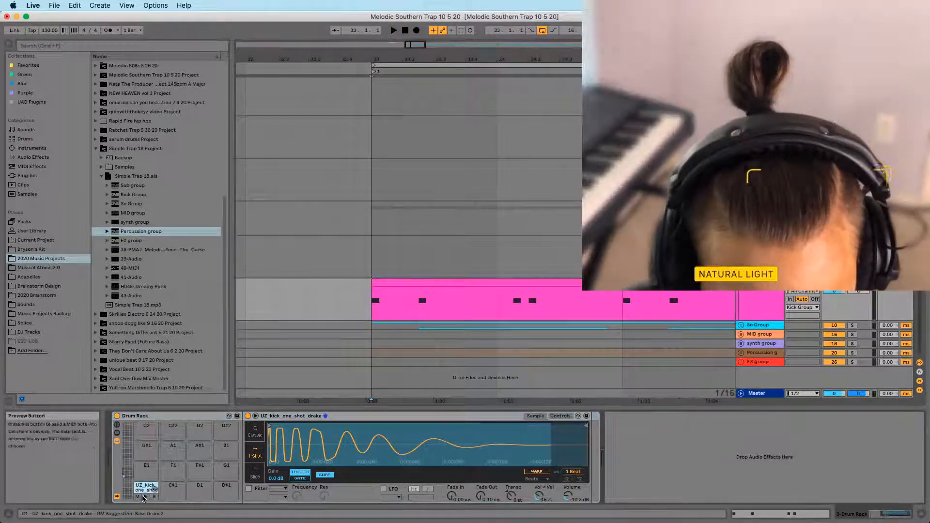
{"action": "left_click", "coordinate": [145, 497]}
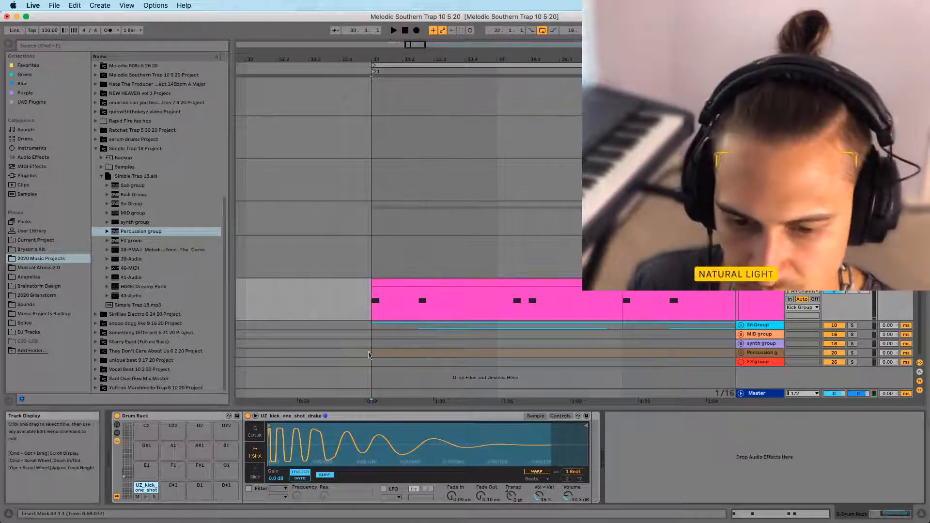
Examine the device chains of the Kick, MID and synth groups
{"action": "left_click", "coordinate": [369, 354]}
{"action": "scroll", "coordinate": [532, 268], "scroll_direction": "up", "scroll_amount": 5}
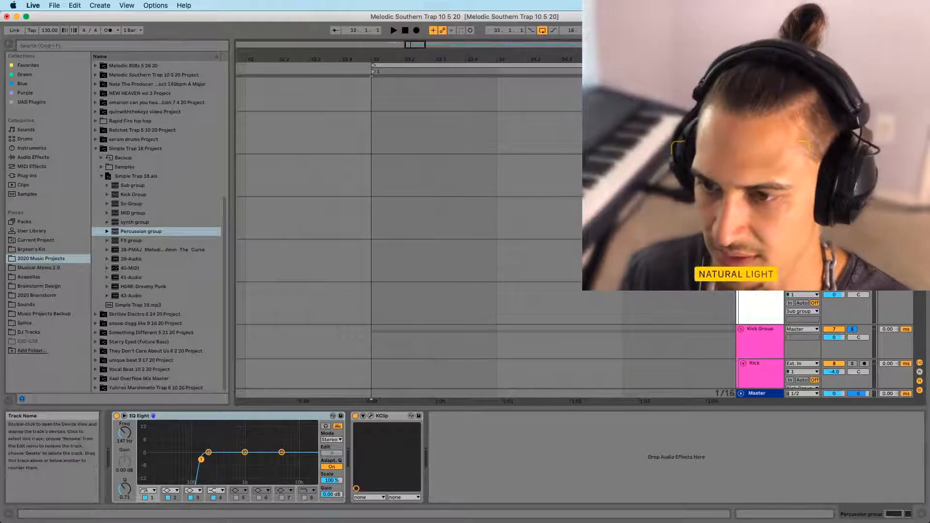
{"action": "scroll", "coordinate": [477, 300], "scroll_direction": "down", "scroll_amount": 5}
{"action": "left_click", "coordinate": [758, 91]}
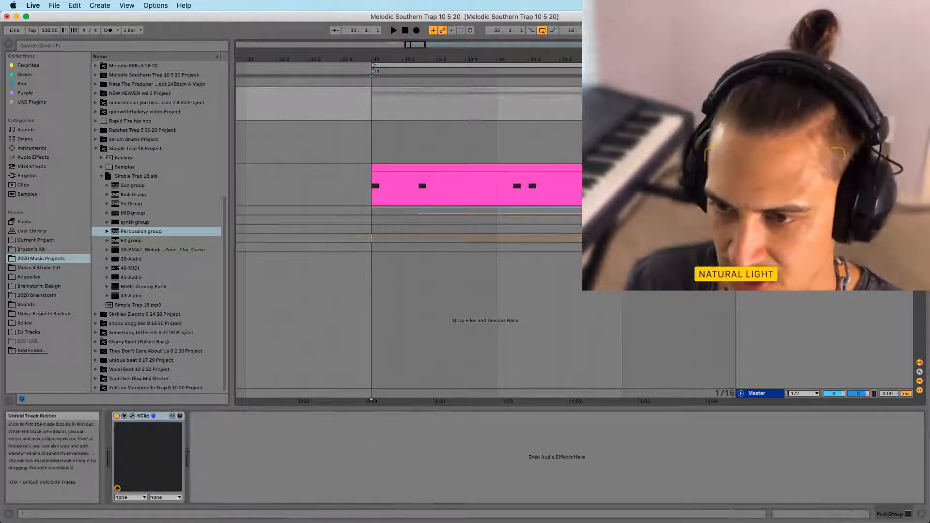
{"action": "left_click", "coordinate": [758, 220]}
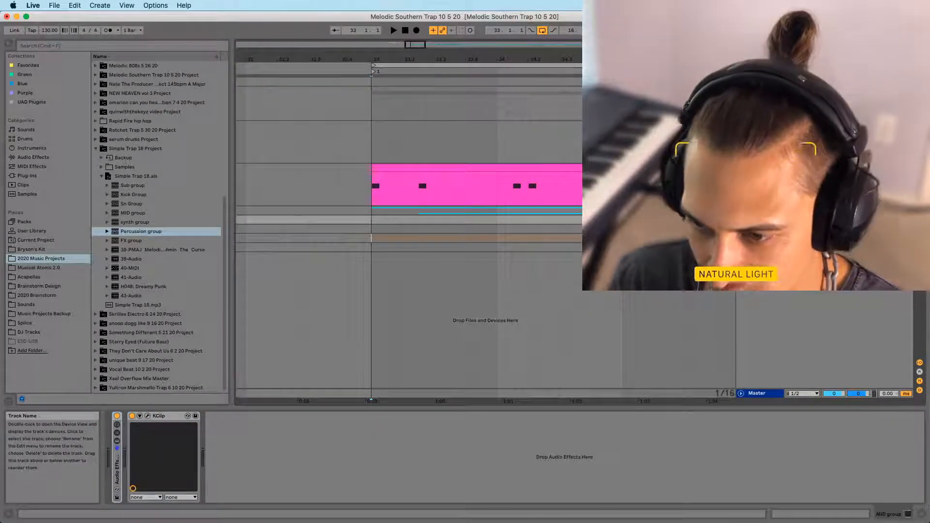
{"action": "left_click", "coordinate": [759, 229]}
{"action": "left_click", "coordinate": [759, 220]}
{"action": "left_click", "coordinate": [758, 229]}
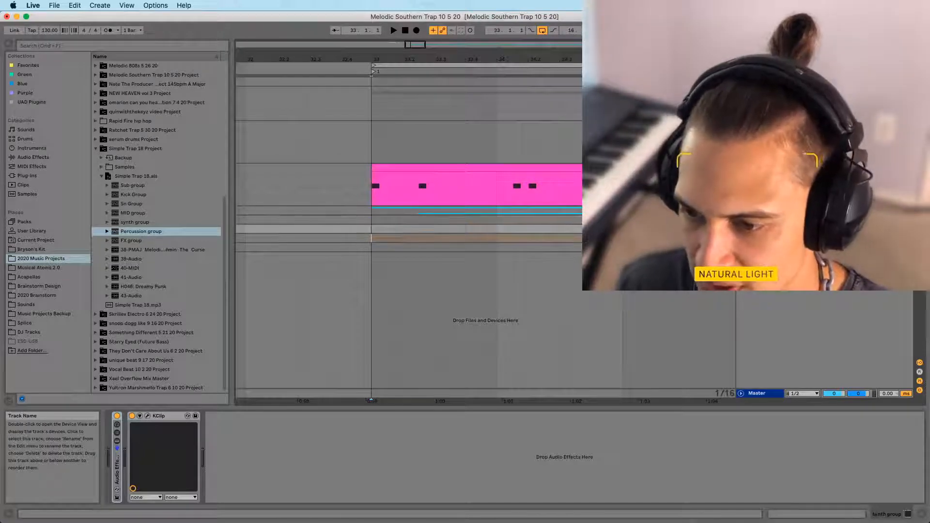
Unfold the synth group and select its Sylenth1 track
{"action": "left_click", "coordinate": [741, 229]}
{"action": "scroll", "coordinate": [748, 298], "scroll_direction": "down", "scroll_amount": 1}
{"action": "left_click", "coordinate": [760, 334]}
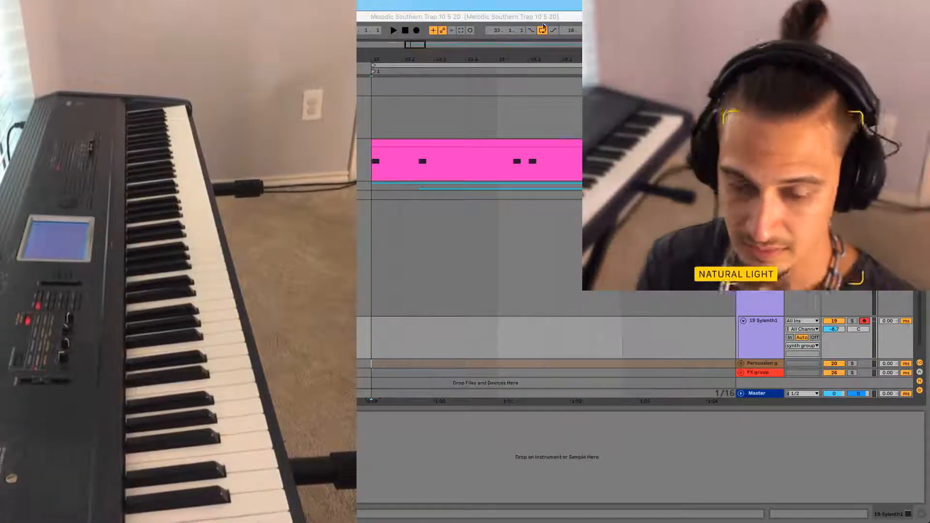
{"action": "left_click", "coordinate": [759, 348]}
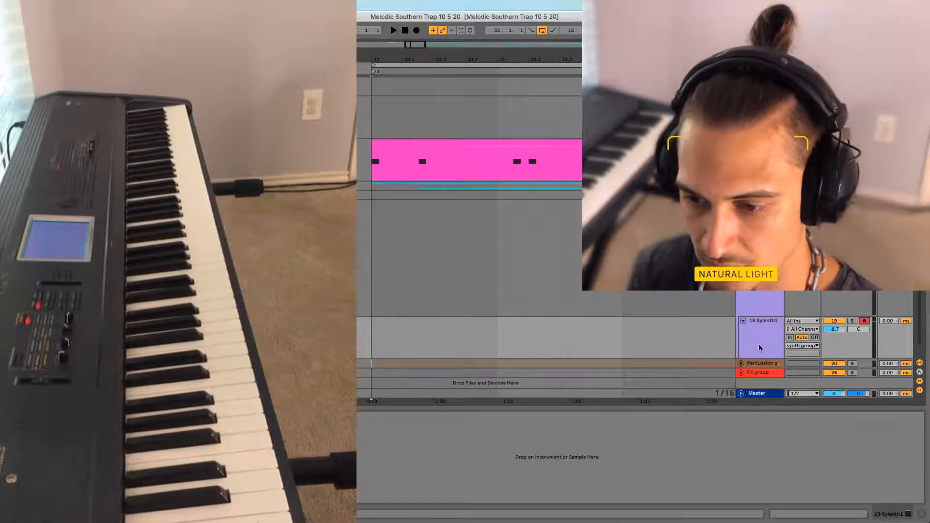
{"action": "left_click", "coordinate": [754, 326]}
{"action": "key", "text": "shift+Tab"}
{"action": "key", "text": "shift+Tab"}
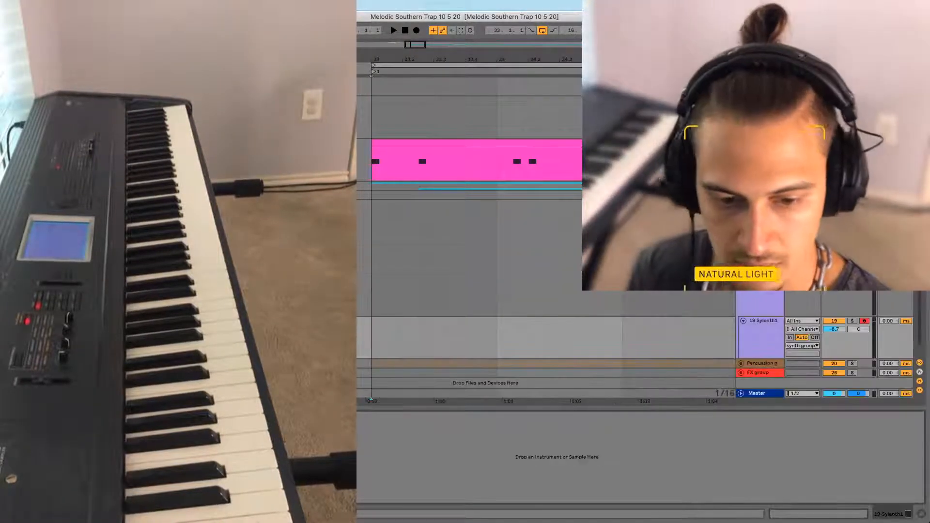
Display the Sylenth1 plug-in window and reposition it so its controls and keyboard are in view
{"action": "key", "text": "super+alt+p"}
{"action": "left_click_drag", "start_coordinate": [164, 53], "coordinate": [514, 230]}
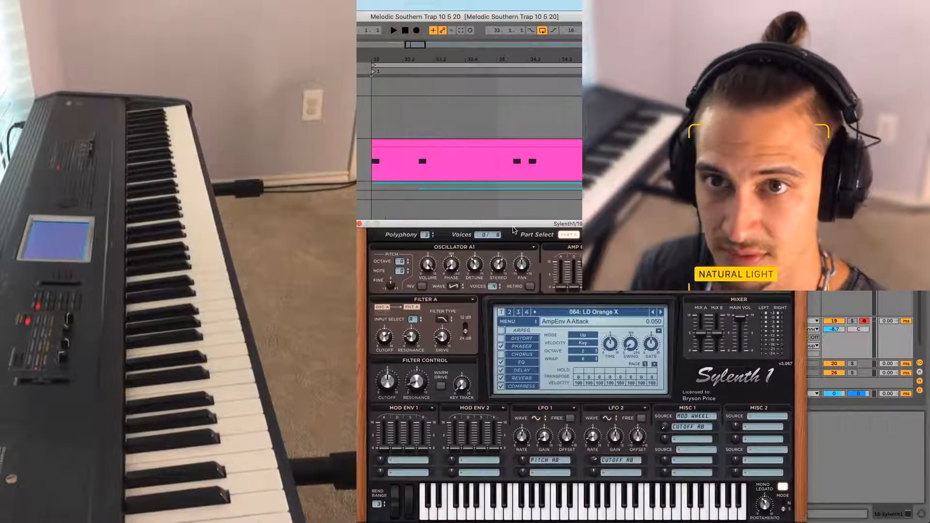
{"action": "key", "text": "super+alt+p"}
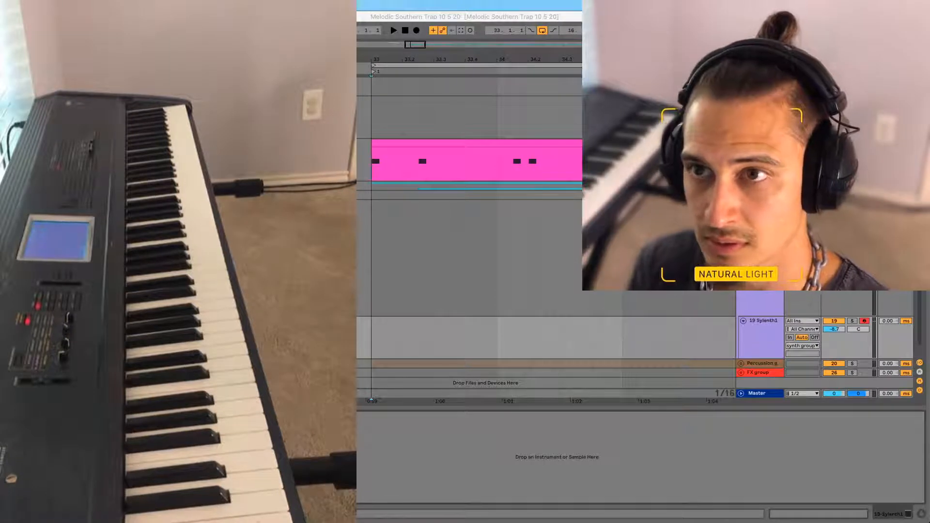
{"action": "key", "text": "super+alt+p"}
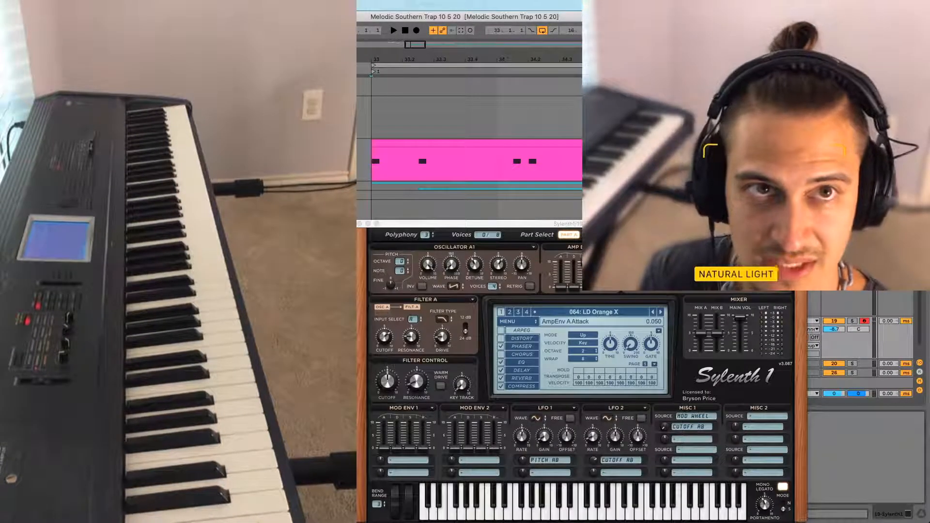
{"action": "key", "text": "super+alt+p"}
{"action": "key", "text": "super+alt+p"}
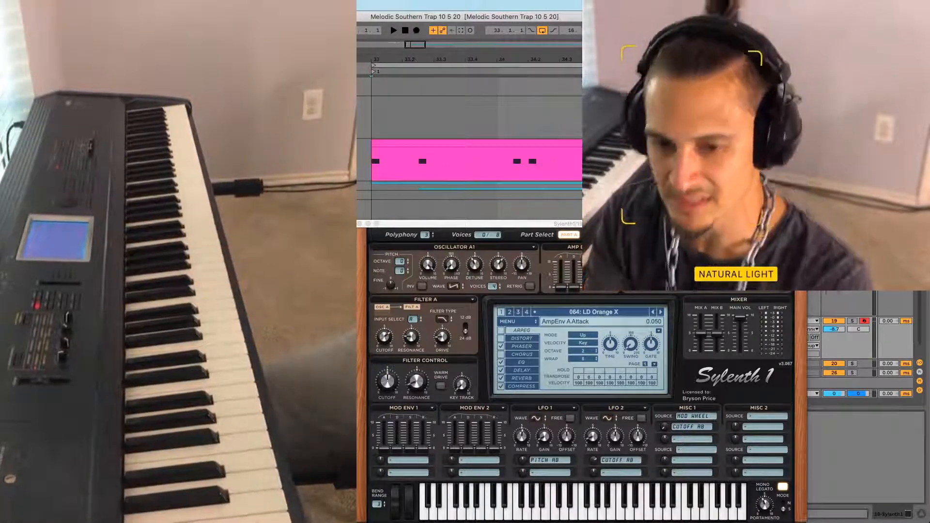
Move the Sylenth1 plug-in window clear of the track mixer and lower the Sylenth1 track's volume to about -12 dB
{"action": "left_click_drag", "start_coordinate": [530, 225], "coordinate": [468, 171]}
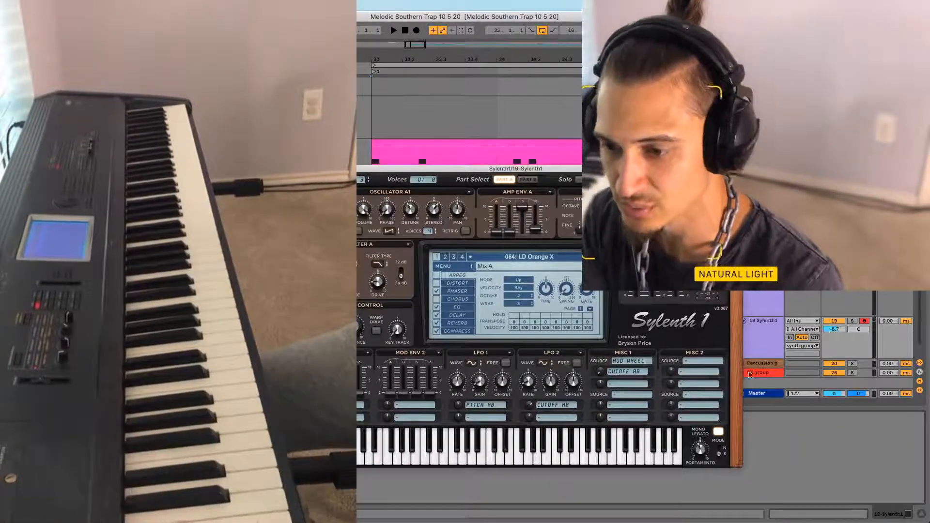
{"action": "left_click_drag", "start_coordinate": [834, 326], "coordinate": [834, 340]}
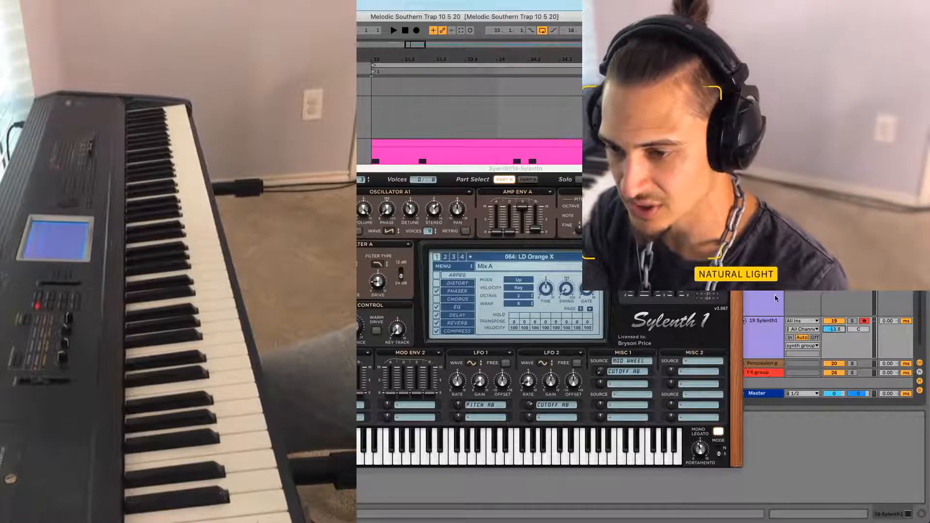
{"action": "left_click_drag", "start_coordinate": [394, 167], "coordinate": [342, 151]}
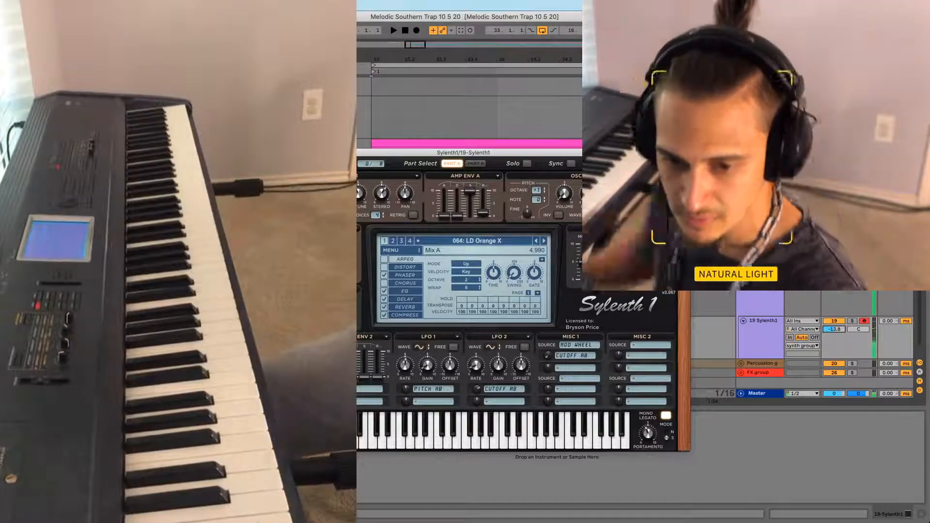
Close the Sylenth1 plug-in window and lower the Sylenth1 track's volume to about -18 dB
{"action": "key", "text": "space"}
{"action": "left_click_drag", "start_coordinate": [842, 331], "coordinate": [842, 335]}
{"action": "left_click", "coordinate": [242, 153]}
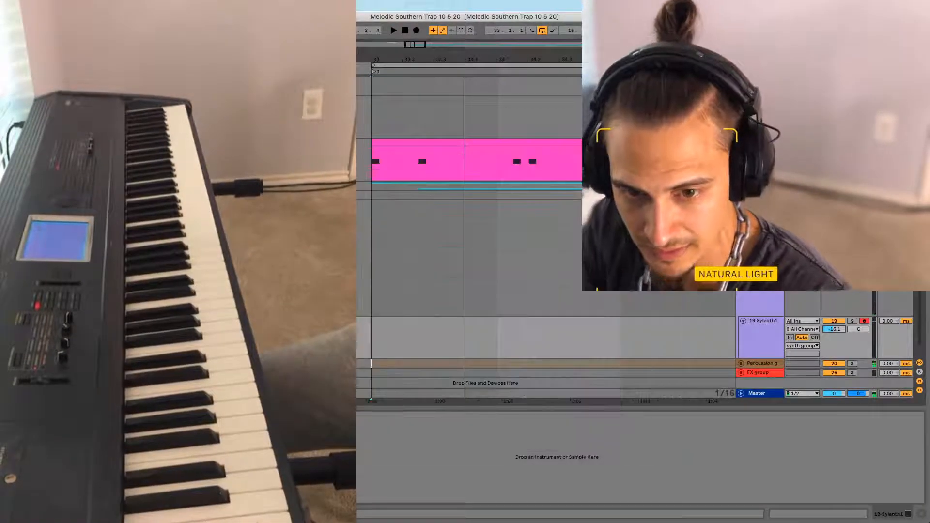
{"action": "scroll", "coordinate": [374, 252], "scroll_direction": "down", "scroll_amount": 1}
{"action": "left_click", "coordinate": [764, 329]}
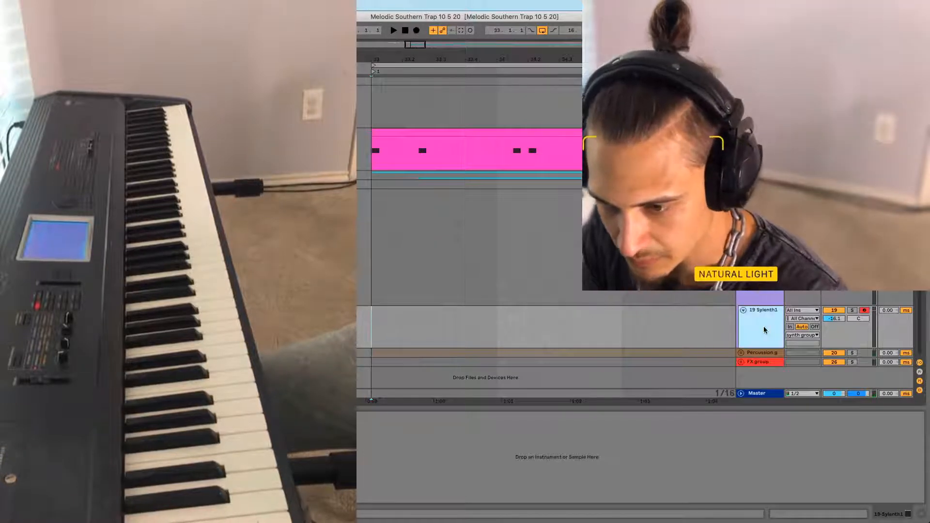
{"action": "left_click_drag", "start_coordinate": [835, 320], "coordinate": [835, 324]}
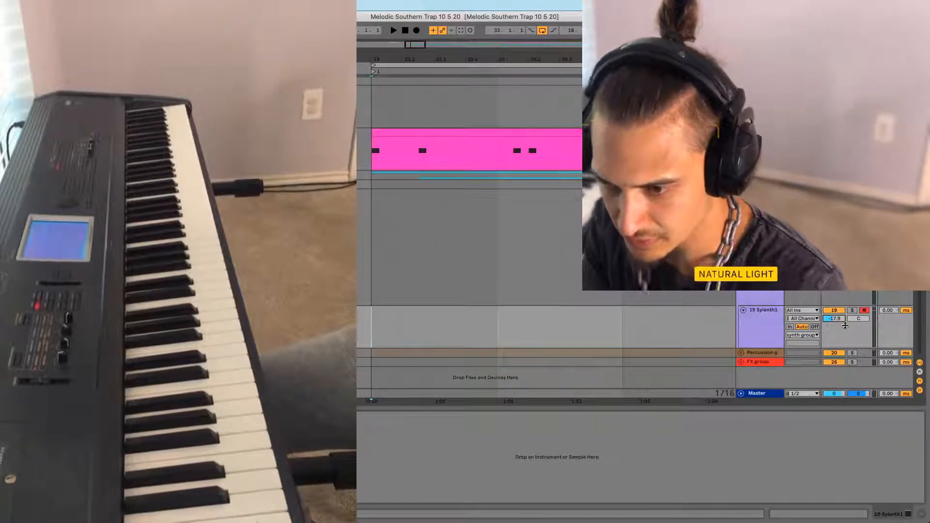
Play the loop from bar 33 and check the drum and Kick Group levels in the Session View mixer, returning to the arrangement
{"action": "key", "text": "space"}
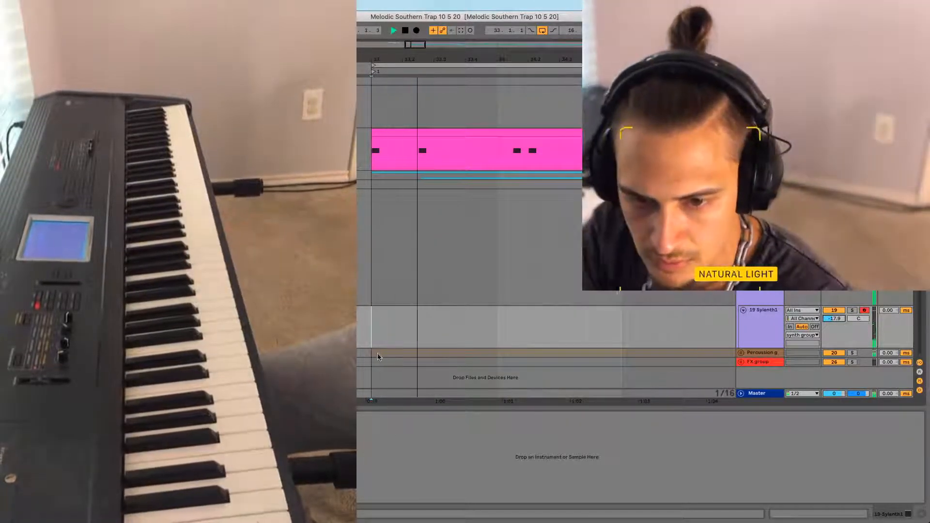
{"action": "left_click_drag", "start_coordinate": [423, 61], "coordinate": [423, 45]}
{"action": "left_click", "coordinate": [763, 148]}
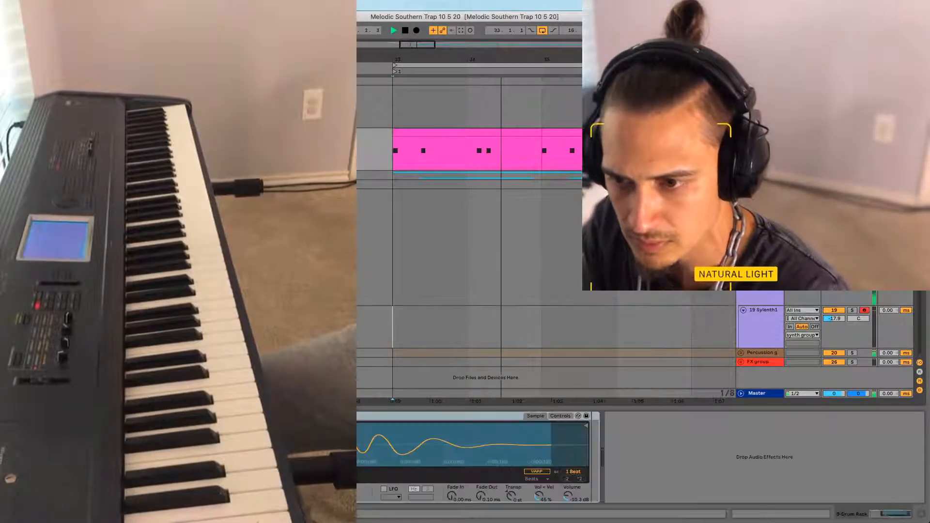
{"action": "key", "text": "Tab"}
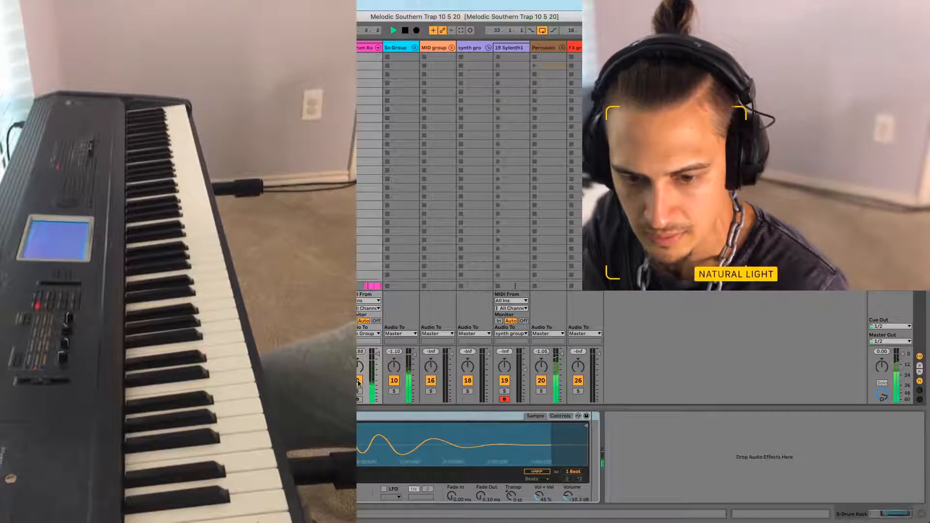
{"action": "left_click", "coordinate": [328, 48]}
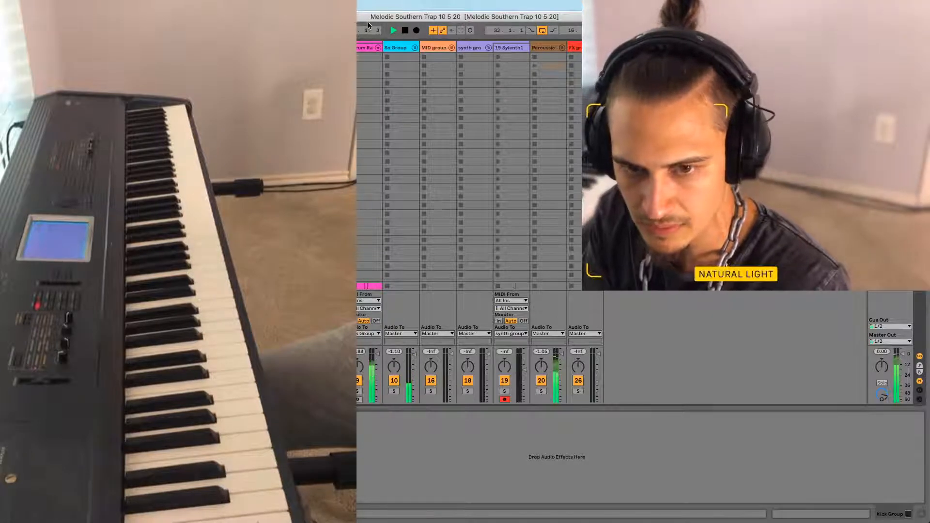
{"action": "key", "text": "Tab"}
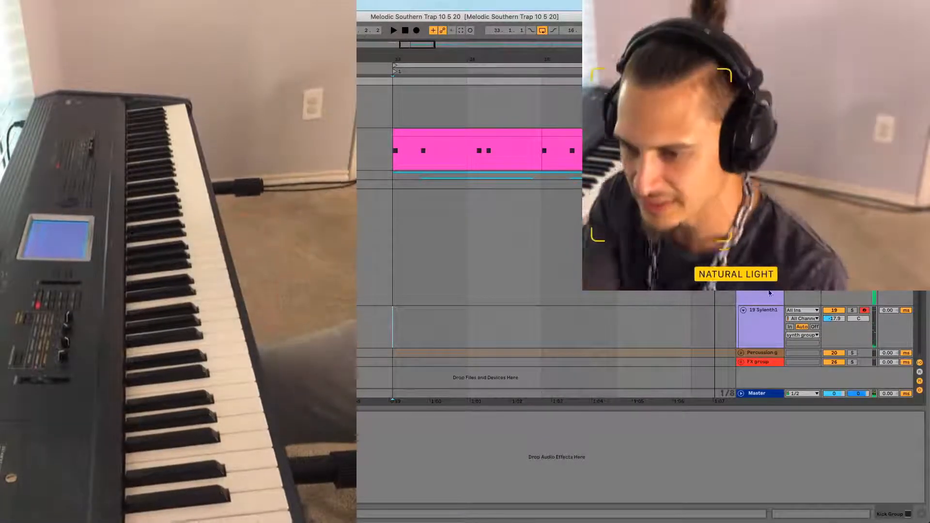
Lower the Sylenth1 track's volume to -38.0 dB and bring its plug-in window back up
{"action": "left_click_drag", "start_coordinate": [841, 320], "coordinate": [841, 331]}
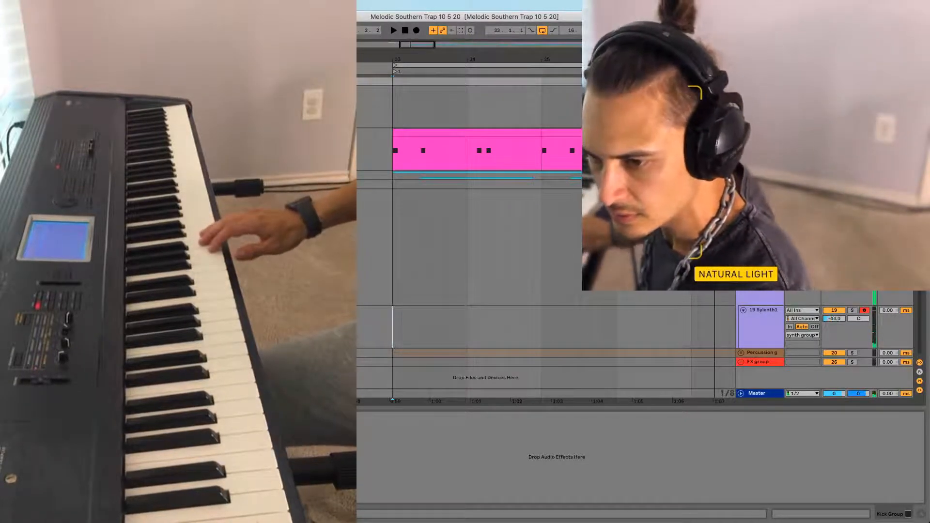
{"action": "left_click_drag", "start_coordinate": [832, 325], "coordinate": [833, 320]}
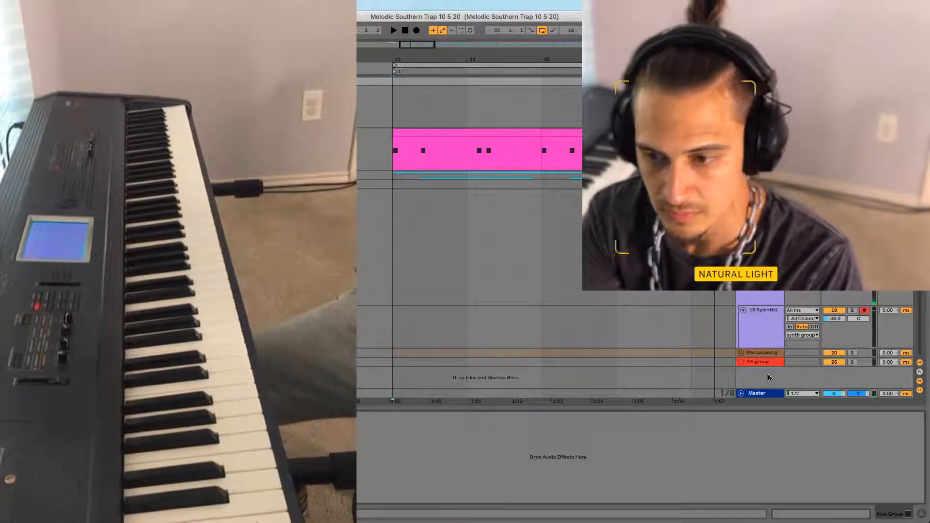
{"action": "left_click", "coordinate": [763, 327]}
{"action": "key", "text": "shift+Tab"}
{"action": "key", "text": "shift+Tab"}
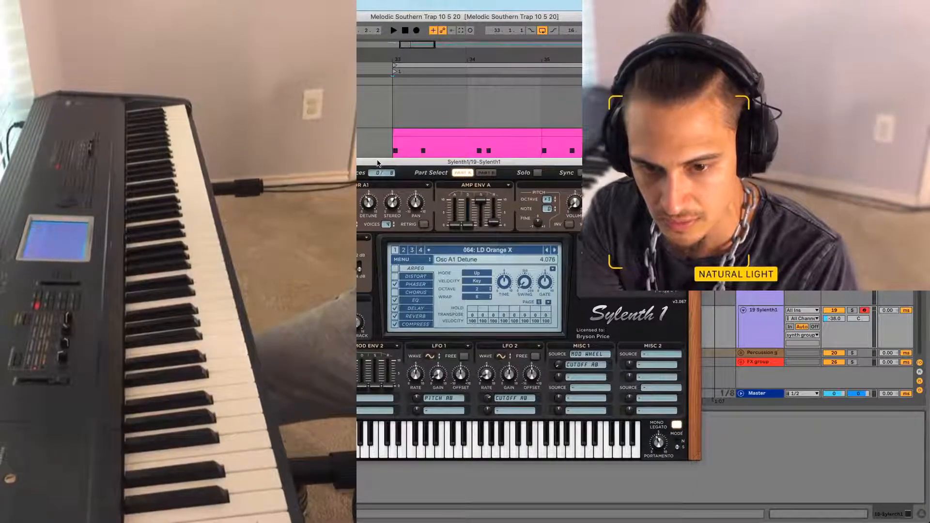
Switch Sylenth1 to preset bank 3 and load the preset 312: HOV Dark Era
{"action": "left_click", "coordinate": [463, 250]}
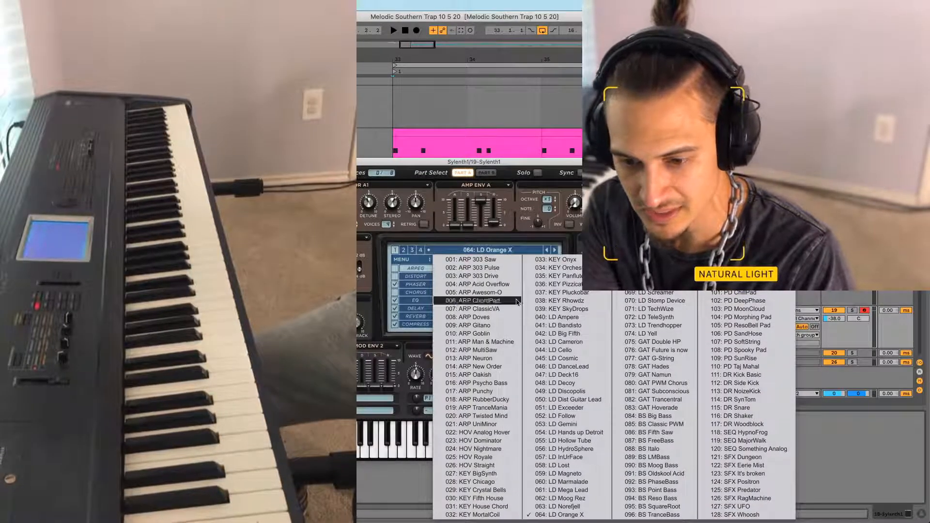
{"action": "left_click", "coordinate": [412, 250]}
{"action": "left_click", "coordinate": [457, 250]}
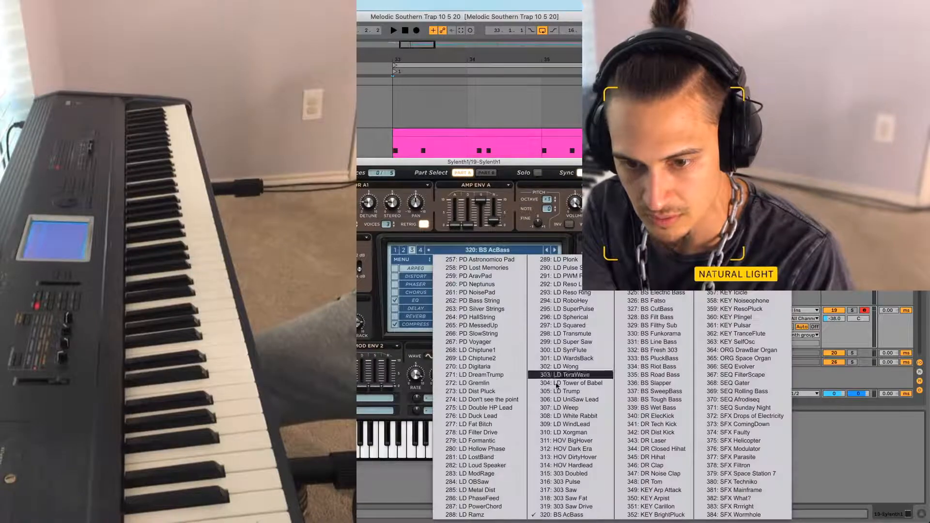
{"action": "left_click", "coordinate": [583, 450]}
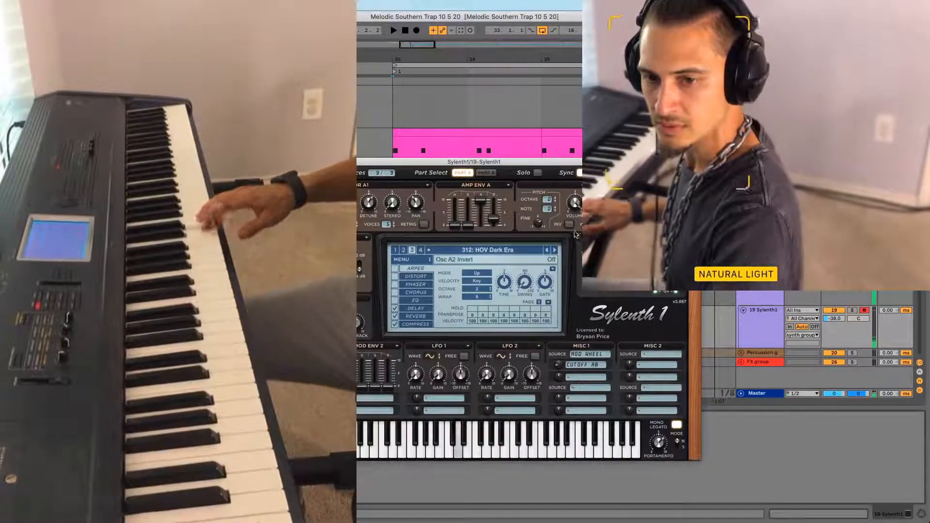
Audition the following Sylenth1 presets one by one, from HOV DirtyHover up to 325: BS Electric Bass
{"action": "left_click", "coordinate": [555, 251]}
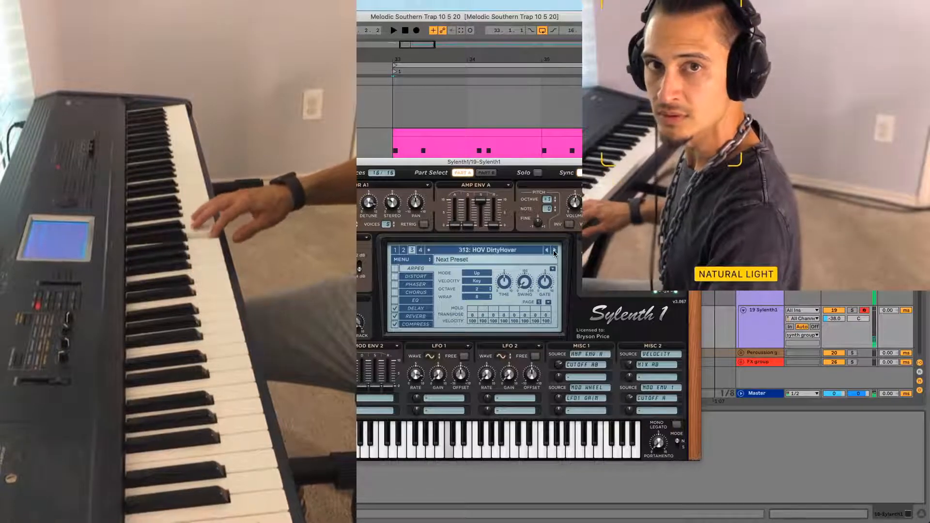
{"action": "left_click", "coordinate": [555, 251]}
{"action": "left_click", "coordinate": [555, 251]}
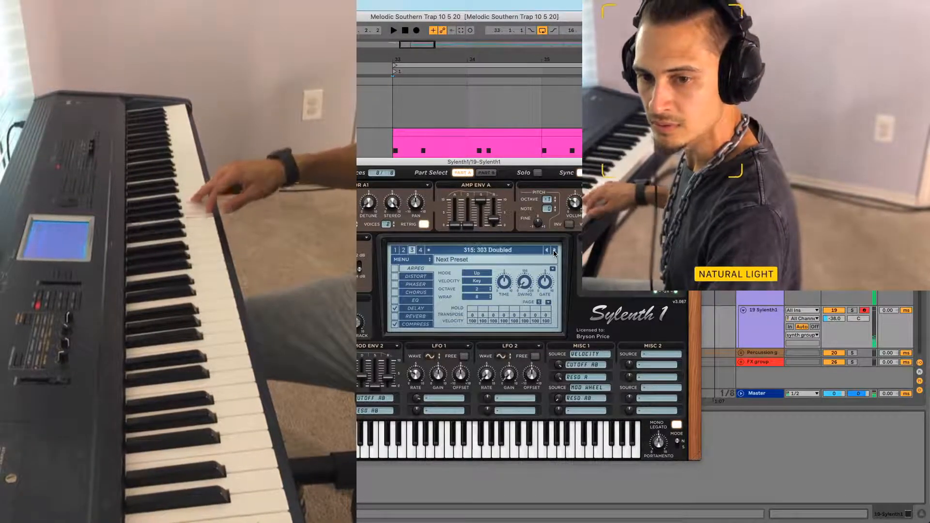
{"action": "left_click", "coordinate": [555, 251]}
{"action": "left_click", "coordinate": [555, 251]}
{"action": "left_click", "coordinate": [555, 251]}
{"action": "left_click", "coordinate": [555, 251]}
{"action": "left_click", "coordinate": [555, 251]}
{"action": "left_click", "coordinate": [555, 251]}
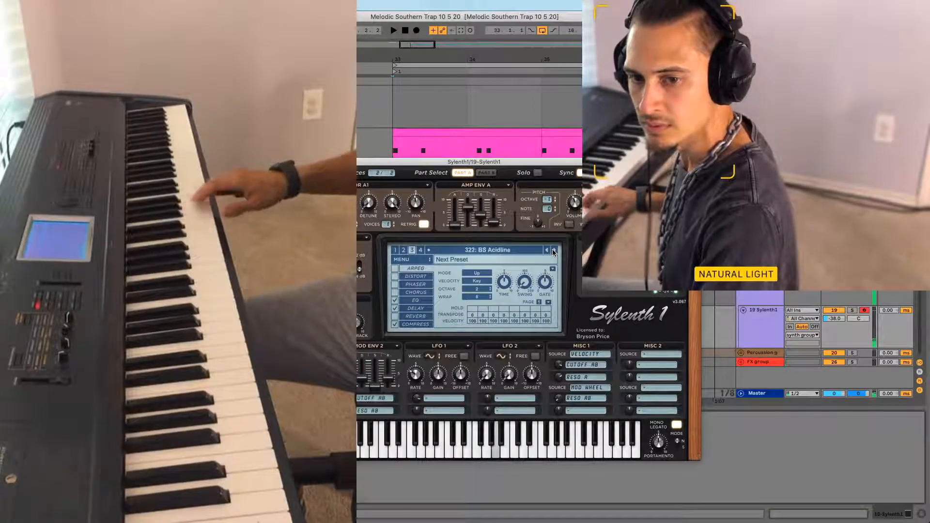
{"action": "left_click", "coordinate": [555, 251]}
{"action": "left_click", "coordinate": [555, 251]}
{"action": "left_click", "coordinate": [555, 251]}
Load preset 368: SEQ Gater, advance to 369: SEQ Rolling Bass, and raise the Sylenth1 track's volume to -18.8 dB
{"action": "left_click", "coordinate": [515, 250]}
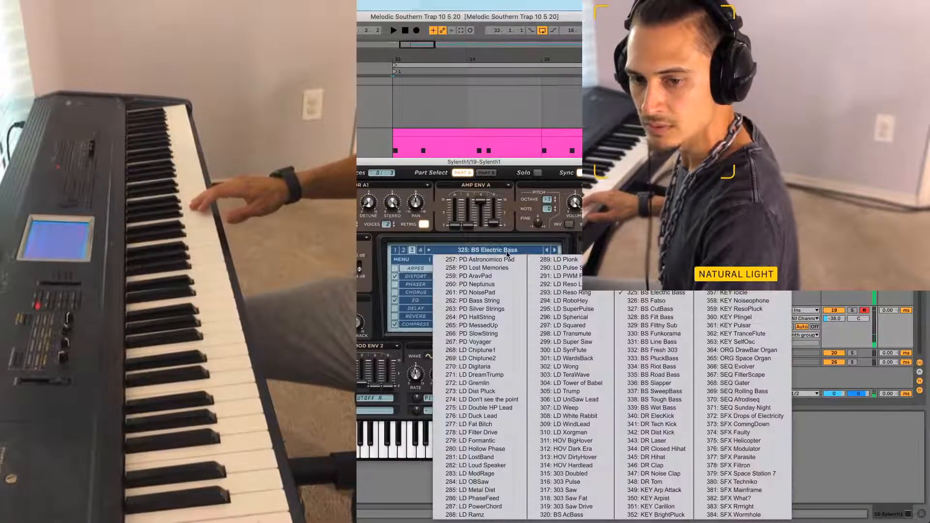
{"action": "left_click", "coordinate": [731, 384]}
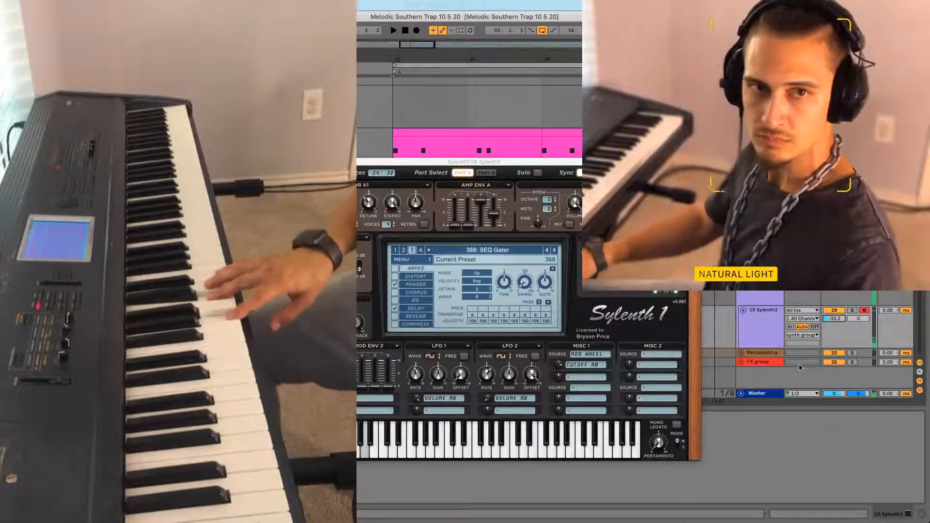
{"action": "left_click", "coordinate": [555, 250]}
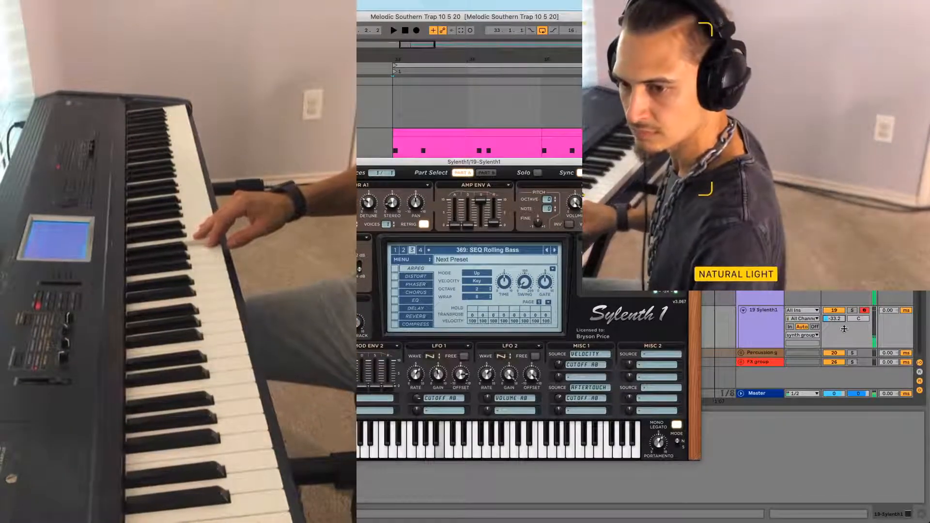
{"action": "left_click_drag", "start_coordinate": [842, 318], "coordinate": [842, 304]}
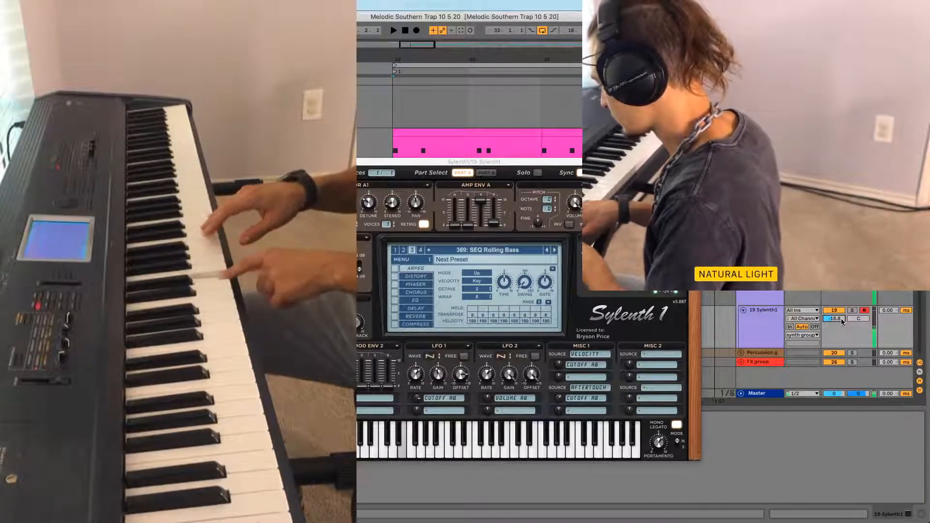
Audition the remaining bank 3 sequence and SFX presets one by one, up to 384: SFX Wormhole
{"action": "left_click", "coordinate": [556, 250]}
{"action": "left_click", "coordinate": [557, 250]}
{"action": "left_click", "coordinate": [556, 250]}
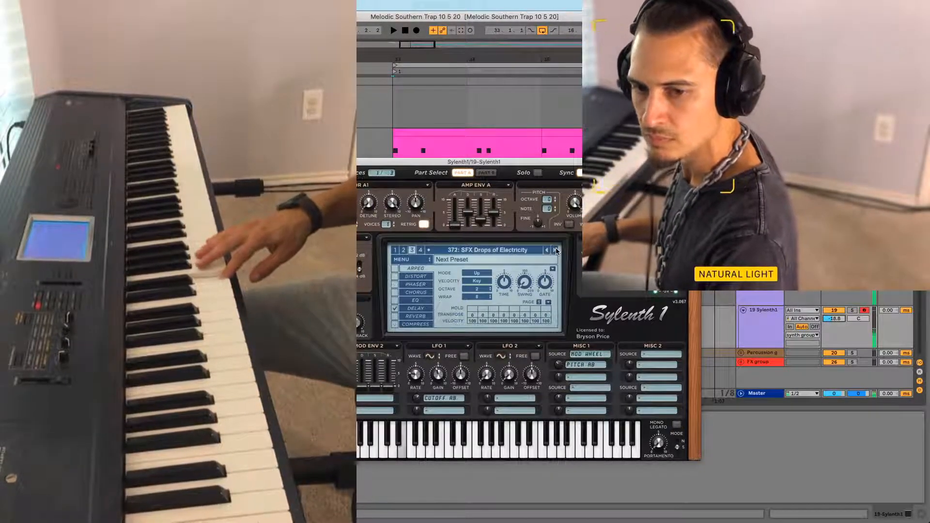
{"action": "left_click", "coordinate": [556, 250]}
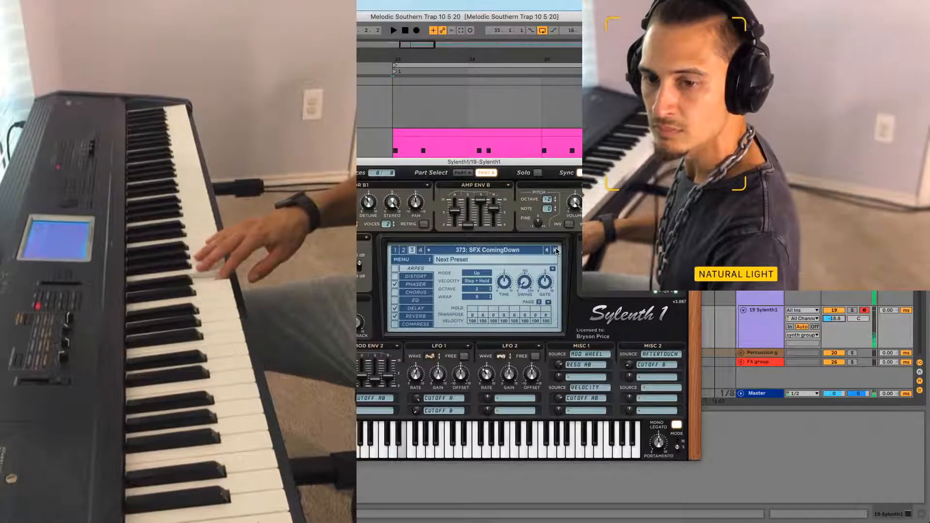
{"action": "left_click", "coordinate": [557, 250]}
{"action": "left_click", "coordinate": [556, 250]}
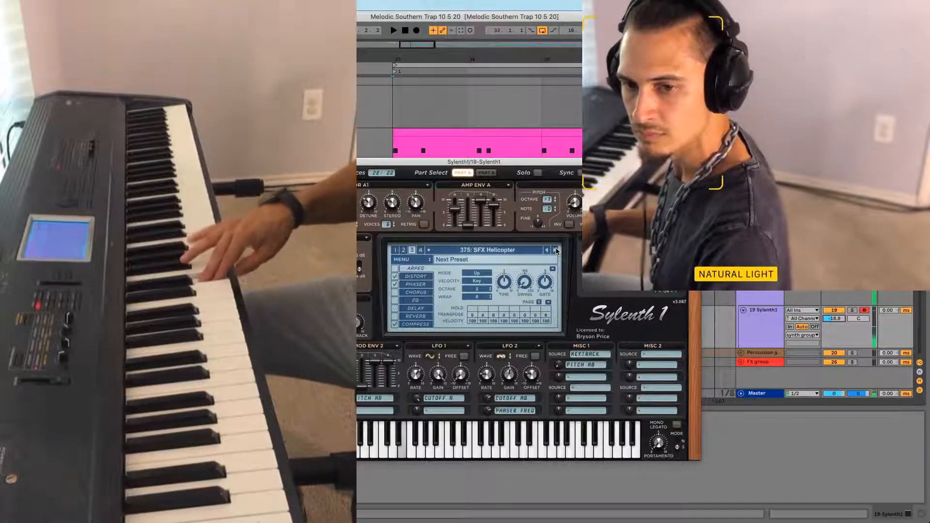
{"action": "left_click", "coordinate": [556, 250]}
{"action": "left_click", "coordinate": [556, 250]}
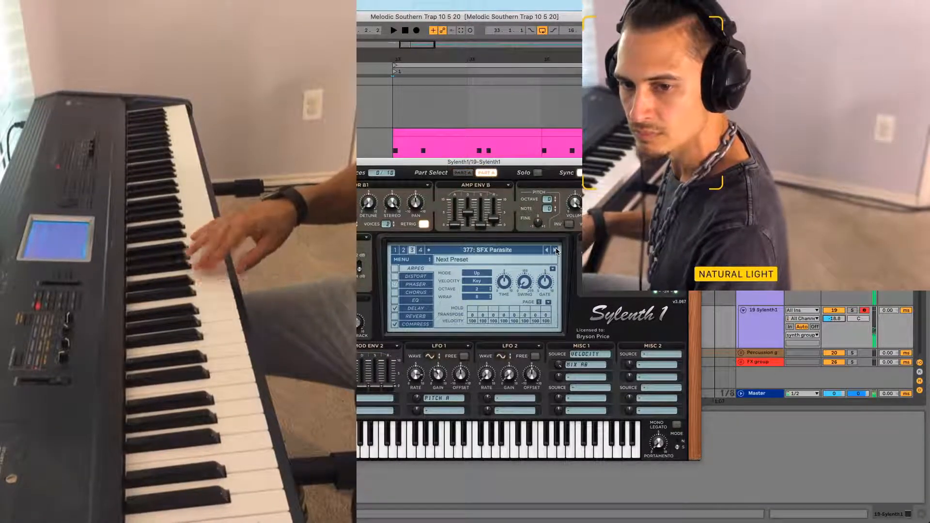
{"action": "left_click", "coordinate": [556, 250]}
{"action": "left_click", "coordinate": [557, 250]}
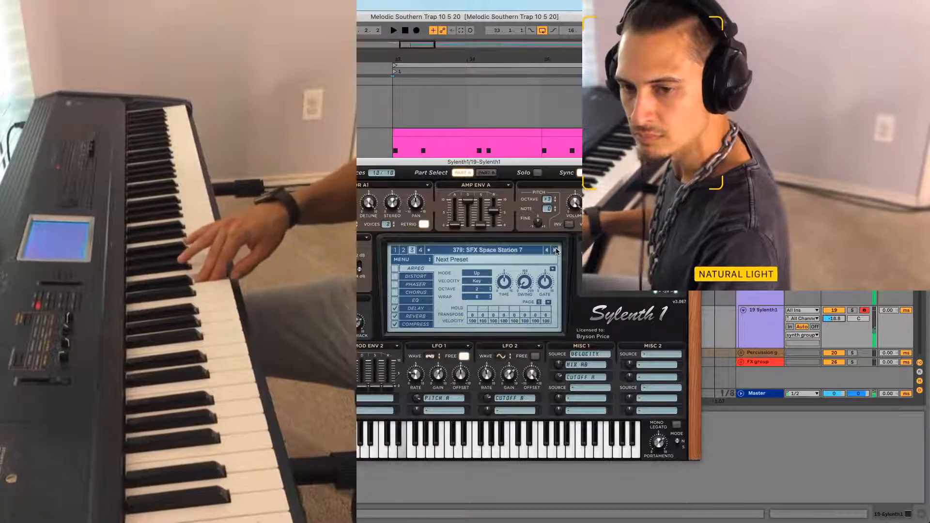
{"action": "left_click", "coordinate": [556, 250]}
{"action": "left_click", "coordinate": [556, 250]}
{"action": "left_click", "coordinate": [556, 250]}
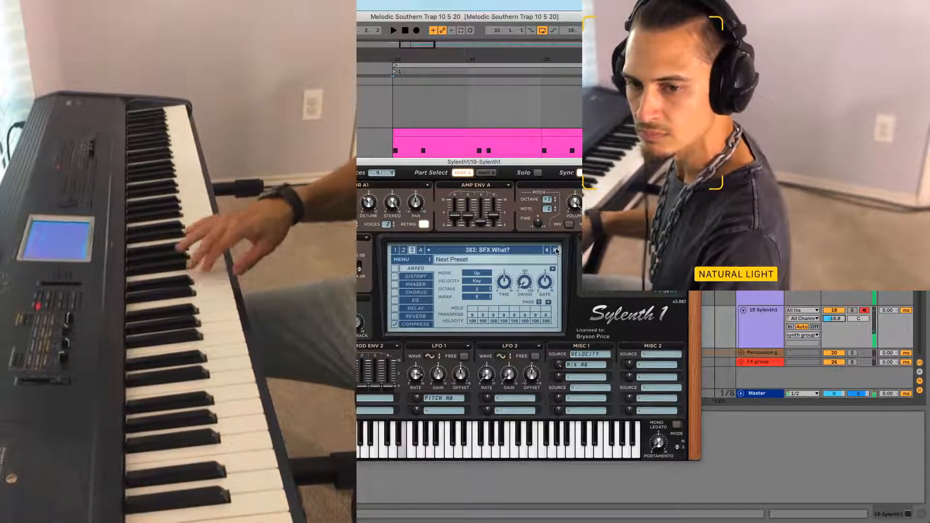
{"action": "left_click", "coordinate": [556, 250]}
{"action": "left_click", "coordinate": [556, 250]}
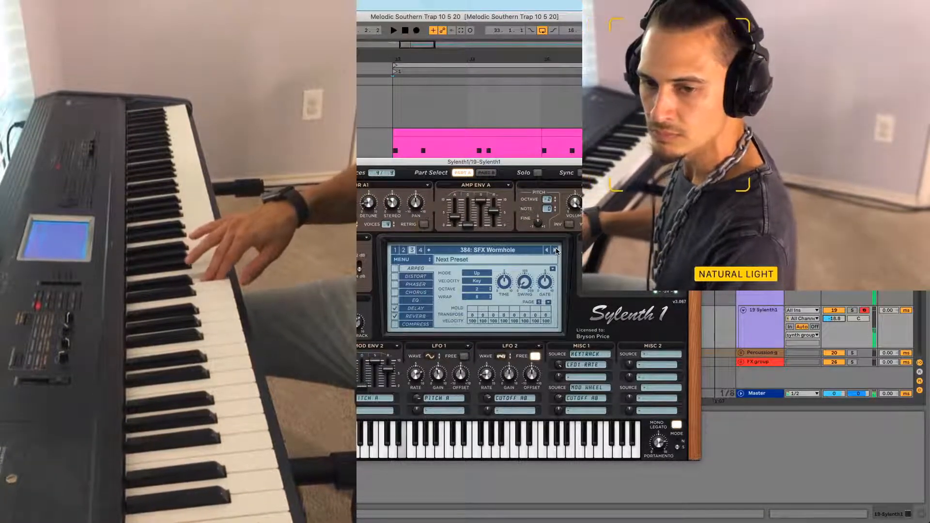
Continue into bank 4 and audition the arpeggio presets from 385: ARP Blade Runner to 389: ARP Compute
{"action": "left_click", "coordinate": [556, 250]}
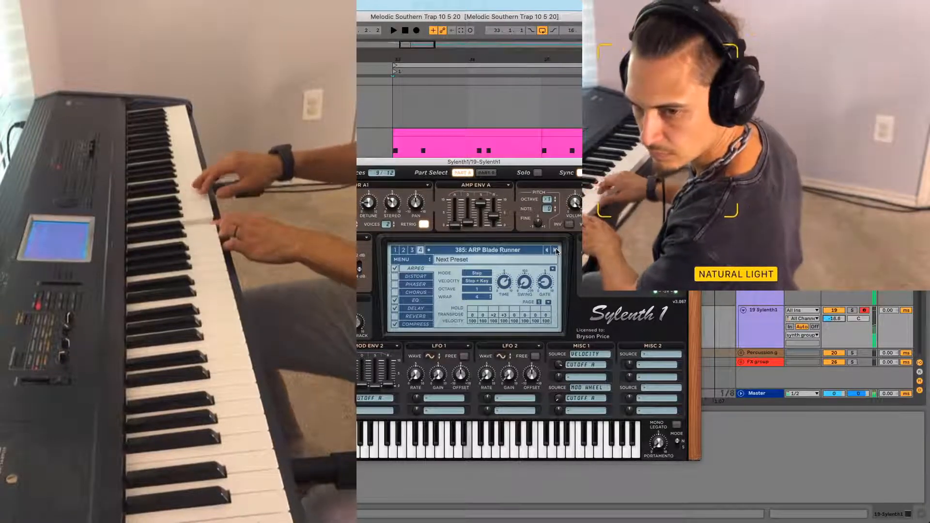
{"action": "left_click", "coordinate": [556, 250]}
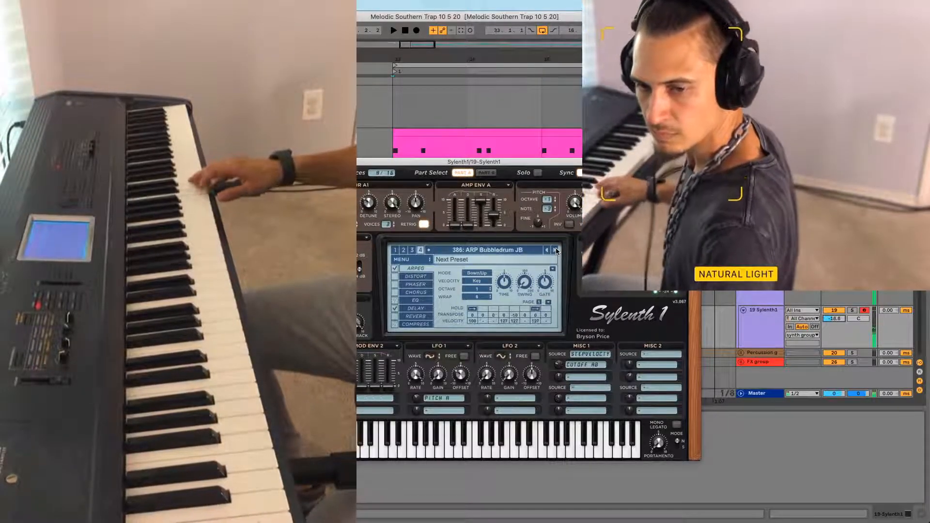
{"action": "left_click", "coordinate": [555, 250]}
{"action": "left_click", "coordinate": [556, 250]}
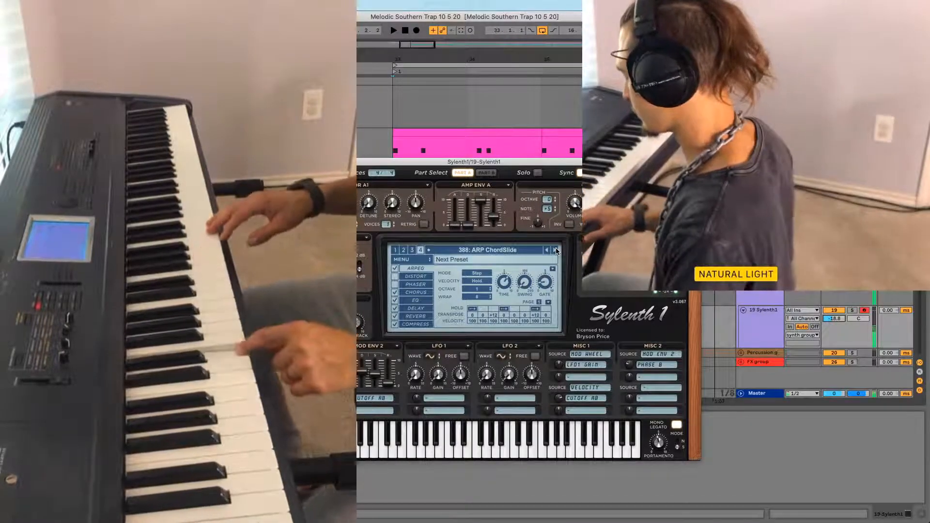
{"action": "left_click", "coordinate": [556, 250]}
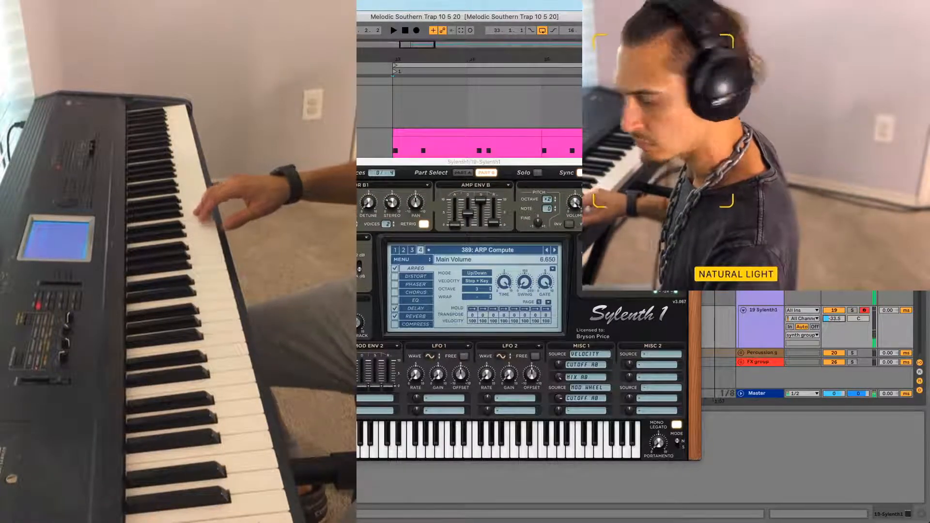
Audition presets 390: ARP Dist Riff and 391, return to 390, and raise the Sylenth1 track's volume to -23.2 dB
{"action": "left_click_drag", "start_coordinate": [831, 319], "coordinate": [831, 315]}
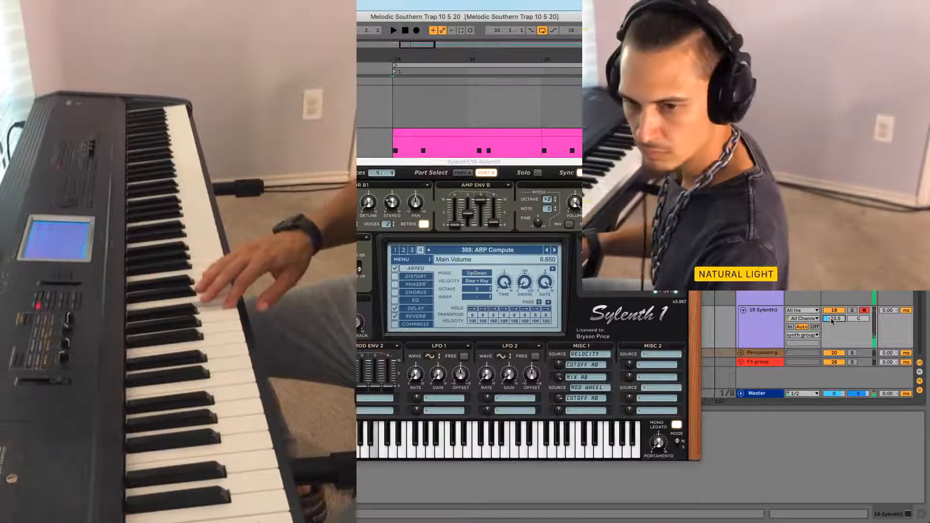
{"action": "left_click", "coordinate": [555, 250]}
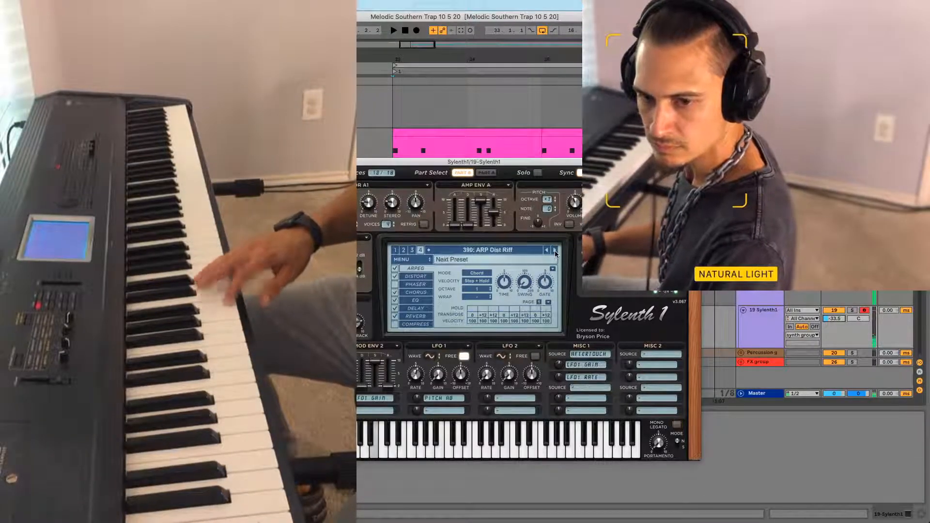
{"action": "left_click", "coordinate": [555, 250]}
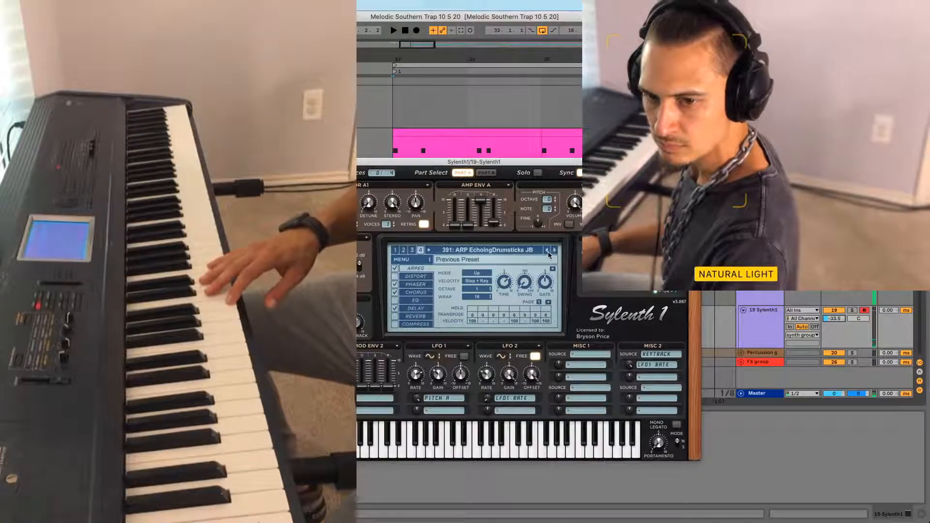
{"action": "left_click", "coordinate": [548, 251]}
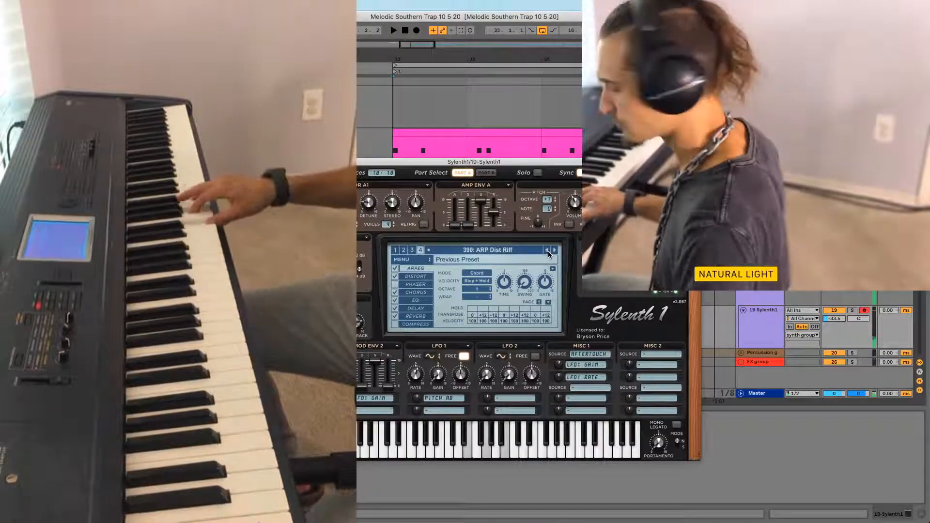
{"action": "left_click", "coordinate": [834, 319]}
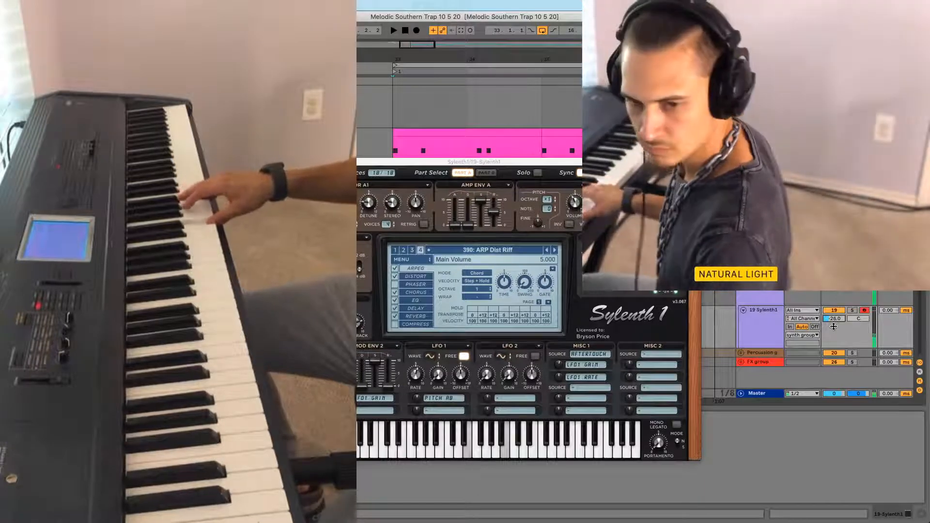
{"action": "left_click", "coordinate": [395, 277]}
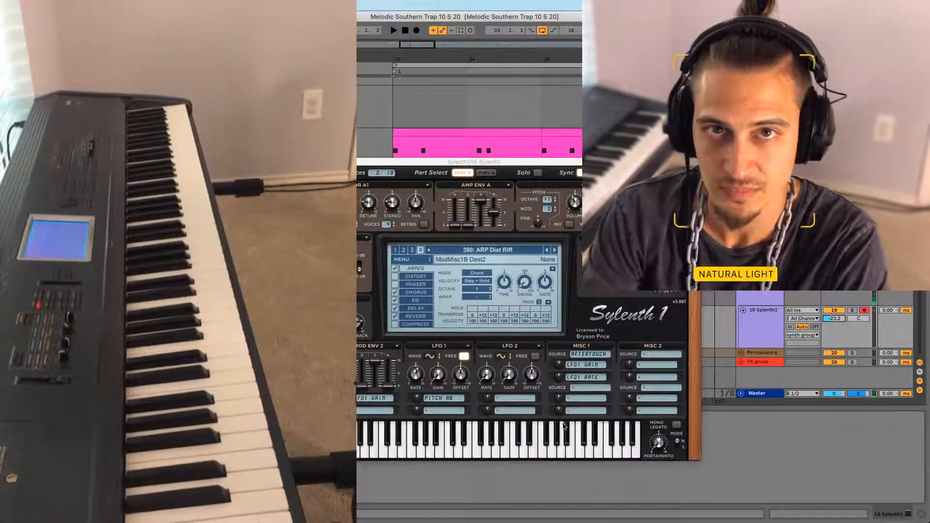
Start recording a clip into the Sylenth1 track's first slot in Session View
{"action": "left_click_drag", "start_coordinate": [505, 157], "coordinate": [457, 339]}
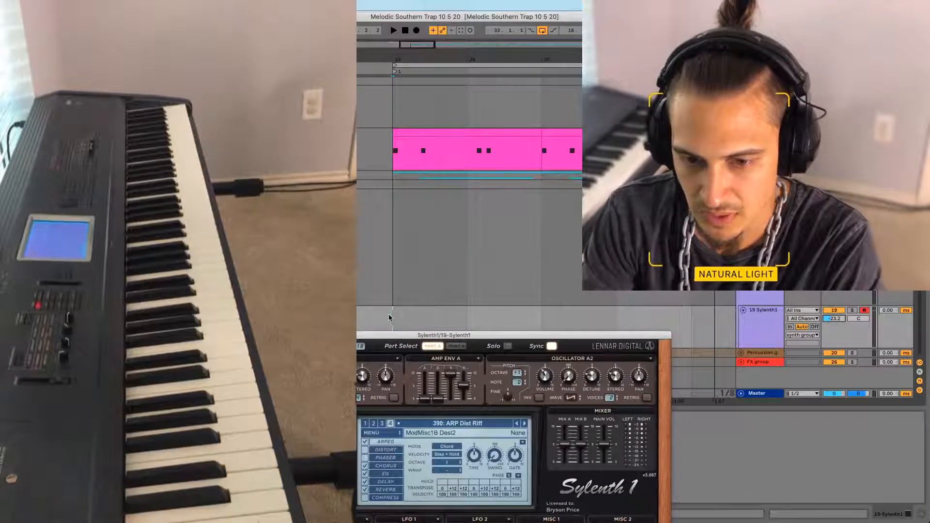
{"action": "key", "text": "Tab"}
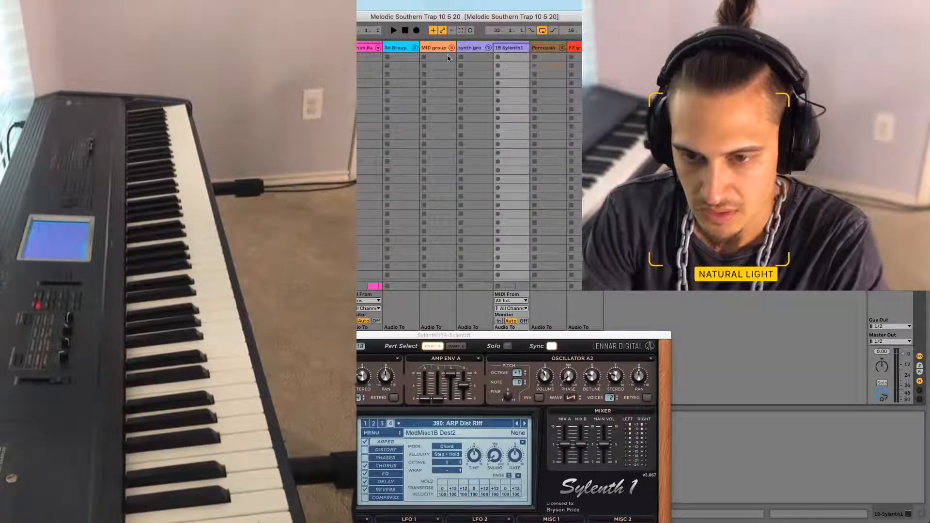
{"action": "left_click", "coordinate": [499, 57]}
{"action": "left_click_drag", "start_coordinate": [444, 336], "coordinate": [384, 14]}
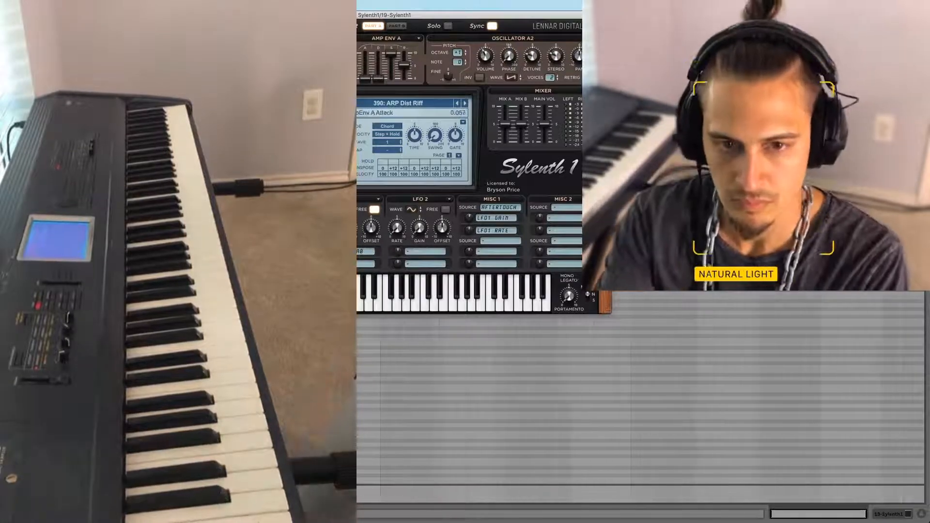
Return to the arrangement and shorten its loop to 8 bars starting at bar 33
{"action": "left_click_drag", "start_coordinate": [354, 15], "coordinate": [354, 213]}
{"action": "key", "text": "Tab"}
{"action": "left_click_drag", "start_coordinate": [423, 59], "coordinate": [423, 21]}
{"action": "left_click_drag", "start_coordinate": [433, 71], "coordinate": [393, 81]}
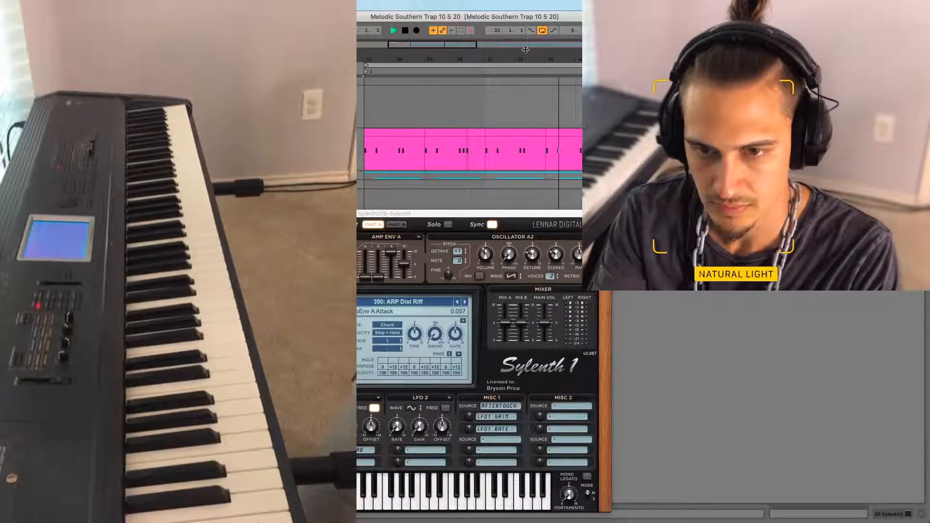
Stop the recording and delete the take from the Sylenth1 track's first Session slot
{"action": "key", "text": "shift+Tab"}
{"action": "left_click_drag", "start_coordinate": [451, 214], "coordinate": [514, 31]}
{"action": "left_click", "coordinate": [393, 464]}
{"action": "key", "text": "shift+Tab"}
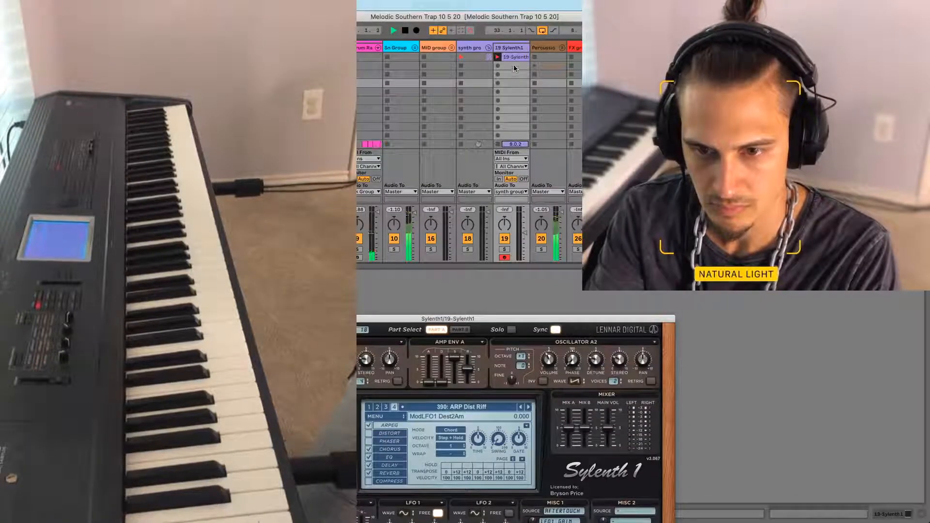
{"action": "key", "text": "shift+Tab"}
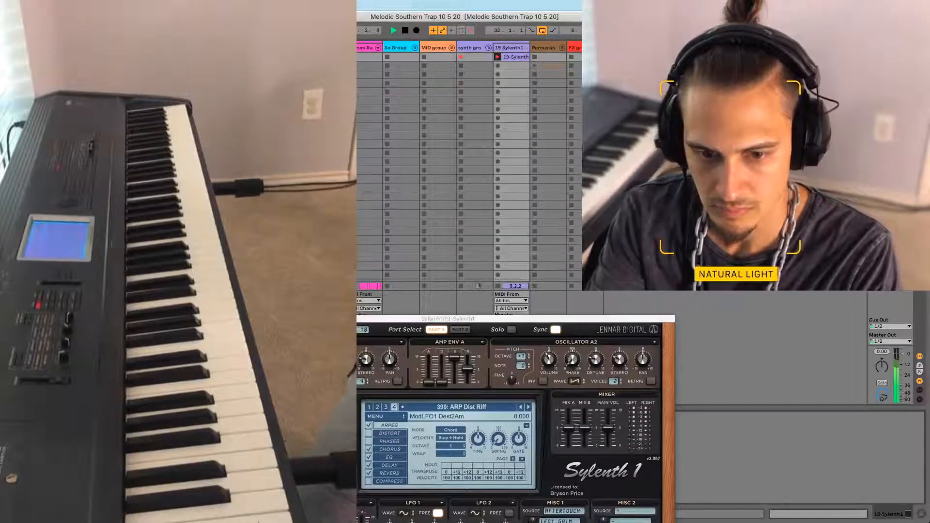
{"action": "left_click", "coordinate": [446, 92]}
{"action": "key", "text": "space"}
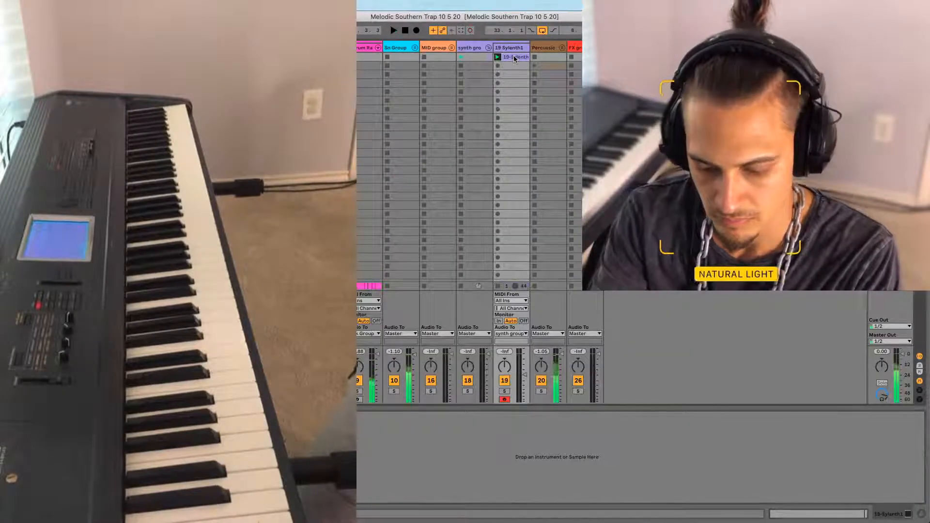
{"action": "left_click", "coordinate": [514, 57]}
{"action": "key", "text": "Delete"}
Record a new chord take into the Sylenth1 track's first slot with the enlarged note editor showing
{"action": "left_click", "coordinate": [498, 58]}
{"action": "key", "text": "shift+Tab"}
{"action": "key", "text": "shift+Tab"}
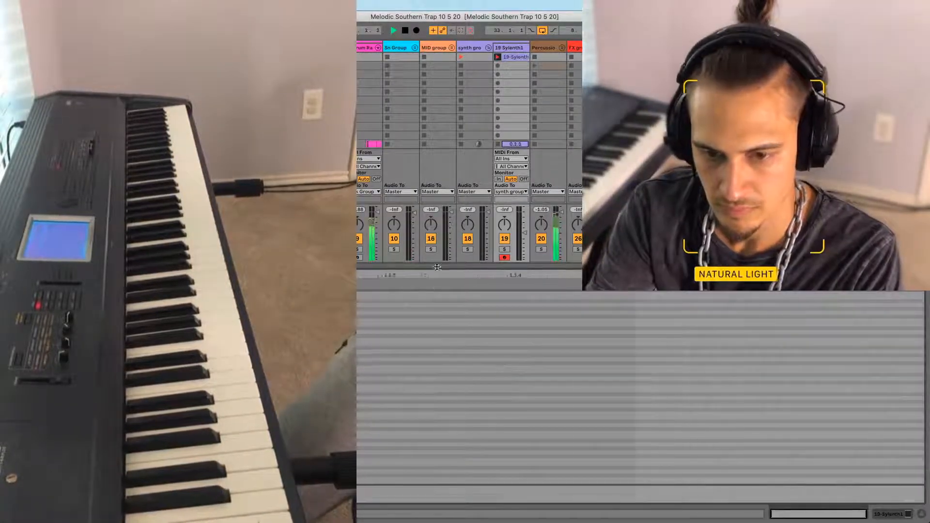
{"action": "mouse_move", "coordinate": [441, 265]}
{"action": "left_mouse_down"}
{"action": "mouse_move", "coordinate": [440, 256]}
{"action": "mouse_move", "coordinate": [447, 272]}
{"action": "left_mouse_up"}
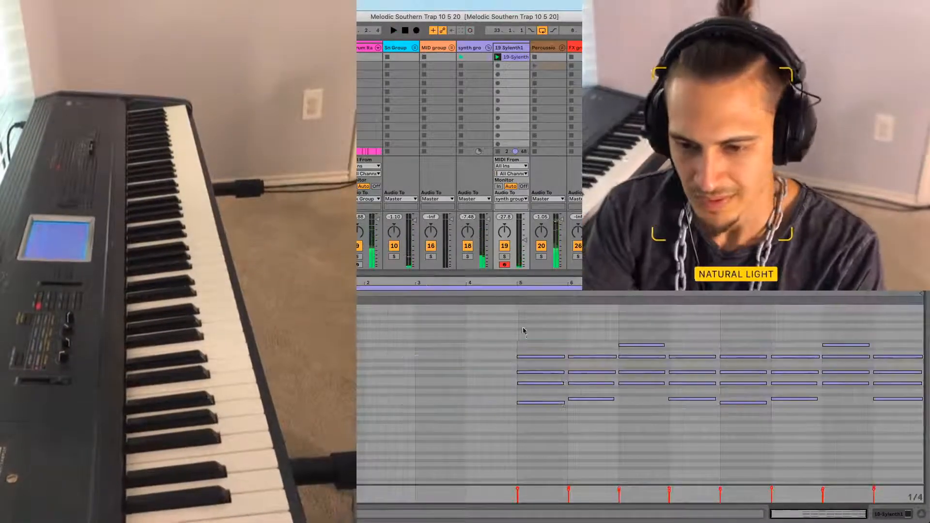
{"action": "key", "text": "space"}
Set the recorded clip's start and loop position to bar 9 so that its last four bars loop
{"action": "left_click", "coordinate": [519, 319]}
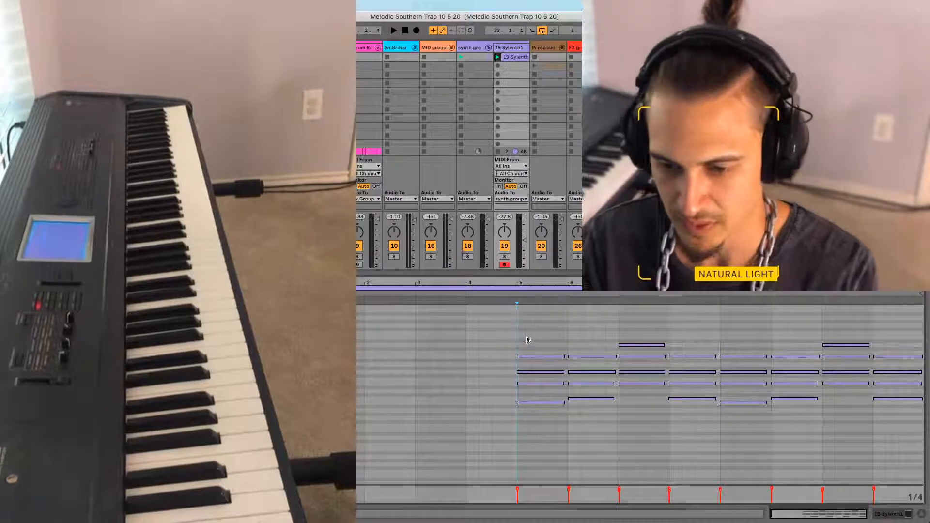
{"action": "mouse_move", "coordinate": [521, 283]}
{"action": "left_mouse_down"}
{"action": "mouse_move", "coordinate": [521, 325]}
{"action": "mouse_move", "coordinate": [521, 282]}
{"action": "left_mouse_up"}
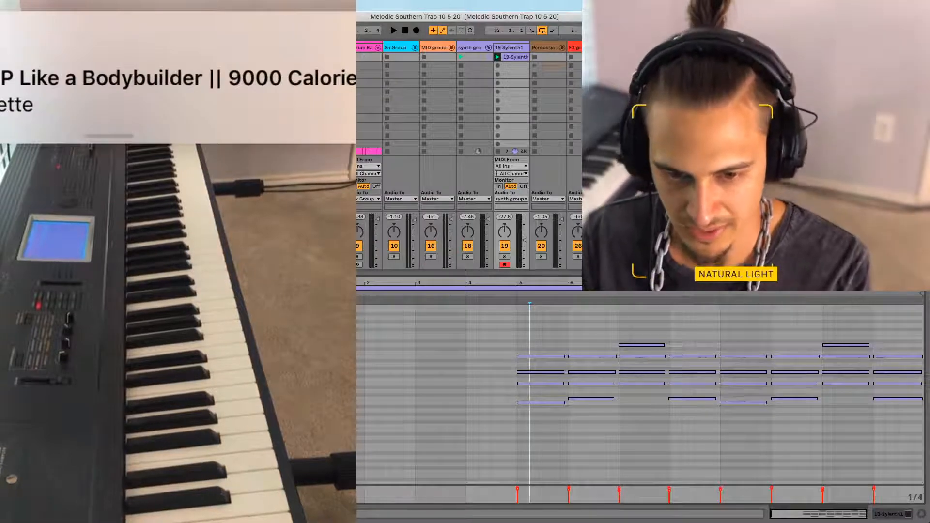
{"action": "left_click", "coordinate": [657, 298]}
{"action": "left_click", "coordinate": [717, 298]}
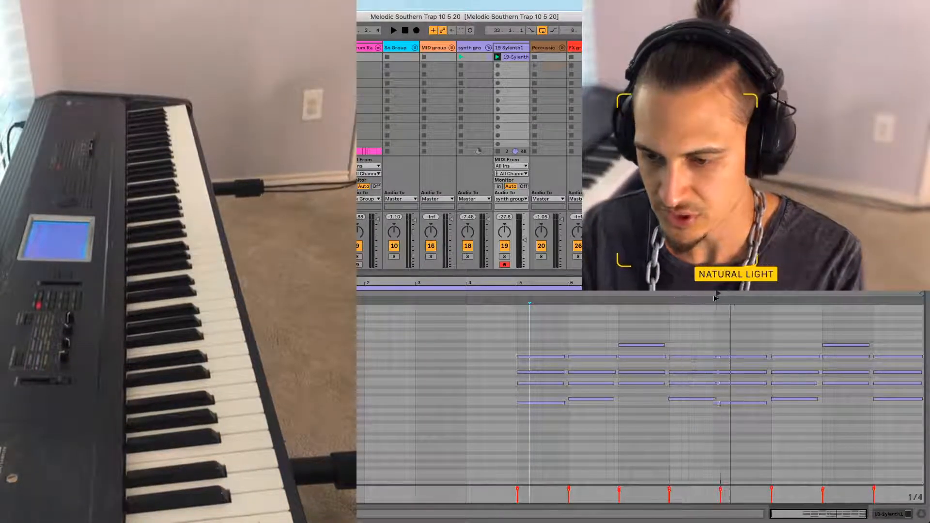
{"action": "mouse_move", "coordinate": [314, 288]}
{"action": "left_mouse_down"}
{"action": "mouse_move", "coordinate": [721, 290]}
{"action": "mouse_move", "coordinate": [746, 394]}
{"action": "left_mouse_up"}
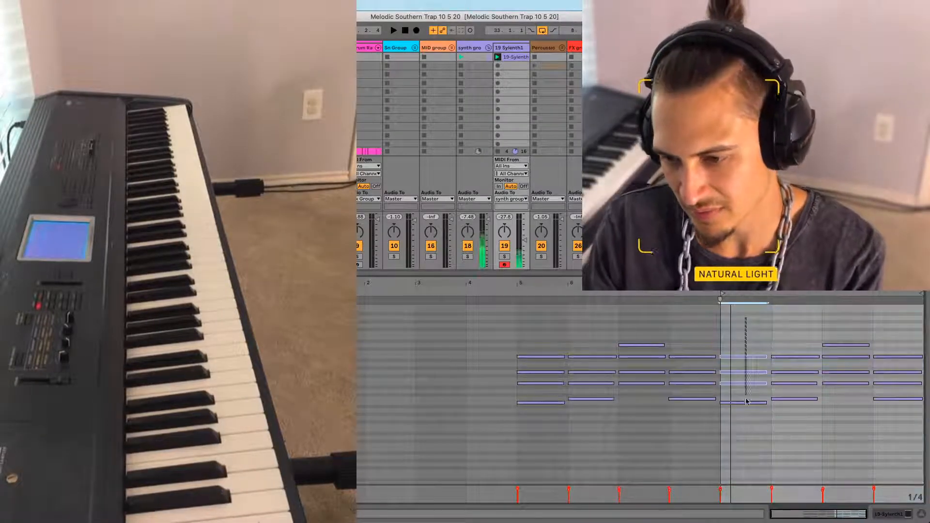
Play back the clip's four-bar chord loop together with the drums
{"action": "key", "text": "space"}
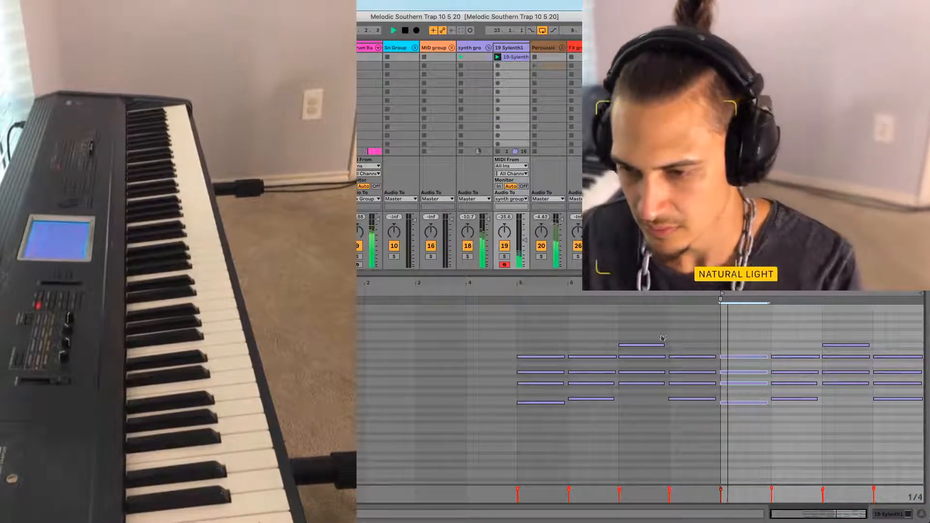
{"action": "mouse_move", "coordinate": [751, 284]}
{"action": "left_mouse_down"}
{"action": "mouse_move", "coordinate": [764, 329]}
{"action": "mouse_move", "coordinate": [743, 290]}
{"action": "left_mouse_up"}
{"action": "left_click", "coordinate": [787, 429]}
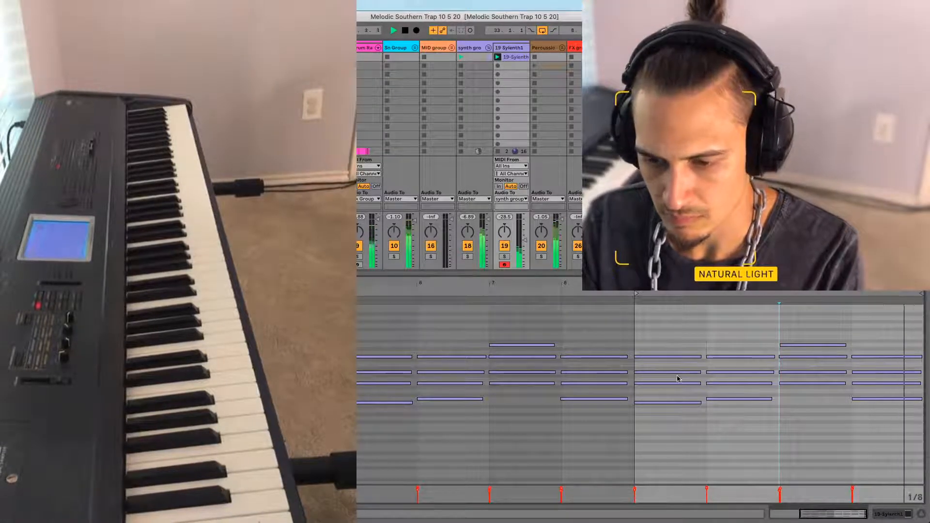
{"action": "left_click", "coordinate": [635, 329]}
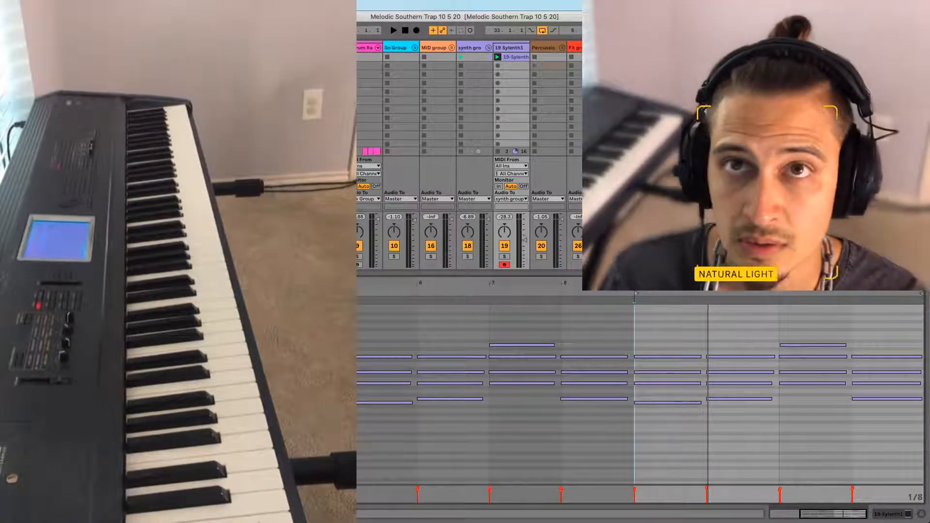
{"action": "key", "text": "super+Tab"}
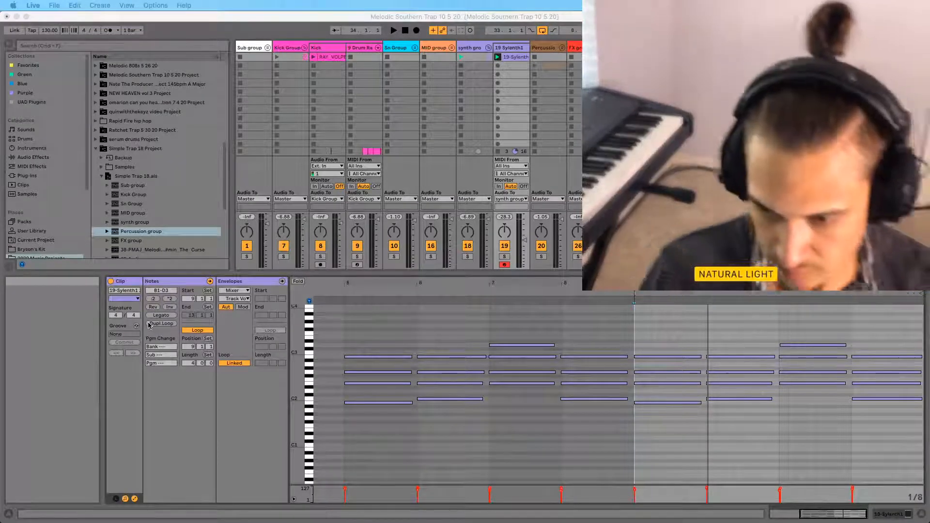
{"action": "key", "text": "space"}
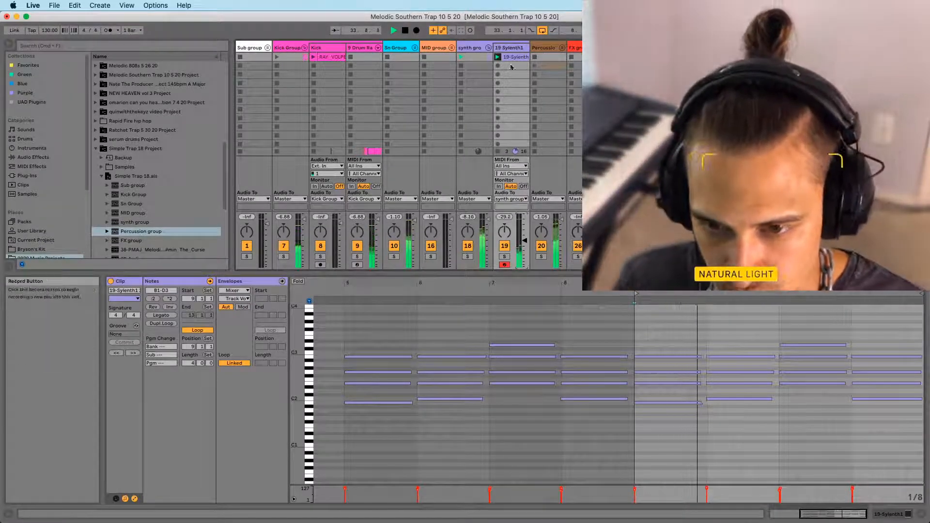
In the arrangement's Sub group, move the KBH_808_bighead_06_C# clip to the start of bar 33
{"action": "left_click", "coordinate": [242, 48]}
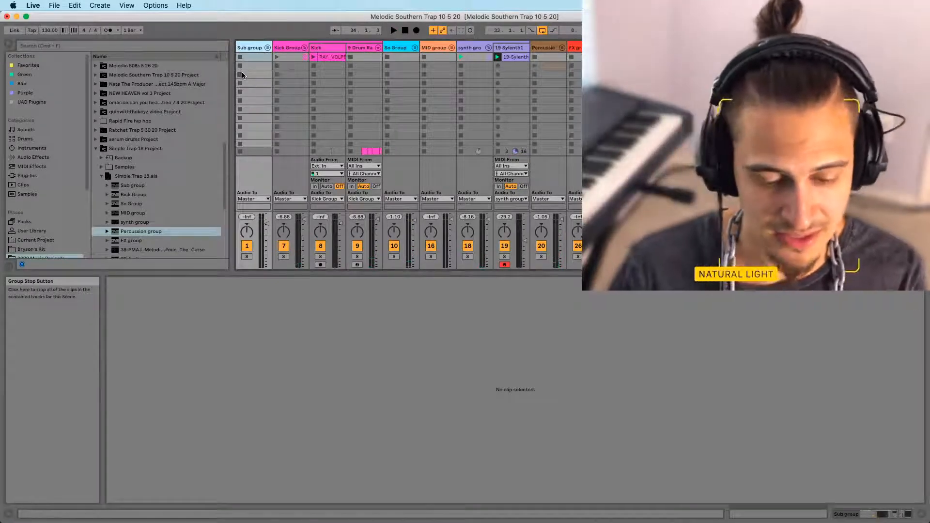
{"action": "key", "text": "Tab"}
{"action": "scroll", "coordinate": [267, 63], "scroll_direction": "up", "scroll_amount": 2}
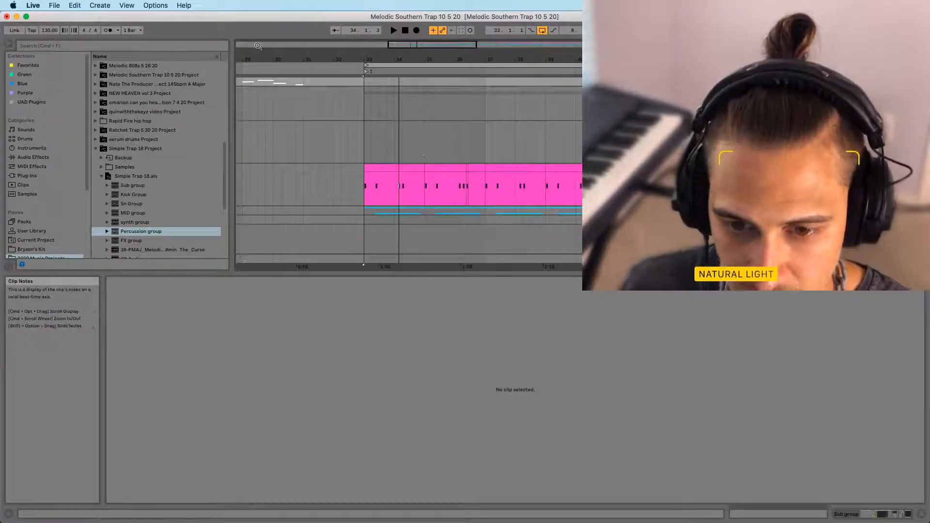
{"action": "left_click", "coordinate": [776, 82]}
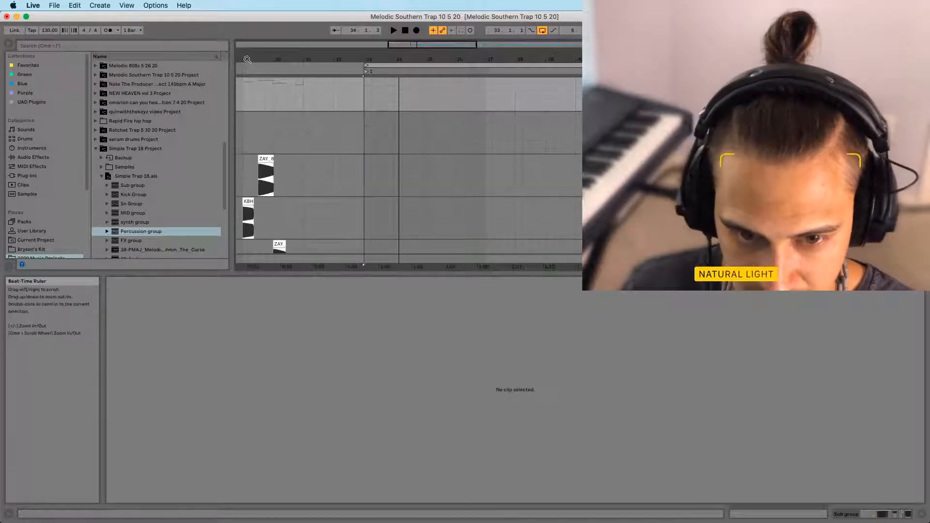
{"action": "left_click_drag", "start_coordinate": [247, 61], "coordinate": [338, 61]}
{"action": "scroll", "coordinate": [338, 145], "scroll_direction": "down", "scroll_amount": 3}
{"action": "left_click_drag", "start_coordinate": [337, 149], "coordinate": [438, 151]}
{"action": "left_click_drag", "start_coordinate": [431, 59], "coordinate": [439, 114]}
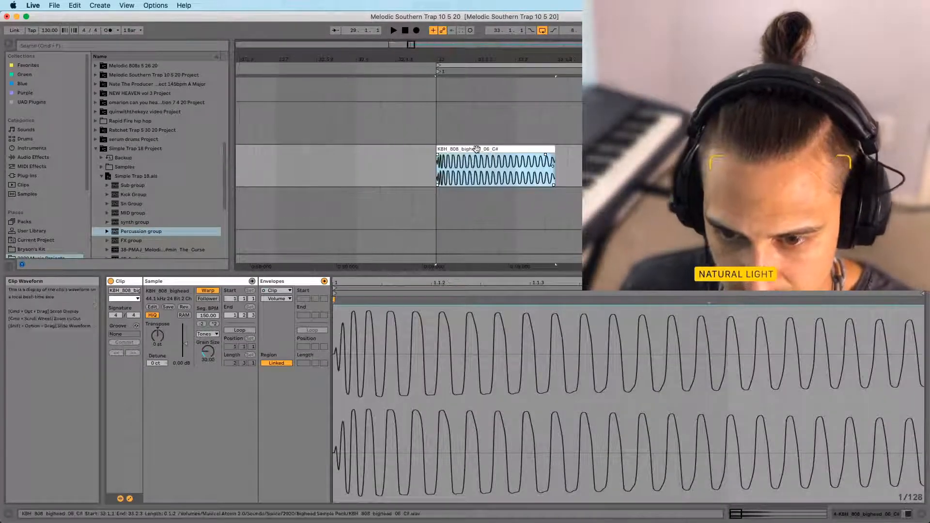
{"action": "left_click", "coordinate": [494, 158]}
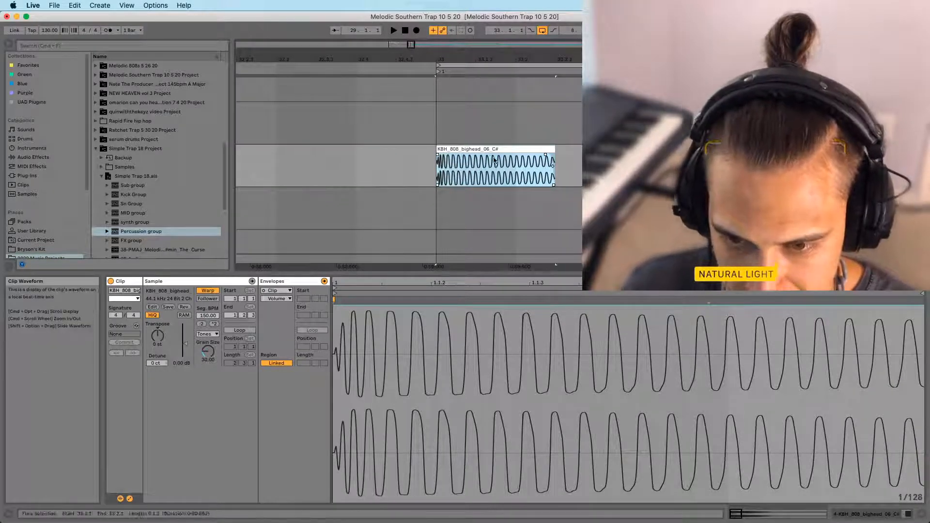
Open the 808 track's FF Pro-Q 3 and play the clip to examine its low-frequency spectrum
{"action": "key", "text": "shift+Tab"}
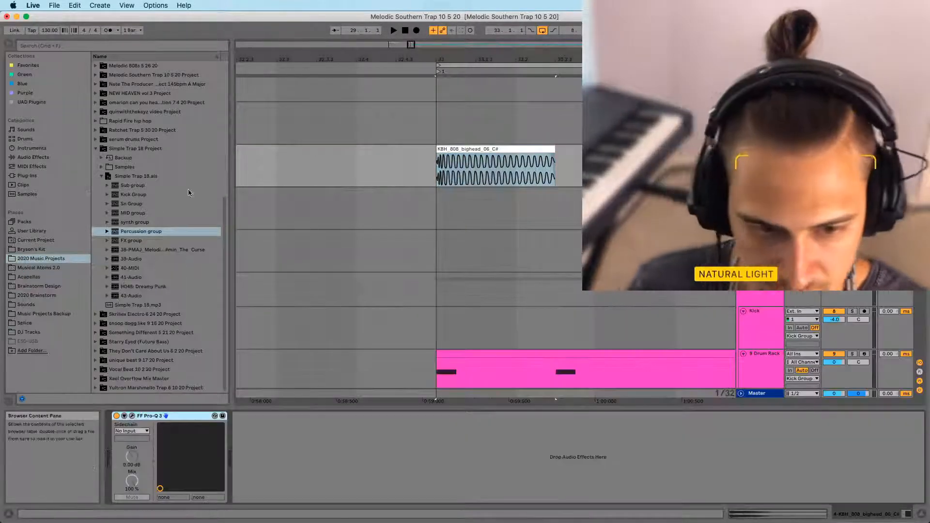
{"action": "left_click", "coordinate": [132, 416]}
{"action": "key", "text": "space"}
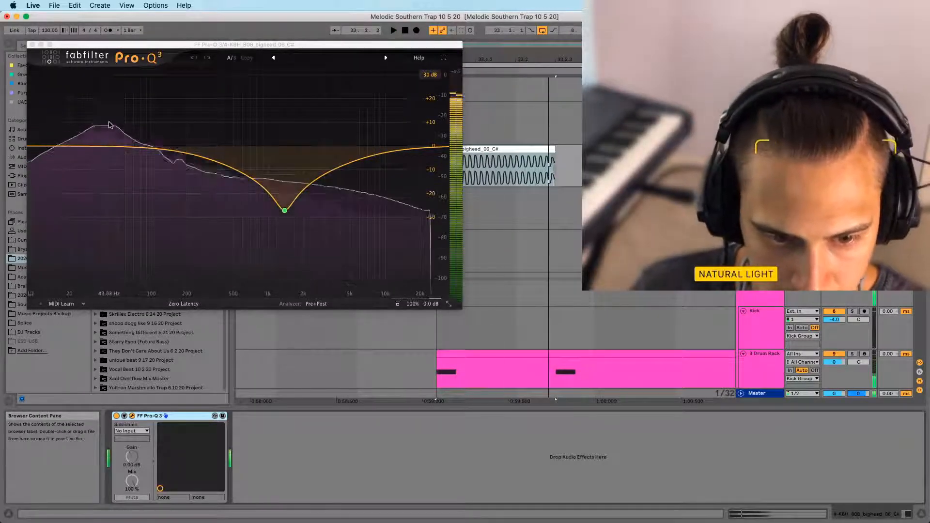
{"action": "key", "text": "space"}
{"action": "left_click", "coordinate": [33, 45]}
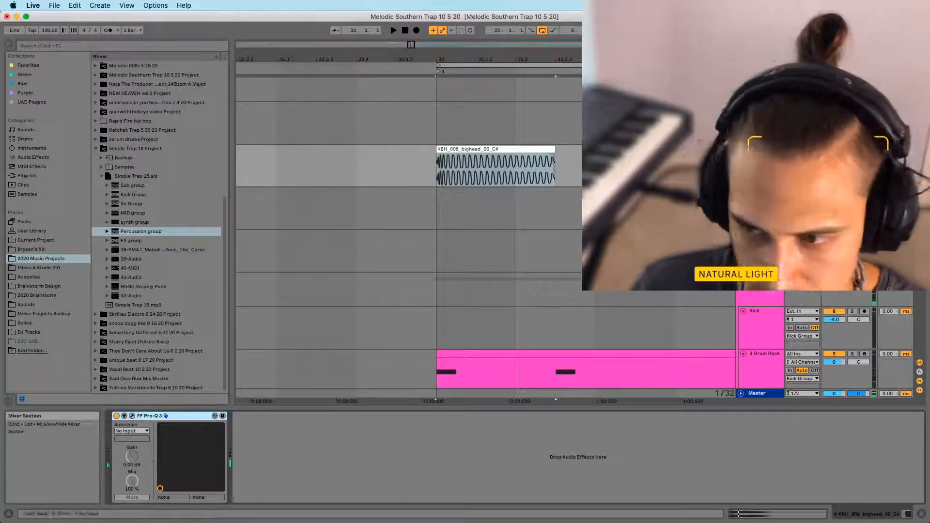
Solo the 808 track and add an EQ Eight after FF Pro-Q 3 in its effect chain
{"action": "left_click", "coordinate": [852, 149]}
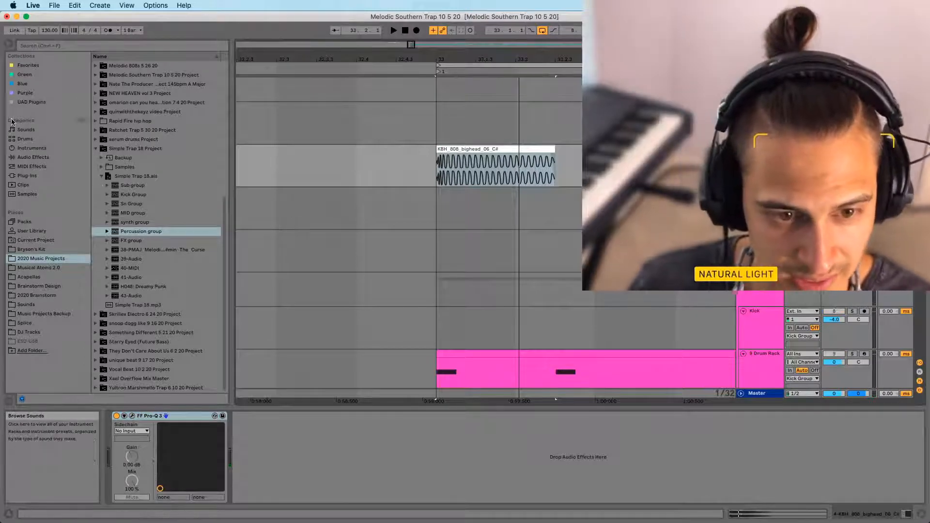
{"action": "left_click", "coordinate": [33, 157]}
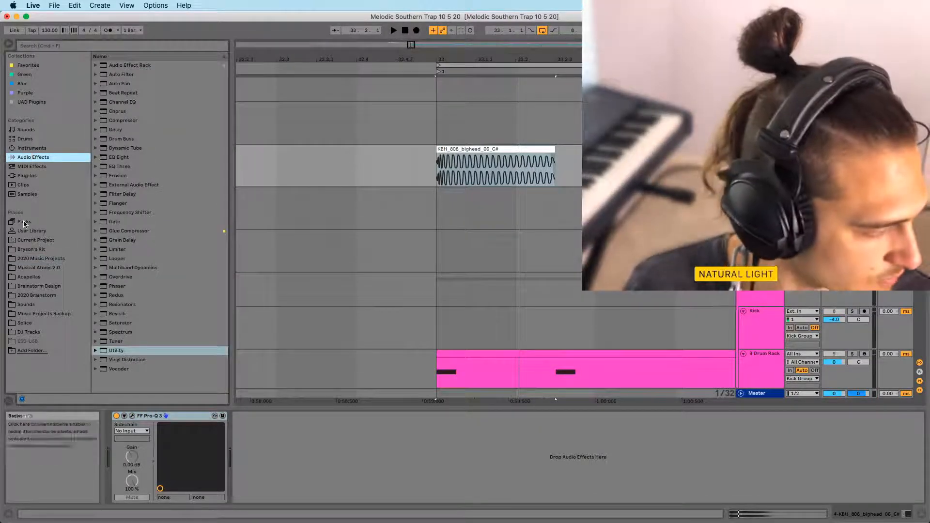
{"action": "left_click_drag", "start_coordinate": [117, 159], "coordinate": [339, 468]}
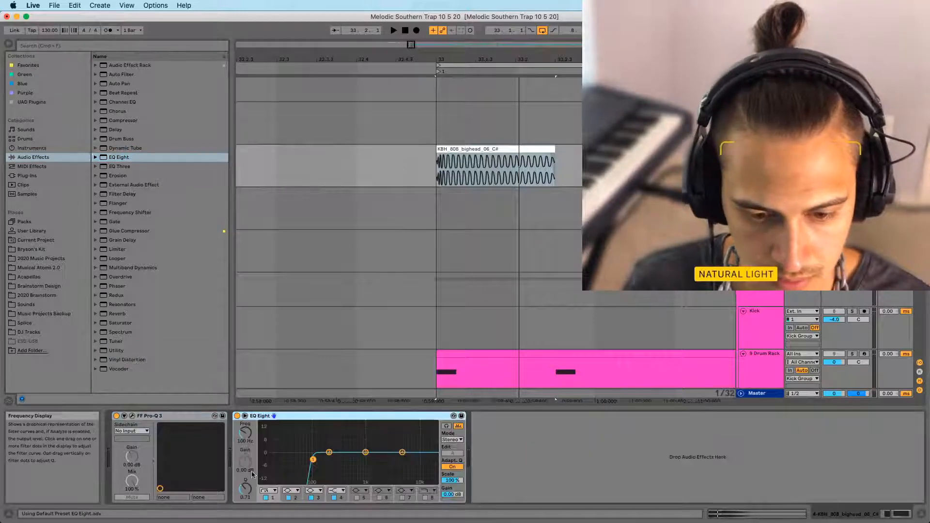
Examine the 808's spectrum in EQ Eight with band 1 off and the display expanded, and remove EQ Eight from the track
{"action": "left_click", "coordinate": [265, 498]}
{"action": "key", "text": "space"}
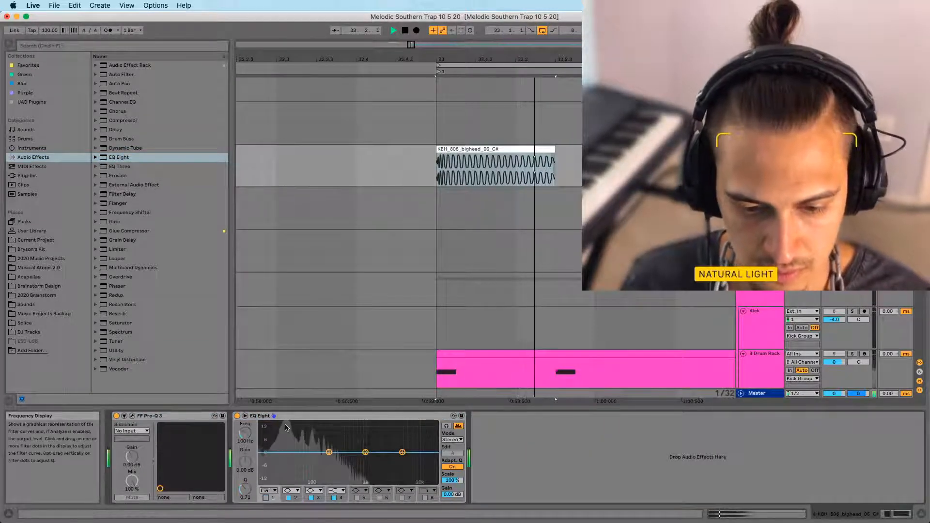
{"action": "left_click", "coordinate": [446, 426]}
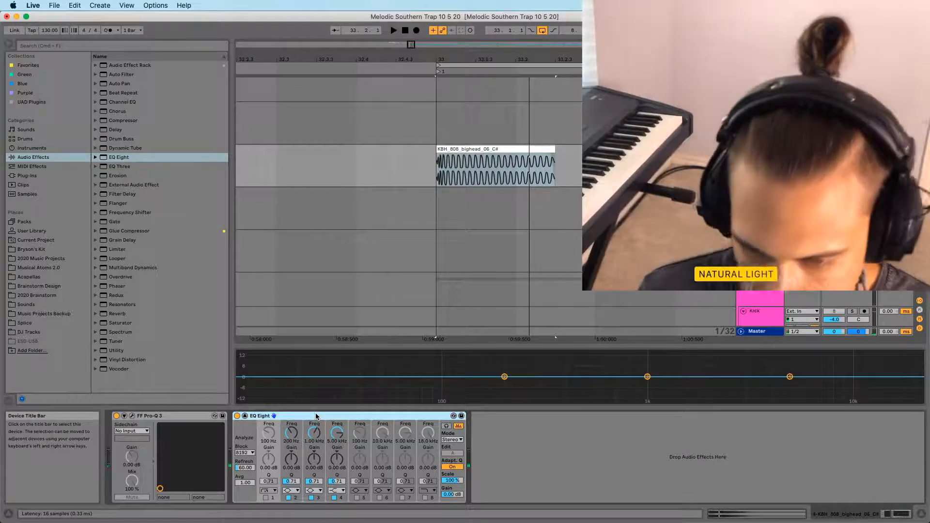
{"action": "key", "text": "Delete"}
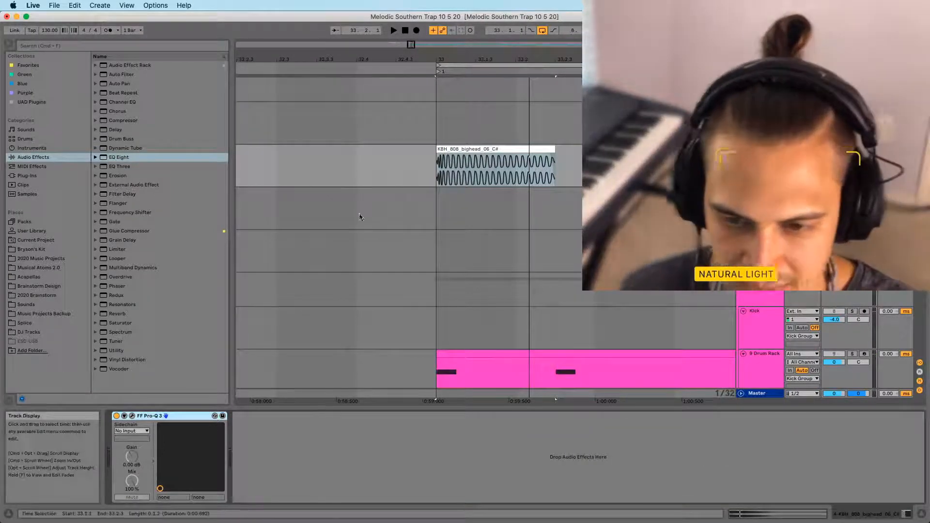
Set the KBH_808_bighead_06_C# clip's transpose to 1 st and play it
{"action": "left_click", "coordinate": [452, 150]}
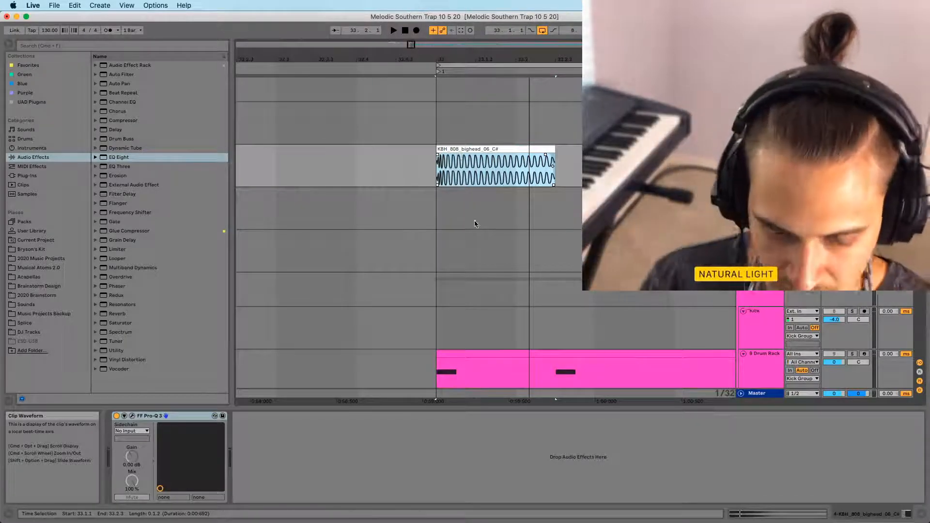
{"action": "key", "text": "shift+Tab"}
{"action": "left_click", "coordinate": [158, 335]}
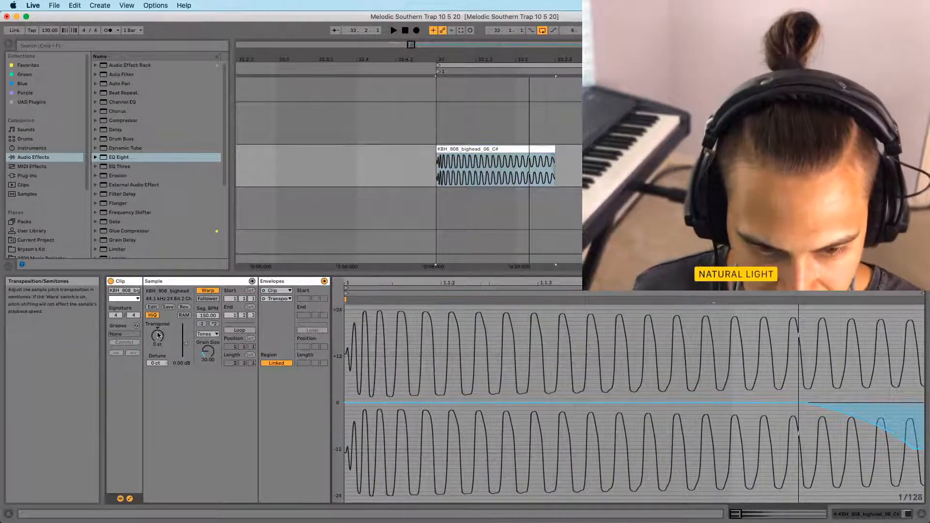
{"action": "key", "text": "space"}
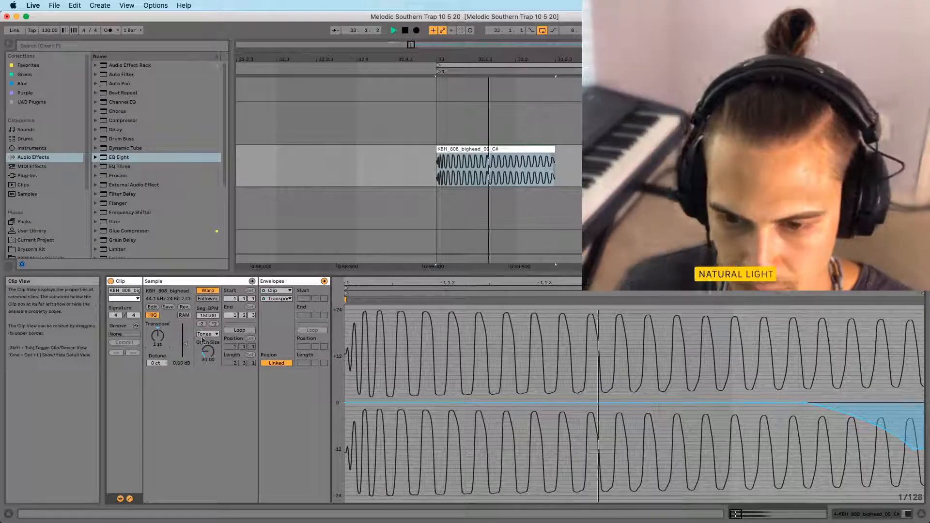
{"action": "key", "text": "space"}
{"action": "key", "text": "space"}
{"action": "key", "text": "space"}
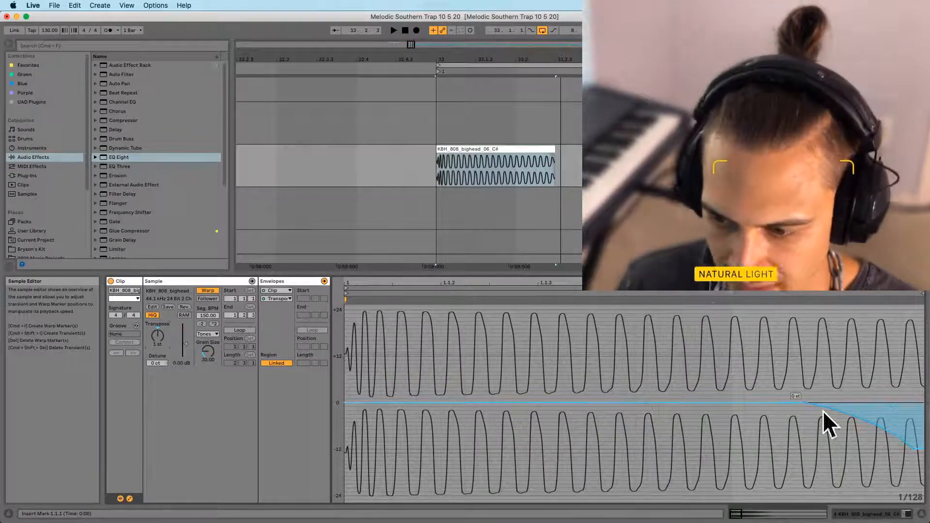
Examine the transposition envelope towards the end of the 808 clip and replay the clip
{"action": "mouse_move", "coordinate": [914, 448]}
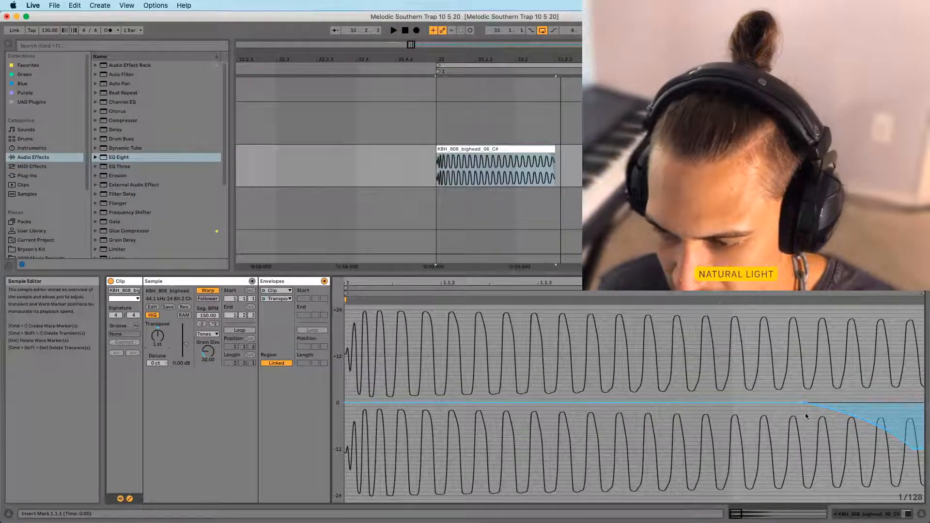
{"action": "left_click_drag", "start_coordinate": [579, 286], "coordinate": [580, 283]}
{"action": "key", "text": "space"}
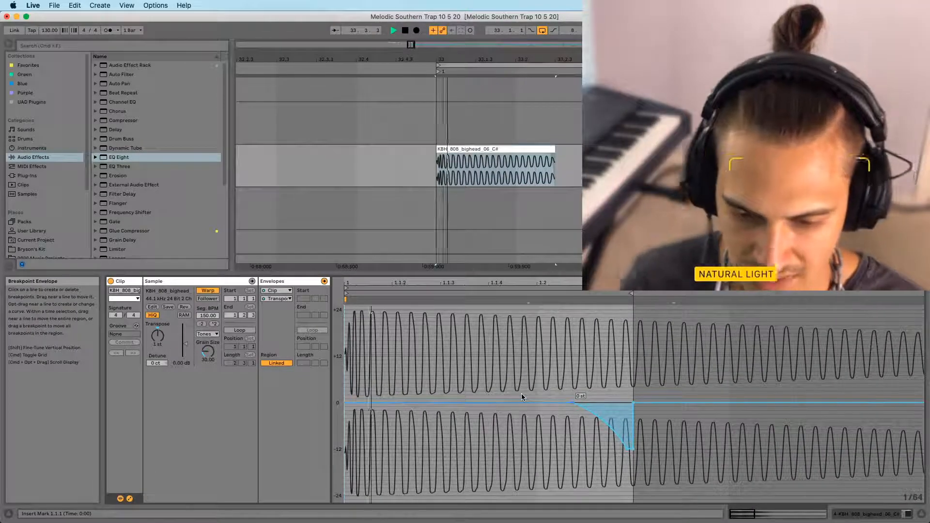
{"action": "key", "text": "space"}
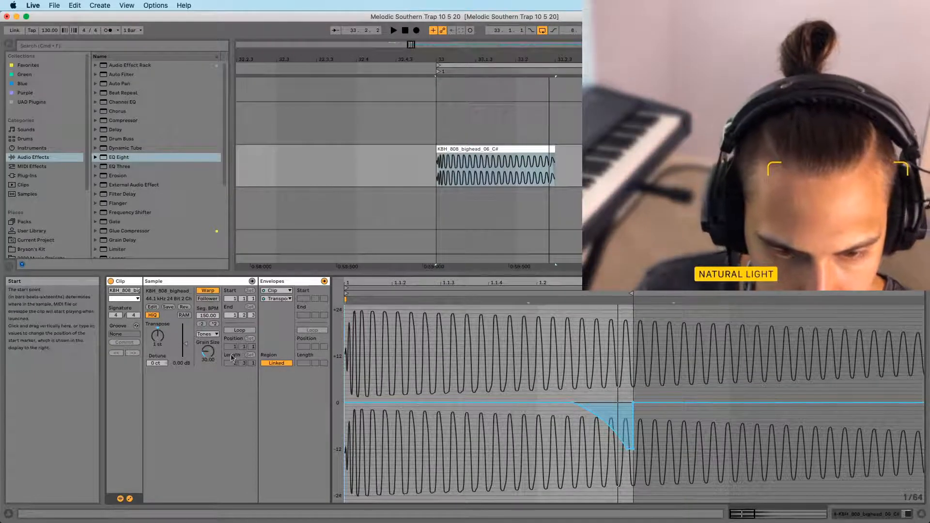
{"action": "key", "text": "space"}
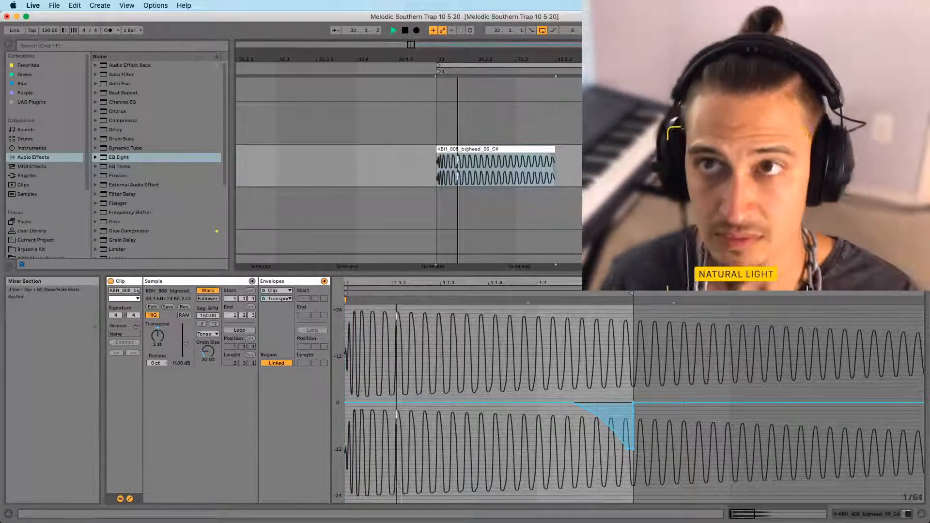
Unsolo the 808 track and play the 808 together with the rest of the beat from bar 33
{"action": "left_click", "coordinate": [446, 68]}
{"action": "scroll", "coordinate": [440, 157], "scroll_direction": "down", "scroll_amount": 5}
{"action": "scroll", "coordinate": [449, 141], "scroll_direction": "up", "scroll_amount": 8}
{"action": "scroll", "coordinate": [458, 170], "scroll_direction": "down", "scroll_amount": 4}
{"action": "key", "text": "space"}
{"action": "key", "text": "space"}
{"action": "scroll", "coordinate": [465, 197], "scroll_direction": "up", "scroll_amount": 1}
{"action": "key", "text": "space"}
{"action": "scroll", "coordinate": [444, 174], "scroll_direction": "up", "scroll_amount": 5}
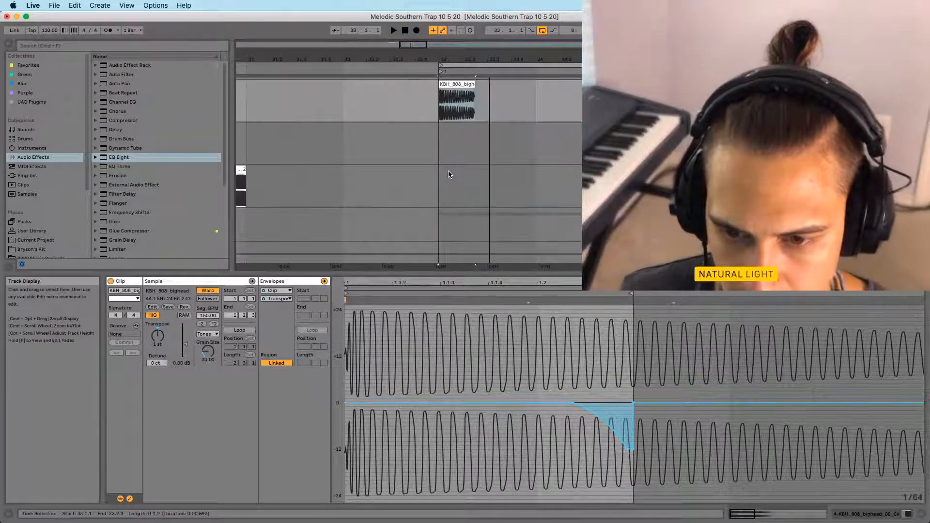
{"action": "key", "text": "space"}
{"action": "scroll", "coordinate": [453, 174], "scroll_direction": "up", "scroll_amount": 3}
{"action": "key", "text": "space"}
{"action": "scroll", "coordinate": [522, 202], "scroll_direction": "down", "scroll_amount": 10}
{"action": "scroll", "coordinate": [541, 210], "scroll_direction": "up", "scroll_amount": 4}
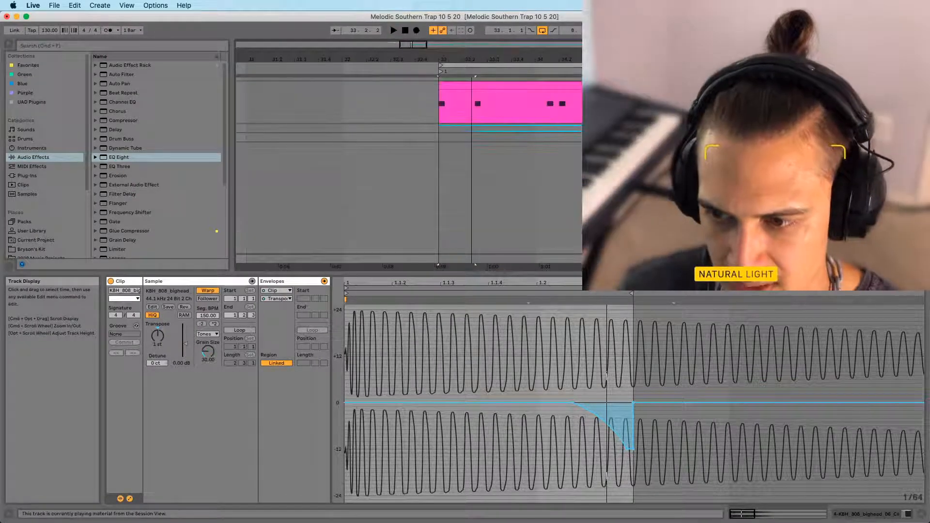
Add an EQ Eight at the start of the synth group's effect chain with a low cut at 151 Hz, and audition it
{"action": "double_click", "coordinate": [761, 145]}
{"action": "left_click_drag", "start_coordinate": [121, 157], "coordinate": [102, 477]}
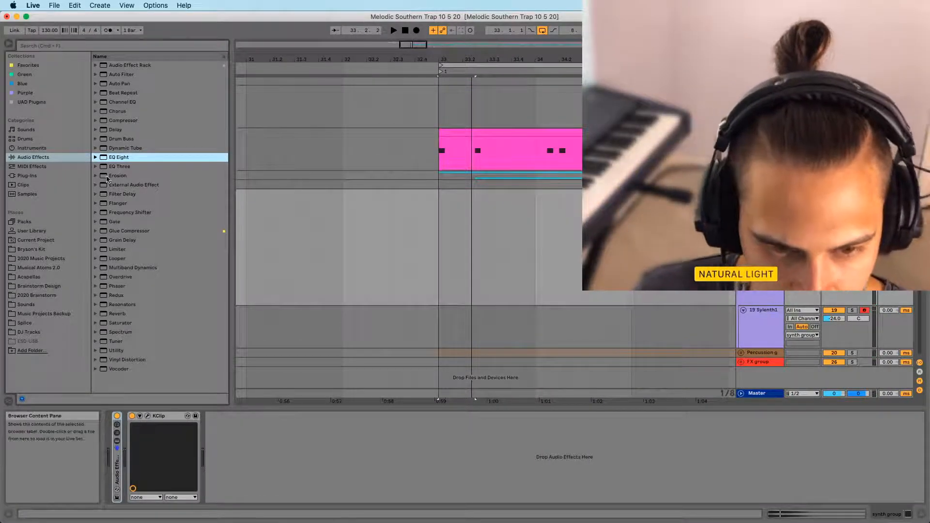
{"action": "left_click_drag", "start_coordinate": [152, 187], "coordinate": [117, 490]}
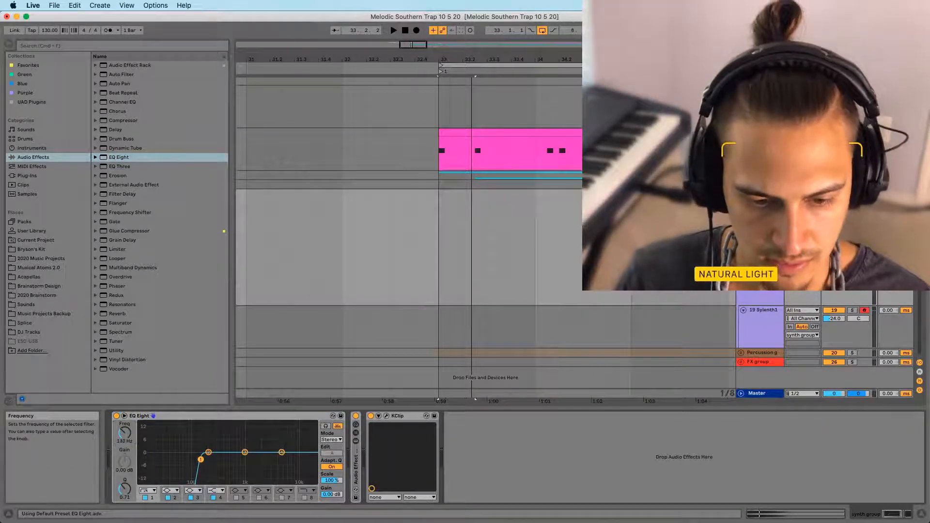
{"action": "key", "text": "space"}
{"action": "key", "text": "space"}
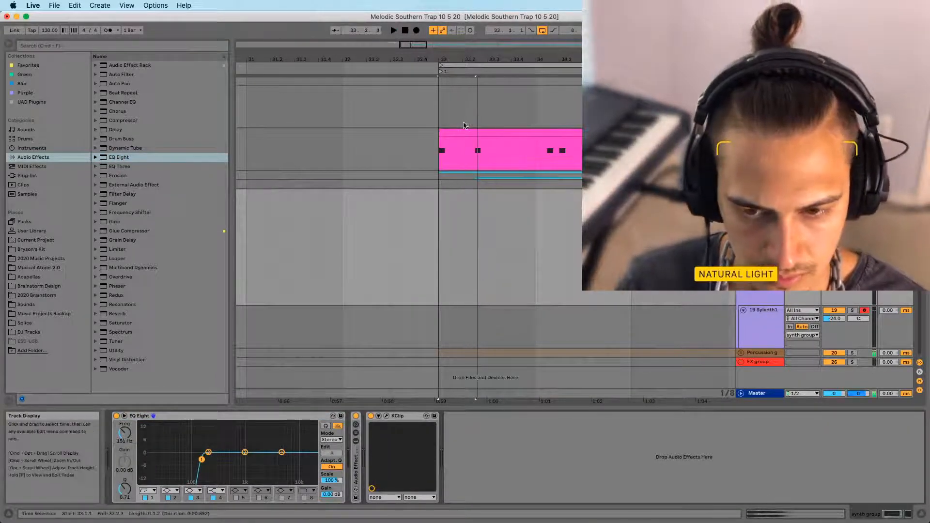
{"action": "key", "text": "space"}
{"action": "scroll", "coordinate": [463, 126], "scroll_direction": "up", "scroll_amount": 10}
{"action": "key", "text": "space"}
{"action": "left_click", "coordinate": [435, 231]}
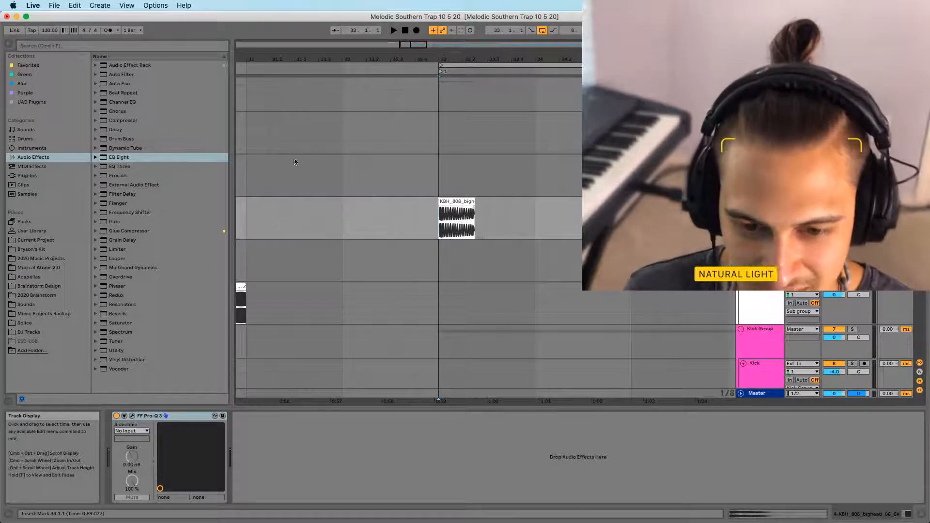
{"action": "left_click", "coordinate": [247, 226]}
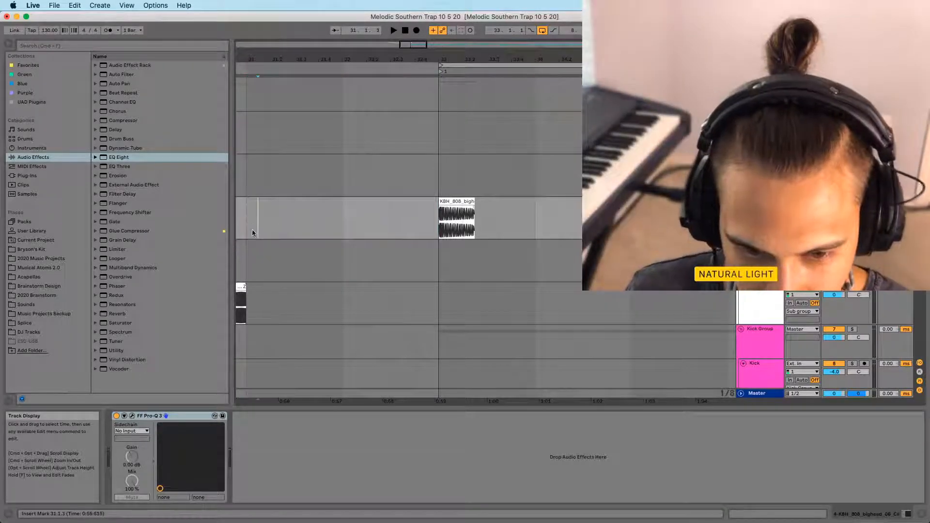
{"action": "left_click", "coordinate": [248, 243]}
{"action": "left_click", "coordinate": [248, 226]}
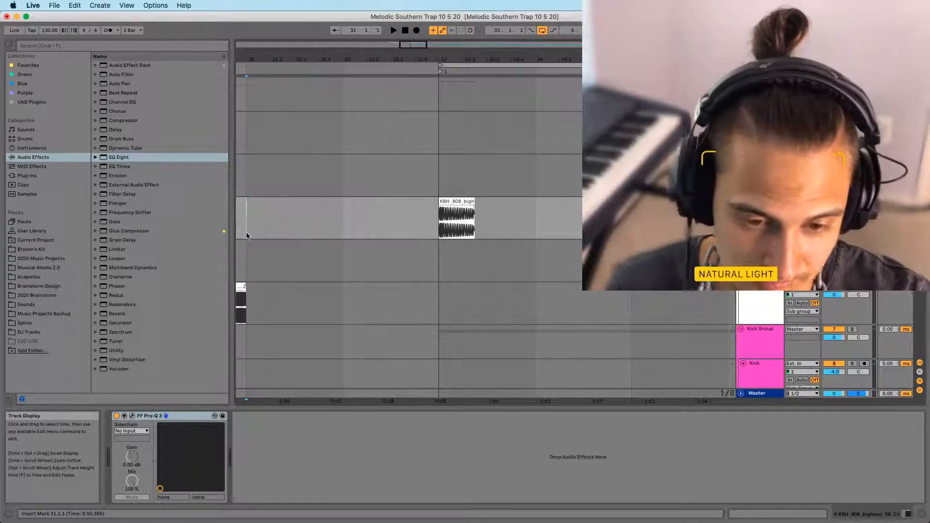
{"action": "left_click", "coordinate": [247, 281]}
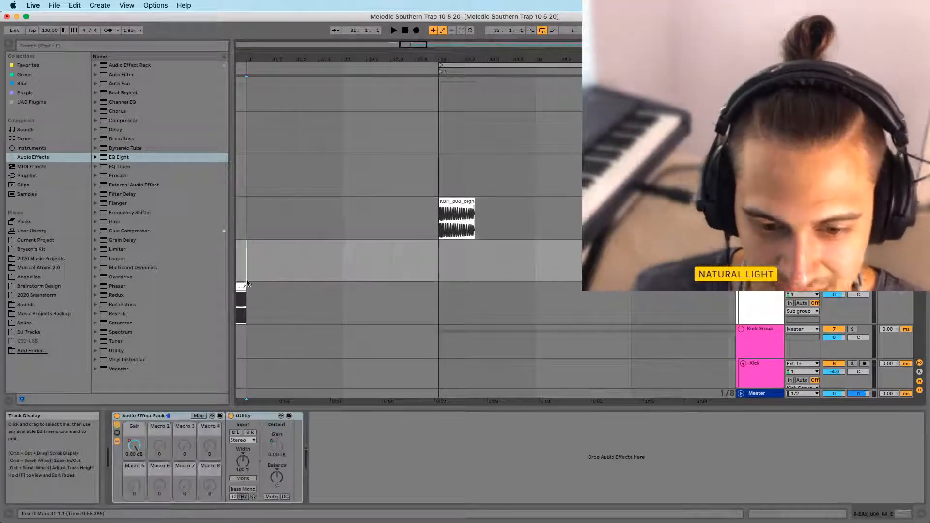
{"action": "left_click", "coordinate": [437, 231]}
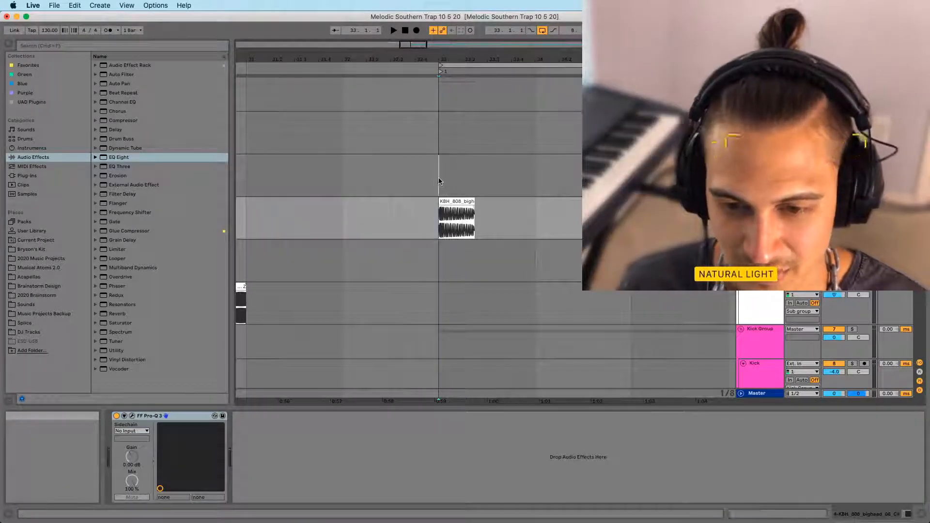
Play the beat from bar 33 and check the synth group in the arrangement
{"action": "left_click", "coordinate": [439, 181]}
{"action": "key", "text": "space"}
{"action": "key", "text": "space"}
{"action": "key", "text": "space"}
{"action": "scroll", "coordinate": [410, 209], "scroll_direction": "down", "scroll_amount": 8}
{"action": "key", "text": "space"}
{"action": "left_click", "coordinate": [760, 271]}
{"action": "scroll", "coordinate": [725, 310], "scroll_direction": "down", "scroll_amount": 1}
{"action": "key", "text": "space"}
{"action": "key", "text": "space"}
Bring the four-bar Sylenth1 chord clip from Session View onto the arrangement's Sylenth1 track at bar 33
{"action": "key", "text": "Tab"}
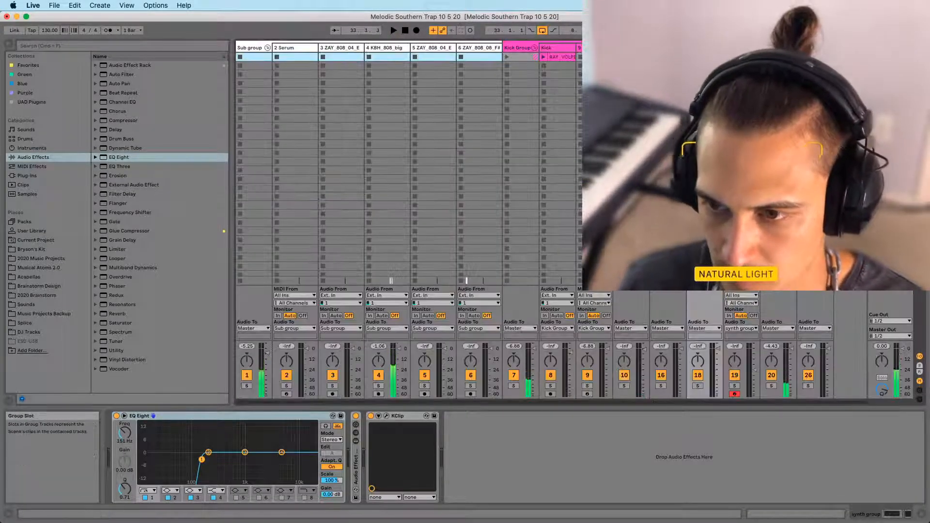
{"action": "key", "text": "Tab"}
{"action": "left_click", "coordinate": [425, 355]}
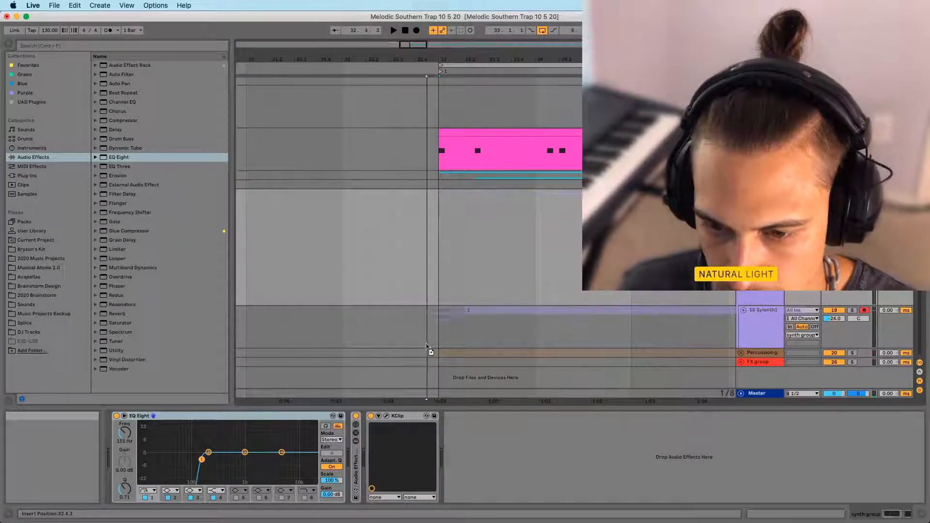
{"action": "left_click_drag", "start_coordinate": [424, 355], "coordinate": [439, 326]}
{"action": "key", "text": "space"}
Solo the KBH 808 track and the synth group, and play the 808 against the chord clip from bar 33
{"action": "scroll", "coordinate": [455, 263], "scroll_direction": "up", "scroll_amount": 10}
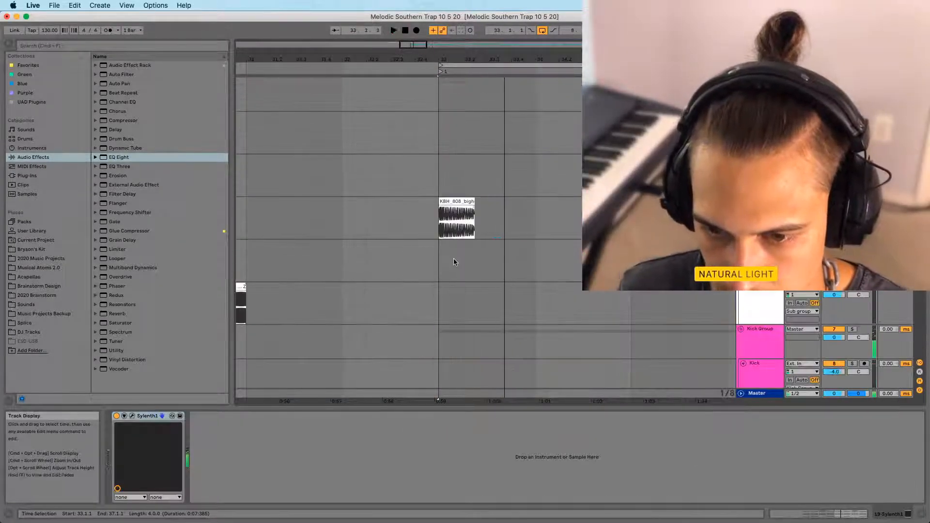
{"action": "key", "text": "space"}
{"action": "key", "text": "space"}
{"action": "key", "text": "space"}
{"action": "left_click", "coordinate": [445, 202]}
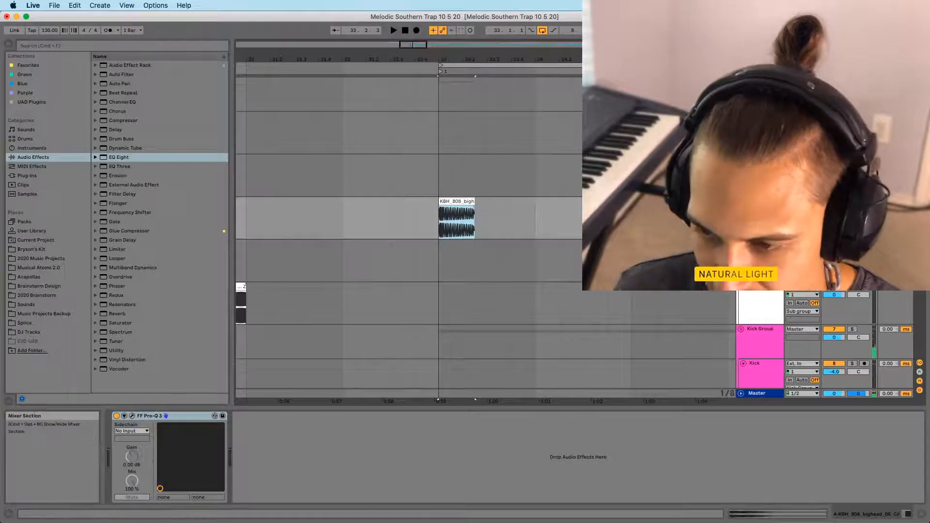
{"action": "scroll", "coordinate": [484, 242], "scroll_direction": "down", "scroll_amount": 8}
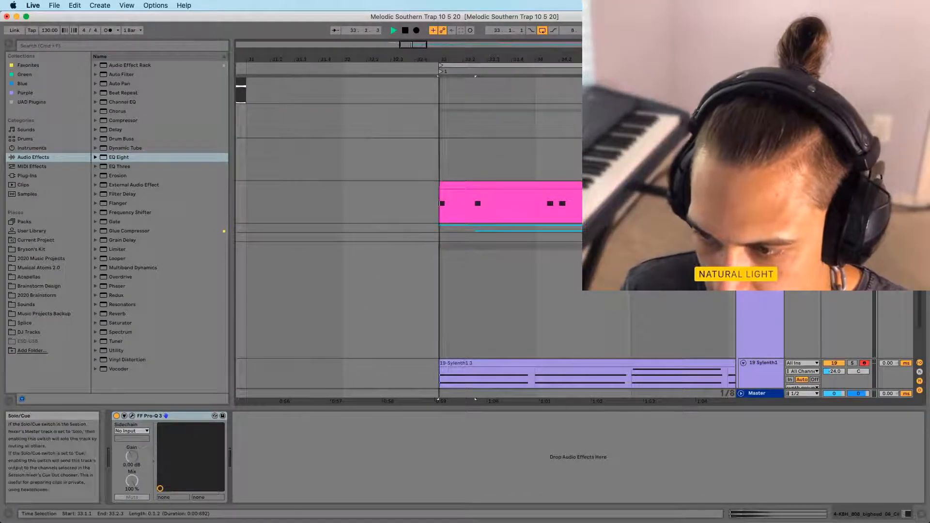
{"action": "key", "text": "space"}
{"action": "scroll", "coordinate": [452, 204], "scroll_direction": "up", "scroll_amount": 8}
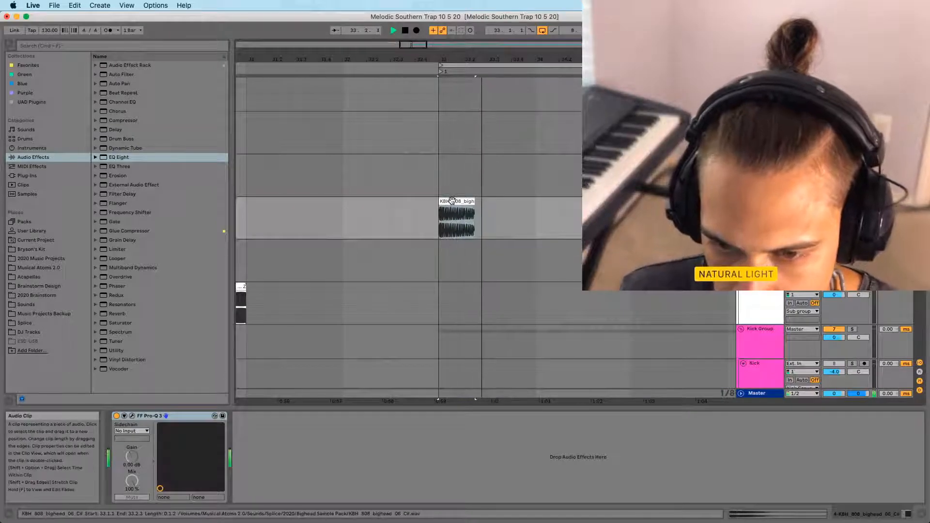
Set the 808 clip's transpose to 2 st and compare its pitch with the chords in playback
{"action": "key", "text": "shift+Tab"}
{"action": "key", "text": "space"}
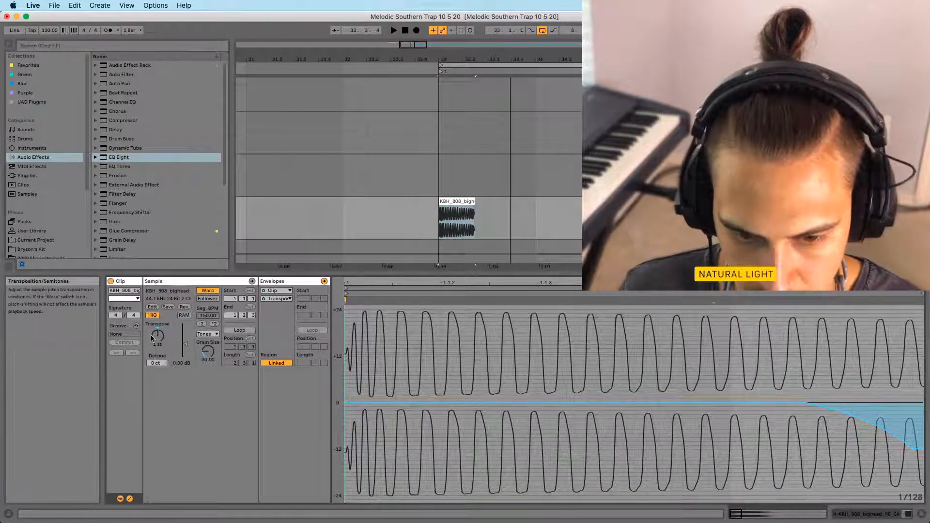
{"action": "left_click_drag", "start_coordinate": [159, 337], "coordinate": [159, 336]}
{"action": "key", "text": "space"}
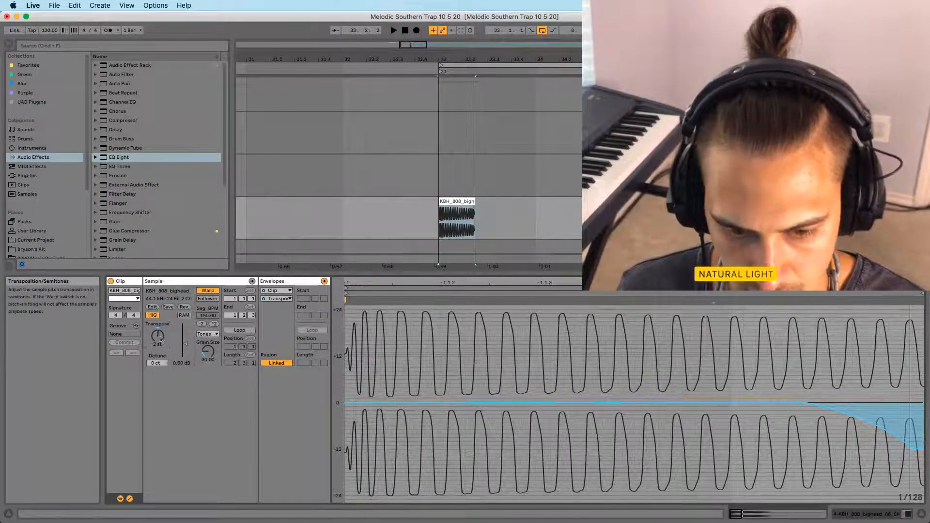
{"action": "key", "text": "space"}
{"action": "key", "text": "space"}
{"action": "key", "text": "space"}
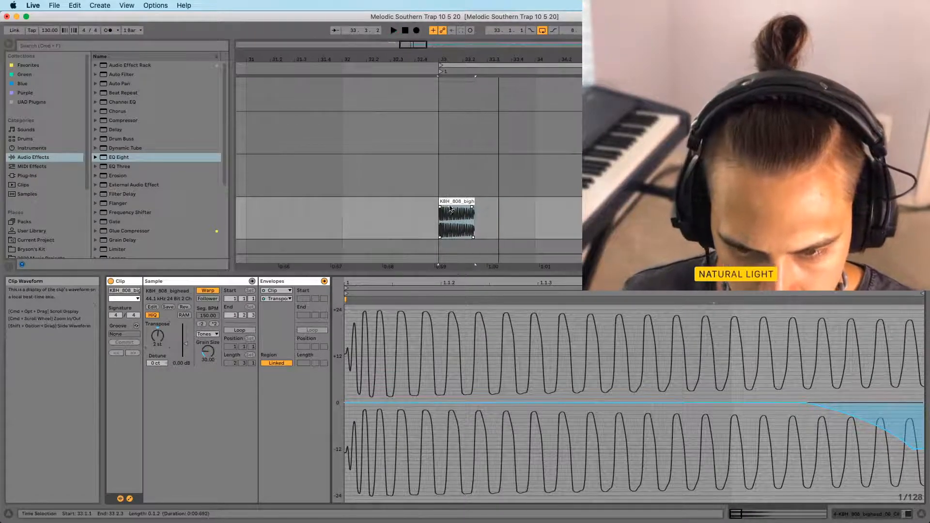
{"action": "key", "text": "space"}
{"action": "key", "text": "space"}
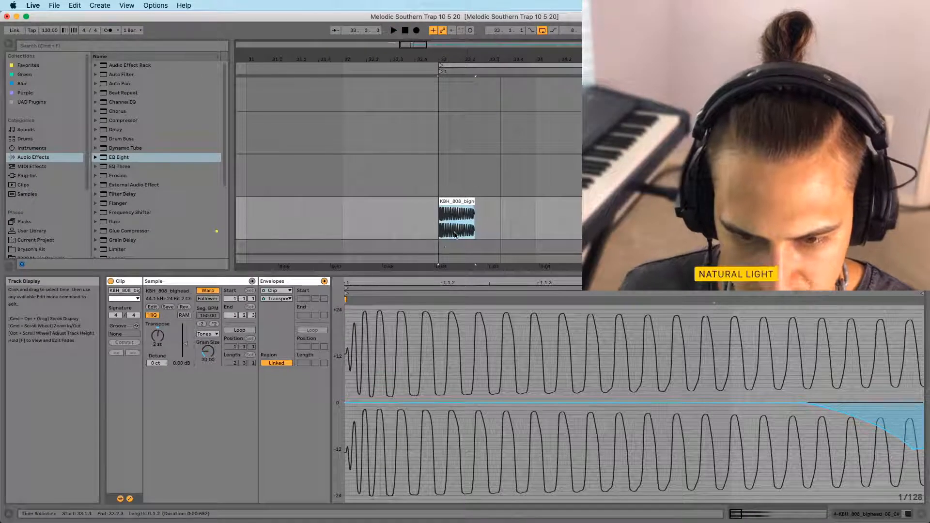
Unsolo the 808 track and the synth group in the mixer and play the 808 with the full beat
{"action": "key", "text": "shift+Tab"}
{"action": "key", "text": "space"}
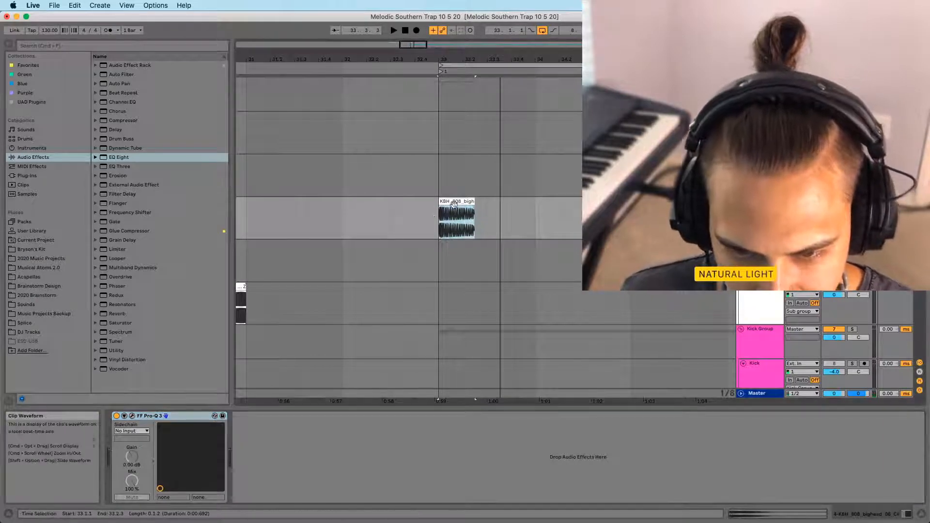
{"action": "key", "text": "Tab"}
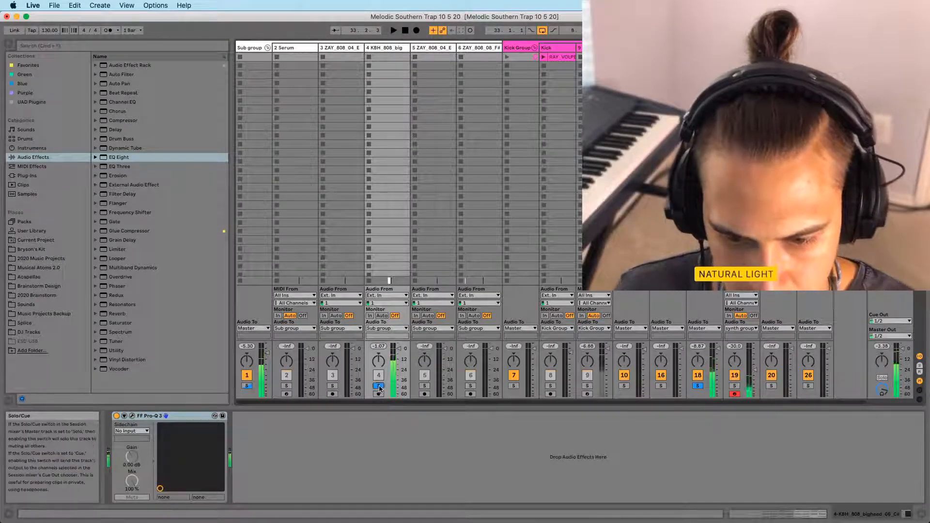
{"action": "key", "text": "Tab"}
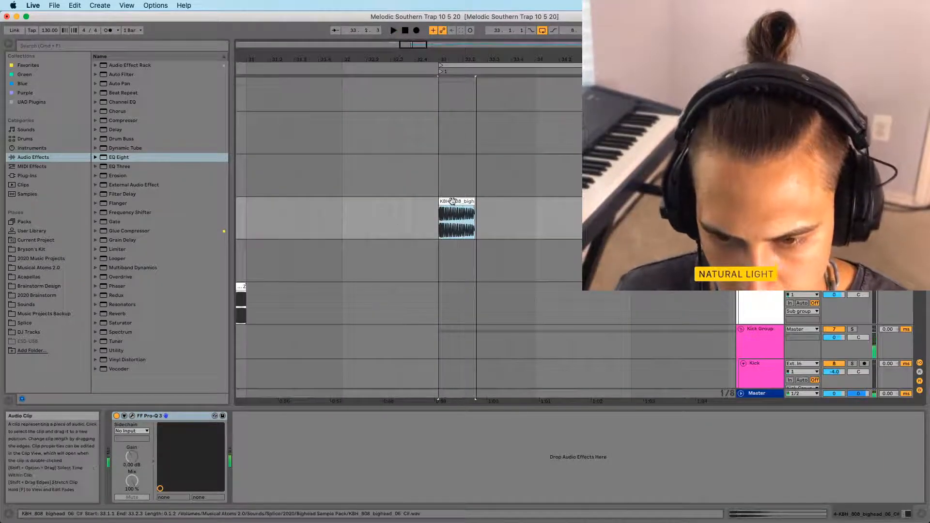
{"action": "scroll", "coordinate": [601, 319], "scroll_direction": "down", "scroll_amount": 5}
{"action": "scroll", "coordinate": [512, 279], "scroll_direction": "up", "scroll_amount": 5}
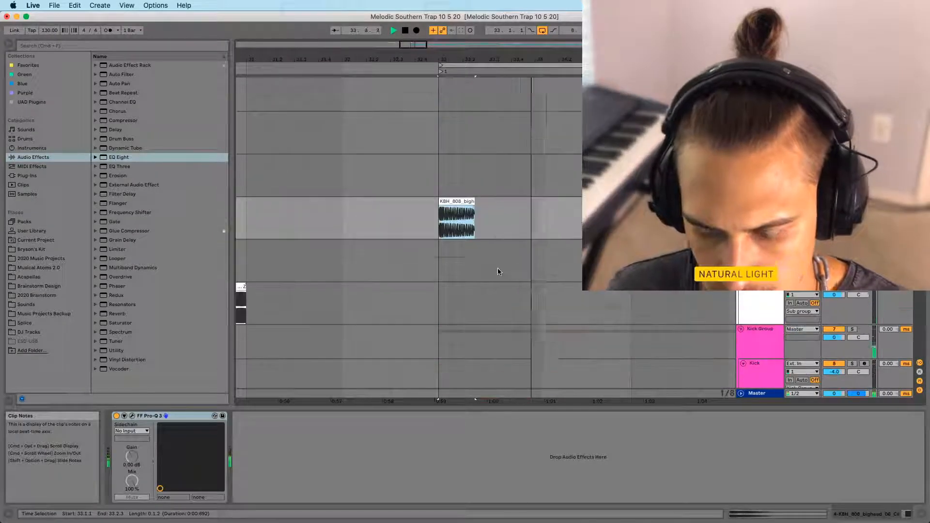
Copy the KBH 808 clip from bar 33 to bar 34 and play it against the beat
{"action": "scroll", "coordinate": [490, 257], "scroll_direction": "down", "scroll_amount": 4}
{"action": "left_click", "coordinate": [437, 153]}
{"action": "key", "text": "space"}
{"action": "key", "text": "space"}
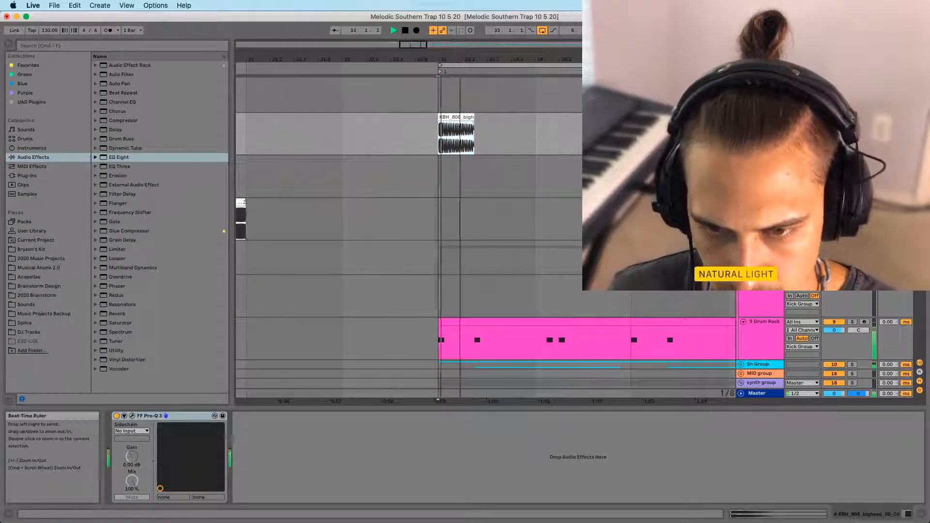
{"action": "left_click_drag", "start_coordinate": [461, 59], "coordinate": [412, 59]}
{"action": "key", "text": "space"}
{"action": "left_click_drag", "start_coordinate": [405, 117], "coordinate": [503, 118]}
{"action": "left_click", "coordinate": [410, 117]}
{"action": "key", "text": "space"}
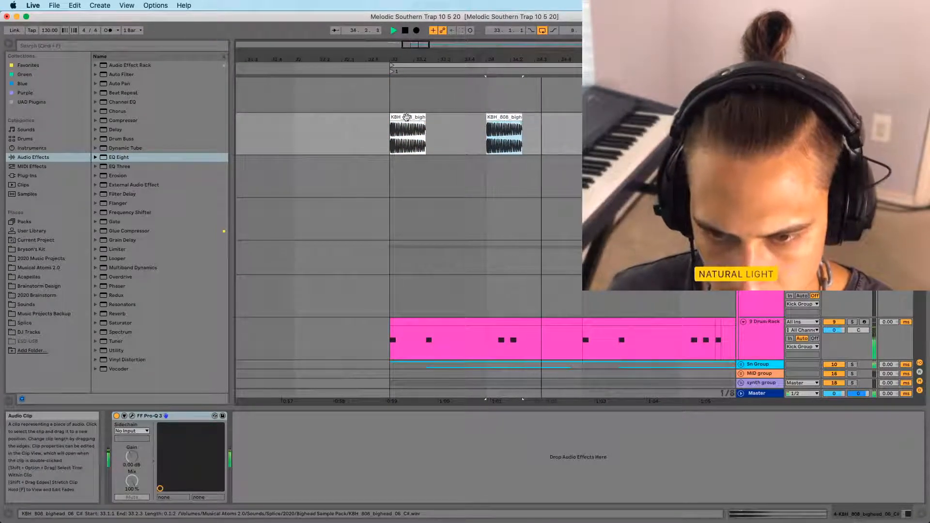
{"action": "left_click", "coordinate": [410, 117]}
{"action": "key", "text": "space"}
{"action": "key", "text": "space"}
Move the second KBH 808 clip to 34.1.3 and play the pattern from bar 33
{"action": "left_click_drag", "start_coordinate": [411, 59], "coordinate": [412, 47]}
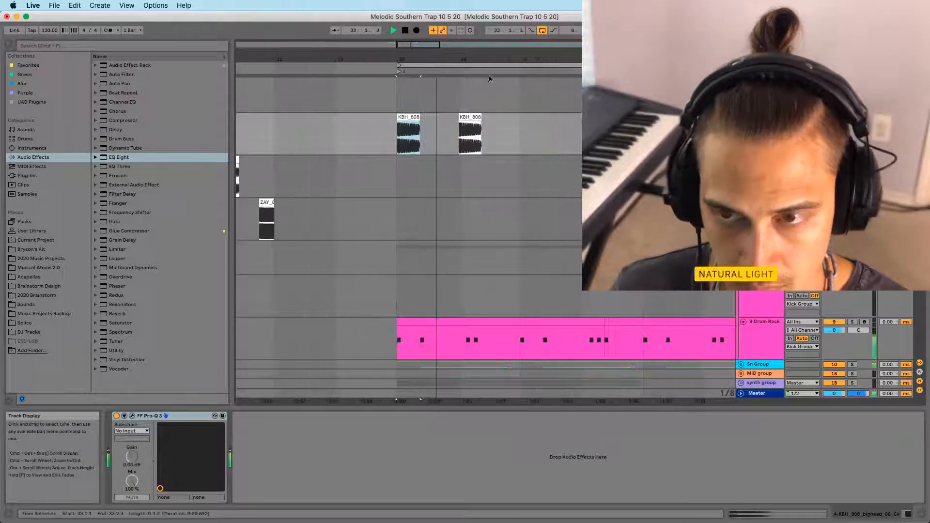
{"action": "left_click_drag", "start_coordinate": [471, 118], "coordinate": [478, 118]}
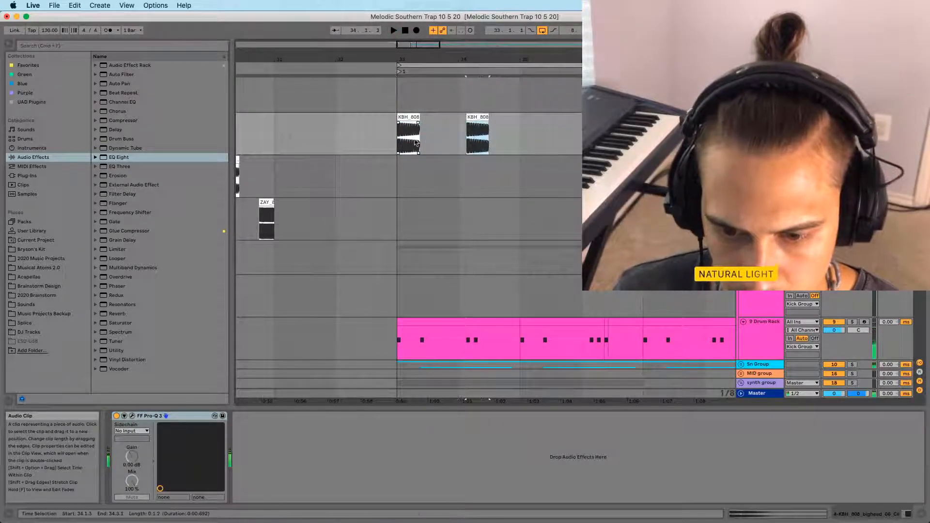
{"action": "left_click", "coordinate": [409, 98]}
{"action": "key", "text": "space"}
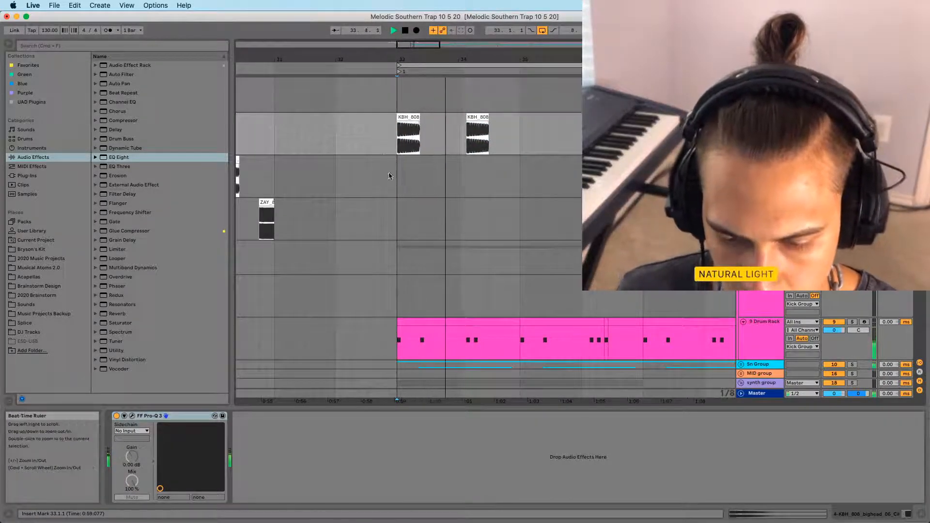
{"action": "scroll", "coordinate": [461, 78], "scroll_direction": "up", "scroll_amount": 5}
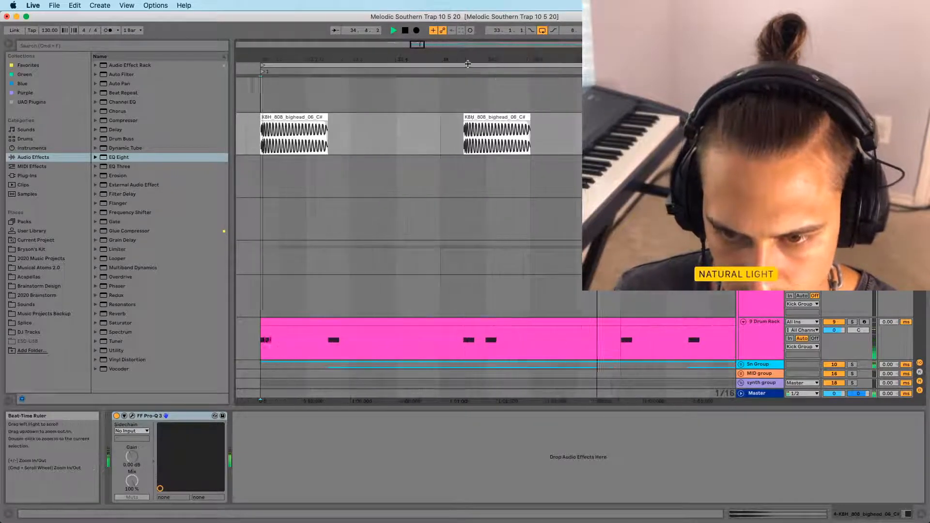
{"action": "left_click", "coordinate": [492, 114]}
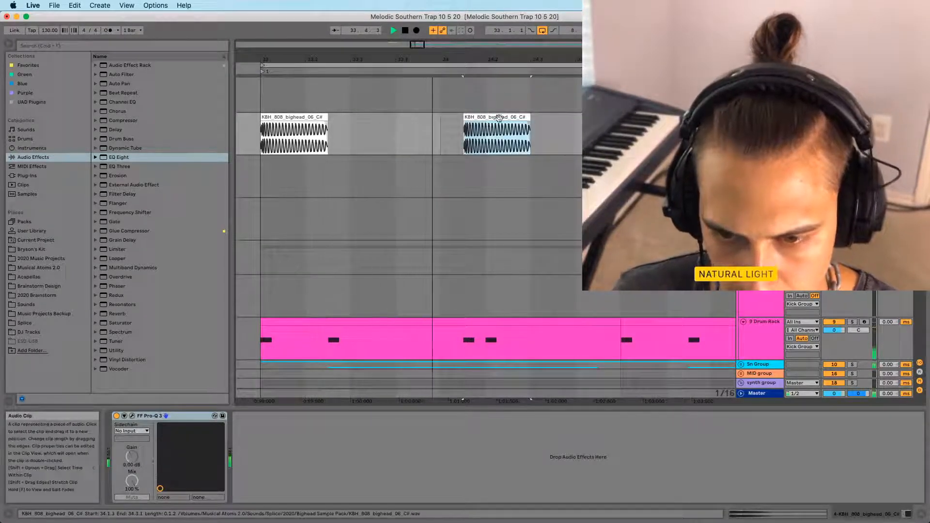
Solo the Sylenth1 track, play its chord clip and open its notes to check each chord's lowest note
{"action": "scroll", "coordinate": [509, 239], "scroll_direction": "down", "scroll_amount": 5}
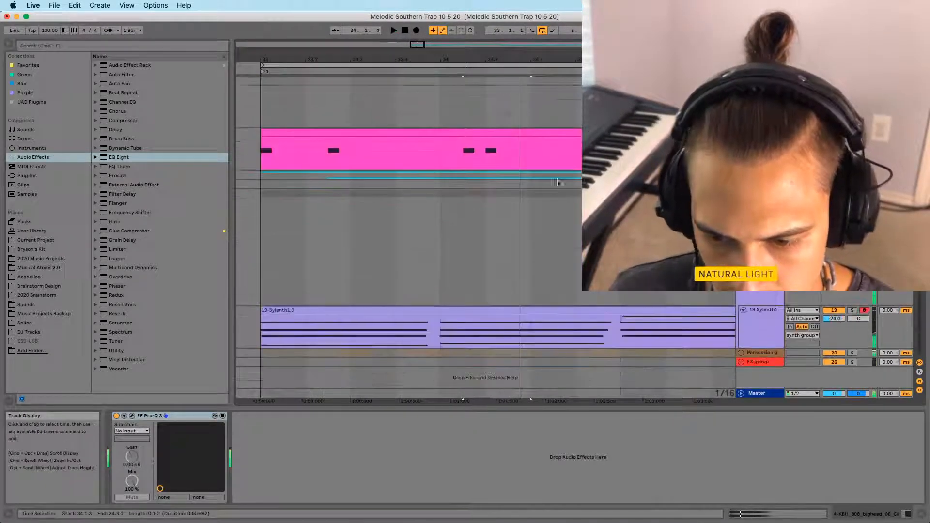
{"action": "left_click", "coordinate": [391, 310]}
{"action": "left_click", "coordinate": [852, 311]}
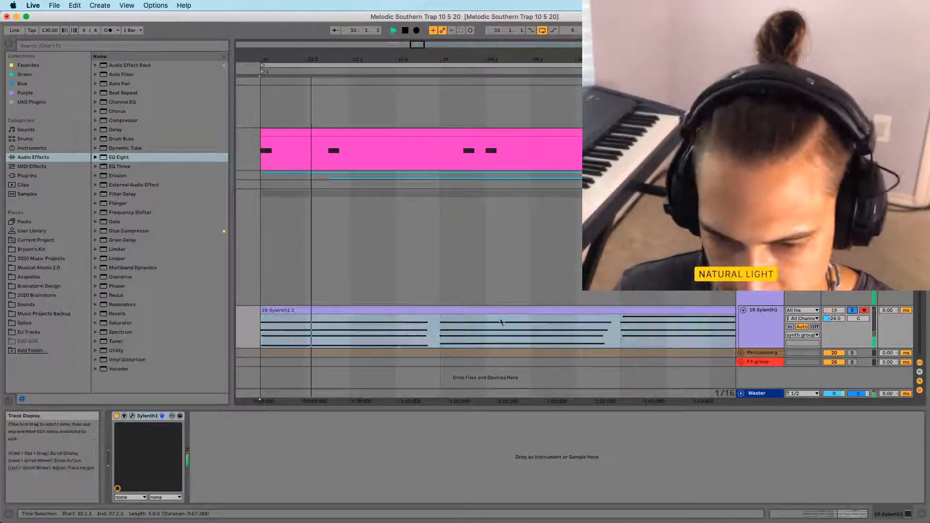
{"action": "double_click", "coordinate": [475, 310]}
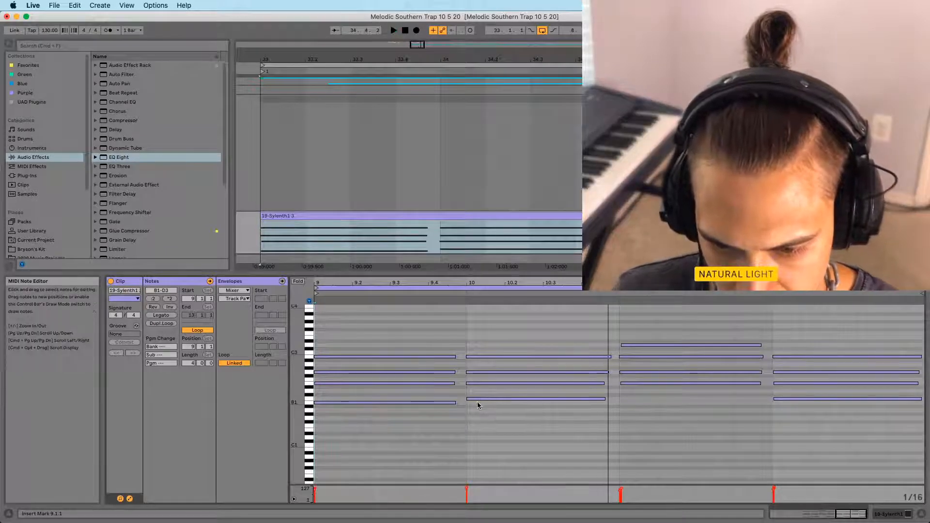
{"action": "left_click", "coordinate": [468, 248]}
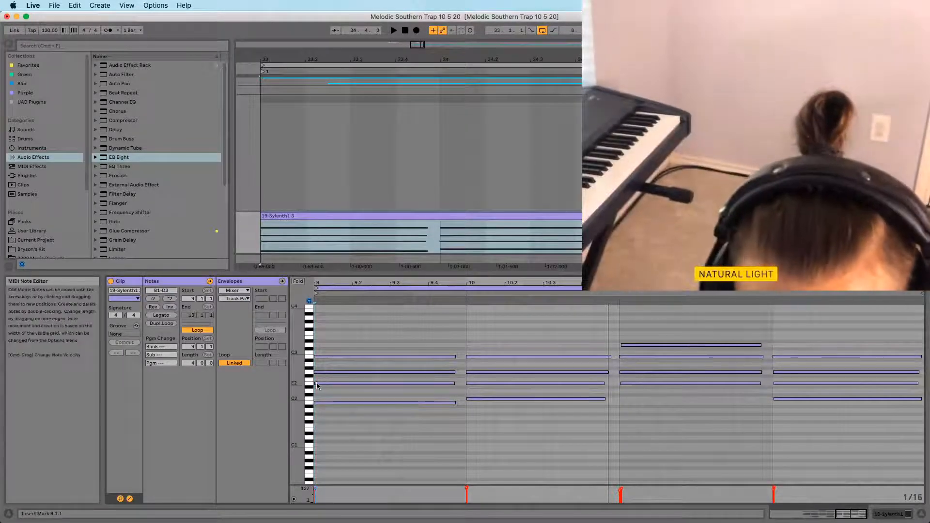
{"action": "key", "text": "space"}
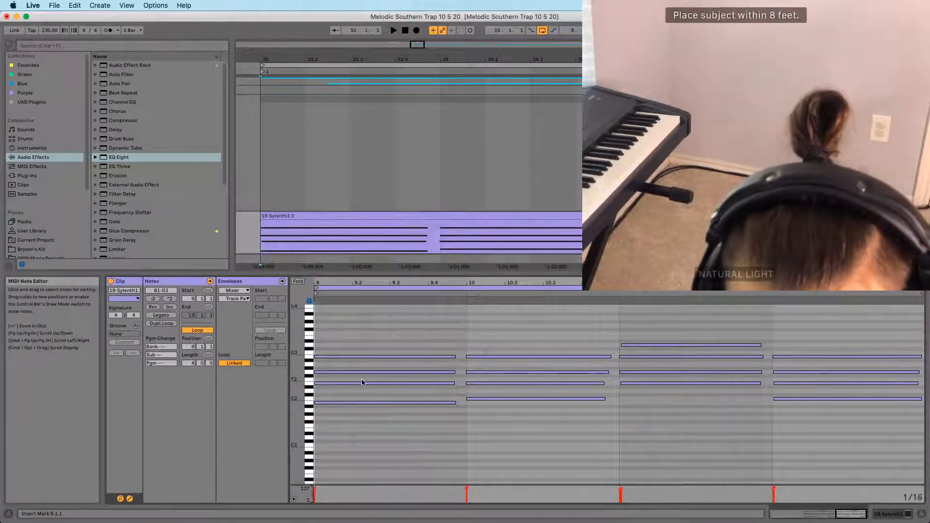
Set the bar 33 KBH 808 clip's transpose to 3 st and play it back
{"action": "scroll", "coordinate": [282, 201], "scroll_direction": "up", "scroll_amount": 6}
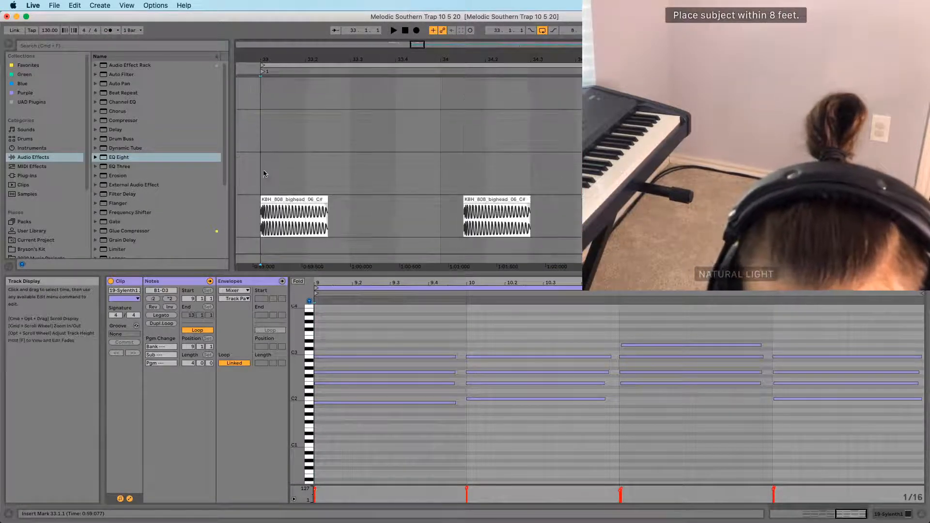
{"action": "left_click", "coordinate": [282, 201]}
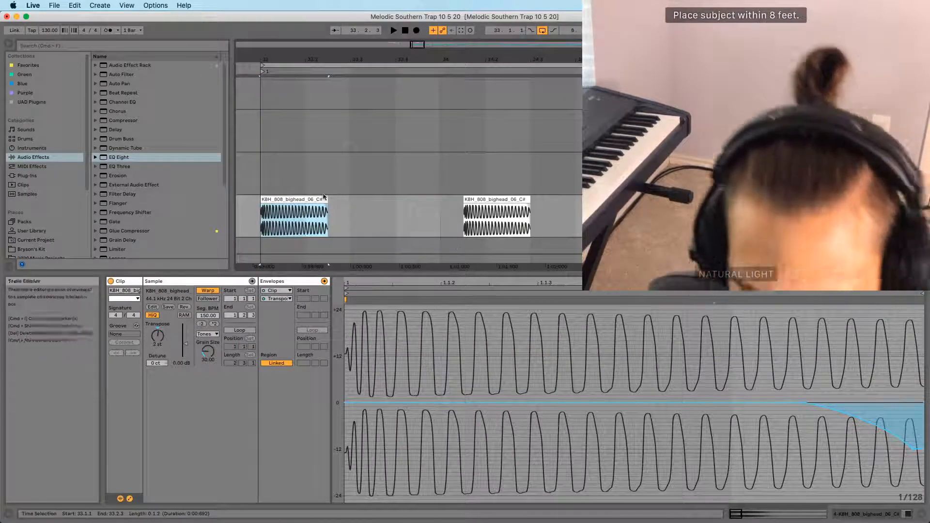
{"action": "left_click", "coordinate": [159, 342]}
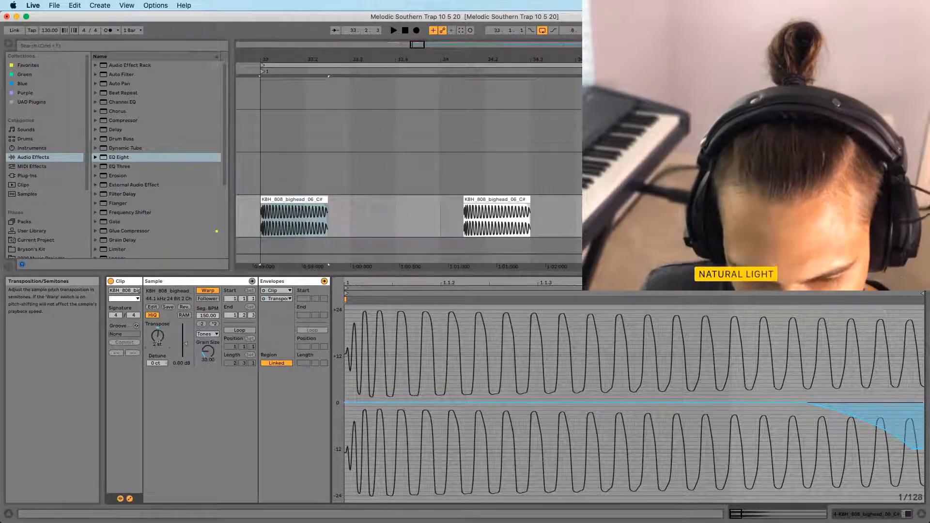
{"action": "key", "text": "Up"}
{"action": "key", "text": "space"}
{"action": "key", "text": "space"}
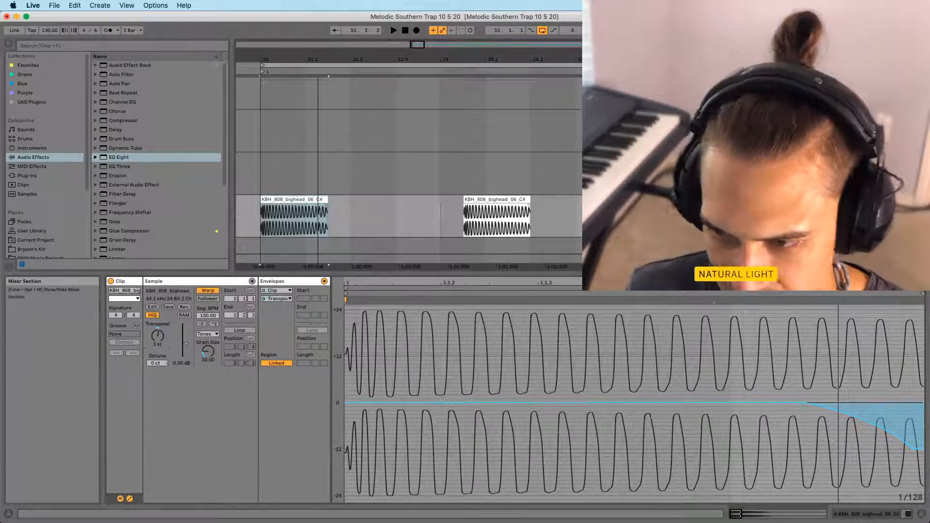
{"action": "key", "text": "space"}
{"action": "left_click", "coordinate": [301, 199]}
{"action": "key", "text": "space"}
{"action": "key", "text": "space"}
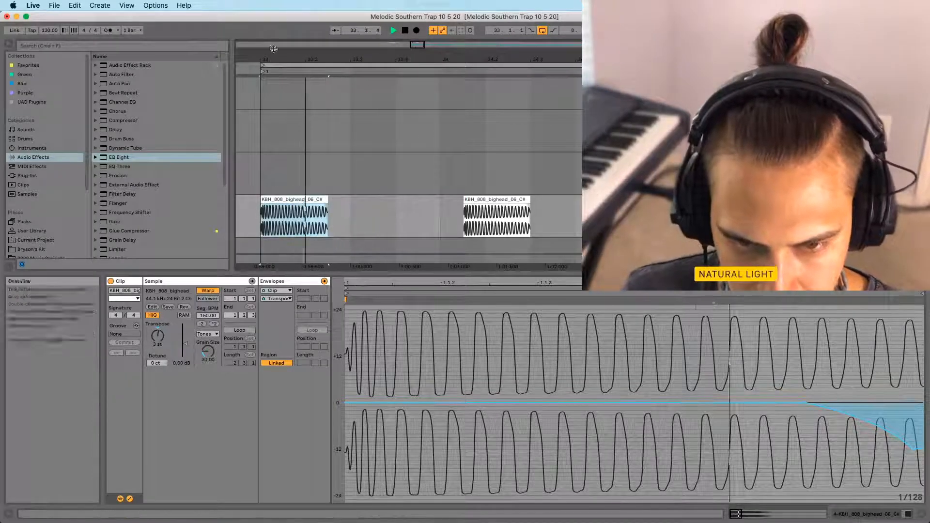
Compare the bar 33 808 clip at 2 st and 3 st transpose in playback, returning it to 3 st
{"action": "left_click_drag", "start_coordinate": [273, 48], "coordinate": [453, 45]}
{"action": "key", "text": "space"}
{"action": "left_click", "coordinate": [440, 218]}
{"action": "key", "text": "space"}
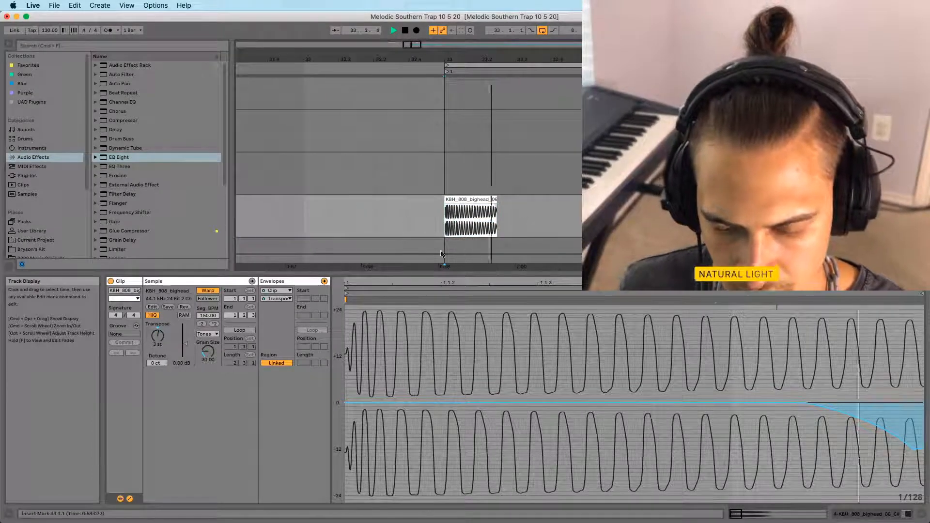
{"action": "key", "text": "space"}
{"action": "left_click", "coordinate": [464, 199]}
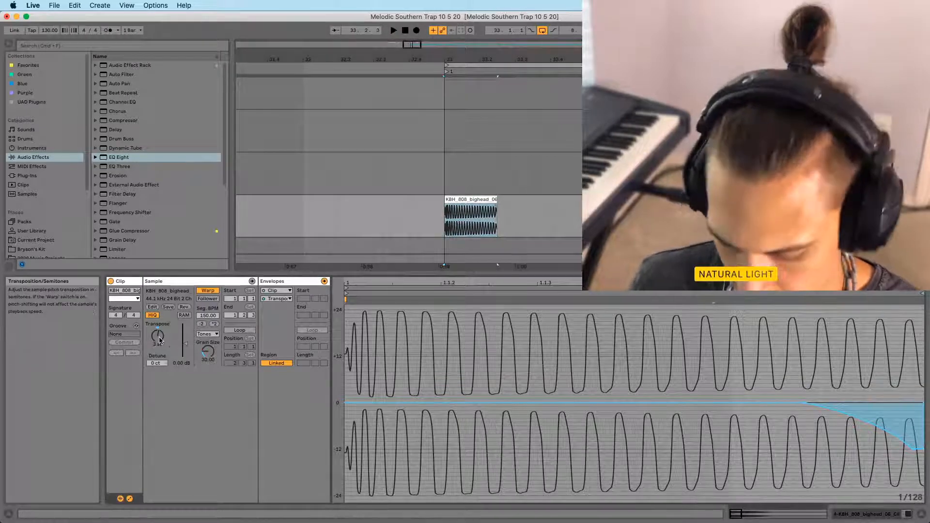
{"action": "key", "text": "Down"}
{"action": "key", "text": "space"}
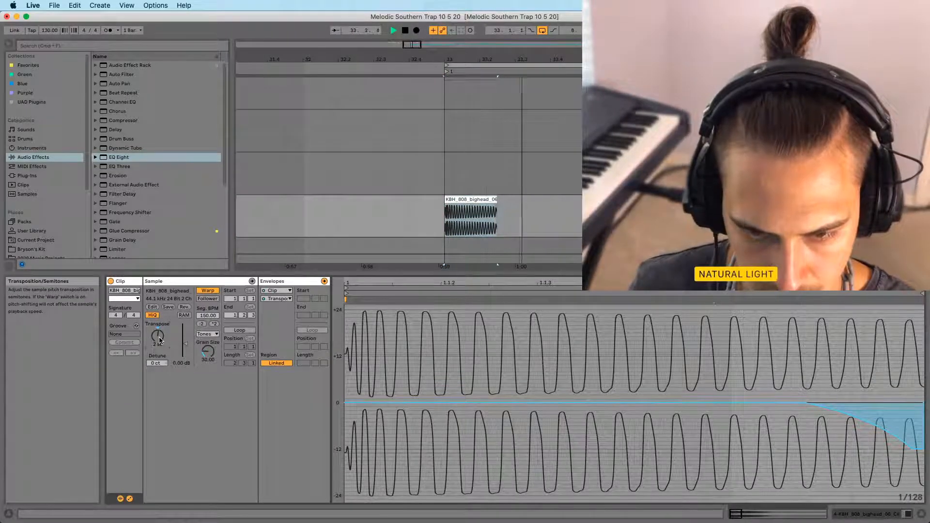
{"action": "key", "text": "Up"}
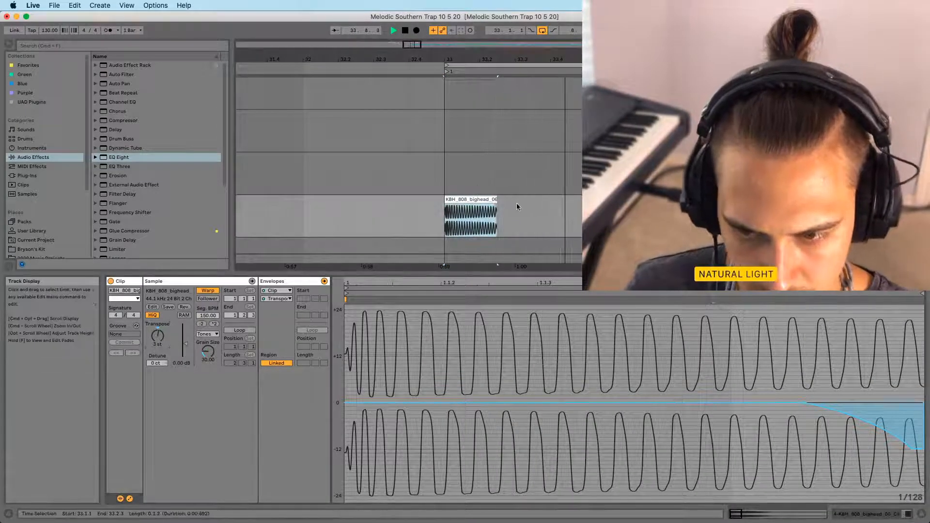
{"action": "left_click_drag", "start_coordinate": [475, 59], "coordinate": [514, 41]}
{"action": "key", "text": "space"}
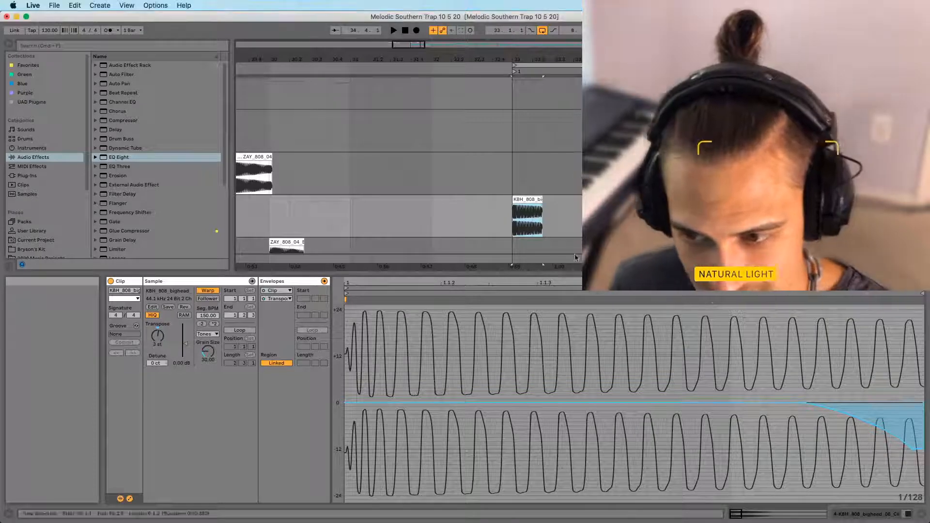
Add the Tuner audio effect after FF Pro-Q 3 on the KBH 808 track
{"action": "left_click", "coordinate": [27, 66]}
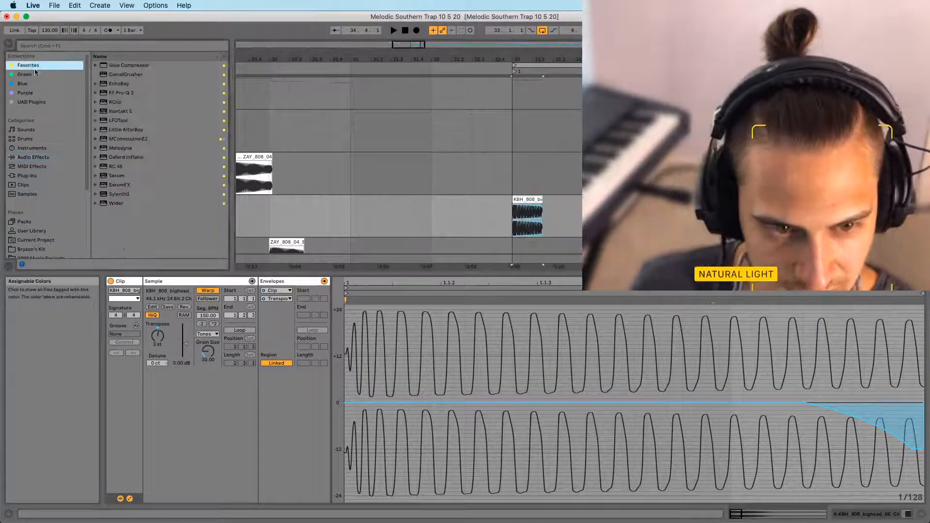
{"action": "scroll", "coordinate": [22, 176], "scroll_direction": "down", "scroll_amount": 1}
{"action": "left_click", "coordinate": [29, 160]}
{"action": "left_click", "coordinate": [33, 142]}
{"action": "left_click_drag", "start_coordinate": [117, 229], "coordinate": [519, 223]}
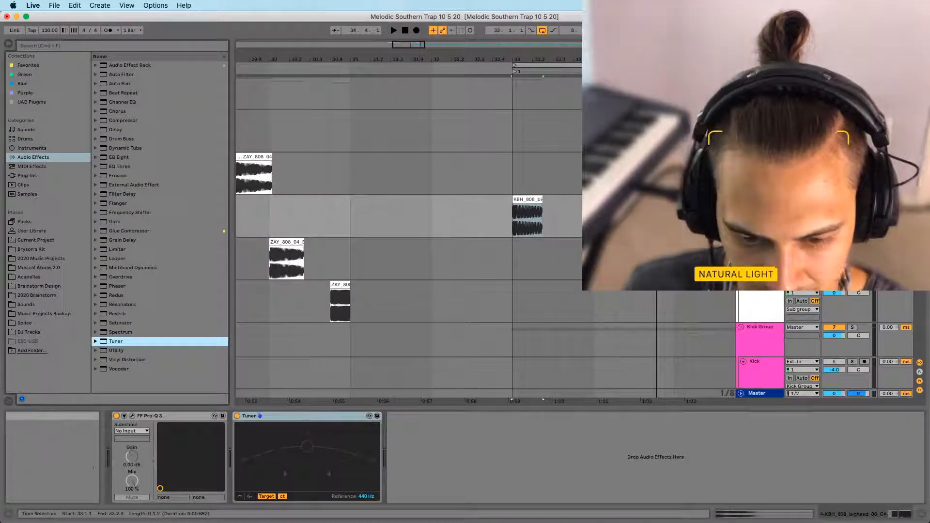
{"action": "left_click", "coordinate": [529, 199]}
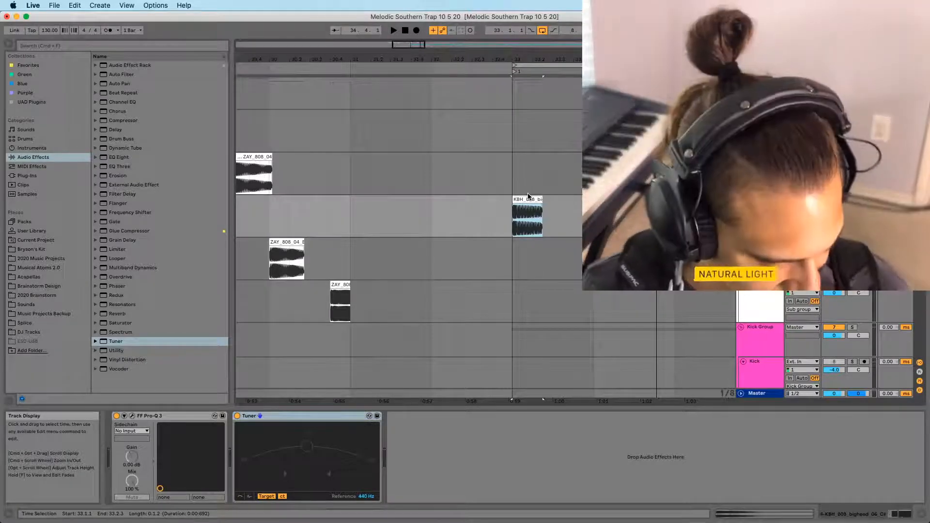
Play the bar 33 808 clip repeatedly through Tuner to read its pitch, checking the clip's transpose setting
{"action": "left_click", "coordinate": [526, 200]}
{"action": "key", "text": "space"}
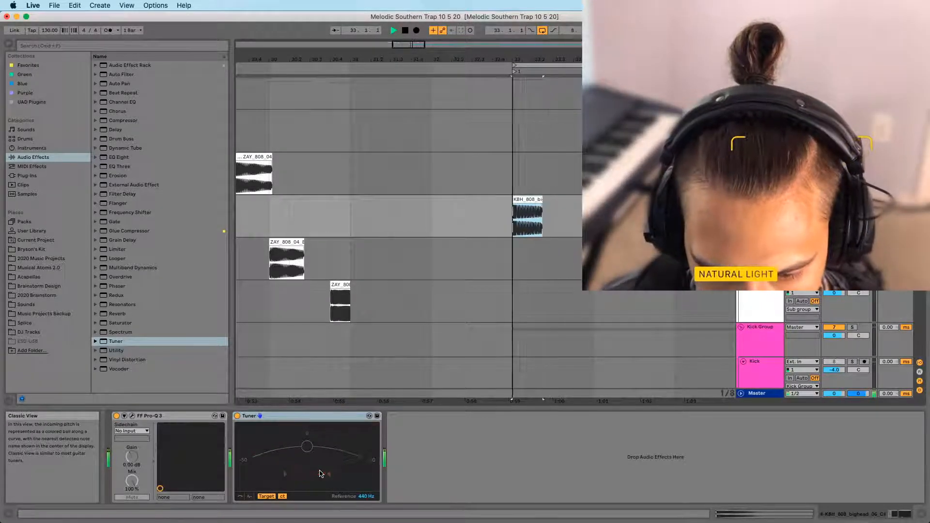
{"action": "key", "text": "space"}
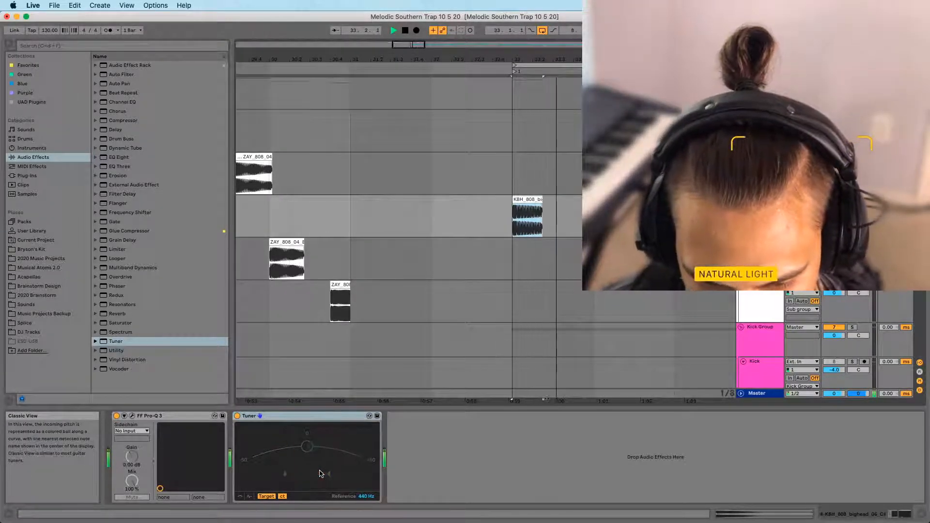
{"action": "key", "text": "space"}
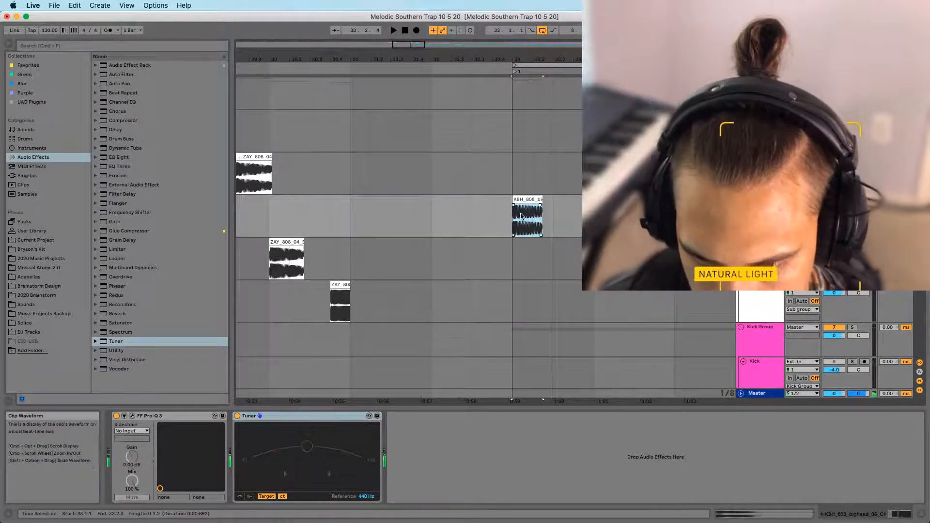
{"action": "double_click", "coordinate": [527, 200]}
{"action": "key", "text": "space"}
{"action": "key", "text": "space"}
{"action": "key", "text": "shift+Tab"}
{"action": "key", "text": "space"}
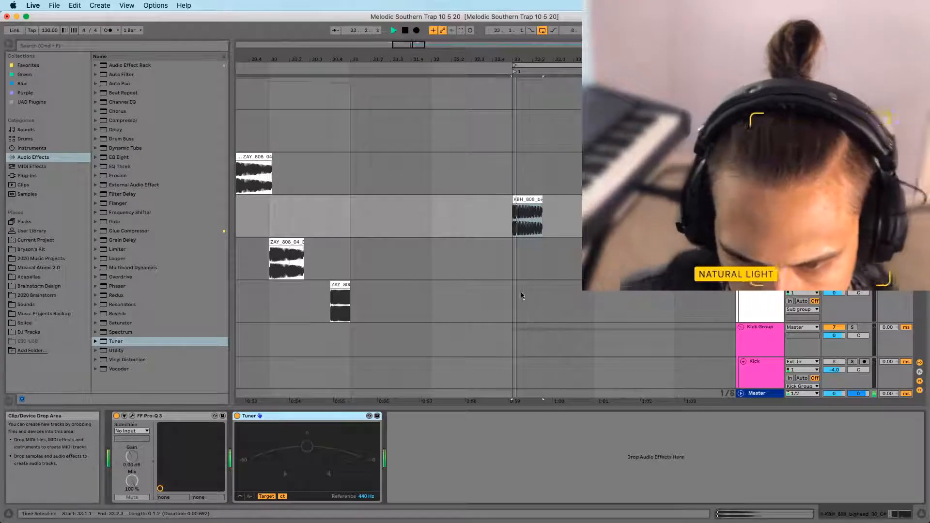
{"action": "key", "text": "space"}
{"action": "key", "text": "shift+Tab"}
{"action": "key", "text": "shift+Tab"}
{"action": "key", "text": "shift+Tab"}
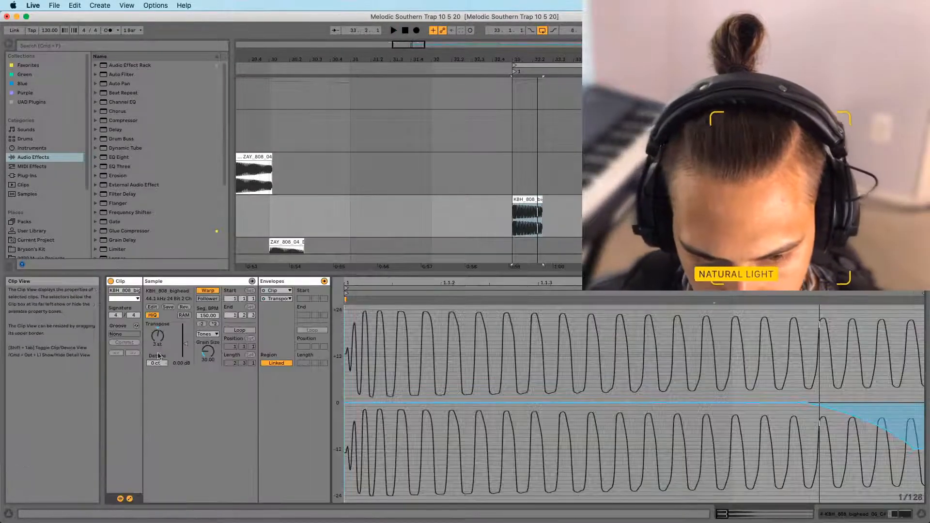
{"action": "key", "text": "shift+Tab"}
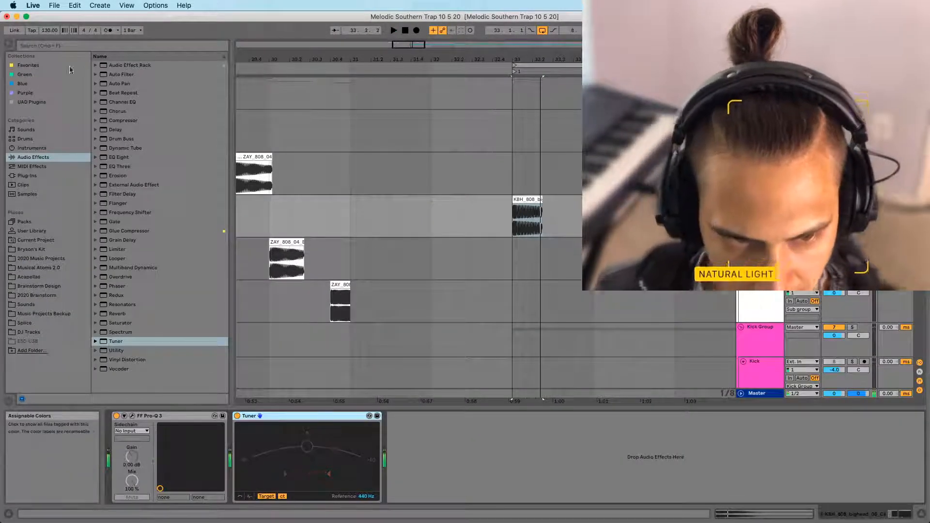
Add Melodyne from the favorites to the KBH 808 track and reposition its editor window
{"action": "left_click", "coordinate": [43, 64]}
{"action": "left_click_drag", "start_coordinate": [119, 148], "coordinate": [560, 154]}
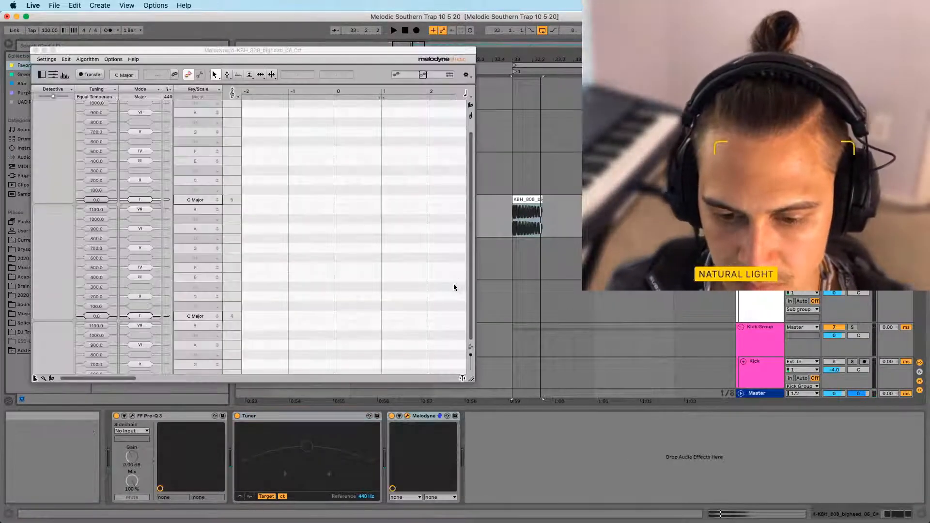
{"action": "left_click_drag", "start_coordinate": [94, 55], "coordinate": [179, 111]}
Transfer the bar 33 808 clip into Melodyne during playback to detect its note
{"action": "left_click", "coordinate": [258, 87]}
{"action": "left_click", "coordinate": [230, 121]}
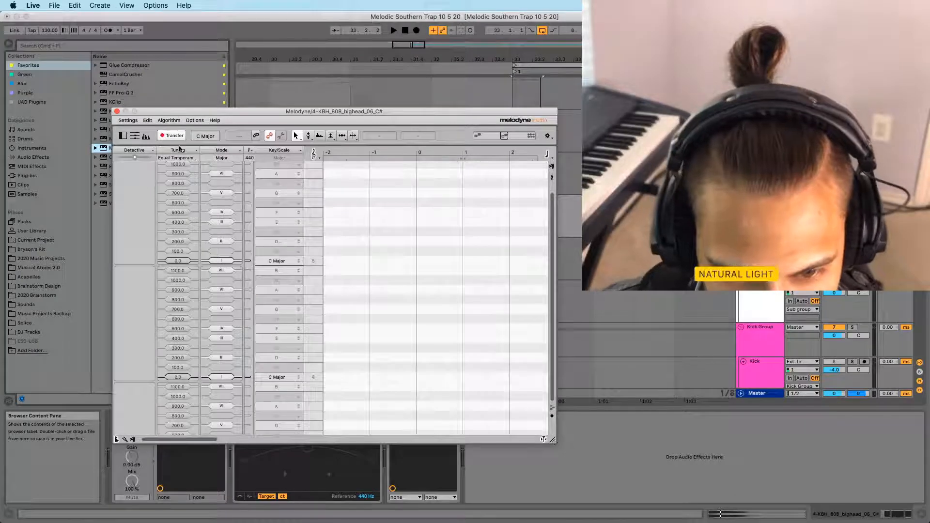
{"action": "key", "text": "space"}
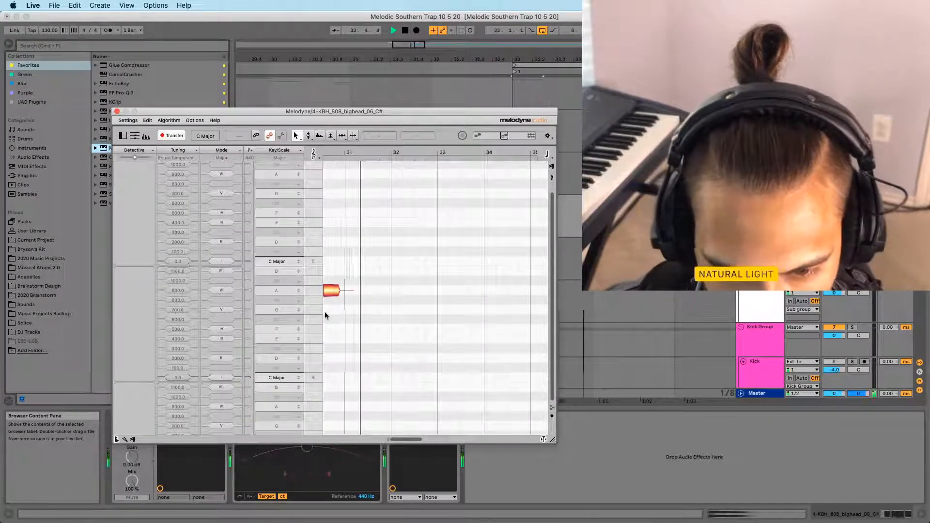
{"action": "key", "text": "space"}
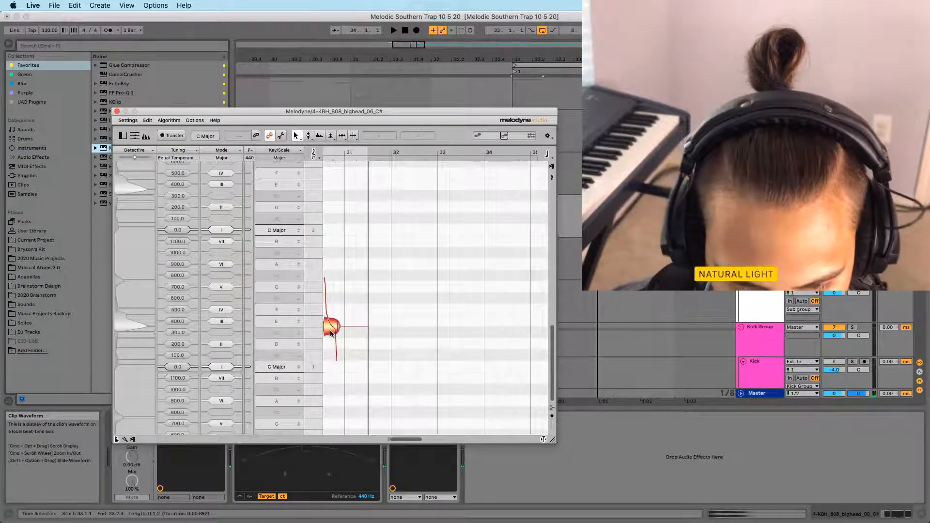
Re-analyze the 808 note in Melodyne with the Universal and Polyphonic Sustain algorithms, and bypass the device
{"action": "left_click", "coordinate": [169, 121]}
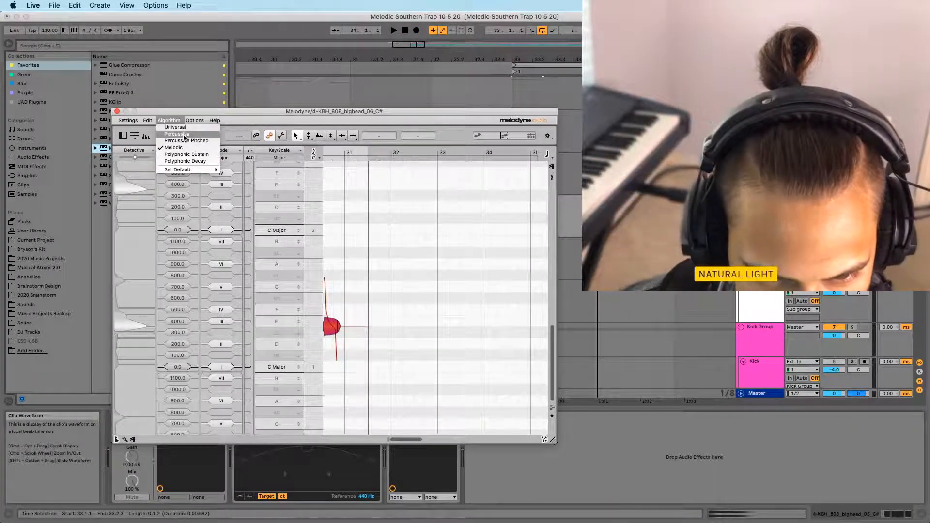
{"action": "left_click", "coordinate": [184, 135]}
{"action": "left_click", "coordinate": [540, 182]}
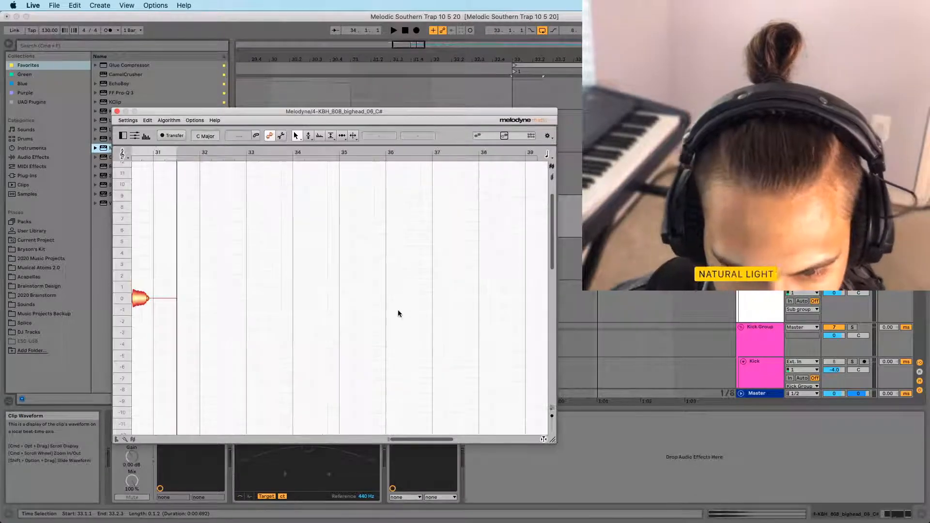
{"action": "left_click", "coordinate": [140, 298]}
{"action": "left_click", "coordinate": [169, 121]}
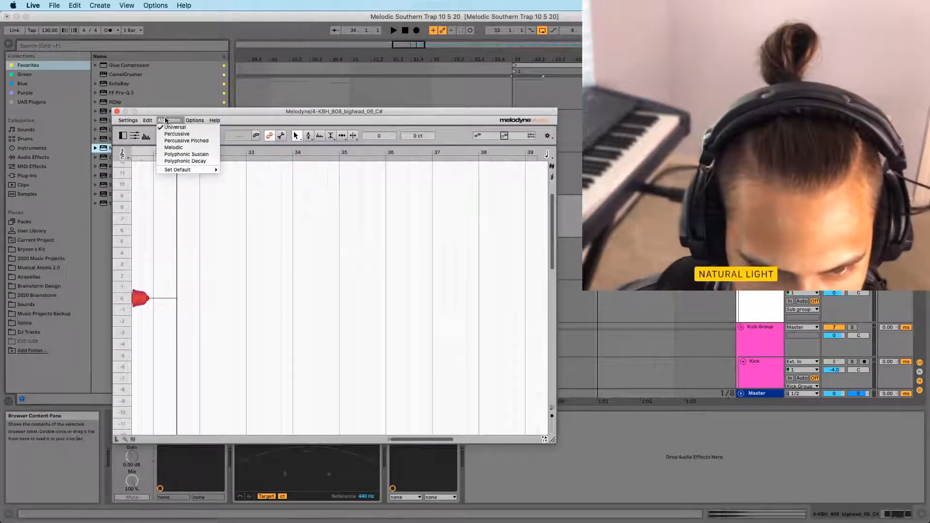
{"action": "left_click", "coordinate": [193, 155]}
{"action": "left_click", "coordinate": [521, 184]}
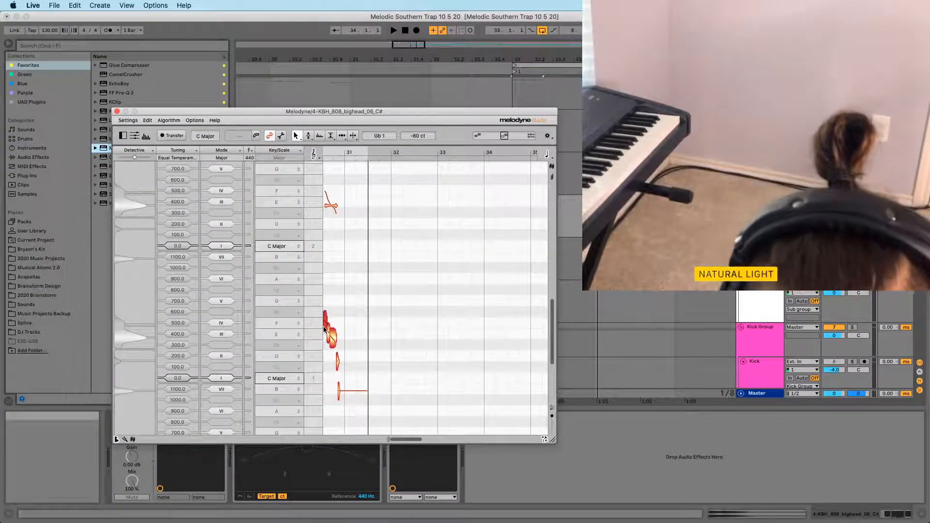
{"action": "left_click_drag", "start_coordinate": [405, 440], "coordinate": [396, 442]}
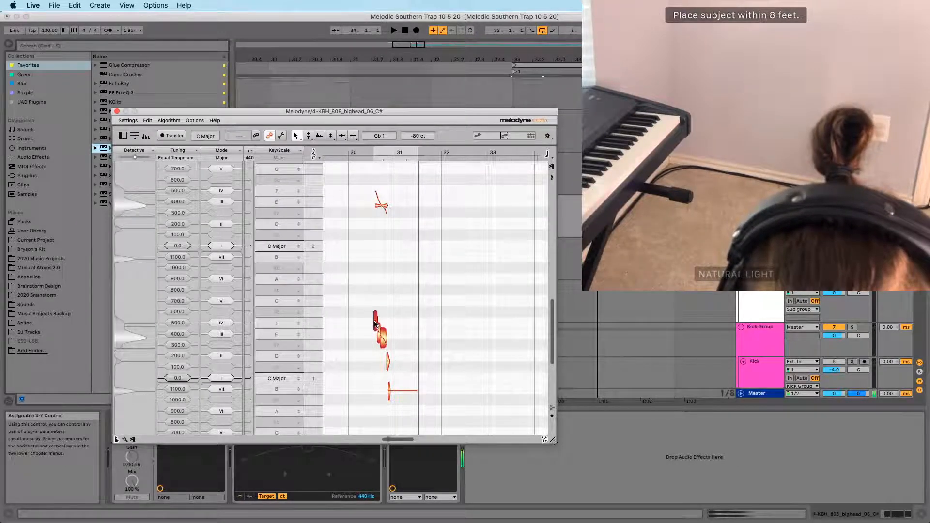
{"action": "left_click", "coordinate": [116, 111]}
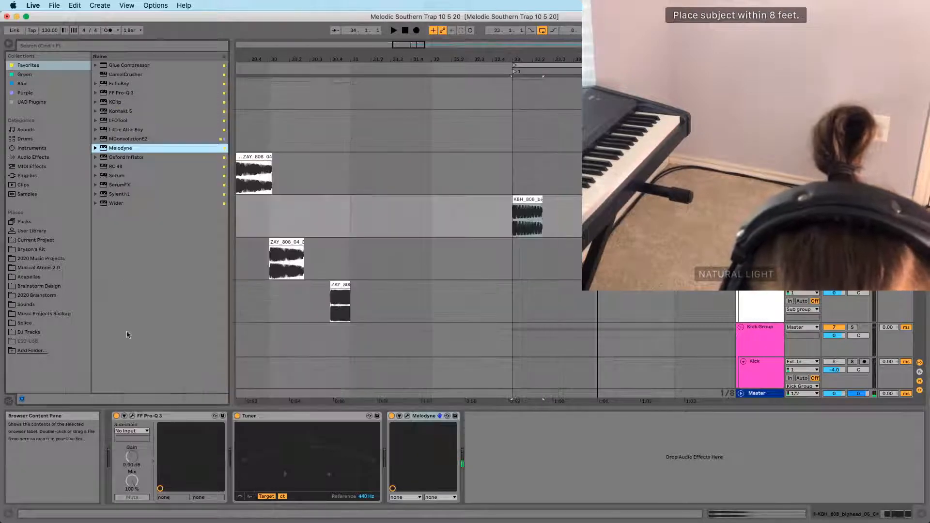
{"action": "left_click", "coordinate": [392, 416]}
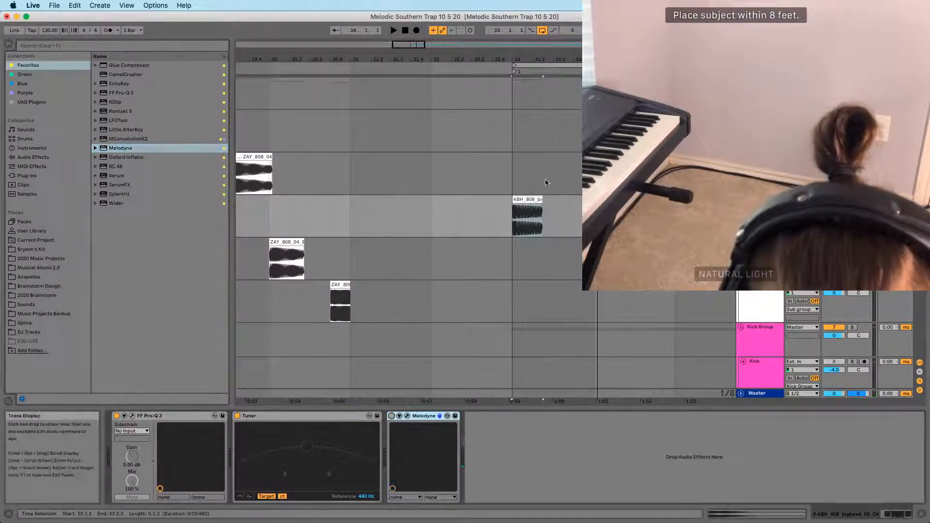
Audition different transpositions on the bar 33 808 clip and set its Transpose to 2 st
{"action": "double_click", "coordinate": [529, 200]}
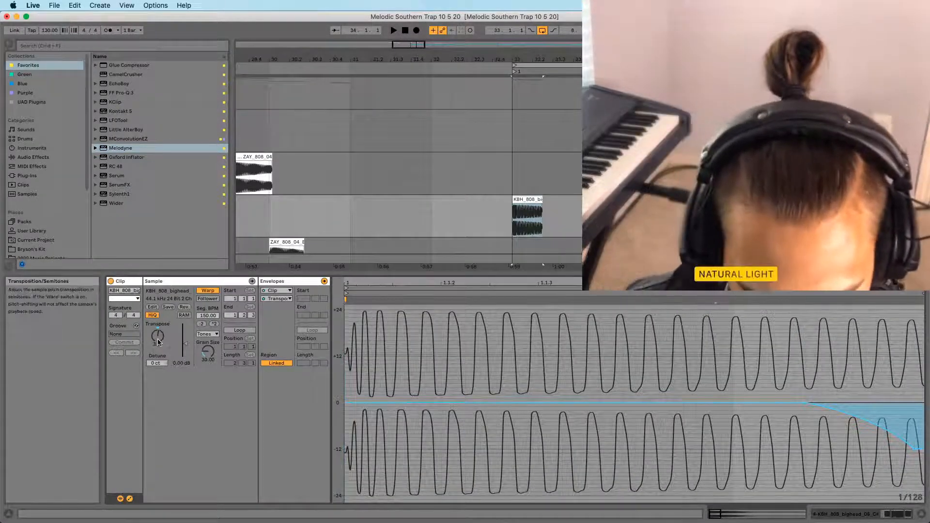
{"action": "left_click_drag", "start_coordinate": [158, 341], "coordinate": [158, 345]}
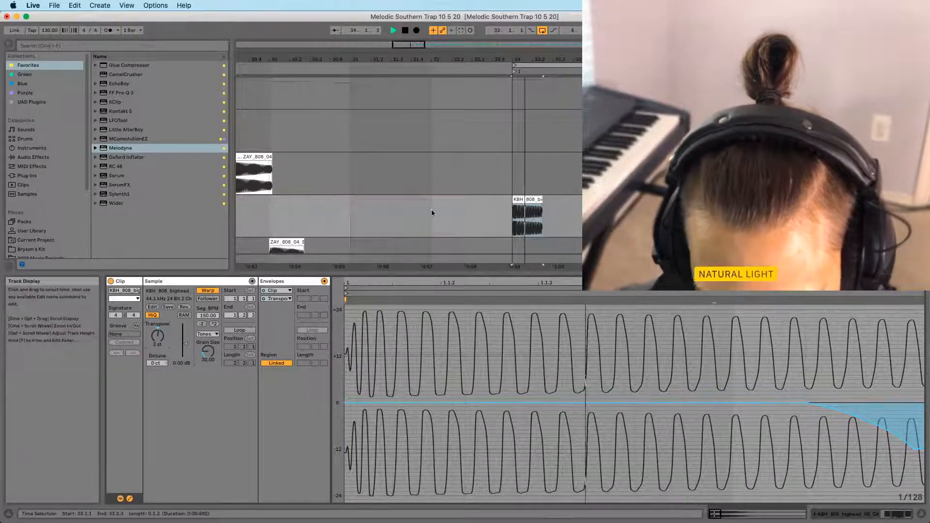
{"action": "key", "text": "space"}
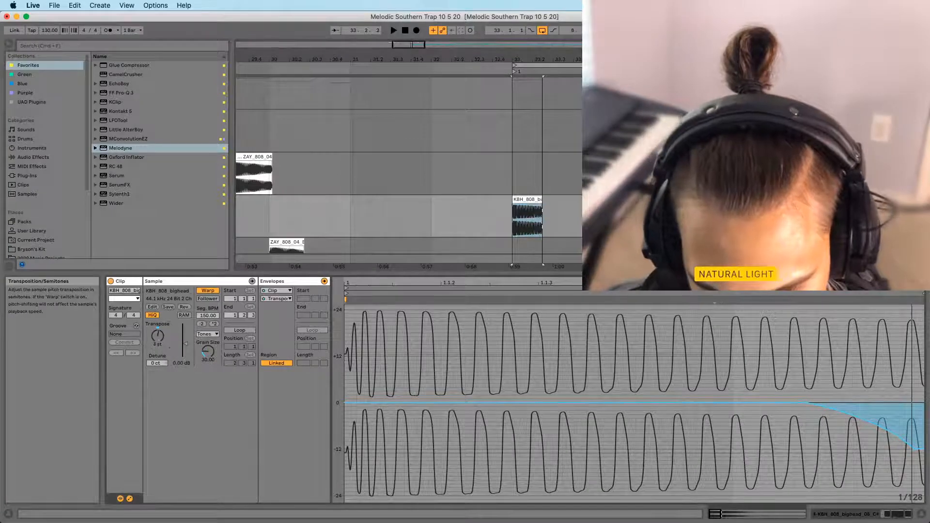
{"action": "left_click_drag", "start_coordinate": [159, 347], "coordinate": [160, 343]}
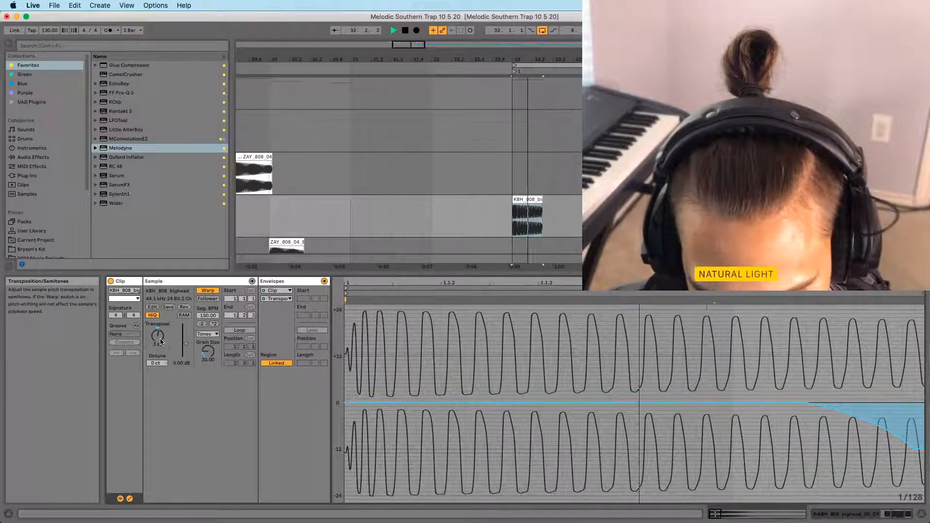
{"action": "key", "text": "Down"}
{"action": "key", "text": "space"}
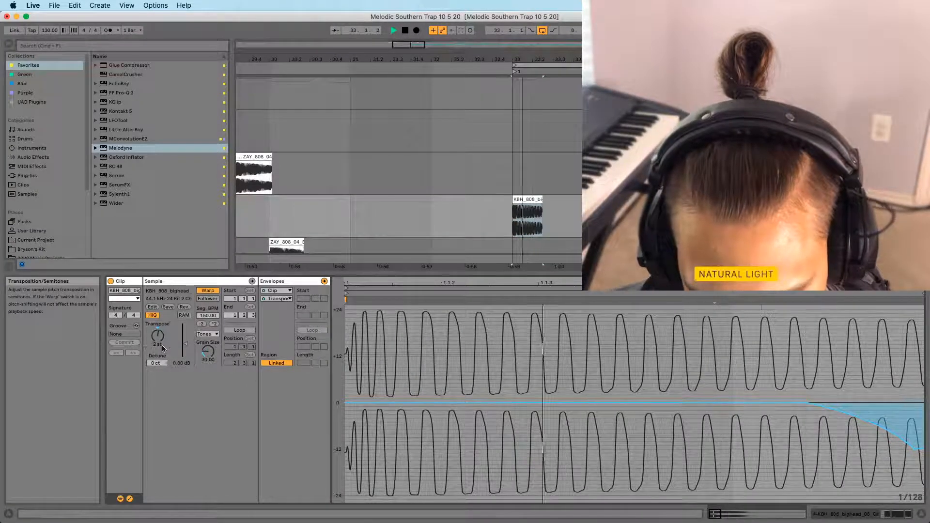
{"action": "key", "text": "space"}
{"action": "key", "text": "space"}
{"action": "key", "text": "space"}
{"action": "key", "text": "space"}
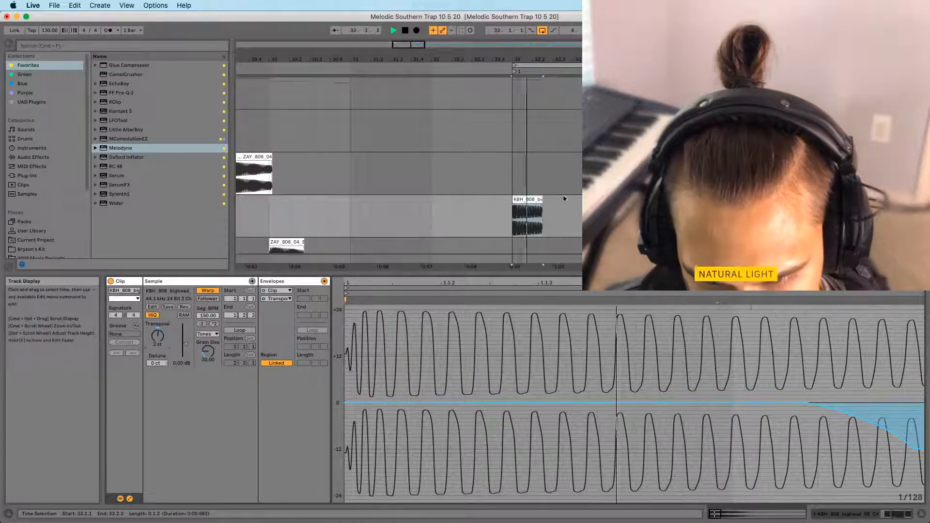
Remove Melodyne from the KBH 808 track, keeping FF Pro-Q 3 and Tuner
{"action": "scroll", "coordinate": [562, 196], "scroll_direction": "down", "scroll_amount": 10}
{"action": "key", "text": "space"}
{"action": "scroll", "coordinate": [516, 184], "scroll_direction": "up", "scroll_amount": 1}
{"action": "scroll", "coordinate": [523, 174], "scroll_direction": "up", "scroll_amount": 4}
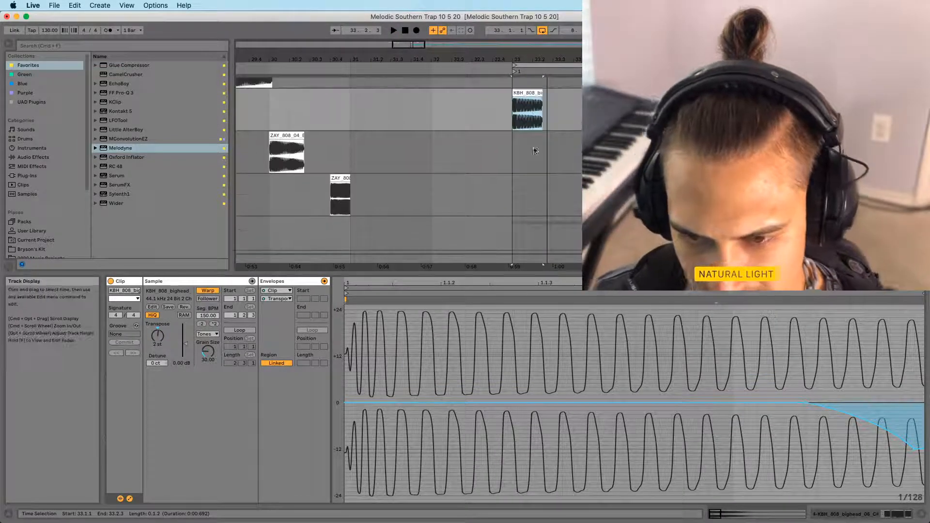
{"action": "key", "text": "shift+Tab"}
{"action": "left_click", "coordinate": [177, 416]}
{"action": "left_click", "coordinate": [416, 417]}
{"action": "key", "text": "Delete"}
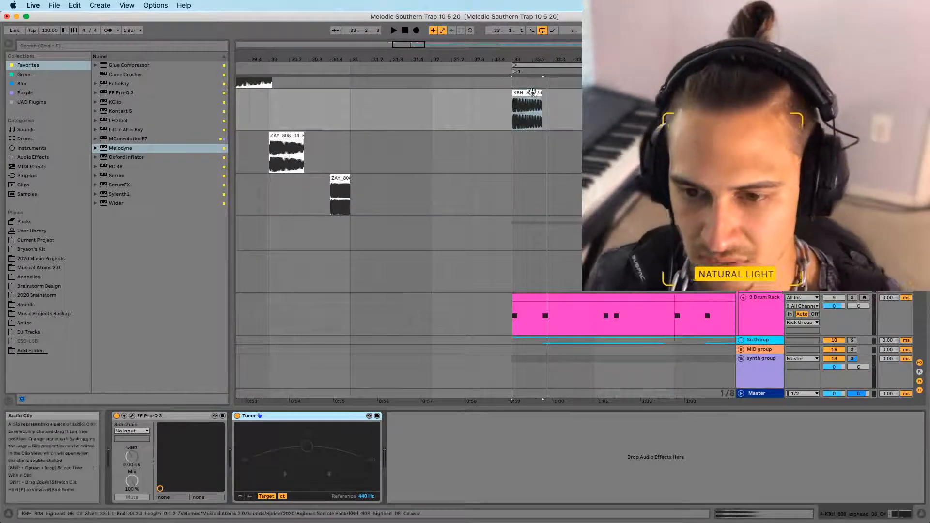
Play the bar 33 808 clip through Tuner to check its pitch against the clip's transpose setting
{"action": "key", "text": "space"}
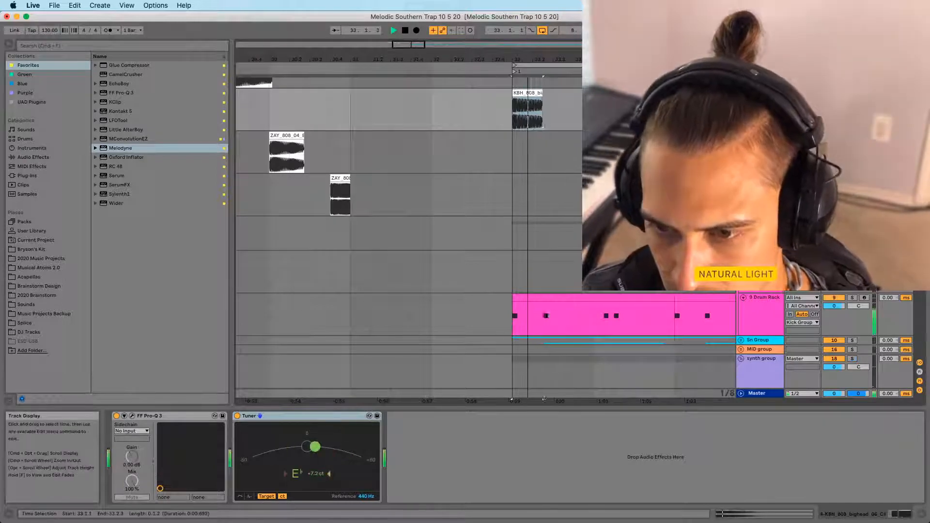
{"action": "double_click", "coordinate": [525, 93]}
{"action": "key", "text": "shift+Tab"}
{"action": "key", "text": "shift+Tab"}
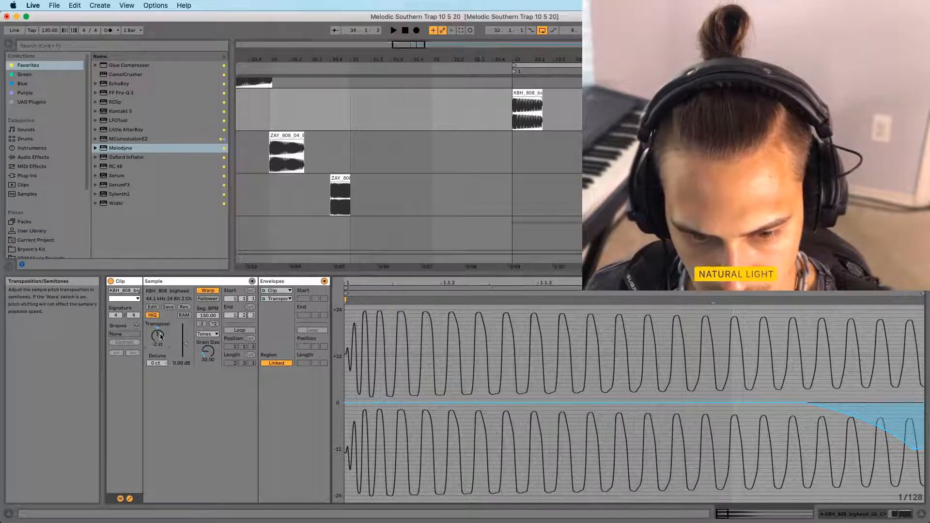
{"action": "key", "text": "space"}
{"action": "left_click", "coordinate": [520, 93]}
{"action": "key", "text": "space"}
{"action": "key", "text": "space"}
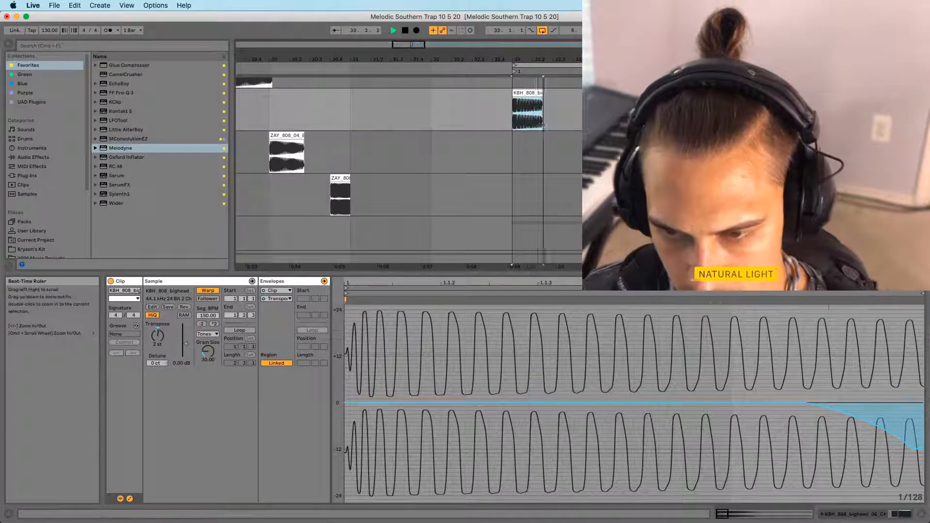
Copy the KBH 808 clip at 34.1.3 so a second hit starts at 34.2.1, cutting the first one short
{"action": "left_click_drag", "start_coordinate": [596, 59], "coordinate": [512, 62]}
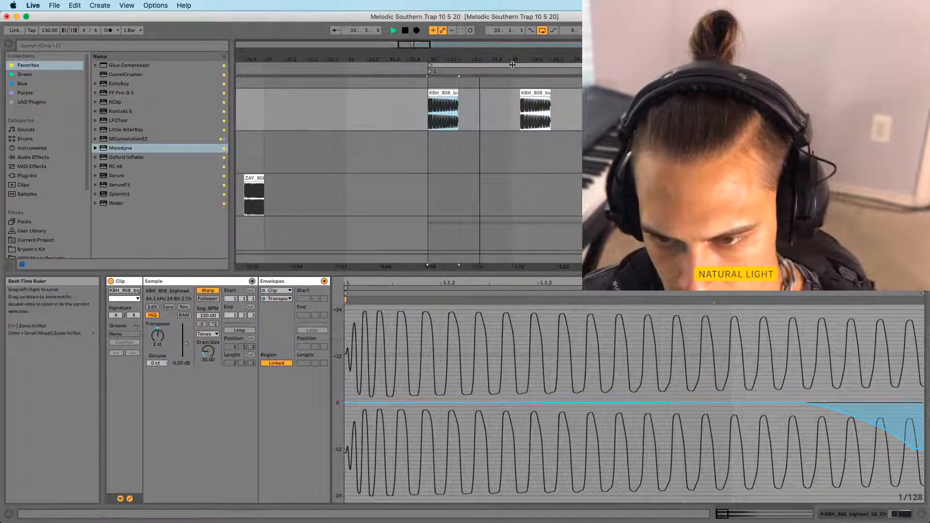
{"action": "left_click", "coordinate": [535, 93]}
{"action": "scroll", "coordinate": [535, 93], "scroll_direction": "up", "scroll_amount": 2}
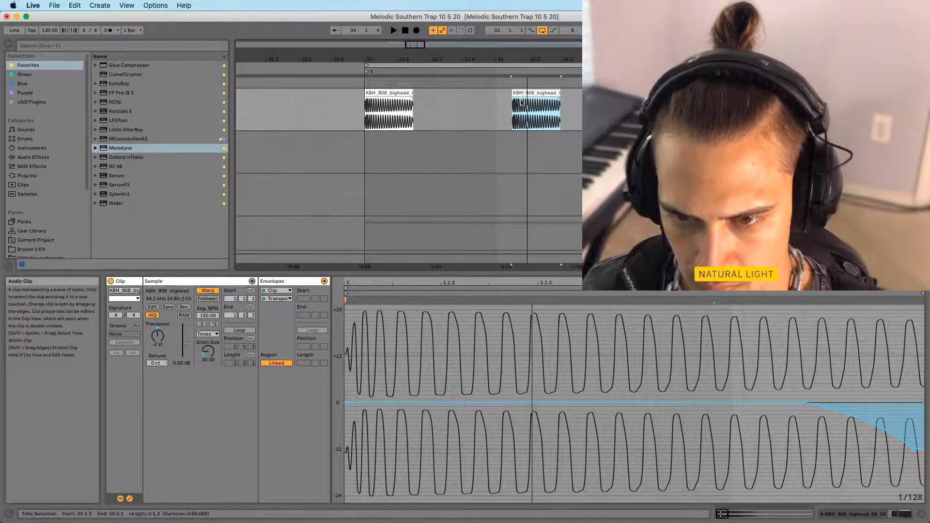
{"action": "left_click_drag", "start_coordinate": [527, 93], "coordinate": [545, 96]}
{"action": "left_click", "coordinate": [523, 94]}
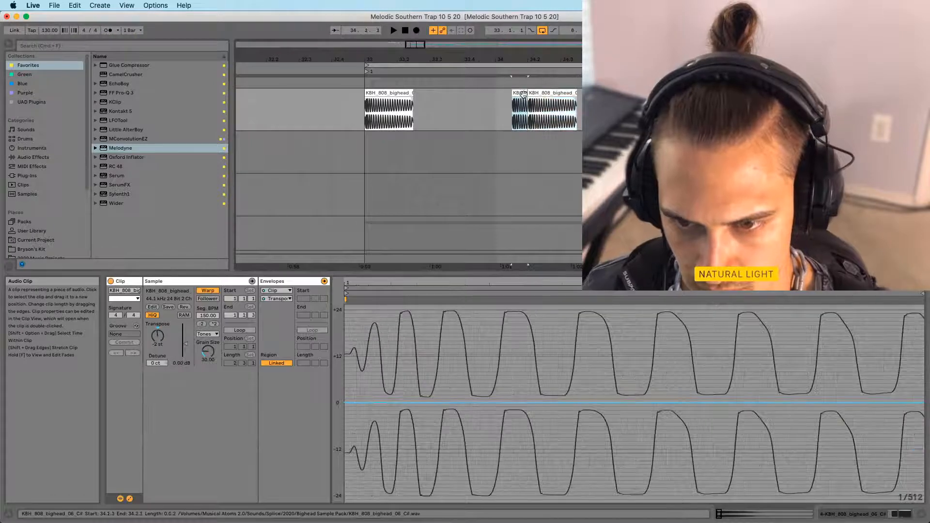
Set the audio input device to No Device in the audio preferences
{"action": "key", "text": "super+comma"}
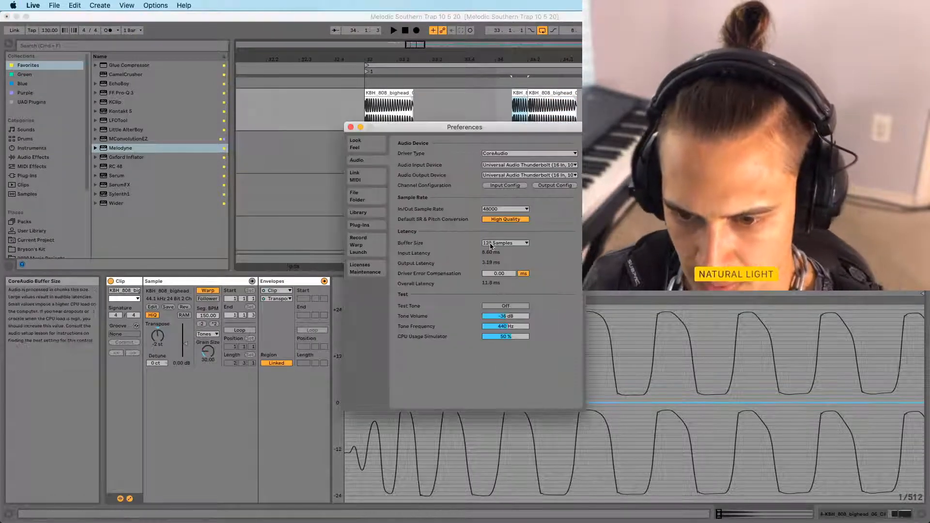
{"action": "left_click", "coordinate": [494, 244]}
{"action": "left_click", "coordinate": [447, 249]}
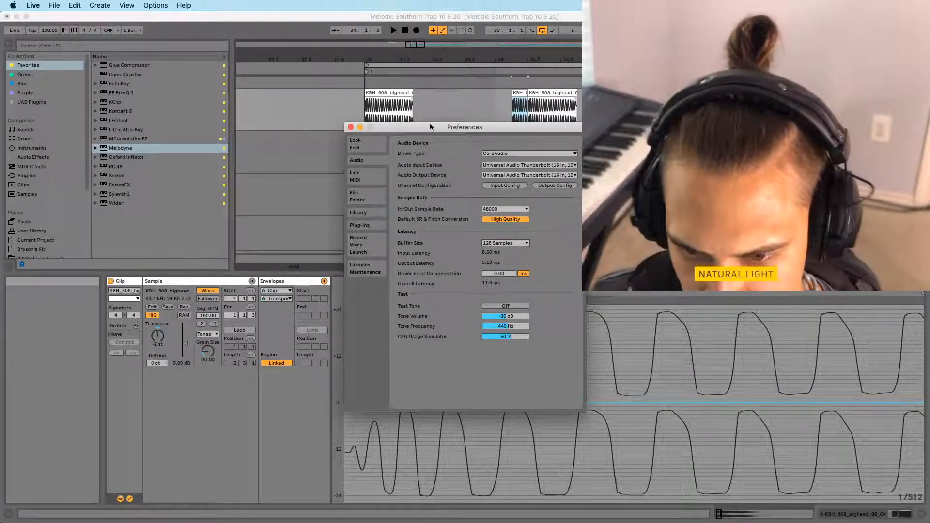
{"action": "left_click", "coordinate": [508, 165]}
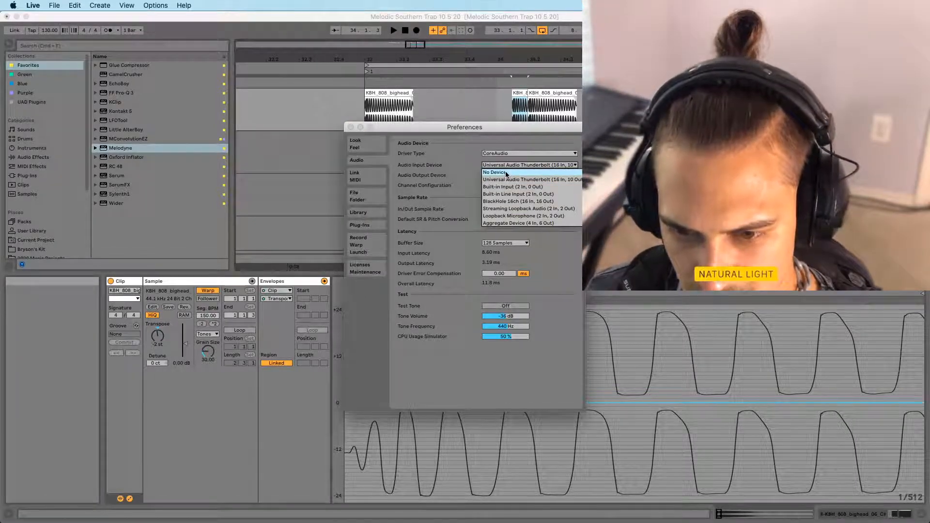
{"action": "left_click", "coordinate": [507, 173]}
{"action": "left_click", "coordinate": [351, 127]}
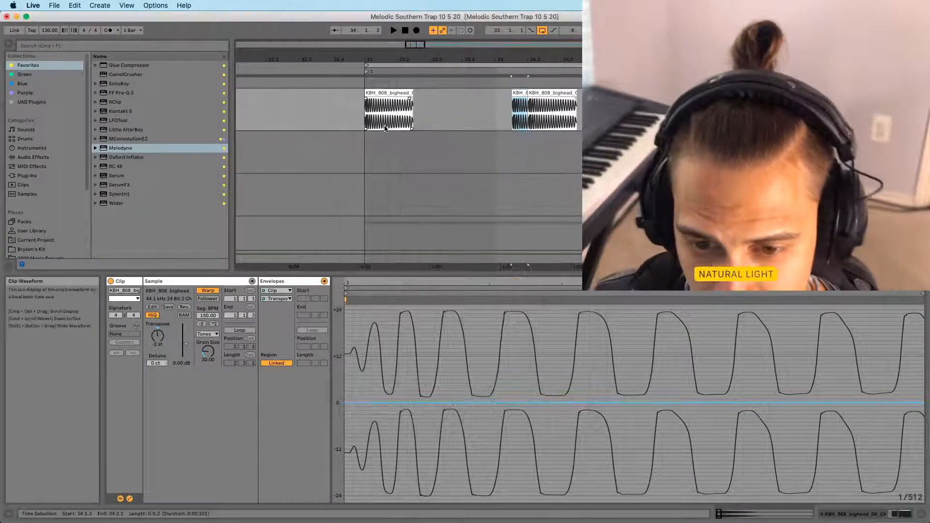
Trim the end of the copied 808 clip to 34.3.1 and play the pattern from bar 33
{"action": "key", "text": "space"}
{"action": "left_click", "coordinate": [360, 143]}
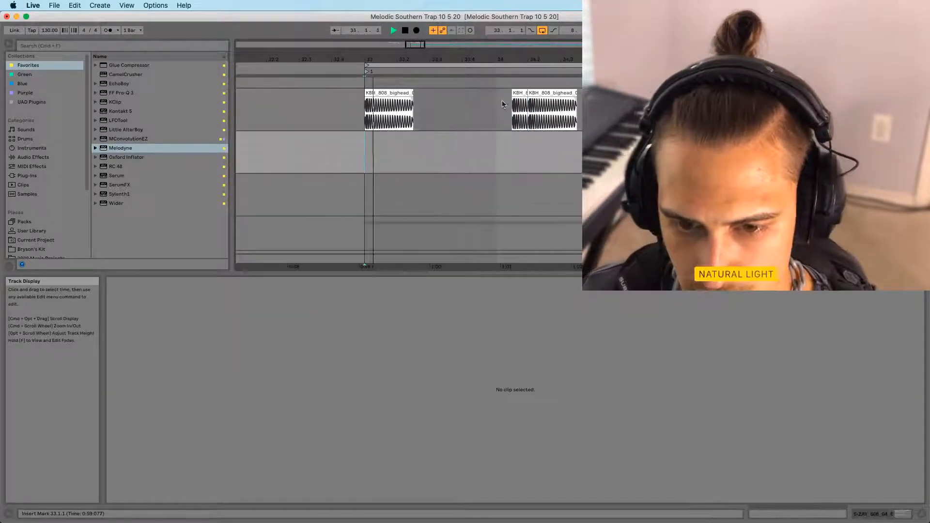
{"action": "left_click", "coordinate": [562, 97]}
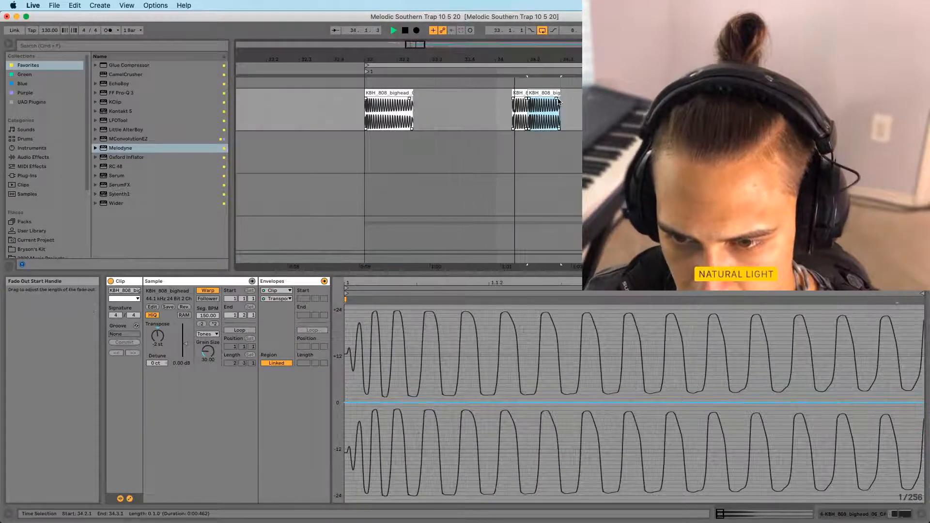
{"action": "left_click", "coordinate": [387, 93]}
{"action": "key", "text": "space"}
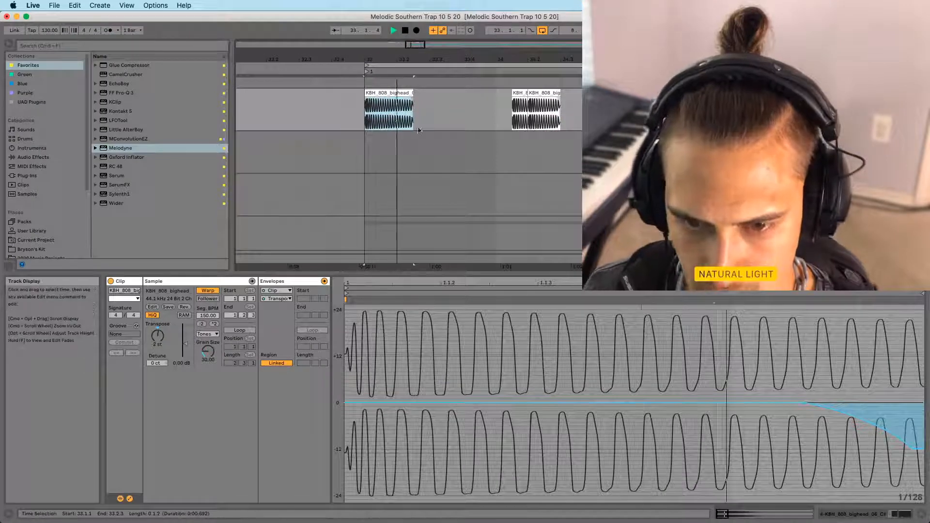
Play the KBH 808 hits from bar 33 and review them against the drum rack and remaining tracks
{"action": "left_click_drag", "start_coordinate": [402, 55], "coordinate": [401, 32]}
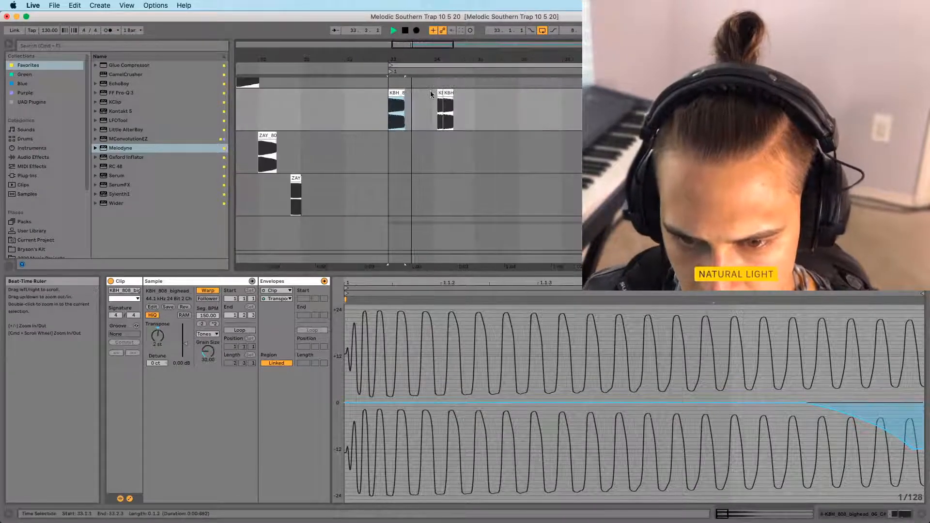
{"action": "scroll", "coordinate": [424, 125], "scroll_direction": "down", "scroll_amount": 2}
{"action": "scroll", "coordinate": [421, 140], "scroll_direction": "up", "scroll_amount": 5}
{"action": "scroll", "coordinate": [421, 145], "scroll_direction": "down", "scroll_amount": 6}
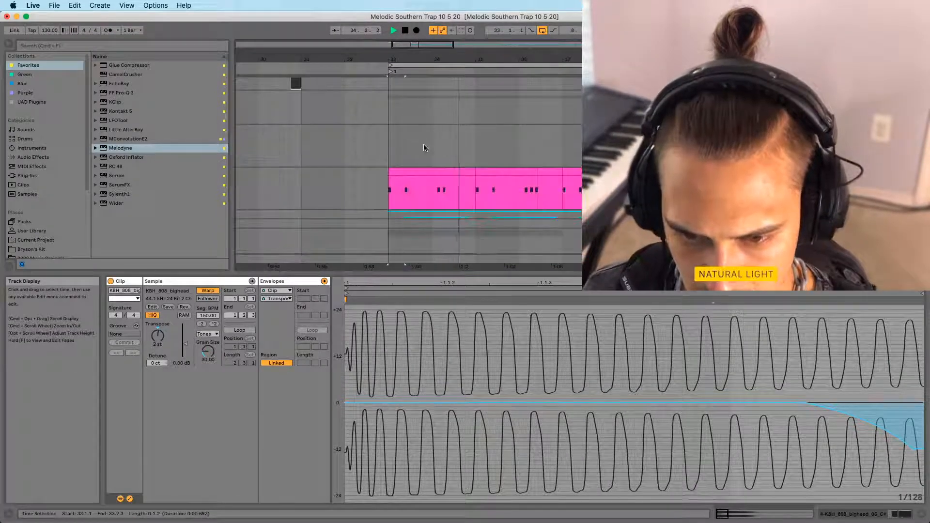
{"action": "scroll", "coordinate": [434, 170], "scroll_direction": "up", "scroll_amount": 3}
{"action": "key", "text": "space"}
{"action": "scroll", "coordinate": [438, 180], "scroll_direction": "down", "scroll_amount": 4}
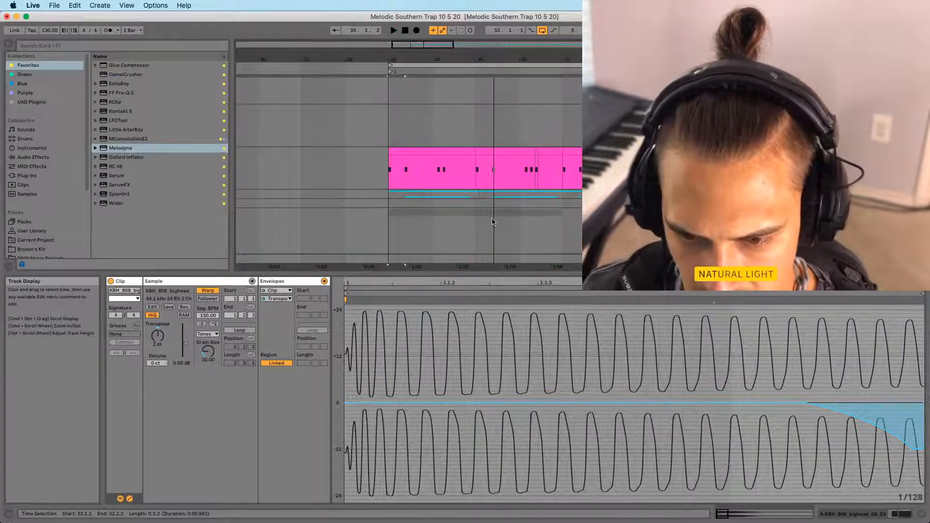
{"action": "scroll", "coordinate": [474, 177], "scroll_direction": "up", "scroll_amount": 10}
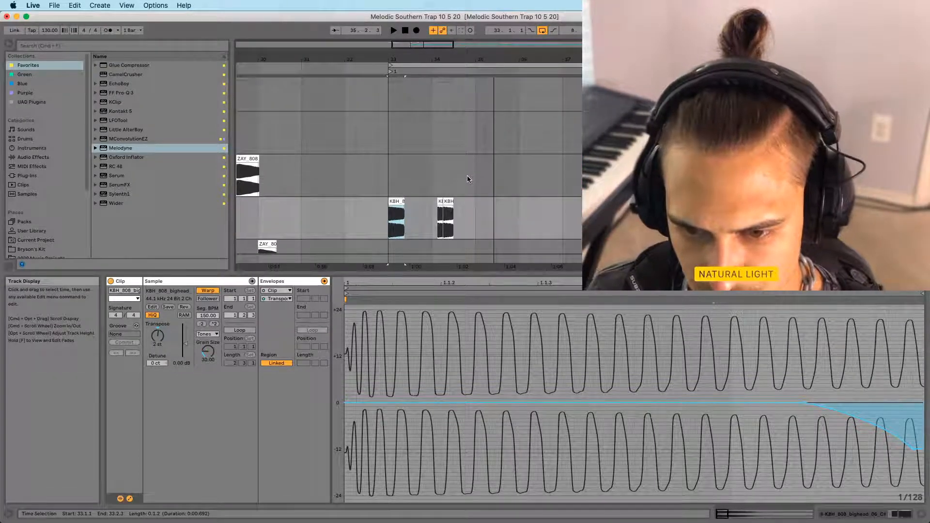
{"action": "scroll", "coordinate": [467, 177], "scroll_direction": "down", "scroll_amount": 5}
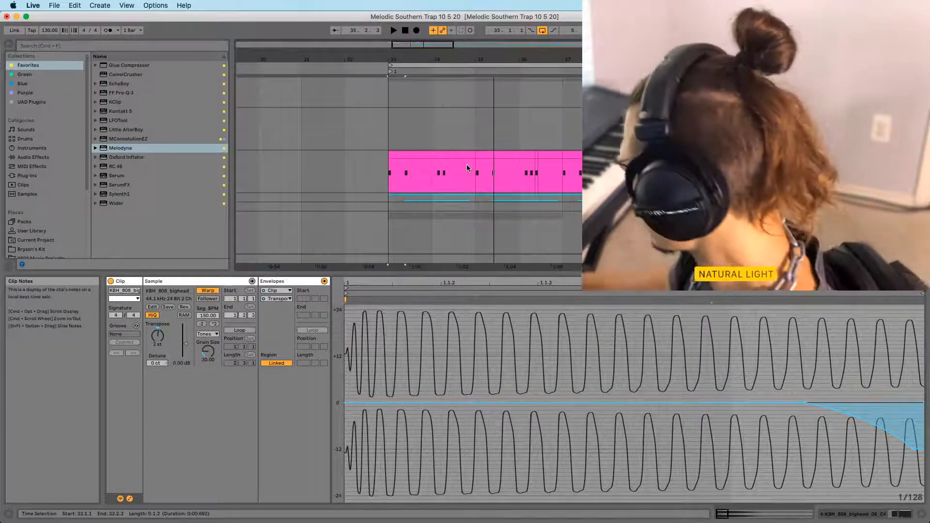
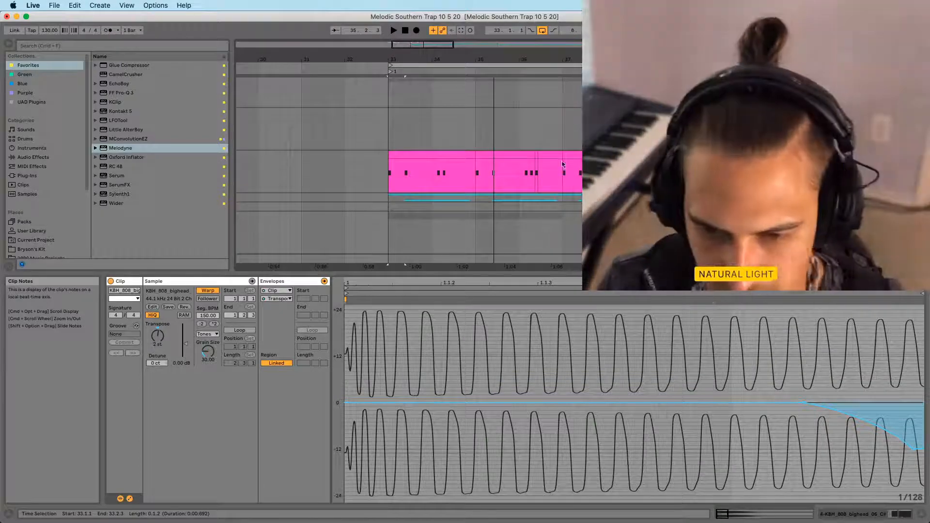
Copy the KBH 808 clip from bar 33 to 35.1.1, raise the copy's transposition and play the pattern from bar 33
{"action": "scroll", "coordinate": [441, 151], "scroll_direction": "up", "scroll_amount": 8}
{"action": "left_click", "coordinate": [448, 157]}
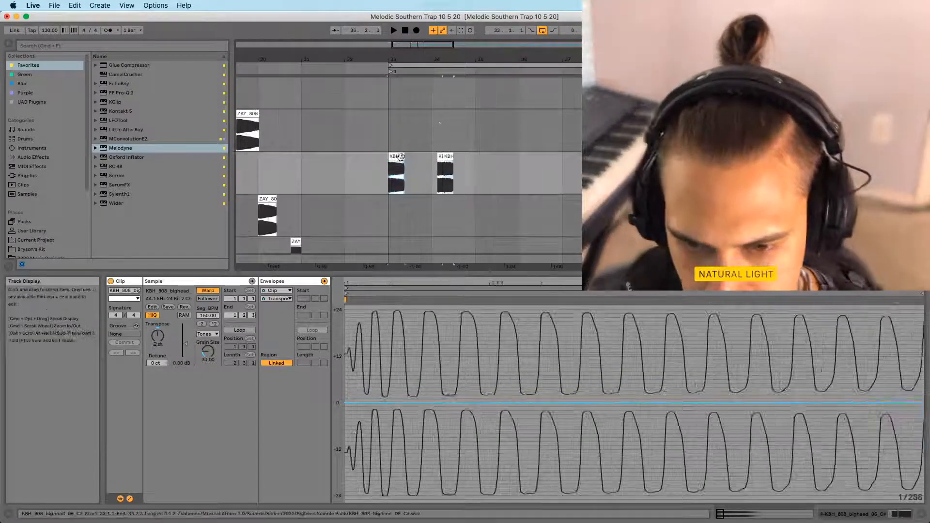
{"action": "left_click_drag", "start_coordinate": [403, 161], "coordinate": [485, 167]}
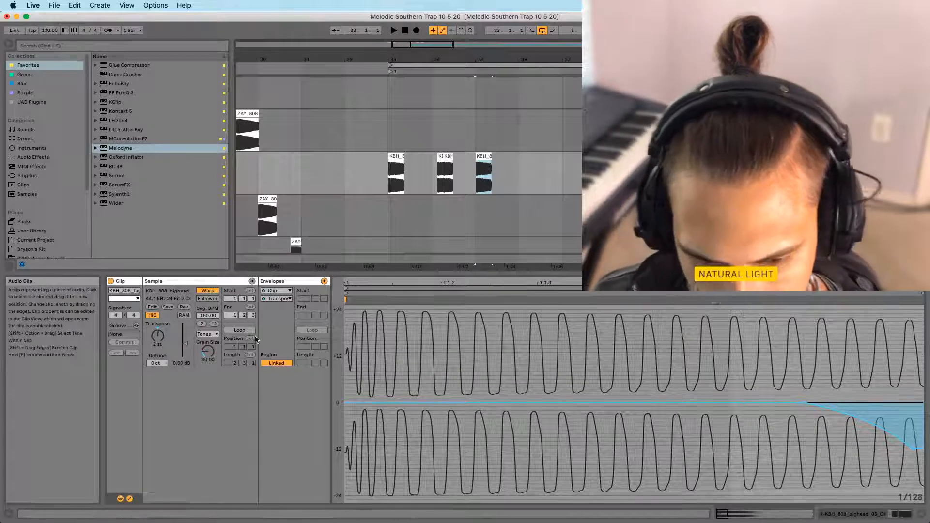
{"action": "left_click_drag", "start_coordinate": [157, 336], "coordinate": [157, 330]}
{"action": "key", "text": "space"}
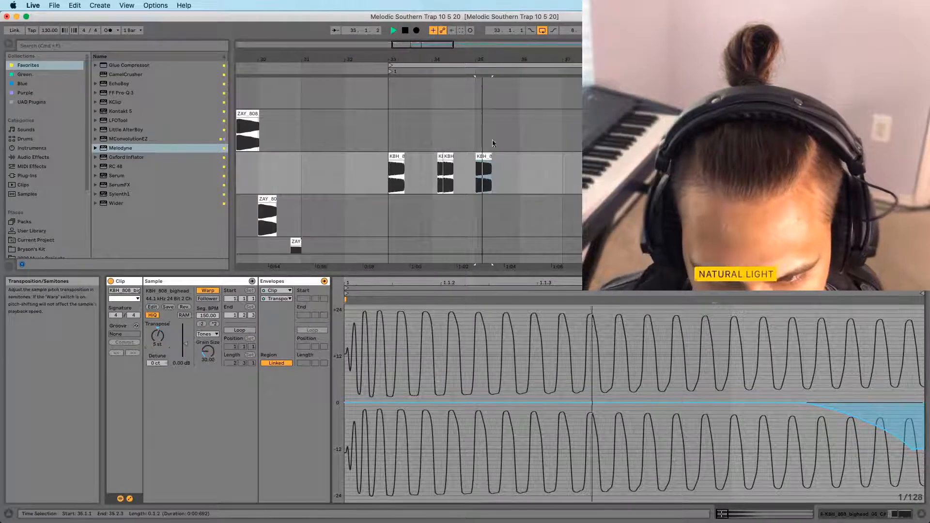
{"action": "left_click", "coordinate": [395, 156]}
{"action": "key", "text": "space"}
{"action": "key", "text": "space"}
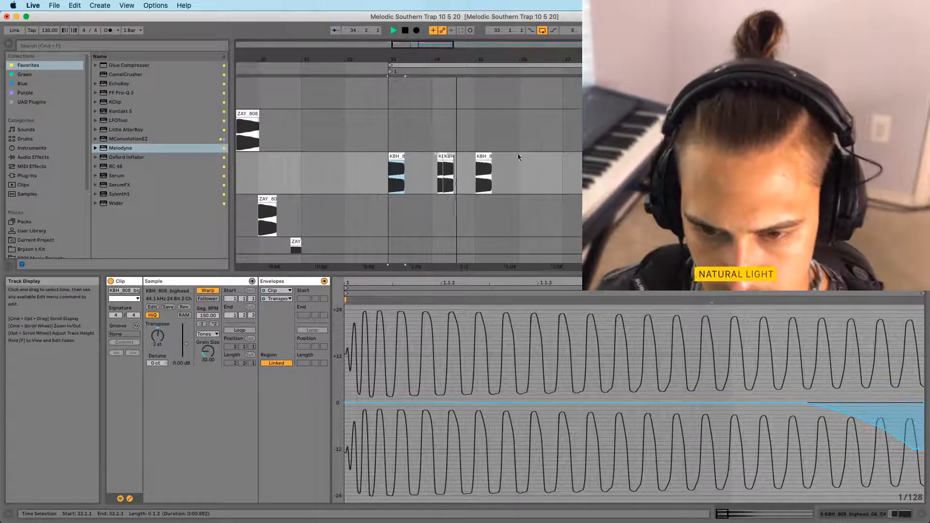
Copy the bar 35 KBH 808 clip so another hit starts at 35.4.3
{"action": "left_click", "coordinate": [487, 156]}
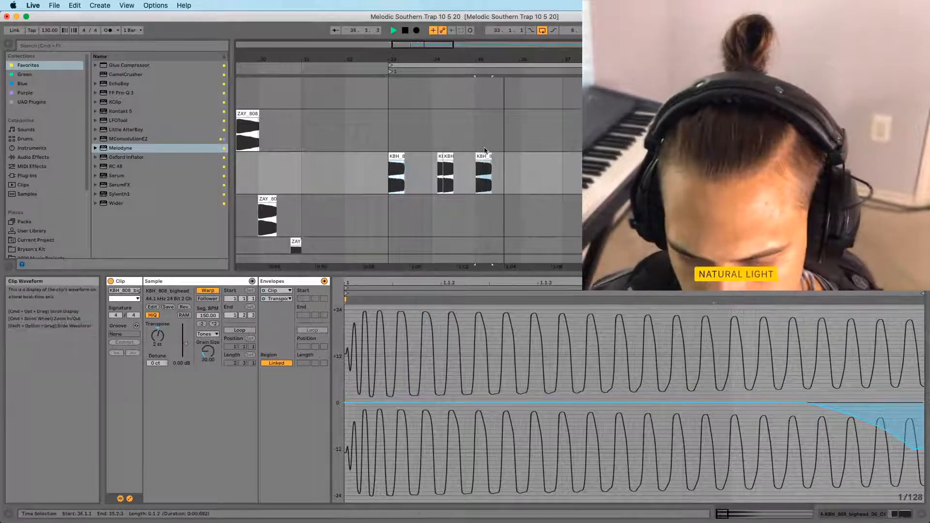
{"action": "left_click_drag", "start_coordinate": [492, 59], "coordinate": [491, 71]}
{"action": "key", "text": "super+d"}
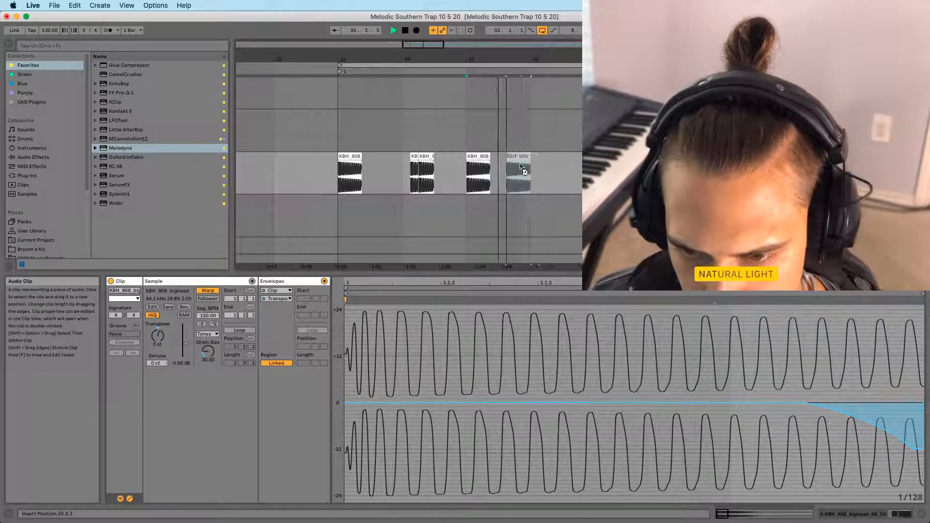
{"action": "left_click", "coordinate": [478, 155]}
Play the KBH 808 pattern from bar 33 and check the bar 35 hits against the drum clip
{"action": "scroll", "coordinate": [504, 160], "scroll_direction": "down", "scroll_amount": 5}
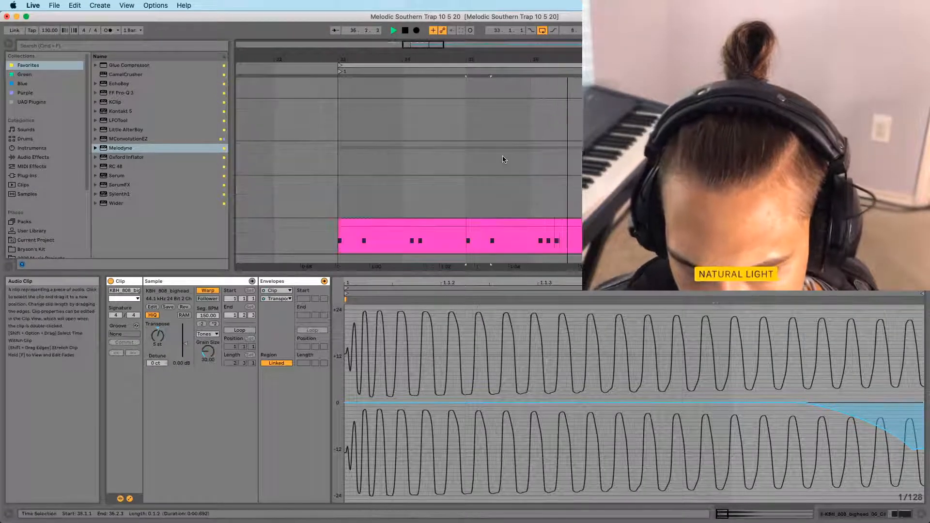
{"action": "scroll", "coordinate": [465, 166], "scroll_direction": "up", "scroll_amount": 4}
{"action": "left_click", "coordinate": [351, 178]}
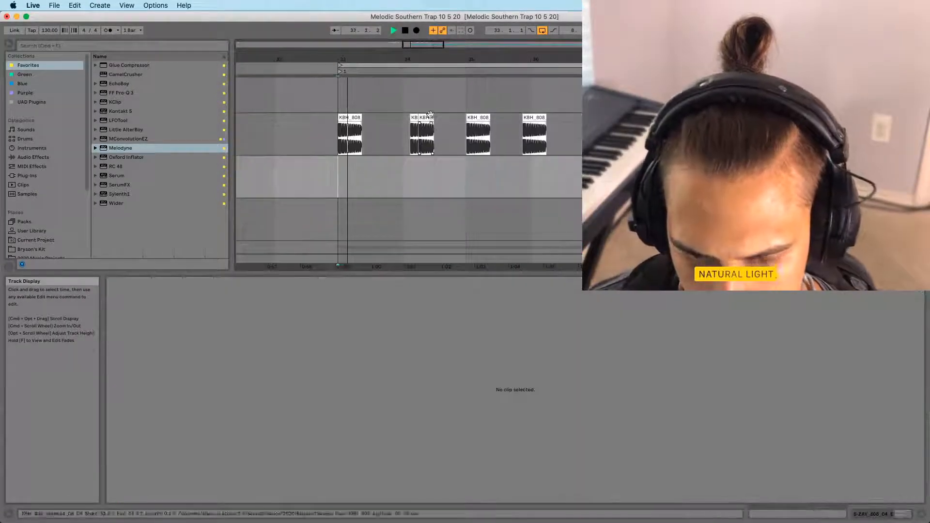
{"action": "left_click_drag", "start_coordinate": [388, 57], "coordinate": [389, 73]}
{"action": "left_click_drag", "start_coordinate": [507, 56], "coordinate": [465, 57]}
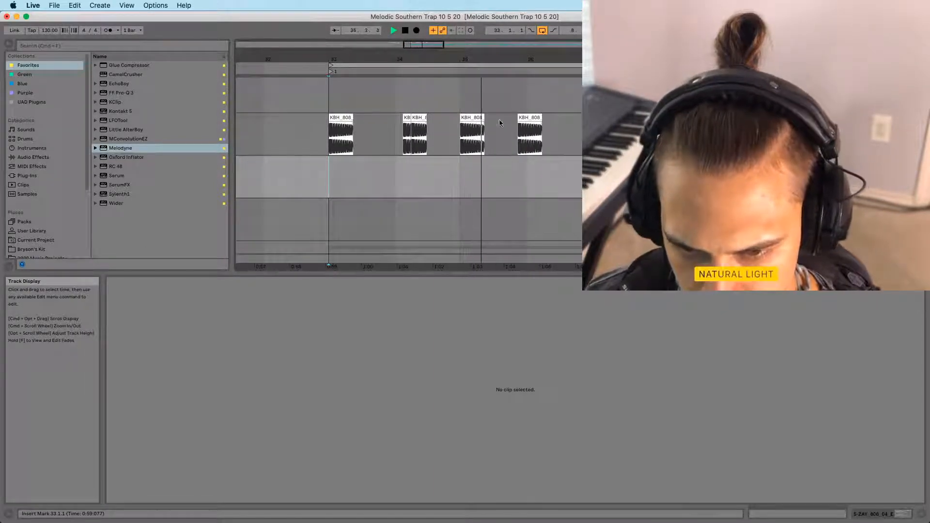
{"action": "left_click", "coordinate": [472, 118]}
{"action": "scroll", "coordinate": [504, 179], "scroll_direction": "up", "scroll_amount": 3}
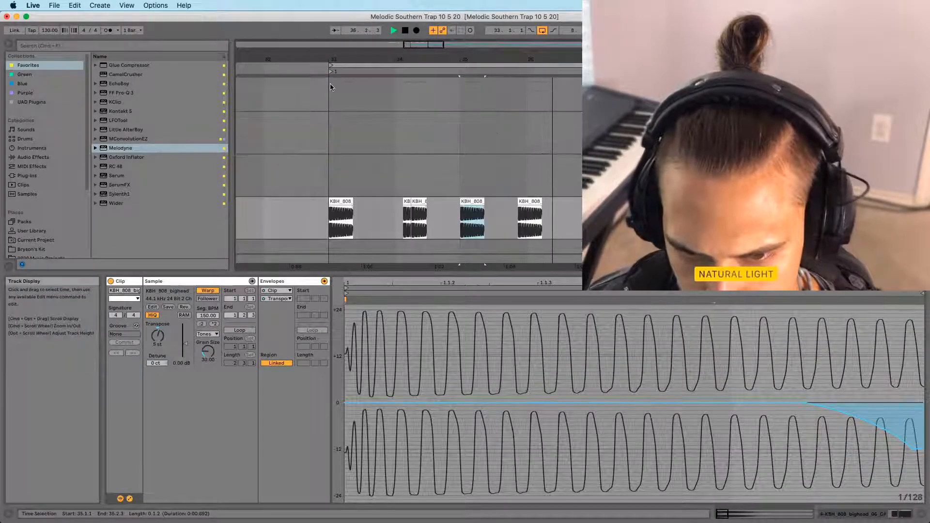
Audition the original KBH 808 clip at bar 29 and check its transposition
{"action": "left_click_drag", "start_coordinate": [349, 59], "coordinate": [418, 44]}
{"action": "left_click", "coordinate": [308, 210]}
{"action": "key", "text": "space"}
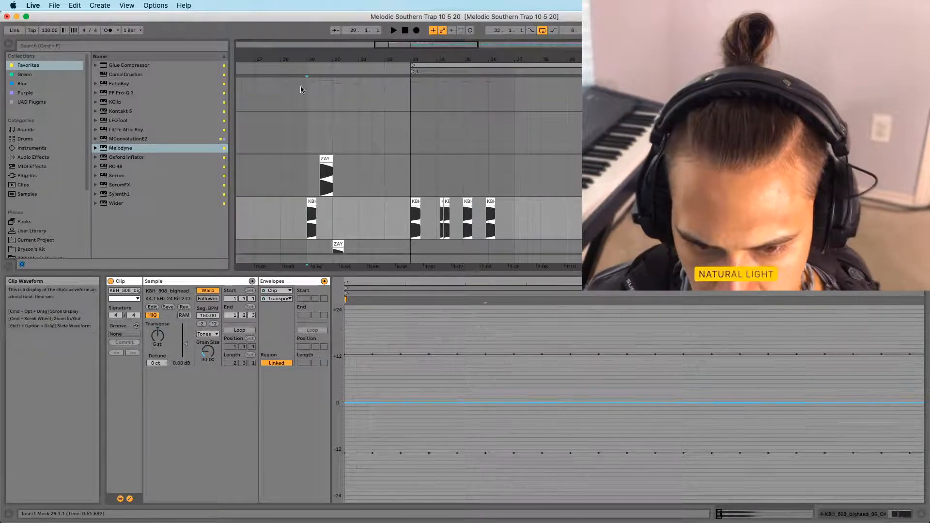
{"action": "left_click_drag", "start_coordinate": [305, 59], "coordinate": [296, 121]}
{"action": "scroll", "coordinate": [338, 179], "scroll_direction": "down", "scroll_amount": 3}
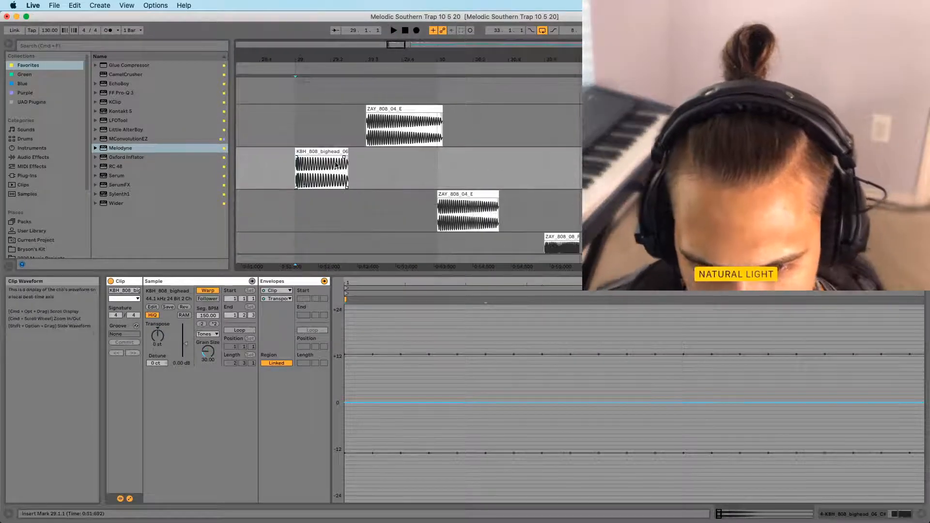
{"action": "scroll", "coordinate": [287, 187], "scroll_direction": "up", "scroll_amount": 2}
{"action": "left_click", "coordinate": [287, 187]}
{"action": "left_click", "coordinate": [301, 173]}
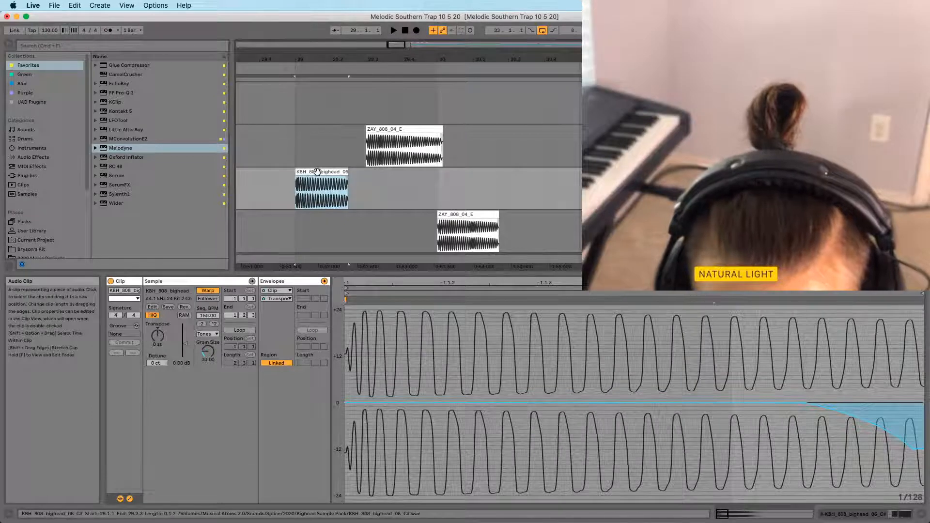
{"action": "scroll", "coordinate": [318, 173], "scroll_direction": "down", "scroll_amount": 2}
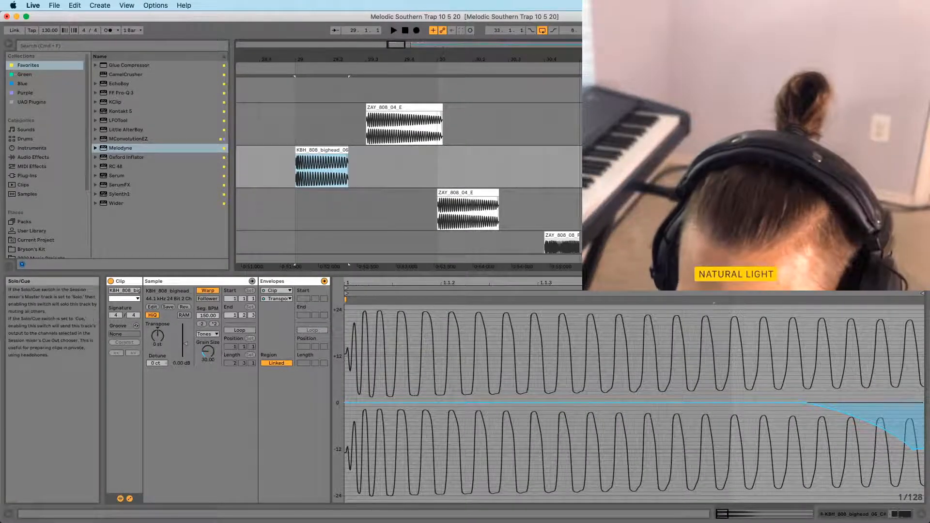
{"action": "key", "text": "space"}
{"action": "mouse_move", "coordinate": [310, 60]}
{"action": "left_mouse_down"}
{"action": "mouse_move", "coordinate": [310, 82]}
{"action": "mouse_move", "coordinate": [311, 51]}
{"action": "left_mouse_up"}
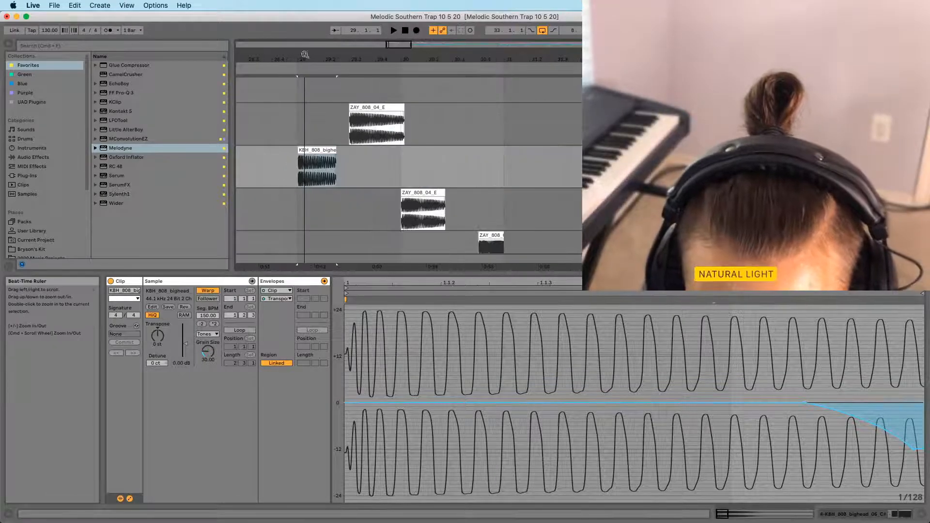
Compare the ZAY_808_04_E clips at 29.3.1 and bar 30 with the KBH 808 by auditioning them
{"action": "left_click", "coordinate": [373, 109]}
{"action": "left_click", "coordinate": [386, 126]}
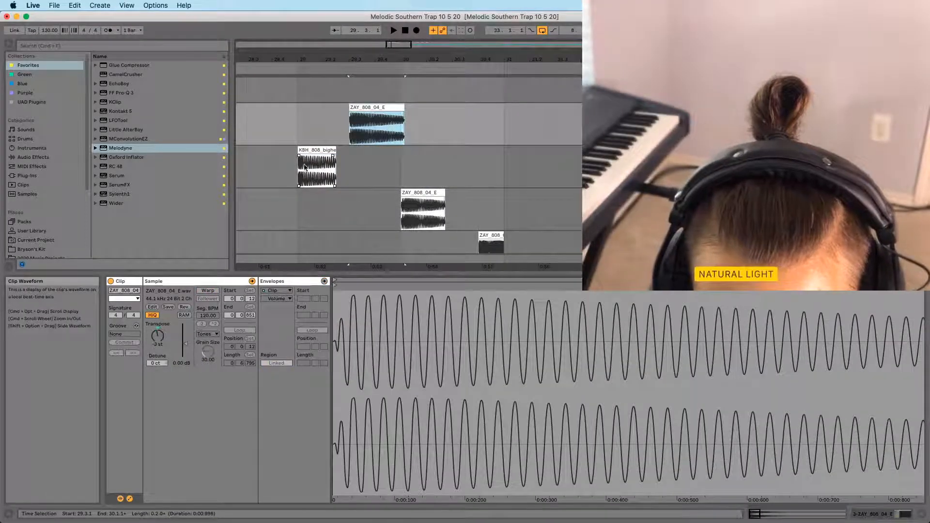
{"action": "left_click", "coordinate": [301, 174]}
{"action": "left_click", "coordinate": [365, 108]}
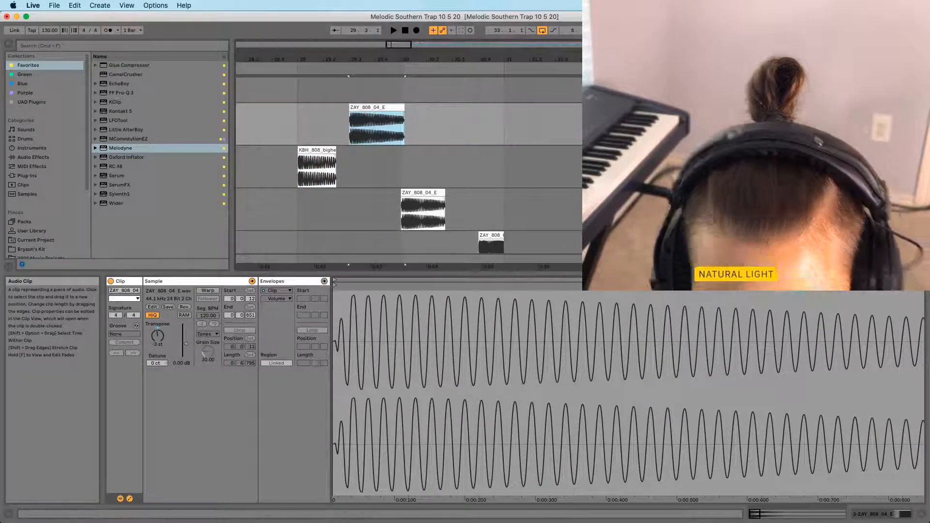
{"action": "key", "text": "space"}
{"action": "key", "text": "space"}
{"action": "key", "text": "space"}
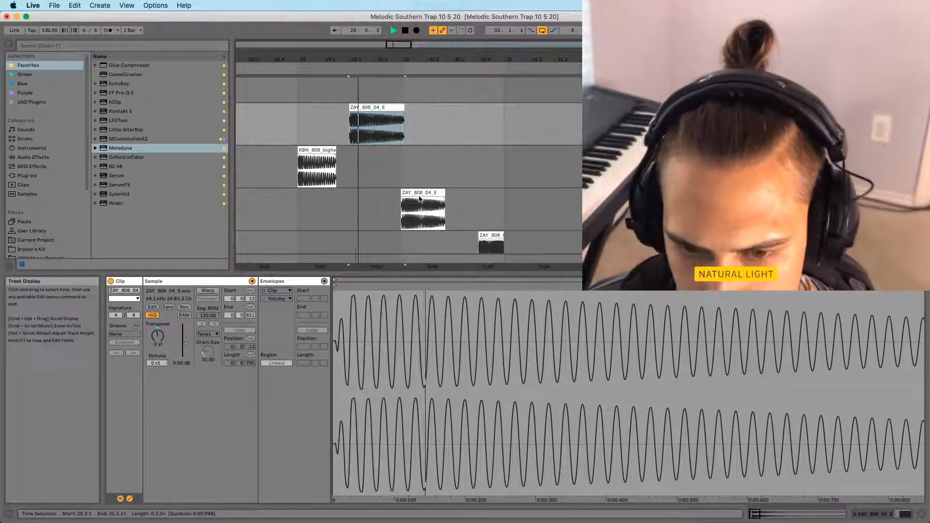
{"action": "key", "text": "space"}
{"action": "left_click", "coordinate": [419, 193]}
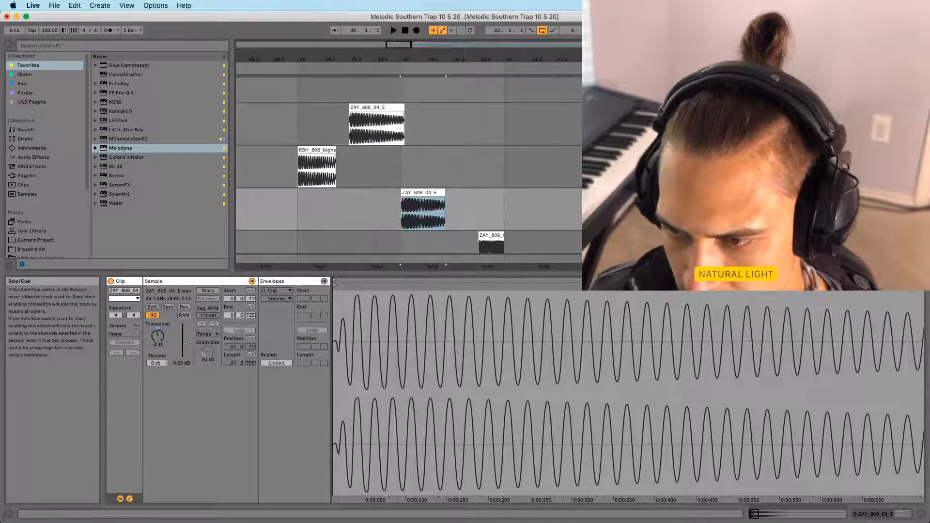
{"action": "key", "text": "space"}
Copy the ZAY_808_04_E clip at 29.3.1 and paste it on its own track at 34.1.3
{"action": "left_click", "coordinate": [376, 108]}
{"action": "scroll", "coordinate": [357, 149], "scroll_direction": "down", "scroll_amount": 3}
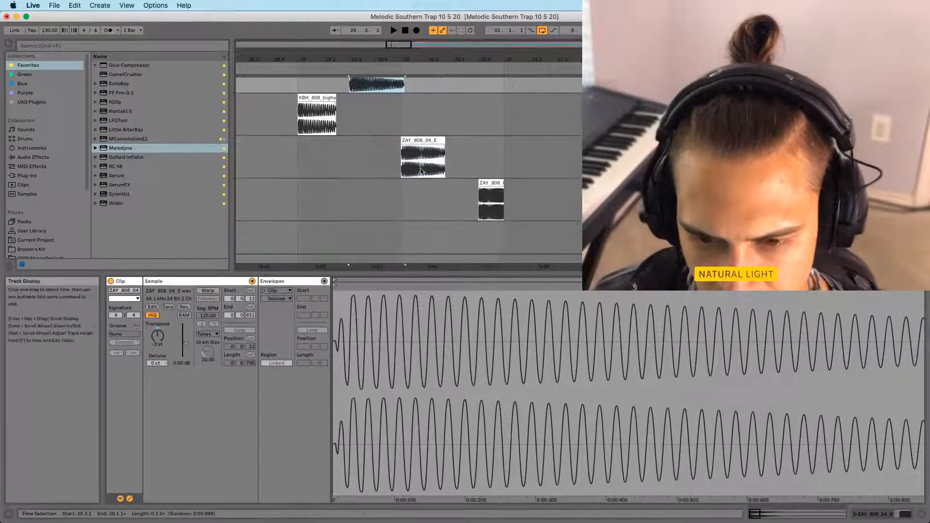
{"action": "scroll", "coordinate": [357, 152], "scroll_direction": "up", "scroll_amount": 4}
{"action": "key", "text": "super+c"}
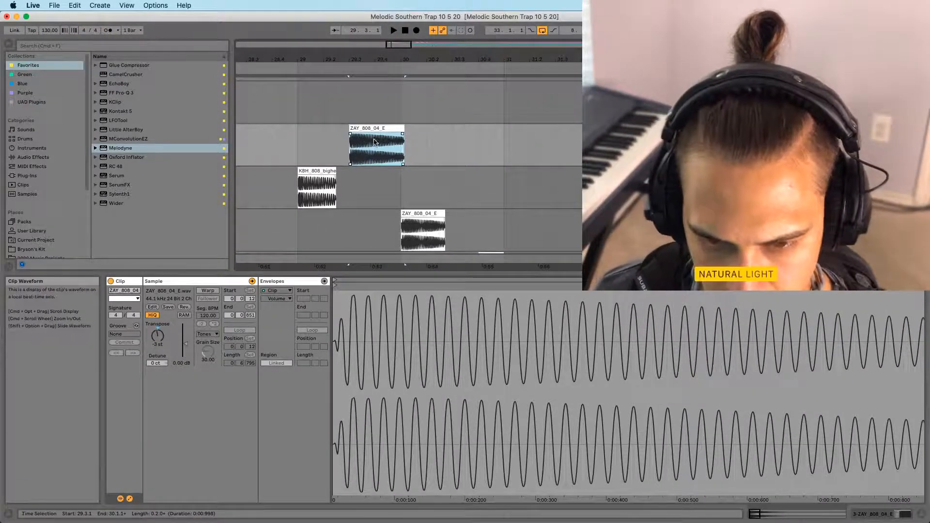
{"action": "left_click_drag", "start_coordinate": [373, 59], "coordinate": [320, 47]}
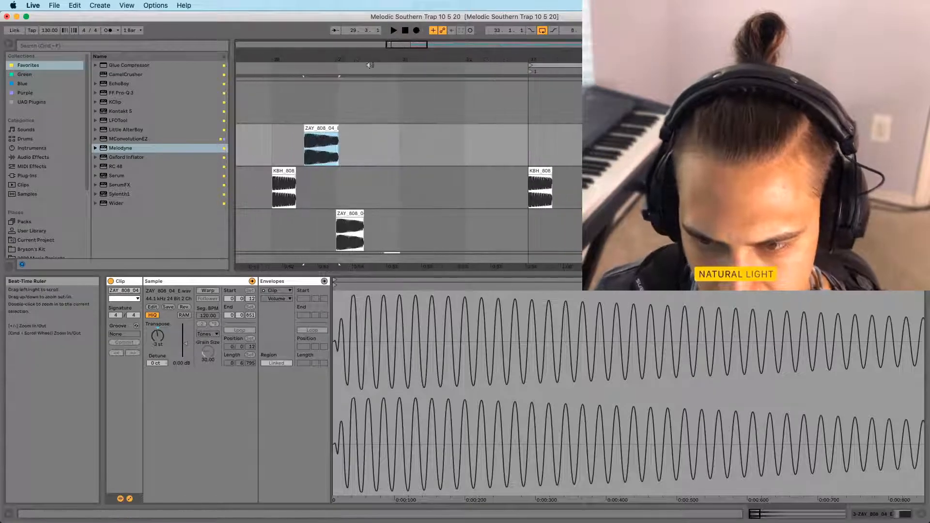
{"action": "left_click", "coordinate": [541, 171]}
{"action": "key", "text": "space"}
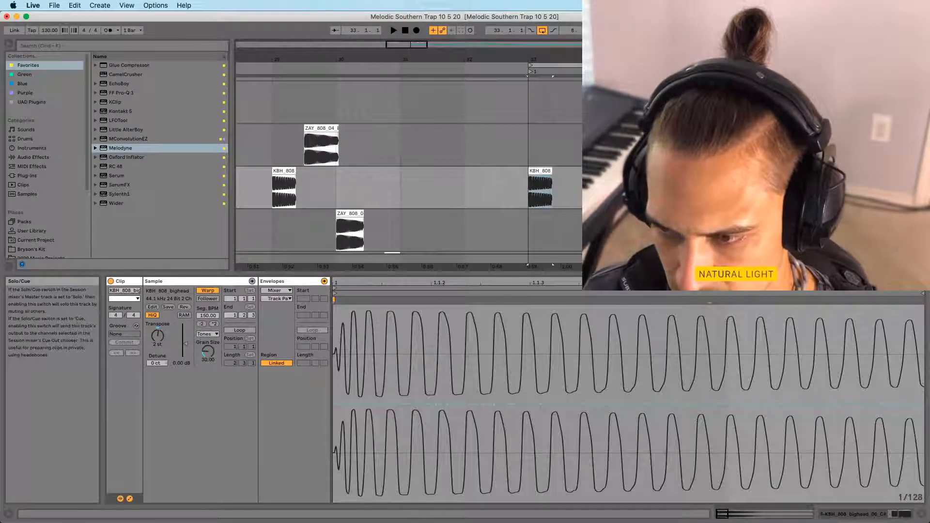
{"action": "left_click", "coordinate": [571, 141]}
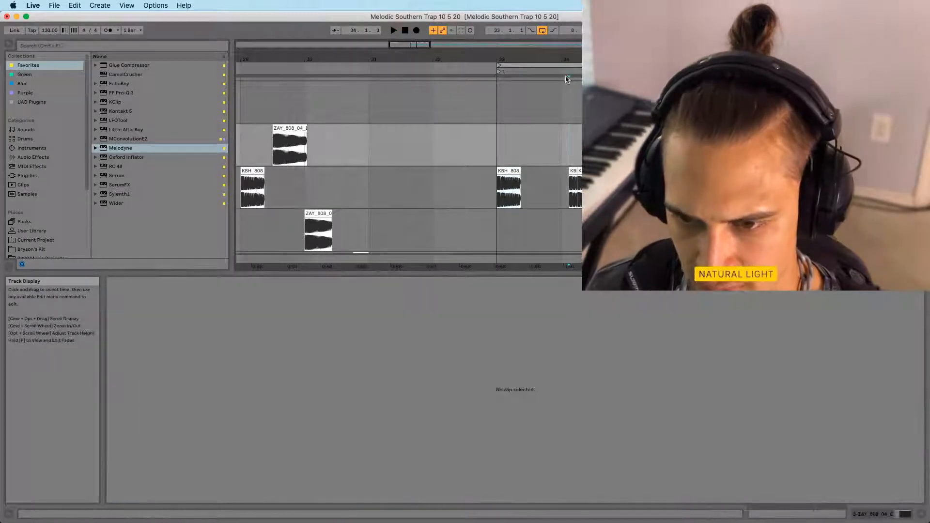
{"action": "left_click_drag", "start_coordinate": [570, 61], "coordinate": [569, 138]}
{"action": "key", "text": "super+v"}
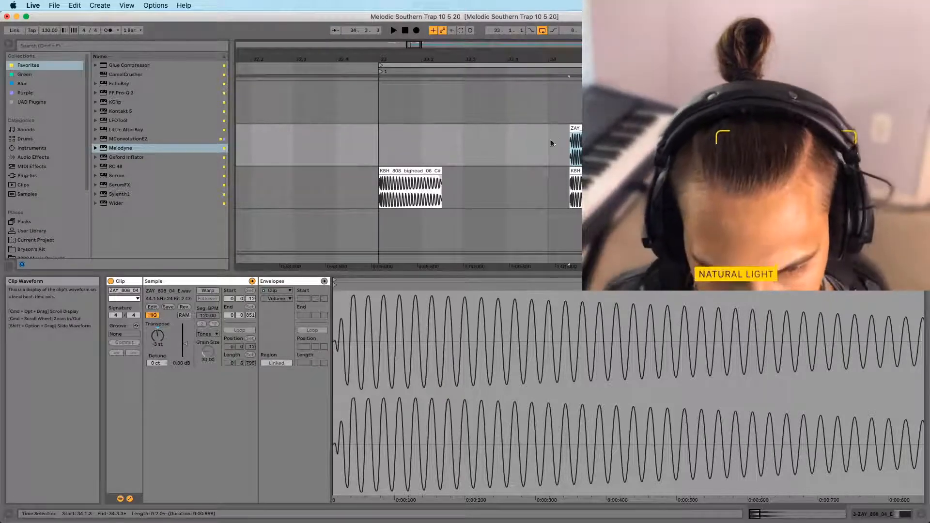
Transpose the pasted ZAY 808 clip to -4 st and deactivate the two KBH 808 hits beneath it in bar 34
{"action": "left_click", "coordinate": [158, 336]}
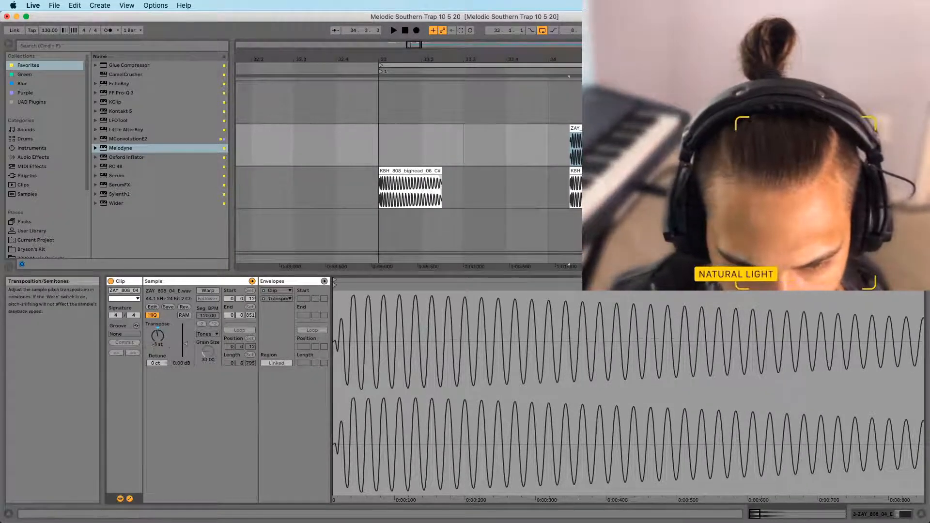
{"action": "left_click", "coordinate": [577, 181], "text": "shift"}
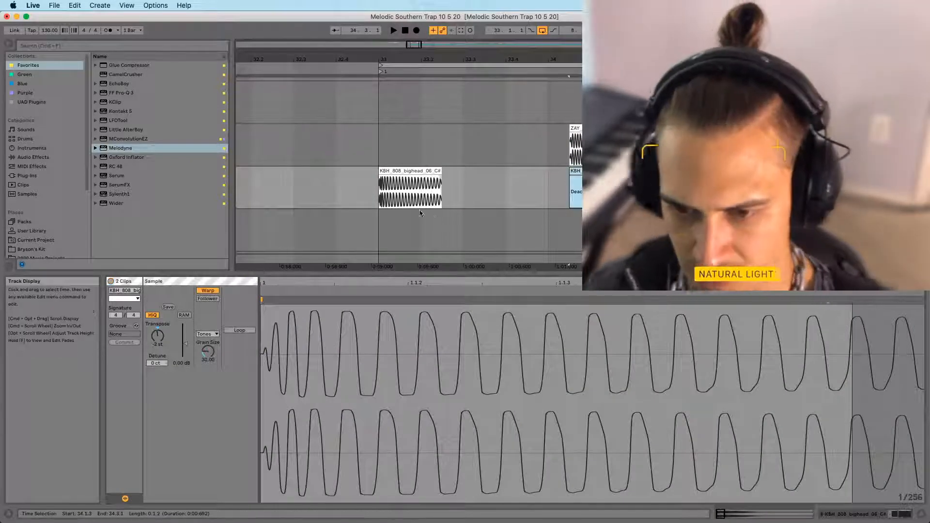
{"action": "left_click", "coordinate": [434, 220]}
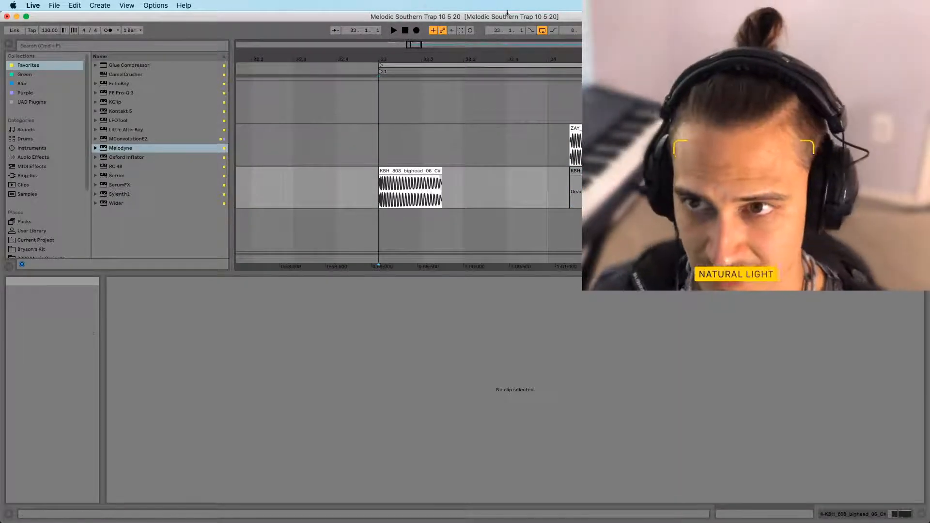
Play the 808 pattern from bar 33 to hear the ZAY 808 in place of the muted KBH hits
{"action": "left_click_drag", "start_coordinate": [432, 59], "coordinate": [384, 32]}
{"action": "left_click", "coordinate": [370, 154]}
{"action": "key", "text": "space"}
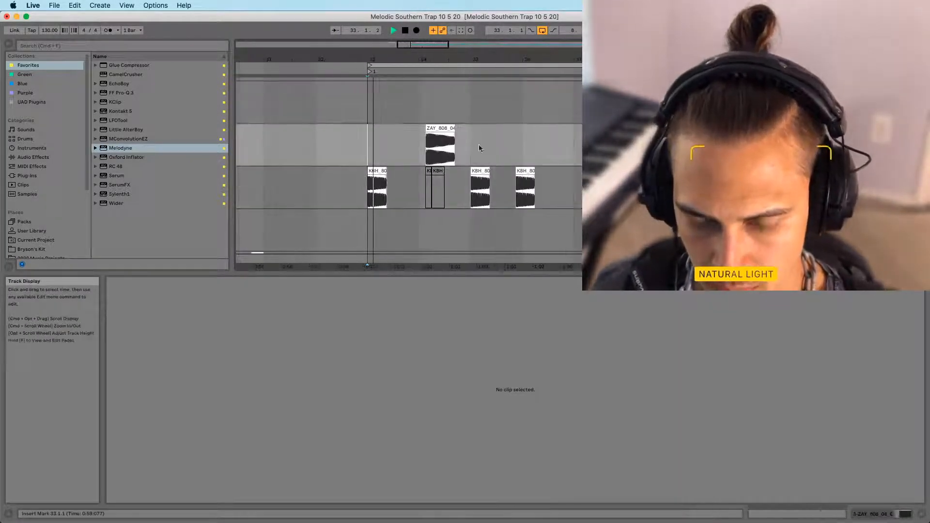
{"action": "key", "text": "space"}
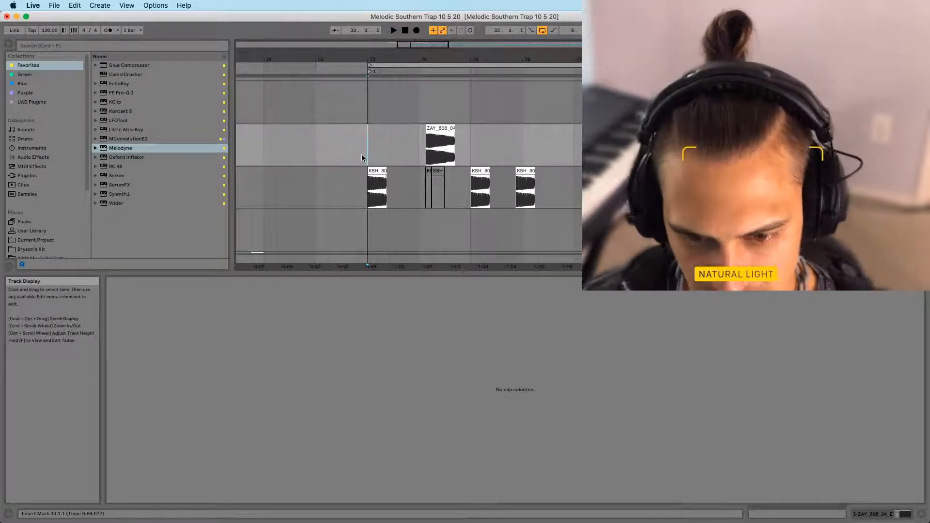
{"action": "left_click", "coordinate": [367, 141]}
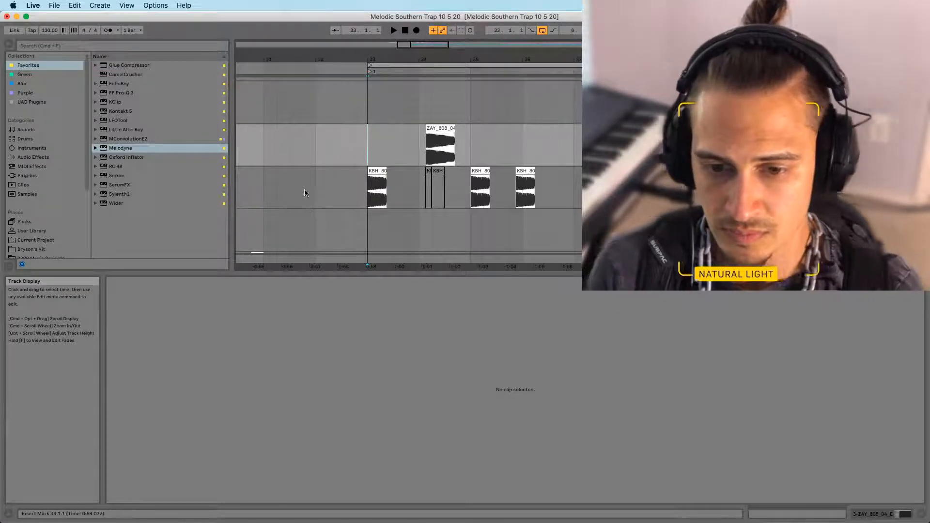
{"action": "key", "text": "space"}
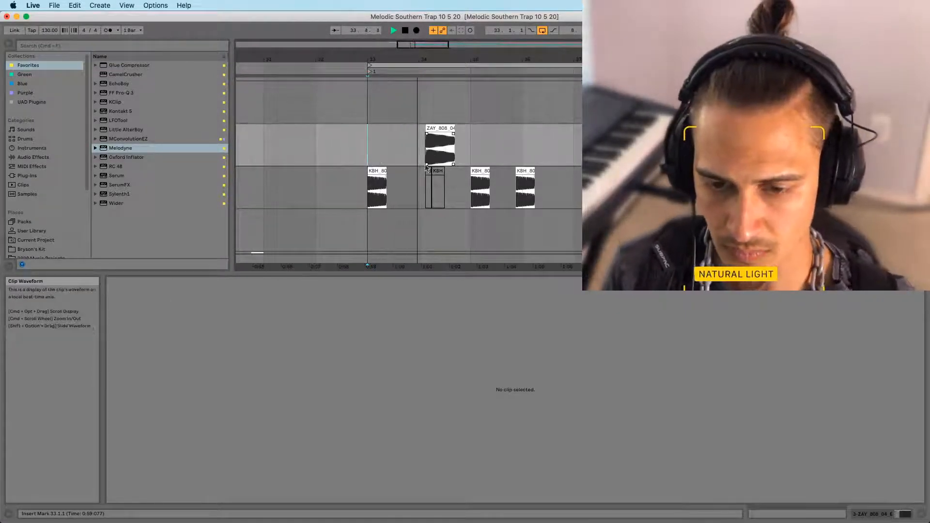
Set the transposition of the KBH 808 clip at bar 35 to 5 st and play the pattern from bar 33
{"action": "left_click", "coordinate": [480, 171]}
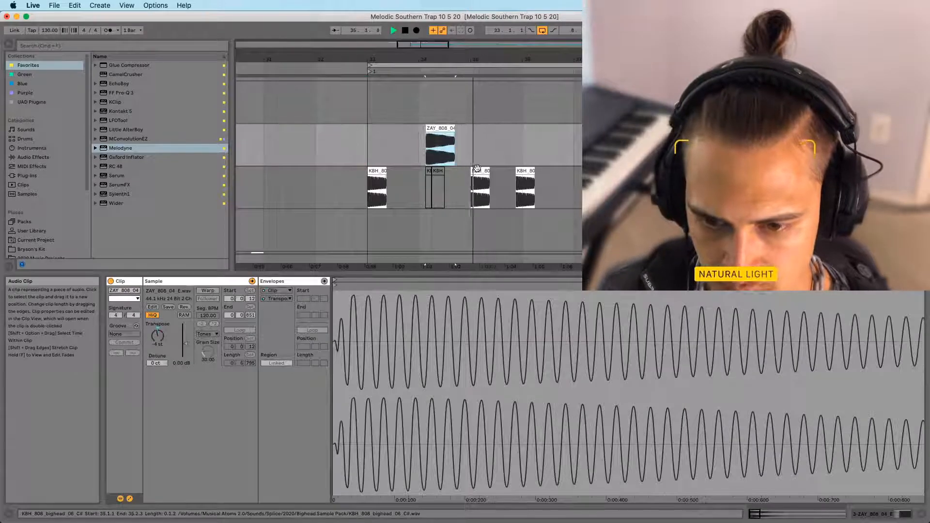
{"action": "key", "text": "space"}
{"action": "left_click", "coordinate": [156, 338]}
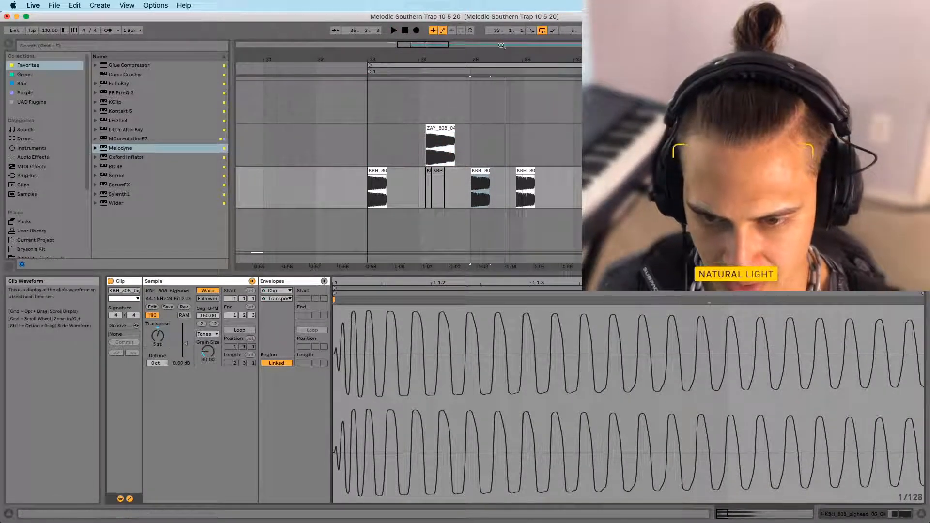
{"action": "left_click", "coordinate": [489, 65]}
{"action": "key", "text": "space"}
{"action": "left_click_drag", "start_coordinate": [469, 59], "coordinate": [459, 138]}
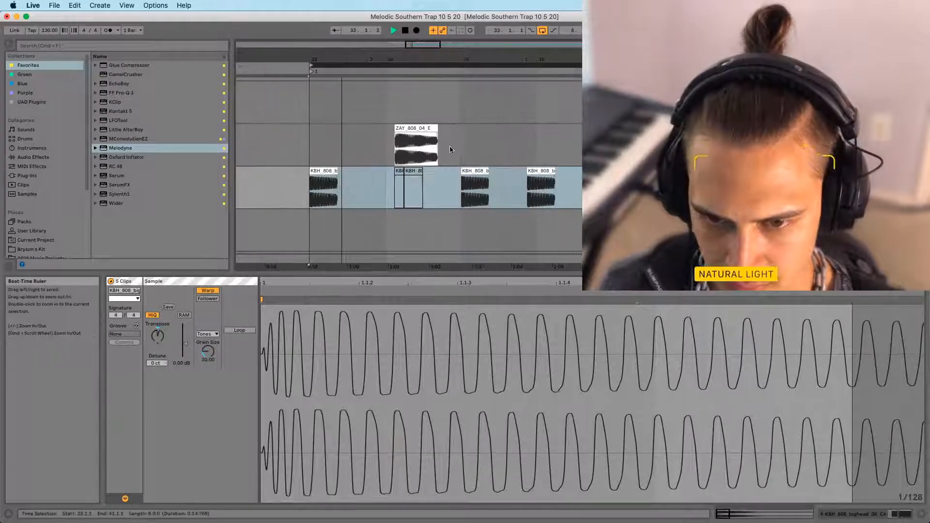
Try trimming the KBH 808 clip at bar 35 to end at 35.2.1, and restore its end to 35.2.3
{"action": "left_click", "coordinate": [470, 171]}
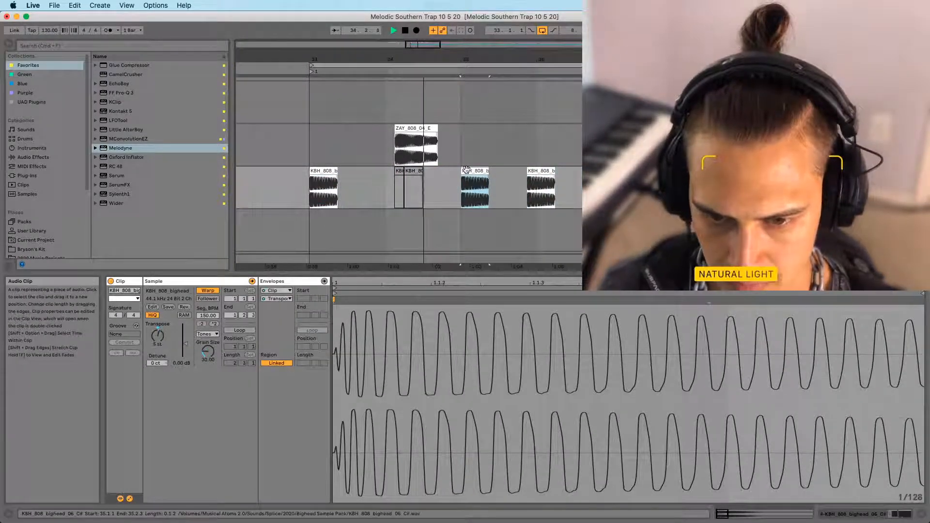
{"action": "left_click_drag", "start_coordinate": [486, 170], "coordinate": [480, 171]}
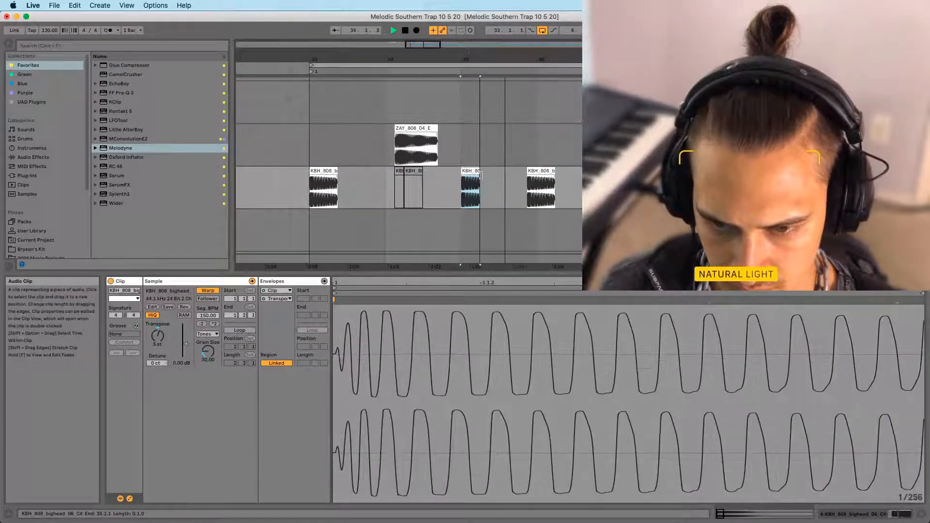
{"action": "key", "text": "space"}
{"action": "left_click_drag", "start_coordinate": [480, 171], "coordinate": [488, 171]}
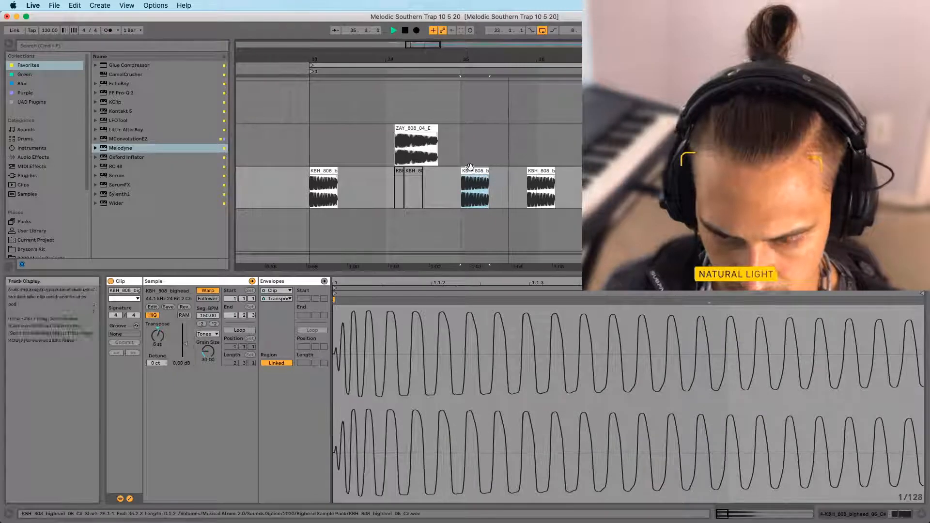
{"action": "key", "text": "space"}
Try adding a shortened copy of the bar 35 KBH 808 clip at 35.2.3, and audition both hits
{"action": "left_click_drag", "start_coordinate": [478, 171], "coordinate": [508, 170]}
{"action": "left_click", "coordinate": [471, 171]}
{"action": "key", "text": "space"}
{"action": "key", "text": "space"}
{"action": "key", "text": "space"}
{"action": "left_click", "coordinate": [473, 171]}
{"action": "key", "text": "space"}
{"action": "left_click", "coordinate": [466, 170]}
{"action": "key", "text": "space"}
{"action": "key", "text": "space"}
{"action": "key", "text": "space"}
{"action": "left_click", "coordinate": [473, 171]}
{"action": "key", "text": "space"}
{"action": "key", "text": "f"}
{"action": "left_click", "coordinate": [506, 177]}
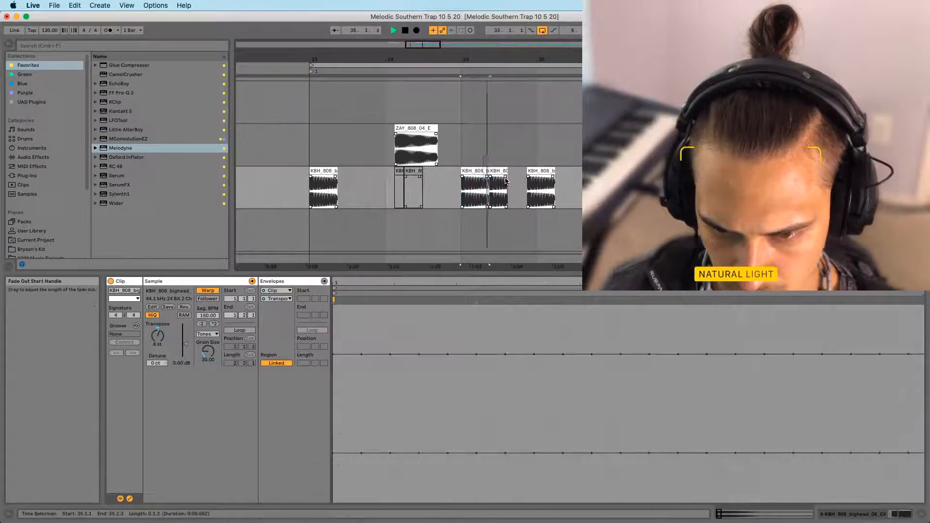
Play the doubled KBH 808 hits from bar 35 and delete the extra clip at 35.2.3
{"action": "left_click", "coordinate": [473, 170]}
{"action": "key", "text": "space"}
{"action": "key", "text": "space"}
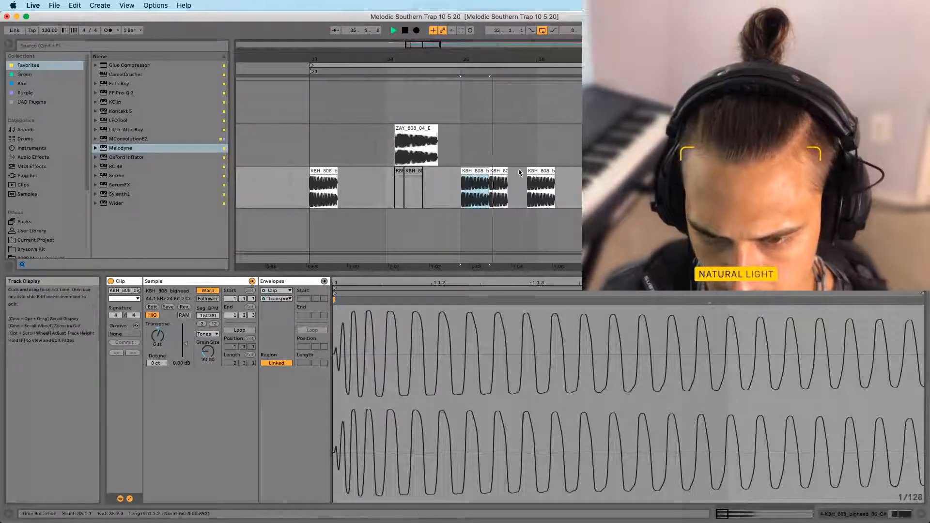
{"action": "left_click", "coordinate": [500, 172]}
{"action": "key", "text": "space"}
{"action": "key", "text": "Delete"}
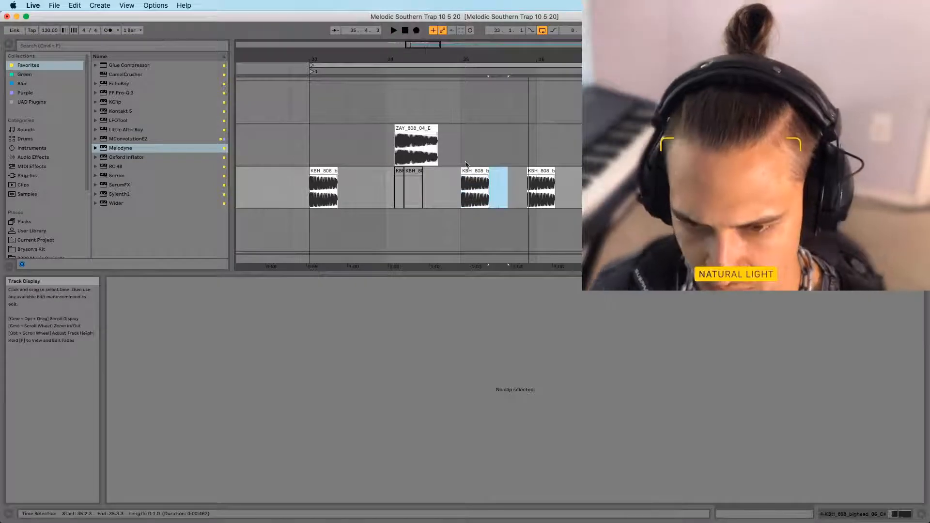
Play the 808 pattern from bars 33 and 35 to compare the KBH hits with the ZAY 808
{"action": "left_click", "coordinate": [474, 189]}
{"action": "key", "text": "space"}
{"action": "left_click", "coordinate": [542, 171]}
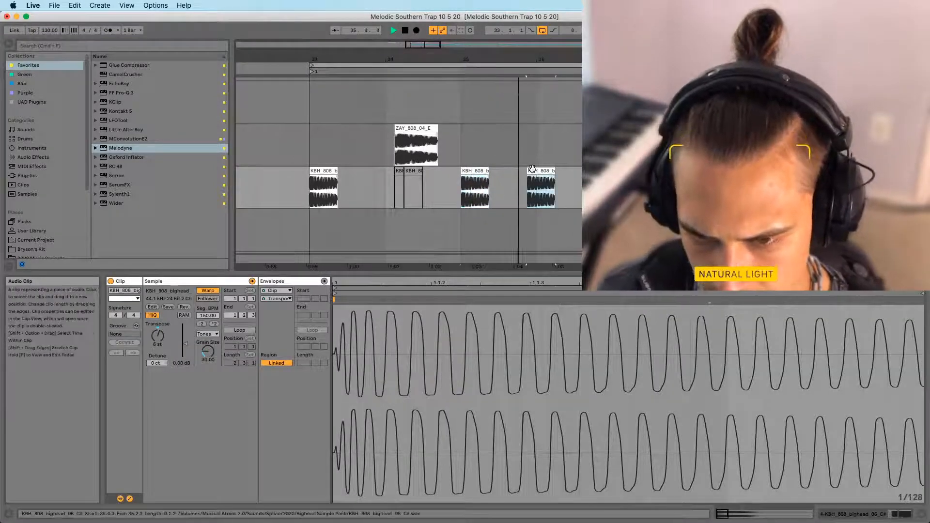
{"action": "left_click_drag", "start_coordinate": [524, 59], "coordinate": [508, 108]}
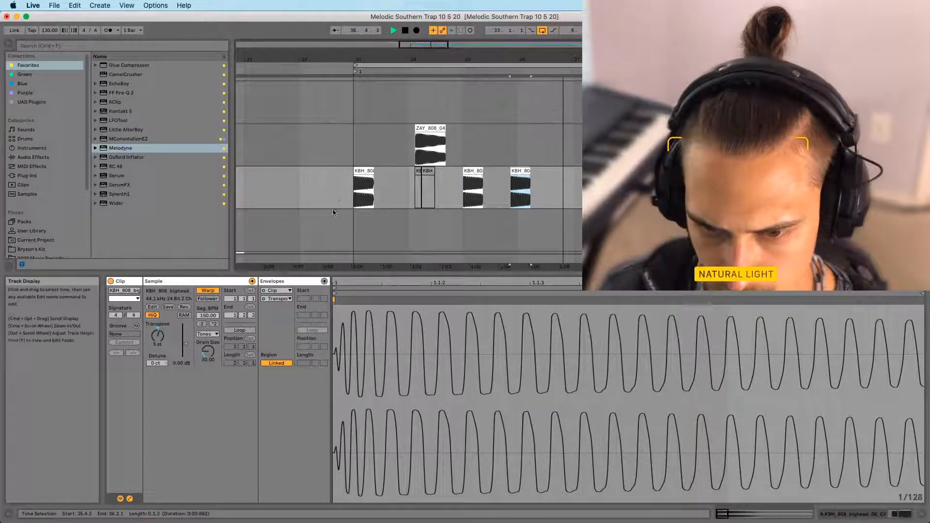
{"action": "left_click", "coordinate": [348, 217]}
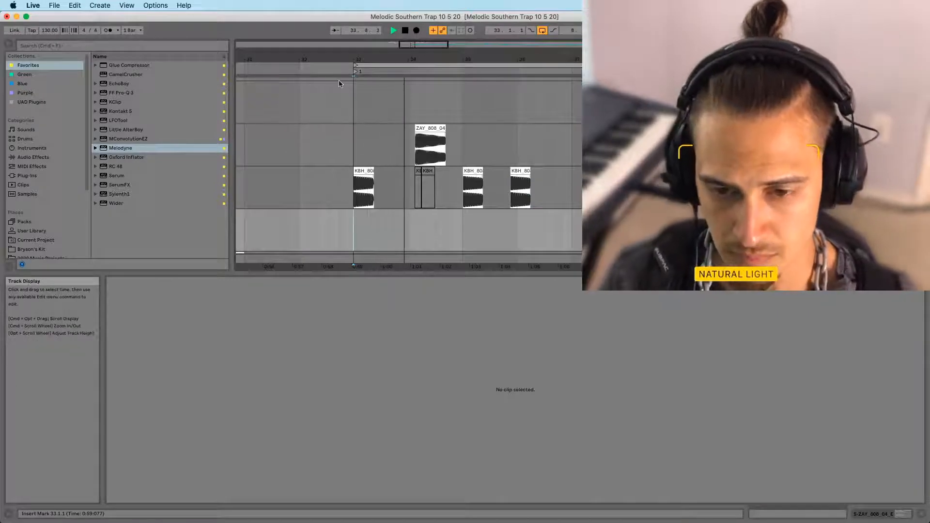
{"action": "left_click", "coordinate": [431, 145]}
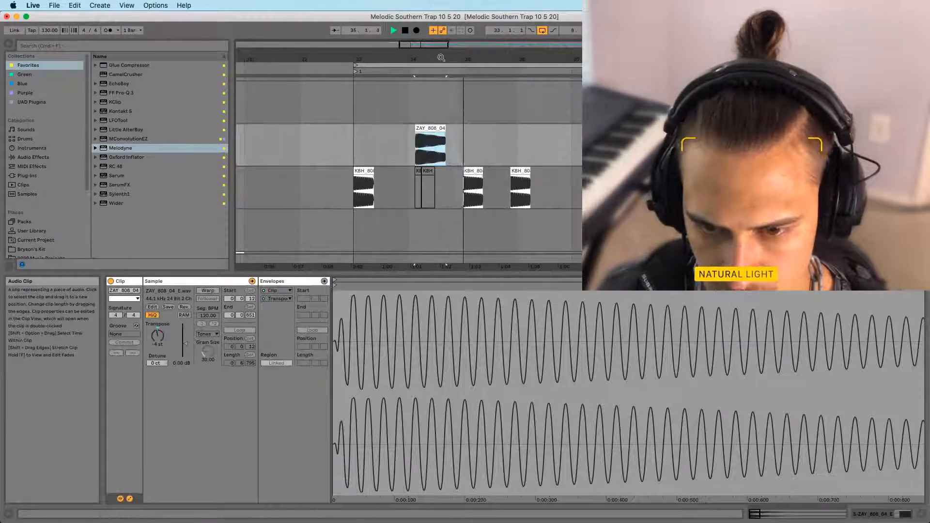
{"action": "left_click_drag", "start_coordinate": [440, 59], "coordinate": [441, 39]}
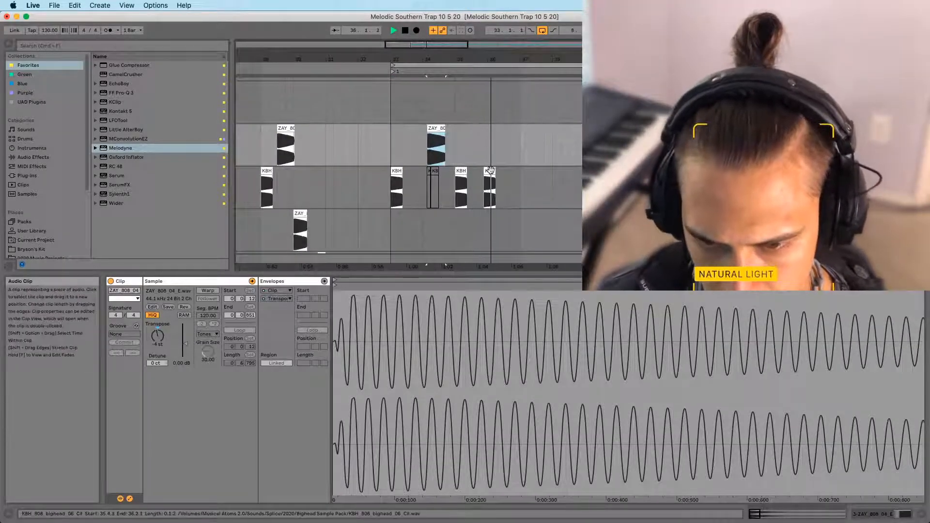
{"action": "left_click", "coordinate": [491, 171]}
{"action": "left_click", "coordinate": [461, 171]}
{"action": "key", "text": "space"}
{"action": "key", "text": "space"}
Move the last KBH 808 clip earlier to 35.3.1 and play its new timing from bar 35
{"action": "left_click_drag", "start_coordinate": [475, 54], "coordinate": [463, 108]}
{"action": "left_click", "coordinate": [473, 89]}
{"action": "left_click_drag", "start_coordinate": [383, 99], "coordinate": [555, 55]}
{"action": "left_click_drag", "start_coordinate": [498, 101], "coordinate": [506, 184]}
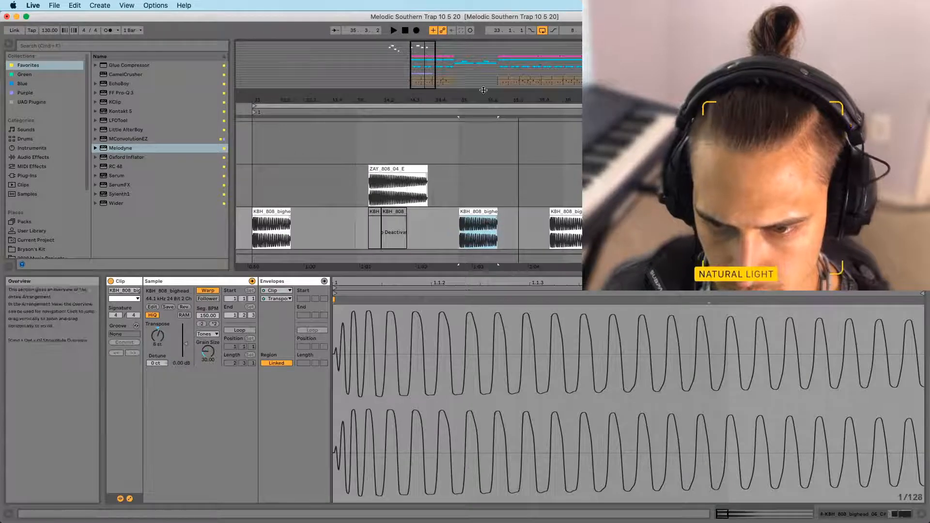
{"action": "left_click_drag", "start_coordinate": [483, 90], "coordinate": [437, 99]}
{"action": "left_click", "coordinate": [415, 188]}
{"action": "key", "text": "space"}
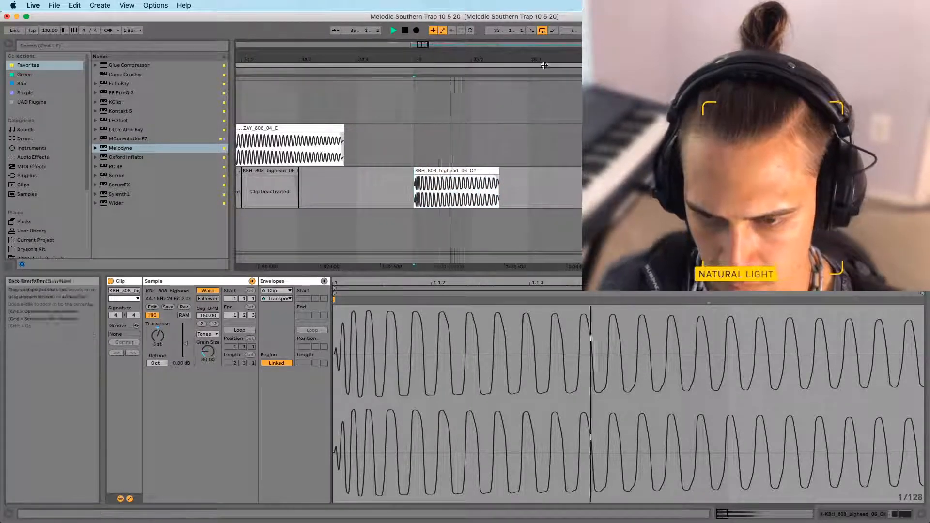
{"action": "left_click_drag", "start_coordinate": [541, 59], "coordinate": [488, 65]}
{"action": "key", "text": "space"}
{"action": "key", "text": "space"}
{"action": "left_click_drag", "start_coordinate": [606, 171], "coordinate": [493, 171]}
{"action": "key", "text": "space"}
{"action": "left_click", "coordinate": [388, 171]}
{"action": "key", "text": "space"}
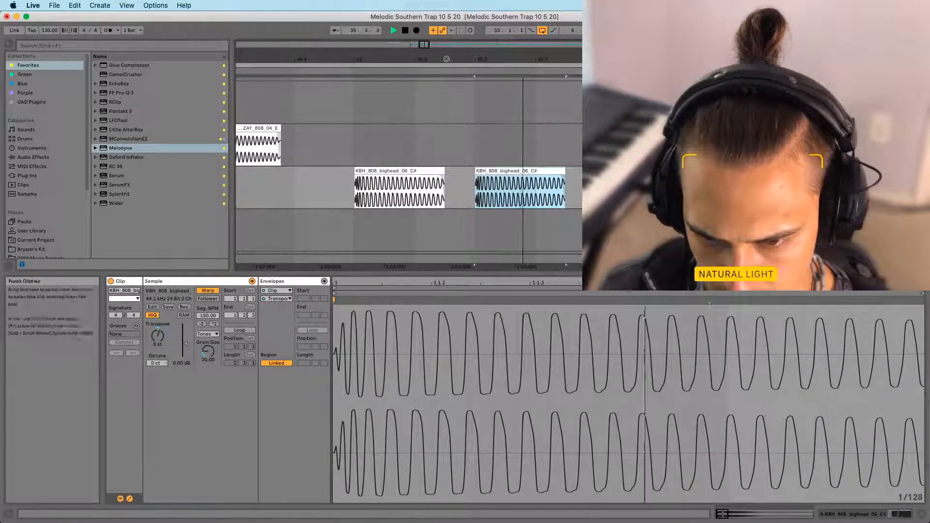
Copy the bar 34 ZAY_808_04_E clip to 35.3.1 and place the copy on a new audio track
{"action": "left_click_drag", "start_coordinate": [449, 60], "coordinate": [450, 37]}
{"action": "left_click_drag", "start_coordinate": [378, 132], "coordinate": [474, 131]}
{"action": "scroll", "coordinate": [472, 114], "scroll_direction": "down", "scroll_amount": 1}
{"action": "key", "text": "super+t"}
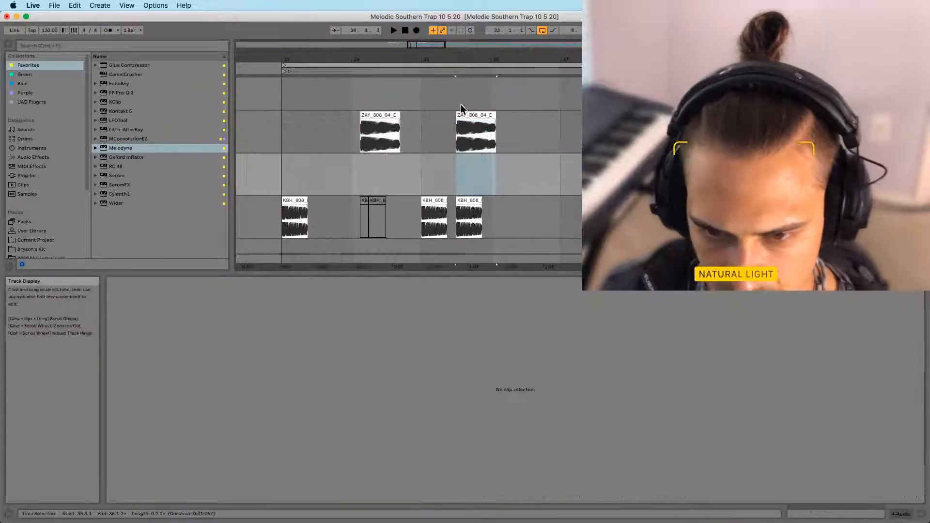
{"action": "left_click", "coordinate": [426, 129]}
{"action": "key", "text": "shift+Tab"}
{"action": "left_click_drag", "start_coordinate": [474, 115], "coordinate": [474, 159]}
Transpose the copied ZAY 808 clip to 3 st and deactivate the KBH 808 clip beneath it at 35.3.1
{"action": "left_click", "coordinate": [466, 200]}
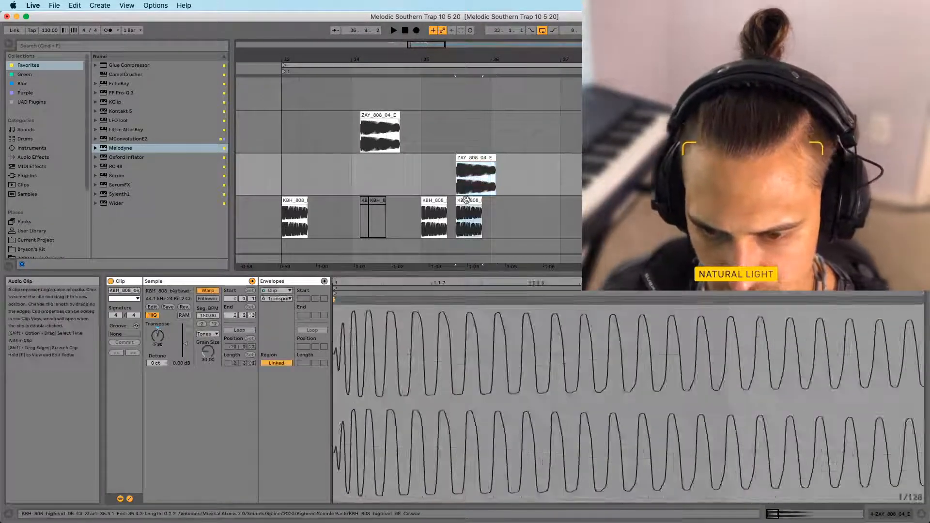
{"action": "left_click", "coordinate": [468, 180]}
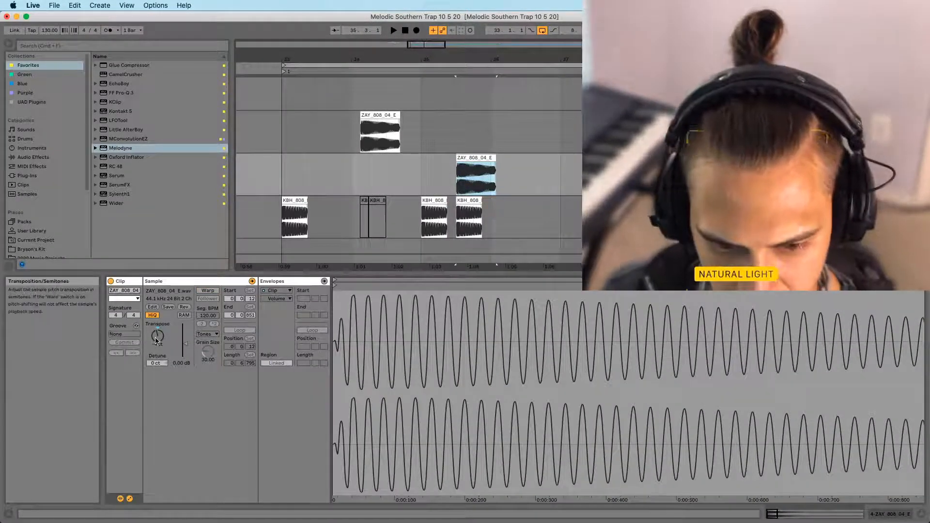
{"action": "left_click_drag", "start_coordinate": [157, 341], "coordinate": [157, 331]}
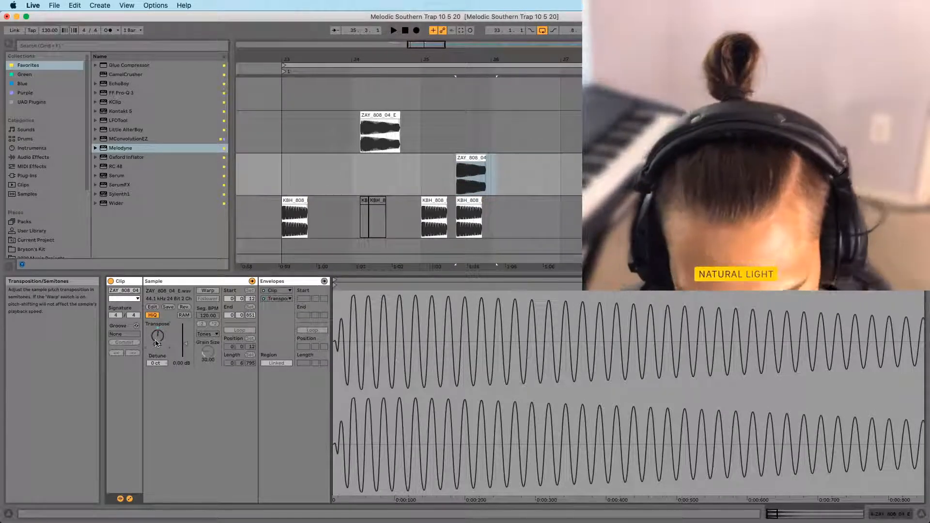
{"action": "left_click", "coordinate": [472, 201]}
{"action": "key", "text": "0"}
Play from bar 35 to hear the transposed ZAY 808 following the KBH hit
{"action": "left_click", "coordinate": [416, 216]}
{"action": "left_click", "coordinate": [424, 221]}
{"action": "key", "text": "space"}
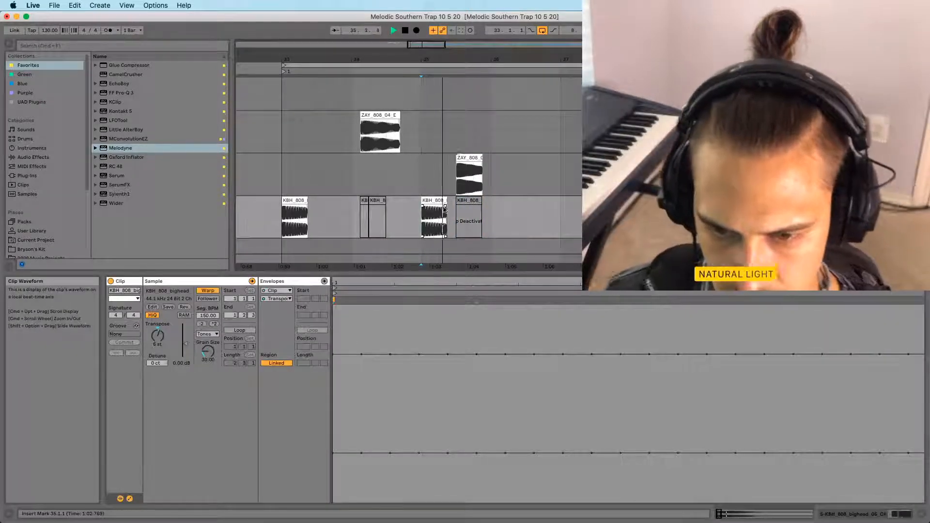
{"action": "left_click", "coordinate": [437, 93]}
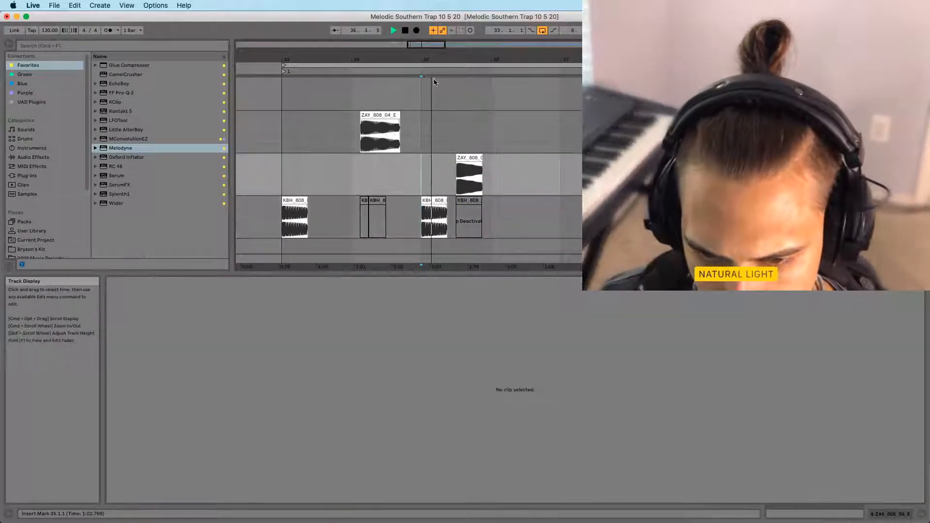
{"action": "scroll", "coordinate": [449, 146], "scroll_direction": "up", "scroll_amount": 3}
{"action": "key", "text": "space"}
Reposition the second ZAY 808 clip to span 35.2.3 to 35.4.3 with a fade-out, and play from bar 35
{"action": "mouse_move", "coordinate": [478, 158]}
{"action": "left_mouse_down"}
{"action": "mouse_move", "coordinate": [465, 166]}
{"action": "mouse_move", "coordinate": [486, 160]}
{"action": "mouse_move", "coordinate": [467, 172]}
{"action": "mouse_move", "coordinate": [493, 167]}
{"action": "left_mouse_up"}
{"action": "left_click", "coordinate": [407, 179]}
{"action": "left_click", "coordinate": [409, 172]}
{"action": "key", "text": "space"}
{"action": "left_click", "coordinate": [439, 179]}
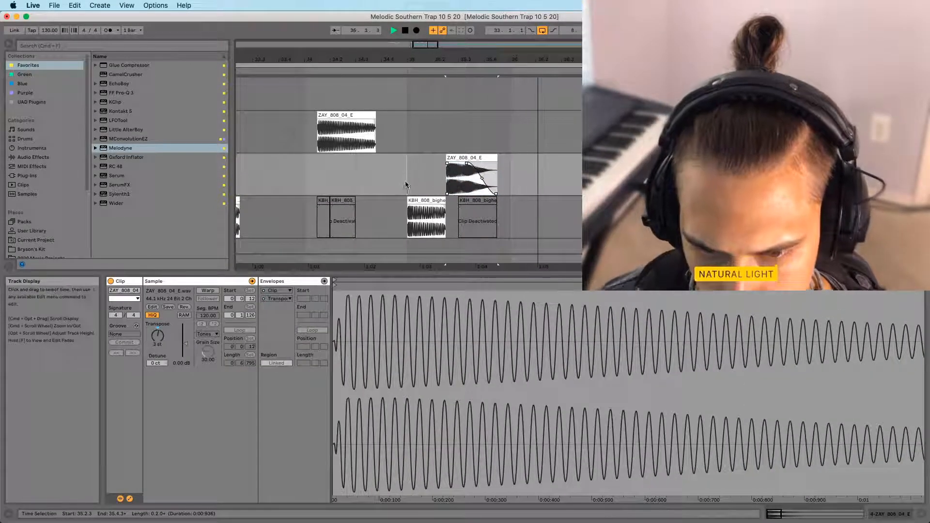
{"action": "left_click", "coordinate": [411, 186]}
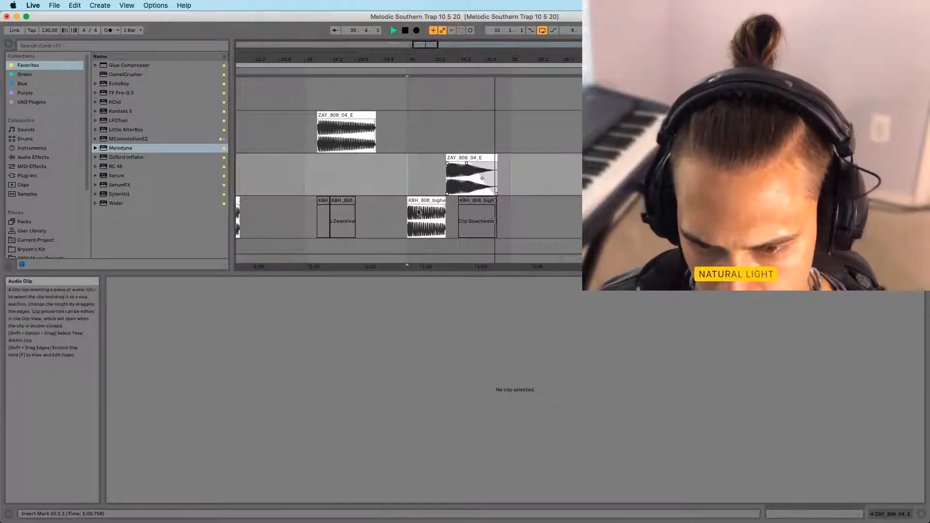
{"action": "left_click_drag", "start_coordinate": [405, 59], "coordinate": [420, 30]}
{"action": "key", "text": "space"}
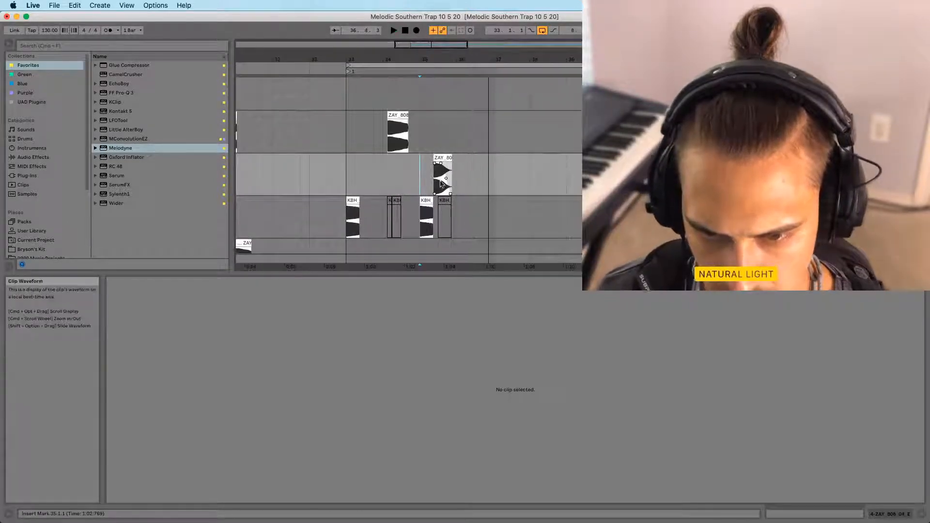
Add a Utility effect to the second ZAY 808 track and show its Gain automation in a lane
{"action": "left_click", "coordinate": [439, 181]}
{"action": "scroll", "coordinate": [438, 181], "scroll_direction": "up", "scroll_amount": 4}
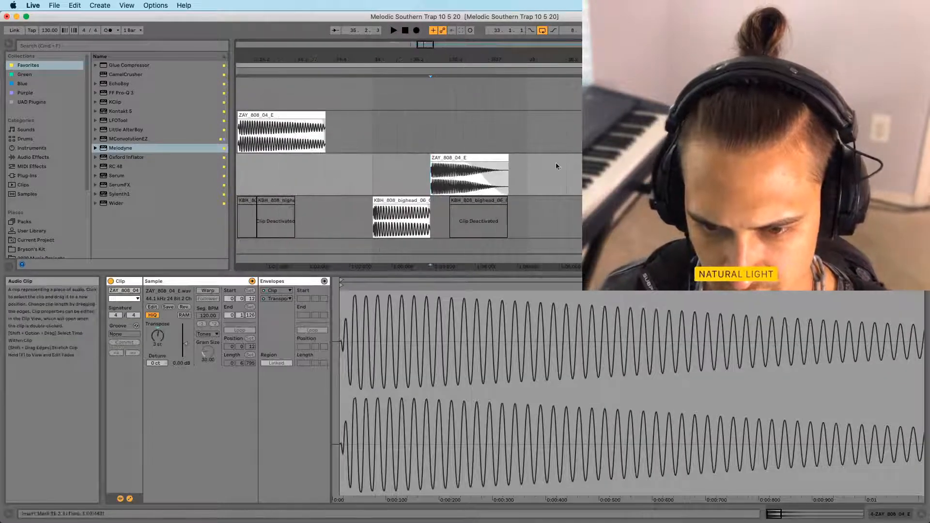
{"action": "key", "text": "shift+Tab"}
{"action": "key", "text": "shift+Tab"}
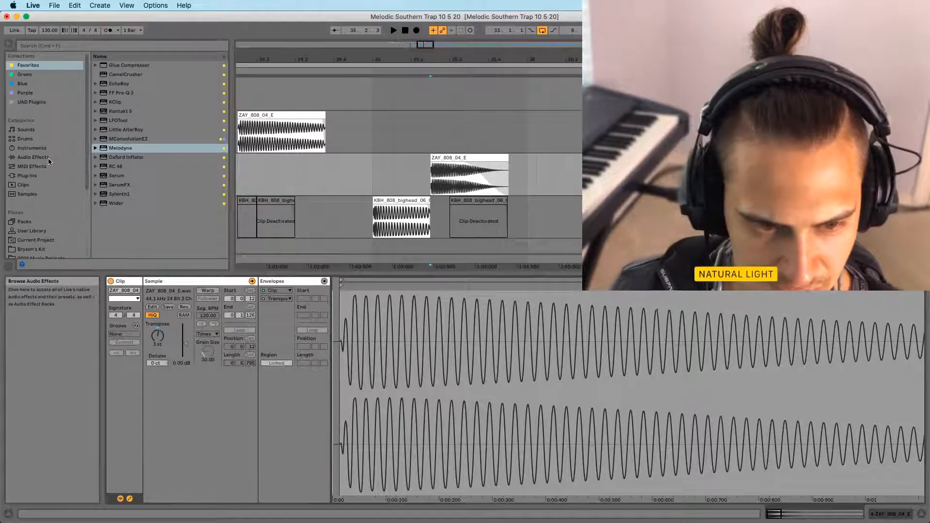
{"action": "left_click", "coordinate": [33, 157]}
{"action": "double_click", "coordinate": [117, 235]}
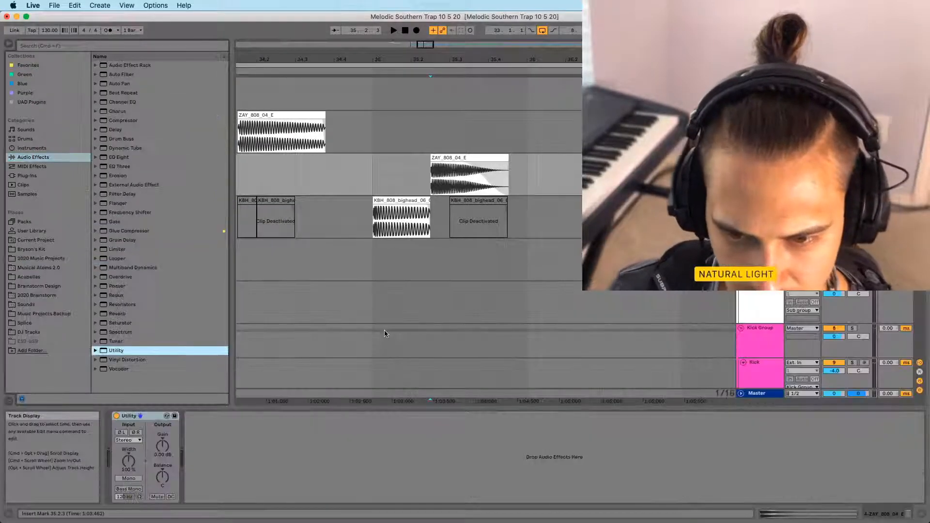
{"action": "right_click", "coordinate": [160, 449]}
{"action": "left_click", "coordinate": [187, 460]}
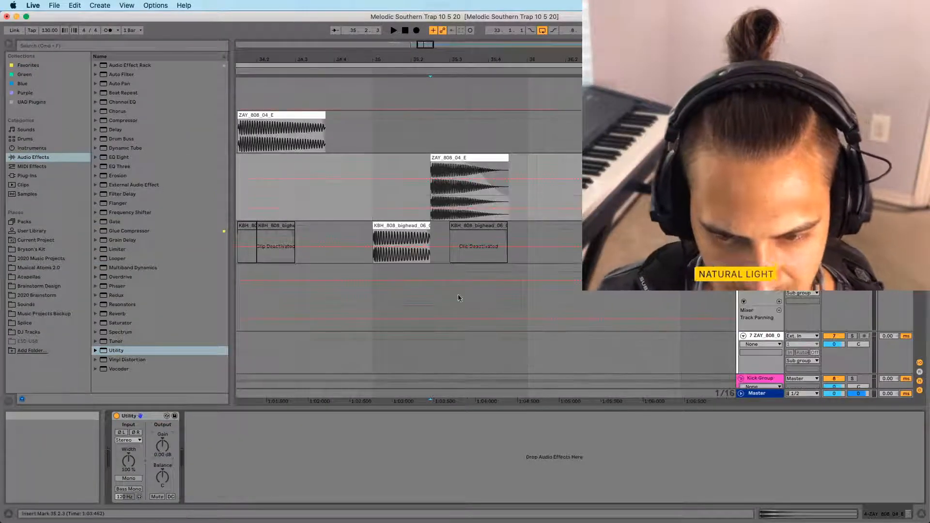
Draw a Utility gain dip to about -7.86 dB at 35.3 and slope its end gradually back to 0 dB
{"action": "left_click", "coordinate": [458, 210]}
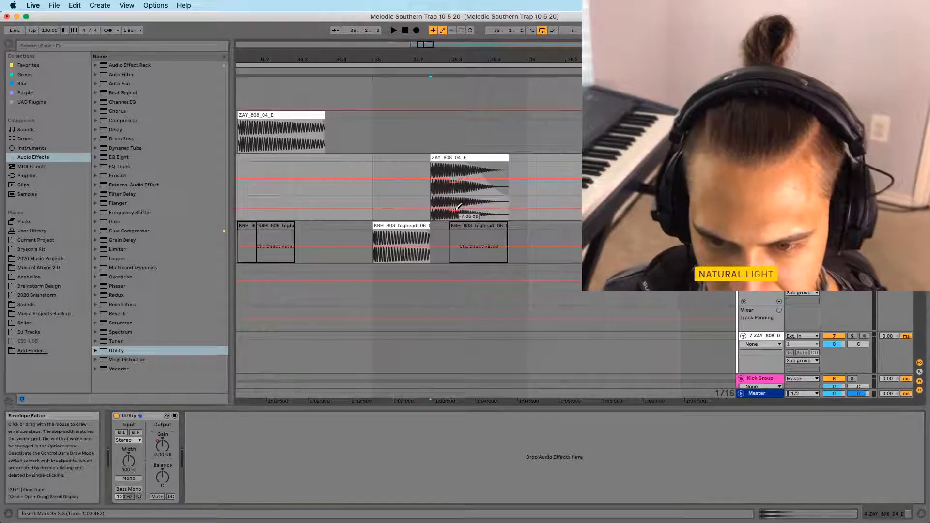
{"action": "key", "text": "b"}
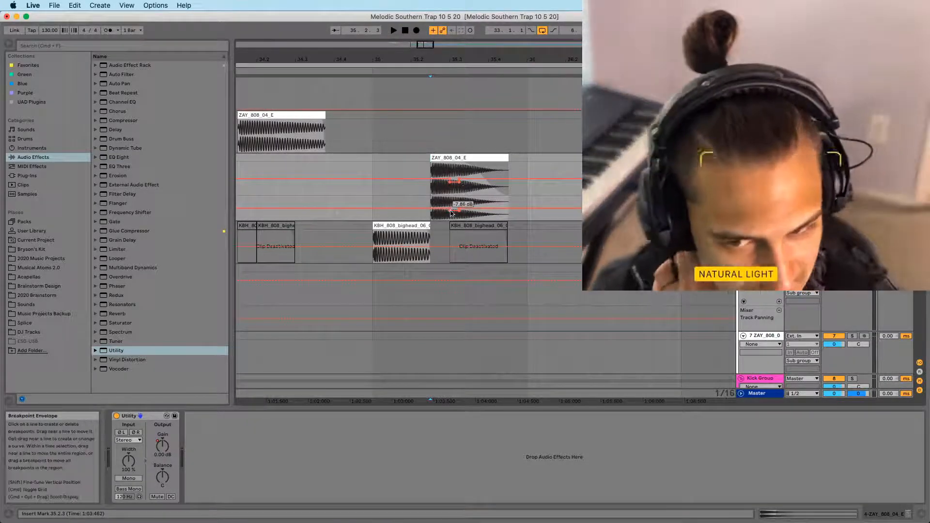
{"action": "scroll", "coordinate": [467, 211], "scroll_direction": "up", "scroll_amount": 3}
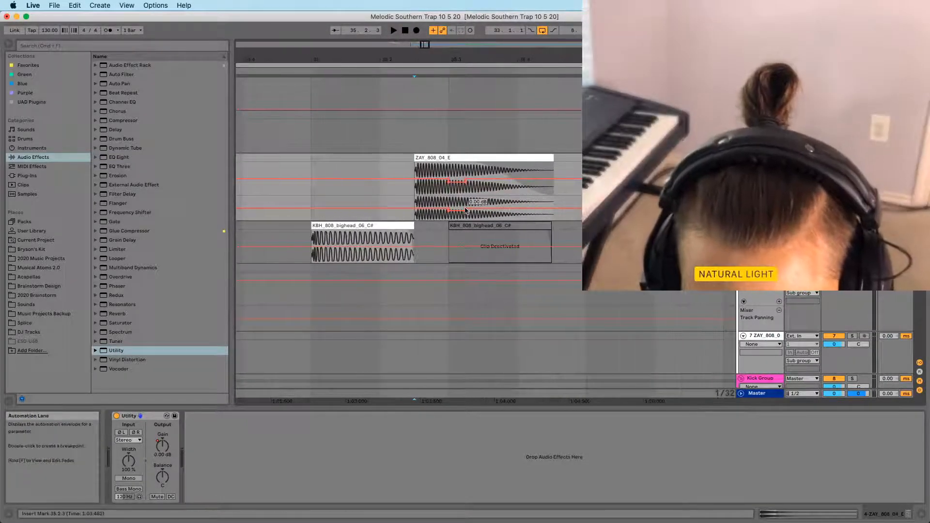
{"action": "left_click_drag", "start_coordinate": [467, 210], "coordinate": [483, 211]}
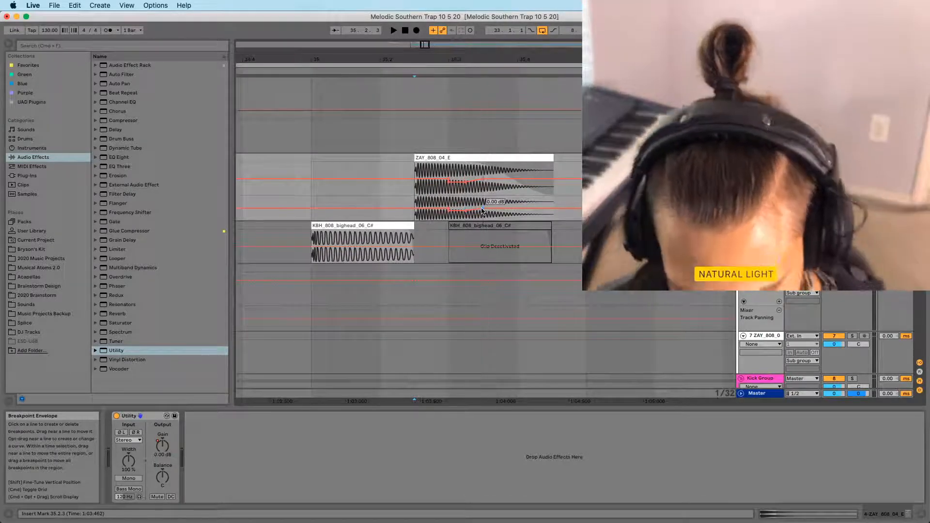
{"action": "scroll", "coordinate": [463, 211], "scroll_direction": "up", "scroll_amount": 2}
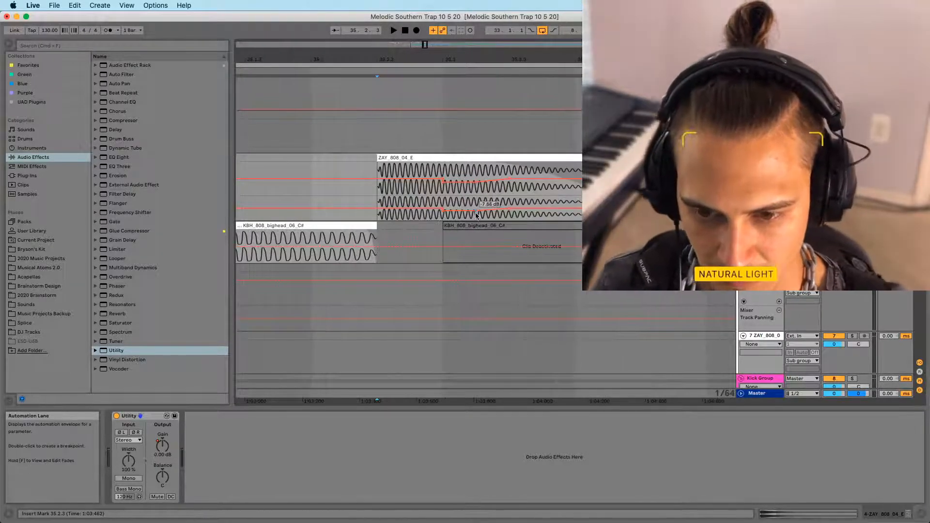
Redraw the start of the Utility gain dip at 35.3 at about -9.29 dB
{"action": "key", "text": "b"}
{"action": "left_click", "coordinate": [451, 211]}
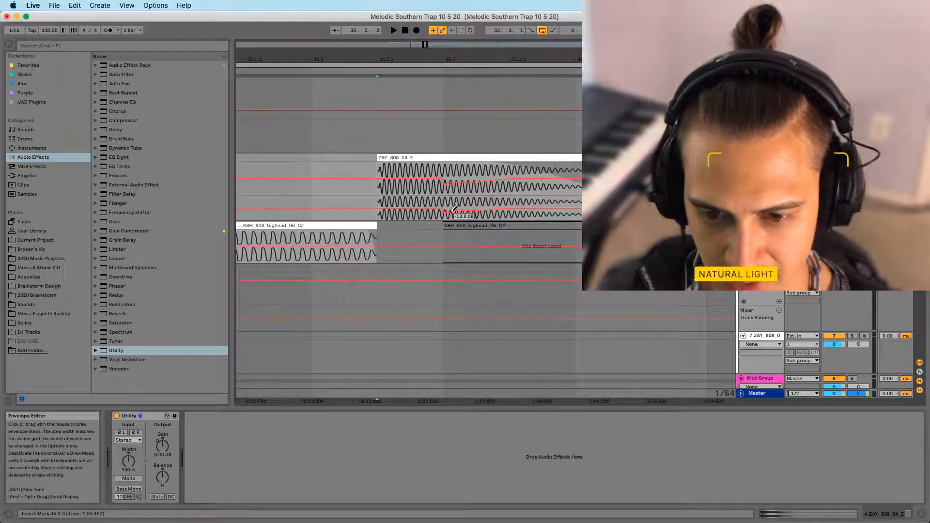
{"action": "left_click_drag", "start_coordinate": [451, 212], "coordinate": [451, 211]}
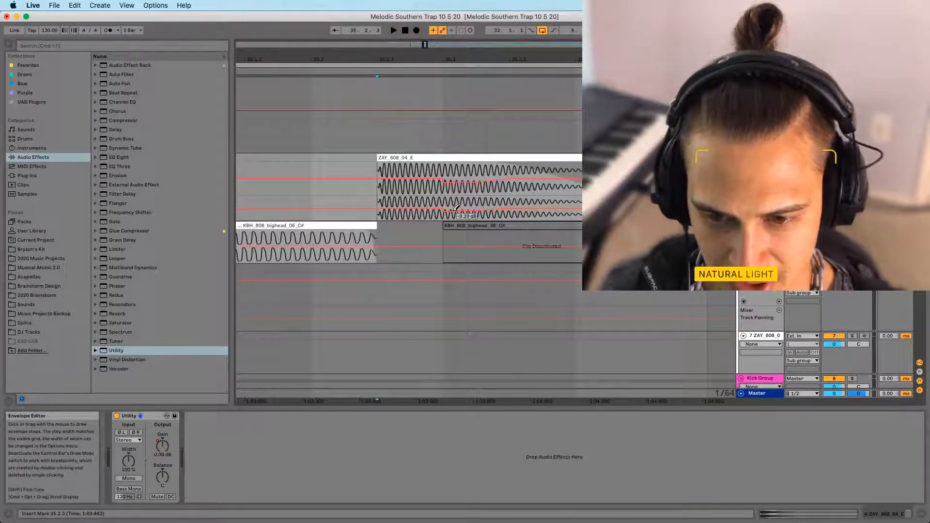
{"action": "key", "text": "b"}
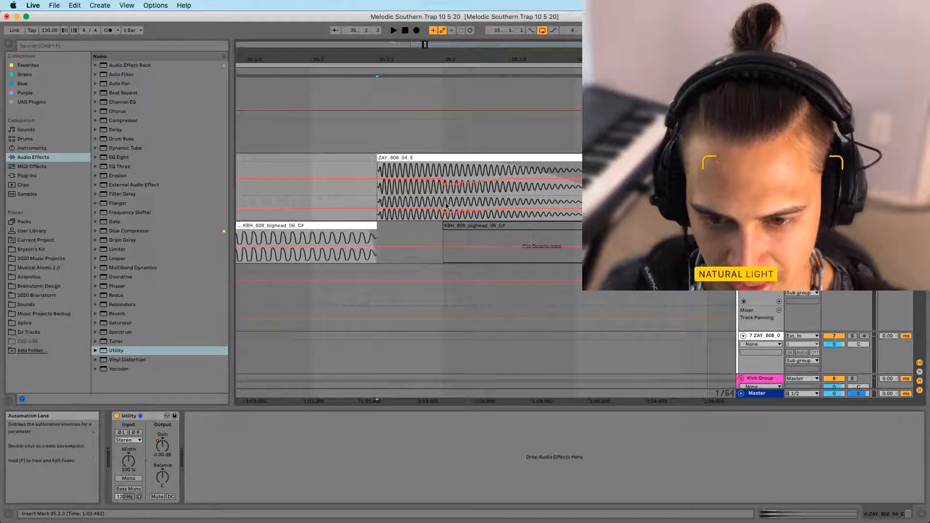
Lower the Utility gain dip at 35.3 on the second ZAY 808 track to about -12.1 dB
{"action": "key", "text": "Right"}
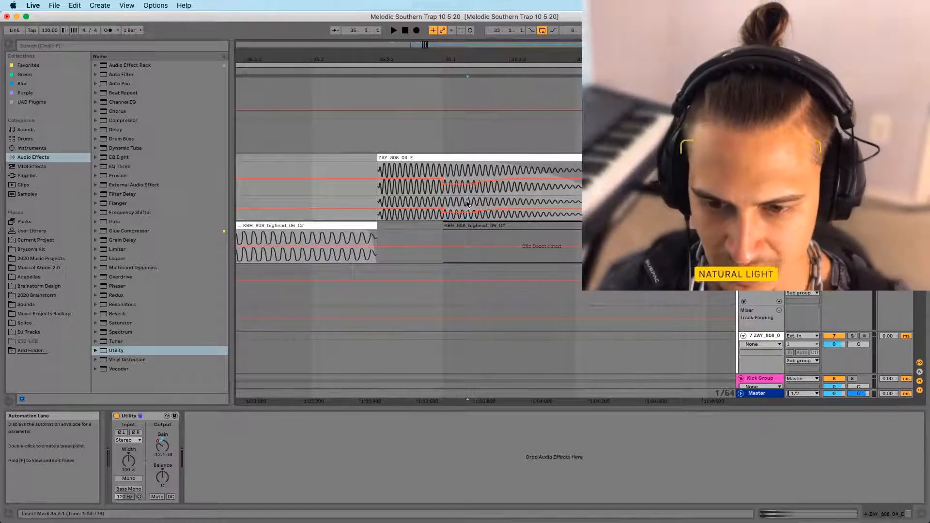
{"action": "left_click_drag", "start_coordinate": [478, 215], "coordinate": [478, 212]}
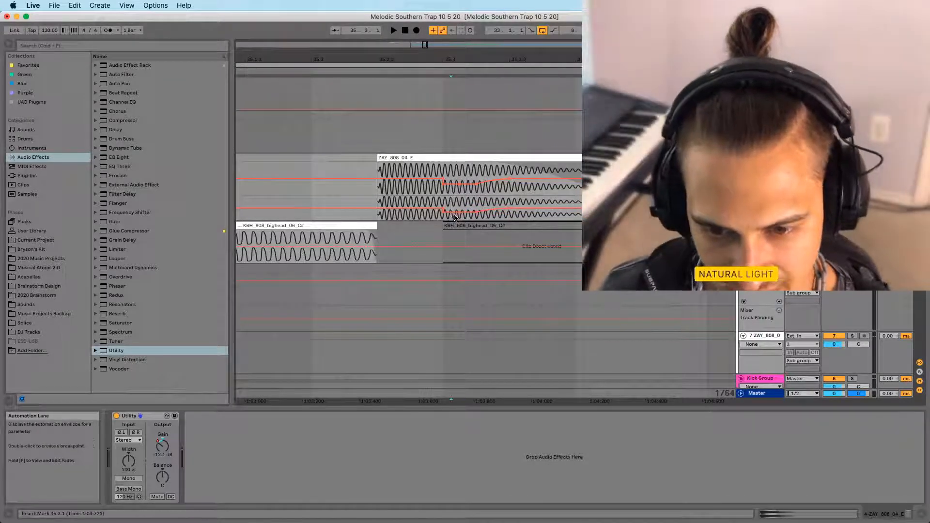
{"action": "left_click_drag", "start_coordinate": [451, 217], "coordinate": [469, 219]}
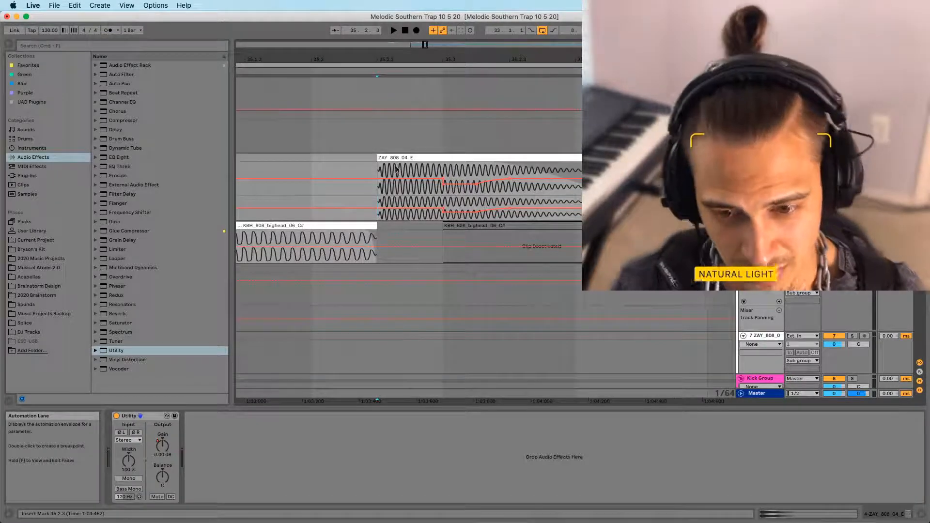
Hide the automation lanes and play the KBH and ZAY 808 hits from the start of bar 35
{"action": "left_click_drag", "start_coordinate": [396, 60], "coordinate": [396, 34]}
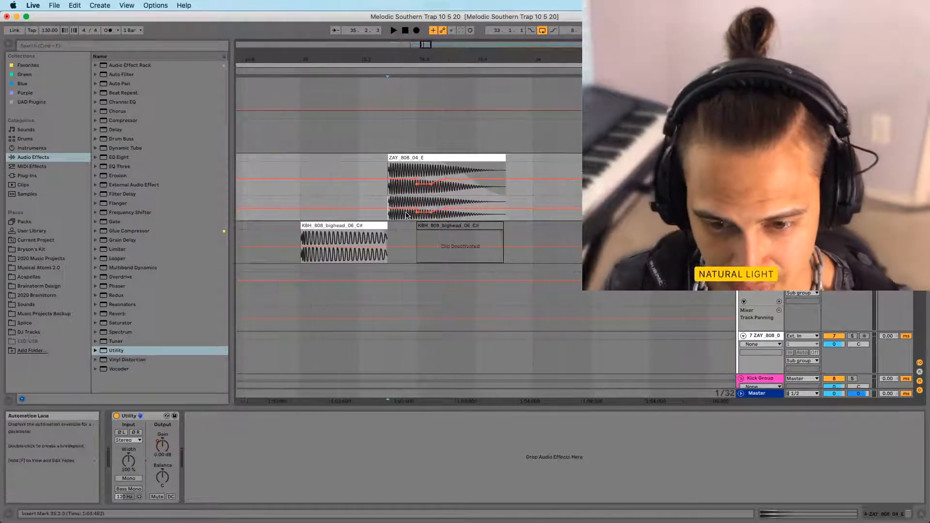
{"action": "key", "text": "a"}
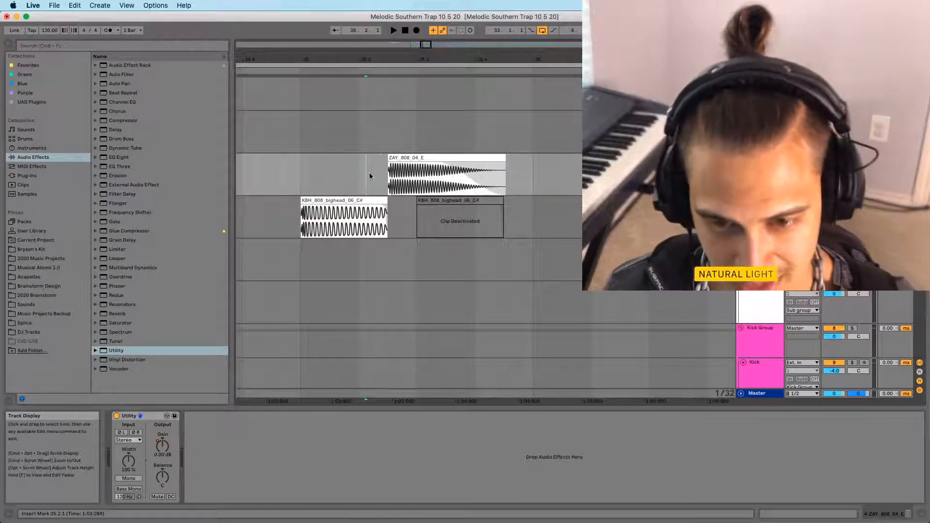
{"action": "left_click", "coordinate": [353, 186]}
{"action": "left_click", "coordinate": [301, 184]}
{"action": "key", "text": "minus"}
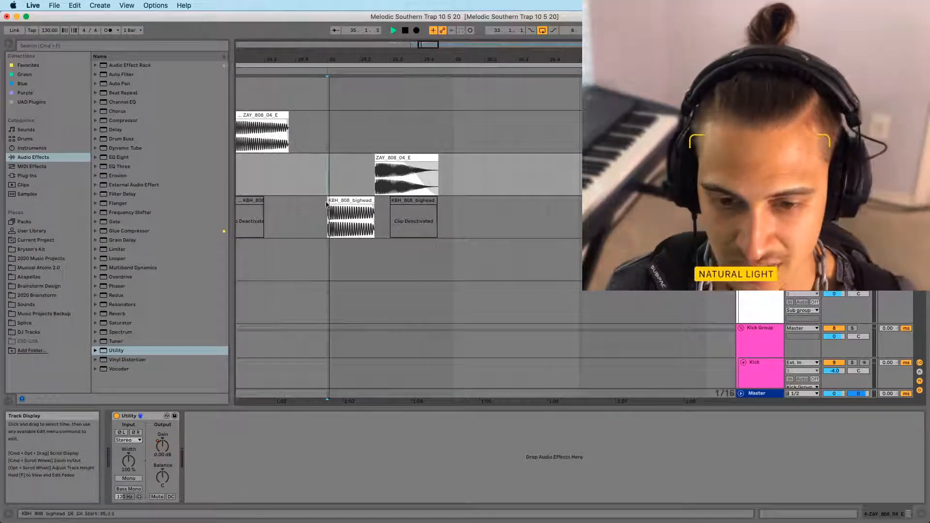
{"action": "key", "text": "space"}
{"action": "left_click_drag", "start_coordinate": [393, 60], "coordinate": [387, 99]}
{"action": "key", "text": "space"}
{"action": "key", "text": "space"}
{"action": "key", "text": "space"}
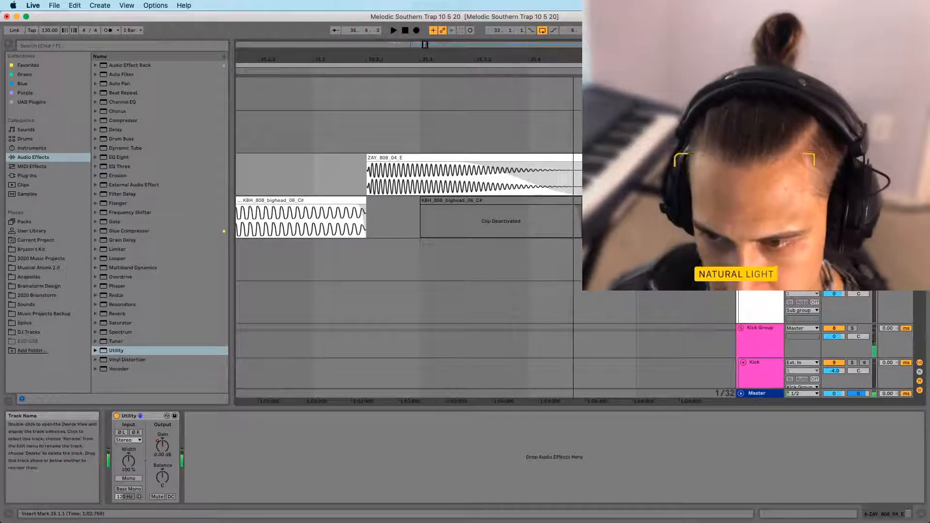
Show the automation again and shorten the tail of the Utility gain dip after 35.3 on the second ZAY 808 track
{"action": "key", "text": "a"}
{"action": "left_click", "coordinate": [461, 221]}
{"action": "left_click_drag", "start_coordinate": [433, 205], "coordinate": [556, 202]}
{"action": "key", "text": "super+x"}
{"action": "left_click", "coordinate": [420, 200]}
{"action": "key", "text": "super+v"}
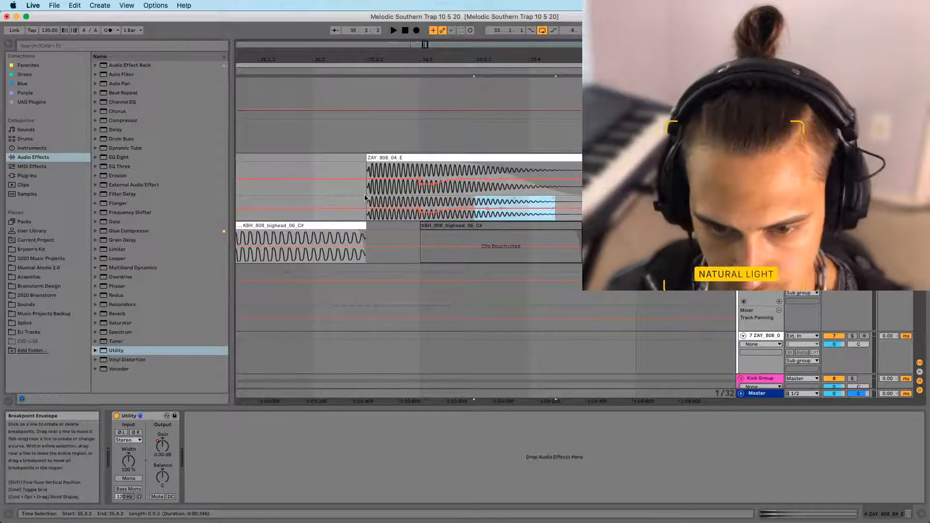
{"action": "left_click", "coordinate": [366, 238]}
{"action": "key", "text": "space"}
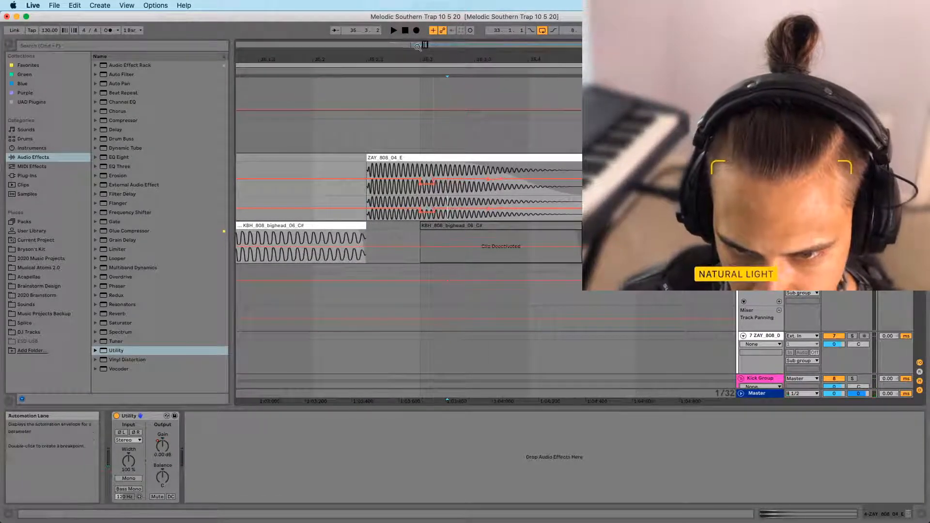
Play the second ZAY 808 clip from 35.2.3 to check its shortened gain dip
{"action": "key", "text": "plus"}
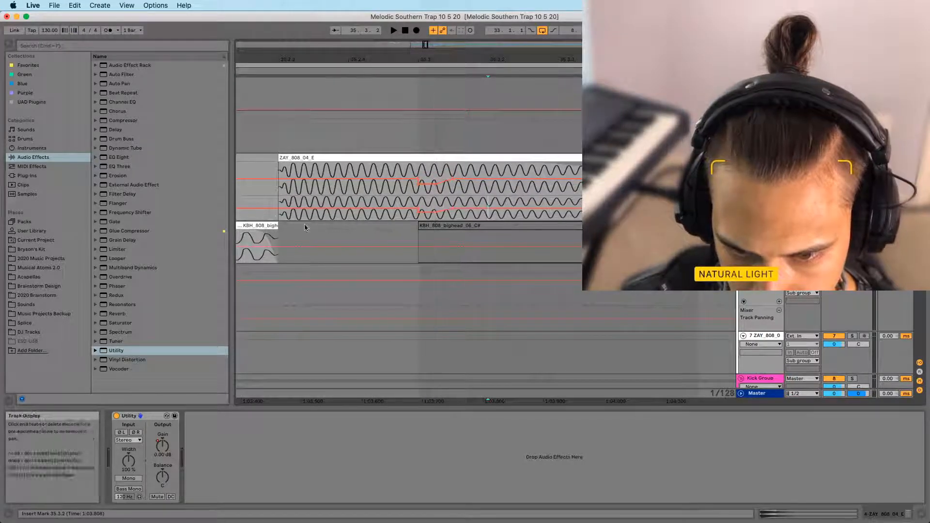
{"action": "left_click_drag", "start_coordinate": [463, 58], "coordinate": [420, 25]}
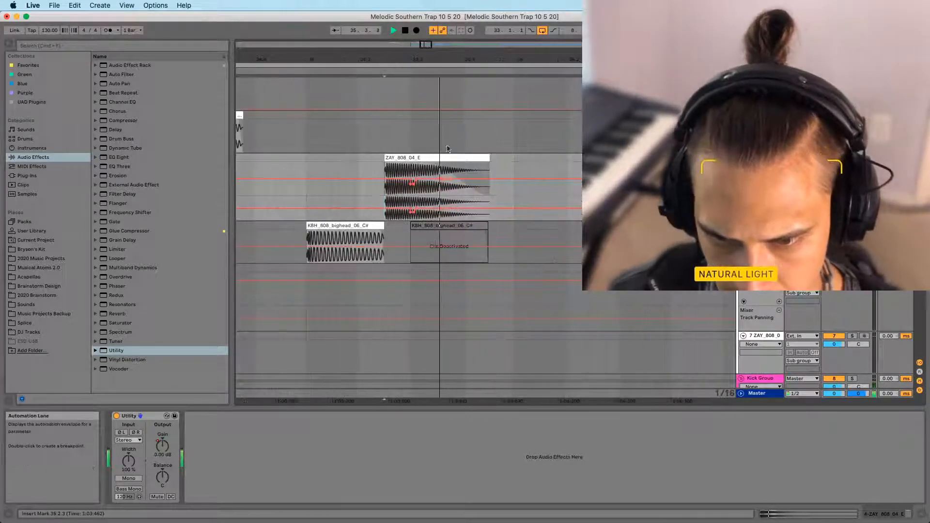
{"action": "key", "text": "space"}
{"action": "key", "text": "space"}
{"action": "key", "text": "space"}
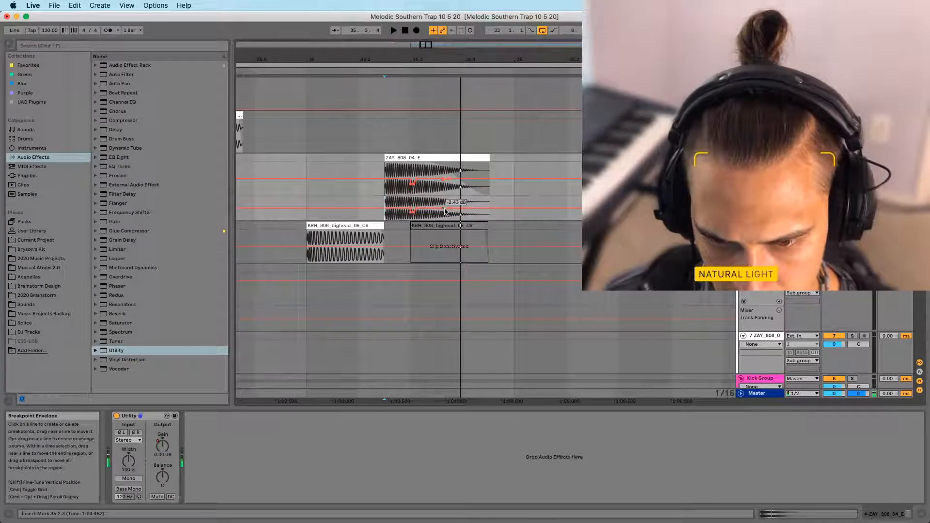
{"action": "left_click_drag", "start_coordinate": [443, 212], "coordinate": [444, 213]}
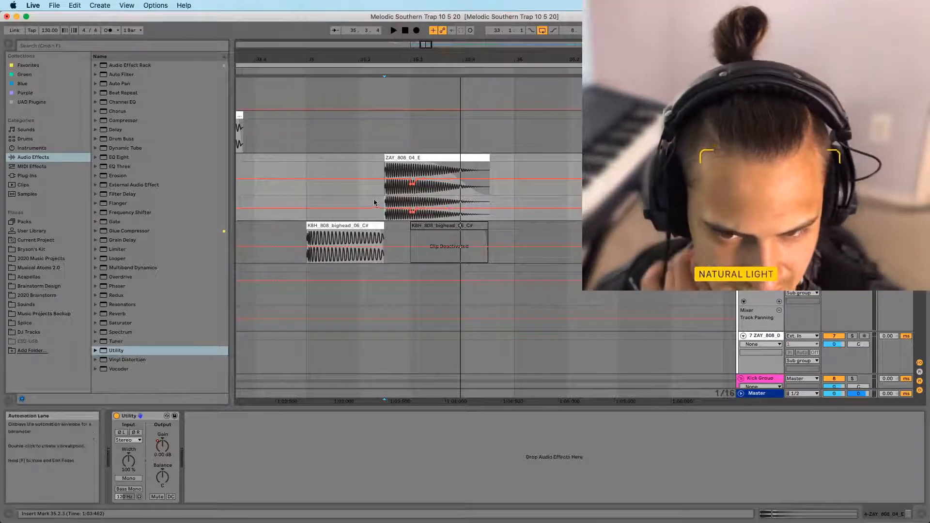
Play the transition into the second ZAY 808 clip from 35.2 and from the start of bar 35
{"action": "left_click", "coordinate": [358, 199]}
{"action": "key", "text": "space"}
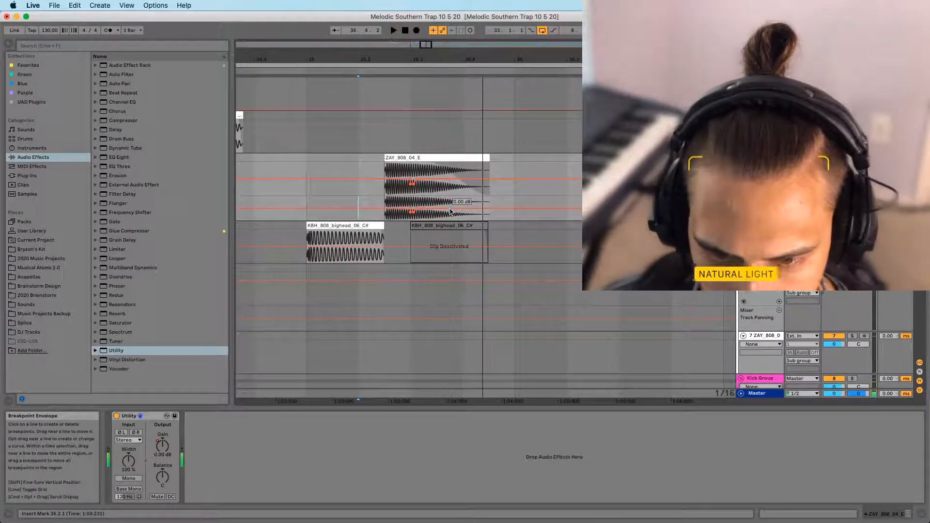
{"action": "left_click", "coordinate": [307, 196]}
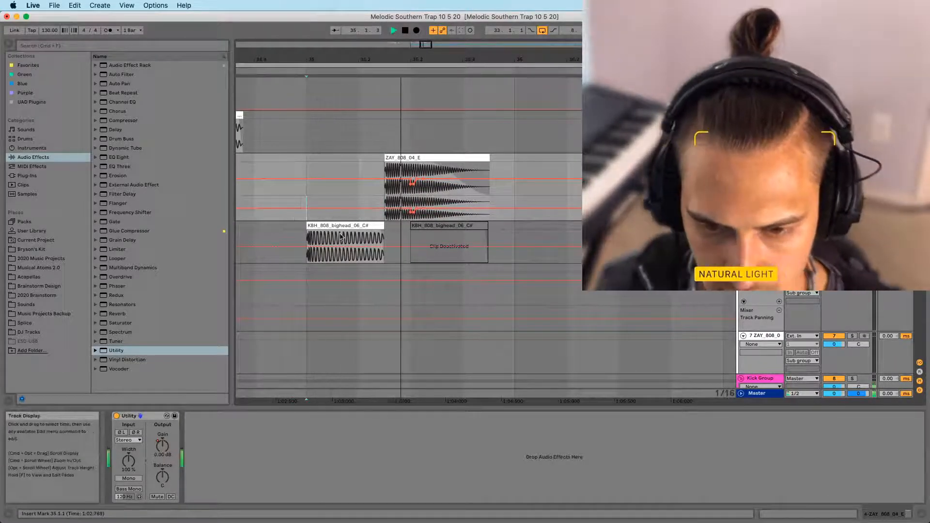
{"action": "key", "text": "space"}
{"action": "left_click_drag", "start_coordinate": [421, 63], "coordinate": [423, 59]}
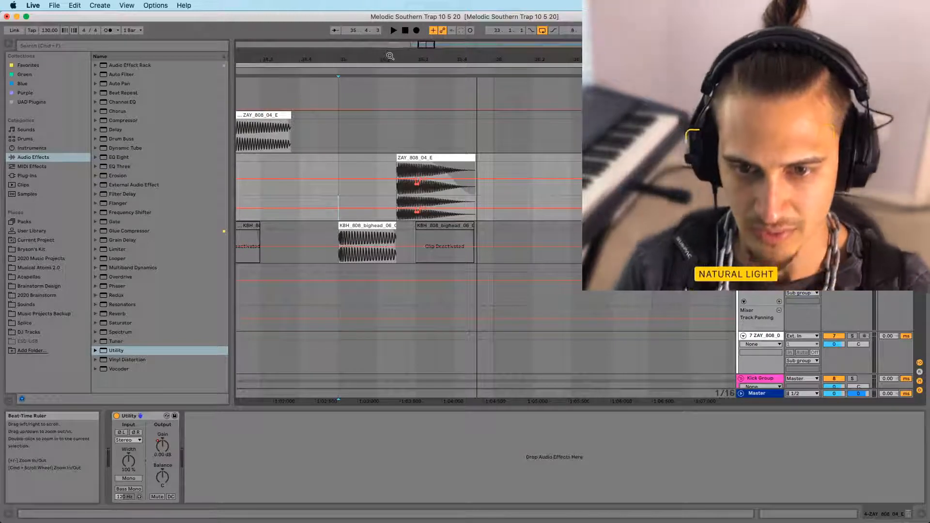
{"action": "left_click_drag", "start_coordinate": [390, 56], "coordinate": [399, 58]}
{"action": "left_click", "coordinate": [347, 175]}
{"action": "key", "text": "space"}
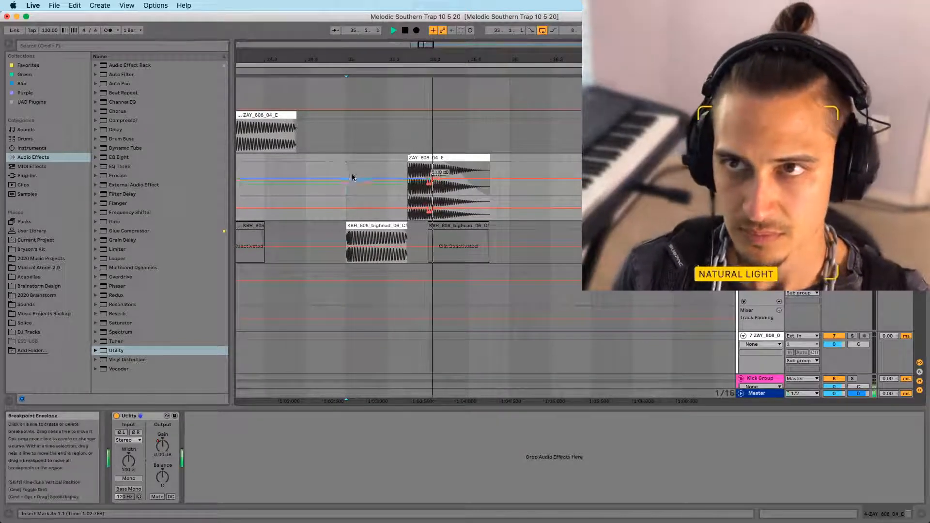
Play the whole 808 arrangement from bar 33
{"action": "left_click_drag", "start_coordinate": [370, 57], "coordinate": [388, 29]}
{"action": "left_click", "coordinate": [305, 161]}
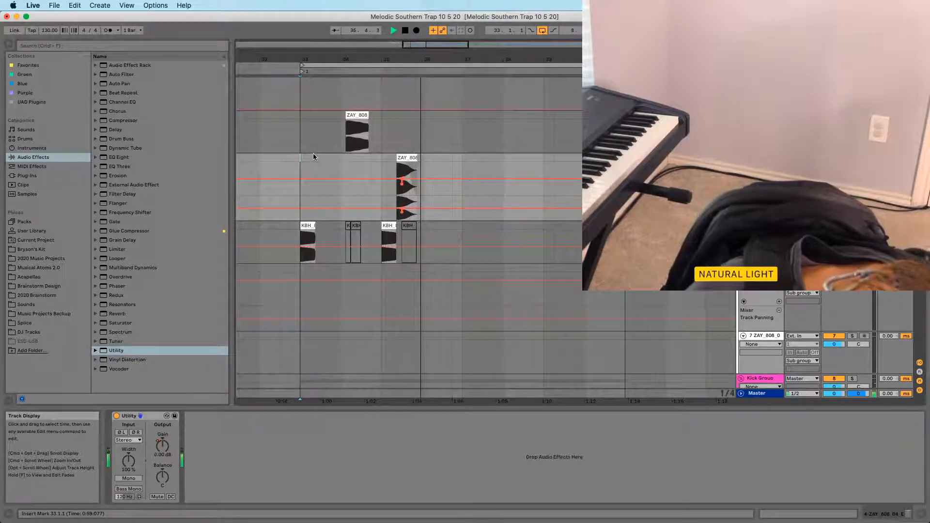
{"action": "key", "text": "space"}
{"action": "key", "text": "space"}
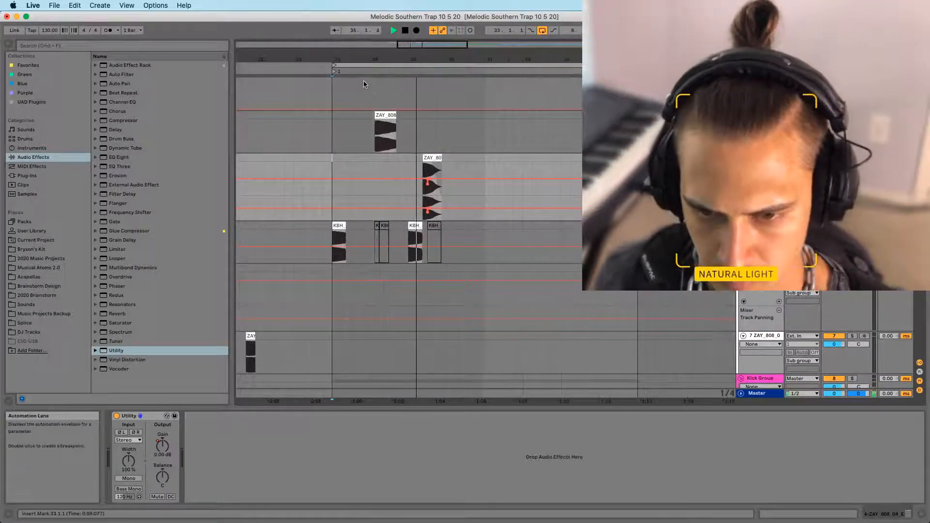
Audition the KBH_808_bighead clip at bar 35 and open its clip view to check the transposition
{"action": "left_click_drag", "start_coordinate": [380, 58], "coordinate": [386, 80]}
{"action": "left_click", "coordinate": [452, 225]}
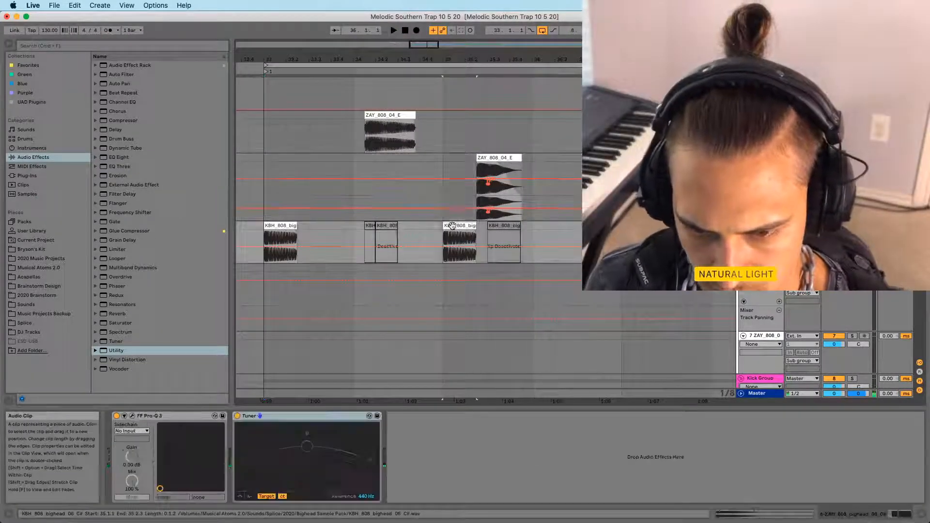
{"action": "key", "text": "space"}
{"action": "key", "text": "space"}
{"action": "key", "text": "space"}
{"action": "left_click", "coordinate": [382, 115]}
{"action": "left_click", "coordinate": [456, 226]}
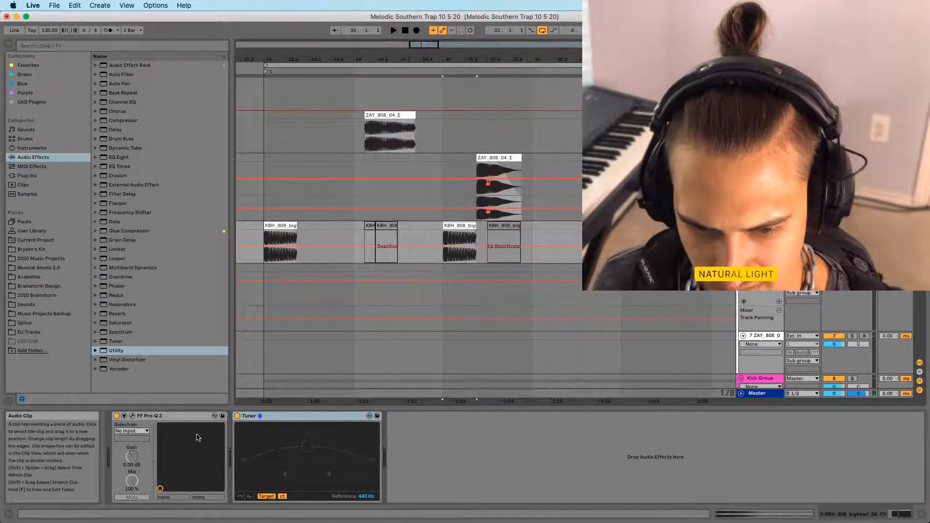
{"action": "key", "text": "shift+Tab"}
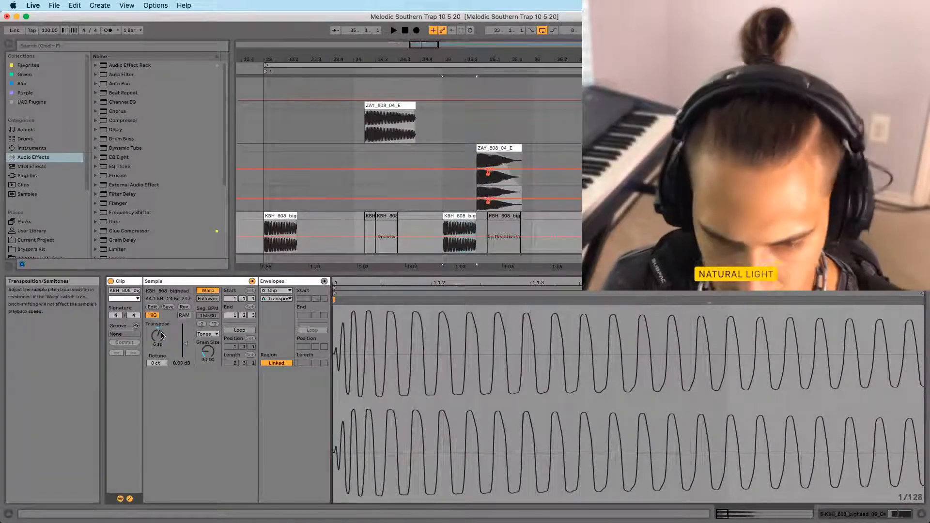
Play the 808 pattern from bar 33, compare the KBH_808_bighead clips, and deactivate the one at bar 35
{"action": "left_click", "coordinate": [266, 183]}
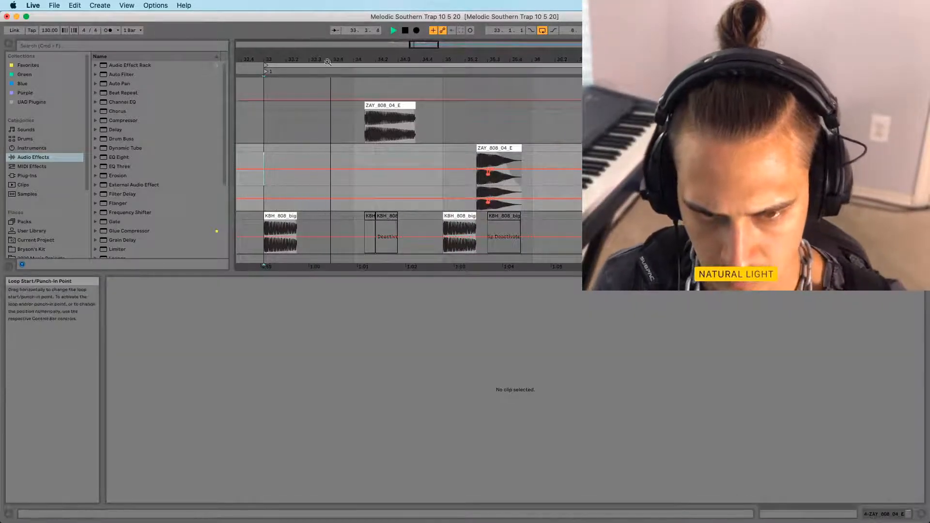
{"action": "left_click_drag", "start_coordinate": [314, 59], "coordinate": [346, 51]}
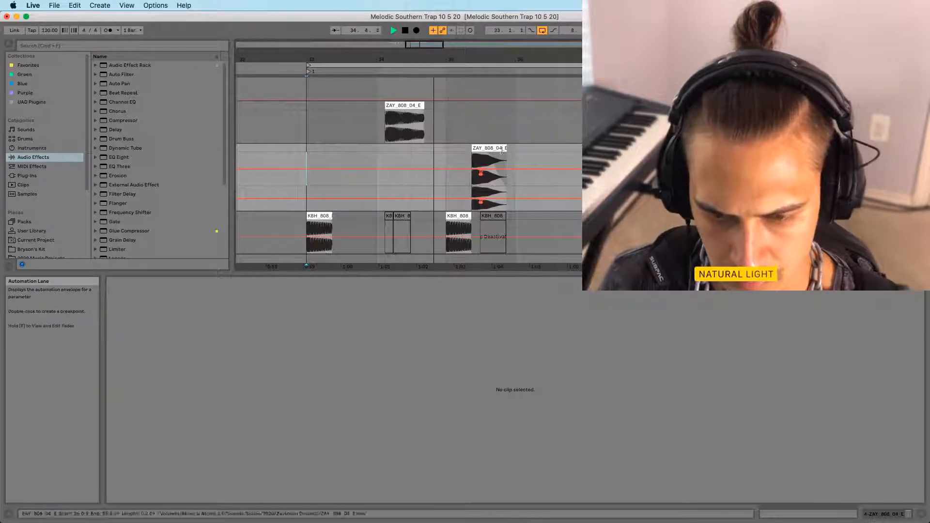
{"action": "left_click", "coordinate": [460, 215]}
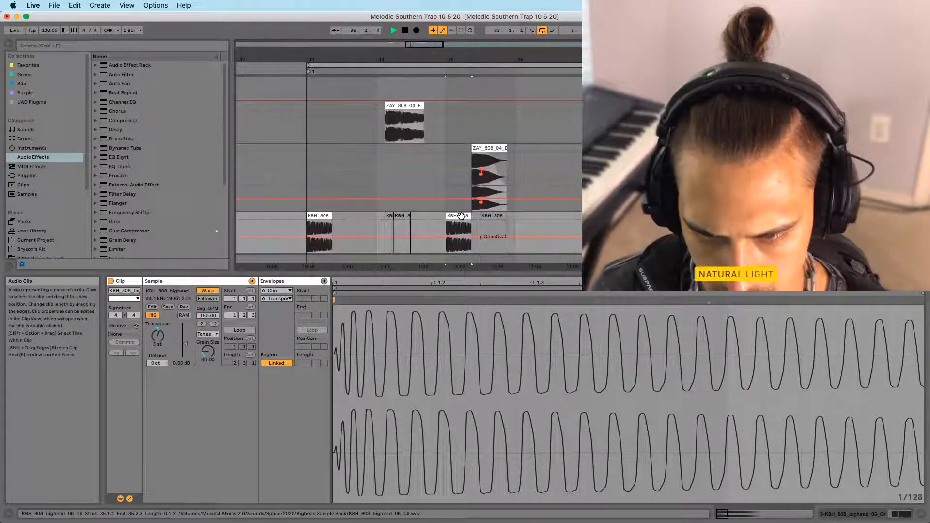
{"action": "left_click", "coordinate": [326, 215]}
{"action": "key", "text": "space"}
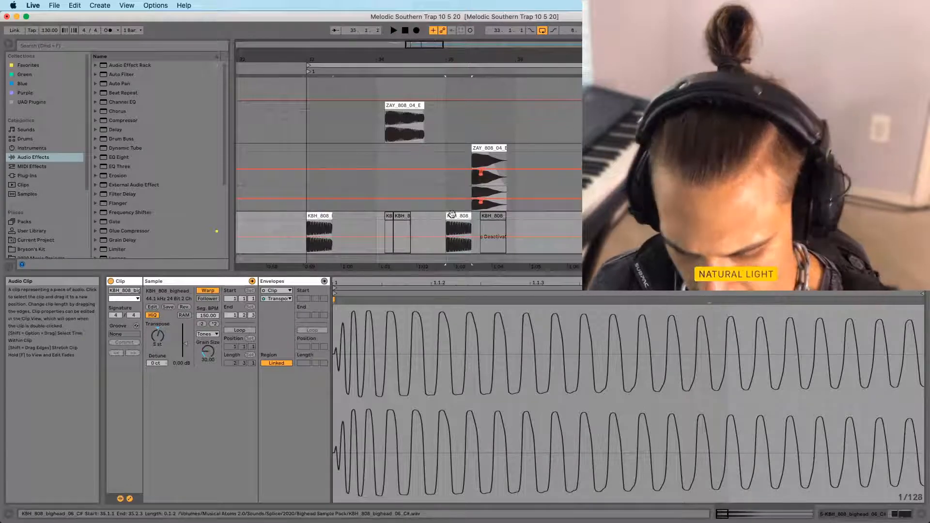
{"action": "key", "text": "0"}
Audition the earlier ZAY 808 clips around bars 29 to 31 and compare their transposition settings
{"action": "left_click_drag", "start_coordinate": [406, 57], "coordinate": [474, 34]}
{"action": "scroll", "coordinate": [359, 168], "scroll_direction": "down", "scroll_amount": 3}
{"action": "scroll", "coordinate": [361, 166], "scroll_direction": "down", "scroll_amount": 4}
{"action": "scroll", "coordinate": [364, 165], "scroll_direction": "up", "scroll_amount": 4}
{"action": "left_click_drag", "start_coordinate": [365, 50], "coordinate": [374, 127]}
{"action": "left_click", "coordinate": [384, 175]}
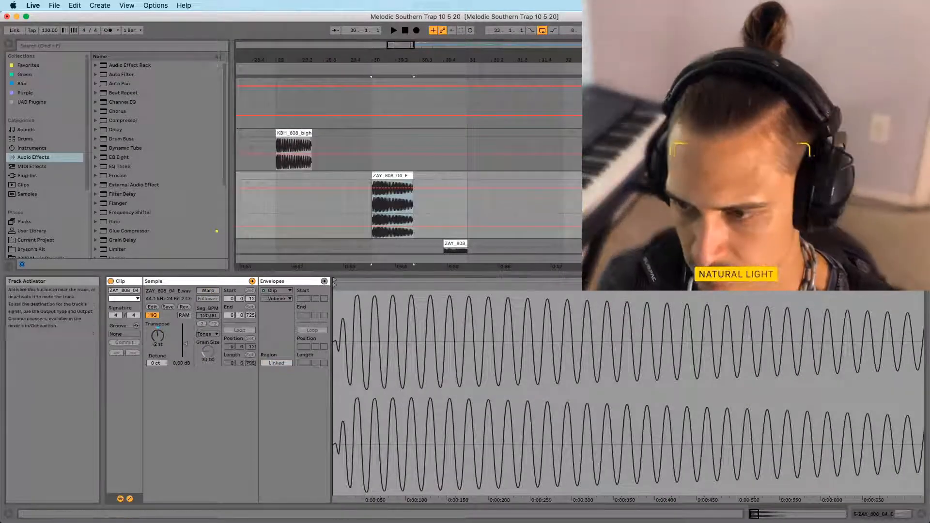
{"action": "key", "text": "space"}
{"action": "scroll", "coordinate": [451, 184], "scroll_direction": "down", "scroll_amount": 3}
{"action": "key", "text": "space"}
{"action": "left_click", "coordinate": [455, 189]}
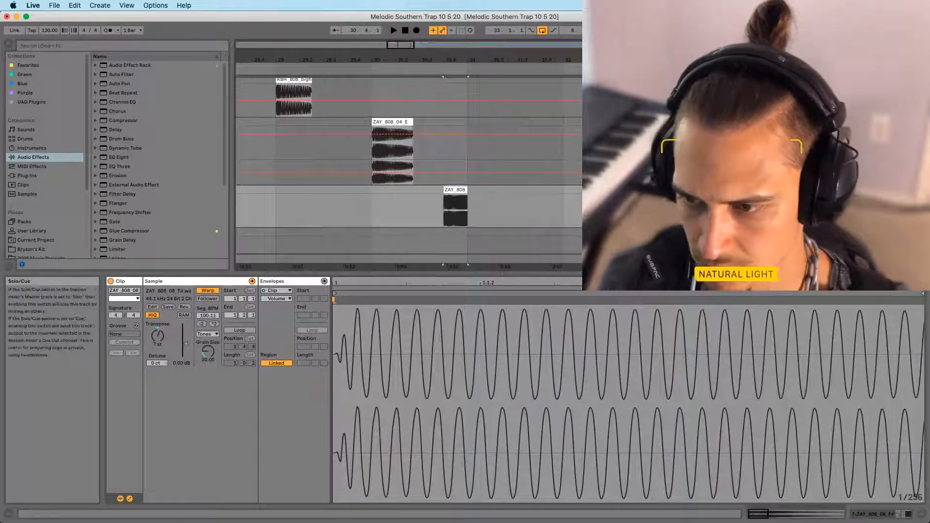
{"action": "key", "text": "space"}
{"action": "left_click", "coordinate": [401, 121]}
{"action": "key", "text": "space"}
{"action": "scroll", "coordinate": [401, 146], "scroll_direction": "up", "scroll_amount": 3}
{"action": "key", "text": "space"}
{"action": "left_click_drag", "start_coordinate": [388, 173], "coordinate": [340, 105]}
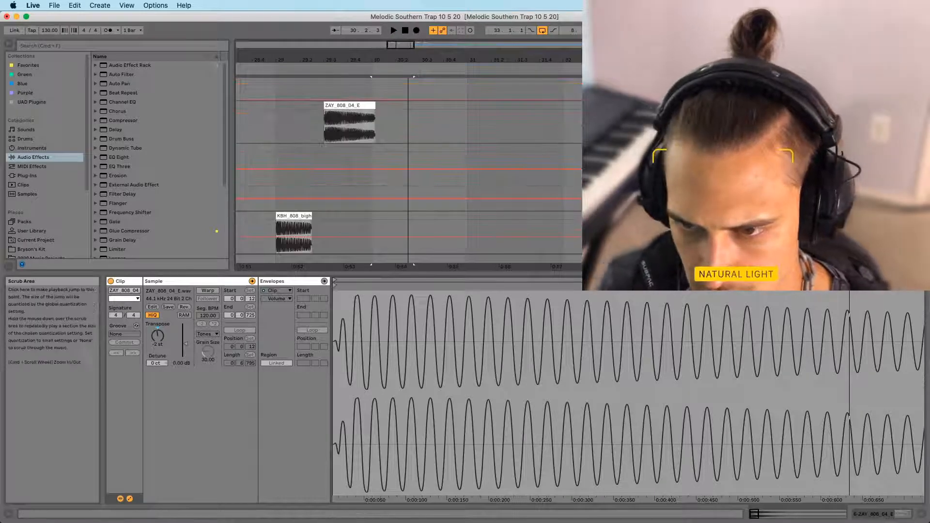
Inspect the transposition of the ZAY_808_04_E clips at bar 34 and at 35.2.3
{"action": "left_click_drag", "start_coordinate": [502, 68], "coordinate": [502, 60]}
{"action": "left_click", "coordinate": [609, 105]}
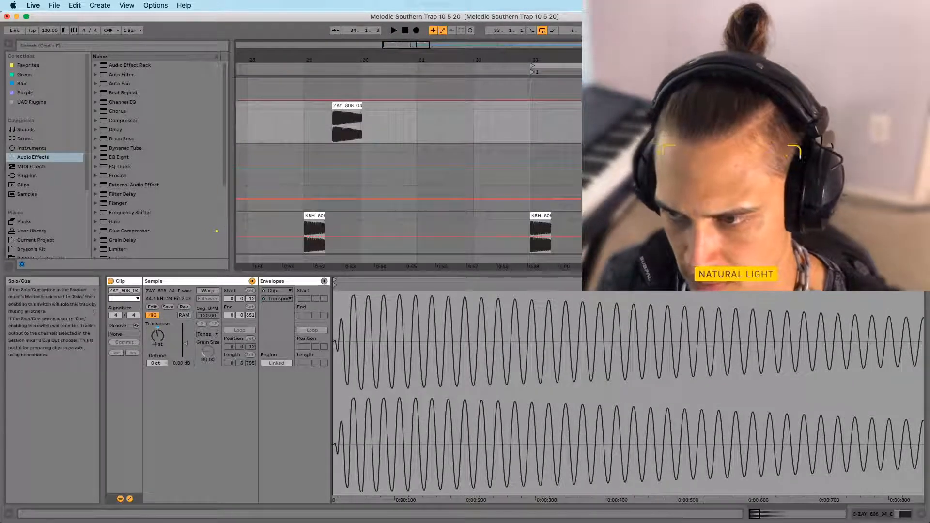
{"action": "left_click_drag", "start_coordinate": [607, 60], "coordinate": [446, 61]}
{"action": "key", "text": "space"}
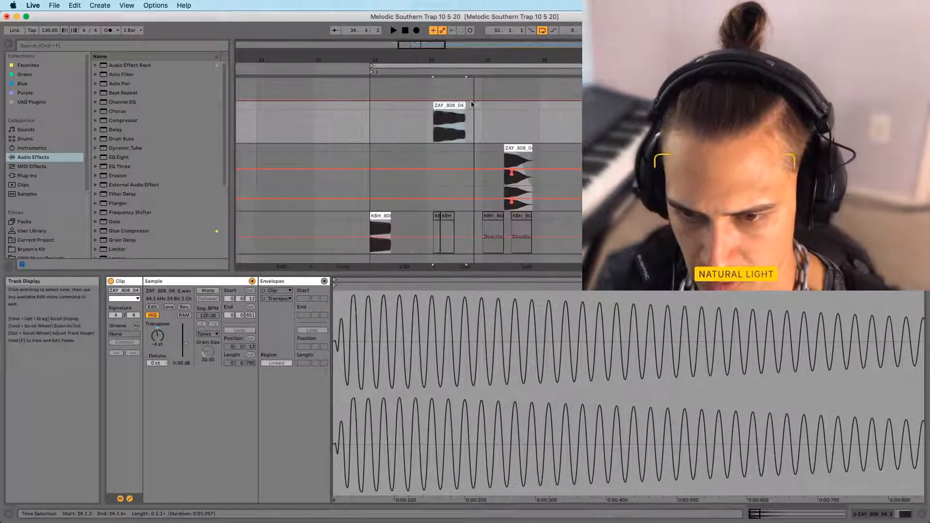
{"action": "scroll", "coordinate": [462, 157], "scroll_direction": "down", "scroll_amount": 4}
{"action": "scroll", "coordinate": [461, 155], "scroll_direction": "up", "scroll_amount": 3}
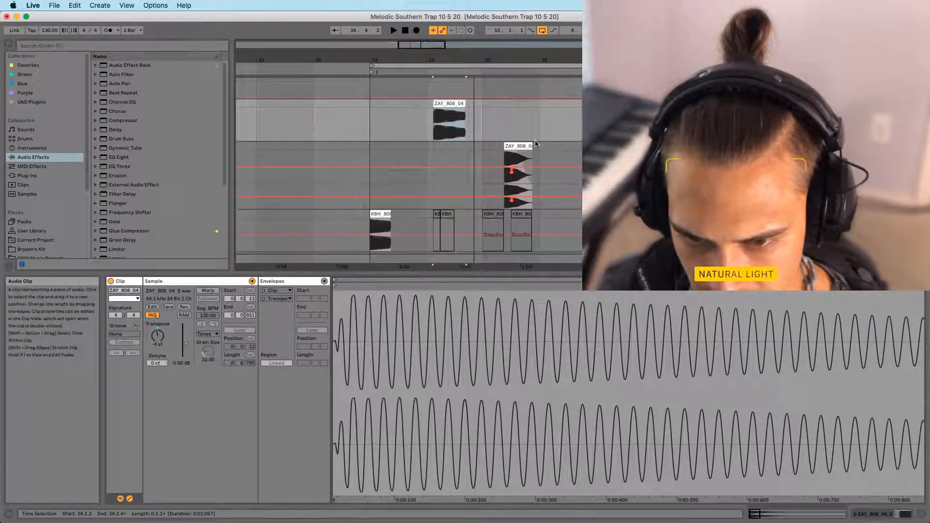
{"action": "left_click", "coordinate": [514, 148]}
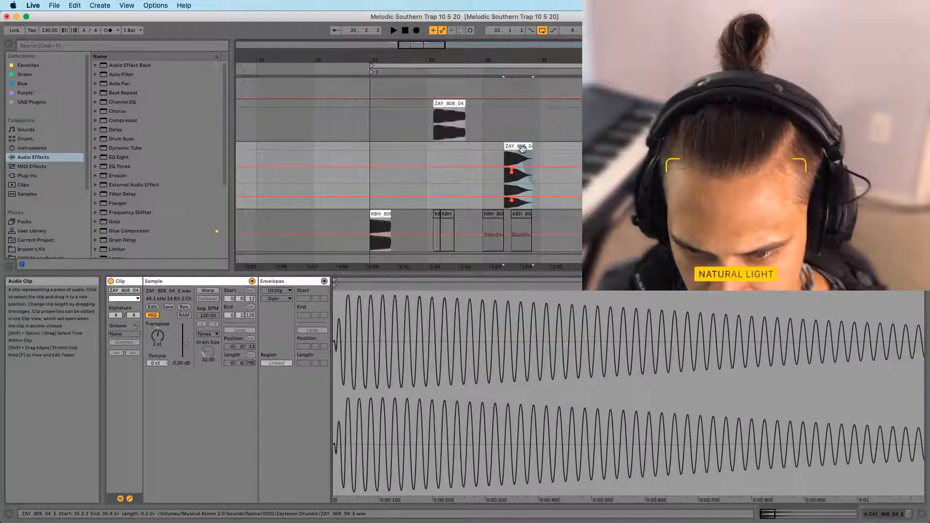
Hide the automation lanes and copy audio from the ZAY_808_04_E clip at 35.2.3 to 35.1.1
{"action": "left_click", "coordinate": [509, 158]}
{"action": "left_click_drag", "start_coordinate": [482, 147], "coordinate": [511, 145]}
{"action": "key", "text": "a"}
{"action": "left_click", "coordinate": [502, 144]}
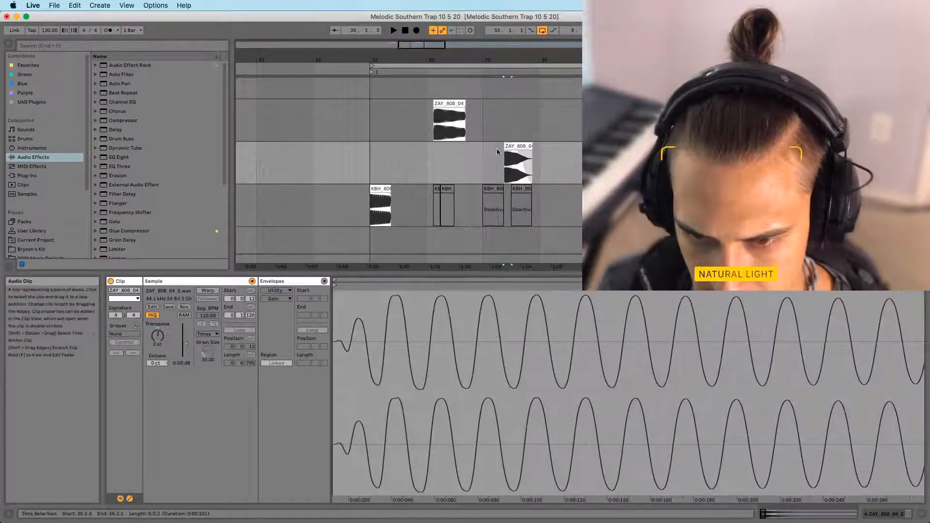
{"action": "key", "text": "super+c"}
{"action": "left_click", "coordinate": [483, 144]}
{"action": "key", "text": "super+v"}
{"action": "left_click_drag", "start_coordinate": [490, 60], "coordinate": [512, 135]}
{"action": "scroll", "coordinate": [537, 145], "scroll_direction": "down", "scroll_amount": 3}
{"action": "scroll", "coordinate": [542, 118], "scroll_direction": "up", "scroll_amount": 1}
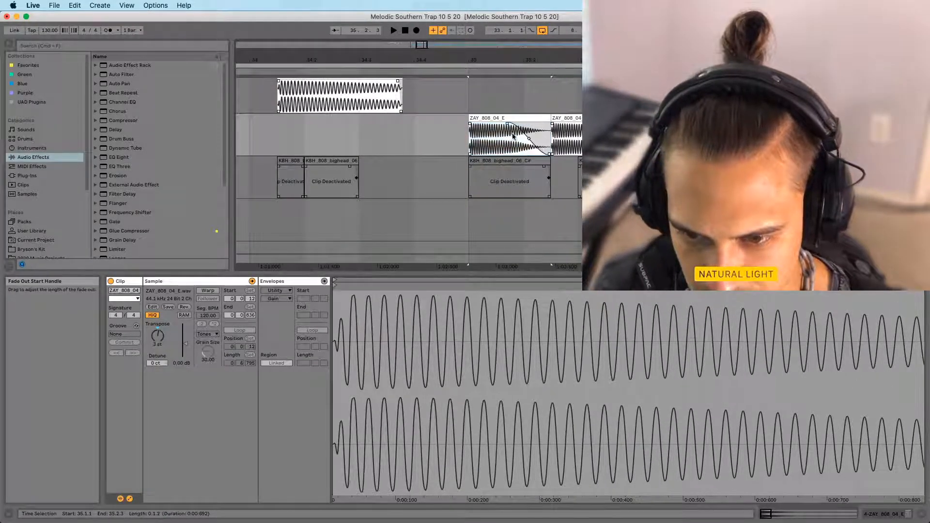
Play the passage around the pasted ZAY_808_04_E clip at bar 35 and shorten that clip's fade-out
{"action": "left_click", "coordinate": [450, 144]}
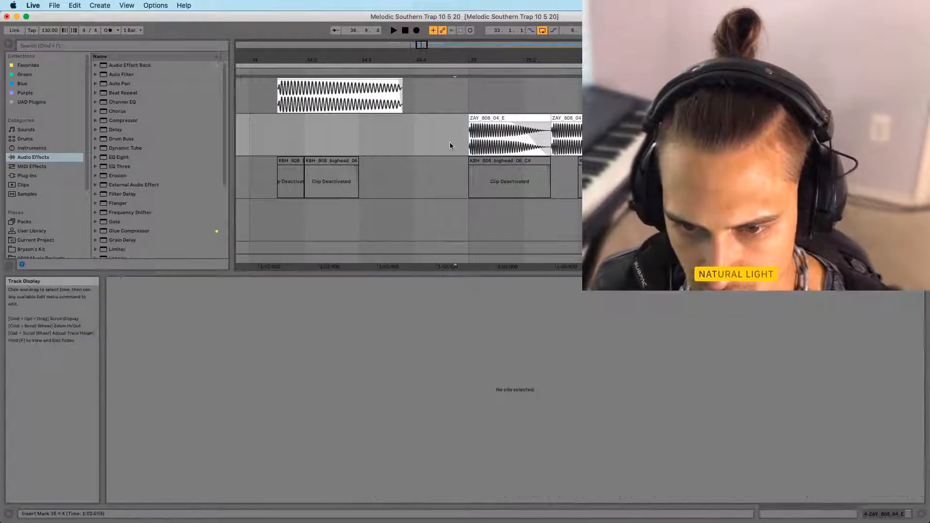
{"action": "scroll", "coordinate": [437, 131], "scroll_direction": "down", "scroll_amount": 3}
{"action": "key", "text": "space"}
{"action": "scroll", "coordinate": [426, 118], "scroll_direction": "up", "scroll_amount": 5}
{"action": "key", "text": "space"}
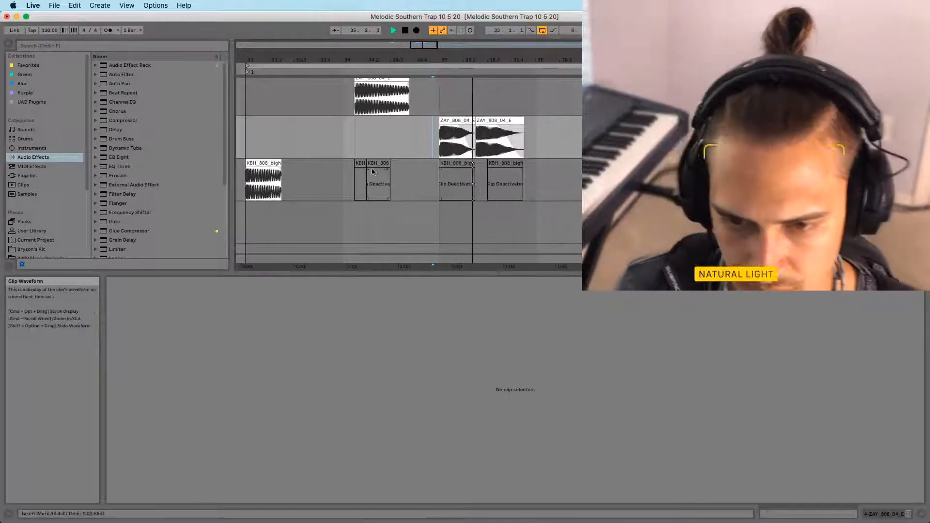
{"action": "left_click", "coordinate": [347, 145]}
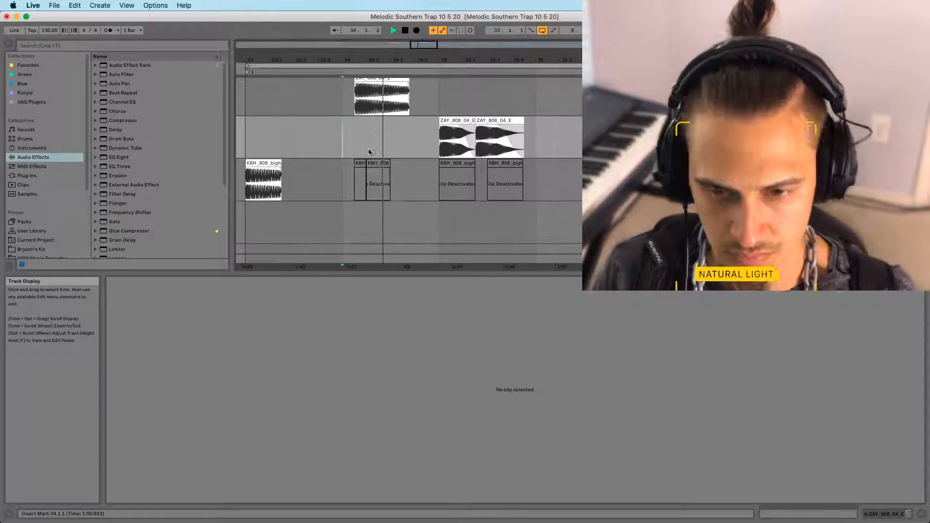
{"action": "left_click_drag", "start_coordinate": [456, 126], "coordinate": [462, 126]}
{"action": "left_click", "coordinate": [347, 146]}
{"action": "key", "text": "space"}
{"action": "key", "text": "space"}
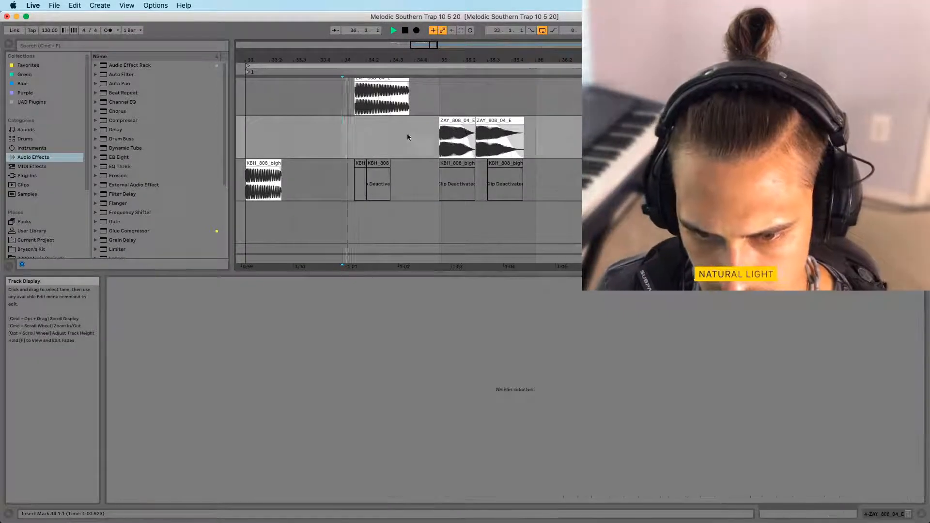
Listen through bar 35 and split the second ZAY_808_04_E clip at 35.3.1
{"action": "left_click_drag", "start_coordinate": [446, 58], "coordinate": [452, 59]}
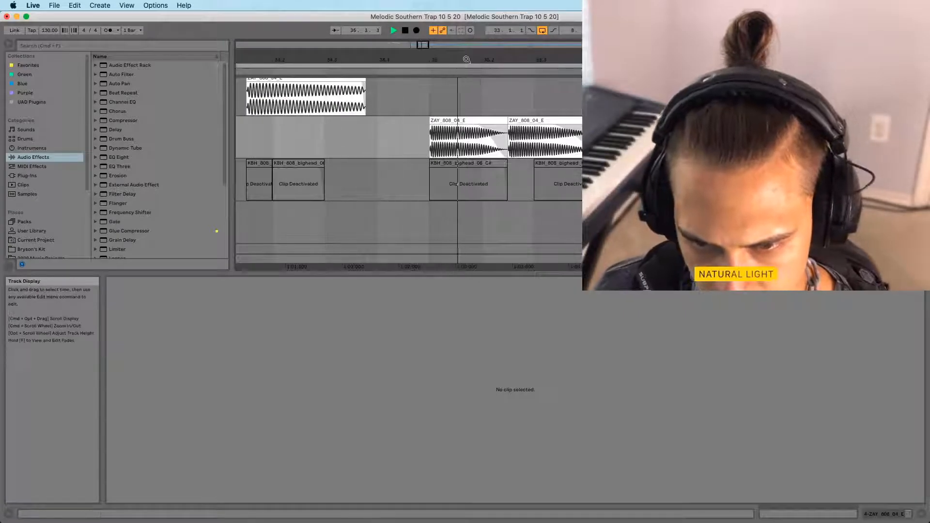
{"action": "left_click_drag", "start_coordinate": [547, 54], "coordinate": [538, 53]}
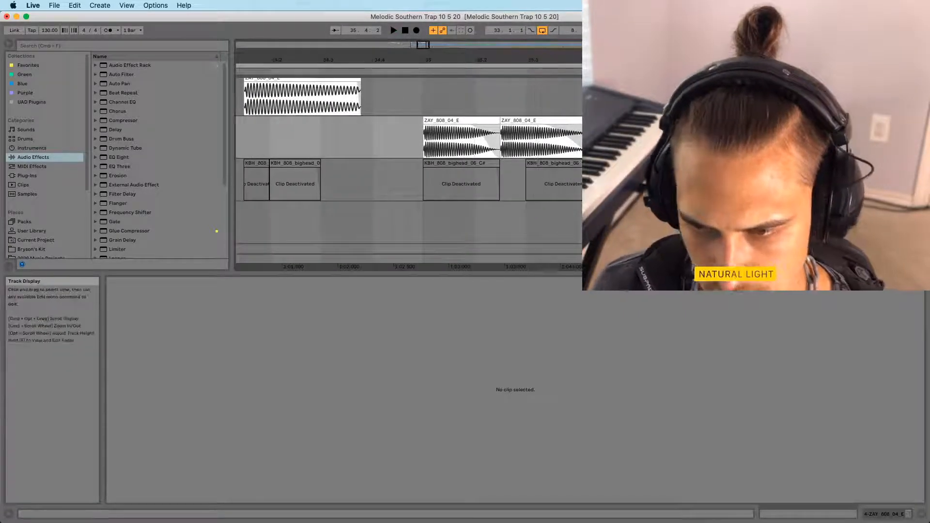
{"action": "left_click", "coordinate": [544, 112]}
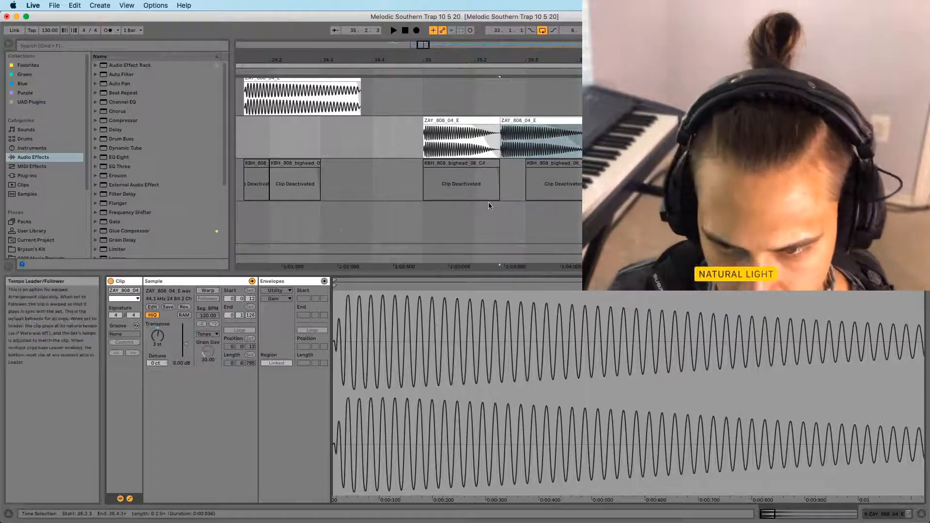
{"action": "left_click", "coordinate": [528, 149]}
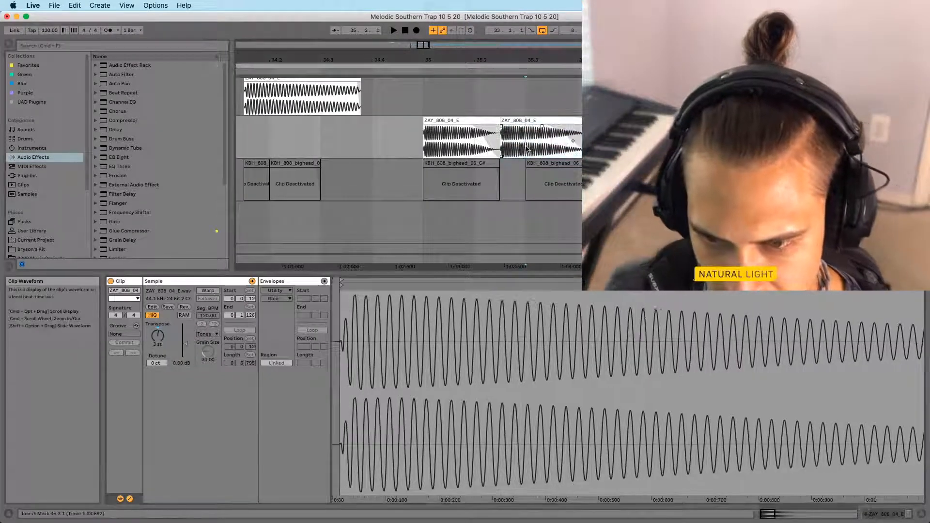
{"action": "key", "text": "super+e"}
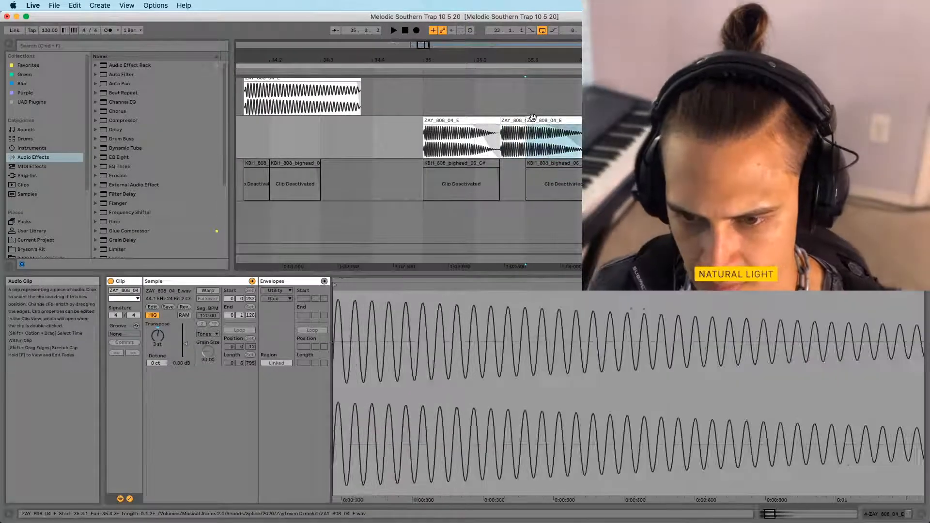
Enable Warp on the split segment while keeping its current timing, and show its clip Transposition envelope
{"action": "left_click", "coordinate": [207, 291]}
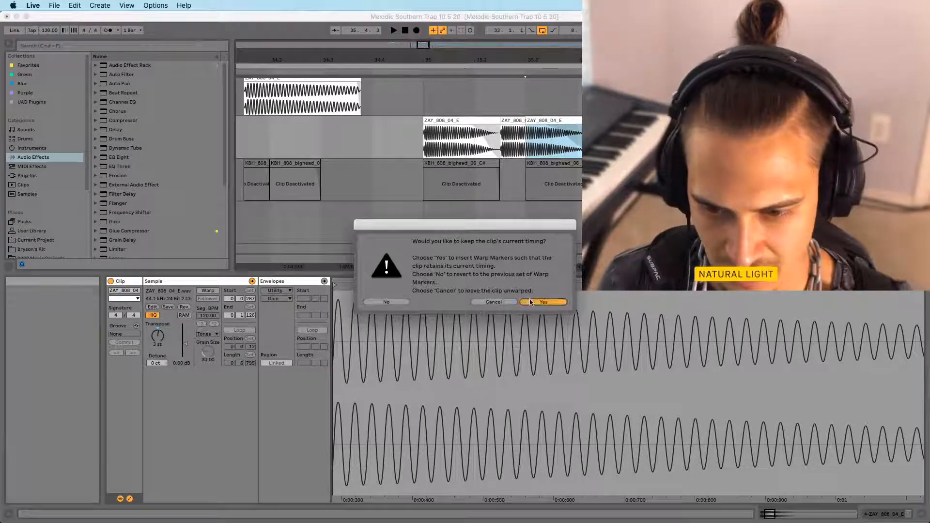
{"action": "left_click", "coordinate": [541, 304]}
{"action": "left_click", "coordinate": [278, 291]}
{"action": "left_click", "coordinate": [278, 299]}
{"action": "left_click", "coordinate": [278, 299]}
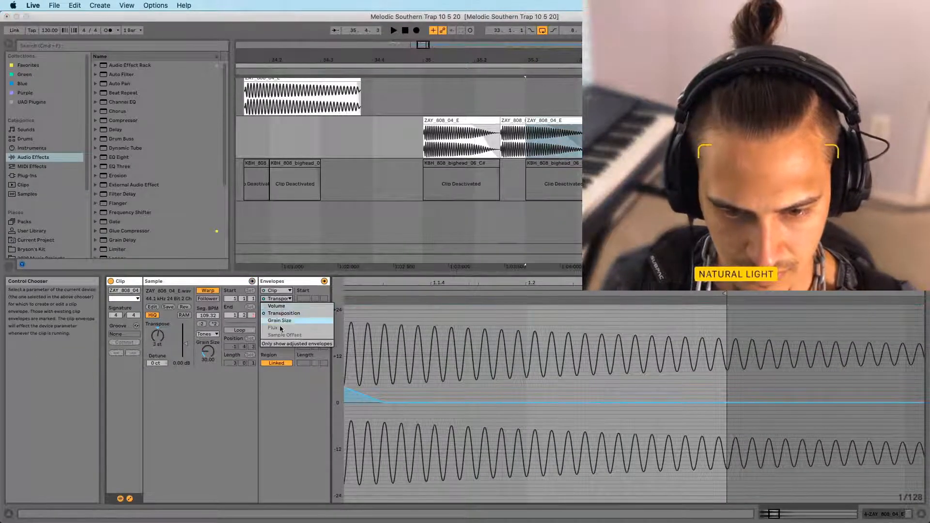
{"action": "left_click", "coordinate": [288, 344]}
Shape a +12 semitone bump in the Transposition envelope near the segment's start and audition the pitch change
{"action": "key", "text": "space"}
{"action": "left_click_drag", "start_coordinate": [383, 284], "coordinate": [430, 286]}
{"action": "key", "text": "space"}
{"action": "key", "text": "space"}
{"action": "key", "text": "space"}
{"action": "key", "text": "space"}
{"action": "key", "text": "space"}
{"action": "left_click", "coordinate": [461, 414]}
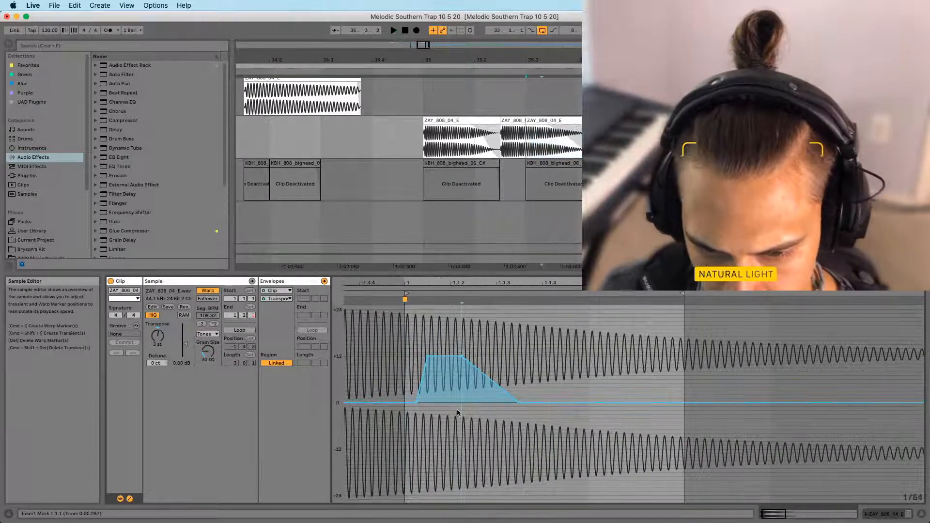
Reshape the Transposition envelope into a gradual rise with the +12 plateau ending at about 1.1.3, and audition it
{"action": "left_click_drag", "start_coordinate": [461, 359], "coordinate": [509, 357]}
{"action": "key", "text": "space"}
{"action": "key", "text": "space"}
{"action": "key", "text": "space"}
{"action": "key", "text": "space"}
{"action": "key", "text": "space"}
{"action": "key", "text": "space"}
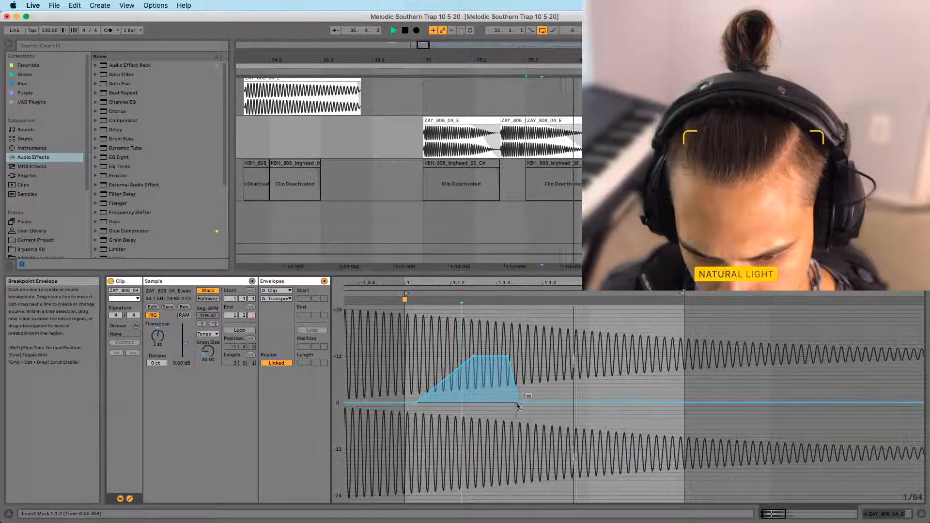
Play back the edited 808 line from bars 35, 34 and 33 to check the pitch slide in context
{"action": "left_click", "coordinate": [425, 147]}
{"action": "key", "text": "space"}
{"action": "key", "text": "space"}
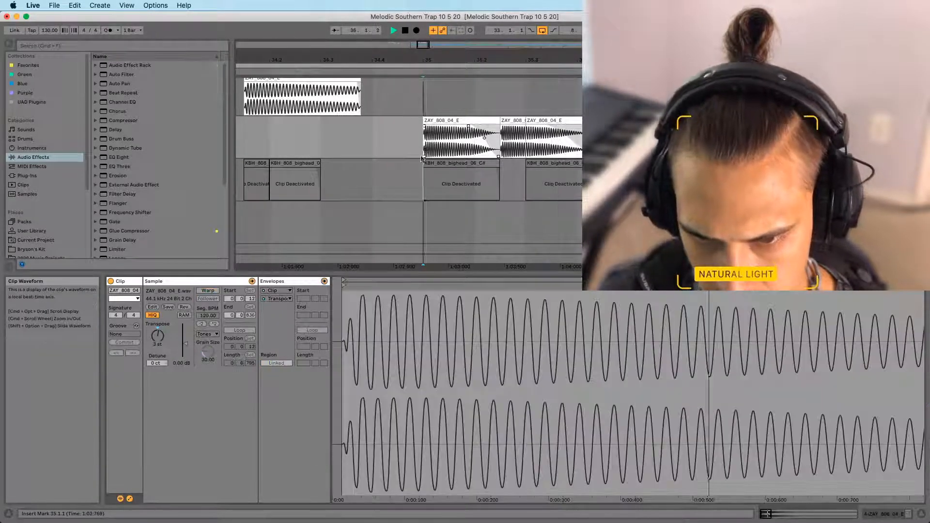
{"action": "left_click_drag", "start_coordinate": [523, 59], "coordinate": [524, 28]}
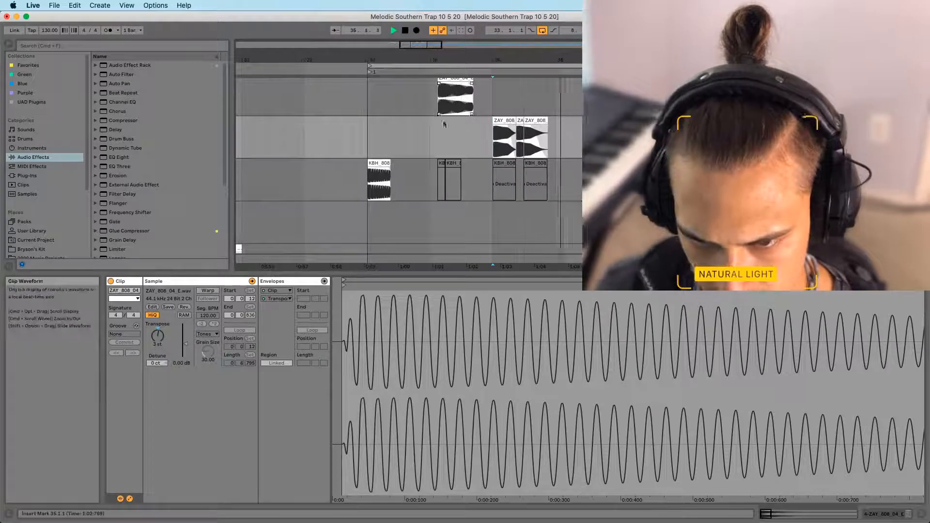
{"action": "left_click", "coordinate": [429, 141]}
{"action": "key", "text": "space"}
{"action": "key", "text": "space"}
{"action": "left_click", "coordinate": [529, 130]}
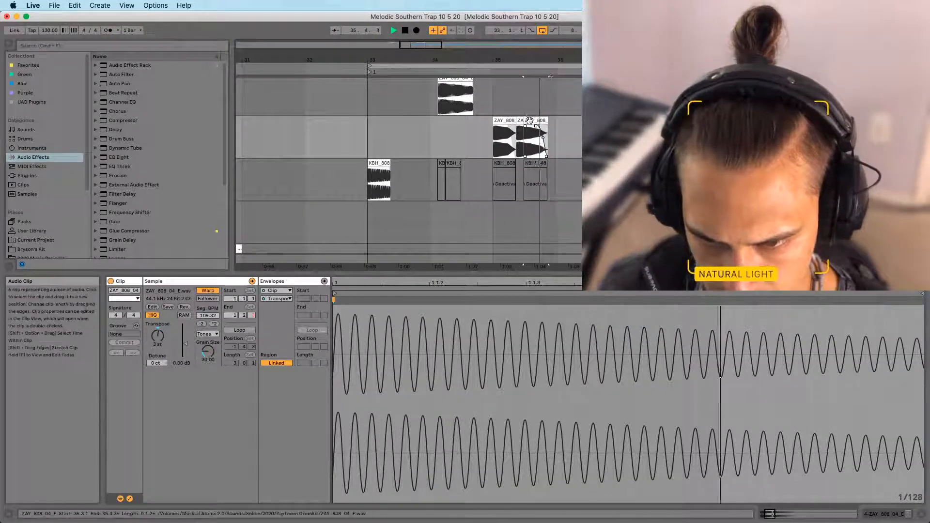
{"action": "left_click", "coordinate": [367, 142]}
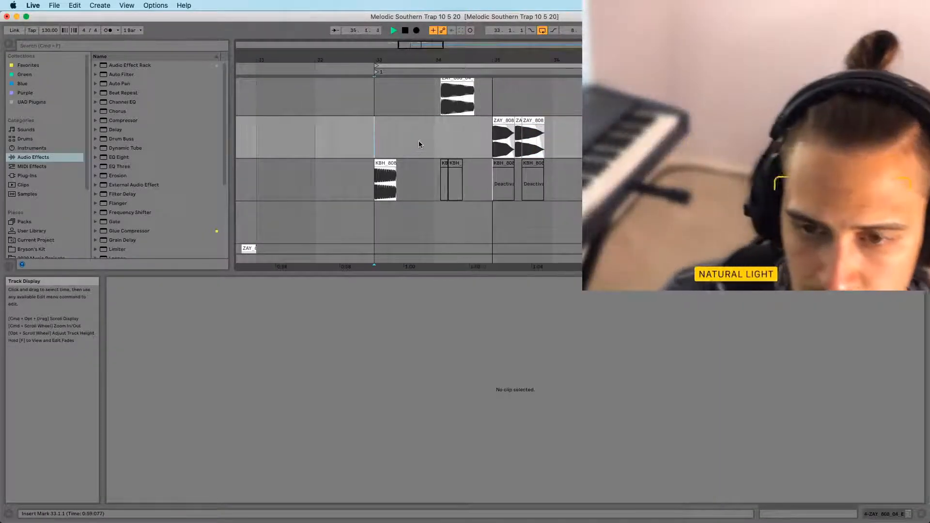
{"action": "scroll", "coordinate": [533, 121], "scroll_direction": "up", "scroll_amount": 3}
{"action": "key", "text": "space"}
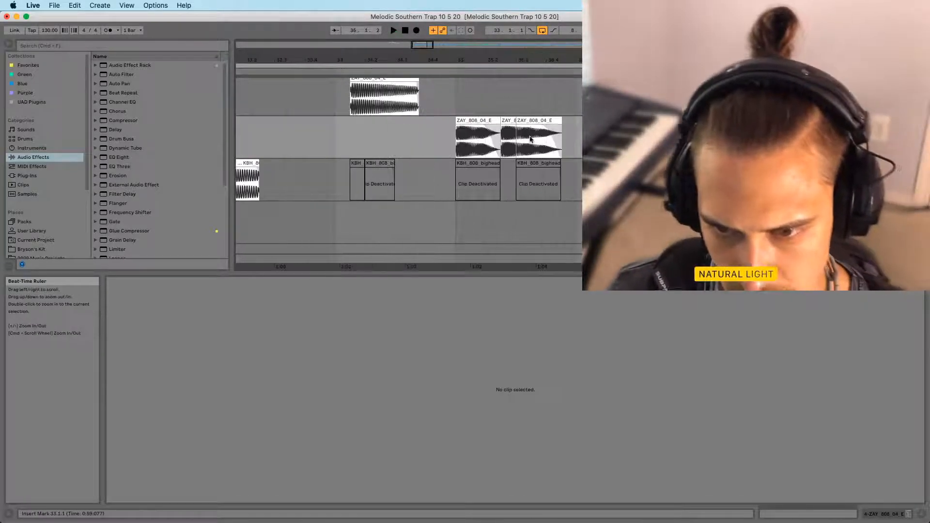
Fine-tune the fall of the bar 35.3 808 segment's Transposition envelope from +12 to 0 st, ending between 1.1.3 and 1.2, and audition it
{"action": "left_click", "coordinate": [533, 121]}
{"action": "left_click", "coordinate": [533, 121]}
{"action": "left_click_drag", "start_coordinate": [353, 286], "coordinate": [361, 242]}
{"action": "left_click_drag", "start_coordinate": [350, 285], "coordinate": [348, 310]}
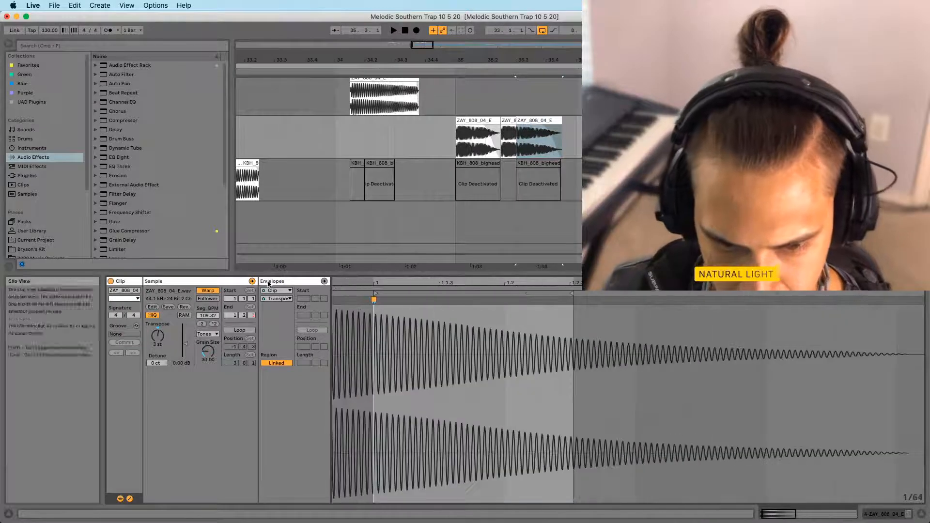
{"action": "left_click", "coordinate": [268, 283]}
{"action": "left_click", "coordinate": [281, 299]}
{"action": "left_click", "coordinate": [285, 311]}
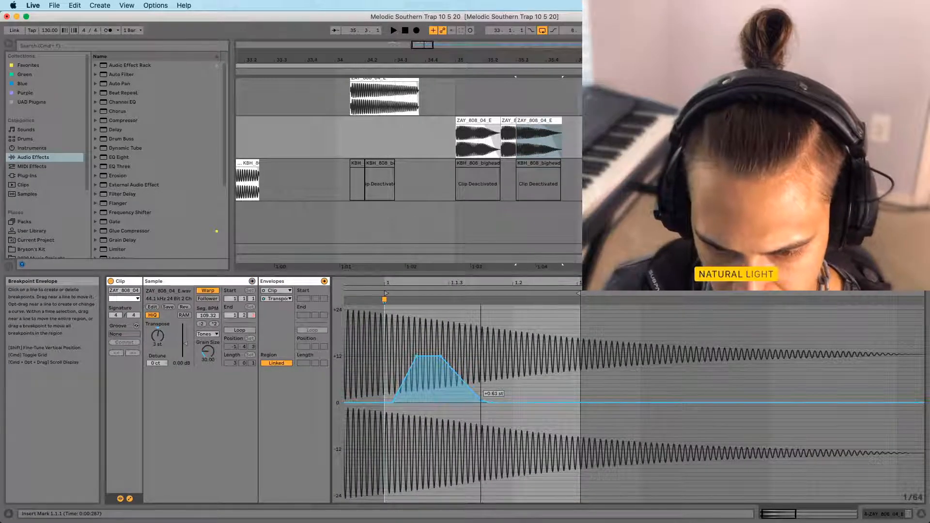
{"action": "left_click", "coordinate": [465, 401]}
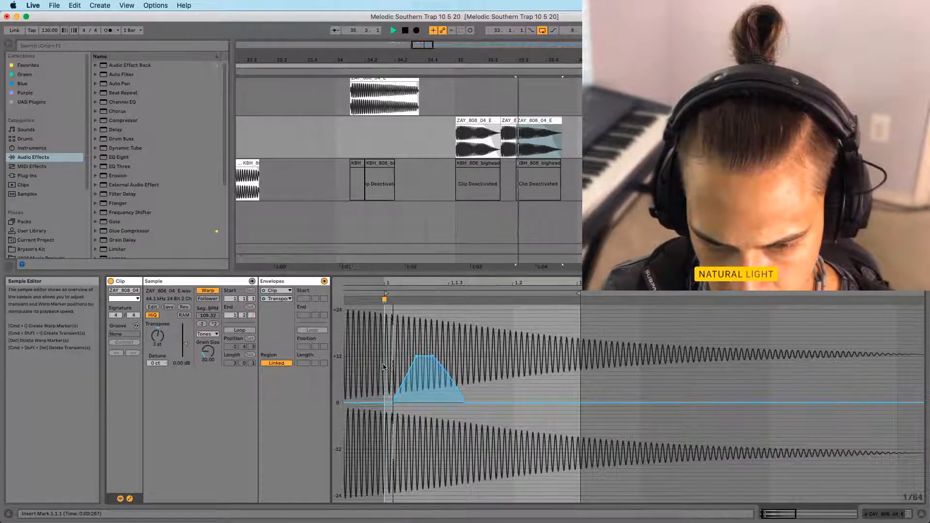
{"action": "left_click_drag", "start_coordinate": [465, 402], "coordinate": [473, 402]}
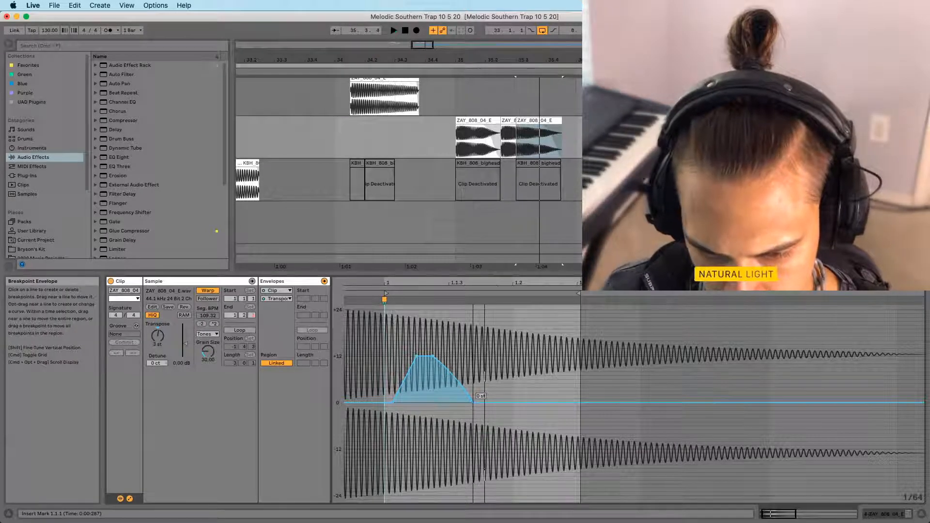
{"action": "left_click_drag", "start_coordinate": [434, 356], "coordinate": [441, 356]}
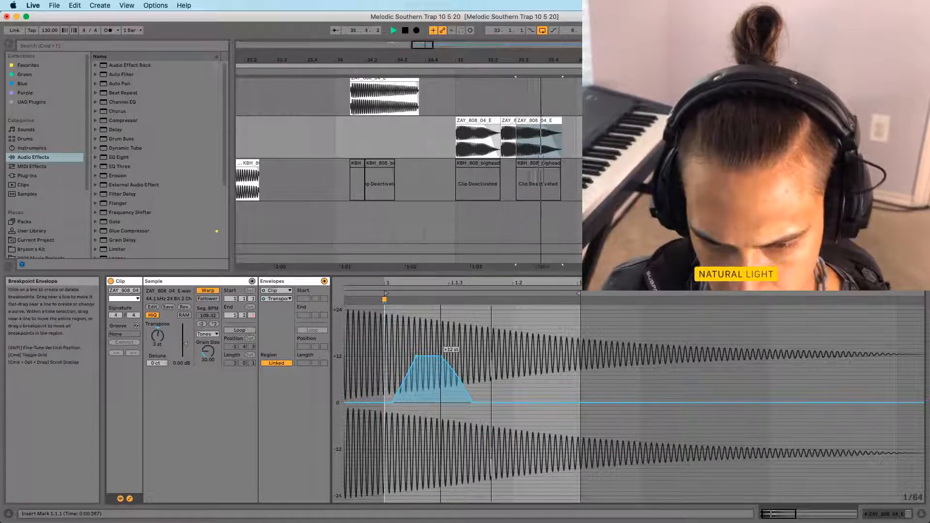
{"action": "left_click_drag", "start_coordinate": [473, 403], "coordinate": [481, 402]}
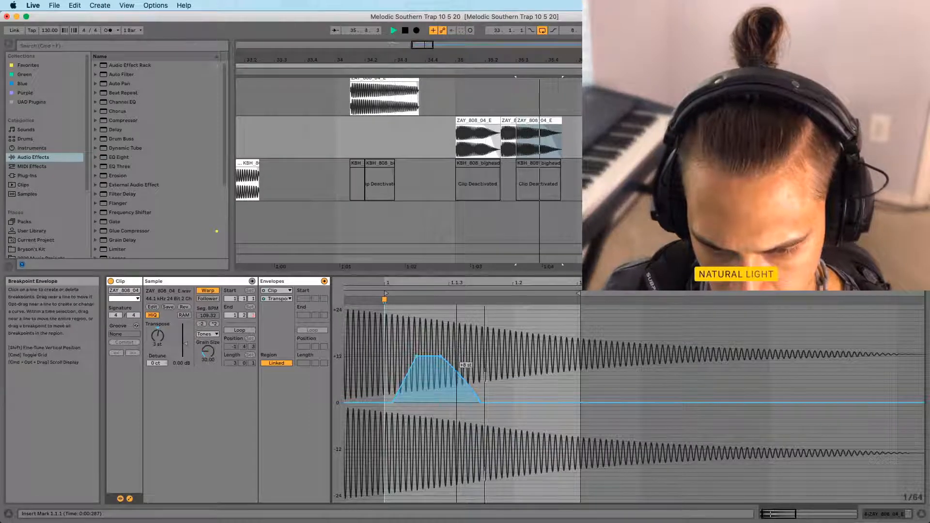
{"action": "left_click", "coordinate": [449, 168]}
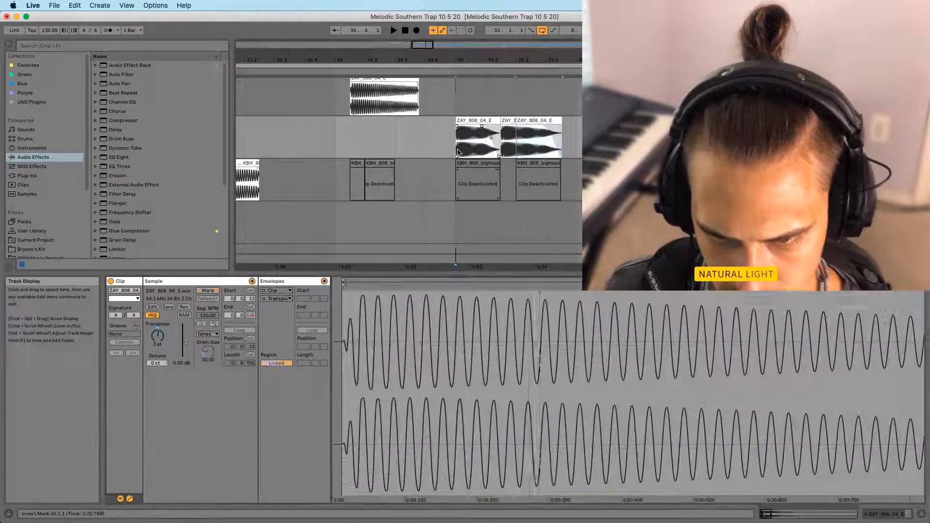
Make the same segment's pitch rise more gradual by starting the +12 st plateau past 1.1.2, and audition it from bar 35
{"action": "scroll", "coordinate": [525, 112], "scroll_direction": "up", "scroll_amount": 4}
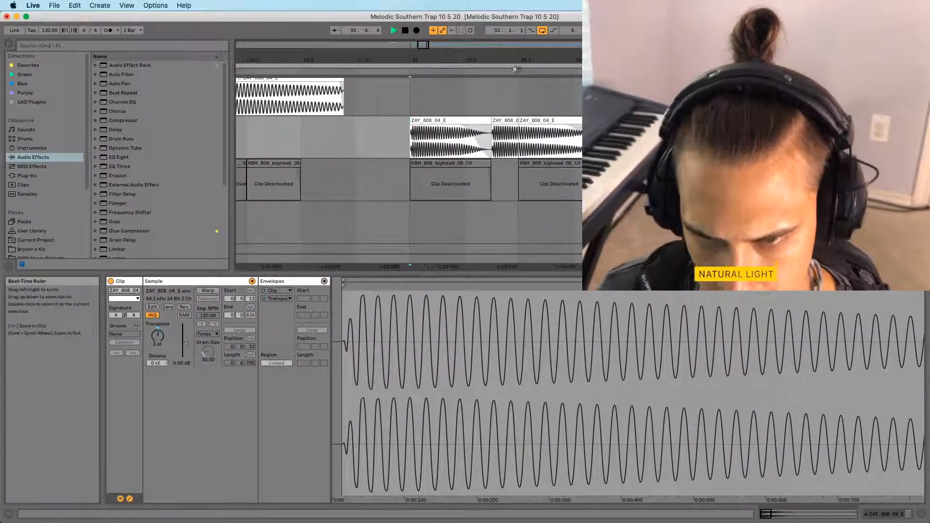
{"action": "left_click", "coordinate": [525, 120]}
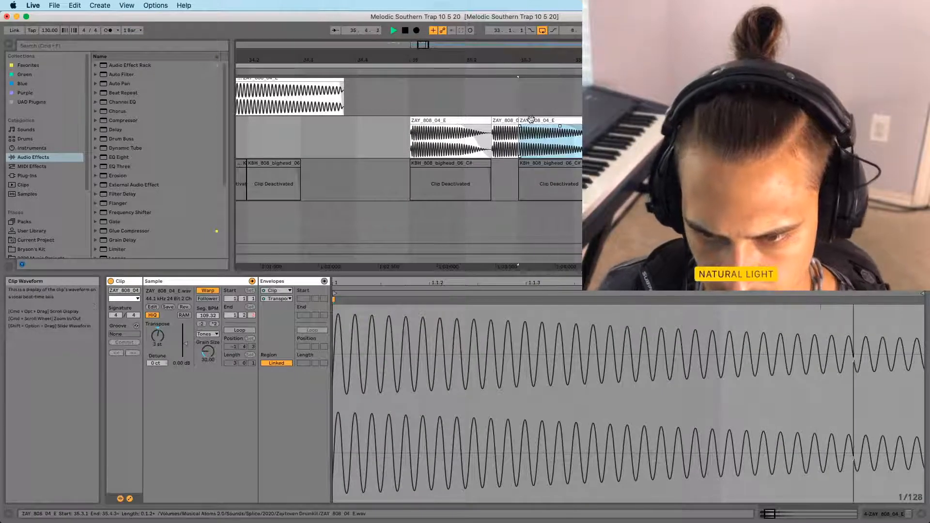
{"action": "key", "text": "space"}
{"action": "key", "text": "space"}
{"action": "key", "text": "shift+Tab"}
{"action": "key", "text": "shift+Tab"}
{"action": "key", "text": "space"}
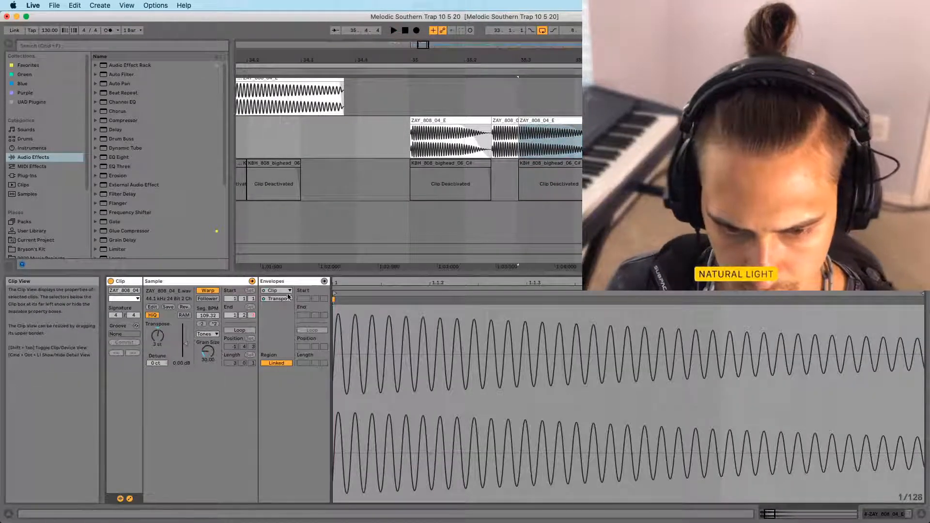
{"action": "left_click", "coordinate": [289, 299]}
{"action": "left_click", "coordinate": [379, 356]}
{"action": "left_click_drag", "start_coordinate": [369, 281], "coordinate": [469, 283]}
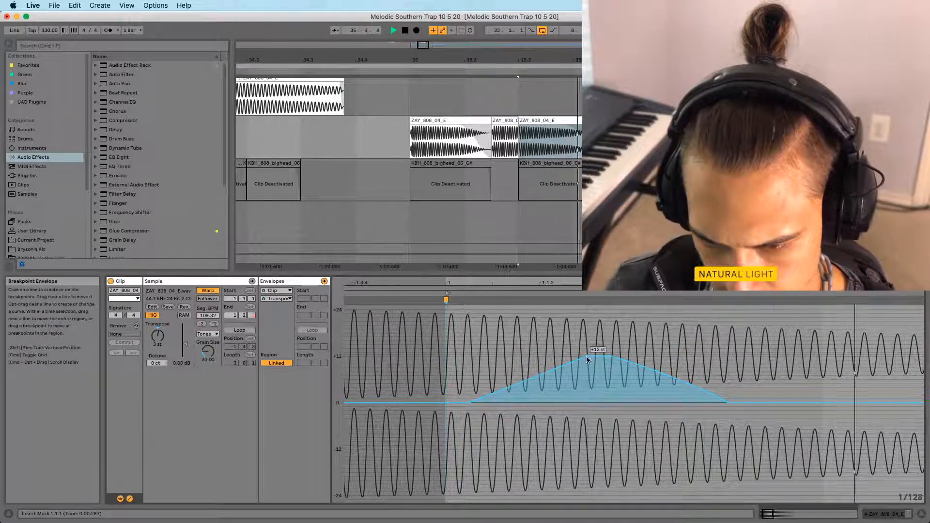
{"action": "left_click", "coordinate": [409, 153]}
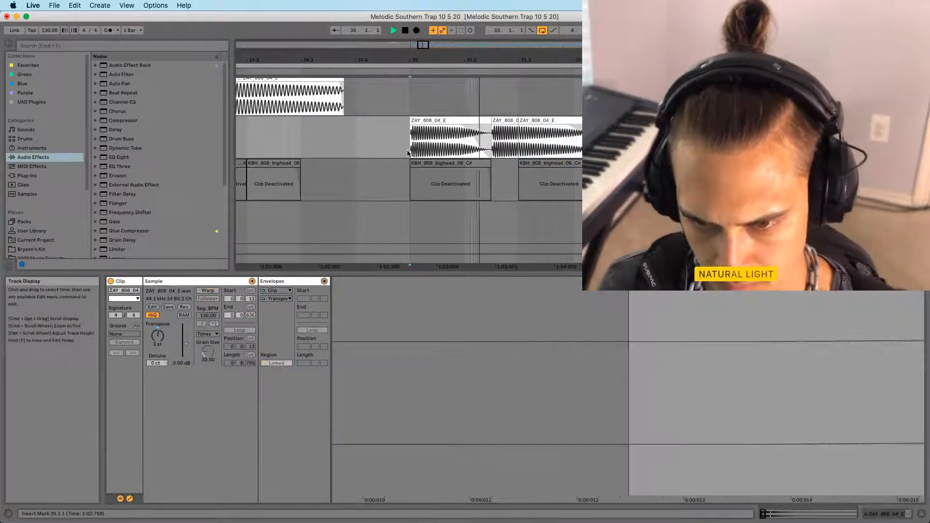
Review the clip settings of the sliding segment and the first bar 35 segment, and play back the bass line from bar 33
{"action": "left_click", "coordinate": [519, 123]}
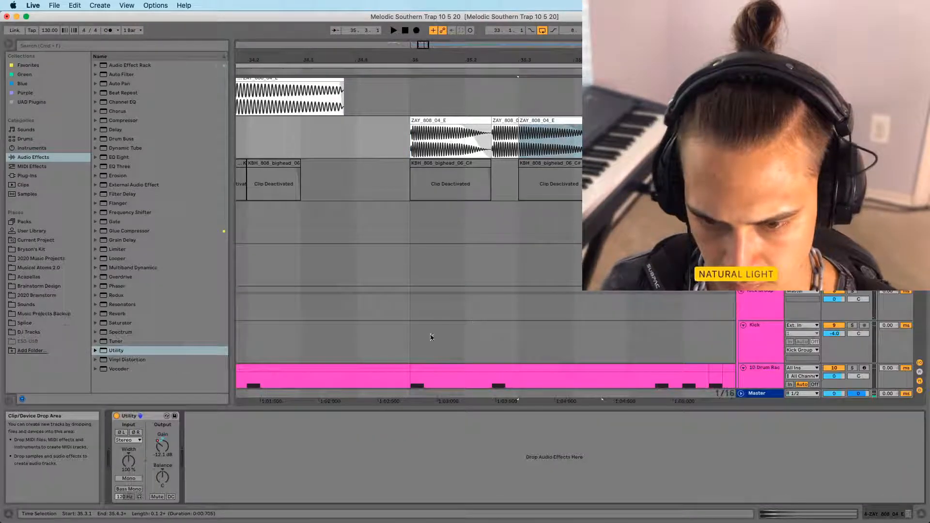
{"action": "left_click", "coordinate": [399, 321]}
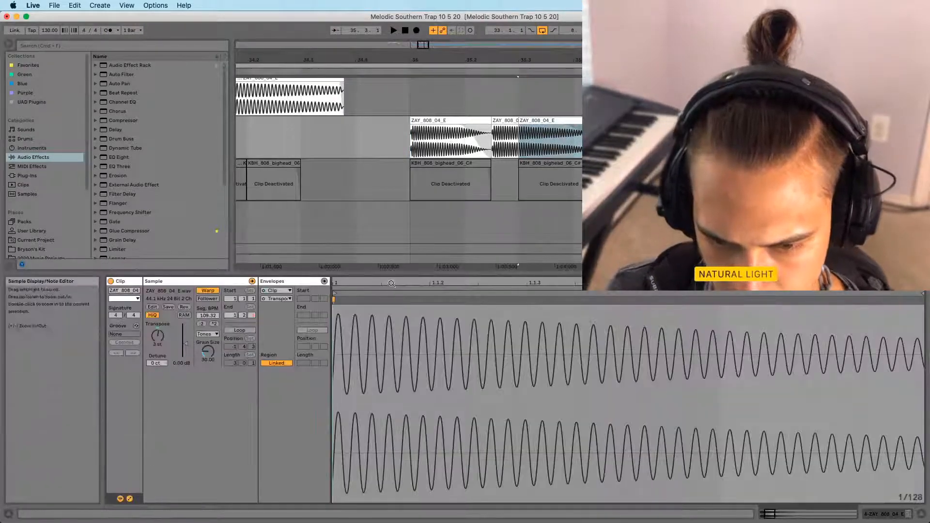
{"action": "left_click_drag", "start_coordinate": [391, 284], "coordinate": [363, 272]}
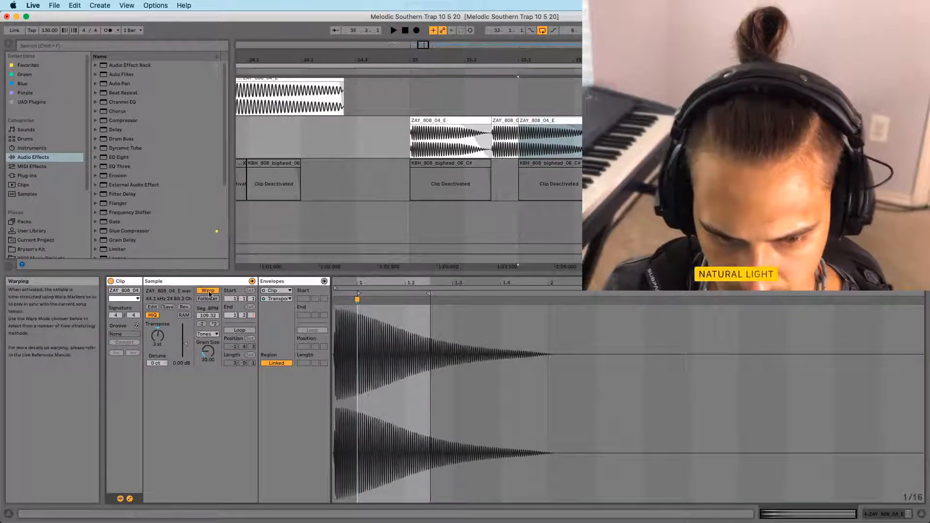
{"action": "left_click", "coordinate": [491, 143]}
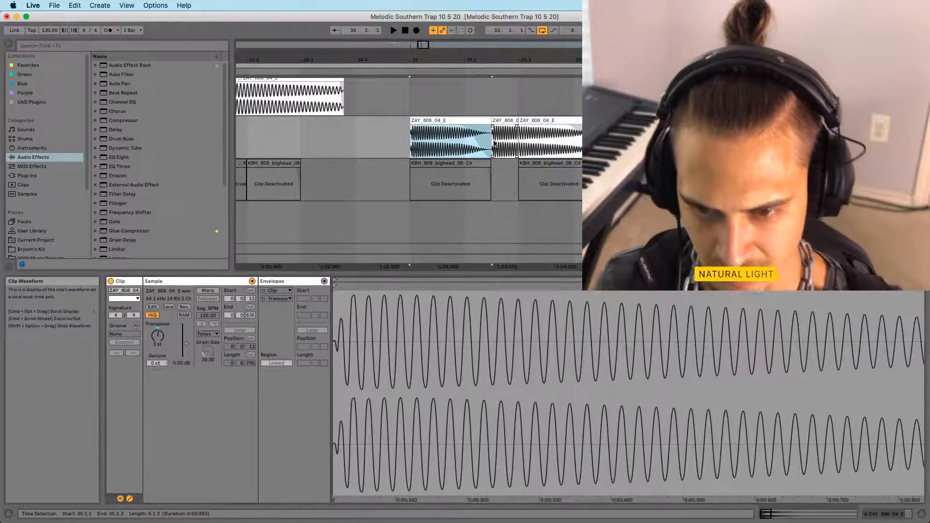
{"action": "key", "text": "space"}
{"action": "left_click_drag", "start_coordinate": [483, 53], "coordinate": [483, 8]}
{"action": "left_click", "coordinate": [465, 133]}
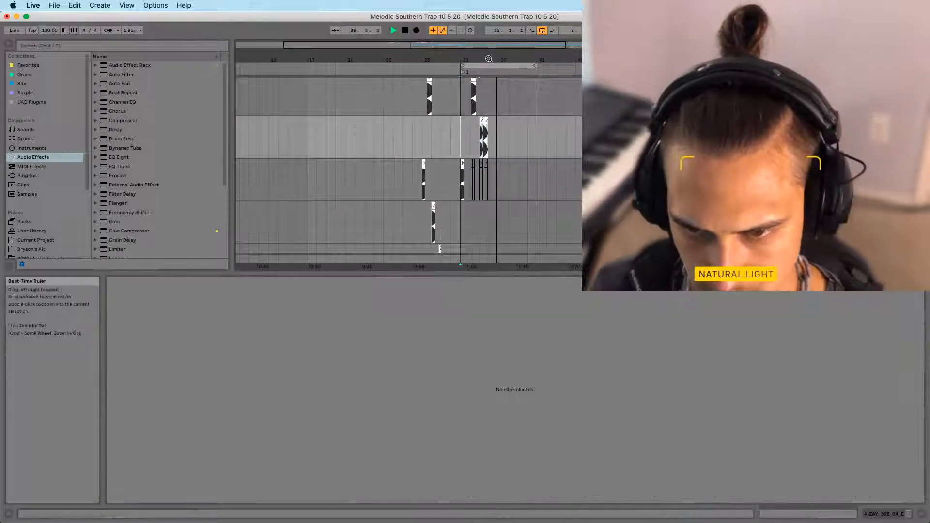
Copy the ZAY_808_08_F# clip from around bar 31 to 36.4.1 on the same track
{"action": "left_click_drag", "start_coordinate": [489, 58], "coordinate": [541, 140]}
{"action": "scroll", "coordinate": [541, 141], "scroll_direction": "down", "scroll_amount": 2}
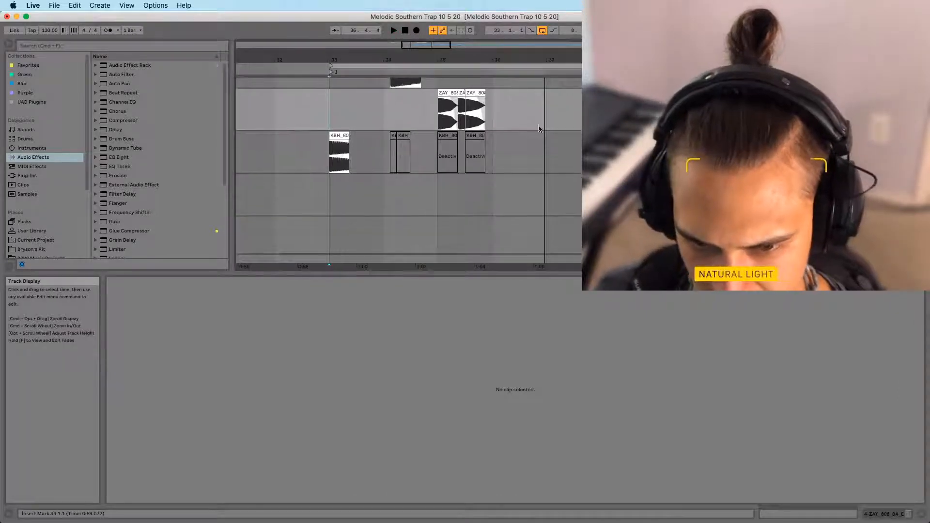
{"action": "scroll", "coordinate": [539, 156], "scroll_direction": "down", "scroll_amount": 9}
{"action": "scroll", "coordinate": [376, 95], "scroll_direction": "up", "scroll_amount": 4}
{"action": "left_click_drag", "start_coordinate": [346, 59], "coordinate": [439, 25]}
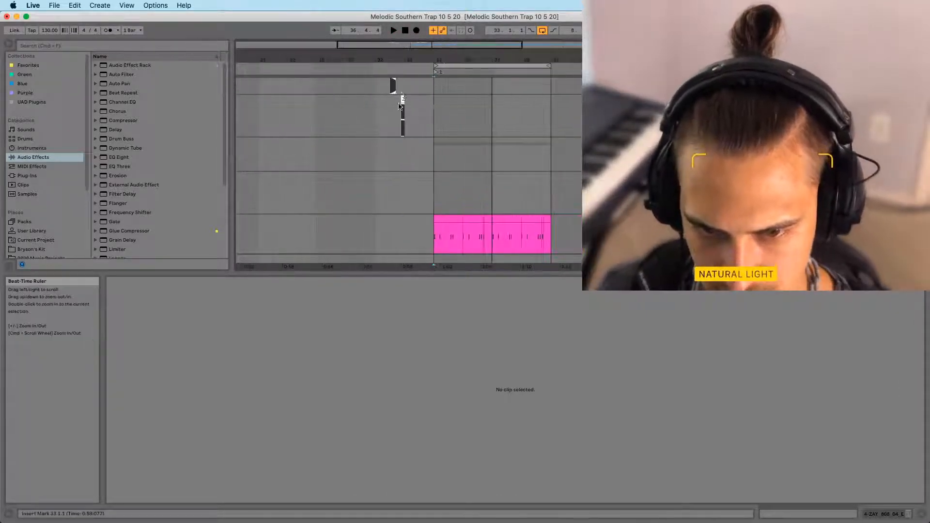
{"action": "scroll", "coordinate": [402, 96], "scroll_direction": "up", "scroll_amount": 2}
{"action": "left_click_drag", "start_coordinate": [402, 151], "coordinate": [469, 154]}
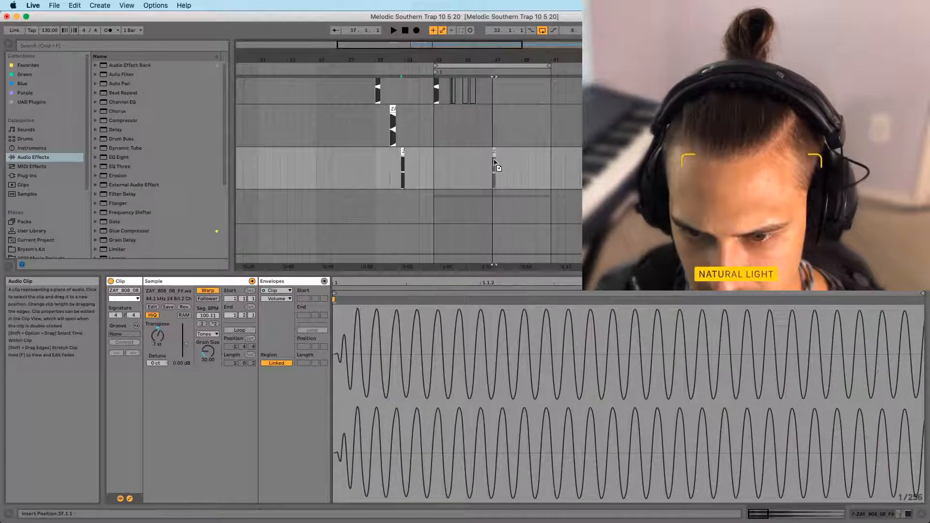
{"action": "left_click_drag", "start_coordinate": [490, 58], "coordinate": [490, 87]}
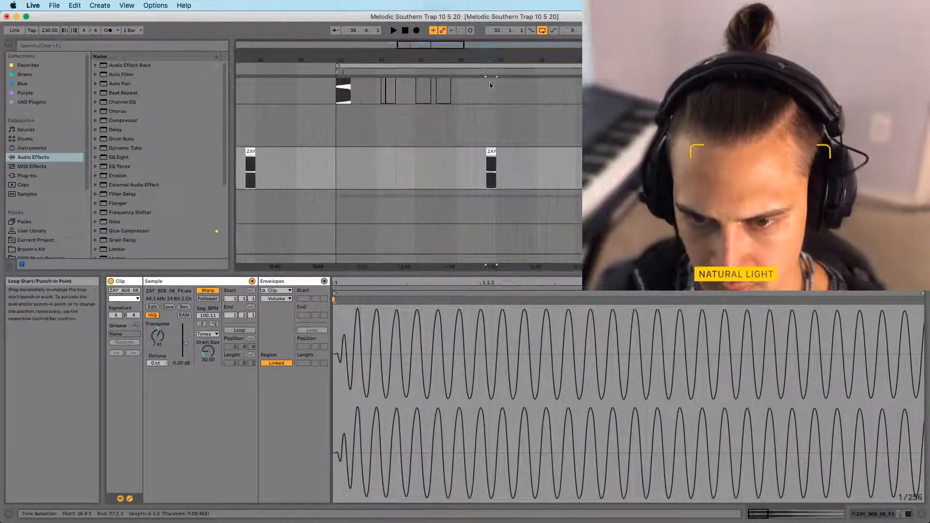
Play from 35.4.1 and inspect the bar 36 chord notes in the Sylenth1 clip, comparing them with the earlier chords
{"action": "left_click", "coordinate": [447, 154]}
{"action": "scroll", "coordinate": [455, 148], "scroll_direction": "down", "scroll_amount": 3}
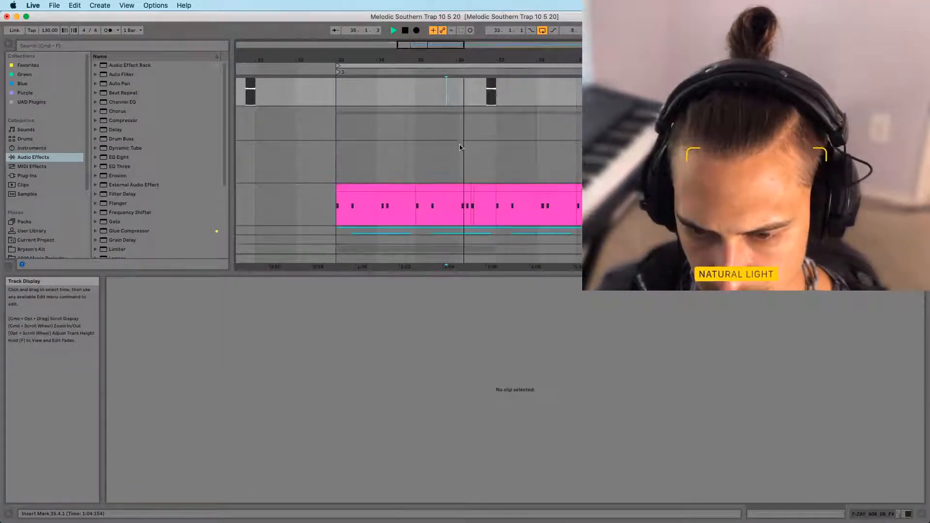
{"action": "scroll", "coordinate": [462, 145], "scroll_direction": "up", "scroll_amount": 3}
{"action": "scroll", "coordinate": [466, 173], "scroll_direction": "down", "scroll_amount": 8}
{"action": "left_click", "coordinate": [470, 177]}
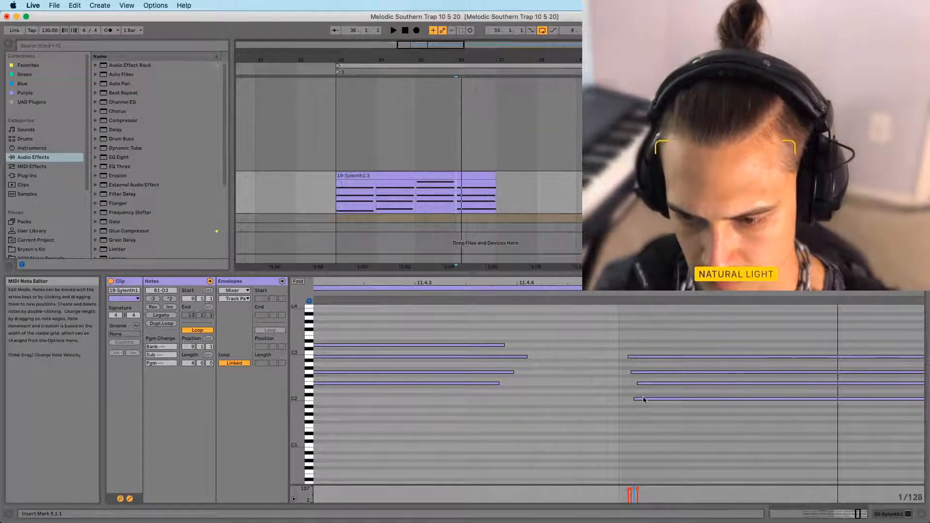
{"action": "left_click", "coordinate": [645, 401]}
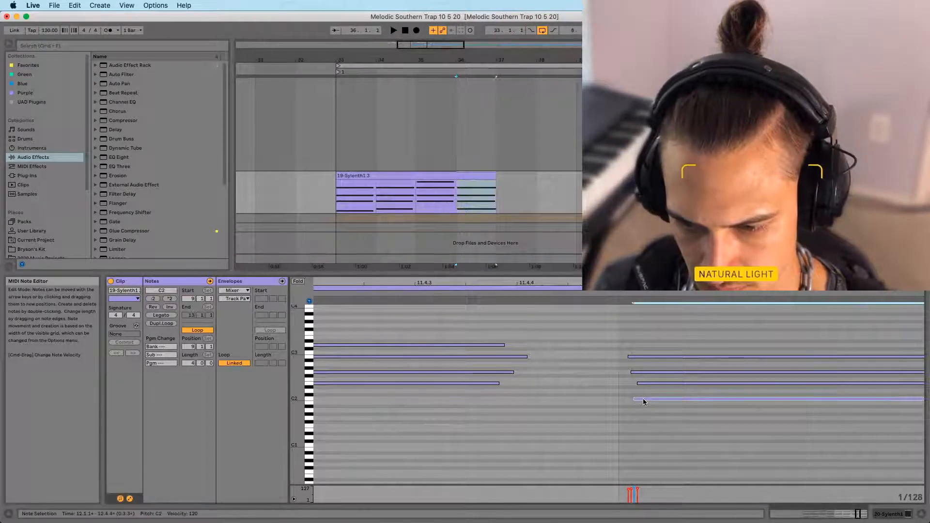
{"action": "left_click", "coordinate": [638, 357]}
{"action": "left_click", "coordinate": [640, 373]}
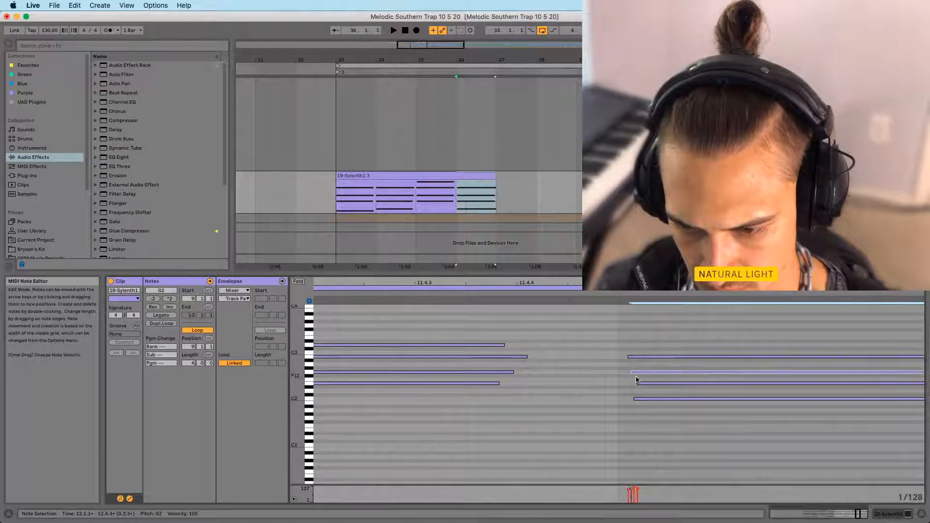
{"action": "left_click", "coordinate": [338, 207]}
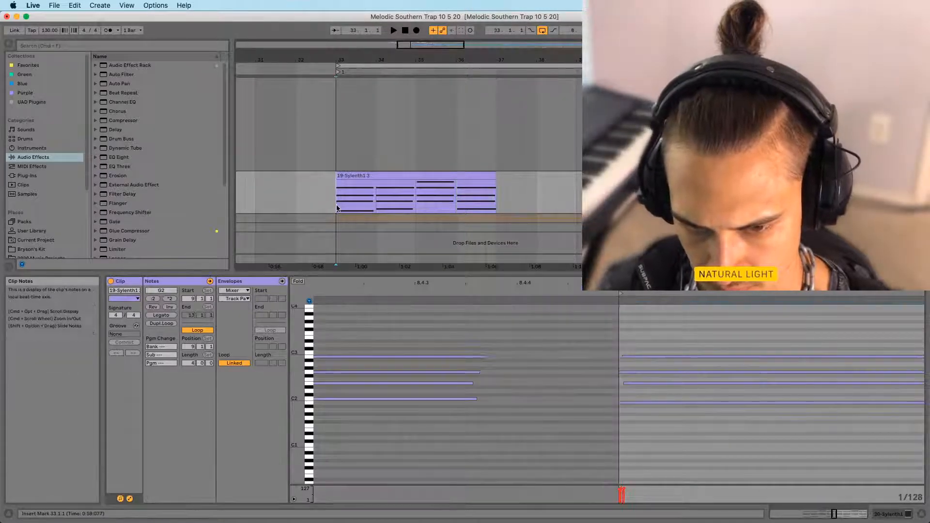
{"action": "left_click_drag", "start_coordinate": [556, 285], "coordinate": [560, 194]}
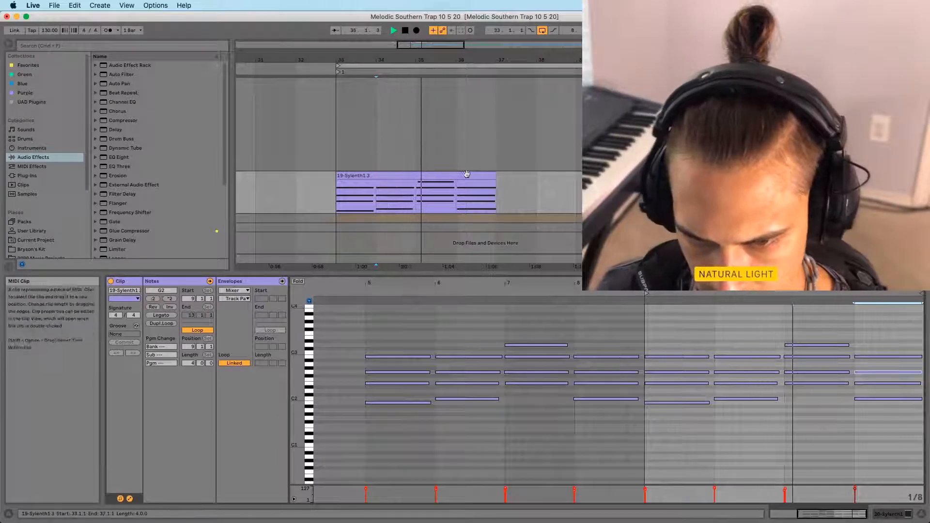
Copy the ZAY_808_04_E clip from bar 34 to 36.1.2 on the same track and audition it from bar 36
{"action": "scroll", "coordinate": [470, 160], "scroll_direction": "up", "scroll_amount": 5}
{"action": "scroll", "coordinate": [413, 197], "scroll_direction": "down", "scroll_amount": 4}
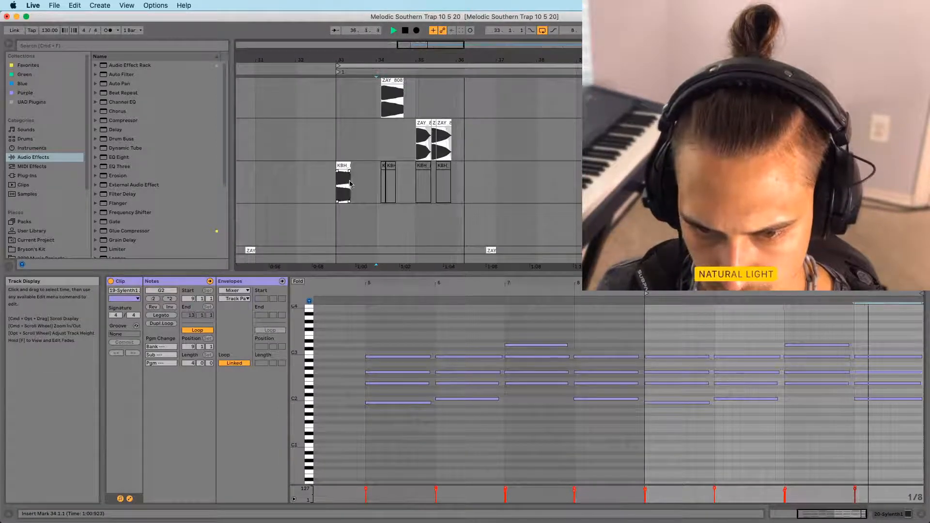
{"action": "key", "text": "space"}
{"action": "left_click", "coordinate": [420, 126]}
{"action": "scroll", "coordinate": [403, 125], "scroll_direction": "up", "scroll_amount": 1}
{"action": "left_click", "coordinate": [383, 123]}
{"action": "key", "text": "space"}
{"action": "mouse_move", "coordinate": [392, 102]}
{"action": "left_mouse_down"}
{"action": "mouse_move", "coordinate": [485, 104]}
{"action": "mouse_move", "coordinate": [476, 104]}
{"action": "left_mouse_up"}
{"action": "scroll", "coordinate": [494, 104], "scroll_direction": "up", "scroll_amount": 2}
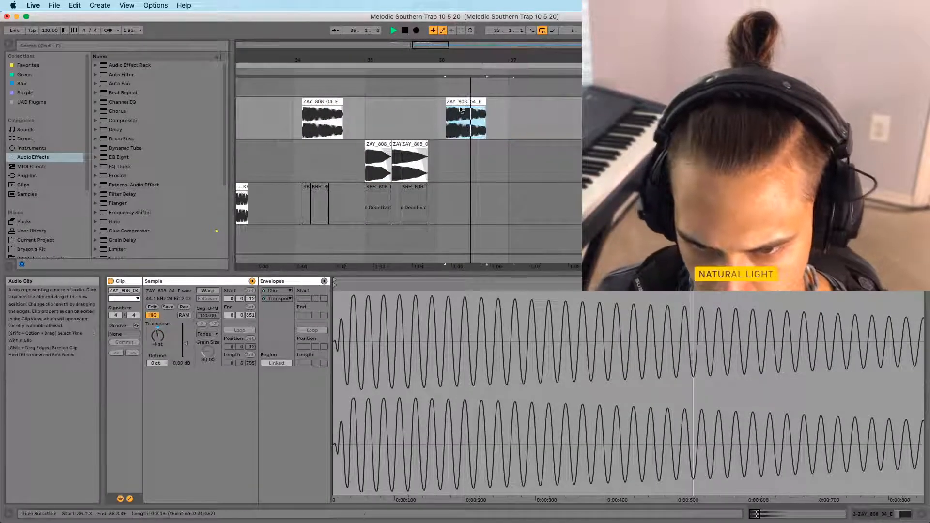
{"action": "left_click", "coordinate": [493, 104]}
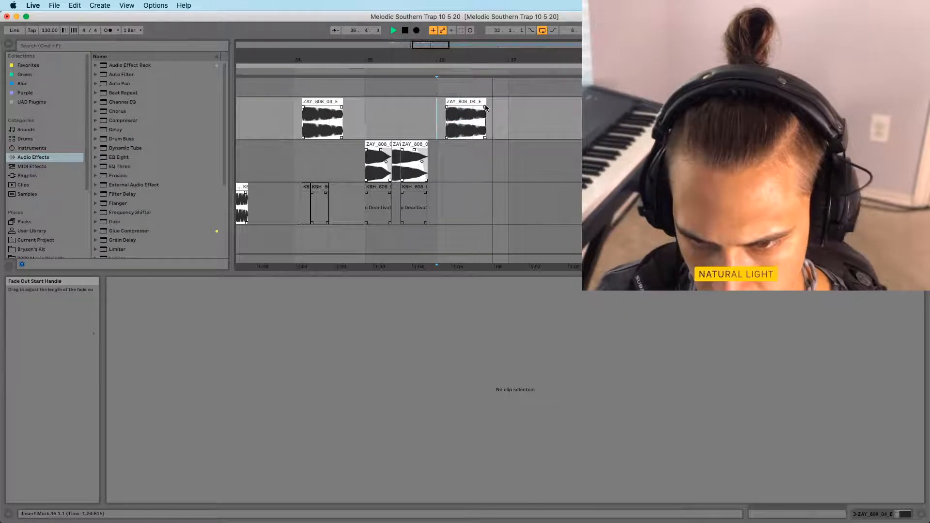
{"action": "left_click", "coordinate": [476, 102]}
{"action": "left_click_drag", "start_coordinate": [470, 57], "coordinate": [471, 38]}
{"action": "key", "text": "space"}
Set the Transpose of the ZAY_808_08_F# clip at 36.4.1 to 6 st and audition the new pitch
{"action": "scroll", "coordinate": [506, 185], "scroll_direction": "down", "scroll_amount": 5}
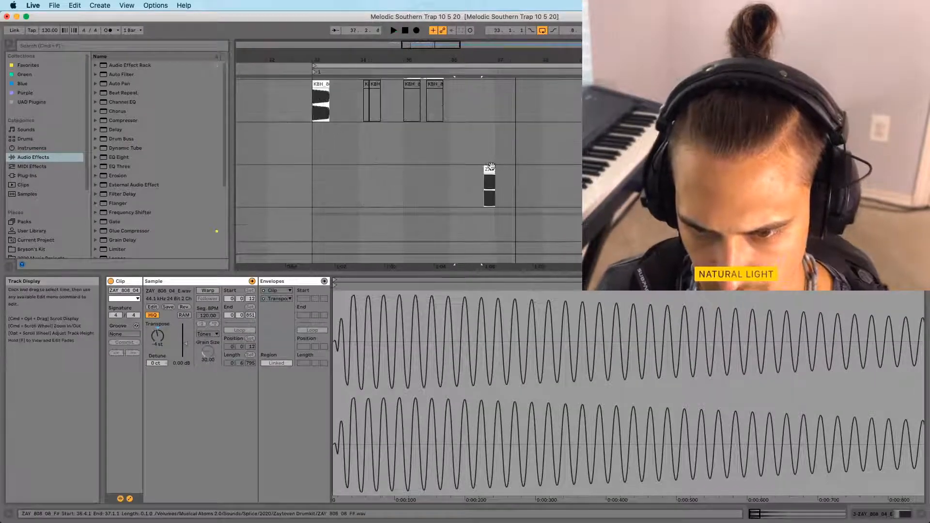
{"action": "left_click", "coordinate": [490, 187]}
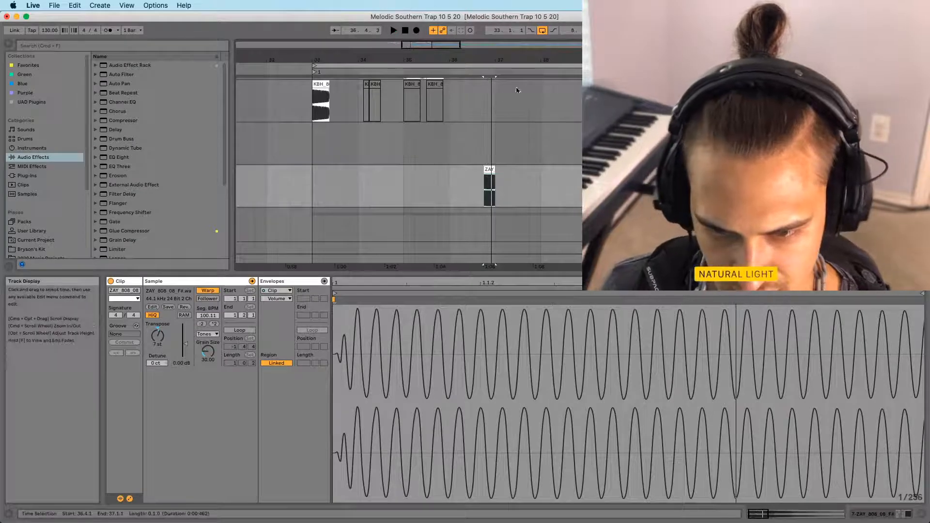
{"action": "left_click_drag", "start_coordinate": [491, 59], "coordinate": [487, 76]}
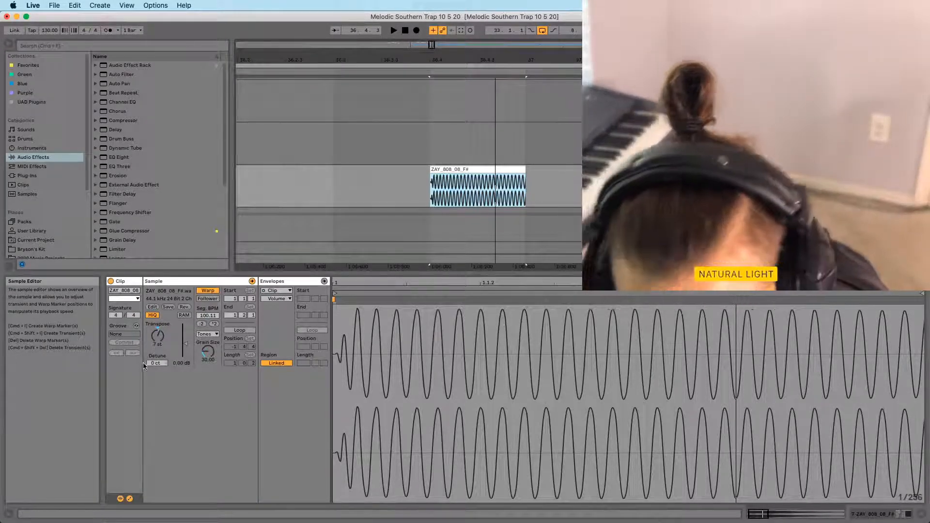
{"action": "left_click", "coordinate": [158, 336]}
{"action": "key", "text": "space"}
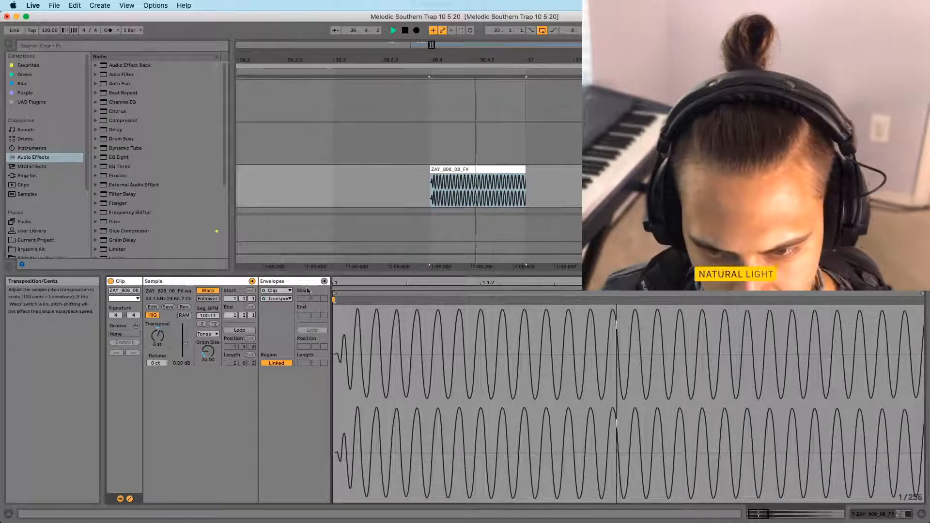
{"action": "key", "text": "space"}
{"action": "key", "text": "space"}
{"action": "left_click_drag", "start_coordinate": [442, 58], "coordinate": [459, 19]}
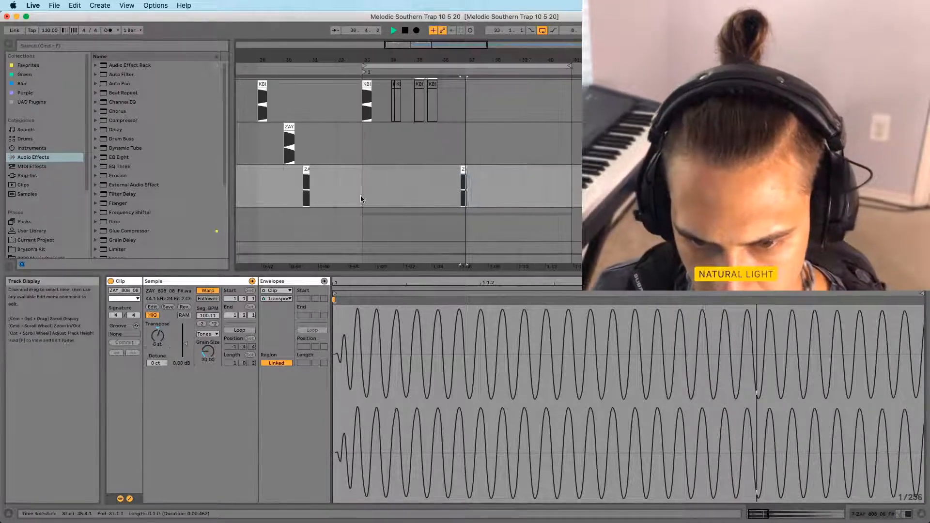
Shorten the arrangement loop so it spans bars 33 to 37, and play the looped section from bar 33
{"action": "left_click", "coordinate": [365, 191]}
{"action": "key", "text": "space"}
{"action": "left_click_drag", "start_coordinate": [569, 66], "coordinate": [469, 87]}
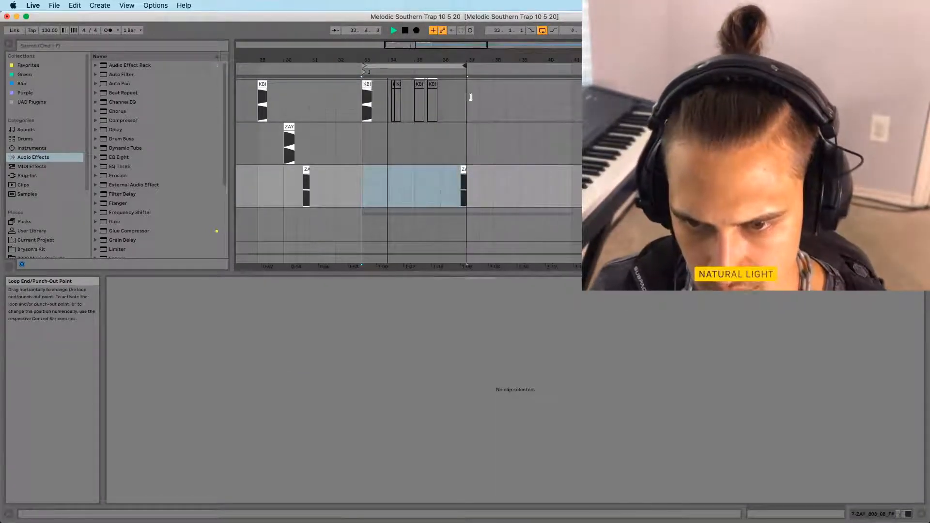
{"action": "left_click_drag", "start_coordinate": [367, 58], "coordinate": [369, 41]}
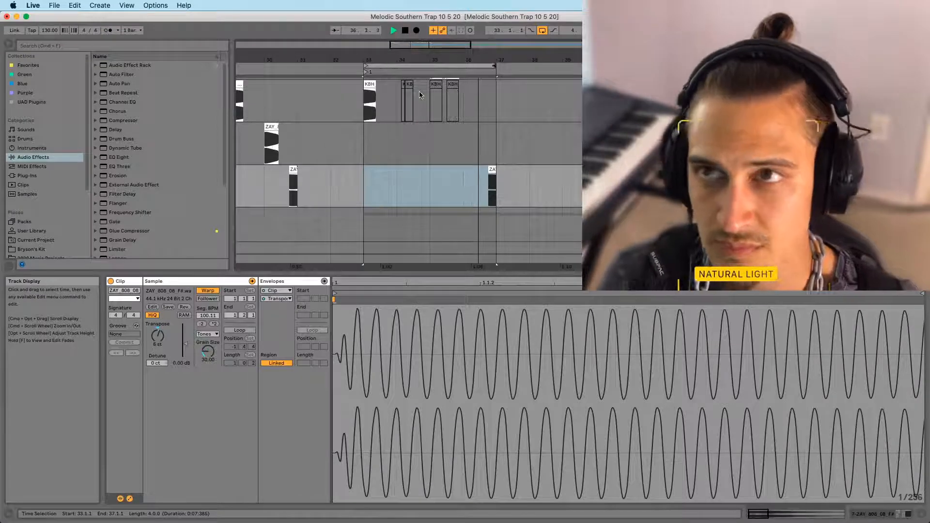
{"action": "key", "text": "space"}
In the Transposition envelope of the ZAY_808_08_F# clip at 36.4.1, delay the pitch slide's start to just before 1.1.2 and audition it
{"action": "left_click", "coordinate": [493, 169]}
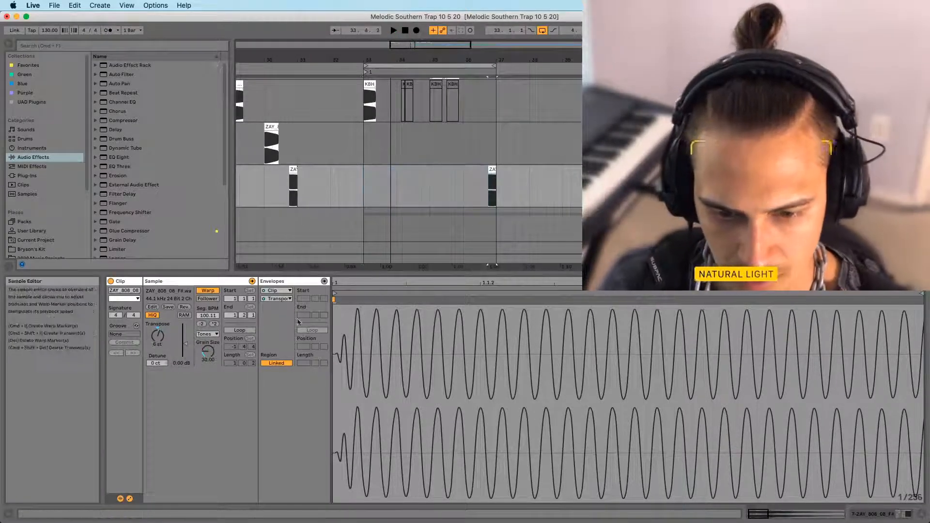
{"action": "left_click", "coordinate": [277, 299]}
{"action": "left_click", "coordinate": [286, 314]}
{"action": "left_click_drag", "start_coordinate": [387, 281], "coordinate": [386, 264]}
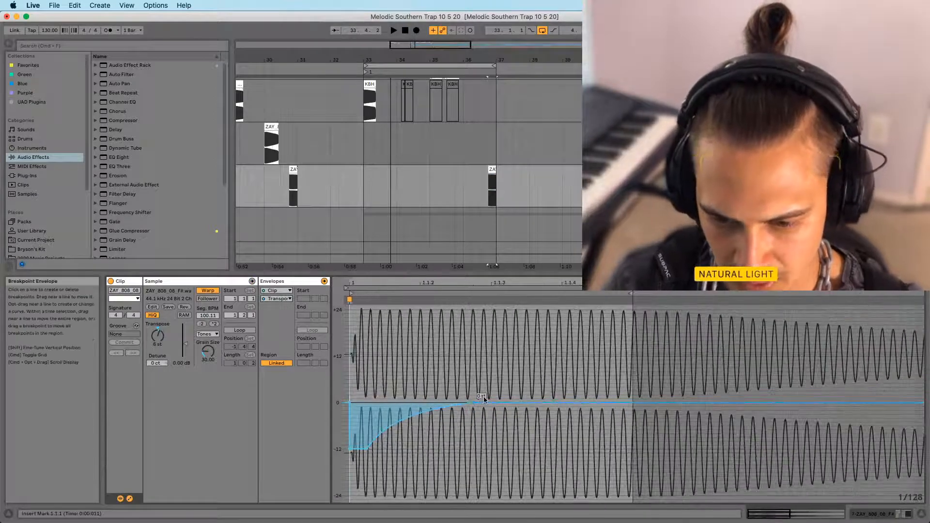
{"action": "left_click_drag", "start_coordinate": [473, 403], "coordinate": [495, 403]}
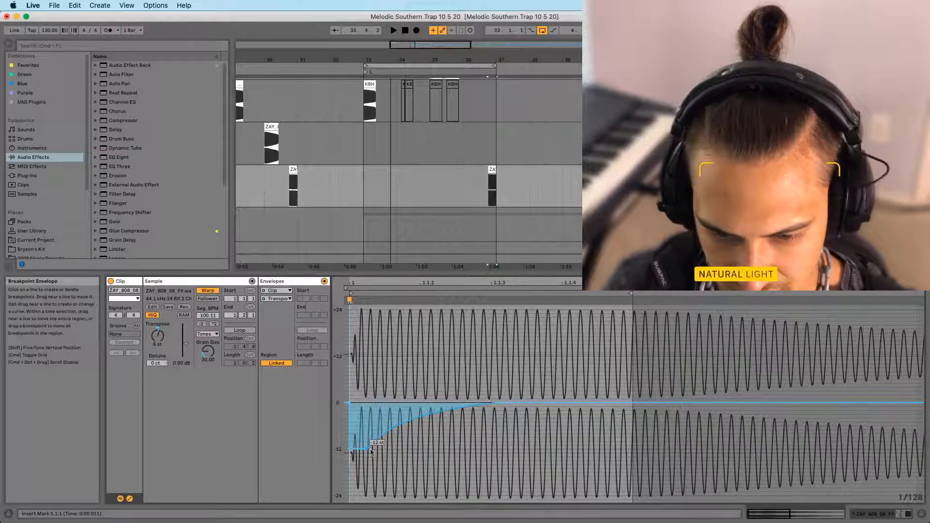
{"action": "left_click_drag", "start_coordinate": [367, 449], "coordinate": [412, 449]}
{"action": "key", "text": "space"}
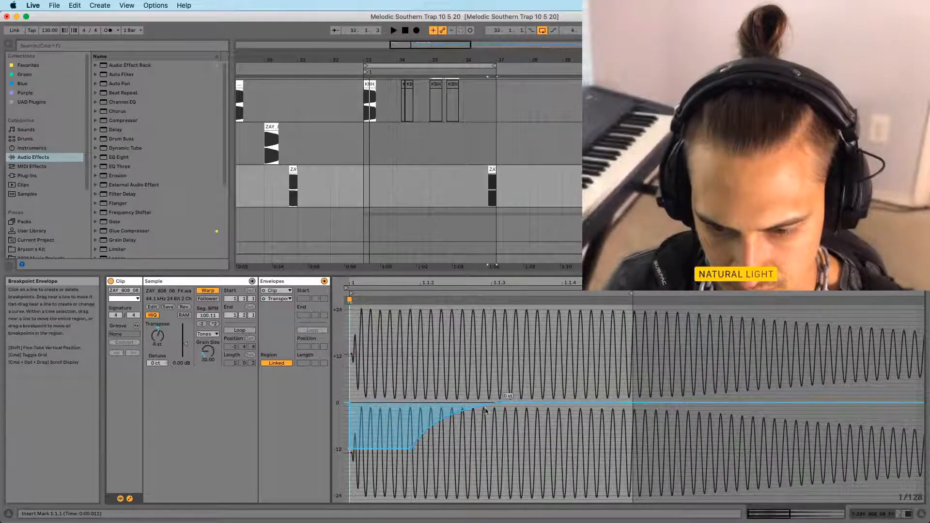
Move the end point of the clip's pitch slide to slightly past 1.1.3 at 0 st and audition the slower slide
{"action": "left_click_drag", "start_coordinate": [503, 402], "coordinate": [535, 403]}
{"action": "key", "text": "space"}
{"action": "key", "text": "space"}
{"action": "key", "text": "space"}
{"action": "key", "text": "space"}
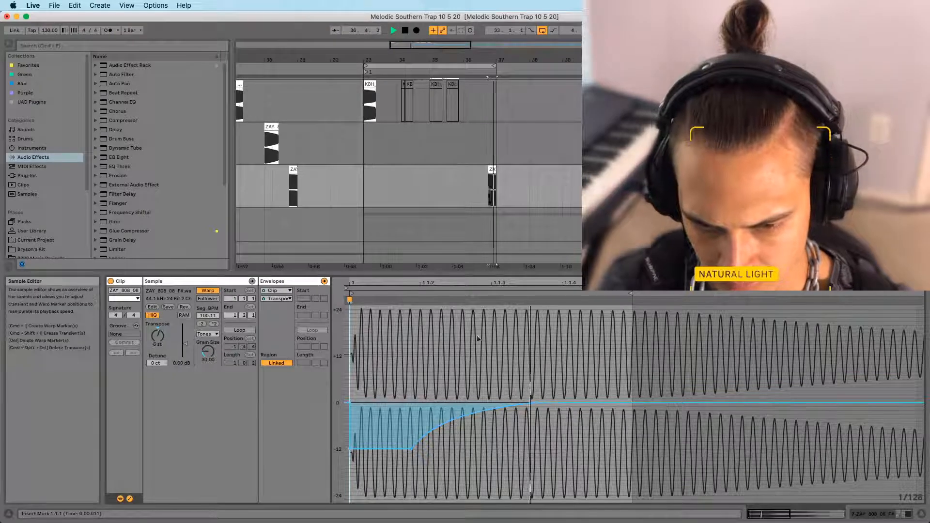
Play the loop from 33.1.1 and look over the clips on all the 808 tracks
{"action": "left_click", "coordinate": [363, 204]}
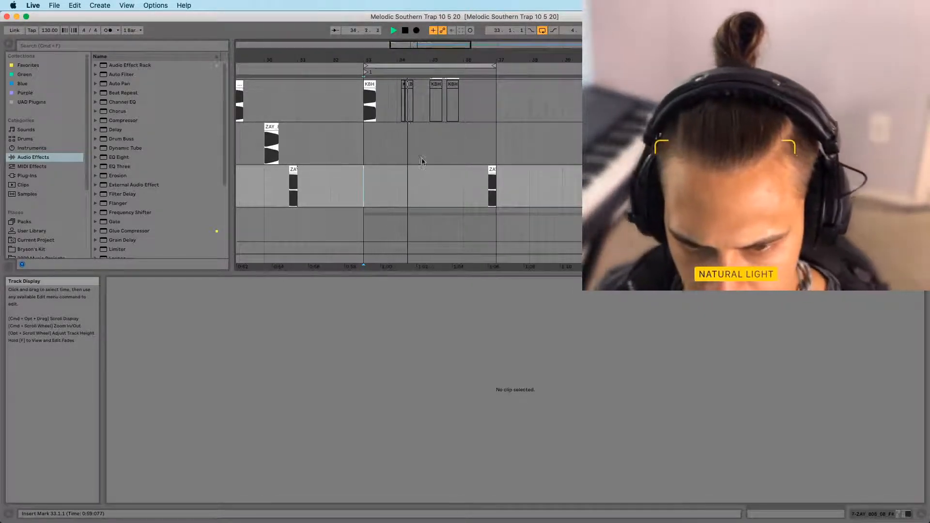
{"action": "scroll", "coordinate": [426, 158], "scroll_direction": "up", "scroll_amount": 5}
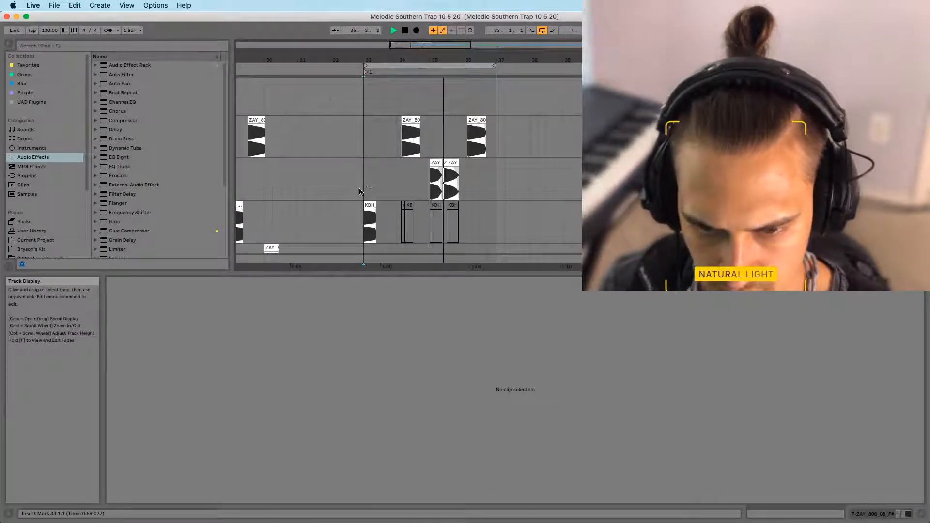
{"action": "left_click", "coordinate": [360, 175]}
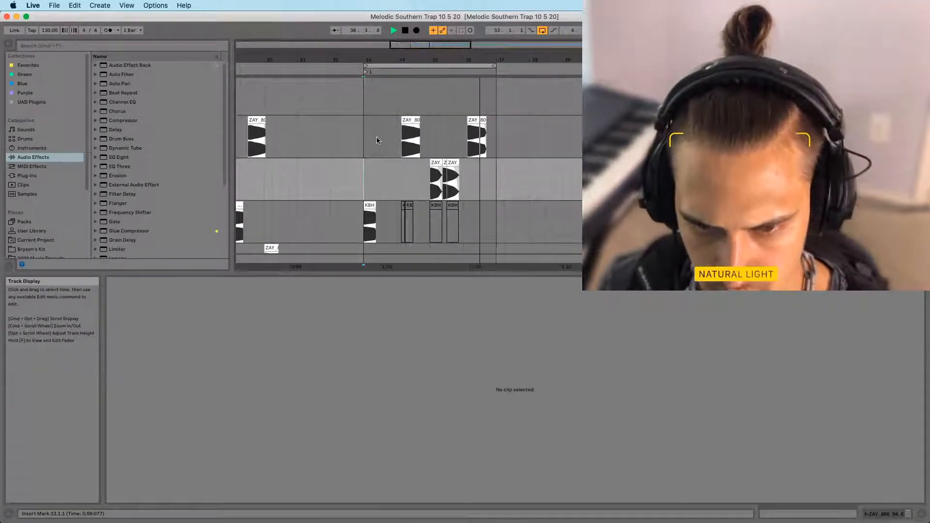
{"action": "scroll", "coordinate": [362, 144], "scroll_direction": "down", "scroll_amount": 3}
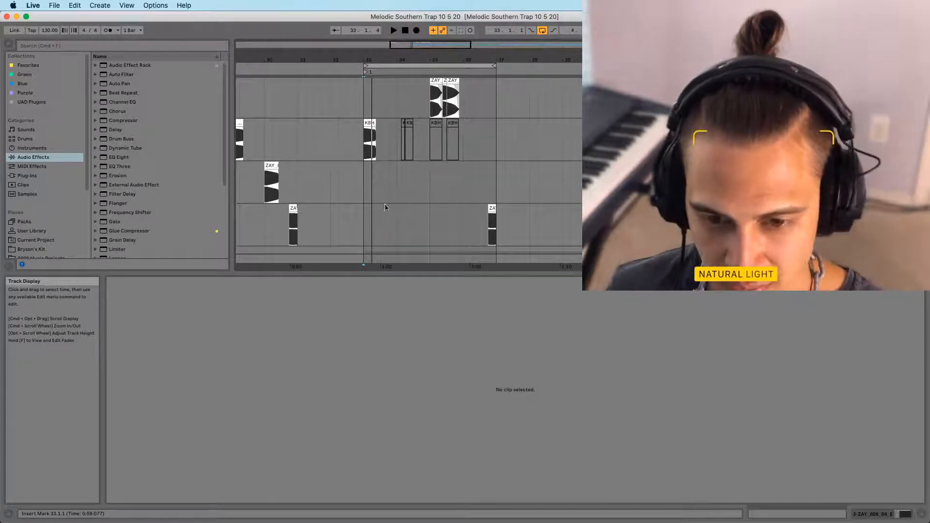
{"action": "left_click", "coordinate": [366, 205]}
In the Session mixer, reset the Sub group's peak level, solo the group and play it to check its level
{"action": "key", "text": "Tab"}
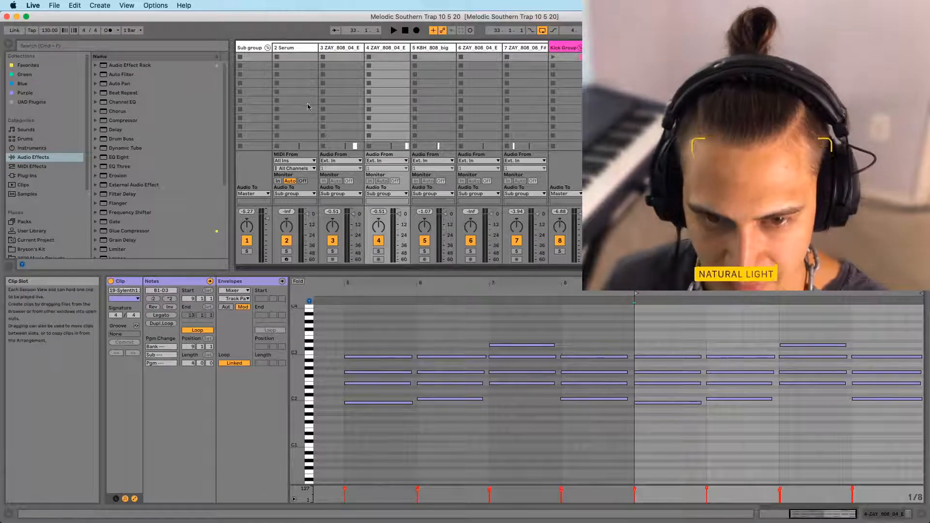
{"action": "left_click_drag", "start_coordinate": [233, 206], "coordinate": [167, 206]}
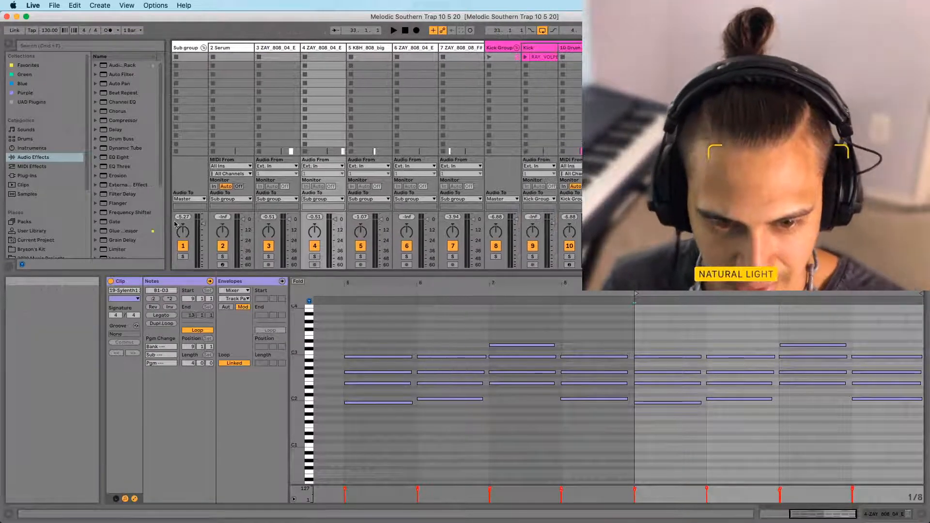
{"action": "left_click", "coordinate": [186, 48]}
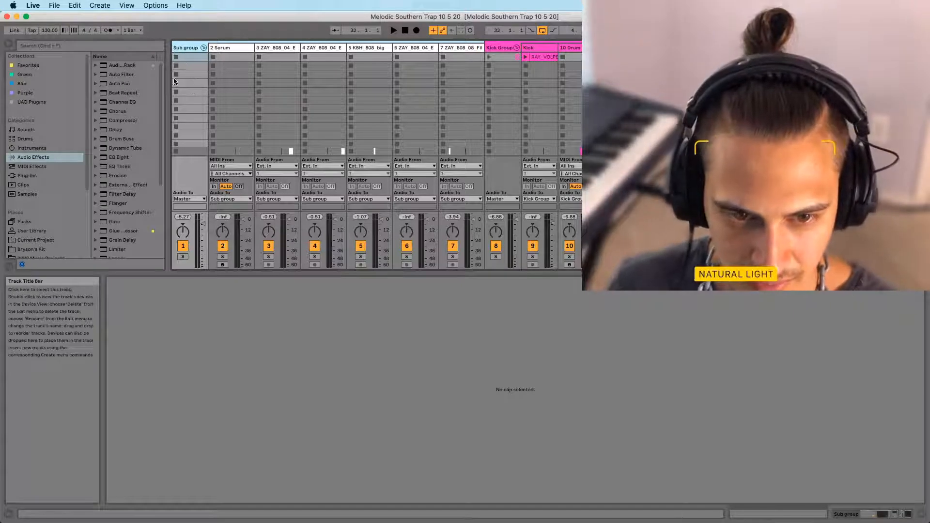
{"action": "left_click", "coordinate": [185, 217]}
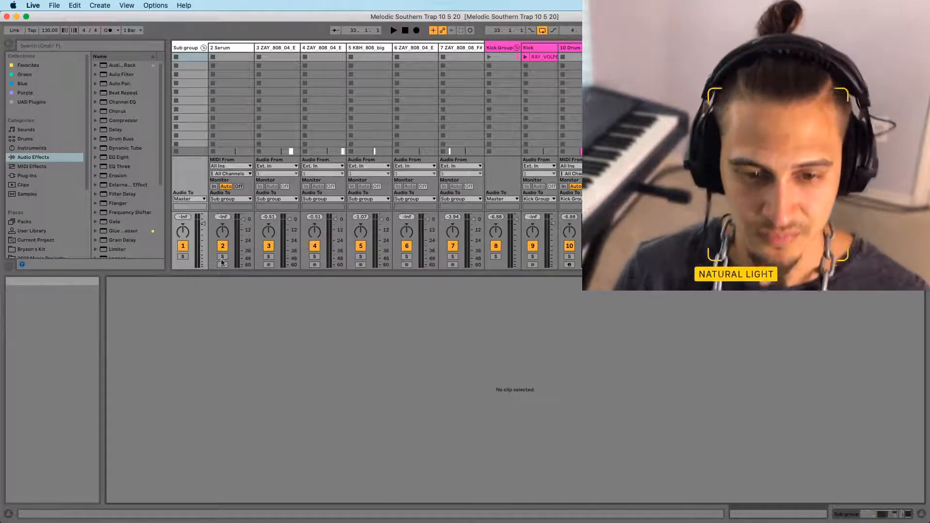
{"action": "left_click", "coordinate": [183, 257]}
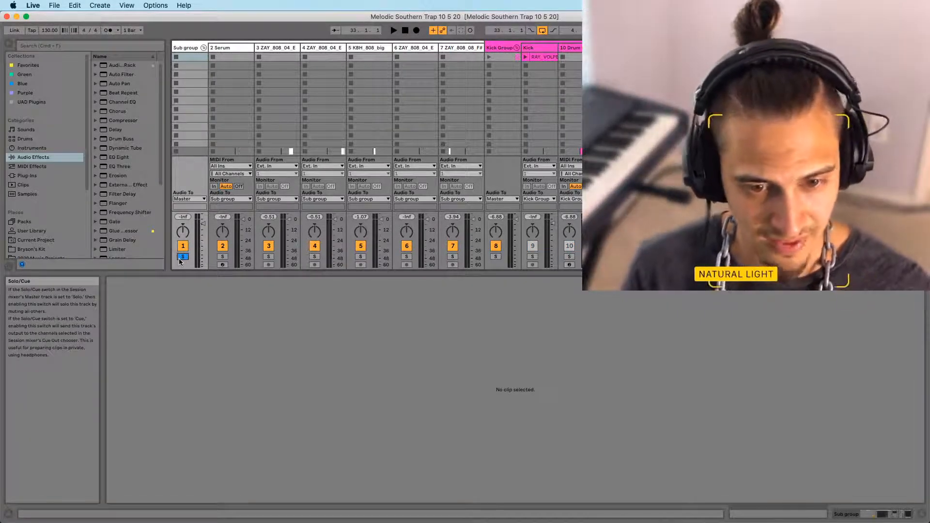
{"action": "key", "text": "space"}
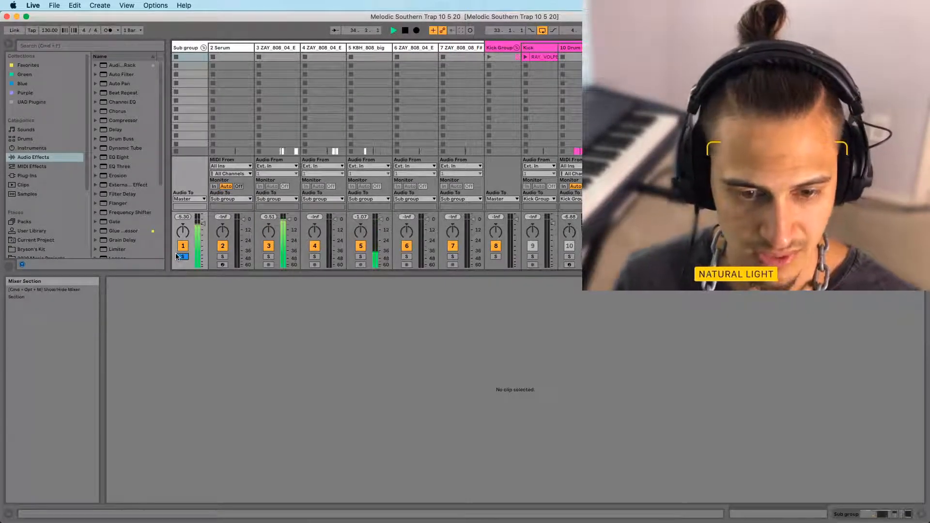
Play the soloed Sub group from bar 33 and from the ZAY_808_04_E clip at bar 34, checking the mixer levels
{"action": "key", "text": "Tab"}
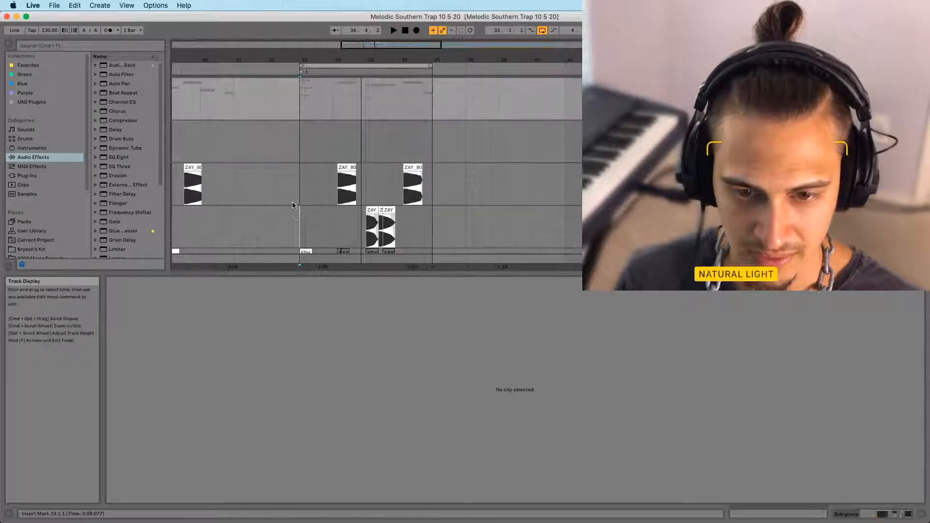
{"action": "left_click", "coordinate": [293, 205]}
{"action": "key", "text": "Tab"}
{"action": "key", "text": "Tab"}
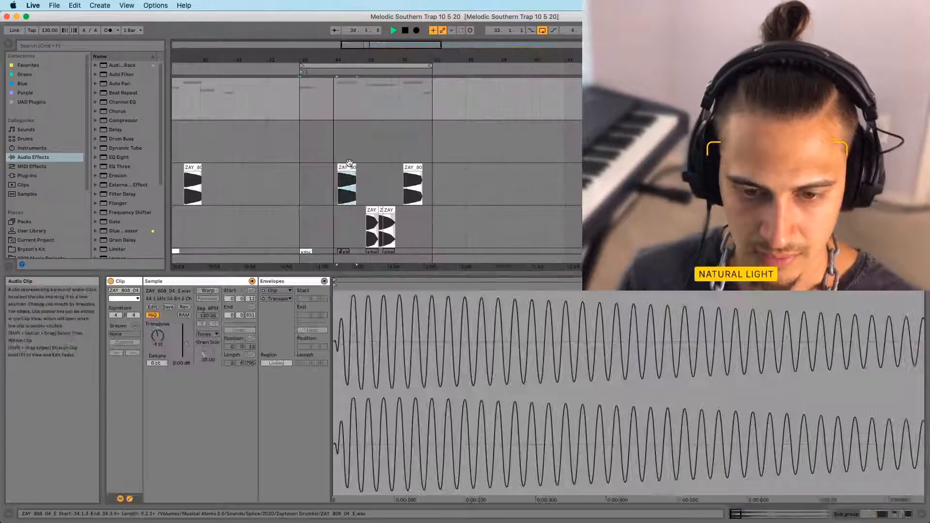
{"action": "left_click", "coordinate": [347, 167]}
{"action": "key", "text": "Tab"}
{"action": "key", "text": "Tab"}
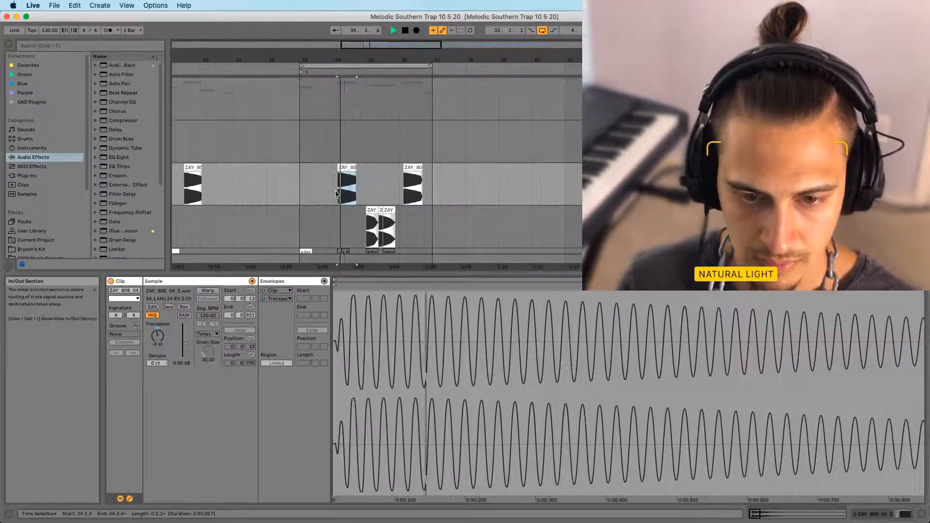
Play from the ZAY_808_04_E clip at 35.1.1 and compare the 808 tracks' levels in the mixer
{"action": "left_click", "coordinate": [372, 209]}
{"action": "key", "text": "space"}
{"action": "key", "text": "Tab"}
{"action": "key", "text": "Tab"}
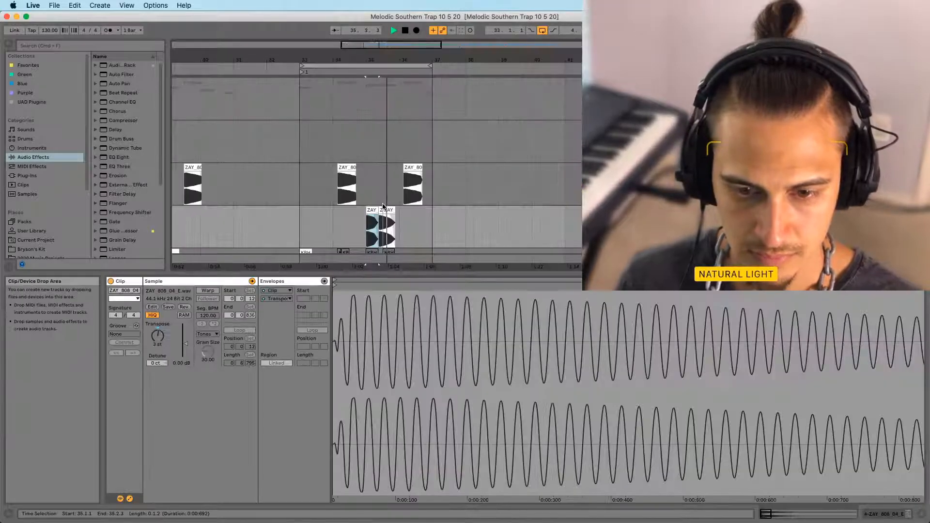
{"action": "key", "text": "Tab"}
{"action": "key", "text": "Tab"}
{"action": "key", "text": "Tab"}
{"action": "key", "text": "space"}
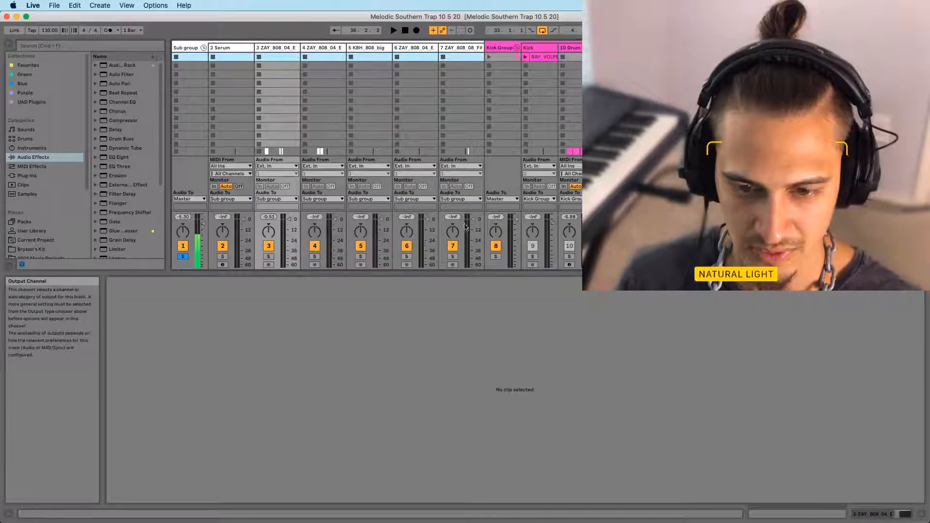
Solo the Kick Group together with the Sub group and play both to compare their levels
{"action": "left_click", "coordinate": [496, 257]}
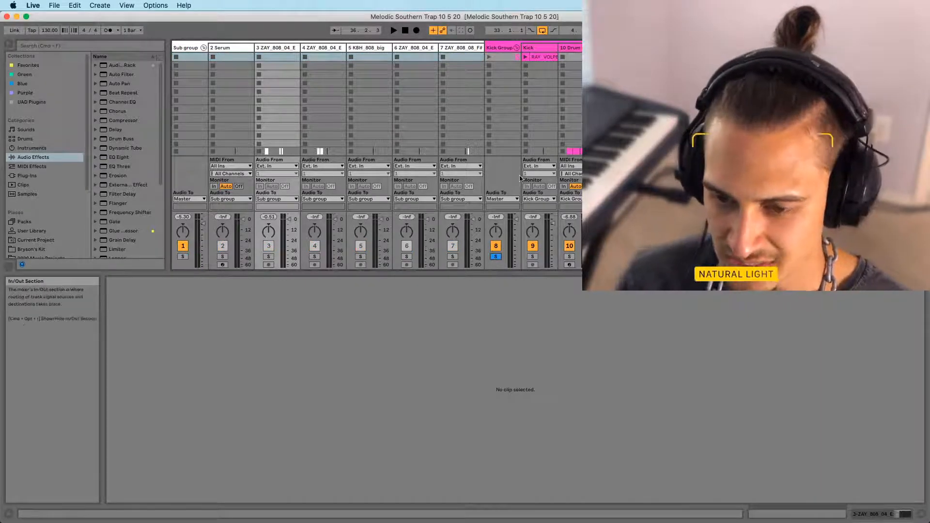
{"action": "left_click", "coordinate": [505, 48]}
{"action": "key", "text": "shift+Tab"}
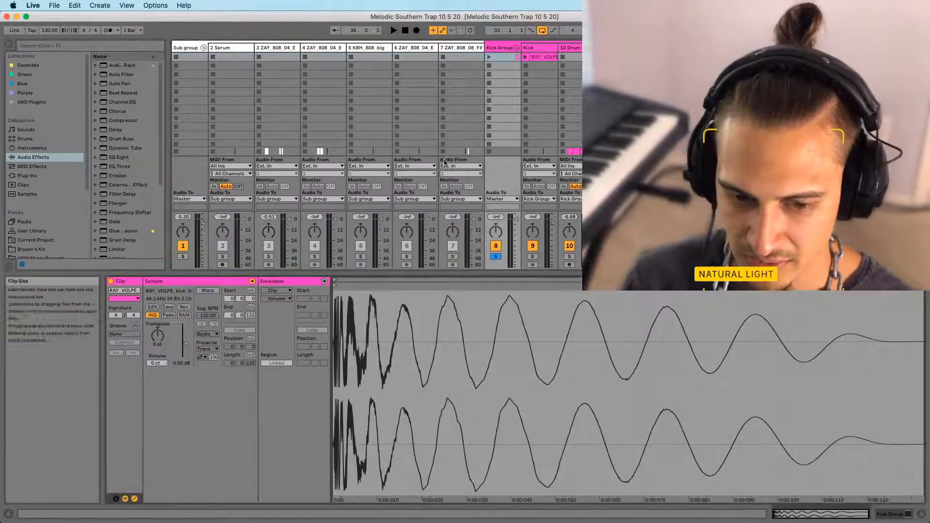
{"action": "key", "text": "shift+Tab"}
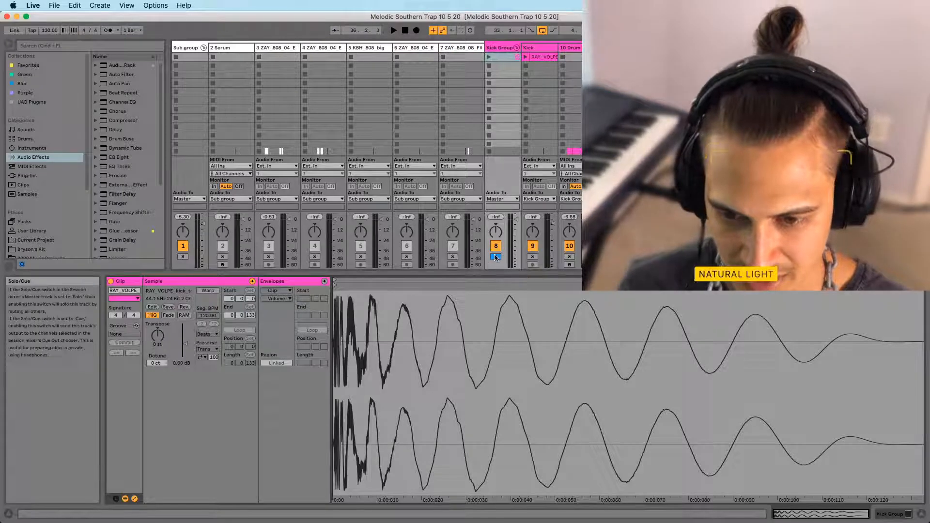
{"action": "left_click", "coordinate": [183, 257]}
{"action": "key", "text": "space"}
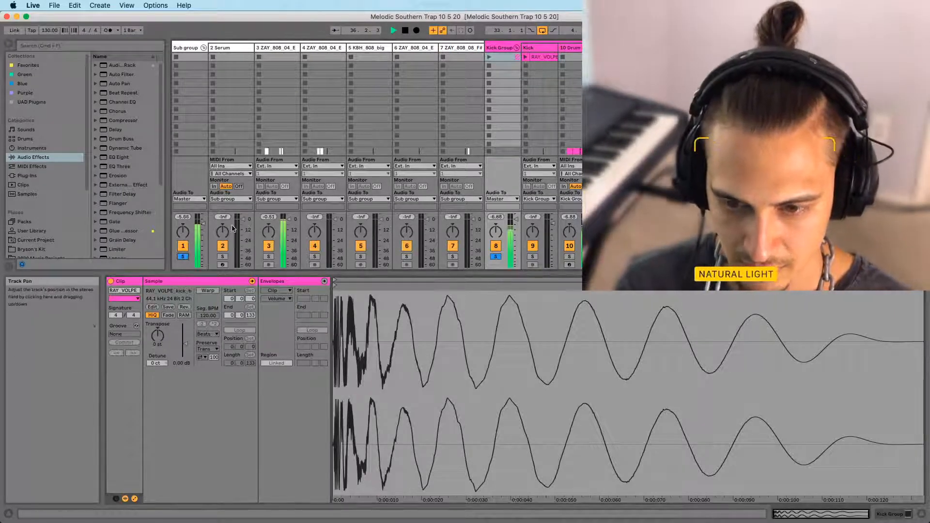
Play the soloed kick and bass from the clip at bar 36 and from 33.1.1, checking them against the drum pattern
{"action": "key", "text": "Tab"}
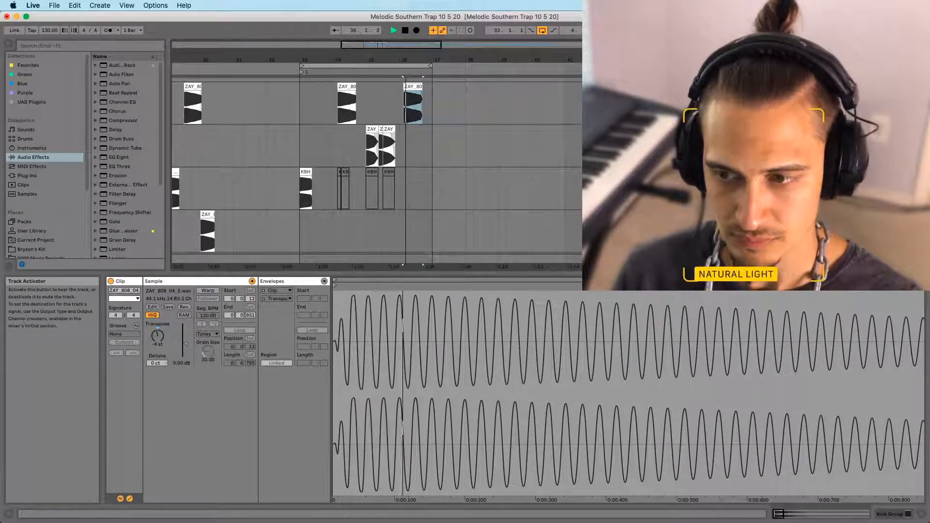
{"action": "key", "text": "space"}
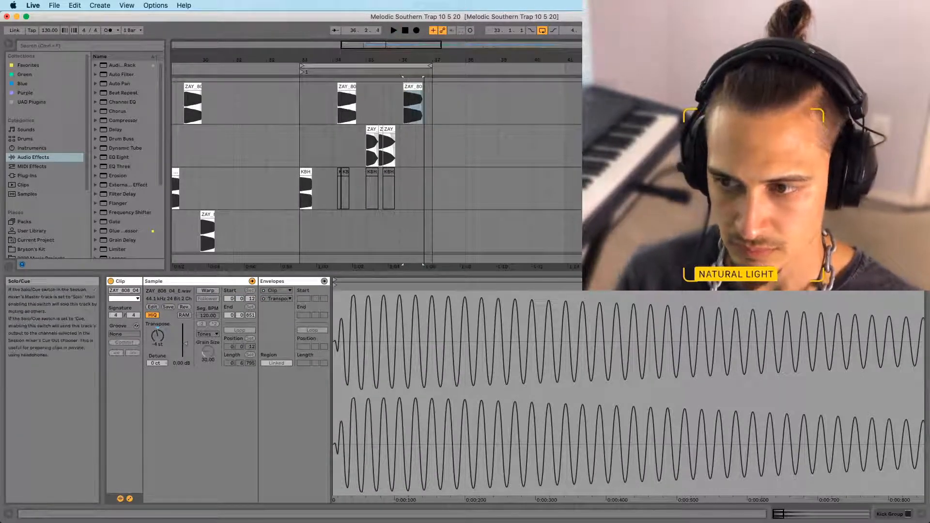
{"action": "key", "text": "space"}
{"action": "scroll", "coordinate": [367, 207], "scroll_direction": "down", "scroll_amount": 5}
{"action": "left_click", "coordinate": [306, 207]}
{"action": "scroll", "coordinate": [307, 206], "scroll_direction": "down", "scroll_amount": 10}
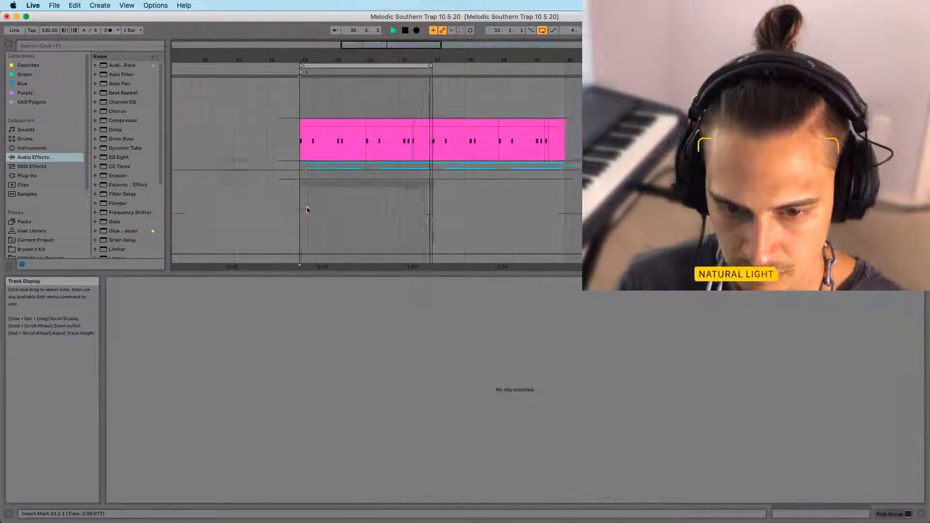
{"action": "scroll", "coordinate": [262, 165], "scroll_direction": "up", "scroll_amount": 10}
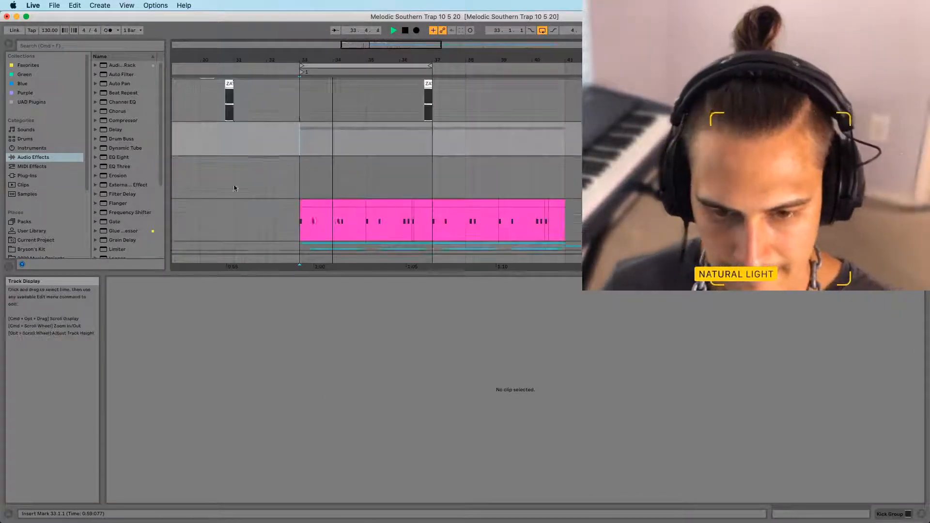
Fine-tune the Transpose of the KBH_808_bighead clip at 33.1.1 and audition it from bar 33
{"action": "left_click", "coordinate": [302, 216]}
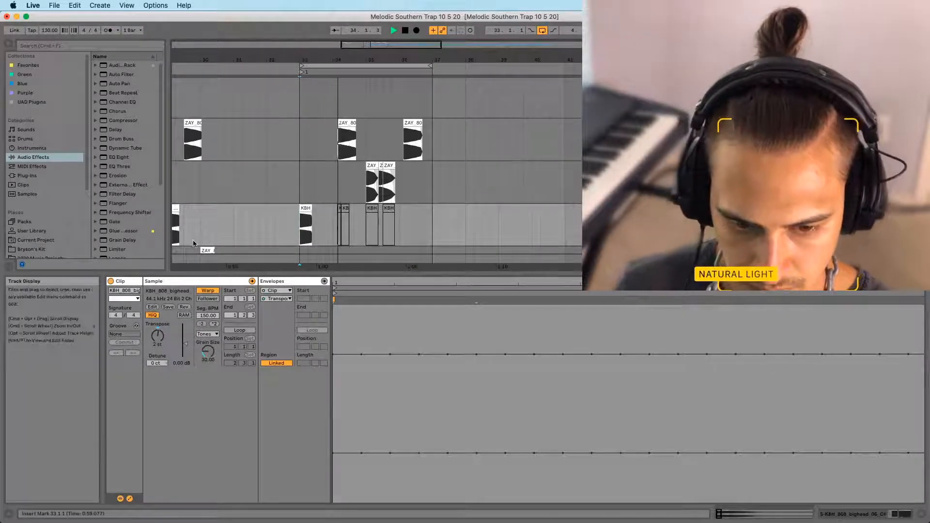
{"action": "left_click", "coordinate": [304, 206]}
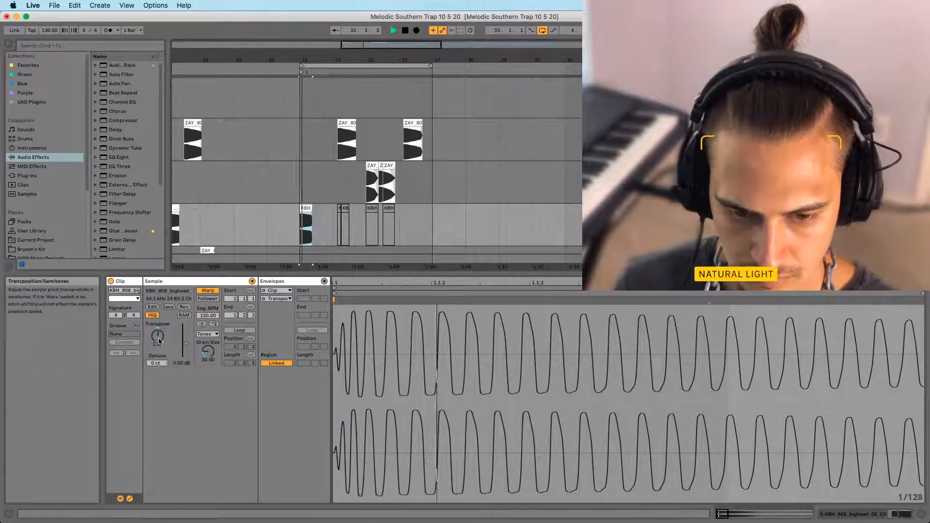
{"action": "left_click_drag", "start_coordinate": [157, 341], "coordinate": [158, 338]}
{"action": "key", "text": "space"}
{"action": "key", "text": "space"}
{"action": "key", "text": "space"}
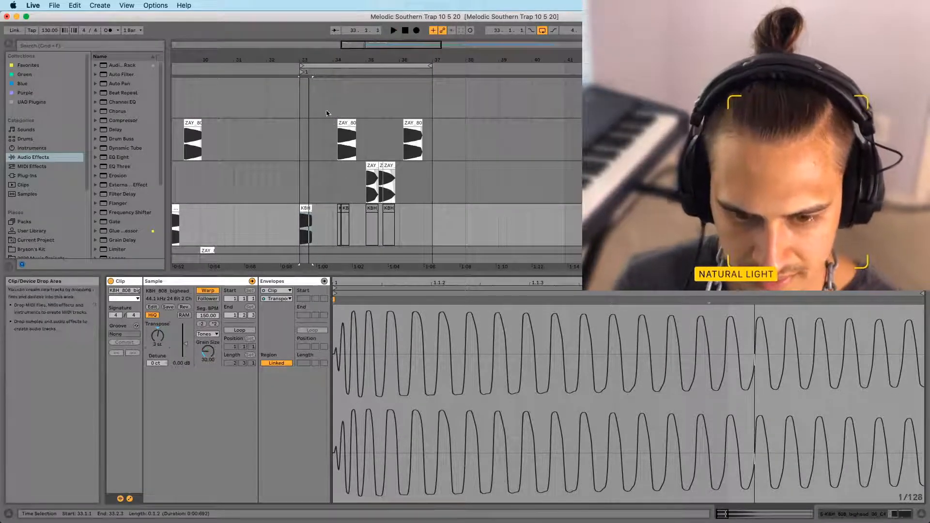
Turn off Warp for the KBH_808_bighead clip at 33.1.1, set its Transpose to 14 st and audition it
{"action": "left_click_drag", "start_coordinate": [298, 60], "coordinate": [295, 92]}
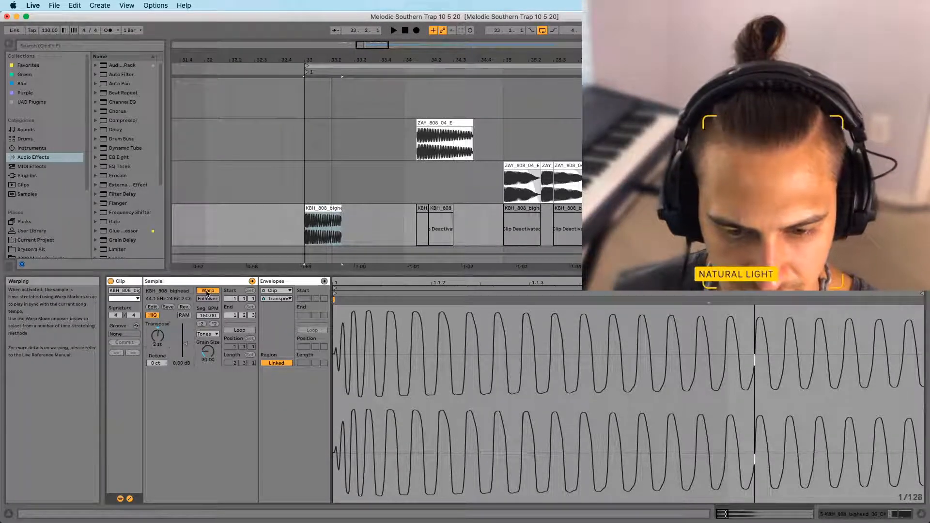
{"action": "scroll", "coordinate": [368, 388], "scroll_direction": "down", "scroll_amount": 5}
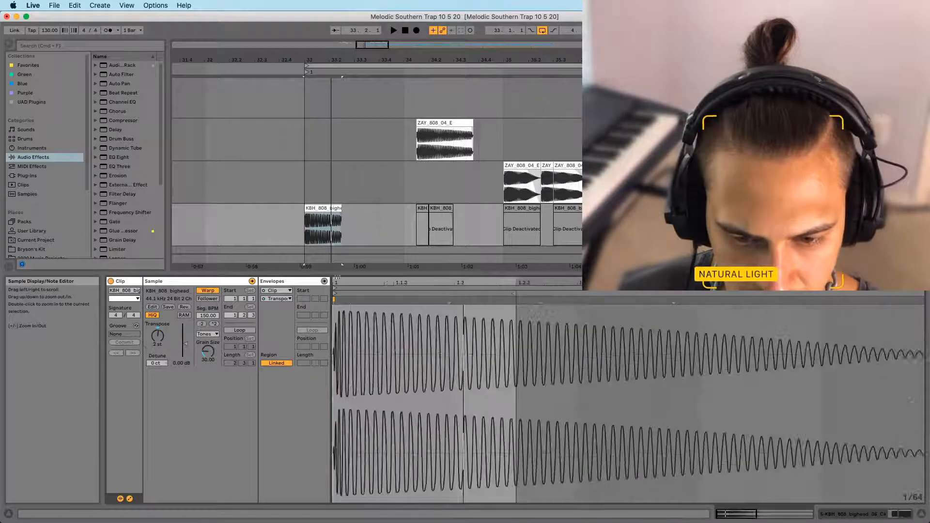
{"action": "left_click", "coordinate": [209, 291]}
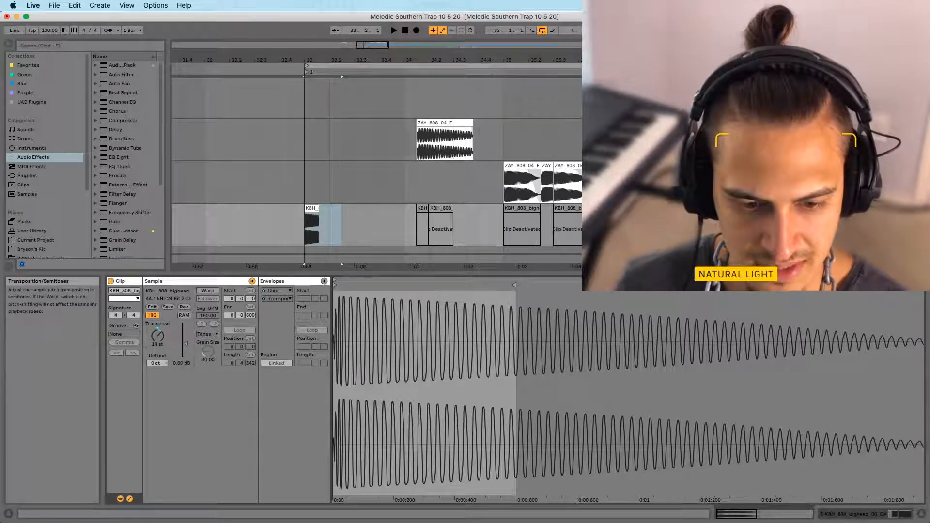
{"action": "key", "text": "space"}
{"action": "key", "text": "space"}
{"action": "key", "text": "space"}
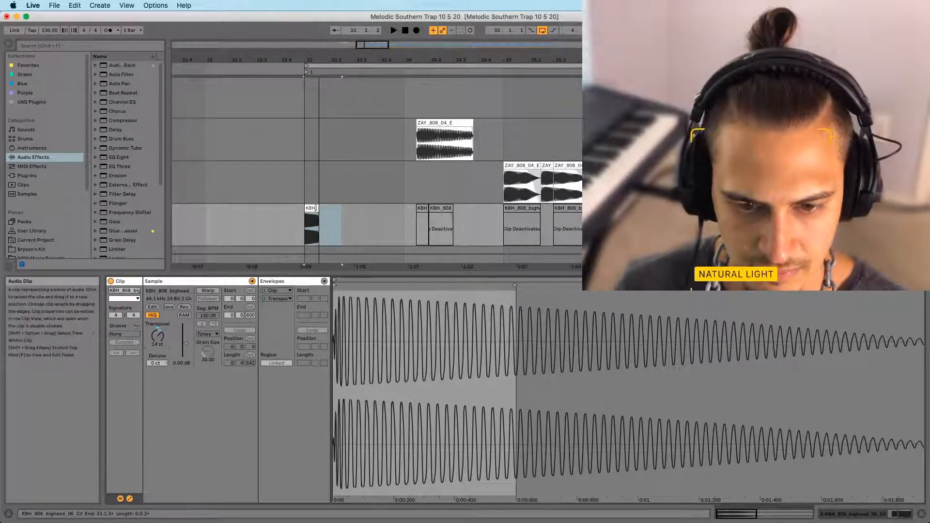
Extend the KBH_808_bighead clip to about 33.4.1, raise its Transpose to 16 st and audition the longer note
{"action": "left_click_drag", "start_coordinate": [318, 208], "coordinate": [368, 208]}
{"action": "key", "text": "space"}
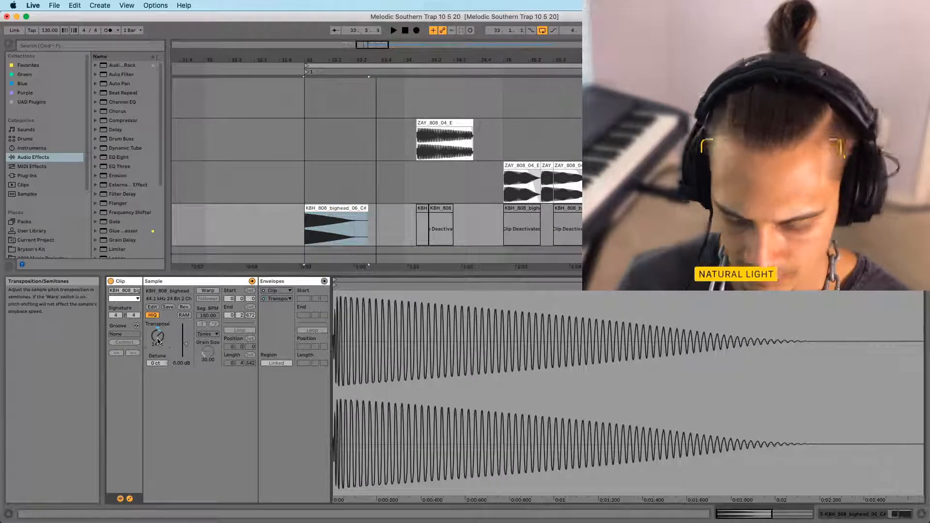
{"action": "key", "text": "space"}
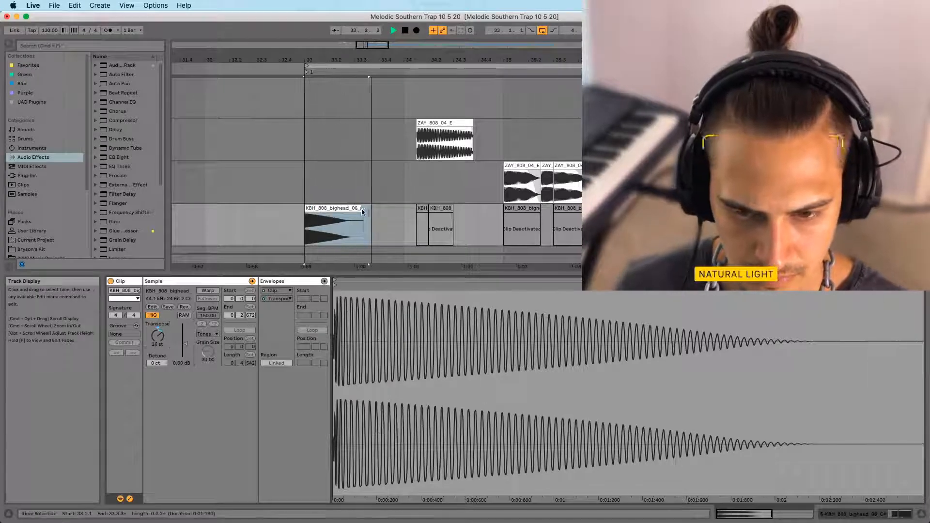
{"action": "left_click_drag", "start_coordinate": [362, 208], "coordinate": [379, 207]}
{"action": "left_click", "coordinate": [156, 342]}
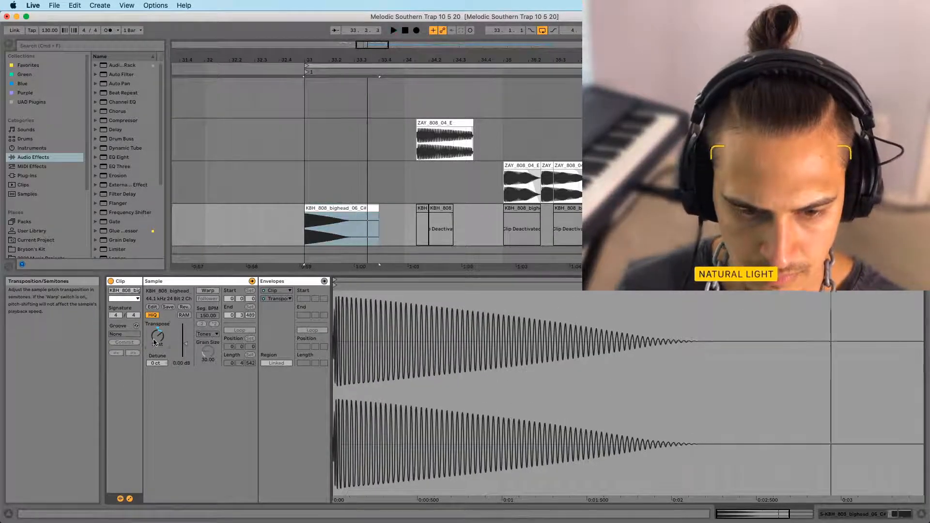
{"action": "key", "text": "space"}
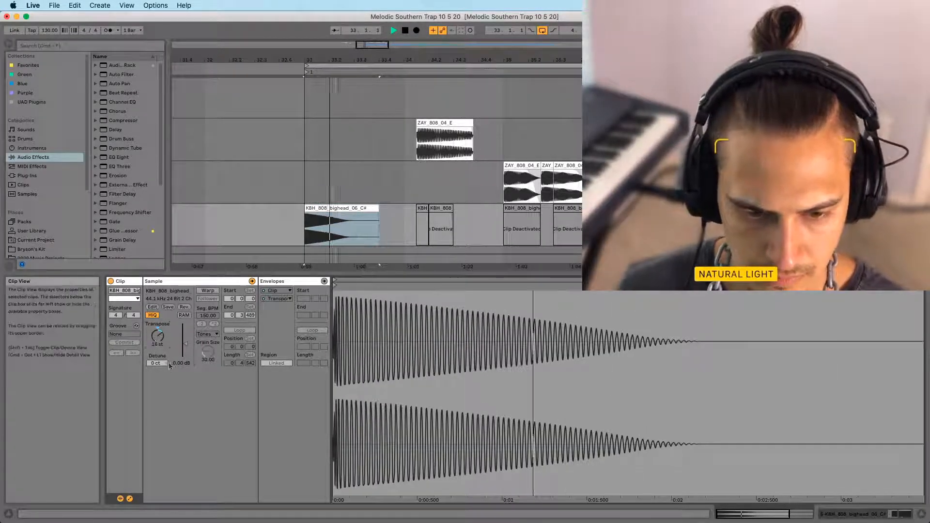
{"action": "key", "text": "space"}
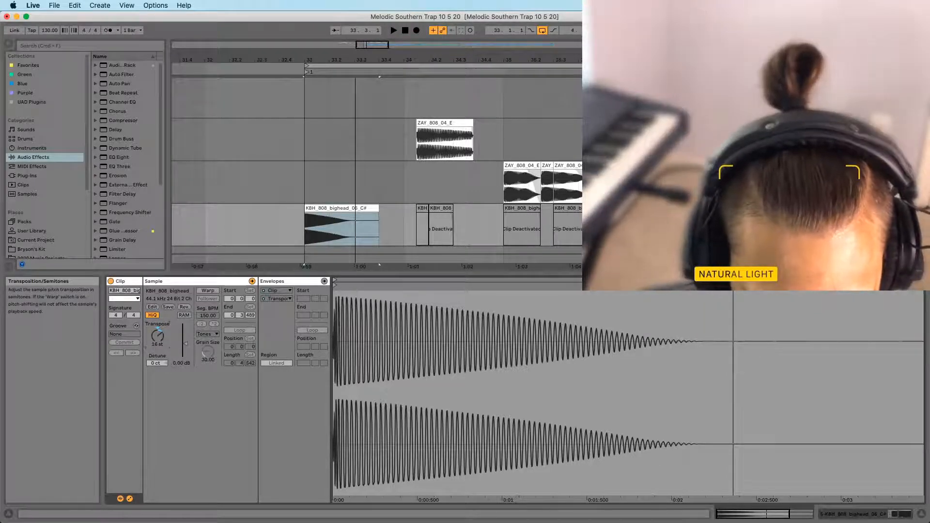
Lower the KBH_808_bighead clip's Transpose to 4 st and audition it from 33.1.1
{"action": "mouse_move", "coordinate": [163, 336]}
{"action": "left_mouse_down"}
{"action": "mouse_move", "coordinate": [163, 351]}
{"action": "mouse_move", "coordinate": [163, 336]}
{"action": "left_mouse_up"}
{"action": "key", "text": "space"}
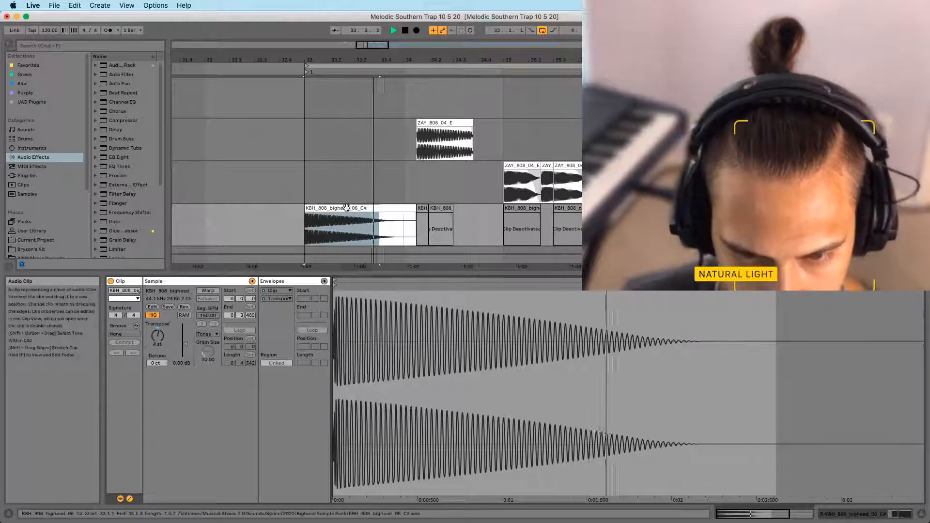
{"action": "left_click", "coordinate": [410, 210]}
{"action": "key", "text": "space"}
Trim the KBH_808_bighead clip to end at 33.3.3, auditioning its length from 33.1.1
{"action": "left_click_drag", "start_coordinate": [409, 210], "coordinate": [356, 226]}
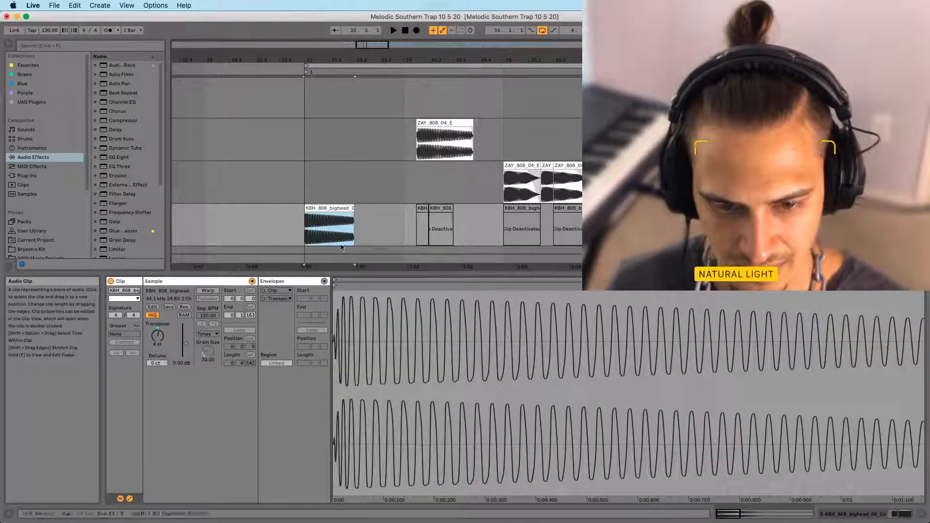
{"action": "key", "text": "space"}
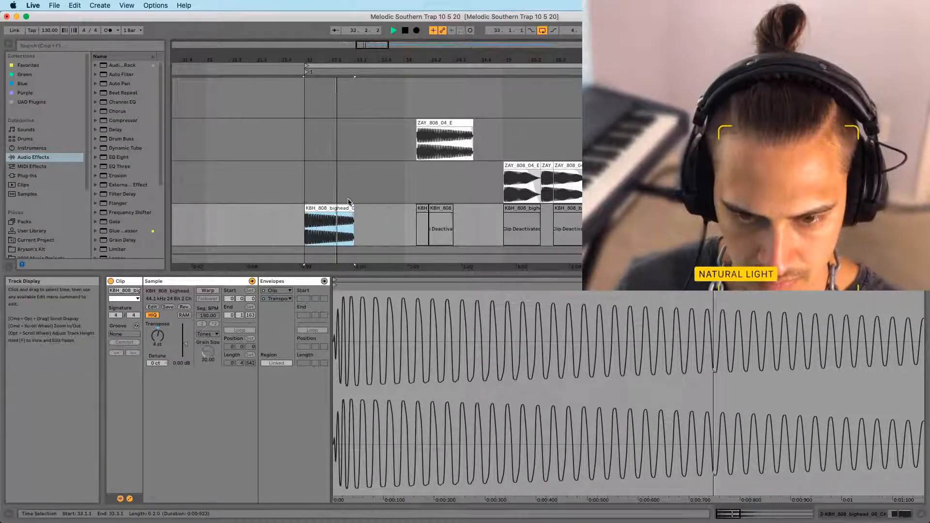
{"action": "key", "text": "space"}
{"action": "left_click_drag", "start_coordinate": [354, 208], "coordinate": [365, 208]}
{"action": "key", "text": "space"}
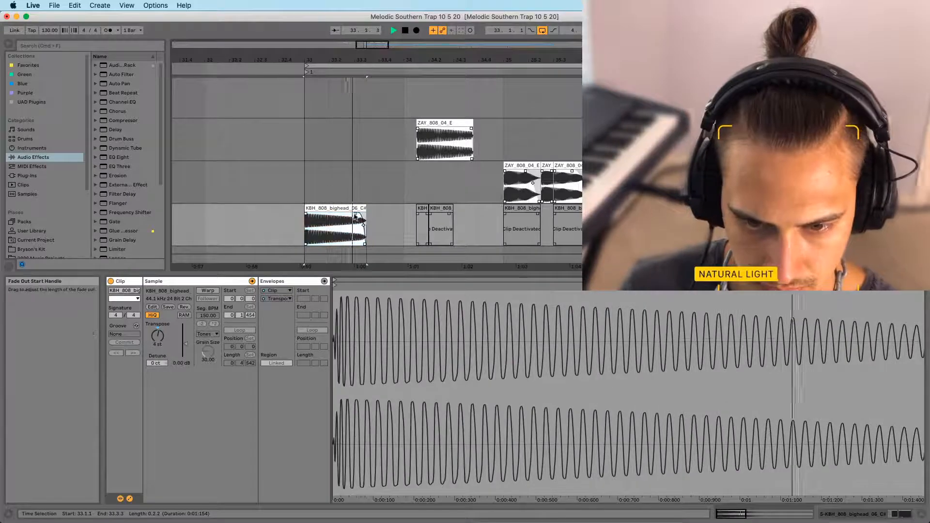
Turn Warp back on for the KBH_808_bighead clip and show its Transposition envelope
{"action": "left_click", "coordinate": [212, 291]}
{"action": "double_click", "coordinate": [387, 287]}
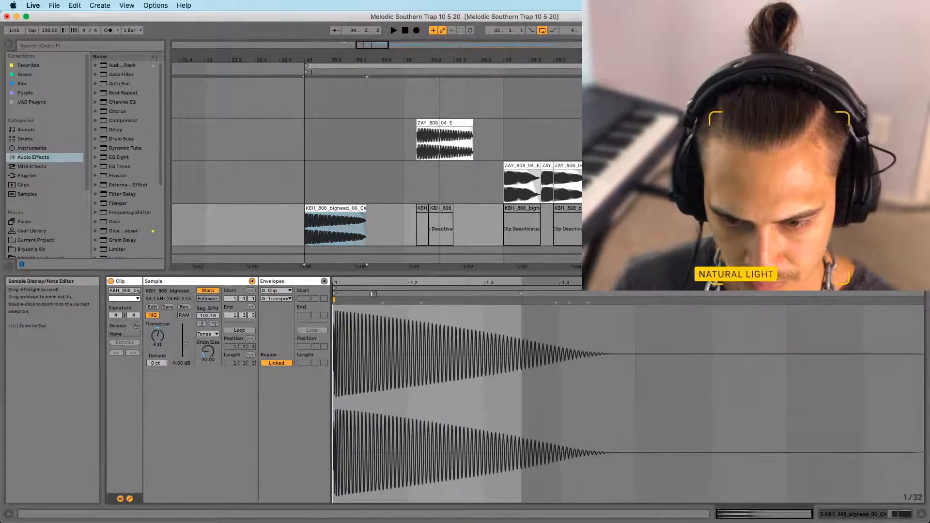
{"action": "left_click", "coordinate": [278, 299]}
{"action": "left_click", "coordinate": [291, 313]}
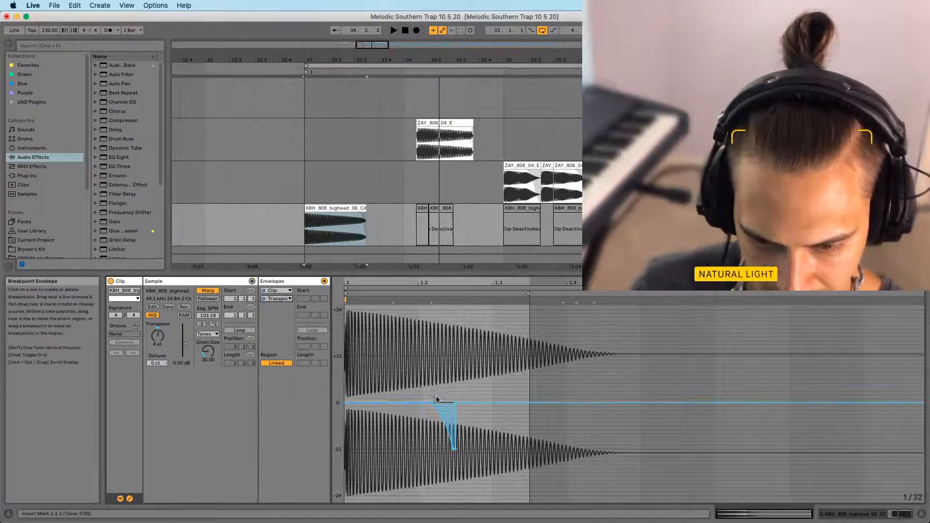
Audition the clip's pitch dip and stretch its return to 0 st out to the clip's end at 1.3.3
{"action": "key", "text": "space"}
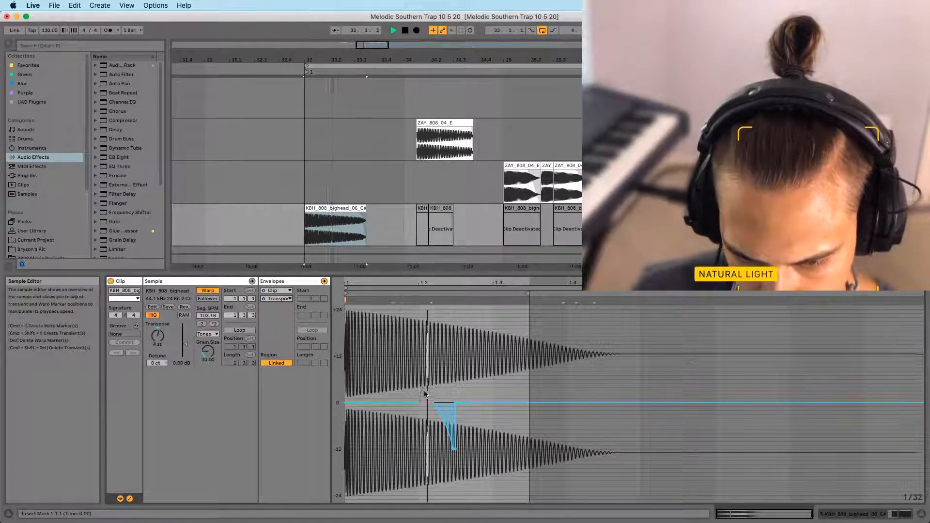
{"action": "left_click", "coordinate": [455, 390]}
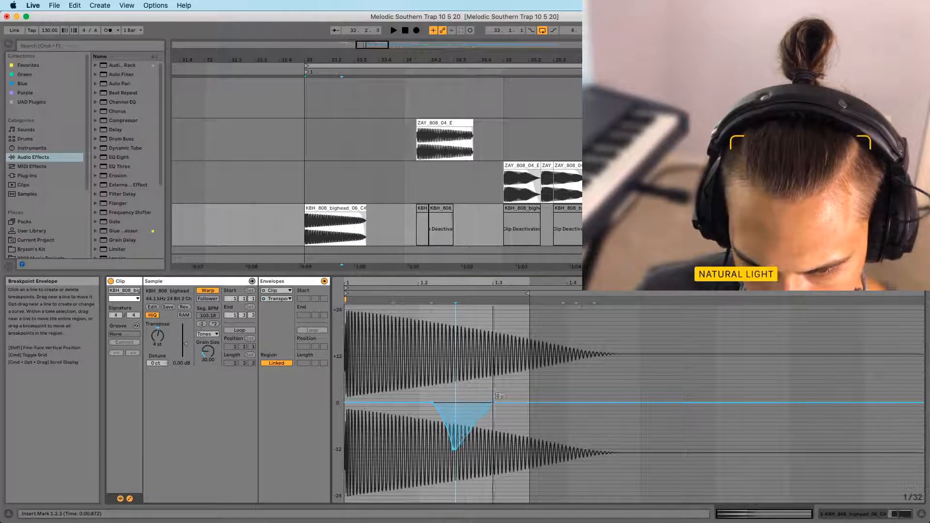
{"action": "mouse_move", "coordinate": [433, 404]}
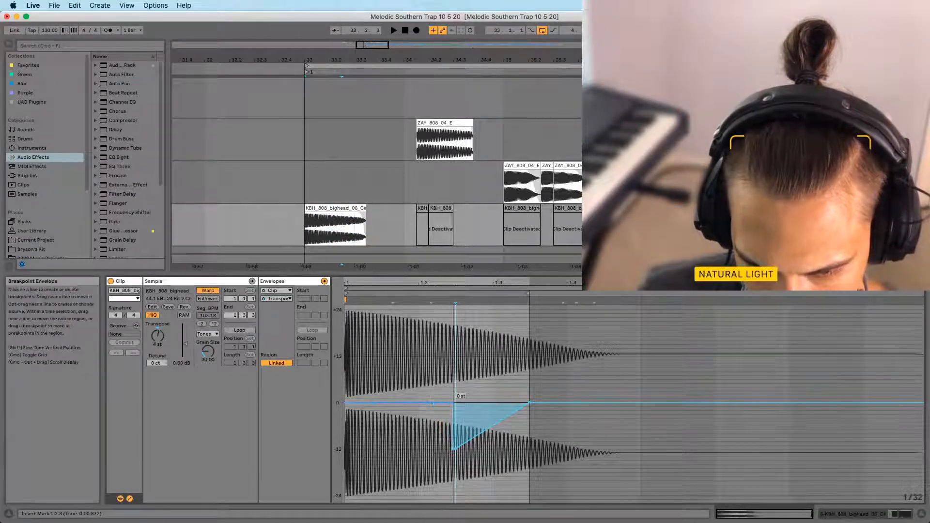
{"action": "left_click", "coordinate": [418, 394]}
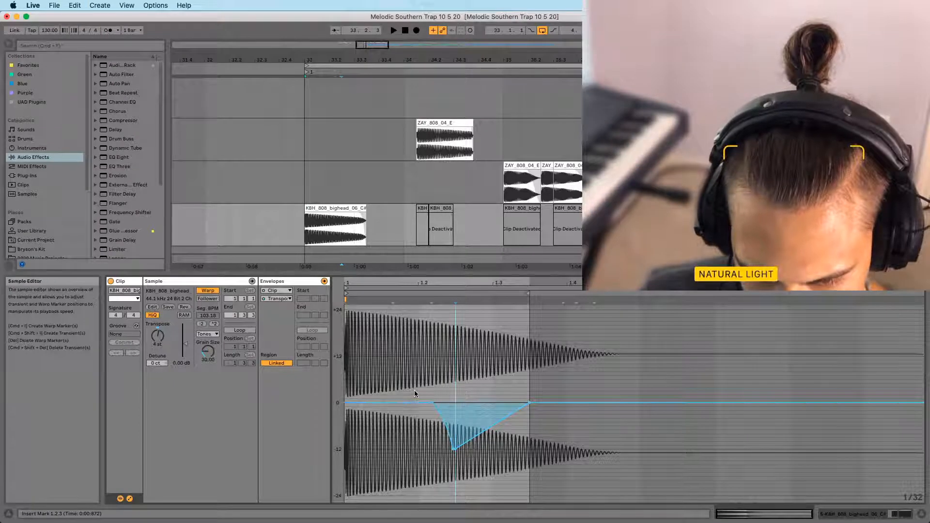
Cut the pitch dip out of the Transposition envelope and paste it in at 1.2.3
{"action": "left_click_drag", "start_coordinate": [417, 392], "coordinate": [481, 385]}
{"action": "key", "text": "Delete"}
{"action": "left_click", "coordinate": [455, 385]}
{"action": "key", "text": "super+v"}
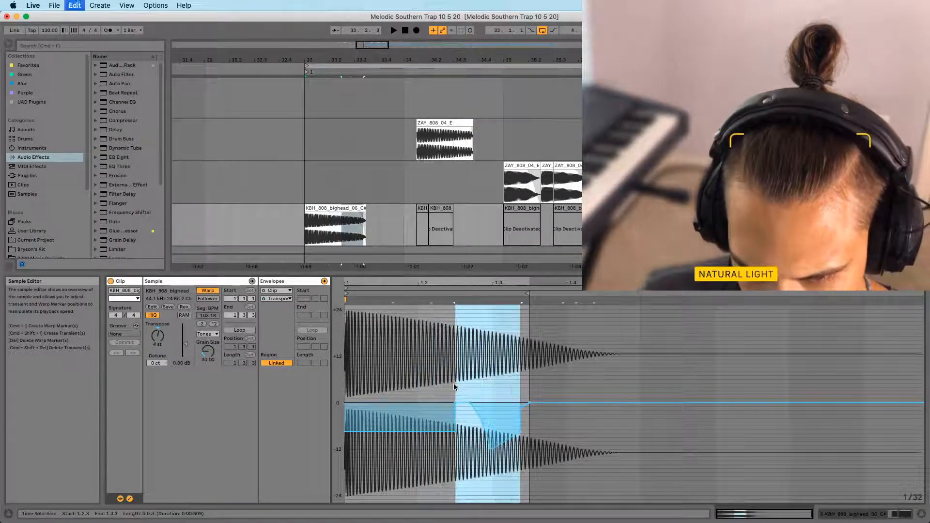
Reshape the envelope to hold 0 st until about 1.2.3, curve down to -12 st and stay there to the clip's end
{"action": "left_click", "coordinate": [538, 440]}
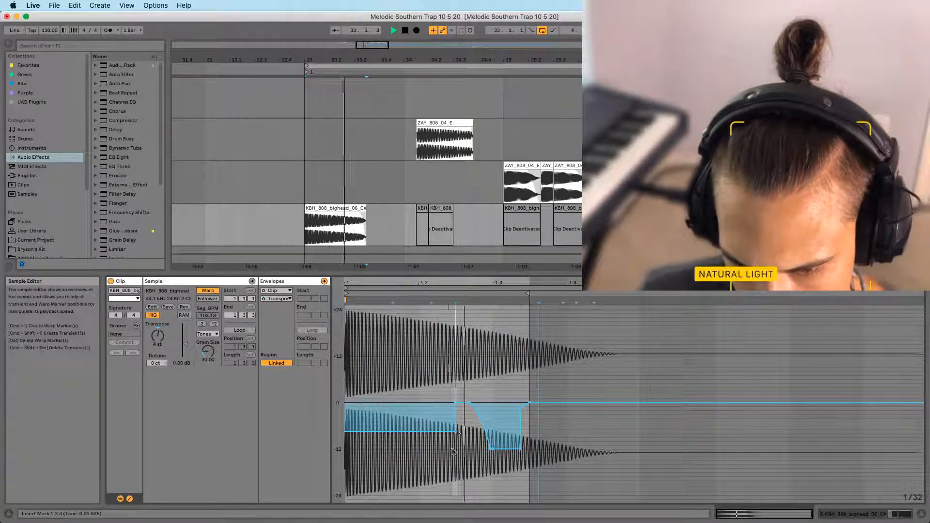
{"action": "left_click", "coordinate": [455, 432]}
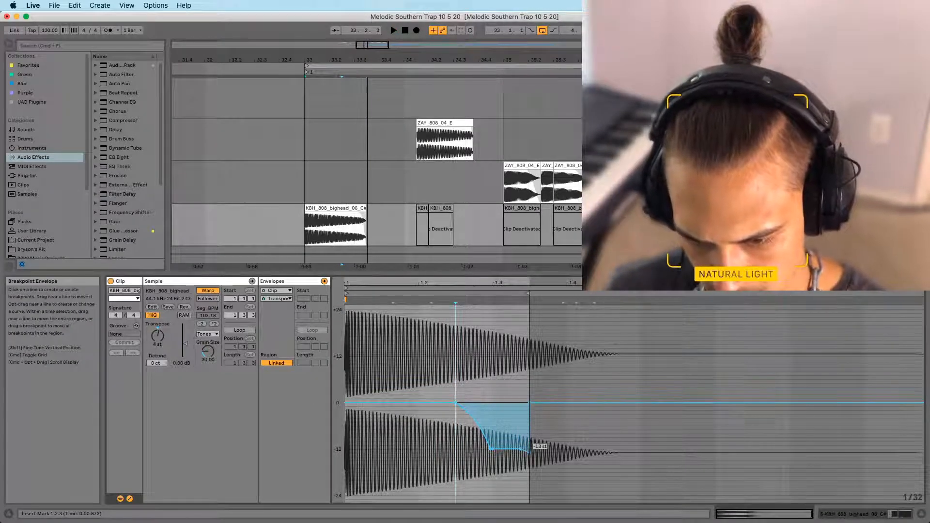
{"action": "left_click_drag", "start_coordinate": [455, 405], "coordinate": [446, 403]}
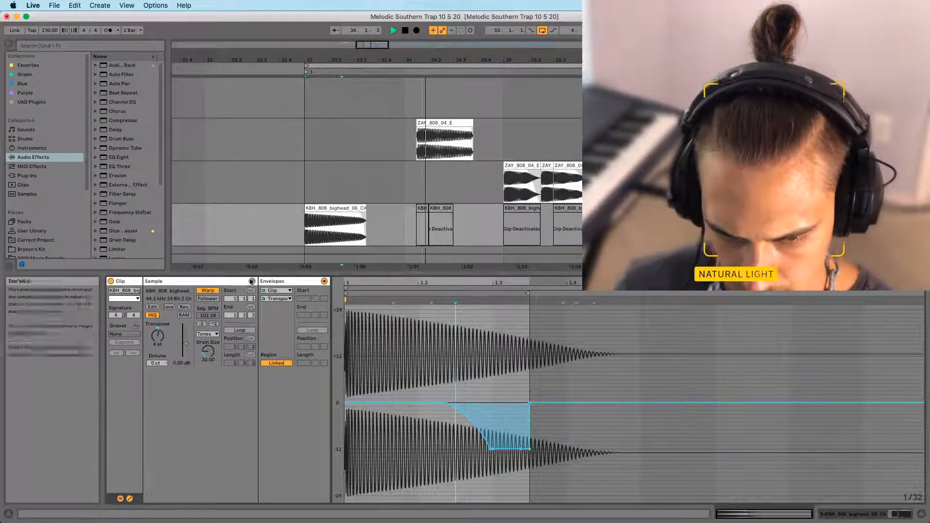
Play the KBH_808_bighead clip's pitch slide from 33.1.1 and from 32.4.1 to judge it in context
{"action": "left_click", "coordinate": [305, 189]}
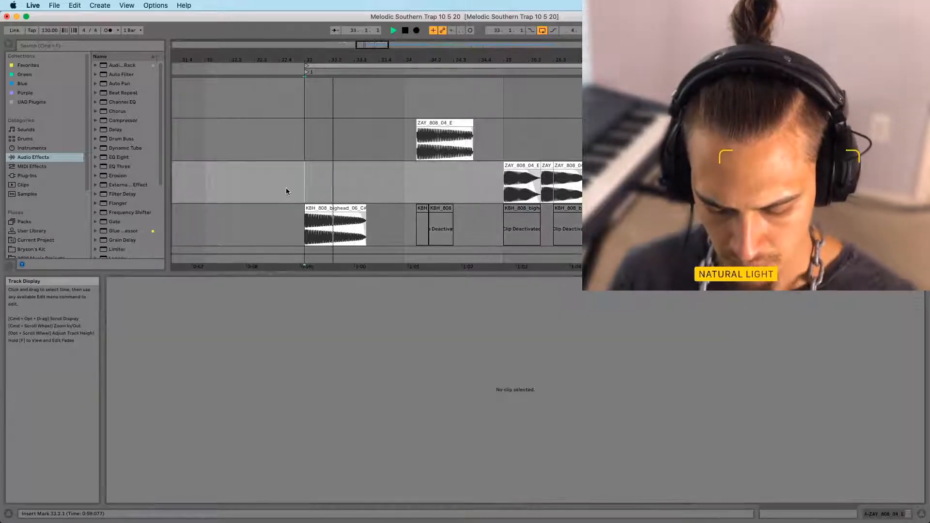
{"action": "left_click", "coordinate": [313, 223]}
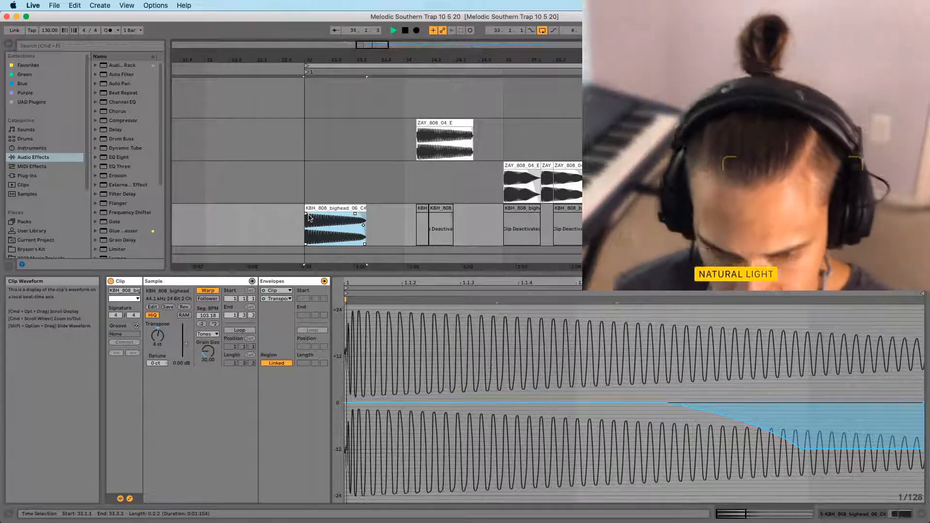
{"action": "key", "text": "space"}
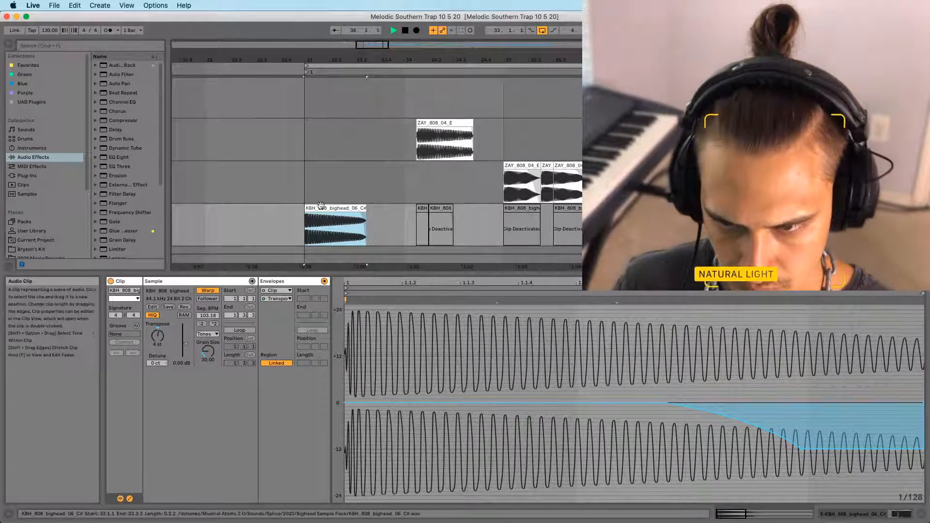
{"action": "left_click_drag", "start_coordinate": [404, 58], "coordinate": [403, 41]}
{"action": "scroll", "coordinate": [406, 106], "scroll_direction": "down", "scroll_amount": 5}
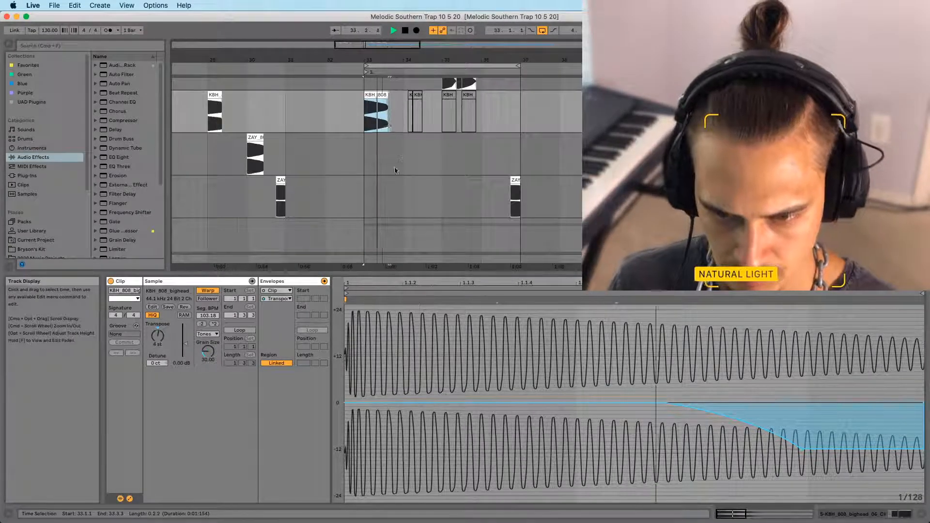
{"action": "left_click", "coordinate": [364, 165]}
{"action": "key", "text": "super+space"}
{"action": "key", "text": "Escape"}
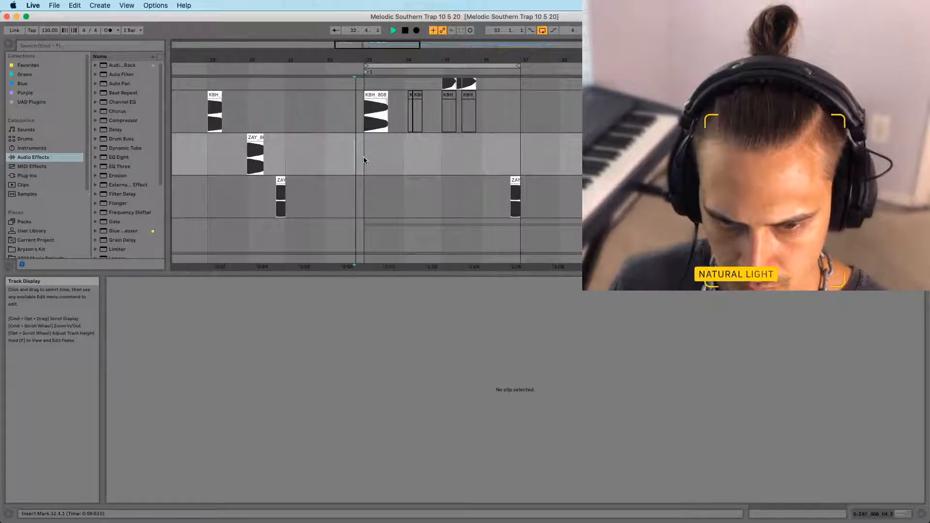
{"action": "left_click", "coordinate": [376, 114]}
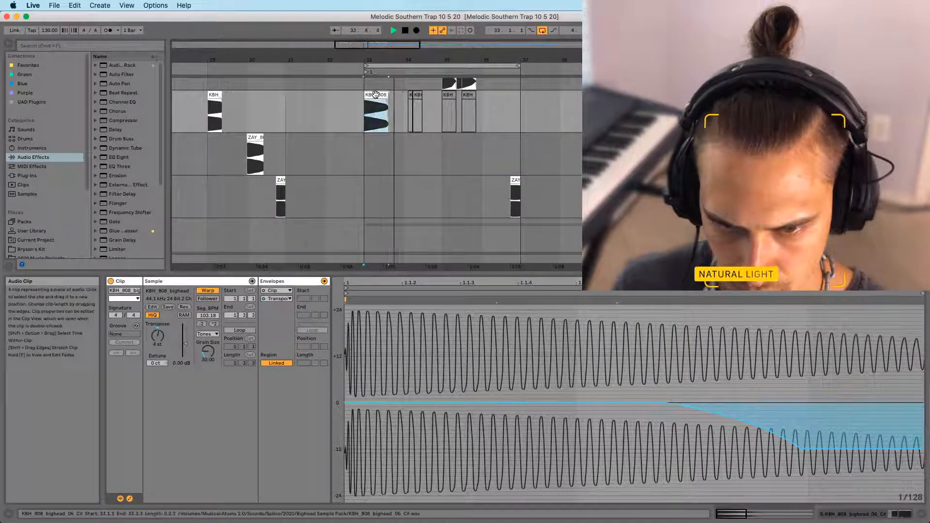
{"action": "key", "text": "space"}
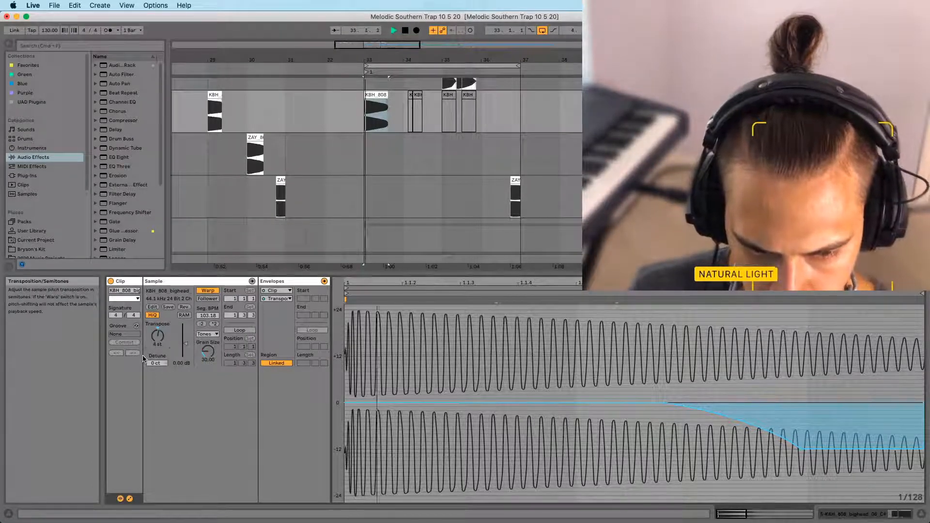
Try the KBH_808_bighead clip's Transpose at 5 st and 2 st, auditioning each setting from 33.1.1
{"action": "left_click_drag", "start_coordinate": [158, 336], "coordinate": [157, 342]}
{"action": "key", "text": "space"}
{"action": "key", "text": "space"}
{"action": "key", "text": "space"}
{"action": "key", "text": "space"}
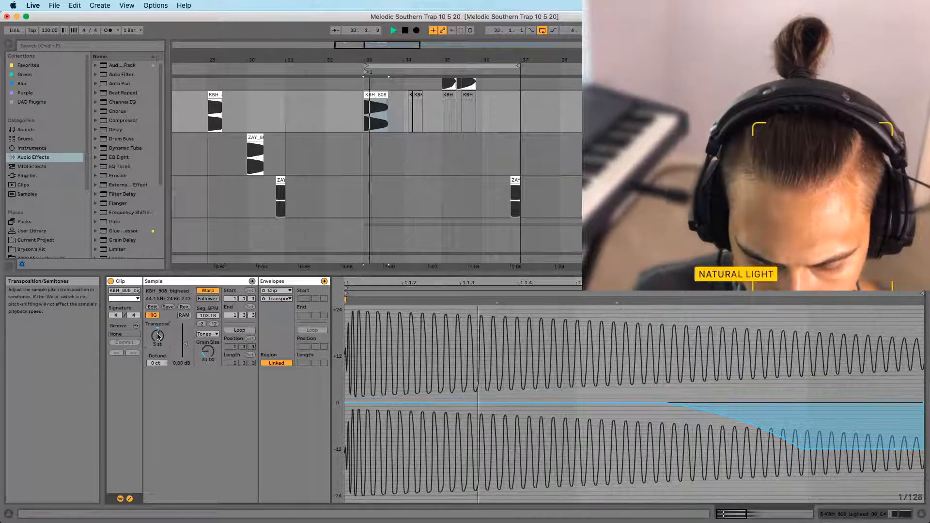
{"action": "key", "text": "space"}
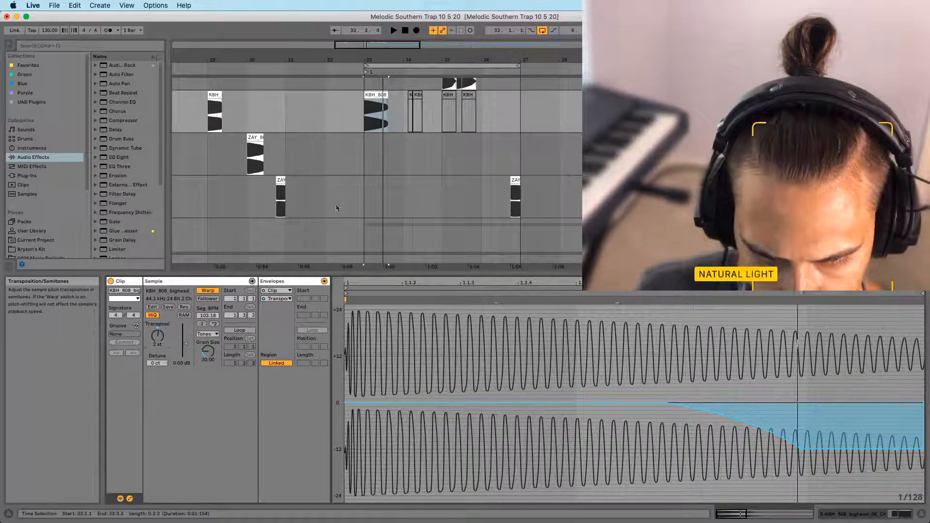
Raise the KBH_808_bighead clip's Transpose to 16 st and audition it from 33.1.1
{"action": "left_click", "coordinate": [375, 92]}
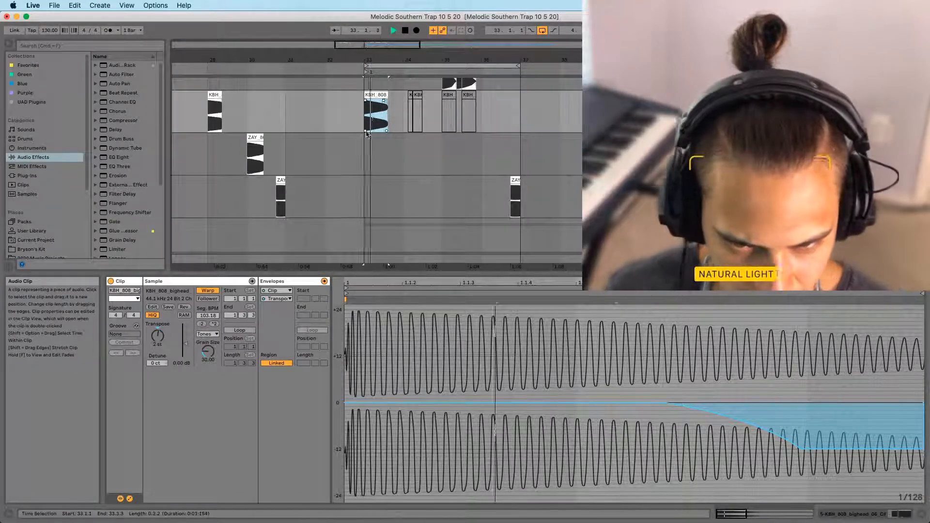
{"action": "left_click_drag", "start_coordinate": [157, 336], "coordinate": [157, 330]}
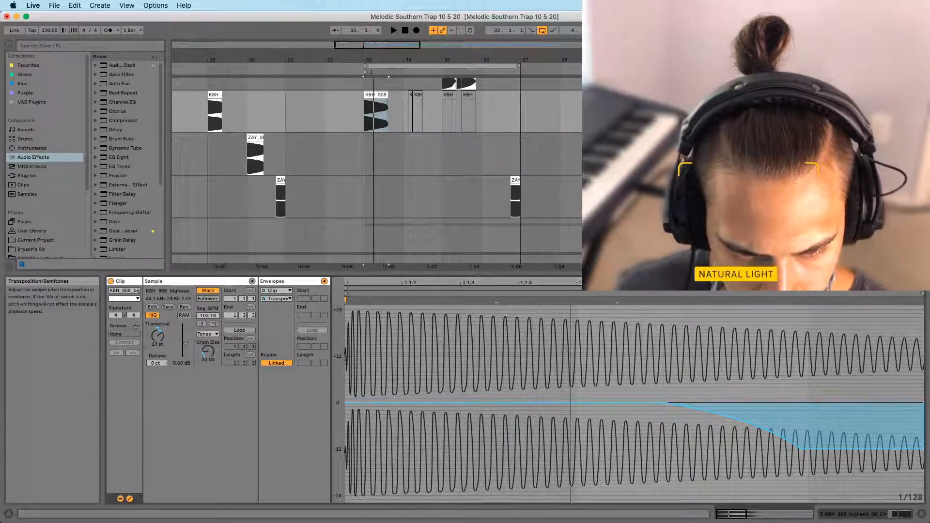
{"action": "key", "text": "space"}
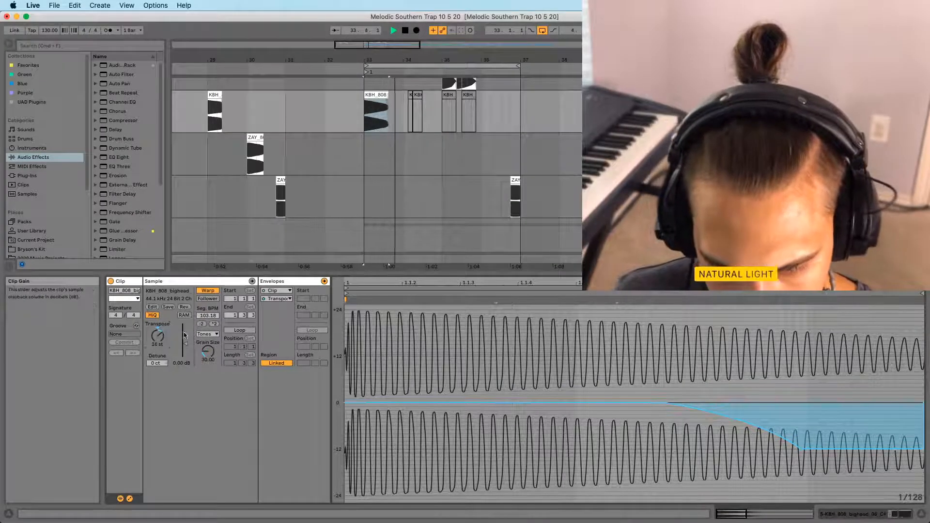
Trim the beginning of the KBH_808_bighead clip so it starts at 33.2.1, and audition the result from 33.1.1
{"action": "key", "text": "space"}
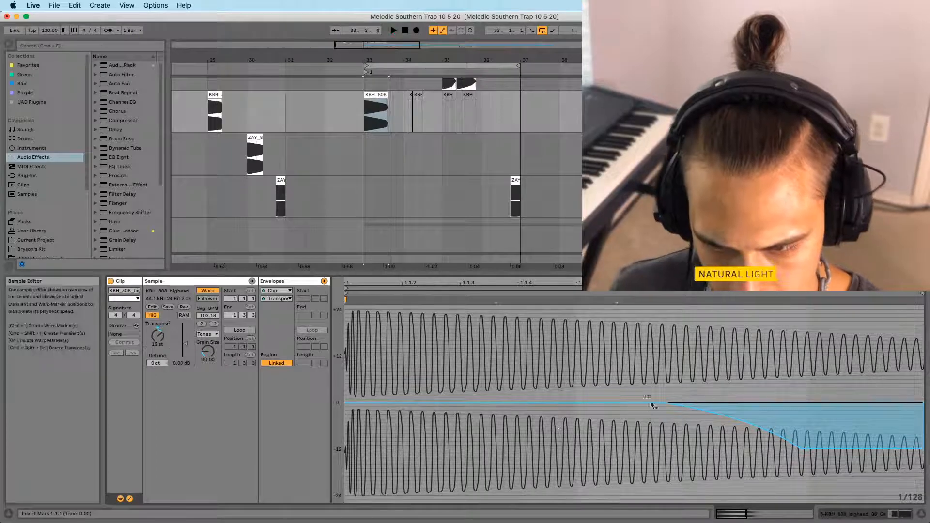
{"action": "left_click_drag", "start_coordinate": [365, 59], "coordinate": [386, 97]}
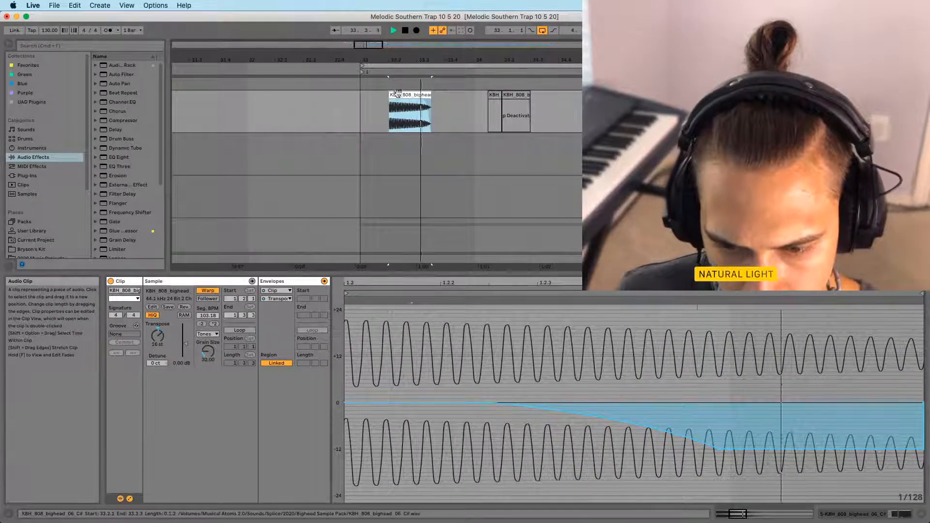
{"action": "left_click", "coordinate": [372, 123]}
{"action": "key", "text": "space"}
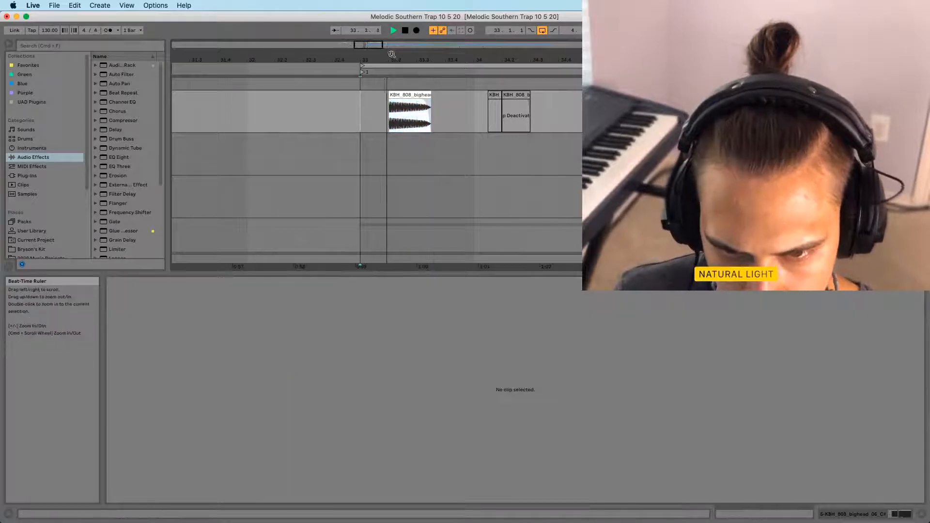
{"action": "scroll", "coordinate": [389, 113], "scroll_direction": "up", "scroll_amount": 5}
{"action": "left_click", "coordinate": [393, 100]}
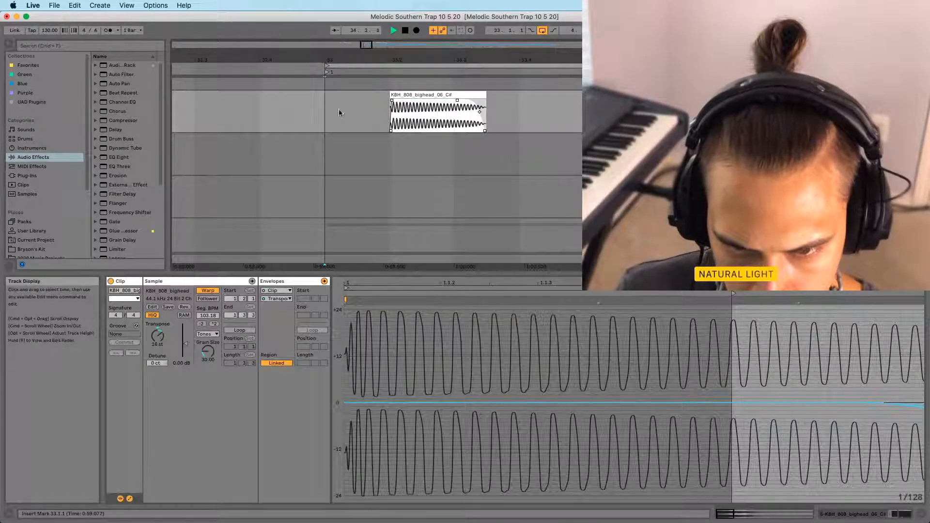
{"action": "left_click", "coordinate": [326, 127]}
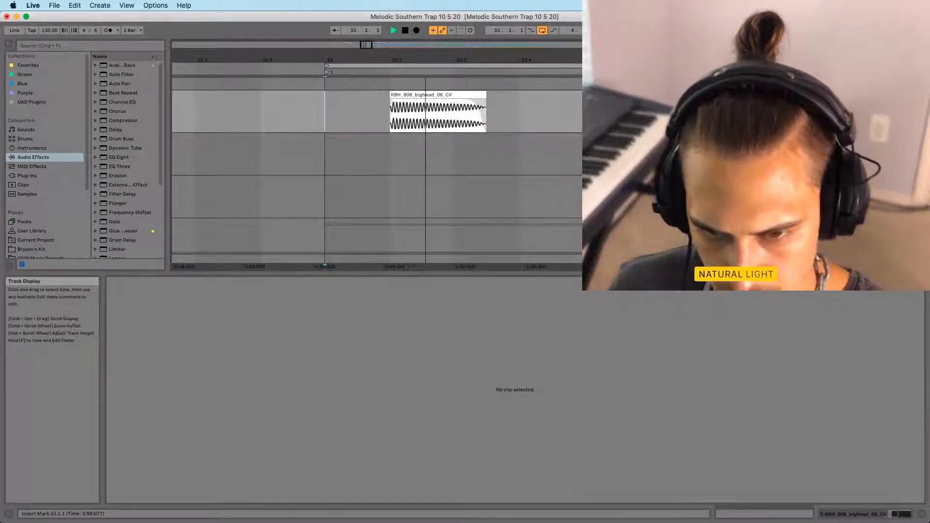
{"action": "scroll", "coordinate": [507, 196], "scroll_direction": "up", "scroll_amount": 5}
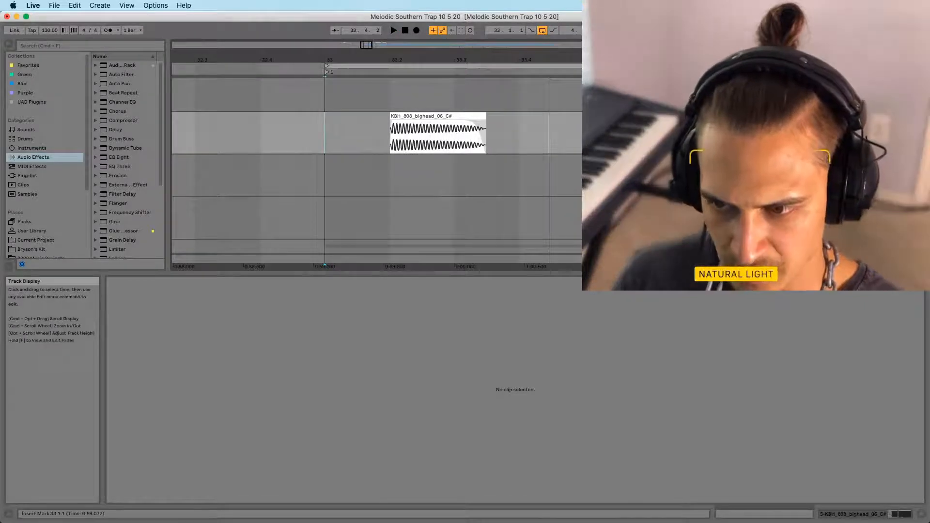
Examine the ZAY_808_04_E clip at 34.1.3 and the ZAY_808_08 clip at 36.4.1, briefly playing the 808 section
{"action": "scroll", "coordinate": [605, 194], "scroll_direction": "down", "scroll_amount": 2}
{"action": "left_click", "coordinate": [625, 226]}
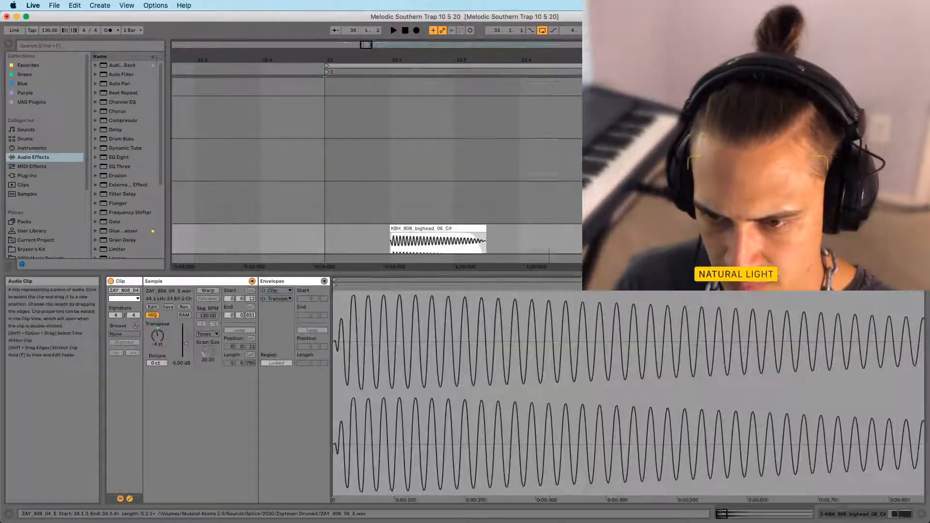
{"action": "left_click", "coordinate": [625, 140]}
{"action": "scroll", "coordinate": [570, 150], "scroll_direction": "up", "scroll_amount": 2}
{"action": "scroll", "coordinate": [577, 158], "scroll_direction": "down", "scroll_amount": 3}
{"action": "scroll", "coordinate": [576, 158], "scroll_direction": "up", "scroll_amount": 3}
{"action": "left_click_drag", "start_coordinate": [567, 60], "coordinate": [535, 19]}
{"action": "scroll", "coordinate": [664, 145], "scroll_direction": "down", "scroll_amount": 6}
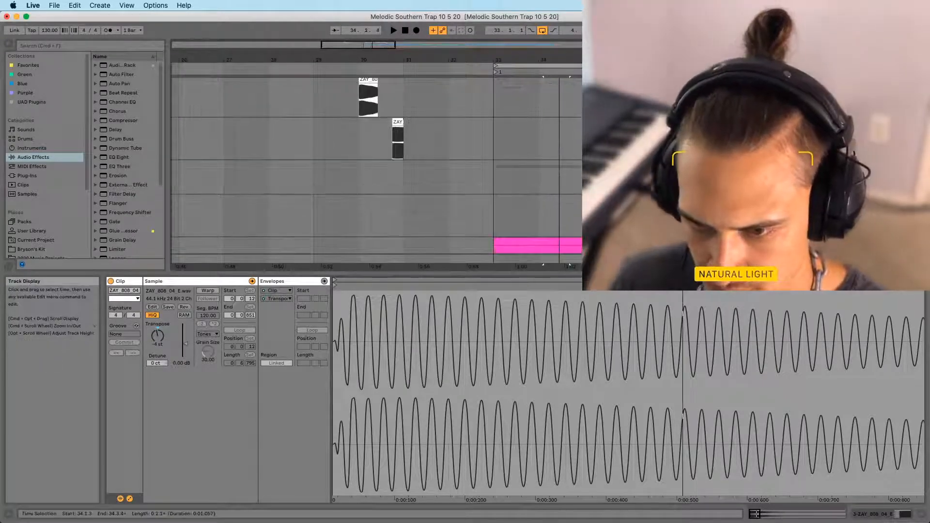
{"action": "left_click", "coordinate": [667, 123]}
{"action": "key", "text": "space"}
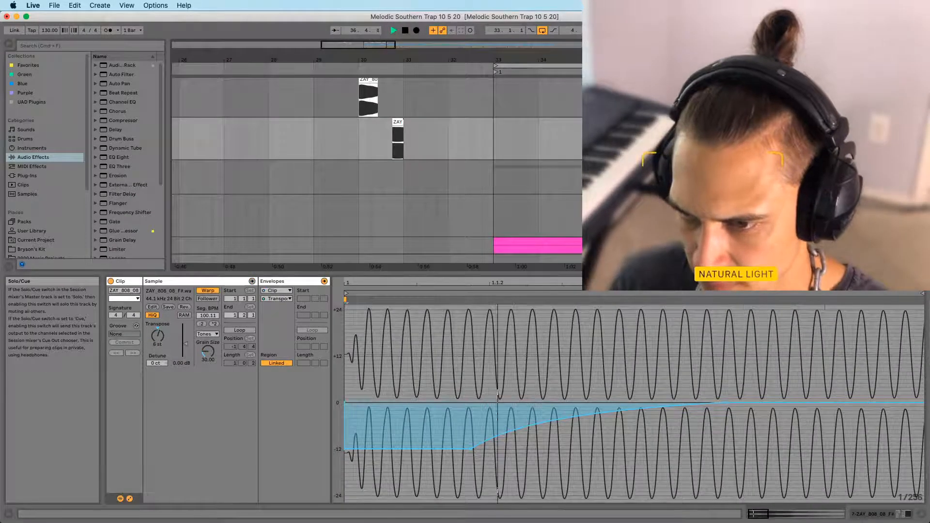
{"action": "key", "text": "space"}
{"action": "scroll", "coordinate": [664, 146], "scroll_direction": "up", "scroll_amount": 4}
{"action": "scroll", "coordinate": [664, 145], "scroll_direction": "down", "scroll_amount": 1}
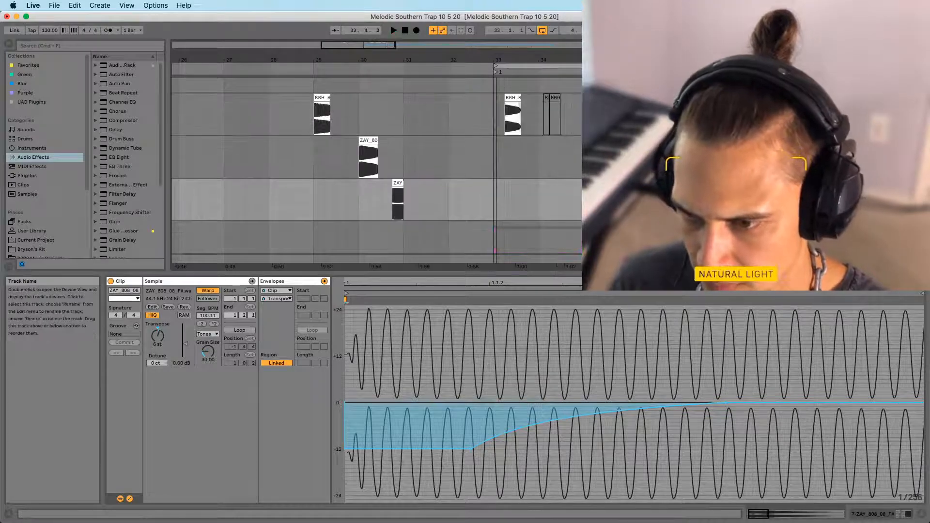
Add an audio track below the ZAY_808_08 track, paste a copy of the ZAY_808_04_E clip there at 33.1.1, and play it
{"action": "key", "text": "super+t"}
{"action": "left_click", "coordinate": [676, 174]}
{"action": "left_click", "coordinate": [668, 173]}
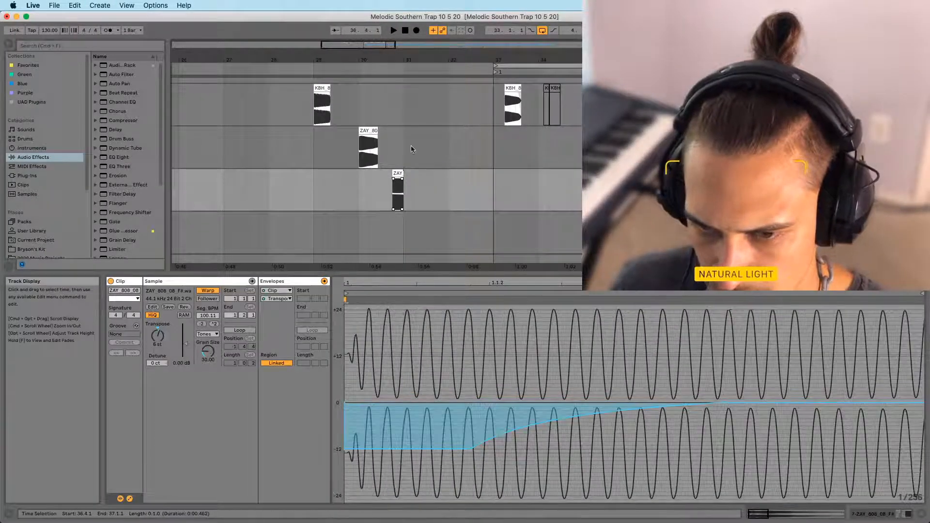
{"action": "scroll", "coordinate": [497, 160], "scroll_direction": "up", "scroll_amount": 4}
{"action": "scroll", "coordinate": [497, 160], "scroll_direction": "up", "scroll_amount": 2}
{"action": "left_click", "coordinate": [493, 192]}
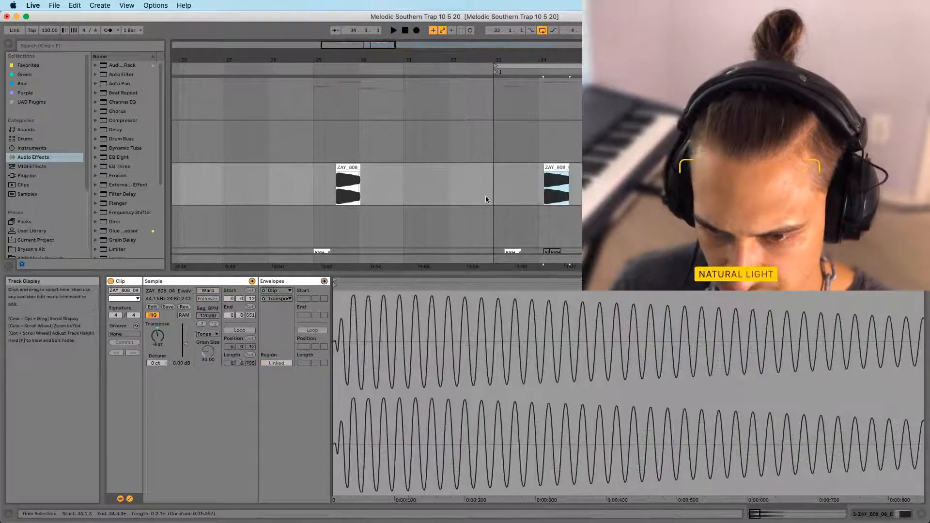
{"action": "scroll", "coordinate": [531, 212], "scroll_direction": "down", "scroll_amount": 5}
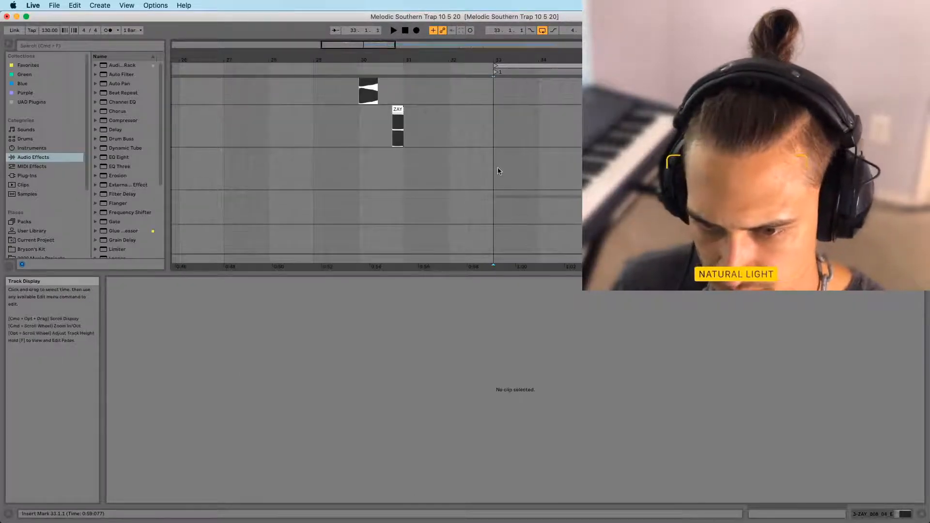
{"action": "left_click", "coordinate": [501, 175]}
{"action": "key", "text": "super+v"}
{"action": "key", "text": "space"}
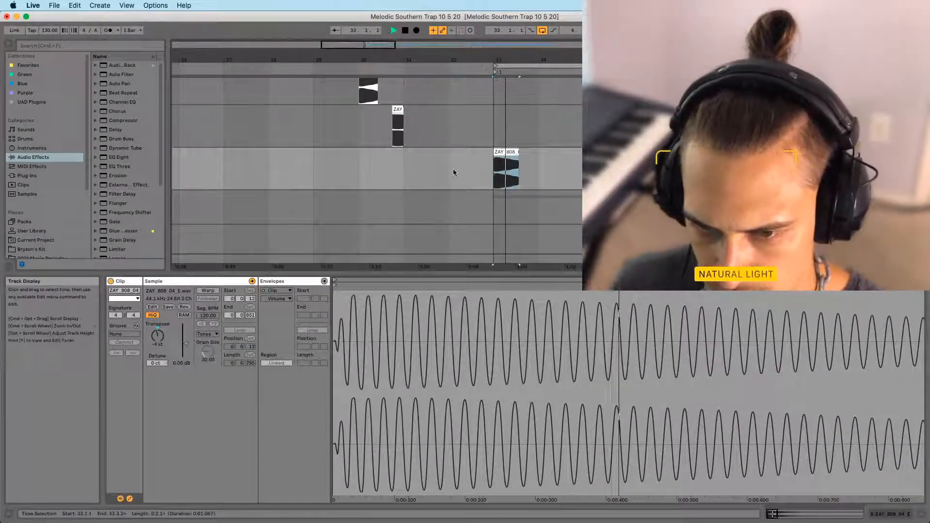
Set the Transpose of the ZAY_808_04_E clip at 33.1.1 to 12 st and audition it
{"action": "double_click", "coordinate": [510, 151]}
{"action": "double_click", "coordinate": [510, 151]}
{"action": "left_click_drag", "start_coordinate": [157, 336], "coordinate": [157, 329]}
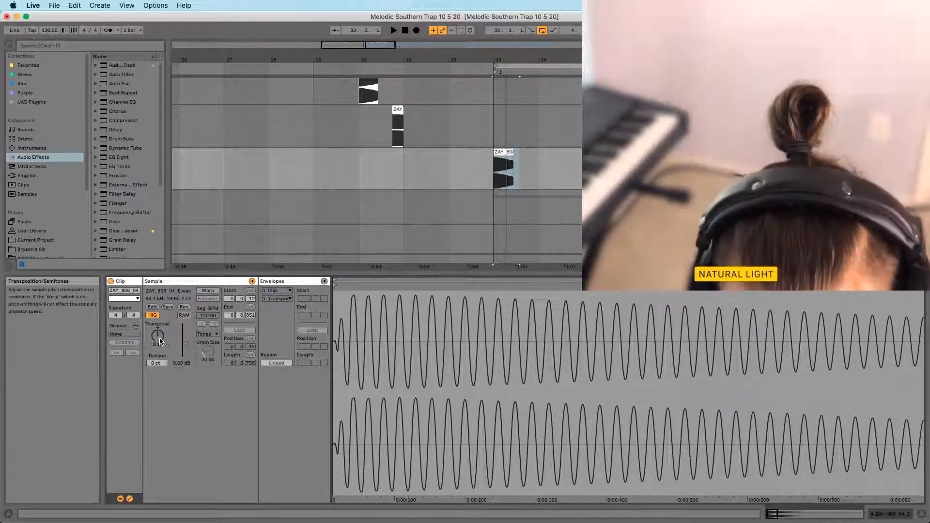
{"action": "left_click_drag", "start_coordinate": [487, 60], "coordinate": [436, 195]}
{"action": "left_click_drag", "start_coordinate": [157, 336], "coordinate": [158, 325]}
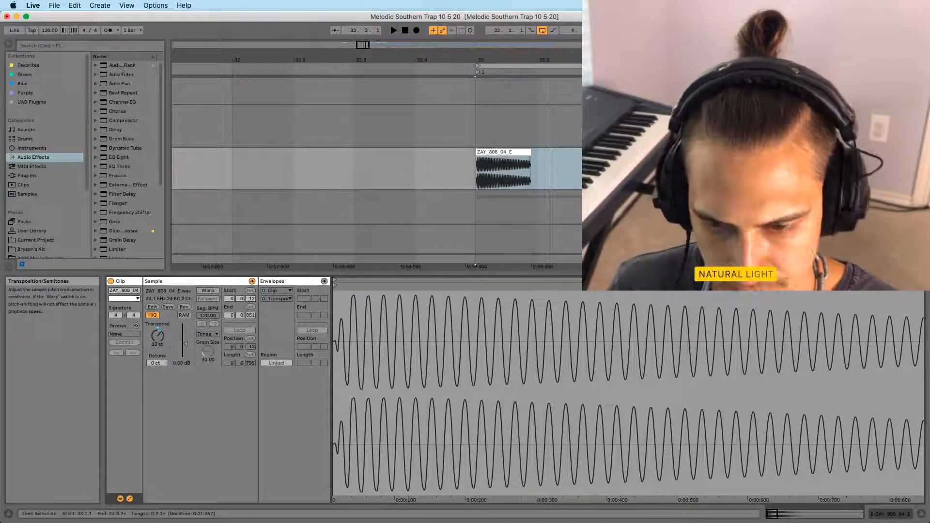
{"action": "key", "text": "space"}
{"action": "key", "text": "space"}
{"action": "key", "text": "space"}
{"action": "key", "text": "space"}
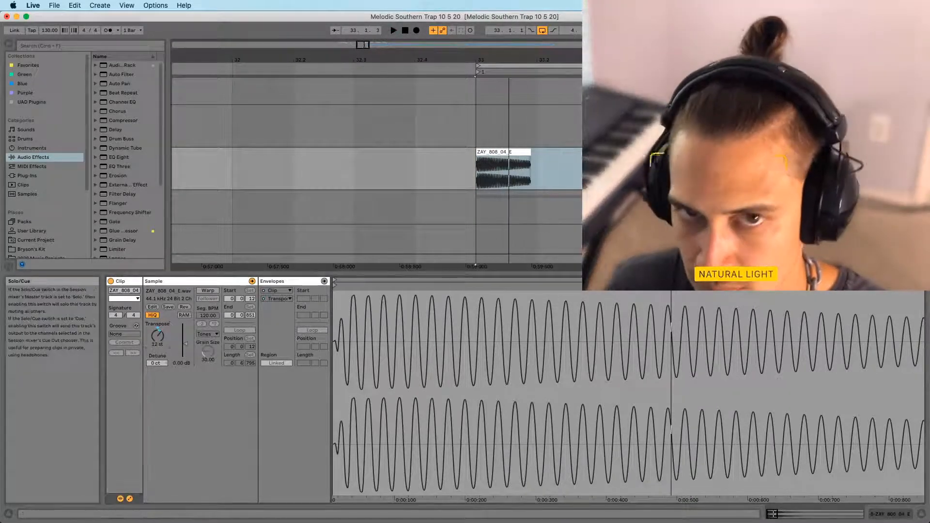
Try ending the transposed ZAY_808_04_E clip at 33.2.1 and play it in context
{"action": "mouse_move", "coordinate": [531, 154]}
{"action": "left_mouse_down"}
{"action": "mouse_move", "coordinate": [544, 153]}
{"action": "mouse_move", "coordinate": [528, 158]}
{"action": "left_mouse_up"}
{"action": "left_click", "coordinate": [509, 152]}
{"action": "key", "text": "space"}
{"action": "key", "text": "space"}
{"action": "scroll", "coordinate": [530, 172], "scroll_direction": "up", "scroll_amount": 3}
{"action": "scroll", "coordinate": [530, 172], "scroll_direction": "up", "scroll_amount": 3}
{"action": "scroll", "coordinate": [519, 170], "scroll_direction": "down", "scroll_amount": 5}
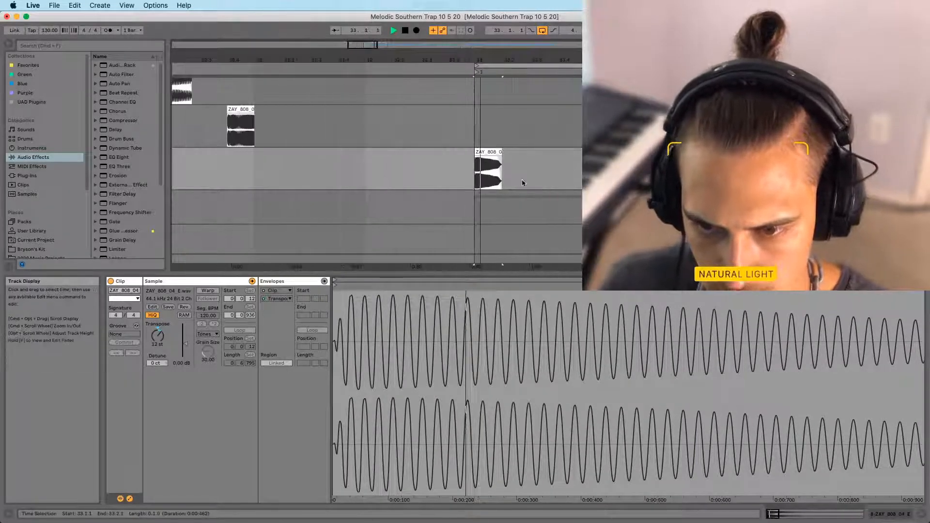
{"action": "scroll", "coordinate": [505, 153], "scroll_direction": "up", "scroll_amount": 3}
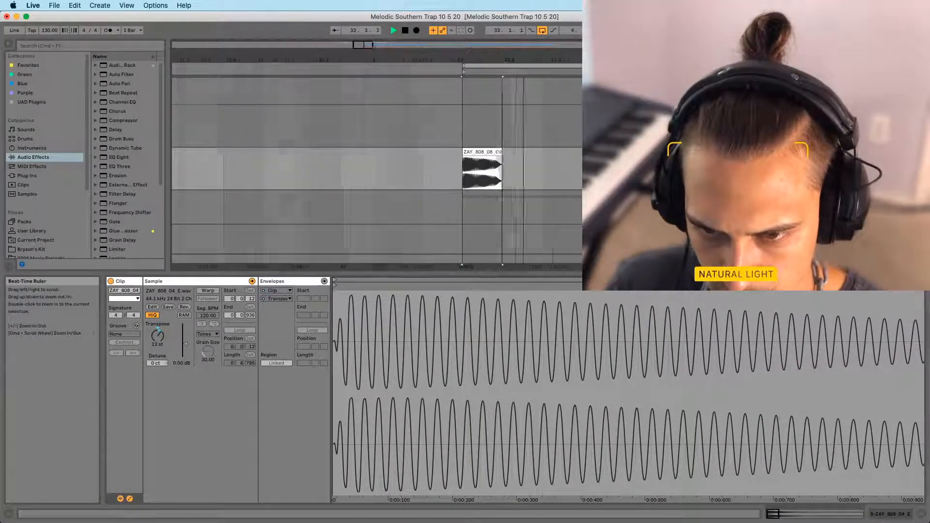
Extend the end of the ZAY_808_04_E clip to about 33.2.2 and audition it from 33.1.1
{"action": "key", "text": "space"}
{"action": "mouse_move", "coordinate": [502, 153]}
{"action": "left_mouse_down"}
{"action": "mouse_move", "coordinate": [514, 152]}
{"action": "mouse_move", "coordinate": [505, 158]}
{"action": "left_mouse_up"}
{"action": "left_click", "coordinate": [466, 152]}
{"action": "key", "text": "space"}
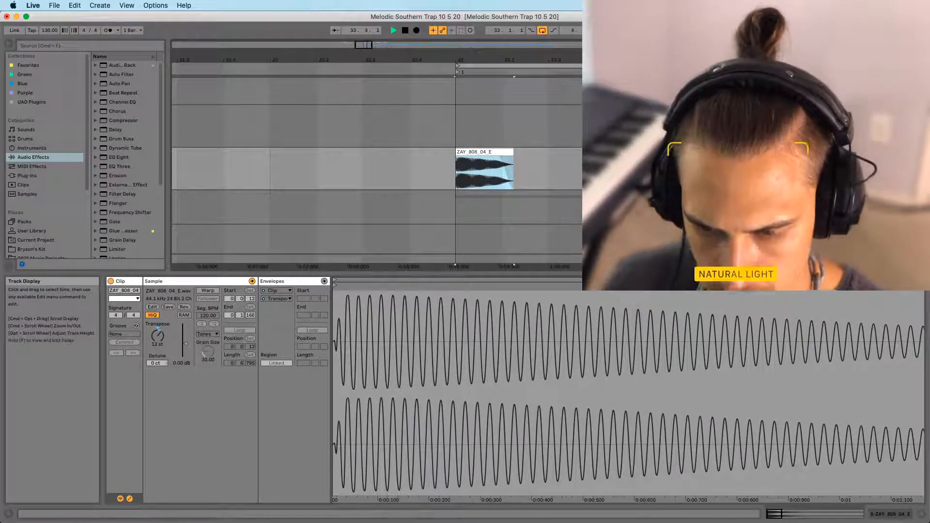
{"action": "key", "text": "space"}
Add an EQ Eight to the new ZAY_808_04_E track, disable band 1 and low-pass with band 8 at about 199 Hz
{"action": "double_click", "coordinate": [760, 152]}
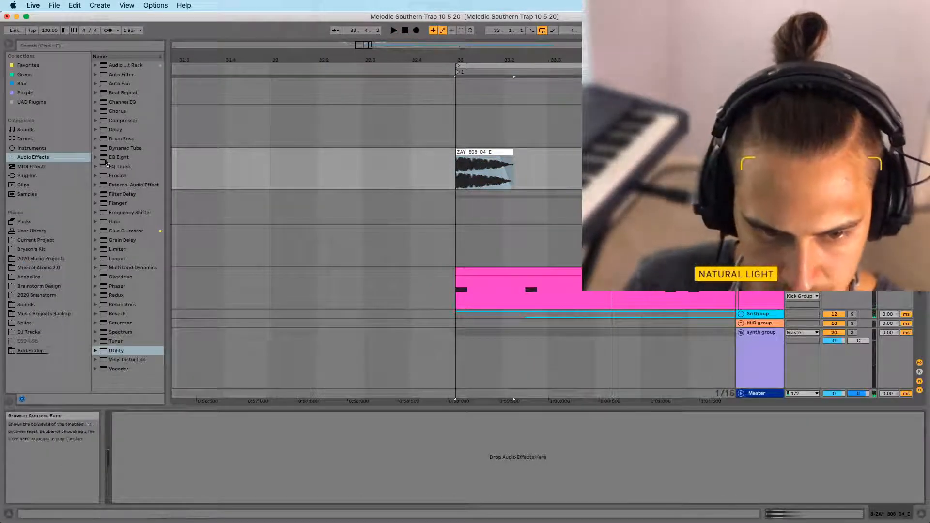
{"action": "left_click_drag", "start_coordinate": [120, 157], "coordinate": [490, 170]}
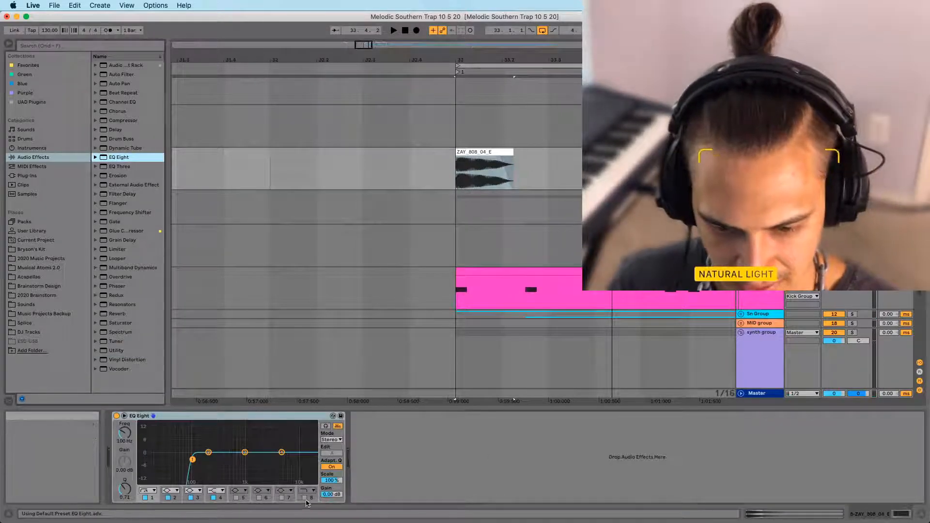
{"action": "key", "text": "space"}
{"action": "left_click_drag", "start_coordinate": [125, 432], "coordinate": [125, 446]}
{"action": "key", "text": "space"}
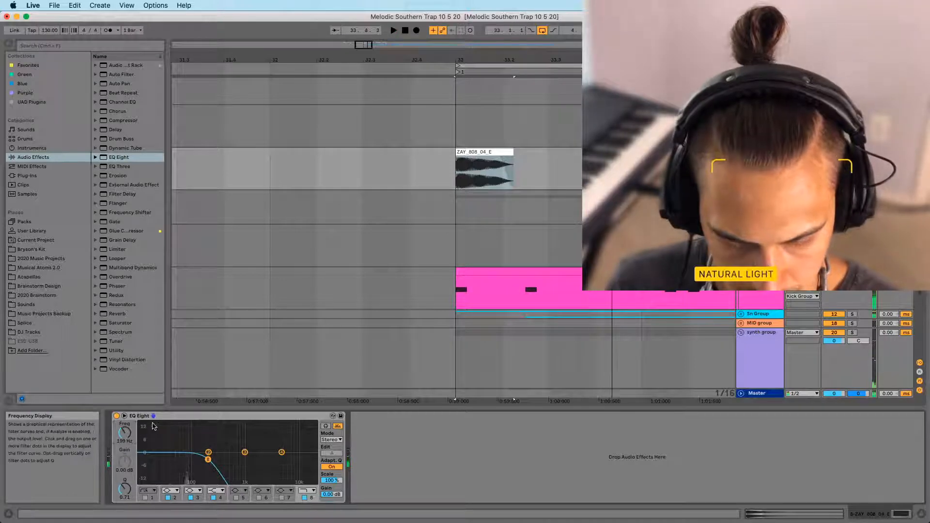
Extend the end of the KBH_808_bighead clip at 33.2.1 to 33.3.4 and play the passage
{"action": "scroll", "coordinate": [533, 218], "scroll_direction": "up", "scroll_amount": 5}
{"action": "scroll", "coordinate": [533, 218], "scroll_direction": "down", "scroll_amount": 1}
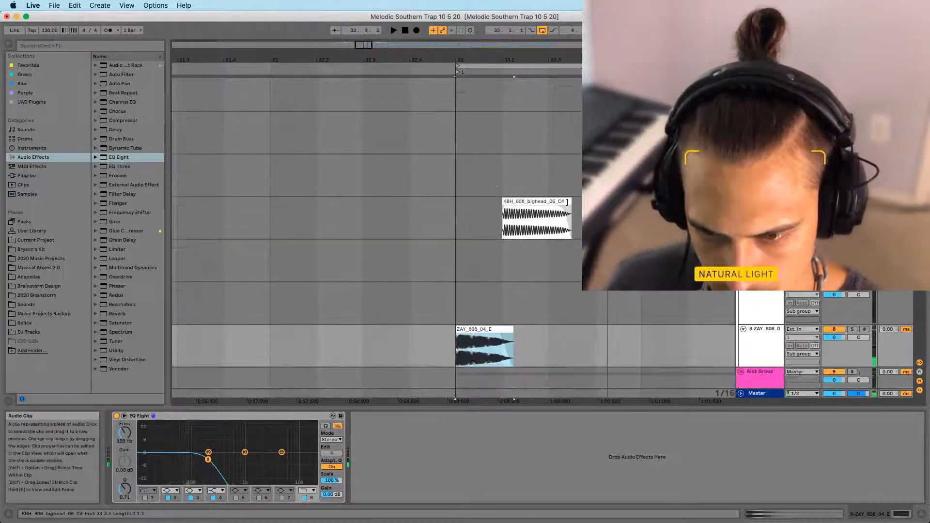
{"action": "left_click", "coordinate": [566, 203]}
{"action": "key", "text": "space"}
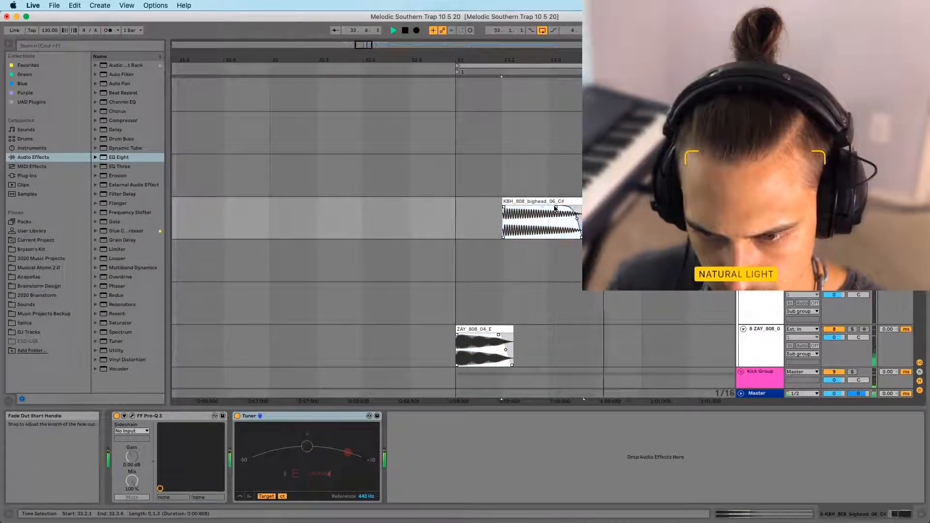
{"action": "left_click", "coordinate": [533, 201]}
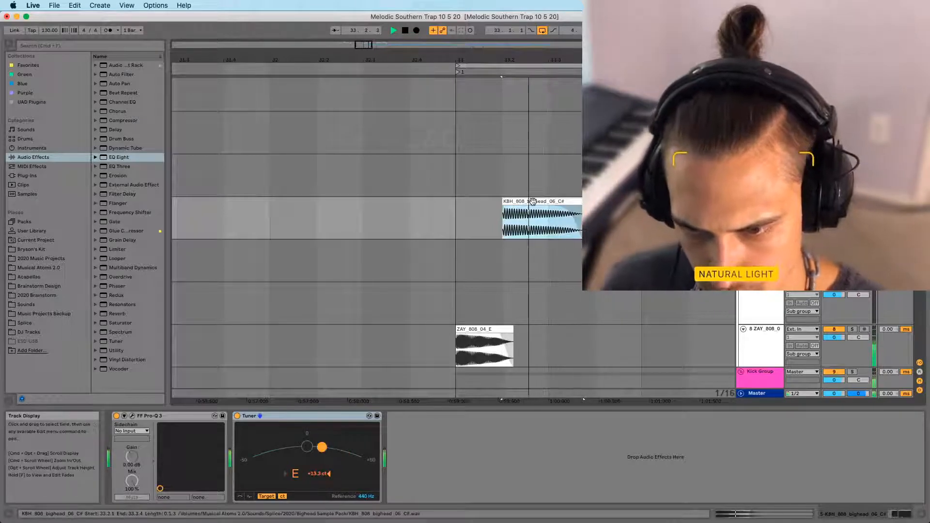
Carry the KBH_808_bighead clip's -12 st transposition hold to the clip end at 1.3.4, and audition from 33.1.1
{"action": "left_click", "coordinate": [566, 221]}
{"action": "double_click", "coordinate": [558, 200]}
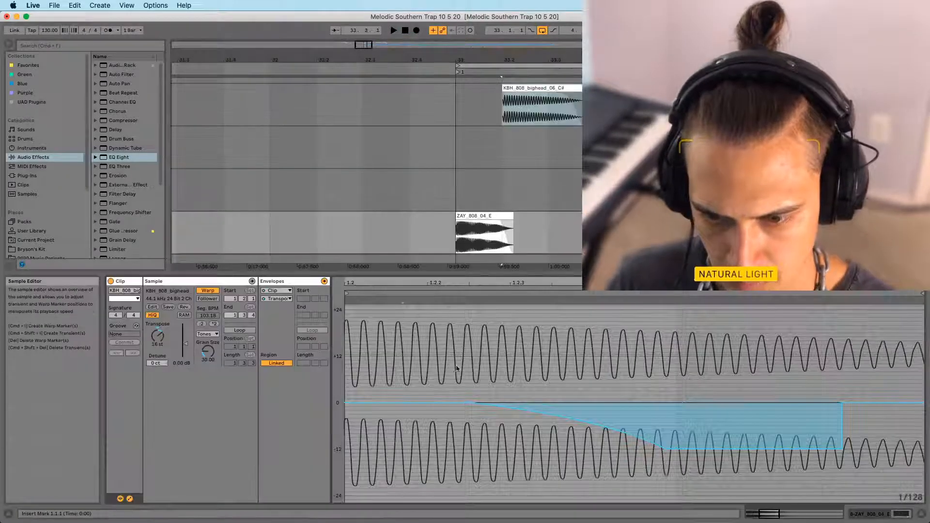
{"action": "left_click_drag", "start_coordinate": [739, 357], "coordinate": [388, 315]}
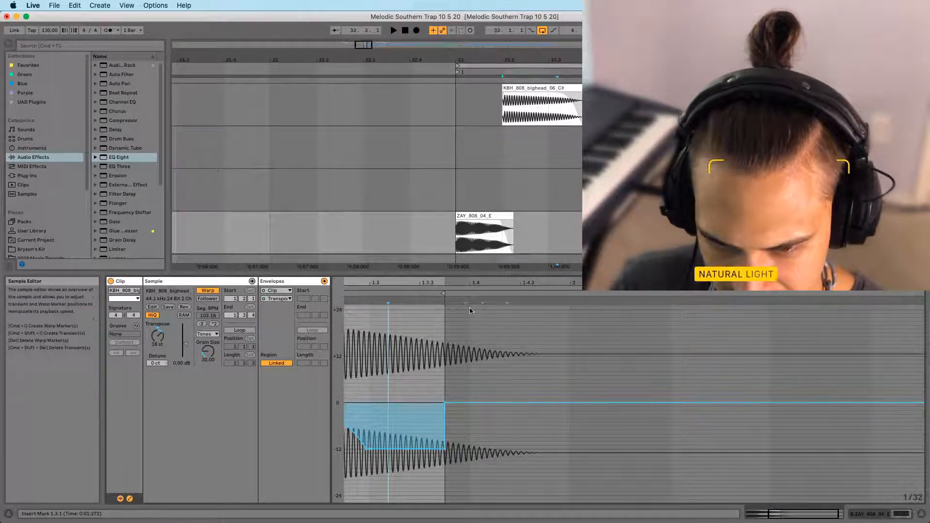
{"action": "left_click", "coordinate": [485, 233]}
{"action": "key", "text": "space"}
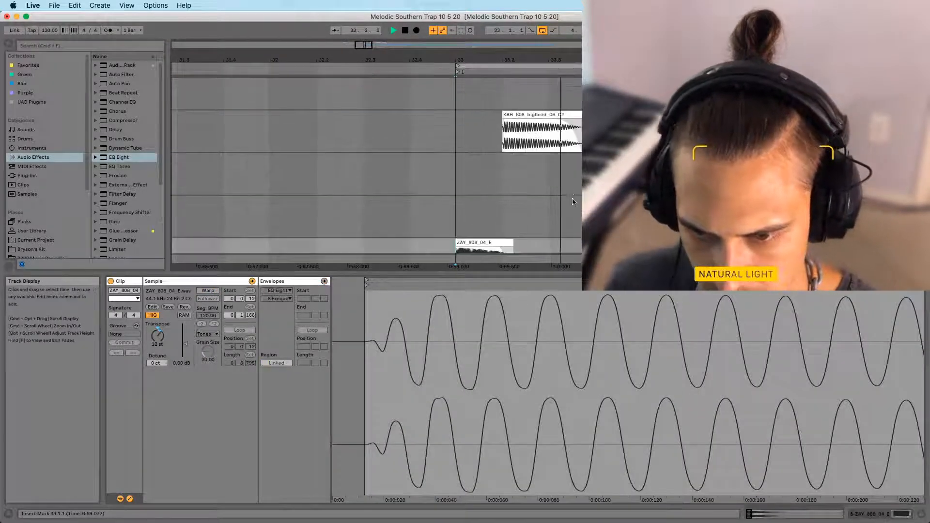
Try ending the KBH_808_bighead clip at 33.4.1 with its -12 st transposition hold carried to the clip's end, and audition it
{"action": "left_click", "coordinate": [538, 133]}
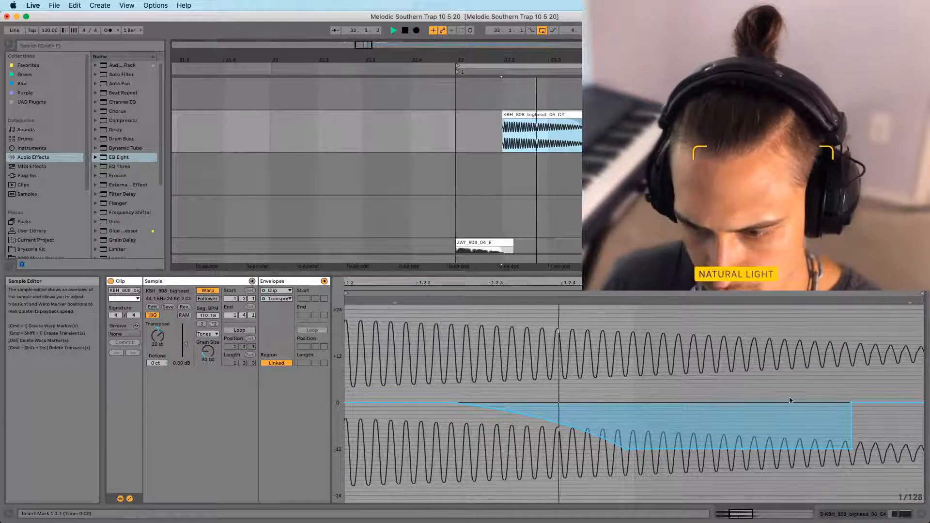
{"action": "left_click", "coordinate": [860, 444]}
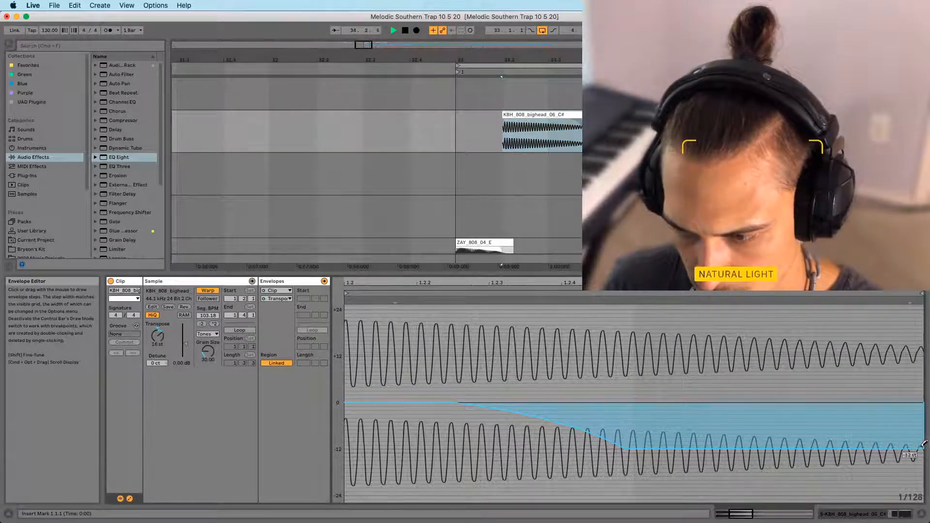
{"action": "left_click_drag", "start_coordinate": [557, 283], "coordinate": [558, 218]}
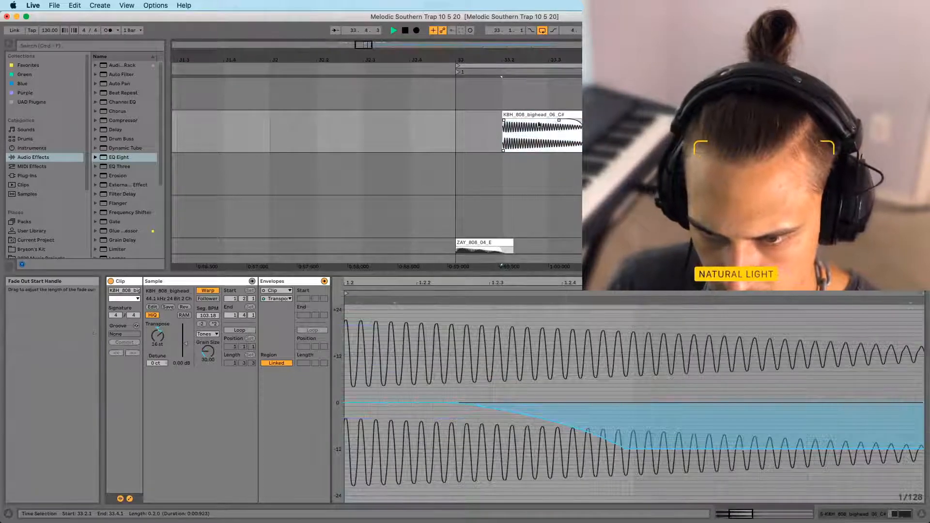
{"action": "left_click", "coordinate": [453, 147]}
Extend the KBH_808_bighead clip to 33.4.3, carry its -12 st transposition hold to the clip's end, and play the section
{"action": "left_click", "coordinate": [533, 134]}
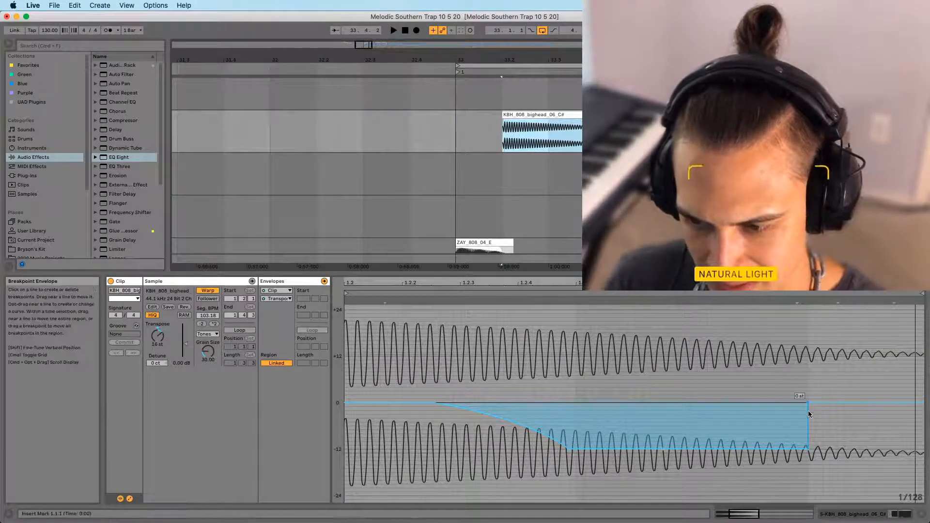
{"action": "left_click_drag", "start_coordinate": [817, 443], "coordinate": [890, 446]}
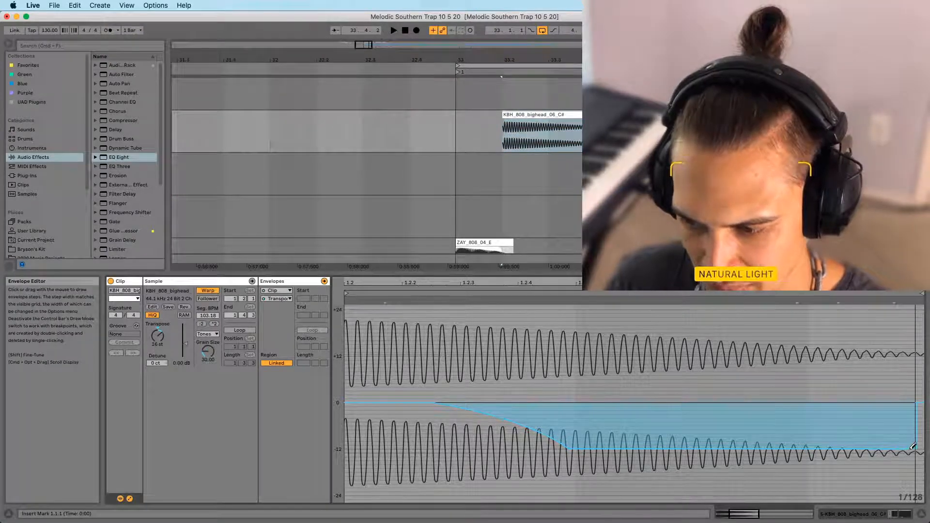
{"action": "left_click_drag", "start_coordinate": [509, 60], "coordinate": [403, 44]}
{"action": "left_click_drag", "start_coordinate": [606, 283], "coordinate": [606, 233]}
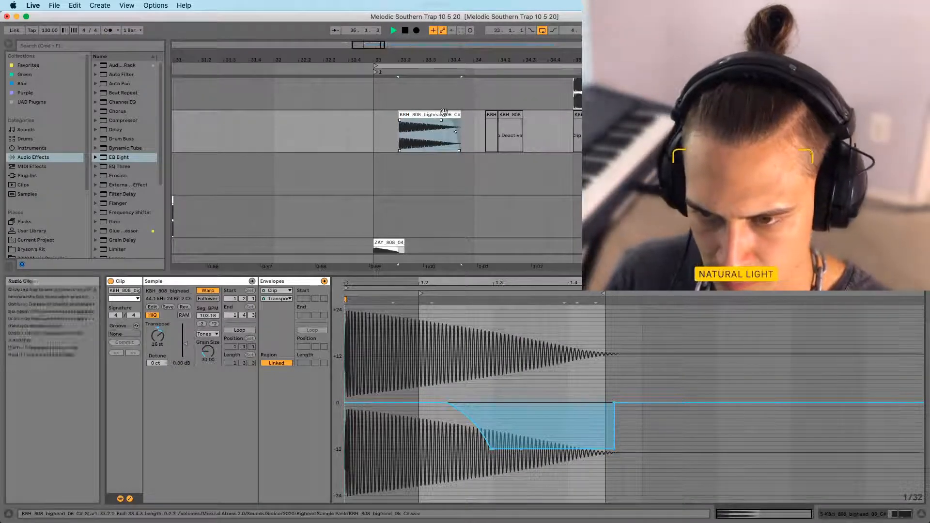
Play the 808 section from 33.1.1
{"action": "scroll", "coordinate": [411, 145], "scroll_direction": "up", "scroll_amount": 3}
{"action": "left_click", "coordinate": [374, 182]}
{"action": "scroll", "coordinate": [388, 181], "scroll_direction": "up", "scroll_amount": 3}
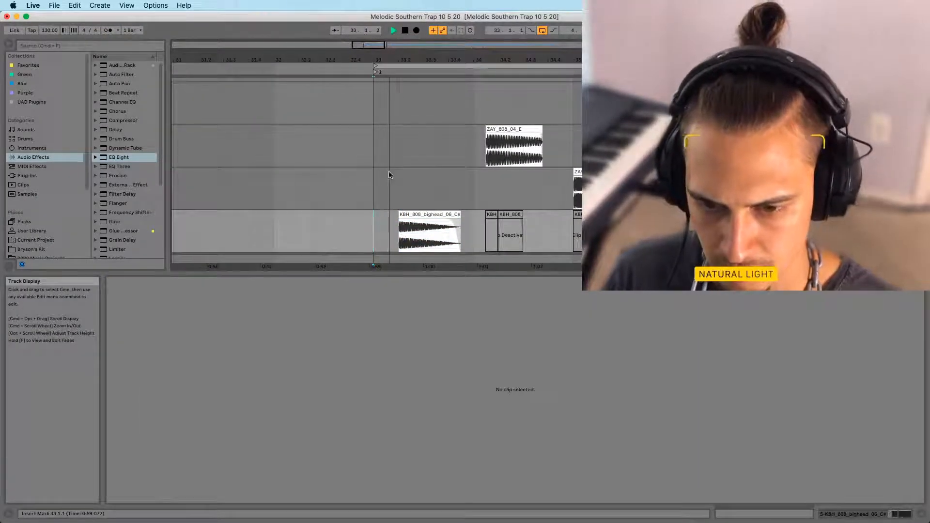
{"action": "left_click", "coordinate": [369, 192]}
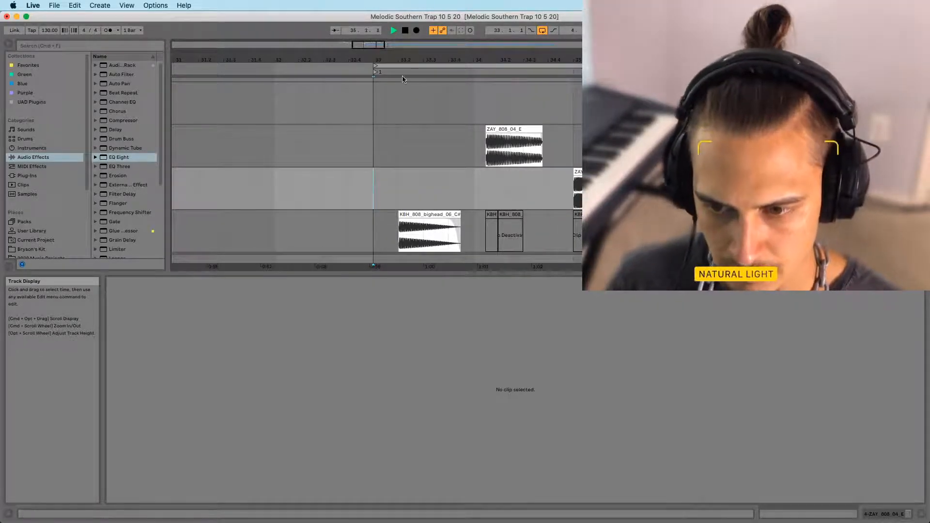
{"action": "key", "text": "minus"}
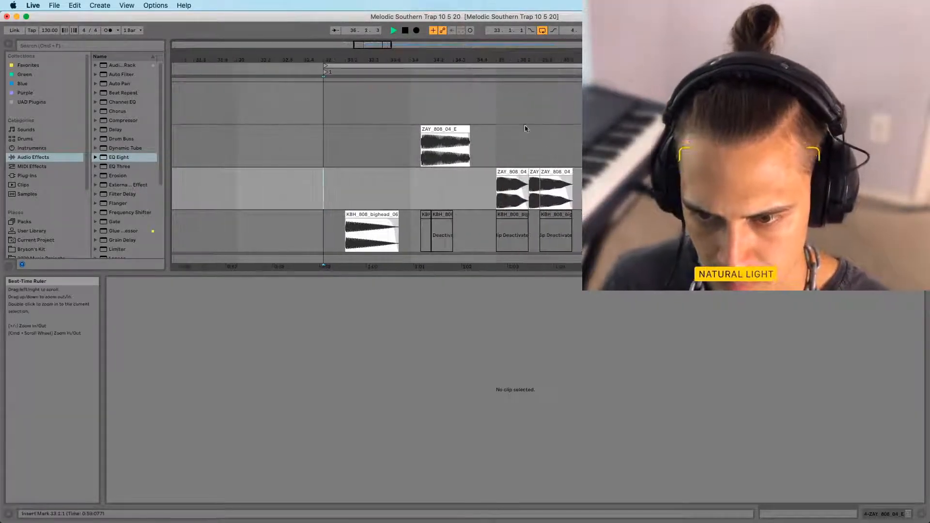
Compare the transpositions of the ZAY 808 clips at 33.1.1 and 35.1.1
{"action": "left_click", "coordinate": [507, 185]}
{"action": "scroll", "coordinate": [504, 164], "scroll_direction": "down", "scroll_amount": 2}
{"action": "scroll", "coordinate": [499, 160], "scroll_direction": "down", "scroll_amount": 4}
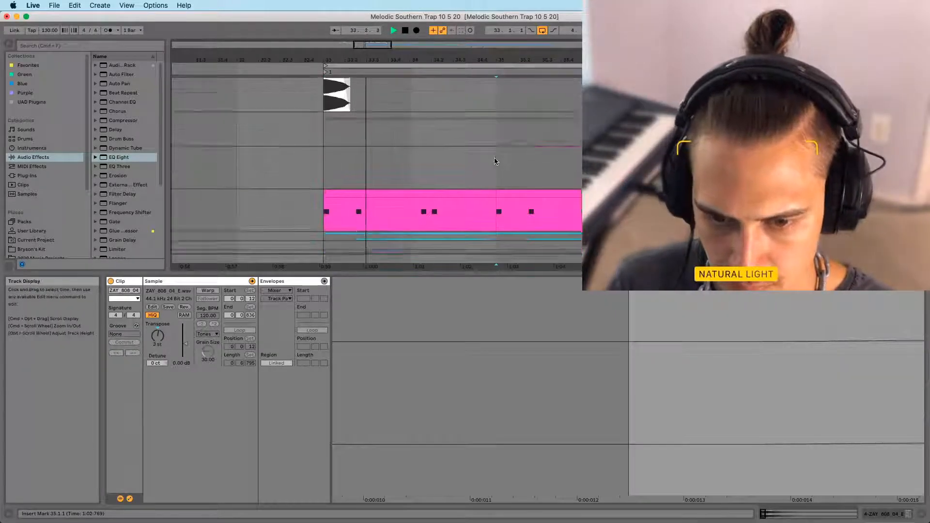
{"action": "scroll", "coordinate": [399, 151], "scroll_direction": "up", "scroll_amount": 2}
{"action": "left_click", "coordinate": [327, 158]}
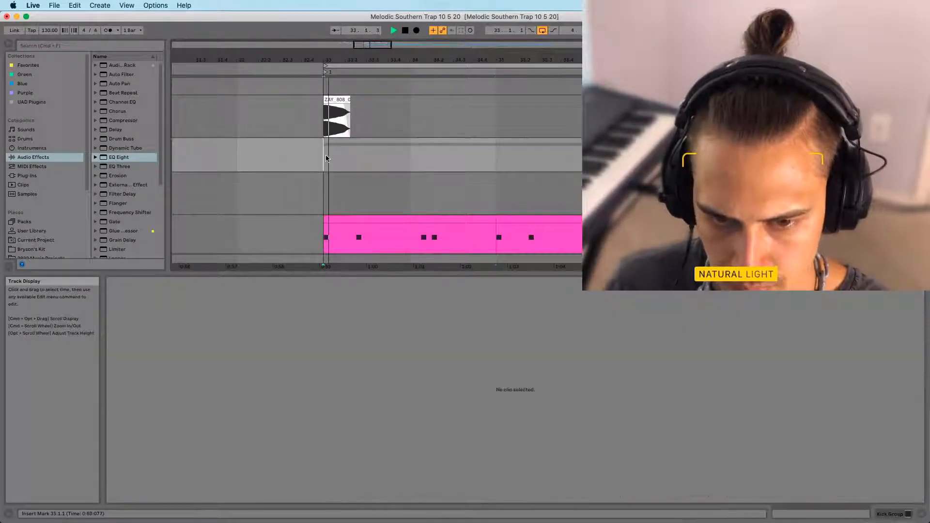
{"action": "left_click", "coordinate": [327, 115]}
{"action": "scroll", "coordinate": [349, 116], "scroll_direction": "down", "scroll_amount": 4}
{"action": "scroll", "coordinate": [499, 150], "scroll_direction": "up", "scroll_amount": 2}
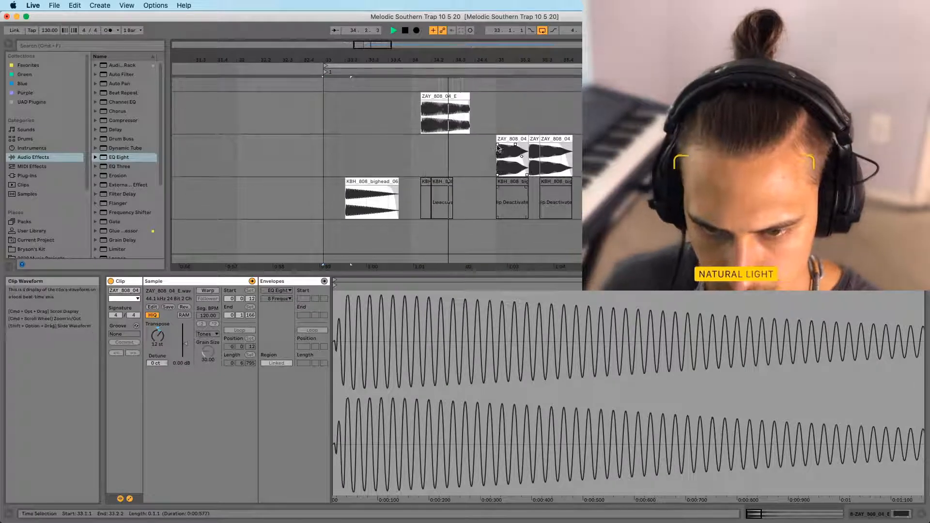
{"action": "left_click", "coordinate": [500, 149]}
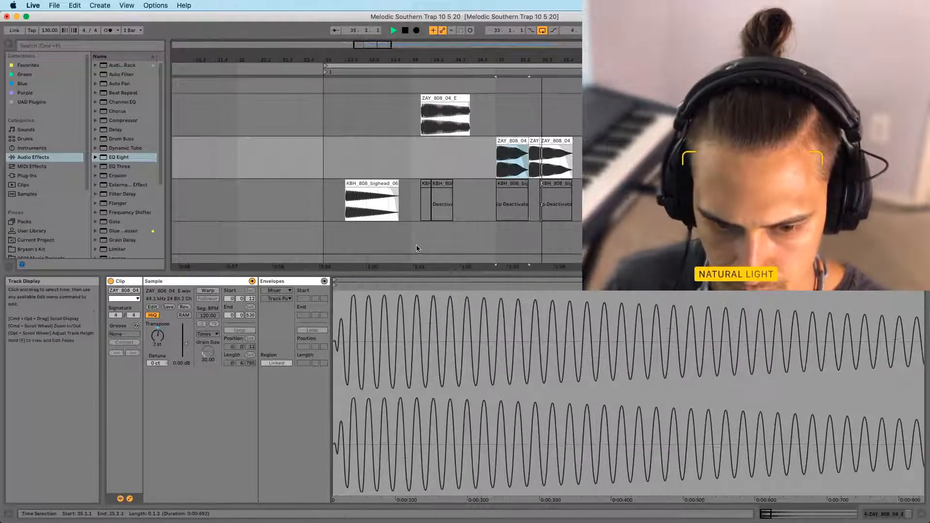
Inspect the Sylenth1 chord clip's notes around bar 35 as a pitch reference for the 808s
{"action": "scroll", "coordinate": [507, 194], "scroll_direction": "down", "scroll_amount": 4}
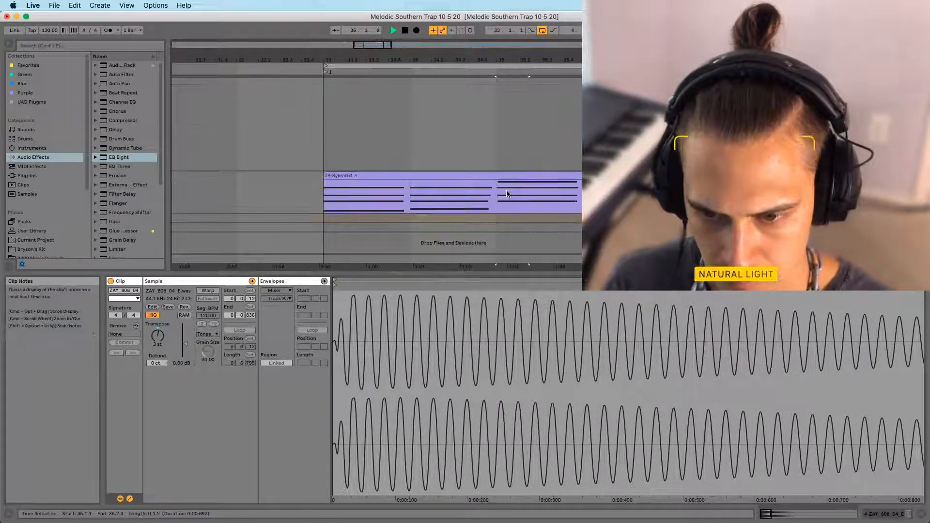
{"action": "left_click", "coordinate": [495, 209]}
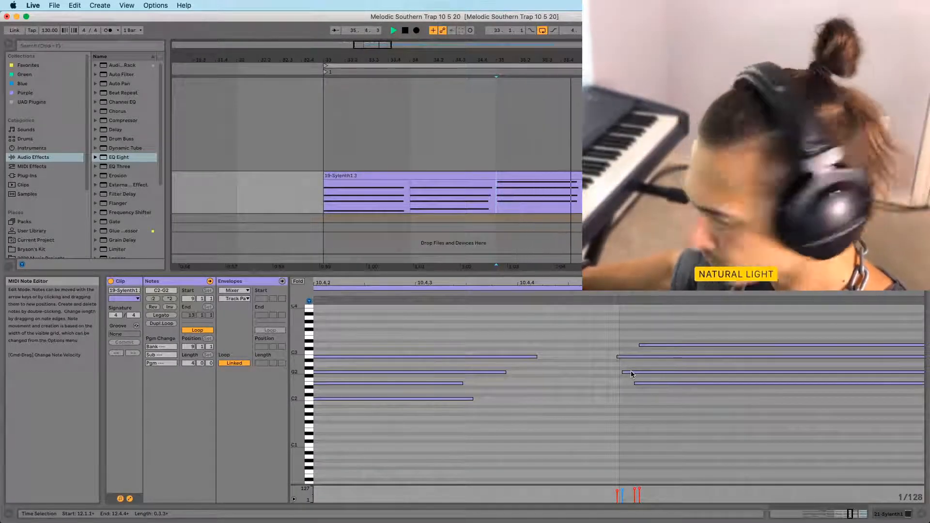
{"action": "scroll", "coordinate": [519, 170], "scroll_direction": "up", "scroll_amount": 10}
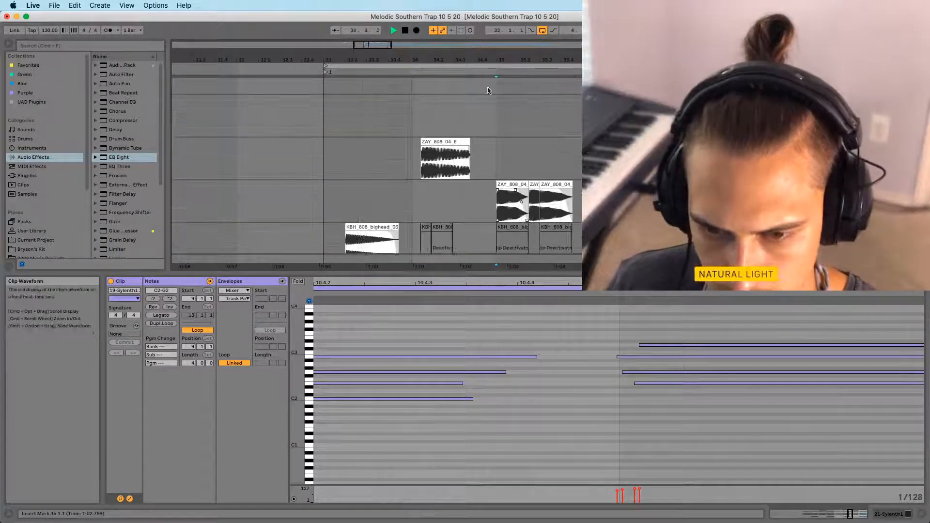
Set the transposition of the ZAY 808 clips at 35.2.3 and 35.3.1 to 0 st and audition them
{"action": "left_click_drag", "start_coordinate": [487, 60], "coordinate": [403, 58]}
{"action": "left_click", "coordinate": [432, 193]}
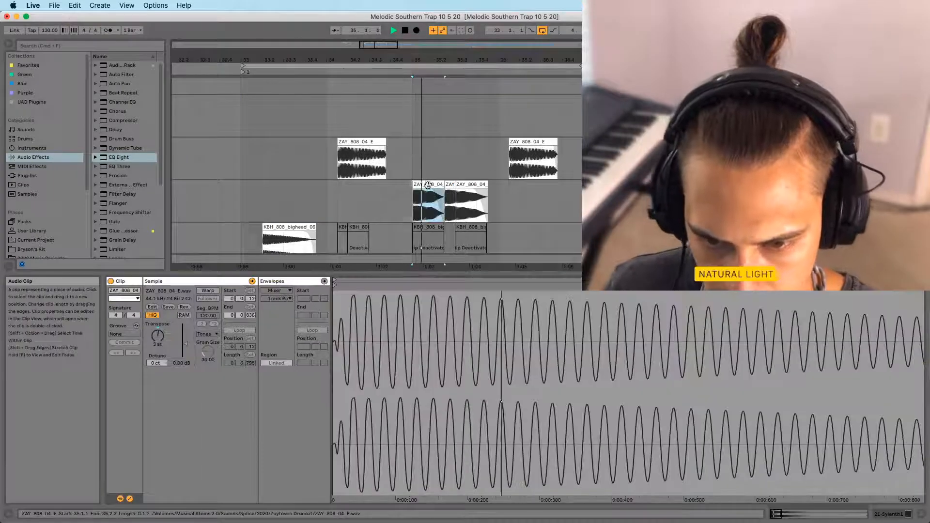
{"action": "scroll", "coordinate": [310, 195], "scroll_direction": "down", "scroll_amount": 2}
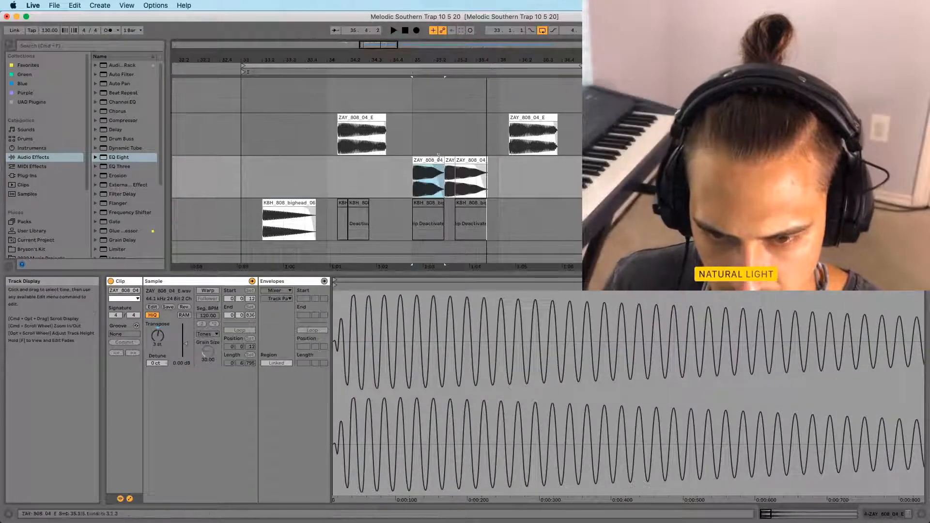
{"action": "left_click", "coordinate": [450, 160]}
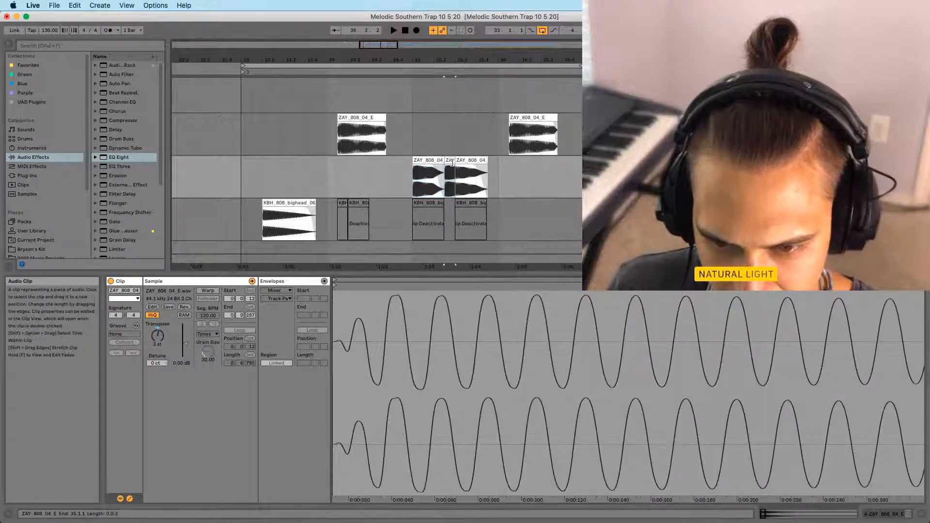
{"action": "left_click", "coordinate": [161, 338]}
{"action": "key", "text": "Delete"}
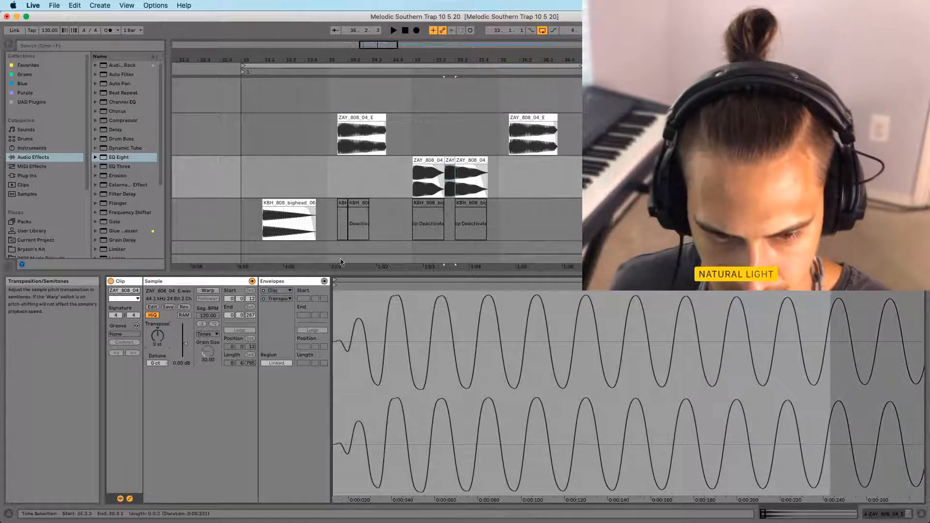
{"action": "left_click", "coordinate": [470, 160]}
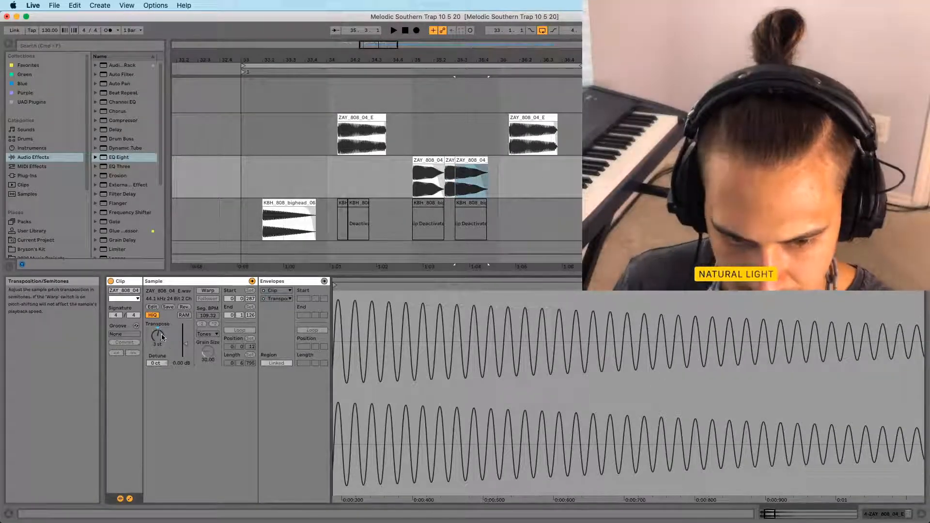
{"action": "key", "text": "Down"}
{"action": "key", "text": "space"}
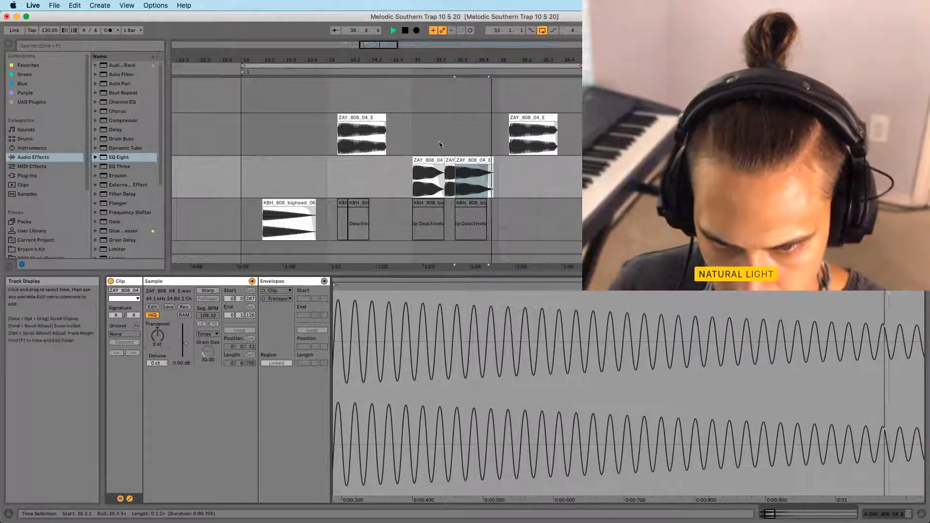
Transpose the ZAY 808 clip at 35.1.1 to 4 st and extend its end to meet the next clip
{"action": "left_click", "coordinate": [424, 157]}
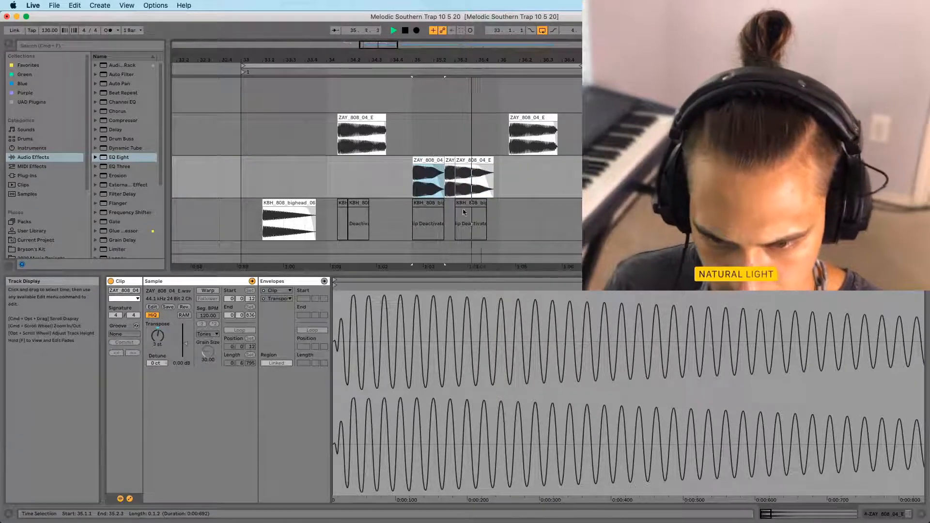
{"action": "left_click", "coordinate": [241, 191]}
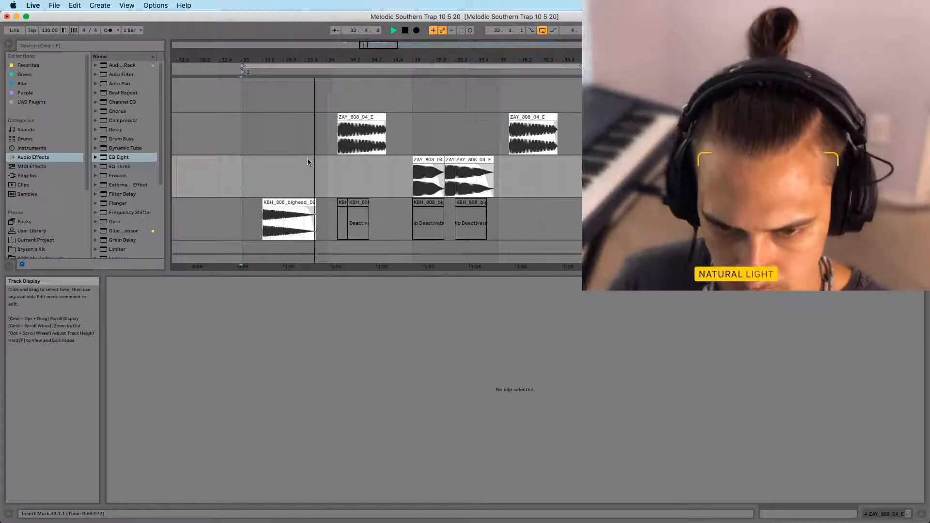
{"action": "left_click", "coordinate": [346, 118]}
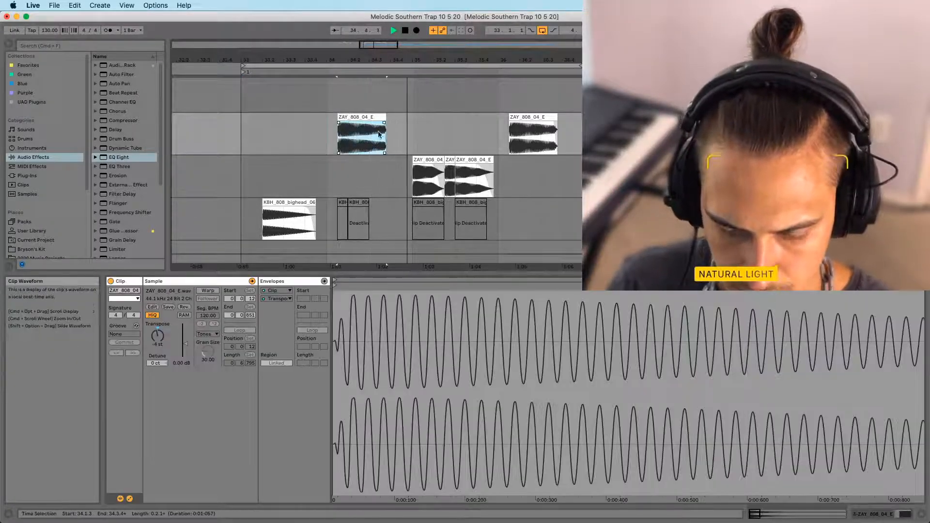
{"action": "left_click", "coordinate": [426, 160]}
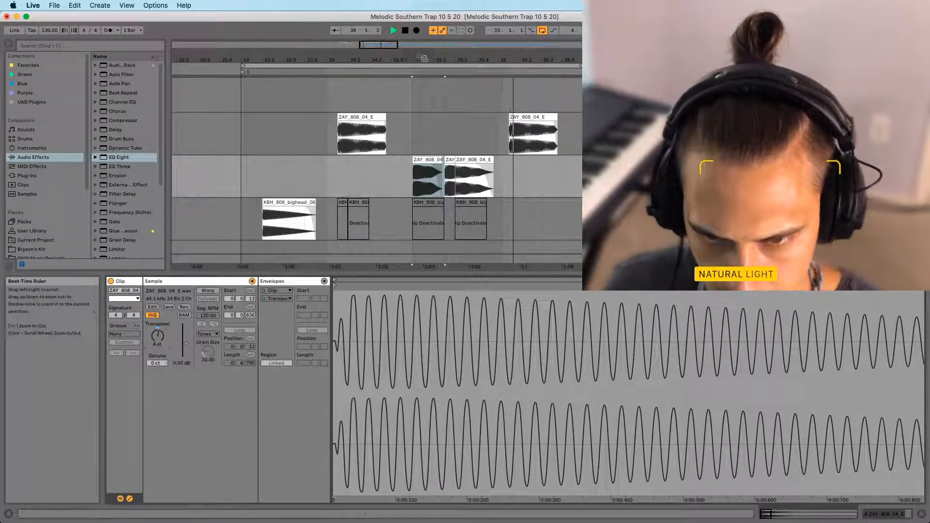
{"action": "left_click_drag", "start_coordinate": [428, 60], "coordinate": [428, 87]}
{"action": "left_click_drag", "start_coordinate": [457, 158], "coordinate": [464, 158]}
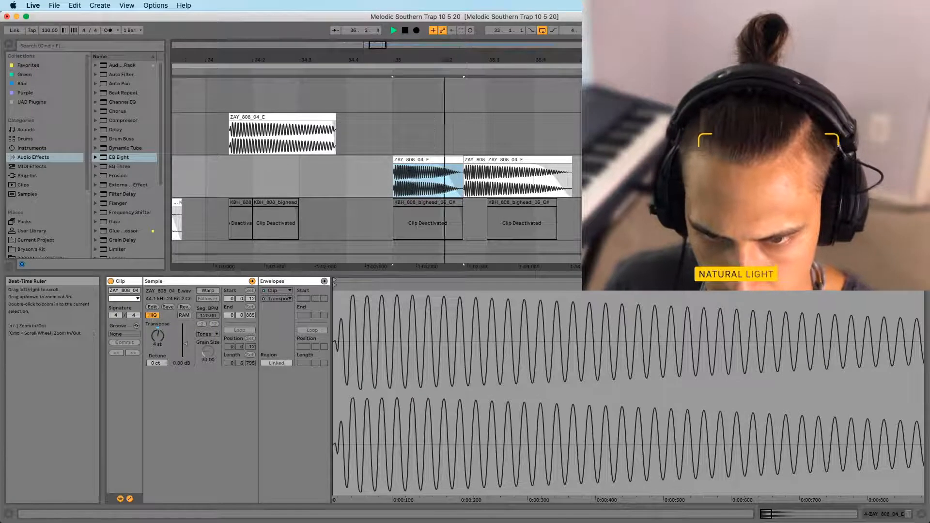
Play the revised bass line from 33.1.1 and save the set
{"action": "left_click_drag", "start_coordinate": [441, 60], "coordinate": [441, 32]}
{"action": "left_click", "coordinate": [362, 176]}
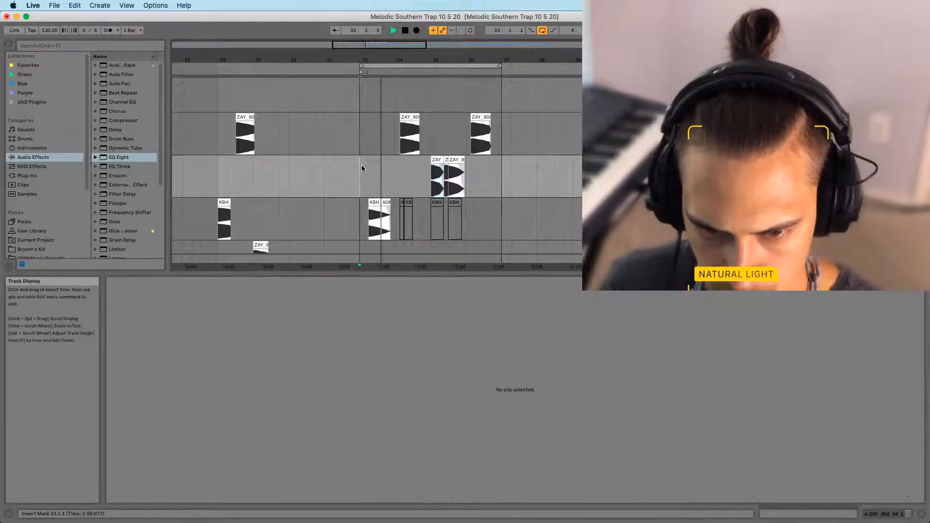
{"action": "key", "text": "super+s"}
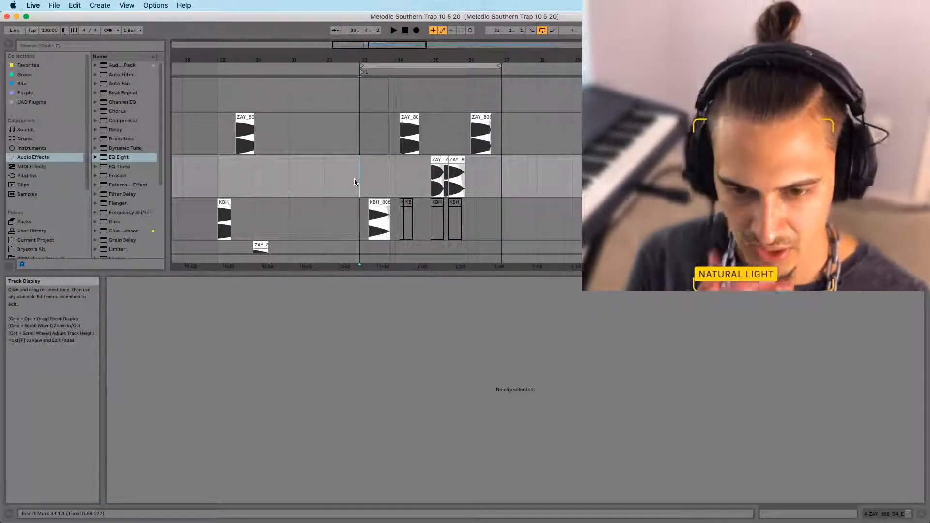
Select the Sub group track and play the drums and 808s from 33.1.1
{"action": "scroll", "coordinate": [353, 174], "scroll_direction": "up", "scroll_amount": 3}
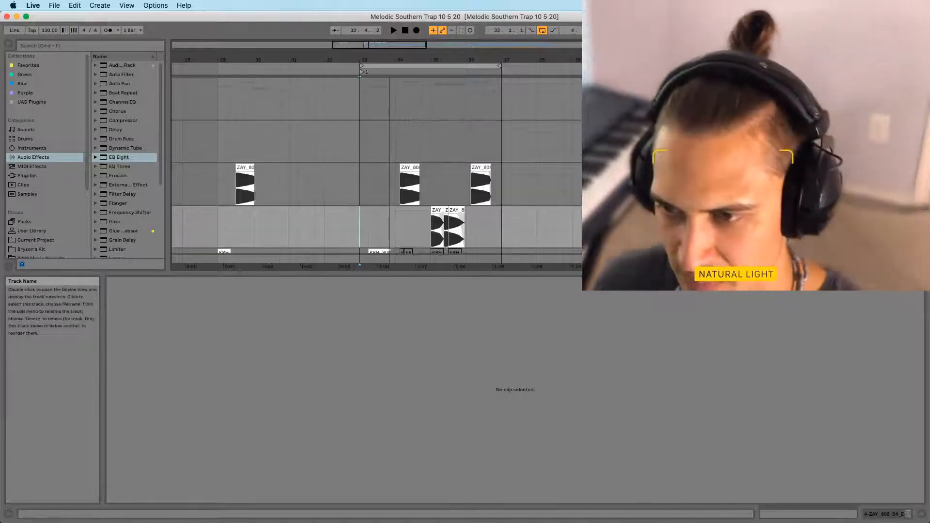
{"action": "left_click", "coordinate": [846, 82]}
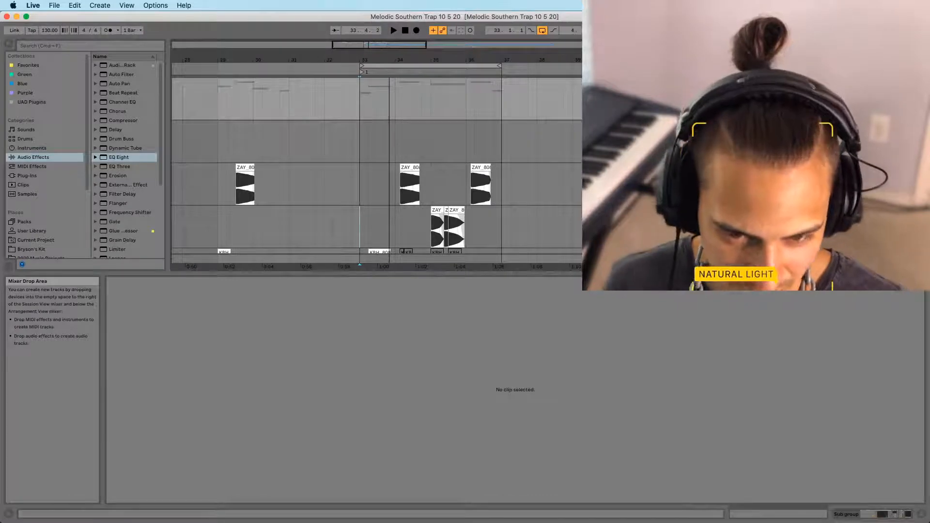
{"action": "scroll", "coordinate": [437, 143], "scroll_direction": "down", "scroll_amount": 15}
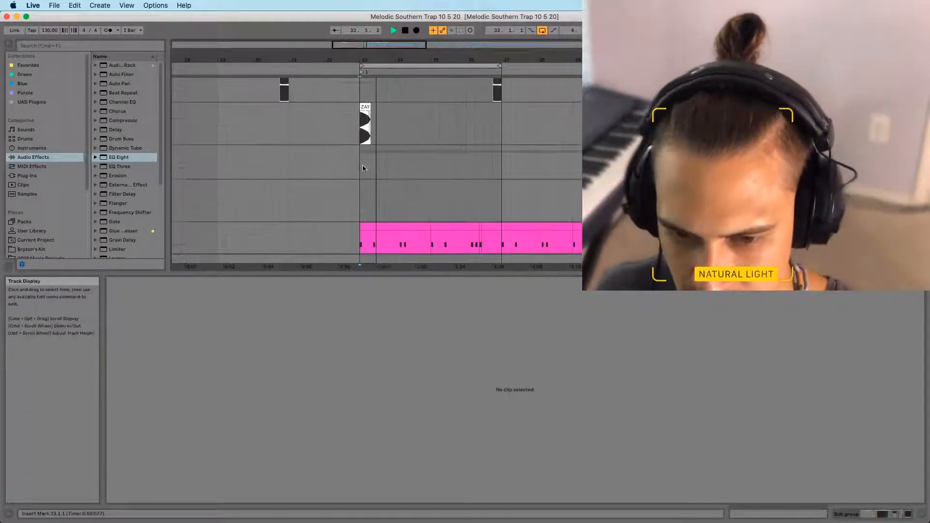
{"action": "key", "text": "space"}
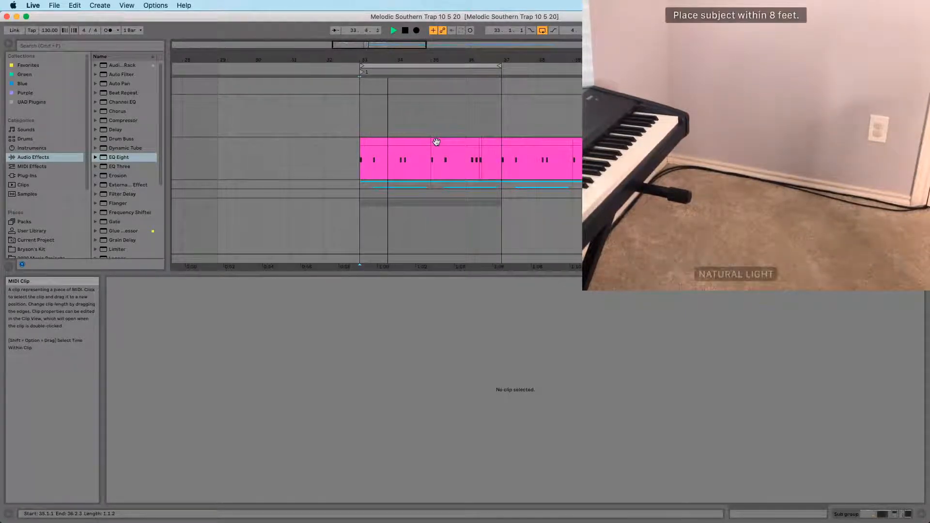
{"action": "key", "text": "space"}
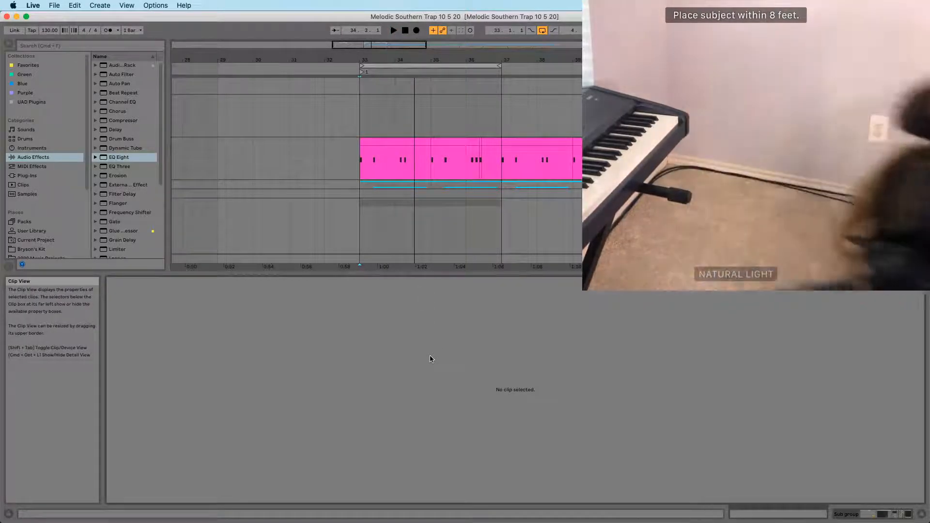
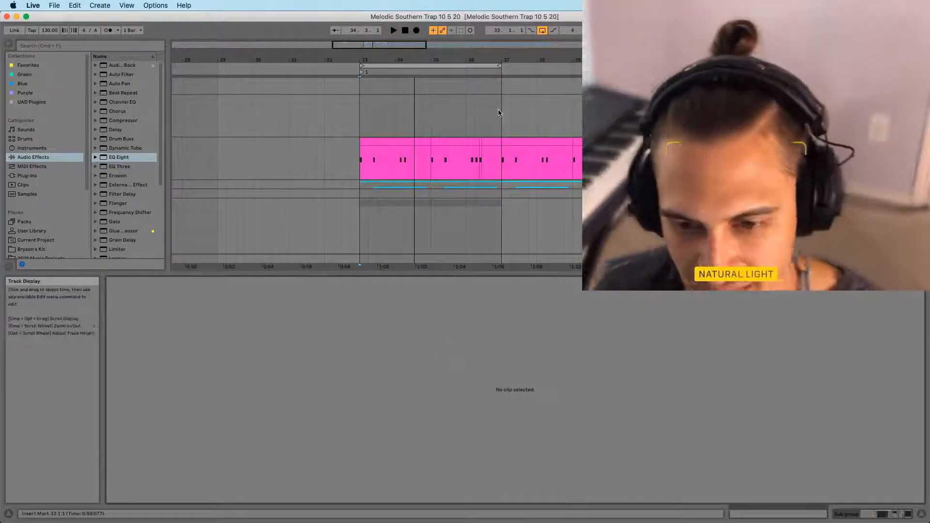
Play the section from 33.1.1 and select the Sylenth1 chord track
{"action": "left_click", "coordinate": [373, 167]}
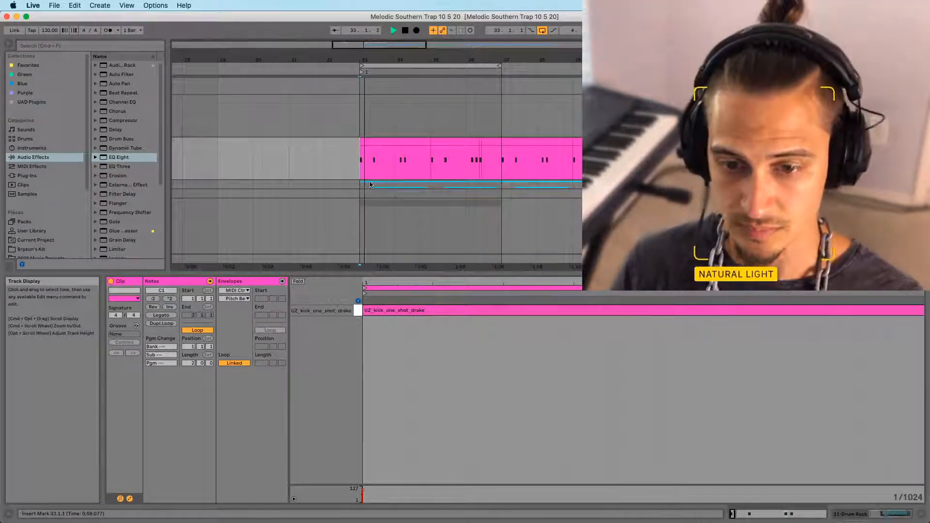
{"action": "scroll", "coordinate": [377, 170], "scroll_direction": "down", "scroll_amount": 5}
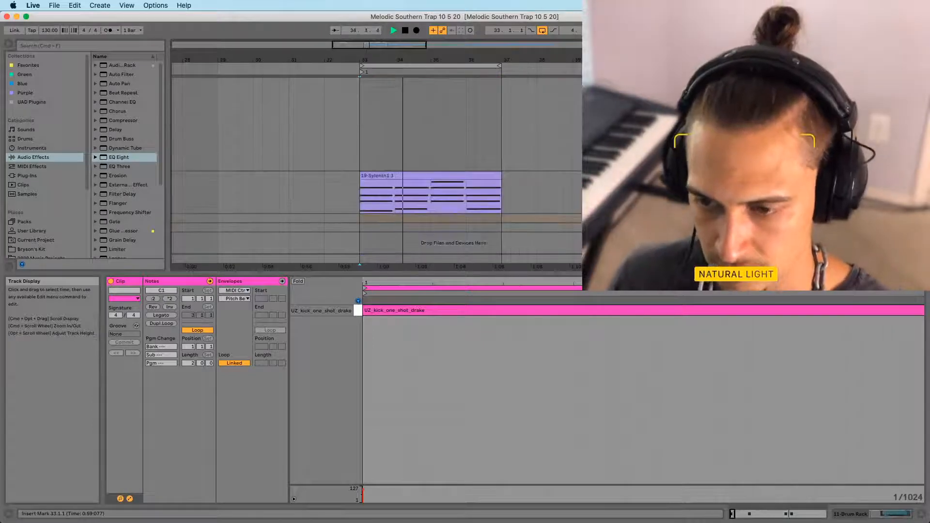
{"action": "left_click", "coordinate": [799, 175]}
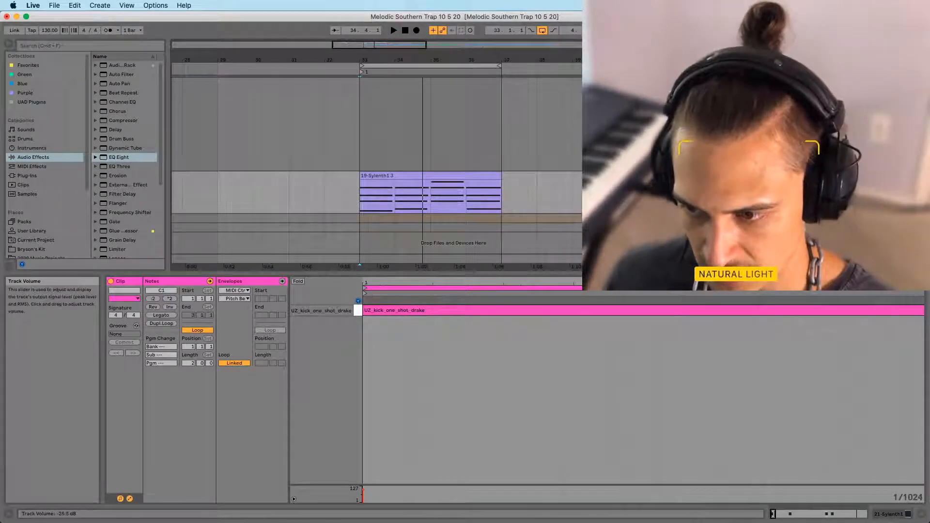
Add an EQ Eight after the Sylenth1 instrument on its track and enable the high-cut filter on band 8
{"action": "left_click", "coordinate": [383, 176]}
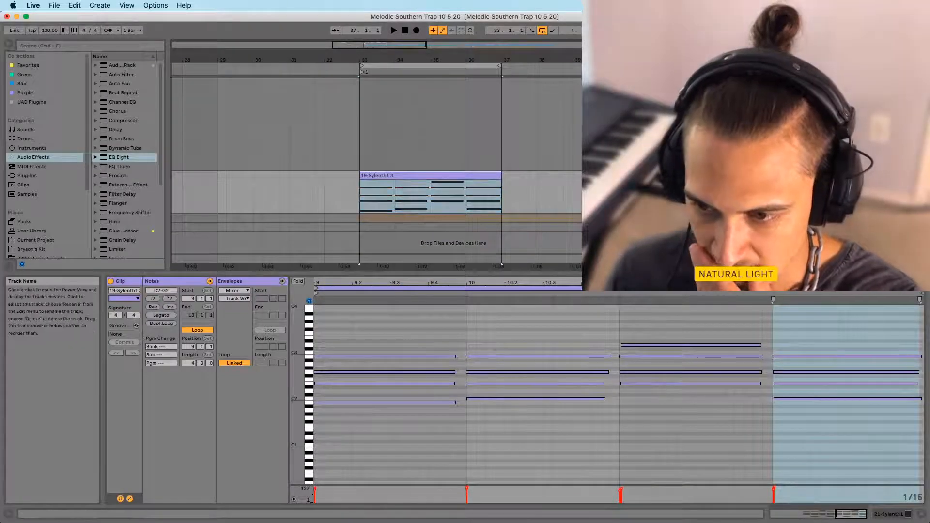
{"action": "key", "text": "shift+Tab"}
{"action": "key", "text": "shift+Tab"}
{"action": "key", "text": "shift+Tab"}
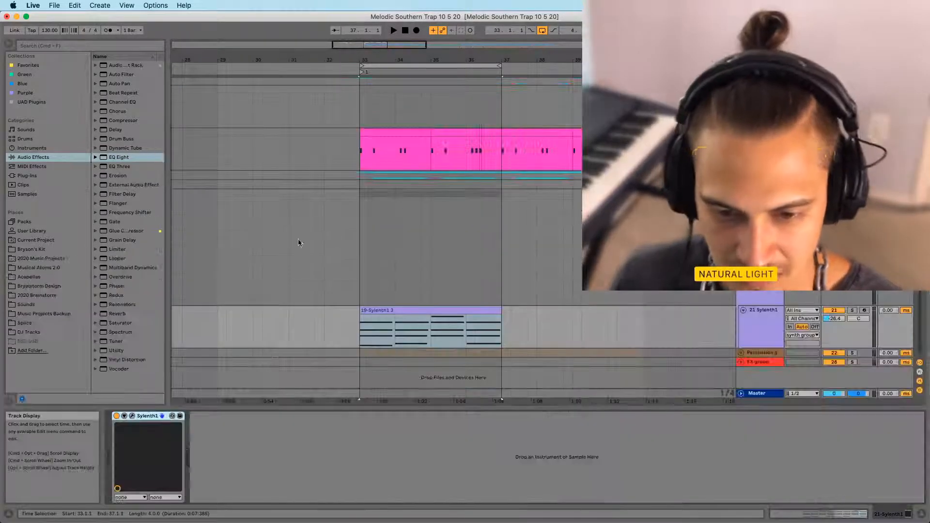
{"action": "mouse_move", "coordinate": [119, 157]}
{"action": "left_mouse_down"}
{"action": "mouse_move", "coordinate": [218, 432]}
{"action": "mouse_move", "coordinate": [240, 435]}
{"action": "mouse_move", "coordinate": [247, 453]}
{"action": "left_mouse_up"}
{"action": "left_click", "coordinate": [382, 498]}
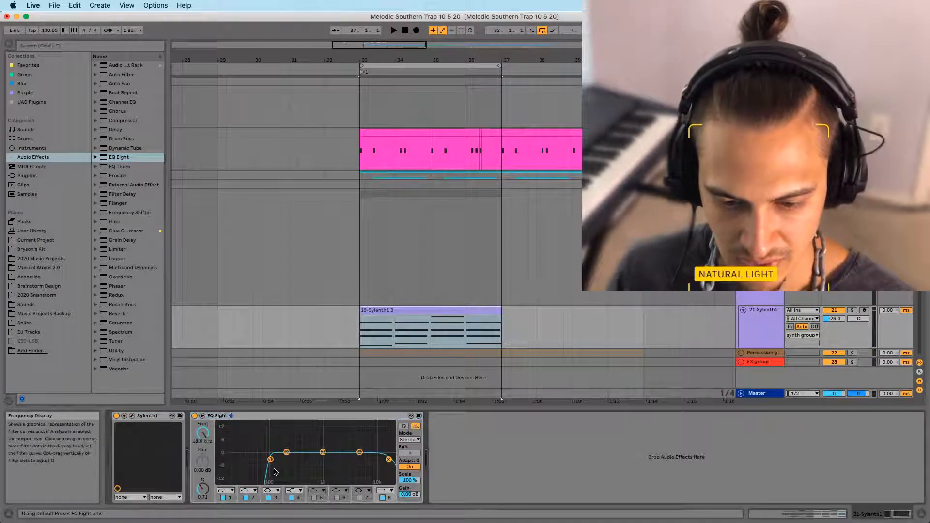
Lower the band 8 high-cut frequency in EQ Eight to about 1.04 kHz while the chord section plays
{"action": "left_click_drag", "start_coordinate": [347, 459], "coordinate": [324, 459]}
{"action": "key", "text": "space"}
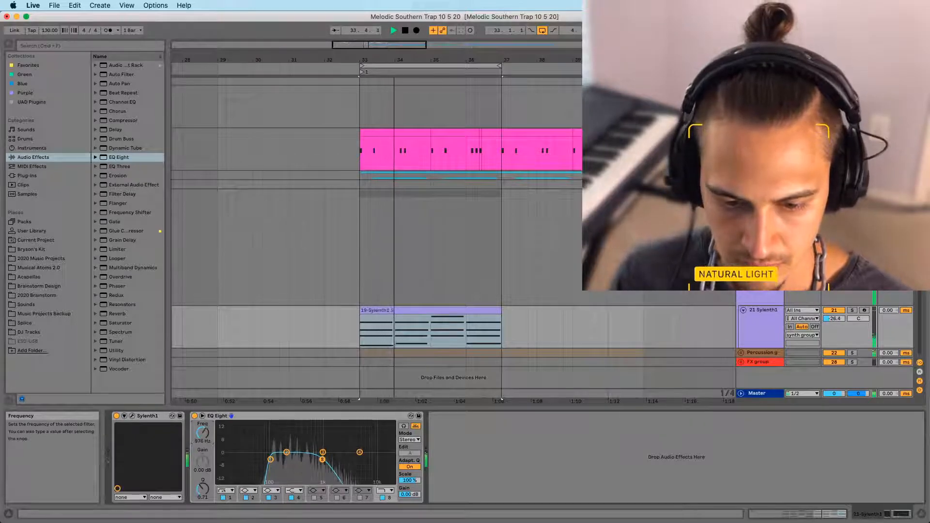
{"action": "left_click", "coordinate": [383, 311]}
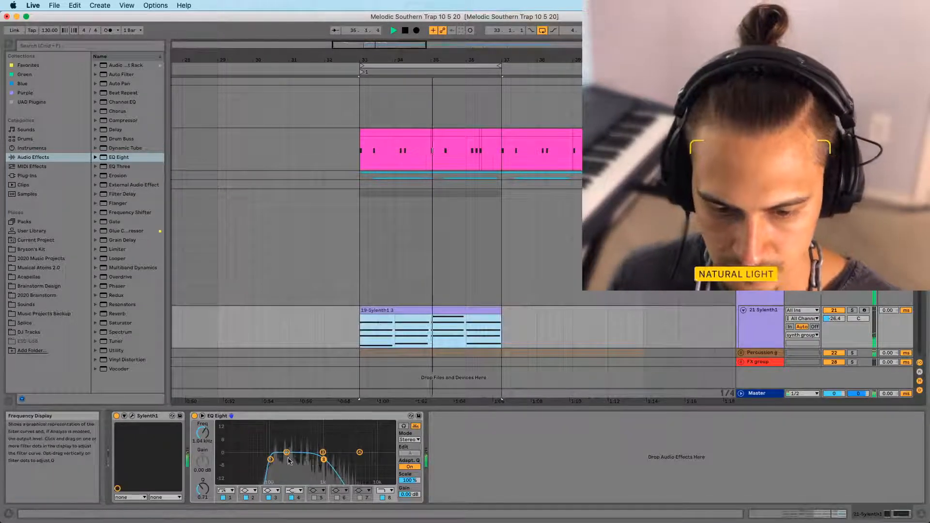
Duplicate the Sylenth1 chord track and delete the copied clip from the new track
{"action": "left_click", "coordinate": [774, 322]}
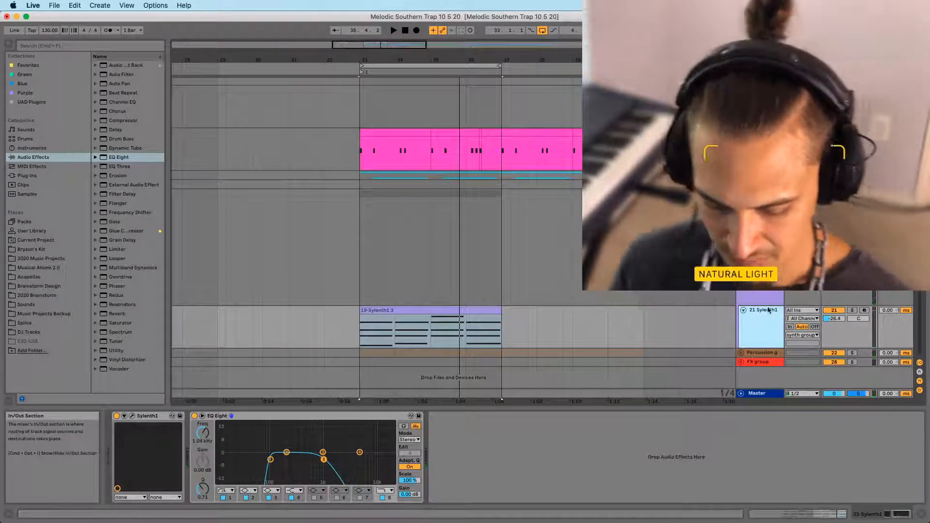
{"action": "key", "text": "super+d"}
{"action": "left_click", "coordinate": [373, 350]}
{"action": "key", "text": "Delete"}
{"action": "scroll", "coordinate": [371, 347], "scroll_direction": "down", "scroll_amount": 3}
{"action": "left_click", "coordinate": [354, 343]}
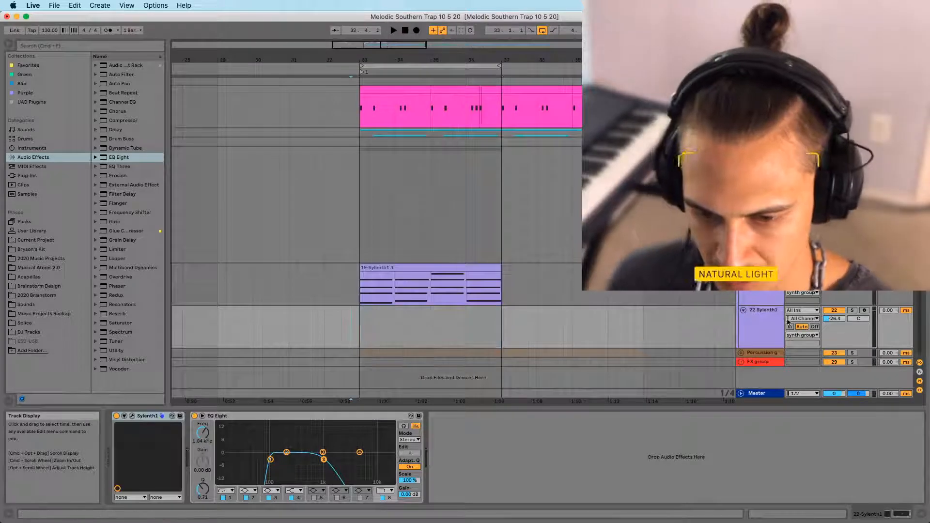
Arm the duplicated Sylenth1 track for recording and remove its EQ Eight
{"action": "left_click", "coordinate": [762, 328]}
{"action": "left_click", "coordinate": [864, 310]}
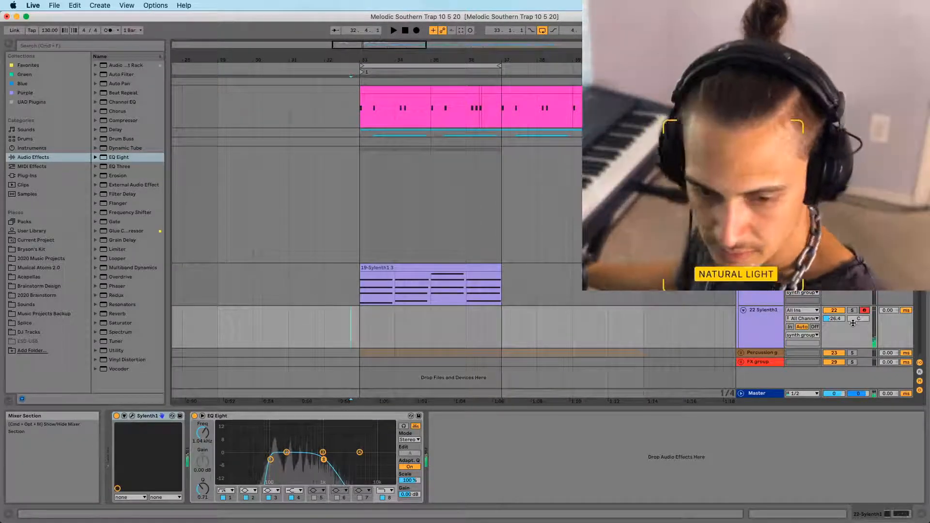
{"action": "left_click", "coordinate": [332, 417]}
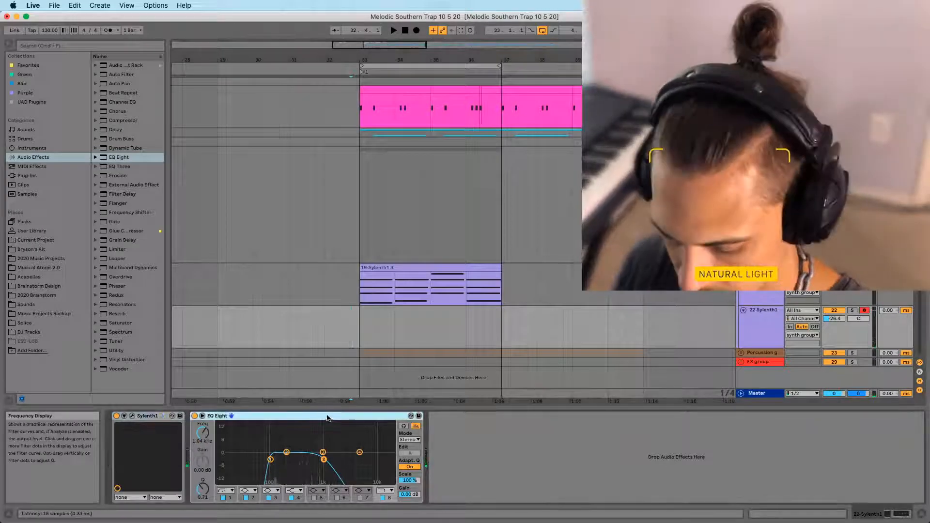
{"action": "key", "text": "Delete"}
Audition the Sylenth1 preset 438: LD Brass over the loop and switch the duplicated track to 439: LD Chord Time JB
{"action": "left_click", "coordinate": [132, 417]}
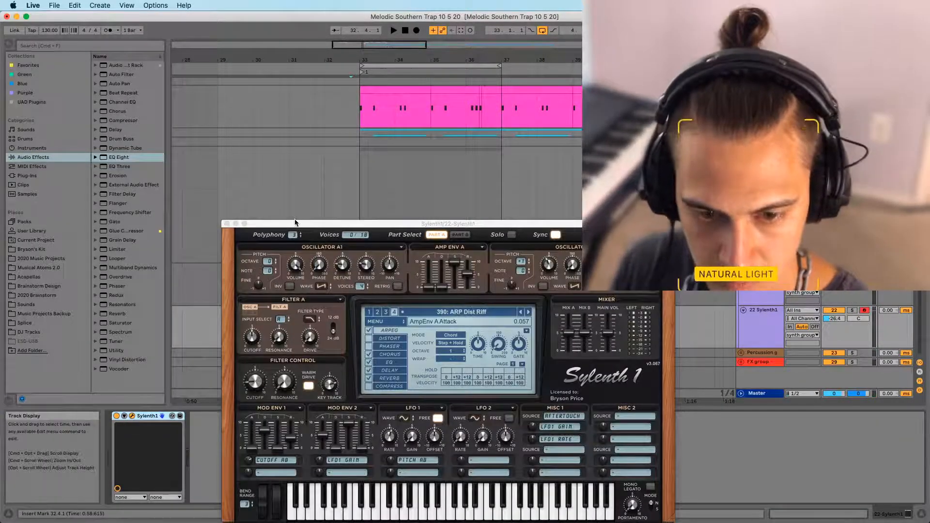
{"action": "left_click_drag", "start_coordinate": [274, 224], "coordinate": [305, 185]}
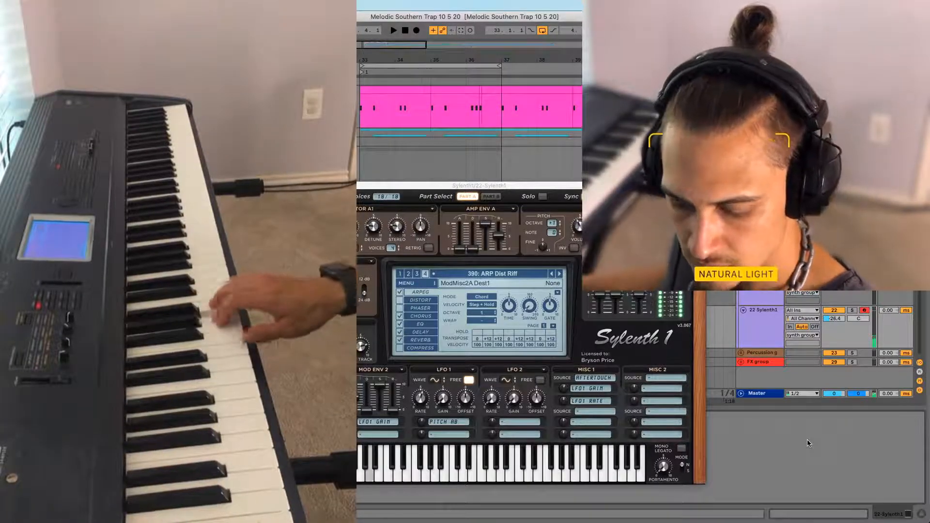
{"action": "left_click", "coordinate": [499, 273]}
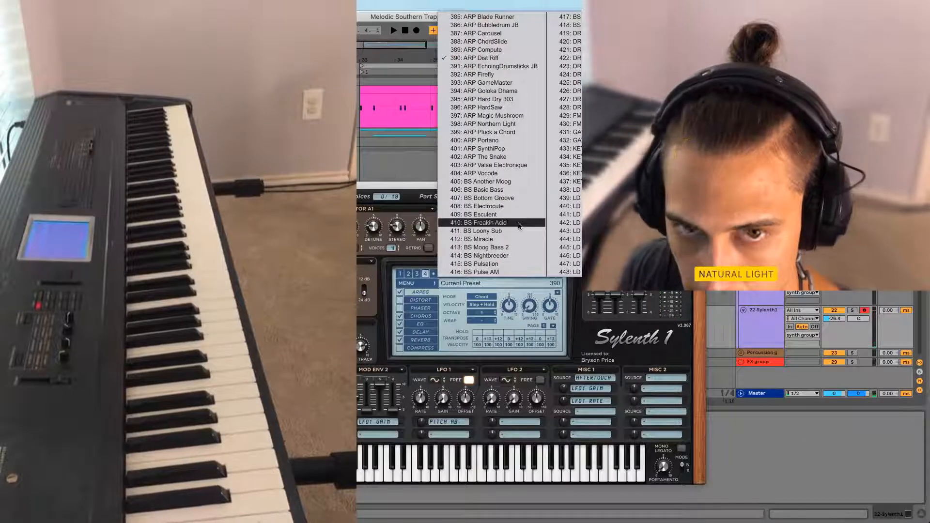
{"action": "left_click", "coordinate": [564, 190]}
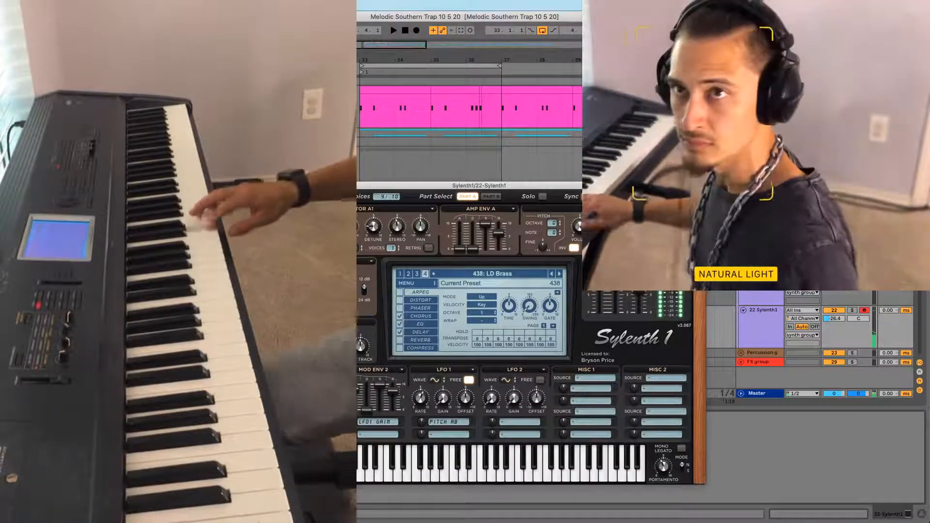
{"action": "key", "text": "space"}
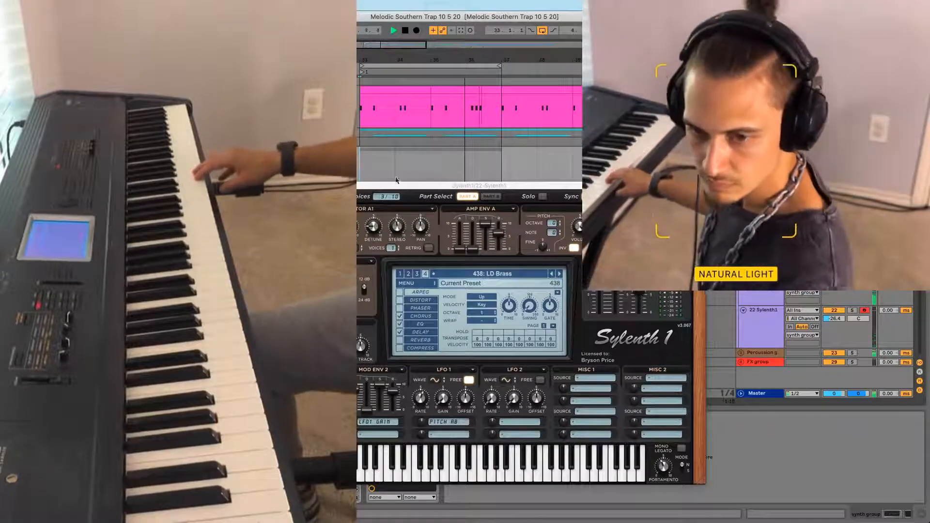
{"action": "left_click", "coordinate": [560, 274]}
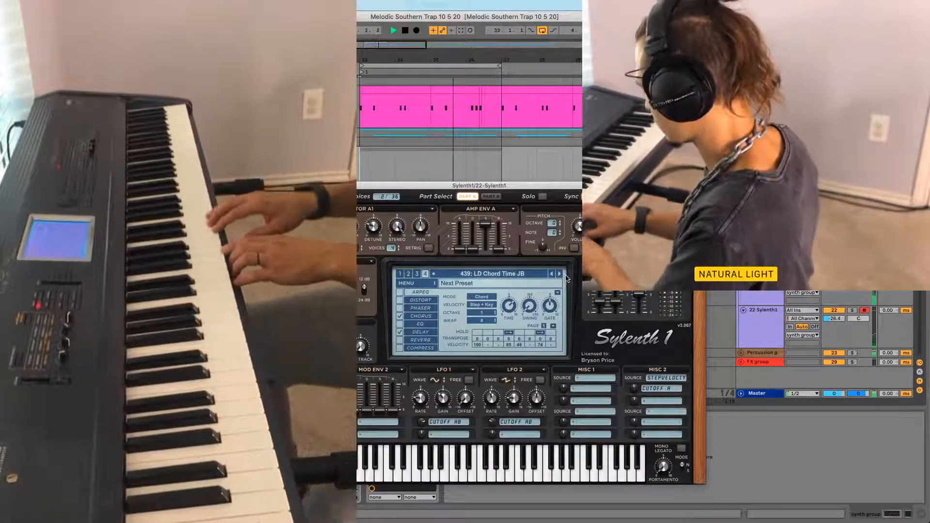
{"action": "key", "text": "space"}
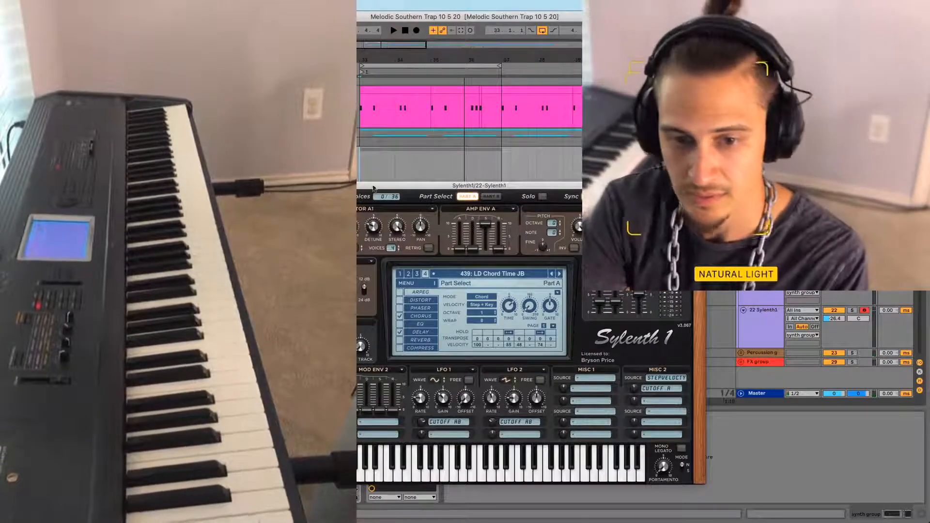
{"action": "left_click", "coordinate": [258, 186]}
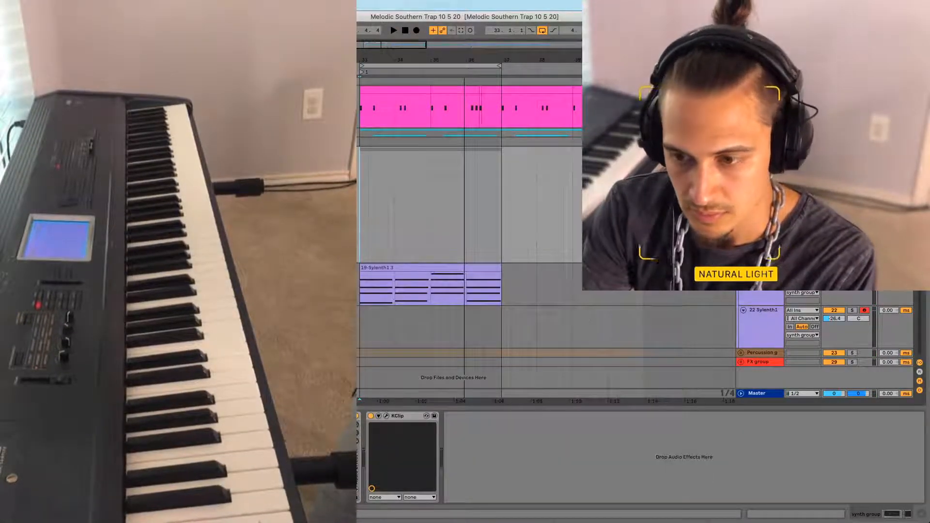
Go to Session View, play the new melody clip on track 22 and move its start marker to the last four bars
{"action": "key", "text": "Tab"}
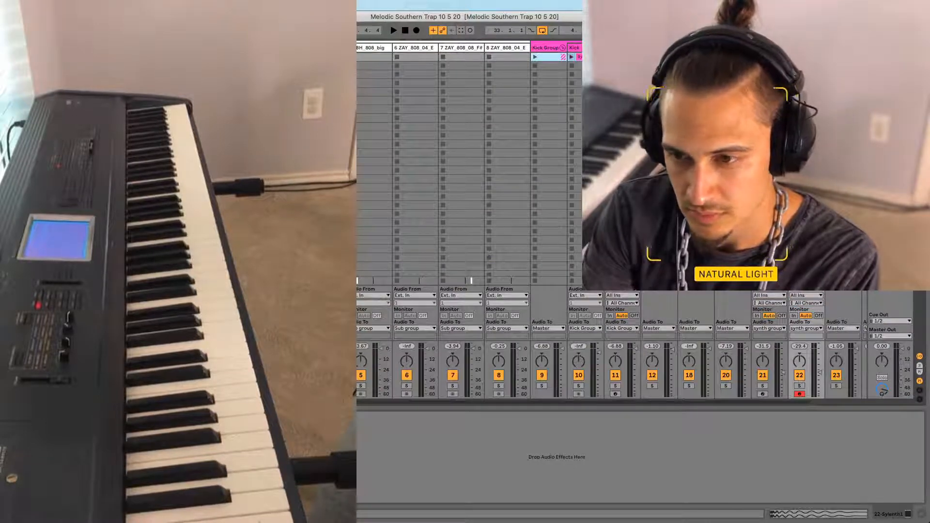
{"action": "key", "text": "space"}
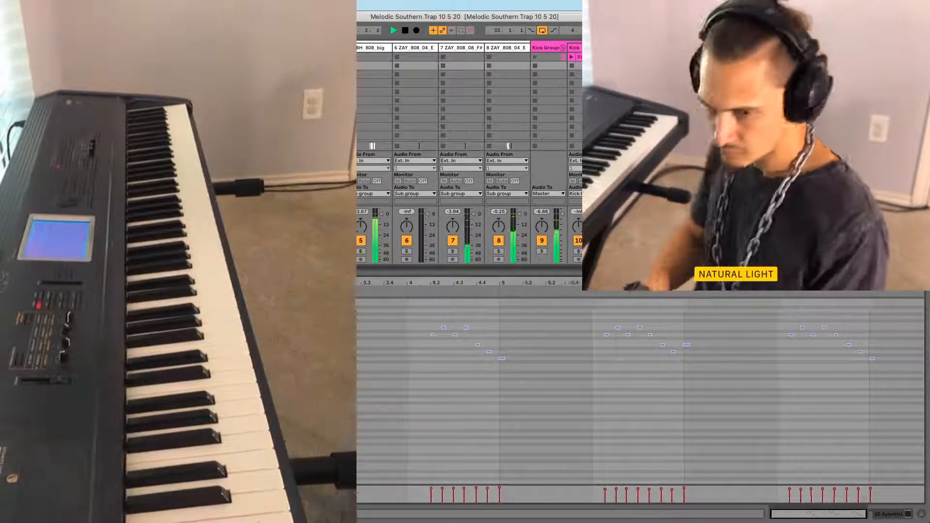
{"action": "key", "text": "space"}
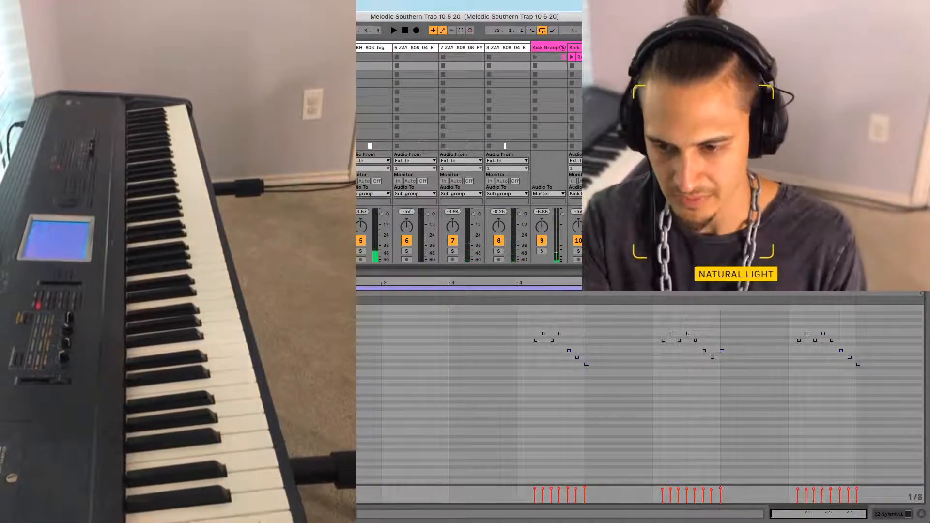
{"action": "left_click_drag", "start_coordinate": [314, 288], "coordinate": [654, 287]}
{"action": "key", "text": "space"}
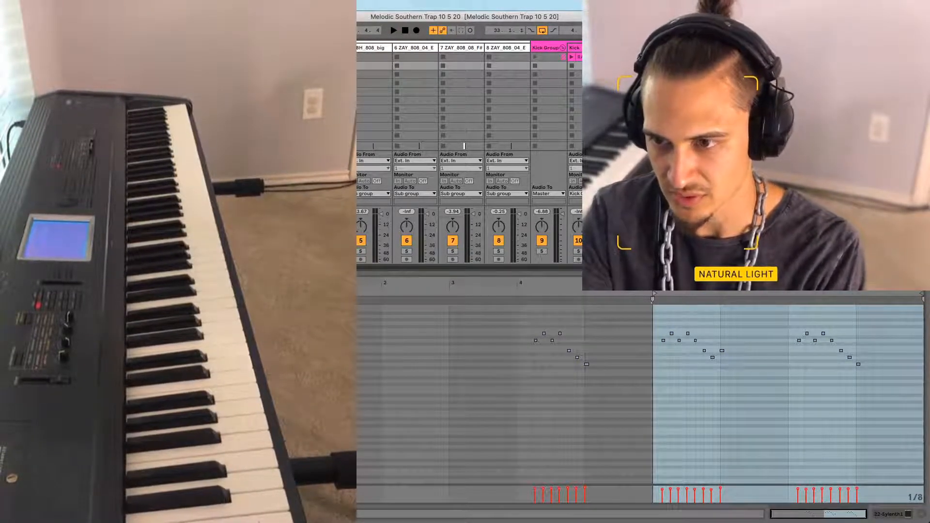
Load the preset 440: LD Contact in Sylenth1 on track 23 and try it over the beat
{"action": "key", "text": "Up"}
{"action": "key", "text": "Right"}
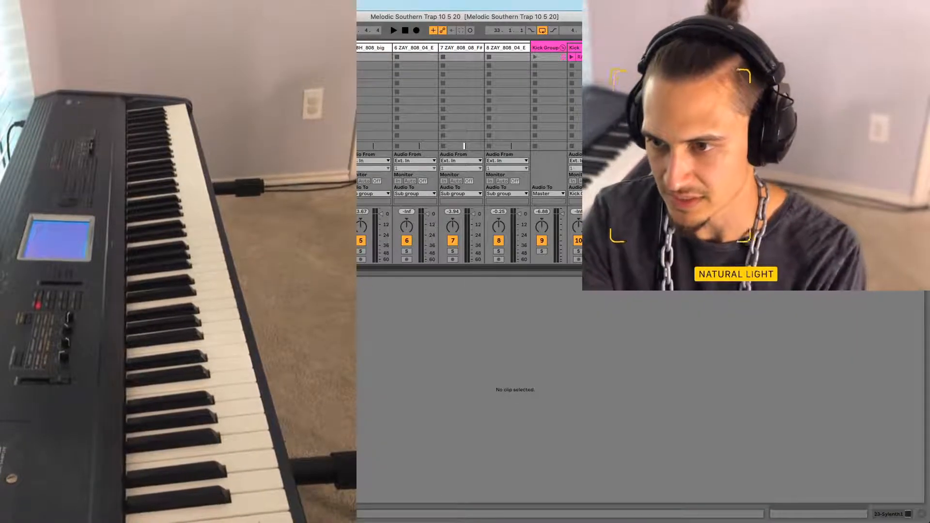
{"action": "key", "text": "Right"}
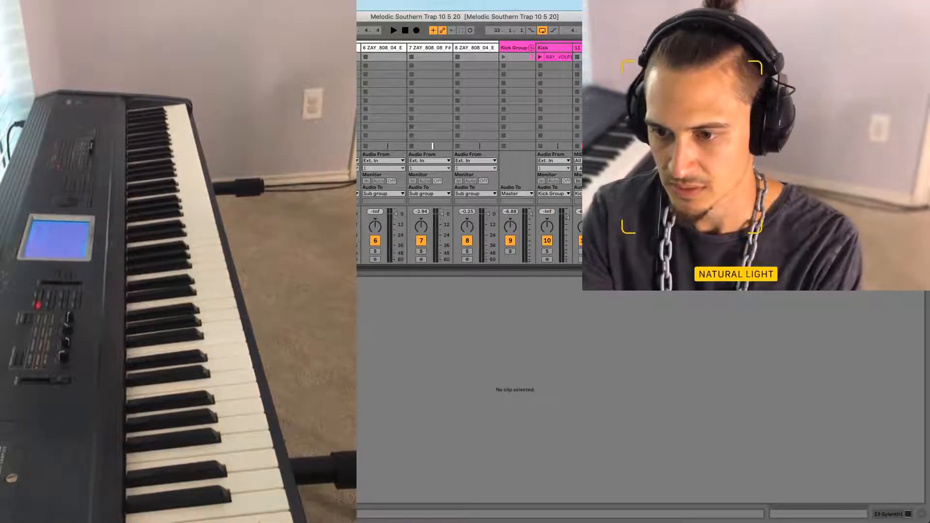
{"action": "key", "text": "shift+Tab"}
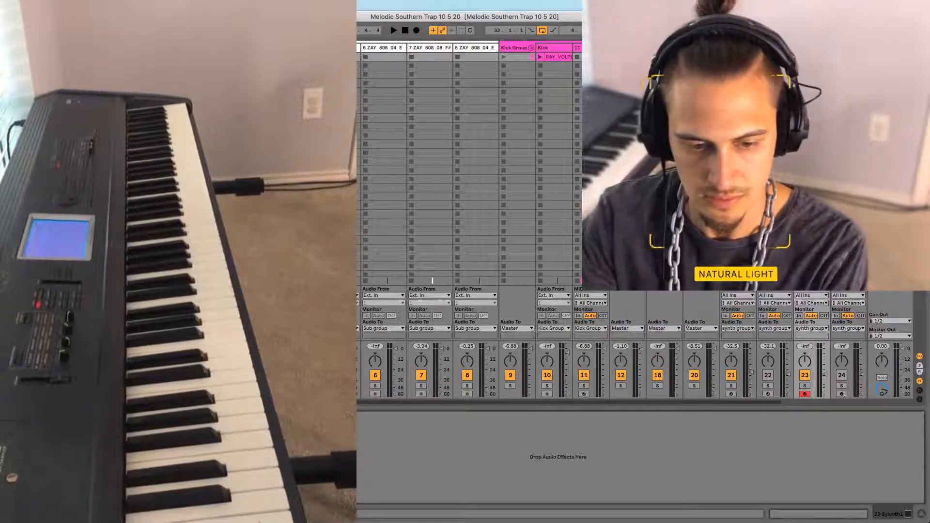
{"action": "key", "text": "super+alt+p"}
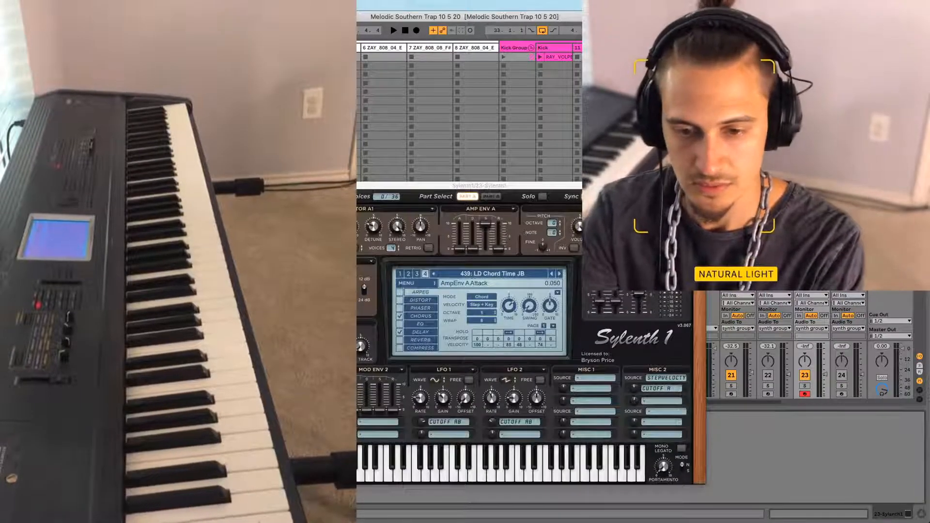
{"action": "left_click", "coordinate": [559, 274]}
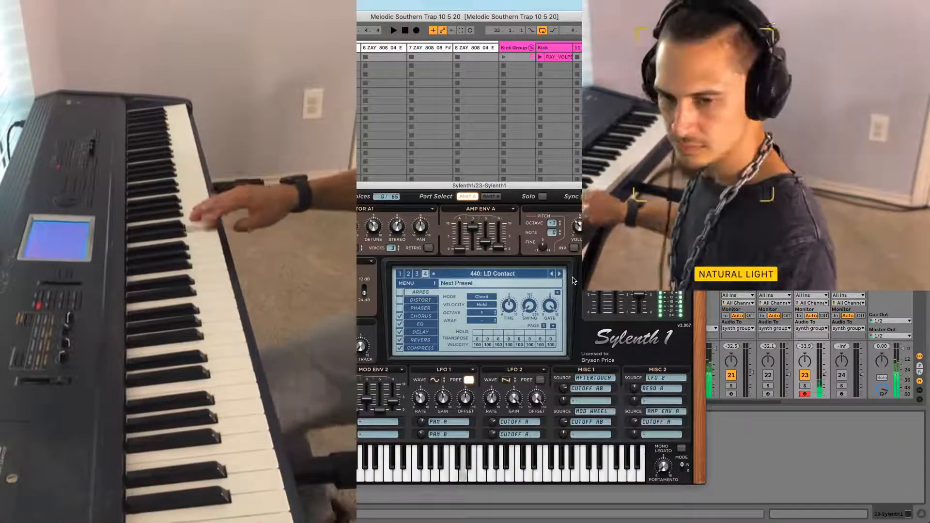
{"action": "key", "text": "space"}
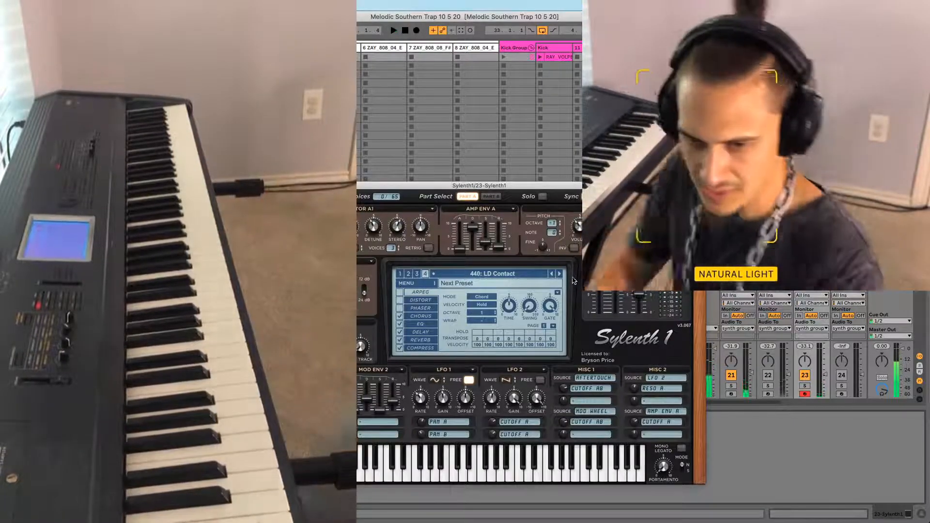
{"action": "key", "text": "space"}
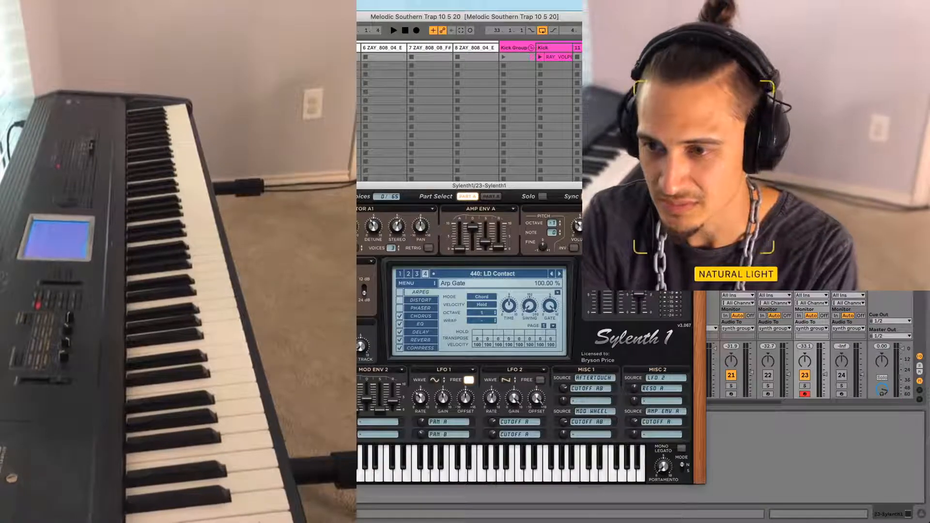
{"action": "key", "text": "super+w"}
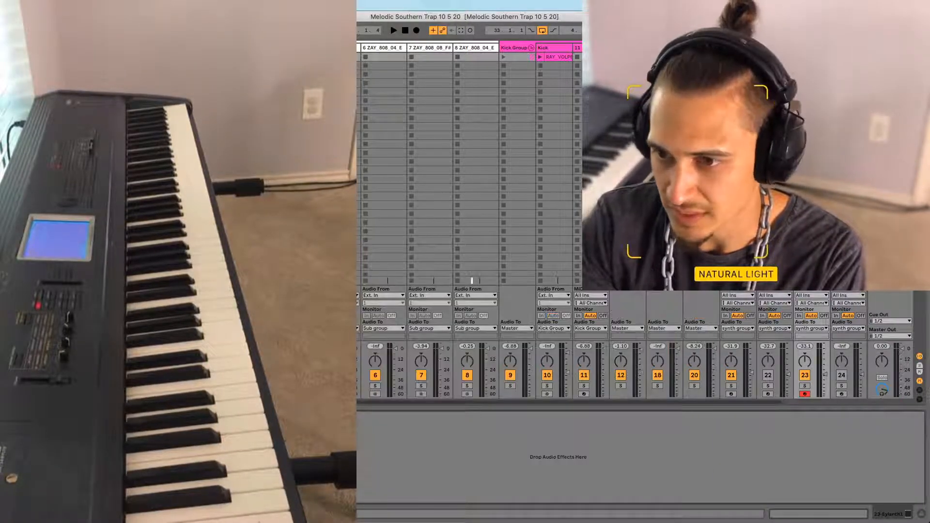
Set the start of the Sylenth1 clip on track 23 to bar 21 while playing it
{"action": "left_click", "coordinate": [798, 57]}
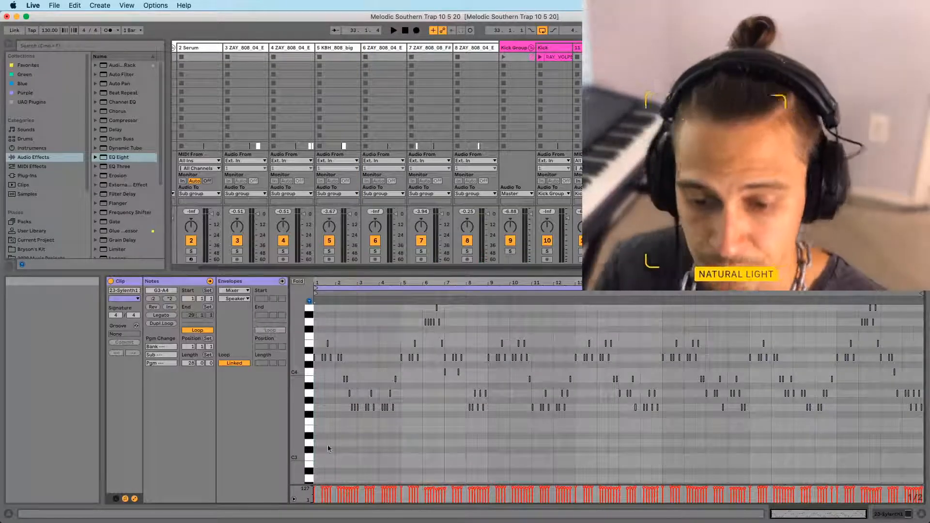
{"action": "mouse_move", "coordinate": [315, 293]}
{"action": "left_mouse_down"}
{"action": "mouse_move", "coordinate": [733, 293]}
{"action": "mouse_move", "coordinate": [664, 293]}
{"action": "left_mouse_up"}
{"action": "key", "text": "space"}
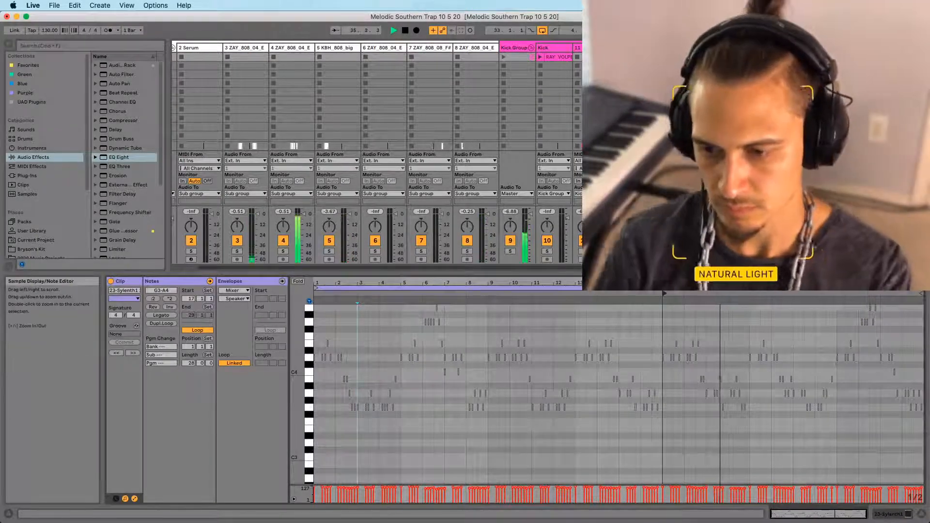
{"action": "mouse_move", "coordinate": [665, 294]}
{"action": "left_mouse_down"}
{"action": "mouse_move", "coordinate": [748, 293]}
{"action": "mouse_move", "coordinate": [501, 285]}
{"action": "left_mouse_up"}
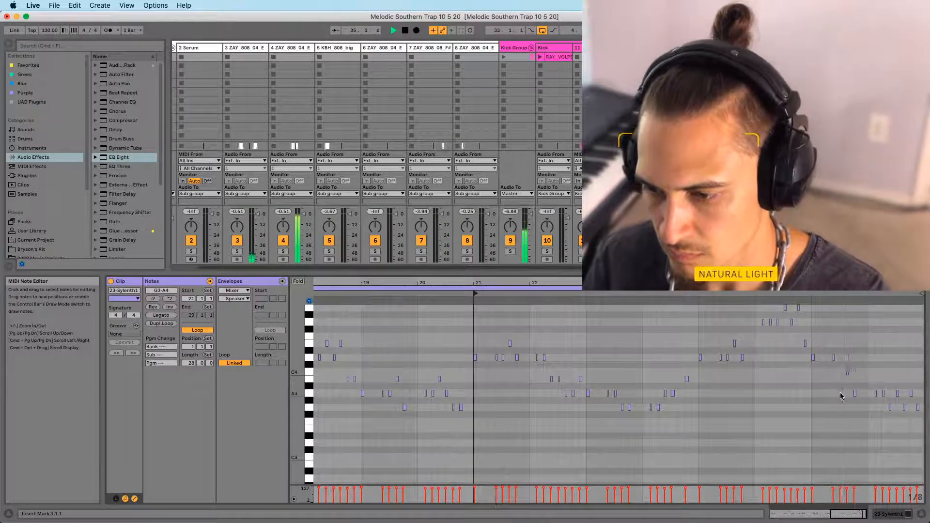
Lower the C4 note in bar 27 of the Sylenth1 clip to B3 and replay the section
{"action": "key", "text": "space"}
{"action": "left_click_drag", "start_coordinate": [844, 372], "coordinate": [863, 366]}
{"action": "key", "text": "Down"}
{"action": "key", "text": "space"}
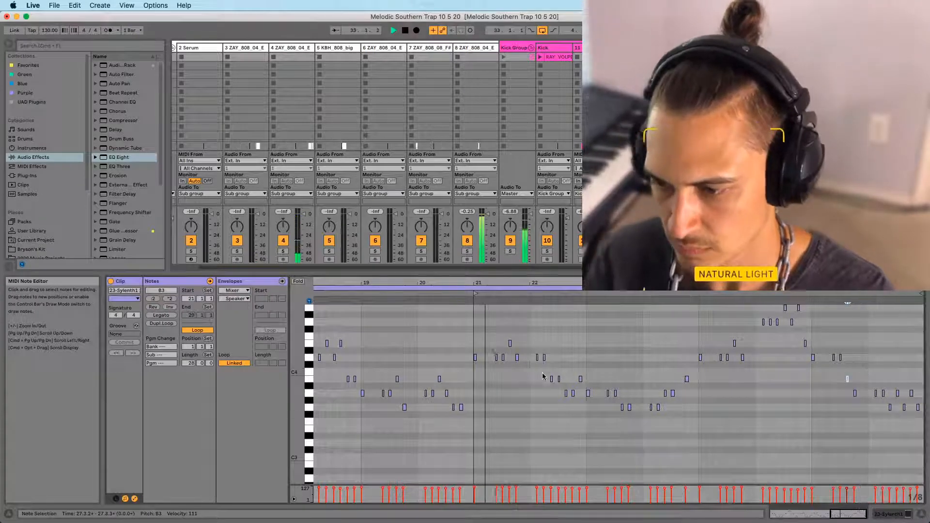
Listen to the Sylenth1 clip from bar 21 and examine its notes up to the end
{"action": "mouse_move", "coordinate": [920, 283]}
{"action": "left_mouse_down"}
{"action": "mouse_move", "coordinate": [922, 292]}
{"action": "mouse_move", "coordinate": [851, 279]}
{"action": "mouse_move", "coordinate": [895, 284]}
{"action": "left_mouse_up"}
{"action": "left_click", "coordinate": [922, 293]}
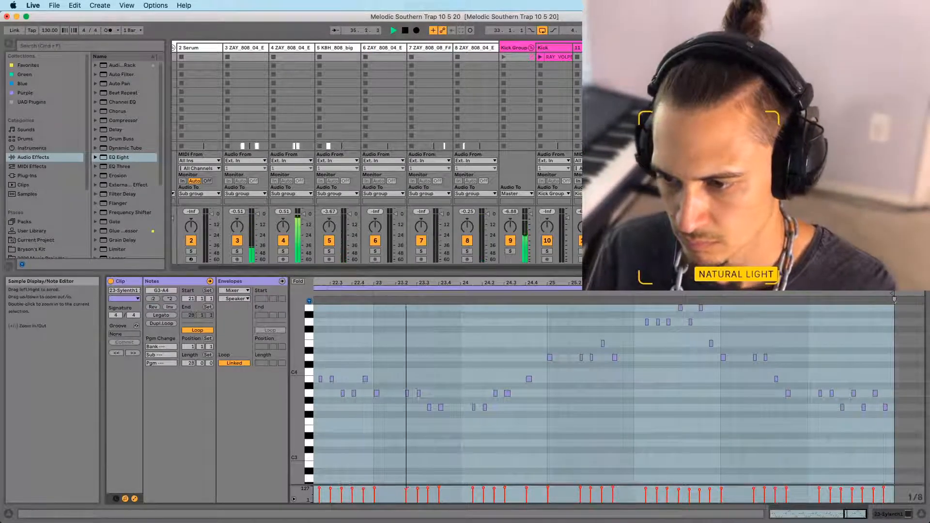
{"action": "key", "text": "z"}
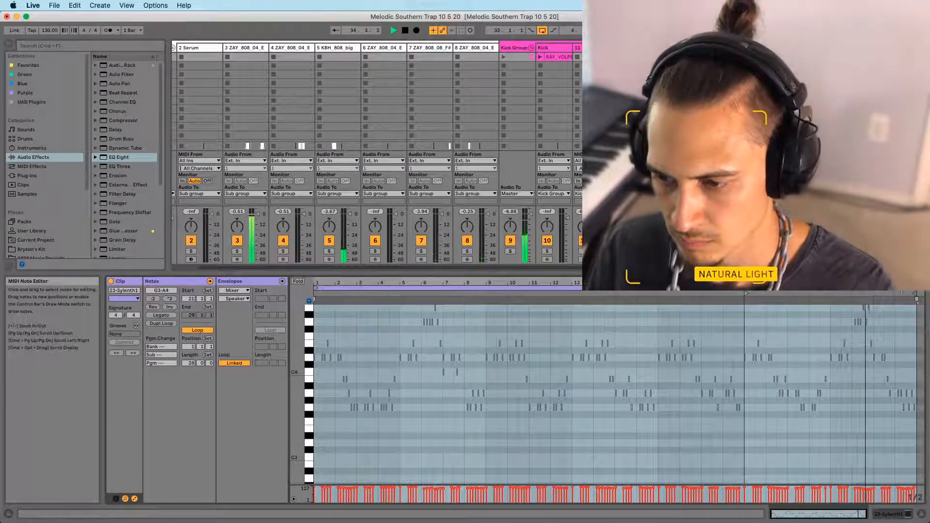
{"action": "left_click_drag", "start_coordinate": [902, 283], "coordinate": [909, 290]}
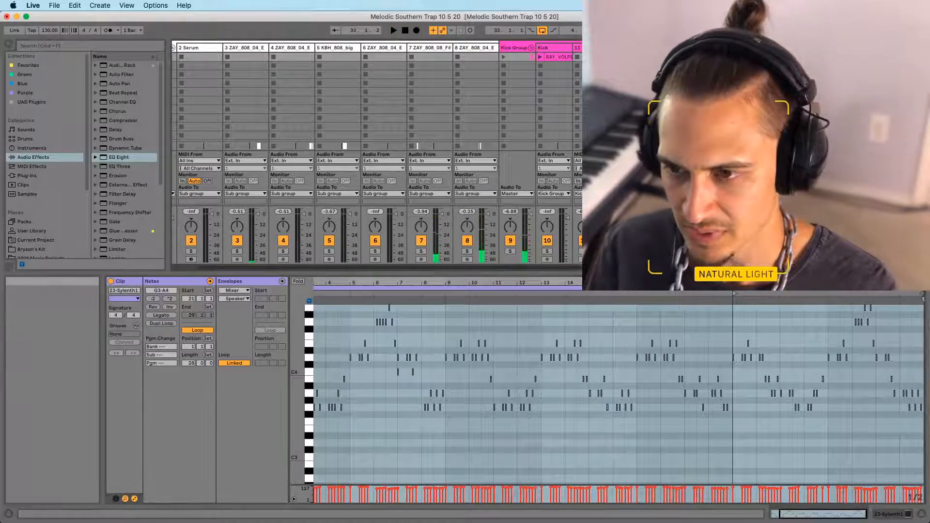
Open the Sylenth1 plug-in window of track 24 in the session mixer
{"action": "scroll", "coordinate": [378, 145], "scroll_direction": "right", "scroll_amount": 5}
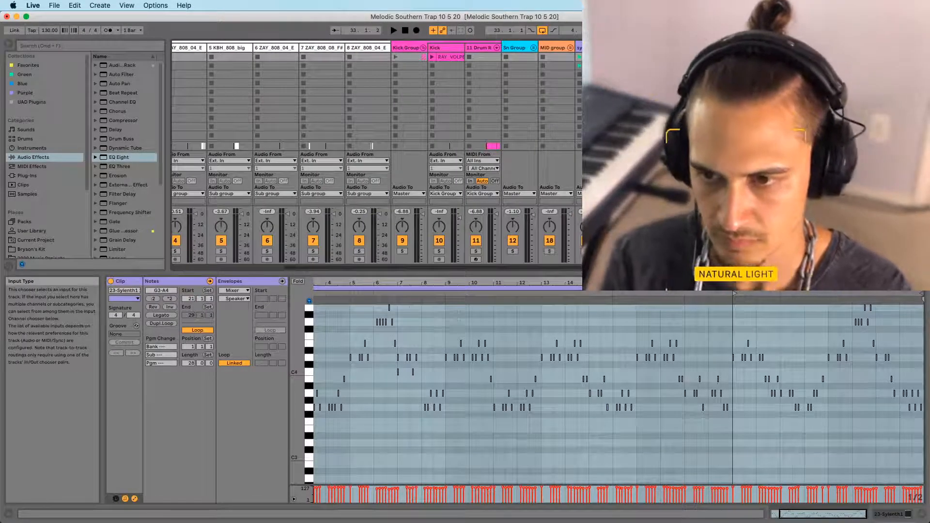
{"action": "left_click", "coordinate": [727, 161]}
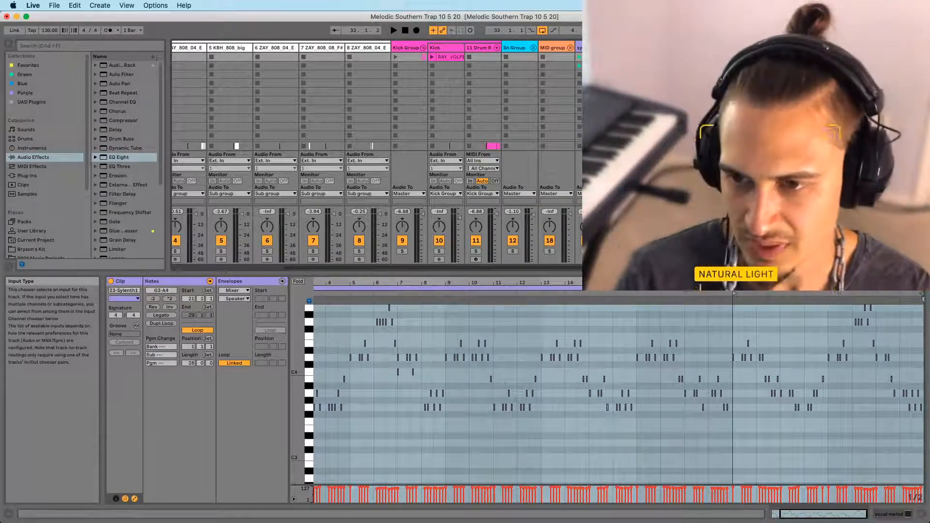
{"action": "left_click", "coordinate": [747, 47]}
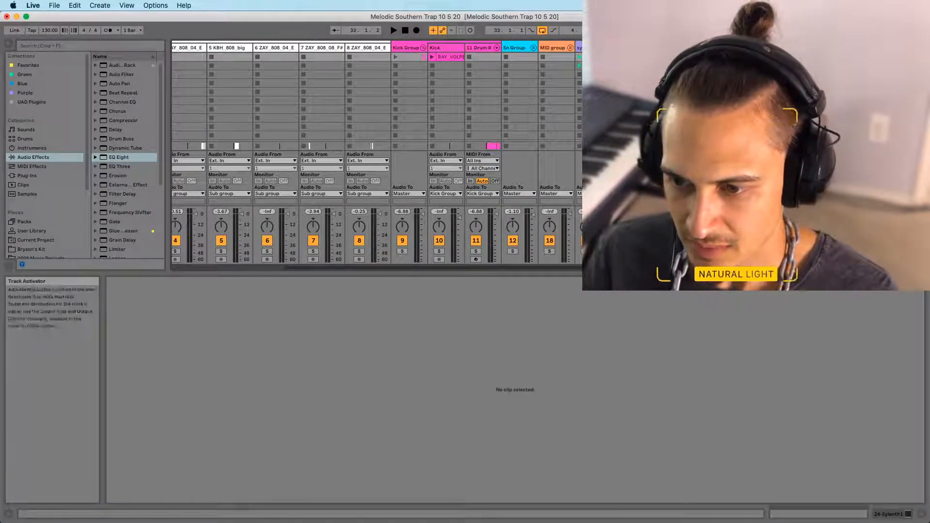
{"action": "double_click", "coordinate": [742, 48]}
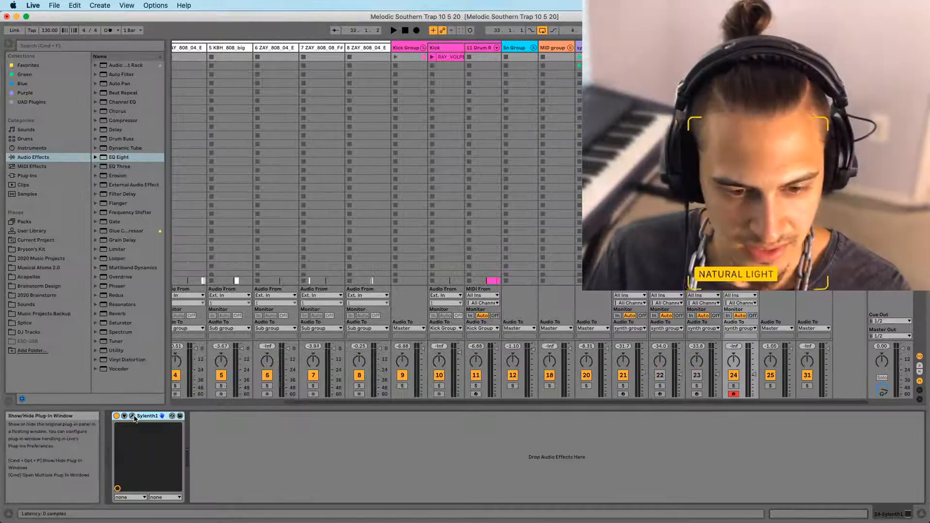
{"action": "left_click", "coordinate": [133, 417]}
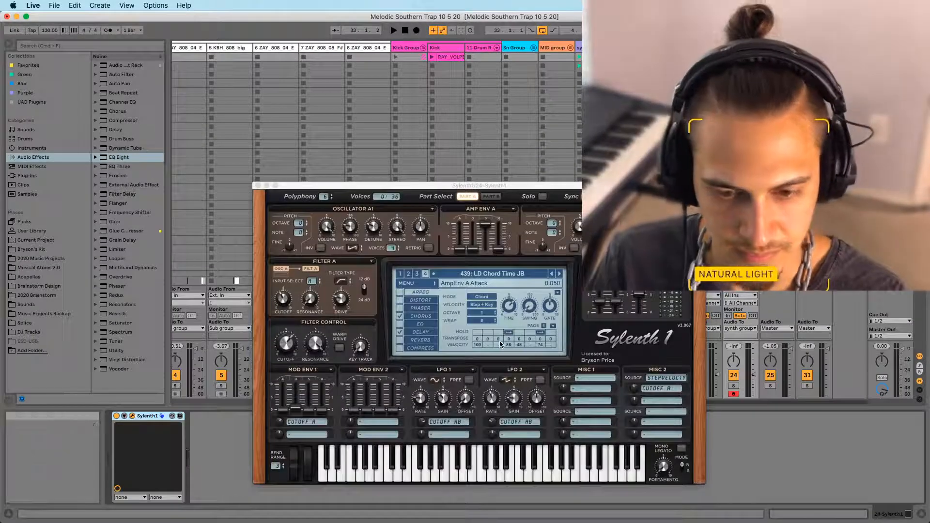
Audition the Sylenth1 lead presets on track 24 up to 449: LD Singing Saw and try that one over the beat
{"action": "left_click", "coordinate": [559, 274]}
{"action": "left_click", "coordinate": [559, 274]}
{"action": "left_click", "coordinate": [560, 275]}
{"action": "left_click", "coordinate": [560, 274]}
{"action": "left_click", "coordinate": [559, 275]}
{"action": "left_click", "coordinate": [559, 275]}
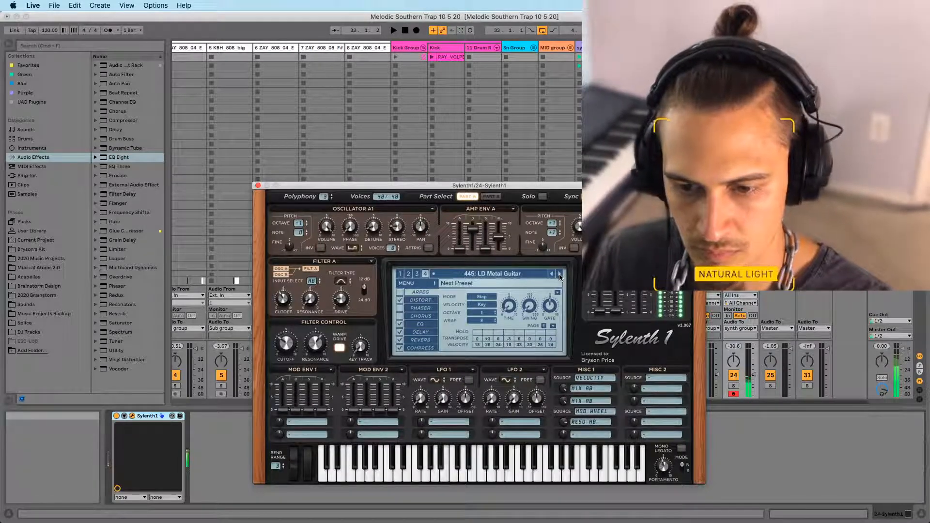
{"action": "left_click", "coordinate": [560, 275]}
{"action": "left_click", "coordinate": [560, 275]}
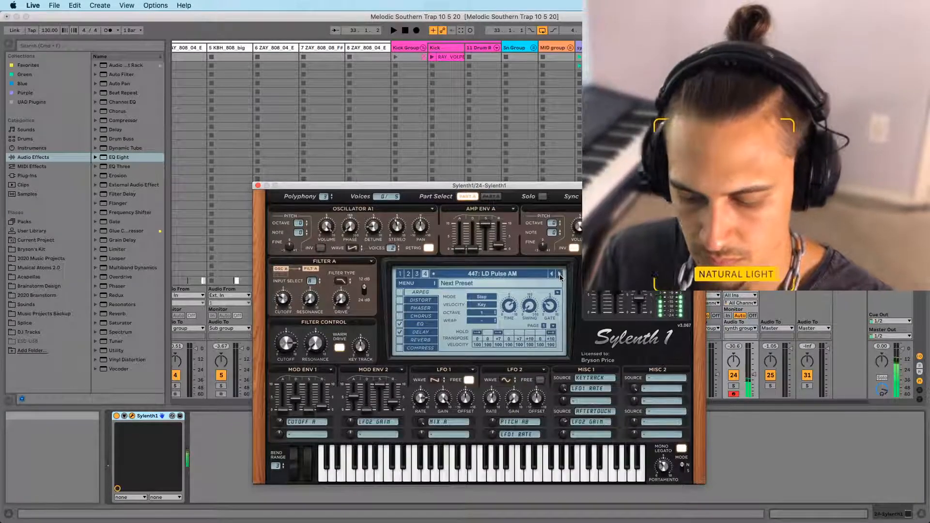
{"action": "left_click", "coordinate": [560, 274]}
{"action": "left_click", "coordinate": [560, 274]}
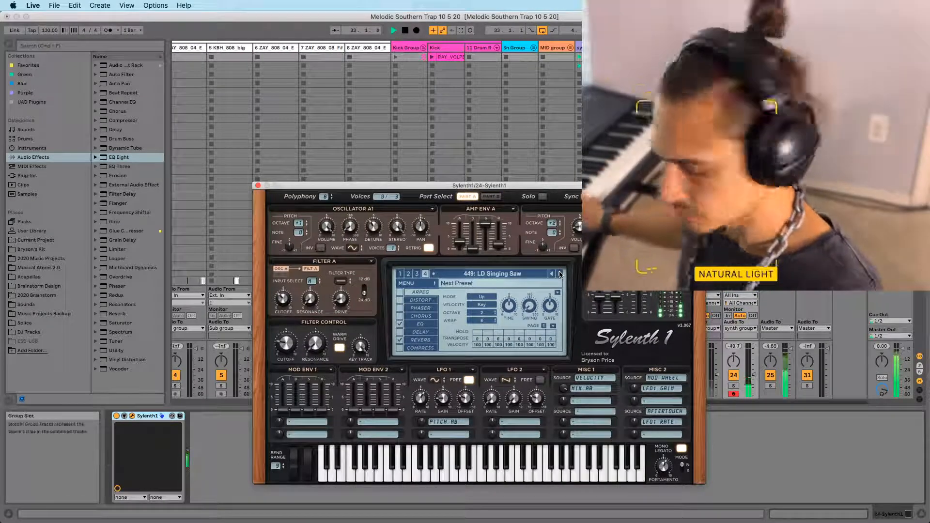
{"action": "key", "text": "space"}
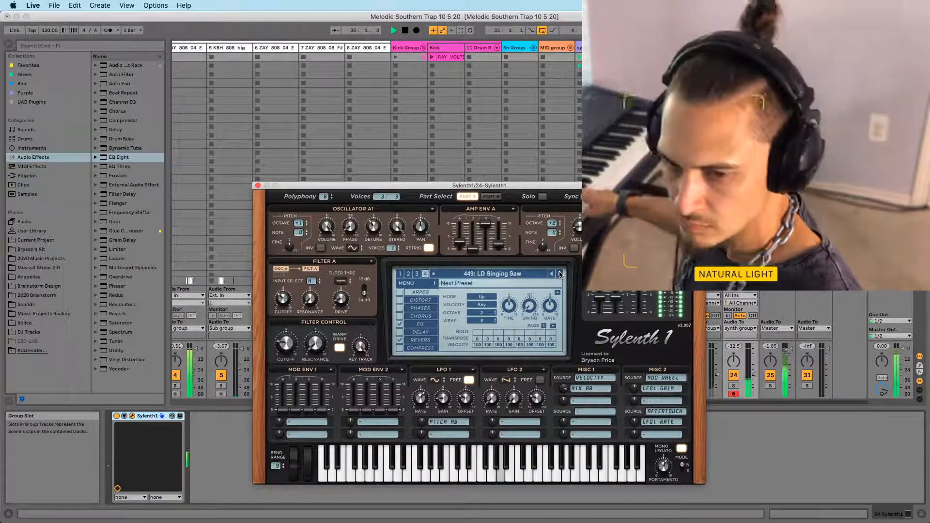
Try the presets up to 452: LD Trancer over the beat and adjust Sylenth1's main volume
{"action": "left_click", "coordinate": [560, 274]}
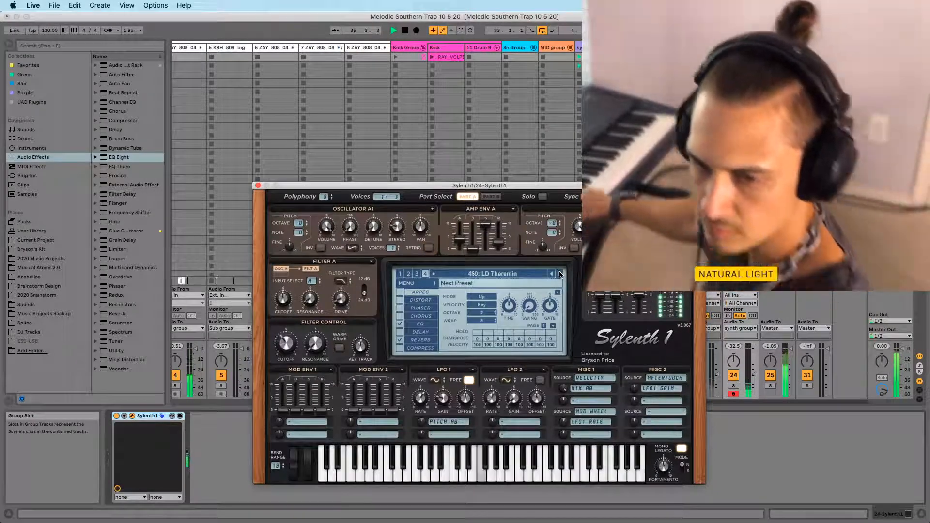
{"action": "left_click", "coordinate": [560, 274]}
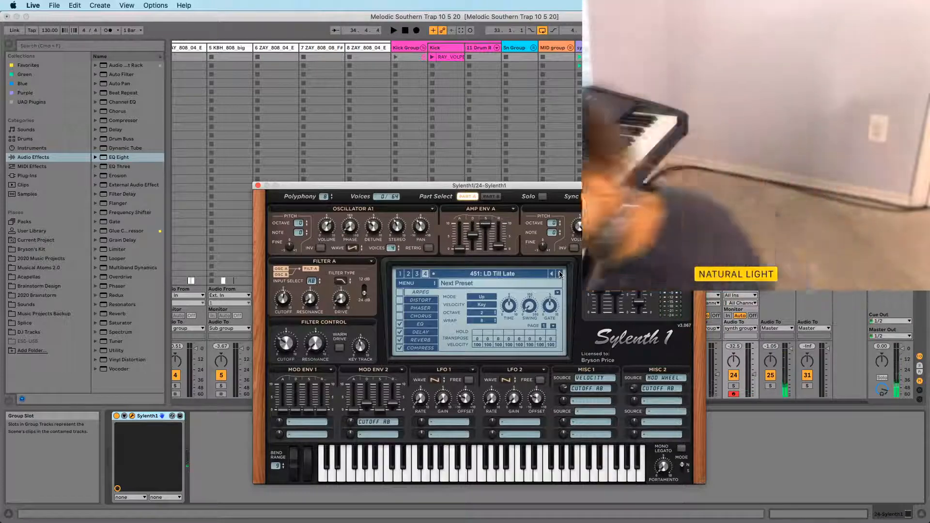
{"action": "left_click", "coordinate": [559, 274]}
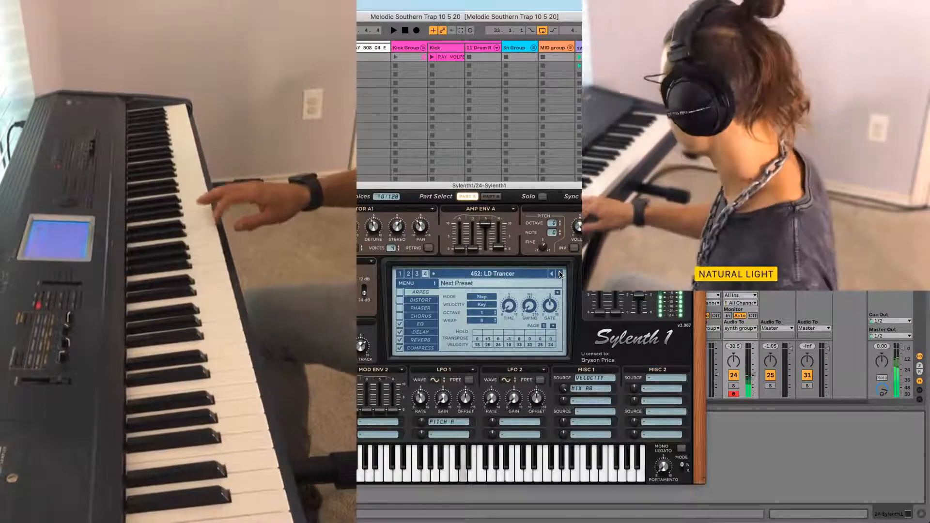
{"action": "key", "text": "space"}
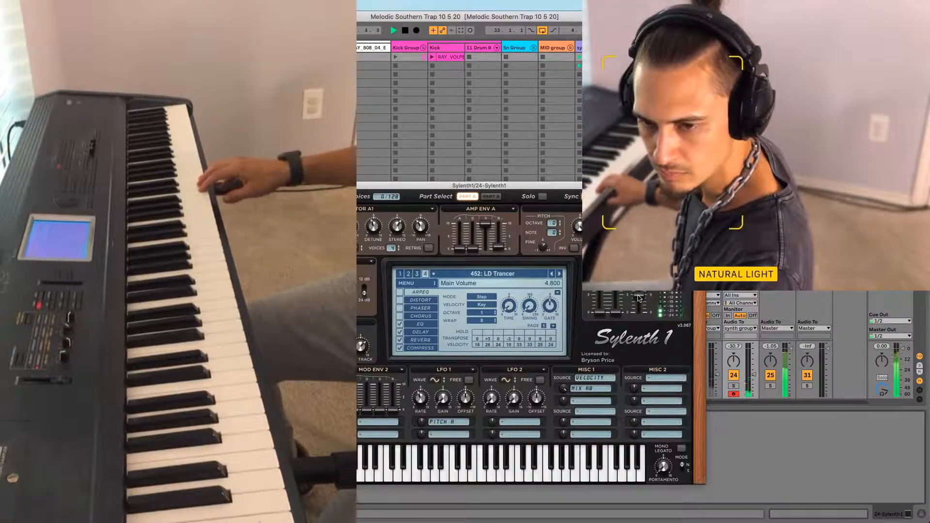
{"action": "left_click_drag", "start_coordinate": [642, 311], "coordinate": [645, 331]}
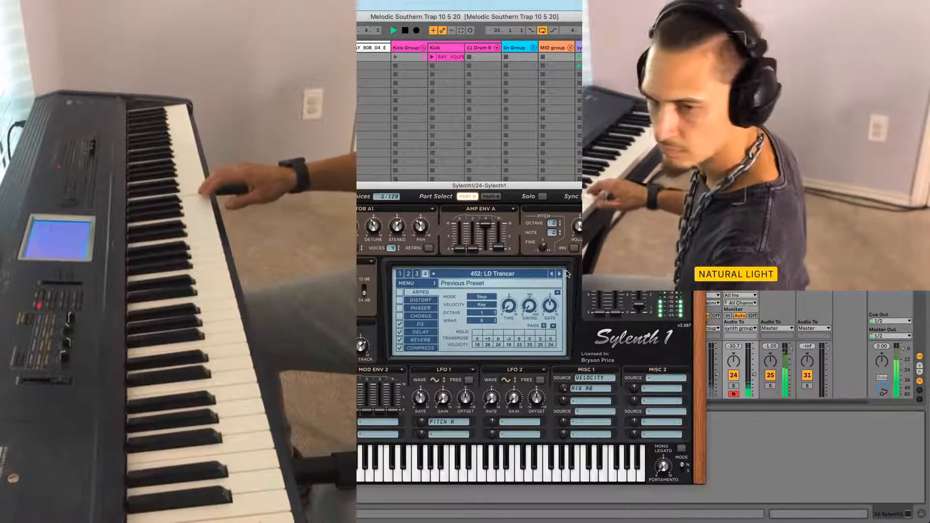
Audition the remaining Sylenth1 presets from 453: LD Zen Flute through 458: SFX The Living Dead, ending on the Ingonator Brass Presets header
{"action": "left_click", "coordinate": [560, 274]}
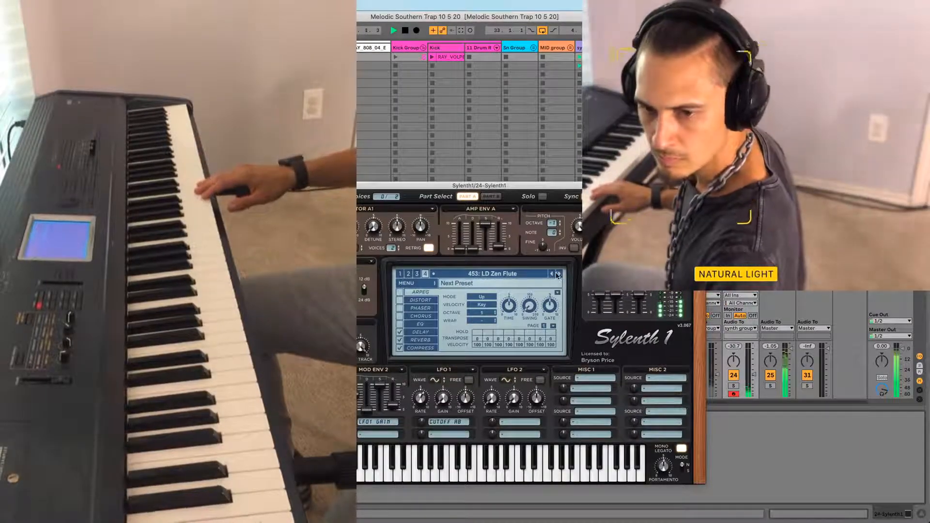
{"action": "left_click", "coordinate": [560, 274]}
{"action": "left_click", "coordinate": [560, 274]}
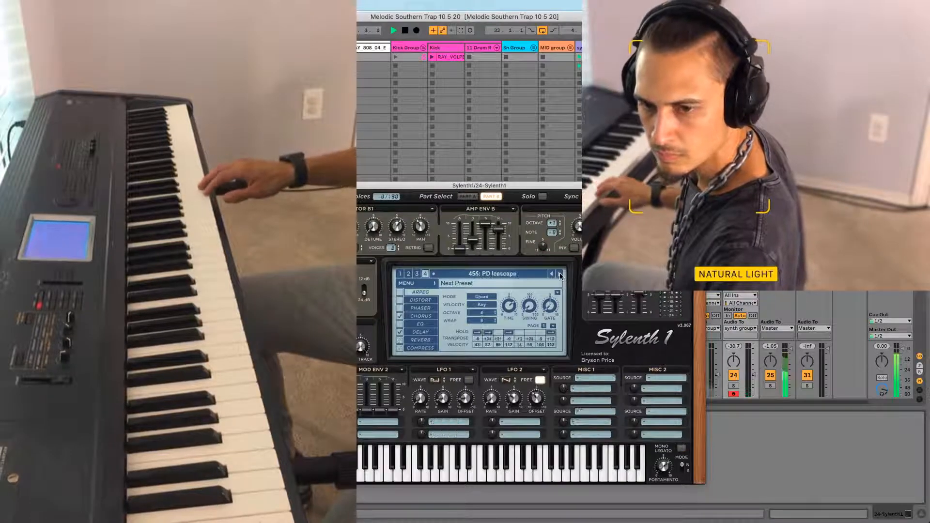
{"action": "left_click", "coordinate": [560, 273]}
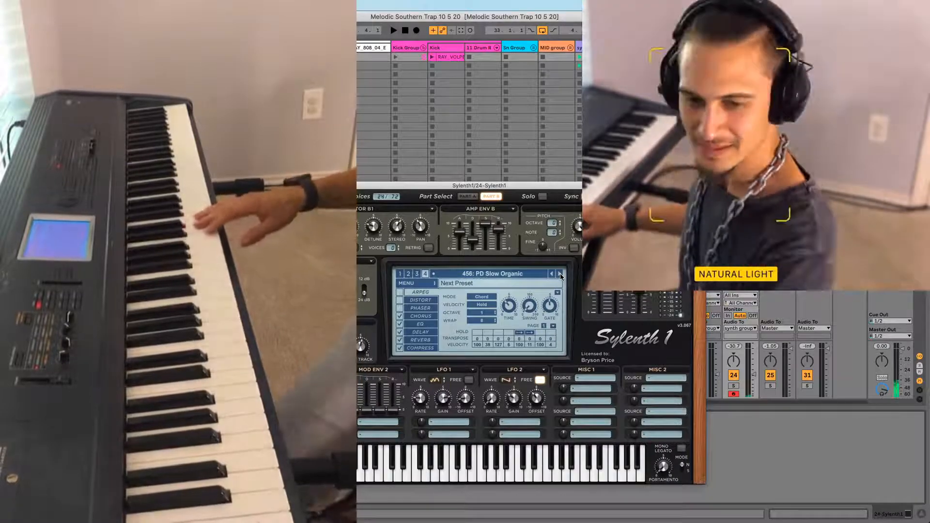
{"action": "left_click", "coordinate": [560, 273]}
{"action": "left_click", "coordinate": [560, 273]}
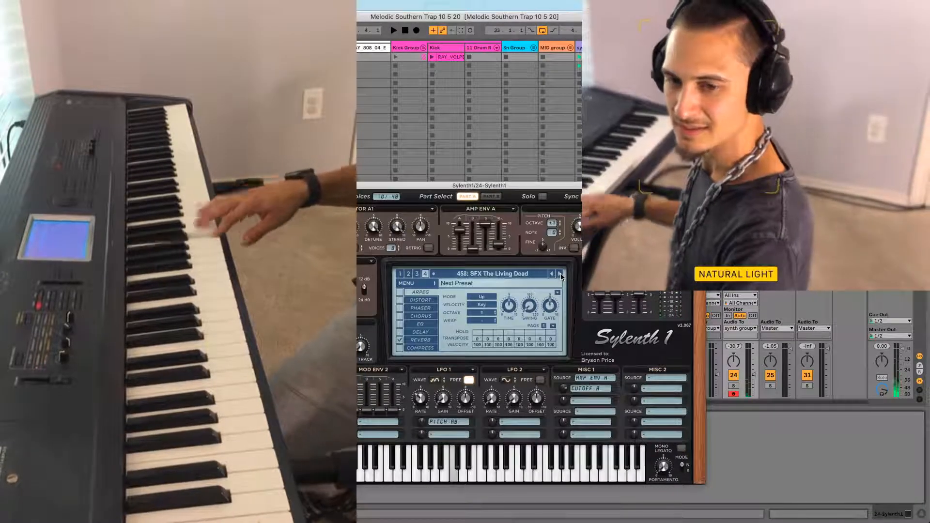
{"action": "left_click", "coordinate": [560, 274]}
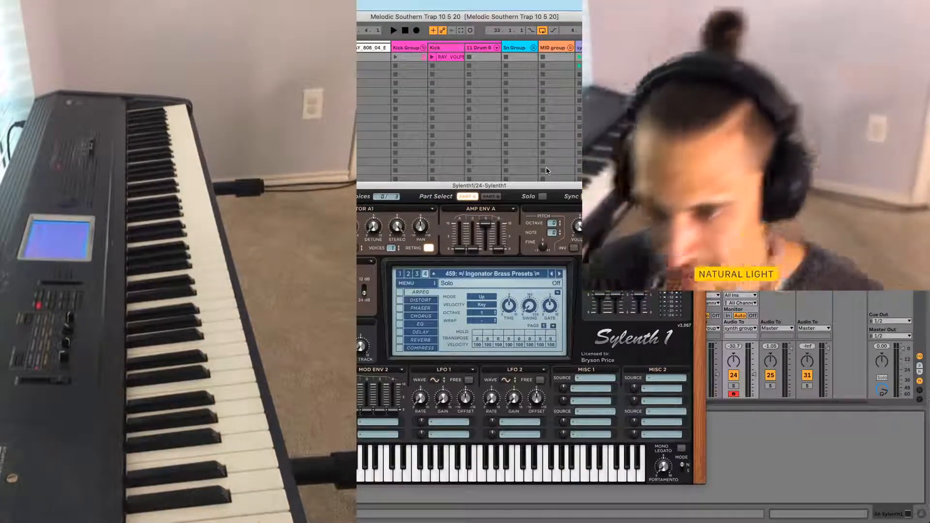
Close Sylenth1, switch to the Arrangement and listen to the chord clip 19-Sylenth1 3 on its own
{"action": "left_click", "coordinate": [257, 186]}
{"action": "key", "text": "Tab"}
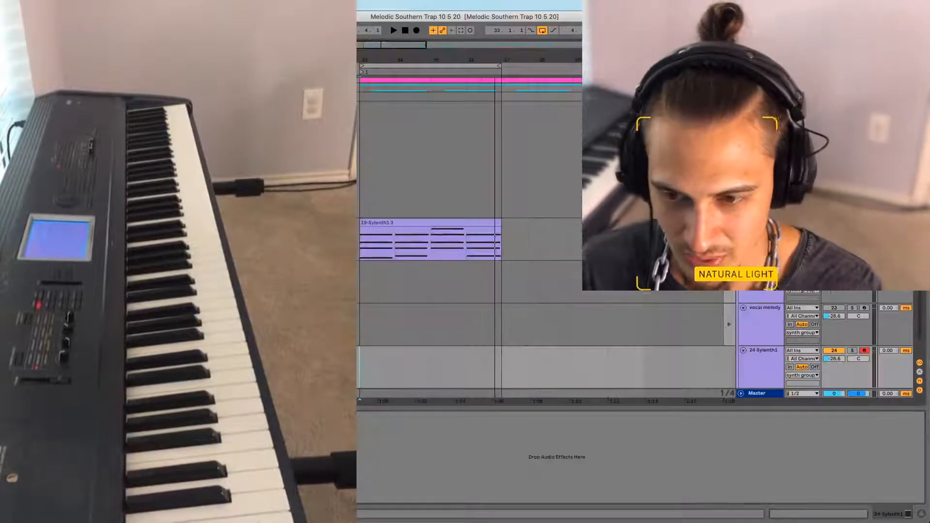
{"action": "left_click", "coordinate": [432, 232]}
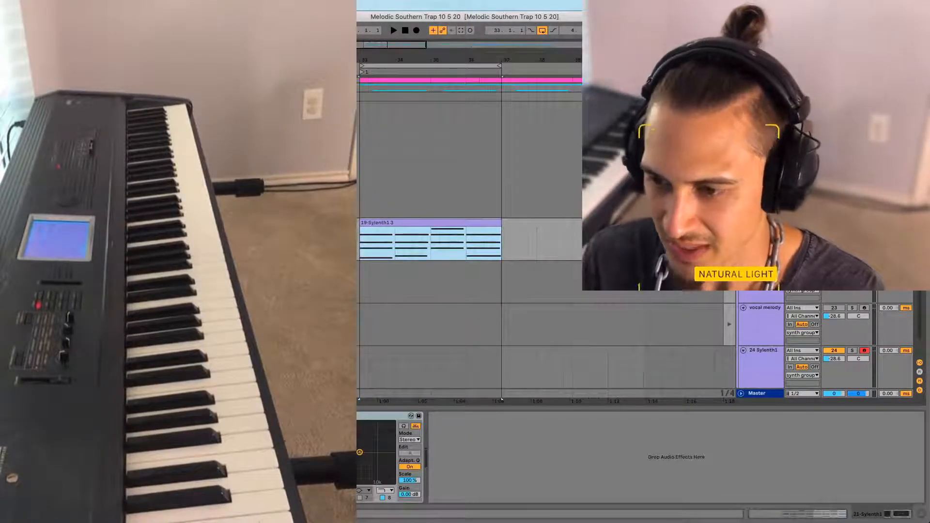
{"action": "left_click", "coordinate": [399, 276]}
{"action": "key", "text": "space"}
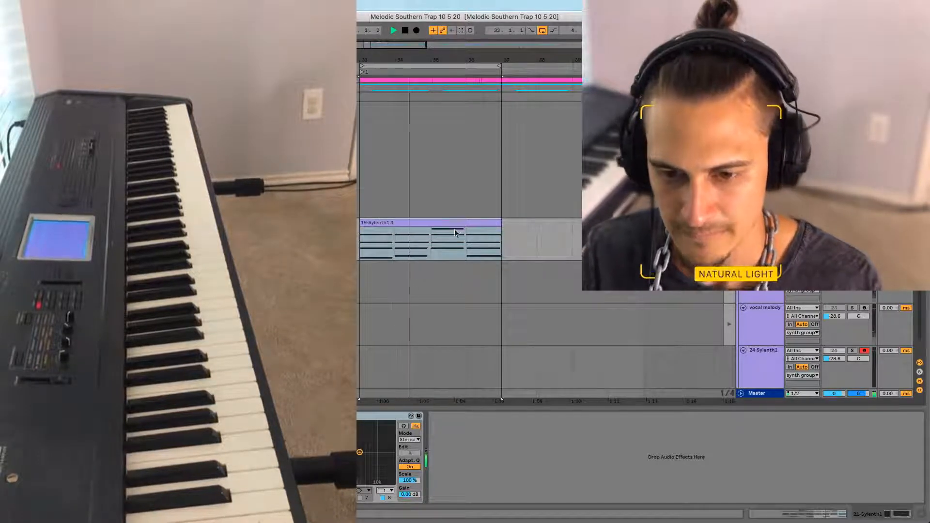
{"action": "key", "text": "space"}
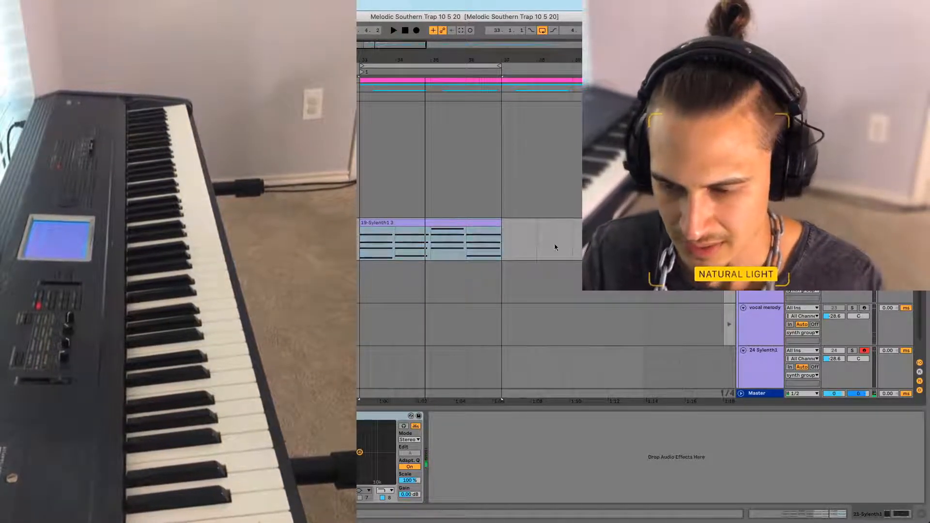
Duplicate the Sylenth1 track that holds the chord clip 19-Sylenth1 3
{"action": "left_click", "coordinate": [407, 221]}
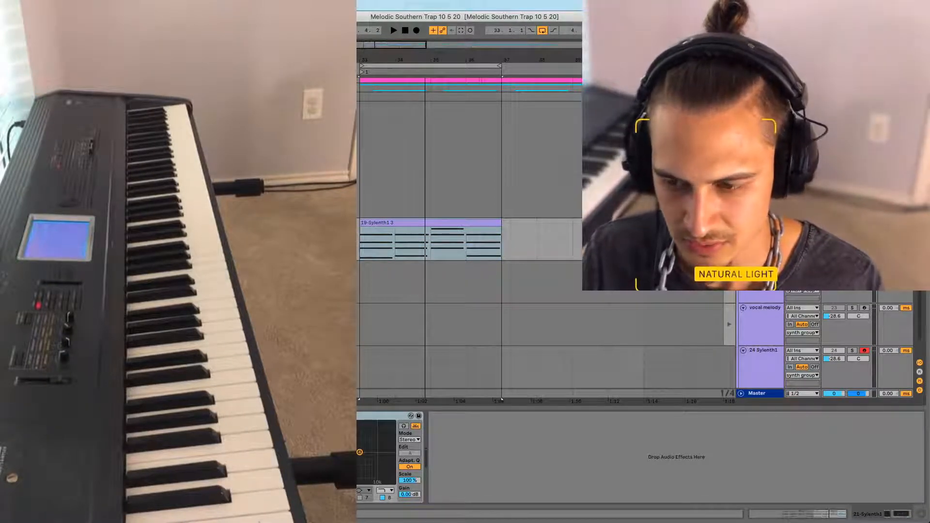
{"action": "right_click", "coordinate": [472, 223]}
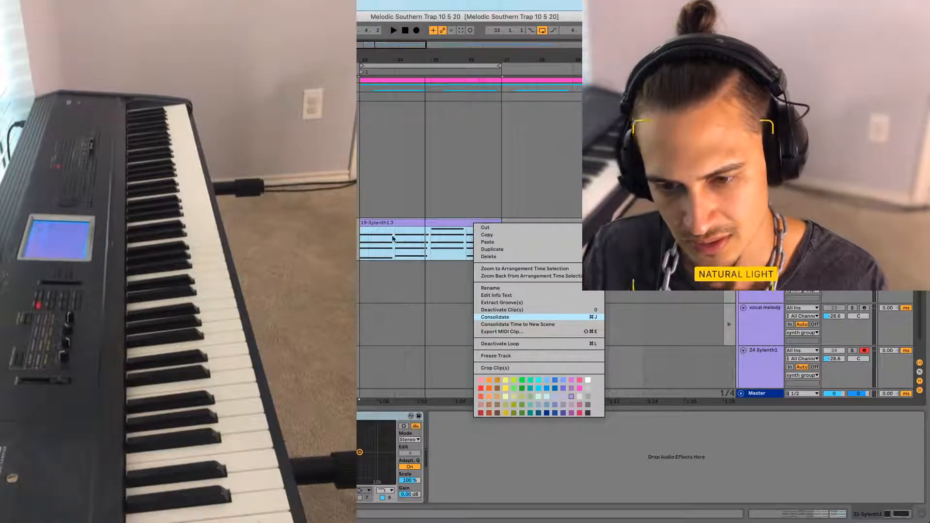
{"action": "left_click", "coordinate": [498, 302]}
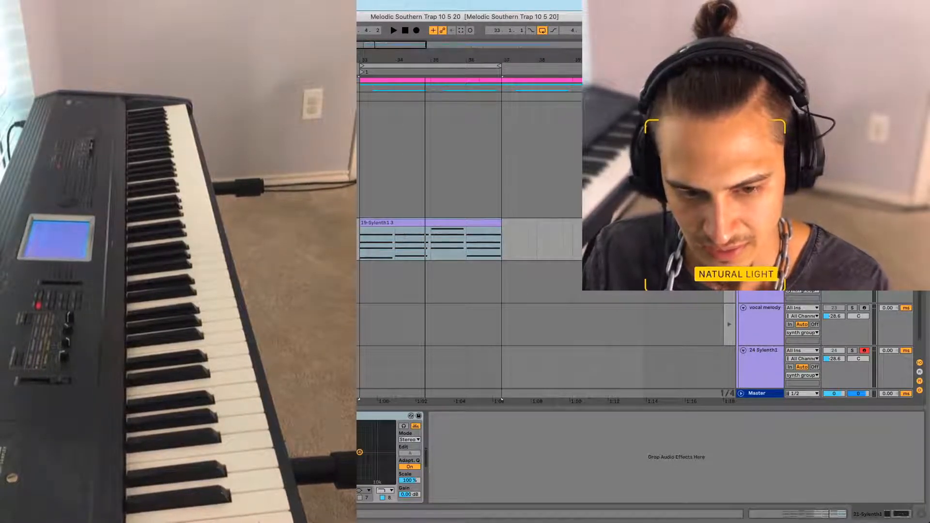
{"action": "right_click", "coordinate": [411, 222]}
{"action": "left_click", "coordinate": [391, 218]}
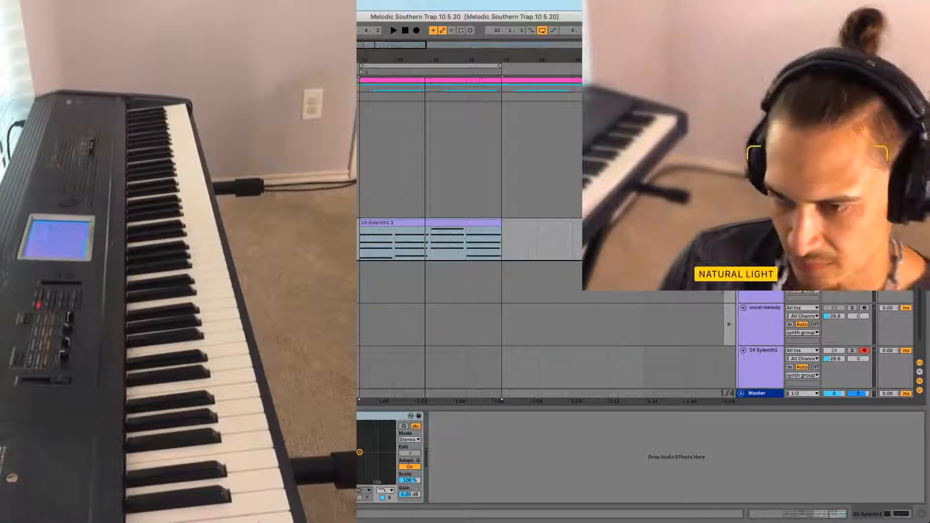
{"action": "key", "text": "ctrl+d"}
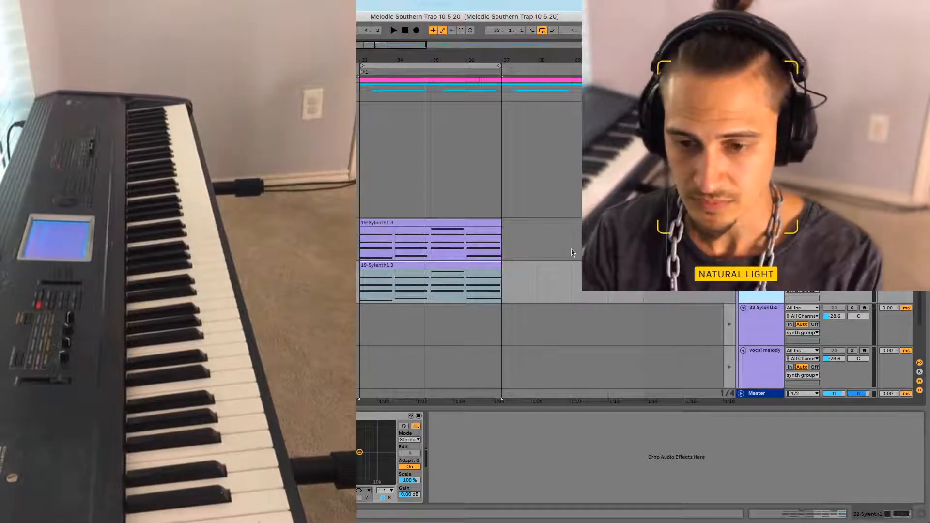
Freeze the duplicated Sylenth1 chord track and flatten it to audio
{"action": "right_click", "coordinate": [760, 283]}
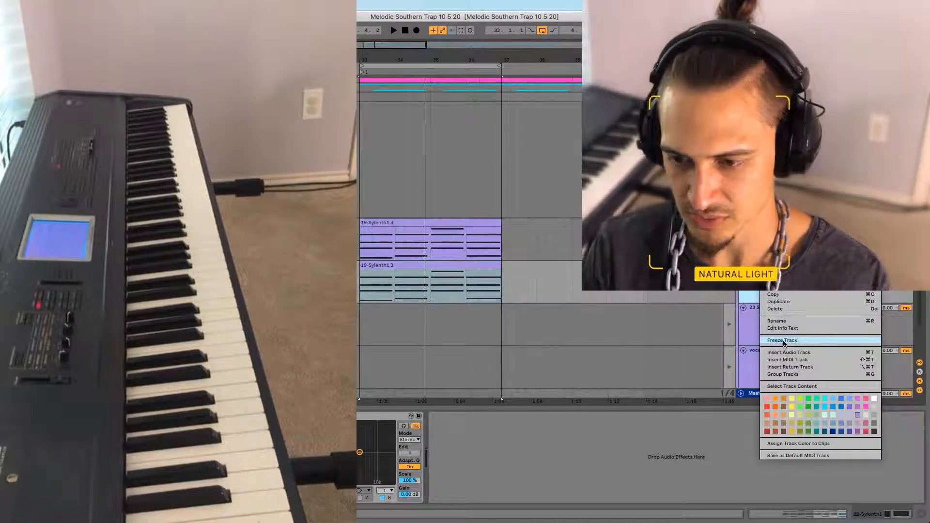
{"action": "left_click", "coordinate": [685, 305]}
{"action": "left_click_drag", "start_coordinate": [524, 61], "coordinate": [334, 70]}
{"action": "right_click", "coordinate": [771, 291]}
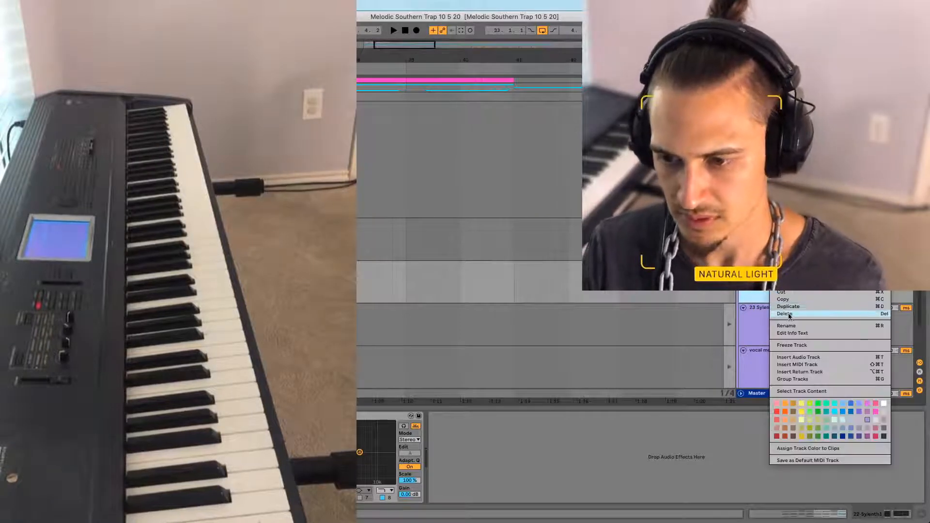
{"action": "left_click", "coordinate": [791, 345]}
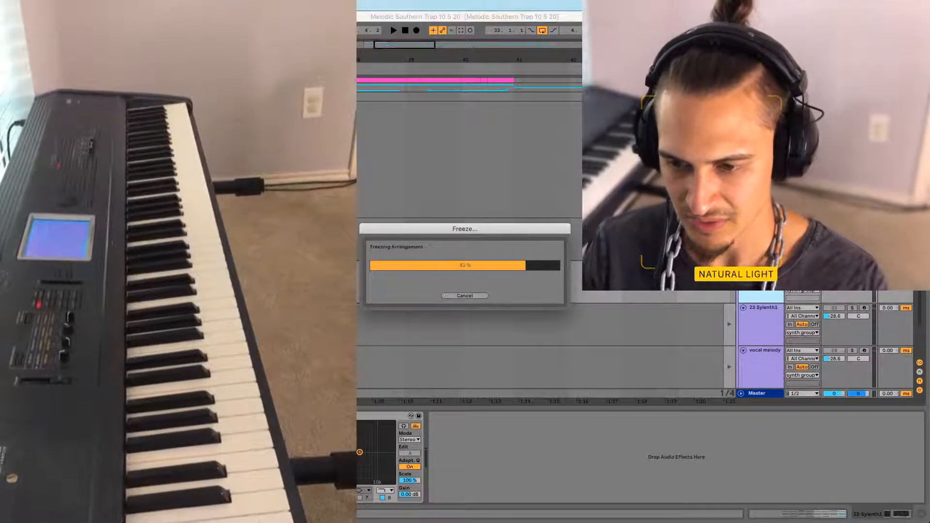
{"action": "right_click", "coordinate": [770, 299]}
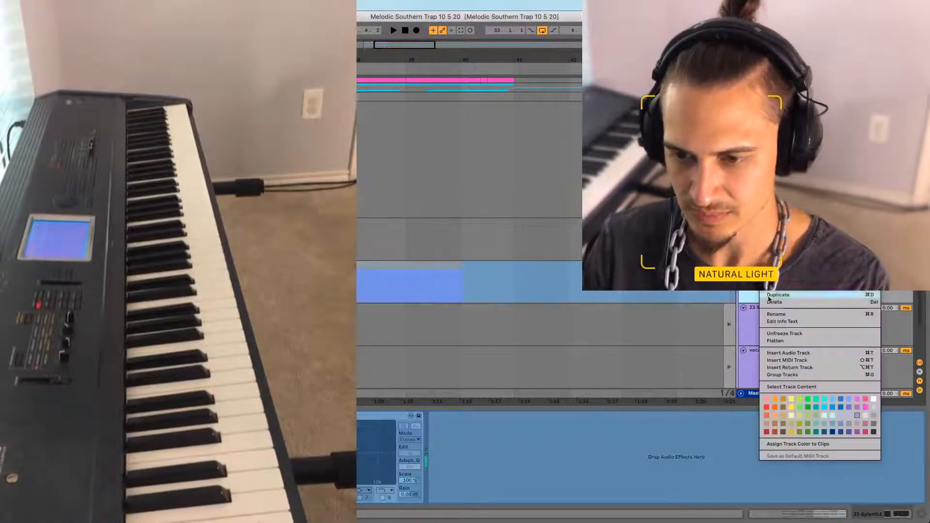
{"action": "left_click", "coordinate": [801, 341]}
Convert the melody of the flattened chord audio clip to a new MIDI track
{"action": "scroll", "coordinate": [496, 252], "scroll_direction": "left", "scroll_amount": 7}
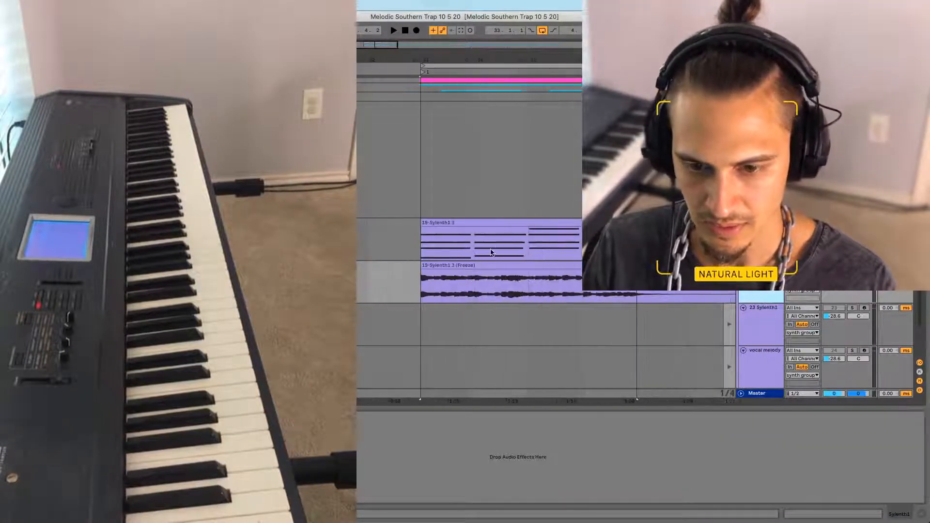
{"action": "left_click", "coordinate": [482, 268]}
{"action": "right_click", "coordinate": [482, 268]}
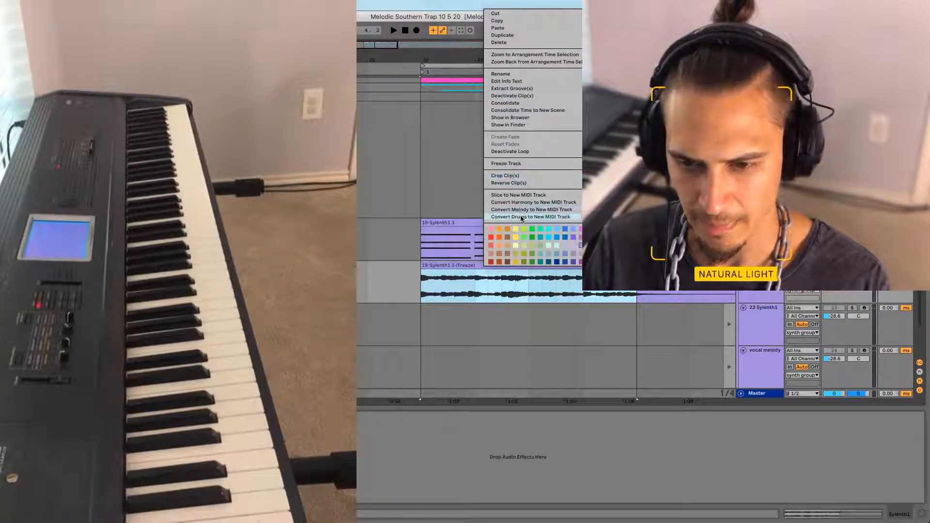
{"action": "left_click", "coordinate": [557, 211]}
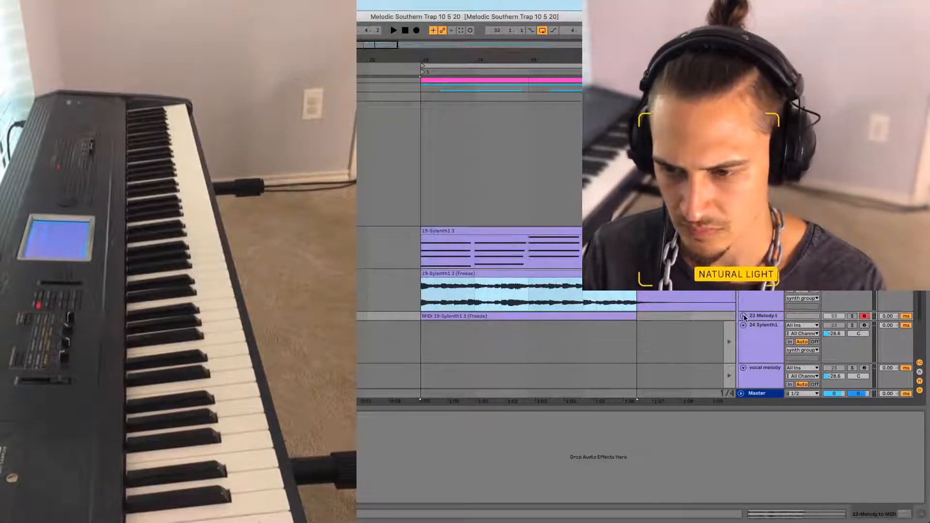
Solo the converted melody track and listen to its MIDI clip
{"action": "left_click", "coordinate": [503, 297]}
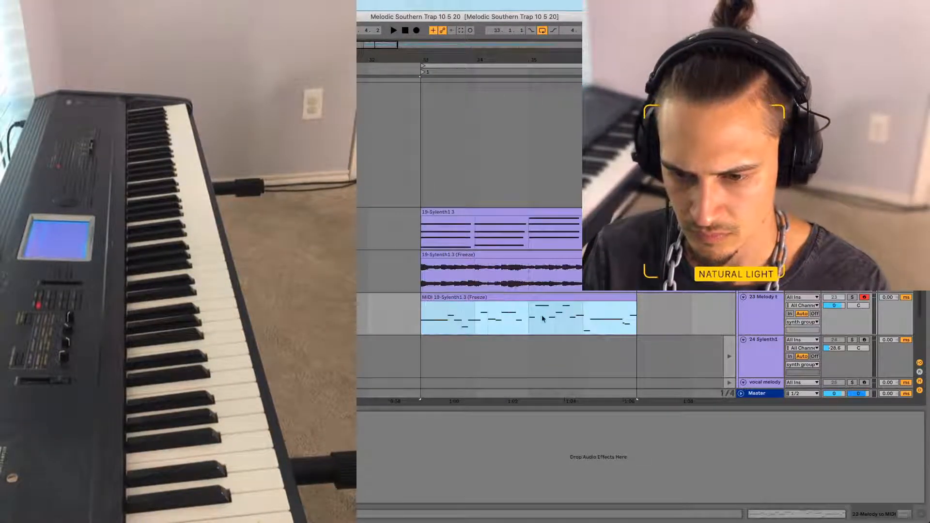
{"action": "left_click", "coordinate": [852, 297]}
{"action": "key", "text": "space"}
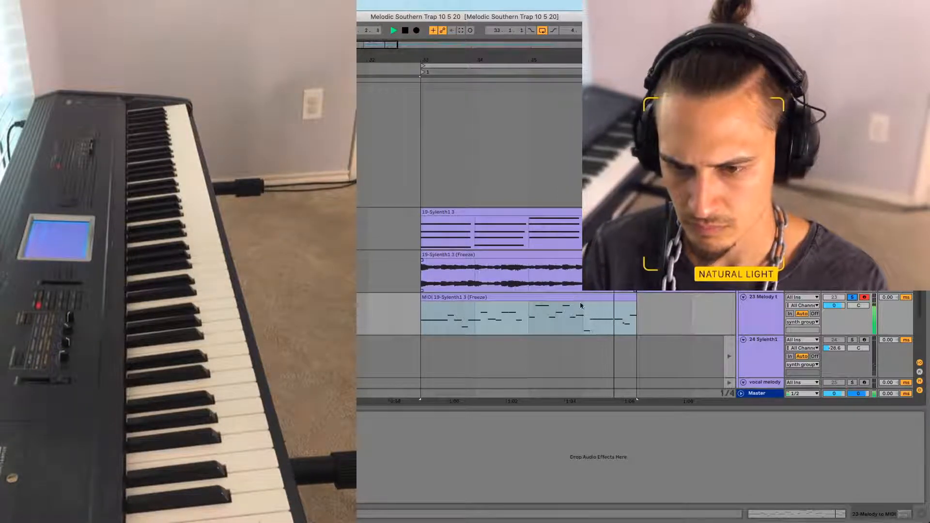
{"action": "key", "text": "space"}
{"action": "left_click", "coordinate": [764, 229]}
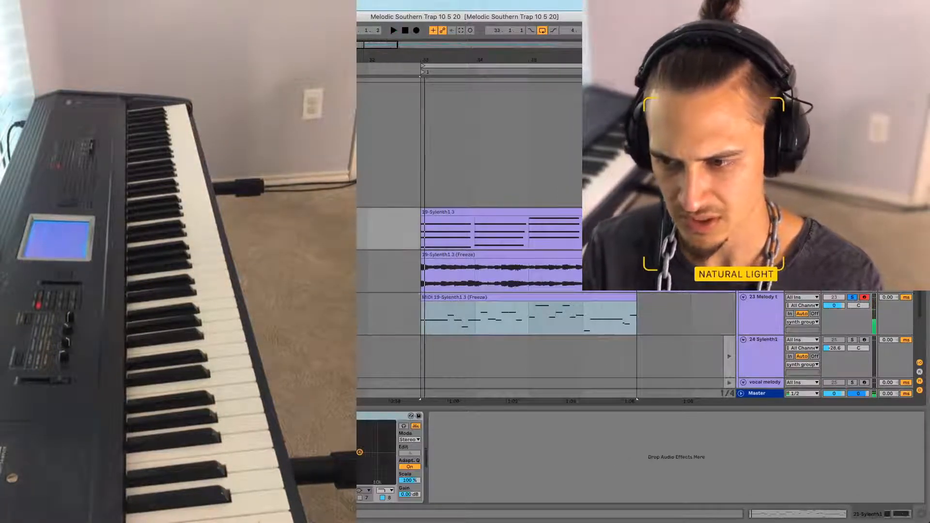
{"action": "key", "text": "space"}
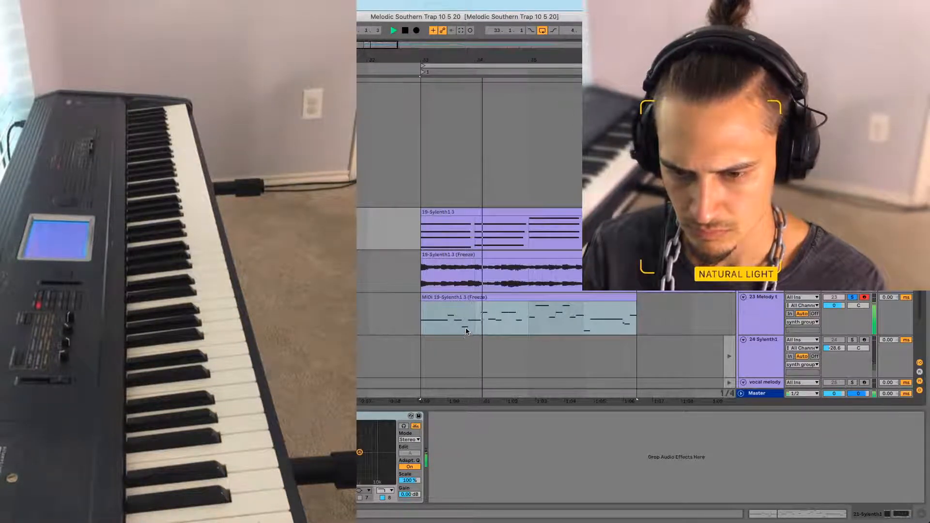
Convert the harmony of the flattened chord audio clip to a new MIDI track
{"action": "left_click", "coordinate": [450, 254]}
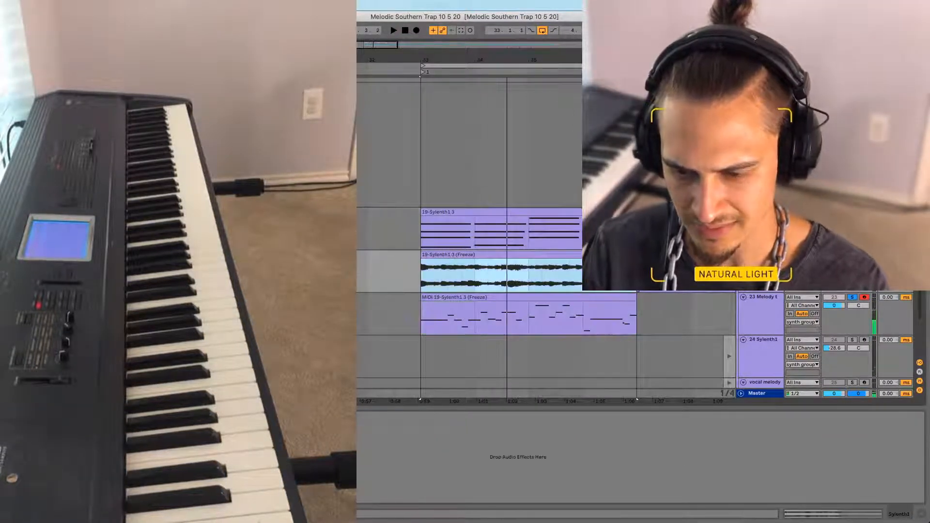
{"action": "right_click", "coordinate": [487, 254]}
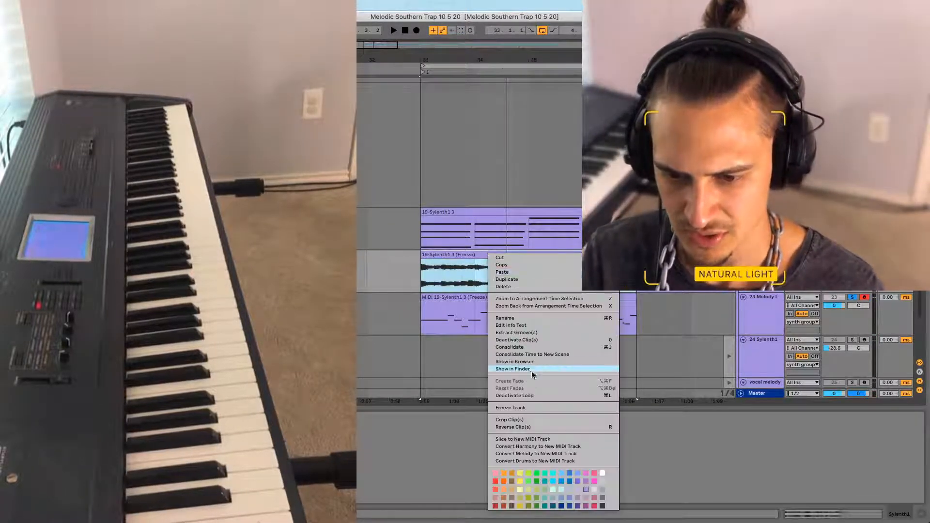
{"action": "left_click", "coordinate": [539, 447]}
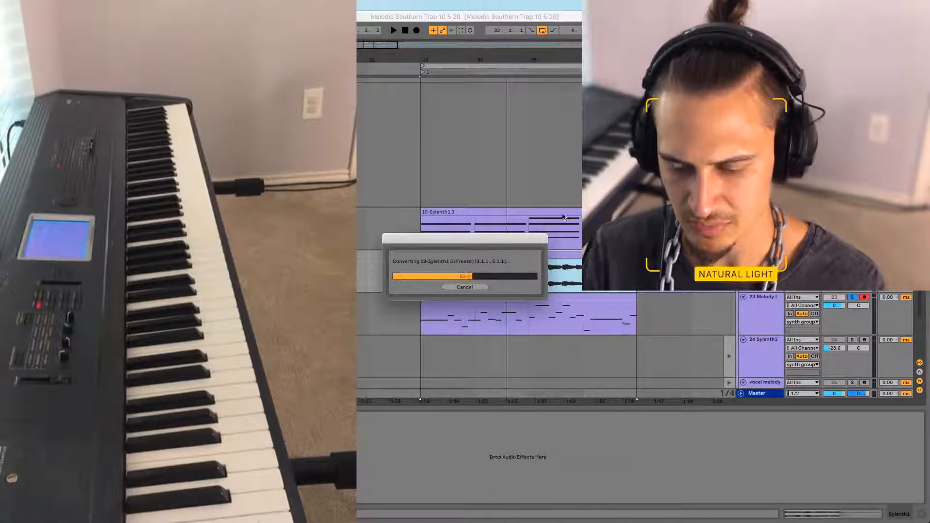
{"action": "left_click", "coordinate": [744, 298]}
{"action": "left_click", "coordinate": [507, 298]}
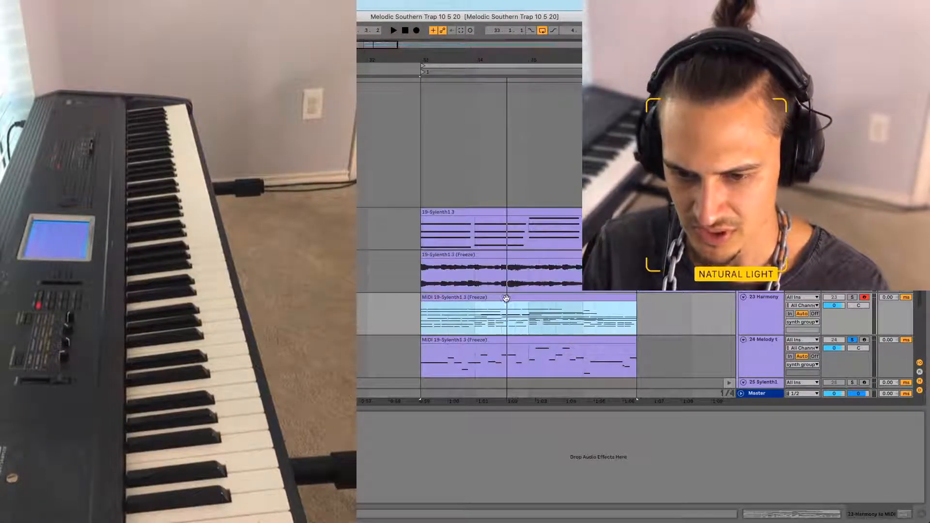
Make the new harmony track taller and listen to its MIDI clip
{"action": "left_click_drag", "start_coordinate": [737, 335], "coordinate": [737, 389]}
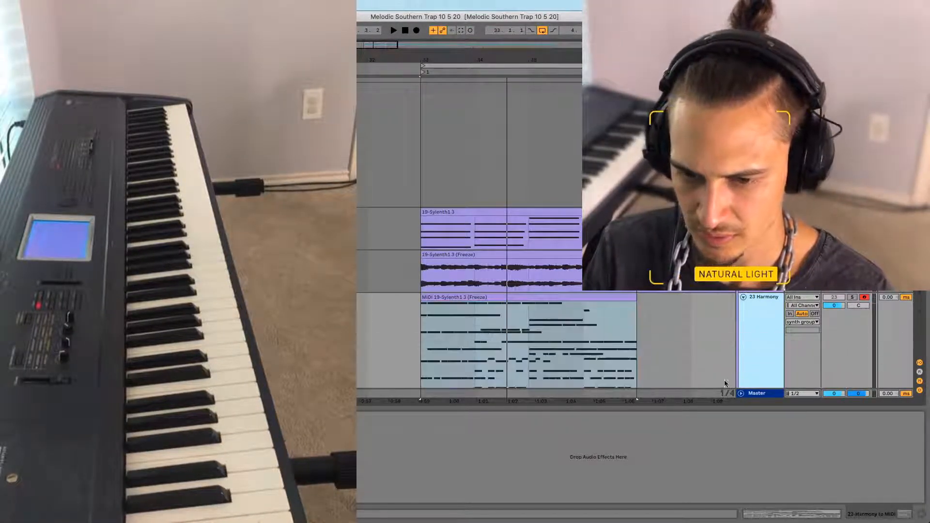
{"action": "scroll", "coordinate": [606, 313], "scroll_direction": "down", "scroll_amount": 1}
{"action": "scroll", "coordinate": [605, 340], "scroll_direction": "down", "scroll_amount": 5}
{"action": "key", "text": "space"}
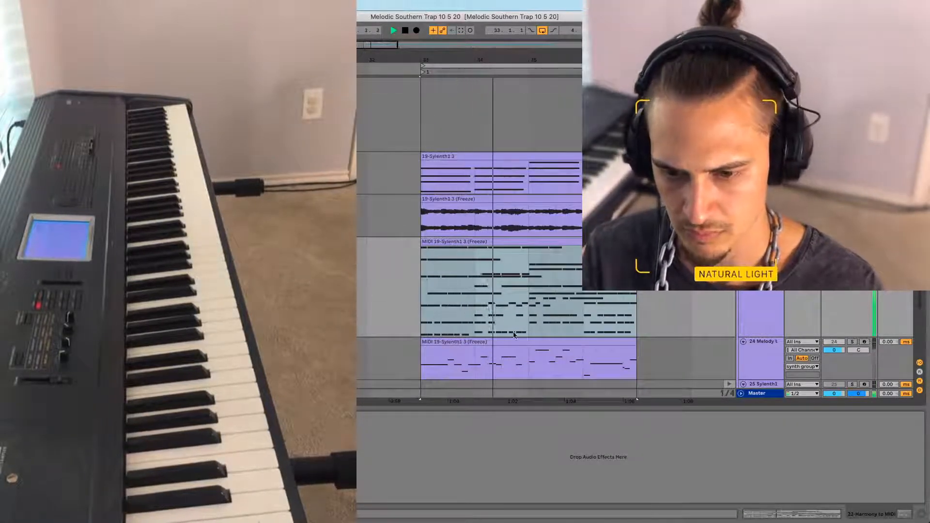
Select the converted melody clip and solo its track to hear it against the harmony
{"action": "left_click", "coordinate": [496, 350]}
{"action": "scroll", "coordinate": [499, 341], "scroll_direction": "down", "scroll_amount": 2}
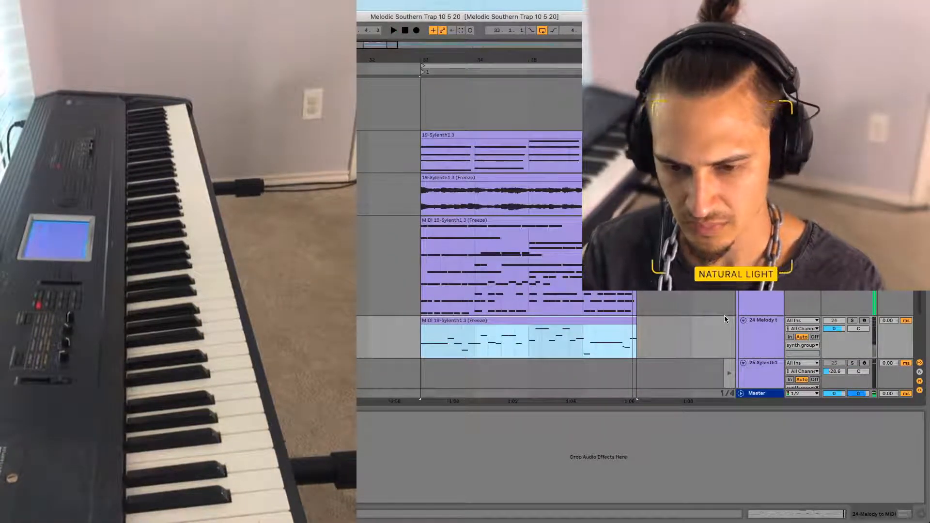
{"action": "key", "text": "space"}
{"action": "left_click", "coordinate": [852, 321]}
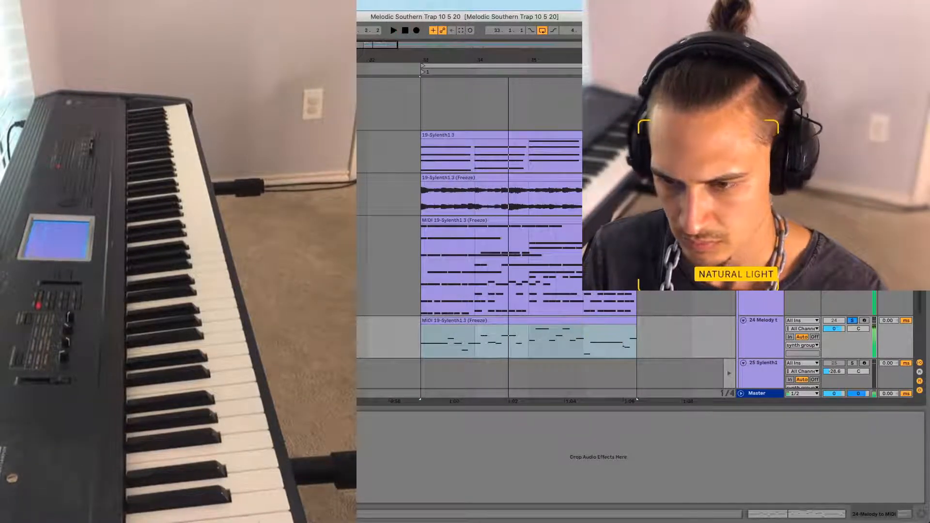
Open the harmony clip in the note editor and play it with a closer view of its notes
{"action": "left_click", "coordinate": [443, 220]}
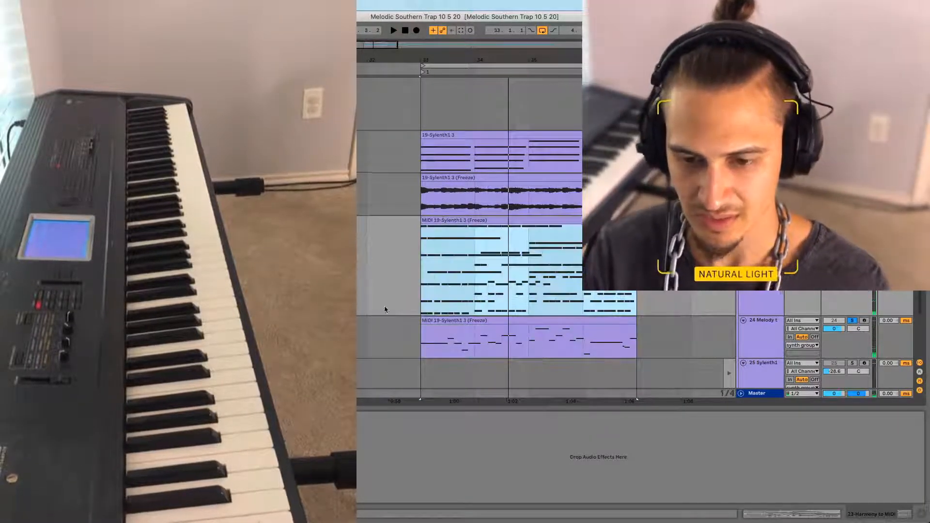
{"action": "key", "text": "shift+Tab"}
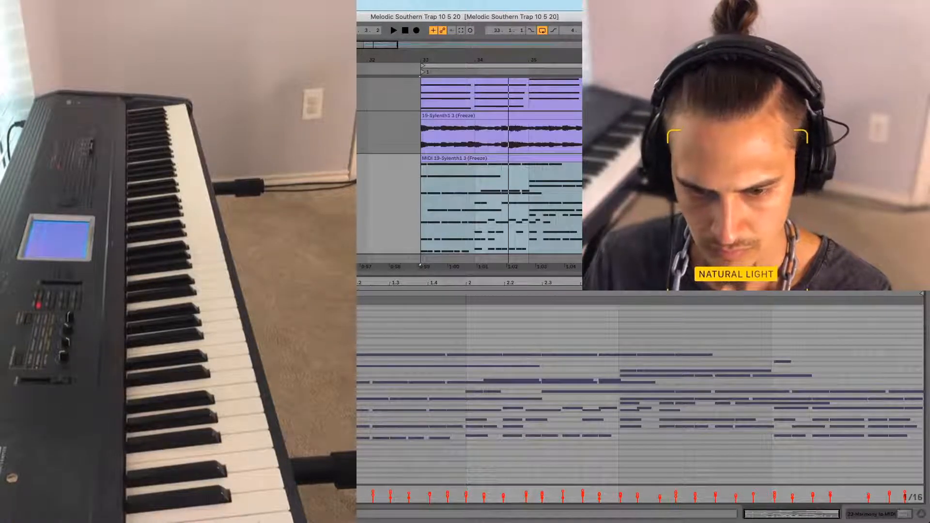
{"action": "key", "text": "plus"}
{"action": "key", "text": "space"}
{"action": "key", "text": "space"}
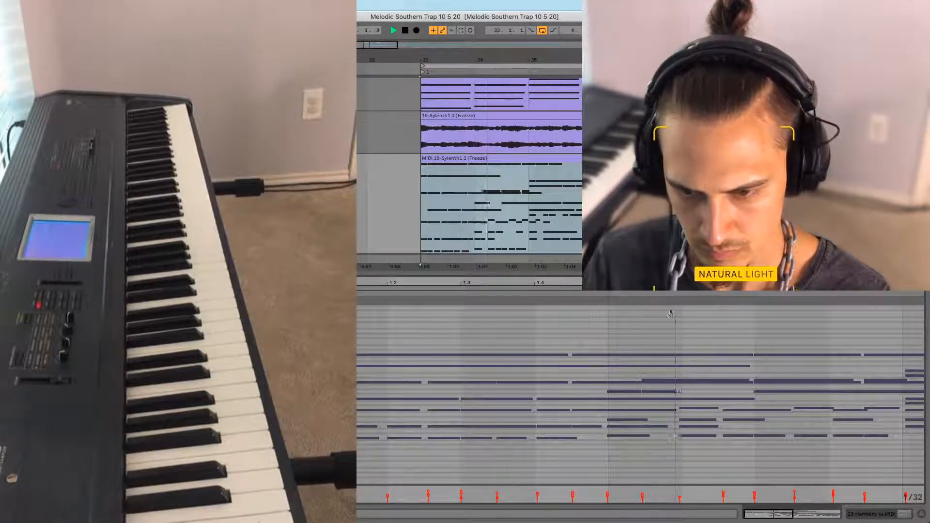
Examine the harmony clip's notes during playback, temporarily enlarging the note editor
{"action": "left_click_drag", "start_coordinate": [296, 406], "coordinate": [317, 406]}
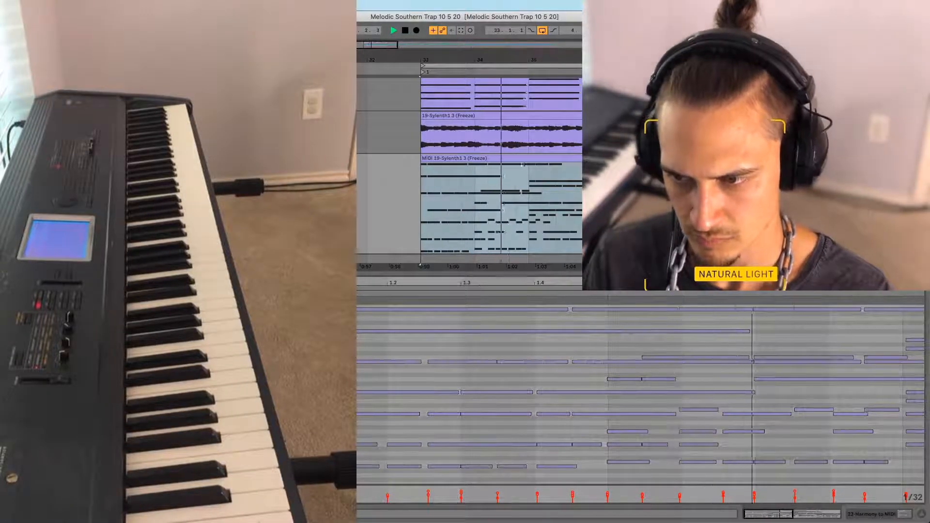
{"action": "scroll", "coordinate": [560, 221], "scroll_direction": "down", "scroll_amount": 5}
{"action": "scroll", "coordinate": [561, 221], "scroll_direction": "down", "scroll_amount": 3}
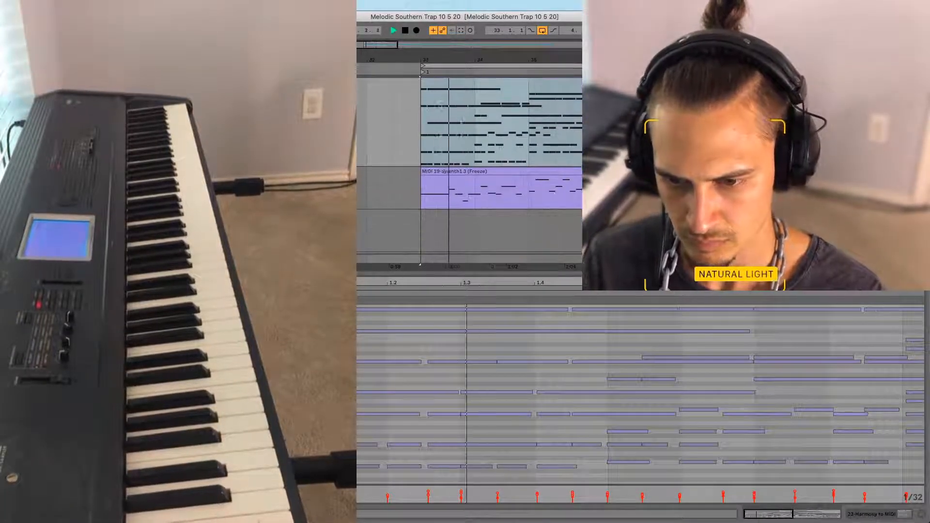
{"action": "scroll", "coordinate": [470, 166], "scroll_direction": "up", "scroll_amount": 5}
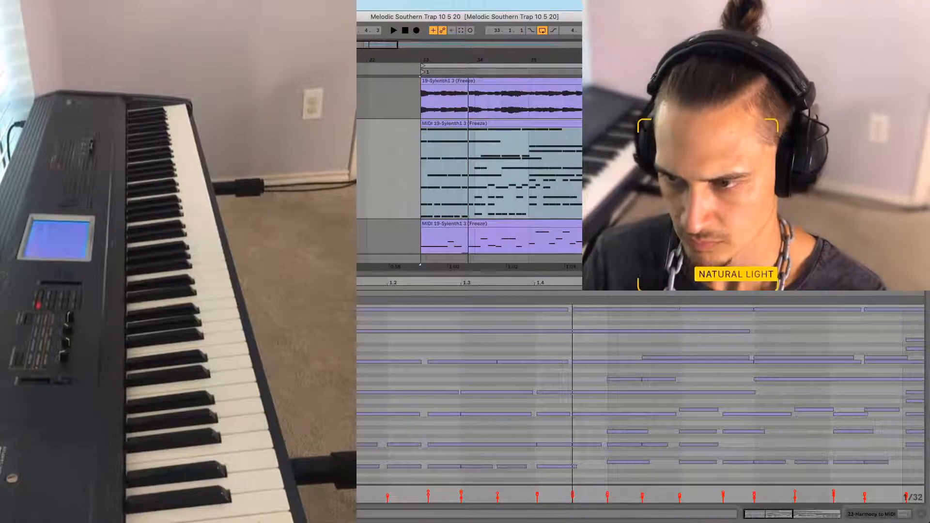
{"action": "left_click_drag", "start_coordinate": [463, 275], "coordinate": [466, 138]}
{"action": "scroll", "coordinate": [504, 397], "scroll_direction": "up", "scroll_amount": 3}
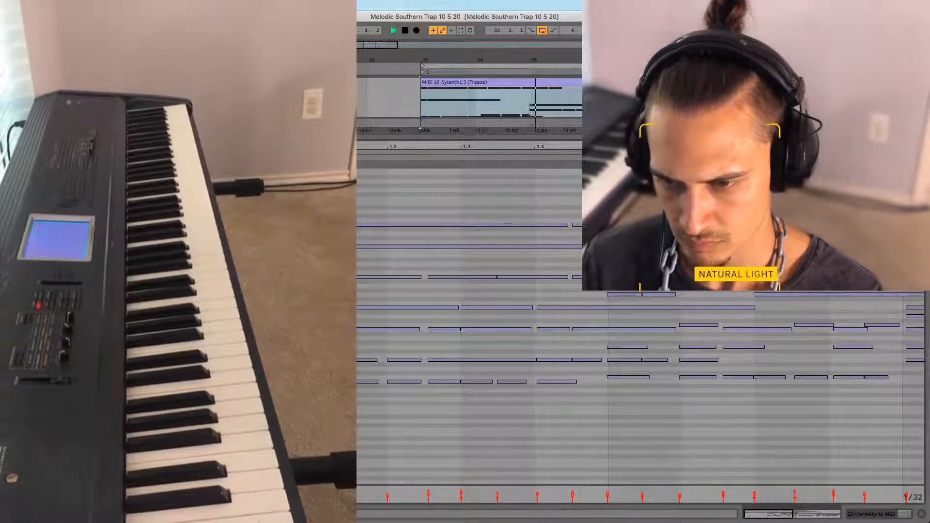
{"action": "left_click_drag", "start_coordinate": [575, 148], "coordinate": [576, 106]}
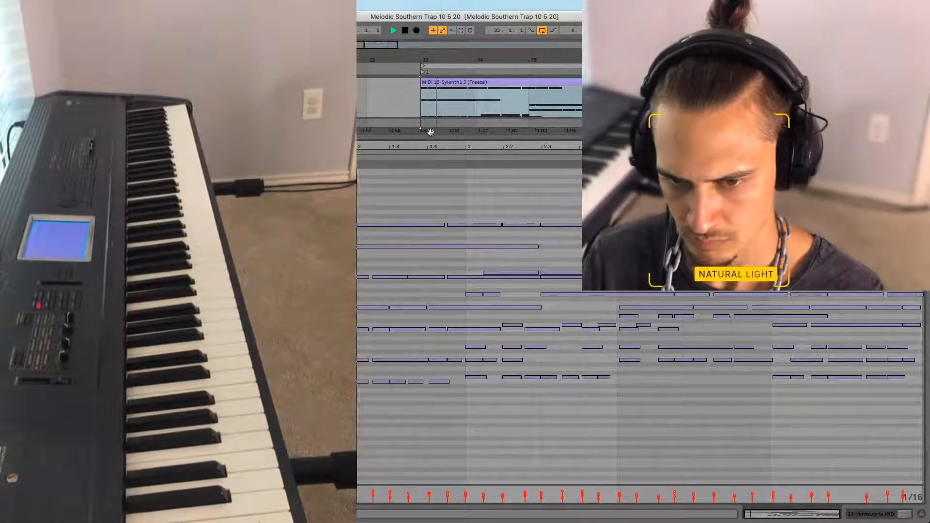
{"action": "left_click_drag", "start_coordinate": [431, 137], "coordinate": [432, 233]}
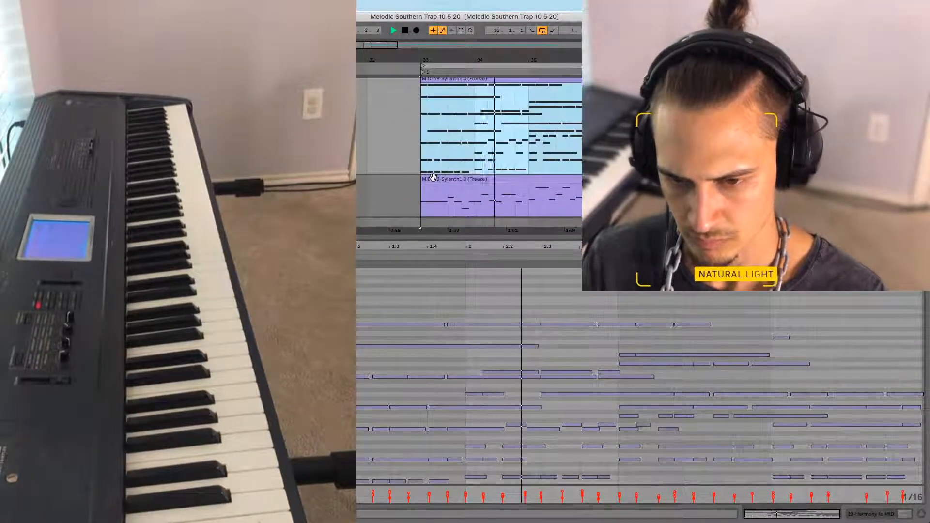
Show the converted melody clip's notes and look over the harmony, audio and original chord clips
{"action": "scroll", "coordinate": [436, 184], "scroll_direction": "up", "scroll_amount": 3}
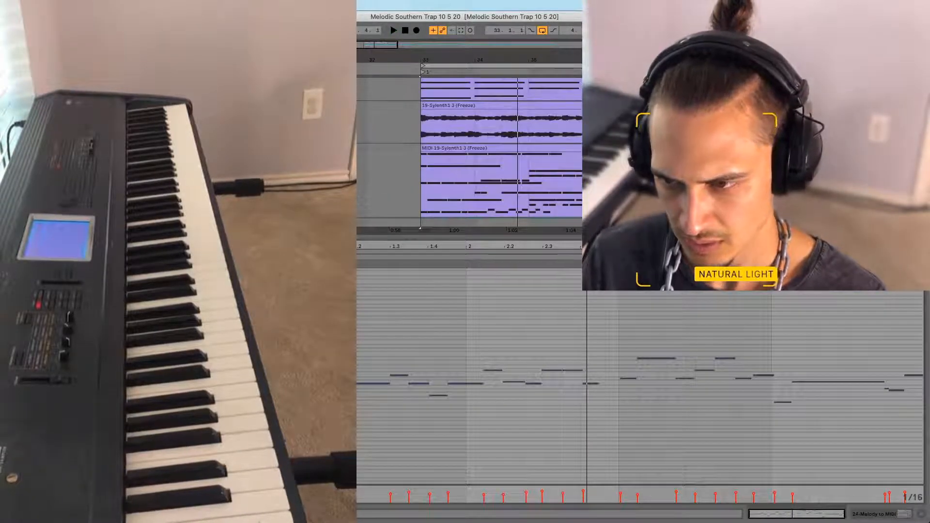
{"action": "scroll", "coordinate": [470, 145], "scroll_direction": "down", "scroll_amount": 5}
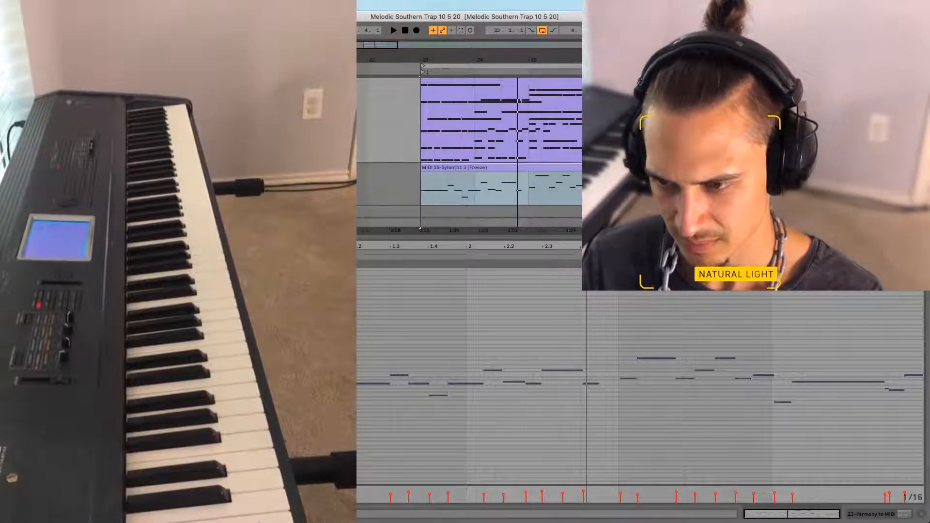
{"action": "scroll", "coordinate": [469, 145], "scroll_direction": "up", "scroll_amount": 3}
{"action": "scroll", "coordinate": [470, 146], "scroll_direction": "up", "scroll_amount": 2}
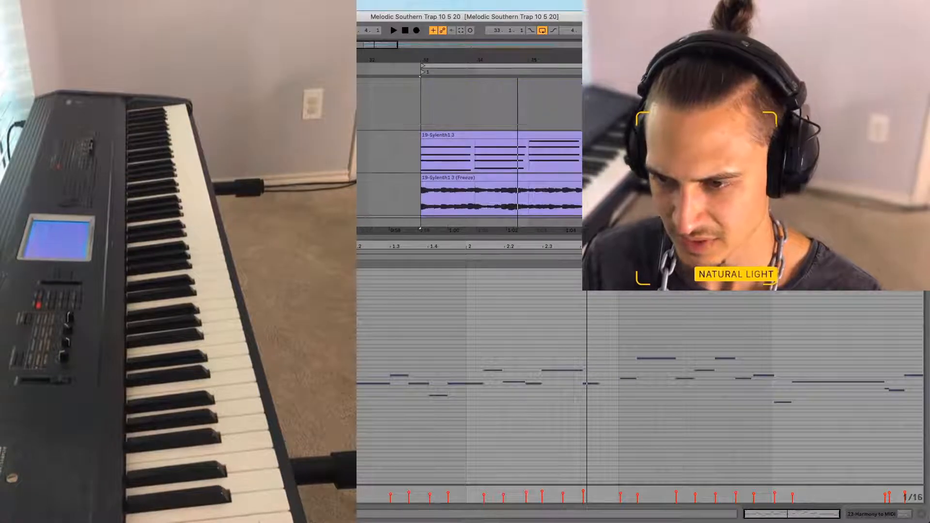
{"action": "scroll", "coordinate": [469, 146], "scroll_direction": "up", "scroll_amount": 3}
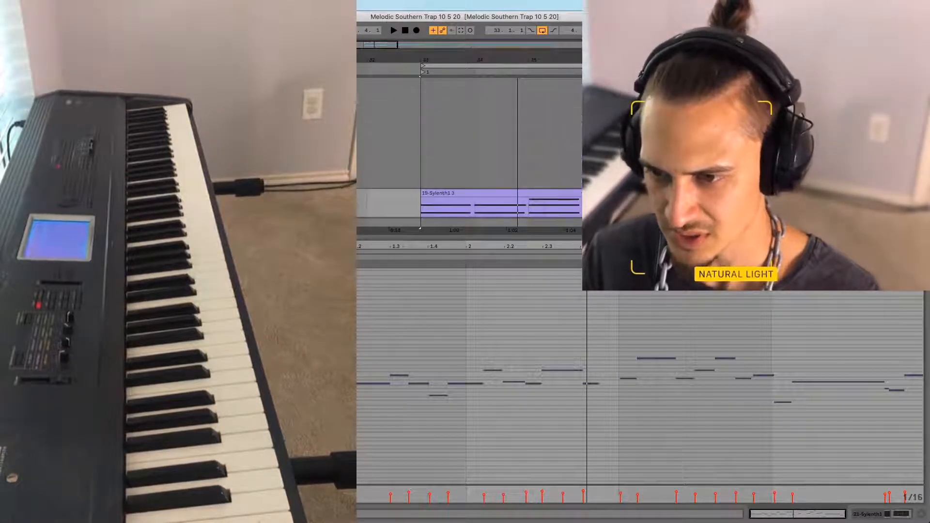
Set the audio input device to Universal Audio Thunderbolt and the buffer size to 64 samples in the audio preferences
{"action": "key", "text": "super+comma"}
{"action": "left_click", "coordinate": [515, 165]}
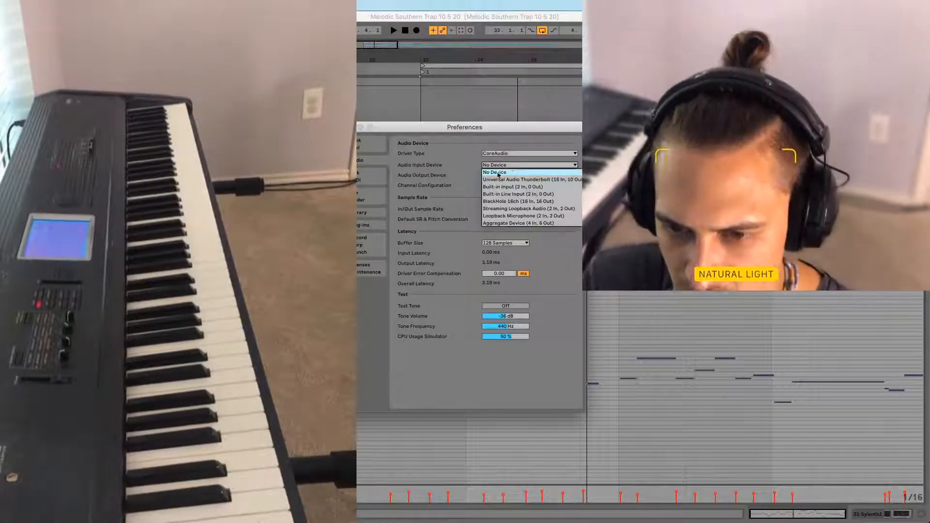
{"action": "left_click", "coordinate": [509, 175]}
{"action": "left_click", "coordinate": [483, 243]}
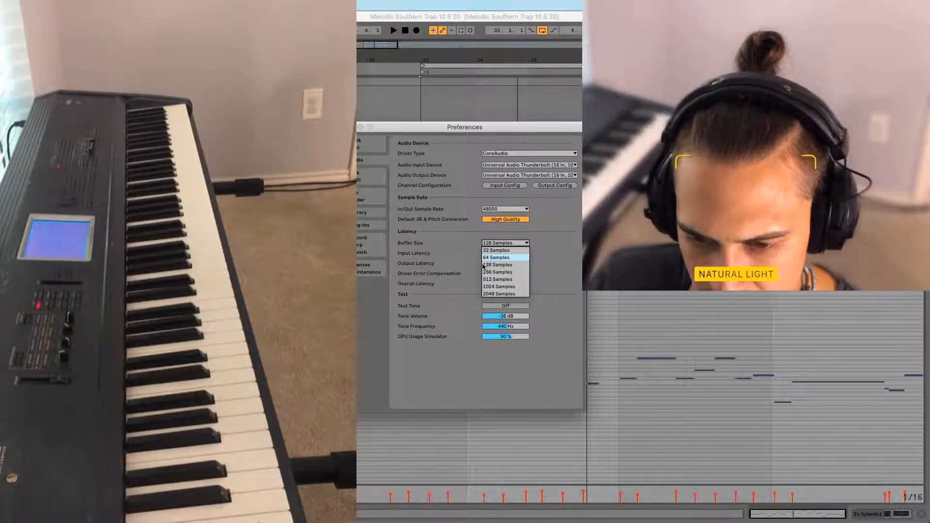
{"action": "left_click", "coordinate": [484, 258]}
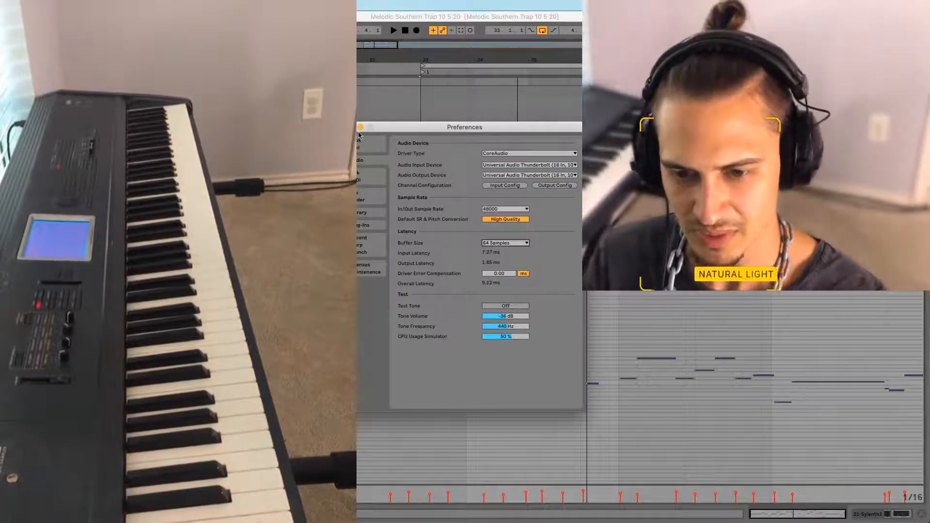
{"action": "left_click", "coordinate": [360, 127]}
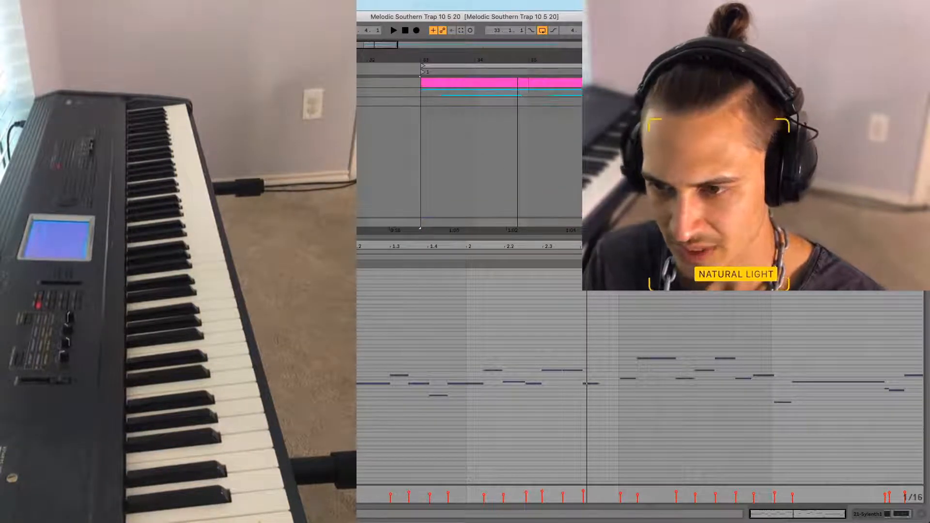
Add a MIDI track with an External Instrument for the hardware keyboard, and return from the Console mixer to Ableton Live
{"action": "left_click", "coordinate": [800, 116]}
{"action": "key", "text": "super+shift+t"}
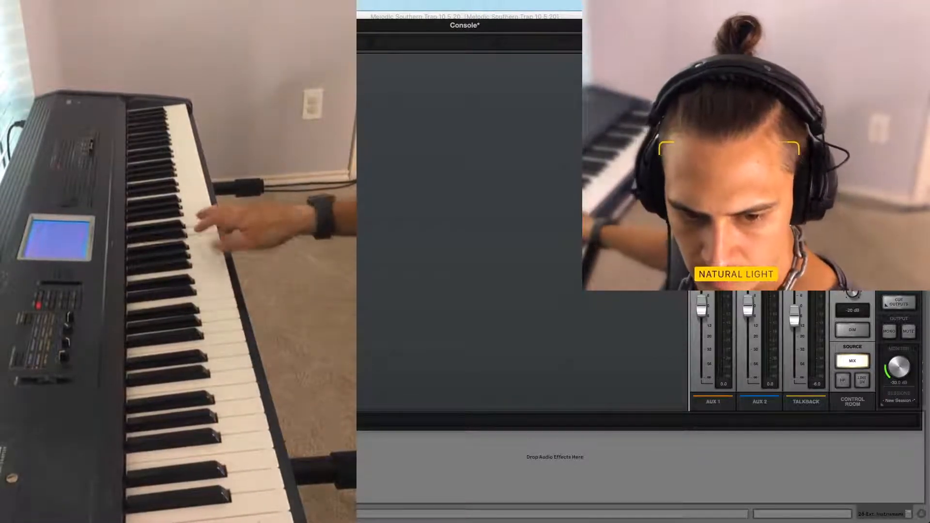
{"action": "key", "text": "super+Tab"}
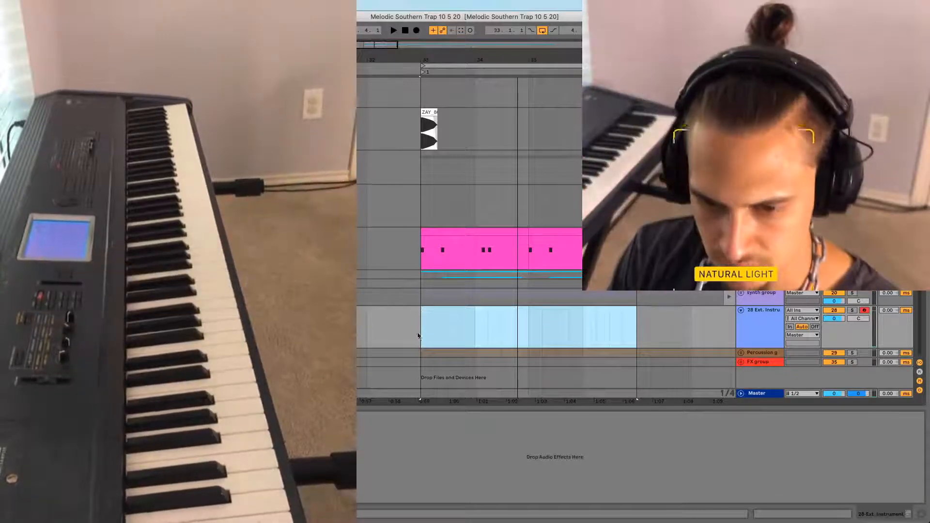
Expand the synth group to reach its chord, harmony and melody clips
{"action": "left_click", "coordinate": [424, 326]}
{"action": "left_click", "coordinate": [423, 293]}
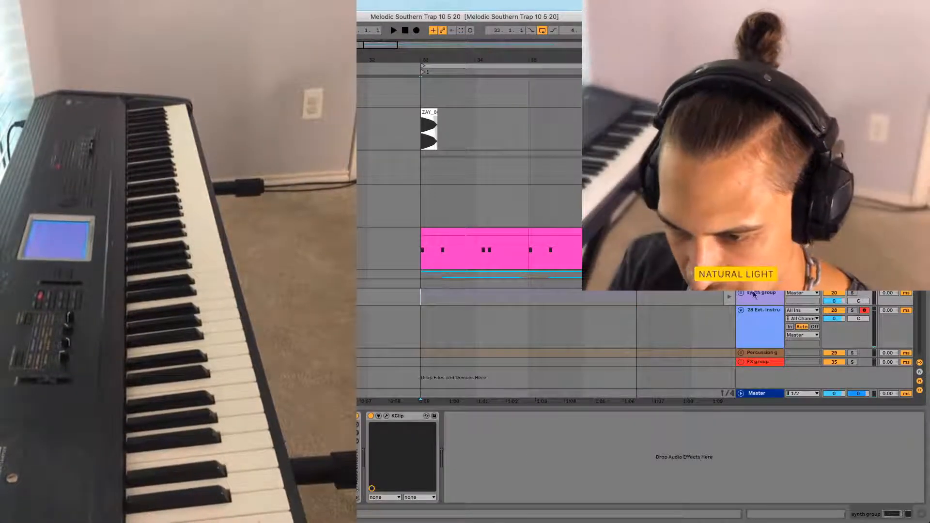
{"action": "left_click", "coordinate": [740, 294]}
{"action": "scroll", "coordinate": [556, 324], "scroll_direction": "down", "scroll_amount": 5}
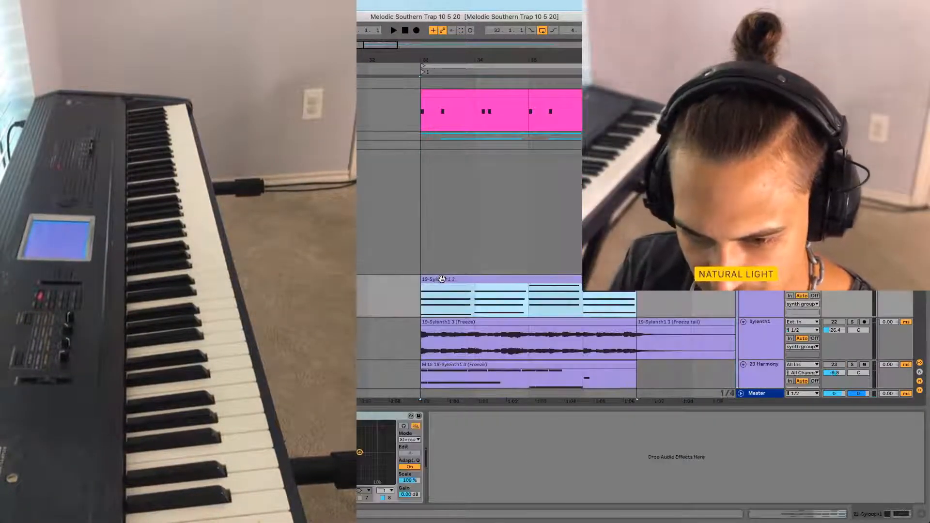
{"action": "scroll", "coordinate": [490, 276], "scroll_direction": "down", "scroll_amount": 6}
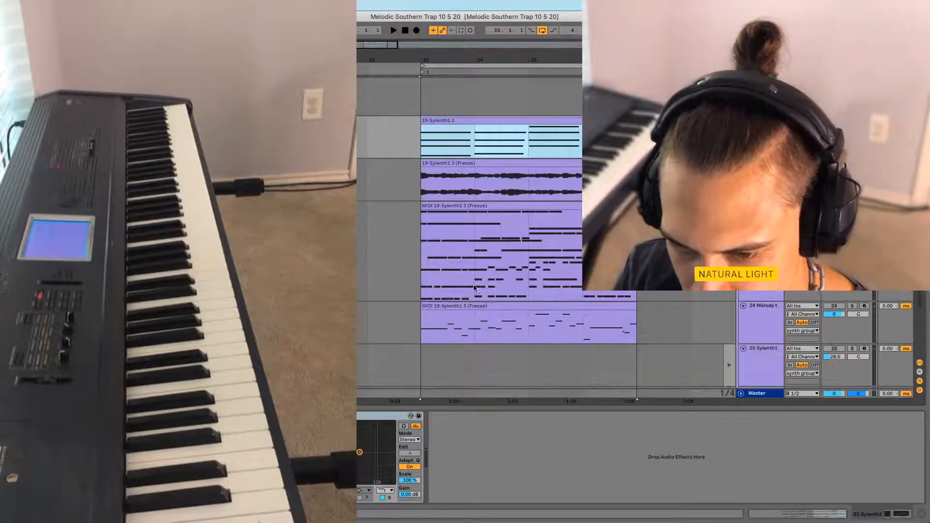
Adjust the level of the converted melody track, play it and open its MIDI clip in the note editor
{"action": "left_click", "coordinate": [777, 313]}
{"action": "left_click", "coordinate": [832, 306]}
{"action": "mouse_move", "coordinate": [840, 313]}
{"action": "left_mouse_down"}
{"action": "mouse_move", "coordinate": [838, 298]}
{"action": "mouse_move", "coordinate": [838, 308]}
{"action": "left_mouse_up"}
{"action": "scroll", "coordinate": [840, 314], "scroll_direction": "down", "scroll_amount": 2}
{"action": "key", "text": "space"}
{"action": "key", "text": "space"}
{"action": "double_click", "coordinate": [448, 288]}
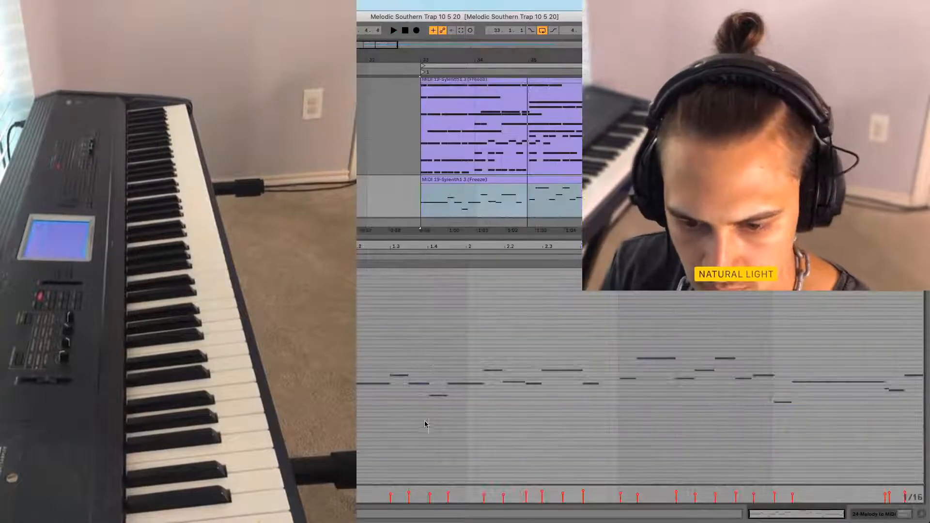
Set the insert position at beat 1.4 in the melody clip's note editor and play the converted melody
{"action": "left_click", "coordinate": [425, 428]}
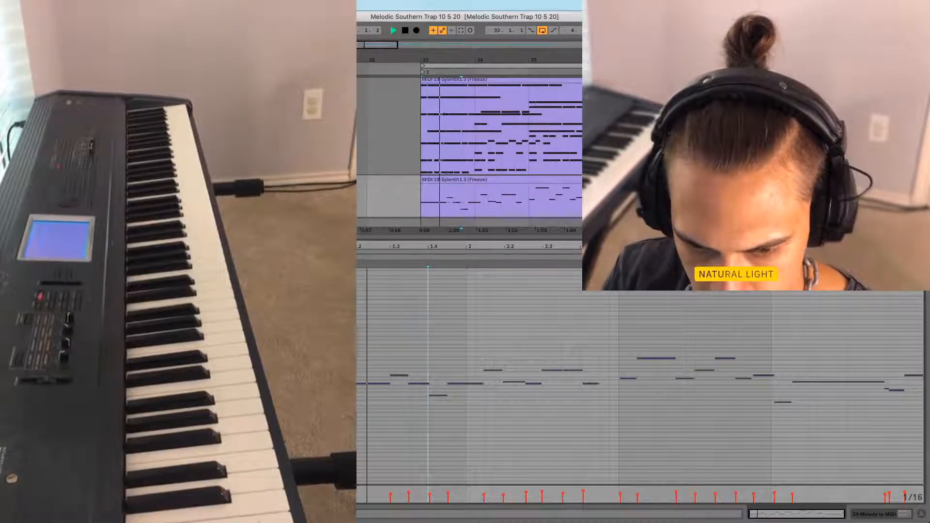
{"action": "key", "text": "space"}
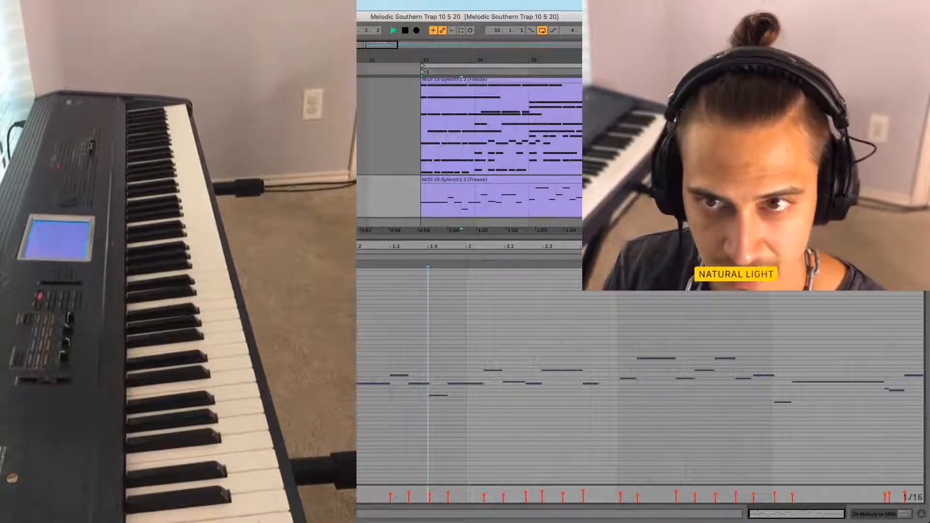
{"action": "key", "text": "space"}
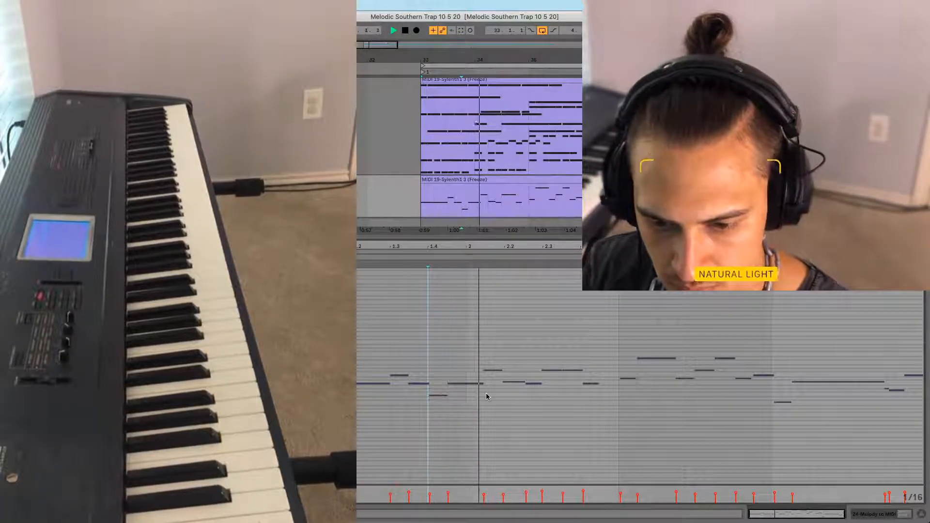
{"action": "key", "text": "space"}
Quantize the off-grid notes in the second bar of the melody clip one at a time
{"action": "left_click", "coordinate": [510, 383]}
{"action": "left_click", "coordinate": [546, 420]}
{"action": "key", "text": "space"}
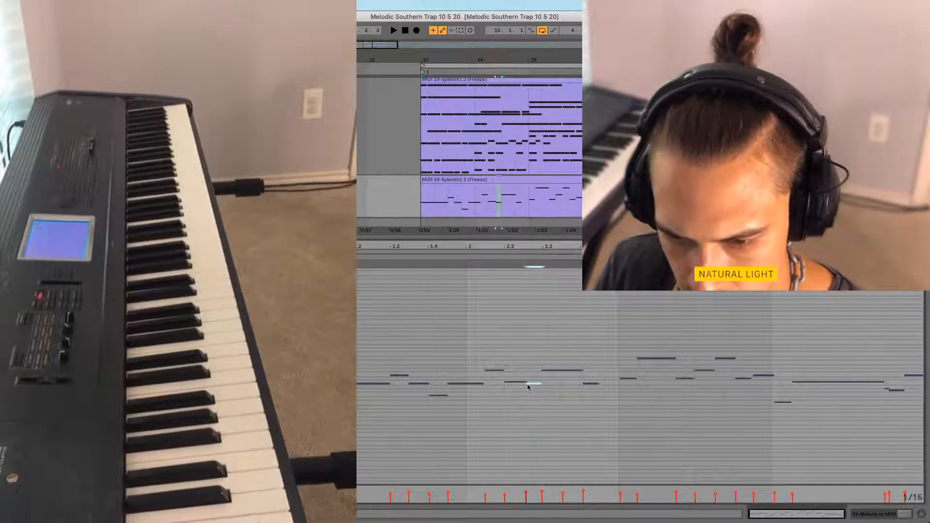
{"action": "left_click", "coordinate": [553, 371]}
{"action": "key", "text": "space"}
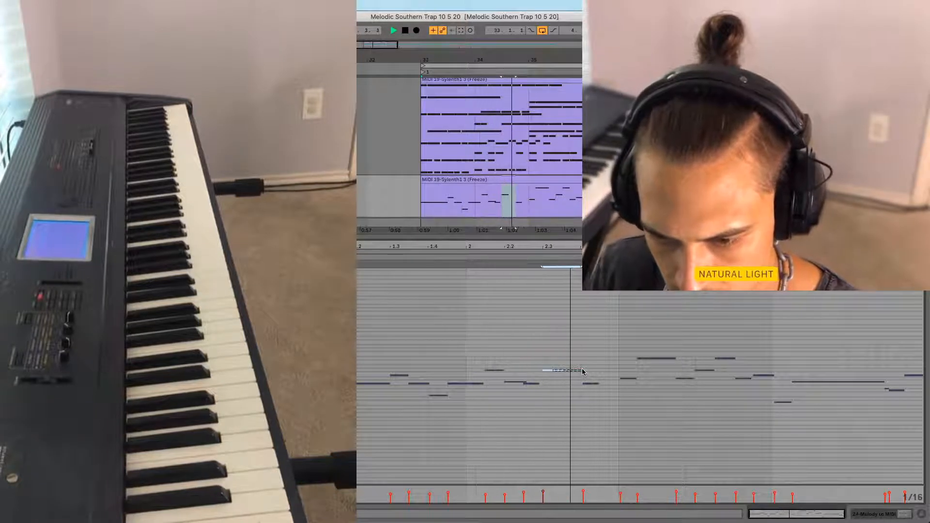
{"action": "key", "text": "super+d"}
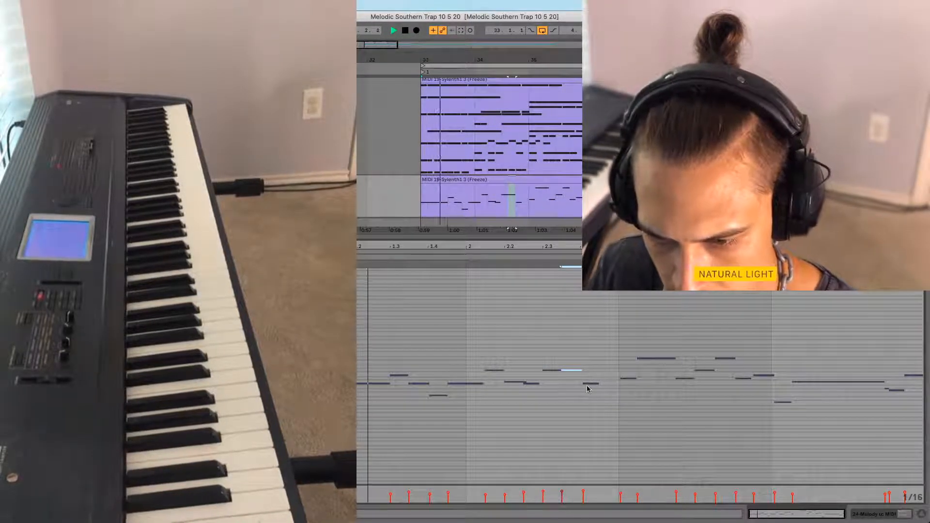
Quantize the notes in the melody's third bar, and the low note and long note that start the fourth bar
{"action": "left_click", "coordinate": [626, 374]}
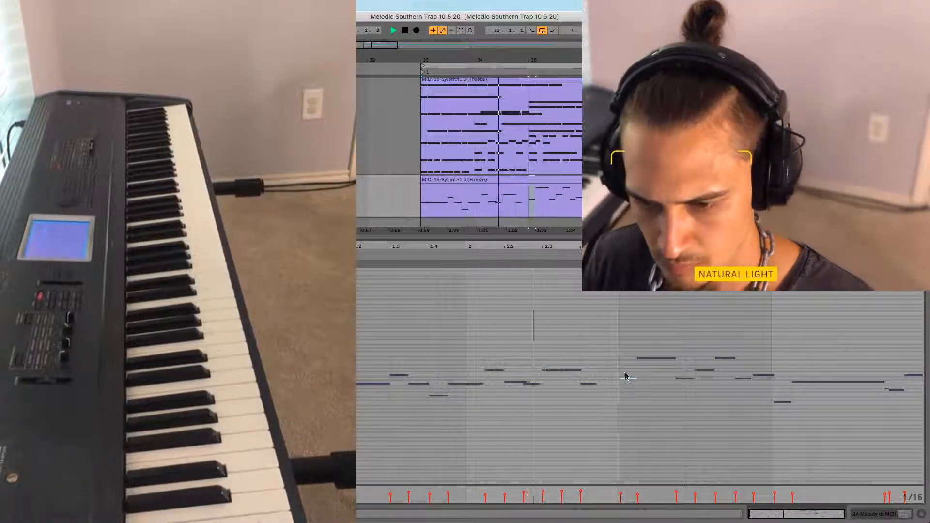
{"action": "left_click", "coordinate": [652, 359]}
{"action": "left_click_drag", "start_coordinate": [699, 378], "coordinate": [696, 371]}
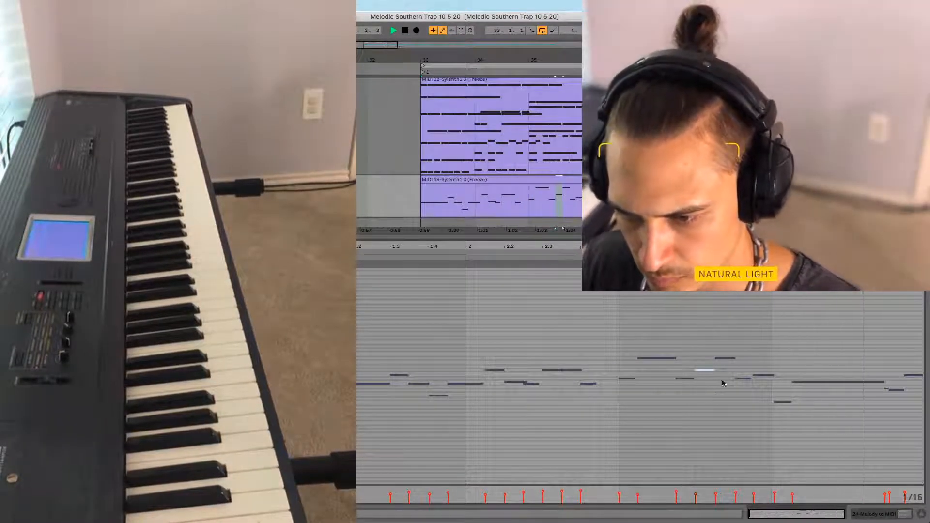
{"action": "left_click", "coordinate": [744, 378]}
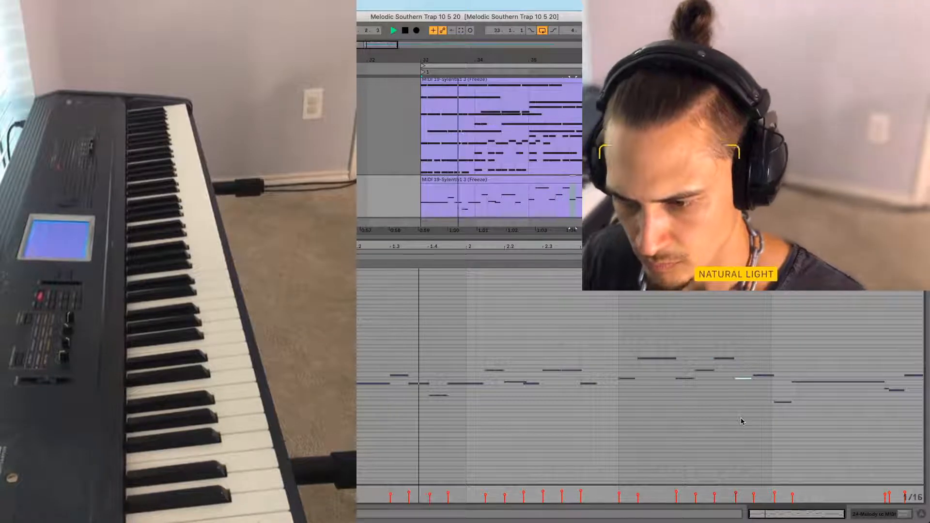
{"action": "left_click_drag", "start_coordinate": [772, 395], "coordinate": [784, 418]}
{"action": "key", "text": "super+u"}
{"action": "left_click_drag", "start_coordinate": [826, 323], "coordinate": [822, 428]}
{"action": "key", "text": "super+u"}
Delete the stray short note near the end of the fourth bar and quantize the notes following it
{"action": "left_click", "coordinate": [886, 389]}
{"action": "key", "text": "Delete"}
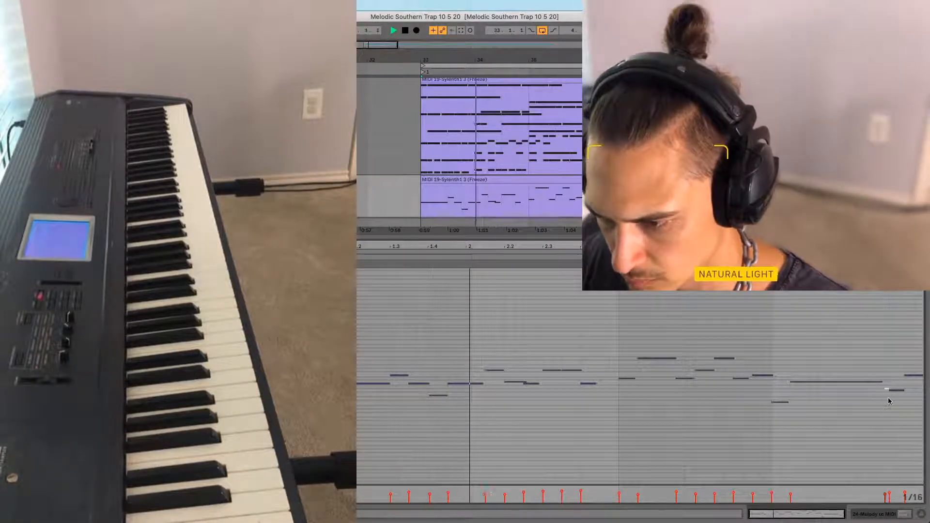
{"action": "left_click_drag", "start_coordinate": [892, 384], "coordinate": [896, 403]}
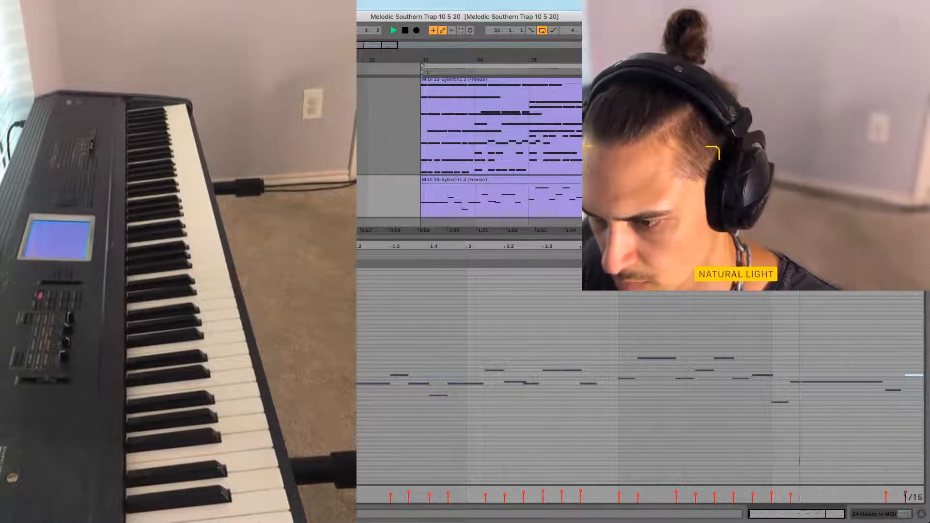
Stop playback, return to the beginning of the loop and play the corrected melody
{"action": "key", "text": "space"}
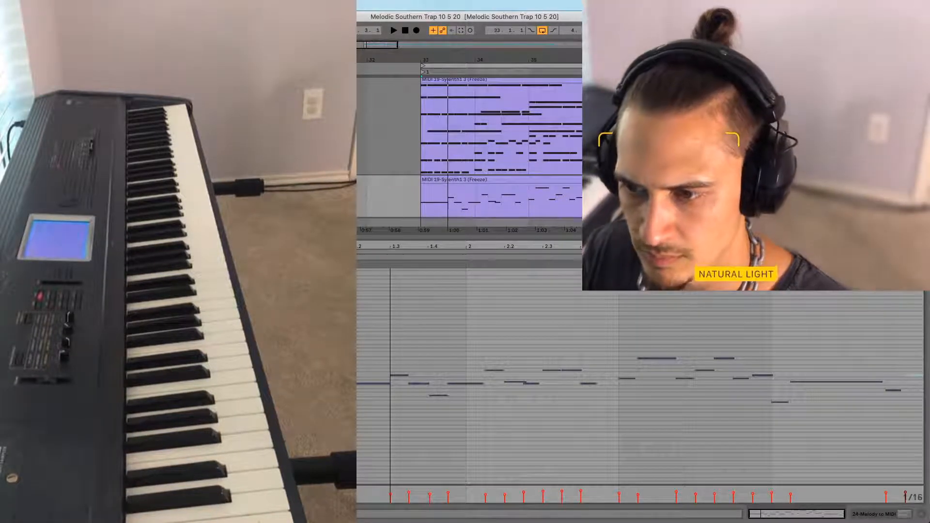
{"action": "key", "text": "Return"}
{"action": "key", "text": "space"}
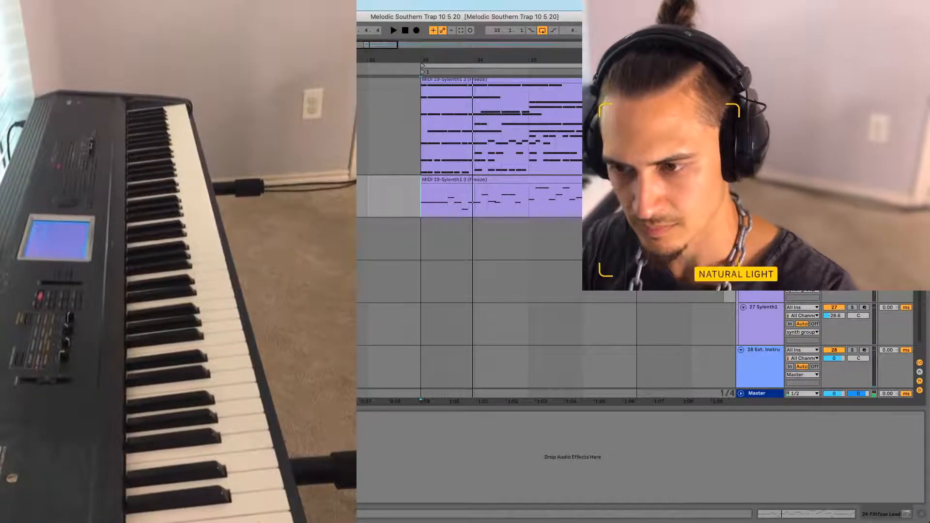
Open the corrected melody clip's notes and shrink the note editor to give the arrangement more height
{"action": "double_click", "coordinate": [451, 199]}
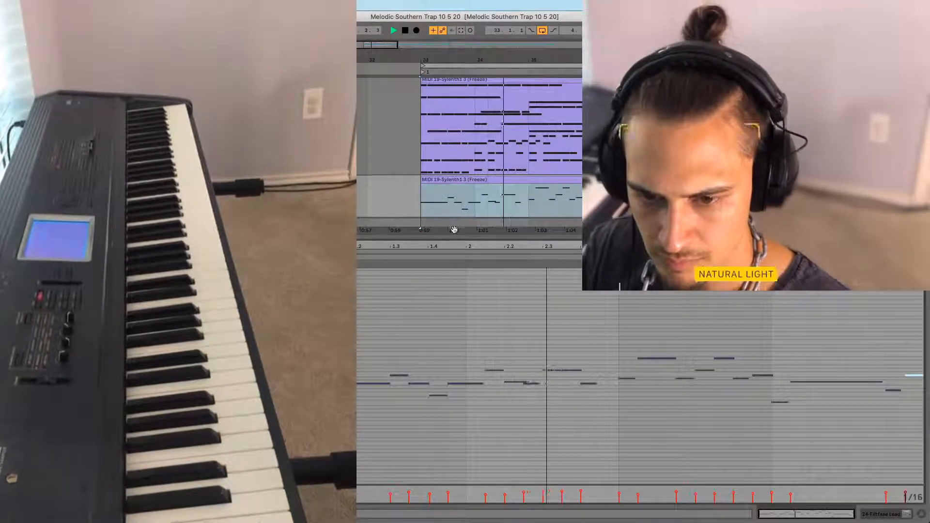
{"action": "left_click_drag", "start_coordinate": [454, 238], "coordinate": [454, 312]}
{"action": "scroll", "coordinate": [446, 198], "scroll_direction": "up", "scroll_amount": 3}
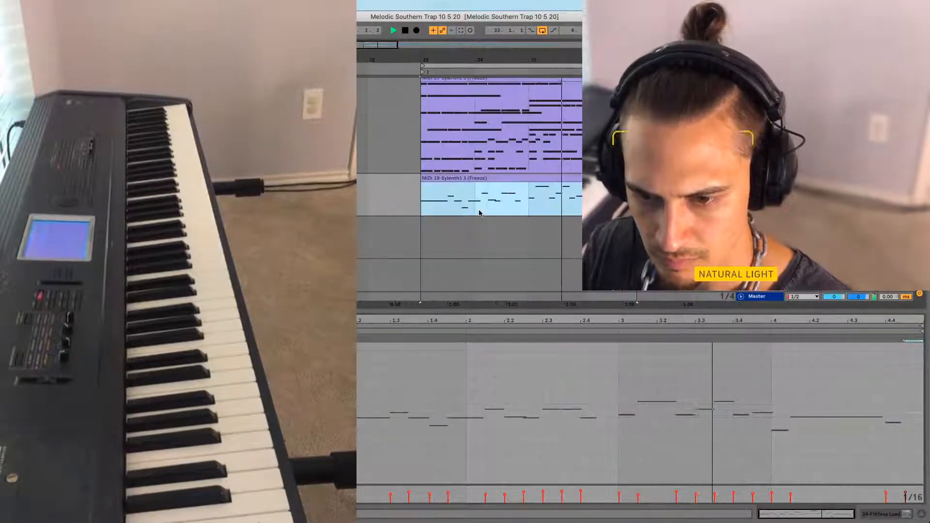
{"action": "scroll", "coordinate": [446, 198], "scroll_direction": "down", "scroll_amount": 3}
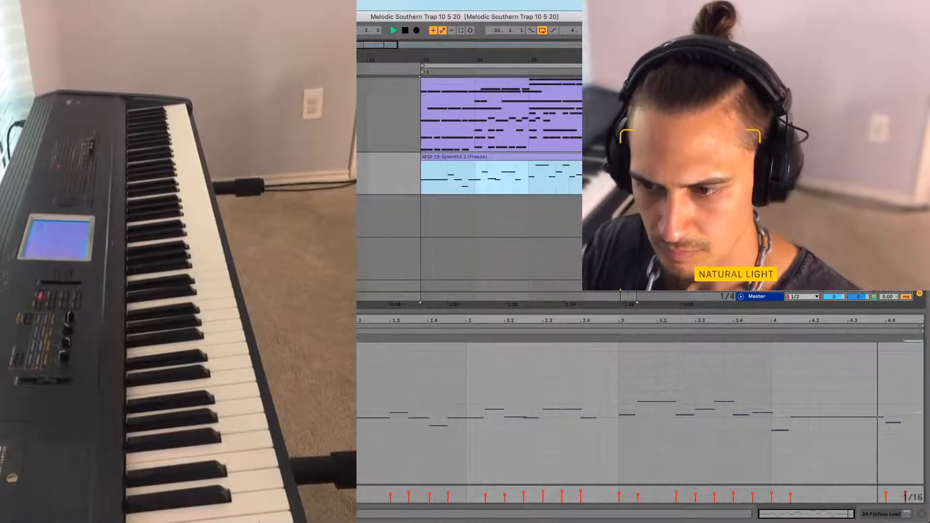
Play the beat loop with the external instrument track selected to try out parts on the hardware keyboard
{"action": "scroll", "coordinate": [446, 198], "scroll_direction": "up", "scroll_amount": 5}
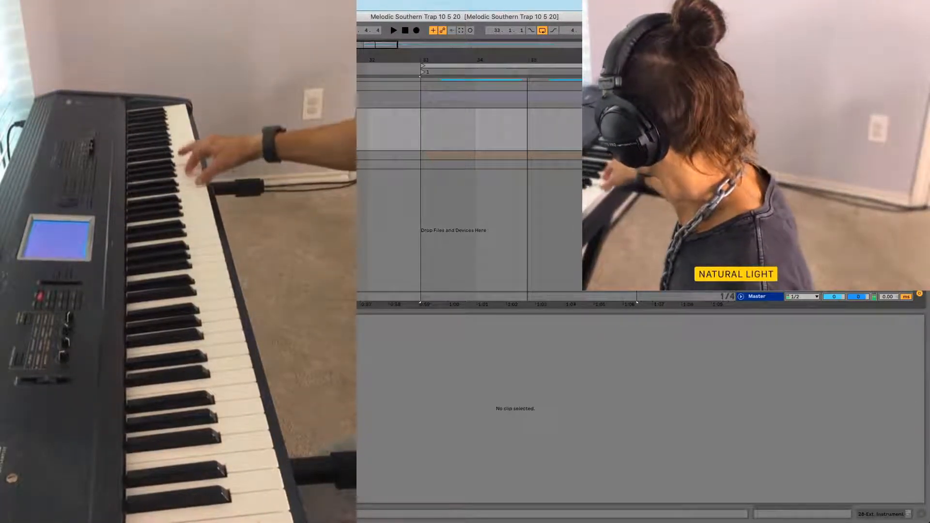
{"action": "key", "text": "space"}
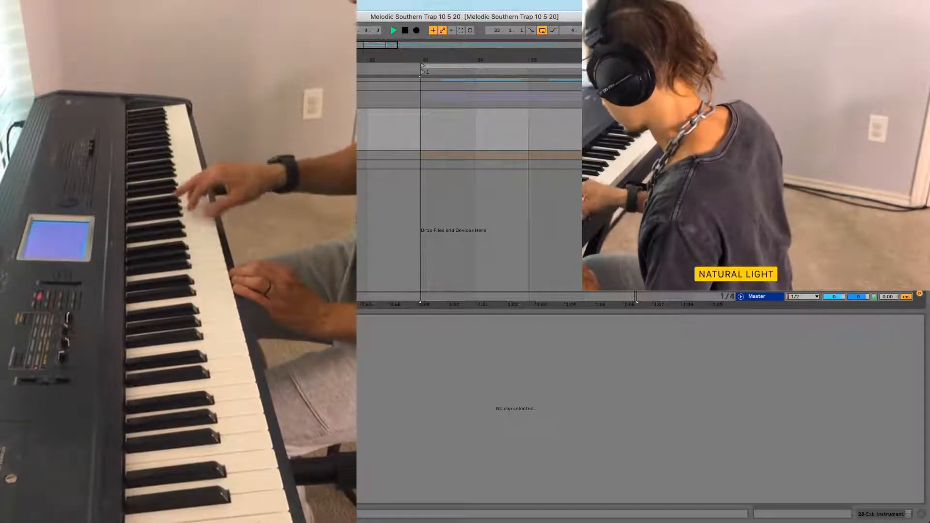
{"action": "key", "text": "space"}
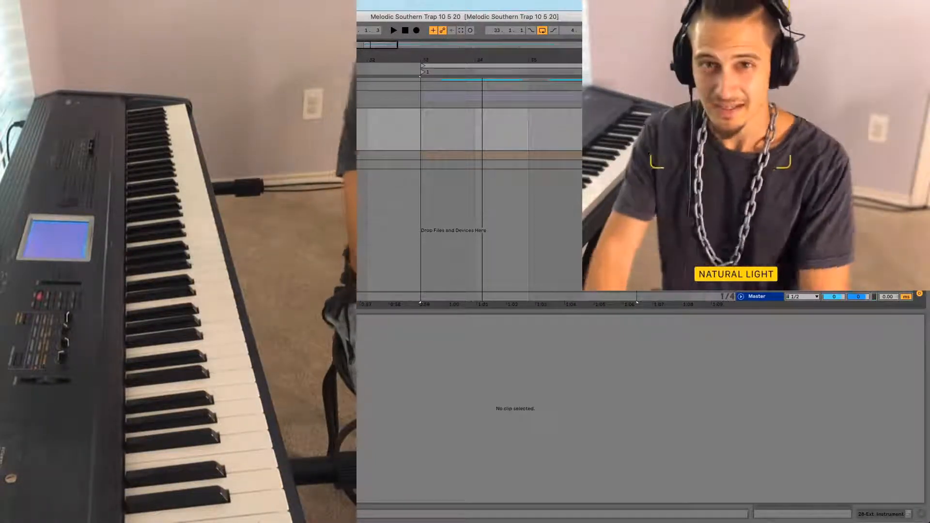
Switch to the web browser and search YouTube for "jazze pha"
{"action": "mouse_move", "coordinate": [678, 519]}
{"action": "left_click", "coordinate": [678, 487]}
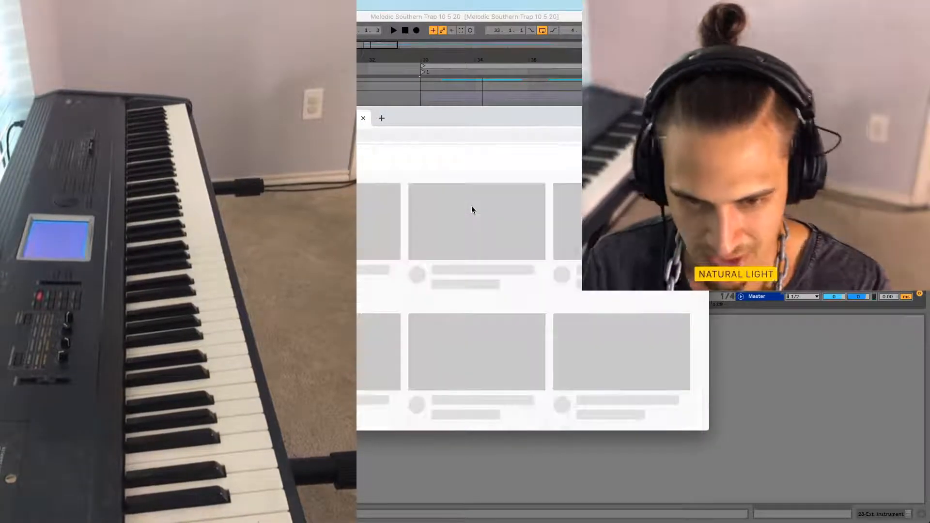
{"action": "left_click", "coordinate": [380, 158]}
{"action": "type", "text": "ti"}
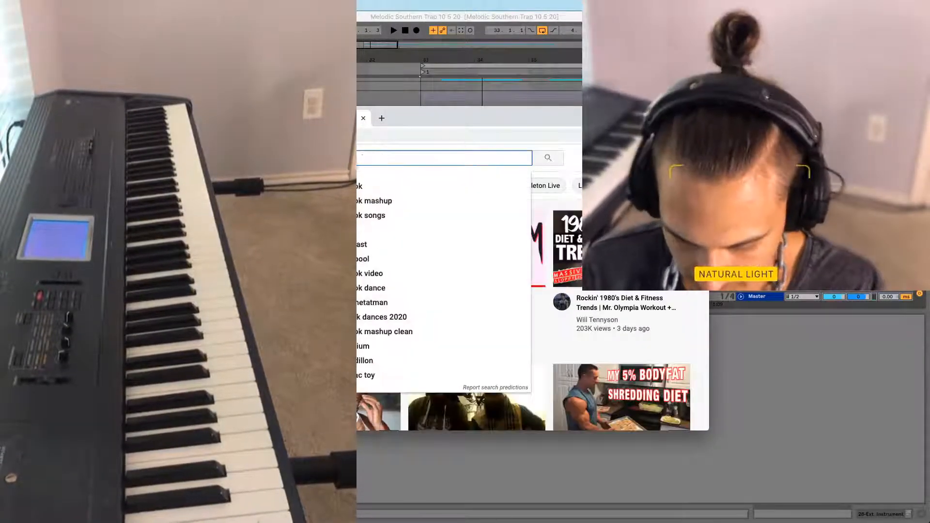
{"action": "type", "text": "zzy"}
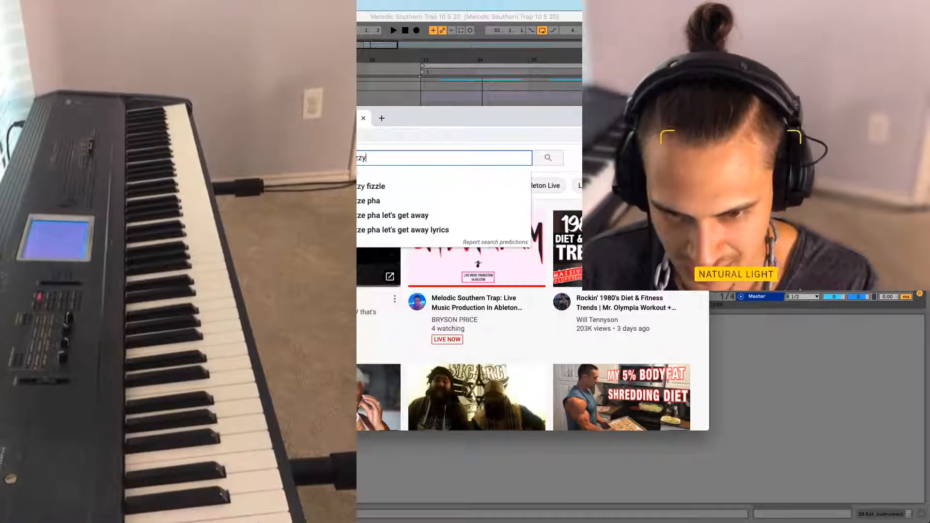
{"action": "key", "text": "BackSpace"}
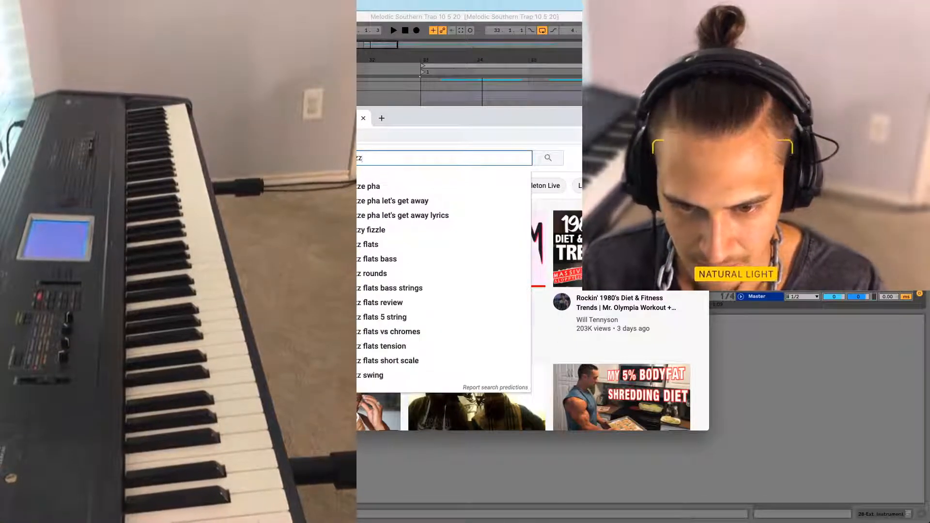
{"action": "type", "text": "e ph"}
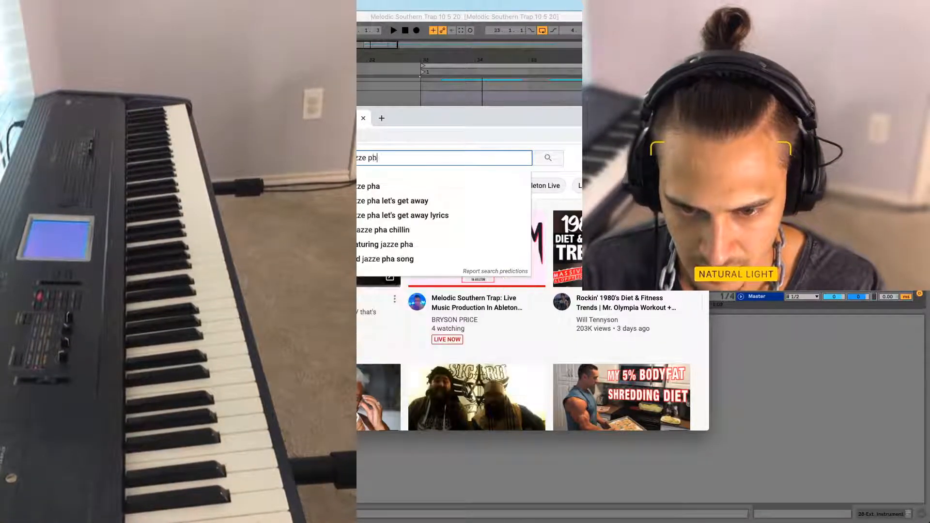
Search YouTube for "ti jazze pha" and browse the results for an explicit version of "Let's Get Away"
{"action": "type", "text": "a"}
{"action": "key", "text": "Return"}
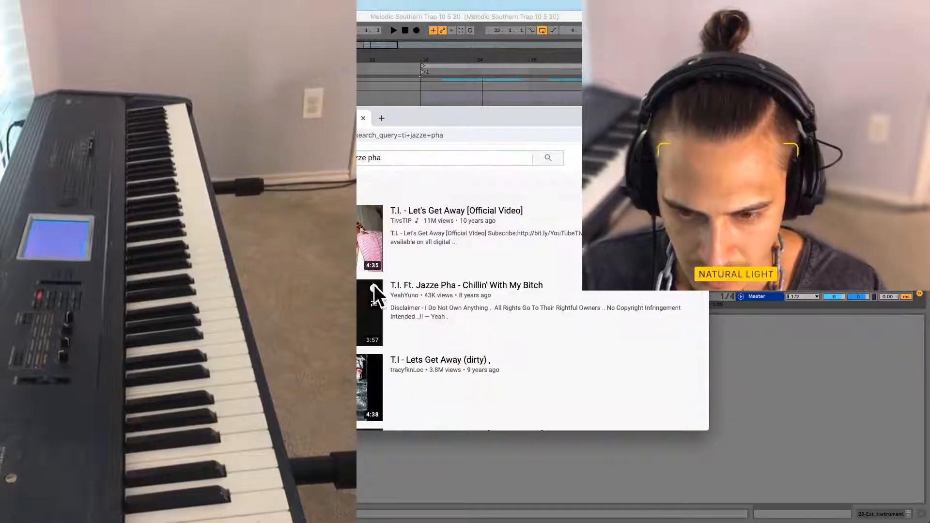
{"action": "scroll", "coordinate": [358, 279], "scroll_direction": "down", "scroll_amount": 1}
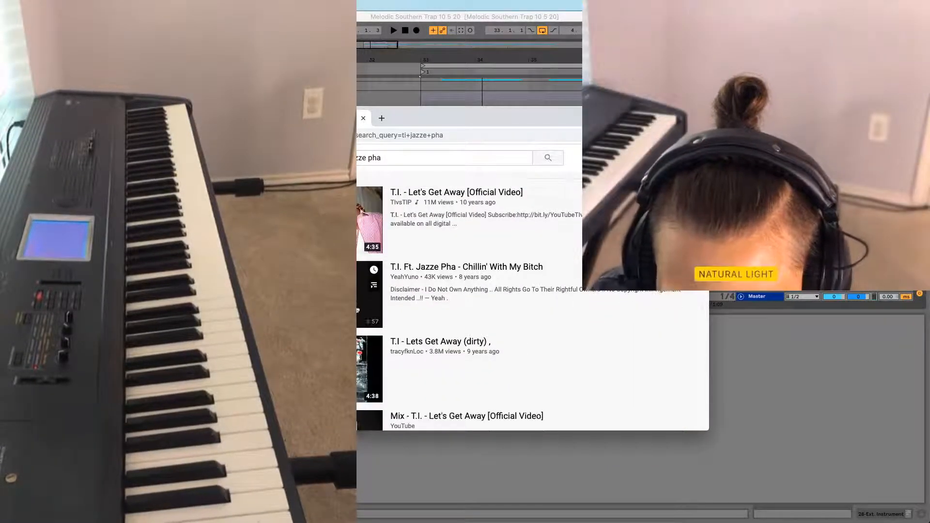
{"action": "scroll", "coordinate": [368, 290], "scroll_direction": "down", "scroll_amount": 5}
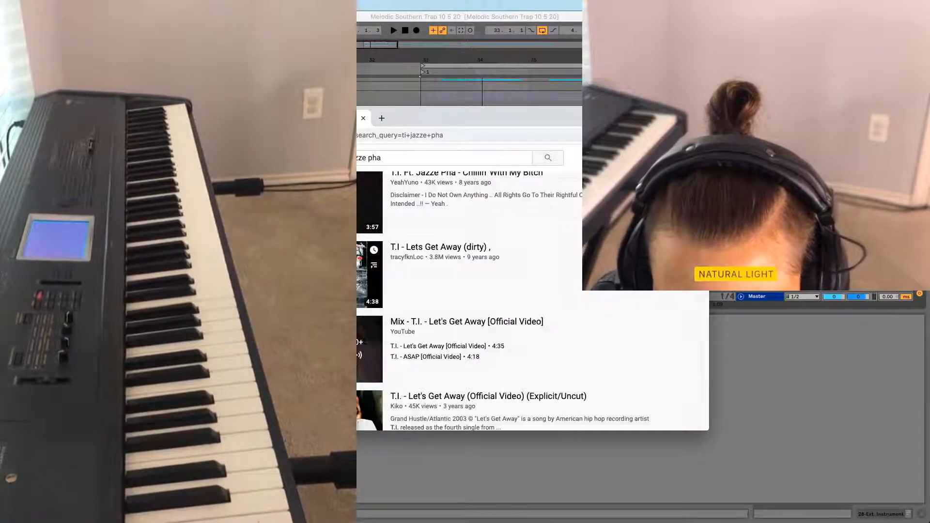
{"action": "scroll", "coordinate": [373, 339], "scroll_direction": "down", "scroll_amount": 4}
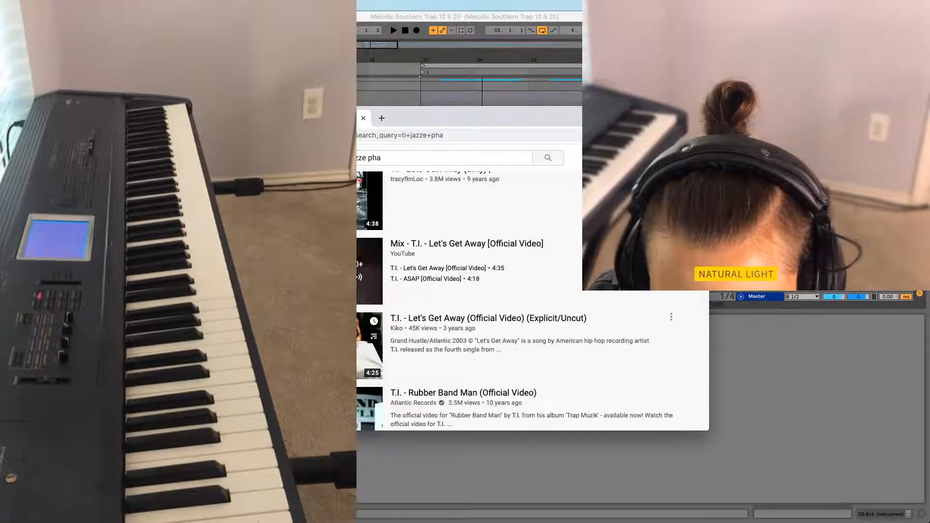
{"action": "scroll", "coordinate": [373, 335], "scroll_direction": "down", "scroll_amount": 4}
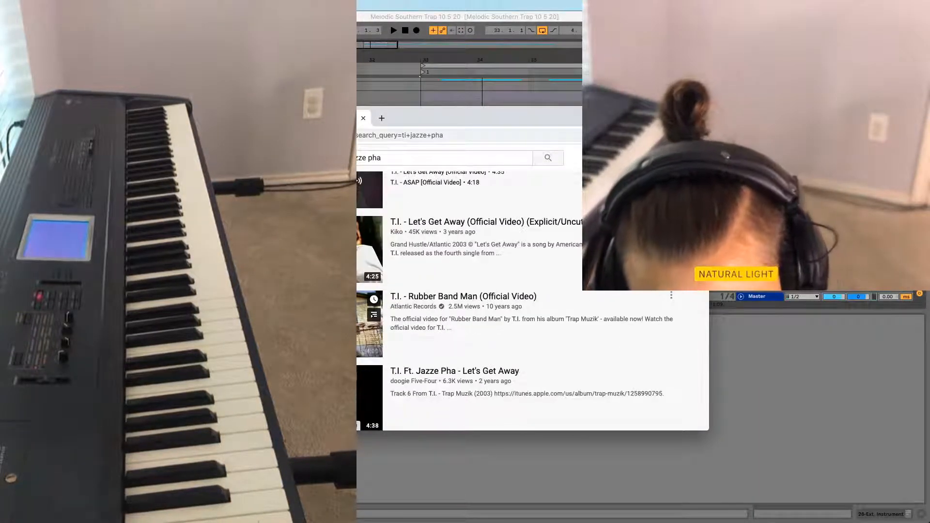
Open "T.I. - Let's Get Away (Official Video) (Explicit/Uncut)" in a new tab and accept the content warning to play it
{"action": "right_click", "coordinate": [369, 257]}
{"action": "left_click", "coordinate": [388, 266]}
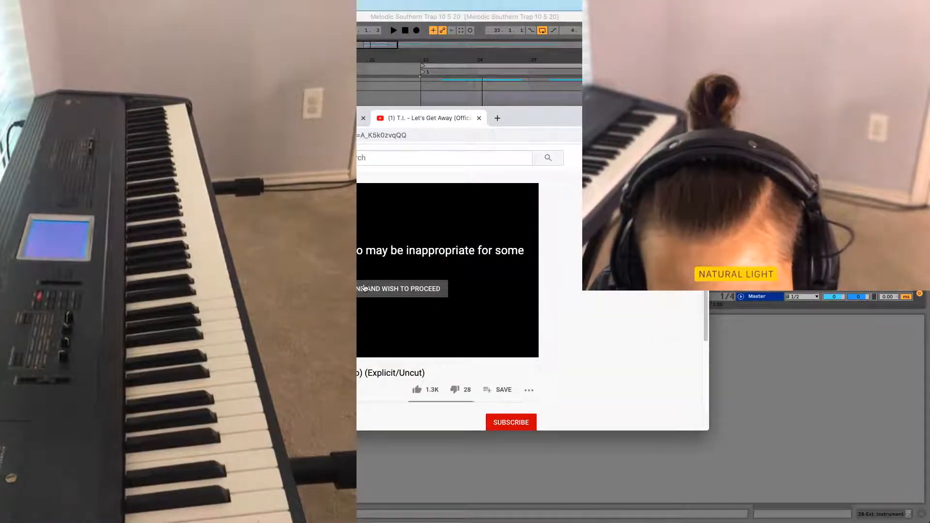
{"action": "left_click", "coordinate": [364, 290]}
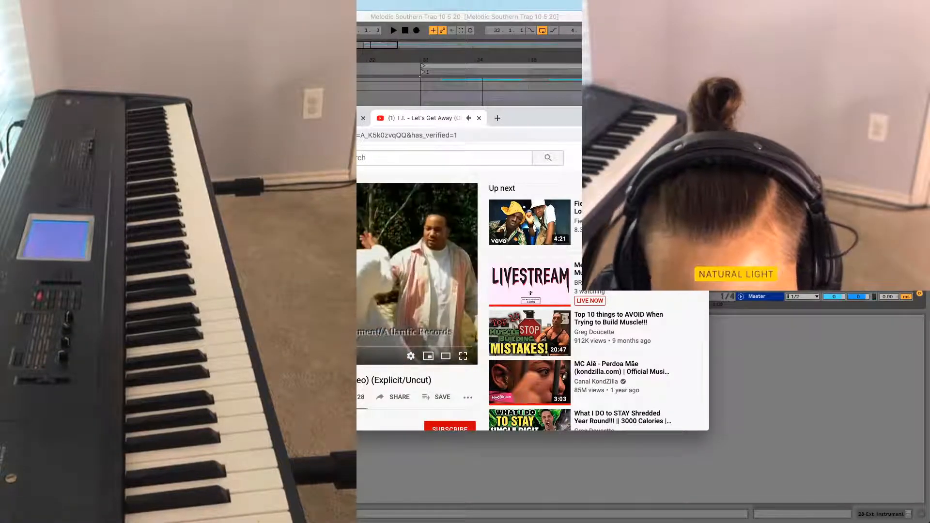
Leave the reference video, close its tab, look over the search results again and close the browser to return to Ableton Live
{"action": "key", "text": "super+Left"}
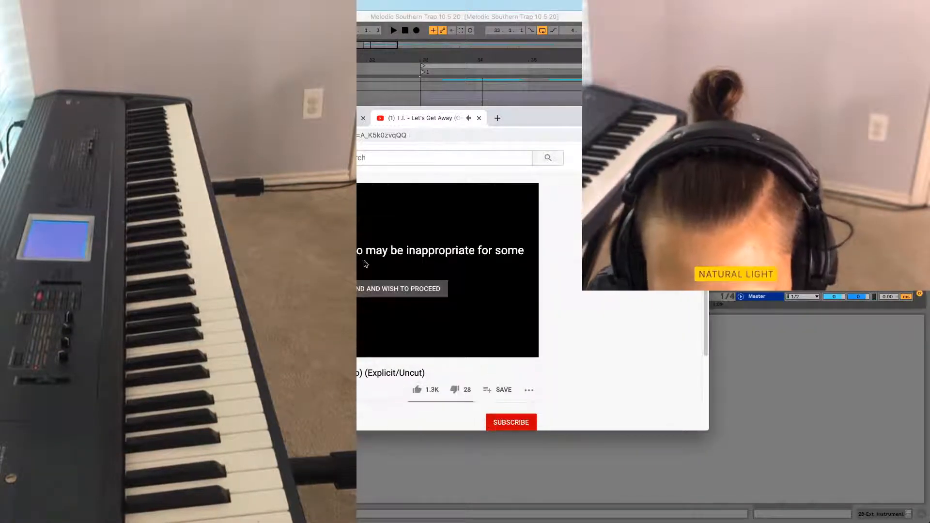
{"action": "left_click", "coordinate": [479, 118]}
{"action": "scroll", "coordinate": [470, 301], "scroll_direction": "up", "scroll_amount": 5}
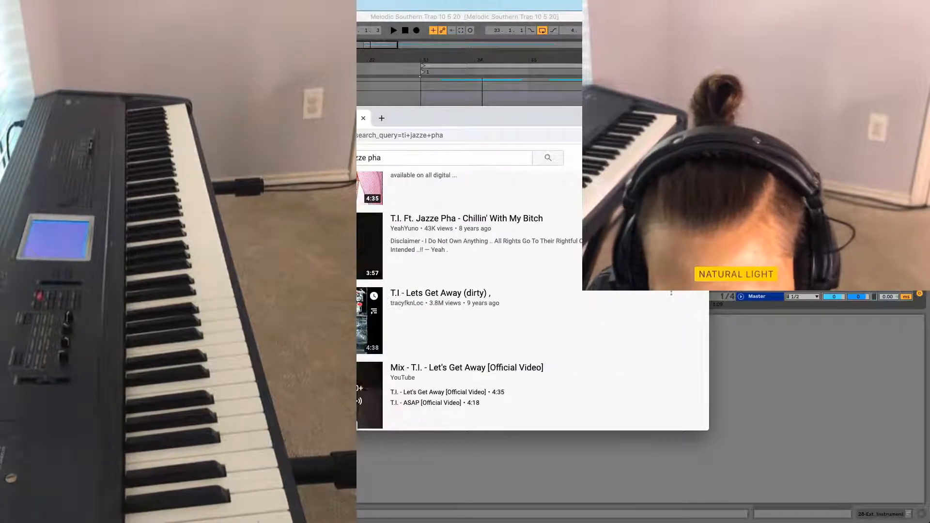
{"action": "scroll", "coordinate": [358, 298], "scroll_direction": "down", "scroll_amount": 10}
{"action": "scroll", "coordinate": [411, 349], "scroll_direction": "up", "scroll_amount": 10}
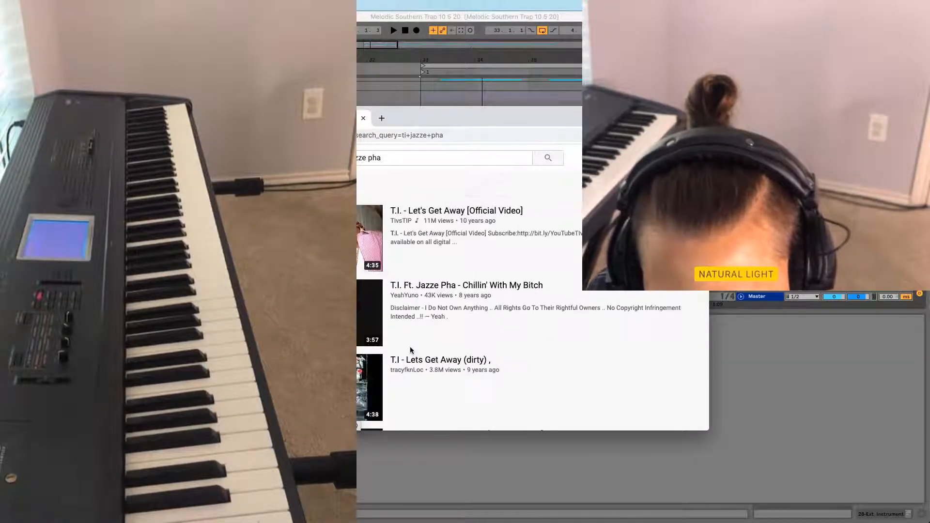
{"action": "left_click", "coordinate": [363, 119]}
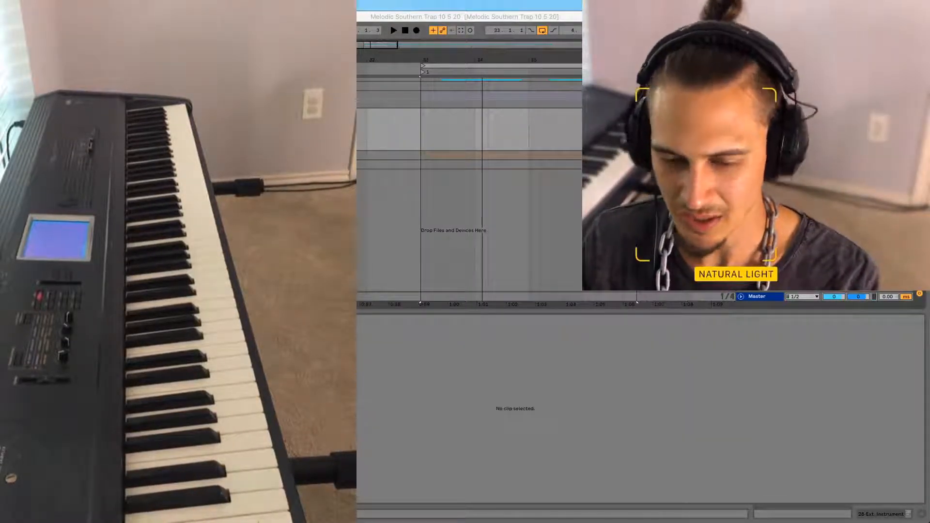
Play the arrangement from bar 33 with the full loop region up to bar 37 in view, and stop it
{"action": "left_click", "coordinate": [423, 140]}
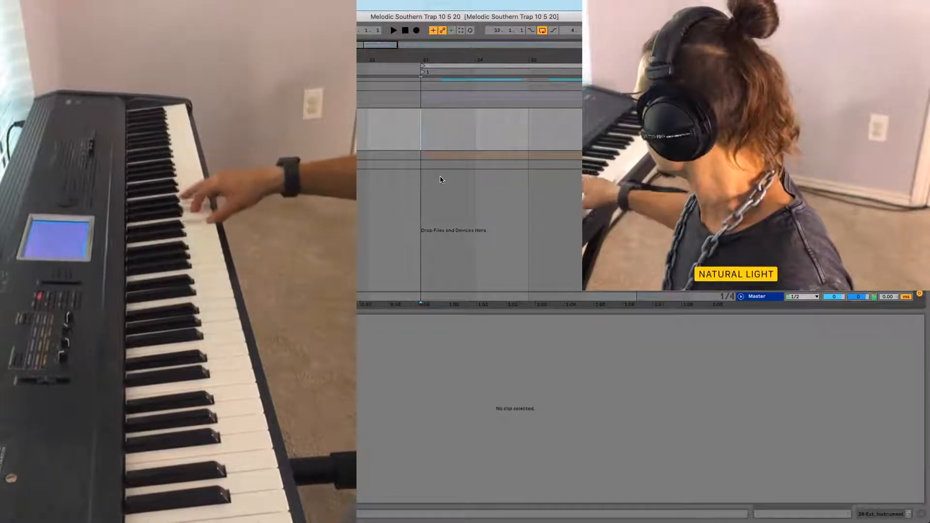
{"action": "key", "text": "space"}
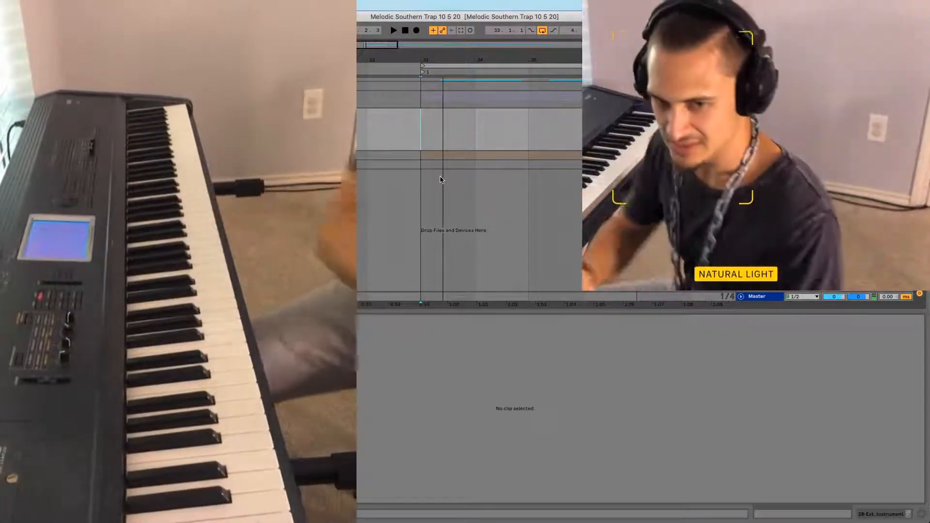
{"action": "left_click", "coordinate": [423, 146]}
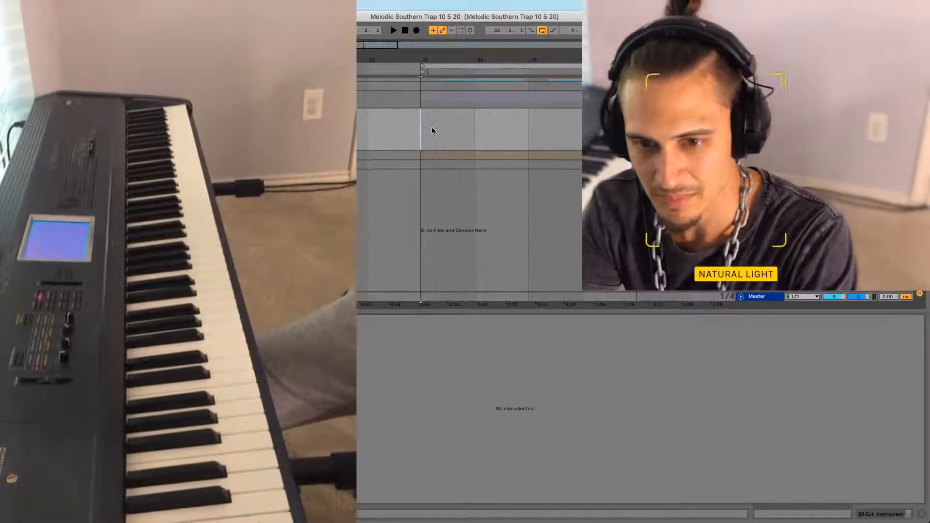
{"action": "left_click_drag", "start_coordinate": [450, 60], "coordinate": [452, 42]}
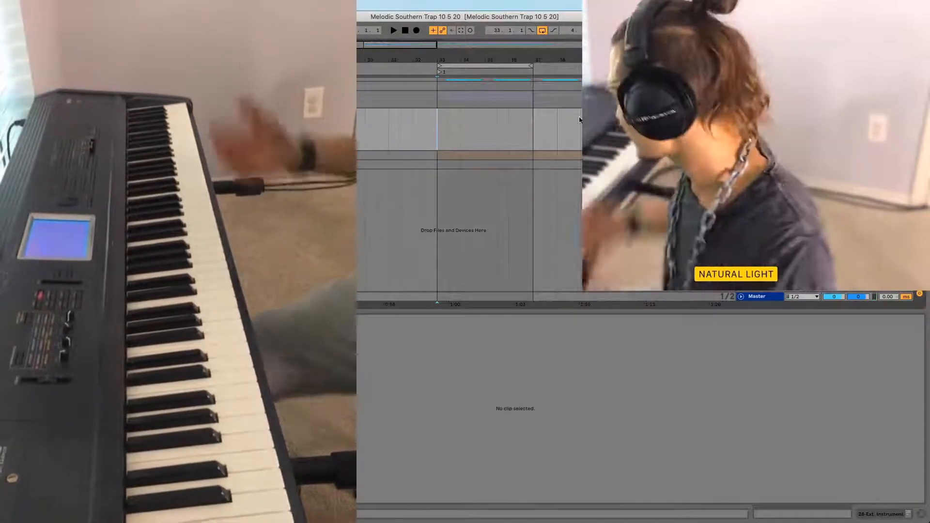
{"action": "key", "text": "space"}
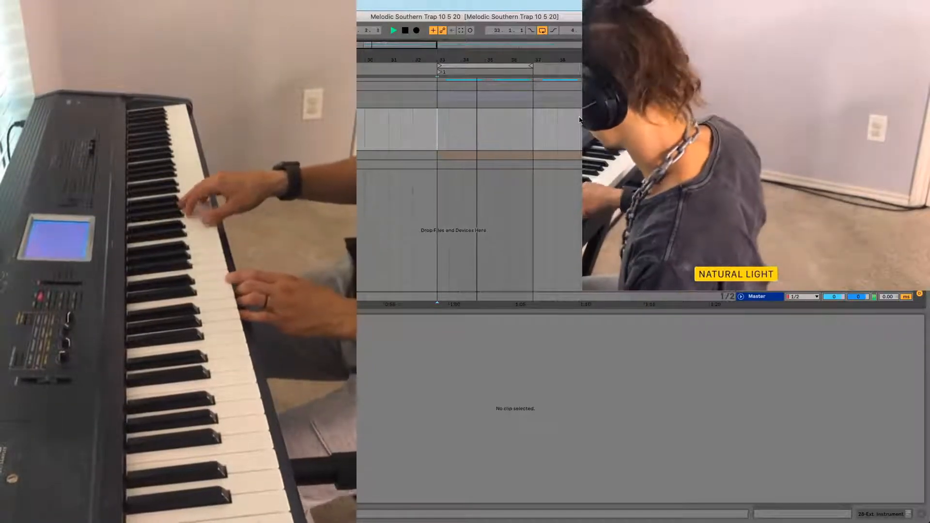
{"action": "key", "text": "space"}
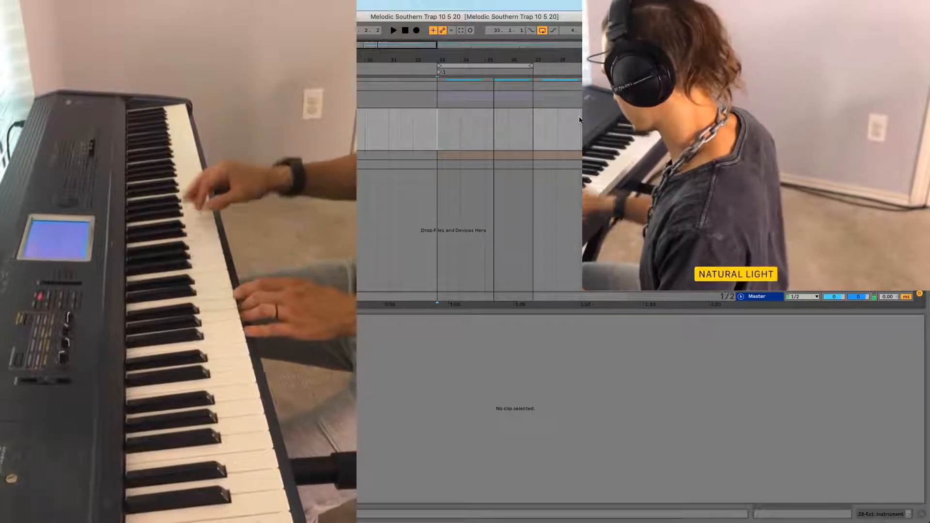
Start and stop the looped playback of bars 33 to 37 repeatedly while rehearsing a keyboard part over it
{"action": "key", "text": "space"}
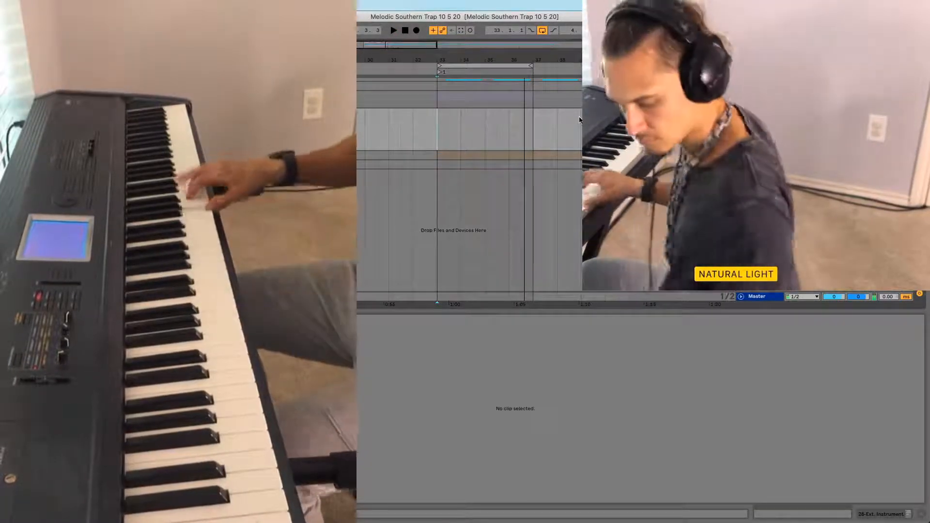
{"action": "key", "text": "space"}
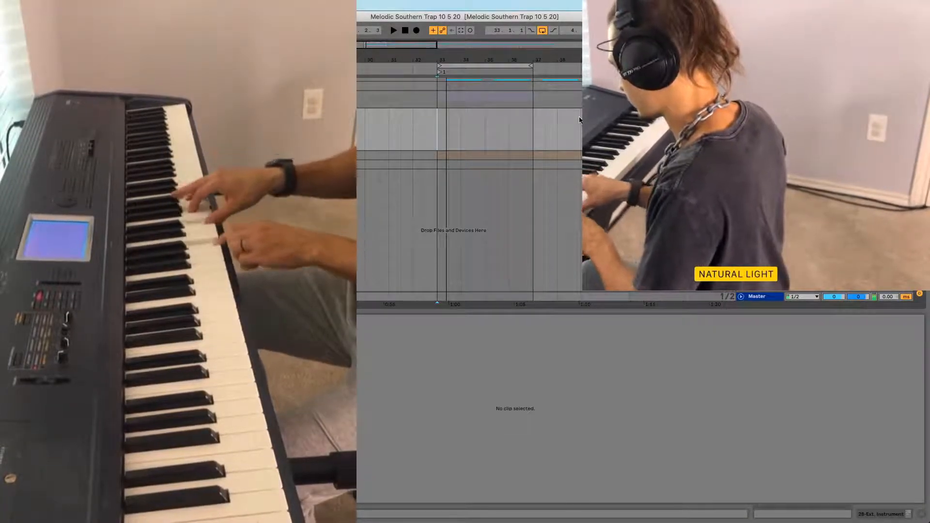
{"action": "key", "text": "space"}
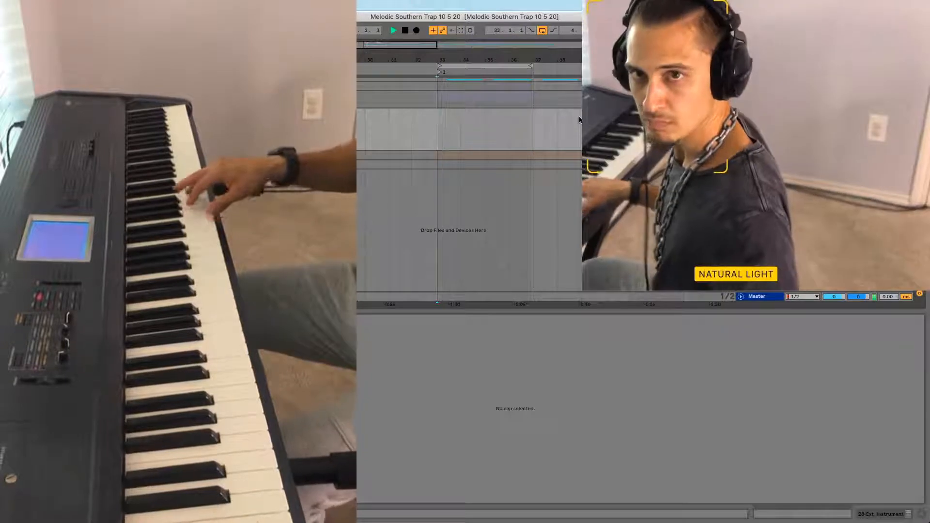
{"action": "key", "text": "space"}
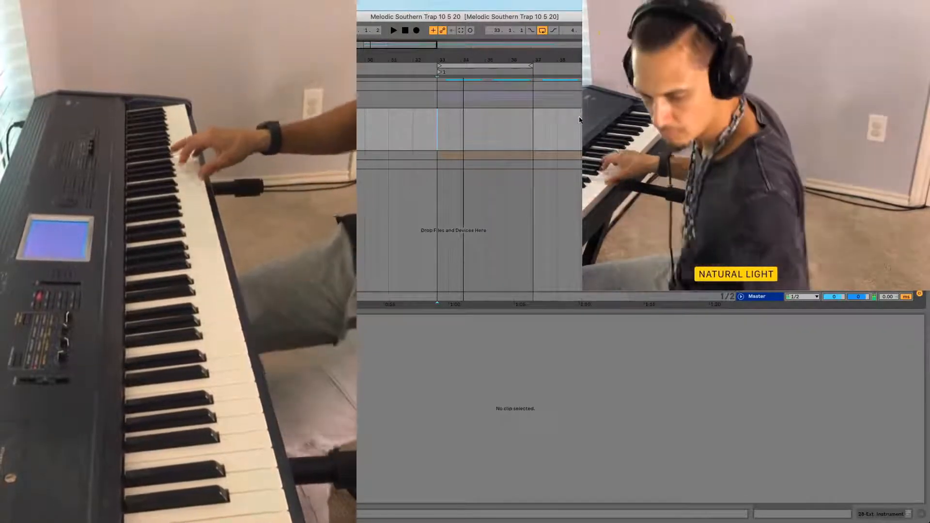
{"action": "key", "text": "space"}
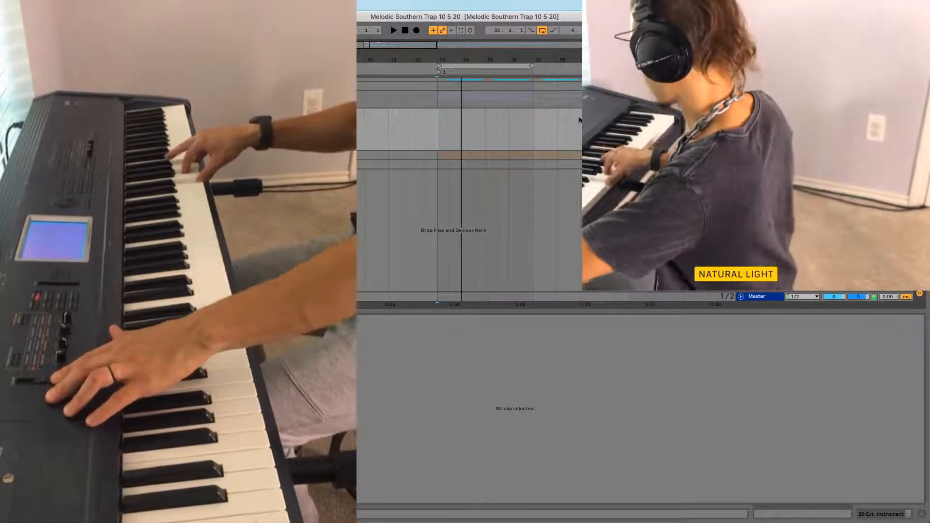
{"action": "key", "text": "space"}
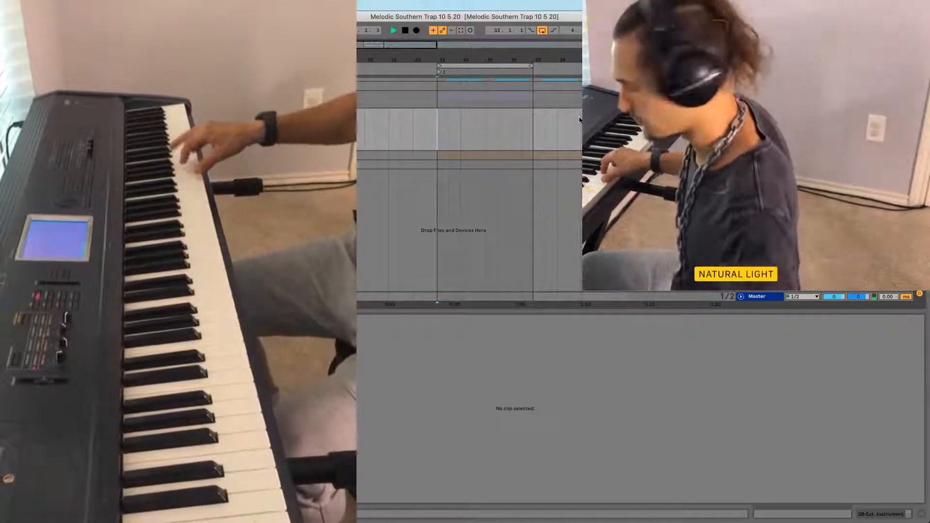
{"action": "key", "text": "space"}
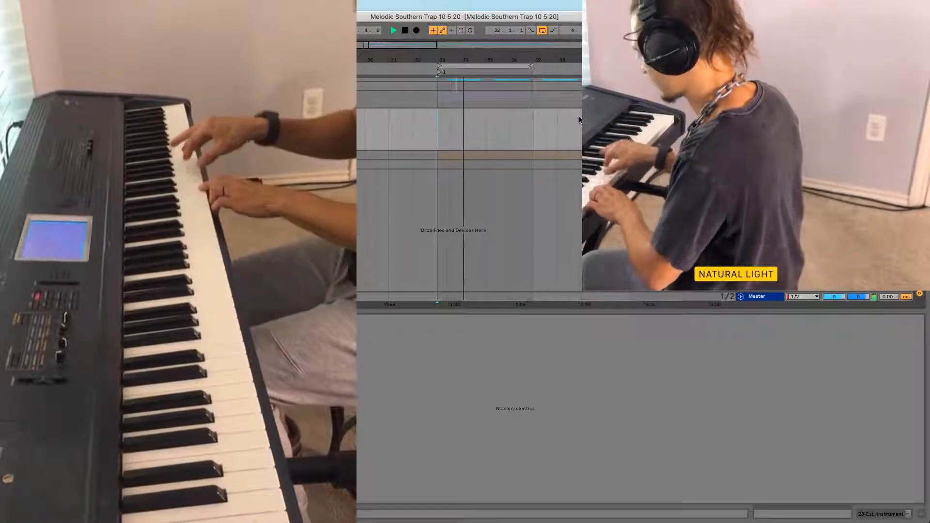
{"action": "key", "text": "space"}
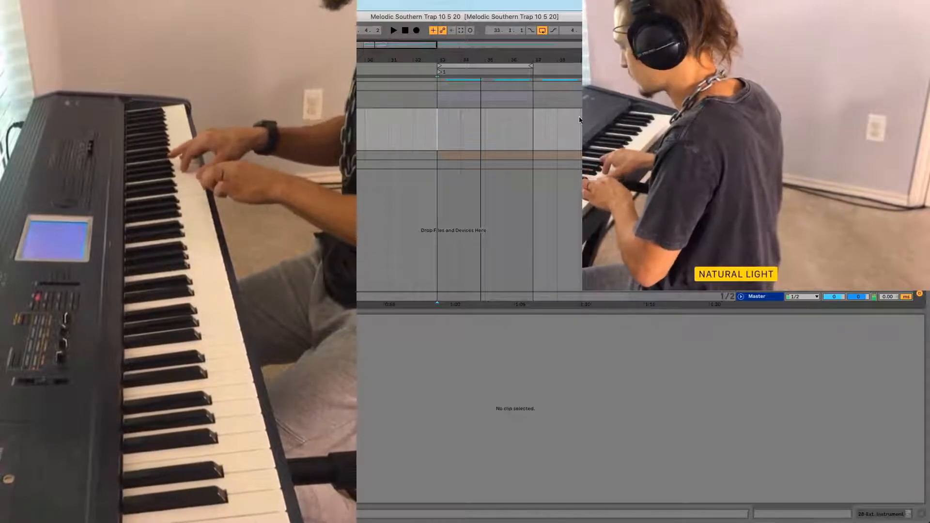
{"action": "key", "text": "space"}
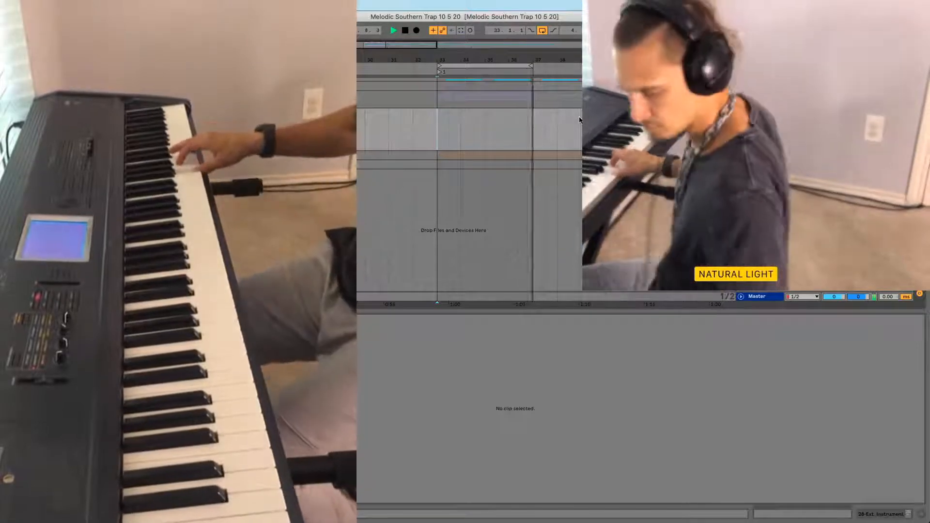
{"action": "key", "text": "space"}
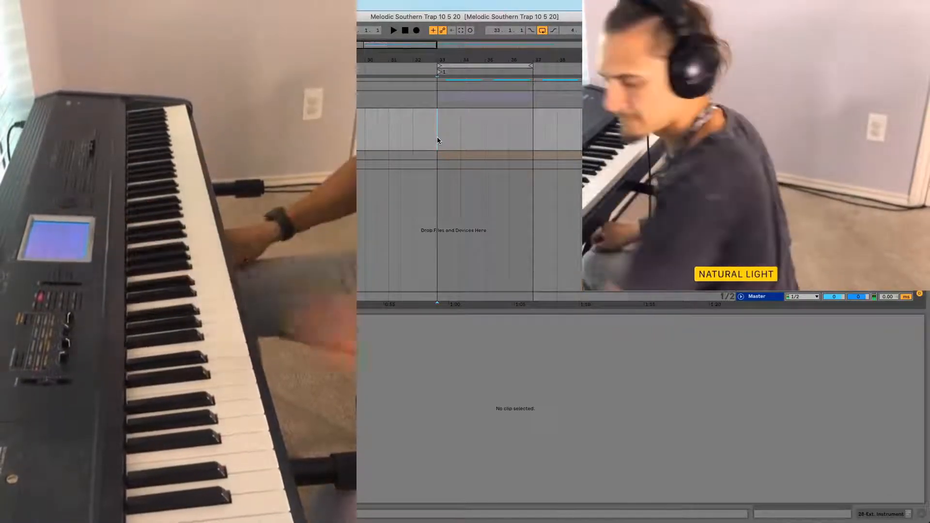
Switch to Session View, display the recorded MIDI clip's notes for the record-armed track 28 and stop playback
{"action": "key", "text": "Tab"}
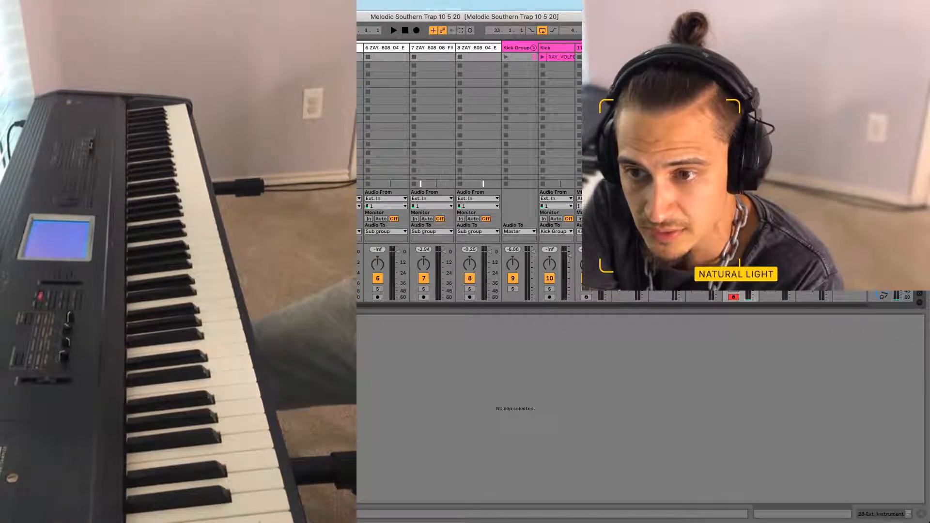
{"action": "key", "text": "shift+Tab"}
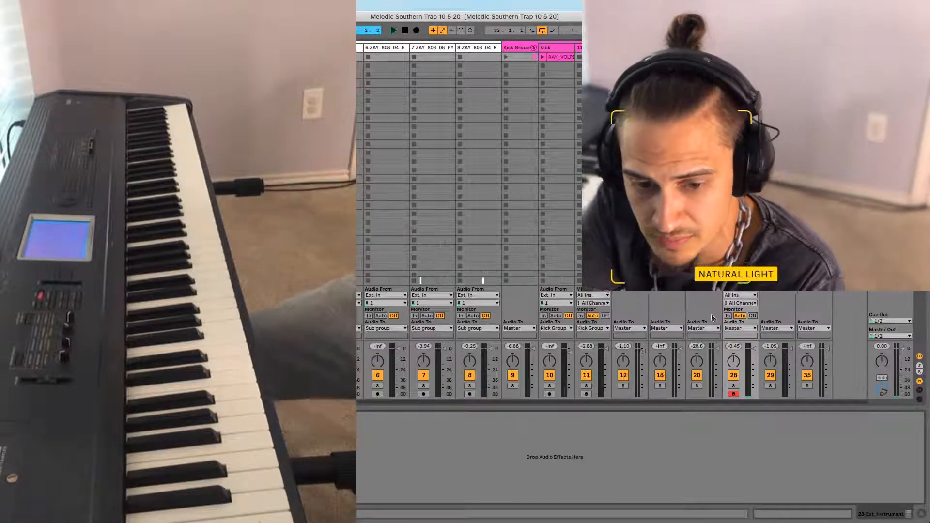
{"action": "key", "text": "shift+Tab"}
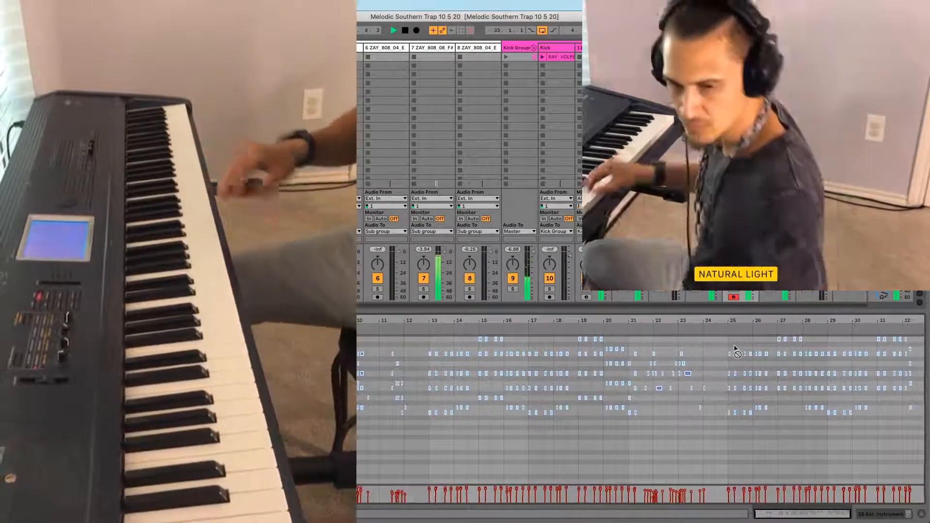
{"action": "key", "text": "space"}
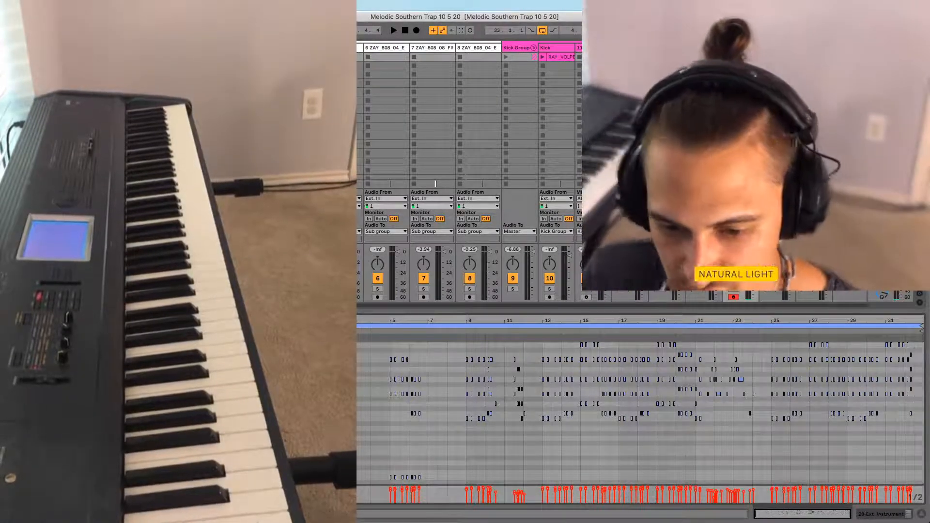
Move the MIDI clip's start marker and loop start to bar 25, leaving the insert point there
{"action": "left_click_drag", "start_coordinate": [316, 332], "coordinate": [773, 353]}
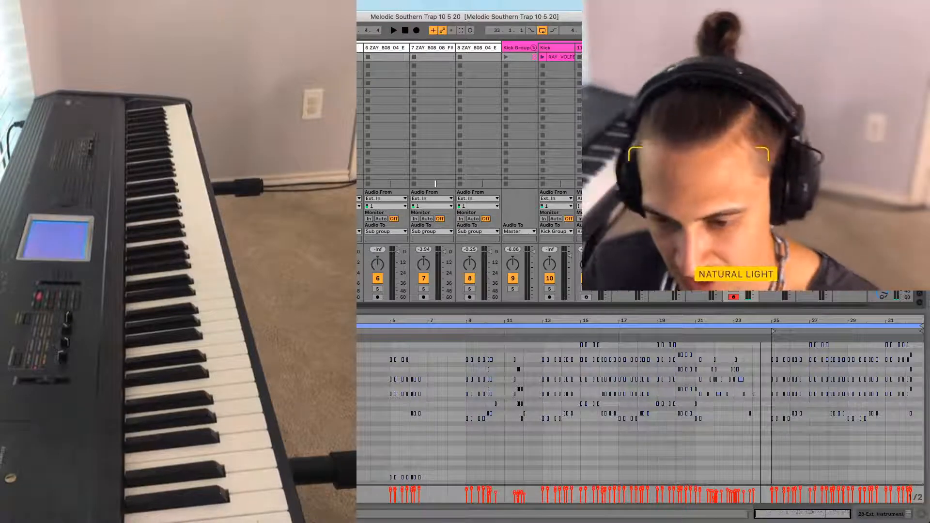
{"action": "scroll", "coordinate": [911, 388], "scroll_direction": "up", "scroll_amount": 2}
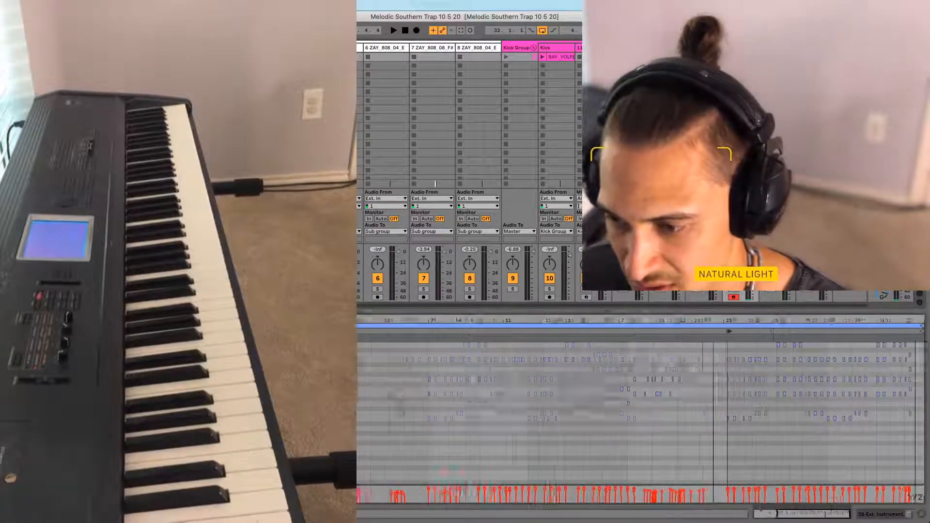
{"action": "left_click_drag", "start_coordinate": [357, 326], "coordinate": [720, 349]}
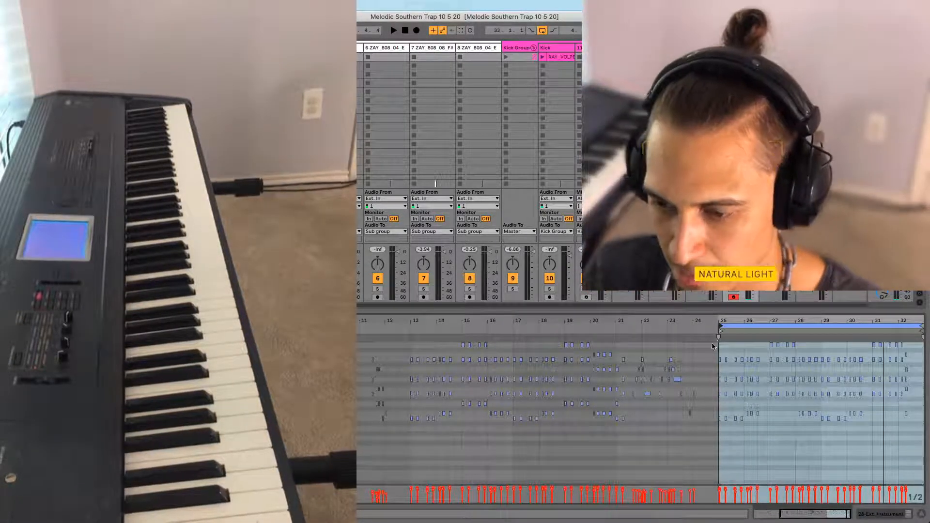
{"action": "left_click", "coordinate": [724, 444]}
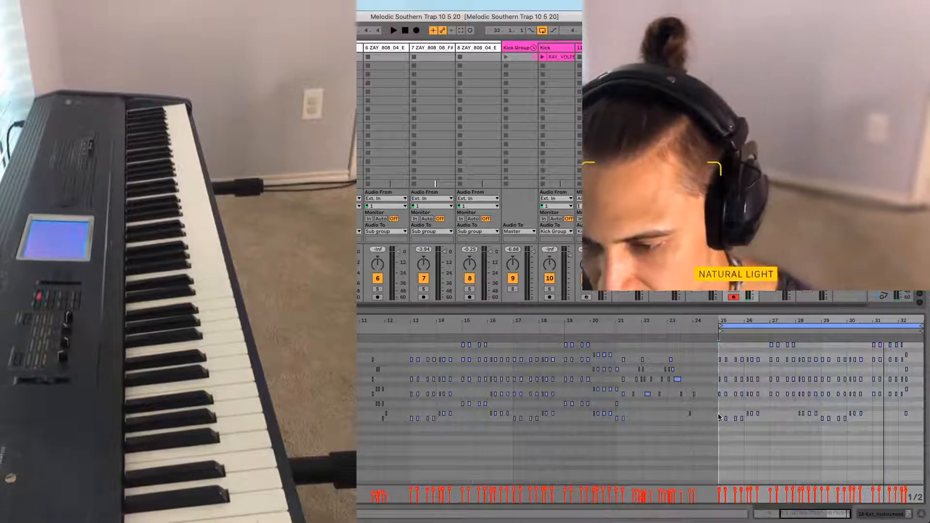
Play the recorded clip's loop from bar 25 while examining its notes, and stop it
{"action": "scroll", "coordinate": [714, 411], "scroll_direction": "up", "scroll_amount": 2}
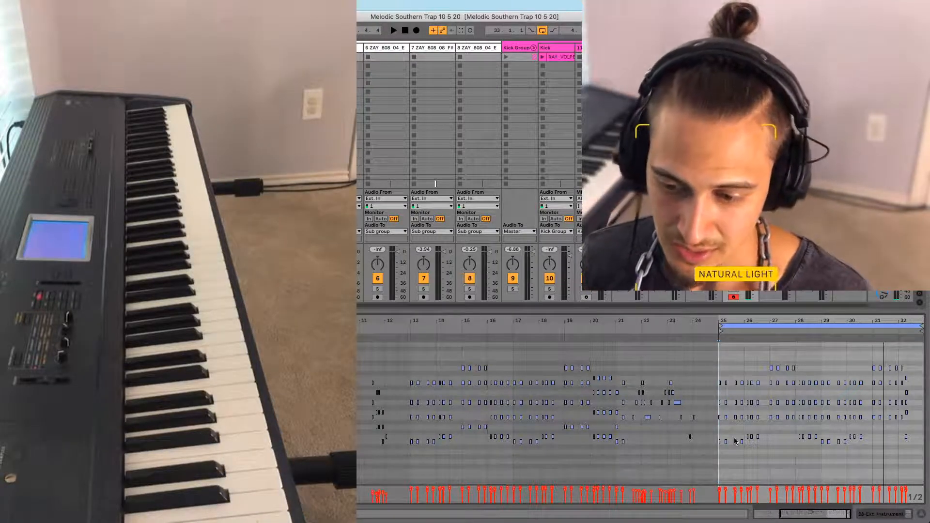
{"action": "key", "text": "space"}
{"action": "left_click_drag", "start_coordinate": [744, 321], "coordinate": [622, 440]}
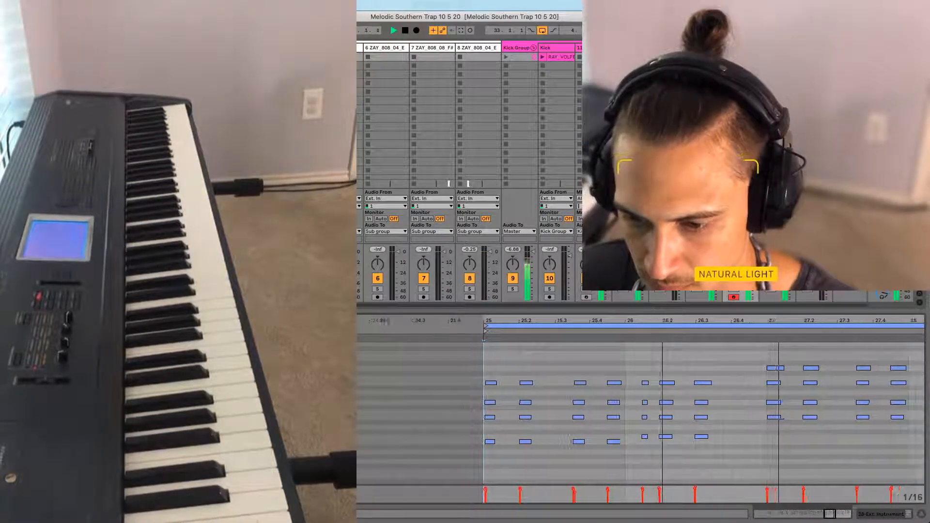
{"action": "left_click_drag", "start_coordinate": [664, 321], "coordinate": [665, 291]}
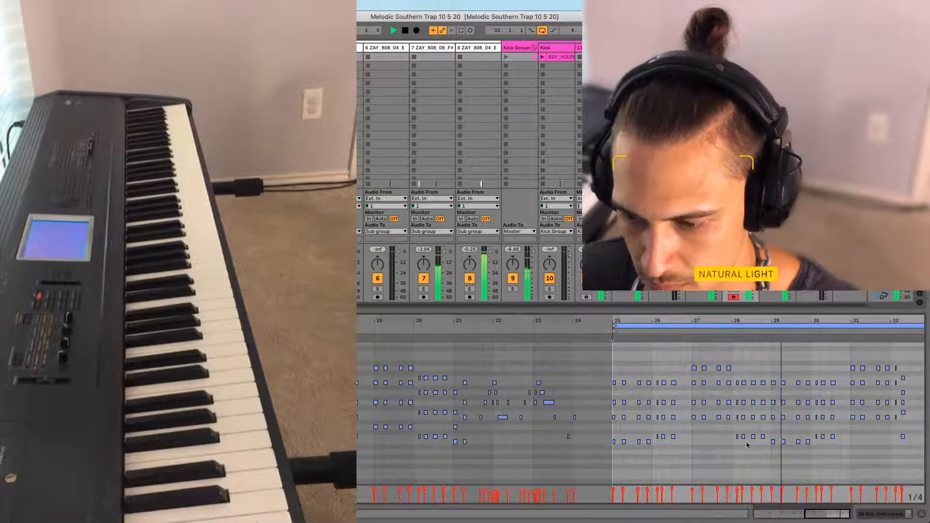
{"action": "key", "text": "space"}
Replace bar 32's notes with the chords from bar 28, and set the clip's start marker and loop start to bar 29
{"action": "left_click_drag", "start_coordinate": [736, 368], "coordinate": [759, 468]}
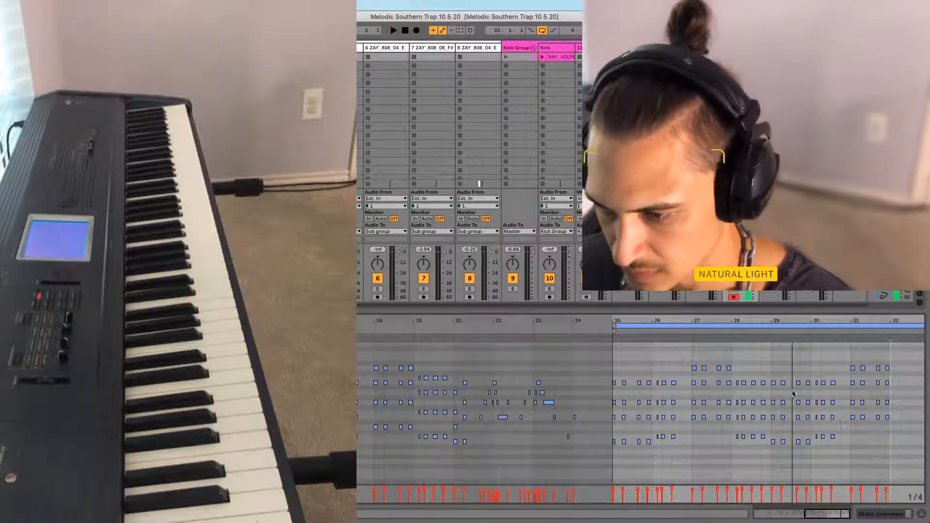
{"action": "mouse_move", "coordinate": [733, 374]}
{"action": "left_mouse_down"}
{"action": "mouse_move", "coordinate": [771, 470]}
{"action": "mouse_move", "coordinate": [769, 440]}
{"action": "mouse_move", "coordinate": [921, 439]}
{"action": "left_mouse_up"}
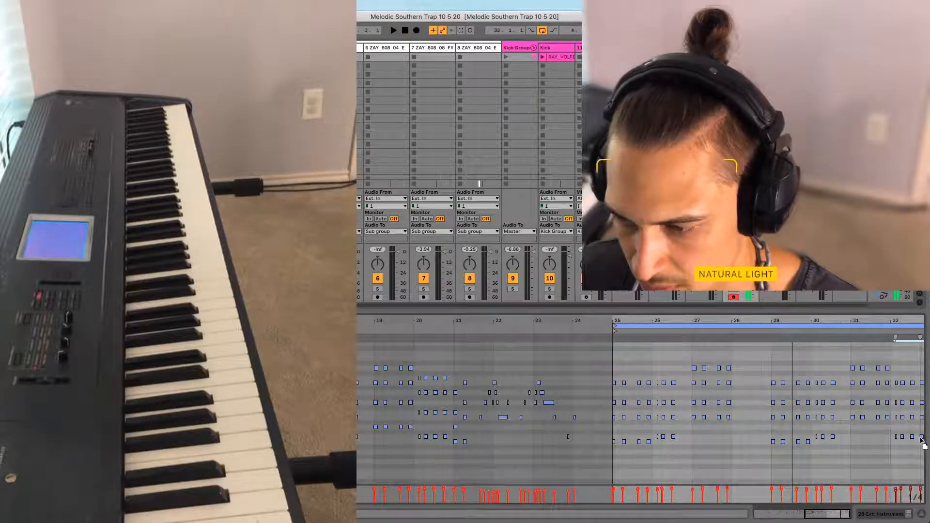
{"action": "left_click_drag", "start_coordinate": [614, 328], "coordinate": [719, 335]}
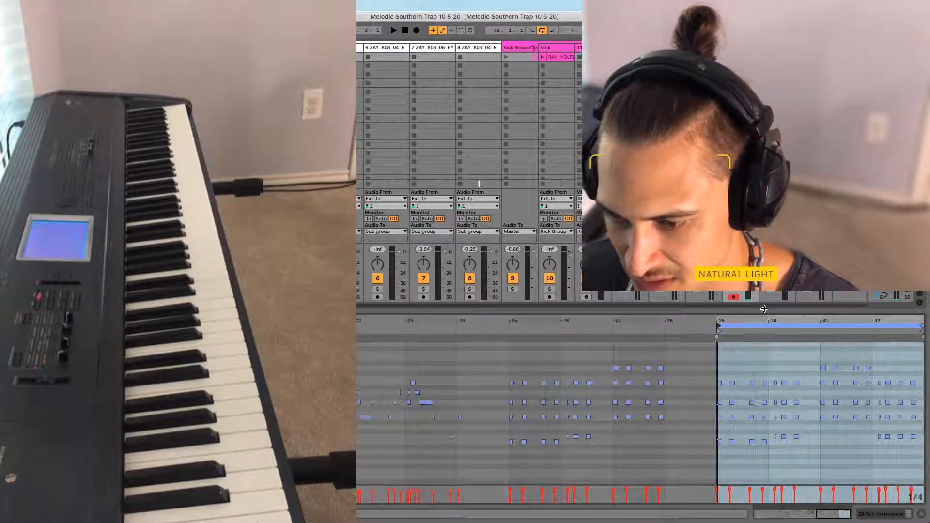
Play the four-bar clip loop starting at bar 29 to audition it, and stop it
{"action": "key", "text": "space"}
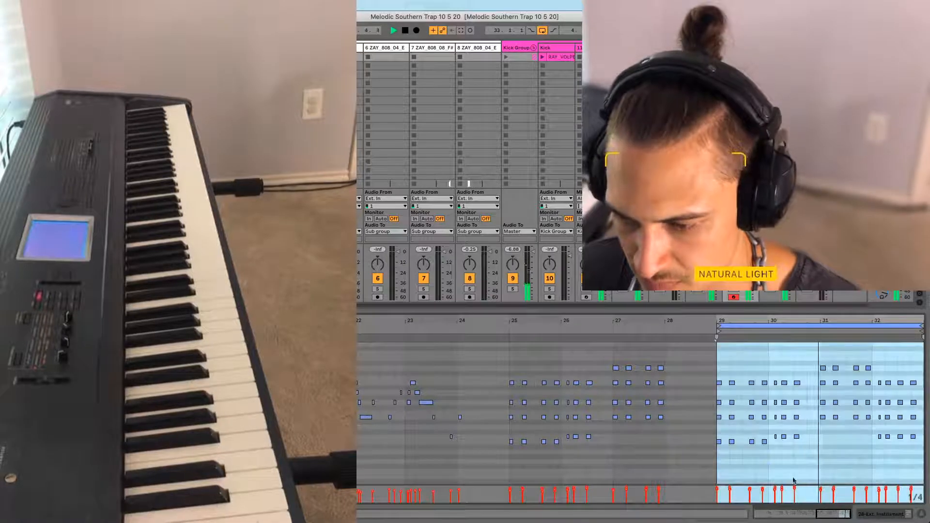
{"action": "left_click", "coordinate": [821, 455]}
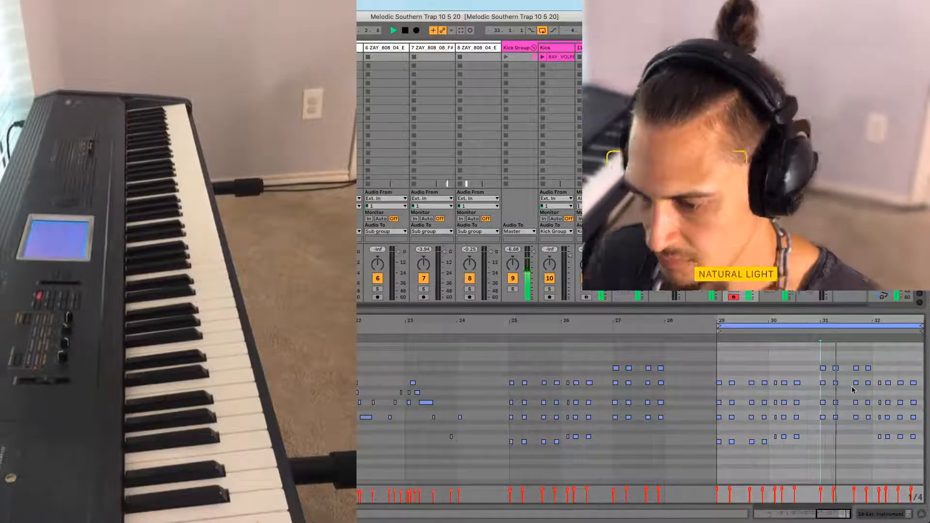
{"action": "key", "text": "space"}
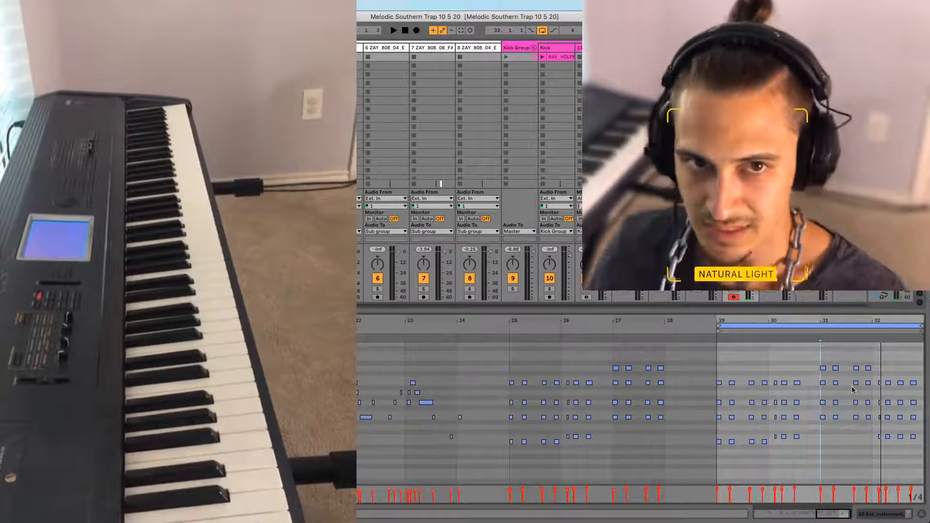
{"action": "key", "text": "space"}
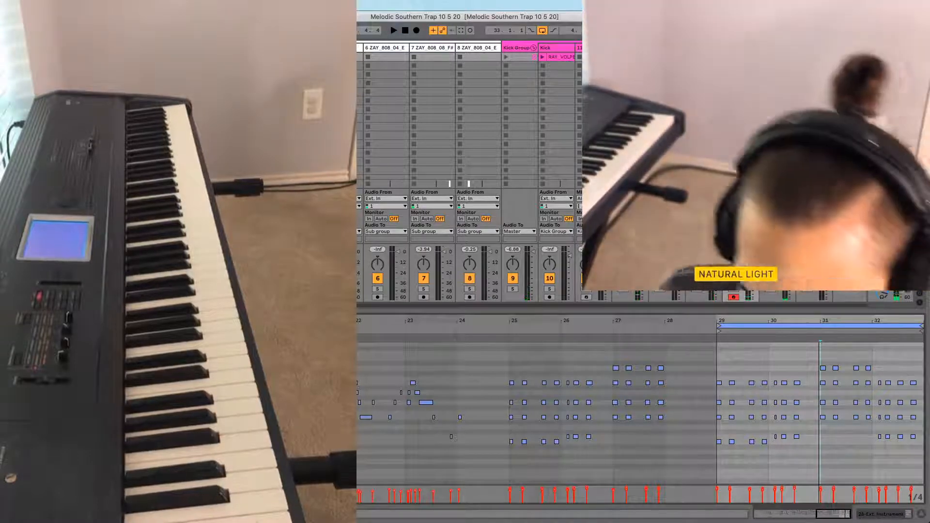
Turn off the note grid, nudge the chord at 29.2 slightly later onto the beat, and resume playback
{"action": "left_click_drag", "start_coordinate": [720, 323], "coordinate": [526, 338]}
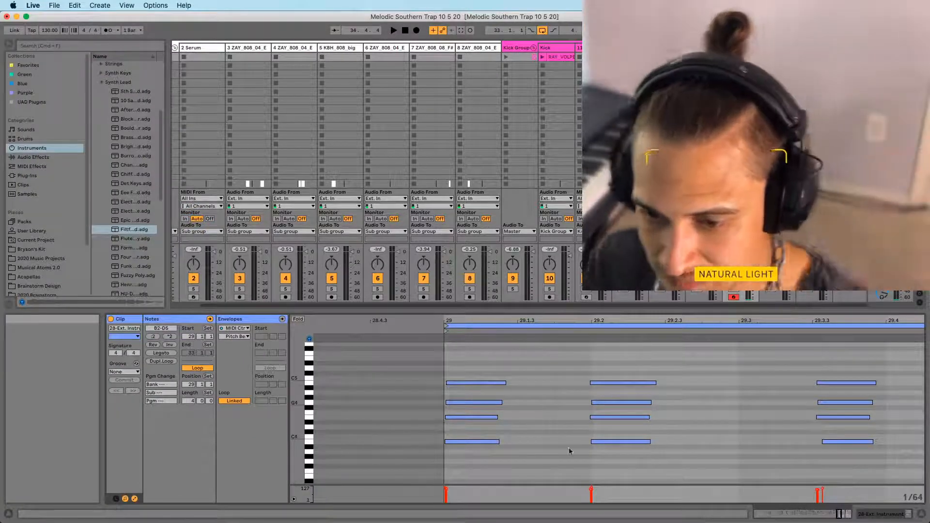
{"action": "left_click_drag", "start_coordinate": [586, 357], "coordinate": [626, 460]}
{"action": "key", "text": "super+4"}
{"action": "key", "text": "Right"}
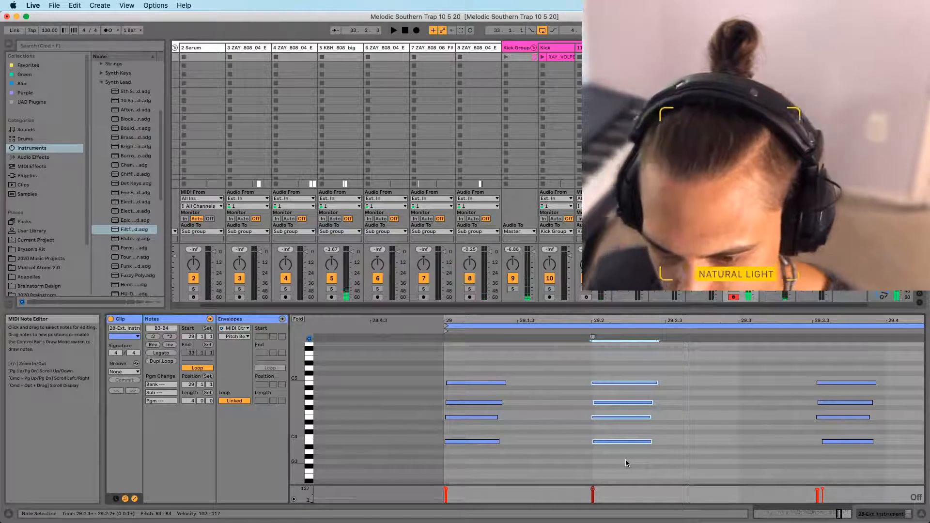
{"action": "left_click_drag", "start_coordinate": [570, 320], "coordinate": [488, 313]}
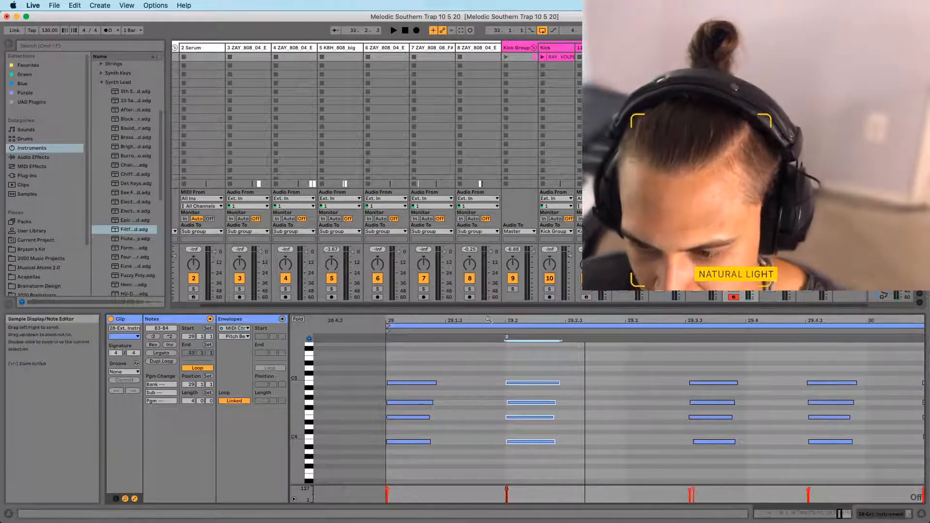
{"action": "key", "text": "space"}
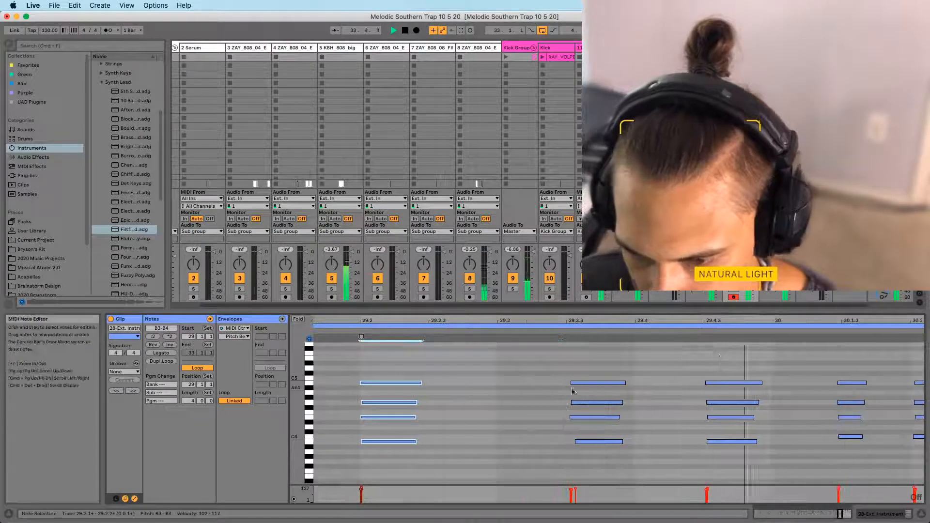
Select the top notes of bar 30's three chords and enlarge the velocity editor
{"action": "left_click_drag", "start_coordinate": [717, 320], "coordinate": [434, 308]}
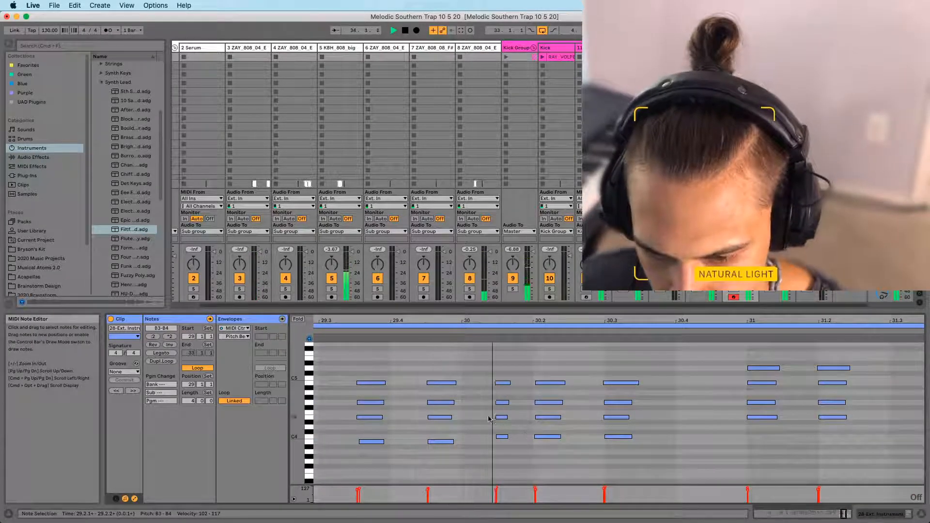
{"action": "left_click_drag", "start_coordinate": [657, 383], "coordinate": [657, 383]}
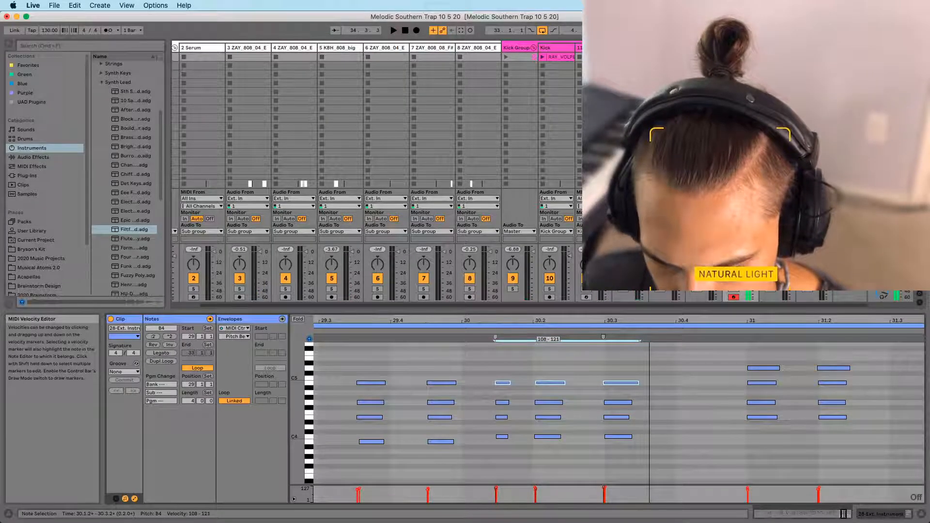
{"action": "key", "text": "space"}
{"action": "left_click_drag", "start_coordinate": [539, 486], "coordinate": [543, 458]}
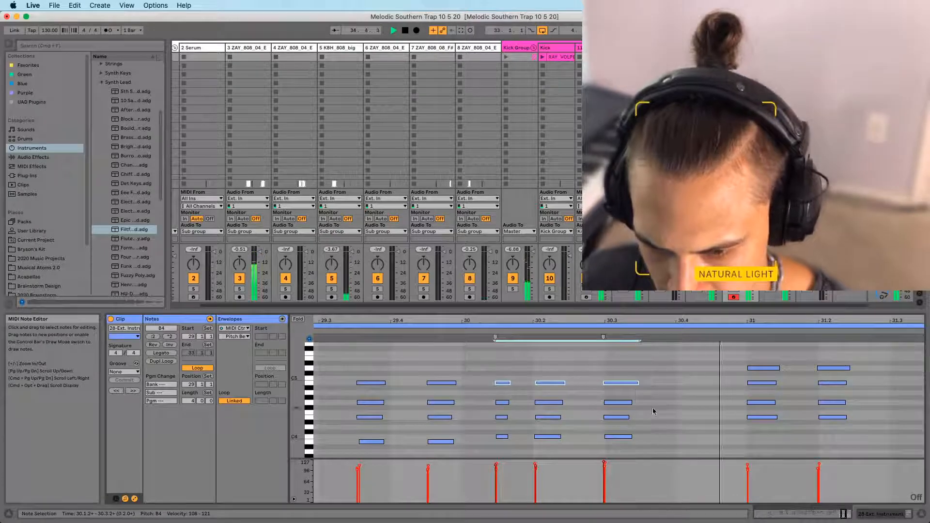
Nudge the chord at 30.3 slightly later and play the clip again
{"action": "key", "text": "space"}
{"action": "left_click_drag", "start_coordinate": [598, 369], "coordinate": [630, 436]}
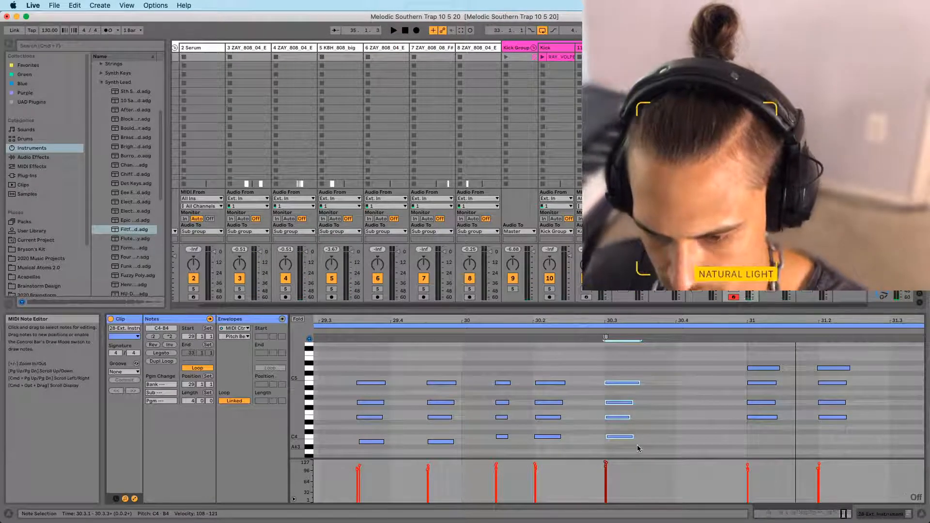
{"action": "key", "text": "space"}
Nudge the chord at 31.3.3 slightly earlier by two small increments and restart playback
{"action": "left_click_drag", "start_coordinate": [758, 322], "coordinate": [570, 303]}
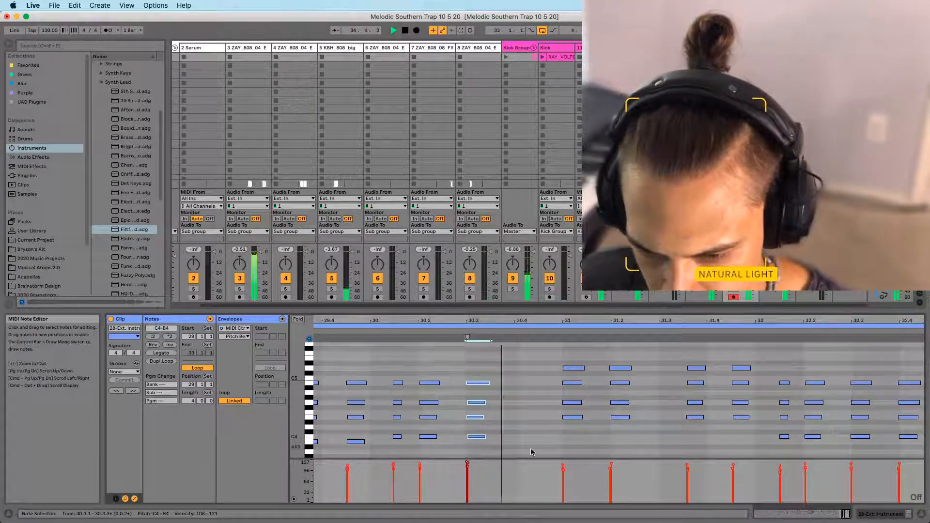
{"action": "scroll", "coordinate": [546, 457], "scroll_direction": "up", "scroll_amount": 1}
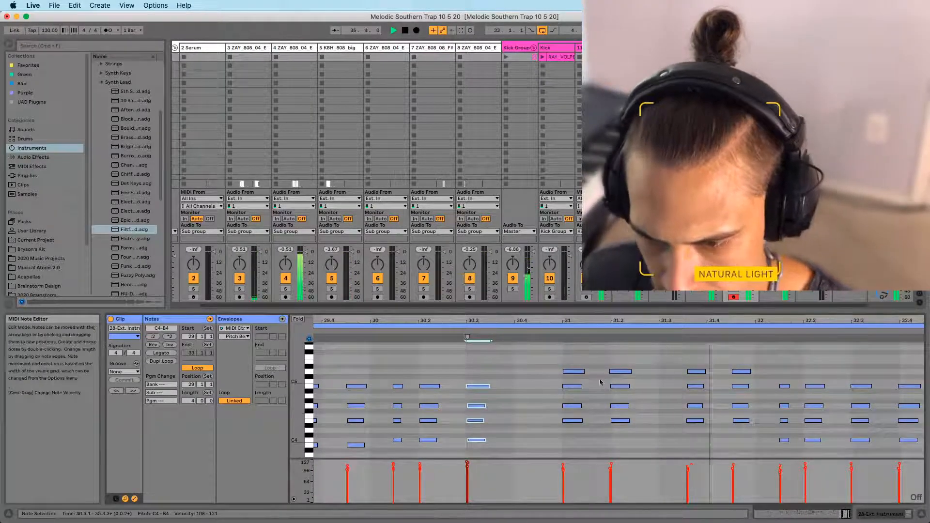
{"action": "left_click_drag", "start_coordinate": [699, 365], "coordinate": [700, 454]}
{"action": "key", "text": "Left"}
{"action": "key", "text": "Left"}
{"action": "key", "text": "space"}
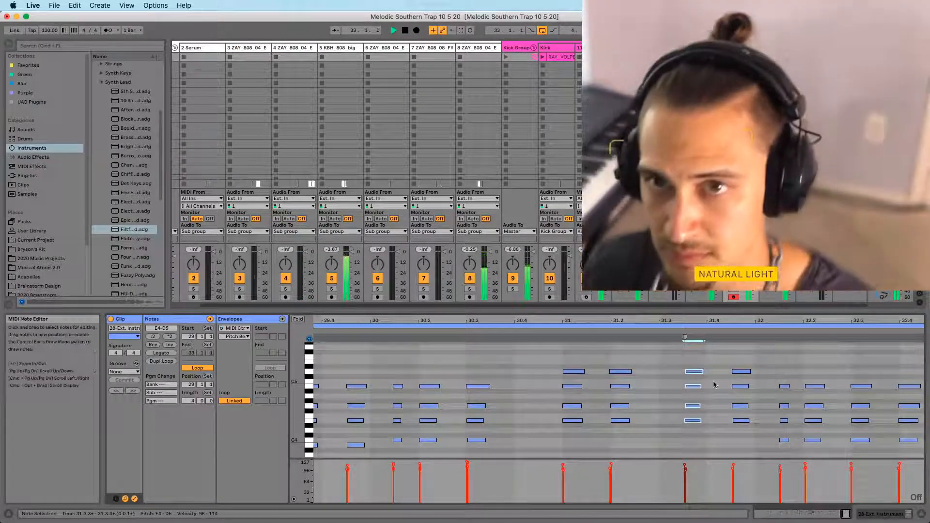
Examine the timing of the chords at 31.4.3 and 32.2 against the beat, selecting each in turn
{"action": "left_click_drag", "start_coordinate": [684, 321], "coordinate": [718, 461]}
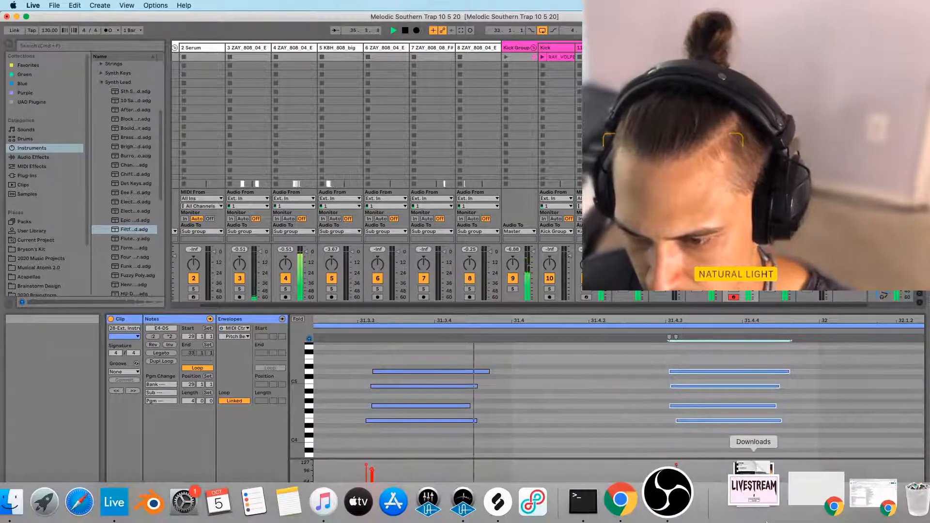
{"action": "left_click_drag", "start_coordinate": [679, 322], "coordinate": [681, 272]}
{"action": "left_click_drag", "start_coordinate": [890, 322], "coordinate": [600, 330]}
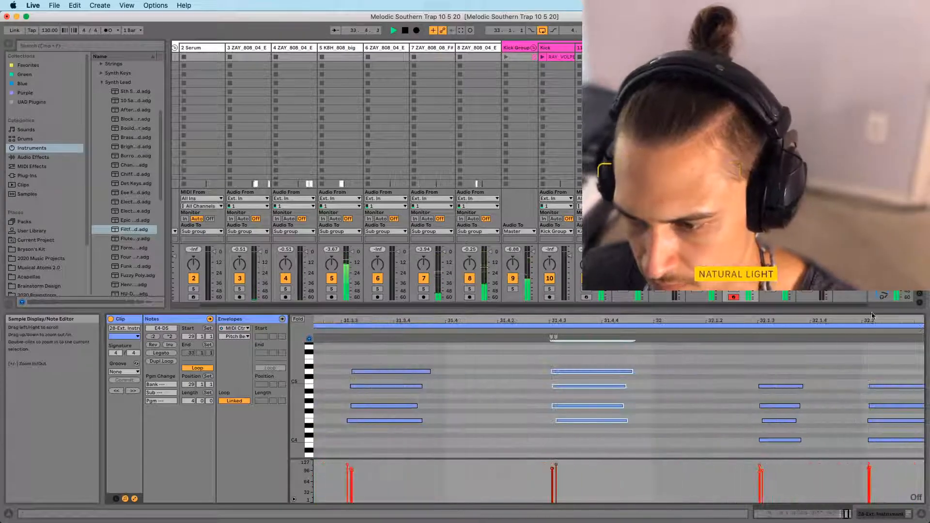
{"action": "left_click_drag", "start_coordinate": [631, 377], "coordinate": [665, 458]}
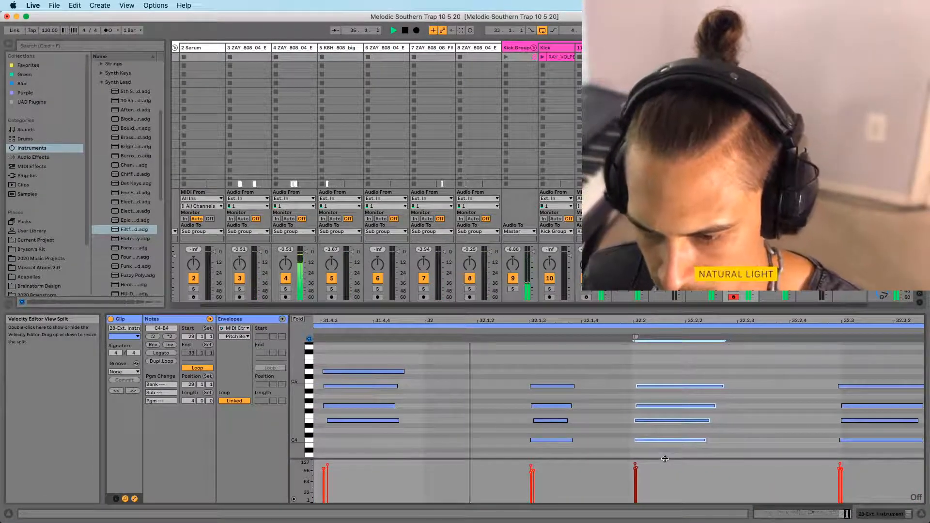
Nudge the chord at 32.3 slightly later by three small increments, onto the beat
{"action": "left_click_drag", "start_coordinate": [835, 374], "coordinate": [862, 502]}
{"action": "key", "text": "Right"}
{"action": "key", "text": "Right"}
{"action": "key", "text": "Right"}
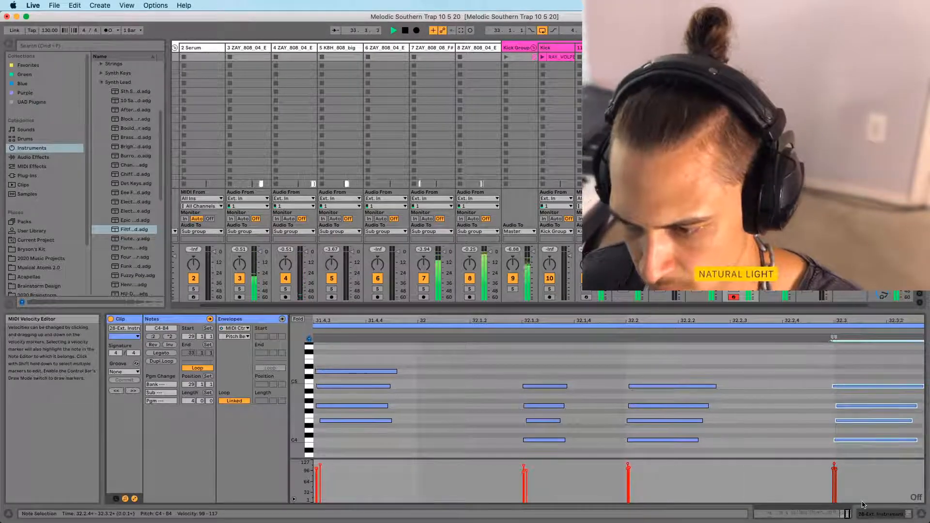
Nudge the clip's last chord later by small increments so it starts on 32.4
{"action": "key", "text": "minus"}
{"action": "key", "text": "minus"}
{"action": "key", "text": "minus"}
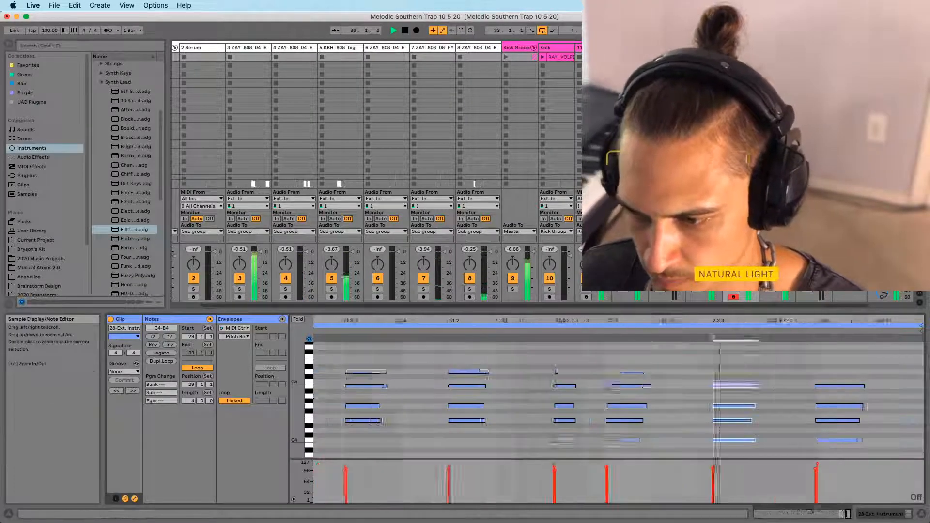
{"action": "key", "text": "plus"}
{"action": "key", "text": "plus"}
{"action": "key", "text": "plus"}
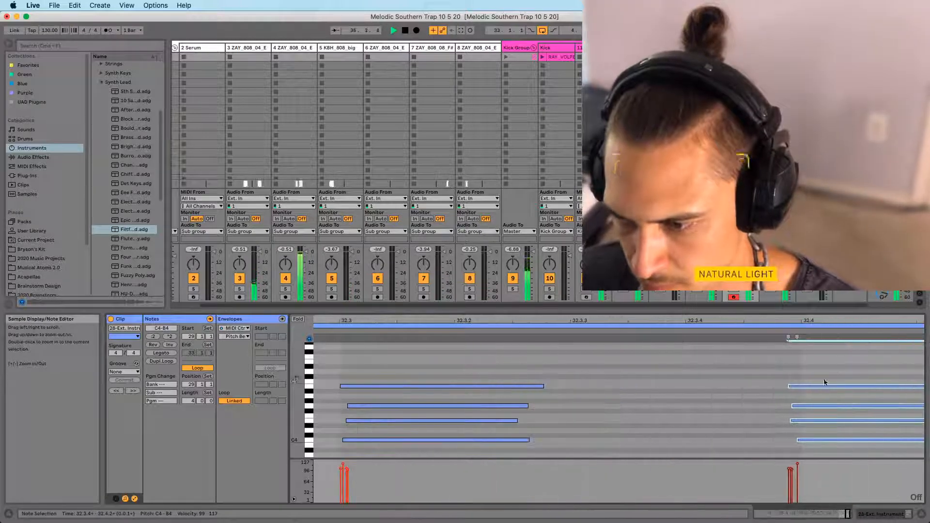
{"action": "key", "text": "Right"}
{"action": "key", "text": "Right"}
{"action": "key", "text": "Right"}
{"action": "key", "text": "Right"}
{"action": "key", "text": "Right"}
{"action": "key", "text": "Right"}
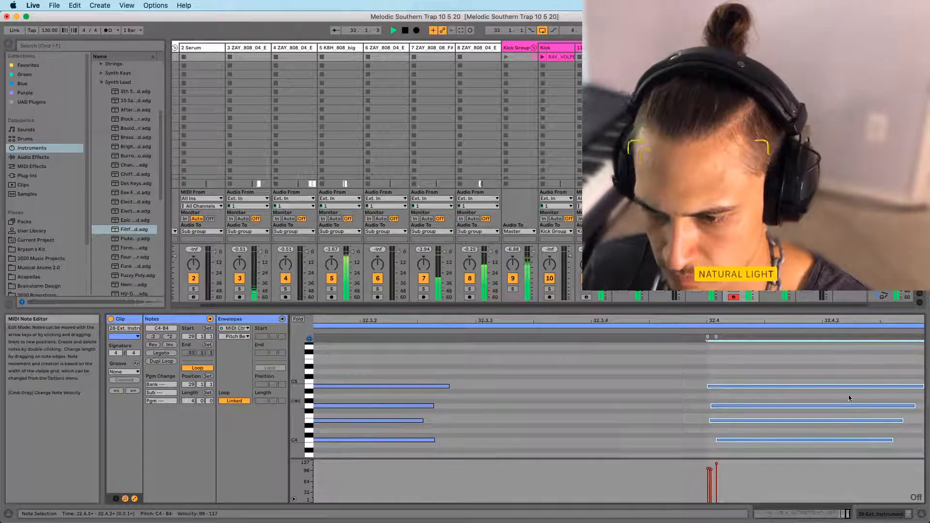
Select the four G4 notes in bar 32 and adjust their velocities slightly
{"action": "left_click_drag", "start_coordinate": [846, 320], "coordinate": [846, 267]}
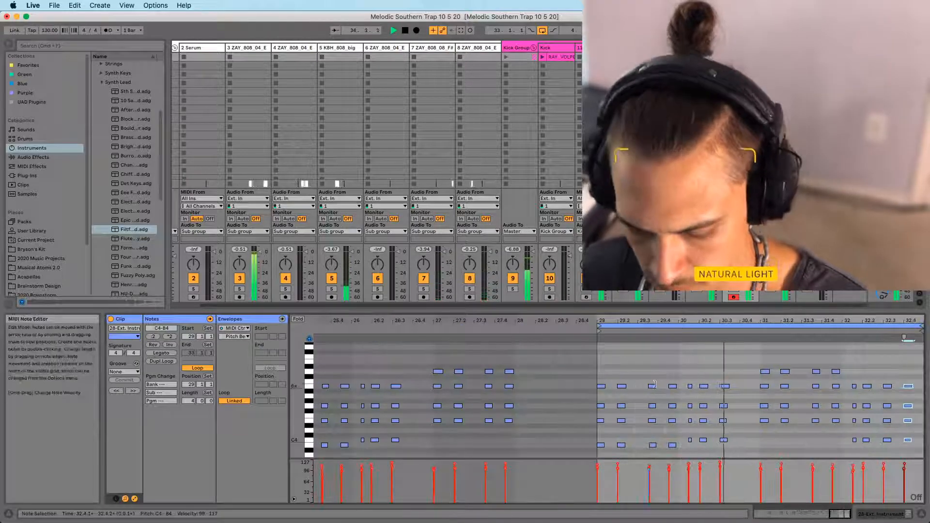
{"action": "left_click", "coordinate": [616, 369]}
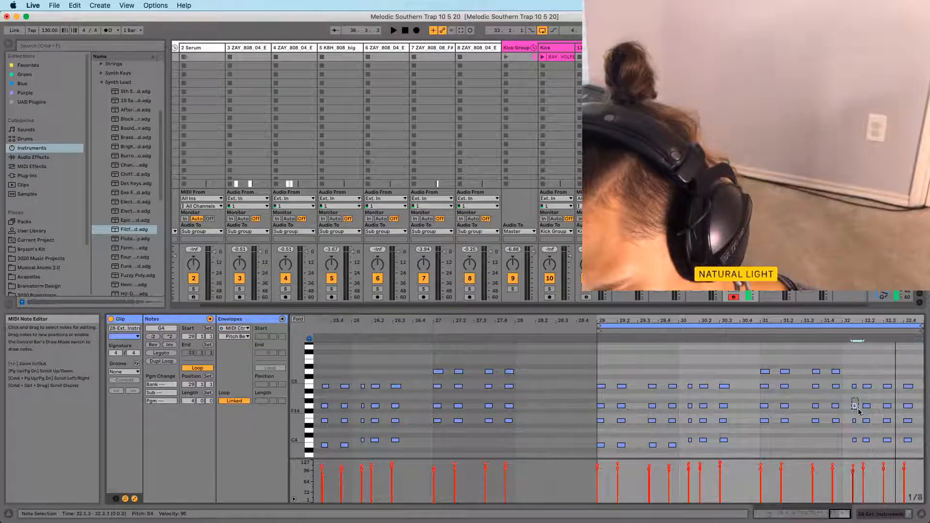
{"action": "left_click_drag", "start_coordinate": [853, 401], "coordinate": [884, 416]}
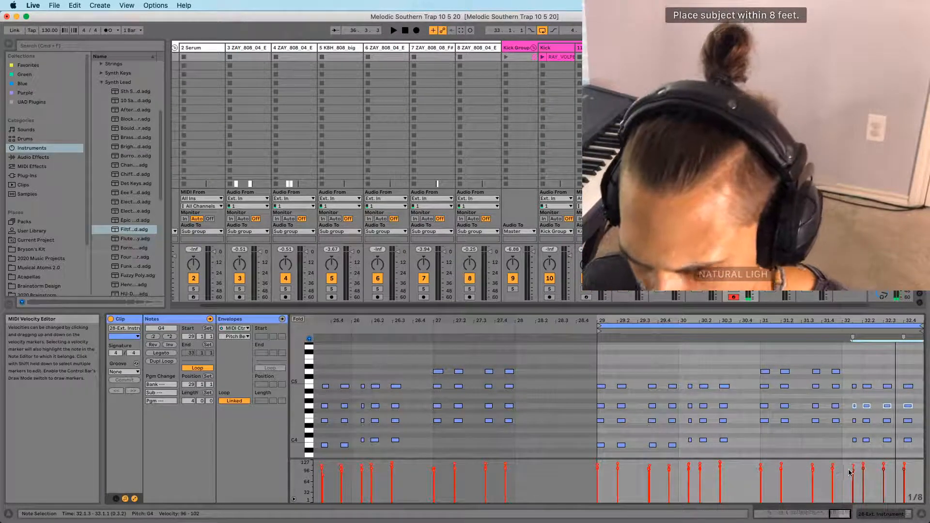
{"action": "left_click_drag", "start_coordinate": [853, 471], "coordinate": [853, 471]}
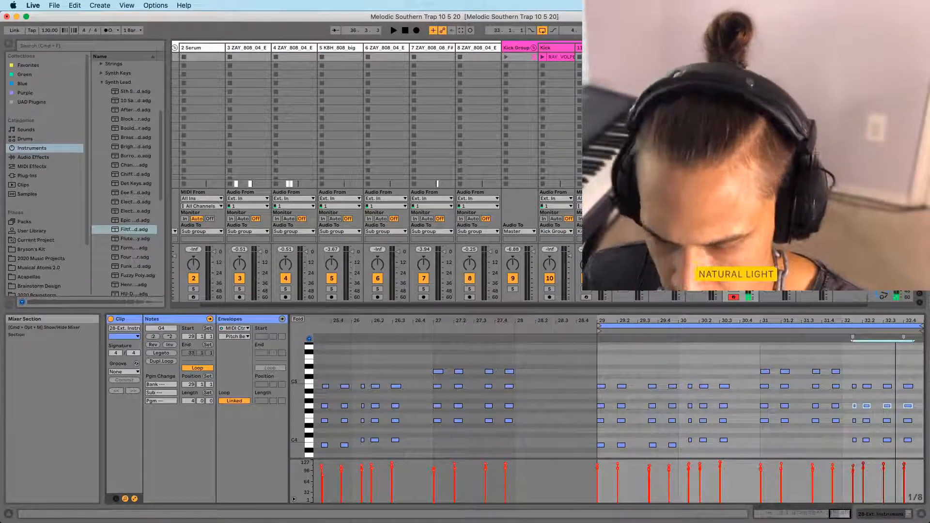
Switch to Arrangement View, select the 28-Ext. Instrument clip spanning bars 33 to 37, and play the arrangement
{"action": "key", "text": "Tab"}
{"action": "key", "text": "Tab"}
{"action": "key", "text": "Tab"}
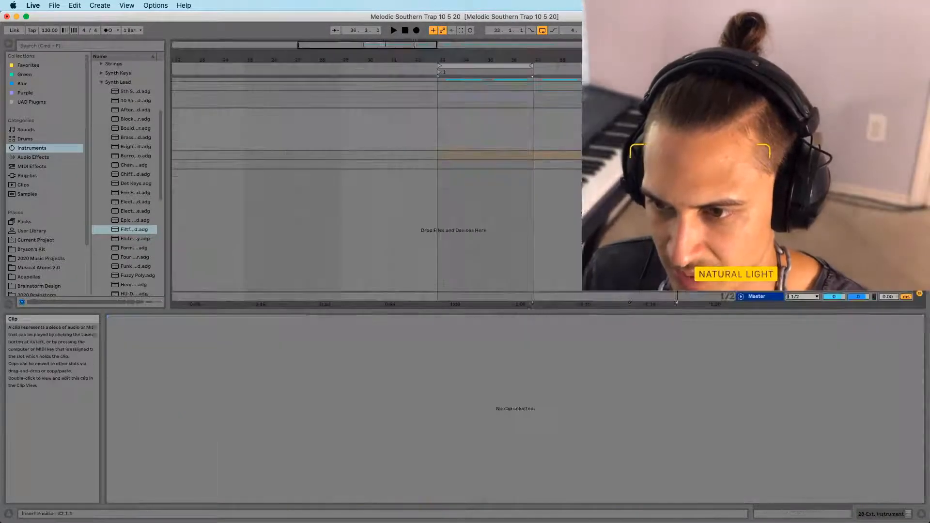
{"action": "left_click", "coordinate": [455, 145]}
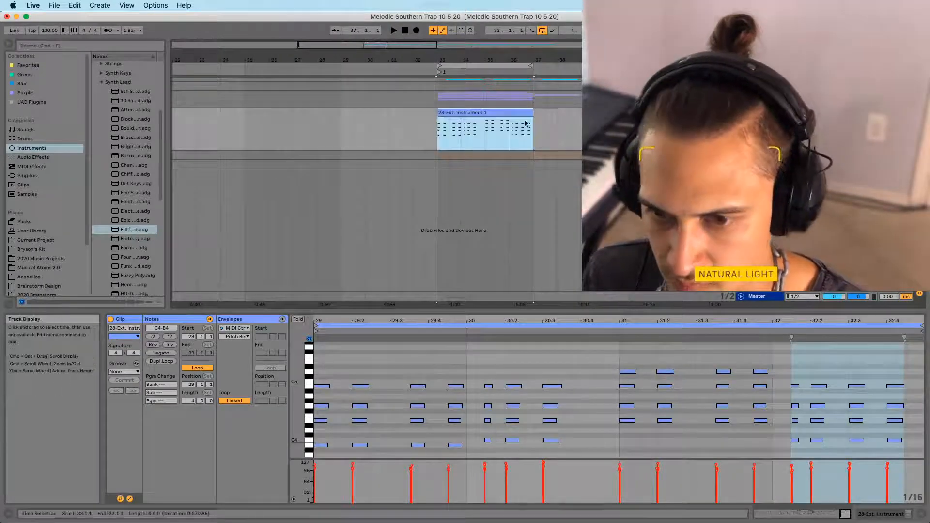
{"action": "left_click", "coordinate": [517, 143]}
{"action": "key", "text": "space"}
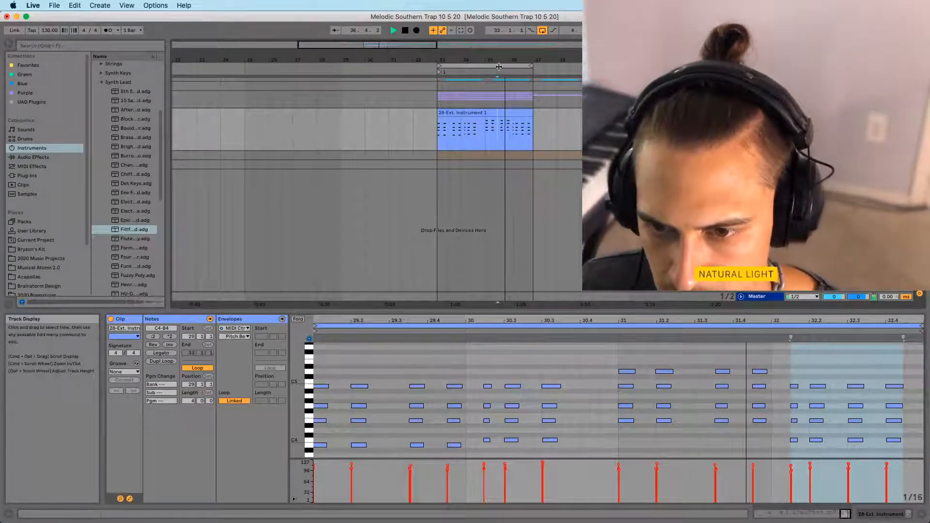
Stop playback and open the 28-Ext. Instrument clip in an enlarged MIDI note editor
{"action": "mouse_move", "coordinate": [511, 59]}
{"action": "left_mouse_down"}
{"action": "mouse_move", "coordinate": [511, 74]}
{"action": "mouse_move", "coordinate": [511, 43]}
{"action": "left_mouse_up"}
{"action": "key", "text": "space"}
{"action": "left_click", "coordinate": [489, 112]}
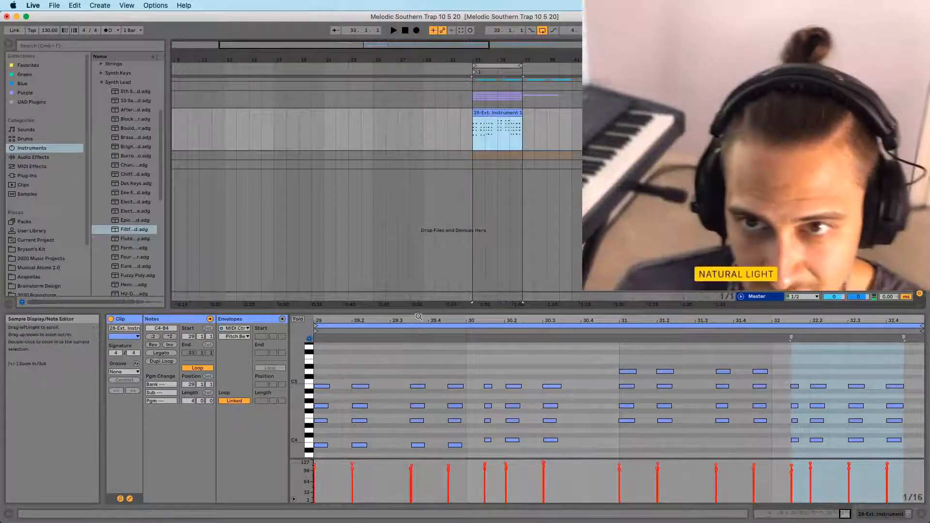
{"action": "left_click_drag", "start_coordinate": [371, 311], "coordinate": [371, 140]}
Try octave shifts on the G4 and B3 notes of the chords in bar 29 and play the clip
{"action": "left_click", "coordinate": [322, 237]}
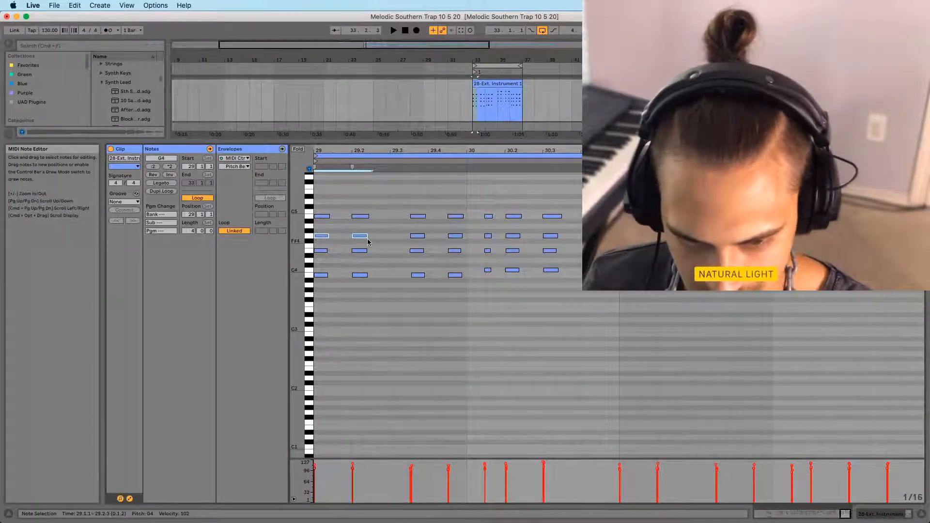
{"action": "key", "text": "shift+Up"}
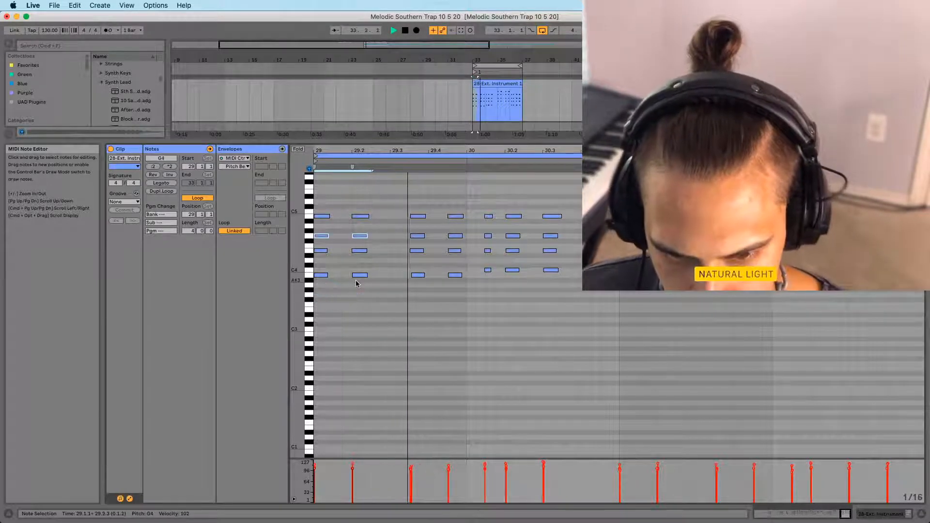
{"action": "left_click", "coordinate": [324, 269]}
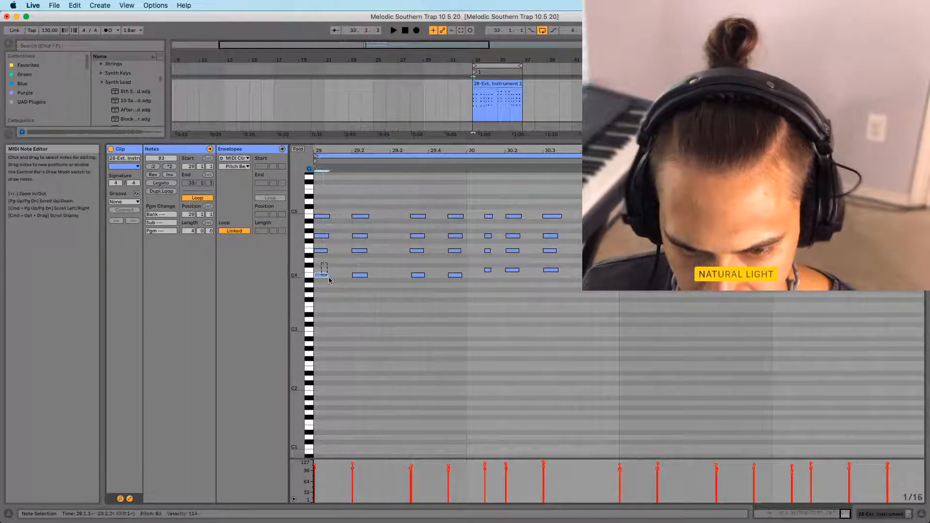
{"action": "key", "text": "shift+Down"}
{"action": "key", "text": "space"}
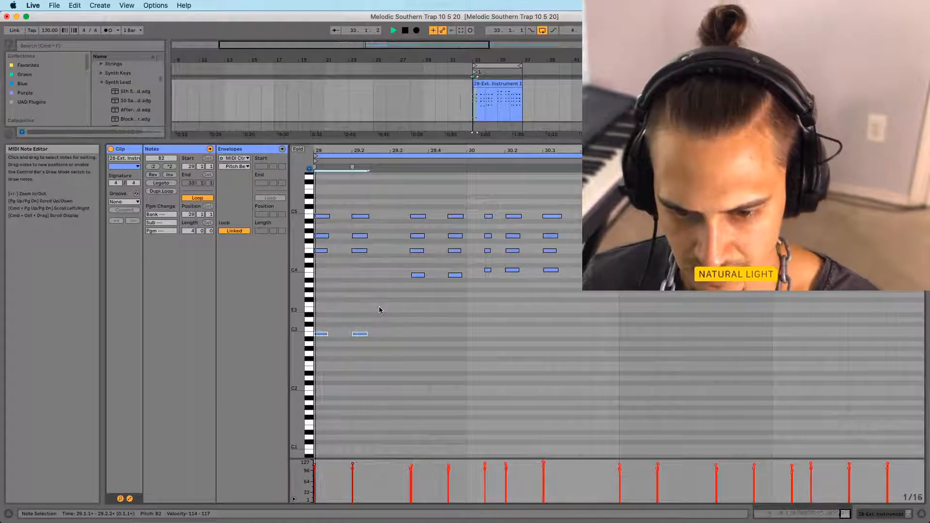
{"action": "left_click_drag", "start_coordinate": [416, 270], "coordinate": [467, 296]}
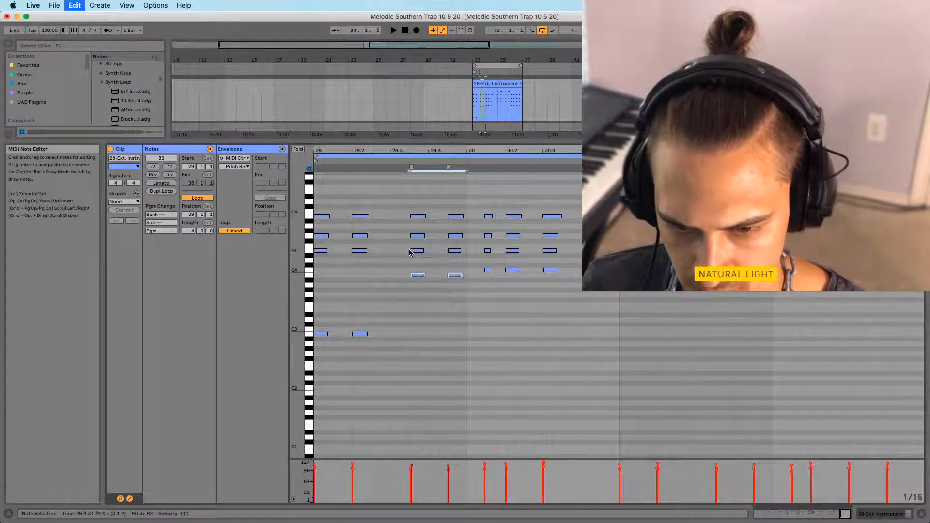
{"action": "key", "text": "space"}
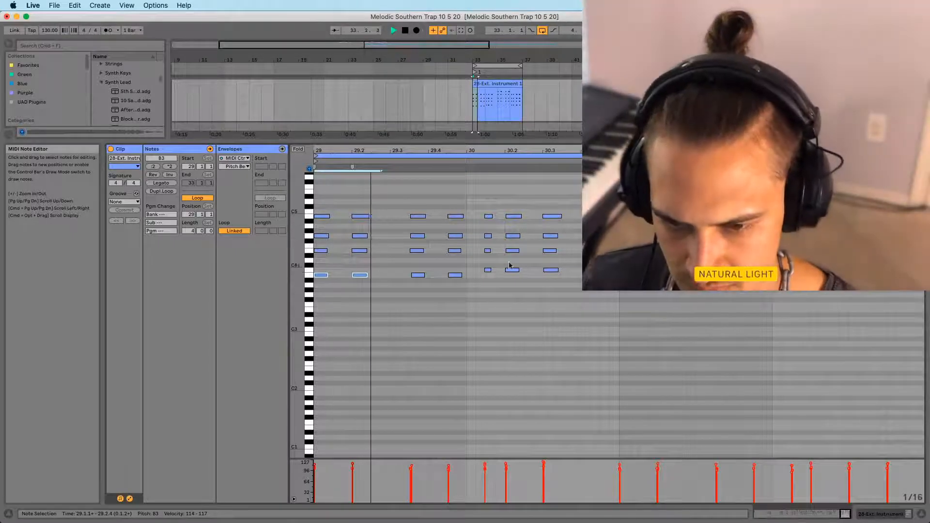
Turn off grid snapping and nudge the short chord at about 30.1.3 slightly later by three small increments
{"action": "left_click_drag", "start_coordinate": [479, 146], "coordinate": [521, 325]}
{"action": "key", "text": "space"}
{"action": "key", "text": "super+4"}
{"action": "key", "text": "Right"}
{"action": "key", "text": "Right"}
{"action": "key", "text": "Right"}
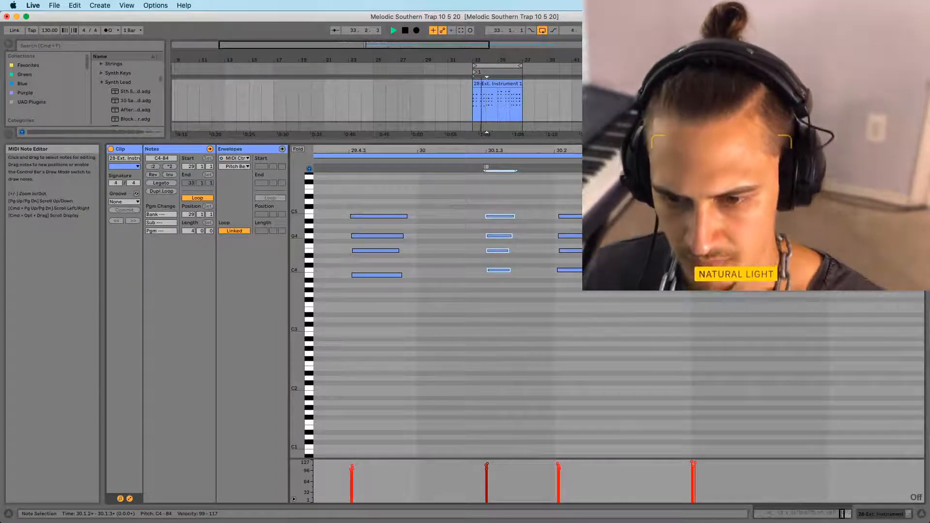
Lengthen the notes of the short chord near 30.1.3 slightly and play the passage
{"action": "key", "text": "space"}
{"action": "mouse_move", "coordinate": [512, 217]}
{"action": "left_mouse_down"}
{"action": "mouse_move", "coordinate": [521, 217]}
{"action": "mouse_move", "coordinate": [507, 217]}
{"action": "left_mouse_up"}
{"action": "key", "text": "space"}
{"action": "key", "text": "space"}
{"action": "key", "text": "space"}
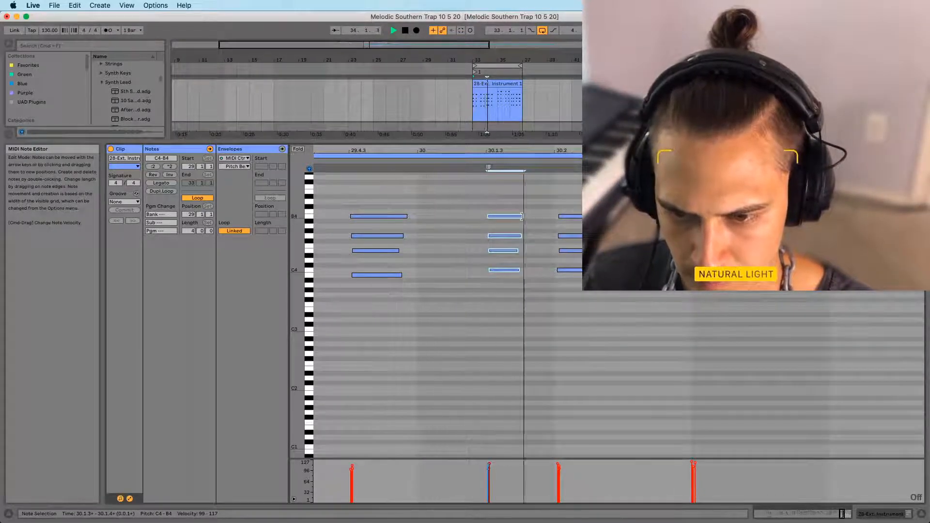
Listen to the arrangement while checking the Session and Arrangement views, and return the insert marker to bar 33 with playback stopped
{"action": "left_click_drag", "start_coordinate": [519, 150], "coordinate": [518, 72]}
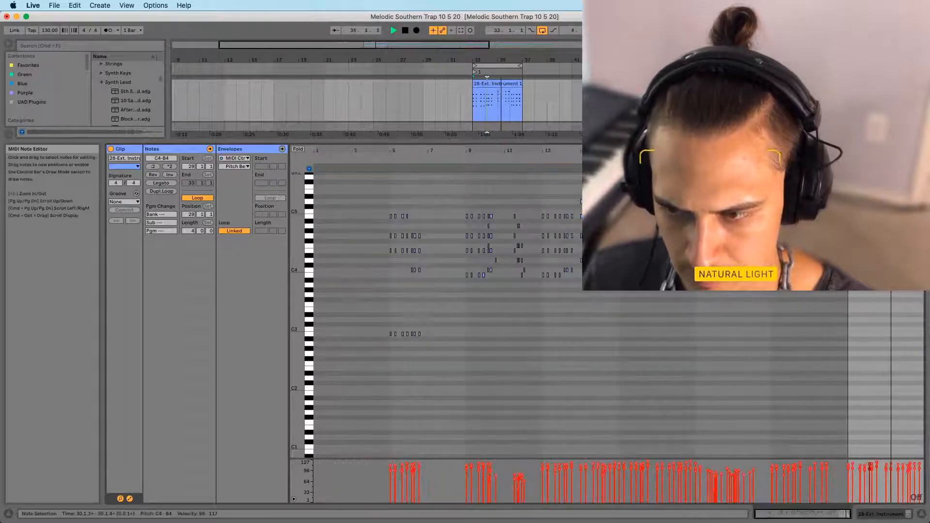
{"action": "key", "text": "Tab"}
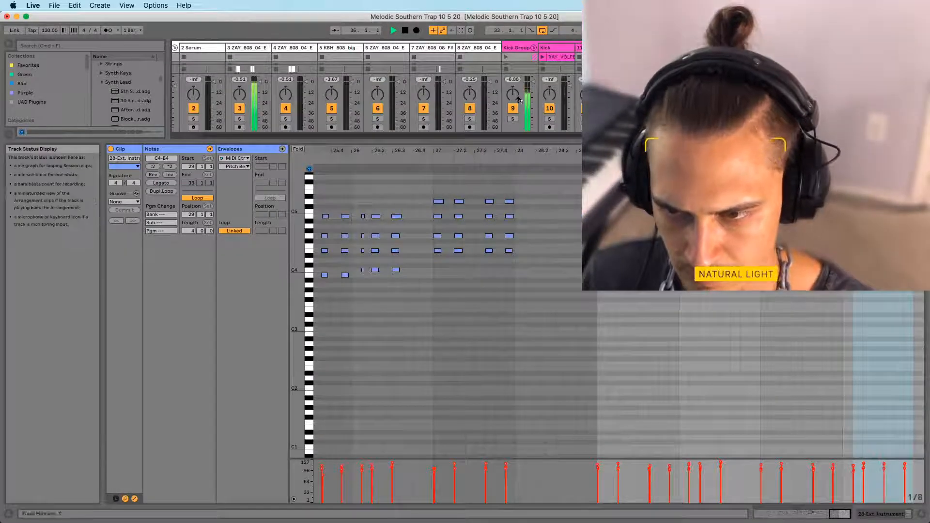
{"action": "key", "text": "Tab"}
{"action": "key", "text": "Tab"}
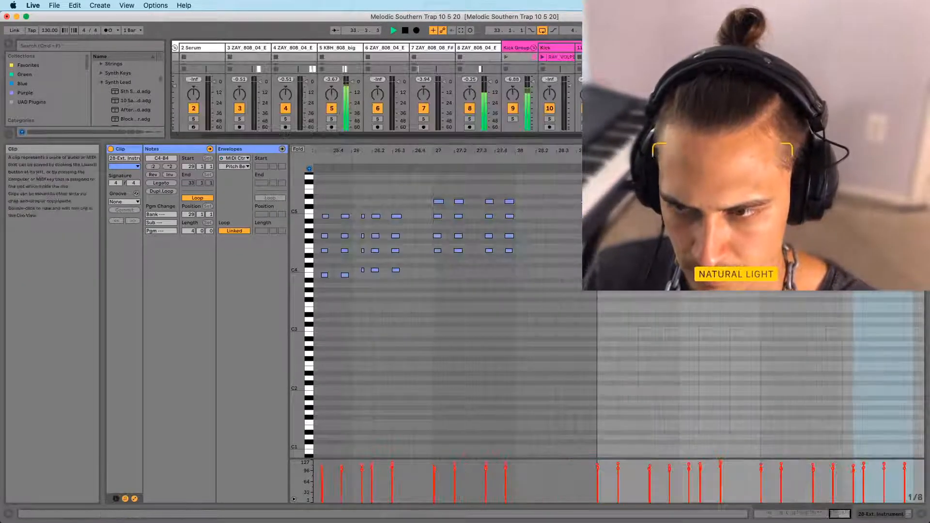
{"action": "key", "text": "Tab"}
{"action": "left_click", "coordinate": [474, 99]}
{"action": "key", "text": "space"}
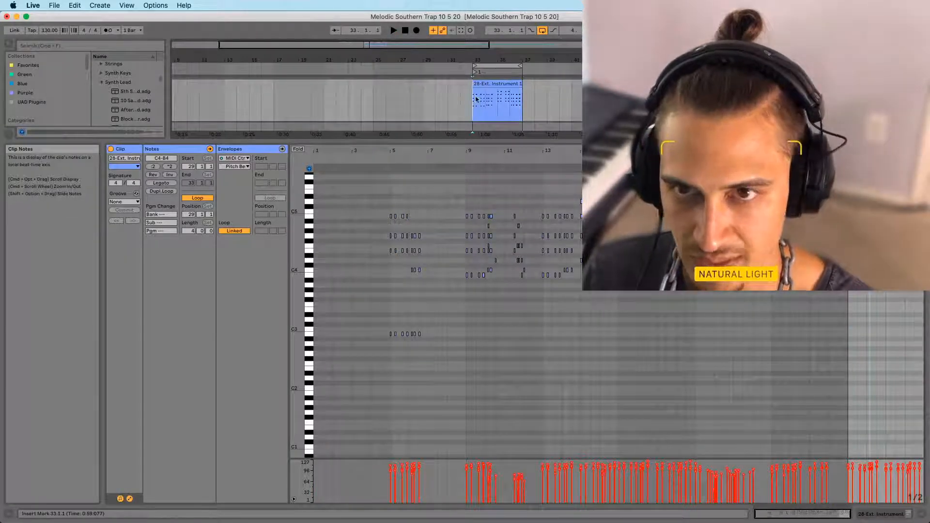
Rename the 28-Ext. Instrument clip at bar 33 as "A104: Jazz Rotary"
{"action": "left_click_drag", "start_coordinate": [490, 141], "coordinate": [486, 255]}
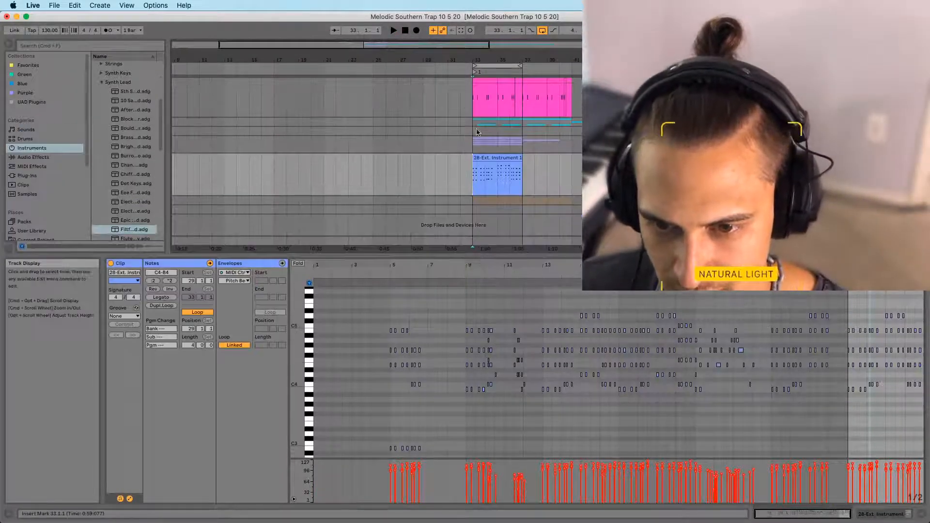
{"action": "left_click_drag", "start_coordinate": [476, 61], "coordinate": [473, 191]}
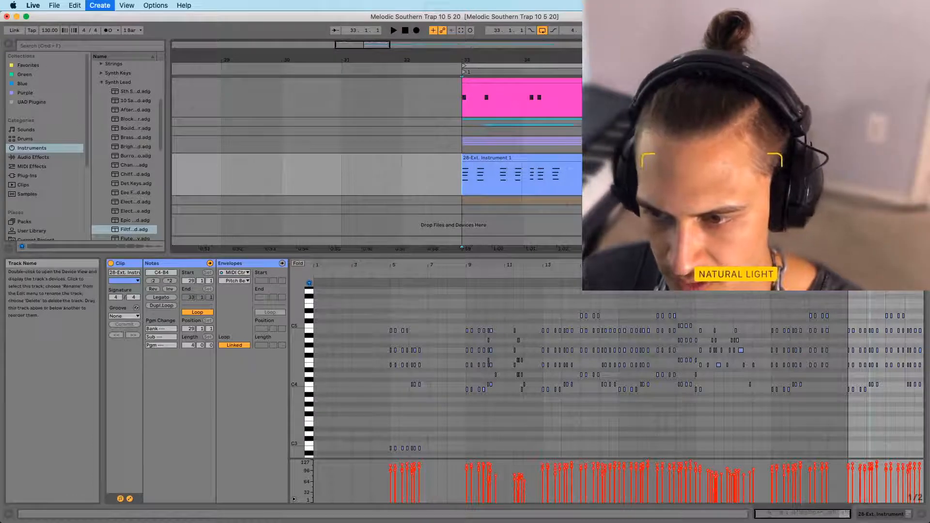
{"action": "left_click", "coordinate": [481, 156]}
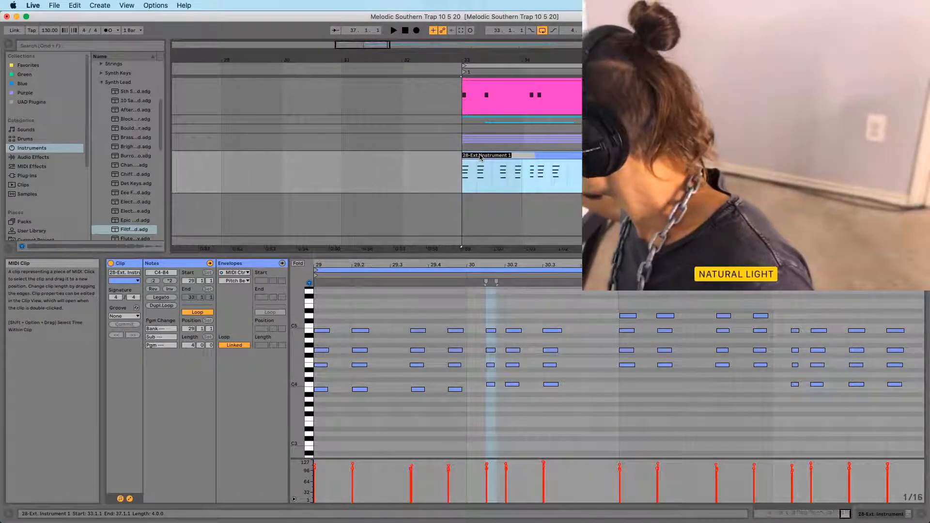
{"action": "type", "text": "A104"}
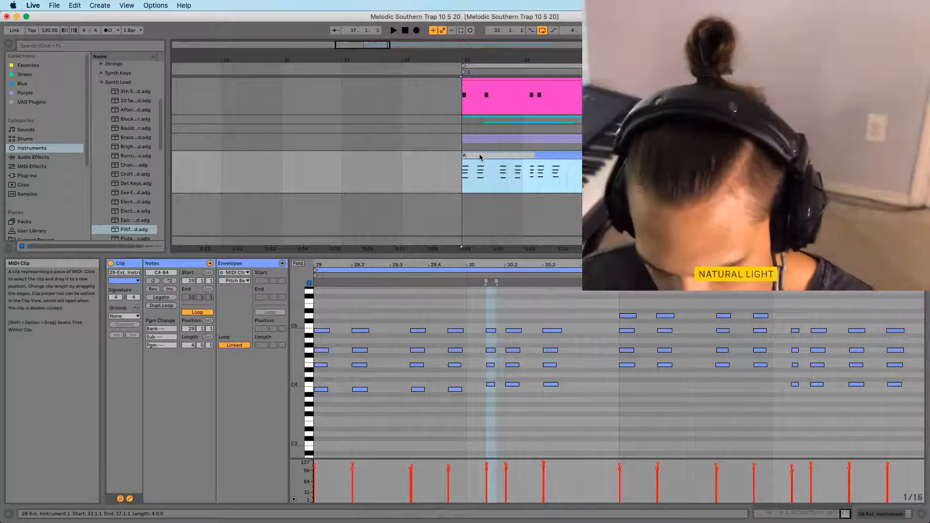
{"action": "type", "text": ":"}
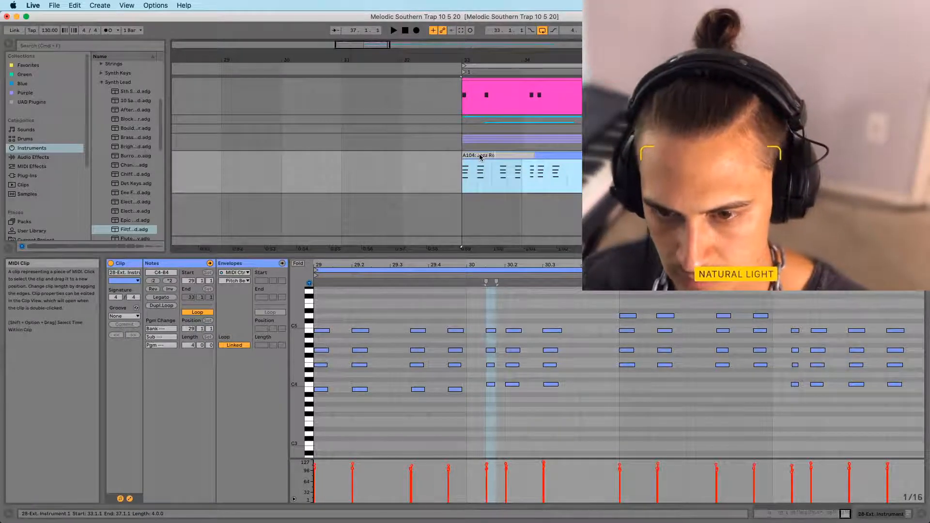
{"action": "type", "text": "Jazz Rotatry"}
{"action": "key", "text": "Return"}
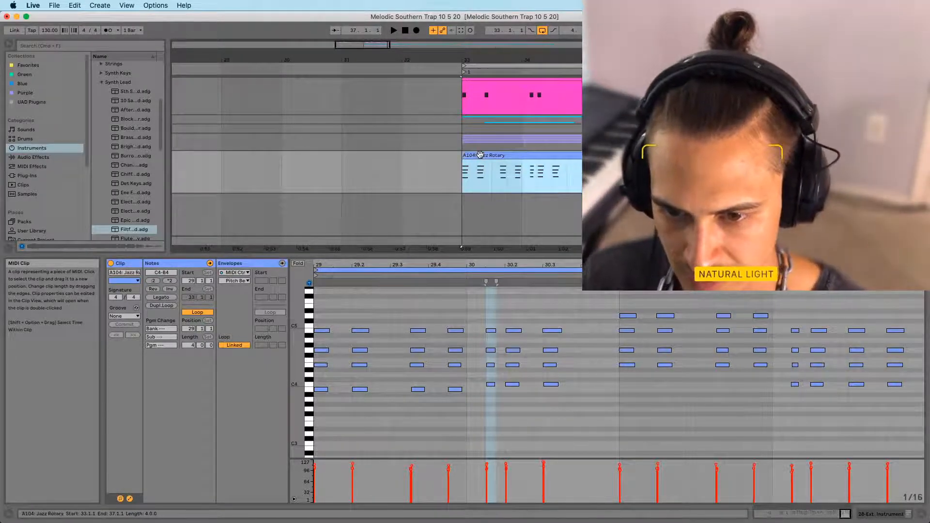
Set the 29 Audio track's audio input to the 28-Ext. Instrument track and return to Arrangement View
{"action": "key", "text": "Tab"}
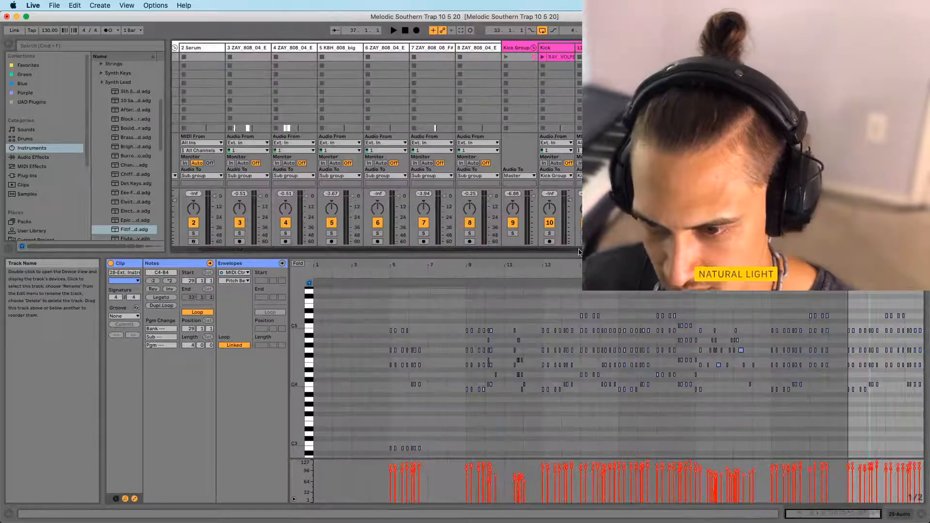
{"action": "scroll", "coordinate": [578, 254], "scroll_direction": "right", "scroll_amount": 2}
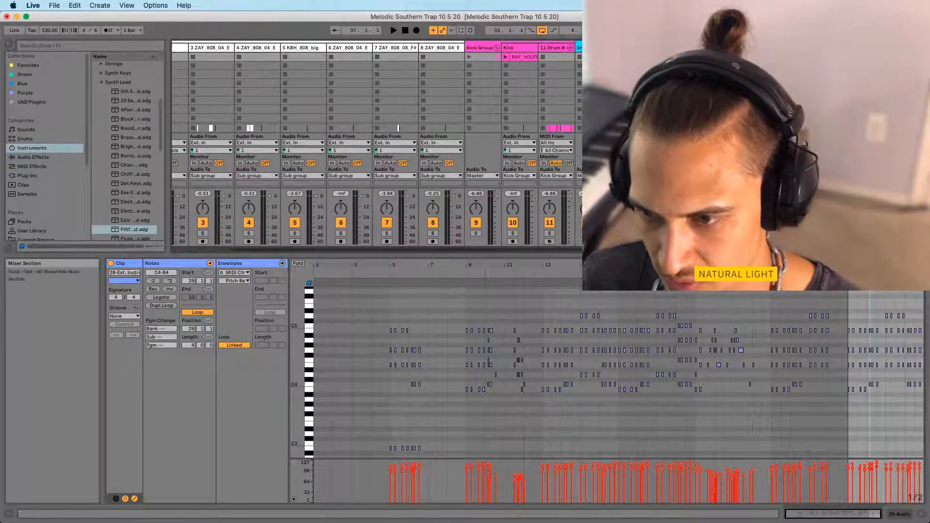
{"action": "left_click", "coordinate": [742, 143]}
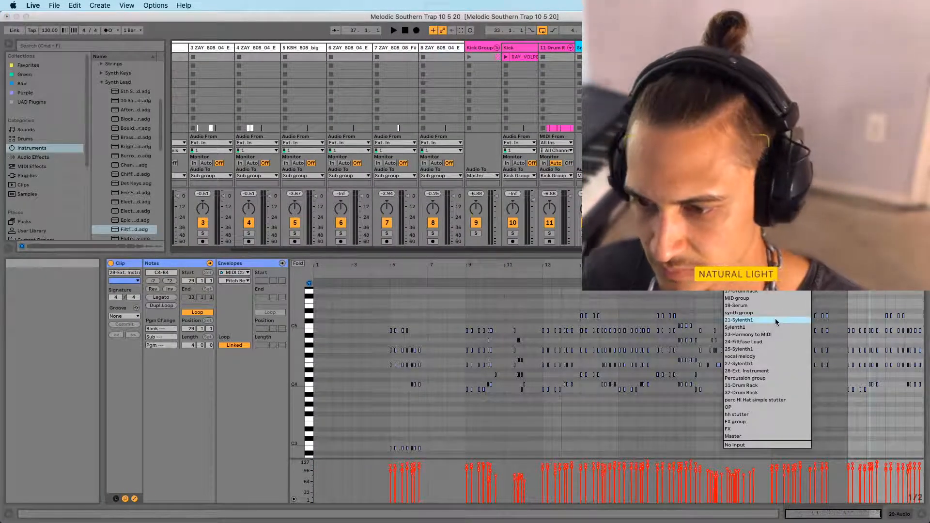
{"action": "left_click", "coordinate": [752, 372]}
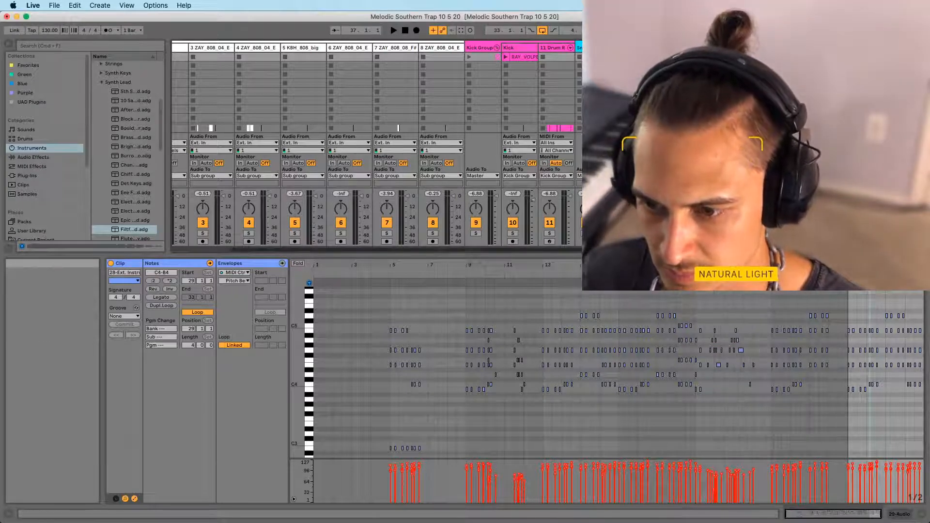
{"action": "key", "text": "Tab"}
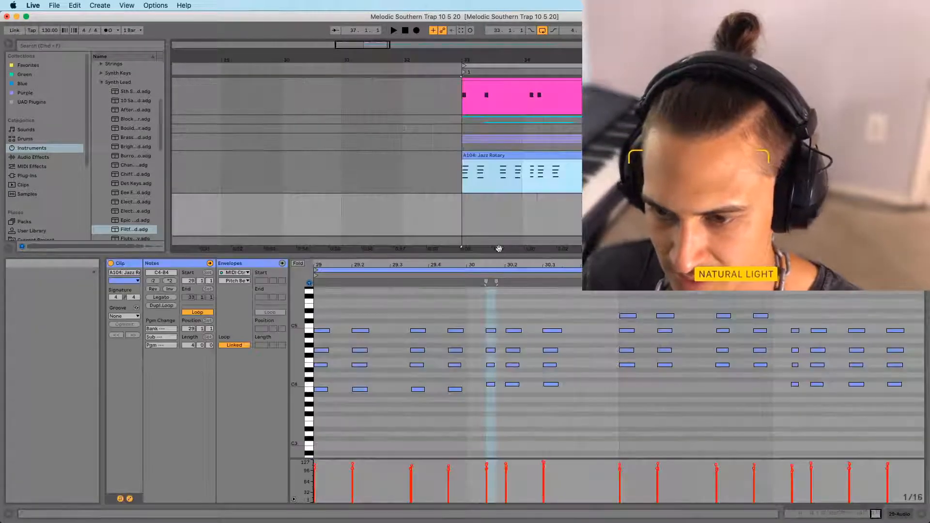
Add a Utility audio effect after the external instrument on the A104: Jazz Rotary clip's track and switch it to mono
{"action": "left_click", "coordinate": [466, 221]}
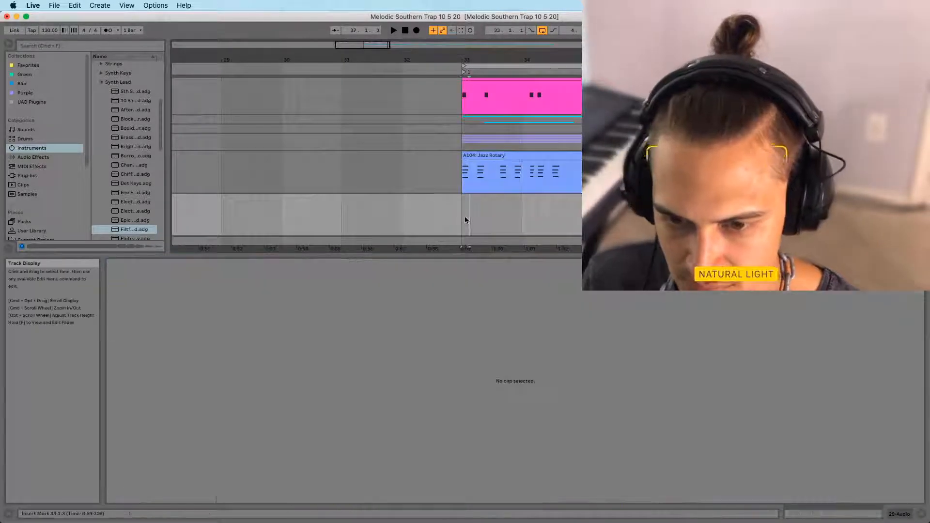
{"action": "left_click", "coordinate": [467, 181]}
{"action": "key", "text": "shift+Tab"}
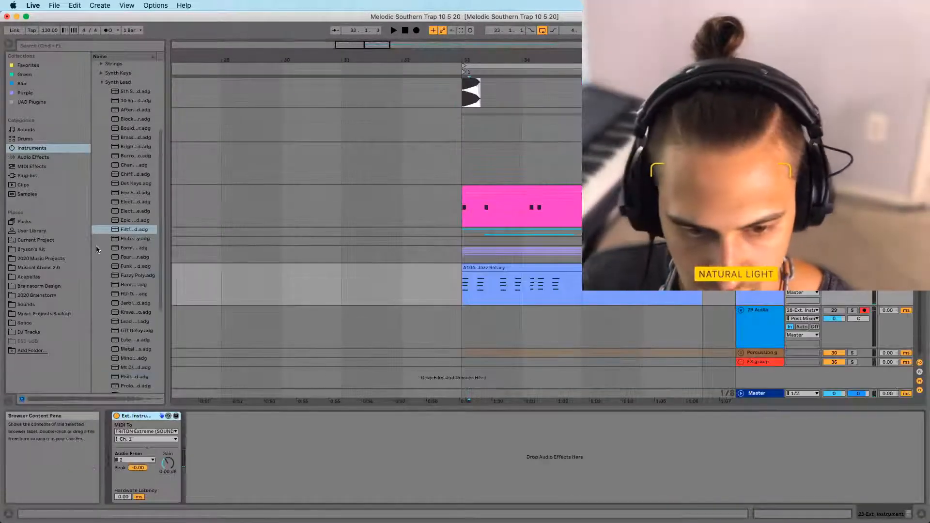
{"action": "scroll", "coordinate": [97, 243], "scroll_direction": "down", "scroll_amount": 5}
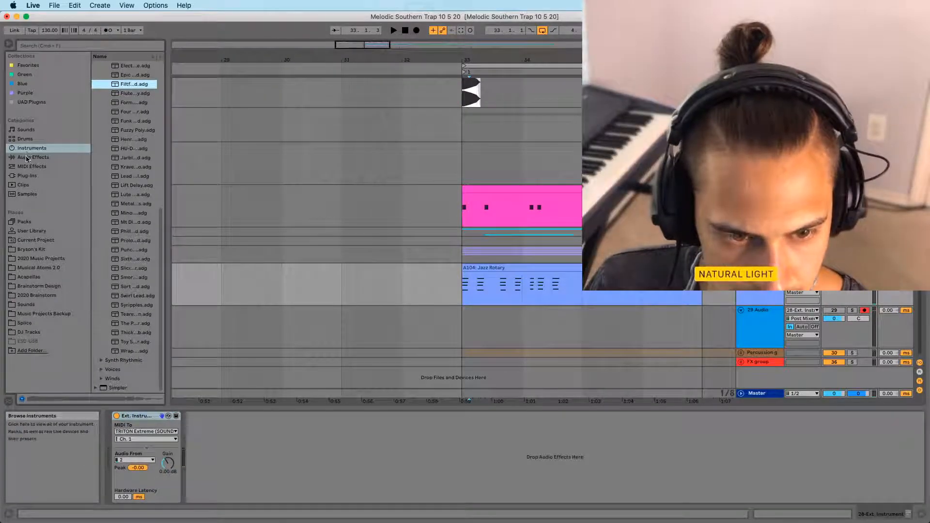
{"action": "left_click", "coordinate": [27, 158]}
{"action": "left_click_drag", "start_coordinate": [117, 351], "coordinate": [208, 456]}
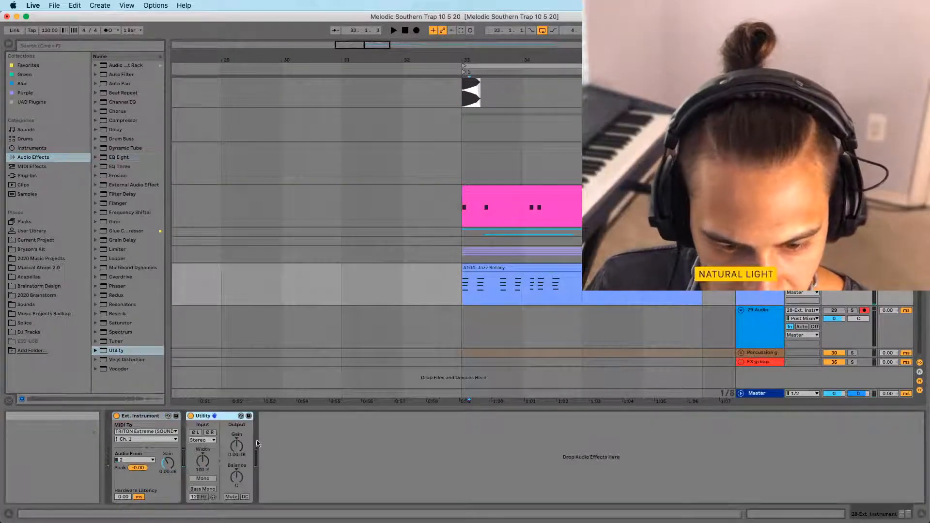
{"action": "left_click", "coordinate": [203, 478]}
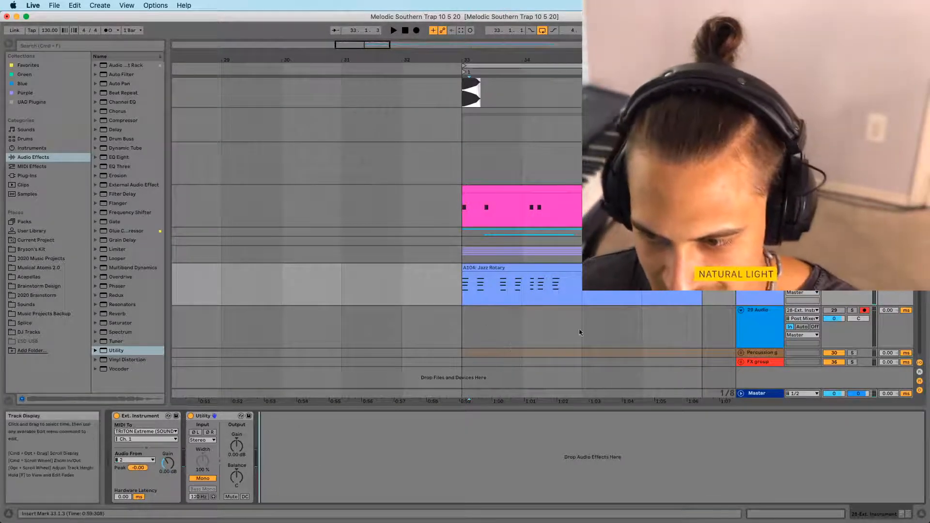
Record the keyboard part onto the 29 Audio track from bar 33 with looping turned off, and move the recording to a new track below
{"action": "left_click", "coordinate": [459, 334]}
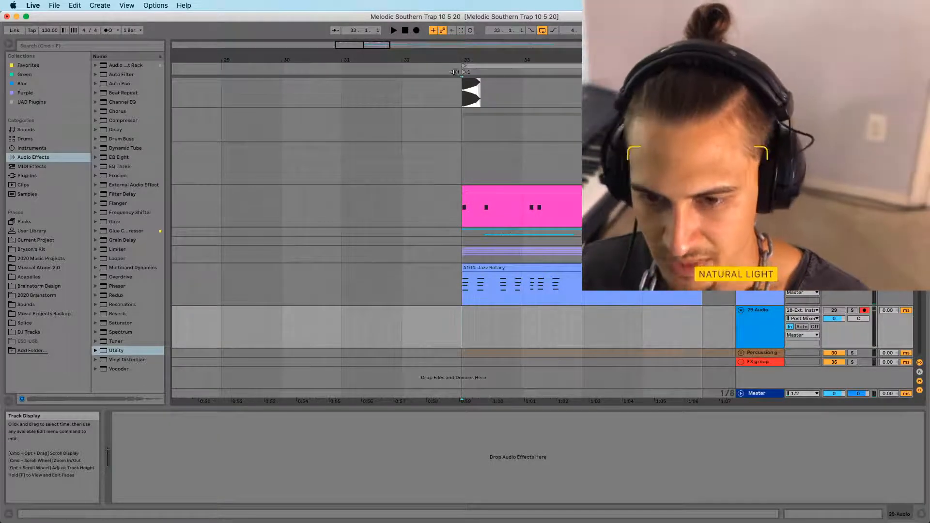
{"action": "left_click_drag", "start_coordinate": [463, 59], "coordinate": [429, 70]}
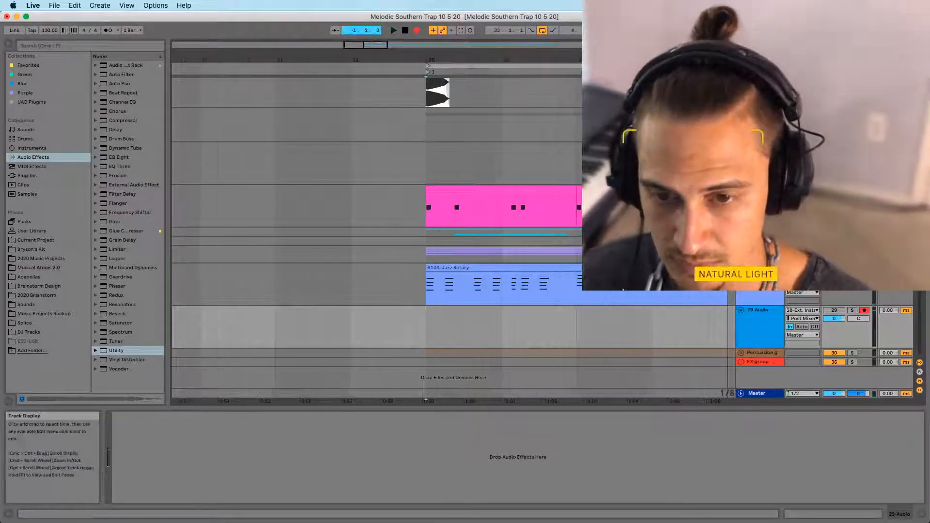
{"action": "left_click", "coordinate": [416, 30]}
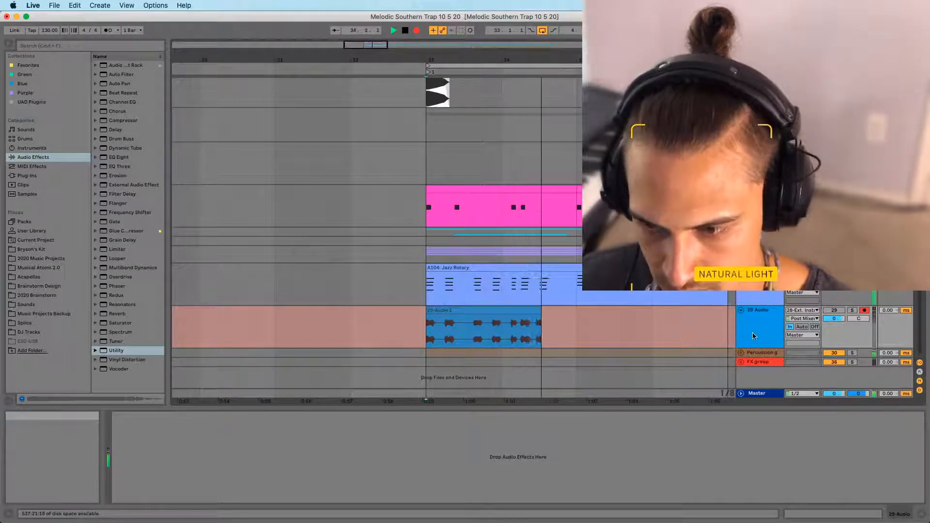
{"action": "left_click", "coordinate": [542, 30]}
{"action": "left_click_drag", "start_coordinate": [534, 60], "coordinate": [518, 36]}
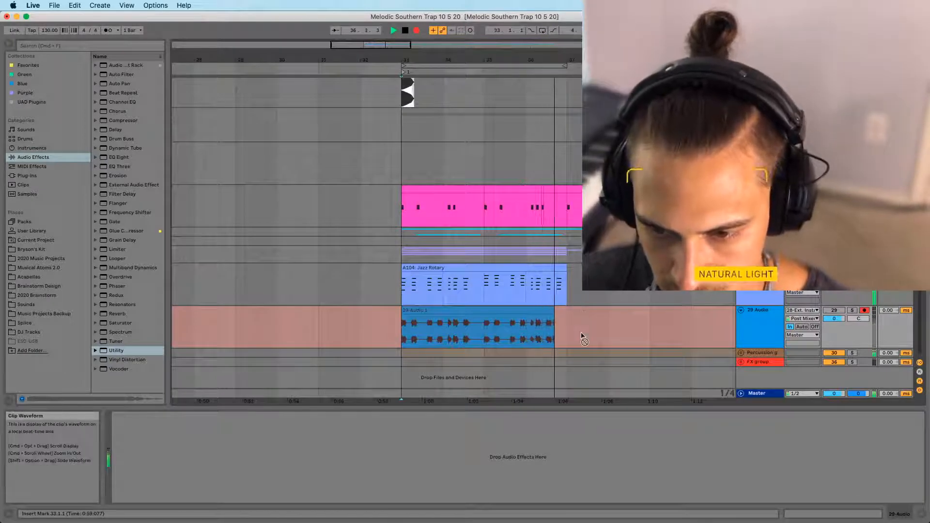
{"action": "key", "text": "space"}
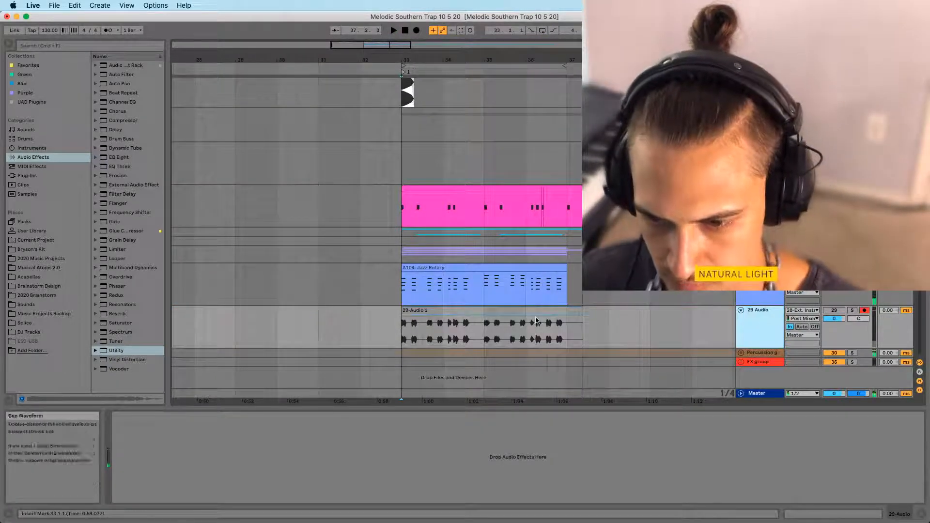
{"action": "left_click_drag", "start_coordinate": [403, 338], "coordinate": [403, 379]}
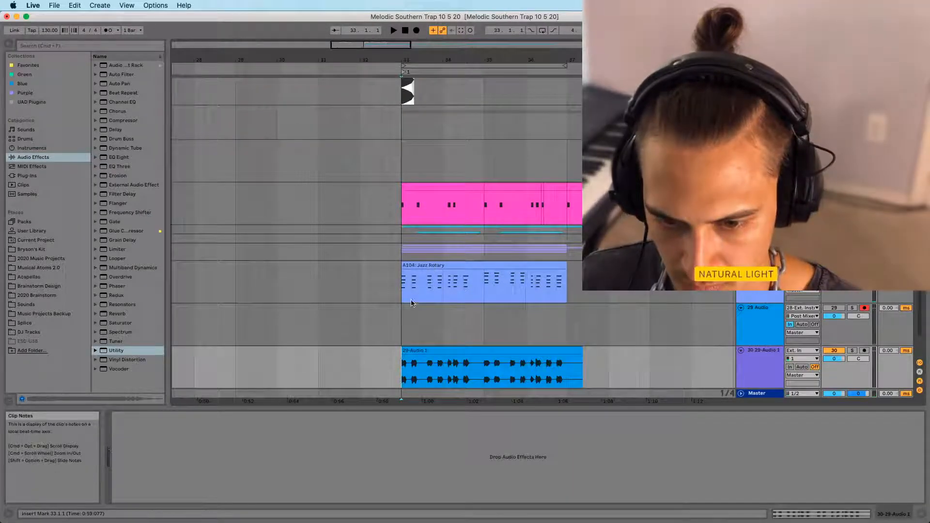
Move the A104: Jazz Rotary clip back to start at bar 29, and play from bar 33 with looping turned on
{"action": "left_click", "coordinate": [419, 265]}
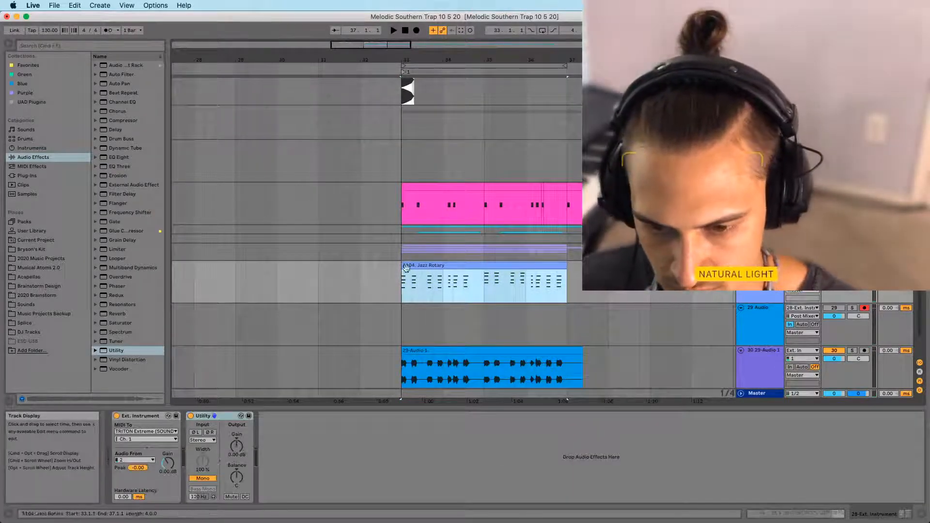
{"action": "left_click_drag", "start_coordinate": [453, 264], "coordinate": [301, 269]}
{"action": "left_click", "coordinate": [404, 287]}
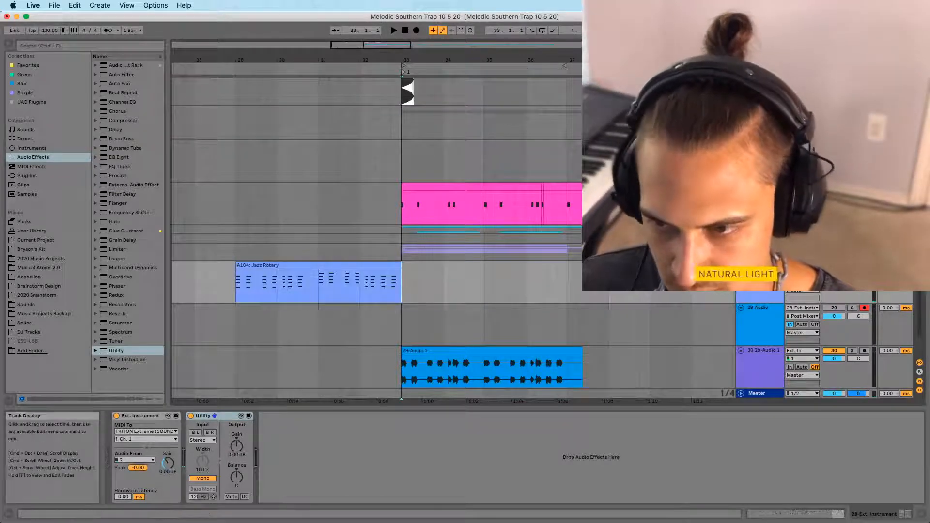
{"action": "left_click", "coordinate": [543, 31]}
{"action": "key", "text": "space"}
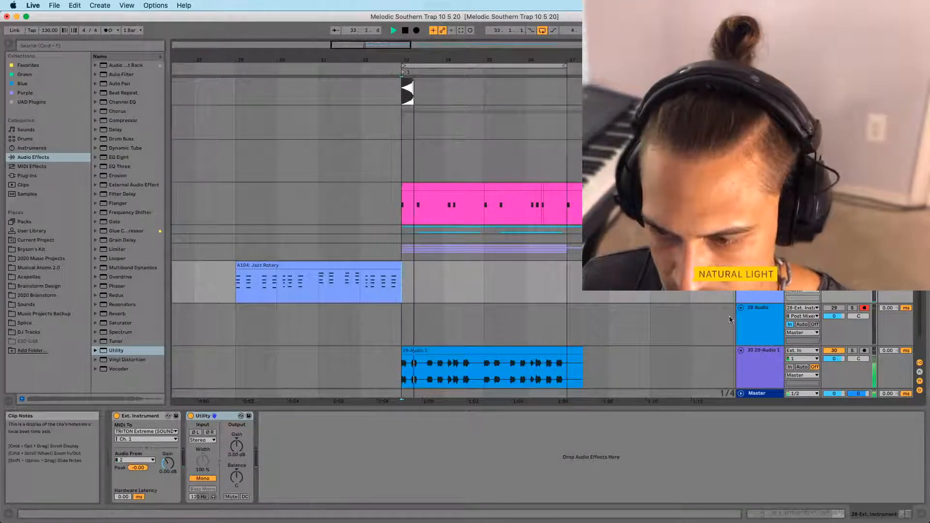
Add the favourite MConvolutionEZ reverb to the 30 29-Audio 1 track holding the recorded keyboard part
{"action": "scroll", "coordinate": [611, 326], "scroll_direction": "down", "scroll_amount": 2}
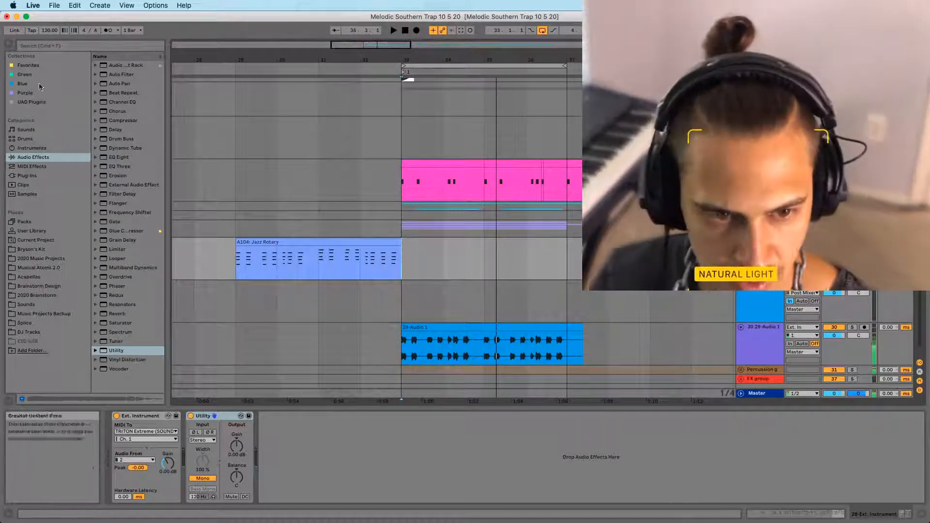
{"action": "left_click", "coordinate": [29, 65]}
{"action": "left_click", "coordinate": [126, 130]}
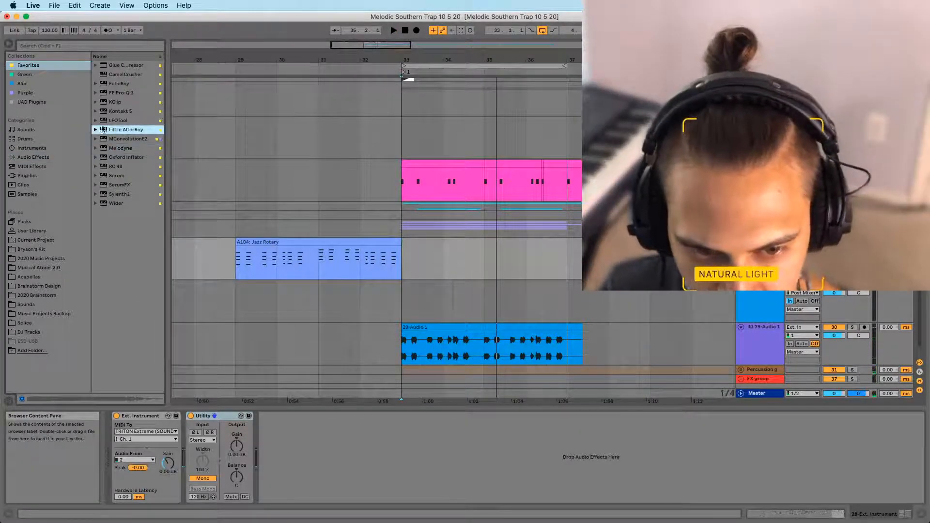
{"action": "left_click_drag", "start_coordinate": [129, 139], "coordinate": [135, 144]}
{"action": "left_click_drag", "start_coordinate": [280, 284], "coordinate": [283, 341]}
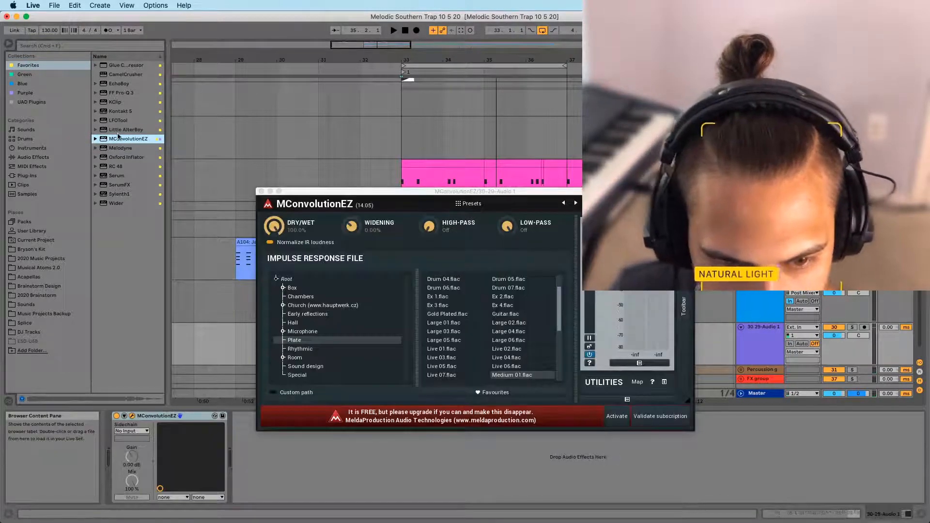
Insert an EQ Eight before MConvolutionEZ and set its low-cut band's frequency to about 152 Hz
{"action": "left_click", "coordinate": [29, 157]}
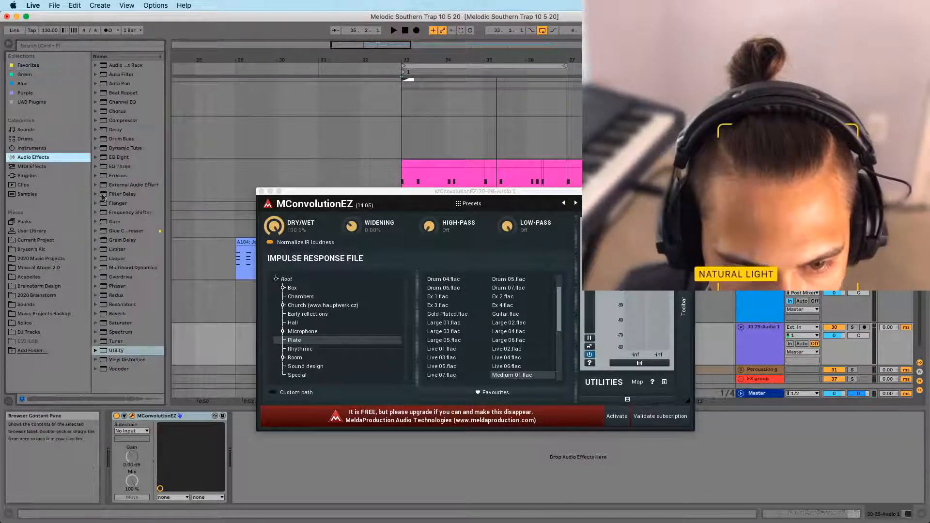
{"action": "left_click_drag", "start_coordinate": [111, 160], "coordinate": [175, 455]}
{"action": "left_click_drag", "start_coordinate": [138, 465], "coordinate": [138, 465]}
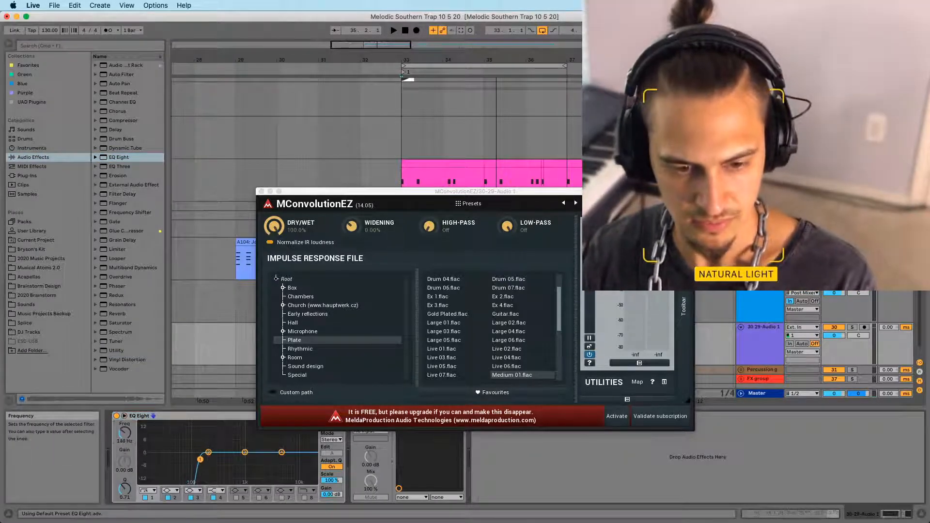
{"action": "left_click_drag", "start_coordinate": [124, 435], "coordinate": [124, 436]}
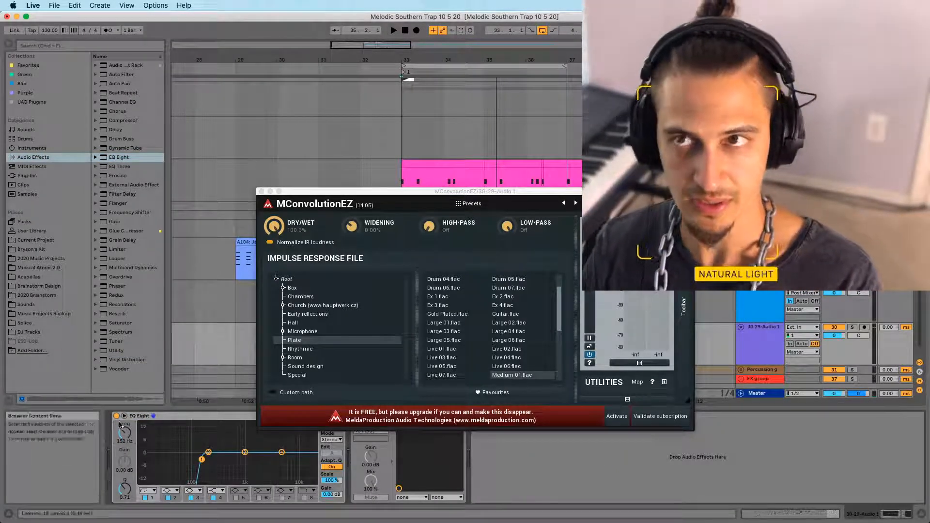
Set the keyboard reverb's dry/wet to 12.4% with the Small 04.flac plate impulse during playback, and close the plug-in window
{"action": "key", "text": "space"}
{"action": "left_click_drag", "start_coordinate": [274, 227], "coordinate": [274, 257]}
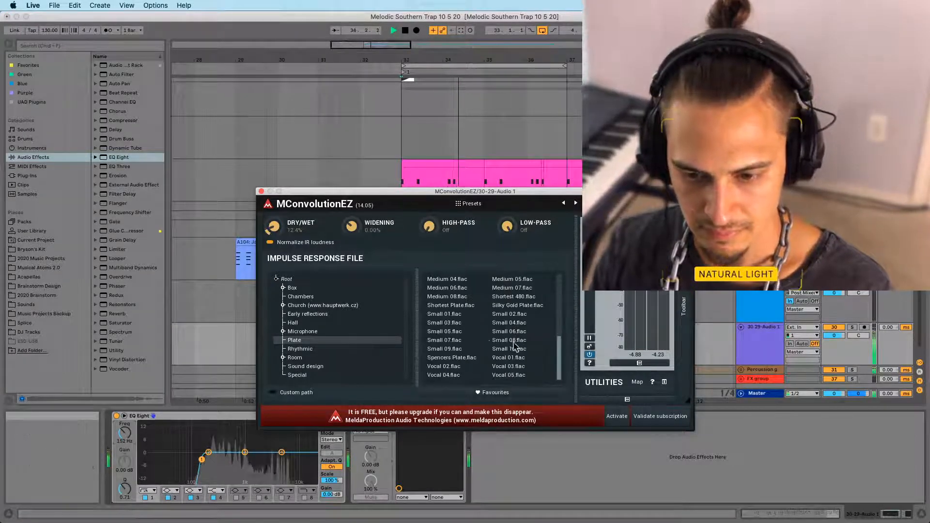
{"action": "scroll", "coordinate": [509, 330], "scroll_direction": "down", "scroll_amount": 5}
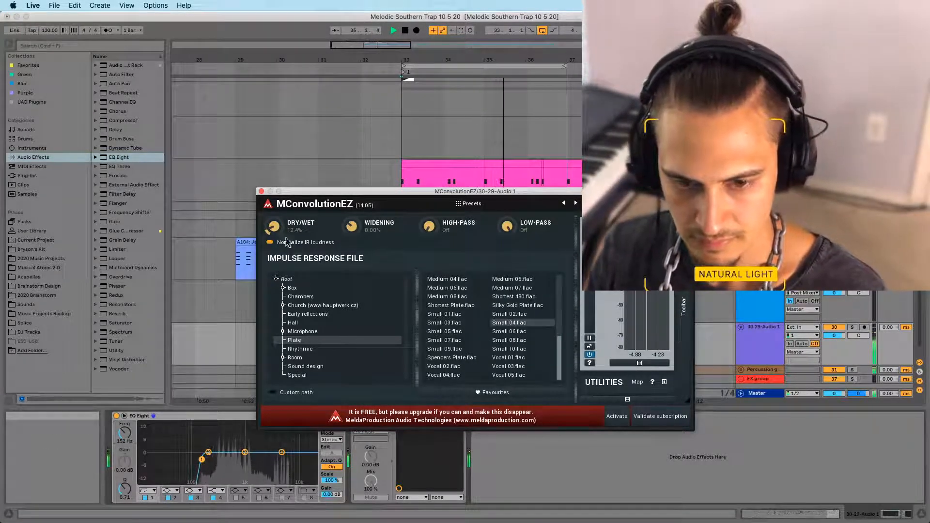
{"action": "left_click_drag", "start_coordinate": [274, 226], "coordinate": [275, 229]}
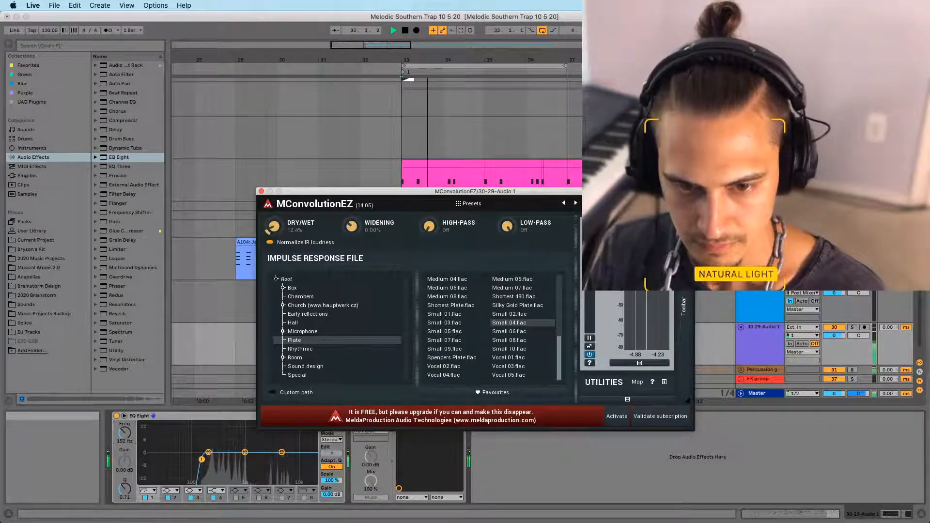
{"action": "left_click", "coordinate": [261, 191]}
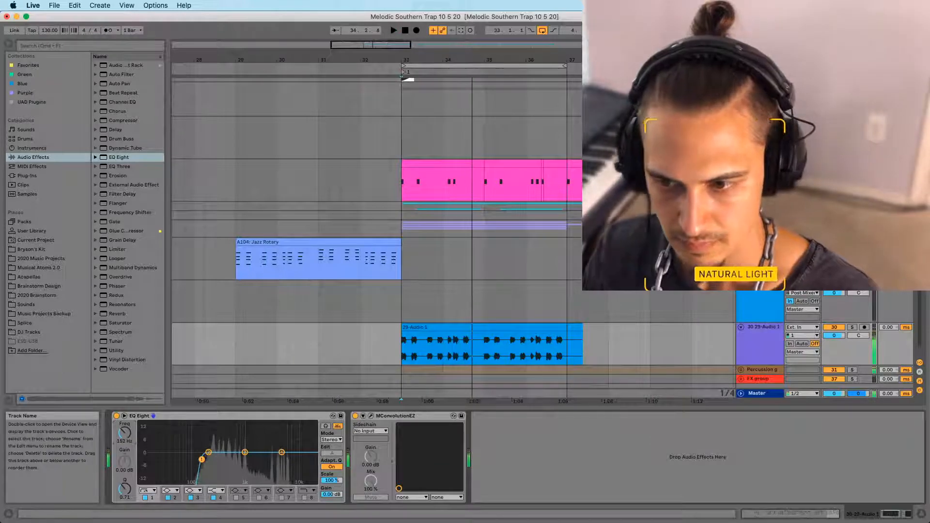
Add MConvolutionEZ to the 24 Filtfase Lead track, set its dry/wet to about 30%, and close the plug-in window
{"action": "scroll", "coordinate": [459, 236], "scroll_direction": "up", "scroll_amount": 10}
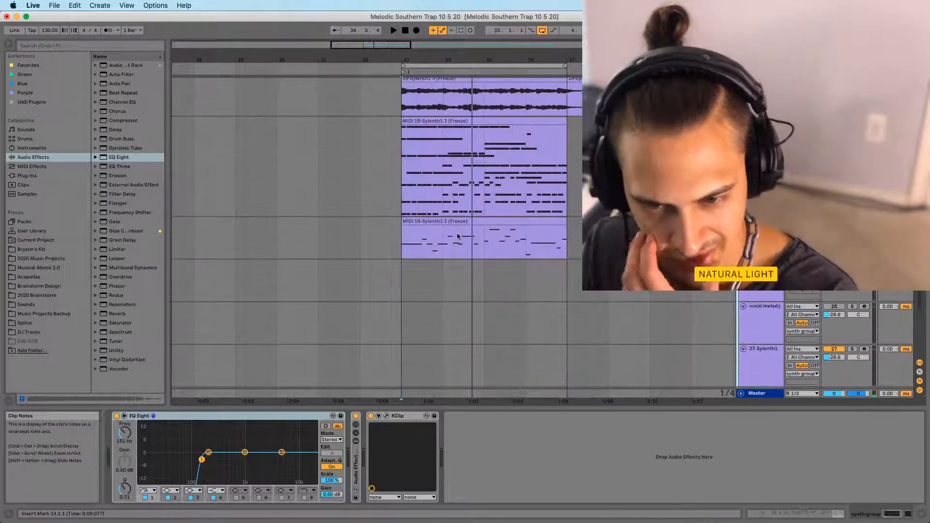
{"action": "left_click", "coordinate": [461, 225]}
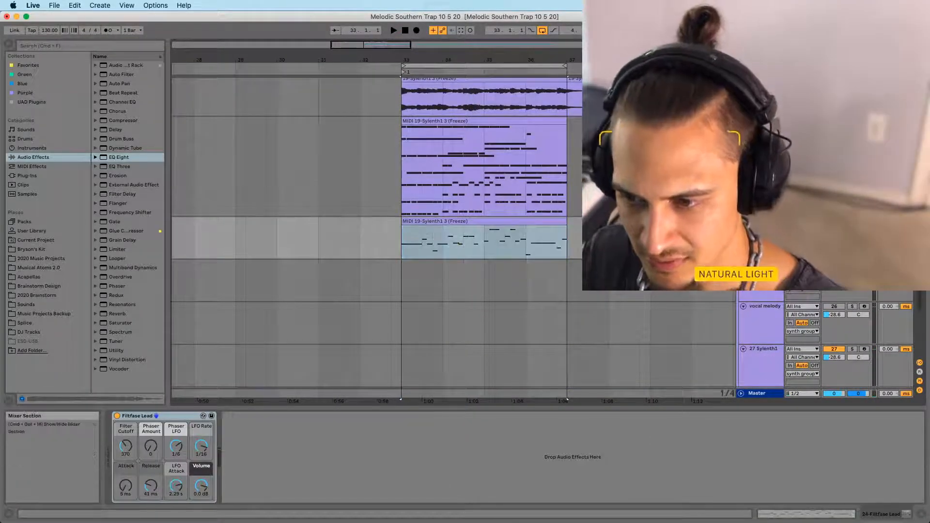
{"action": "left_click", "coordinate": [26, 67]}
{"action": "left_click_drag", "start_coordinate": [128, 139], "coordinate": [257, 435]}
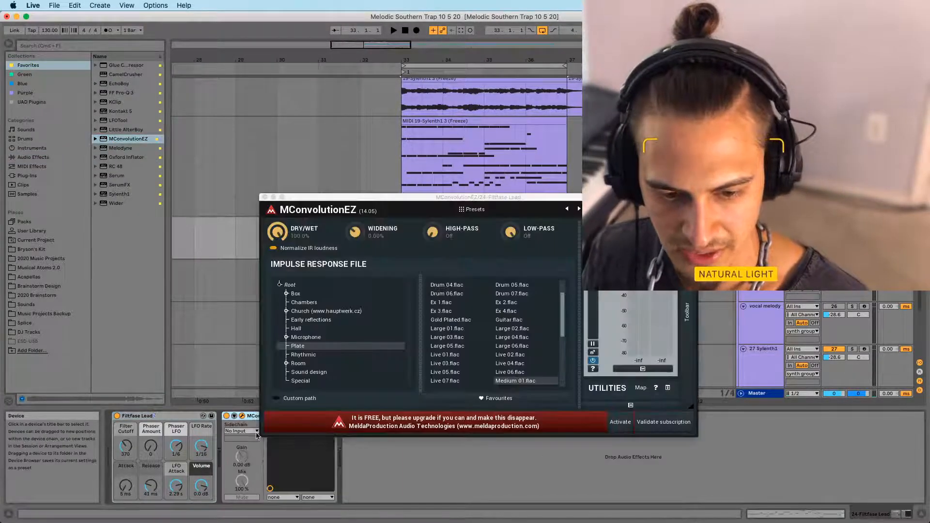
{"action": "key", "text": "space"}
{"action": "left_click_drag", "start_coordinate": [277, 232], "coordinate": [277, 283]}
{"action": "left_click_drag", "start_coordinate": [281, 231], "coordinate": [281, 235]}
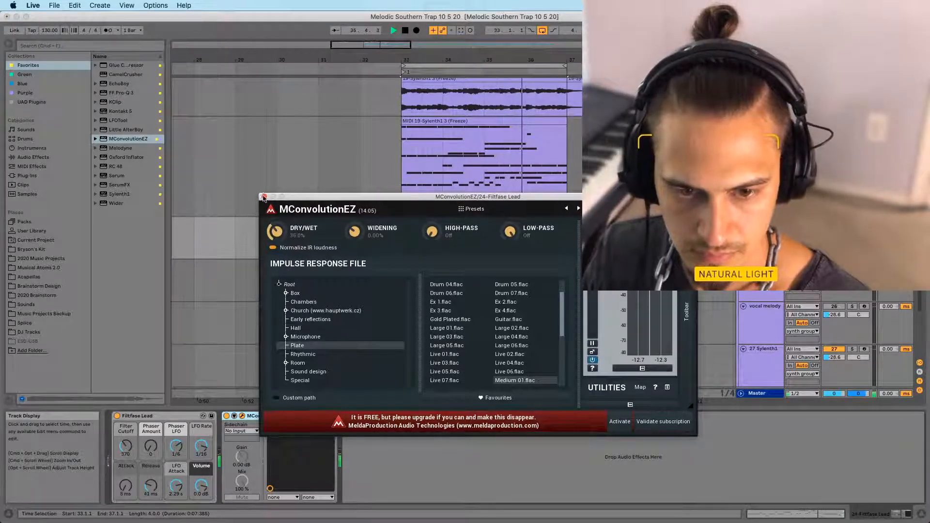
{"action": "left_click", "coordinate": [264, 197]}
Play the loop from bar 33 and lower the 30 29-Audio 1 track's volume to -3.0 dB
{"action": "scroll", "coordinate": [469, 234], "scroll_direction": "down", "scroll_amount": 2}
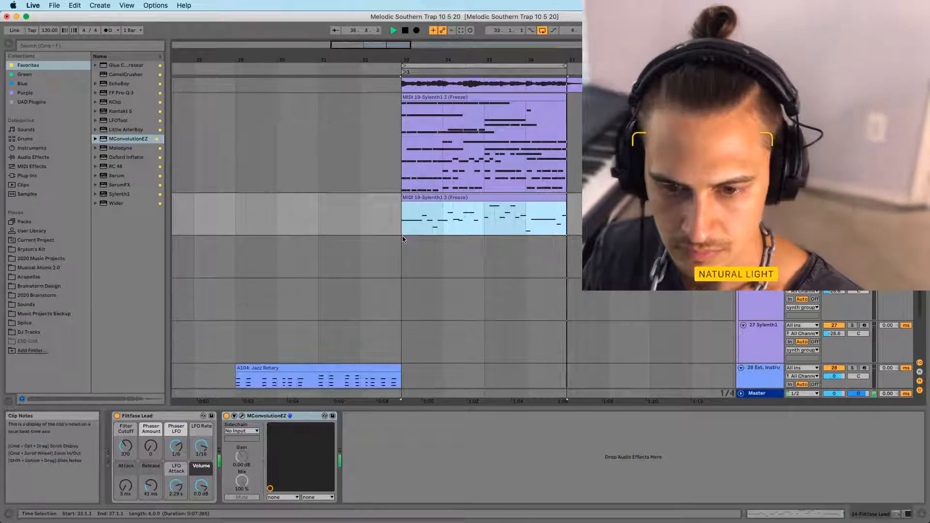
{"action": "left_click", "coordinate": [404, 232]}
{"action": "scroll", "coordinate": [436, 248], "scroll_direction": "down", "scroll_amount": 5}
{"action": "scroll", "coordinate": [436, 247], "scroll_direction": "up", "scroll_amount": 5}
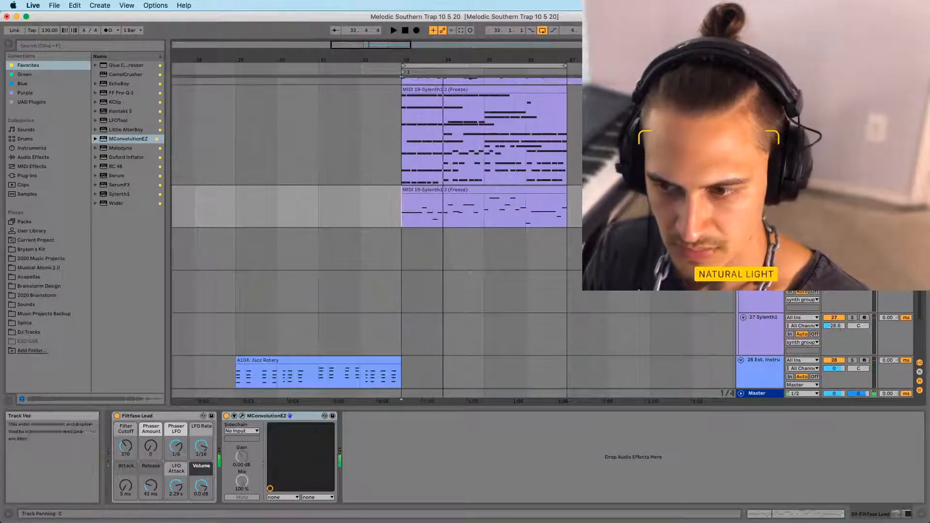
{"action": "key", "text": "space"}
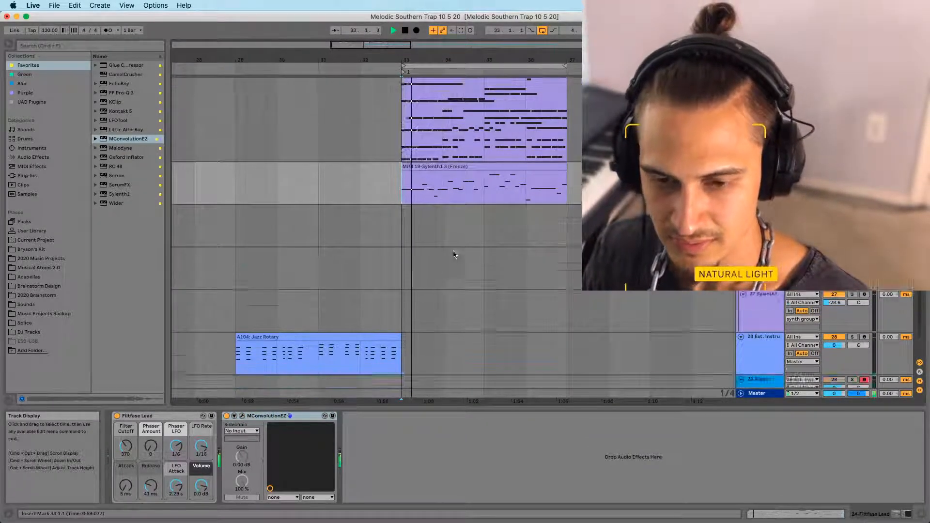
{"action": "scroll", "coordinate": [442, 270], "scroll_direction": "down", "scroll_amount": 4}
{"action": "left_click", "coordinate": [762, 323]}
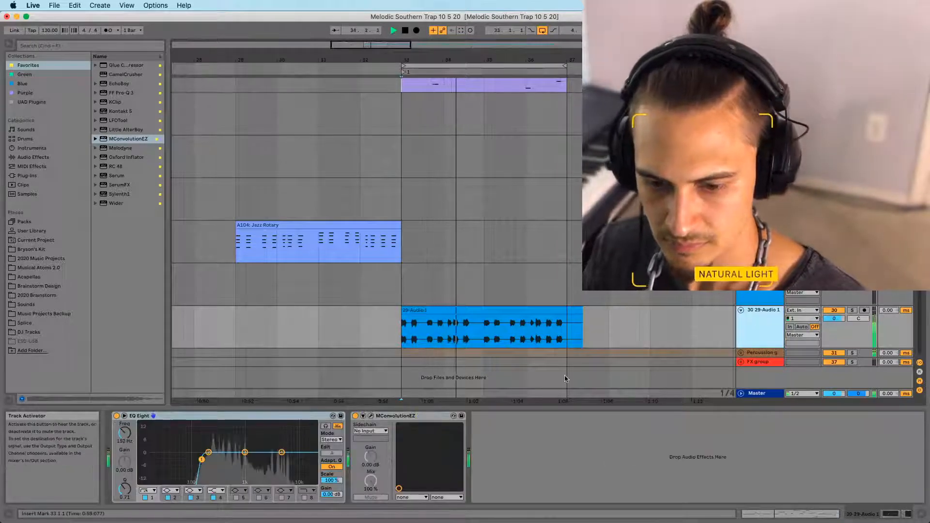
{"action": "left_click", "coordinate": [631, 427]}
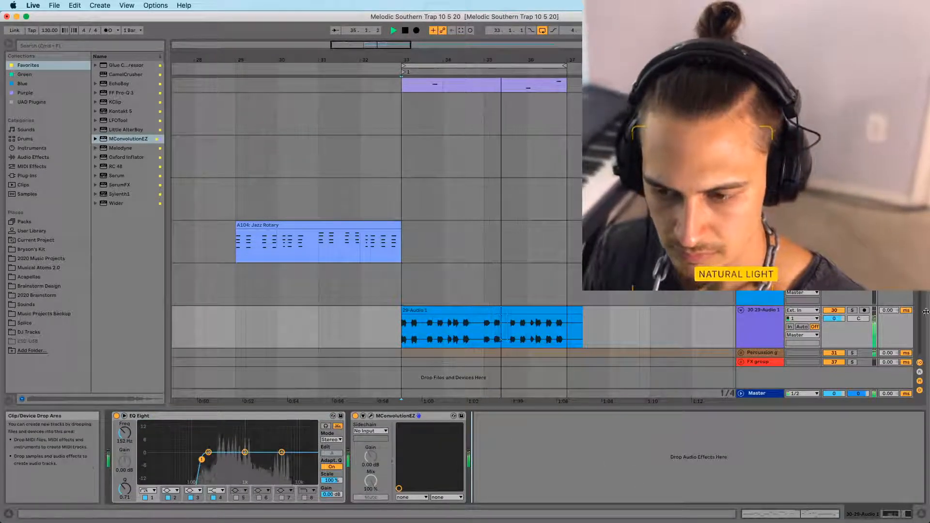
{"action": "left_click", "coordinate": [763, 340]}
{"action": "left_click", "coordinate": [402, 295]}
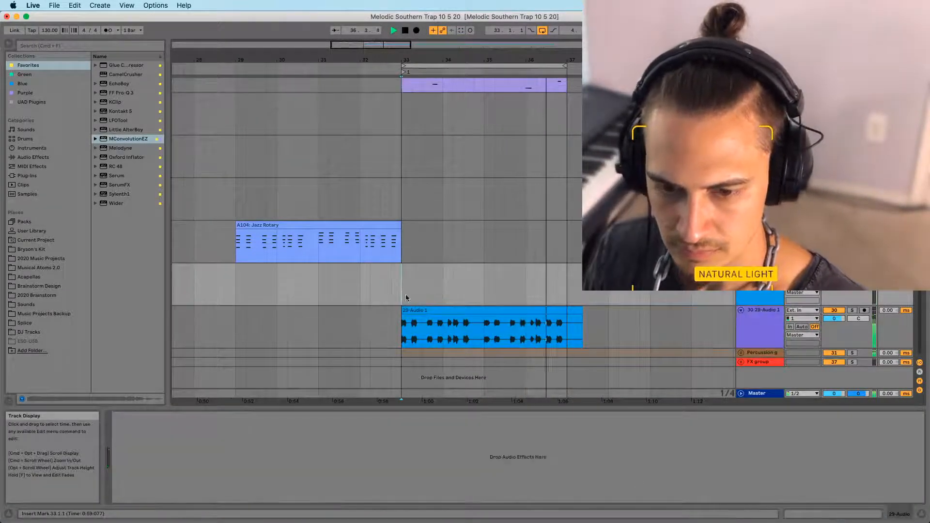
{"action": "left_click_drag", "start_coordinate": [834, 319], "coordinate": [834, 320]}
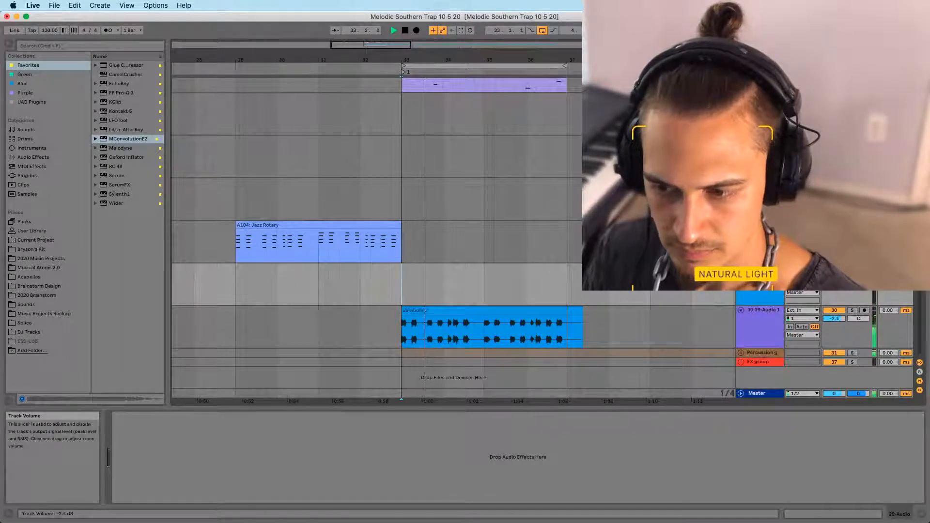
Select the empty space at bar 33 on the 28 Ext. Instrument track and rehearse a new keyboard part over looped playback
{"action": "scroll", "coordinate": [465, 194], "scroll_direction": "up", "scroll_amount": 3}
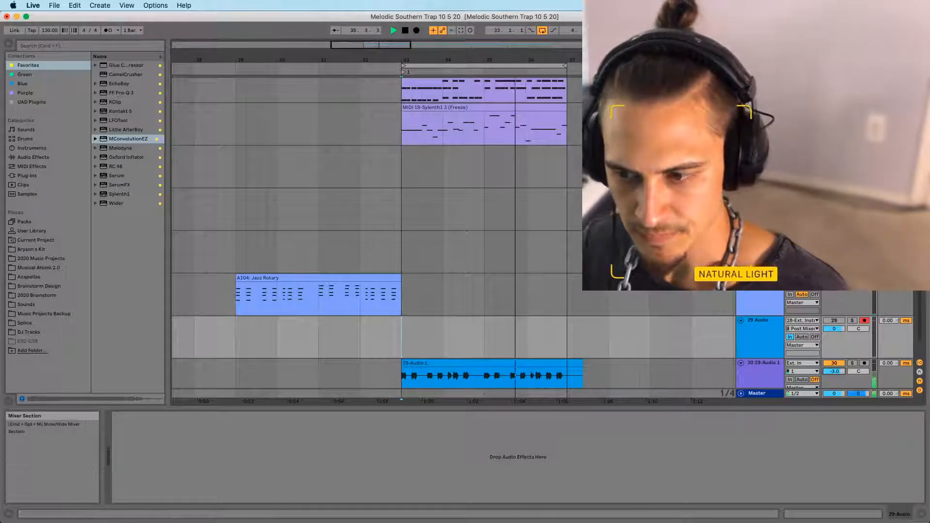
{"action": "left_click", "coordinate": [419, 299]}
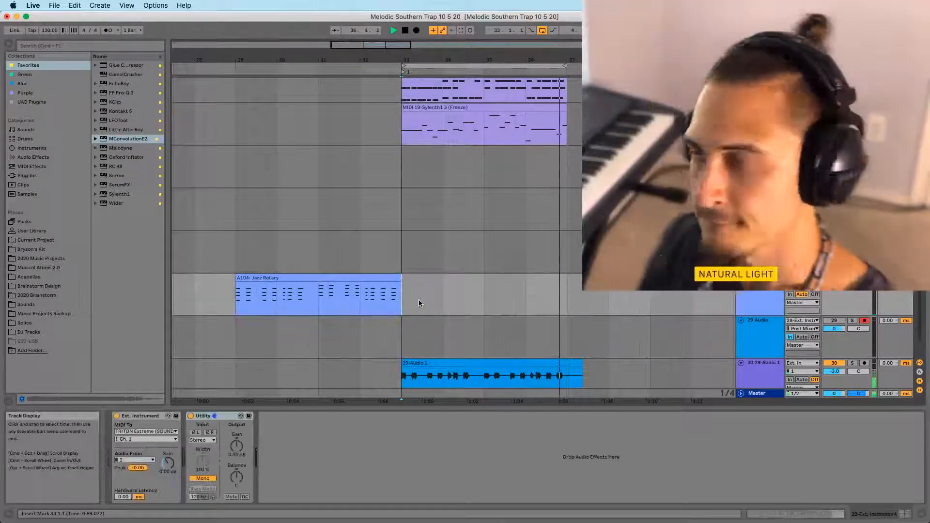
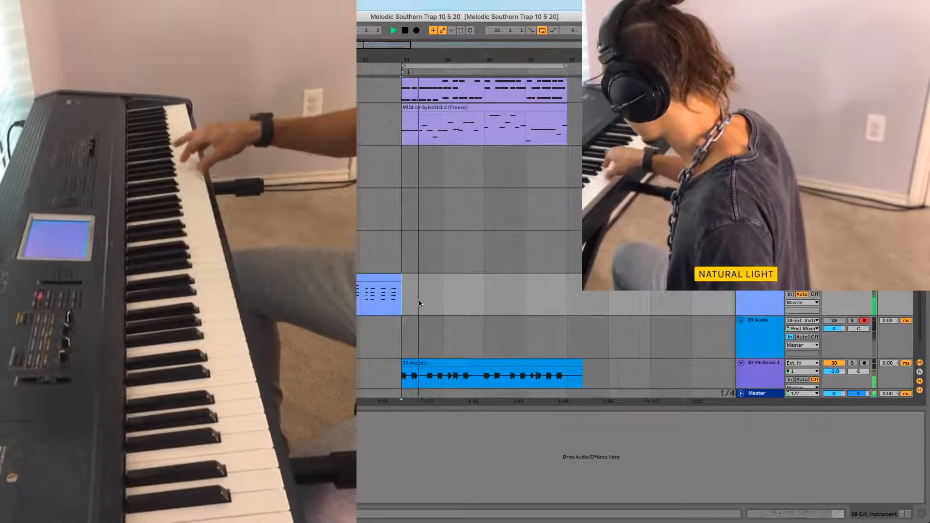
{"action": "key", "text": "space"}
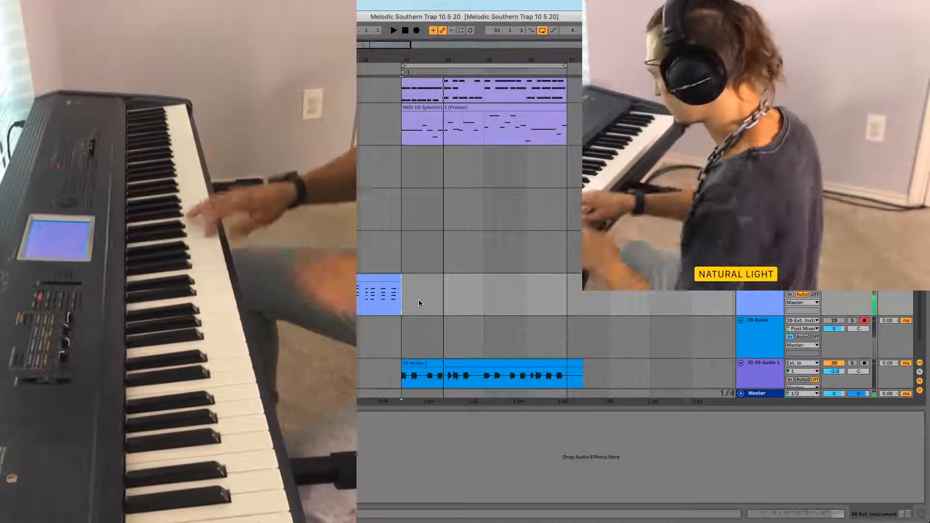
{"action": "key", "text": "space"}
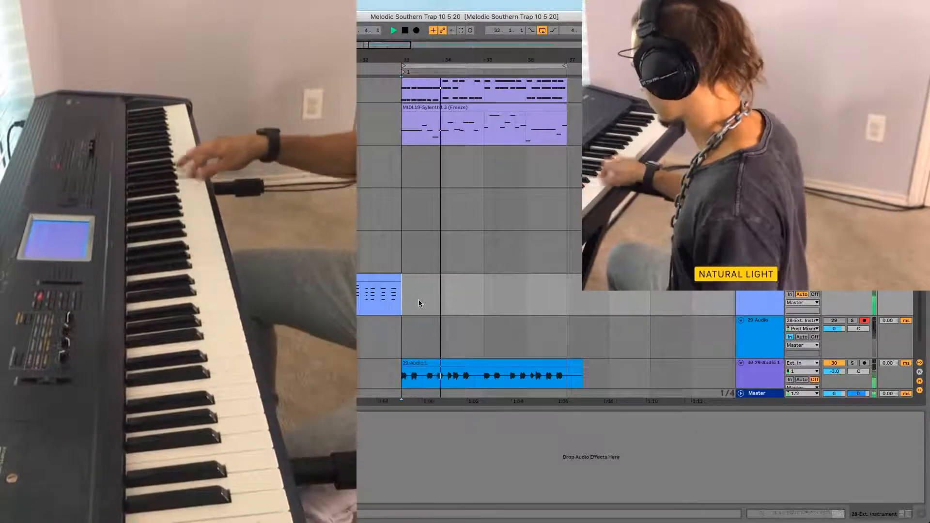
{"action": "key", "text": "space"}
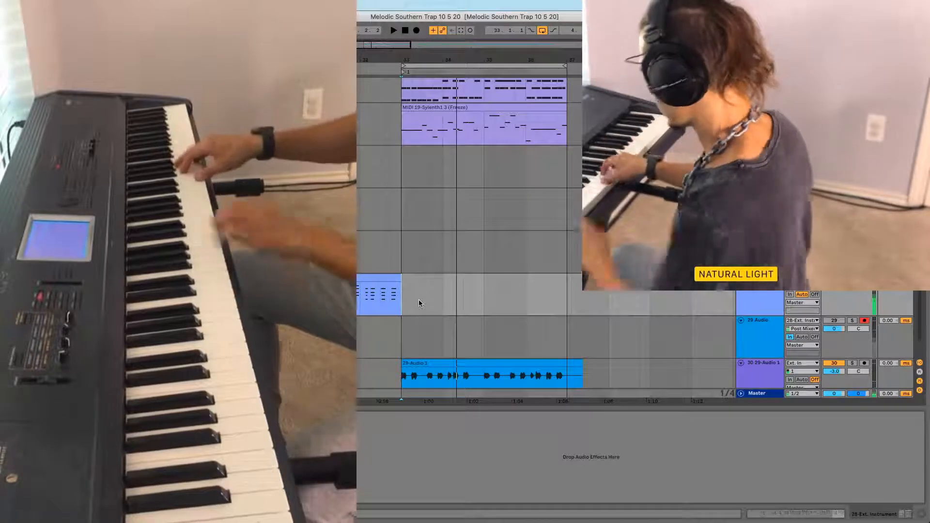
{"action": "key", "text": "space"}
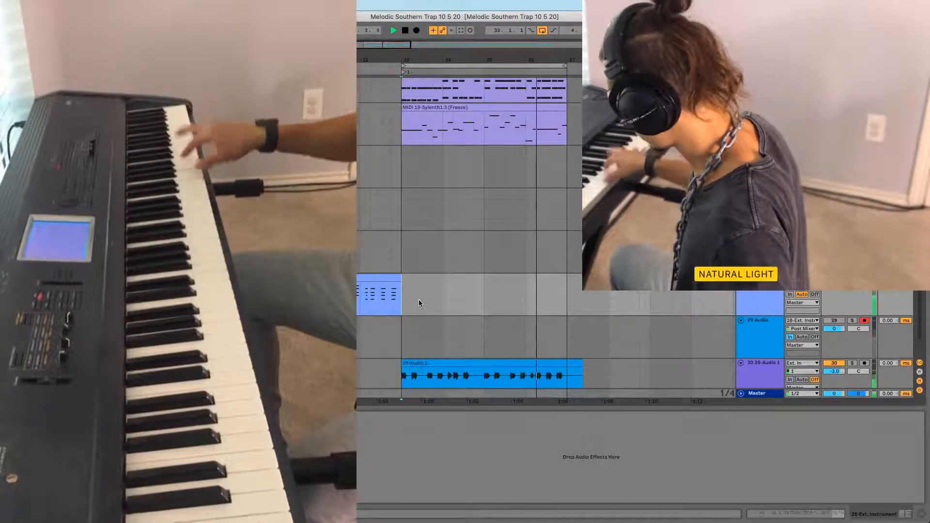
{"action": "key", "text": "space"}
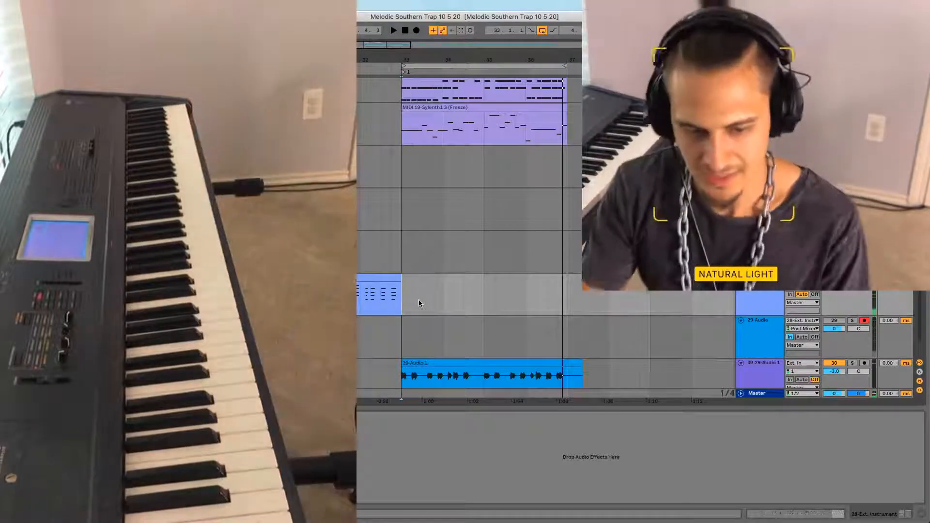
{"action": "left_click", "coordinate": [401, 304]}
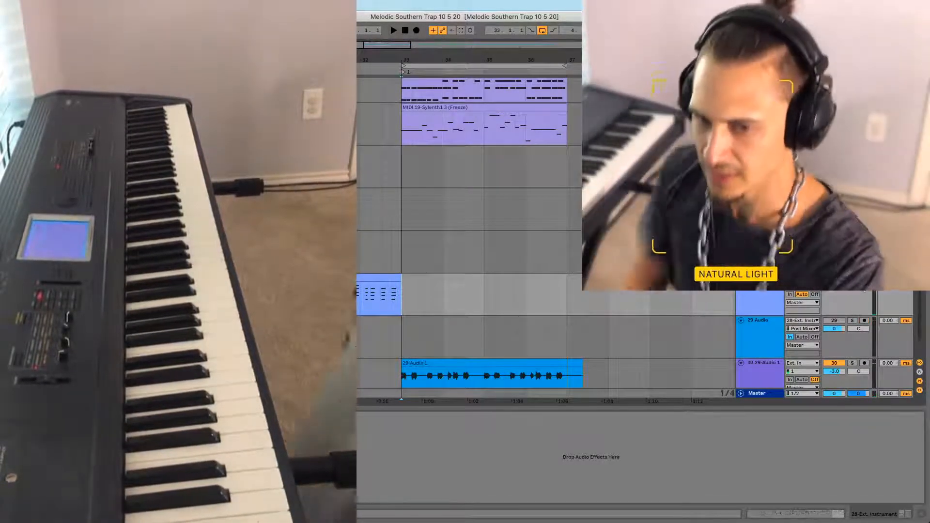
Record two takes of the new keyboard part into empty session slots of the 28 Ext. Instrument track, discarding the false starts
{"action": "key", "text": "Tab"}
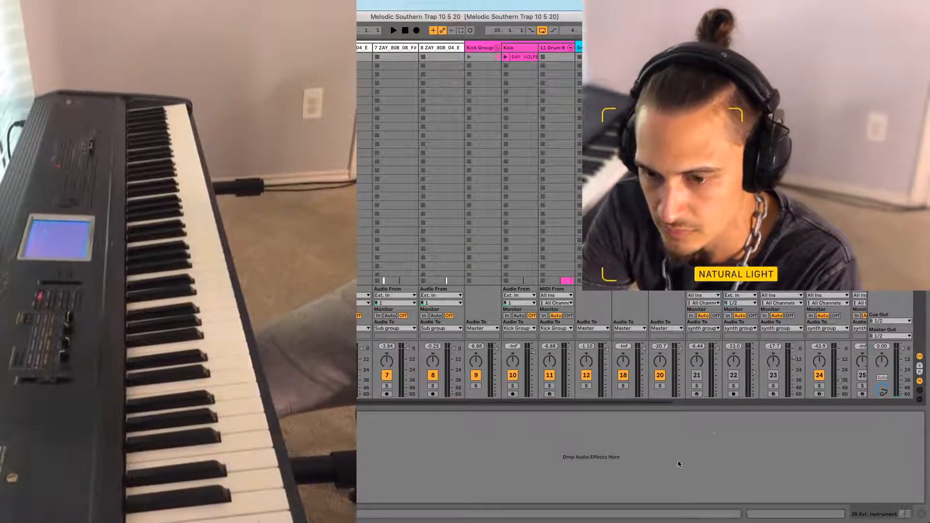
{"action": "left_click_drag", "start_coordinate": [590, 403], "coordinate": [739, 406]}
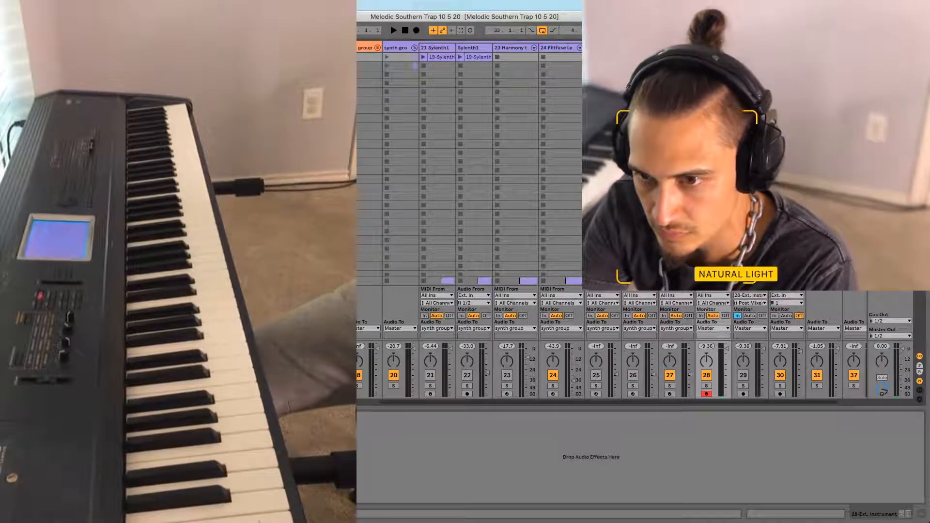
{"action": "left_click", "coordinate": [701, 65]}
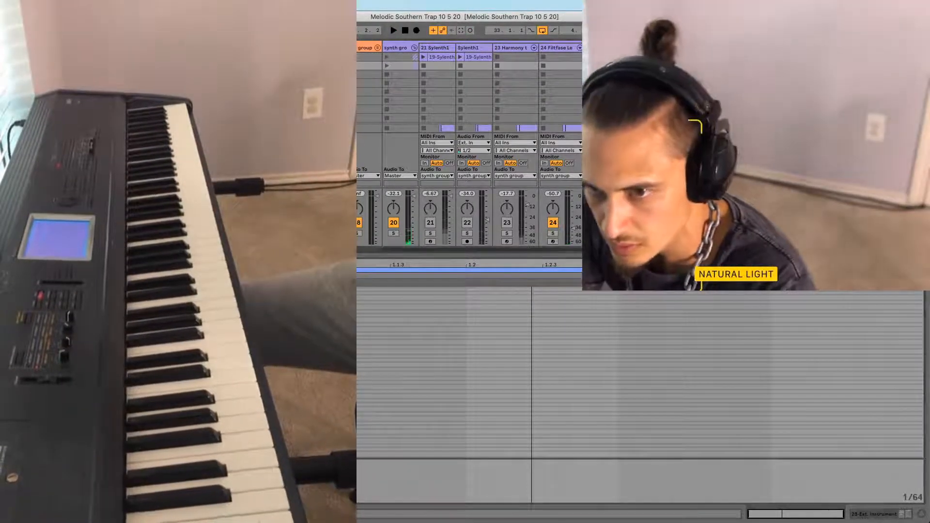
{"action": "key", "text": "super+z"}
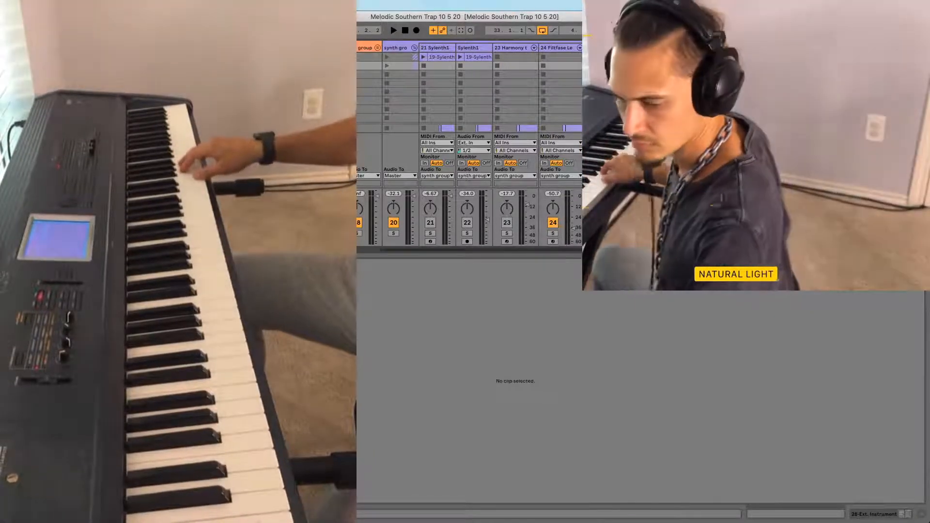
{"action": "key", "text": "Down"}
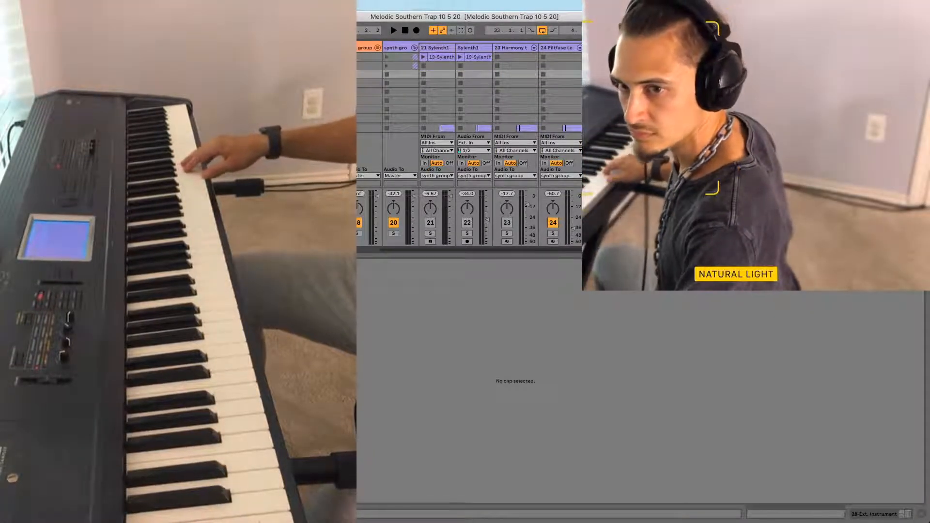
{"action": "left_click", "coordinate": [727, 66]}
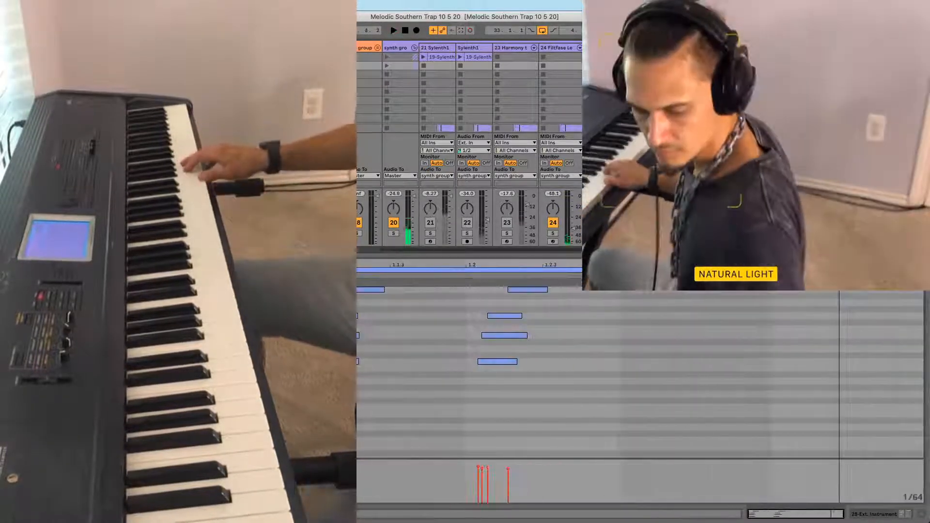
{"action": "key", "text": "super+z"}
{"action": "key", "text": "Return"}
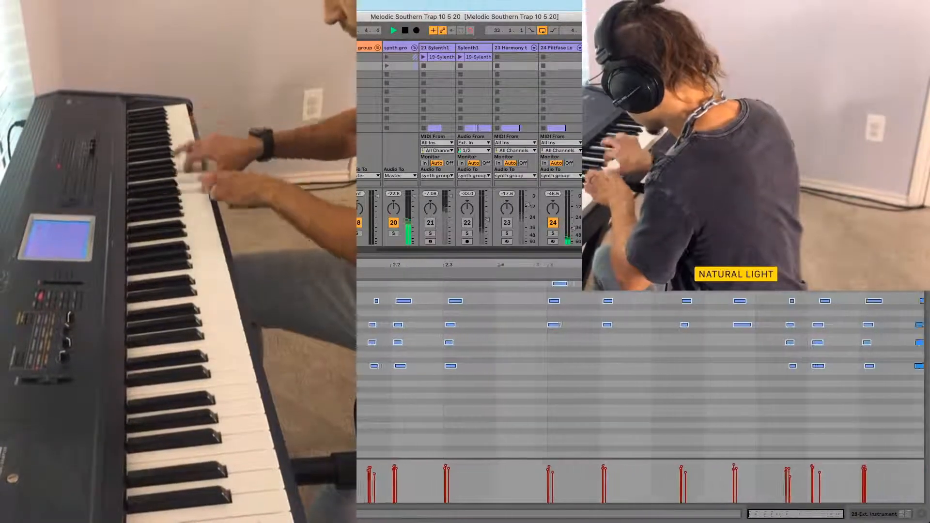
{"action": "key", "text": "space"}
{"action": "scroll", "coordinate": [427, 421], "scroll_direction": "up", "scroll_amount": 3}
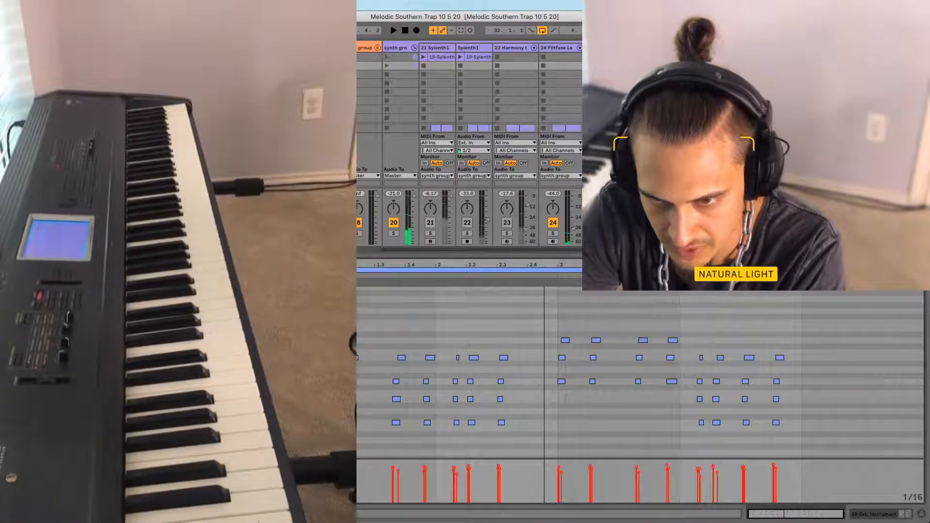
{"action": "left_click", "coordinate": [703, 75]}
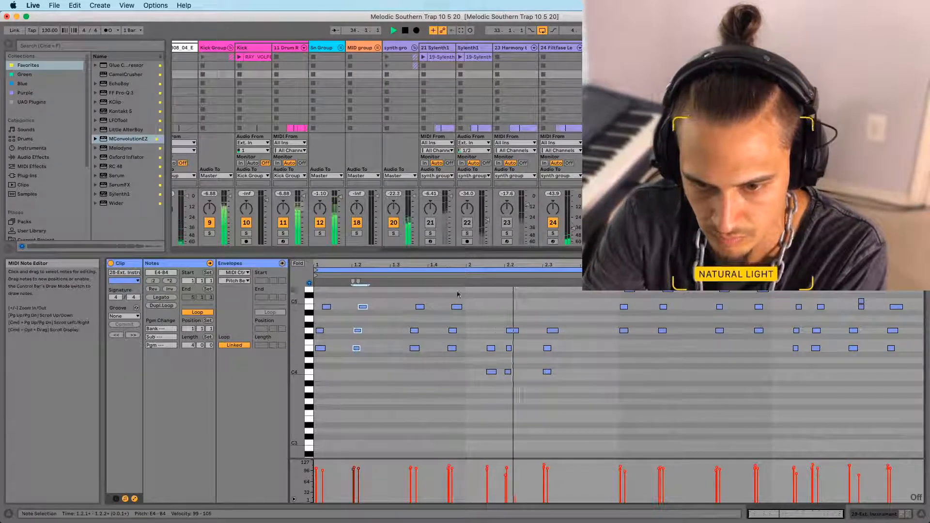
Nudge the three-note chord at 1.4.3 slightly later in the new clip
{"action": "left_click", "coordinate": [463, 369]}
{"action": "left_click", "coordinate": [452, 375]}
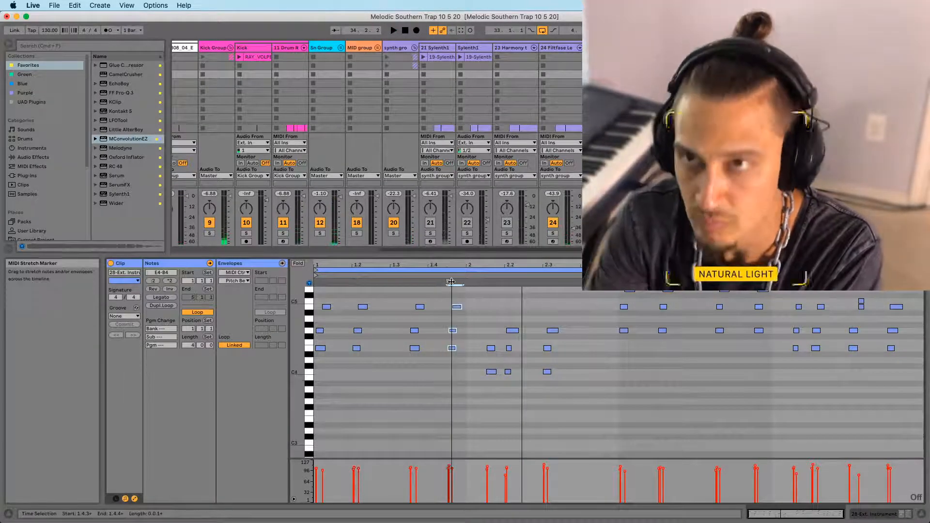
{"action": "key", "text": "space"}
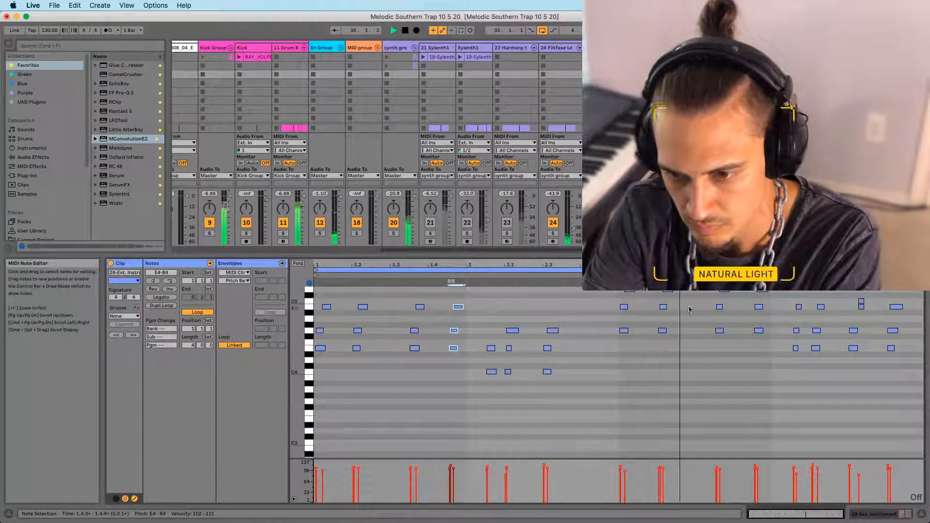
Adjust the timing of the individual notes in the bar 3 chords at 3.1, 3.2 and 3.3.3
{"action": "left_click_drag", "start_coordinate": [664, 265], "coordinate": [667, 290]}
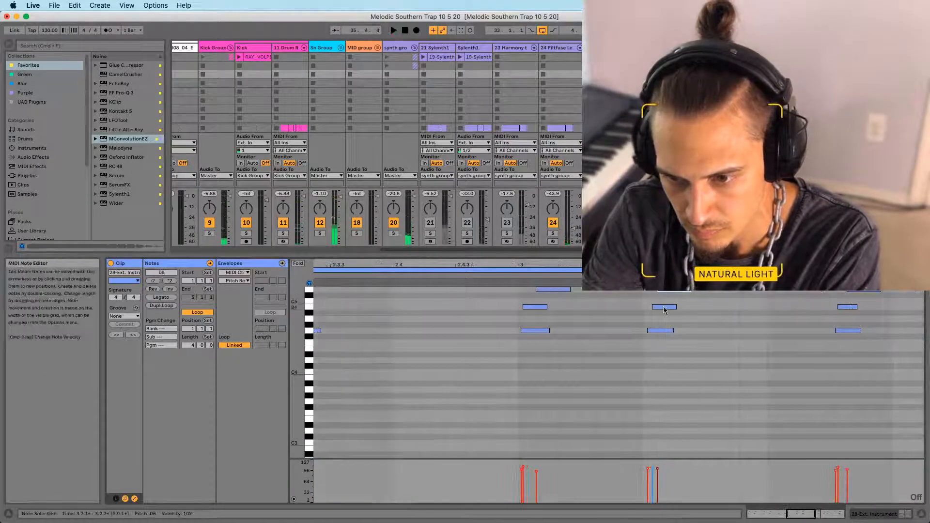
{"action": "left_click", "coordinate": [655, 331]}
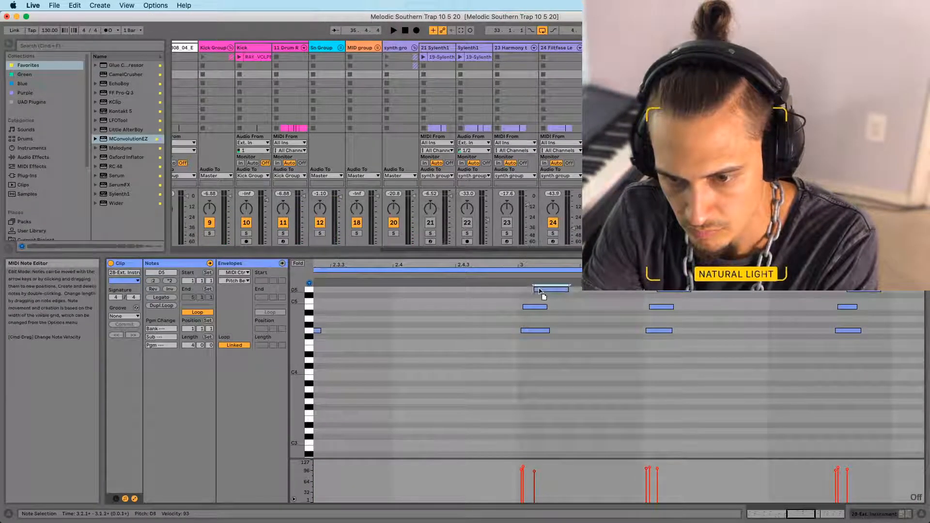
{"action": "key", "text": "space"}
{"action": "left_click_drag", "start_coordinate": [845, 265], "coordinate": [575, 266]}
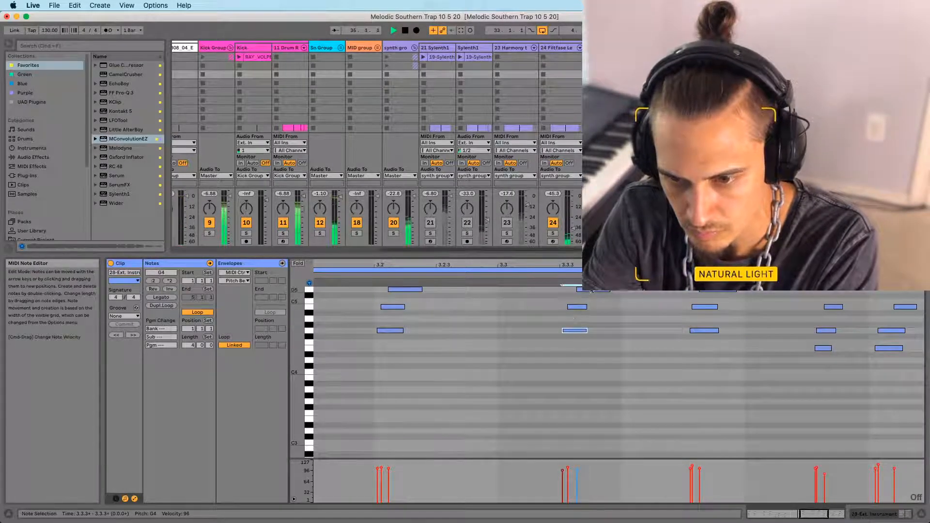
{"action": "left_click_drag", "start_coordinate": [581, 265], "coordinate": [528, 257]}
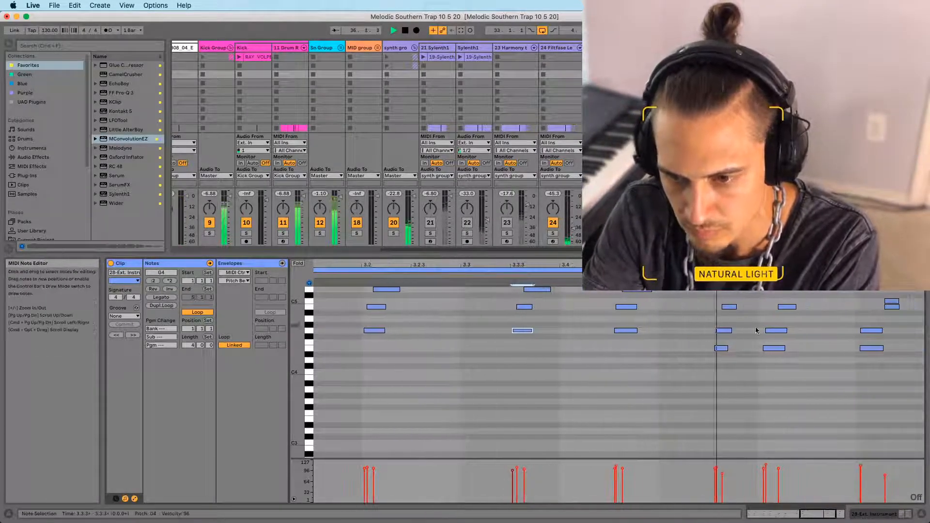
Delete the stray C5 at 4.3 and move the B4 note there earlier, closer to the rest of its chord
{"action": "key", "text": "space"}
{"action": "left_click_drag", "start_coordinate": [795, 265], "coordinate": [659, 266]}
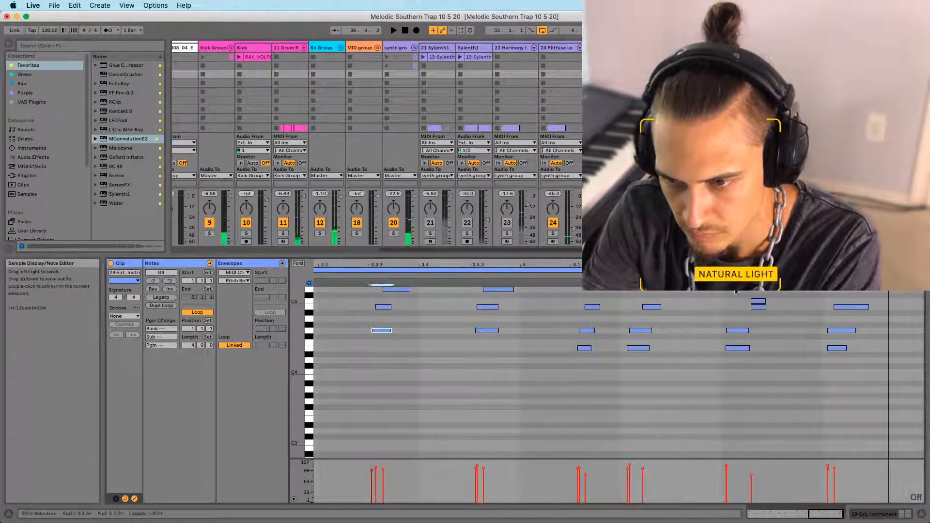
{"action": "left_click_drag", "start_coordinate": [761, 307], "coordinate": [756, 310]}
{"action": "key", "text": "space"}
{"action": "left_click_drag", "start_coordinate": [757, 265], "coordinate": [757, 238]}
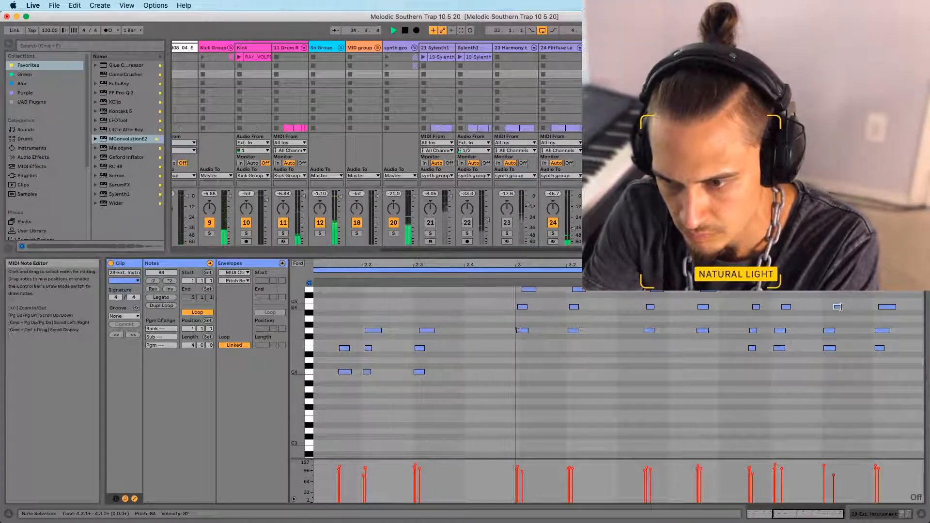
{"action": "left_click_drag", "start_coordinate": [838, 307], "coordinate": [835, 310]}
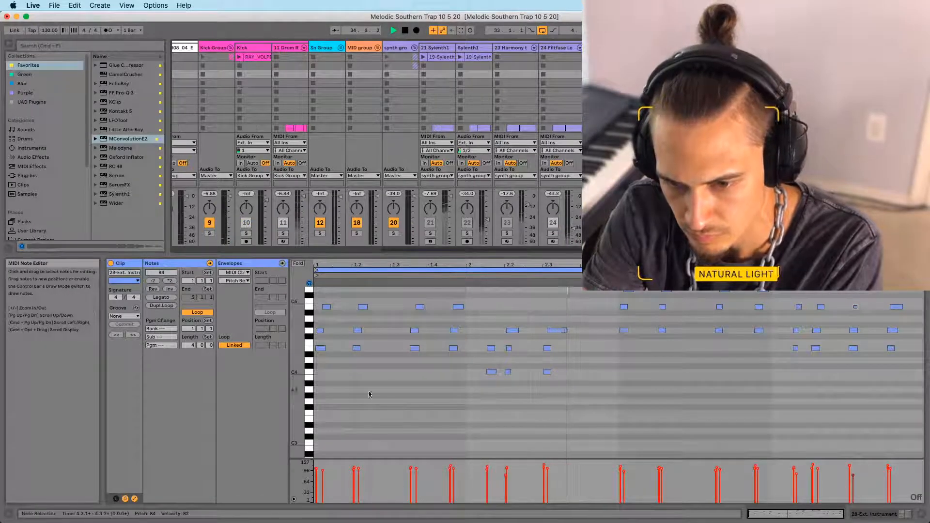
Move the E4 at 2.1.3 and the E4 and G4 at 2.2 slightly later during looped playback
{"action": "key", "text": "space"}
{"action": "key", "text": "space"}
{"action": "left_click_drag", "start_coordinate": [488, 266], "coordinate": [489, 311]}
{"action": "left_click_drag", "start_coordinate": [496, 349], "coordinate": [504, 349]}
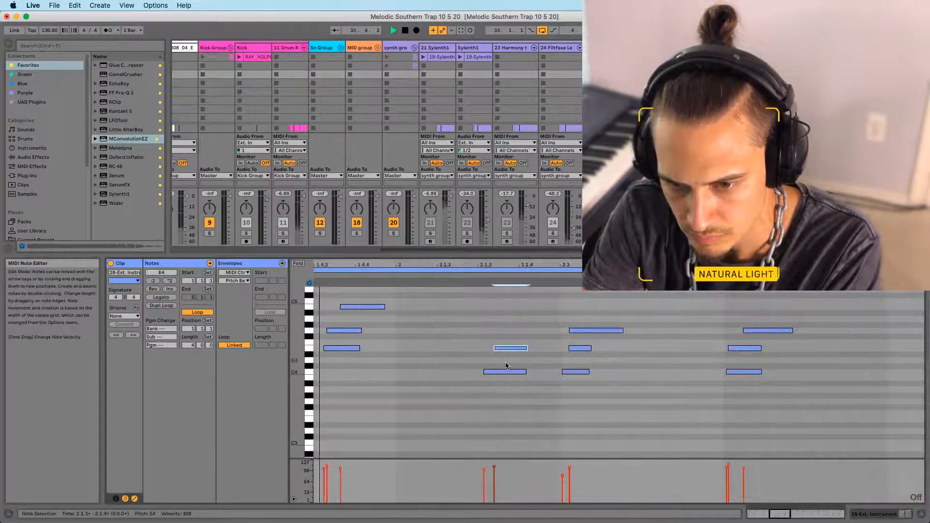
{"action": "left_click_drag", "start_coordinate": [577, 332], "coordinate": [585, 353]}
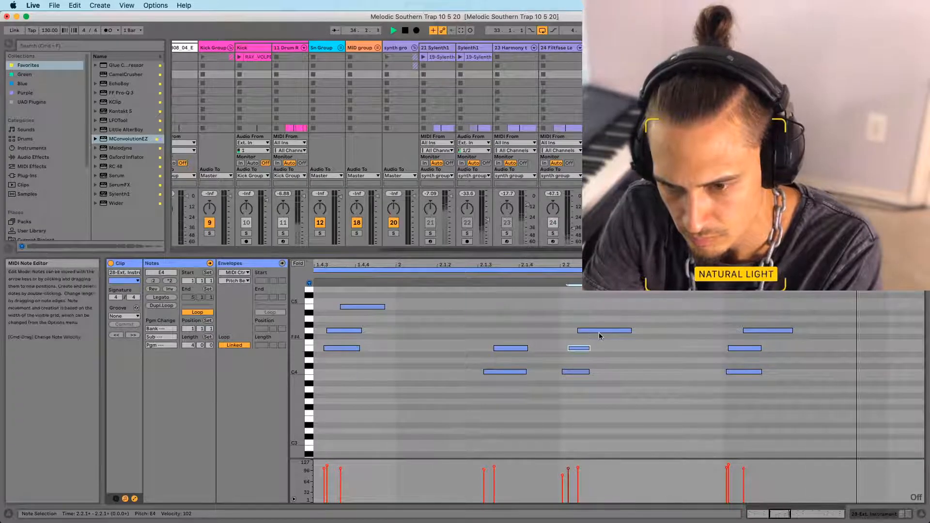
{"action": "left_click_drag", "start_coordinate": [600, 332], "coordinate": [605, 333]}
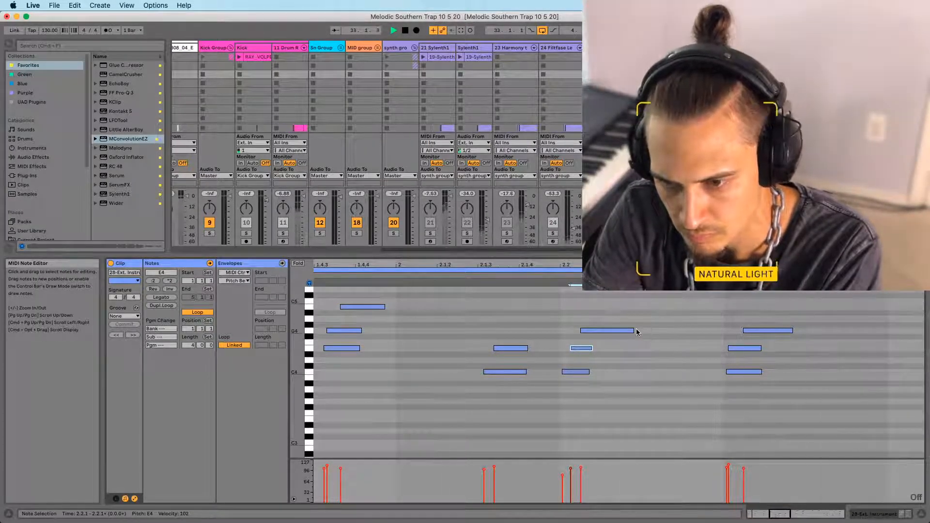
Lengthen the G4 notes at 2.2 and 2.3, and unsolo the keyboard track
{"action": "left_click_drag", "start_coordinate": [635, 331], "coordinate": [655, 330]}
{"action": "left_click_drag", "start_coordinate": [532, 265], "coordinate": [533, 222]}
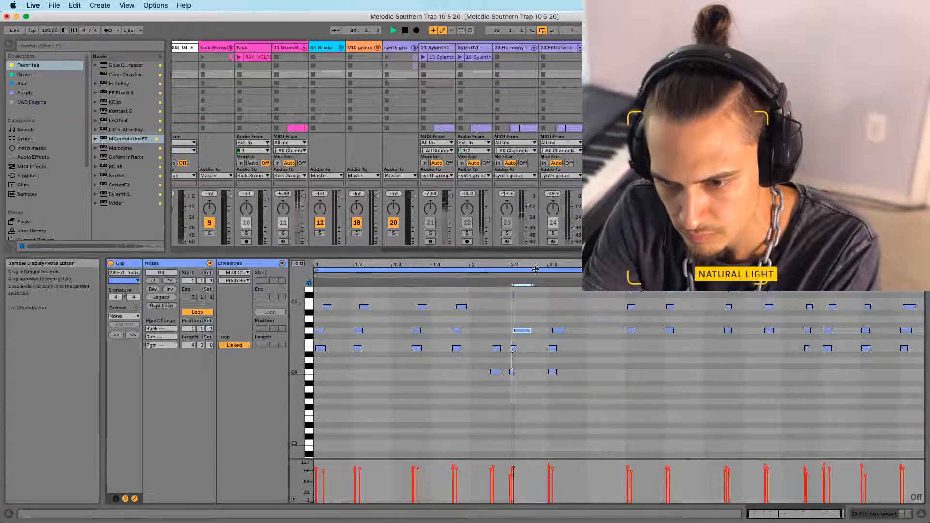
{"action": "left_click_drag", "start_coordinate": [564, 331], "coordinate": [569, 331]}
{"action": "key", "text": "s"}
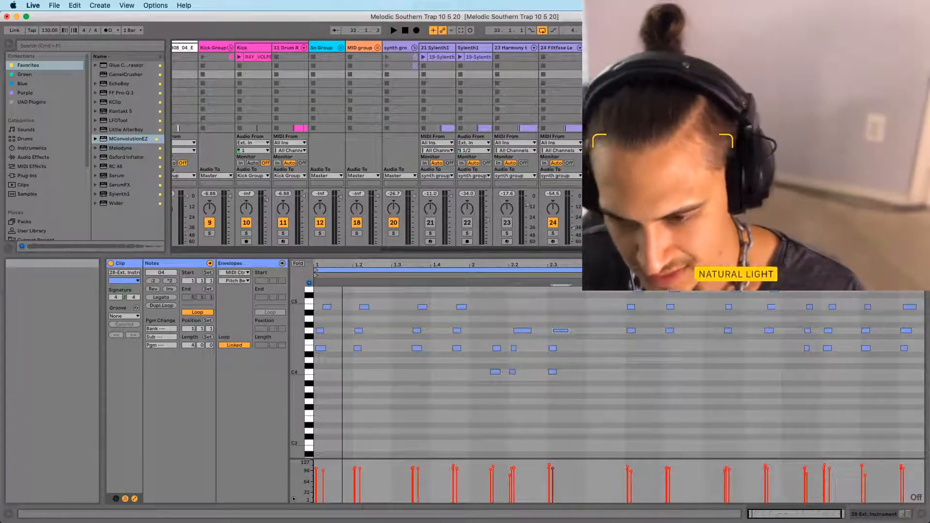
Place the edited clip at bar 33 of the 28 Ext. Instrument track in the arrangement and rename it A094 Mods 60's
{"action": "key", "text": "Tab"}
{"action": "key", "text": "Tab"}
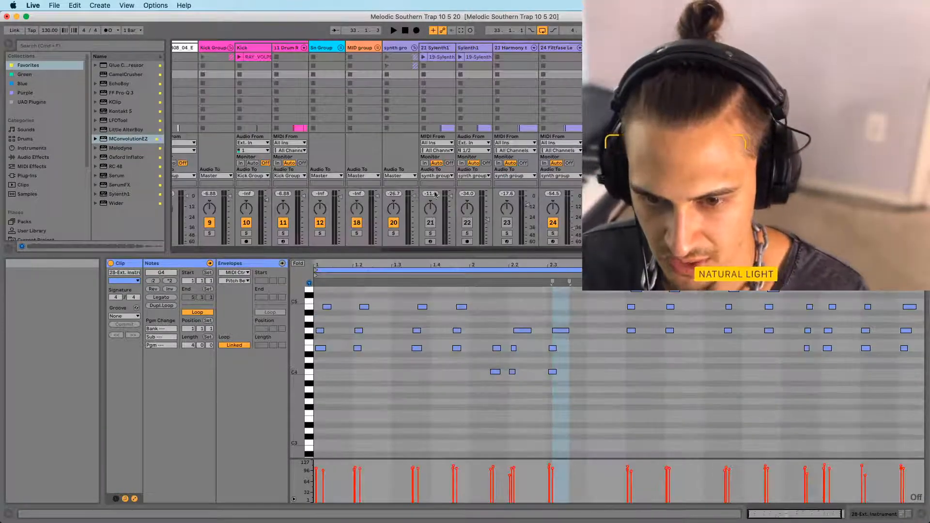
{"action": "key", "text": "Tab"}
{"action": "left_click", "coordinate": [419, 160]}
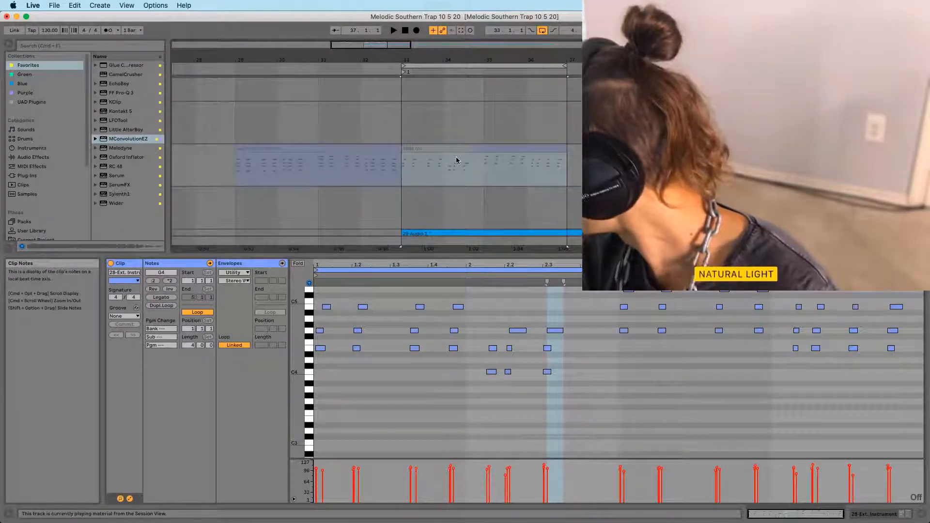
{"action": "type", "text": "A094 Mods 60"}
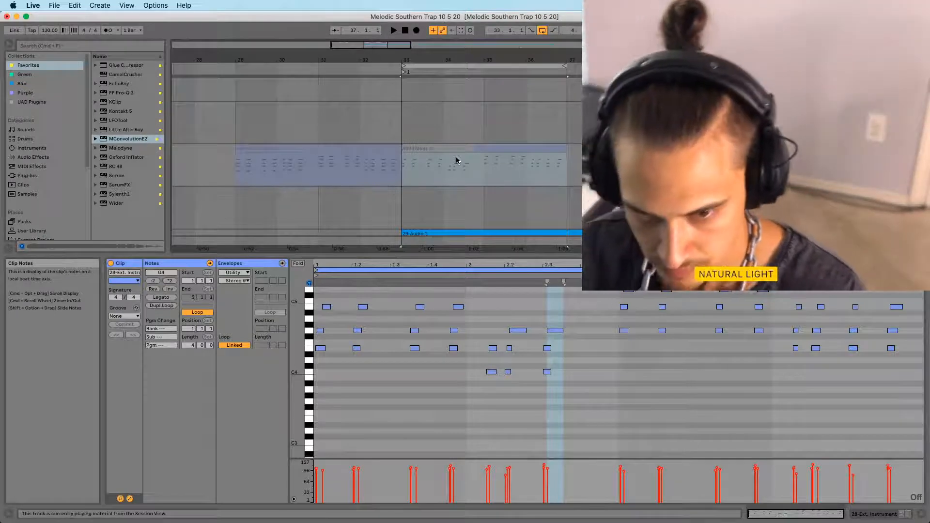
{"action": "key", "text": "Return"}
Move the A104: Jazz Rotary clip into a session slot and delete it from bars 29 to 33 of the arrangement
{"action": "key", "text": "Tab"}
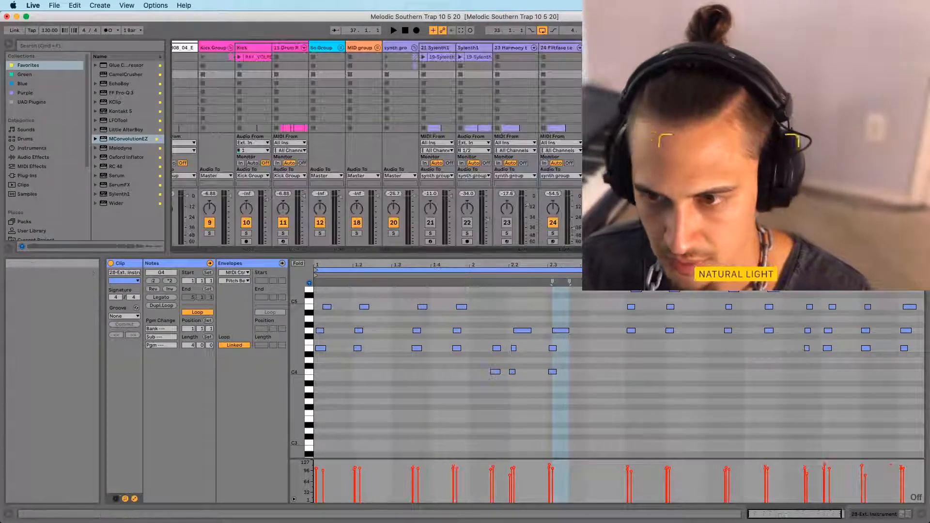
{"action": "key", "text": "Tab"}
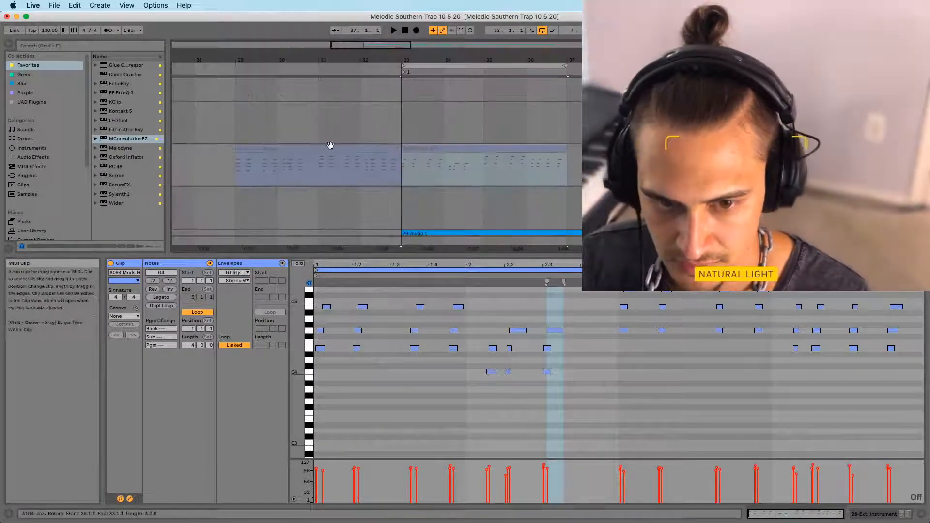
{"action": "left_click", "coordinate": [330, 147]}
{"action": "key", "text": "Tab"}
{"action": "key", "text": "Up"}
{"action": "key", "text": "Up"}
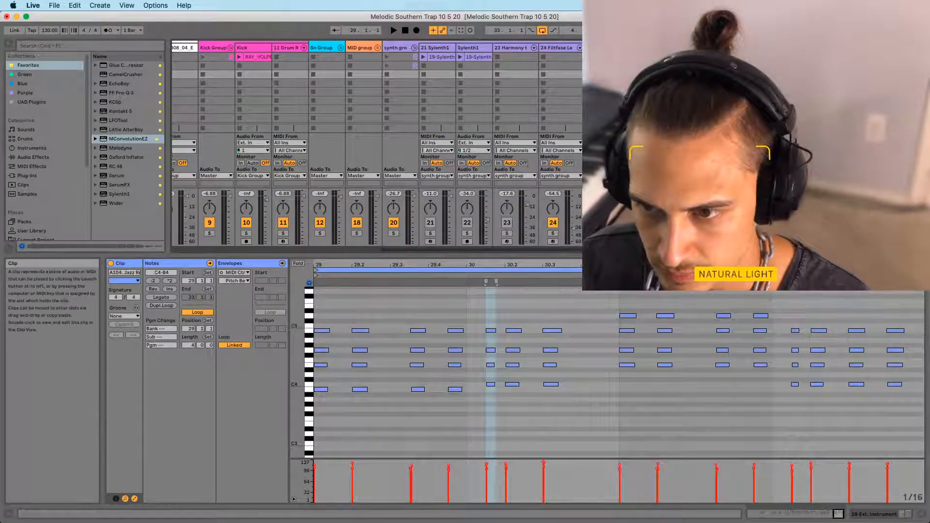
{"action": "key", "text": "shift+Up"}
{"action": "key", "text": "Tab"}
{"action": "left_click", "coordinate": [382, 147]}
{"action": "key", "text": "Delete"}
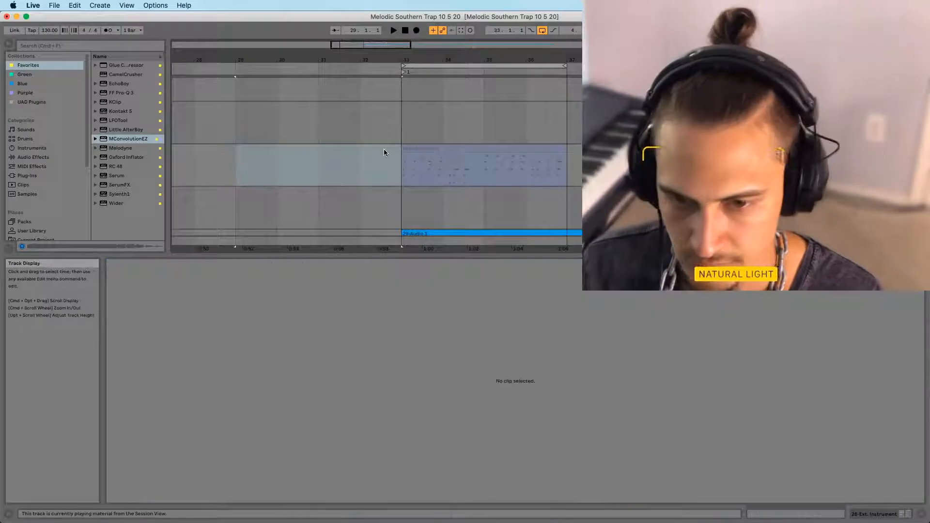
Return playback to the arrangement, record the A094 Mods 60's part as audio on the 29 Audio track from bar 33, and select the source clip
{"action": "left_click", "coordinate": [425, 150]}
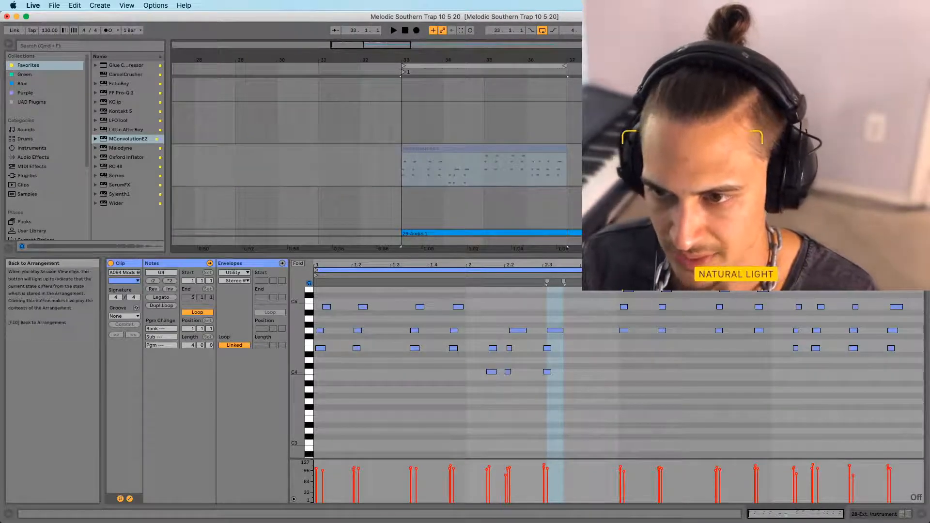
{"action": "left_click", "coordinate": [421, 149]}
{"action": "left_click", "coordinate": [405, 205]}
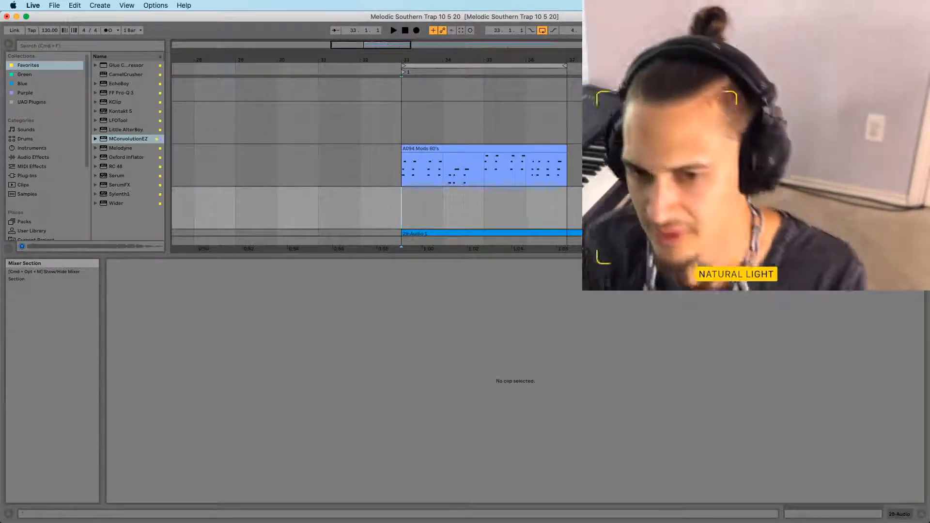
{"action": "key", "text": "space"}
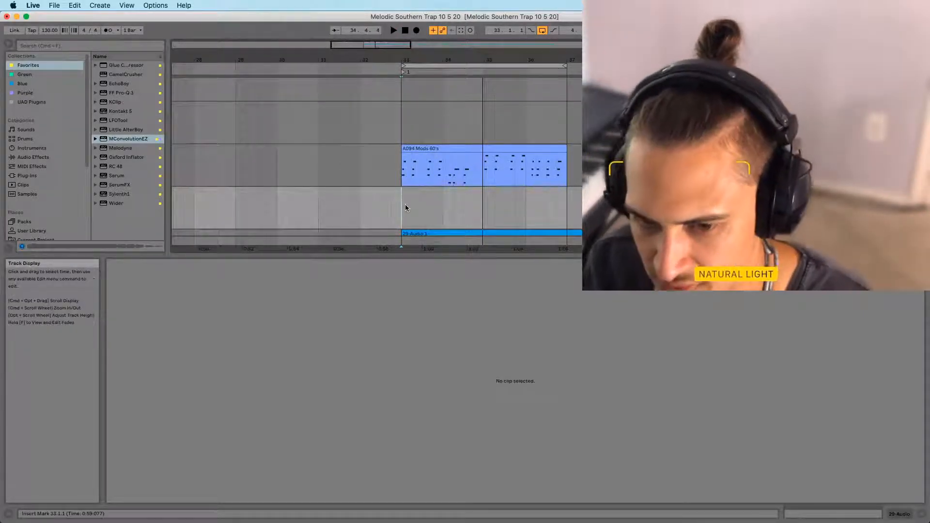
{"action": "key", "text": "F9"}
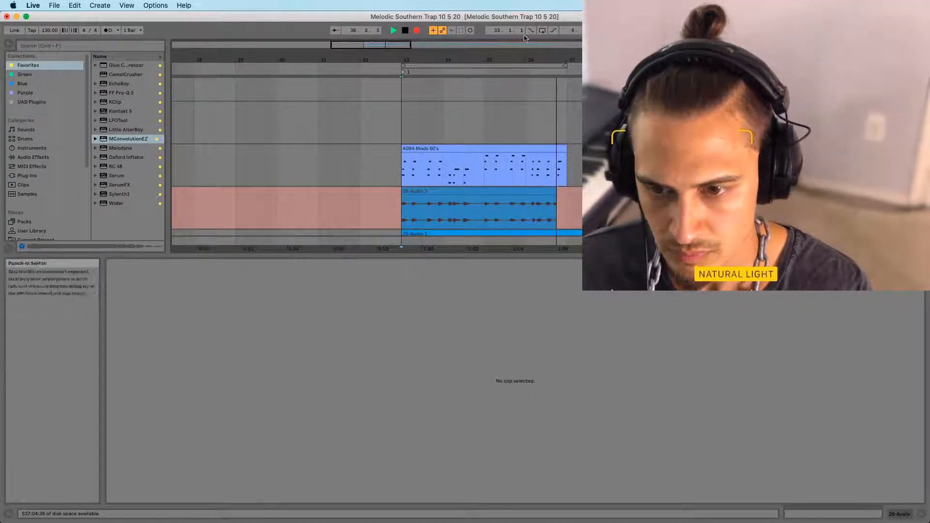
{"action": "key", "text": "space"}
{"action": "left_click", "coordinate": [463, 149]}
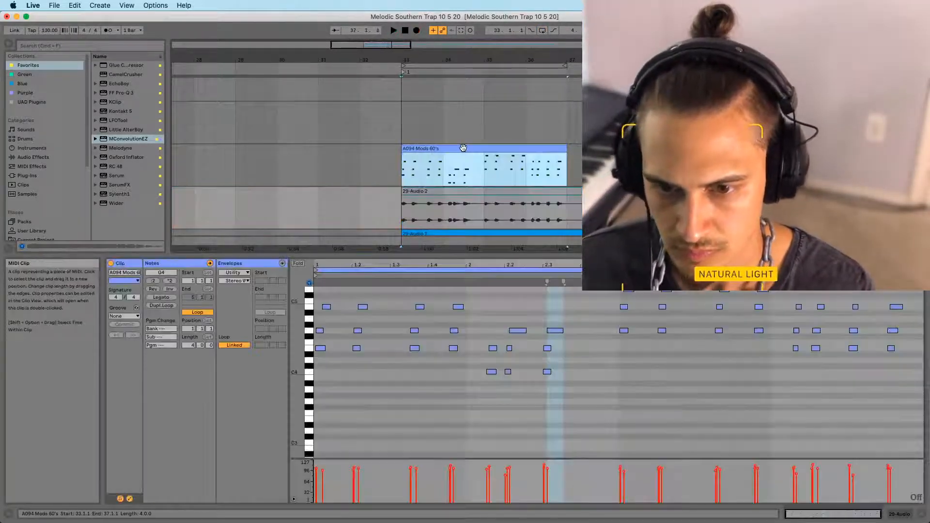
Rename the recorded audio clip A094 Mods 60's after its MIDI source and move it onto its own audio track below
{"action": "key", "text": "super+r"}
{"action": "key", "text": "super+c"}
{"action": "left_click", "coordinate": [469, 193]}
{"action": "key", "text": "super+r"}
{"action": "key", "text": "super+v"}
{"action": "key", "text": "Return"}
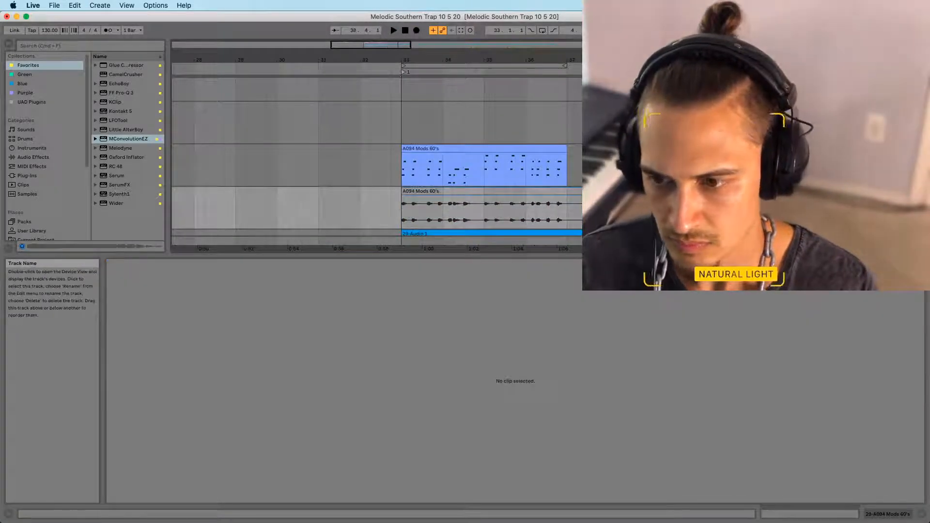
{"action": "scroll", "coordinate": [432, 156], "scroll_direction": "down", "scroll_amount": 2}
{"action": "left_click_drag", "start_coordinate": [431, 157], "coordinate": [431, 200]}
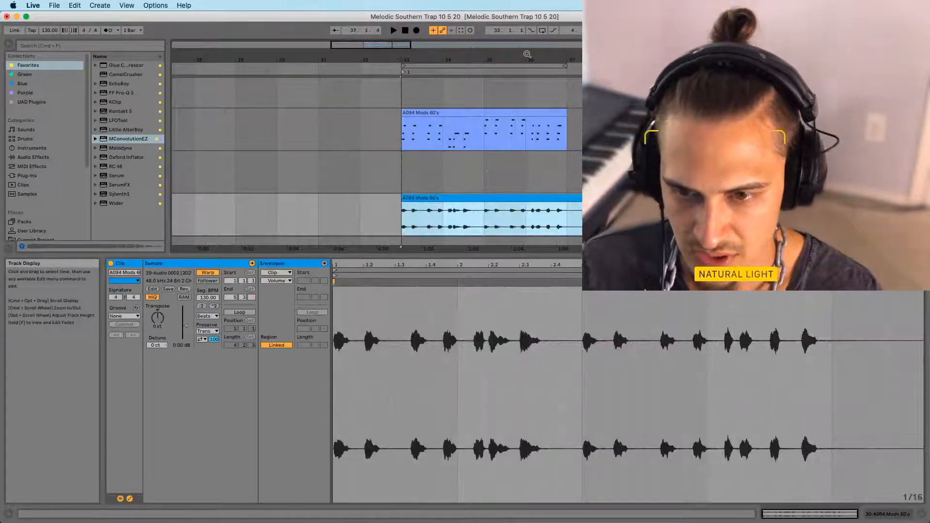
Delete the A094 Mods 60's MIDI clip from bars 33 to 37 of the 28 Ext. Instrument track
{"action": "left_click", "coordinate": [539, 65]}
{"action": "scroll", "coordinate": [542, 170], "scroll_direction": "down", "scroll_amount": 2}
{"action": "scroll", "coordinate": [541, 169], "scroll_direction": "up", "scroll_amount": 2}
{"action": "left_click", "coordinate": [496, 113]}
{"action": "key", "text": "Delete"}
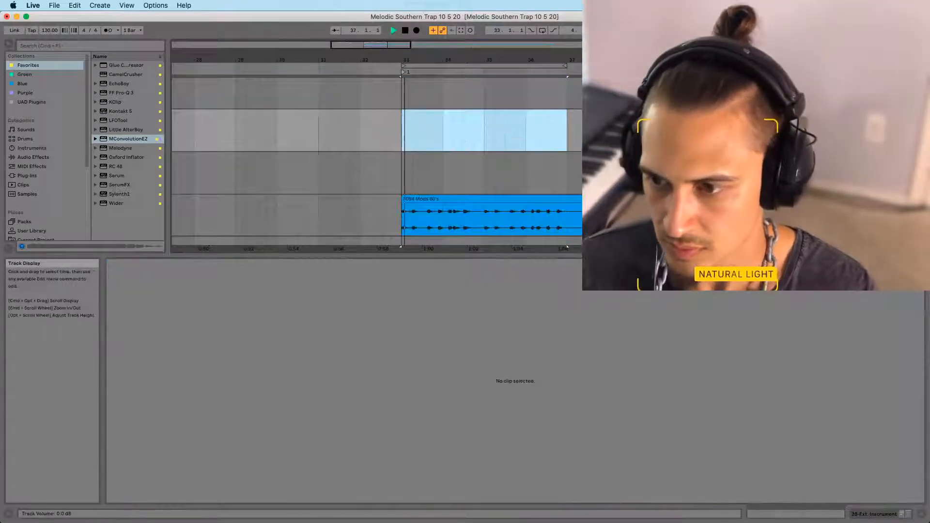
Play the arrangement from bar 33 and turn on looping for bars 33 to 37
{"action": "key", "text": "space"}
{"action": "key", "text": "space"}
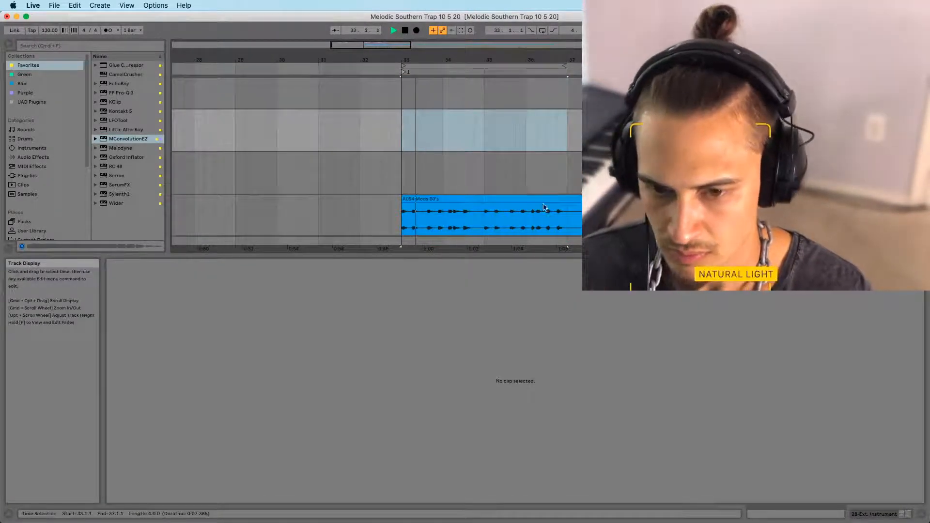
{"action": "left_click", "coordinate": [543, 31]}
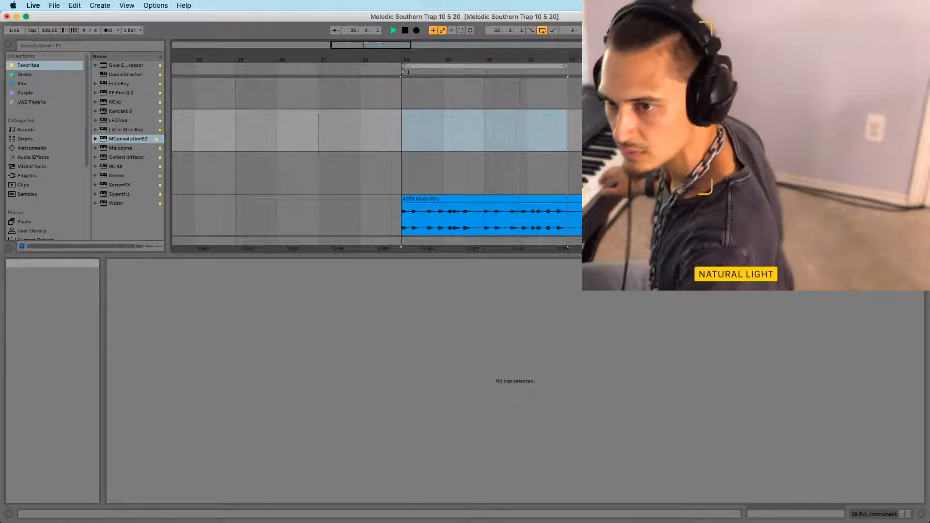
{"action": "key", "text": "super+Tab"}
{"action": "left_click", "coordinate": [907, 114]}
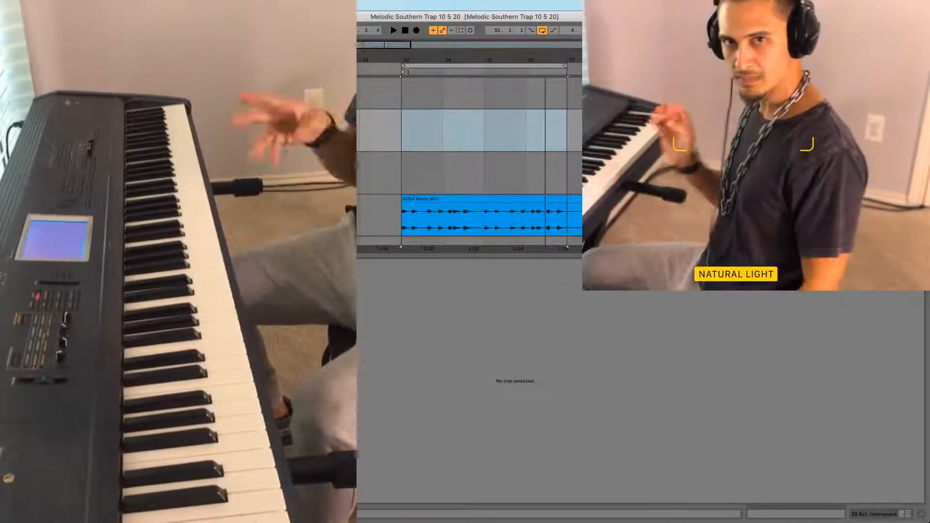
Audition the newly recorded keyboard clip in the Session View together with the rest of the beat
{"action": "key", "text": "Tab"}
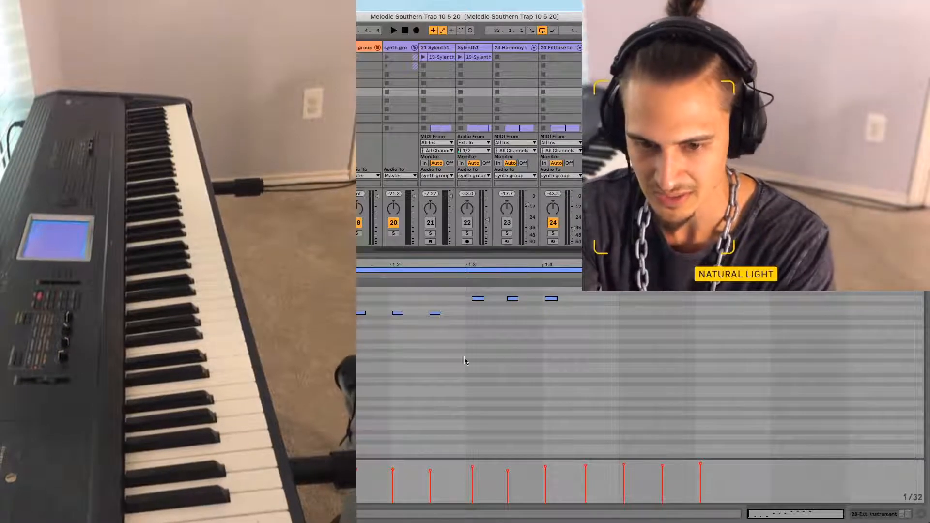
{"action": "key", "text": "space"}
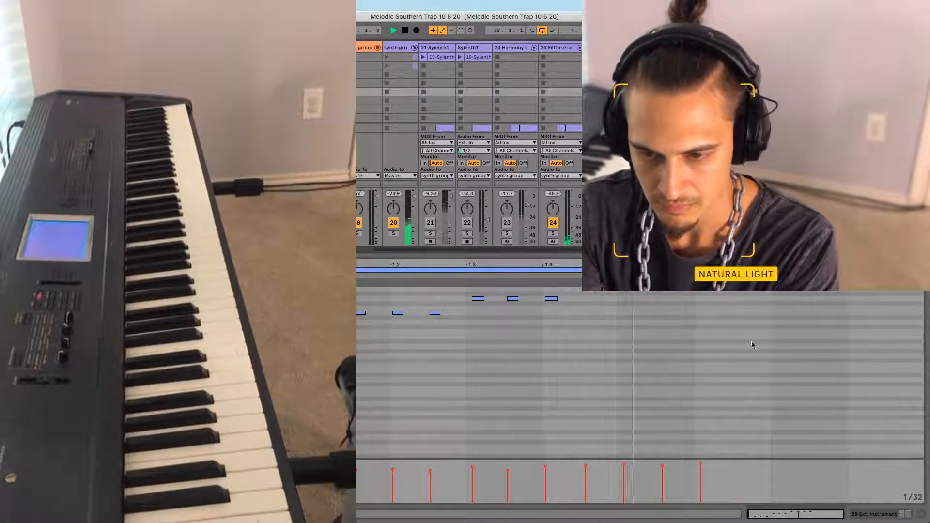
{"action": "key", "text": "space"}
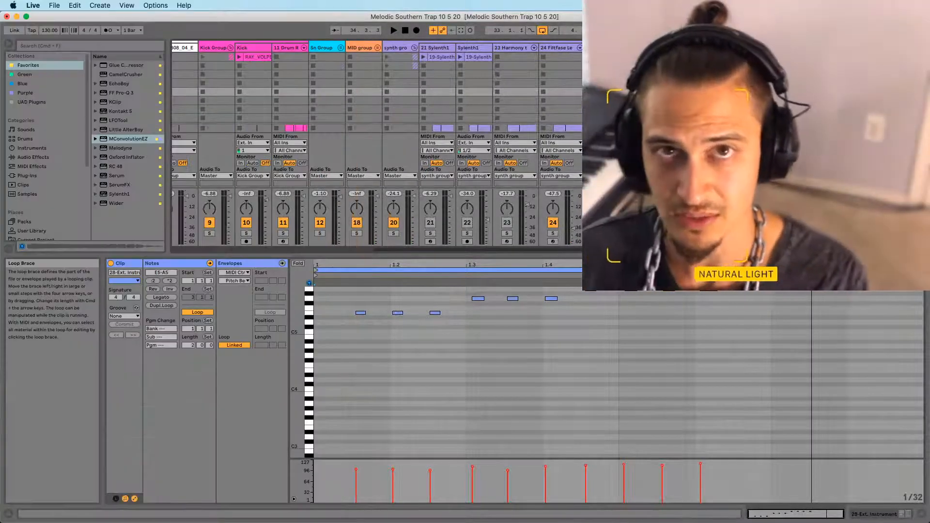
{"action": "key", "text": "space"}
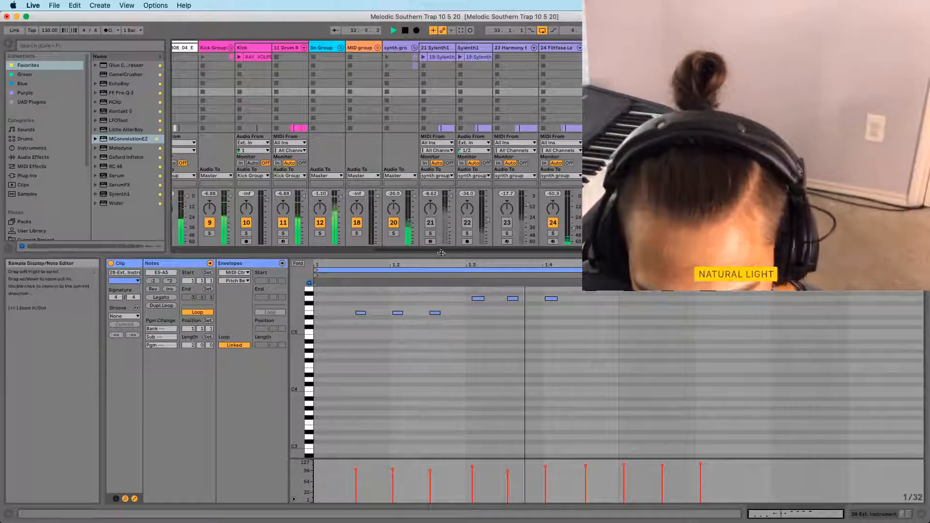
{"action": "key", "text": "space"}
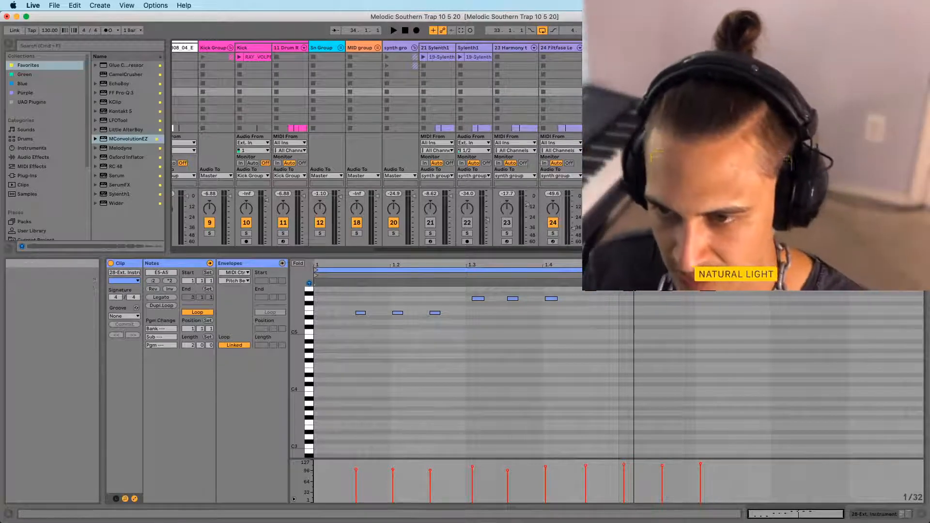
Add a Compressor after Utility on the 28 Ext. Instrument track with RMS detection, automatic release, 2.68:1 ratio, 34.0 ms attack and -19.3 dB threshold
{"action": "key", "text": "shift+Tab"}
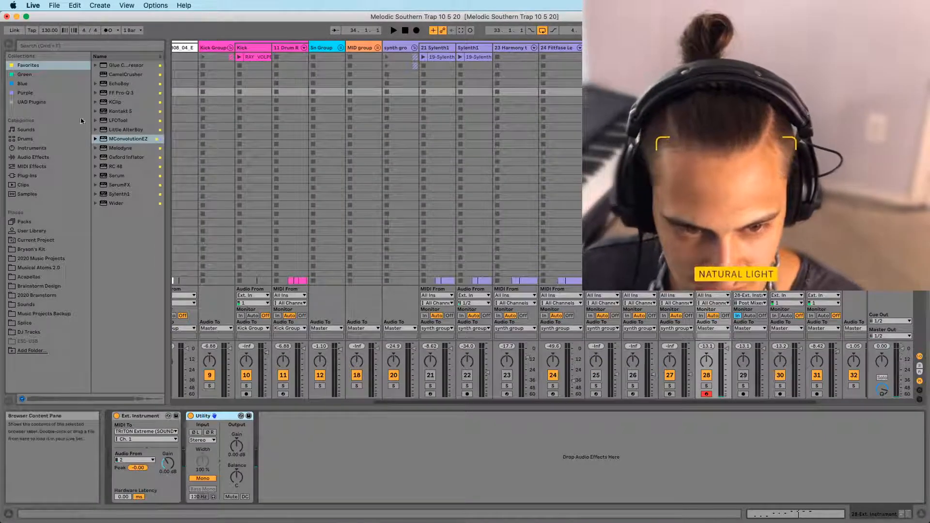
{"action": "left_click", "coordinate": [54, 157]}
{"action": "left_click_drag", "start_coordinate": [123, 120], "coordinate": [282, 273]}
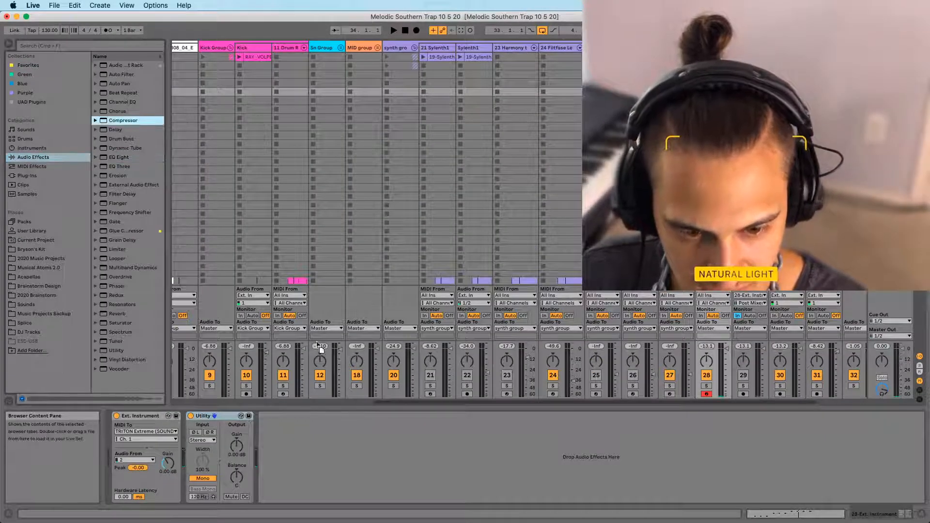
{"action": "left_click_drag", "start_coordinate": [341, 487], "coordinate": [341, 487]}
{"action": "left_click", "coordinate": [357, 456]}
{"action": "left_click", "coordinate": [272, 497]}
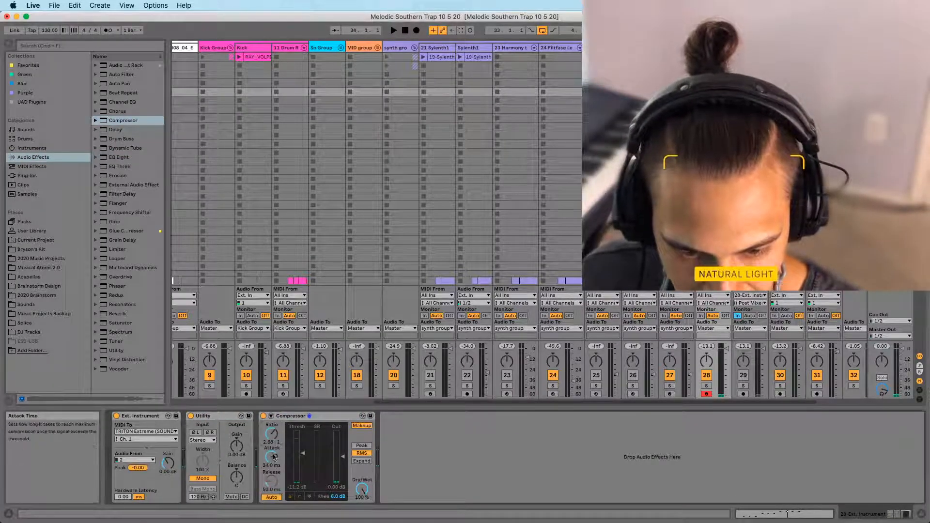
{"action": "key", "text": "space"}
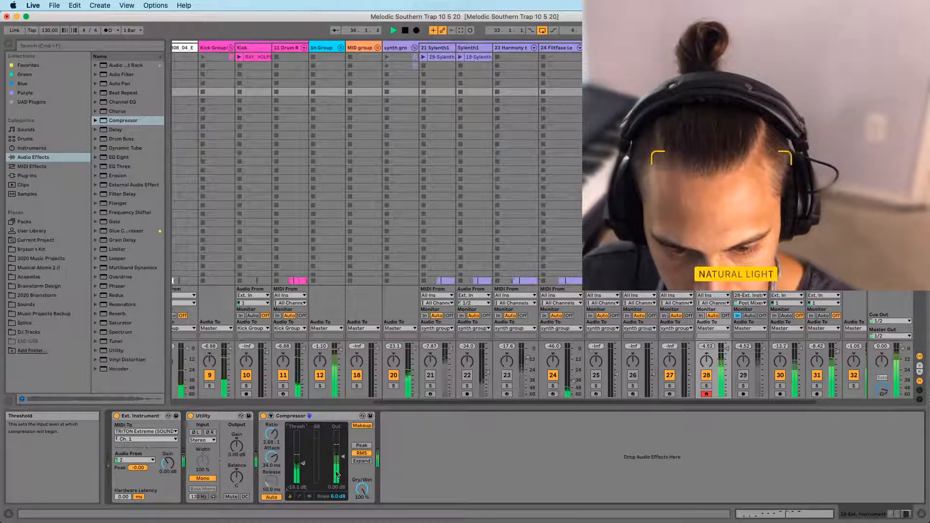
Place the recorded keyboard clip at bar 33 of the 28 Ext. Instrument track in the arrangement and return playback to the arrangement
{"action": "key", "text": "Tab"}
{"action": "left_click", "coordinate": [512, 268]}
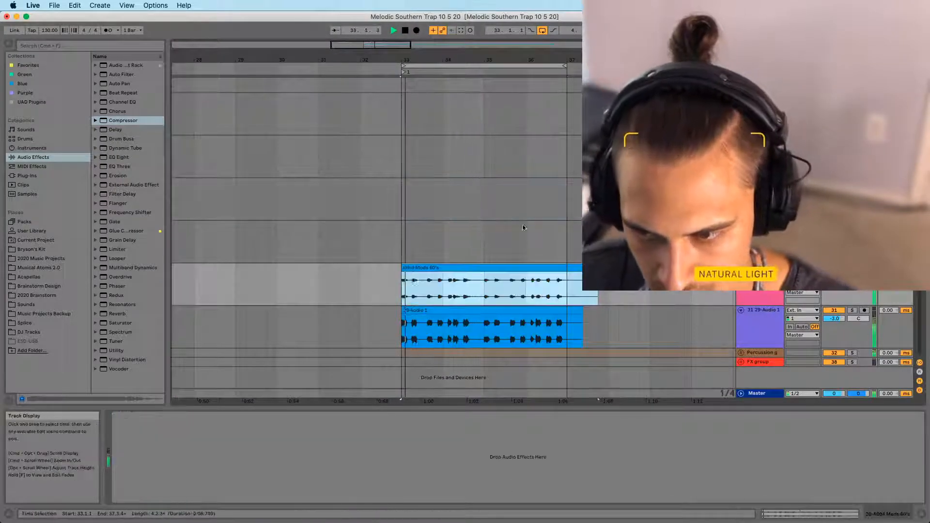
{"action": "key", "text": "Tab"}
{"action": "key", "text": "Tab"}
{"action": "left_click_drag", "start_coordinate": [706, 92], "coordinate": [408, 193]}
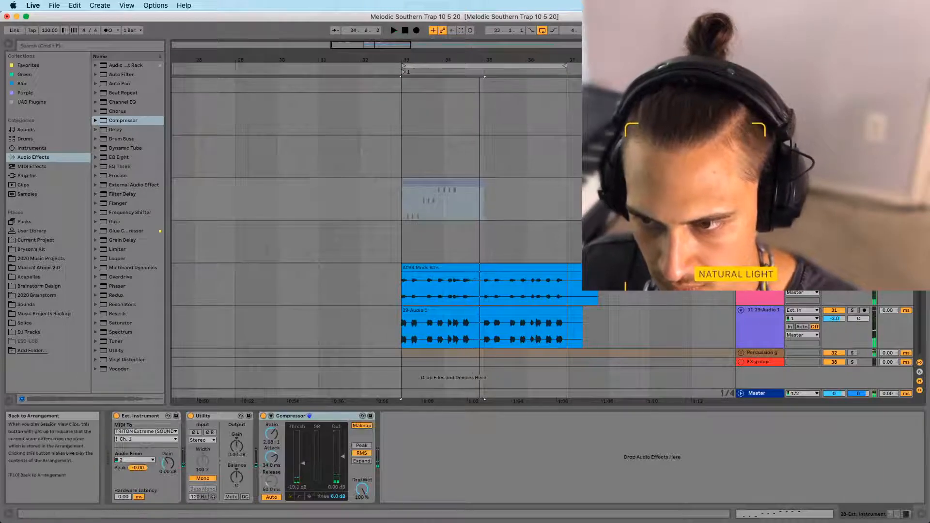
{"action": "left_click", "coordinate": [732, 183]}
{"action": "left_click_drag", "start_coordinate": [410, 60], "coordinate": [410, 80]}
Open the clip's notes and nudge the G5 note at 1.3 slightly earlier, off the grid
{"action": "double_click", "coordinate": [420, 183]}
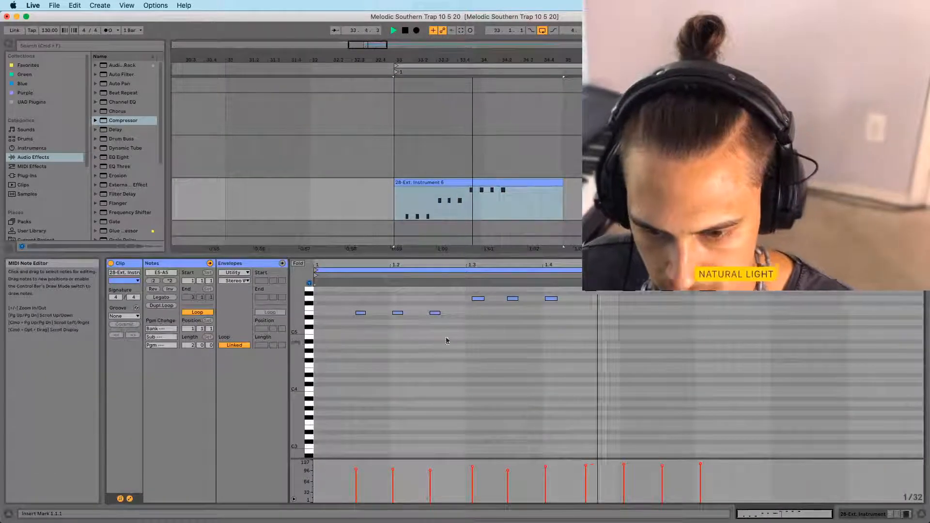
{"action": "left_click_drag", "start_coordinate": [471, 266], "coordinate": [471, 293]}
{"action": "key", "text": "space"}
{"action": "left_click", "coordinate": [481, 300]}
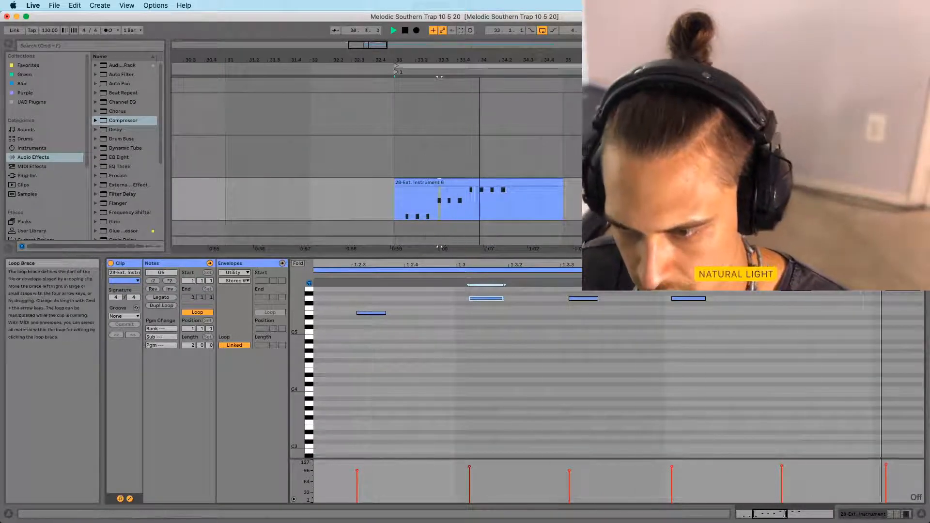
{"action": "left_click_drag", "start_coordinate": [801, 270], "coordinate": [581, 268]}
{"action": "left_click_drag", "start_coordinate": [654, 266], "coordinate": [649, 208]}
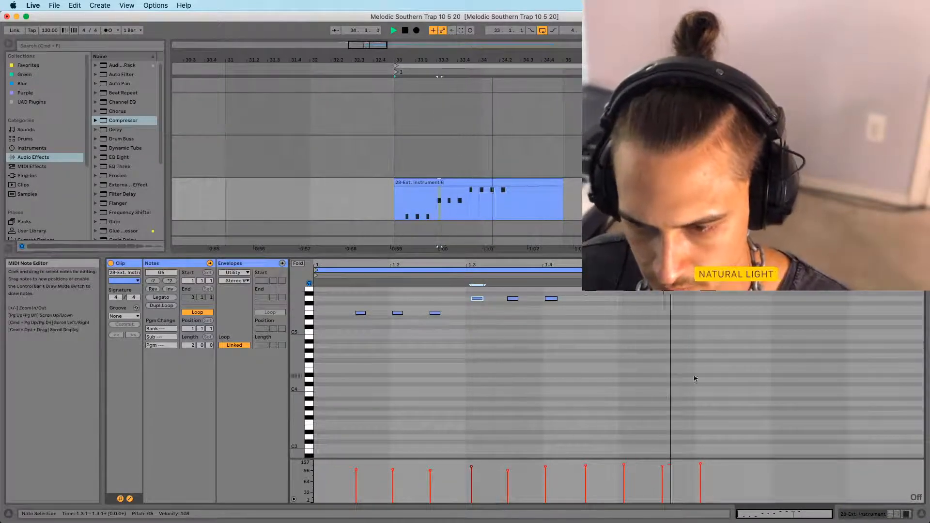
Stop playback and rename the keyboard MIDI clip A113 Low Man
{"action": "left_click", "coordinate": [409, 183]}
{"action": "key", "text": "space"}
{"action": "scroll", "coordinate": [421, 203], "scroll_direction": "down", "scroll_amount": 3}
{"action": "left_click", "coordinate": [411, 130]}
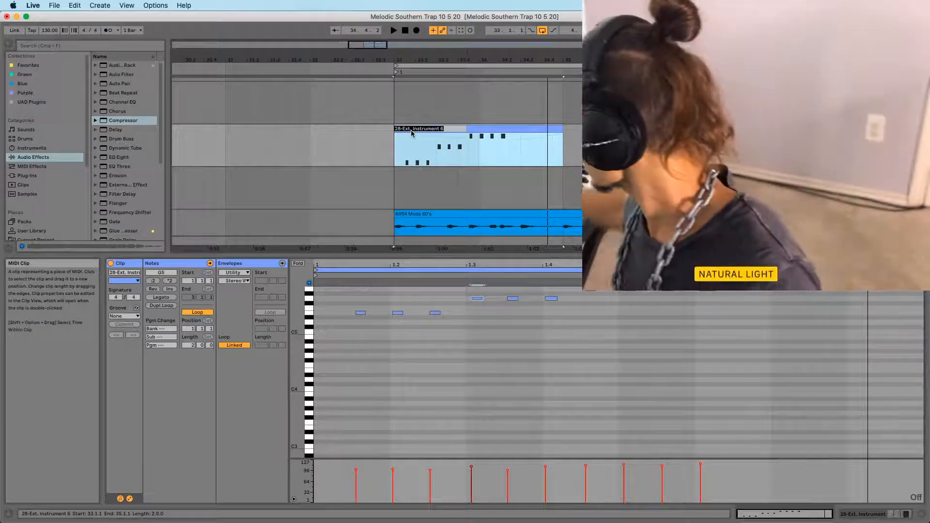
{"action": "type", "text": "A113 Low Man"}
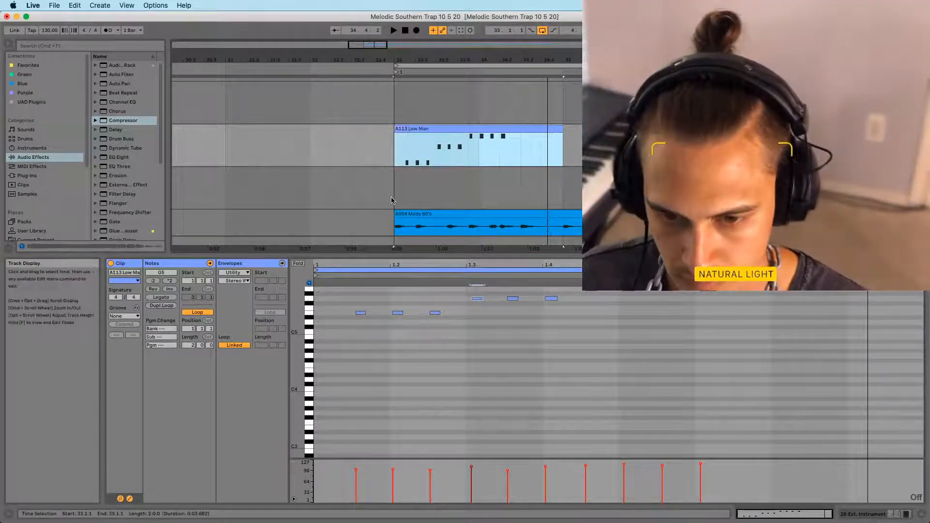
Turn off the Compressor on the keyboard track and record the A113 Low Man part as audio on the 29 Audio track from bar 33
{"action": "left_click", "coordinate": [416, 188]}
{"action": "left_click", "coordinate": [548, 151]}
{"action": "key", "text": "shift+Tab"}
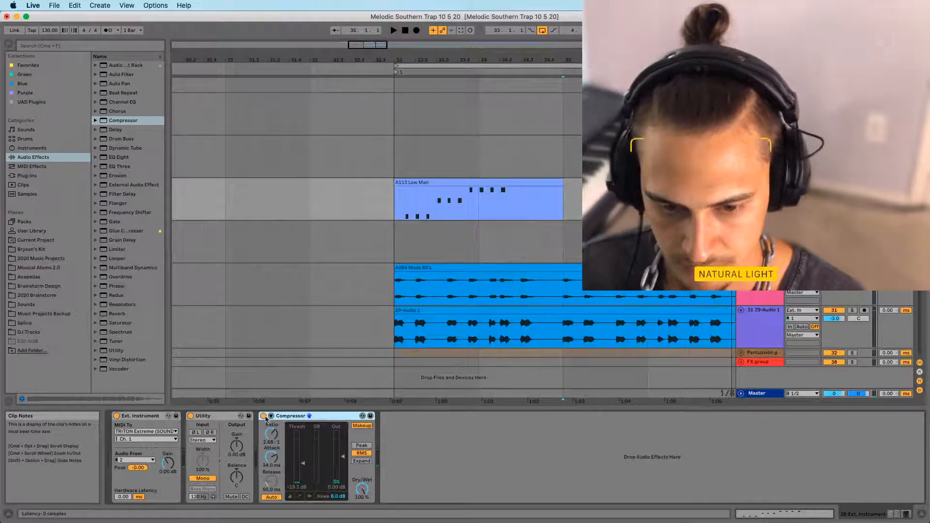
{"action": "left_click", "coordinate": [396, 252]}
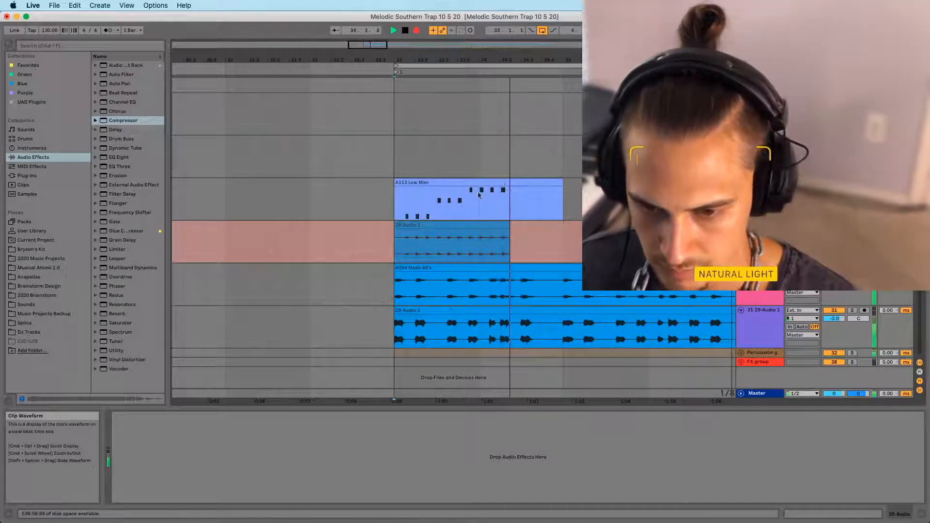
{"action": "key", "text": "space"}
Insert a new audio track, rename the recorded audio clip A113 Low Man and move it onto that track
{"action": "key", "text": "super+t"}
{"action": "left_click", "coordinate": [494, 183]}
{"action": "key", "text": "super+r"}
{"action": "key", "text": "super+c"}
{"action": "left_click", "coordinate": [443, 226]}
{"action": "key", "text": "super+r"}
{"action": "key", "text": "super+v"}
{"action": "key", "text": "Return"}
{"action": "left_click_drag", "start_coordinate": [431, 225], "coordinate": [429, 291]}
Copy the A113 Low Man MIDI clip into a session slot and delete it from bars 33 to 35 of the arrangement
{"action": "left_click", "coordinate": [428, 184]}
{"action": "key", "text": "Tab"}
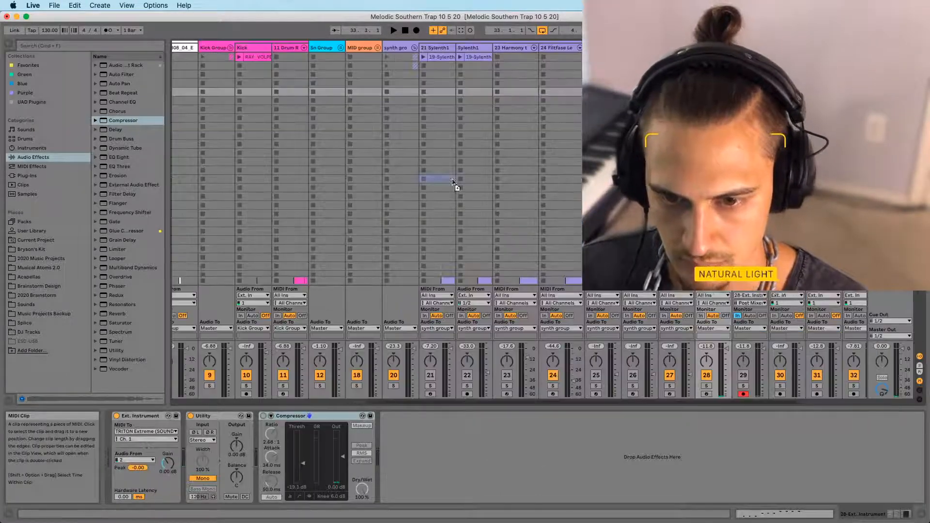
{"action": "key", "text": "Tab"}
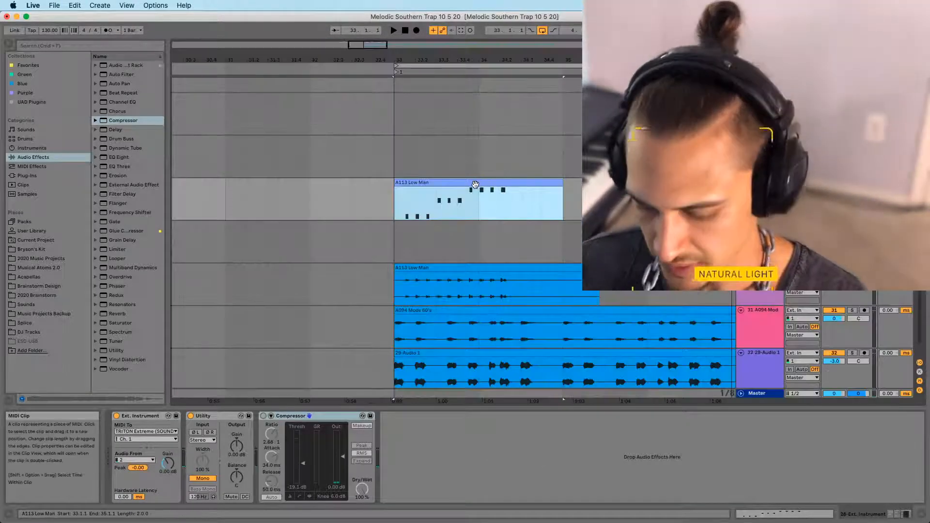
{"action": "key", "text": "Delete"}
Play the section and set the A113 Low Man audio clip's gain to 4.00 dB
{"action": "key", "text": "space"}
{"action": "left_click_drag", "start_coordinate": [417, 60], "coordinate": [417, 41]}
{"action": "left_click", "coordinate": [422, 268]}
{"action": "key", "text": "shift+Tab"}
{"action": "left_click_drag", "start_coordinate": [183, 339], "coordinate": [183, 323]}
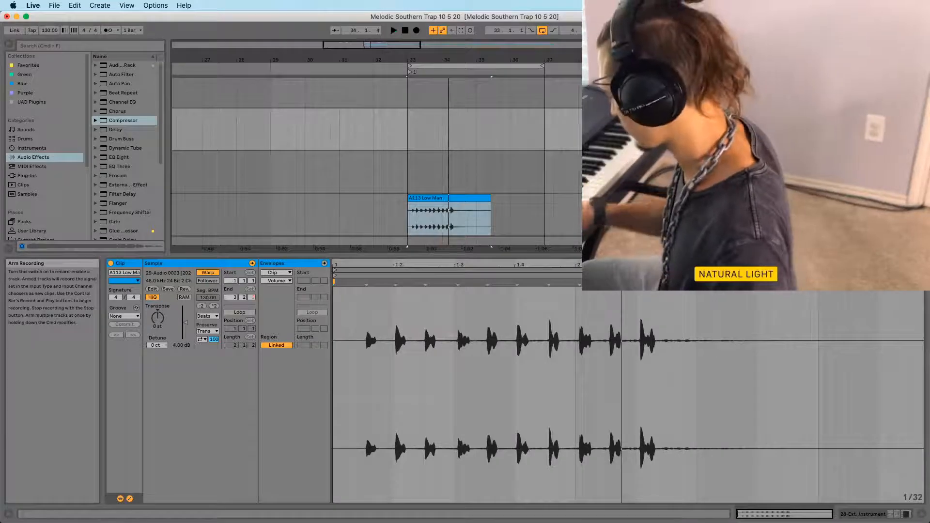
Play the loop from bar 33 repeatedly while trying out further sounds on the keyboard
{"action": "key", "text": "space"}
{"action": "key", "text": "space"}
{"action": "key", "text": "space"}
{"action": "key", "text": "space"}
{"action": "key", "text": "space"}
{"action": "key", "text": "space"}
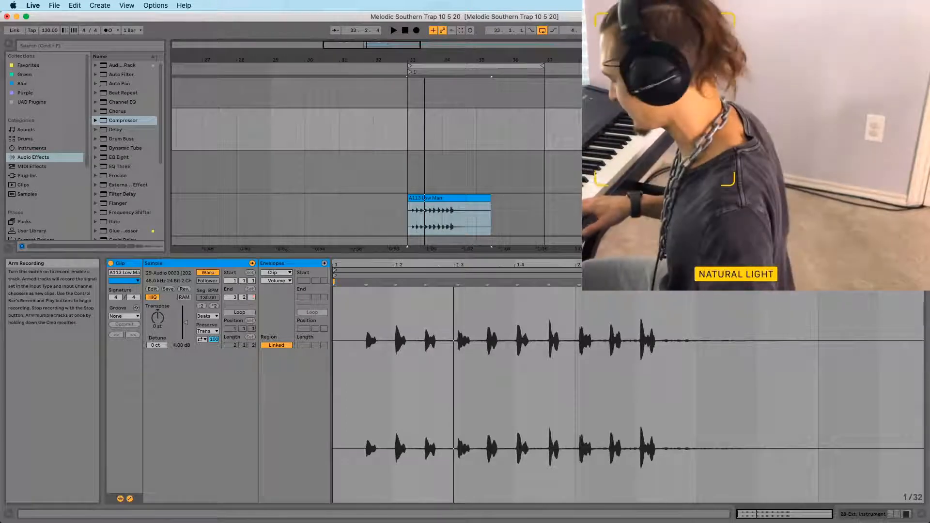
{"action": "key", "text": "space"}
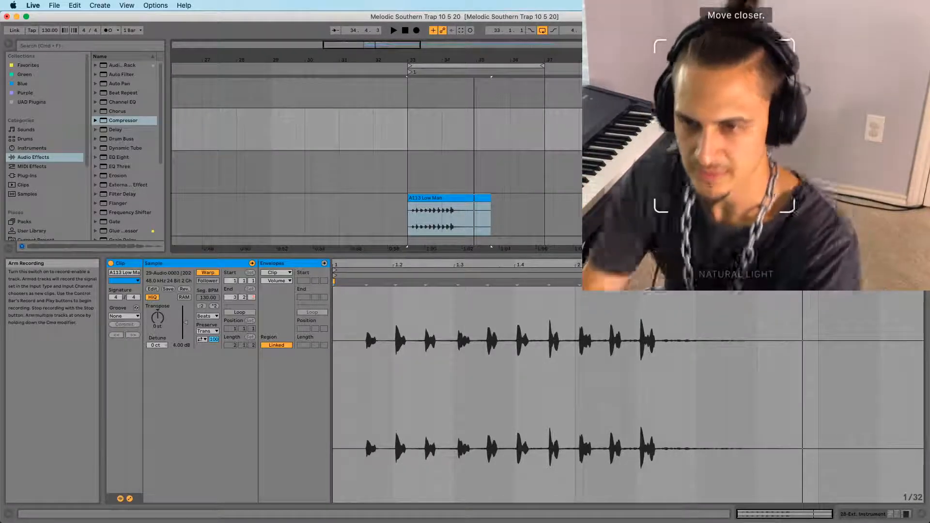
Record the next external keyboard part as audio on the 29 Audio track from bar 33 to about bar 35
{"action": "left_click", "coordinate": [405, 181]}
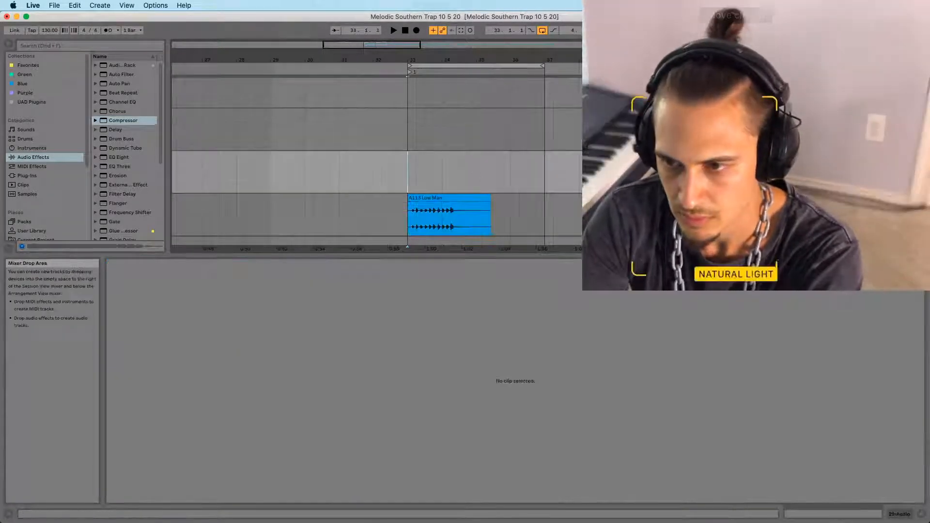
{"action": "left_click", "coordinate": [409, 132]}
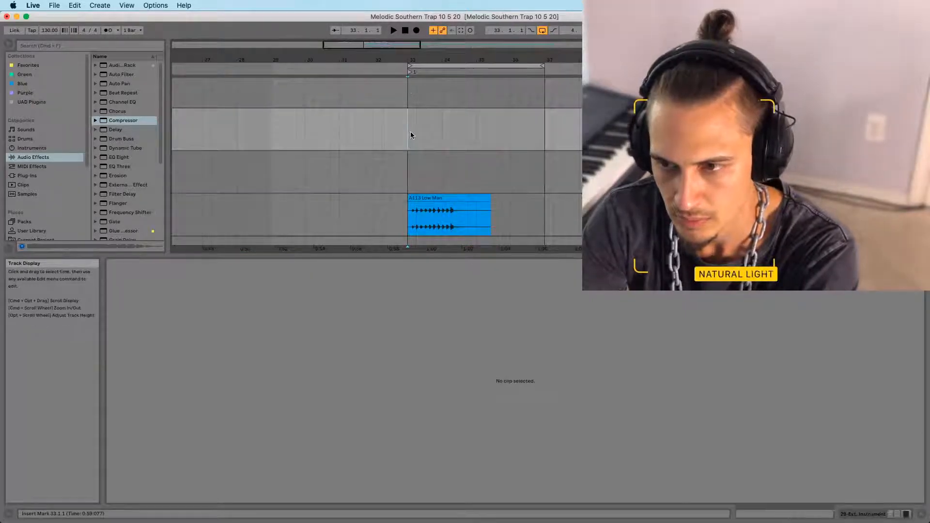
{"action": "left_click", "coordinate": [409, 184]}
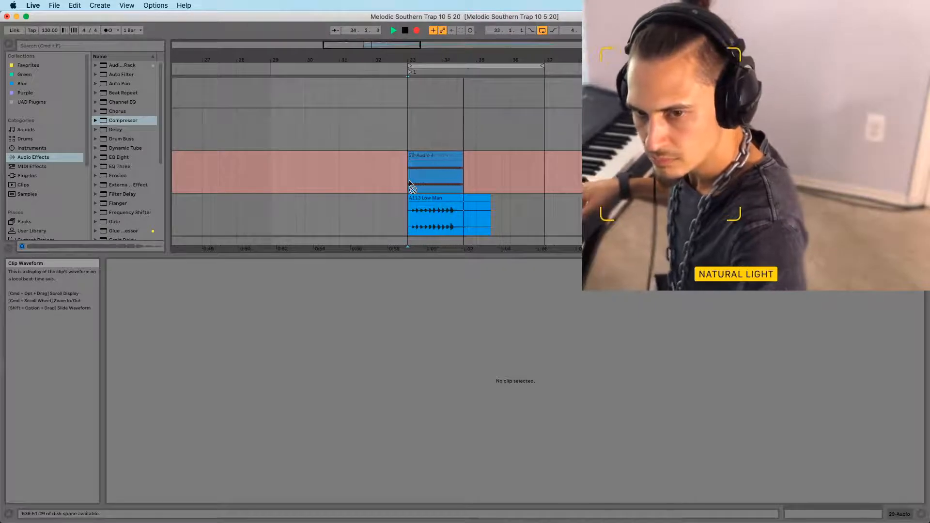
{"action": "key", "text": "space"}
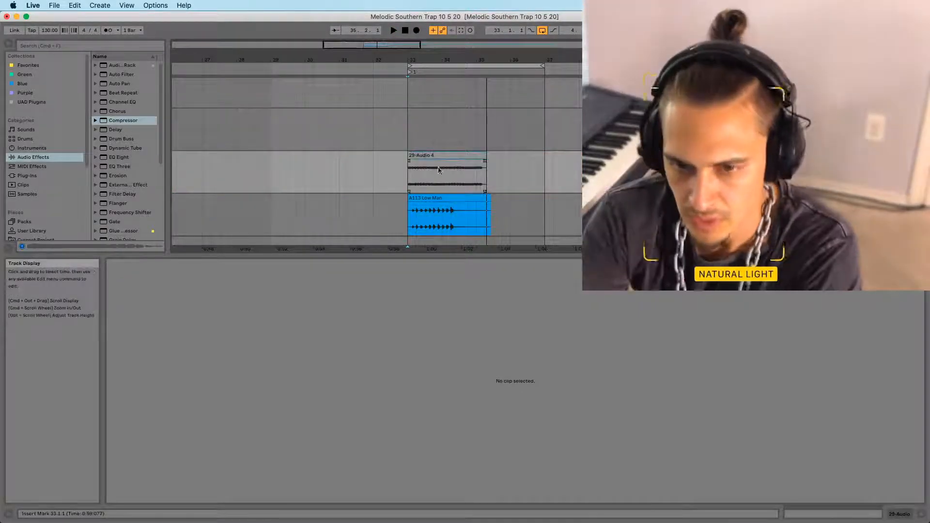
Move the newly recorded audio clip onto its own track above A113 Low Man and load a Utility effect on that track
{"action": "left_click", "coordinate": [417, 155]}
{"action": "scroll", "coordinate": [529, 222], "scroll_direction": "up", "scroll_amount": 2}
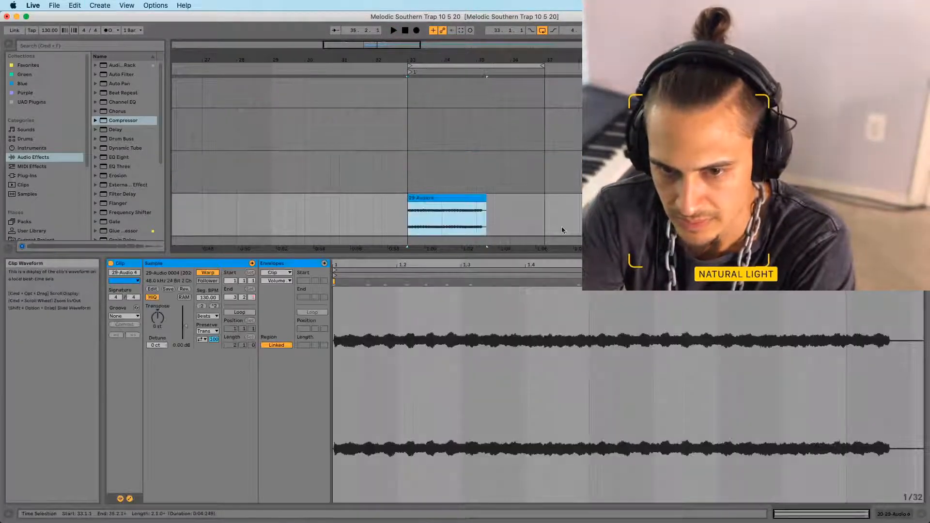
{"action": "scroll", "coordinate": [115, 224], "scroll_direction": "down", "scroll_amount": 5}
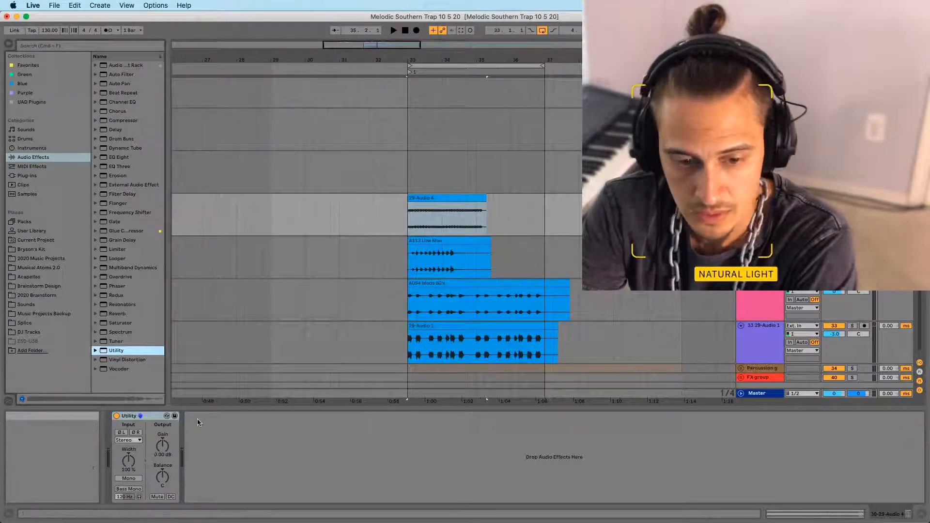
Show the Utility gain automation on the new recording's track, draw a fade down to -inf dB across the clip, and play it
{"action": "right_click", "coordinate": [161, 448]}
{"action": "left_click", "coordinate": [189, 452]}
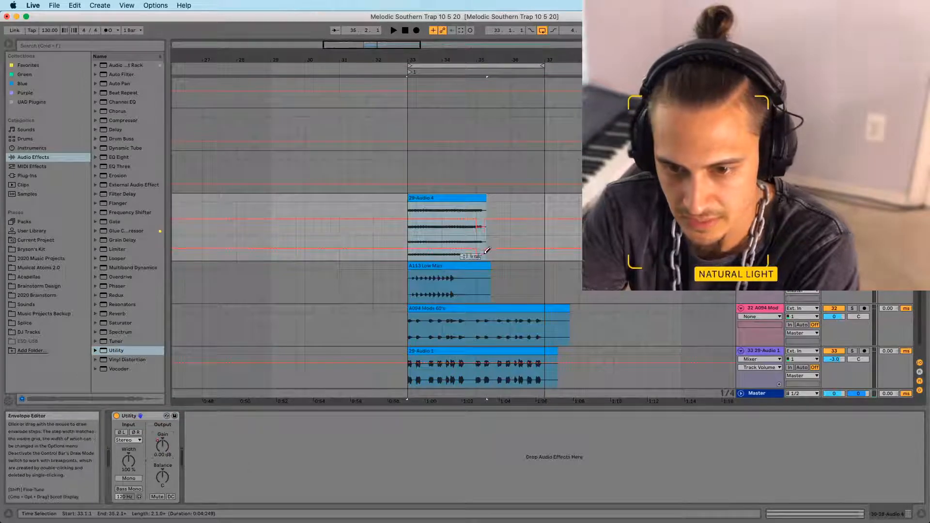
{"action": "left_click_drag", "start_coordinate": [476, 249], "coordinate": [417, 249]}
{"action": "left_click", "coordinate": [409, 255]}
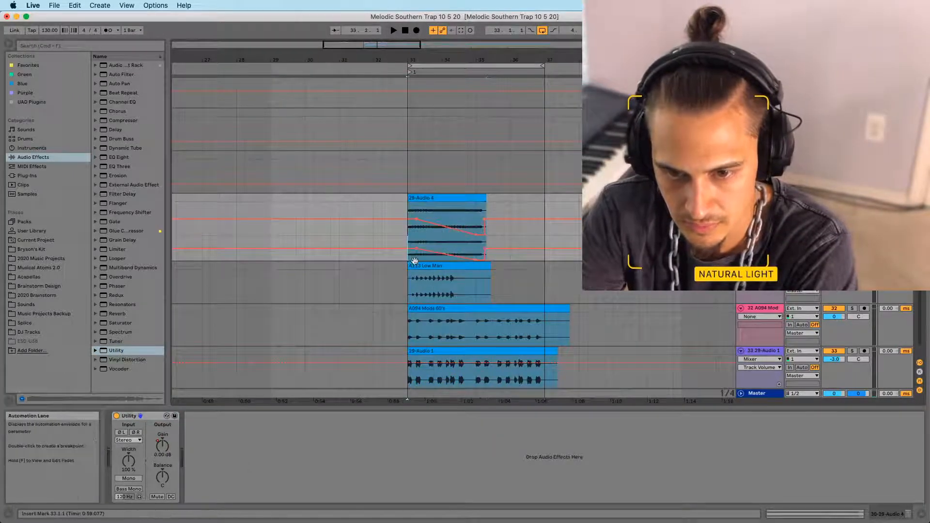
{"action": "key", "text": "space"}
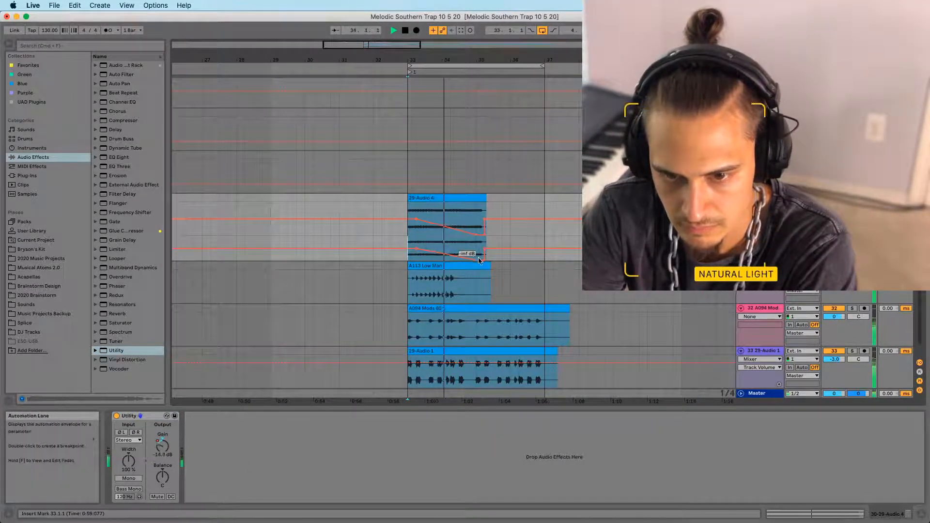
{"action": "key", "text": "space"}
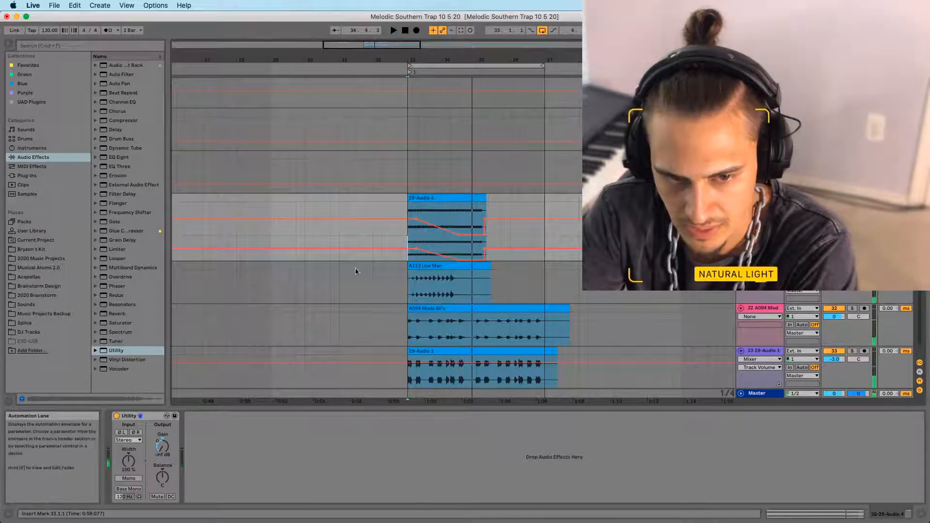
Add an EQ Eight after the Utility, set its low-cut filter to about 188 Hz, and play the section
{"action": "left_click_drag", "start_coordinate": [114, 158], "coordinate": [218, 477]}
{"action": "left_click_drag", "start_coordinate": [265, 459], "coordinate": [276, 459]}
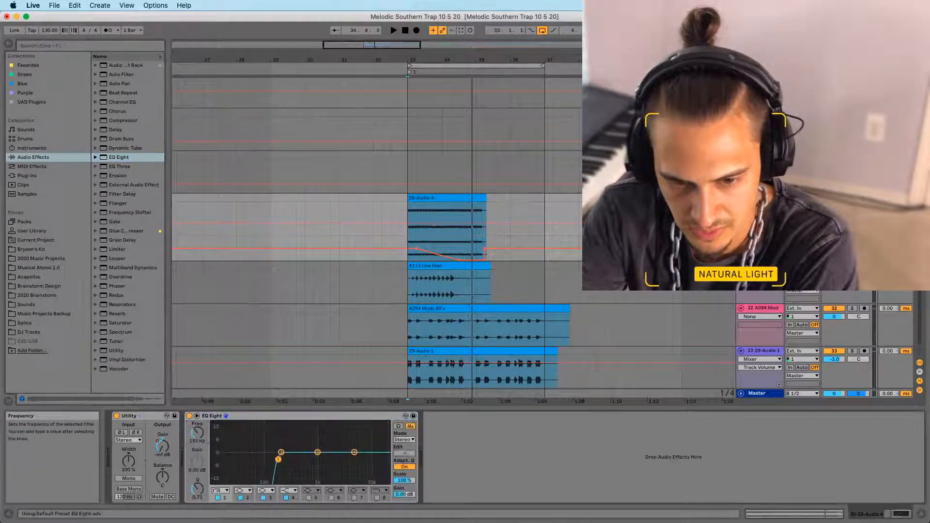
{"action": "key", "text": "space"}
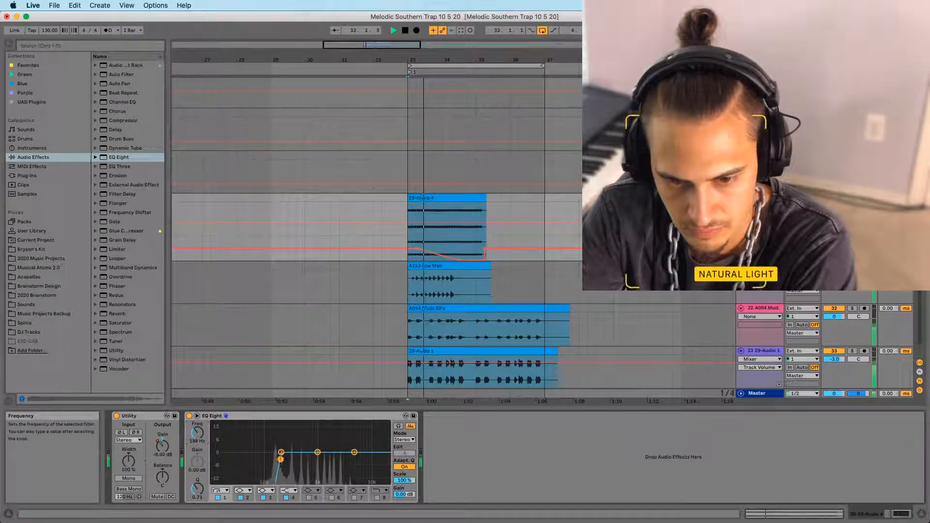
{"action": "key", "text": "space"}
Set the 29-Audio 4 clip's gain to 7.38 dB and audition the section
{"action": "left_click_drag", "start_coordinate": [413, 59], "coordinate": [452, 235]}
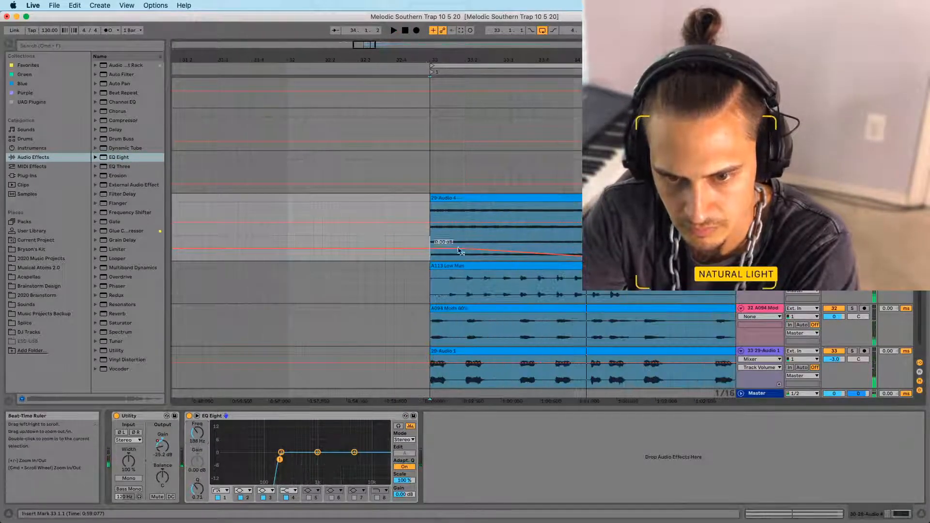
{"action": "double_click", "coordinate": [495, 215]}
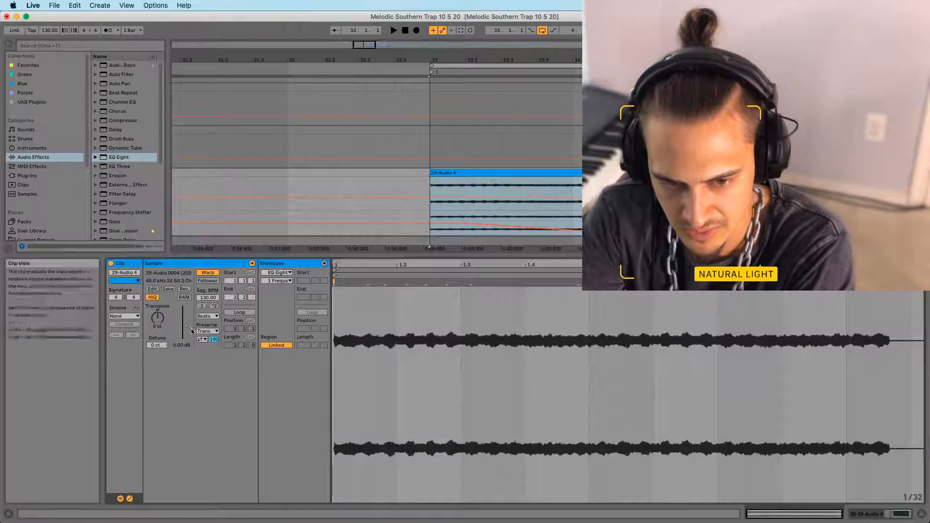
{"action": "left_click_drag", "start_coordinate": [187, 328], "coordinate": [186, 320]}
{"action": "key", "text": "space"}
{"action": "key", "text": "space"}
{"action": "key", "text": "space"}
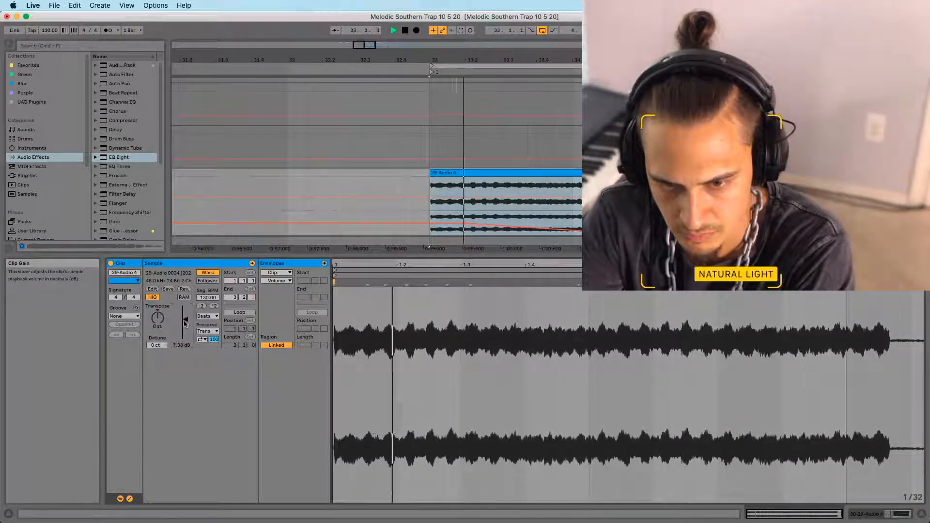
{"action": "key", "text": "space"}
Start the clip's Utility gain fade right at bar 33 and play the loop to check it
{"action": "left_click_drag", "start_coordinate": [438, 59], "coordinate": [485, 55]}
{"action": "scroll", "coordinate": [467, 165], "scroll_direction": "down", "scroll_amount": 2}
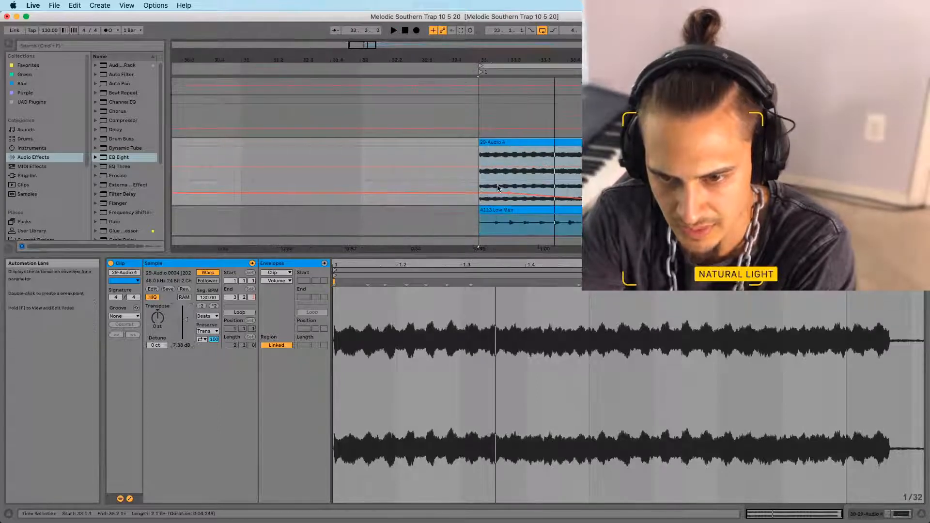
{"action": "left_click", "coordinate": [481, 193]}
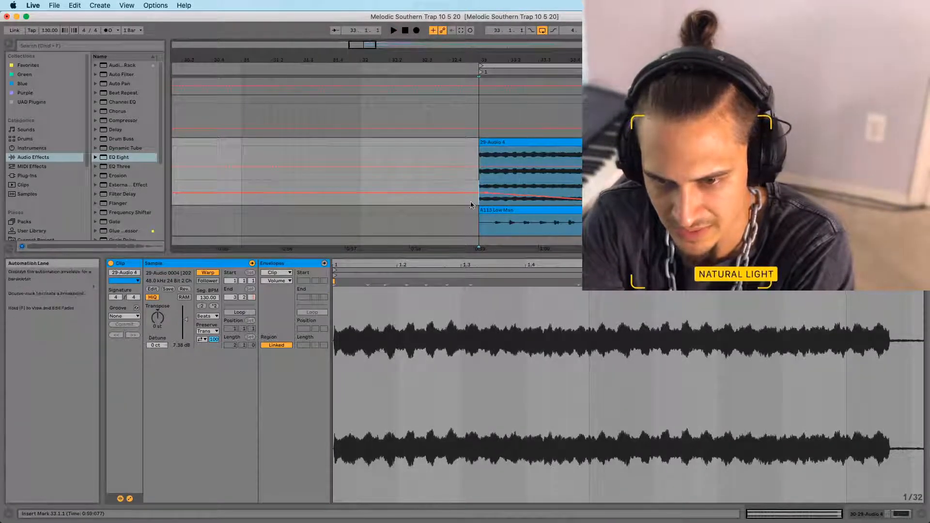
{"action": "key", "text": "space"}
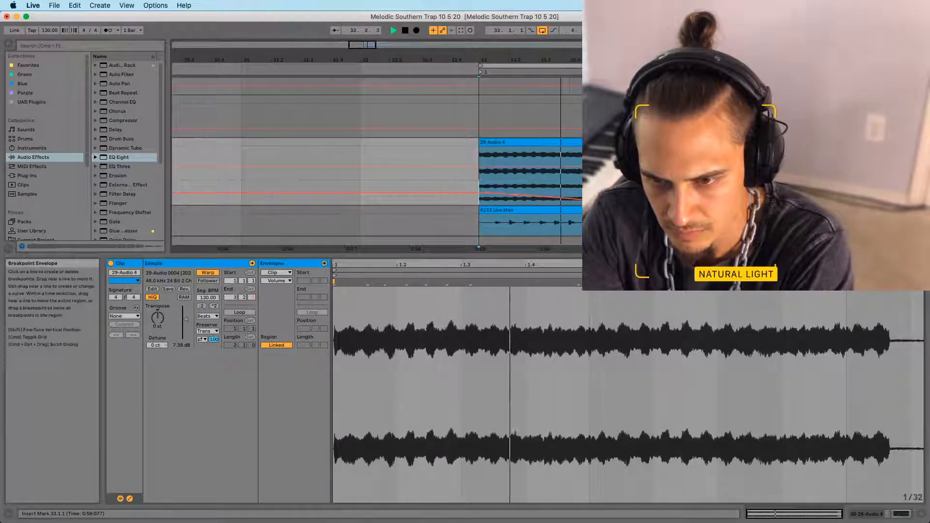
{"action": "left_click_drag", "start_coordinate": [495, 60], "coordinate": [346, 53]}
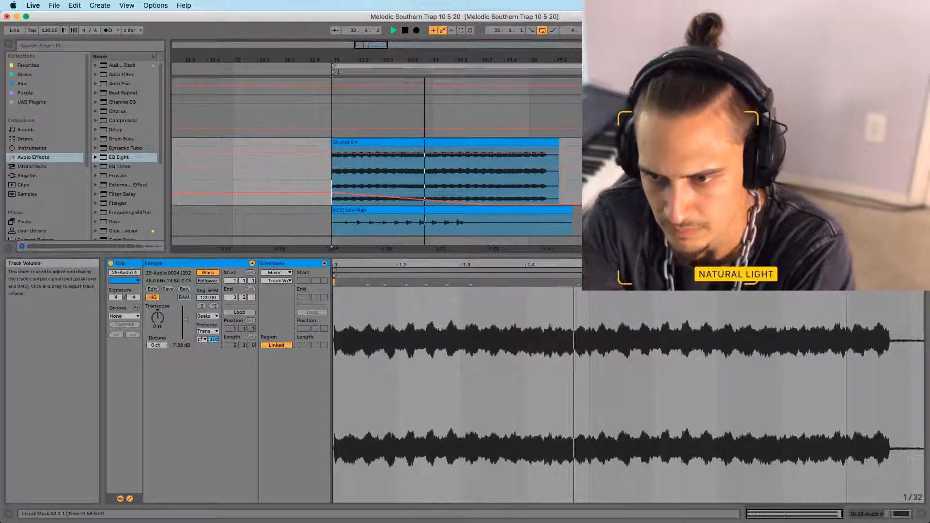
{"action": "left_click_drag", "start_coordinate": [392, 62], "coordinate": [391, 58]}
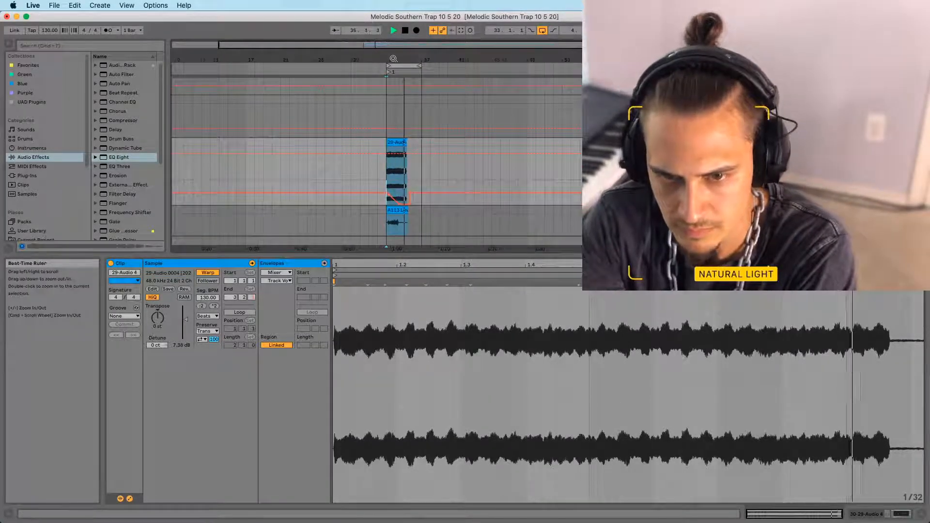
{"action": "scroll", "coordinate": [462, 179], "scroll_direction": "up", "scroll_amount": 10}
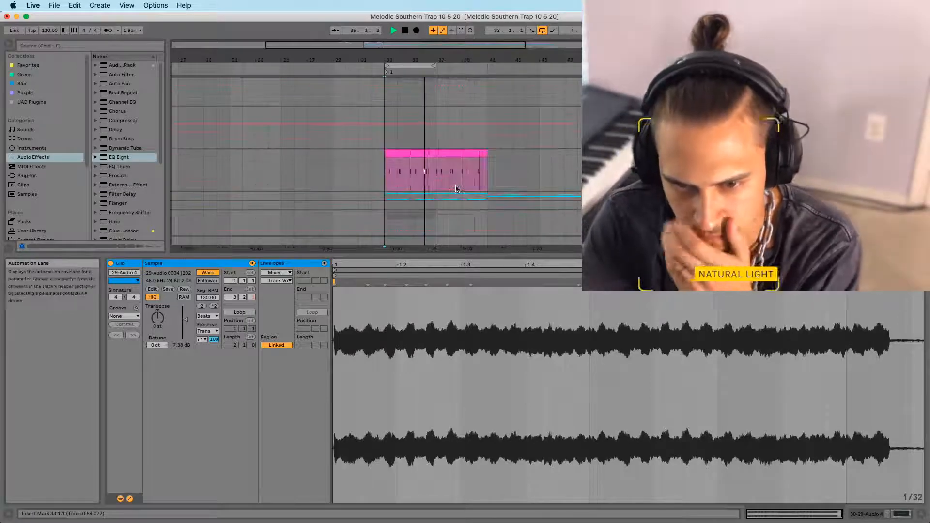
{"action": "scroll", "coordinate": [457, 189], "scroll_direction": "down", "scroll_amount": 5}
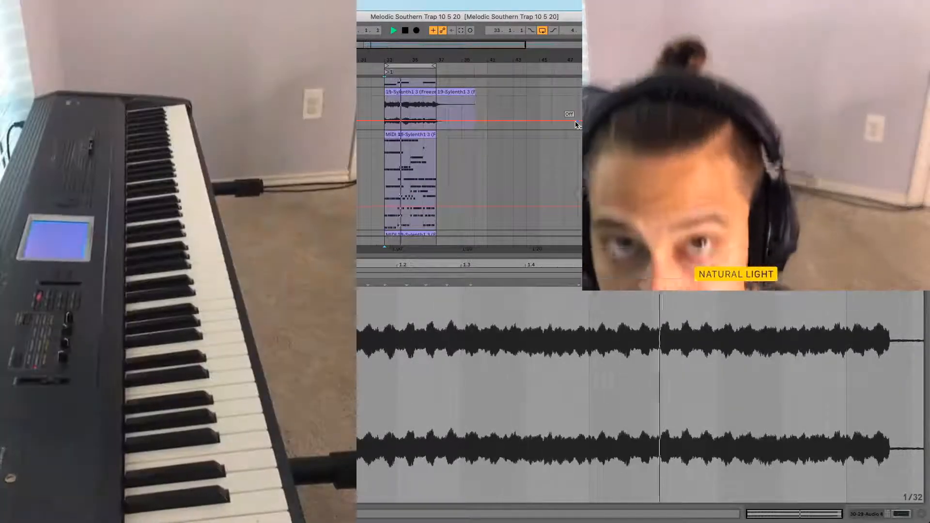
{"action": "key", "text": "space"}
Duplicate the looped content of all tracks from bars 33–37 to bars 37–41
{"action": "scroll", "coordinate": [384, 181], "scroll_direction": "right", "scroll_amount": 2}
{"action": "scroll", "coordinate": [385, 181], "scroll_direction": "down", "scroll_amount": 10}
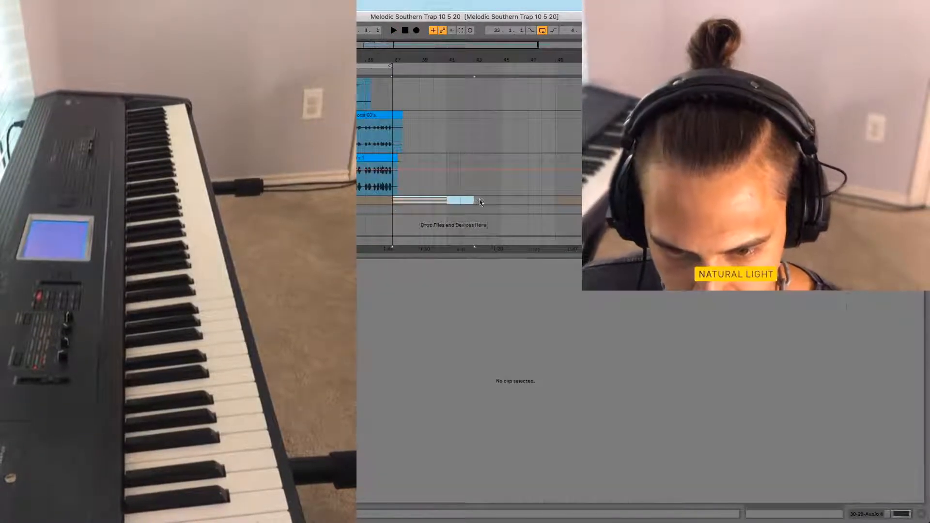
{"action": "left_click", "coordinate": [405, 186]}
{"action": "key", "text": "plus"}
{"action": "left_click", "coordinate": [388, 66]}
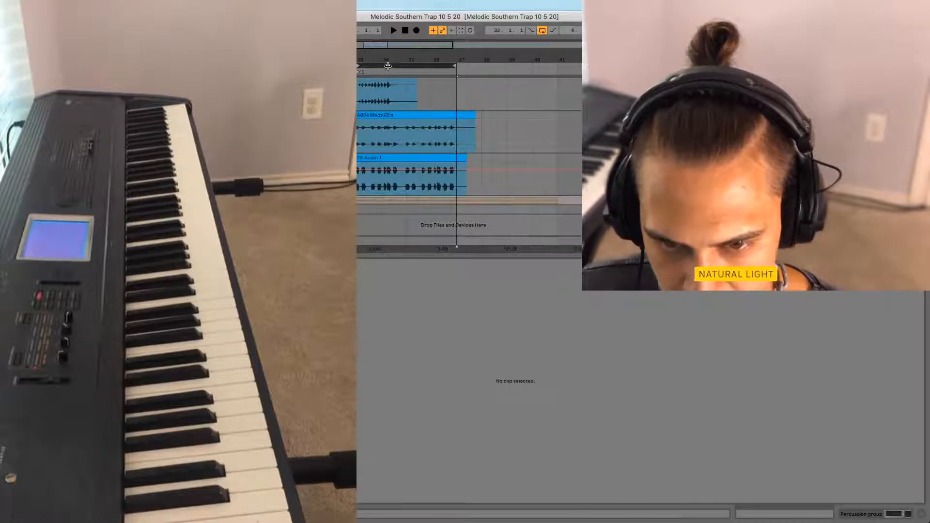
{"action": "scroll", "coordinate": [490, 134], "scroll_direction": "up", "scroll_amount": 5}
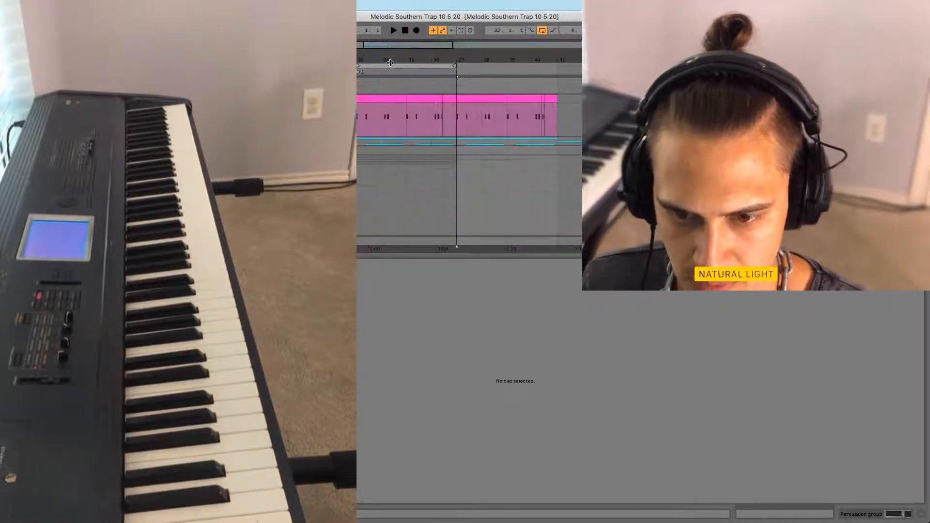
{"action": "left_click", "coordinate": [393, 64]}
{"action": "scroll", "coordinate": [395, 153], "scroll_direction": "down", "scroll_amount": 8}
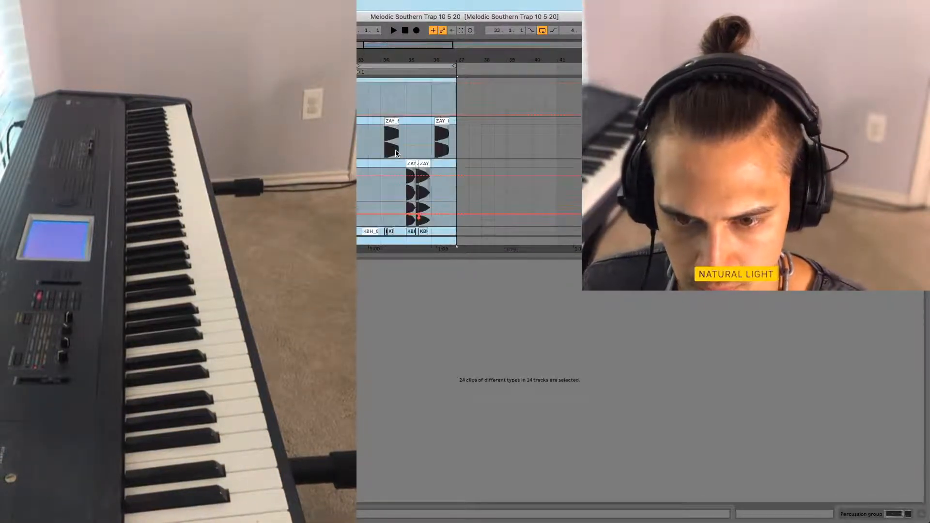
{"action": "scroll", "coordinate": [395, 153], "scroll_direction": "down", "scroll_amount": 6}
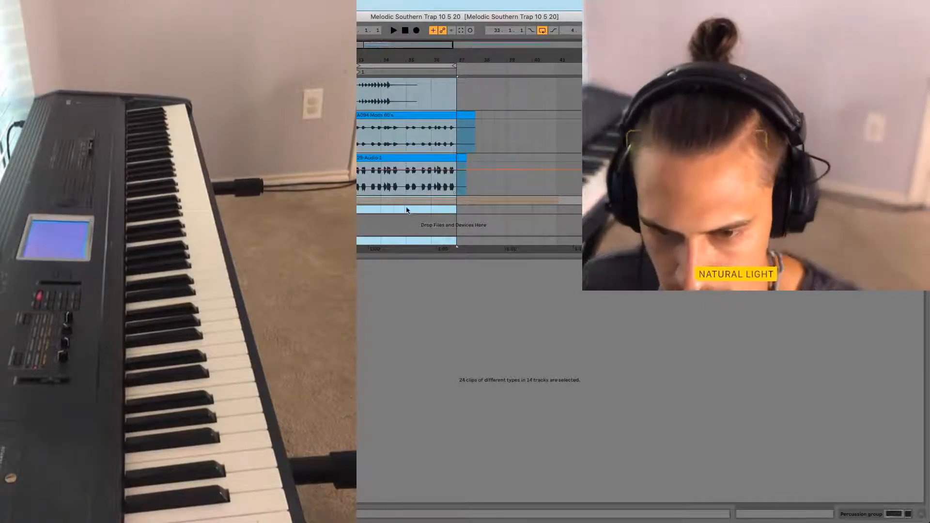
{"action": "key", "text": "ctrl+d"}
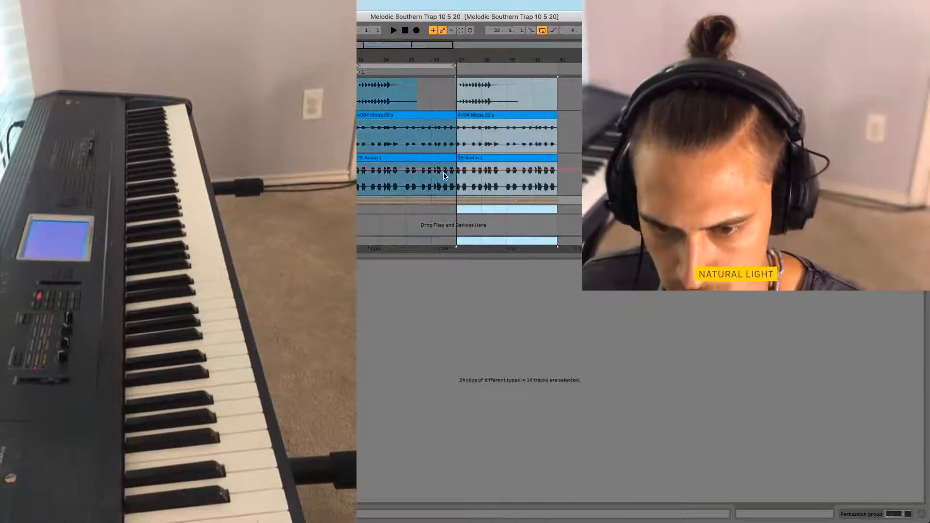
Start playback and extend the loop's end to bar 41
{"action": "key", "text": "space"}
{"action": "left_click_drag", "start_coordinate": [455, 65], "coordinate": [556, 65]}
{"action": "scroll", "coordinate": [482, 78], "scroll_direction": "down", "scroll_amount": 3}
{"action": "scroll", "coordinate": [483, 97], "scroll_direction": "up", "scroll_amount": 3}
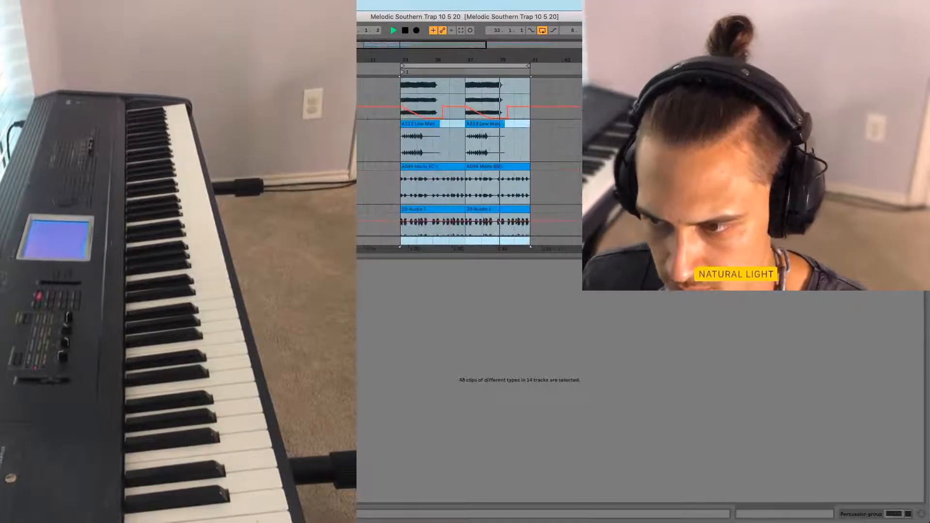
Deactivate the copied 29-Audio 4 clip at bar 37
{"action": "scroll", "coordinate": [443, 153], "scroll_direction": "up", "scroll_amount": 3}
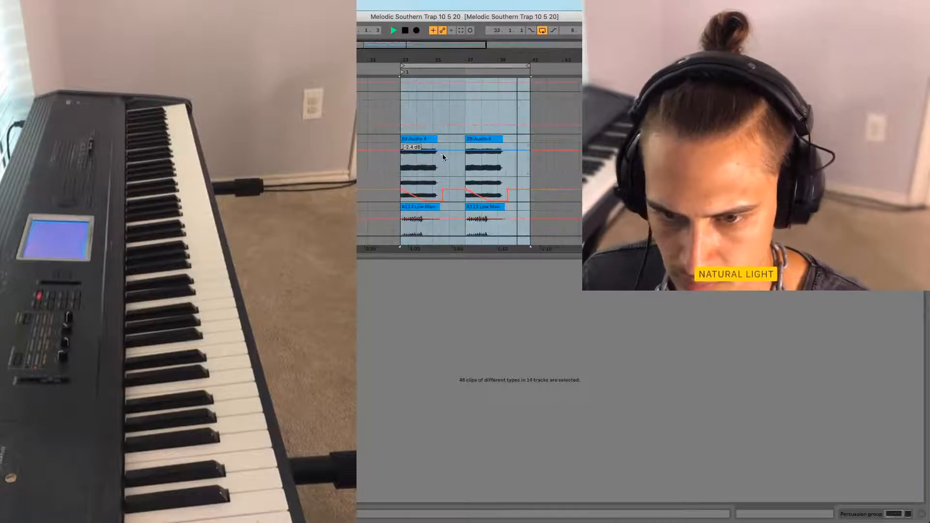
{"action": "left_click", "coordinate": [465, 141]}
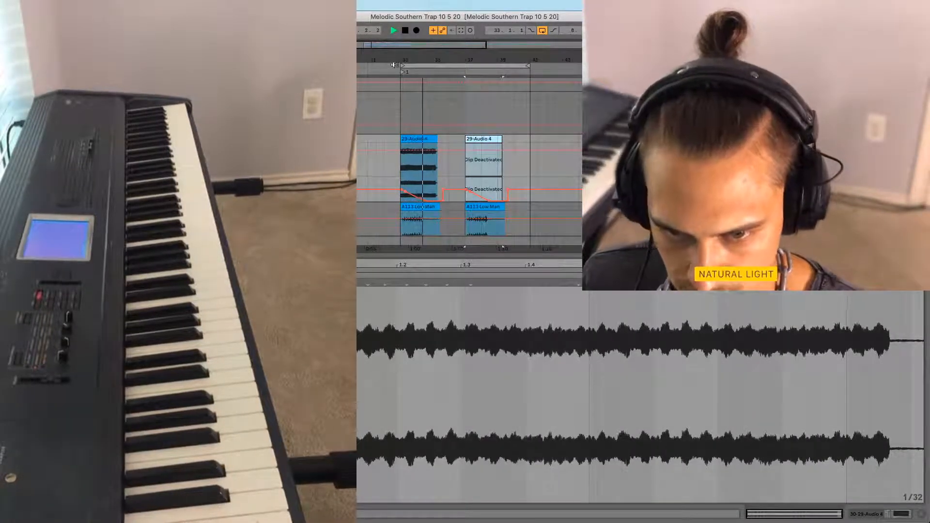
{"action": "left_click_drag", "start_coordinate": [395, 62], "coordinate": [395, 56]}
Play the loop from bar 33 to 41 and review how the layered keyboard audio clips sound together
{"action": "scroll", "coordinate": [431, 146], "scroll_direction": "down", "scroll_amount": 5}
{"action": "left_click", "coordinate": [401, 199]}
{"action": "left_click", "coordinate": [400, 192]}
{"action": "scroll", "coordinate": [401, 188], "scroll_direction": "up", "scroll_amount": 3}
{"action": "scroll", "coordinate": [401, 186], "scroll_direction": "up", "scroll_amount": 3}
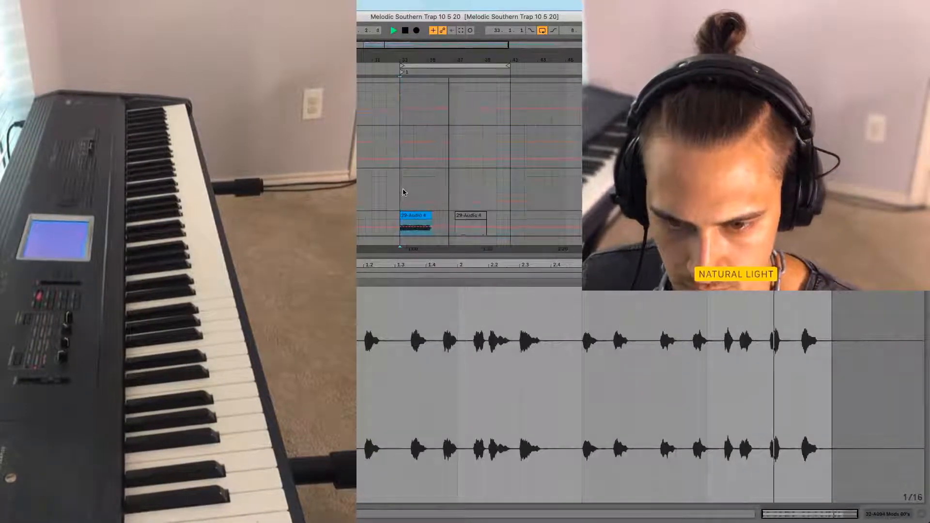
{"action": "left_click", "coordinate": [401, 188]}
{"action": "scroll", "coordinate": [398, 154], "scroll_direction": "down", "scroll_amount": 5}
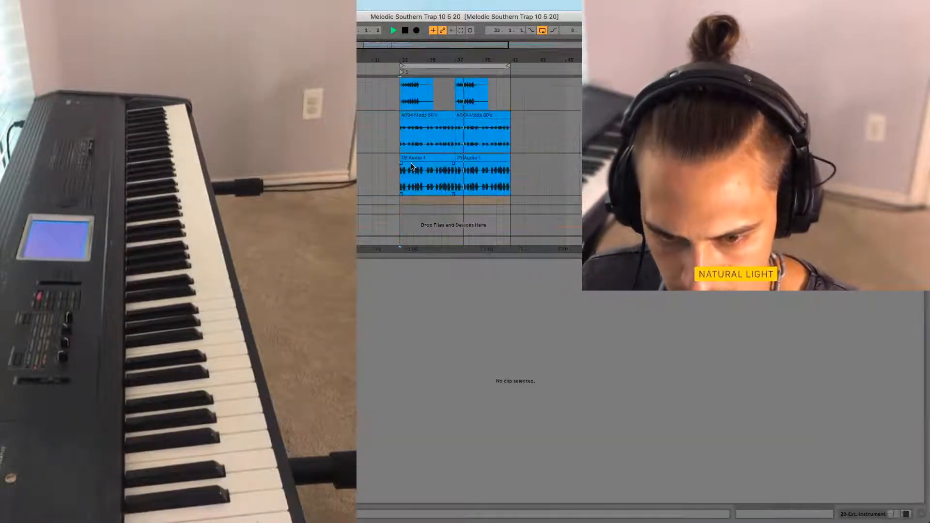
{"action": "left_click", "coordinate": [401, 185]}
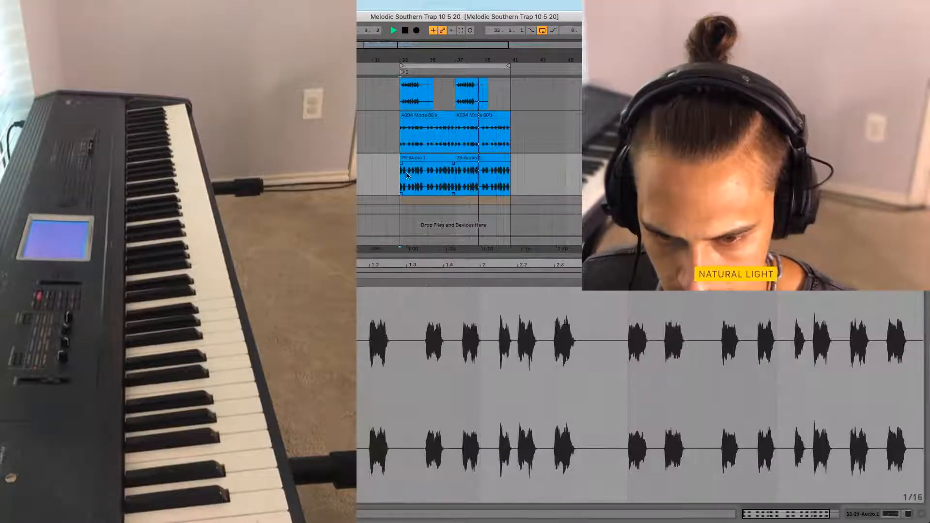
{"action": "scroll", "coordinate": [532, 153], "scroll_direction": "up", "scroll_amount": 3}
{"action": "scroll", "coordinate": [533, 153], "scroll_direction": "down", "scroll_amount": 3}
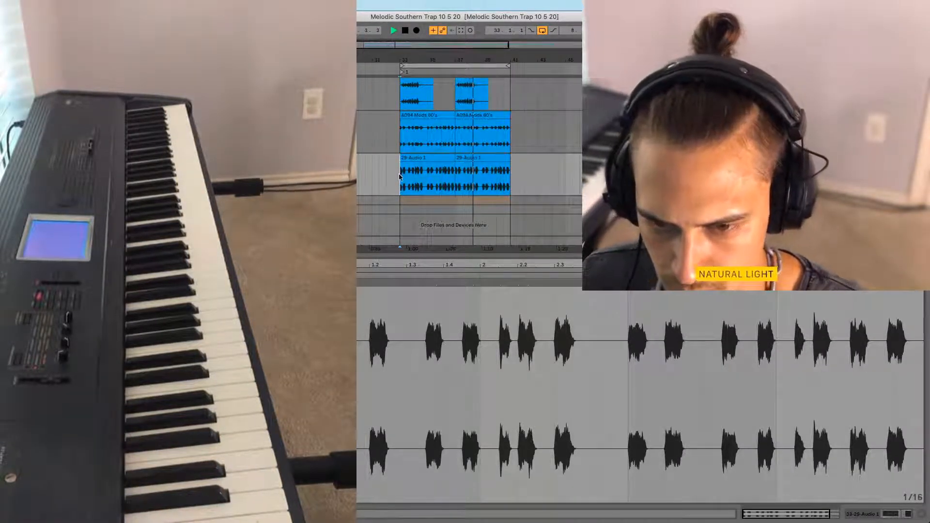
{"action": "key", "text": "space"}
Rename the 29-Audio 4 clip at bar 33 as "A106: Full JS"
{"action": "left_click", "coordinate": [395, 139]}
{"action": "scroll", "coordinate": [435, 158], "scroll_direction": "up", "scroll_amount": 8}
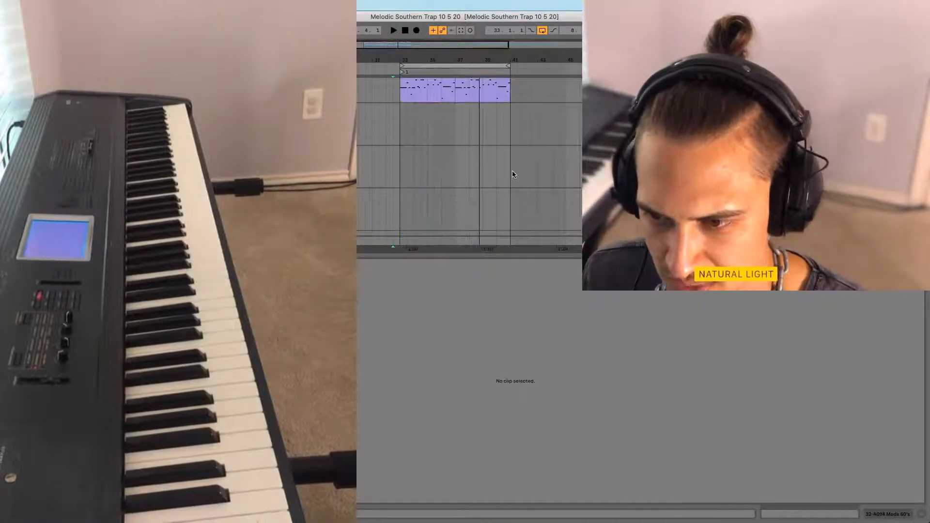
{"action": "scroll", "coordinate": [513, 173], "scroll_direction": "down", "scroll_amount": 1}
{"action": "scroll", "coordinate": [436, 170], "scroll_direction": "down", "scroll_amount": 3}
{"action": "left_click", "coordinate": [407, 179]}
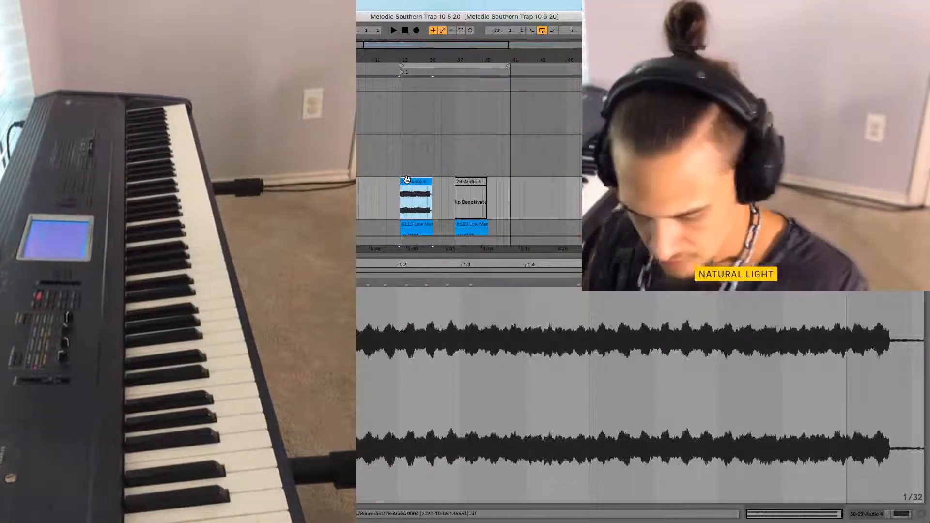
{"action": "key", "text": "super+r"}
{"action": "type", "text": "A113"}
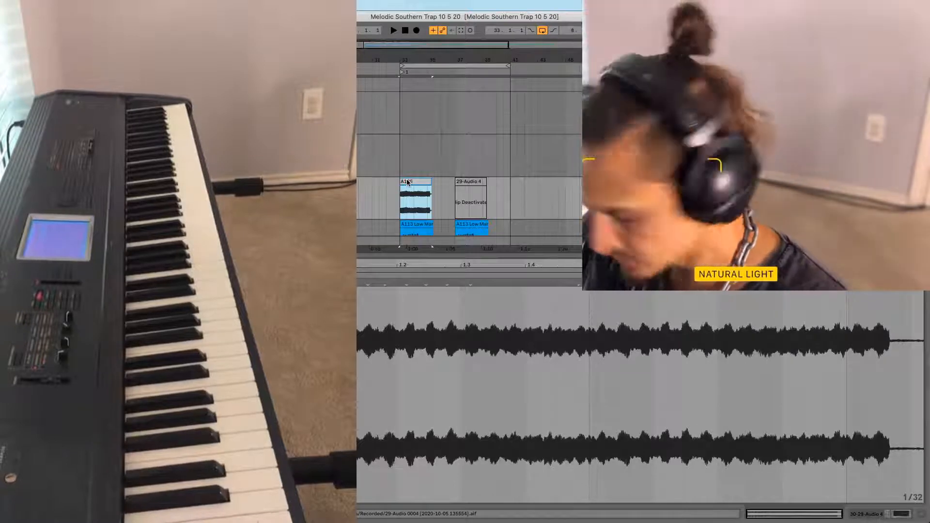
{"action": "type", "text": ": Full JS"}
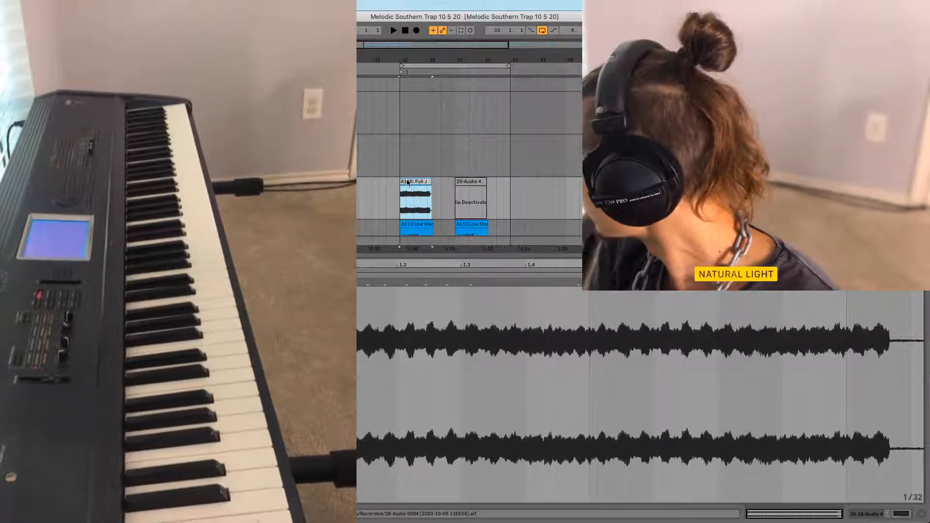
{"action": "key", "text": "Return"}
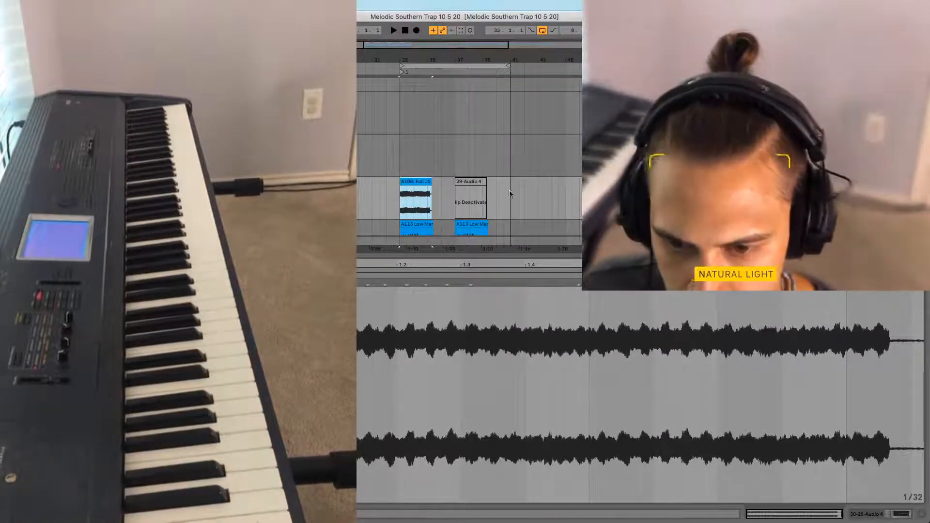
{"action": "scroll", "coordinate": [450, 156], "scroll_direction": "up", "scroll_amount": 2}
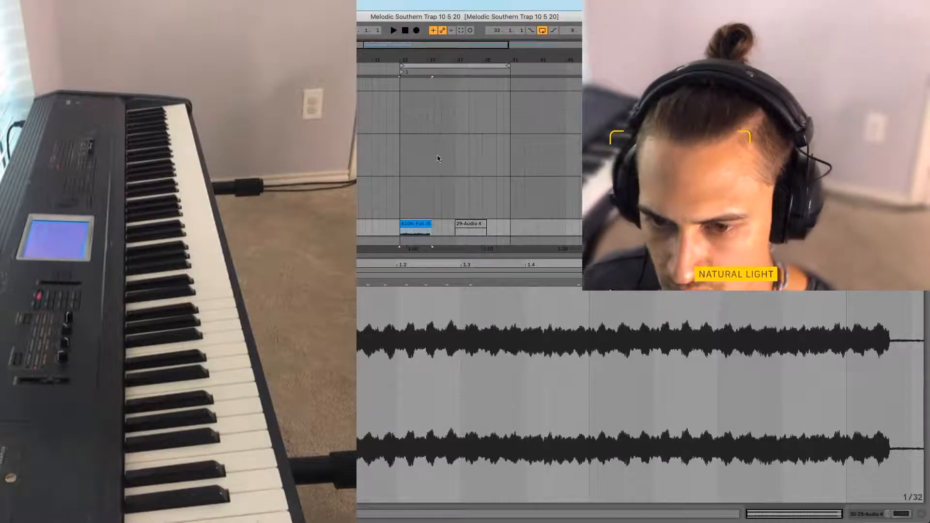
Play the loop from bar 33 on the external instrument track and review the layered audio clips below it
{"action": "left_click", "coordinate": [400, 169]}
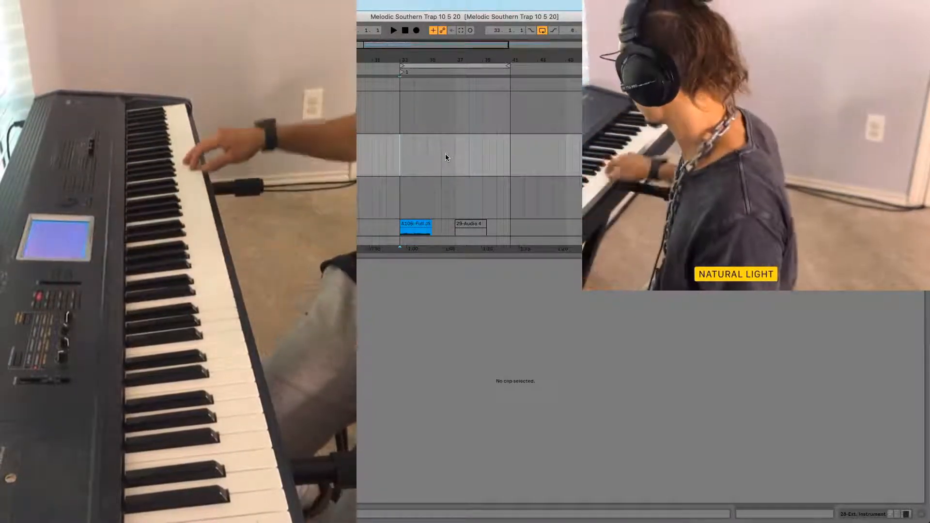
{"action": "key", "text": "space"}
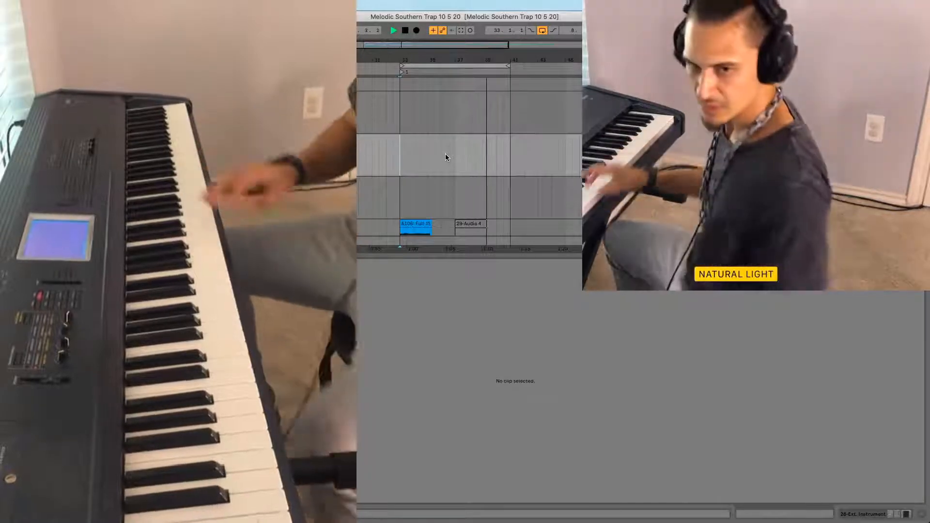
{"action": "key", "text": "space"}
{"action": "scroll", "coordinate": [442, 158], "scroll_direction": "down", "scroll_amount": 5}
{"action": "scroll", "coordinate": [469, 155], "scroll_direction": "up", "scroll_amount": 2}
{"action": "scroll", "coordinate": [392, 157], "scroll_direction": "up", "scroll_amount": 1}
{"action": "left_click", "coordinate": [401, 154]}
{"action": "scroll", "coordinate": [401, 154], "scroll_direction": "up", "scroll_amount": 5}
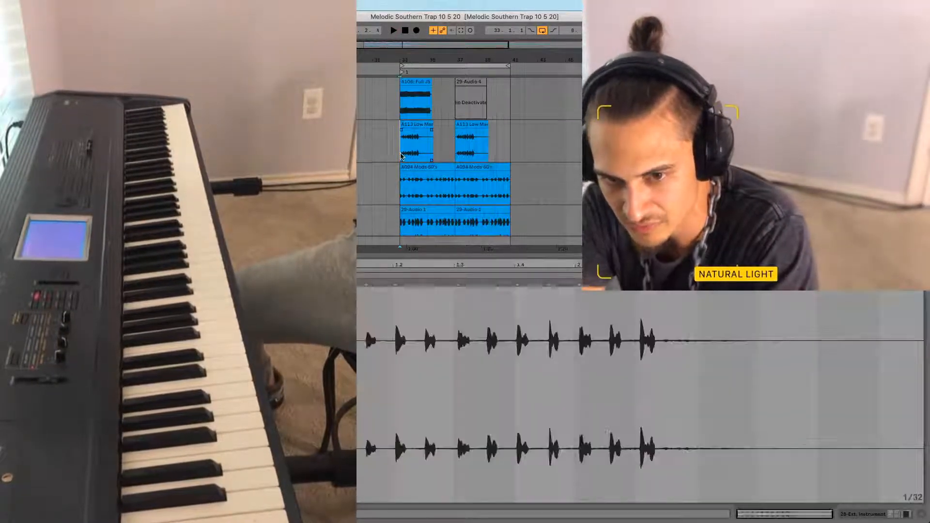
{"action": "left_click", "coordinate": [402, 135]}
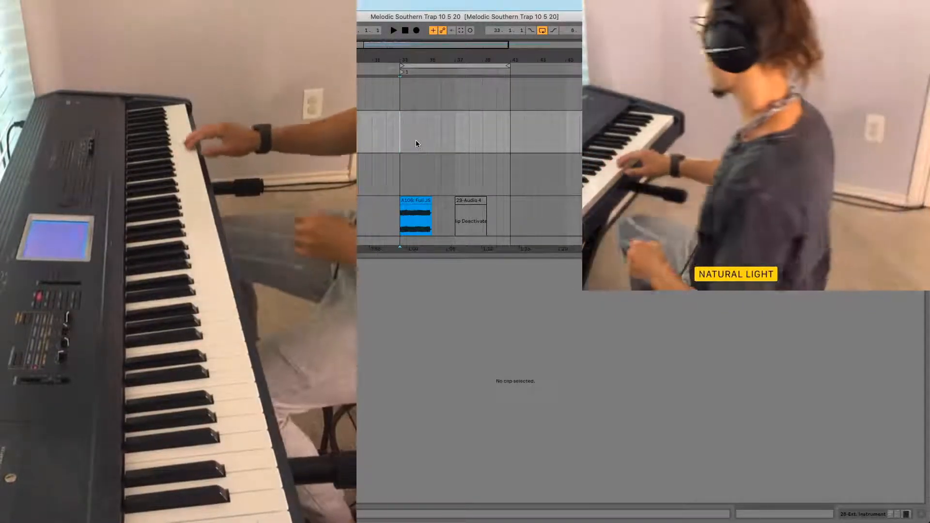
Play the loop from bar 33 while performing a keyboard melody, and capture the performance as a MIDI clip
{"action": "key", "text": "space"}
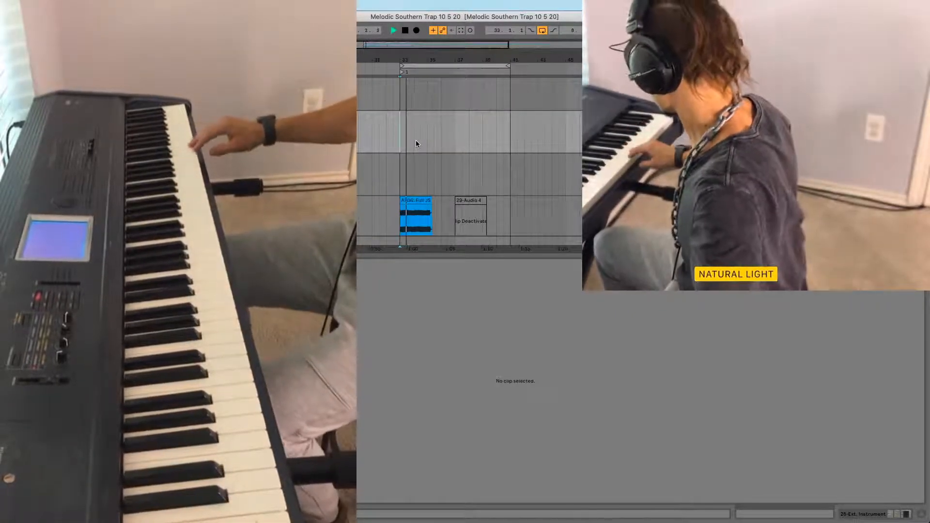
{"action": "key", "text": "space"}
{"action": "key", "text": "space"}
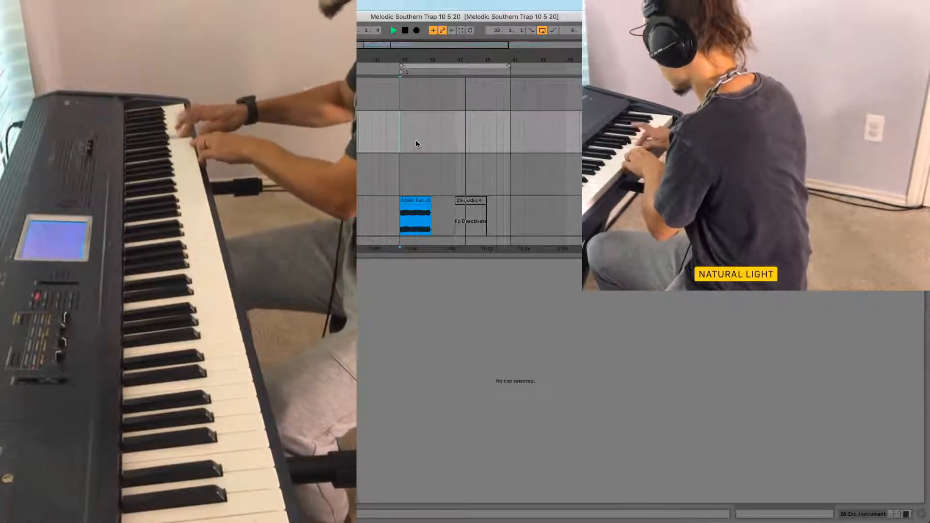
{"action": "key", "text": "space"}
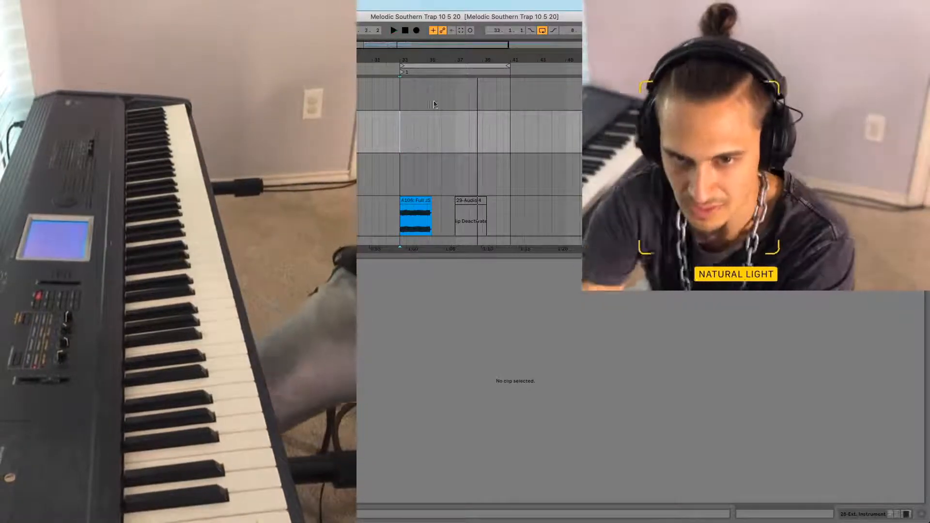
{"action": "left_click", "coordinate": [461, 31]}
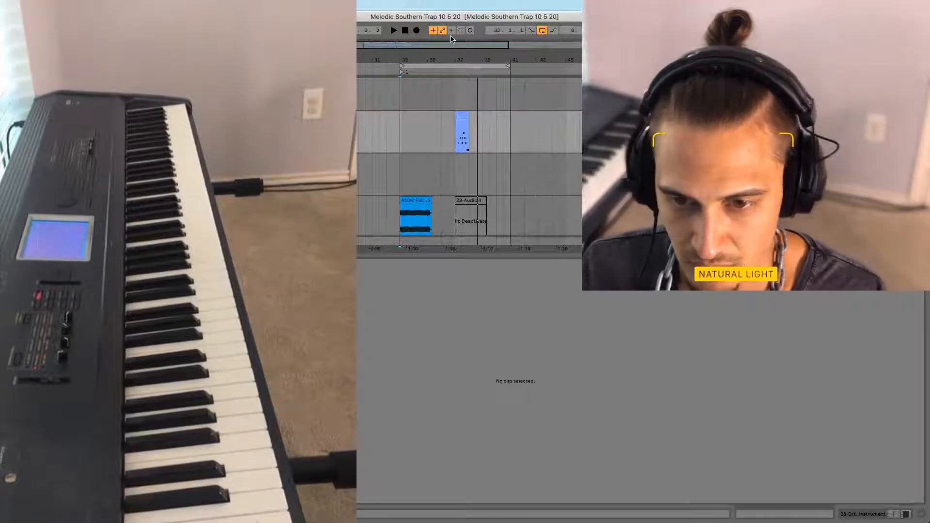
Audition the captured MIDI clip at bar 37 and examine its timing and notes up close
{"action": "left_click_drag", "start_coordinate": [458, 61], "coordinate": [474, 123]}
{"action": "left_click", "coordinate": [445, 142]}
{"action": "key", "text": "space"}
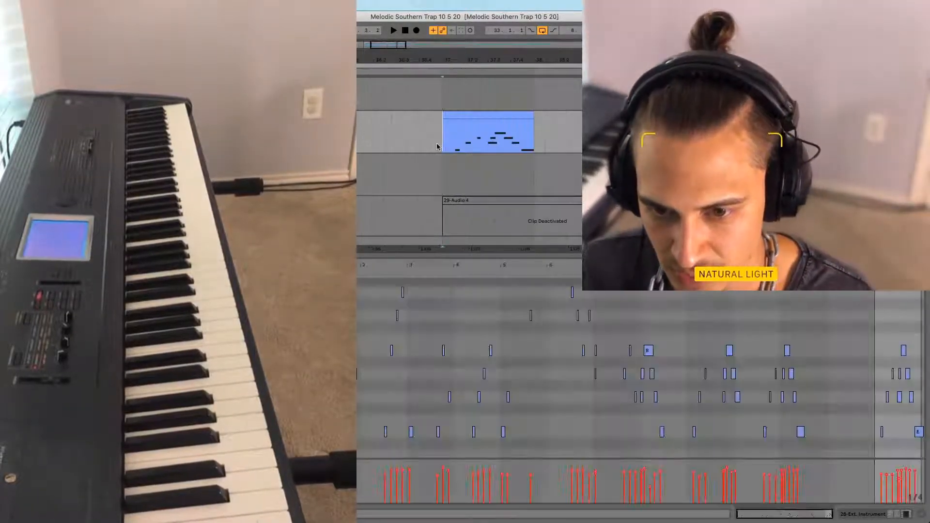
{"action": "left_click_drag", "start_coordinate": [505, 62], "coordinate": [549, 82]}
{"action": "left_click", "coordinate": [461, 148]}
{"action": "key", "text": "space"}
{"action": "left_click", "coordinate": [542, 125]}
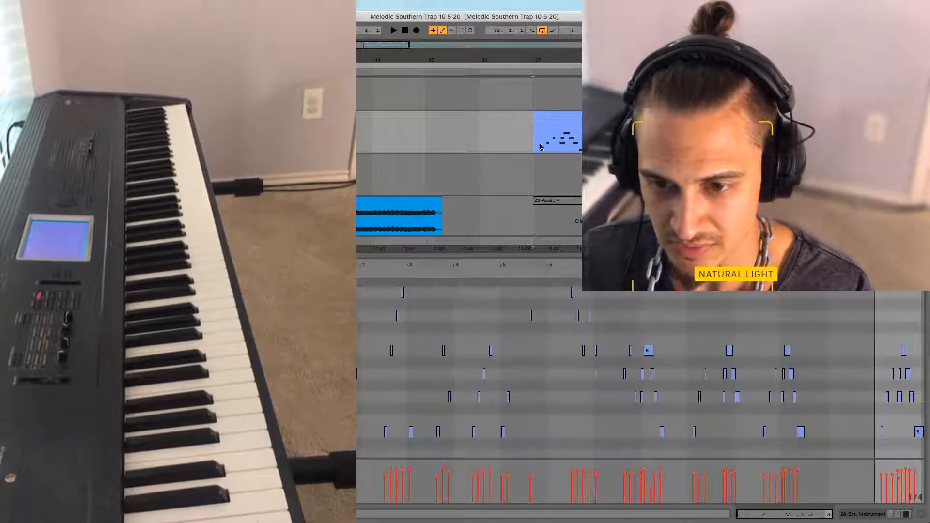
{"action": "key", "text": "space"}
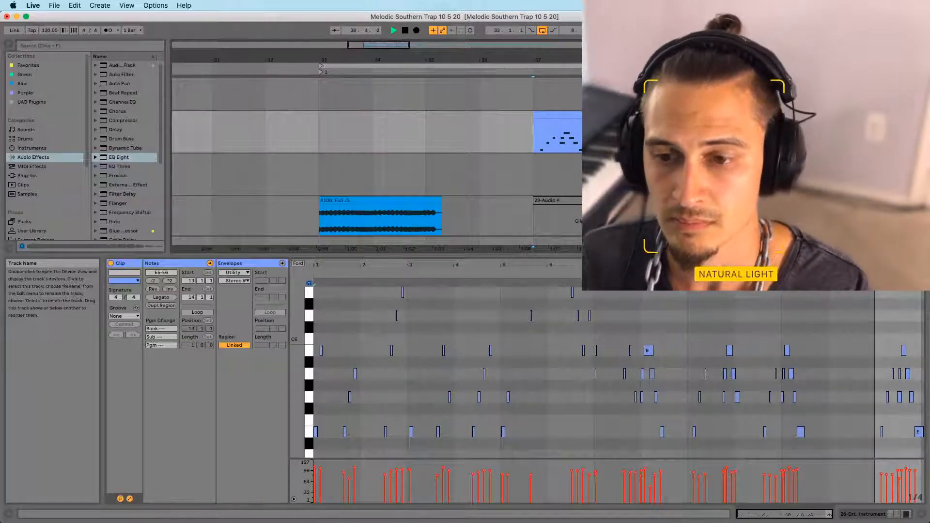
{"action": "left_click_drag", "start_coordinate": [557, 60], "coordinate": [558, 83]}
{"action": "left_click", "coordinate": [578, 115]}
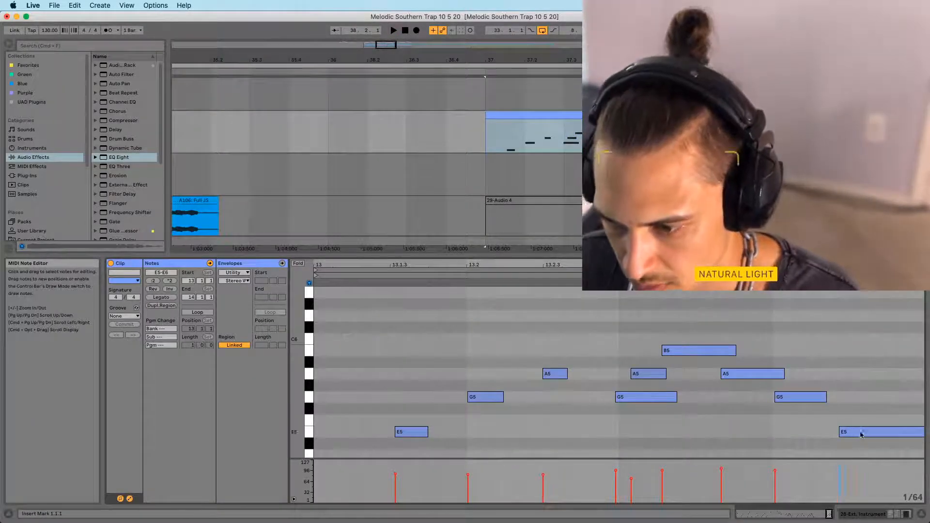
Shift the last E5 note of the captured clip slightly later and play the phrase from bar 37
{"action": "left_click", "coordinate": [849, 433]}
{"action": "left_click_drag", "start_coordinate": [849, 433], "coordinate": [861, 432]}
{"action": "key", "text": "space"}
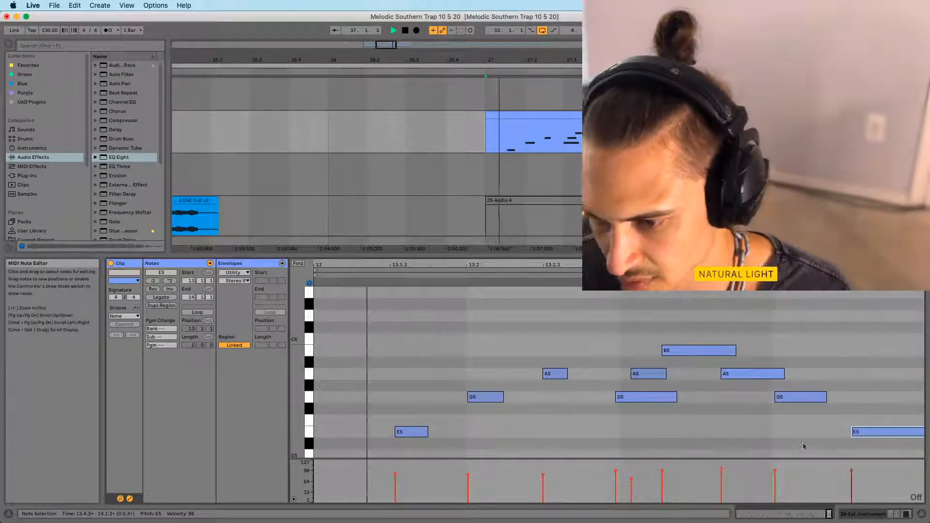
{"action": "left_click_drag", "start_coordinate": [868, 266], "coordinate": [855, 194]}
{"action": "key", "text": "space"}
{"action": "key", "text": "space"}
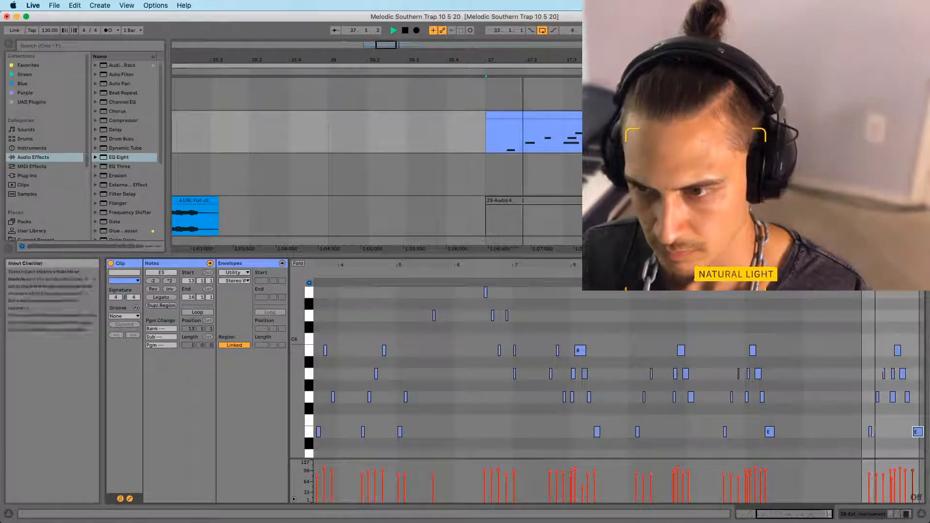
{"action": "left_click", "coordinate": [486, 179]}
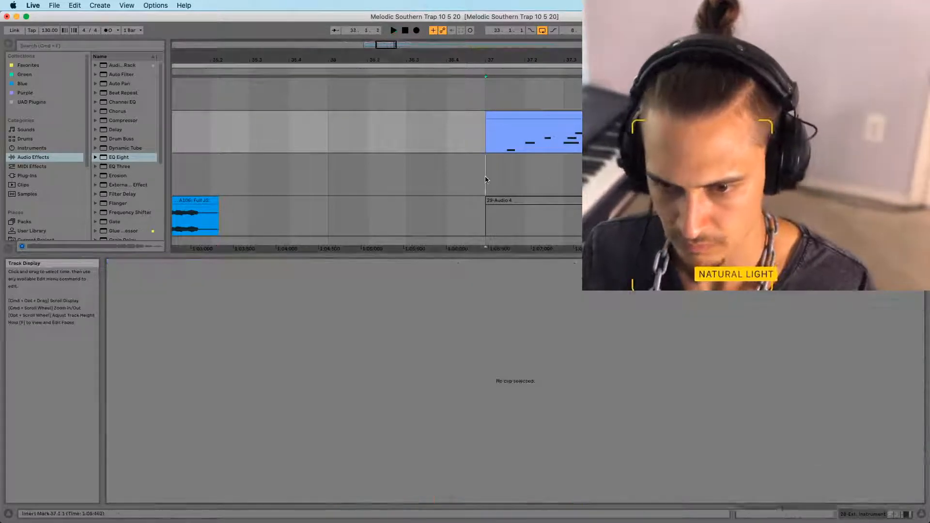
Rename the MIDI clip at bar 37 as "A040 Grand Jazz Piano"
{"action": "left_click", "coordinate": [517, 116]}
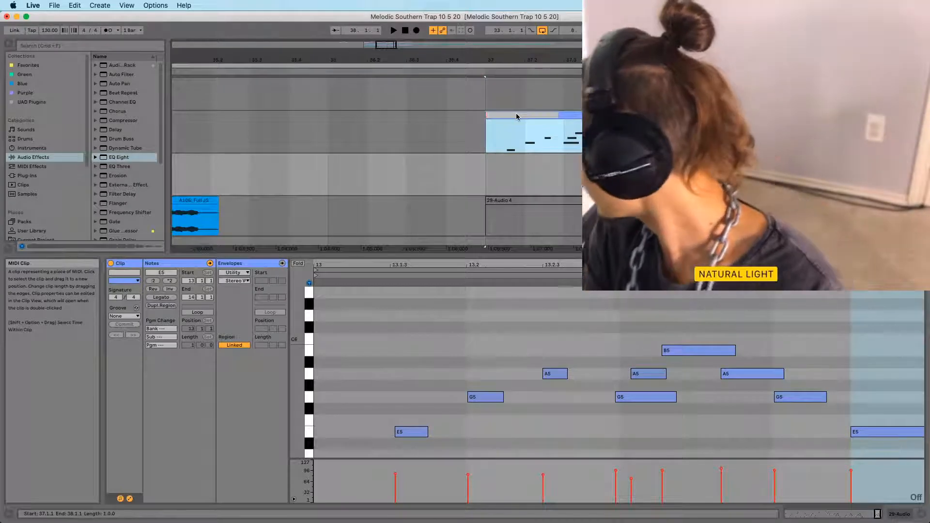
{"action": "type", "text": "0 Grand"}
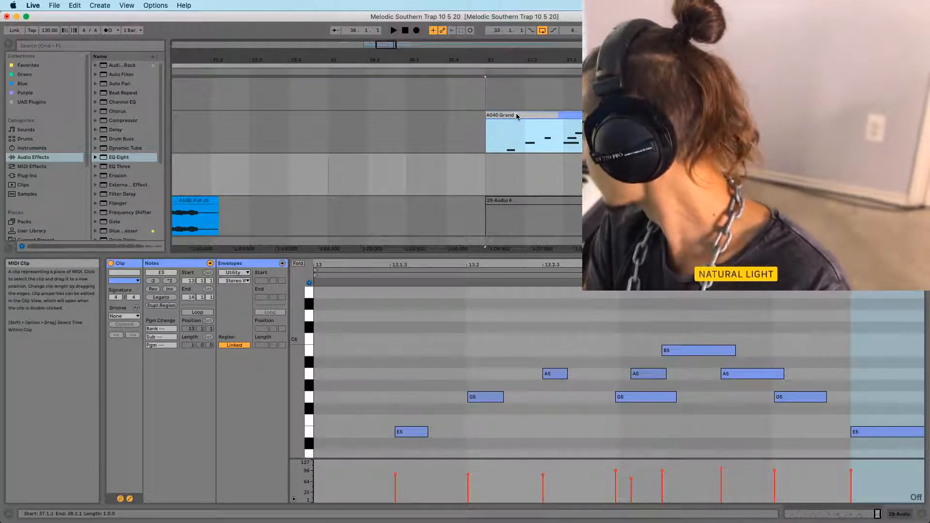
{"action": "type", "text": " Jazz Piano"}
{"action": "key", "text": "Return"}
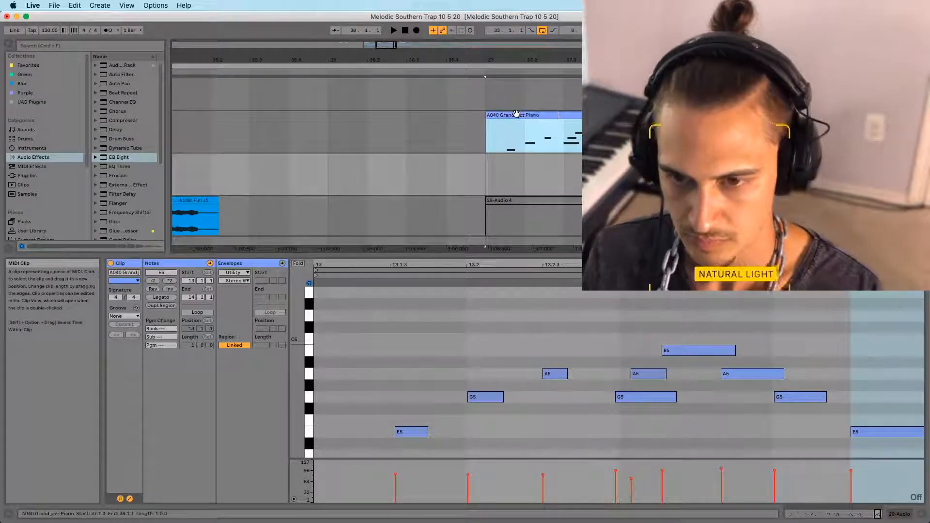
Record the A040 Grand Jazz Piano phrase as audio on the 29-Audio track, from bar 37 to just past bar 38
{"action": "left_click", "coordinate": [487, 186]}
{"action": "left_click_drag", "start_coordinate": [516, 60], "coordinate": [516, 29]}
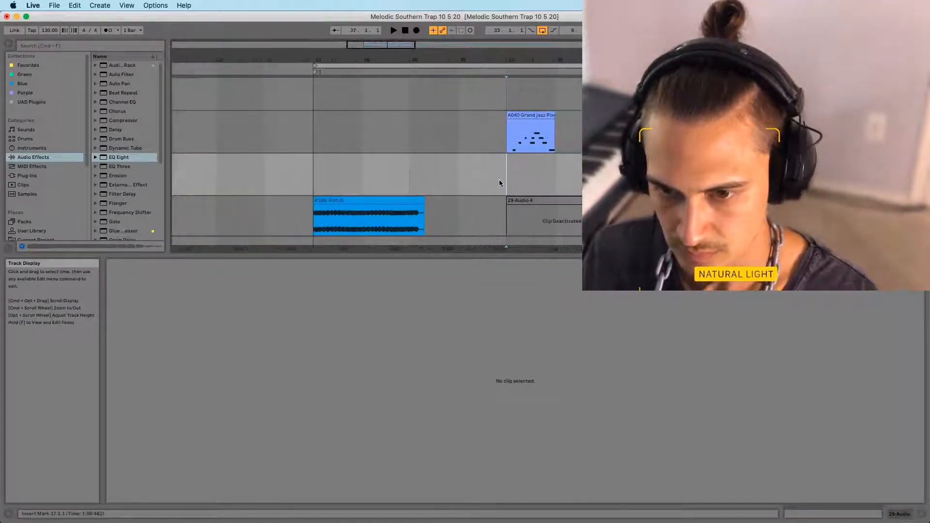
{"action": "left_click", "coordinate": [533, 116]}
{"action": "key", "text": "Tab"}
{"action": "key", "text": "Tab"}
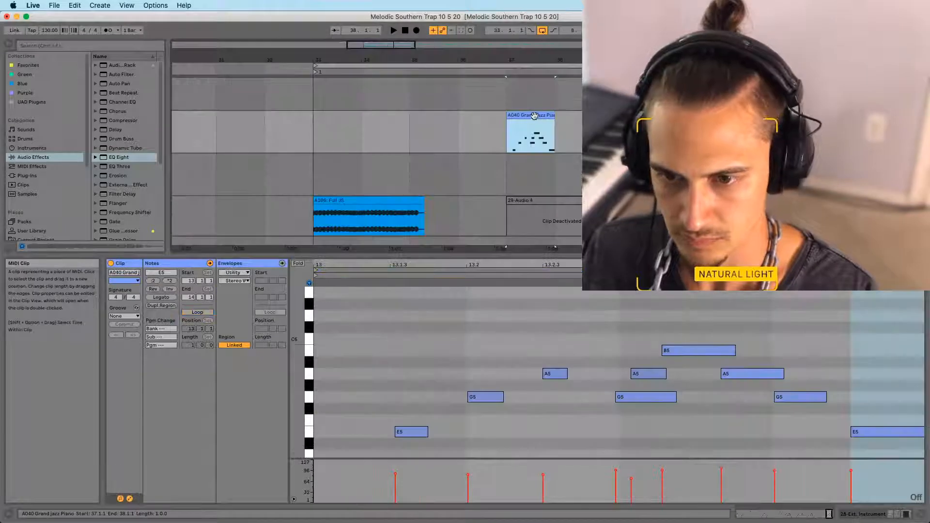
{"action": "key", "text": "Tab"}
{"action": "left_click_drag", "start_coordinate": [718, 101], "coordinate": [717, 109]}
{"action": "key", "text": "Tab"}
{"action": "left_click", "coordinate": [509, 186]}
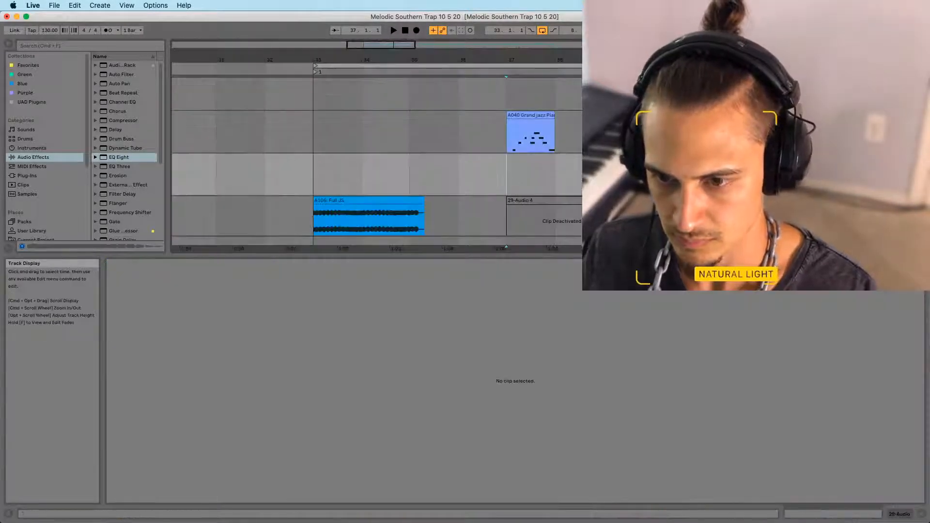
{"action": "key", "text": "F9"}
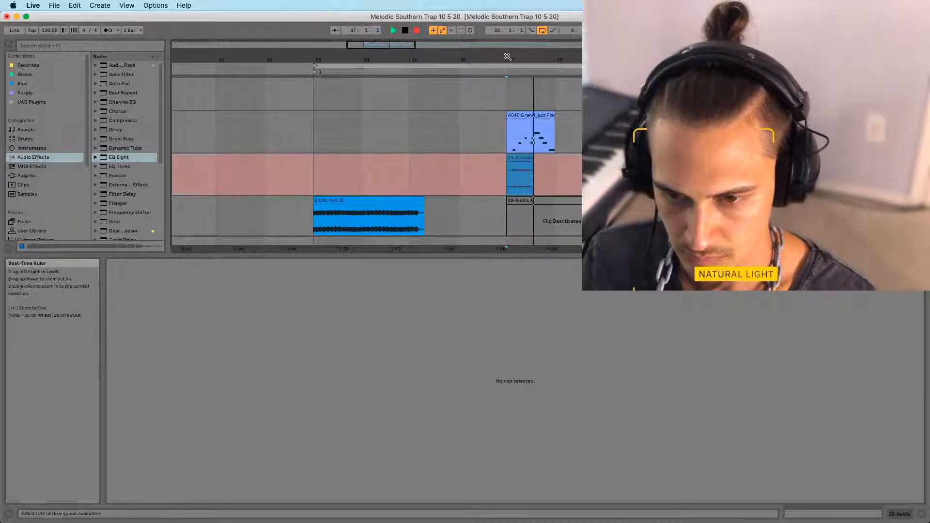
{"action": "key", "text": "space"}
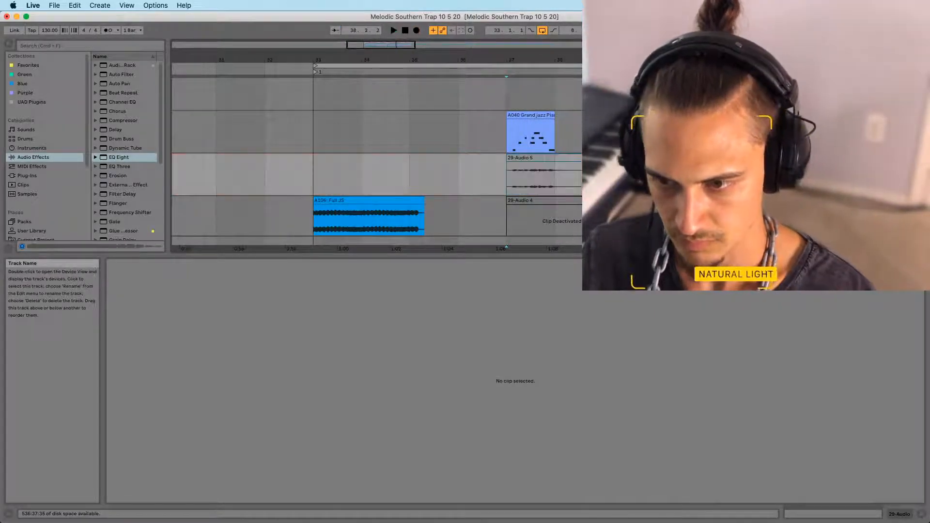
Move the recorded clip to a new audio track and rename it "A040 Grand Jazz Piano"
{"action": "key", "text": "super+t"}
{"action": "left_click_drag", "start_coordinate": [523, 156], "coordinate": [526, 199]}
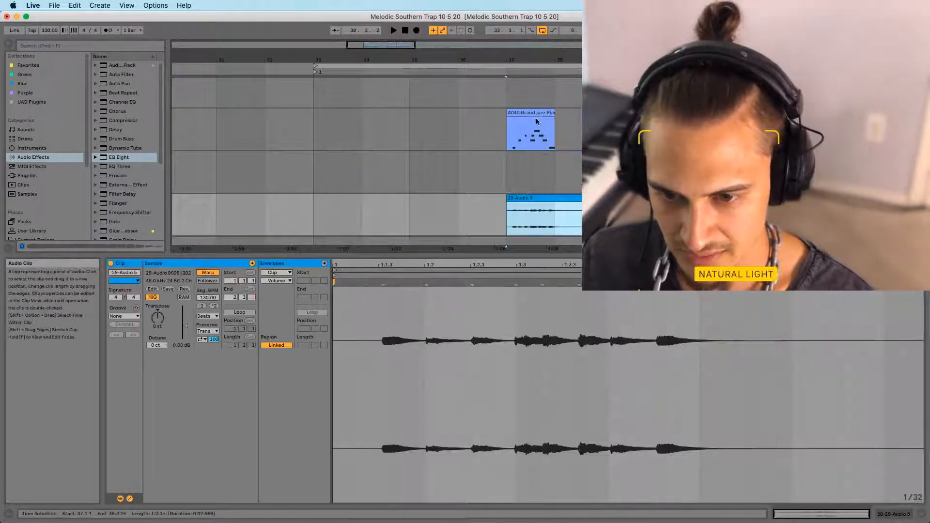
{"action": "left_click", "coordinate": [537, 116]}
{"action": "key", "text": "super+c"}
{"action": "key", "text": "super+r"}
{"action": "key", "text": "super+c"}
{"action": "left_click", "coordinate": [521, 198]}
{"action": "key", "text": "super+r"}
{"action": "key", "text": "super+v"}
{"action": "left_click", "coordinate": [517, 202]}
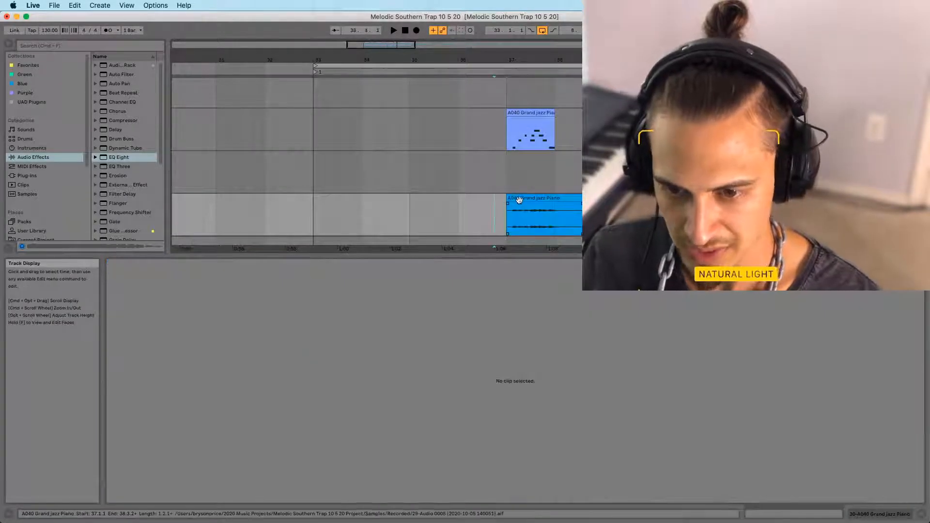
Delete the A040 Grand Jazz Piano MIDI clip at bar 37, keeping the audio recording
{"action": "left_click", "coordinate": [517, 200]}
{"action": "left_click", "coordinate": [529, 110]}
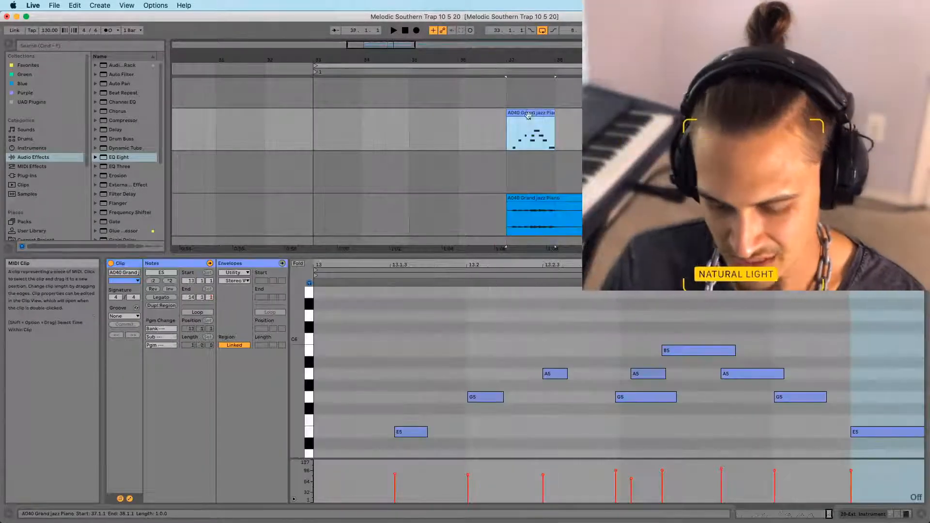
{"action": "key", "text": "Tab"}
{"action": "key", "text": "Tab"}
{"action": "key", "text": "Tab"}
{"action": "key", "text": "Tab"}
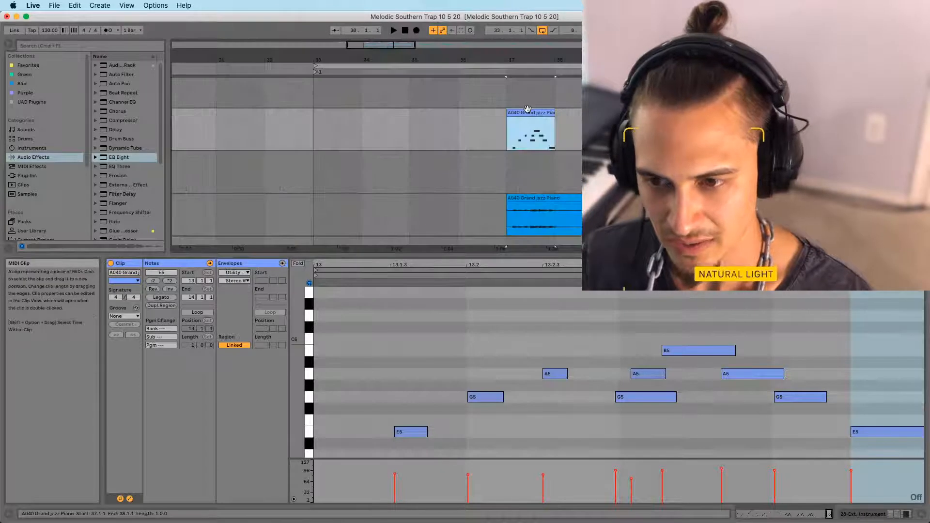
{"action": "key", "text": "Tab"}
{"action": "key", "text": "Tab"}
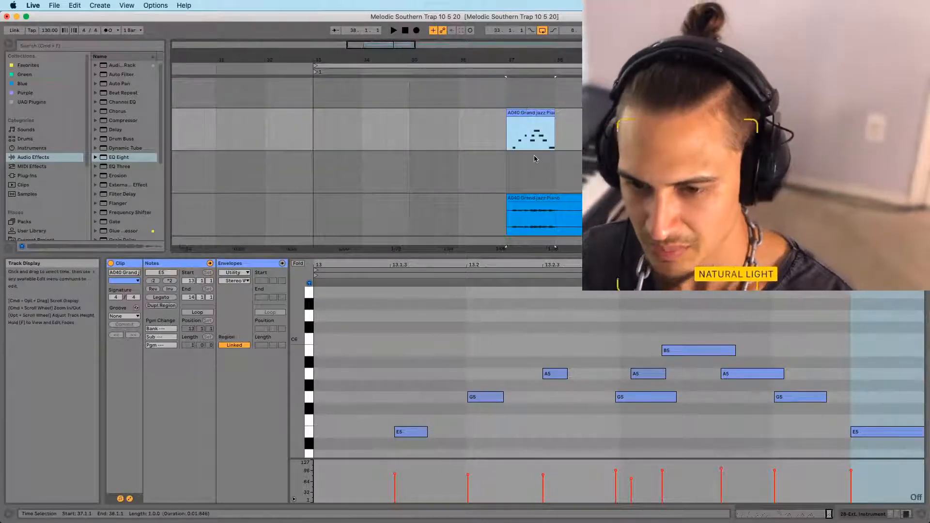
{"action": "key", "text": "XF86AudioRaiseVolume"}
{"action": "key", "text": "Delete"}
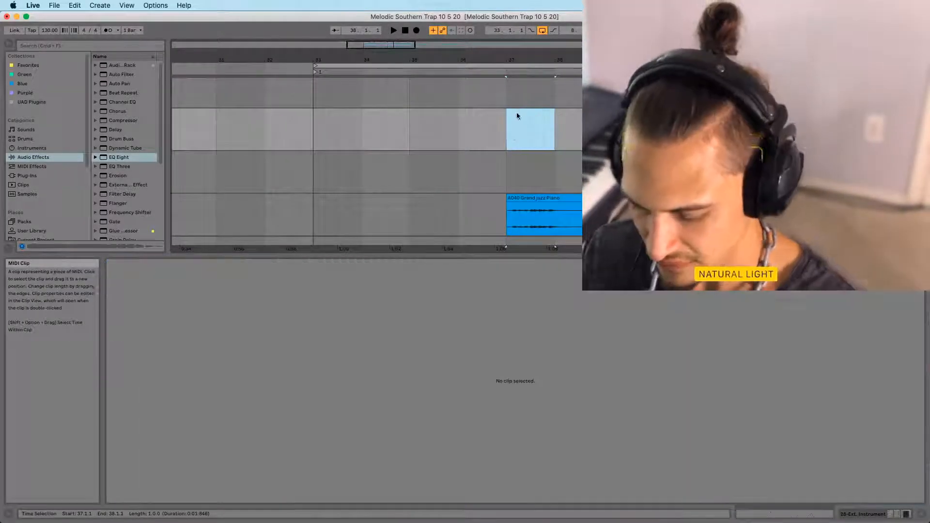
Play the loop from bar 33 and deactivate the A113 Low Man clip at bar 37
{"action": "scroll", "coordinate": [388, 191], "scroll_direction": "down", "scroll_amount": 1}
{"action": "left_click", "coordinate": [320, 203]}
{"action": "key", "text": "space"}
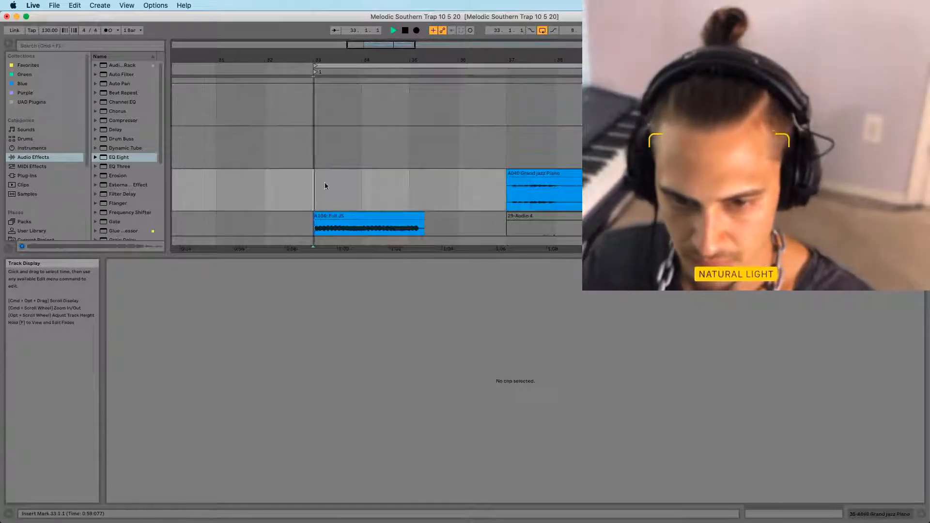
{"action": "scroll", "coordinate": [319, 202], "scroll_direction": "down", "scroll_amount": 5}
{"action": "left_click", "coordinate": [875, 134]}
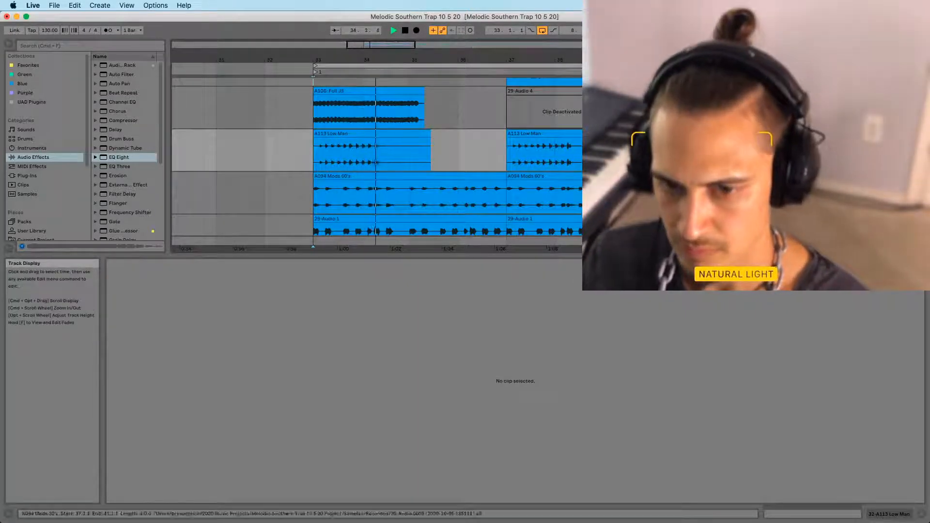
{"action": "left_click", "coordinate": [563, 142]}
{"action": "key", "text": "0"}
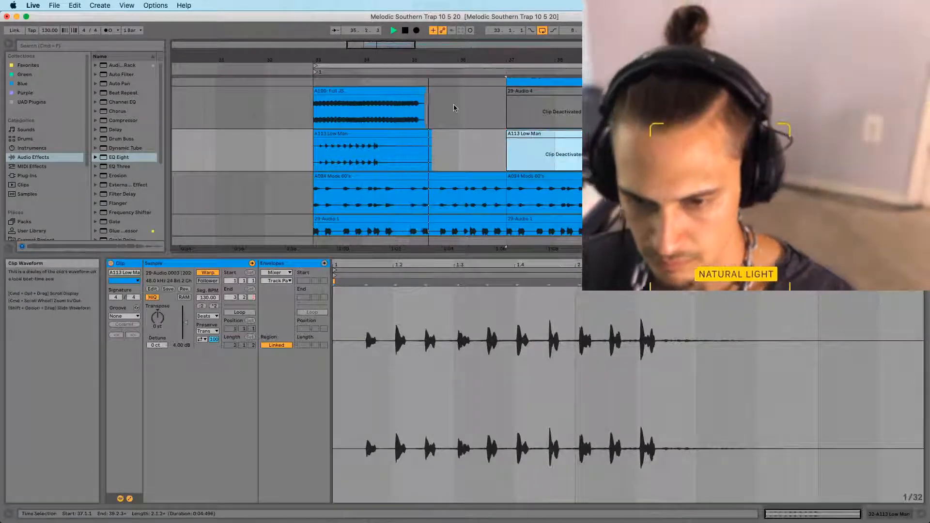
Listen to the section from bar 33 while looking over the clips of the layered keyboard tracks
{"action": "scroll", "coordinate": [458, 152], "scroll_direction": "up", "scroll_amount": 1}
{"action": "scroll", "coordinate": [458, 152], "scroll_direction": "down", "scroll_amount": 2}
{"action": "scroll", "coordinate": [458, 152], "scroll_direction": "up", "scroll_amount": 2}
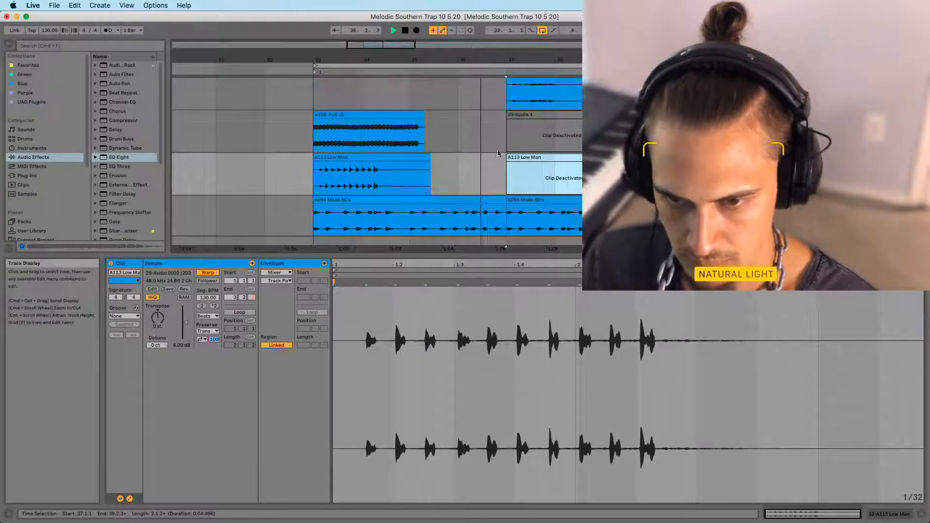
{"action": "scroll", "coordinate": [491, 161], "scroll_direction": "up", "scroll_amount": 1}
{"action": "left_click_drag", "start_coordinate": [315, 60], "coordinate": [490, 36]}
{"action": "left_click", "coordinate": [493, 105]}
{"action": "scroll", "coordinate": [494, 104], "scroll_direction": "up", "scroll_amount": 2}
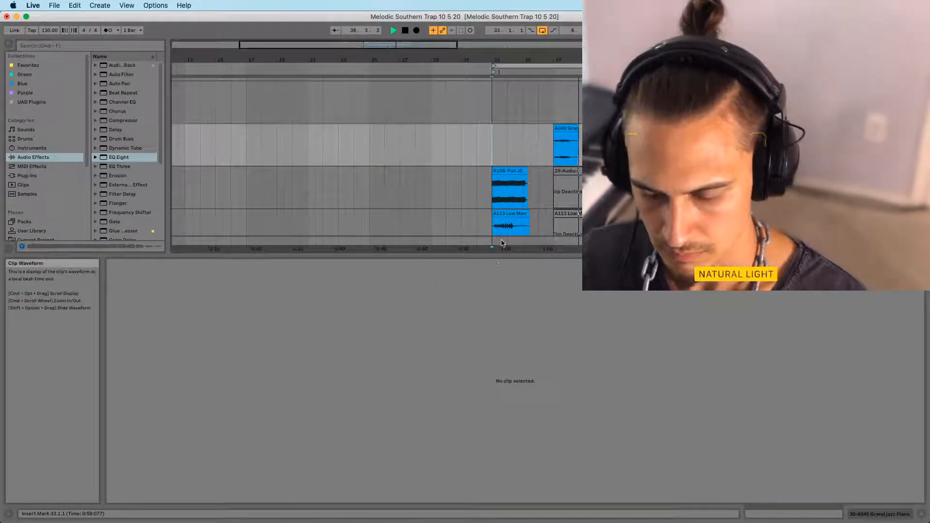
{"action": "scroll", "coordinate": [465, 156], "scroll_direction": "up", "scroll_amount": 4}
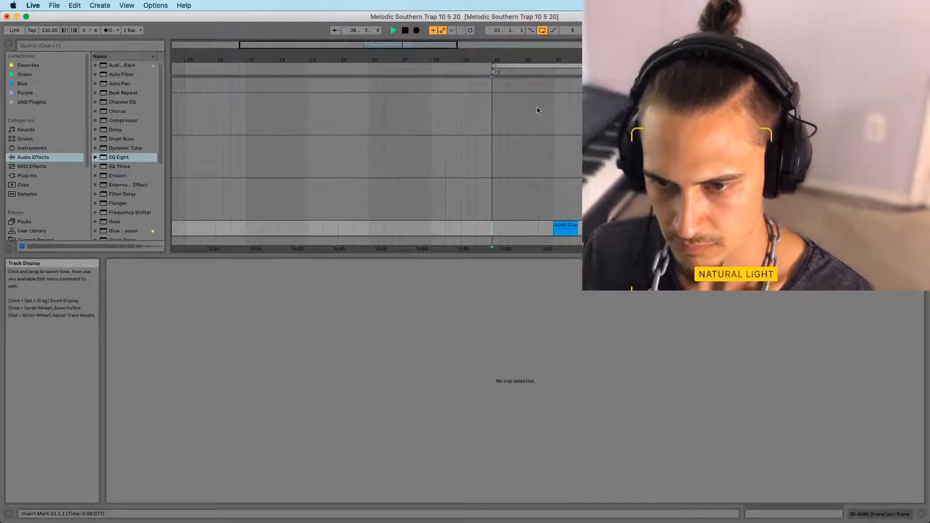
{"action": "scroll", "coordinate": [543, 110], "scroll_direction": "down", "scroll_amount": 5}
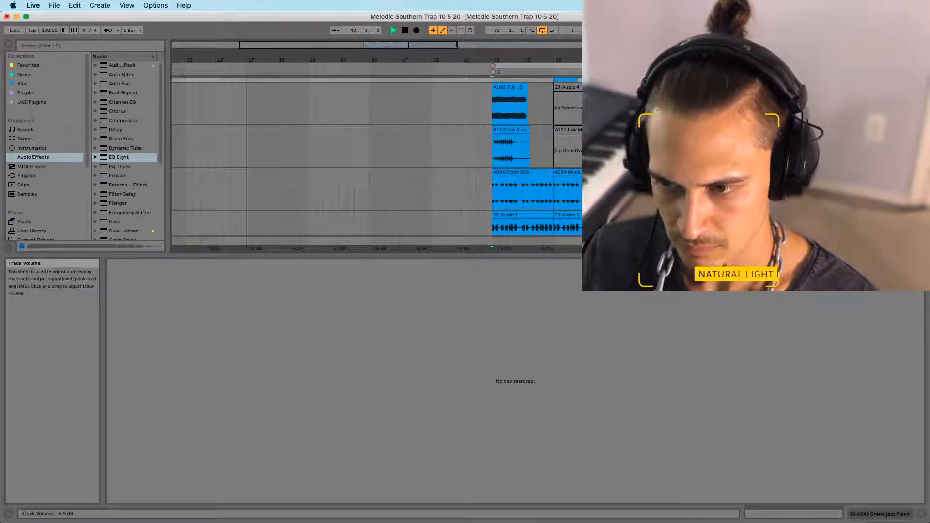
{"action": "scroll", "coordinate": [485, 198], "scroll_direction": "up", "scroll_amount": 4}
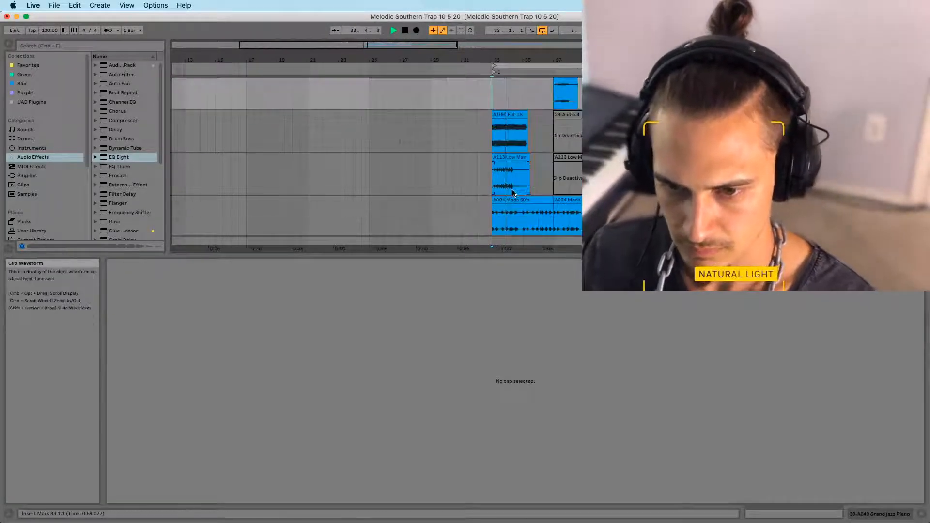
{"action": "scroll", "coordinate": [503, 186], "scroll_direction": "down", "scroll_amount": 3}
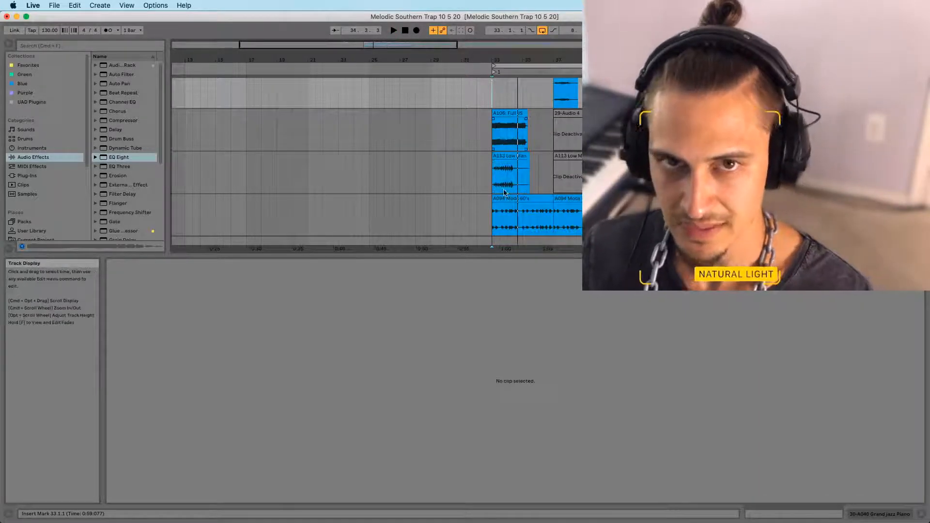
{"action": "scroll", "coordinate": [505, 184], "scroll_direction": "down", "scroll_amount": 3}
Select the 29-Audio 1 clip at bar 33 and replay the eight-bar loop to hear the layers together
{"action": "left_click", "coordinate": [504, 174]}
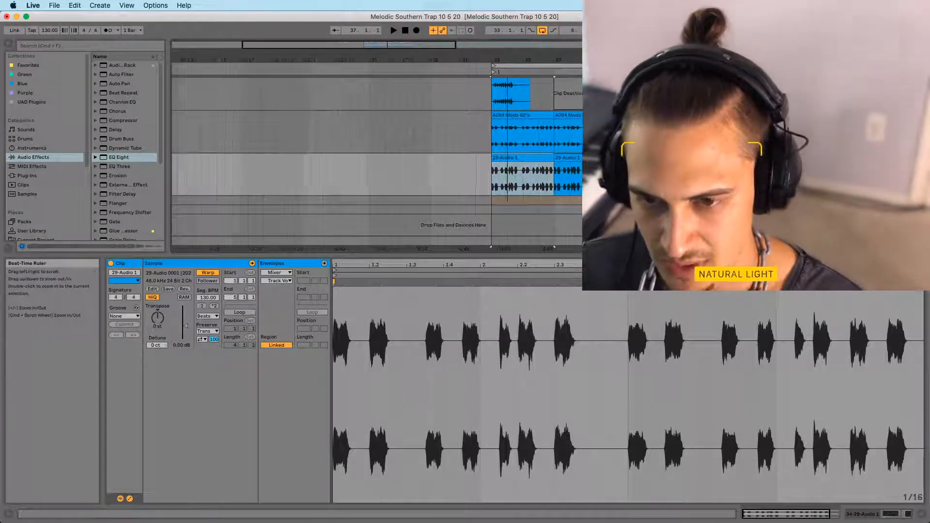
{"action": "left_click_drag", "start_coordinate": [506, 56], "coordinate": [509, 62]}
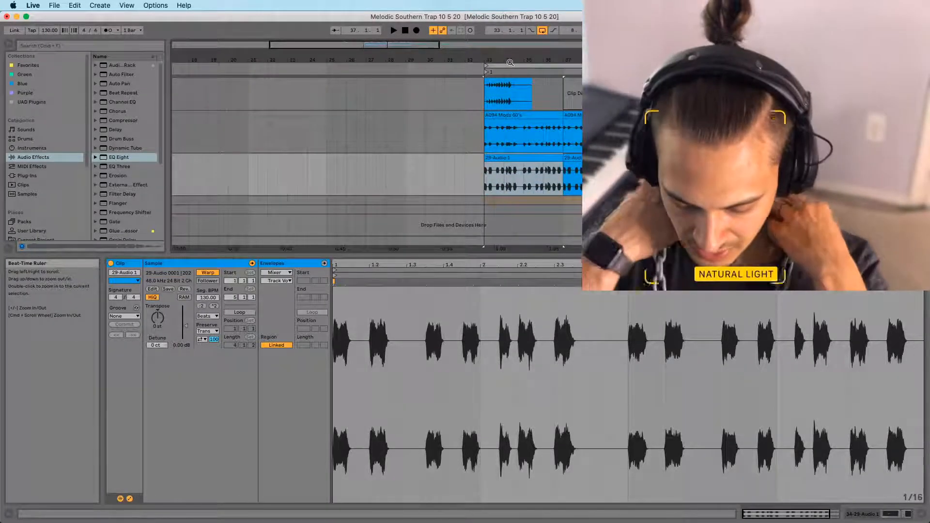
{"action": "left_click", "coordinate": [526, 145]}
{"action": "key", "text": "space"}
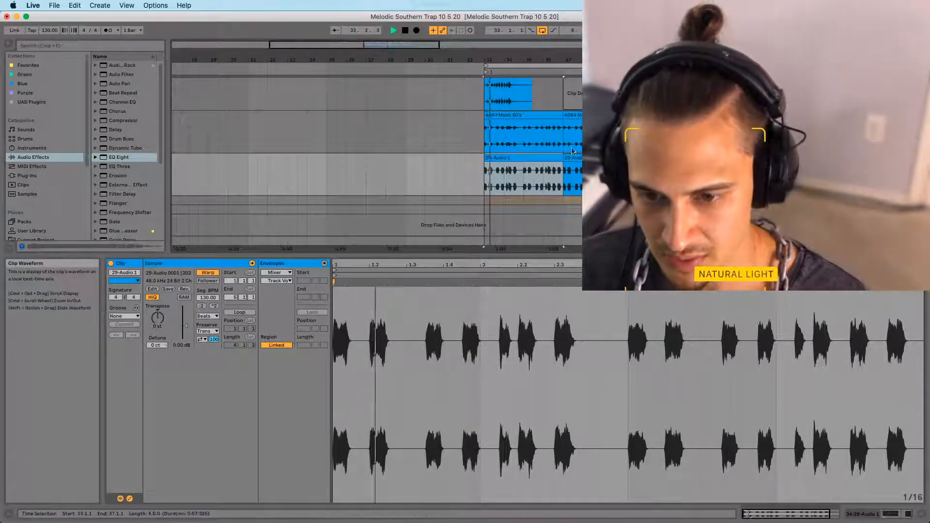
{"action": "left_click_drag", "start_coordinate": [500, 61], "coordinate": [466, 57]}
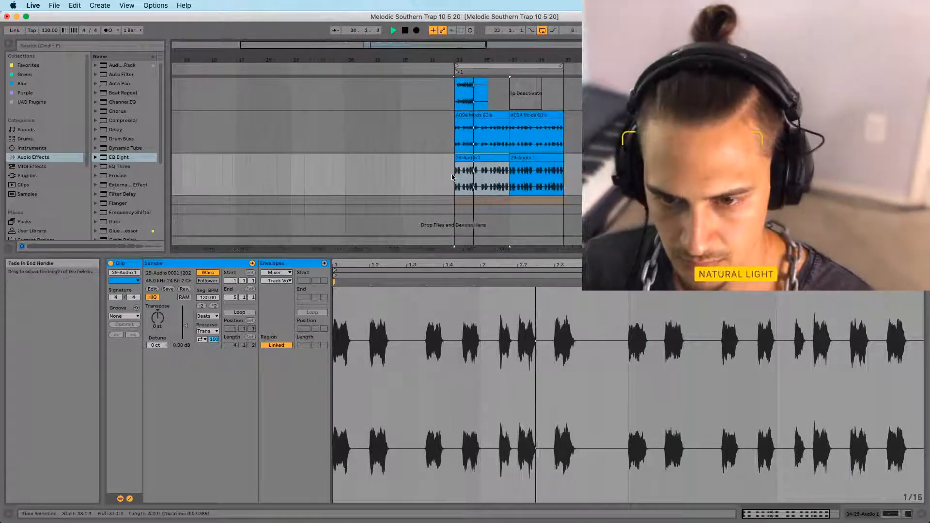
{"action": "left_click", "coordinate": [453, 189]}
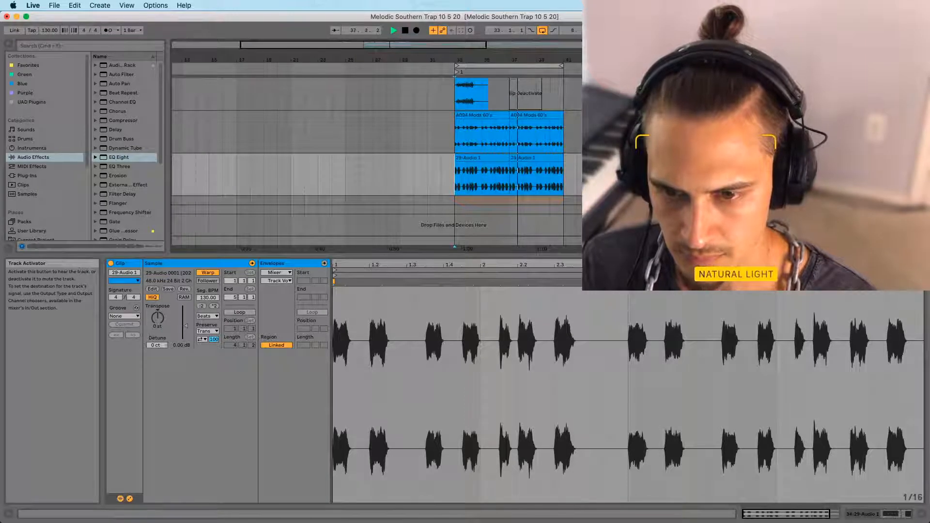
{"action": "scroll", "coordinate": [548, 181], "scroll_direction": "up", "scroll_amount": 8}
{"action": "scroll", "coordinate": [549, 181], "scroll_direction": "down", "scroll_amount": 10}
{"action": "key", "text": "space"}
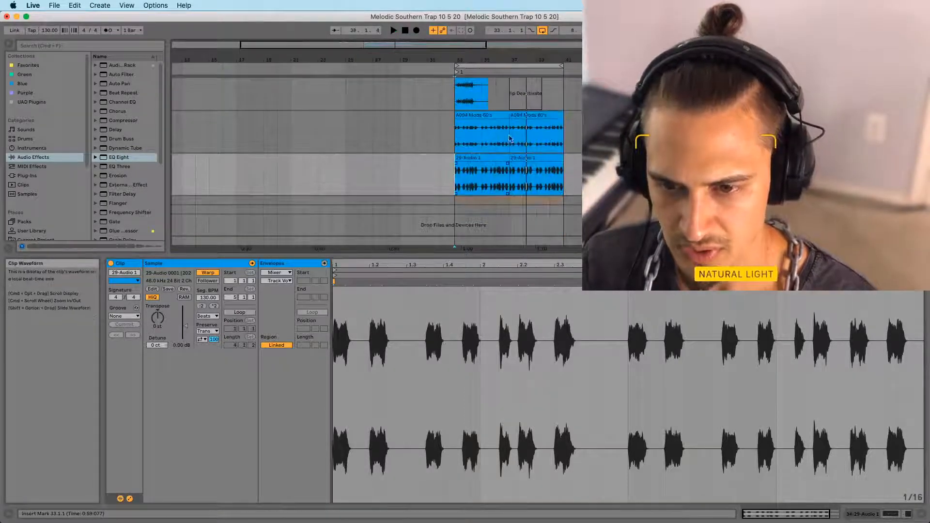
Set the start at bar 33 on the Ext. Instrument track and play the loop while performing a new keyboard melody
{"action": "left_click", "coordinate": [493, 151]}
{"action": "scroll", "coordinate": [490, 155], "scroll_direction": "up", "scroll_amount": 5}
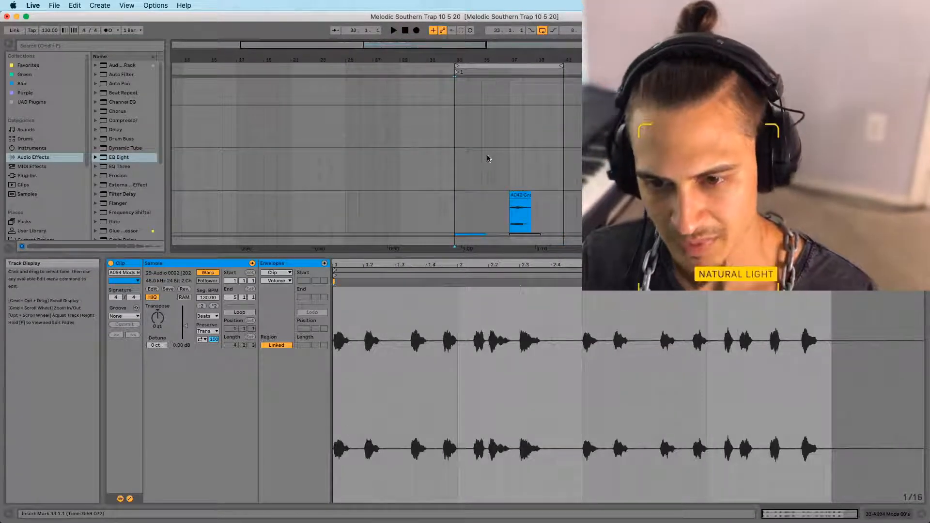
{"action": "scroll", "coordinate": [487, 154], "scroll_direction": "up", "scroll_amount": 2}
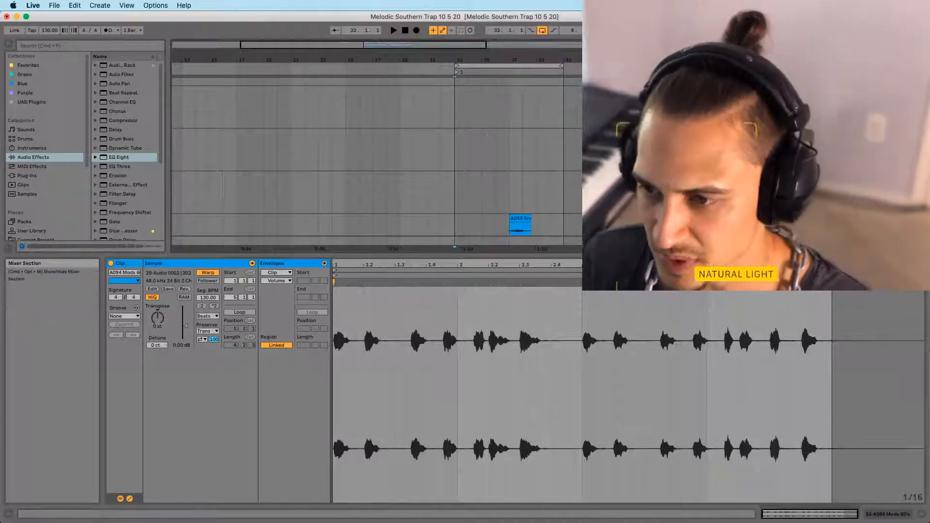
{"action": "left_click", "coordinate": [447, 145]}
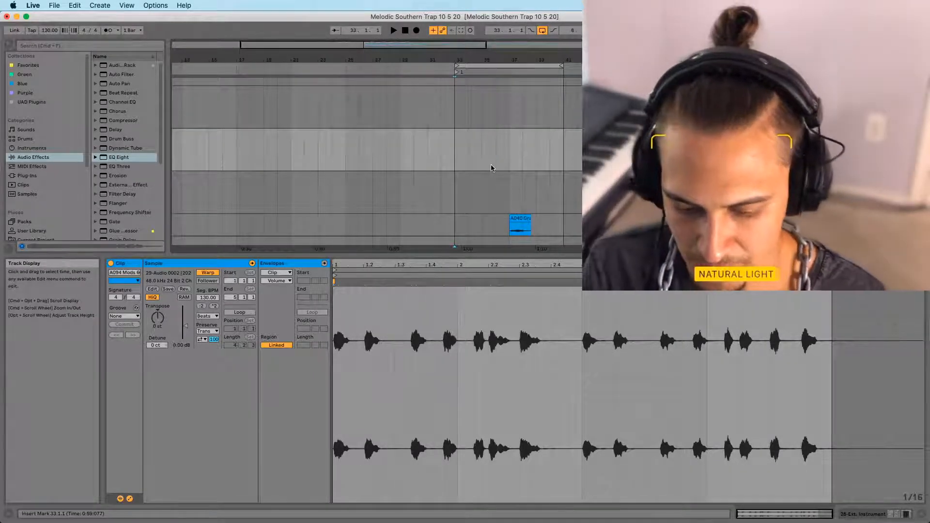
{"action": "left_click", "coordinate": [455, 150]}
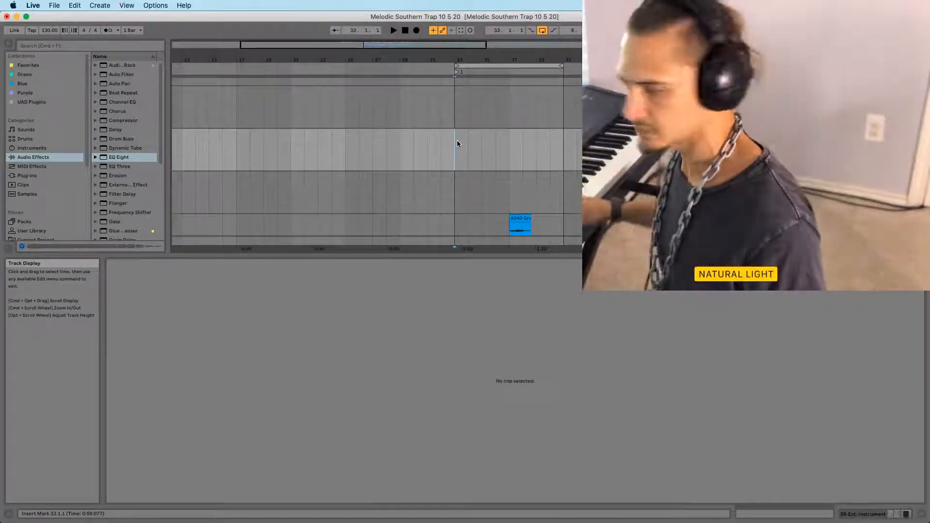
{"action": "key", "text": "space"}
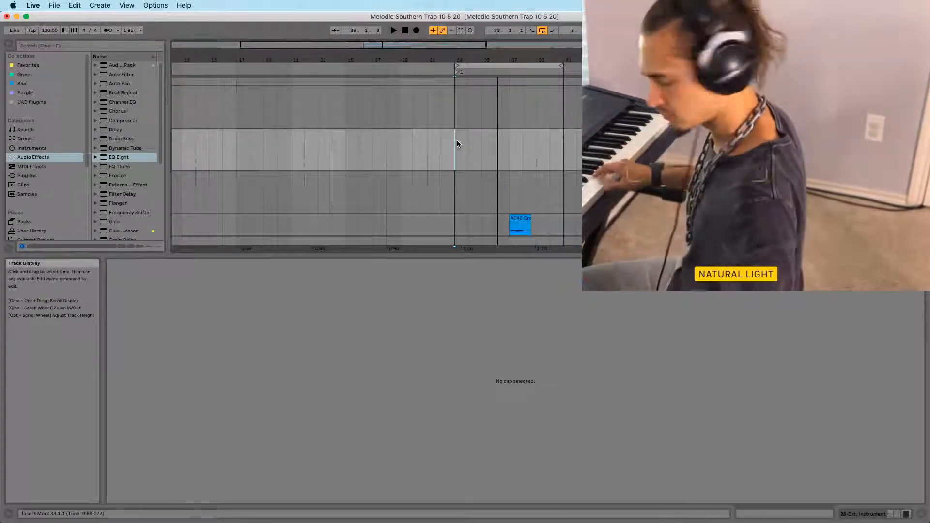
{"action": "key", "text": "space"}
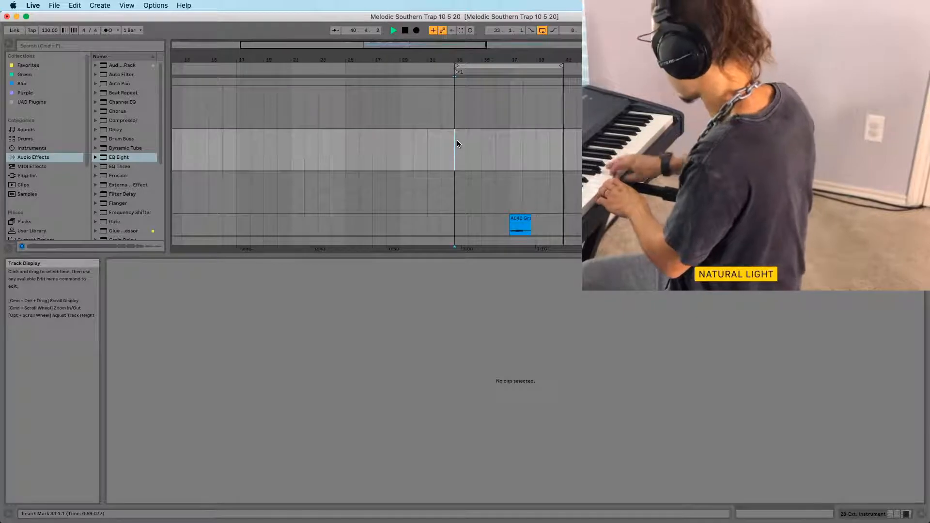
{"action": "key", "text": "space"}
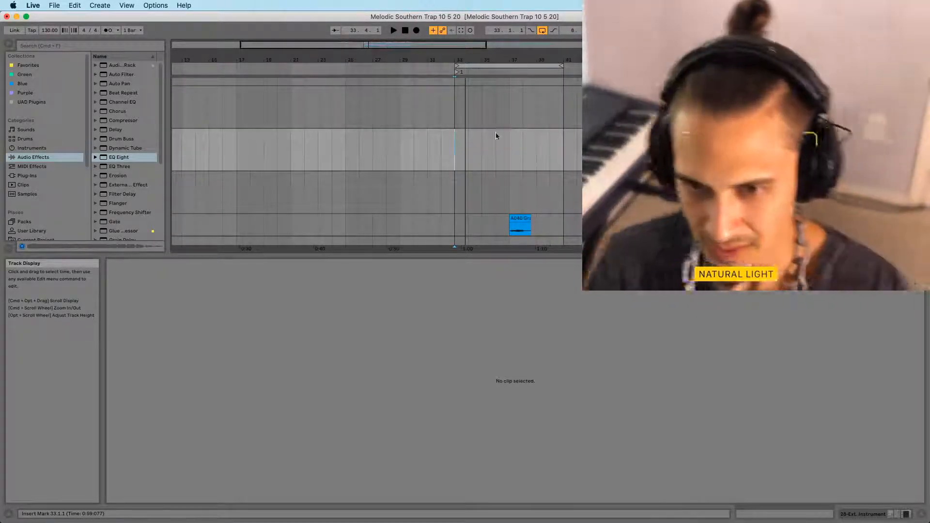
Capture the performed melody as a MIDI clip on the Ext. Instrument track and fit its best take from bar 33 to bar 42
{"action": "left_click", "coordinate": [461, 30]}
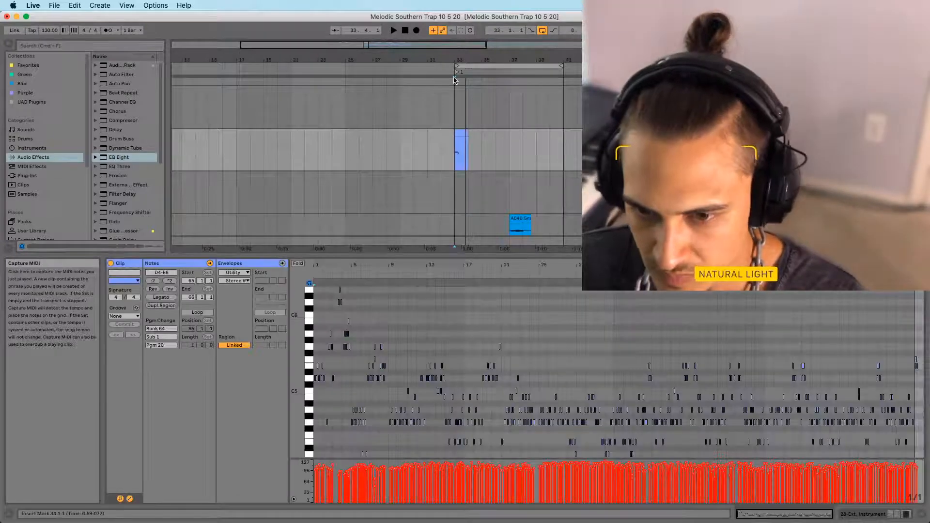
{"action": "left_click_drag", "start_coordinate": [457, 135], "coordinate": [435, 159]}
{"action": "key", "text": "space"}
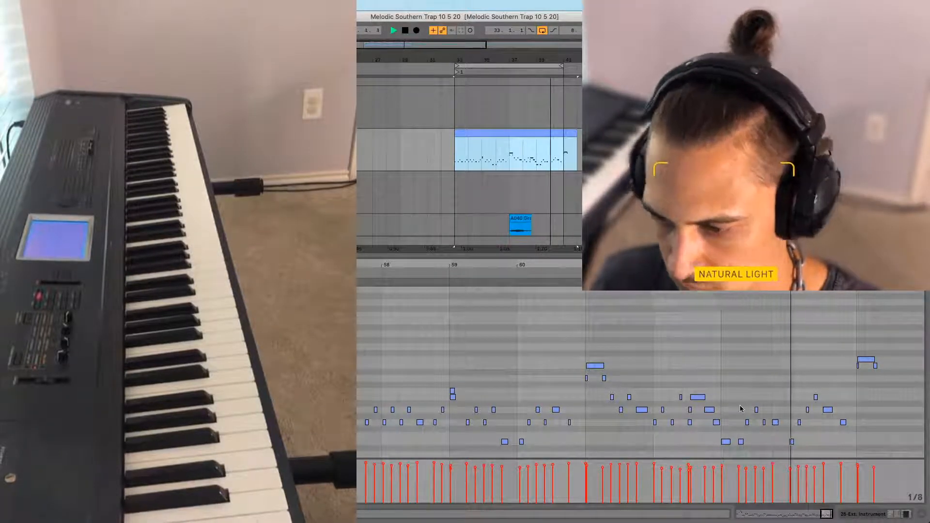
{"action": "left_click", "coordinate": [510, 155]}
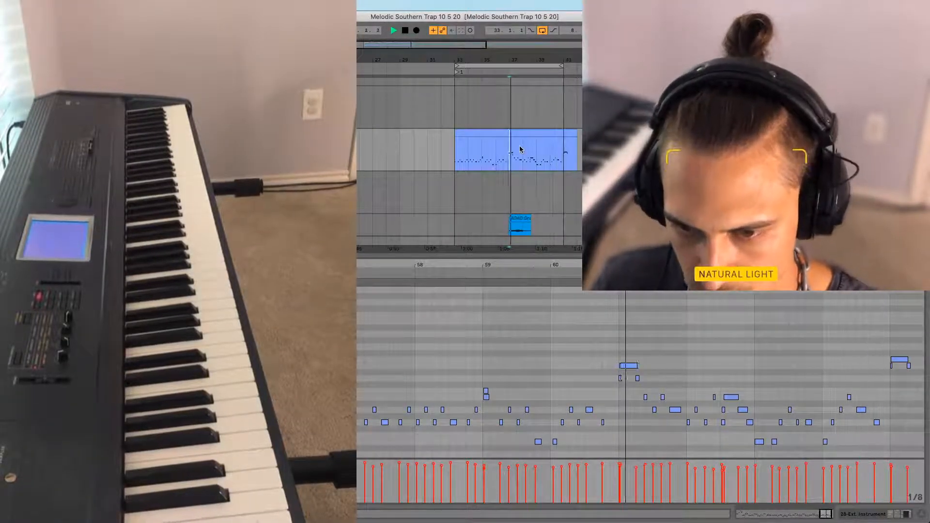
{"action": "left_click", "coordinate": [451, 166]}
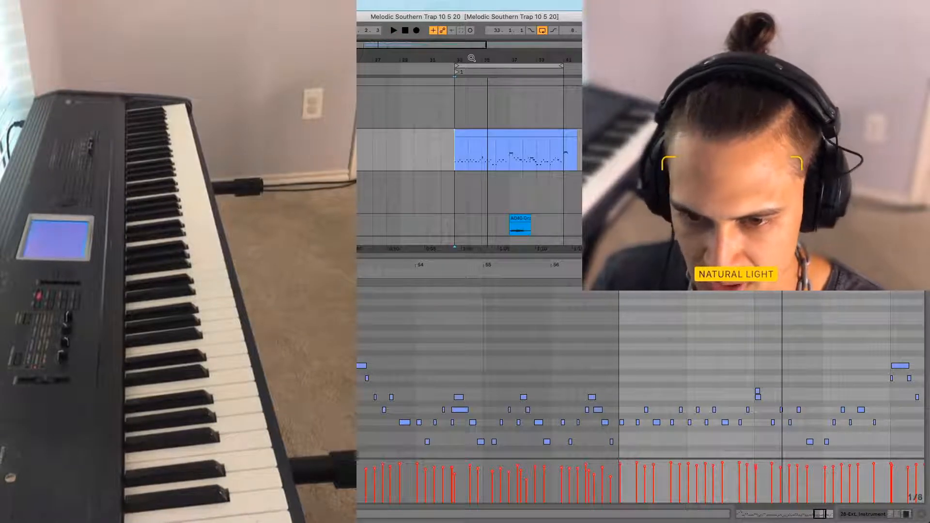
Delete the upper of the two overlapping notes at bar 59 in the captured MIDI clip
{"action": "left_click_drag", "start_coordinate": [472, 58], "coordinate": [466, 92]}
{"action": "key", "text": "space"}
{"action": "left_click_drag", "start_coordinate": [683, 265], "coordinate": [517, 349]}
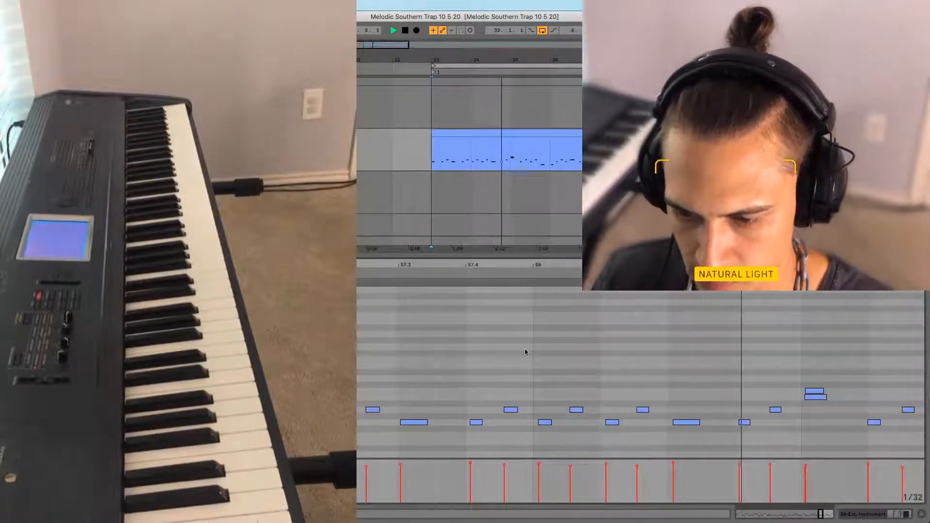
{"action": "left_click", "coordinate": [812, 398]}
{"action": "key", "text": "minus"}
{"action": "key", "text": "minus"}
{"action": "key", "text": "minus"}
{"action": "key", "text": "minus"}
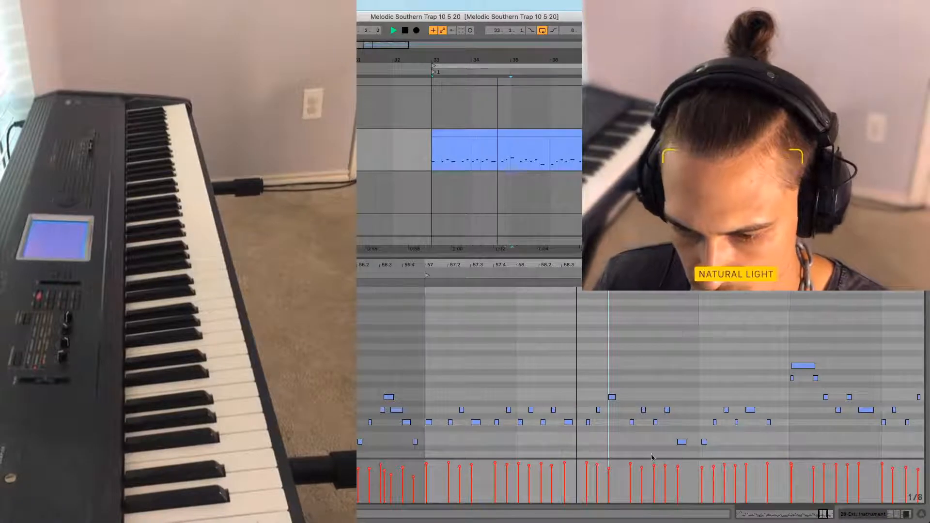
Add a short, lower grace note at the start of clip bar 59, modelled on the short note at clip bar 61
{"action": "key", "text": "plus"}
{"action": "key", "text": "plus"}
{"action": "key", "text": "plus"}
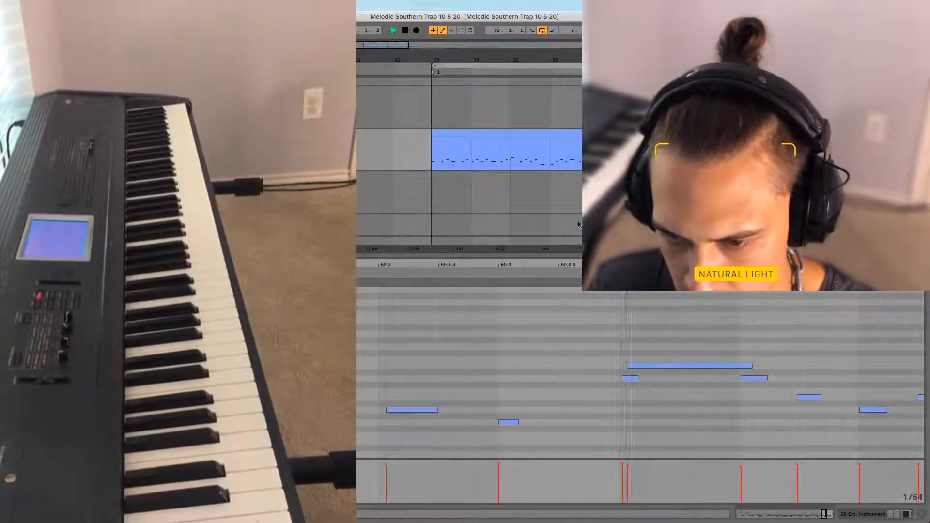
{"action": "left_click", "coordinate": [633, 380]}
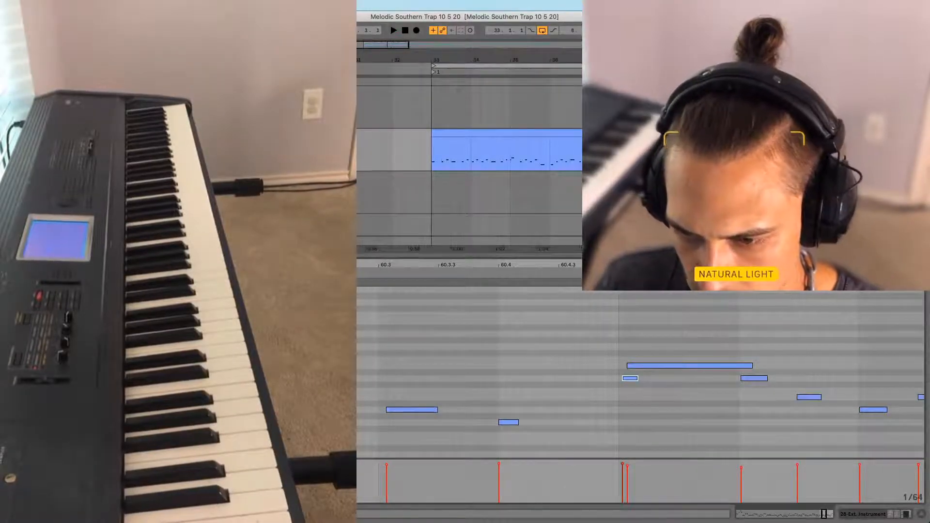
{"action": "scroll", "coordinate": [633, 379], "scroll_direction": "down", "scroll_amount": 10}
{"action": "scroll", "coordinate": [725, 379], "scroll_direction": "up", "scroll_amount": 10}
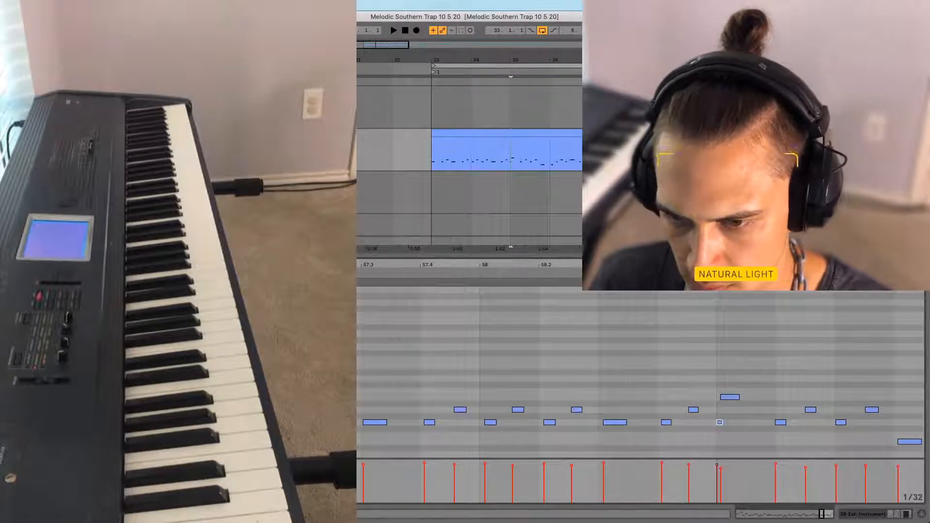
Shorten the grace note at clip bar 59 slightly and play the passage
{"action": "key", "text": "space"}
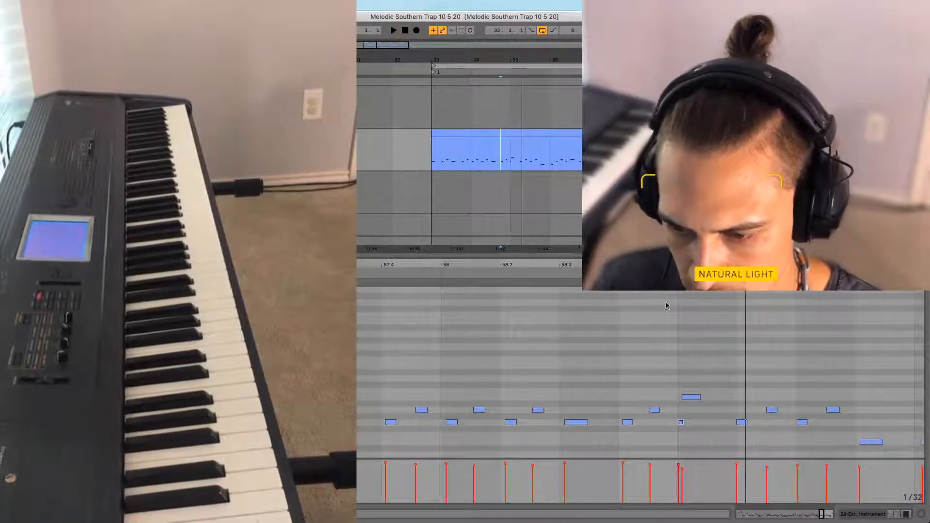
{"action": "scroll", "coordinate": [677, 304], "scroll_direction": "up", "scroll_amount": 3}
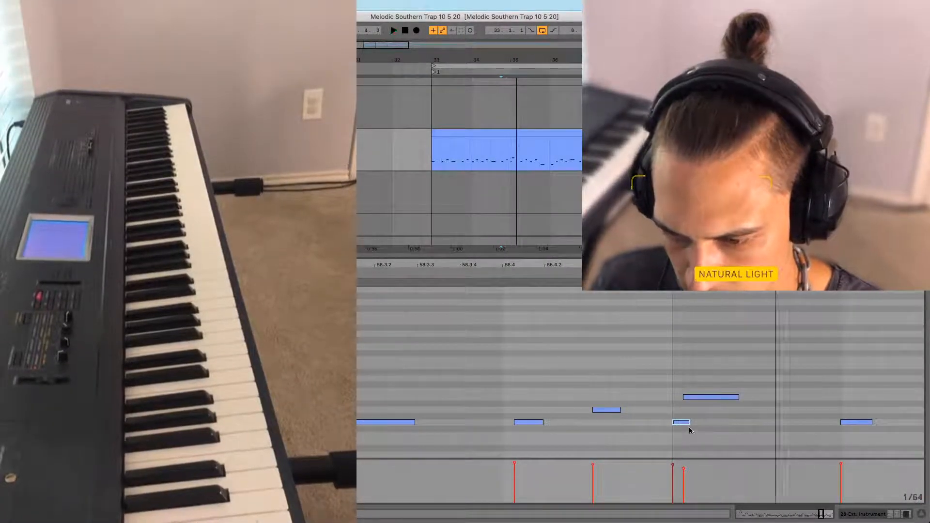
{"action": "key", "text": "space"}
{"action": "key", "text": "space"}
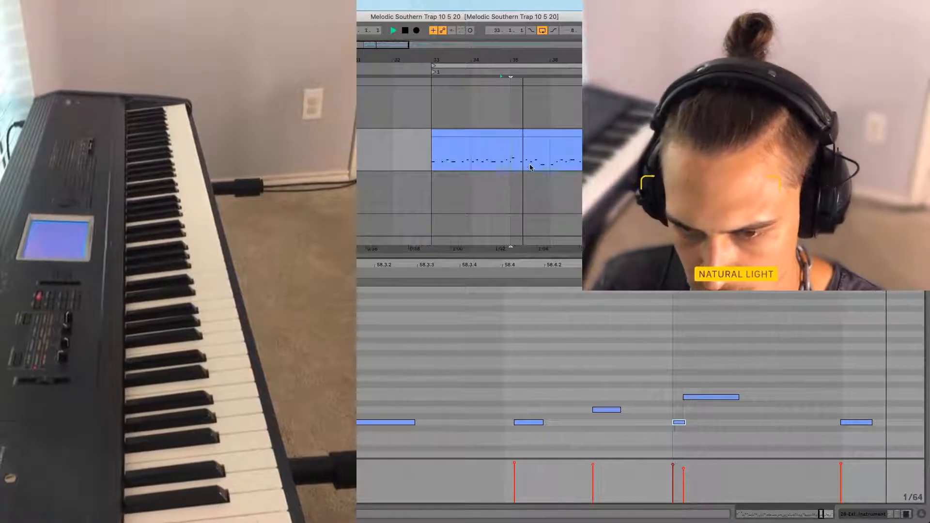
Play the edited melody clip from bar 33 and check its notes through the passage over the A040 Grand Jazz Piano clip
{"action": "left_click", "coordinate": [499, 165]}
{"action": "key", "text": "space"}
{"action": "key", "text": "space"}
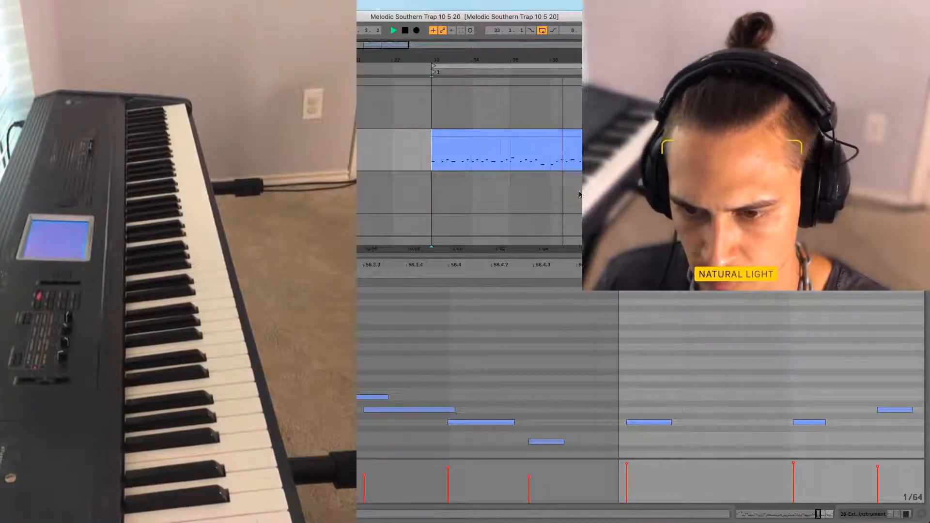
{"action": "left_click_drag", "start_coordinate": [620, 265], "coordinate": [473, 271]}
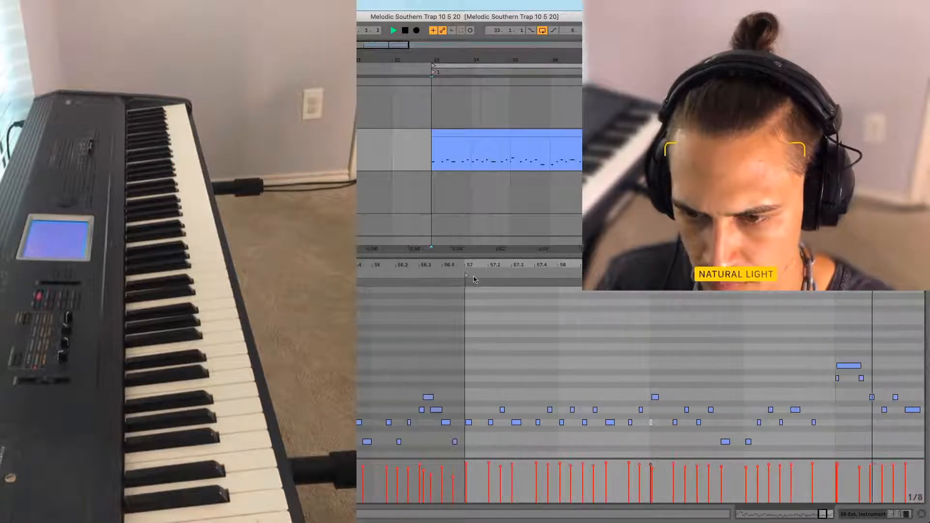
{"action": "left_click_drag", "start_coordinate": [838, 266], "coordinate": [739, 238]}
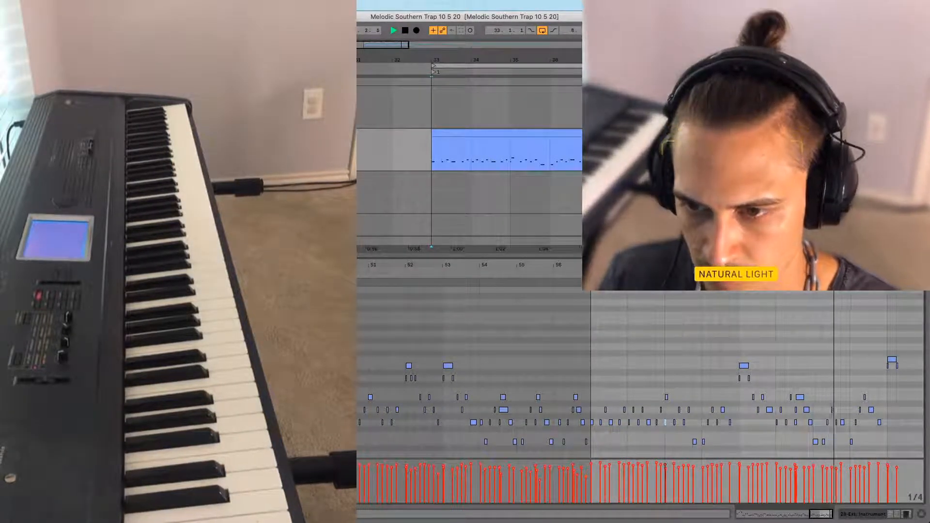
{"action": "left_click_drag", "start_coordinate": [666, 60], "coordinate": [517, 60]}
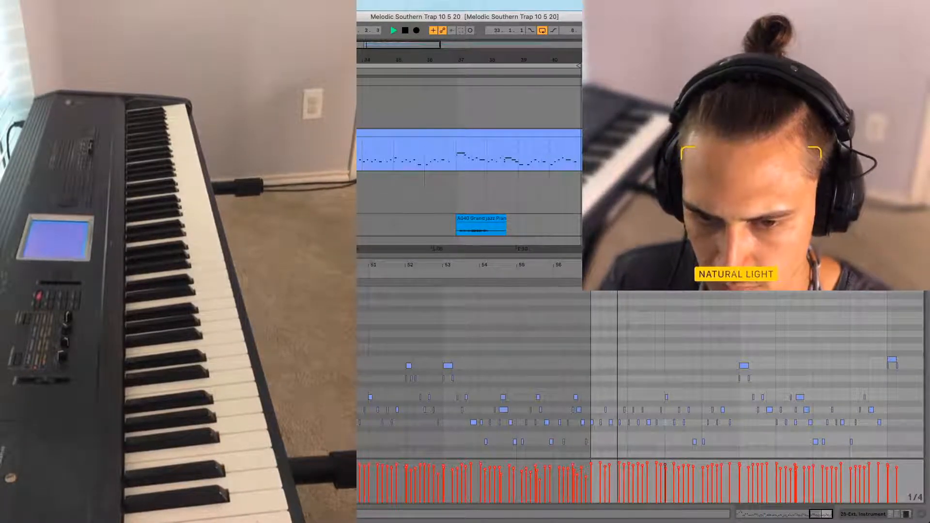
Lengthen the main note that follows the grace note at the start of clip bar 59 slightly
{"action": "left_click_drag", "start_coordinate": [376, 60], "coordinate": [365, 34]}
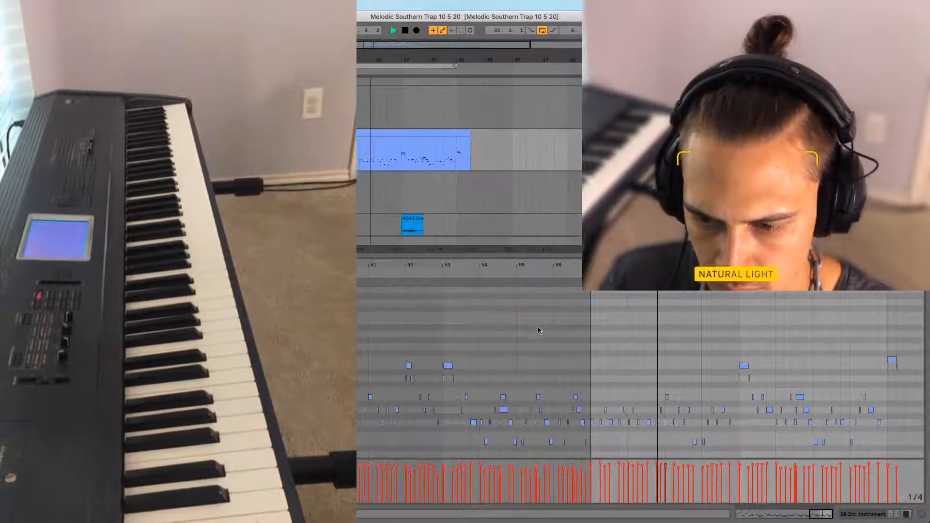
{"action": "left_click_drag", "start_coordinate": [671, 265], "coordinate": [703, 338]}
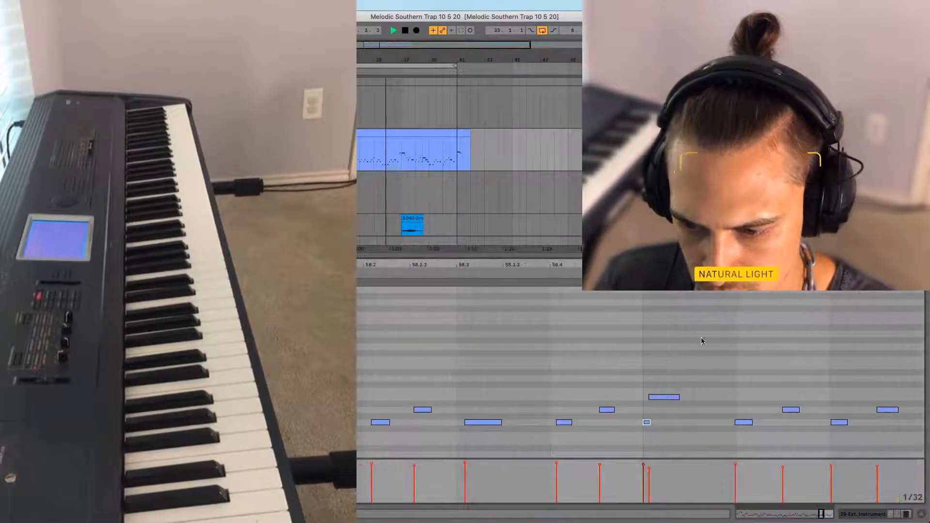
{"action": "left_click_drag", "start_coordinate": [680, 397], "coordinate": [691, 396]}
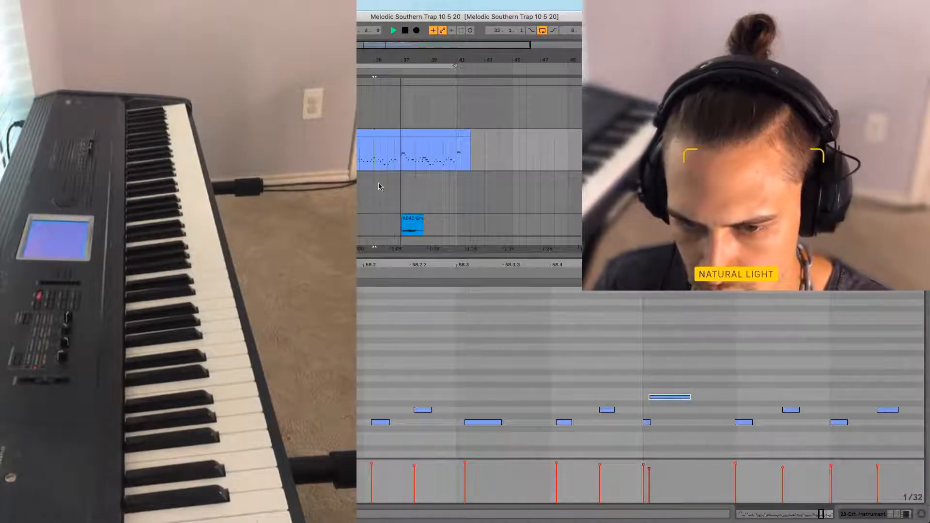
Play the edited melody through to its end and inspect the Mods 60's audio clips on the tracks below
{"action": "left_click_drag", "start_coordinate": [688, 265], "coordinate": [688, 182]}
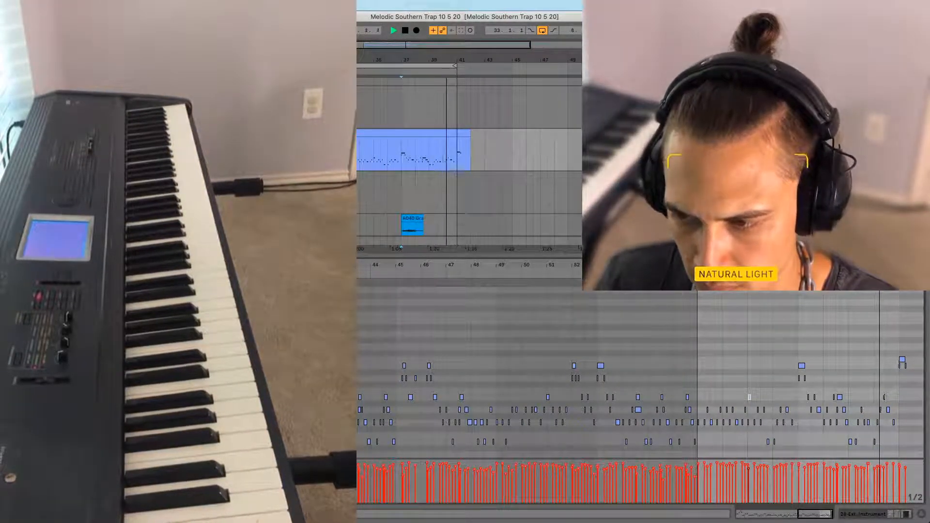
{"action": "left_click_drag", "start_coordinate": [698, 265], "coordinate": [698, 334]}
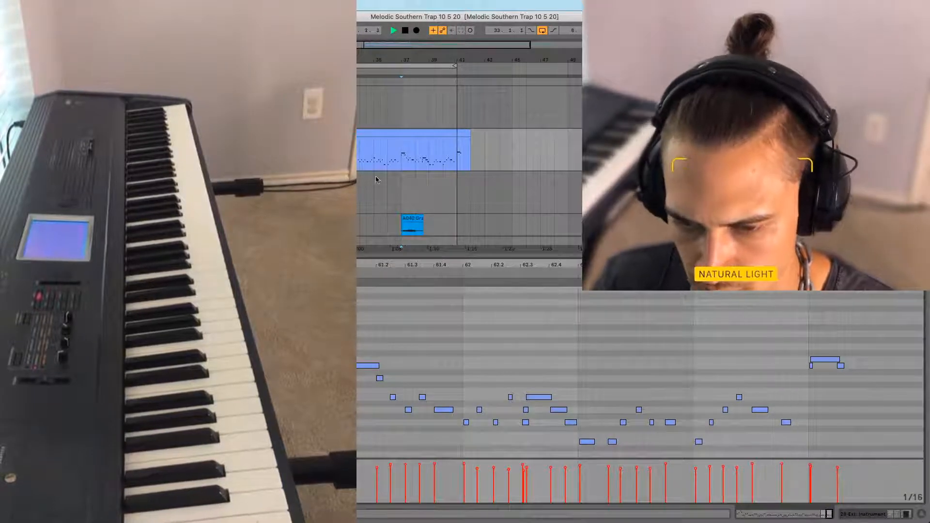
{"action": "scroll", "coordinate": [639, 373], "scroll_direction": "left", "scroll_amount": 15}
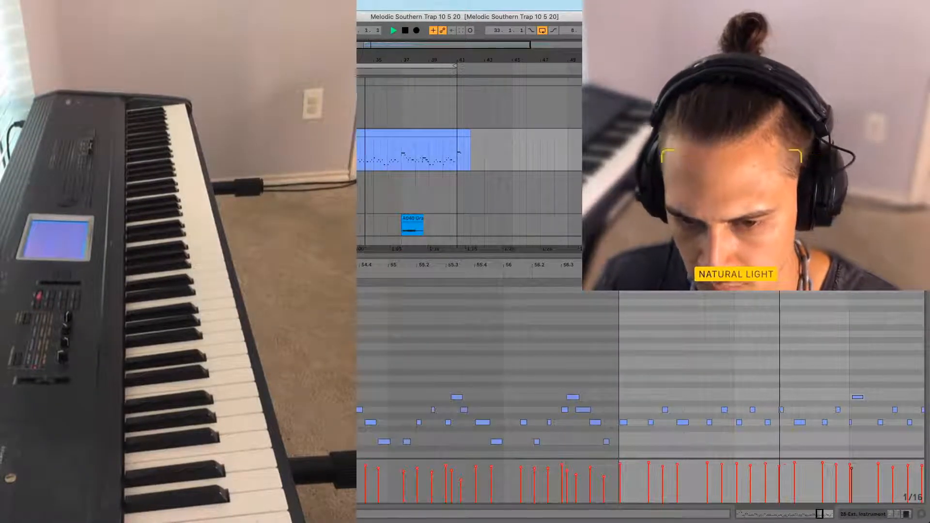
{"action": "scroll", "coordinate": [369, 159], "scroll_direction": "down", "scroll_amount": 10}
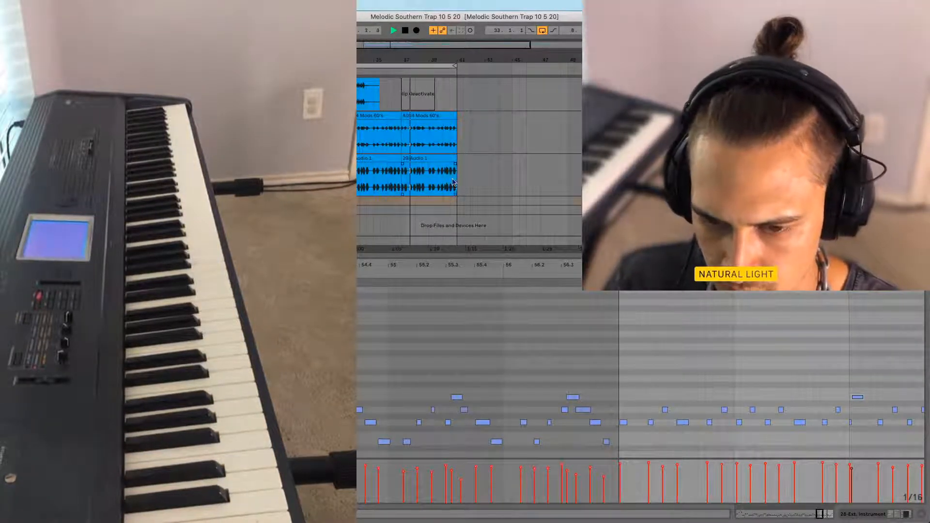
{"action": "left_click", "coordinate": [352, 116]}
{"action": "left_click", "coordinate": [353, 133]}
{"action": "left_click", "coordinate": [353, 116]}
{"action": "scroll", "coordinate": [359, 190], "scroll_direction": "up", "scroll_amount": 8}
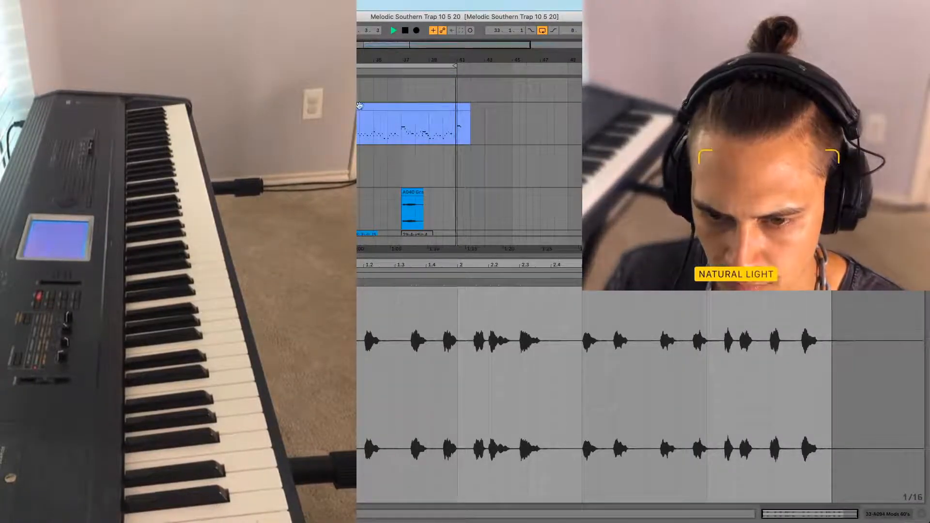
Play the end of the melody clip, copy the longer note late in clip bar 64 above that bar's last note, and adjust the copy's timing
{"action": "left_click", "coordinate": [443, 128]}
{"action": "key", "text": "space"}
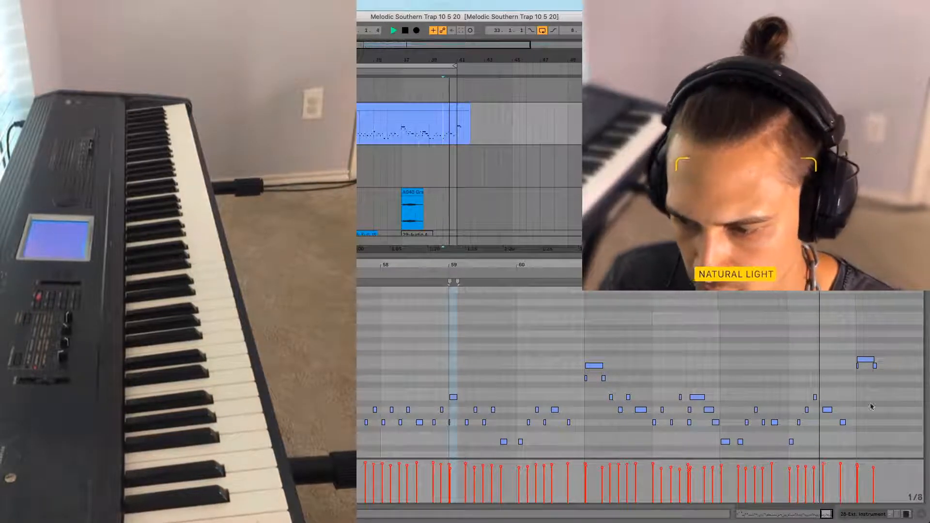
{"action": "key", "text": "space"}
{"action": "key", "text": "space"}
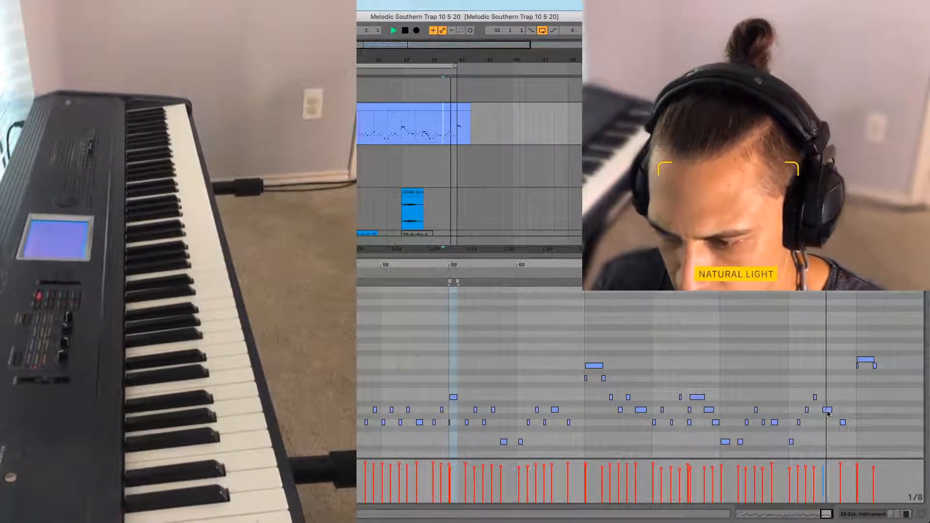
{"action": "left_click", "coordinate": [827, 410]}
{"action": "key", "text": "space"}
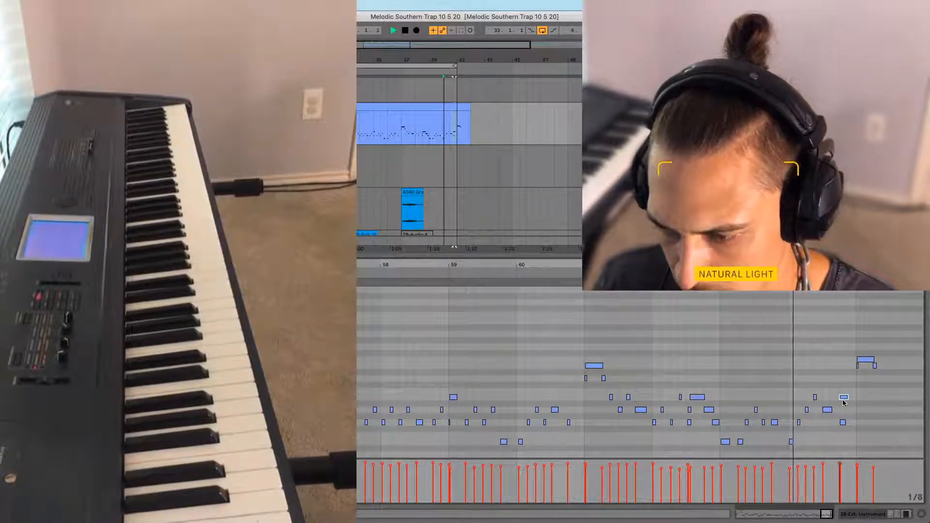
{"action": "left_click_drag", "start_coordinate": [845, 401], "coordinate": [842, 402]}
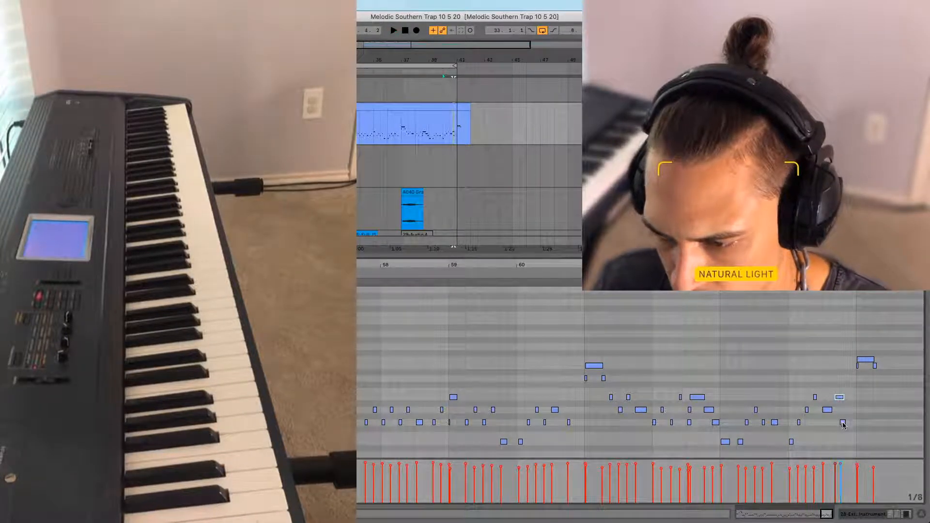
{"action": "key", "text": "space"}
{"action": "left_click_drag", "start_coordinate": [841, 401], "coordinate": [845, 402]}
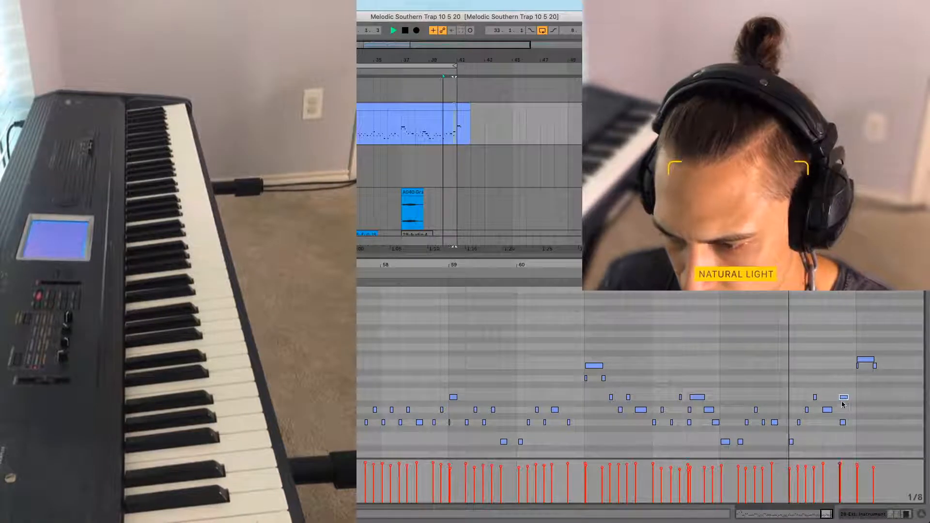
Build a descending run at the end of clip bar 64 from two longer copied notes and lengthen the note before them slightly
{"action": "double_click", "coordinate": [852, 424]}
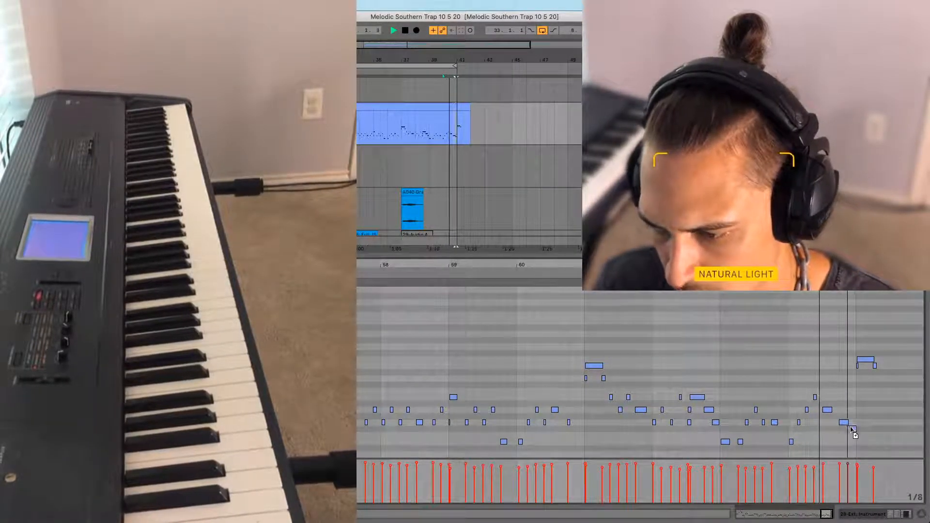
{"action": "left_click_drag", "start_coordinate": [852, 425], "coordinate": [852, 433]}
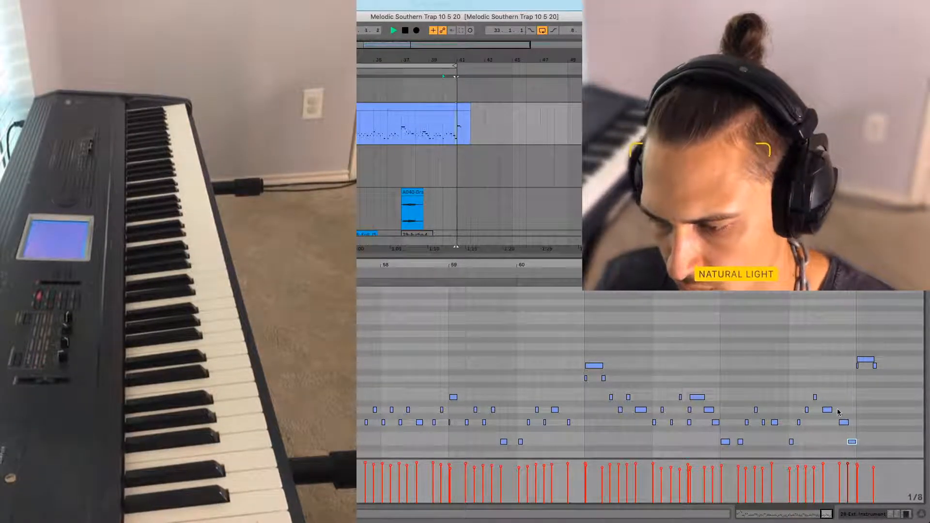
{"action": "left_click_drag", "start_coordinate": [831, 410], "coordinate": [837, 411]}
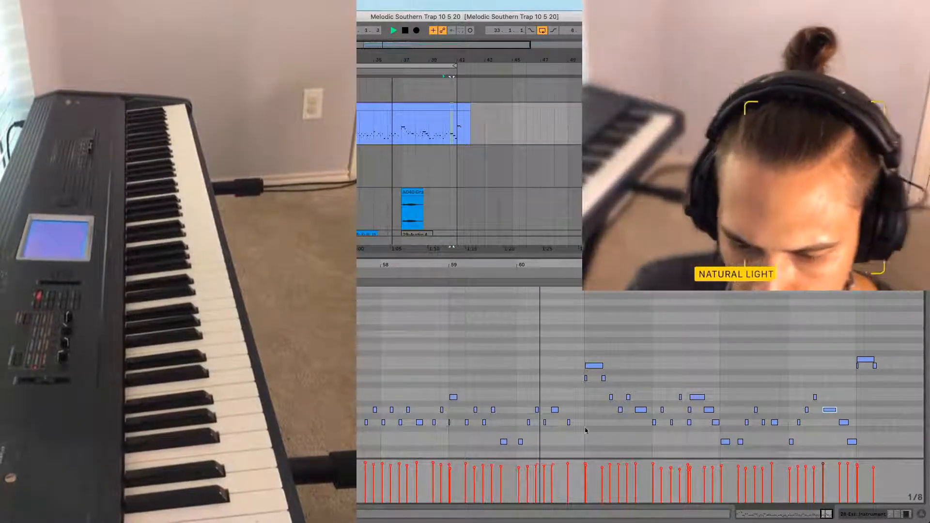
Nudge the note near clip position 60.2 slightly earlier and play the passage leading up to arrangement bar 37
{"action": "key", "text": "space"}
{"action": "left_click_drag", "start_coordinate": [520, 263], "coordinate": [528, 278]}
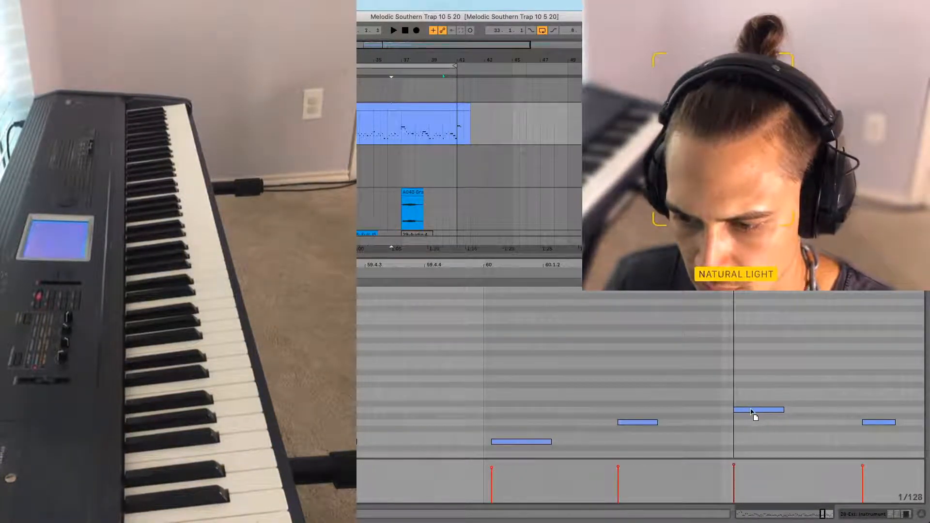
{"action": "left_click_drag", "start_coordinate": [528, 265], "coordinate": [510, 259]}
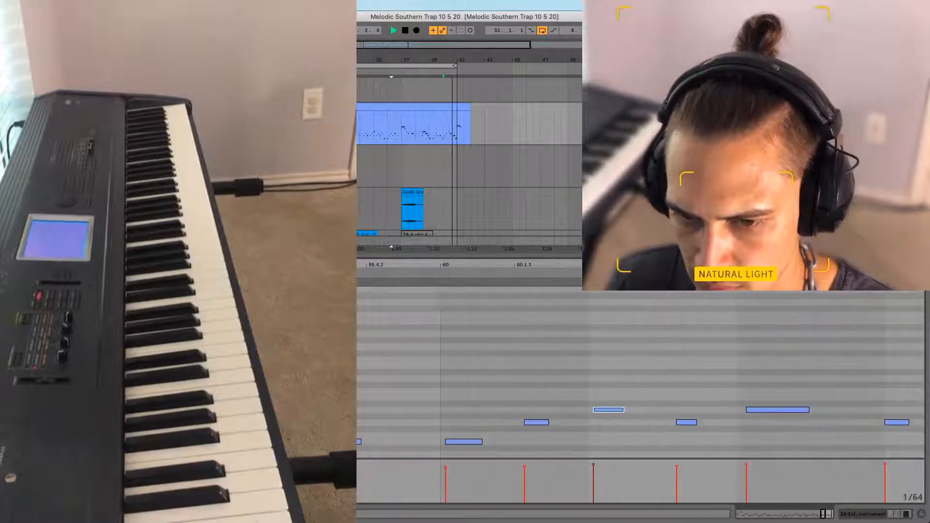
{"action": "left_click", "coordinate": [381, 148]}
{"action": "key", "text": "space"}
{"action": "key", "text": "space"}
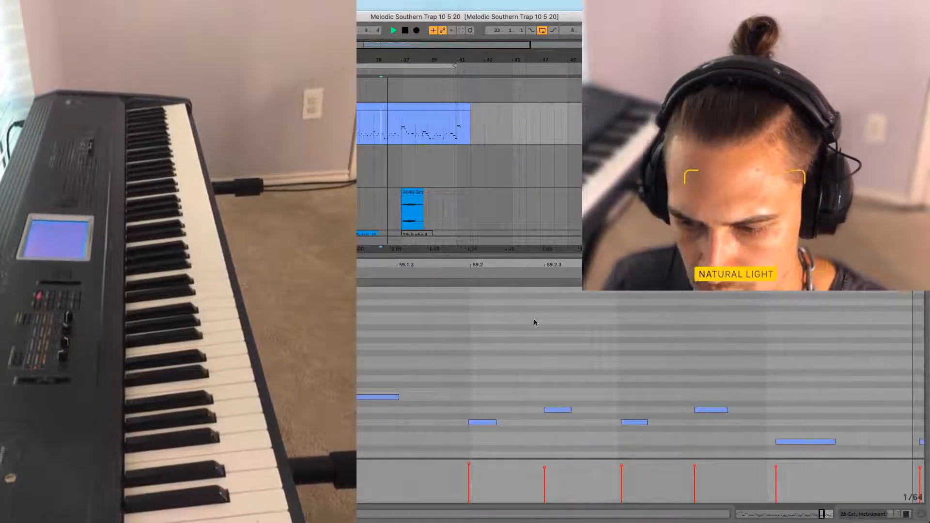
{"action": "left_click", "coordinate": [387, 138]}
{"action": "key", "text": "space"}
{"action": "key", "text": "space"}
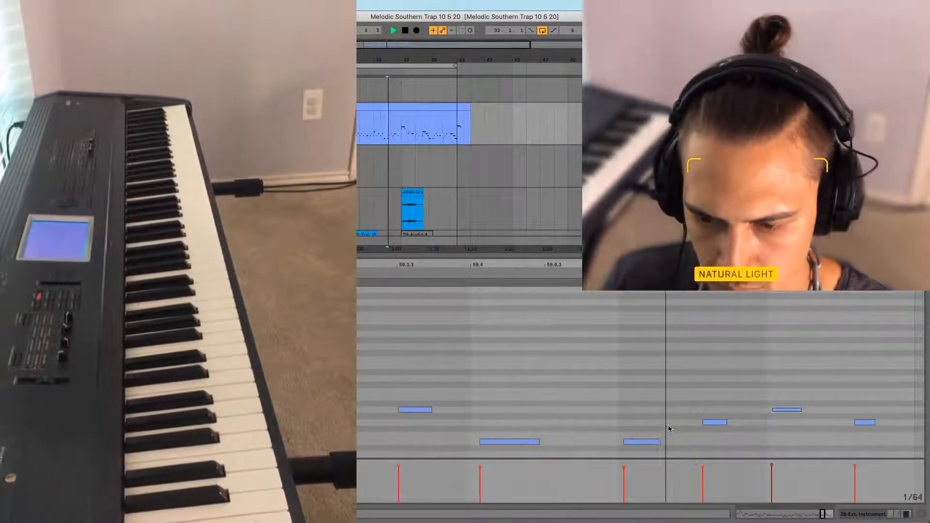
Shift the long note near clip position 60.3 slightly later, lengthen it, and place a lower copy starting just before it
{"action": "key", "text": "space"}
{"action": "left_click", "coordinate": [480, 410]}
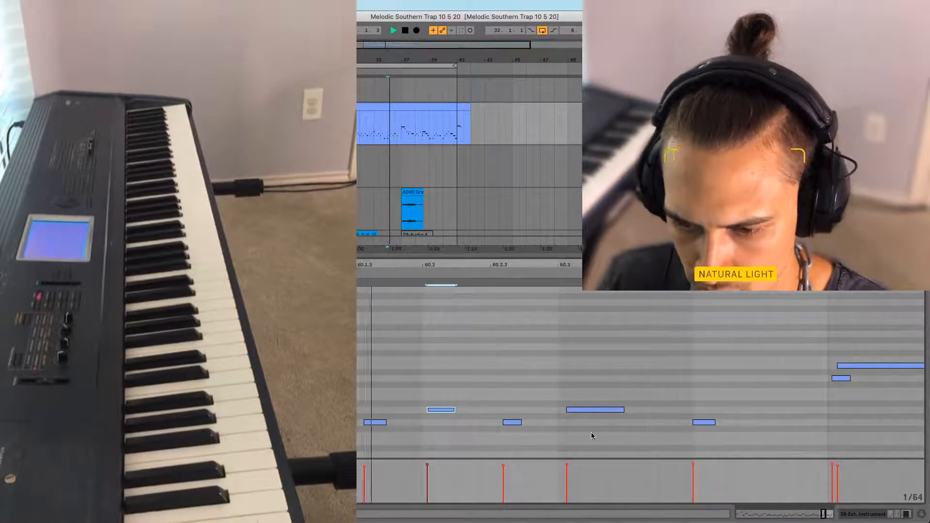
{"action": "left_click", "coordinate": [584, 411]}
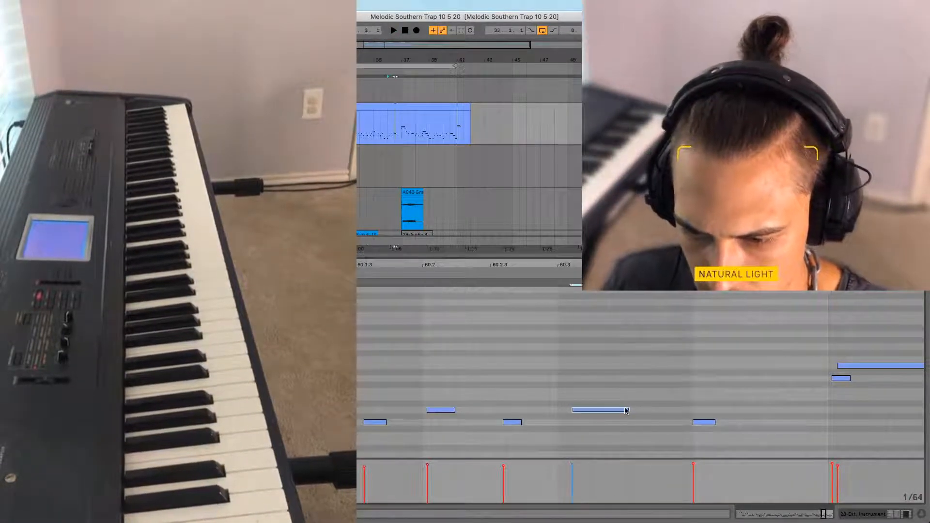
{"action": "left_click_drag", "start_coordinate": [573, 411], "coordinate": [569, 428]}
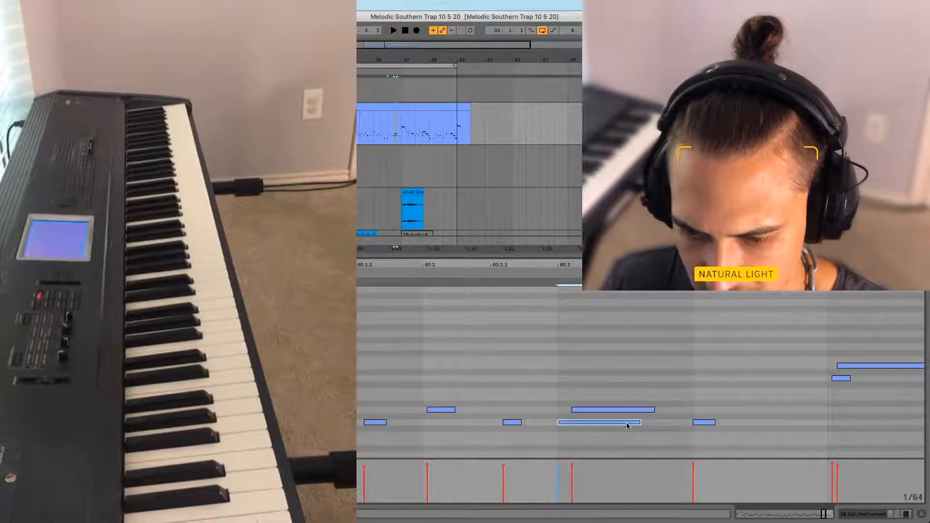
Shorten the lower note at 60.3 to a grace note and slightly lengthen the note directly above it
{"action": "key", "text": "space"}
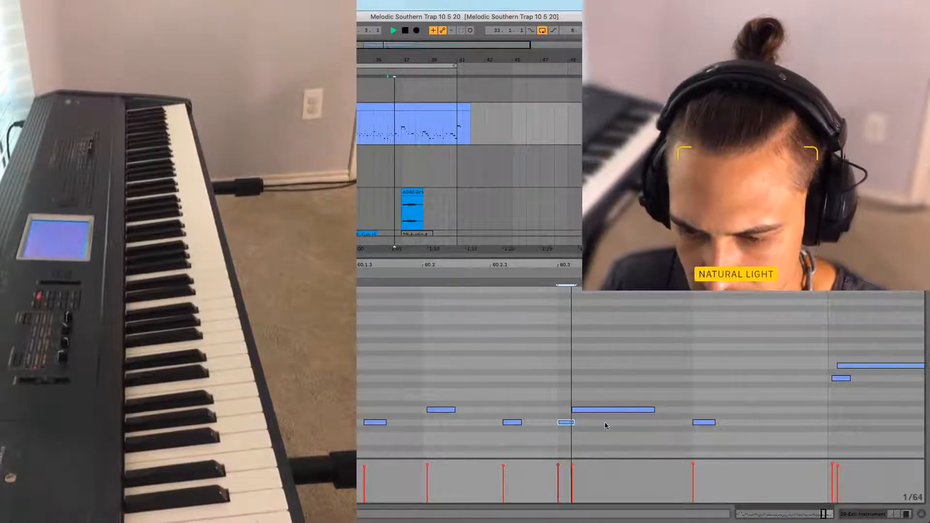
{"action": "left_click_drag", "start_coordinate": [654, 409], "coordinate": [667, 410]}
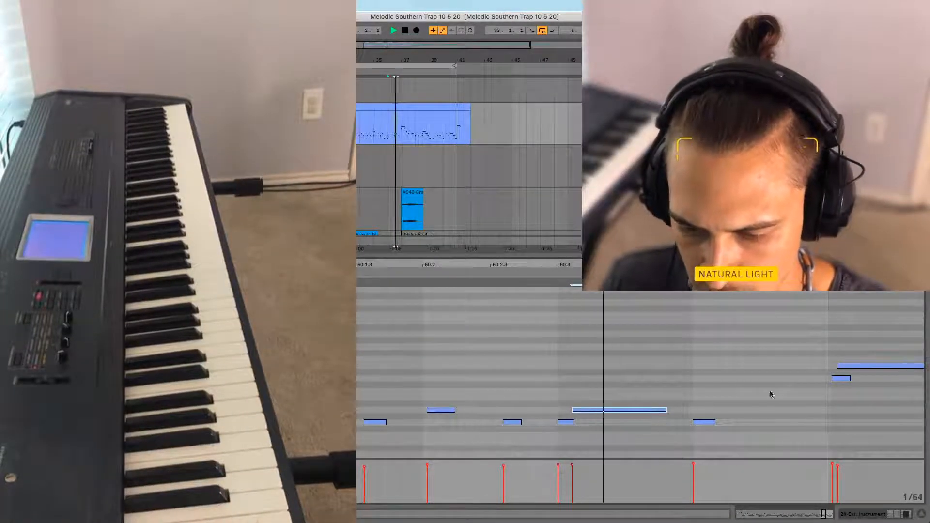
Add a short low note between 60.4 and 61, and lengthen the note at 60.4 that precedes it
{"action": "scroll", "coordinate": [498, 409], "scroll_direction": "right", "scroll_amount": 5}
{"action": "key", "text": "minus"}
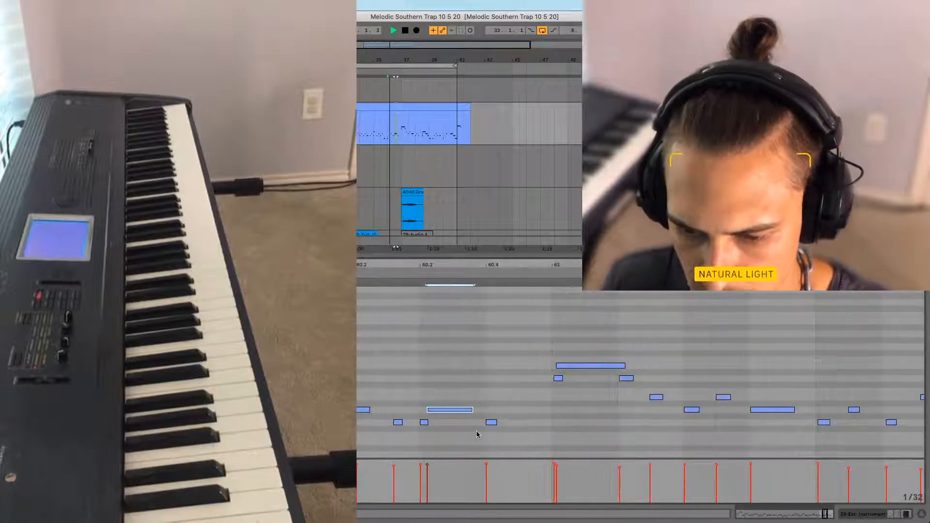
{"action": "key", "text": "space"}
{"action": "double_click", "coordinate": [521, 448]}
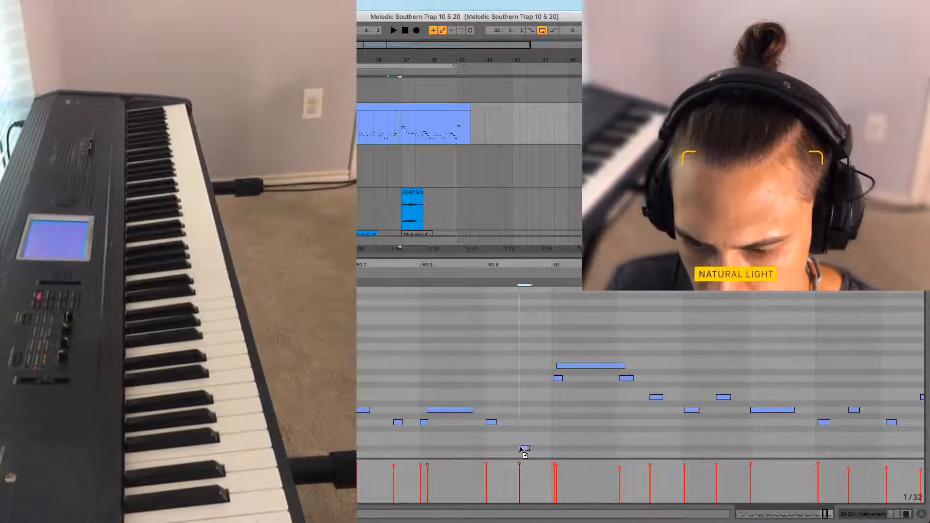
{"action": "key", "text": "space"}
{"action": "left_click_drag", "start_coordinate": [526, 442], "coordinate": [544, 442]}
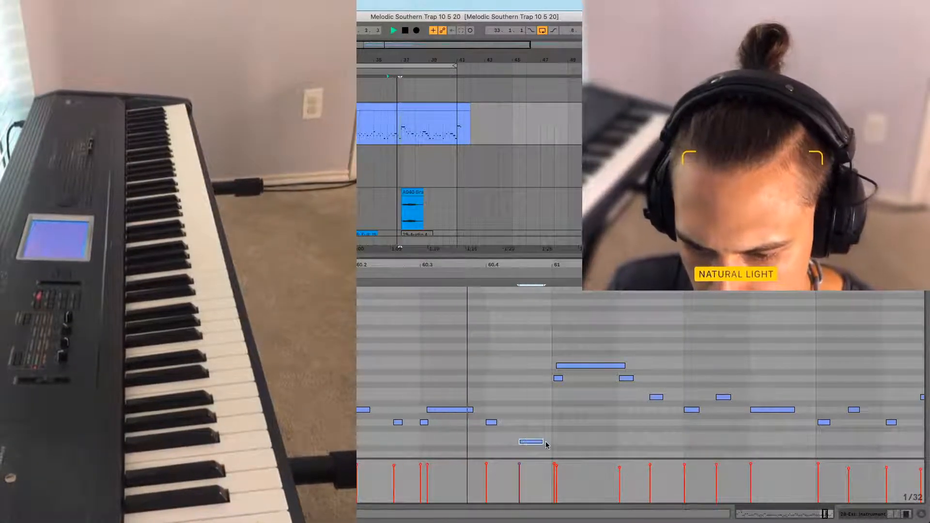
{"action": "left_click_drag", "start_coordinate": [497, 422], "coordinate": [535, 444]}
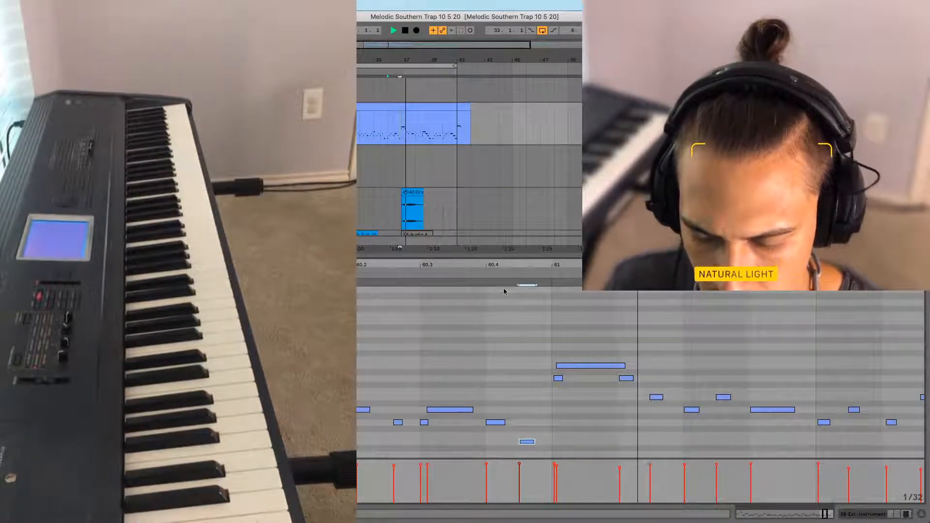
{"action": "double_click", "coordinate": [513, 268]}
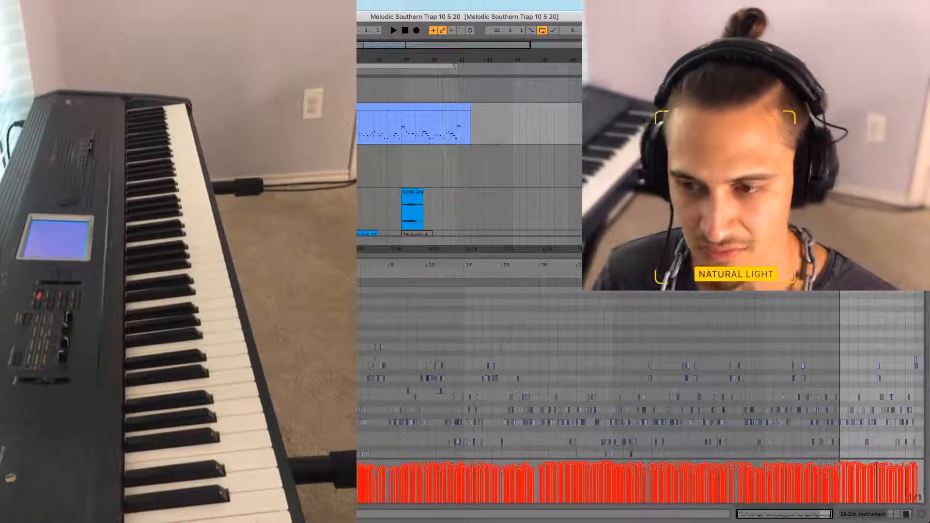
Play back the arrangement and look over the tracks surrounding the edited MIDI clip
{"action": "key", "text": "space"}
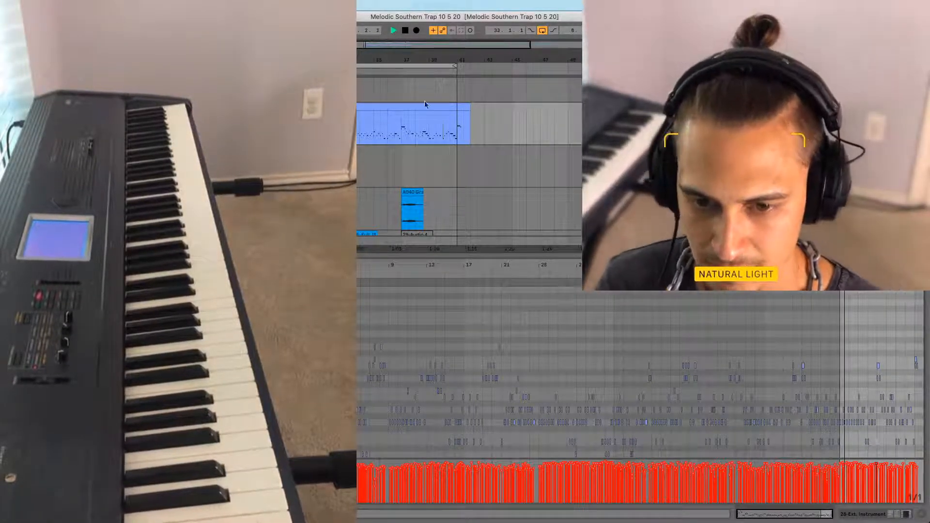
{"action": "scroll", "coordinate": [359, 154], "scroll_direction": "down", "scroll_amount": 5}
{"action": "scroll", "coordinate": [380, 159], "scroll_direction": "down", "scroll_amount": 3}
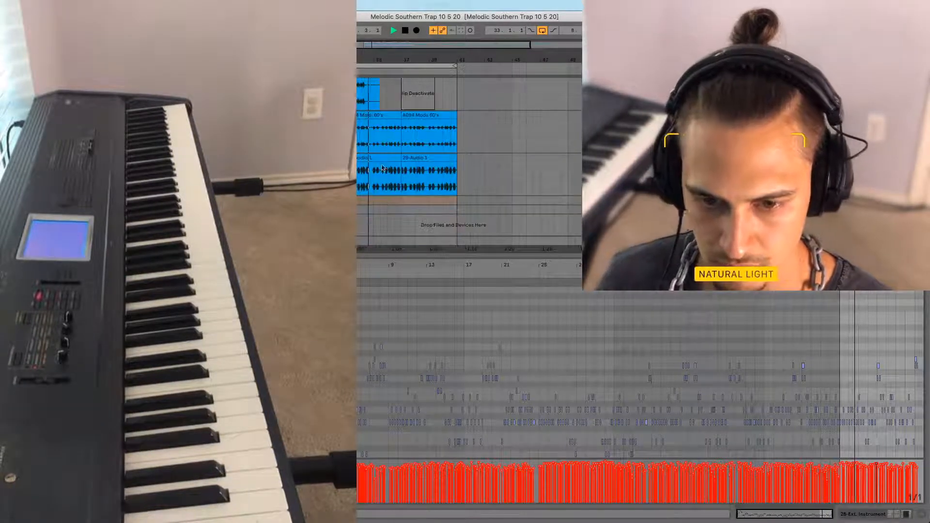
{"action": "scroll", "coordinate": [379, 154], "scroll_direction": "up", "scroll_amount": 8}
{"action": "scroll", "coordinate": [383, 153], "scroll_direction": "down", "scroll_amount": 5}
{"action": "scroll", "coordinate": [391, 139], "scroll_direction": "up", "scroll_amount": 5}
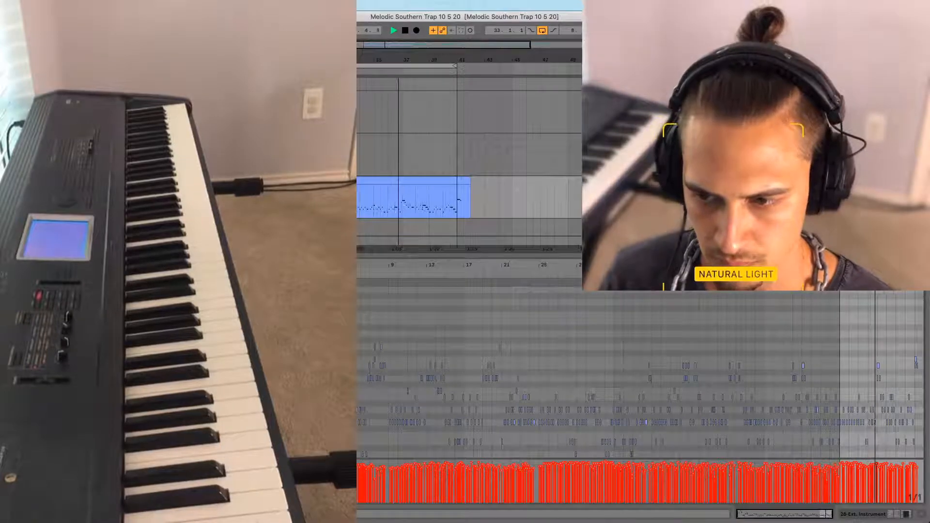
Insert a new audio track directly below the Vox Wah Clav MIDI track
{"action": "left_click", "coordinate": [419, 178]}
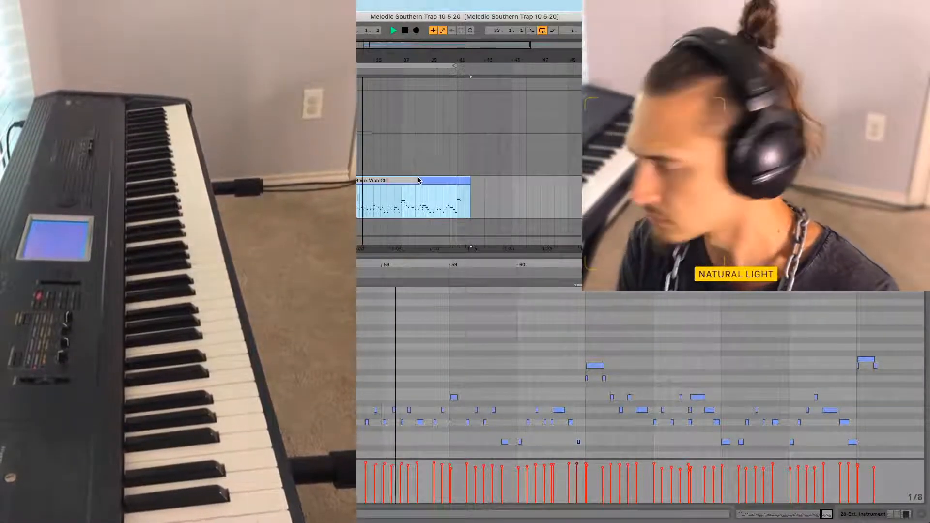
{"action": "key", "text": "super+t"}
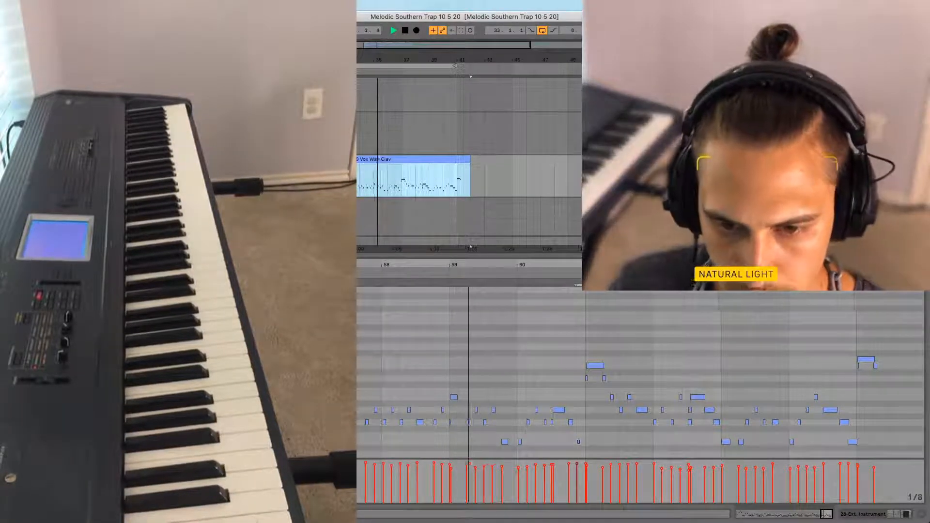
{"action": "left_click_drag", "start_coordinate": [382, 57], "coordinate": [383, 68]}
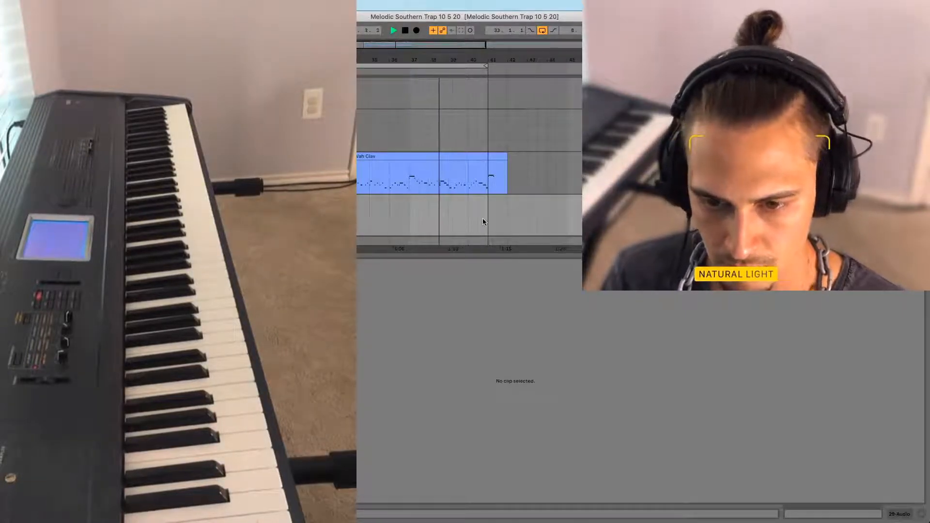
Play the Vox Wah Clav part from bar 37 to check its phrasing
{"action": "left_click", "coordinate": [397, 183]}
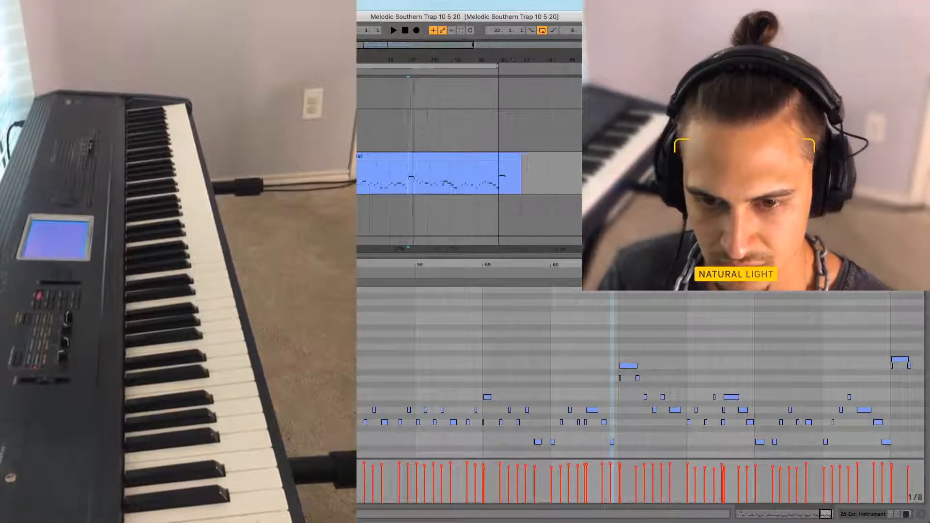
{"action": "scroll", "coordinate": [419, 178], "scroll_direction": "up", "scroll_amount": 3}
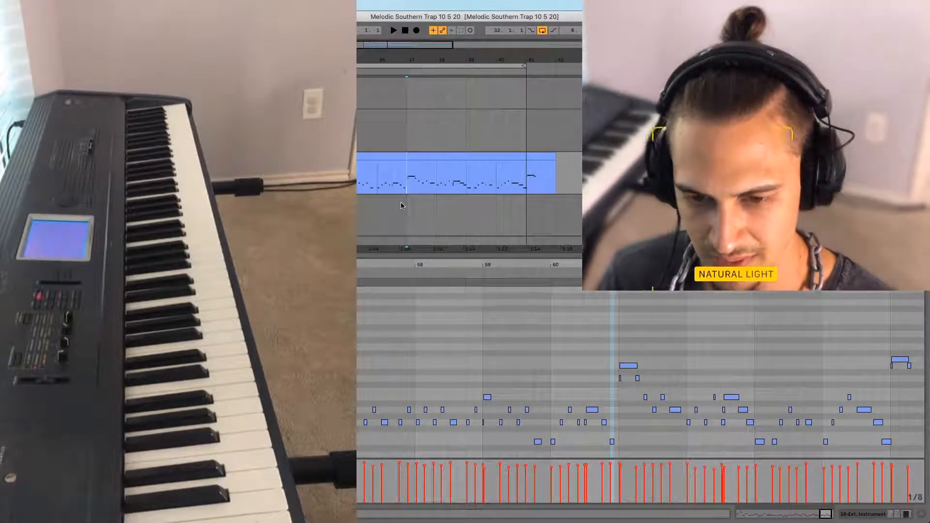
{"action": "left_click", "coordinate": [400, 205]}
{"action": "left_click", "coordinate": [407, 199]}
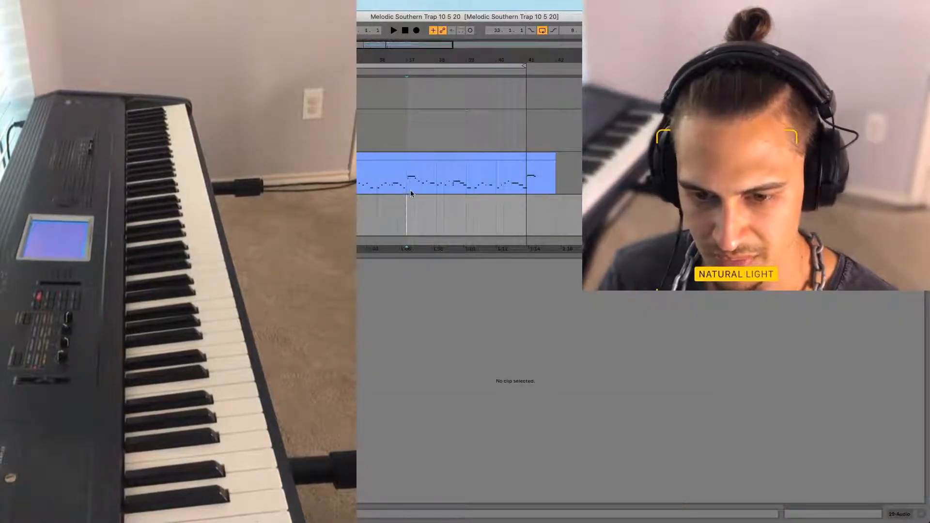
{"action": "key", "text": "space"}
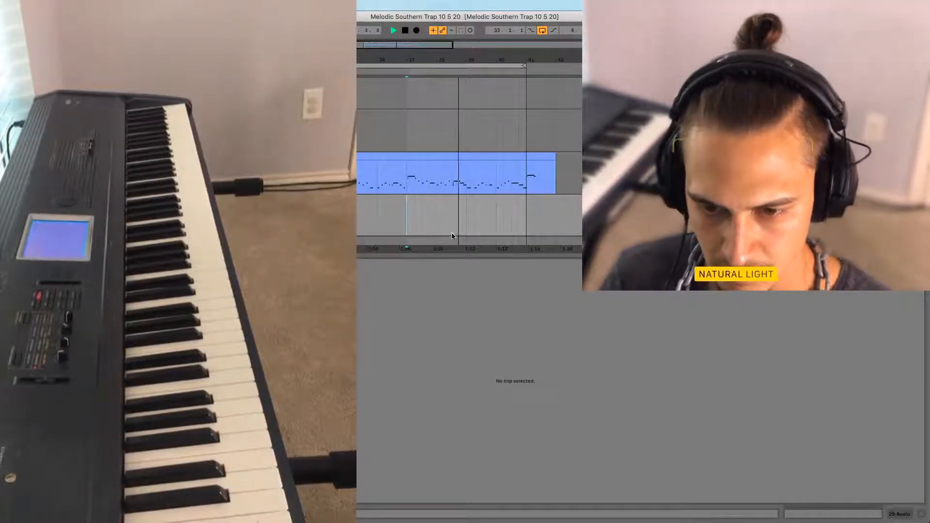
{"action": "key", "text": "space"}
Replay the closing phrase of the Vox Wah Clav part from around bar 40
{"action": "left_click", "coordinate": [466, 209]}
{"action": "left_click", "coordinate": [504, 186]}
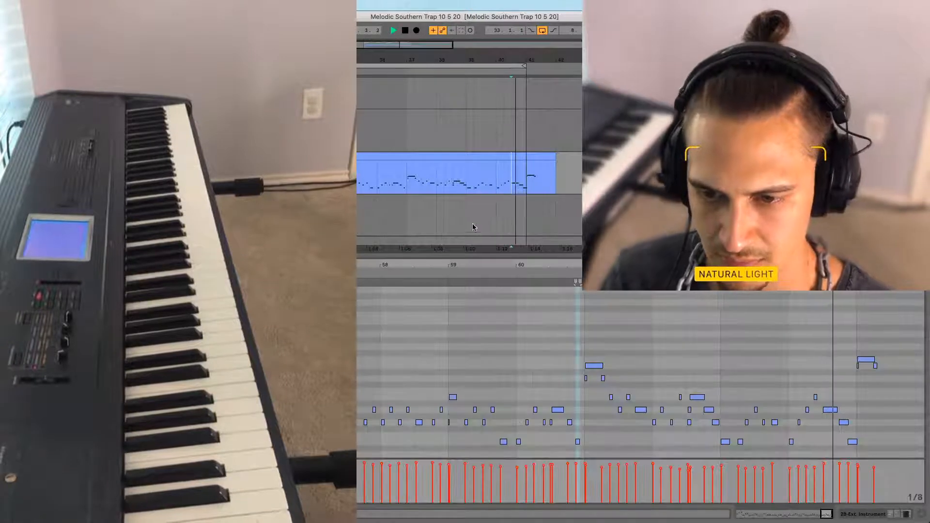
{"action": "key", "text": "space"}
{"action": "key", "text": "space"}
{"action": "left_click", "coordinate": [448, 206]}
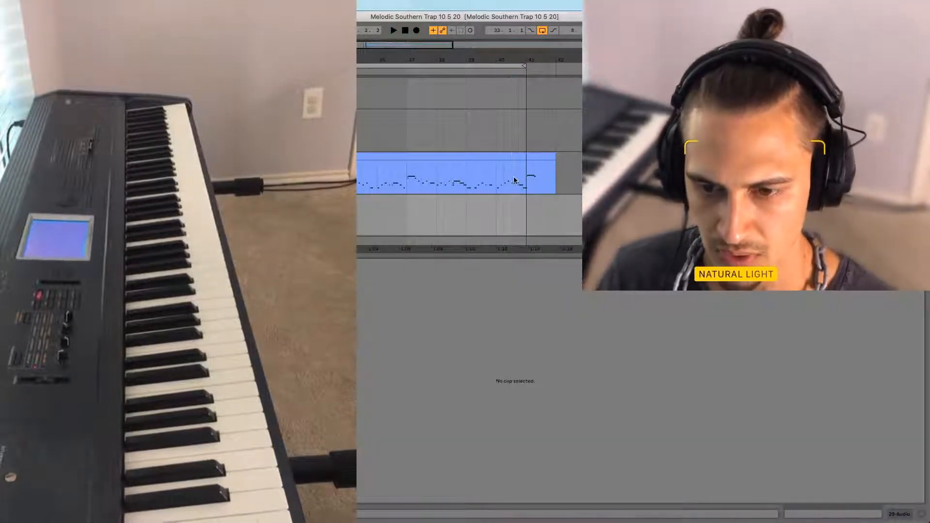
{"action": "left_click", "coordinate": [516, 187]}
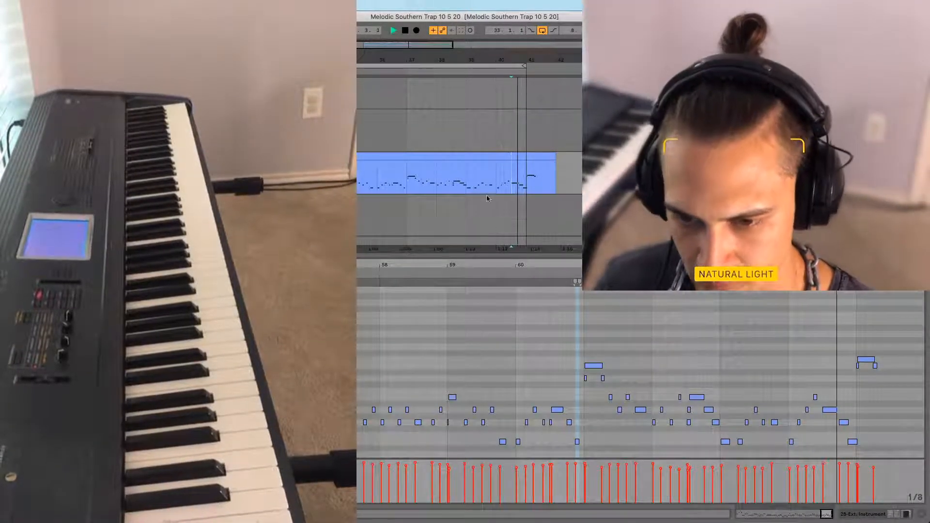
{"action": "key", "text": "space"}
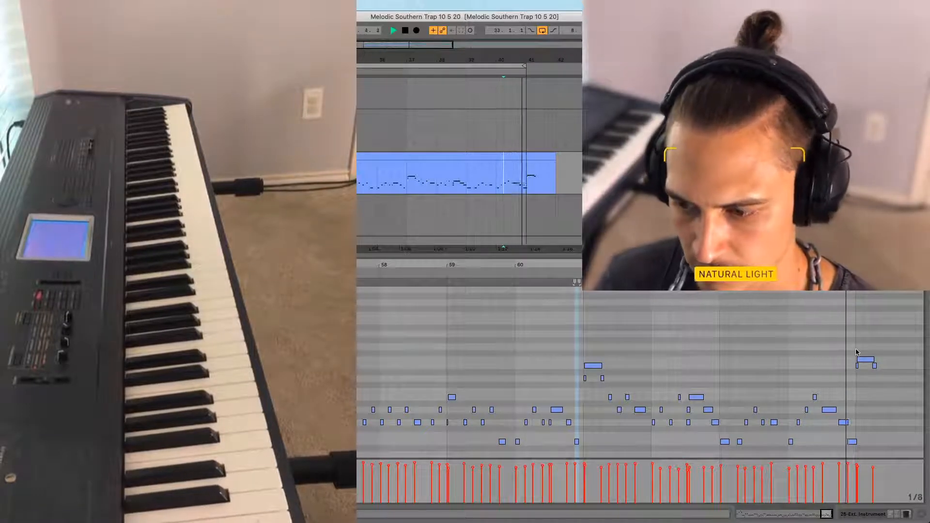
Add a very short grace note one row below and just ahead of the long note in clip bar 64, and play it back
{"action": "left_click_drag", "start_coordinate": [833, 271], "coordinate": [798, 372]}
{"action": "key", "text": "space"}
{"action": "key", "text": "space"}
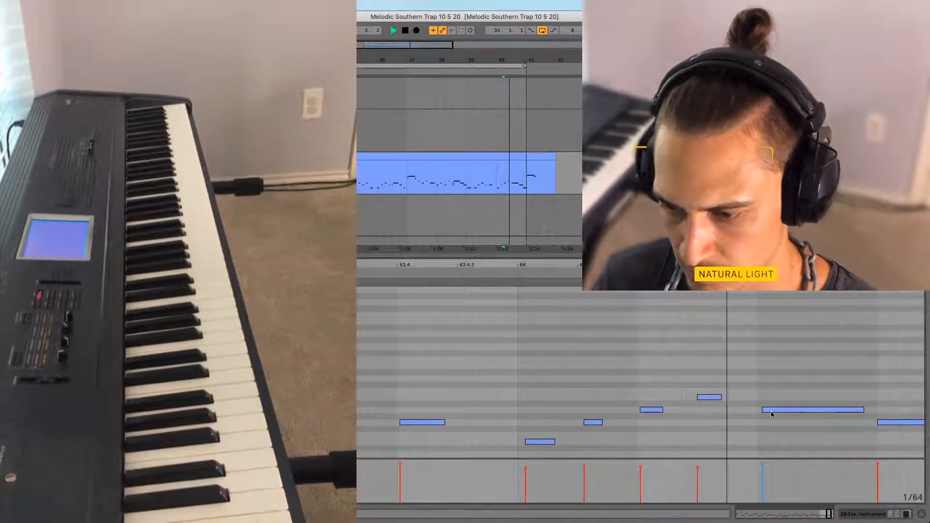
{"action": "key", "text": "space"}
{"action": "left_click_drag", "start_coordinate": [773, 412], "coordinate": [768, 425]}
{"action": "left_click_drag", "start_coordinate": [860, 424], "coordinate": [770, 428]}
{"action": "left_click", "coordinate": [764, 425]}
{"action": "key", "text": "space"}
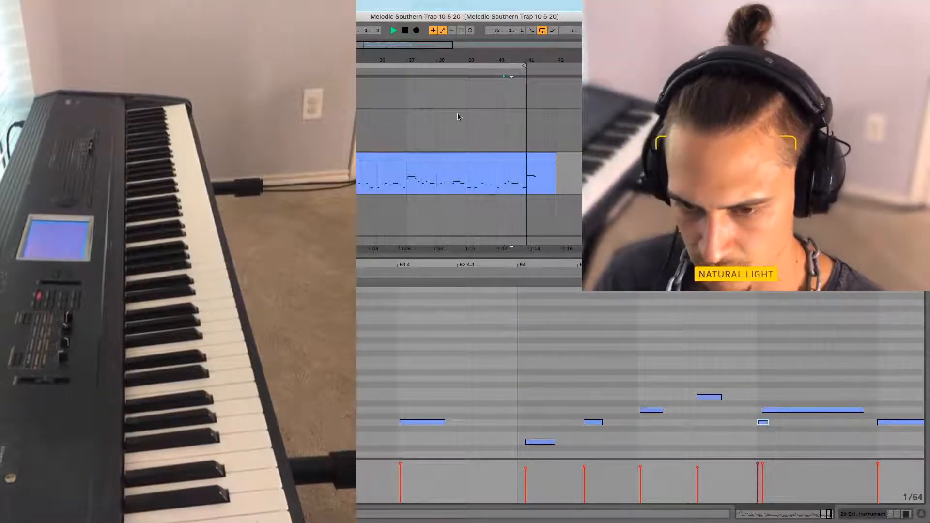
Record the Vox Wah Clav part as audio onto the empty audio track below it, up to bar 41
{"action": "key", "text": "space"}
{"action": "left_click", "coordinate": [457, 156]}
{"action": "left_click", "coordinate": [457, 216]}
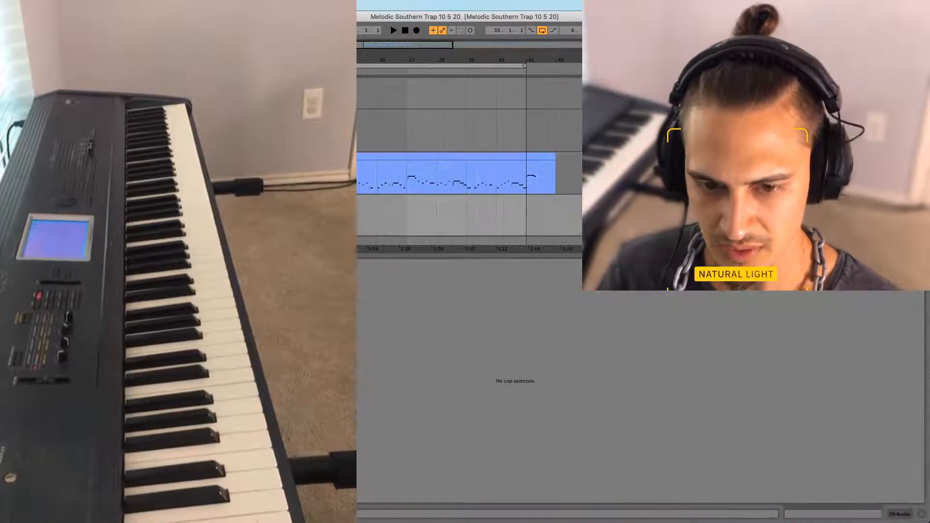
{"action": "scroll", "coordinate": [470, 170], "scroll_direction": "down", "scroll_amount": 3}
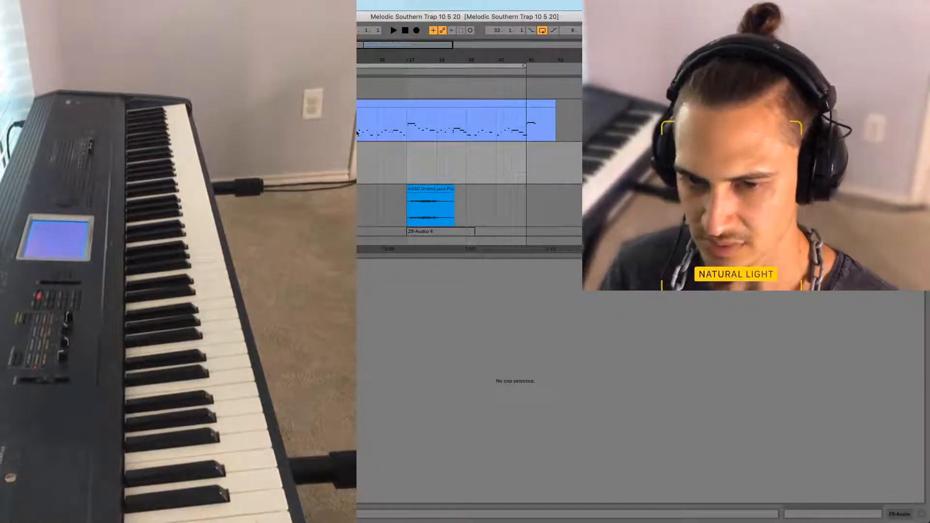
{"action": "left_click", "coordinate": [467, 134]}
{"action": "key", "text": "Tab"}
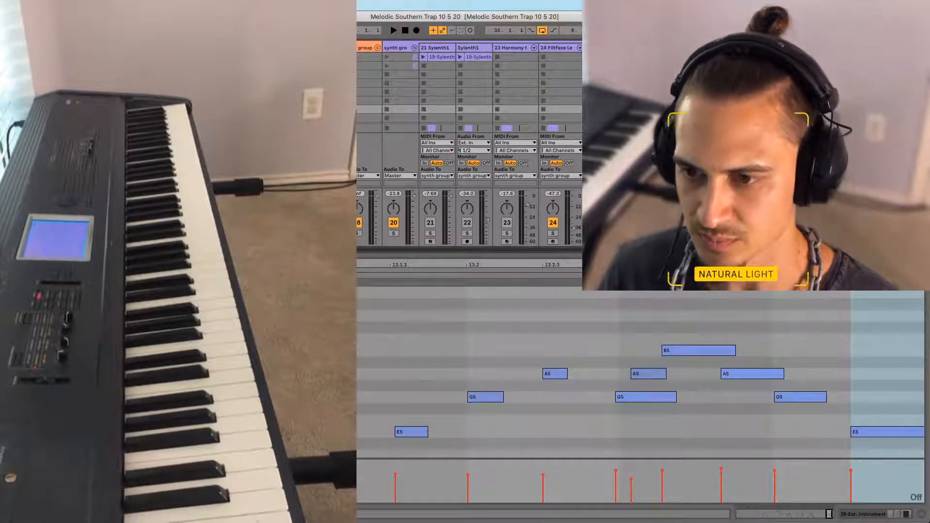
{"action": "key", "text": "Down"}
{"action": "key", "text": "Tab"}
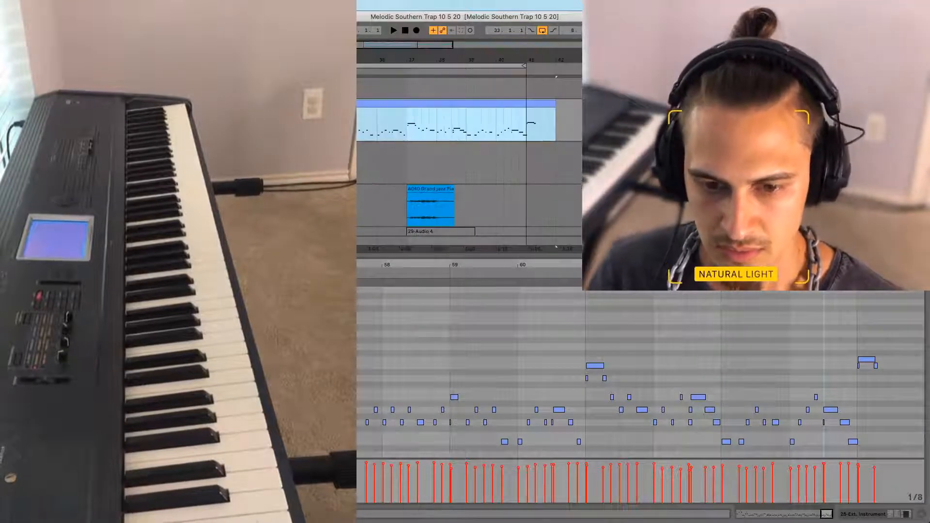
{"action": "left_click", "coordinate": [469, 163]}
{"action": "key", "text": "F9"}
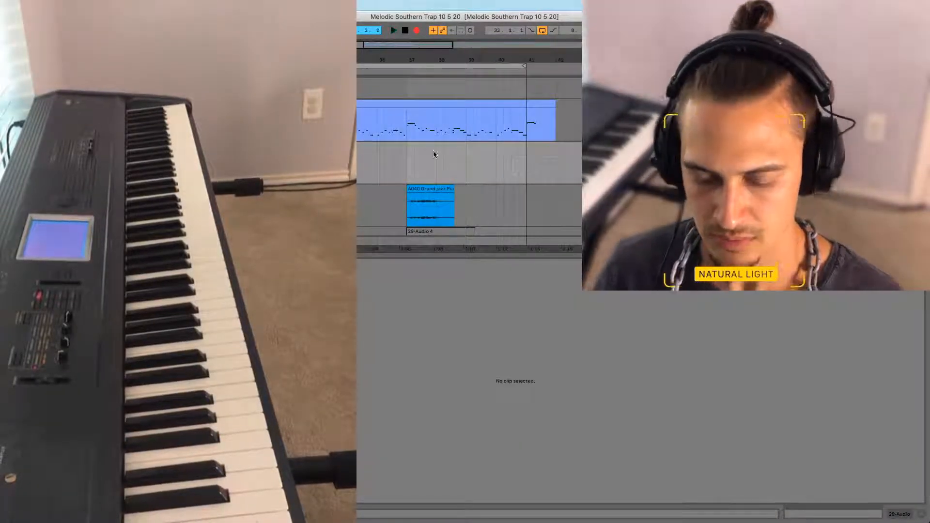
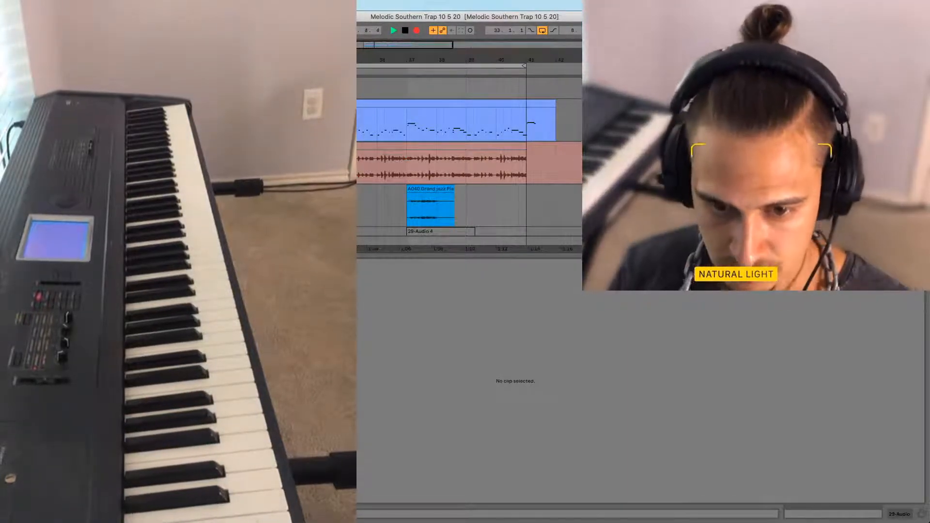
{"action": "key", "text": "space"}
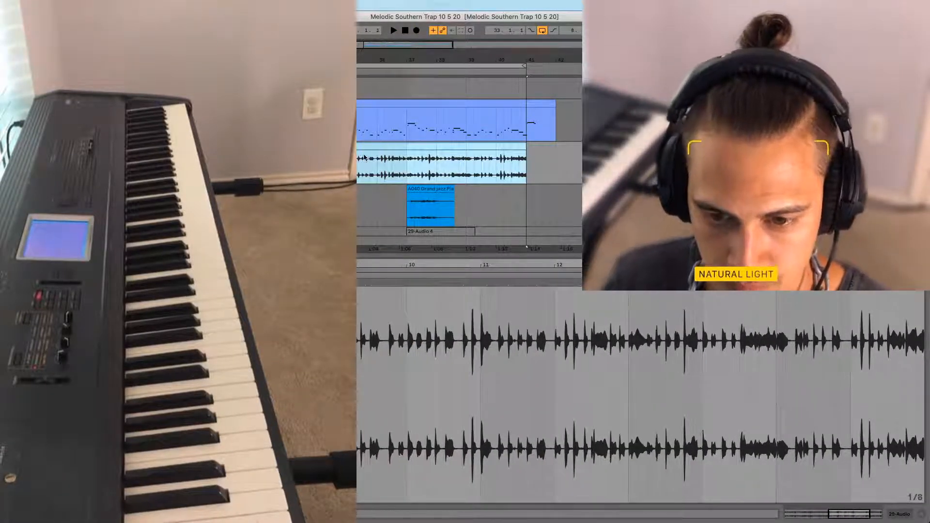
Insert another audio track below the recording and move the recorded audio clip onto it
{"action": "key", "text": "super+t"}
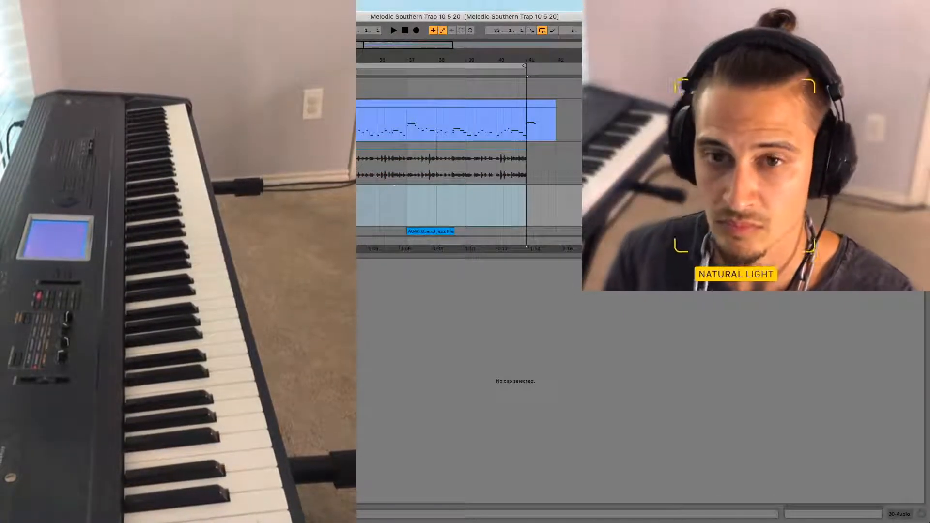
{"action": "left_click_drag", "start_coordinate": [346, 146], "coordinate": [347, 189]}
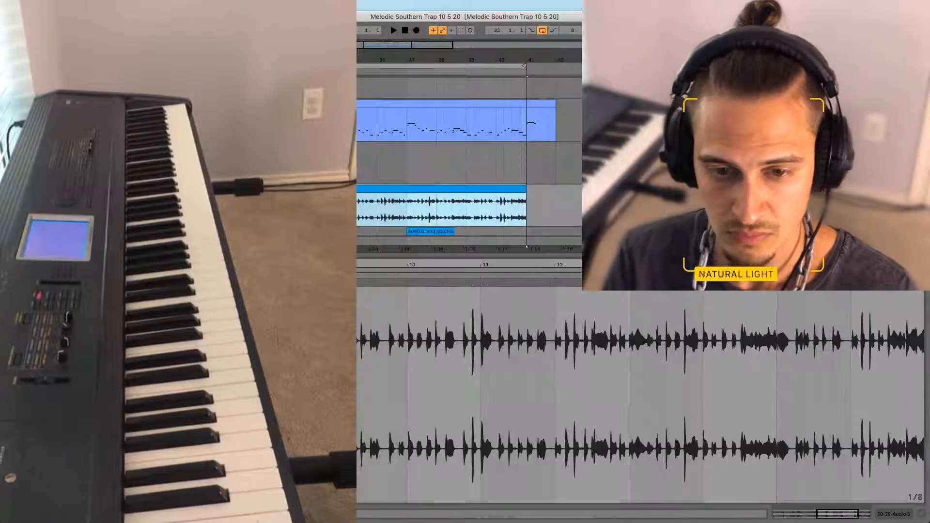
Rename the recorded audio clip A019 Vox Wah Clav and check its source track in Session view
{"action": "left_click", "coordinate": [347, 103]}
{"action": "left_click", "coordinate": [347, 188]}
{"action": "left_click", "coordinate": [430, 232]}
{"action": "left_click", "coordinate": [347, 188]}
{"action": "key", "text": "Tab"}
{"action": "key", "text": "Tab"}
{"action": "left_click", "coordinate": [386, 102]}
{"action": "key", "text": "Tab"}
{"action": "scroll", "coordinate": [385, 103], "scroll_direction": "down", "scroll_amount": 2}
{"action": "key", "text": "Tab"}
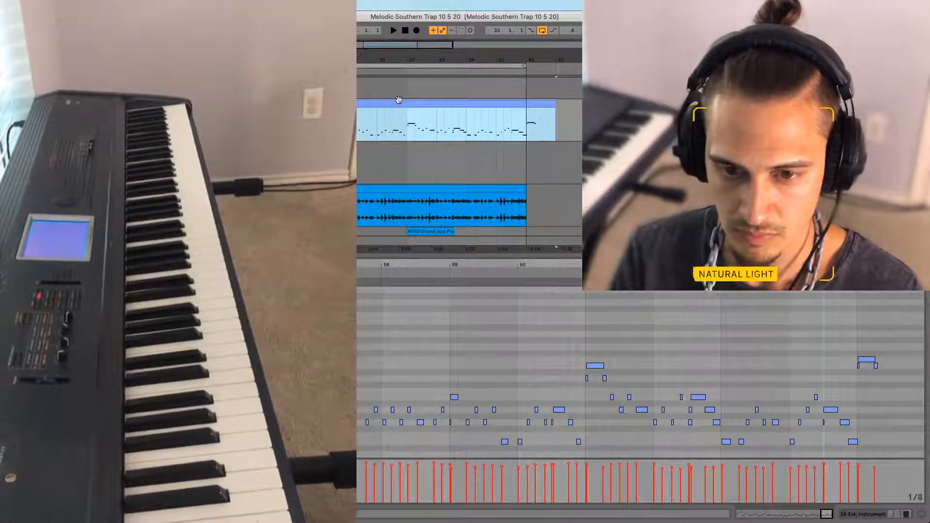
Delete the original Vox Wah Clav MIDI clip and select the recorded audio clip
{"action": "left_click", "coordinate": [557, 246]}
{"action": "key", "text": "Delete"}
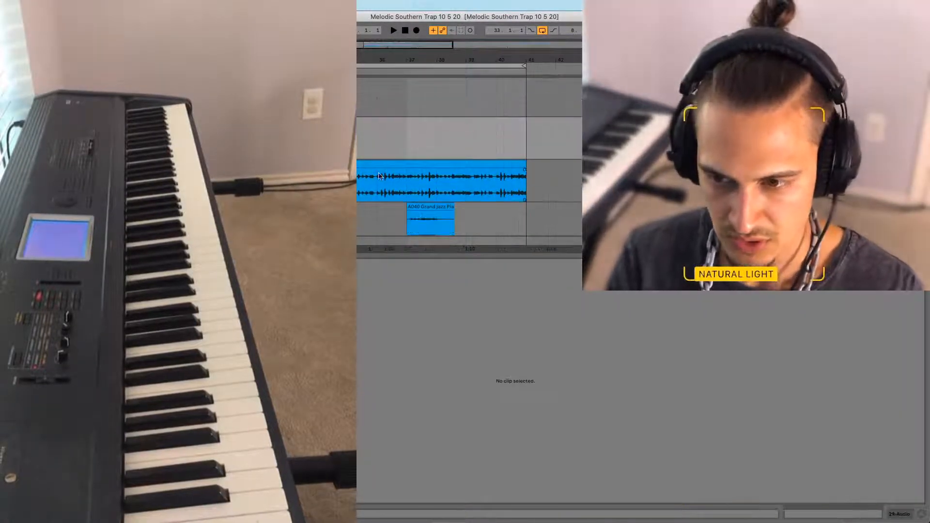
{"action": "left_click", "coordinate": [452, 182]}
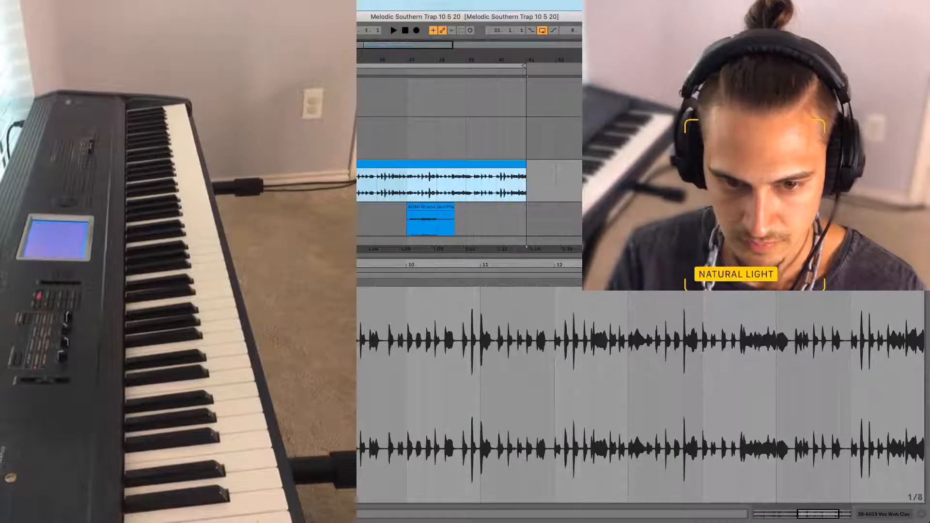
Split the A019 Vox Wah Clav audio clip at bar 37 and deactivate the section from bar 33 to 37
{"action": "scroll", "coordinate": [453, 182], "scroll_direction": "left", "scroll_amount": 2}
{"action": "scroll", "coordinate": [452, 183], "scroll_direction": "left", "scroll_amount": 2}
{"action": "left_click", "coordinate": [452, 183]}
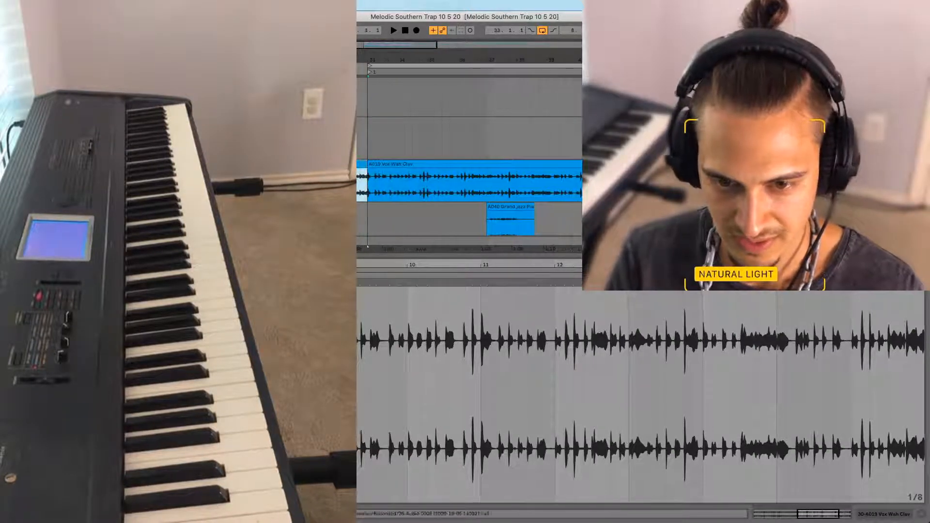
{"action": "left_click", "coordinate": [489, 189]}
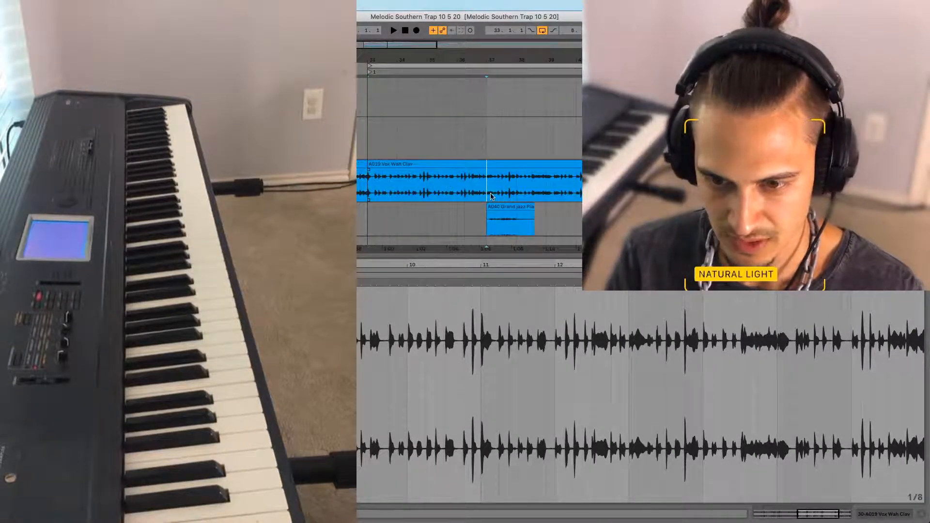
{"action": "key", "text": "super+e"}
{"action": "left_click", "coordinate": [470, 164]}
{"action": "key", "text": "0"}
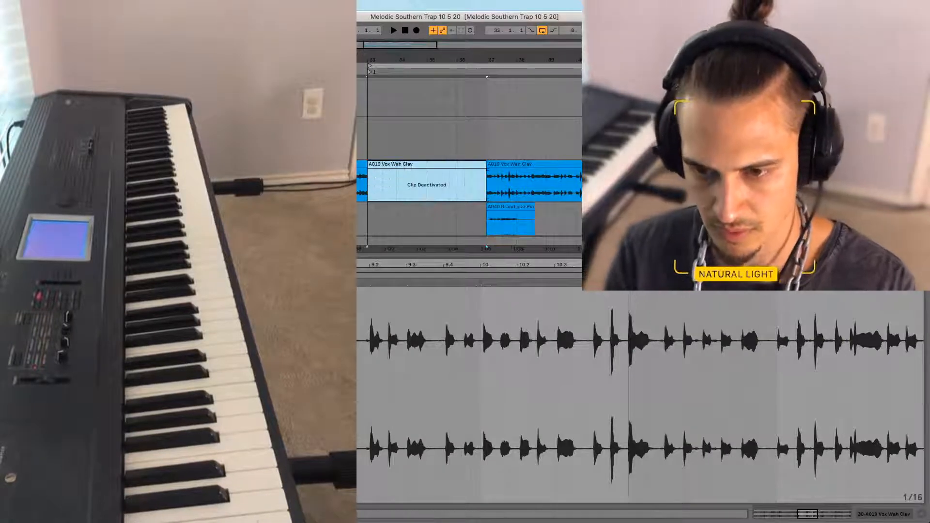
Split the remaining Vox Wah Clav clip at bar 39 and deactivate the part after the split
{"action": "left_click", "coordinate": [592, 185]}
{"action": "left_click", "coordinate": [591, 165]}
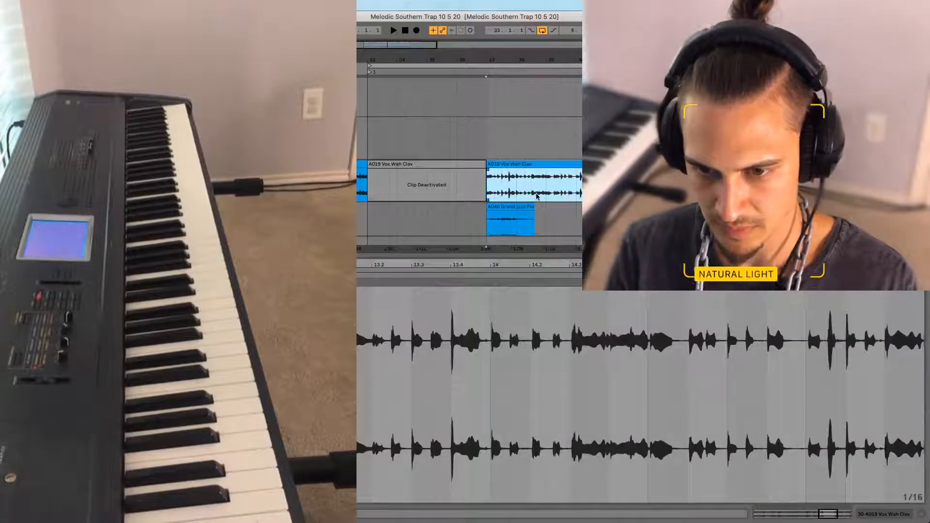
{"action": "left_click", "coordinate": [547, 193]}
{"action": "key", "text": "super+e"}
{"action": "left_click", "coordinate": [554, 164]}
{"action": "key", "text": "0"}
Play the active Vox Wah Clav section against the Grand Jazz Piano clip from bar 37
{"action": "left_click", "coordinate": [489, 218]}
{"action": "key", "text": "space"}
{"action": "left_click", "coordinate": [508, 207]}
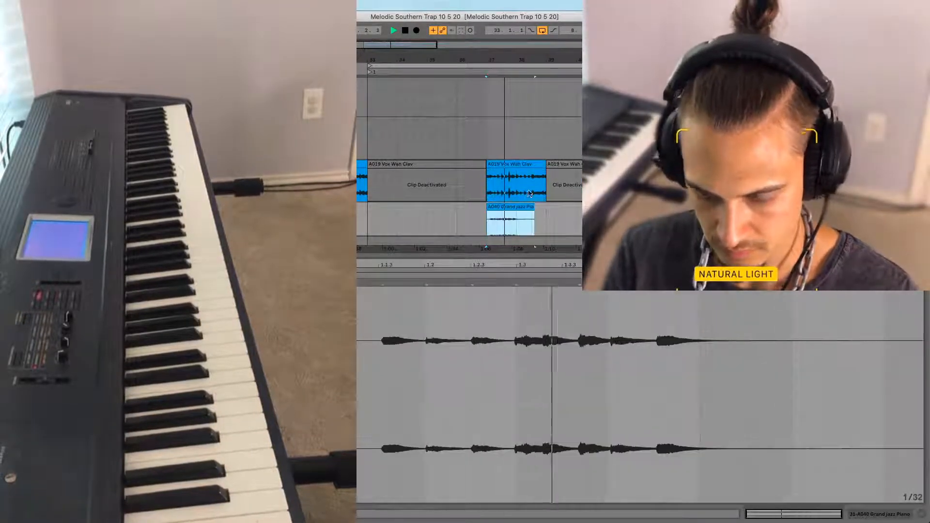
{"action": "left_click", "coordinate": [525, 193]}
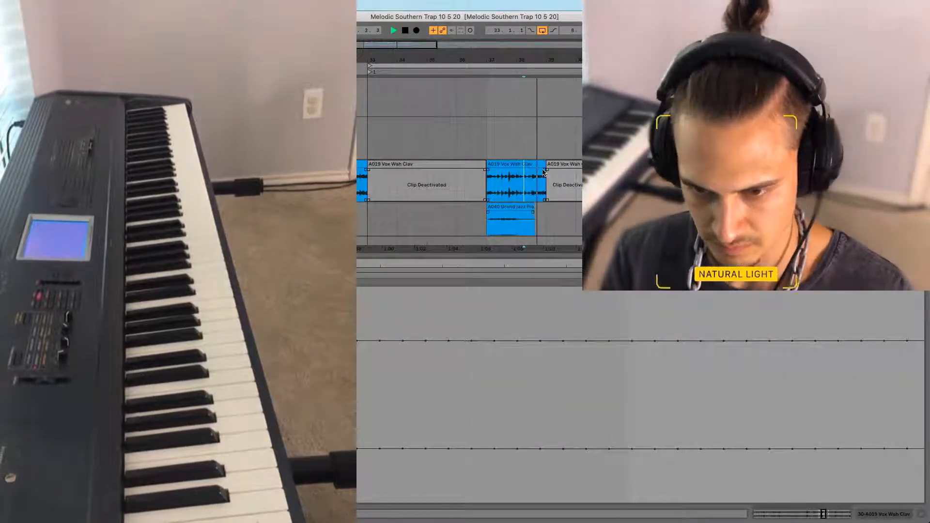
Keep the closing Vox Wah Clav notes just before bar 41 as an active clip
{"action": "left_click", "coordinate": [525, 165]}
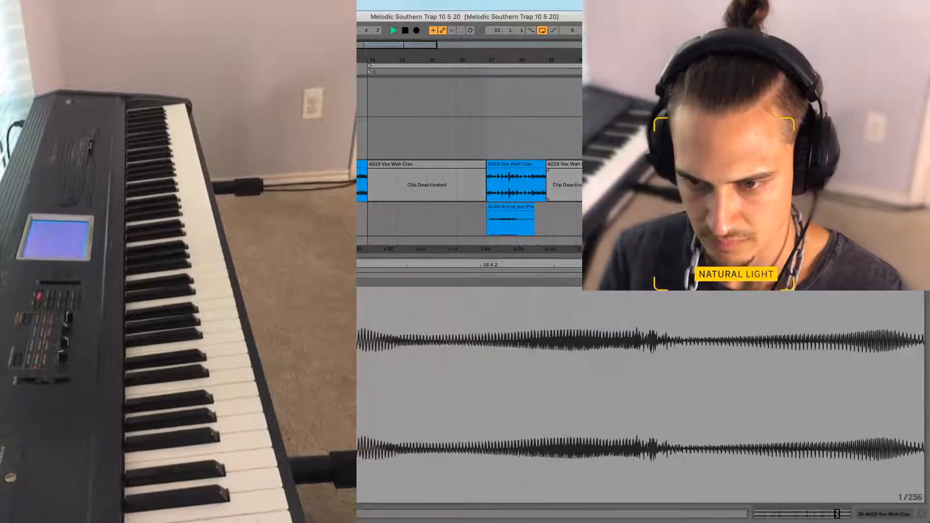
{"action": "key", "text": "space"}
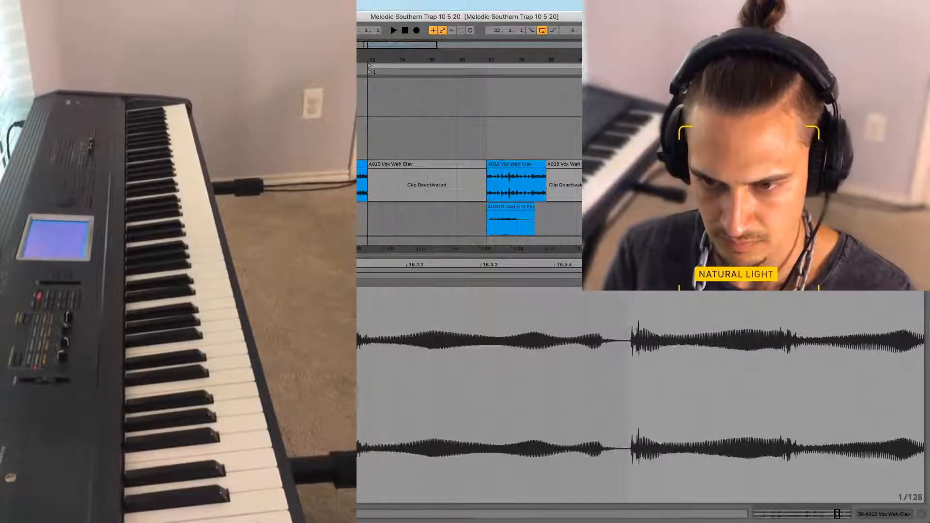
{"action": "key", "text": "minus"}
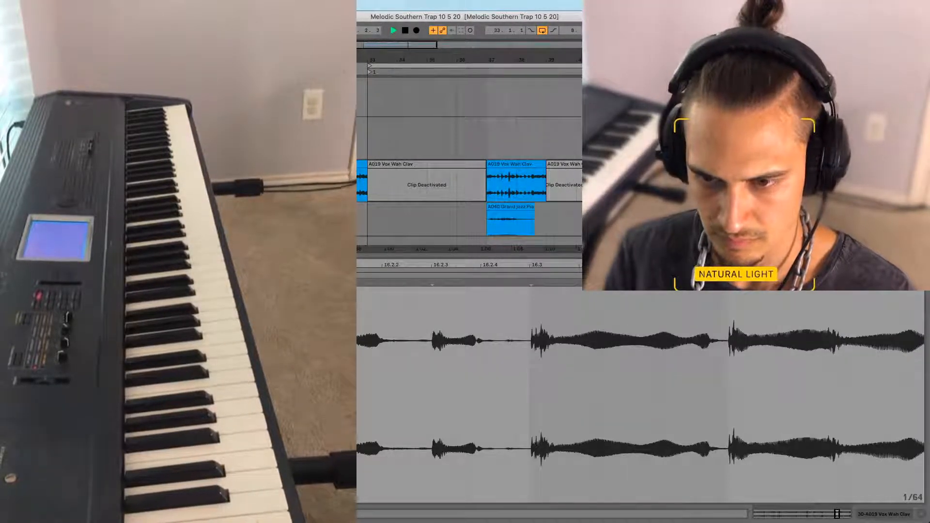
{"action": "left_click_drag", "start_coordinate": [568, 58], "coordinate": [568, 101]}
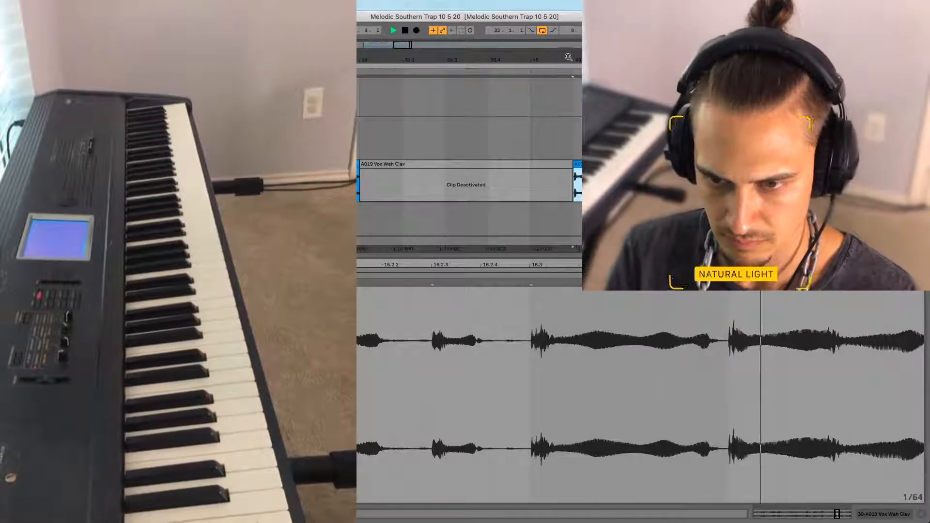
{"action": "left_click_drag", "start_coordinate": [568, 57], "coordinate": [569, 15]}
Shorten the active Vox Wah Clav clip that starts at bar 37 so it ends at bar 38
{"action": "left_click", "coordinate": [518, 206]}
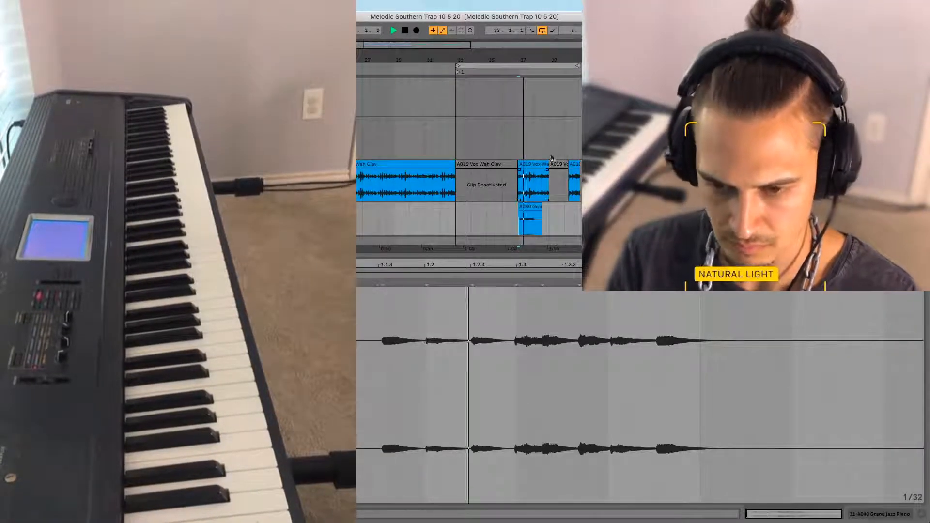
{"action": "left_click_drag", "start_coordinate": [545, 58], "coordinate": [545, 113]}
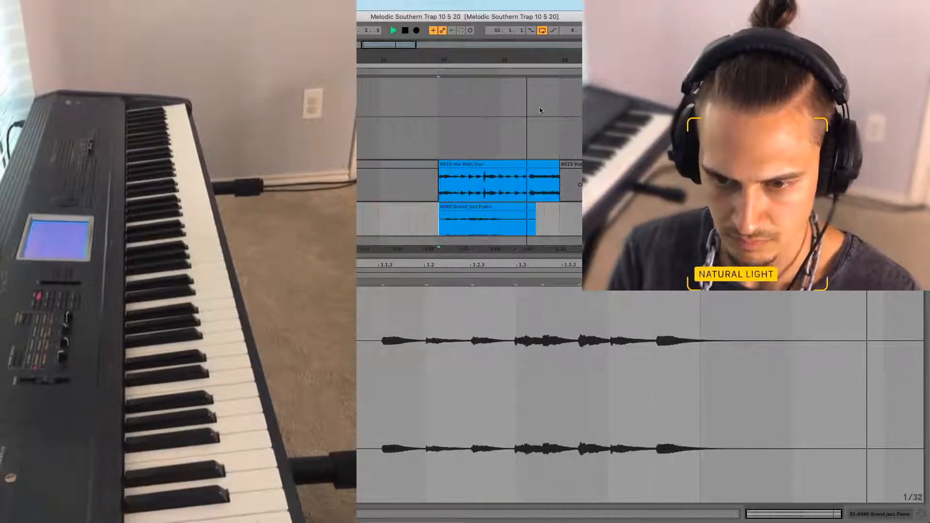
{"action": "left_click_drag", "start_coordinate": [508, 58], "coordinate": [508, 17]}
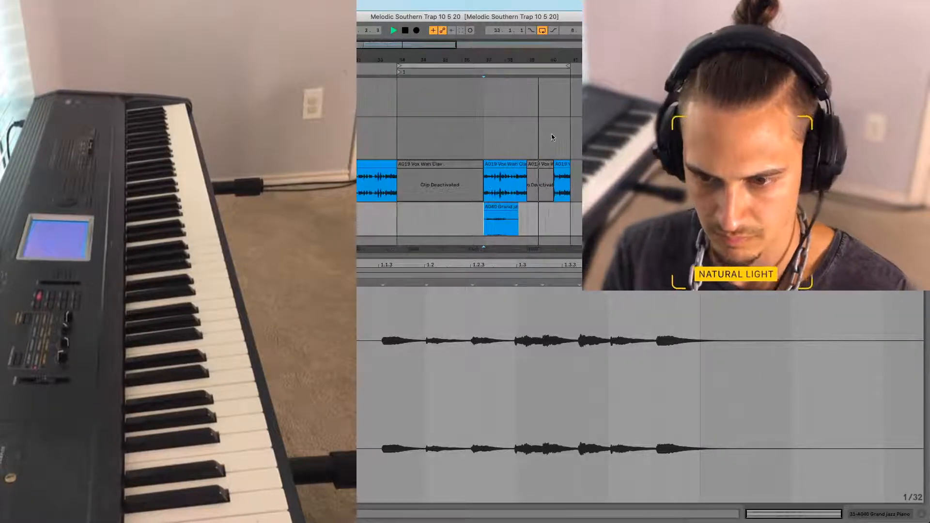
{"action": "left_click", "coordinate": [559, 165]}
{"action": "left_click_drag", "start_coordinate": [560, 59], "coordinate": [560, 98]}
{"action": "left_click", "coordinate": [541, 165]}
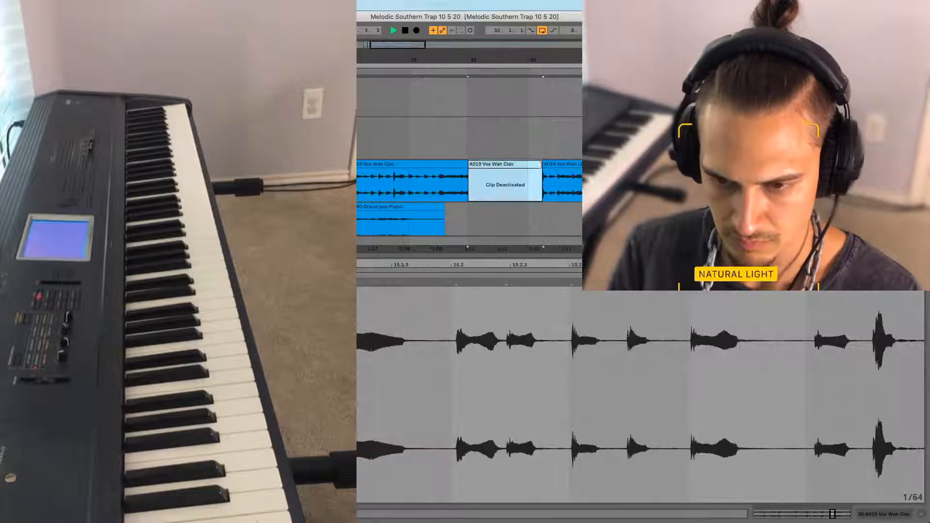
{"action": "left_click_drag", "start_coordinate": [379, 194], "coordinate": [386, 194]}
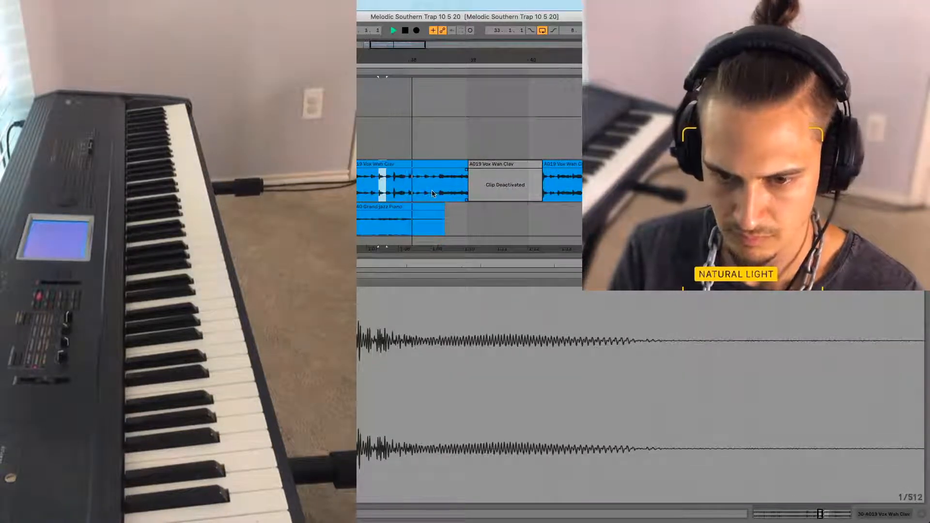
{"action": "left_click", "coordinate": [455, 192]}
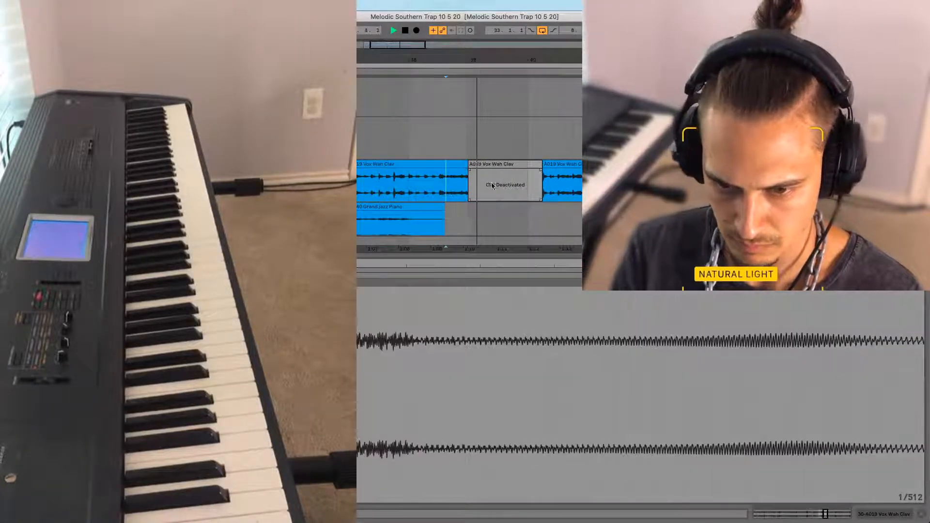
{"action": "left_click", "coordinate": [392, 198]}
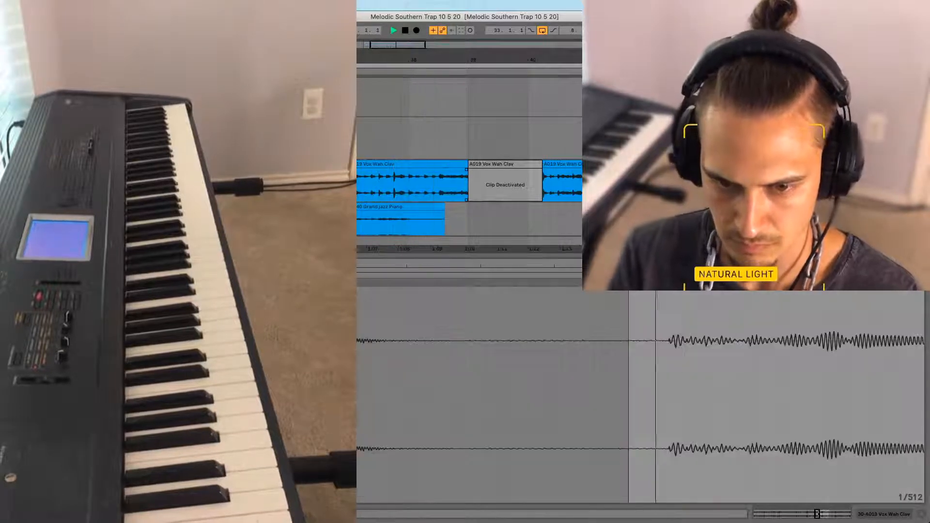
{"action": "left_click_drag", "start_coordinate": [464, 165], "coordinate": [407, 192]}
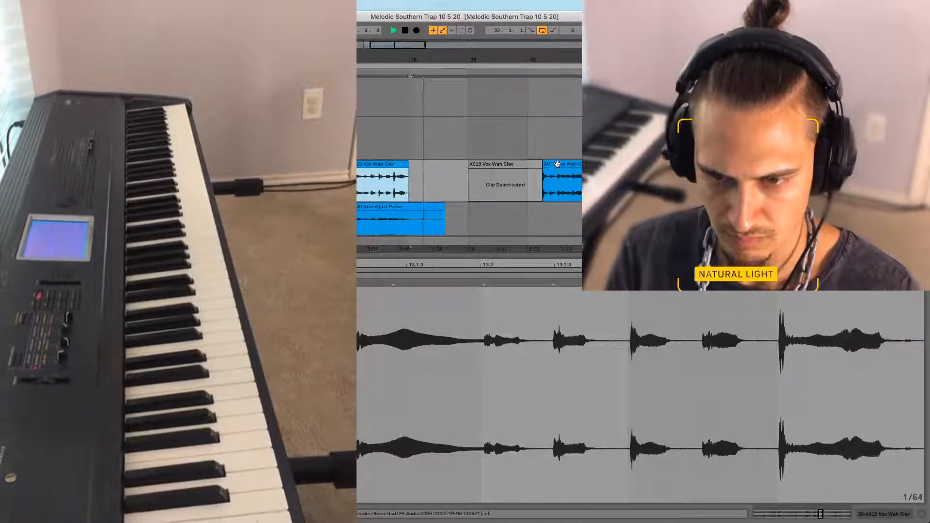
Try EchoBoy with the Studio Tape style on the Vox Wah Clav track during playback and undo the last change
{"action": "left_click", "coordinate": [546, 174]}
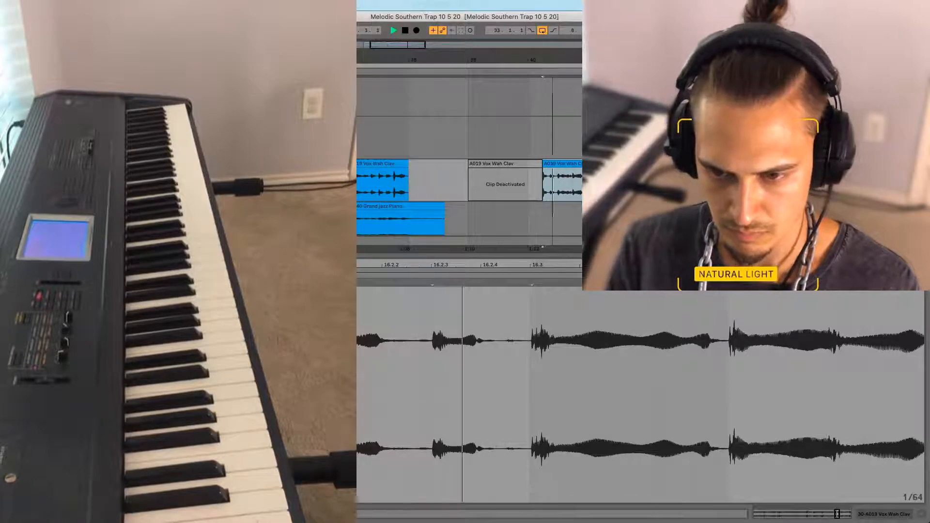
{"action": "key", "text": "shift+Tab"}
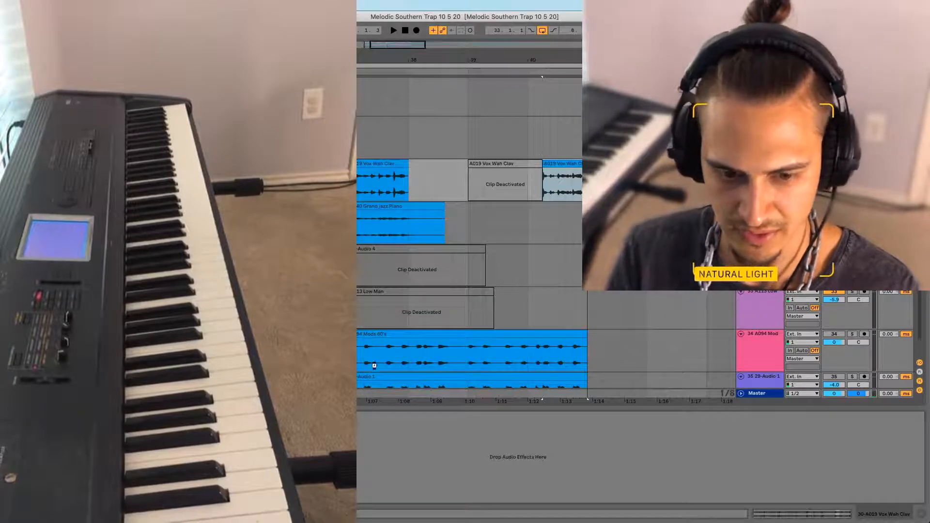
{"action": "key", "text": "space"}
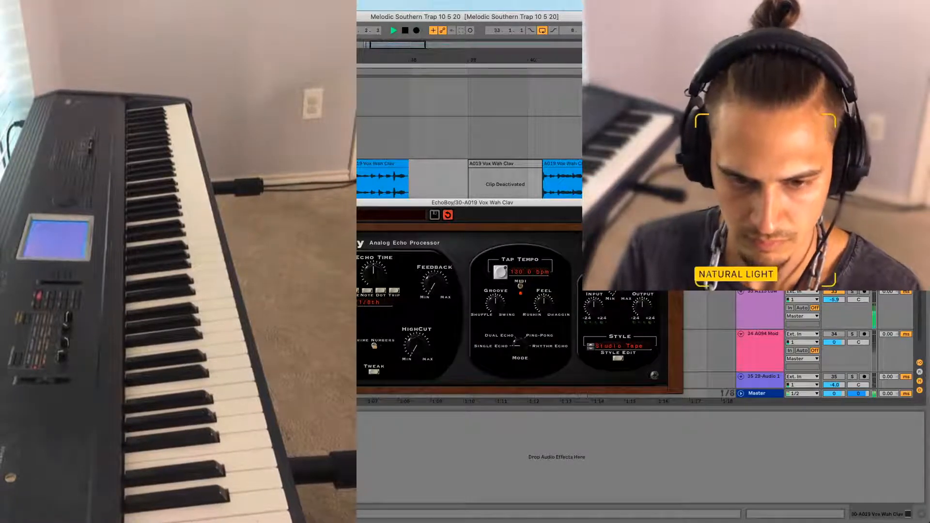
{"action": "key", "text": "super+w"}
{"action": "key", "text": "space"}
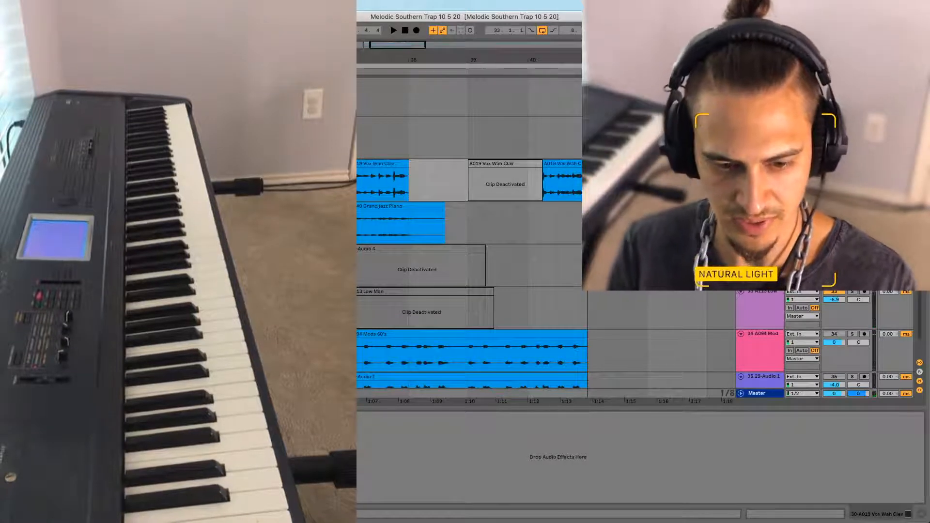
{"action": "key", "text": "super+z"}
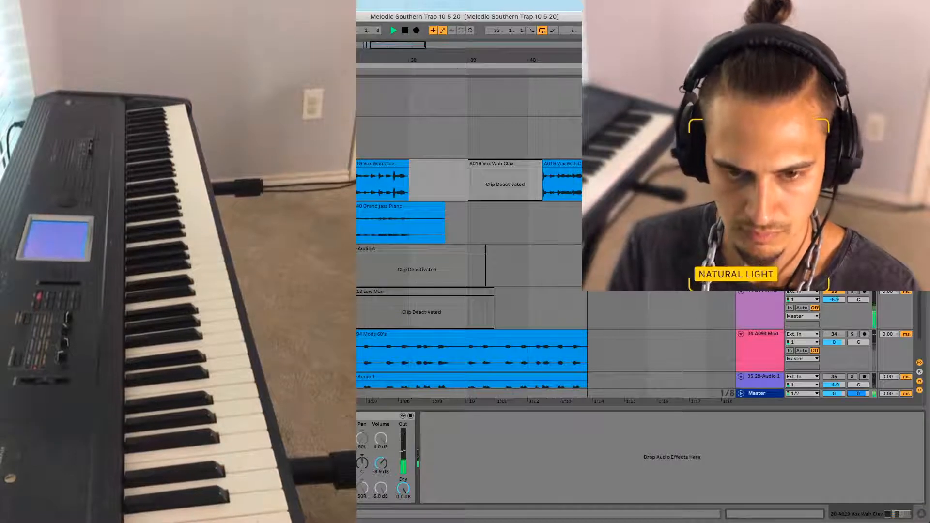
Play the section around bar 37 and compare the Vox Wah Clav with the A094 Mods 60's and 29-Audio 1 tracks
{"action": "scroll", "coordinate": [358, 175], "scroll_direction": "left", "scroll_amount": 1}
{"action": "scroll", "coordinate": [357, 176], "scroll_direction": "down", "scroll_amount": 5}
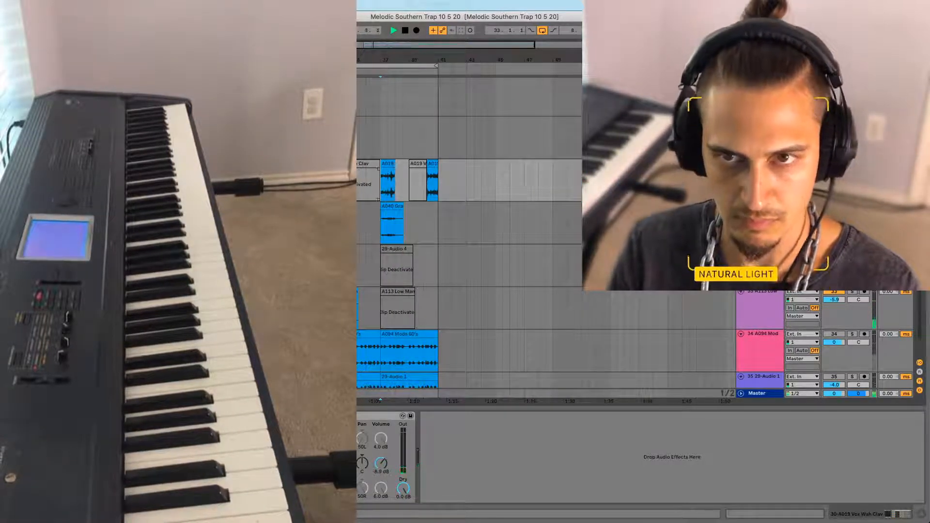
{"action": "left_click", "coordinate": [381, 189]}
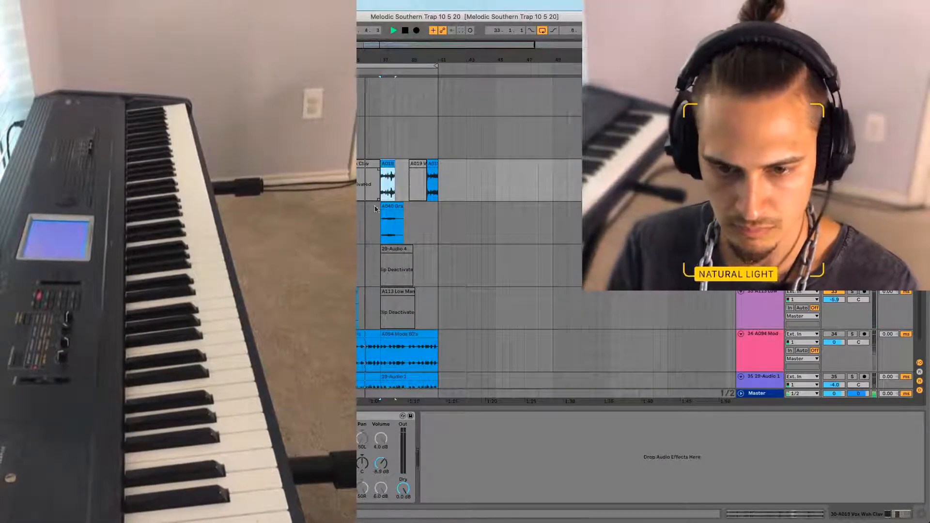
{"action": "scroll", "coordinate": [707, 319], "scroll_direction": "down", "scroll_amount": 3}
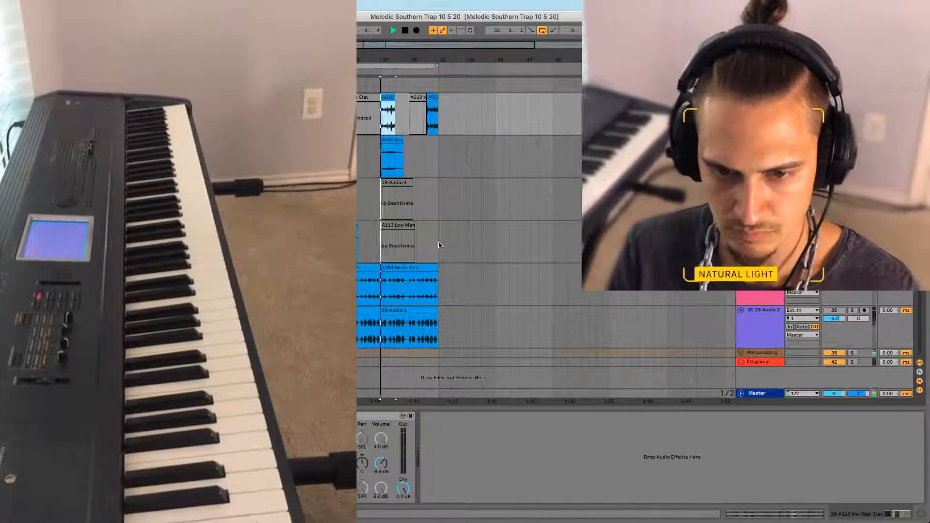
{"action": "left_click", "coordinate": [766, 315]}
{"action": "left_click", "coordinate": [763, 275]}
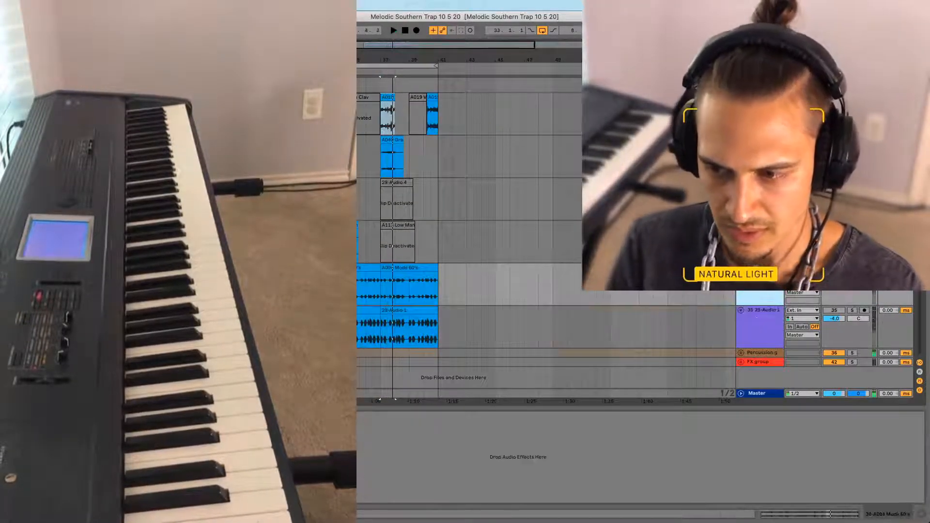
{"action": "left_click", "coordinate": [832, 310]}
{"action": "left_click", "coordinate": [323, 287]}
{"action": "key", "text": "space"}
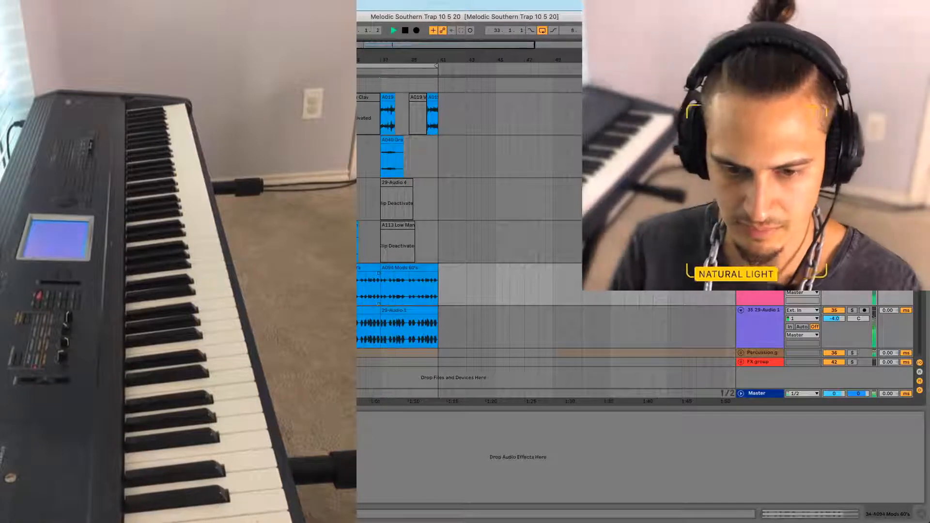
Select the A094 Mods 60's and 29-Audio 1 tracks together and adjust their volume during playback
{"action": "left_click", "coordinate": [762, 318]}
{"action": "left_click", "coordinate": [761, 281], "text": "shift"}
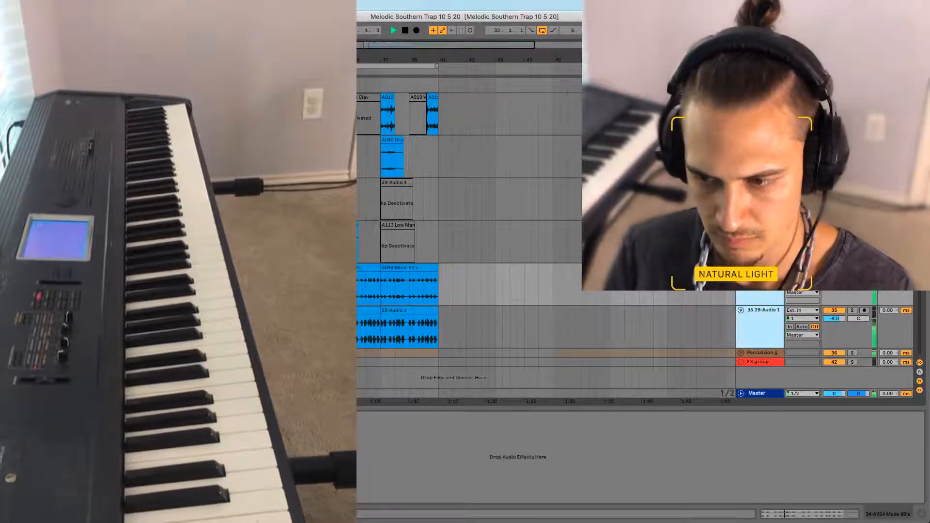
{"action": "left_click", "coordinate": [834, 276]}
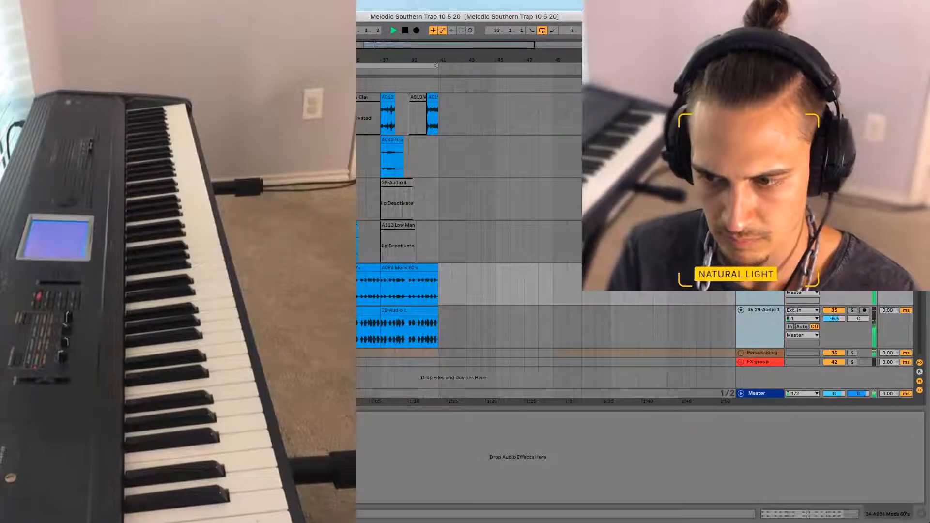
{"action": "scroll", "coordinate": [533, 218], "scroll_direction": "up", "scroll_amount": 10}
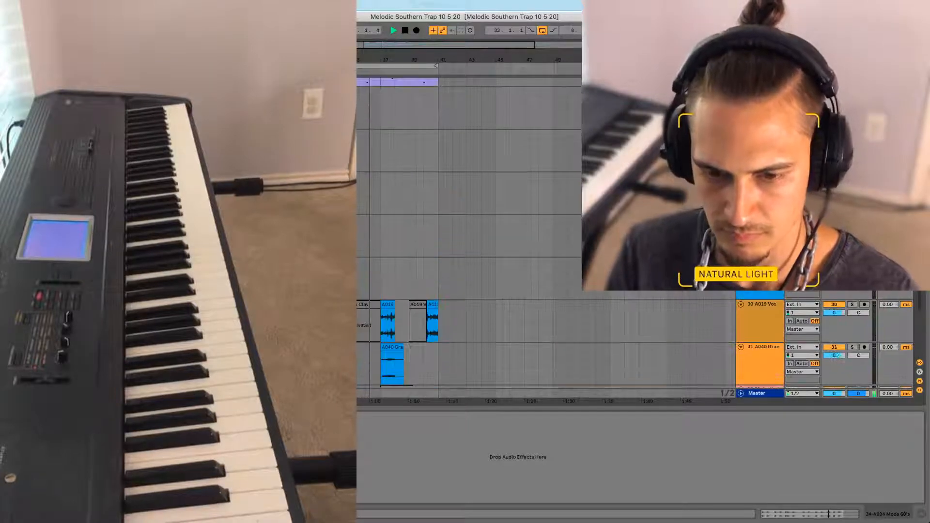
{"action": "scroll", "coordinate": [751, 349], "scroll_direction": "down", "scroll_amount": 10}
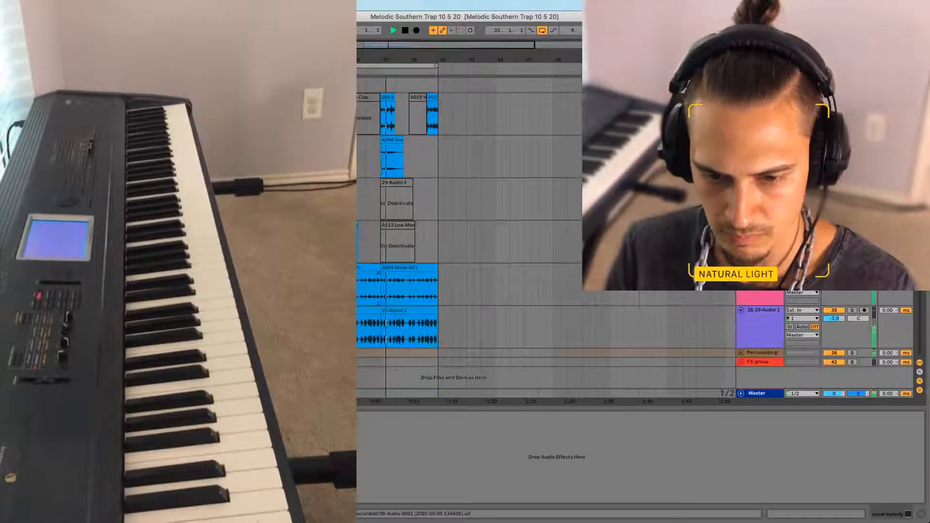
Expand the Percussion group and copy its perc Hi Hat simple stutter track to below the group, routed to Master
{"action": "left_click", "coordinate": [751, 353]}
{"action": "left_click", "coordinate": [742, 354]}
{"action": "scroll", "coordinate": [468, 292], "scroll_direction": "down", "scroll_amount": 6}
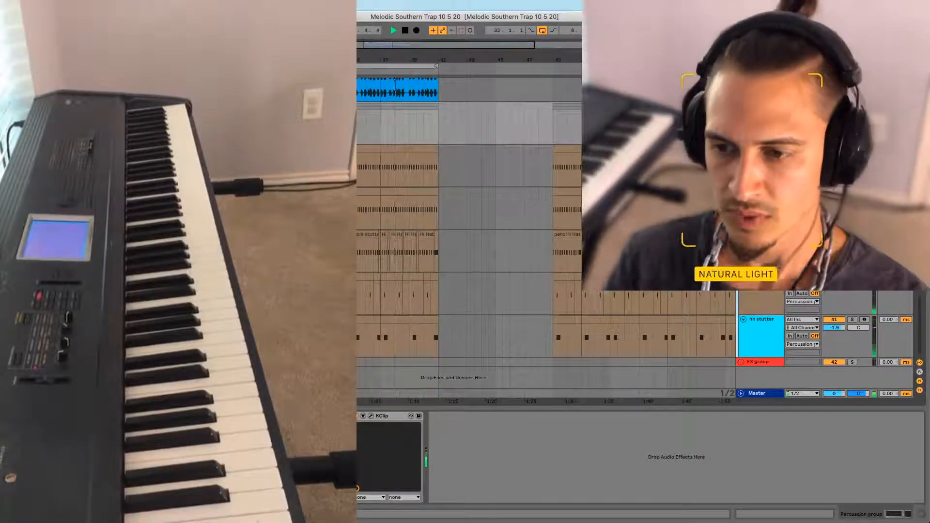
{"action": "key", "text": "space"}
{"action": "left_click", "coordinate": [759, 249]}
{"action": "left_click", "coordinate": [759, 211]}
{"action": "left_click_drag", "start_coordinate": [759, 250], "coordinate": [746, 338]}
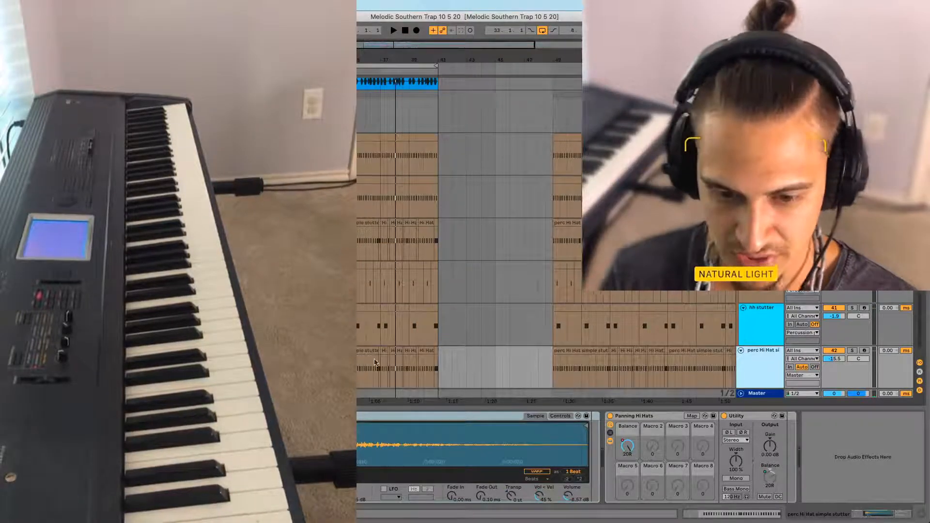
{"action": "left_click", "coordinate": [381, 351]}
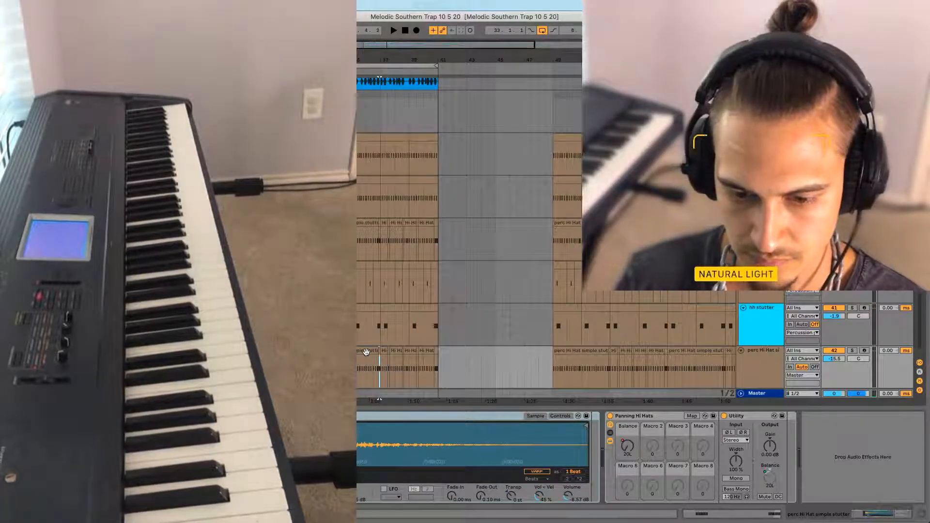
Delete all arrangement clips from the copied perc Hi Hat simple stutter track and the later clips from the Percussion group's tracks
{"action": "left_click", "coordinate": [366, 352]}
{"action": "left_click_drag", "start_coordinate": [364, 60], "coordinate": [358, 29]}
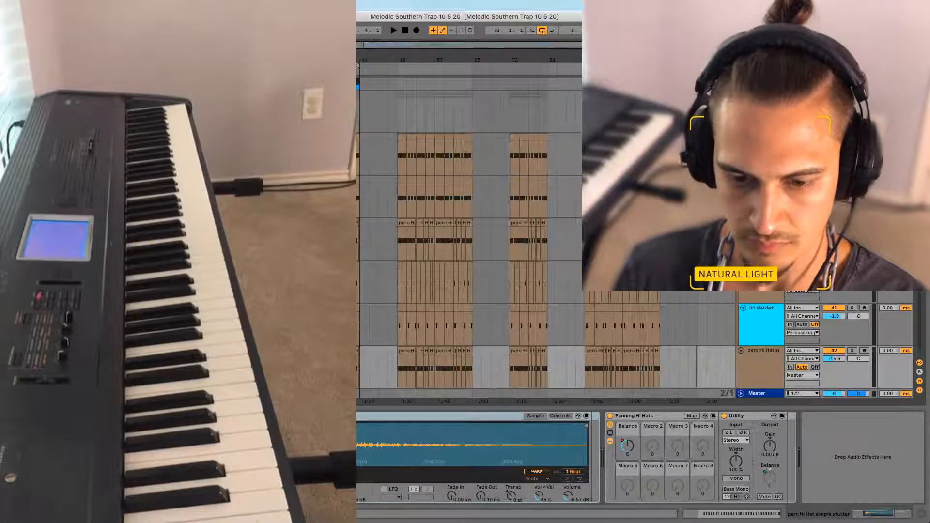
{"action": "left_click", "coordinate": [716, 368], "text": "shift"}
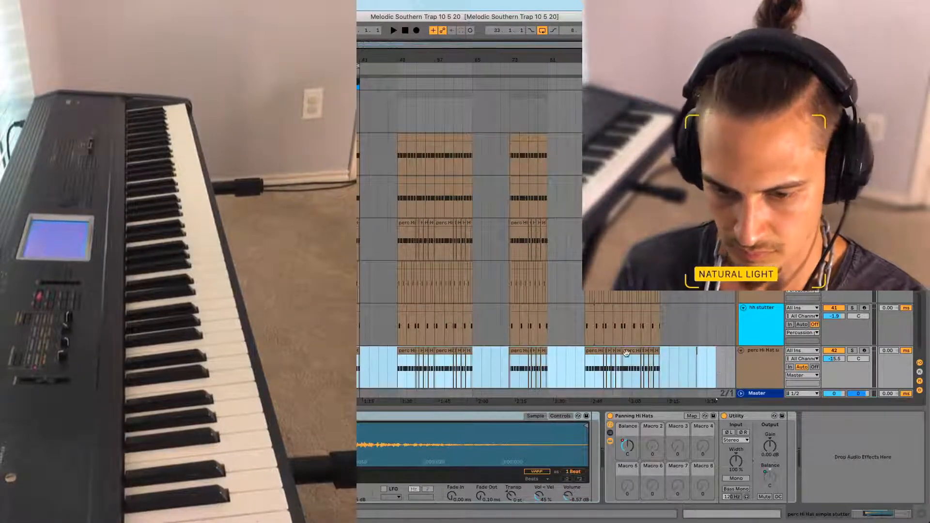
{"action": "key", "text": "Delete"}
{"action": "left_click_drag", "start_coordinate": [698, 325], "coordinate": [389, 155]}
{"action": "key", "text": "Delete"}
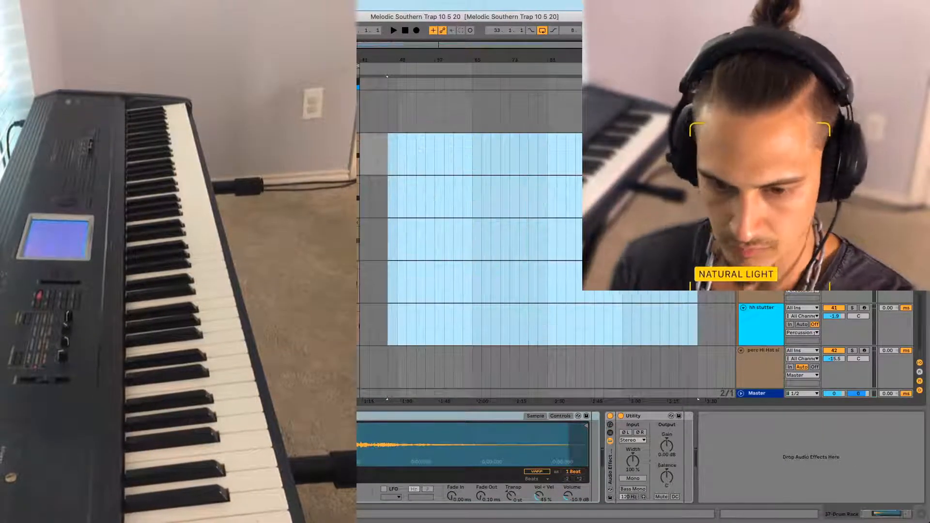
Move the copied perc Hi Hat simple stutter track into the Percussion group, after the hh stutter track
{"action": "left_click", "coordinate": [350, 351]}
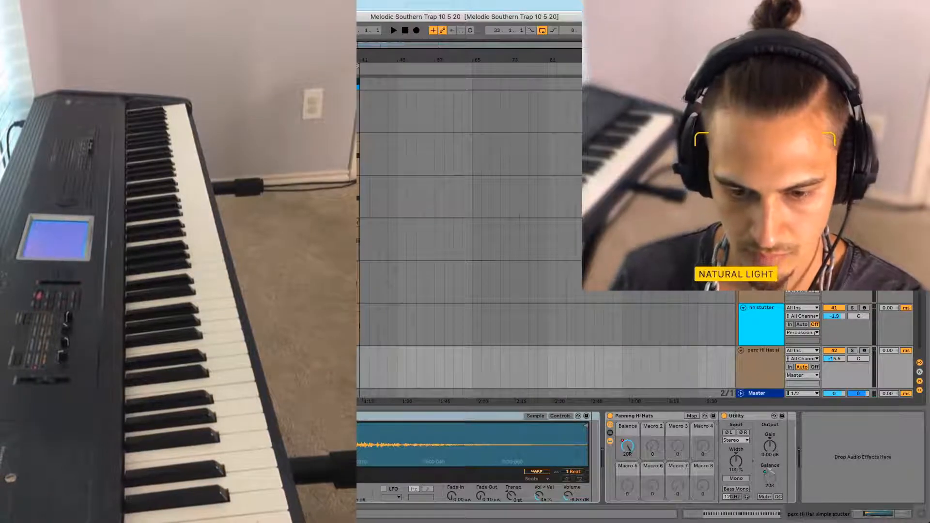
{"action": "key", "text": "Tab"}
{"action": "key", "text": "Tab"}
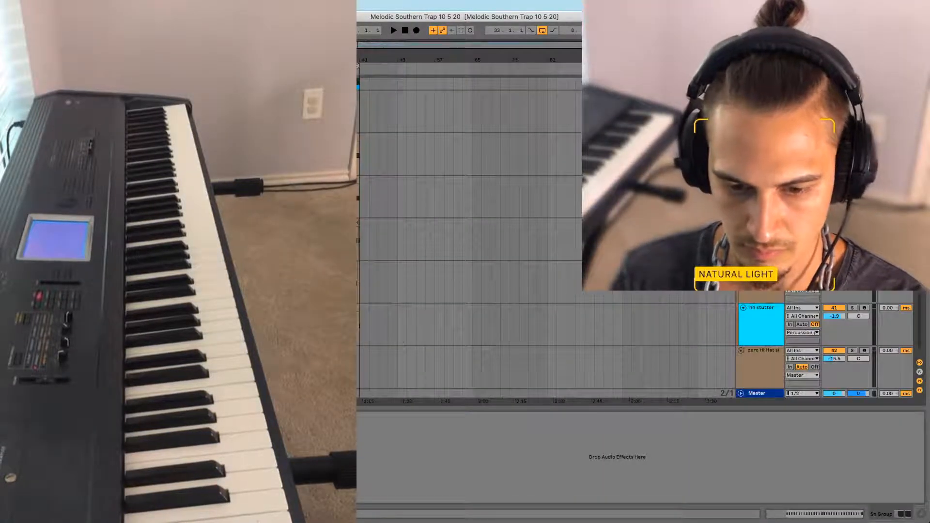
{"action": "key", "text": "Tab"}
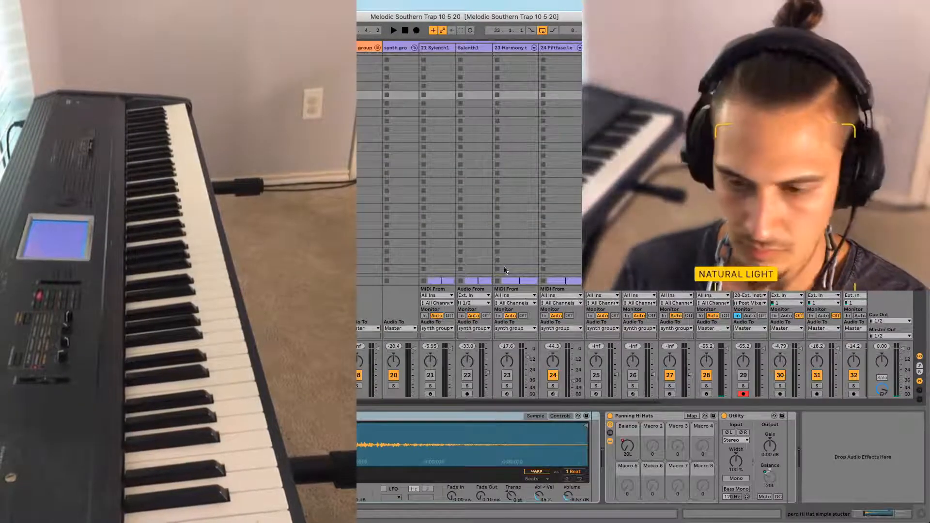
{"action": "left_click_drag", "start_coordinate": [465, 402], "coordinate": [517, 401]}
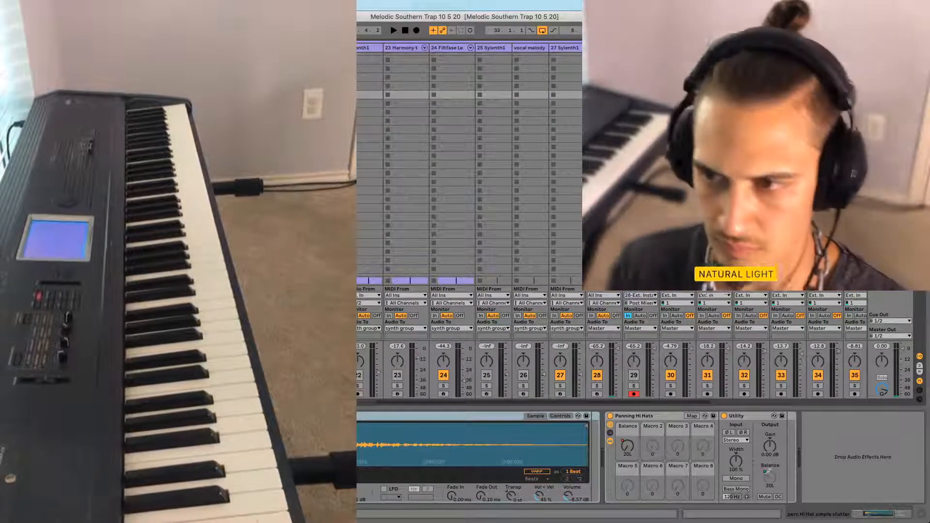
{"action": "left_click_drag", "start_coordinate": [420, 403], "coordinate": [617, 391]}
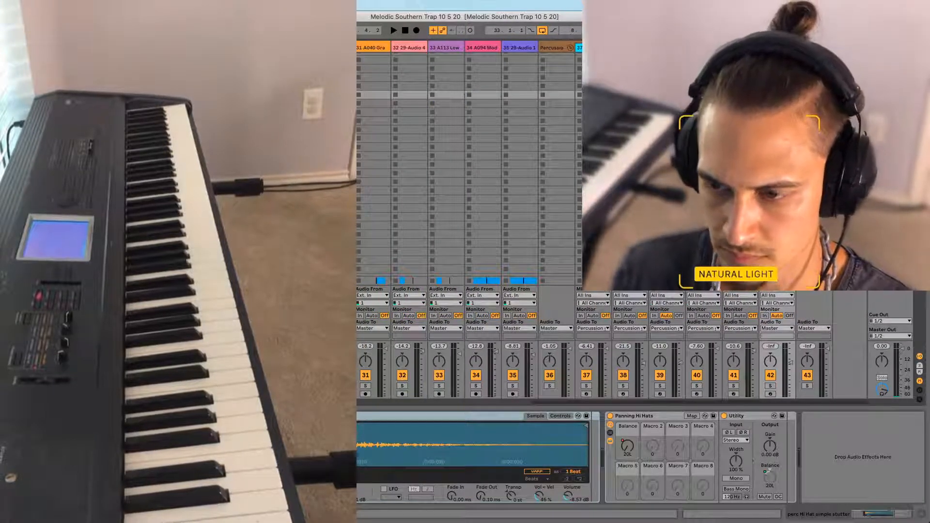
{"action": "key", "text": "Tab"}
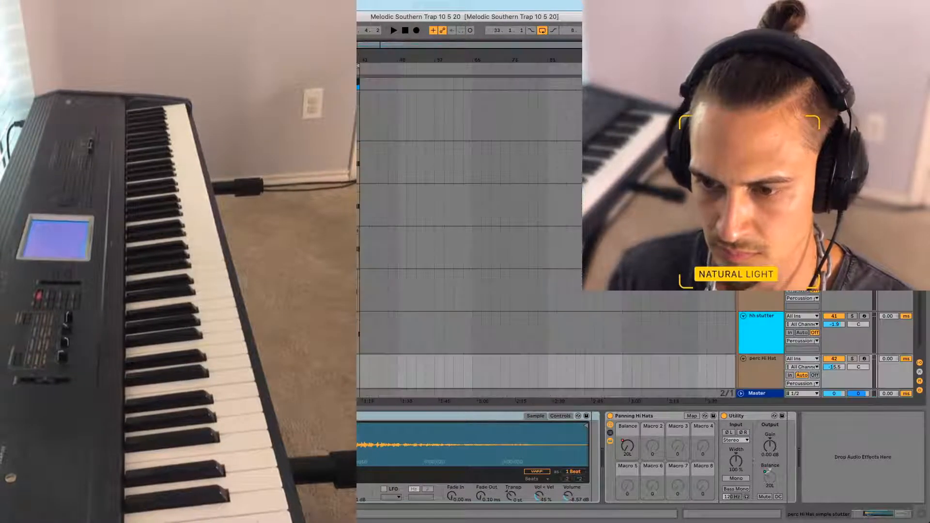
{"action": "key", "text": "Tab"}
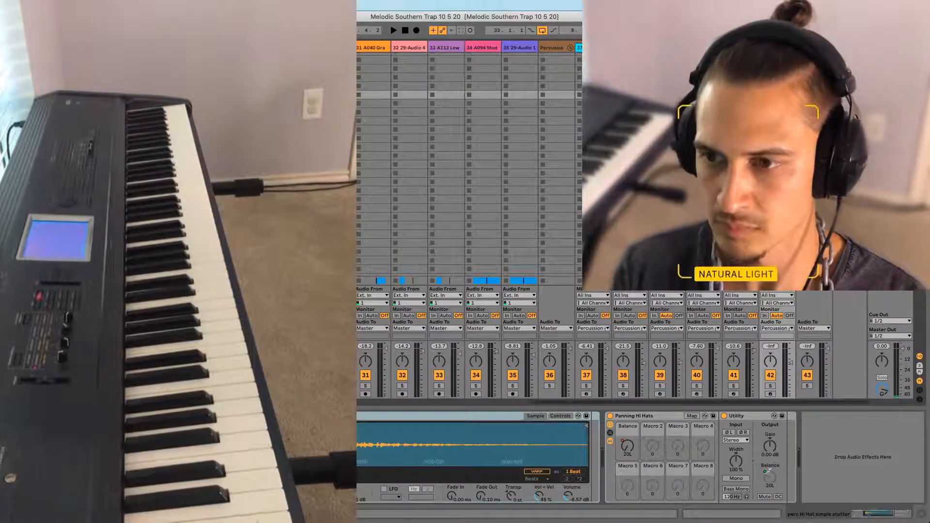
Rename the copied hi-hat track to conga and select its clip in the first scene
{"action": "key", "text": "Tab"}
{"action": "key", "text": "Tab"}
{"action": "scroll", "coordinate": [775, 116], "scroll_direction": "up", "scroll_amount": 2}
{"action": "left_click", "coordinate": [777, 66]}
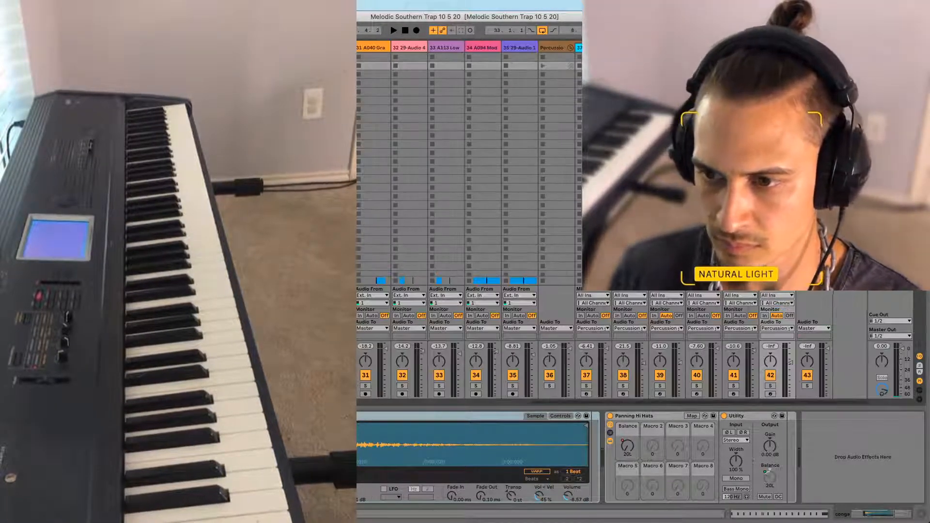
{"action": "key", "text": "Up"}
{"action": "key", "text": "Tab"}
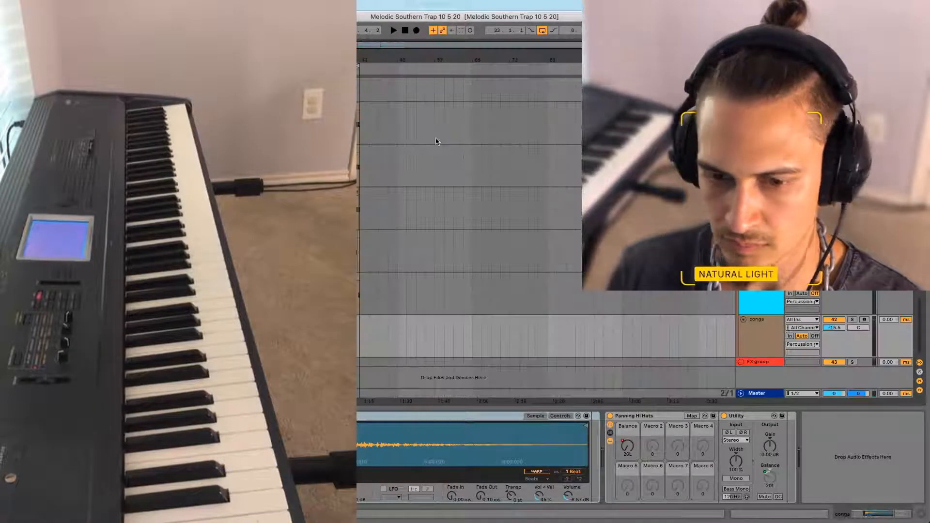
{"action": "key", "text": "Tab"}
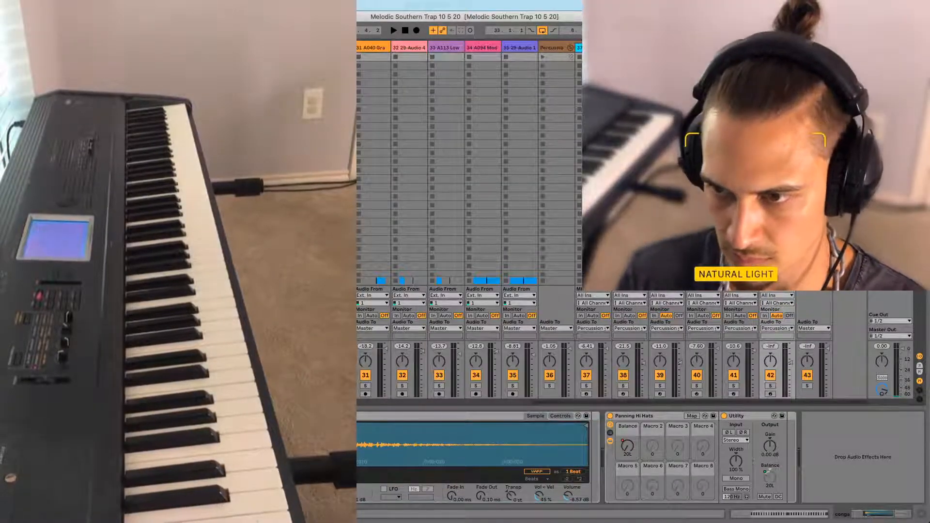
{"action": "key", "text": "Tab"}
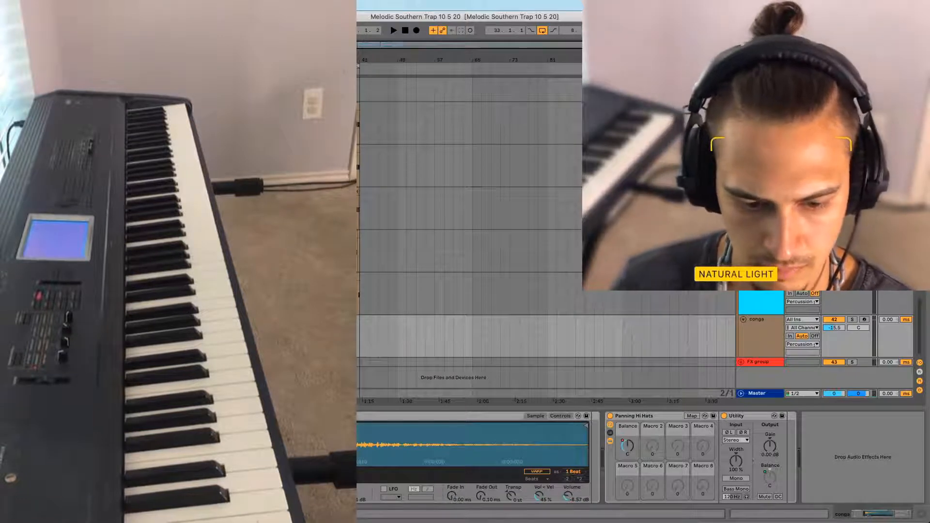
Replace the sample in the conga track's sampler and remove the Panning Hi Hats rack and Utility effect
{"action": "left_click_drag", "start_coordinate": [402, 407], "coordinate": [427, 440]}
{"action": "left_click", "coordinate": [630, 415]}
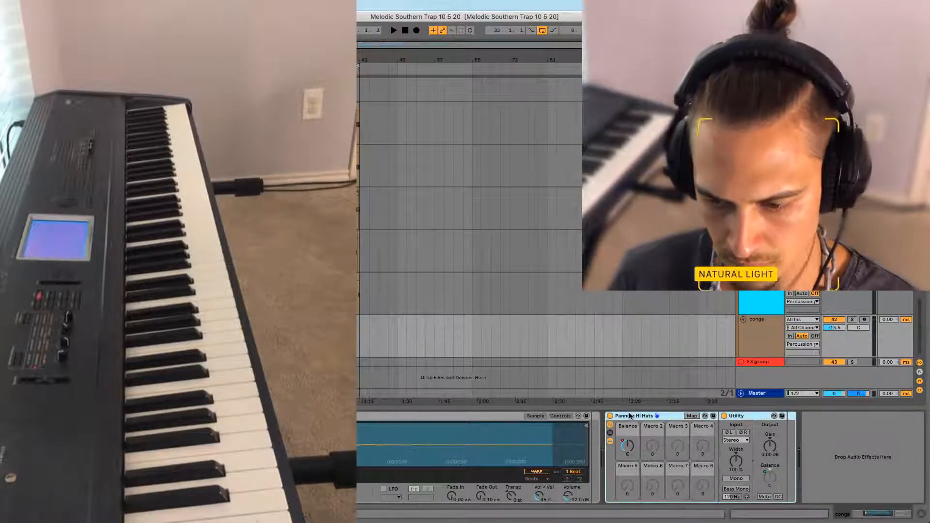
{"action": "key", "text": "Delete"}
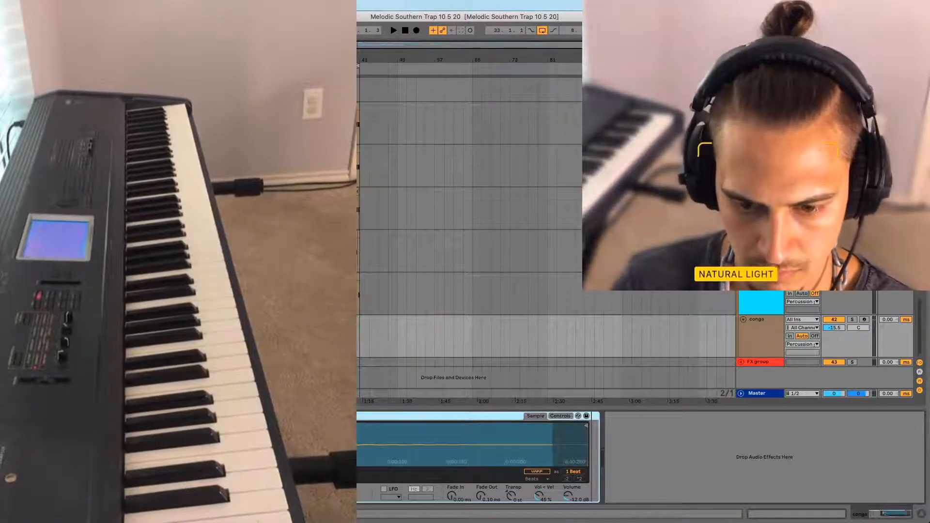
Open the conga track's MIDI clip and delete the copied hi-hat notes, keeping only the single note at bar 2
{"action": "left_click_drag", "start_coordinate": [323, 336], "coordinate": [372, 336]}
{"action": "key", "text": "Tab"}
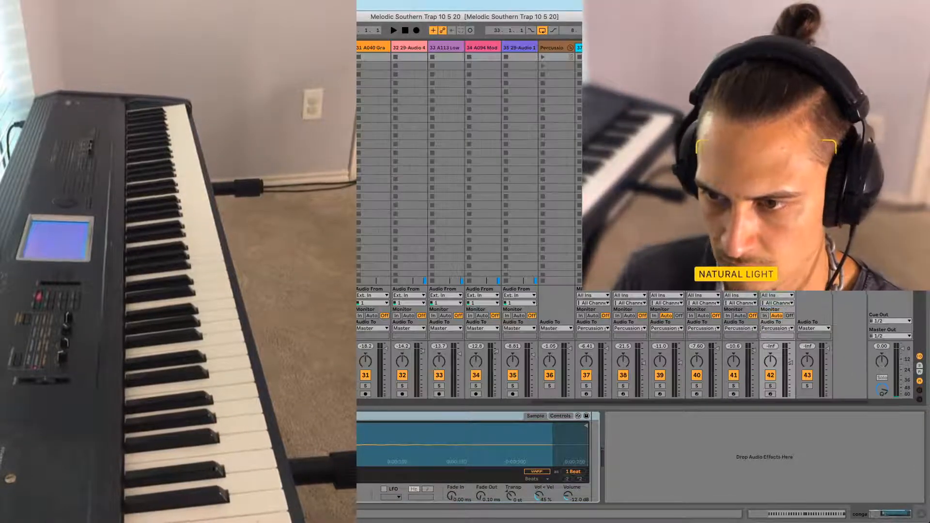
{"action": "key", "text": "shift+Tab"}
{"action": "key", "text": "space"}
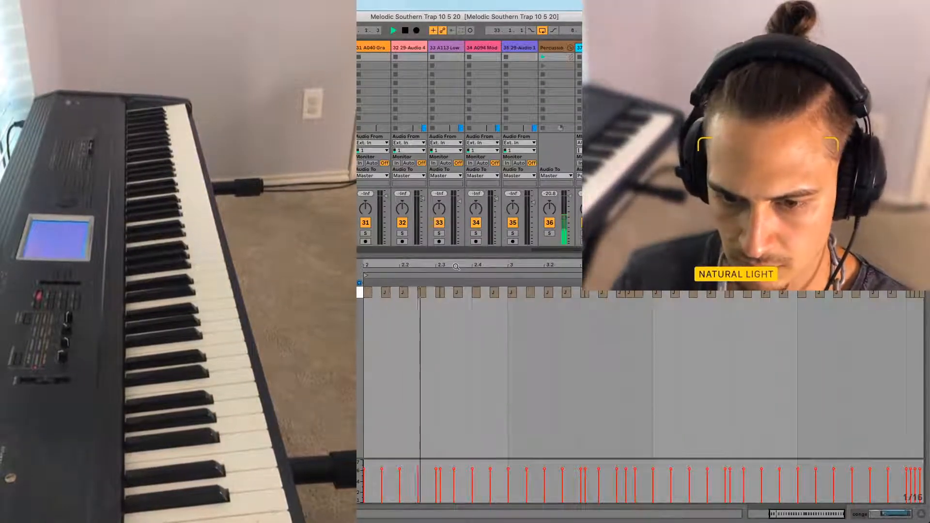
{"action": "double_click", "coordinate": [554, 267]}
{"action": "left_click_drag", "start_coordinate": [923, 304], "coordinate": [496, 267]}
{"action": "key", "text": "Delete"}
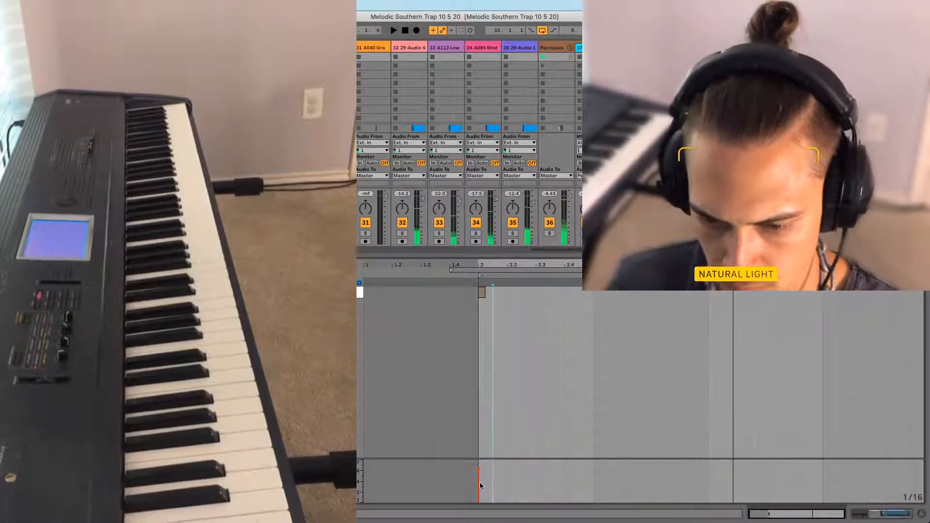
Move the conga clip's loop start to bar 2 and play the clip with the beat
{"action": "key", "text": "space"}
{"action": "key", "text": "Tab"}
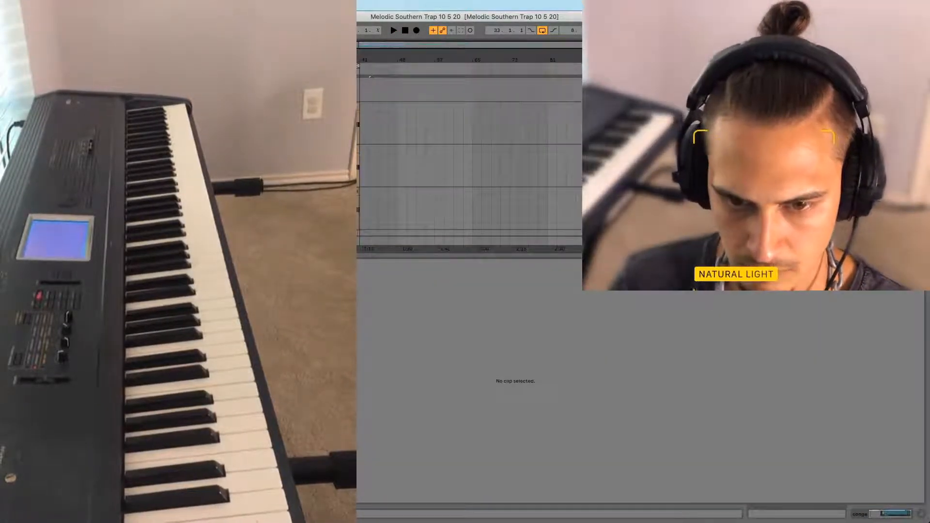
{"action": "key", "text": "Tab"}
{"action": "key", "text": "space"}
{"action": "left_click_drag", "start_coordinate": [457, 270], "coordinate": [478, 268]}
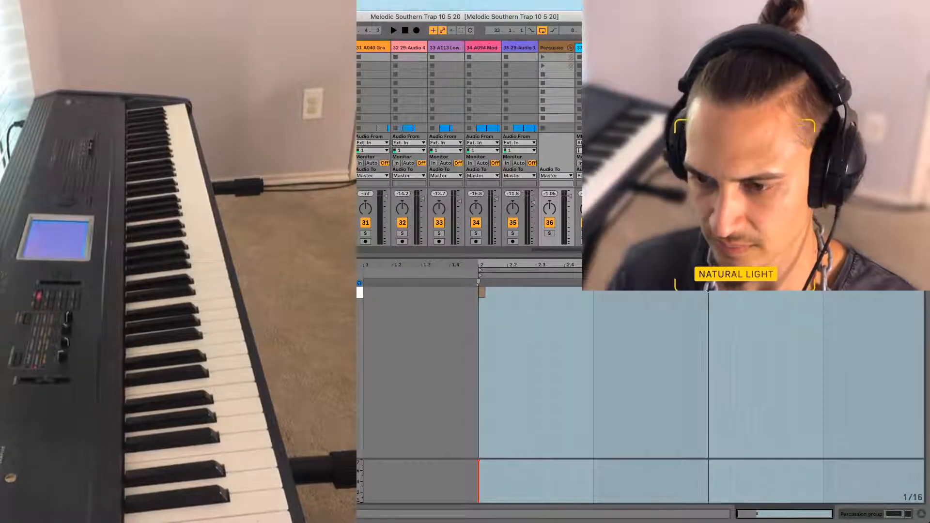
Move the conga note to one sixteenth before beat 2.2 while auditioning it against the beat
{"action": "left_click", "coordinate": [456, 299]}
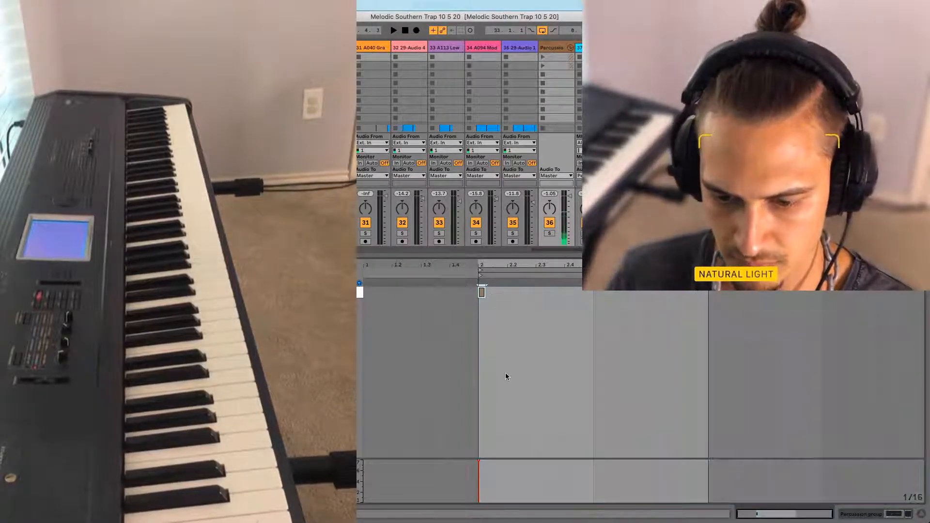
{"action": "key", "text": "space"}
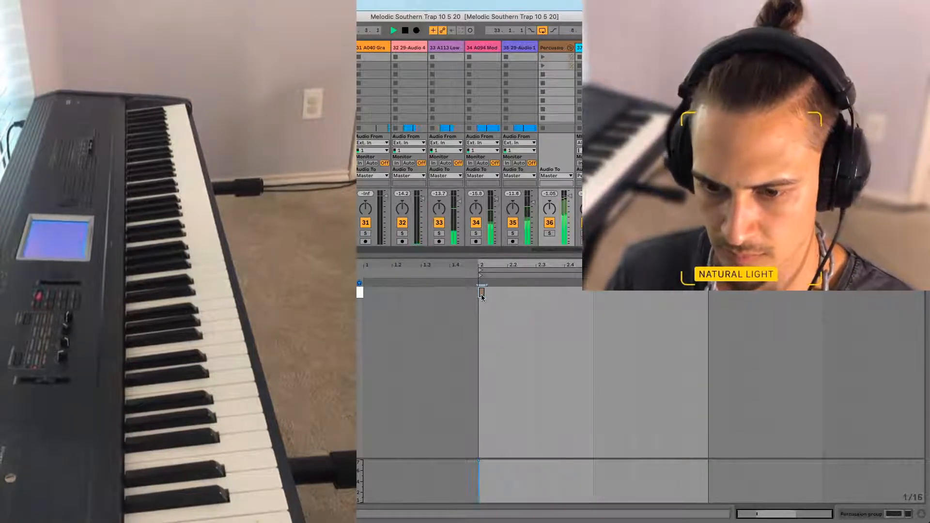
{"action": "key", "text": "space"}
{"action": "key", "text": "space"}
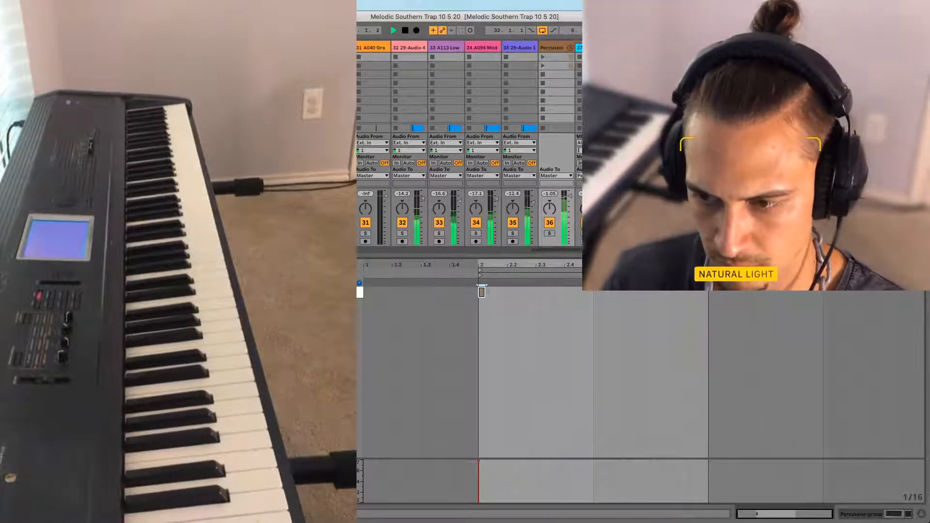
{"action": "key", "text": "space"}
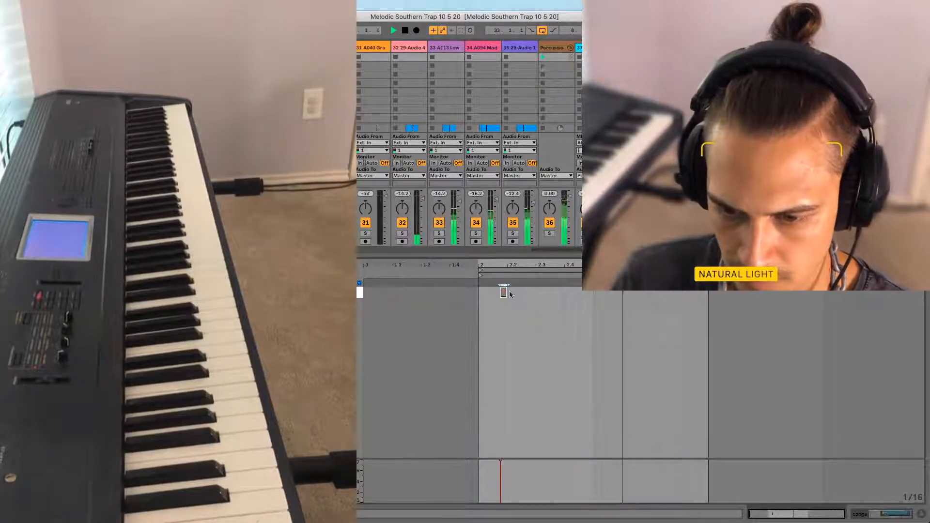
Copy the conga note to the middle of beats 2.2 and 2.3, checking the timing with playback
{"action": "left_click_drag", "start_coordinate": [517, 264], "coordinate": [550, 292]}
{"action": "key", "text": "space"}
{"action": "key", "text": "space"}
{"action": "key", "text": "space"}
{"action": "key", "text": "space"}
{"action": "key", "text": "space"}
{"action": "key", "text": "space"}
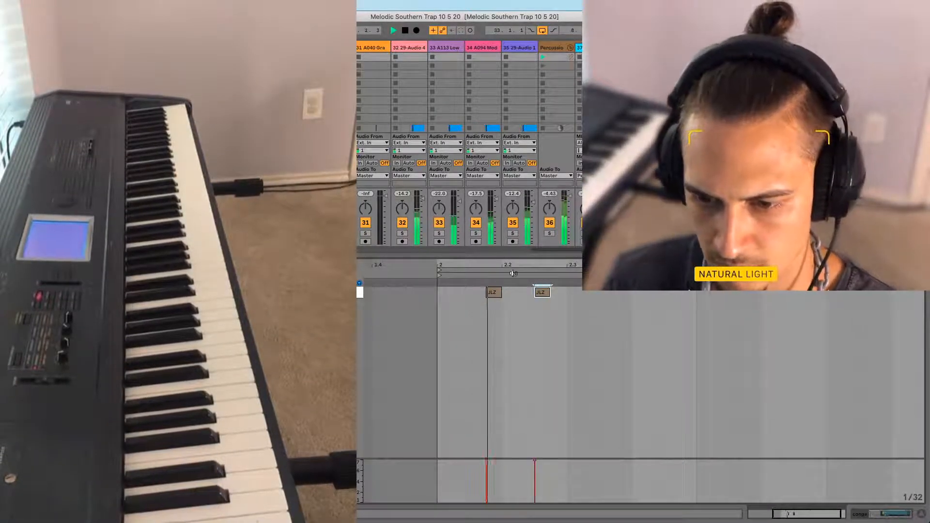
{"action": "left_click_drag", "start_coordinate": [616, 266], "coordinate": [619, 250]}
{"action": "left_click_drag", "start_coordinate": [625, 293], "coordinate": [673, 293]}
{"action": "key", "text": "space"}
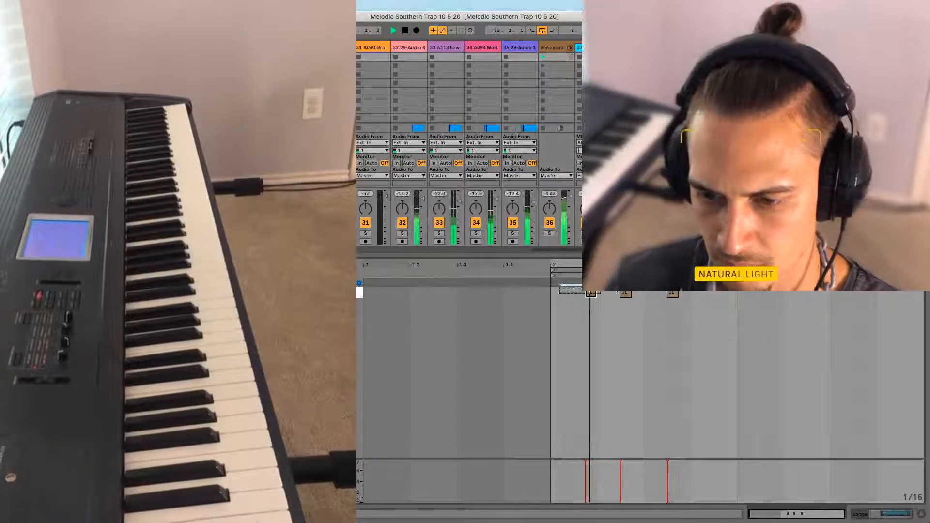
Copy the three conga notes one bar later and audition the two-bar pattern with the beat
{"action": "left_click", "coordinate": [590, 294]}
{"action": "left_click_drag", "start_coordinate": [590, 297], "coordinate": [779, 294]}
{"action": "left_click", "coordinate": [692, 326]}
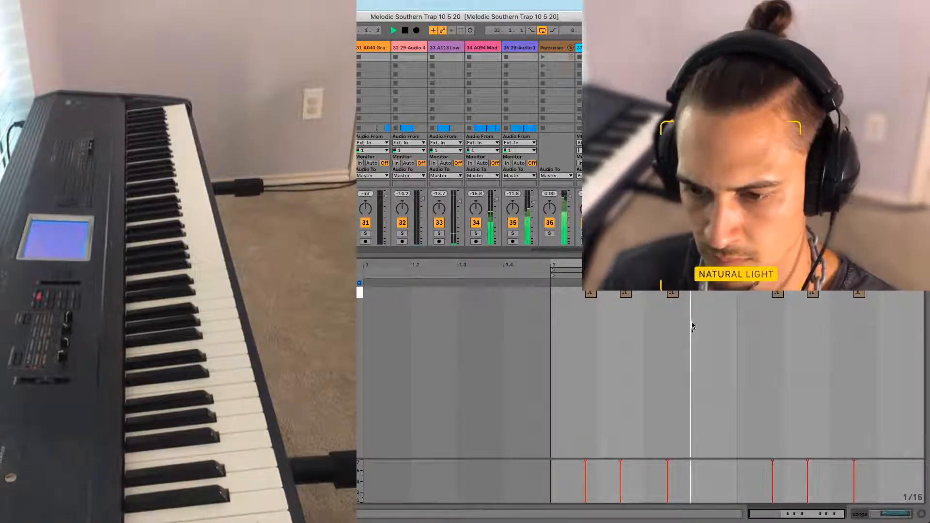
{"action": "key", "text": "space"}
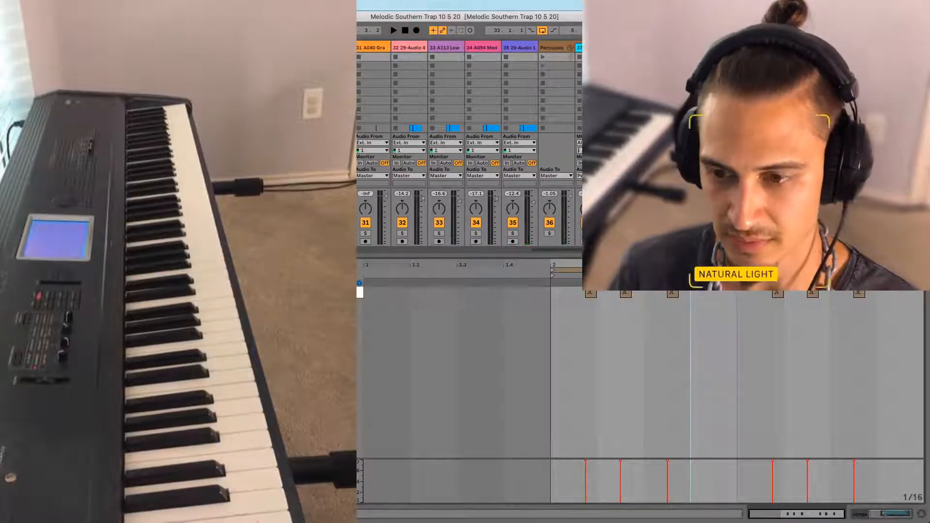
{"action": "key", "text": "space"}
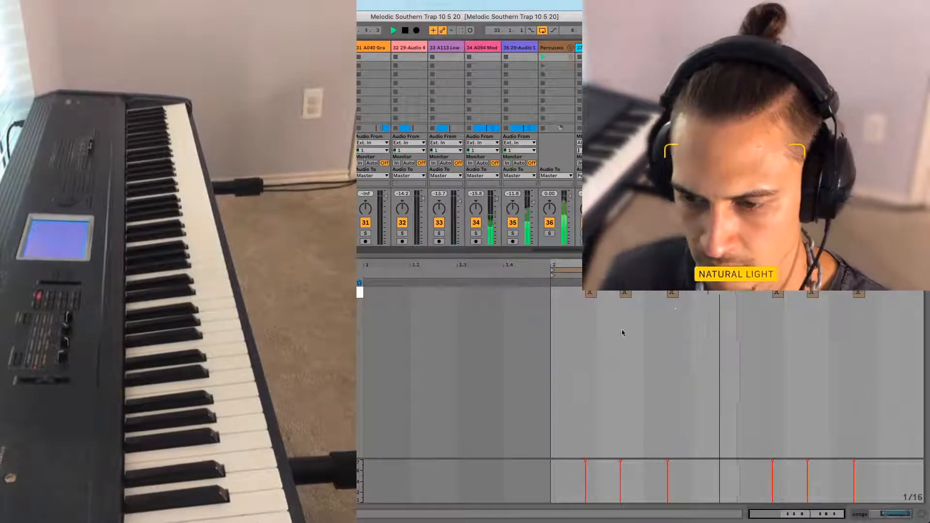
Show the conga track's sampler and set its transposition to +4 st during playback
{"action": "key", "text": "shift+Tab"}
{"action": "left_click_drag", "start_coordinate": [507, 499], "coordinate": [509, 496]}
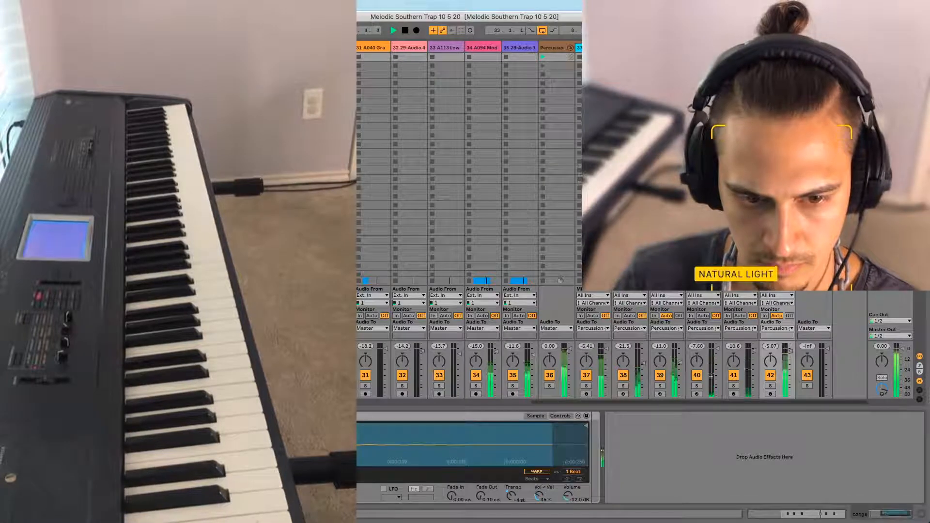
Add an EQ Eight with a low cut around 100 Hz and a Tuner to the conga track
{"action": "left_click_drag", "start_coordinate": [680, 453], "coordinate": [681, 453]}
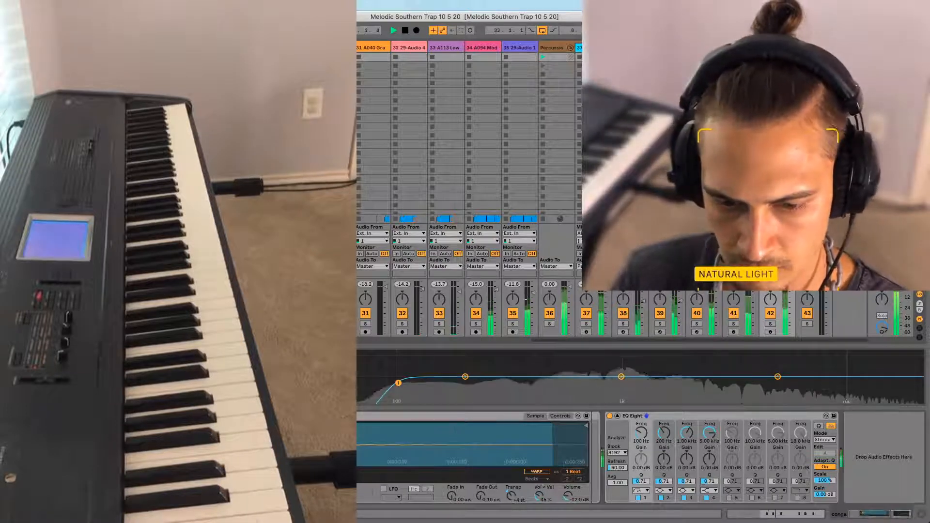
{"action": "left_click_drag", "start_coordinate": [733, 455], "coordinate": [883, 451]}
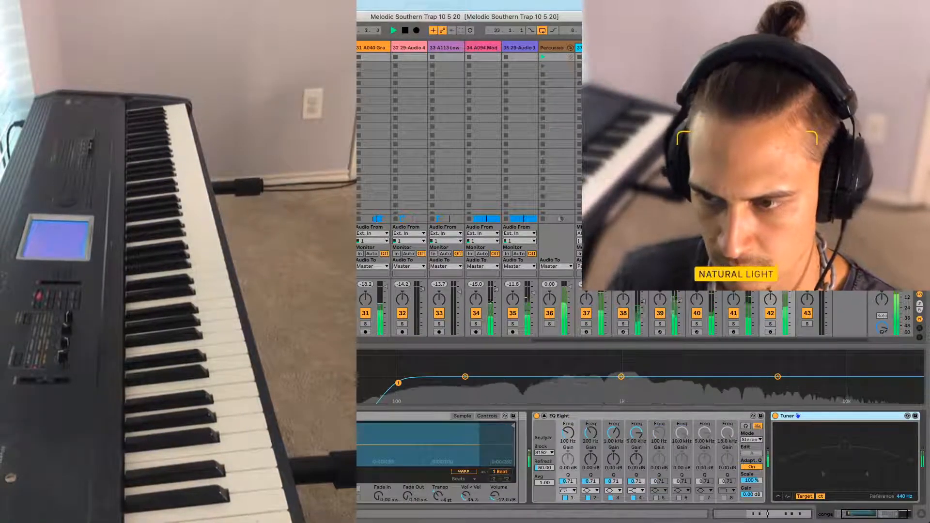
Return to the arrangement and display the devices of the hh stutter track above conga
{"action": "left_click", "coordinate": [763, 514]}
{"action": "key", "text": "Tab"}
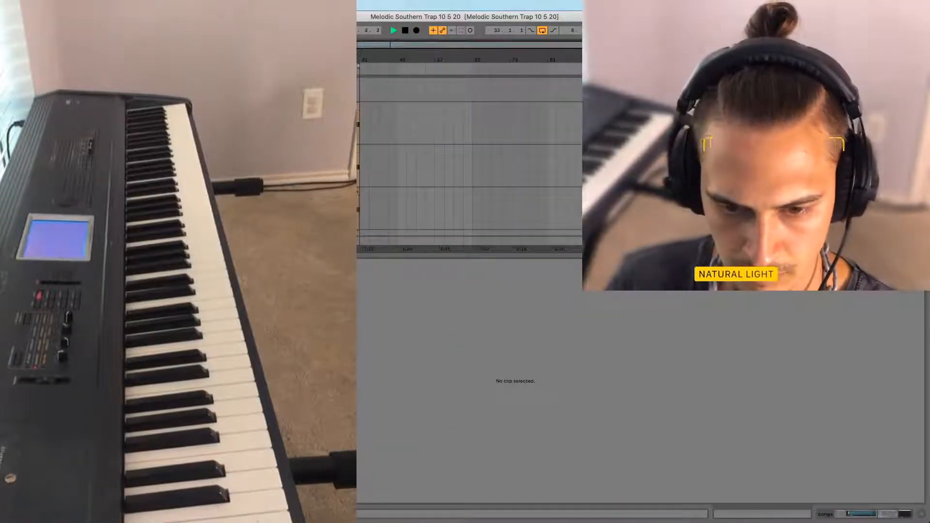
{"action": "key", "text": "shift+Tab"}
{"action": "key", "text": "Up"}
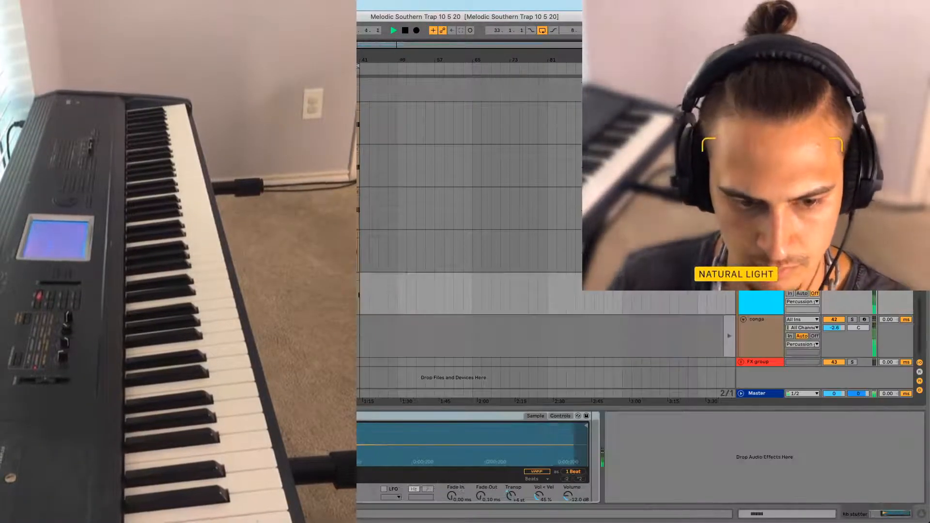
Try replacement samples in the hh stutter track's sampler during playback, and undo the sample swaps
{"action": "key", "text": "space"}
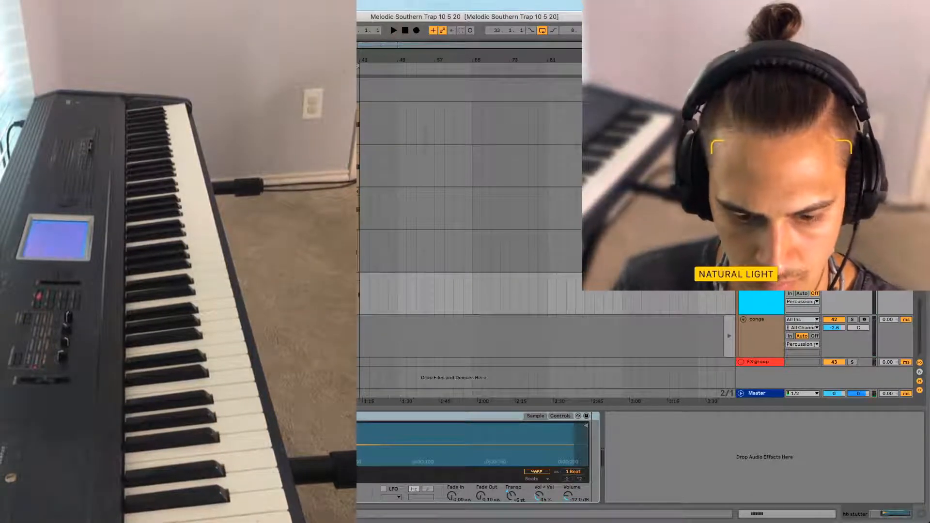
{"action": "key", "text": "space"}
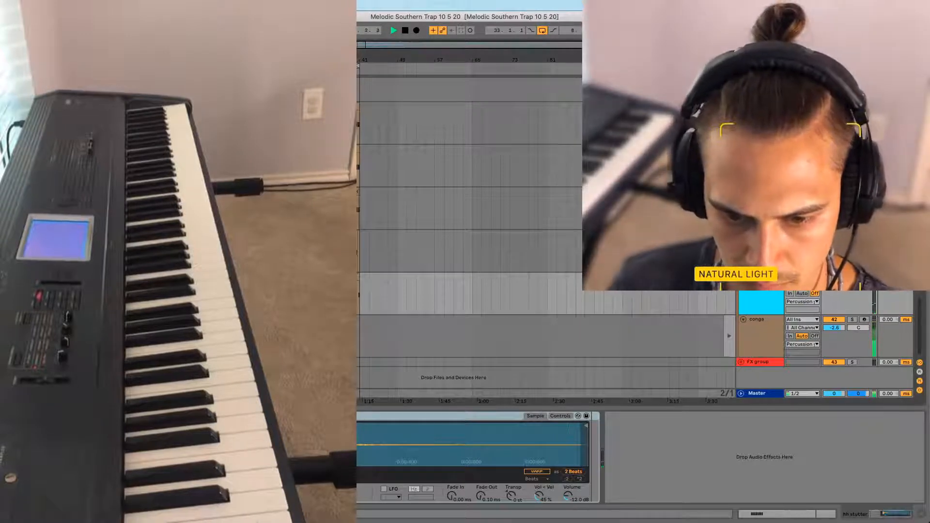
{"action": "key", "text": "space"}
{"action": "key", "text": "space"}
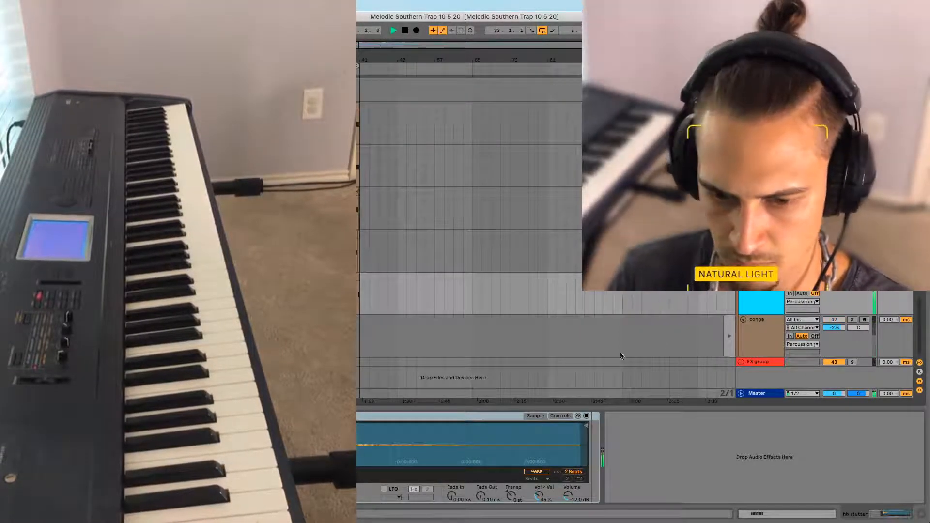
{"action": "key", "text": "space"}
{"action": "key", "text": "super+z"}
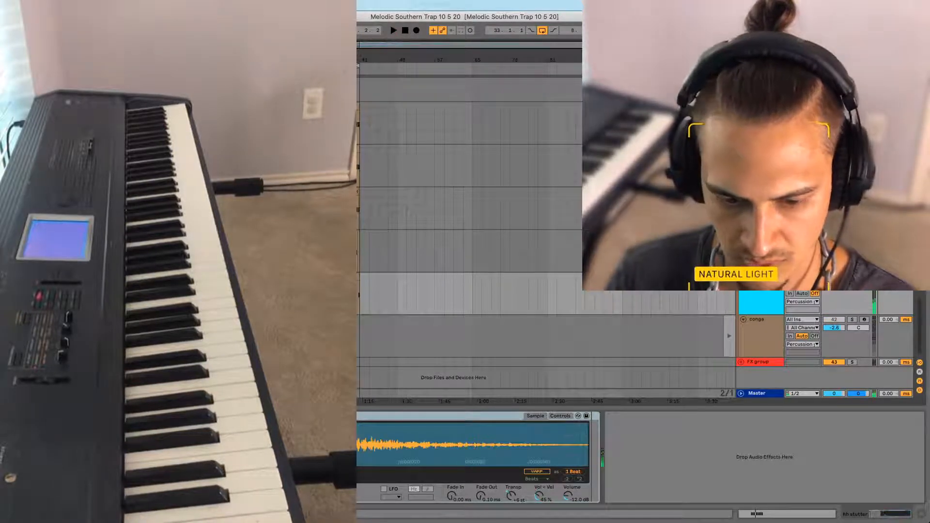
{"action": "key", "text": "super+z"}
Bring up the conga track's devices, load a different sample into its sampler and audition it in Session View
{"action": "scroll", "coordinate": [392, 251], "scroll_direction": "down", "scroll_amount": 3}
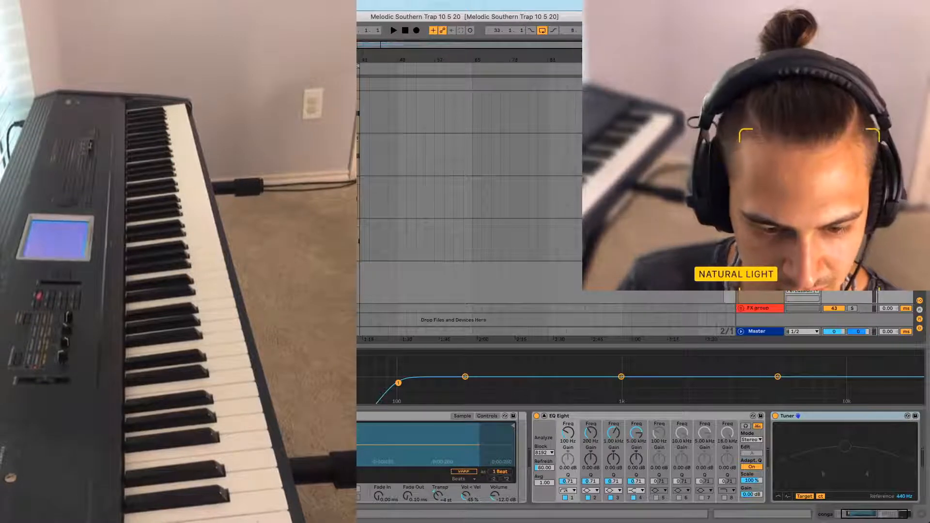
{"action": "left_click_drag", "start_coordinate": [875, 514], "coordinate": [867, 514]}
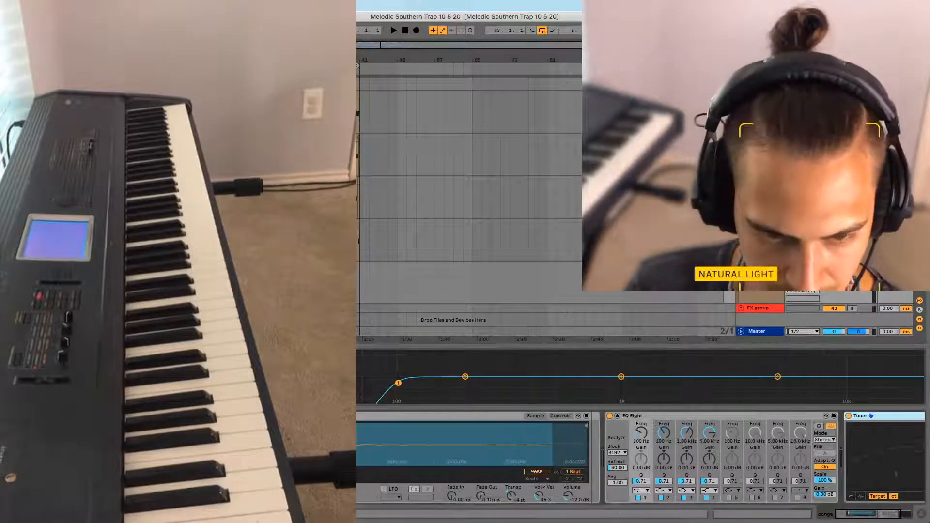
{"action": "left_click", "coordinate": [185, 461]}
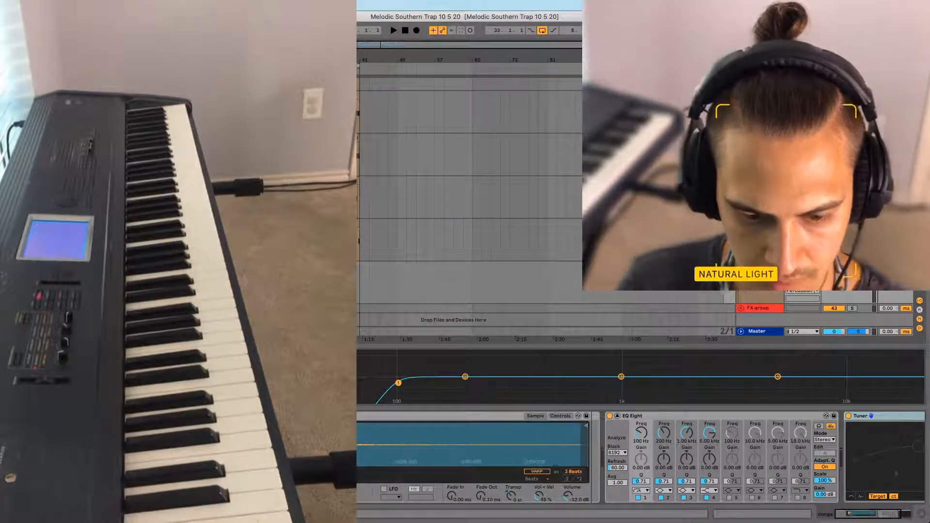
{"action": "key", "text": "space"}
{"action": "key", "text": "Tab"}
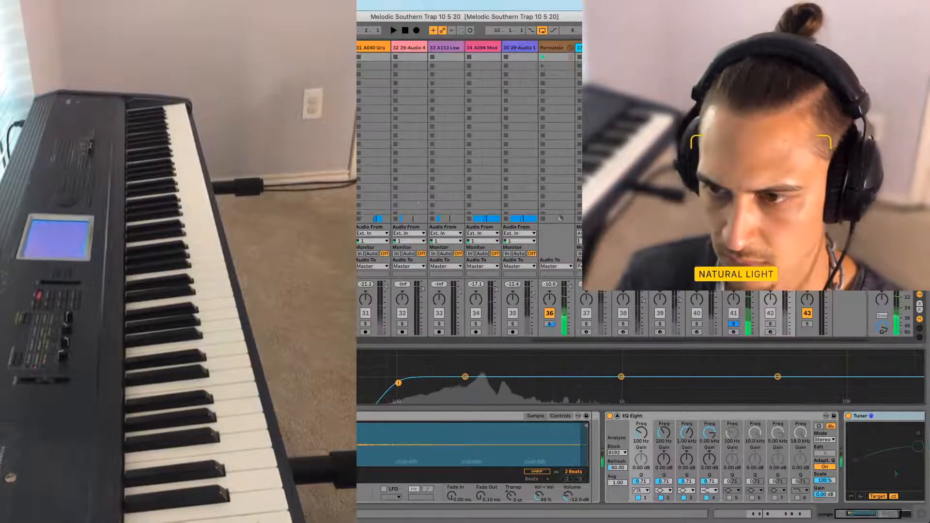
Clear the soloed percussion track in the mixer and play the conga sample with the full beat
{"action": "key", "text": "space"}
{"action": "left_click", "coordinate": [771, 324]}
{"action": "key", "text": "space"}
{"action": "key", "text": "Tab"}
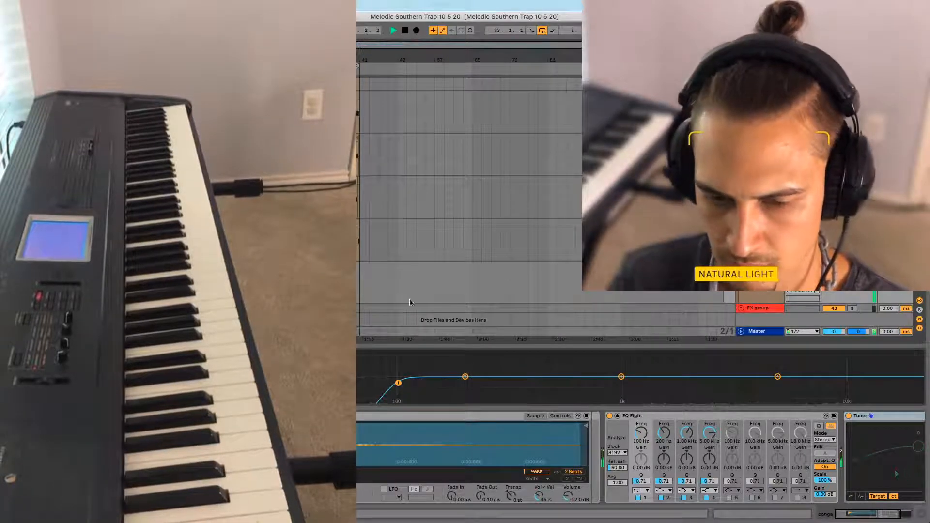
{"action": "key", "text": "Tab"}
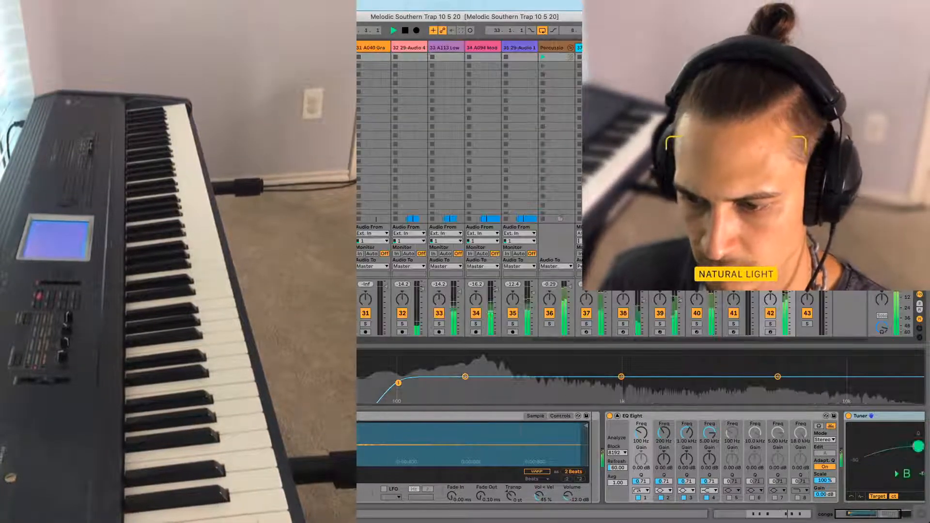
Tune the conga sample against the Tuner during playback, bringing its transposition to -7 st
{"action": "left_click_drag", "start_coordinate": [871, 516], "coordinate": [882, 518]}
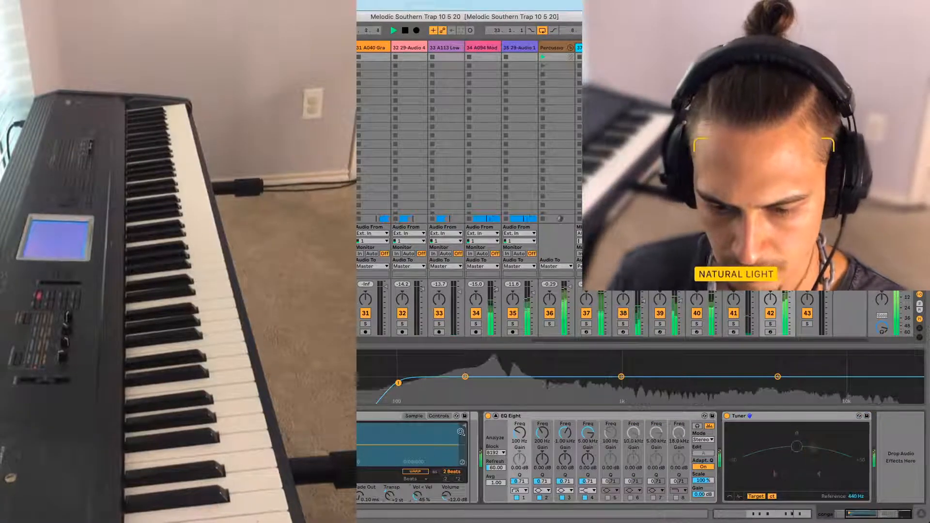
{"action": "left_click_drag", "start_coordinate": [390, 495], "coordinate": [389, 493]}
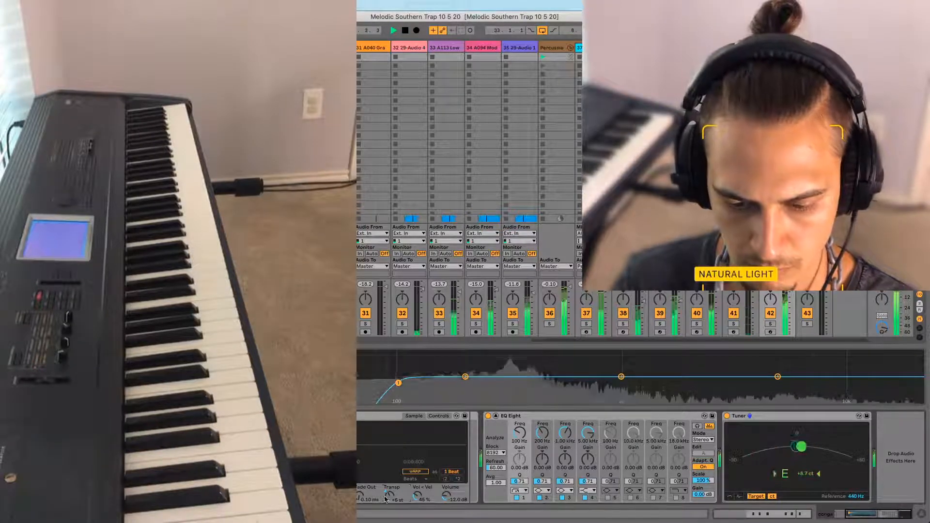
{"action": "left_click_drag", "start_coordinate": [880, 513], "coordinate": [870, 514]}
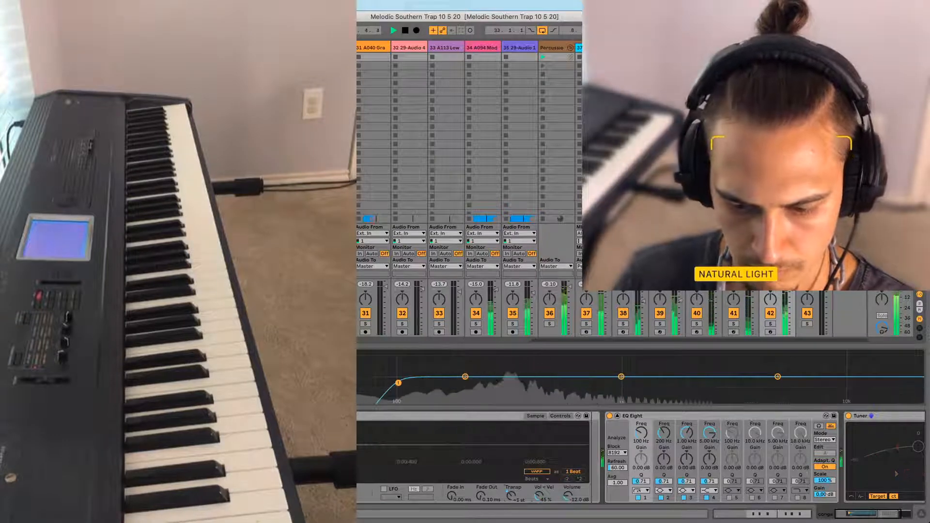
{"action": "left_click_drag", "start_coordinate": [512, 497], "coordinate": [512, 494]}
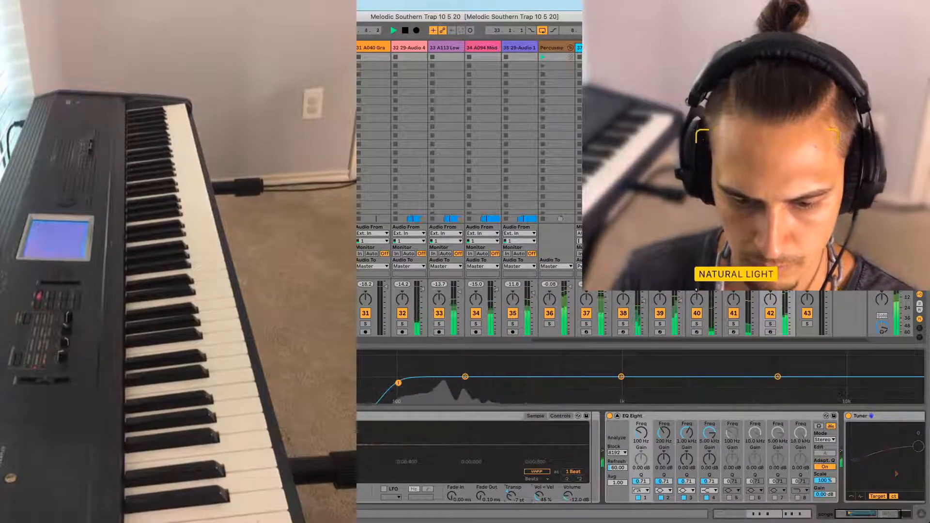
{"action": "key", "text": "space"}
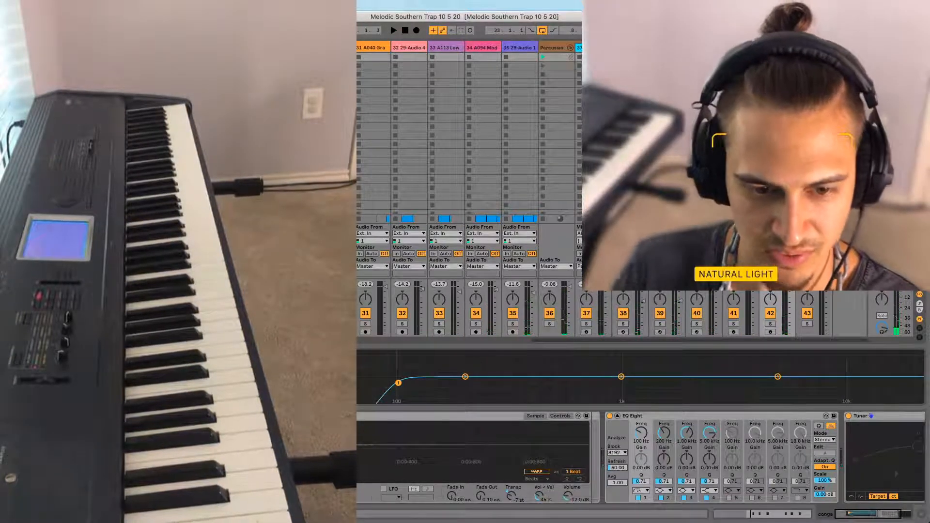
Try a Frequency Shifter before the conga's EQ Eight with different Frequency and Fine amounts, and delete the device
{"action": "left_click_drag", "start_coordinate": [580, 415], "coordinate": [602, 439]}
{"action": "key", "text": "space"}
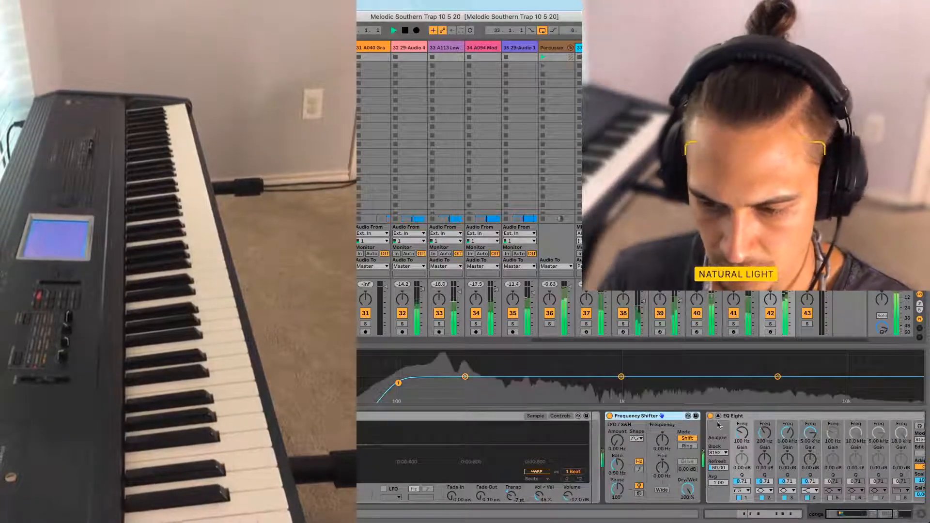
{"action": "left_click_drag", "start_coordinate": [663, 440], "coordinate": [662, 424]}
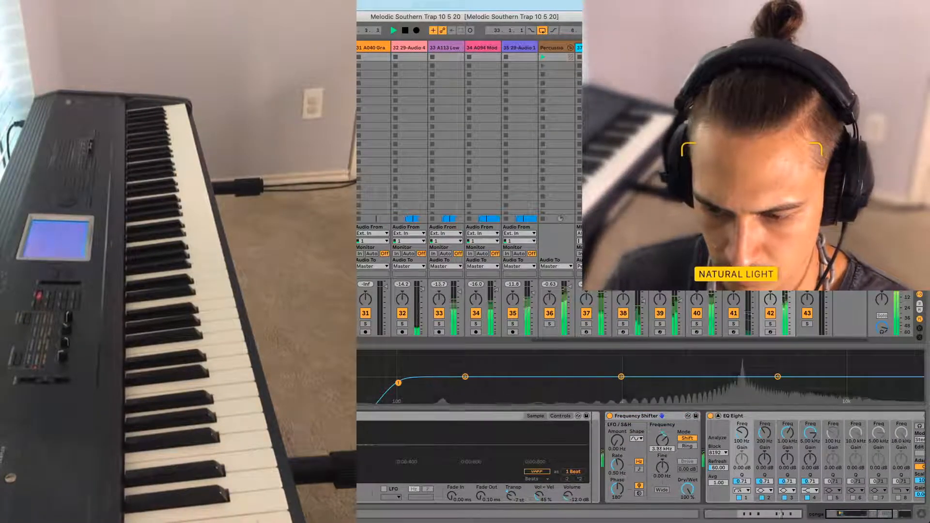
{"action": "left_click_drag", "start_coordinate": [663, 440], "coordinate": [662, 460]}
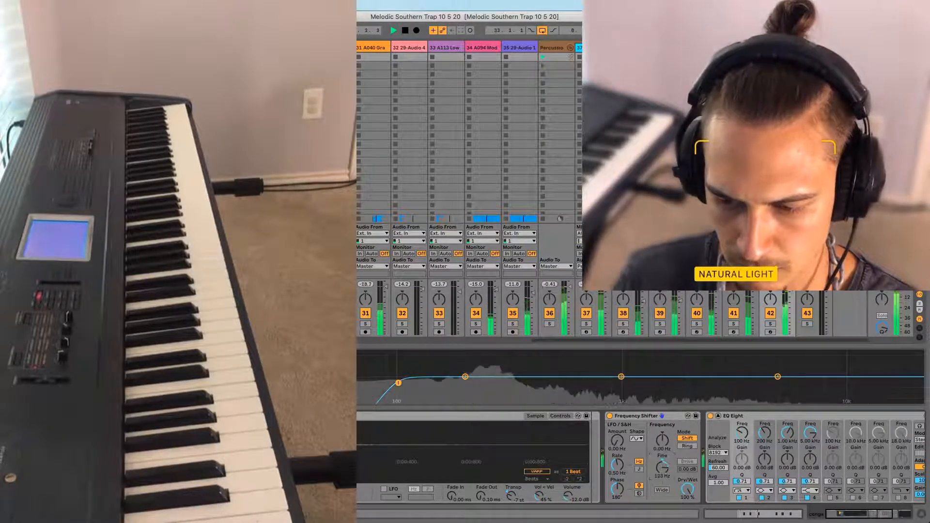
{"action": "left_click_drag", "start_coordinate": [669, 476], "coordinate": [663, 482]}
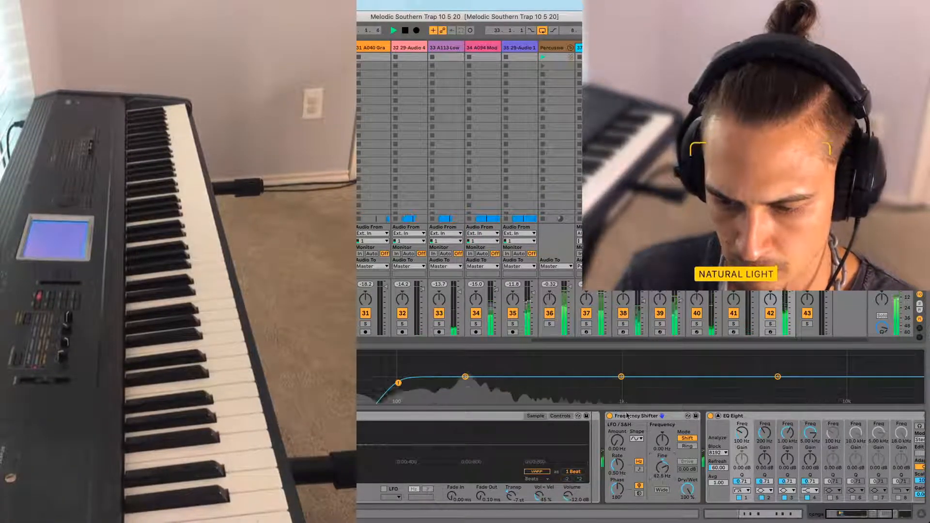
{"action": "key", "text": "Delete"}
{"action": "key", "text": "space"}
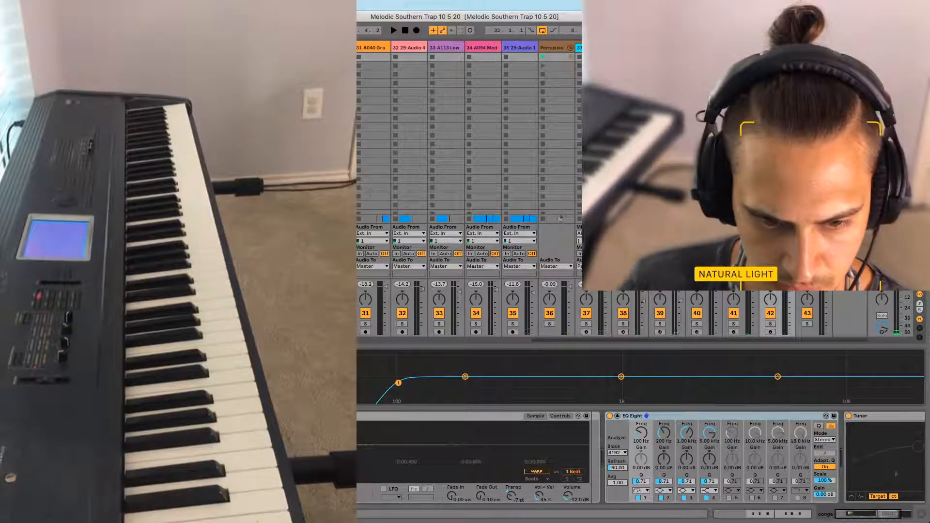
Lower the new conga sample's transposition to -8 st during playback and shorten the sample by moving its end marker earlier
{"action": "key", "text": "space"}
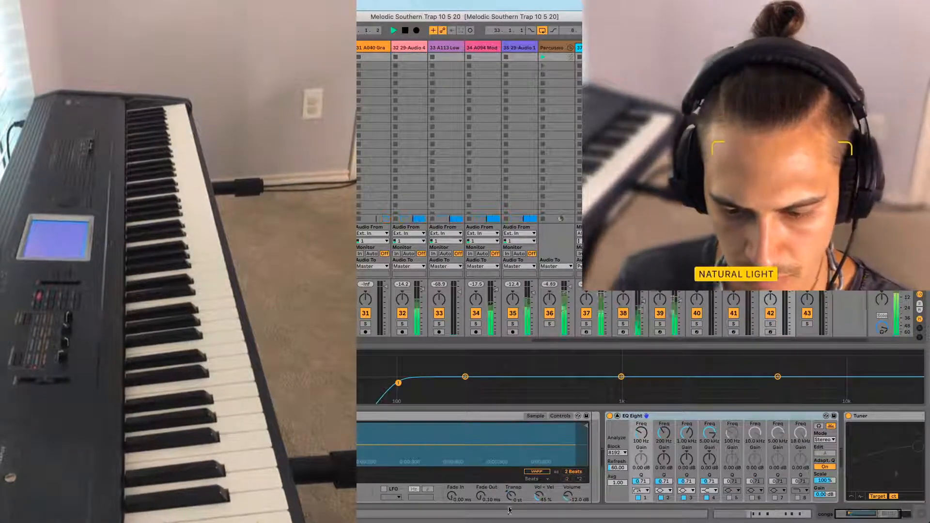
{"action": "left_click_drag", "start_coordinate": [509, 499], "coordinate": [509, 493]}
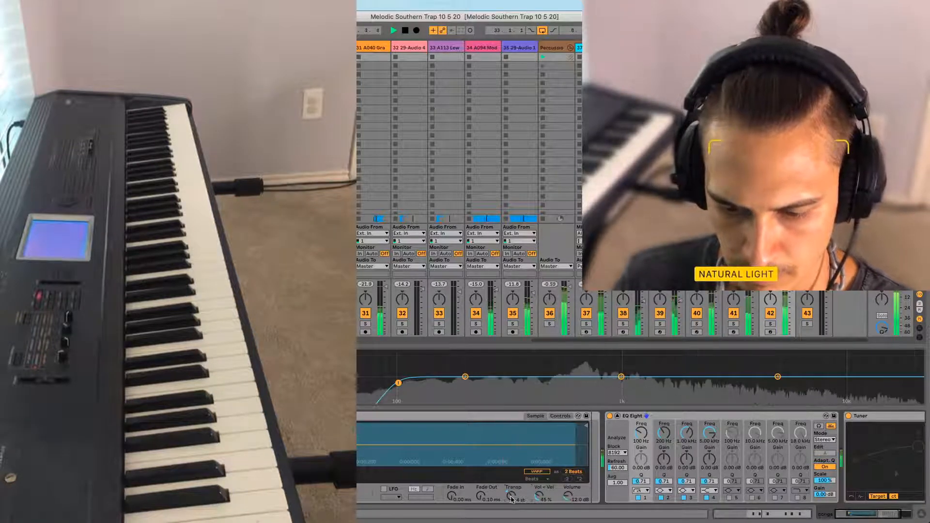
{"action": "left_click_drag", "start_coordinate": [511, 495], "coordinate": [510, 503]}
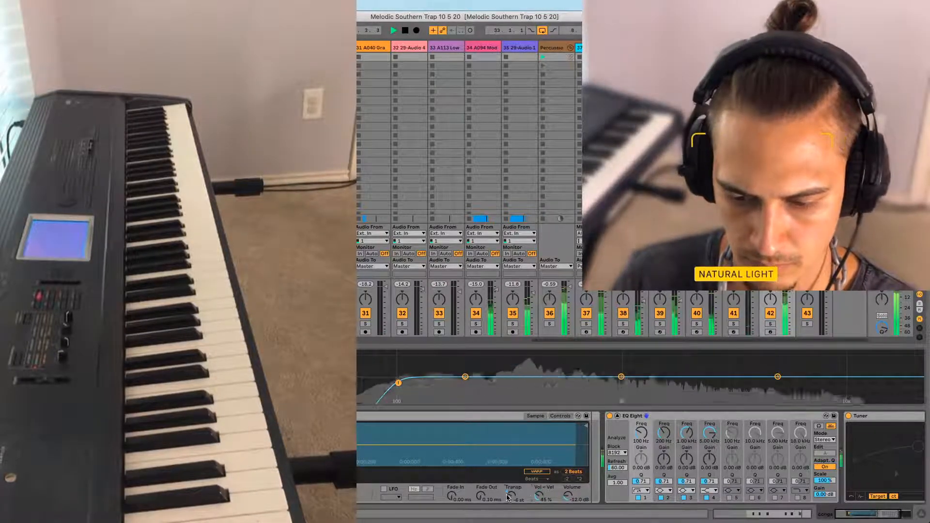
{"action": "key", "text": "Down"}
{"action": "key", "text": "Down"}
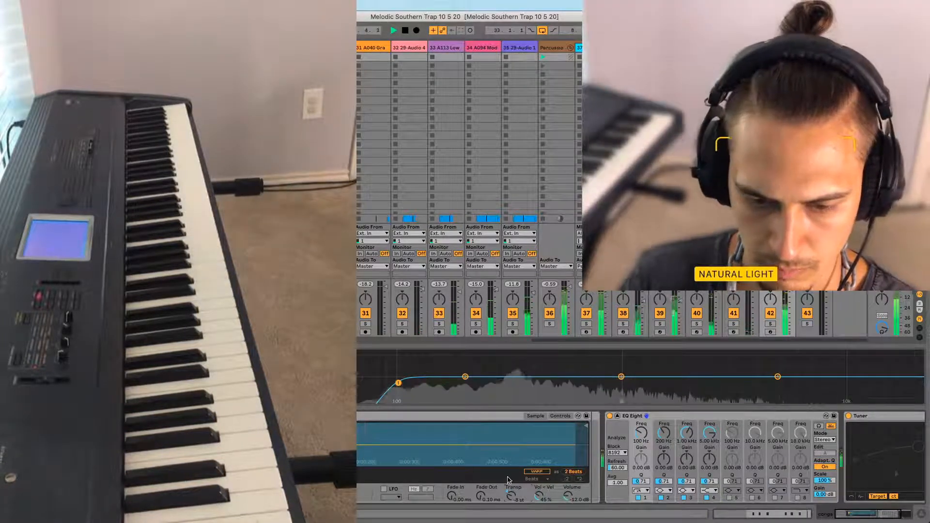
{"action": "left_click_drag", "start_coordinate": [586, 426], "coordinate": [353, 426]}
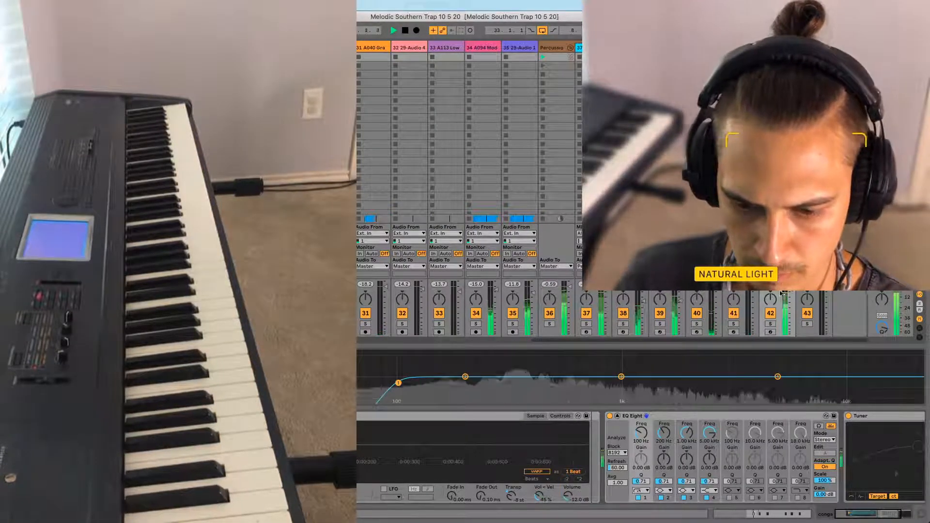
Audition another conga sample in solo, shorten it from the end, and unsolo the track to hear the full beat
{"action": "left_click", "coordinate": [770, 323]}
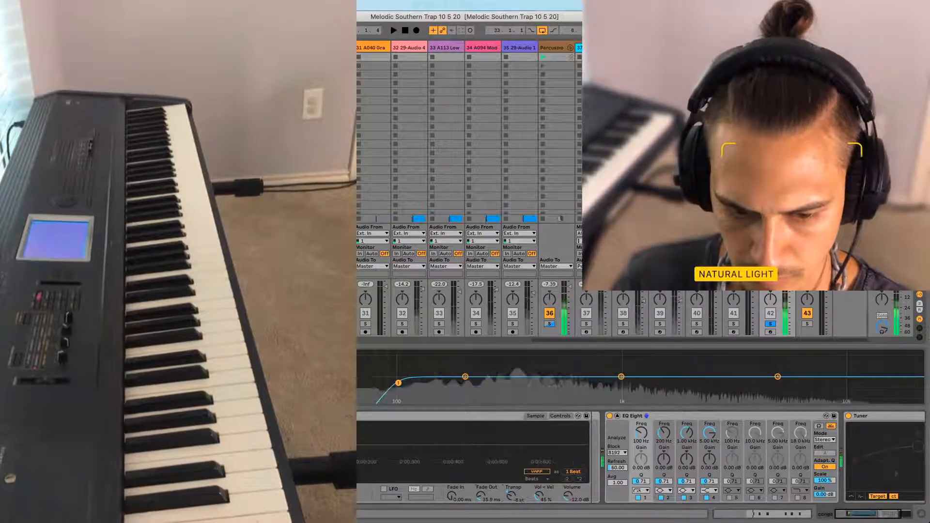
{"action": "key", "text": "space"}
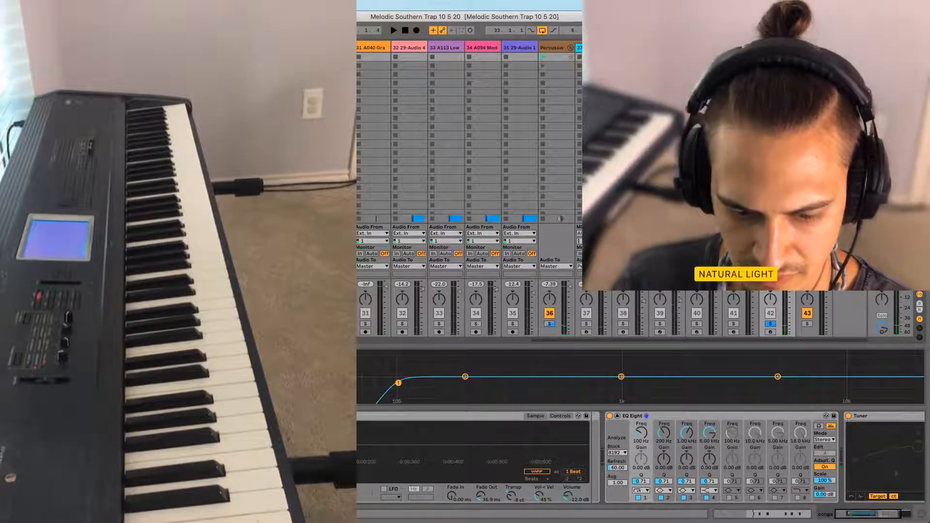
{"action": "key", "text": "space"}
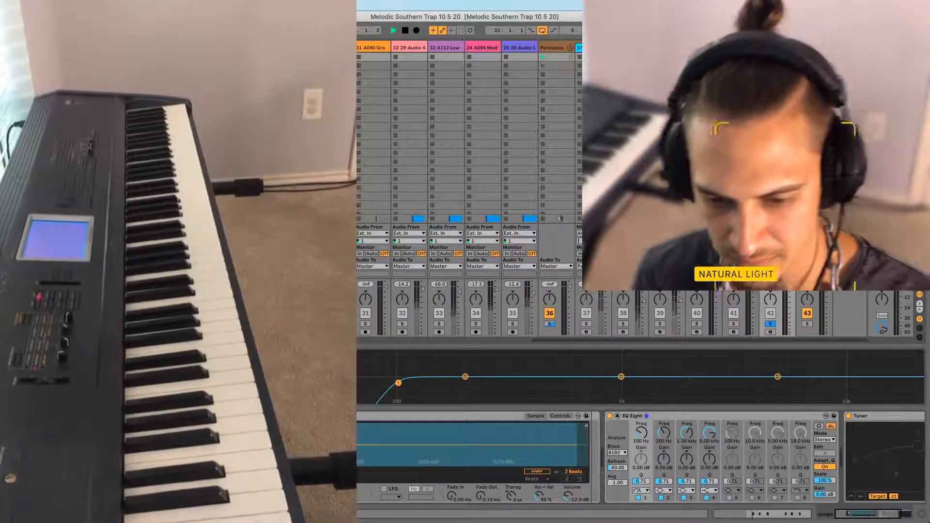
{"action": "left_click_drag", "start_coordinate": [586, 427], "coordinate": [355, 427]}
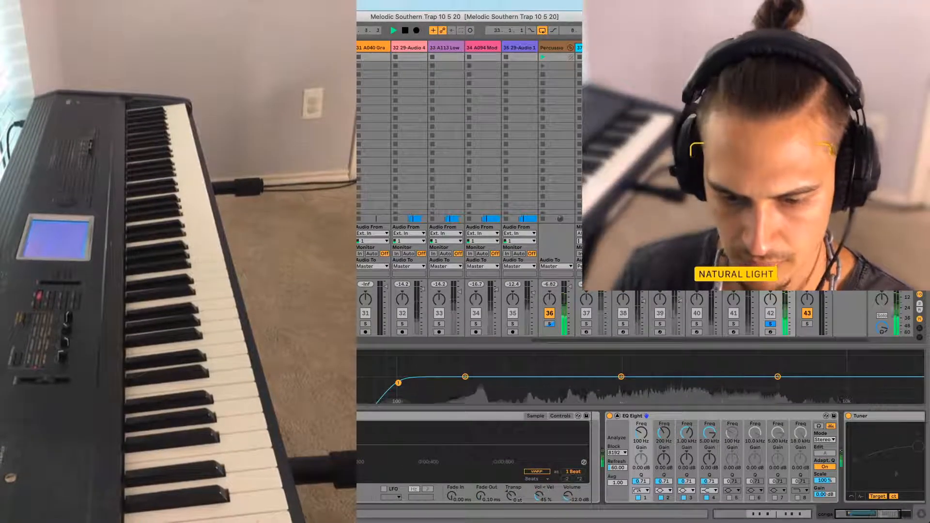
{"action": "key", "text": "space"}
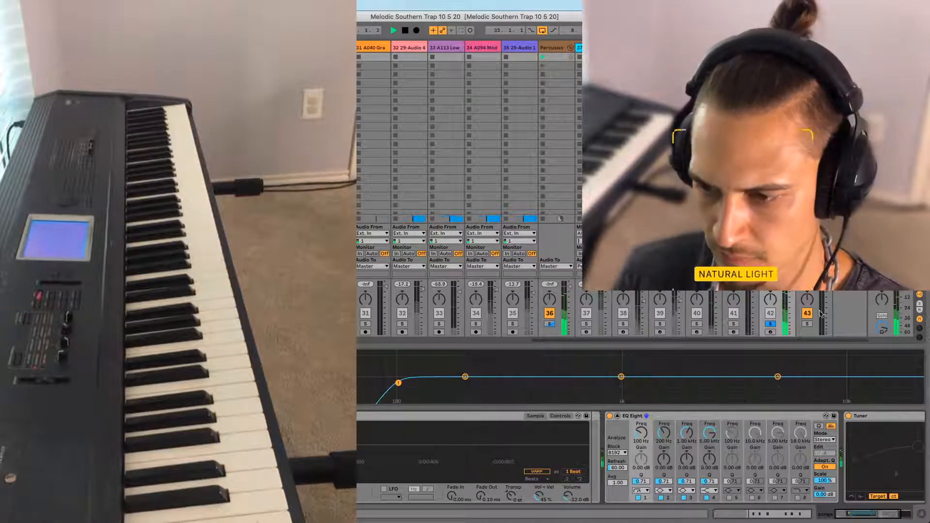
{"action": "left_click", "coordinate": [771, 324]}
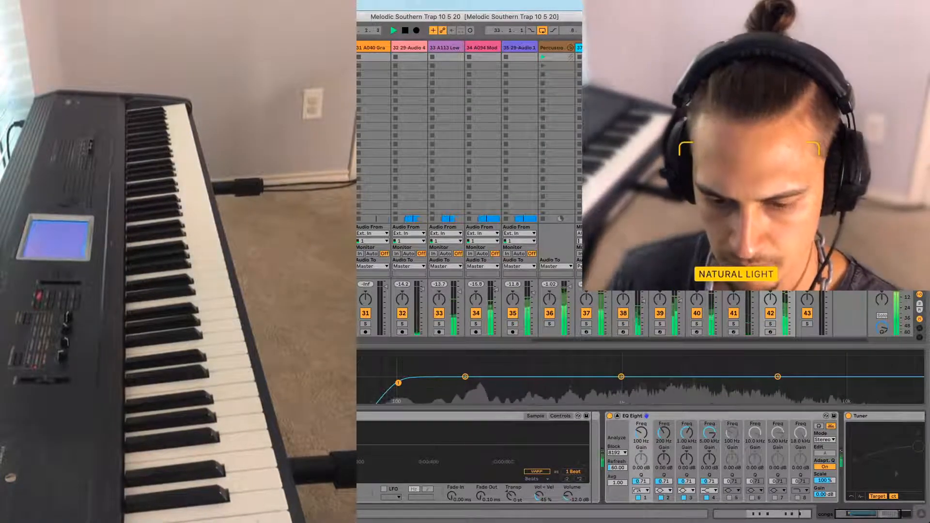
Return to the conga track's sampler, transpose the sample +3 st and move its end marker earlier
{"action": "left_click", "coordinate": [557, 47]}
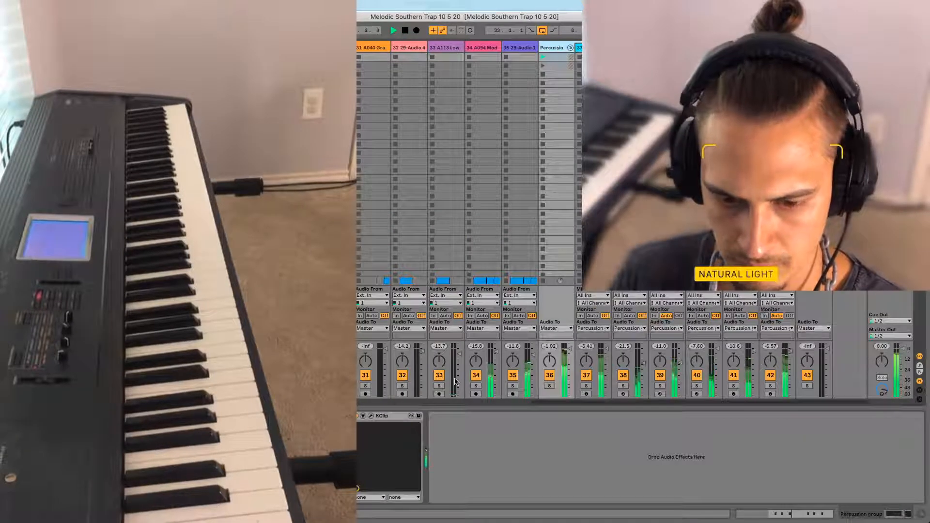
{"action": "left_click", "coordinate": [798, 328]}
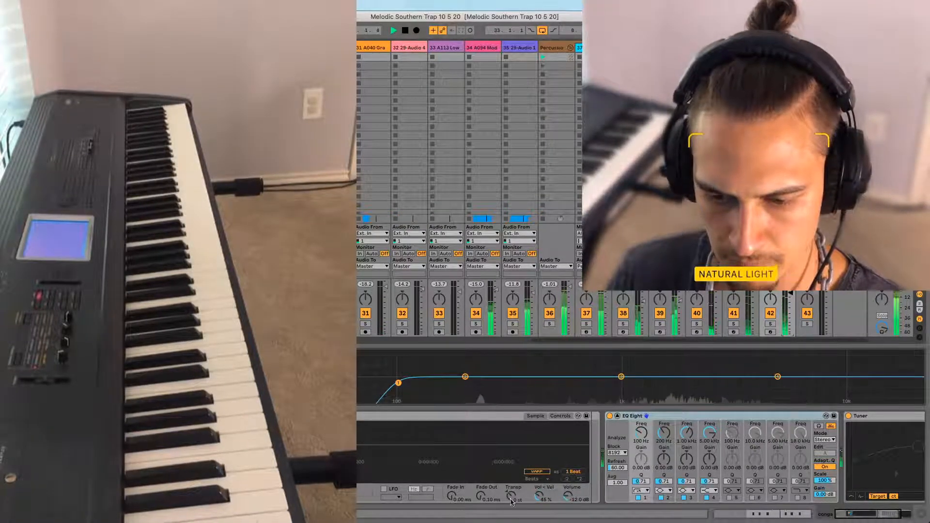
{"action": "left_click_drag", "start_coordinate": [481, 497], "coordinate": [482, 506]}
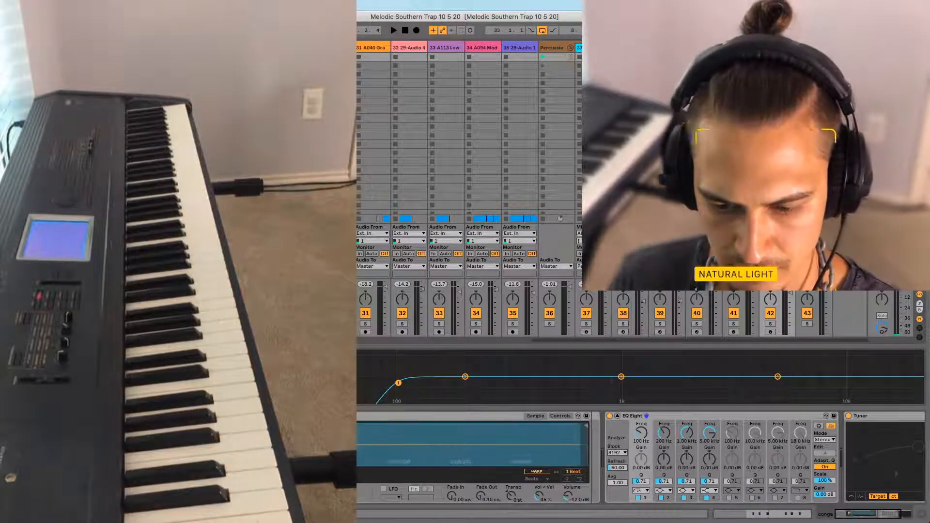
{"action": "key", "text": "space"}
{"action": "left_click_drag", "start_coordinate": [587, 427], "coordinate": [516, 427]}
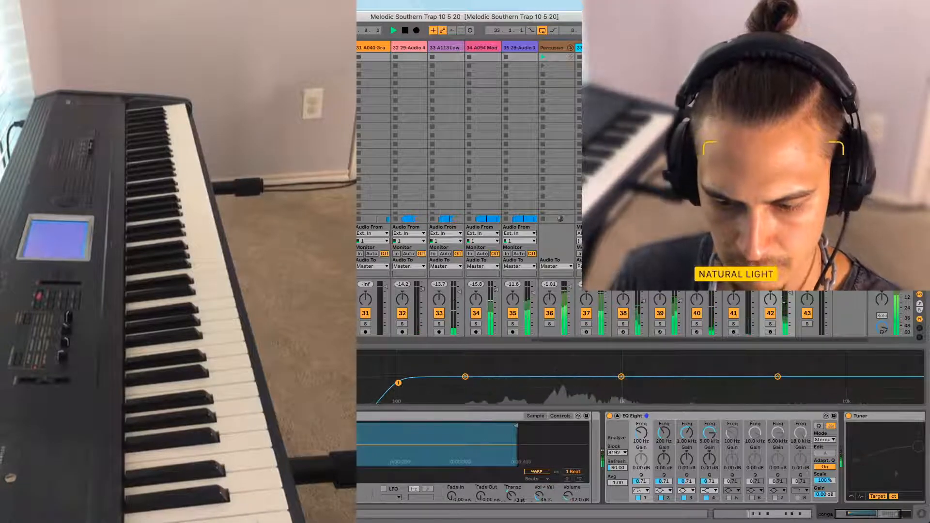
Try other transpositions for the SO_ACP_conga_pop sample while the full beat plays, returning it to +3 st
{"action": "left_click_drag", "start_coordinate": [511, 494], "coordinate": [511, 488]}
{"action": "key", "text": "space"}
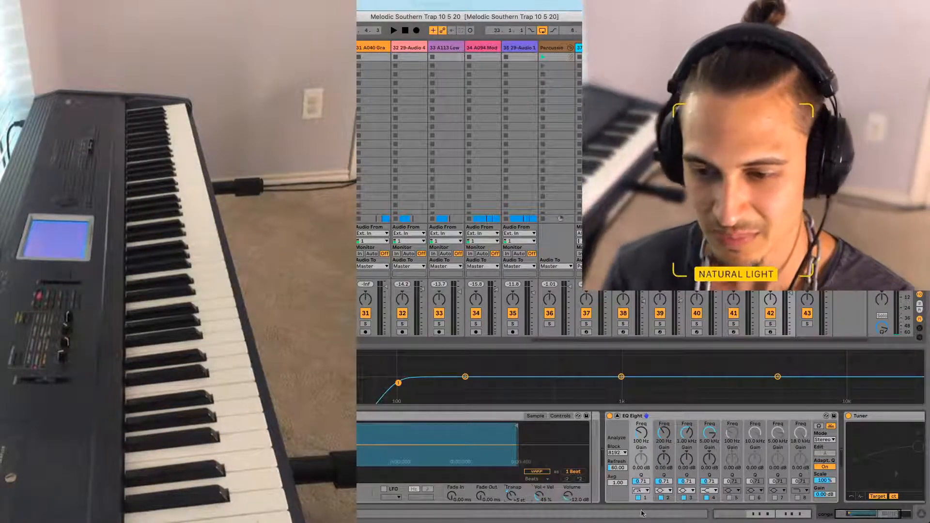
{"action": "key", "text": "space"}
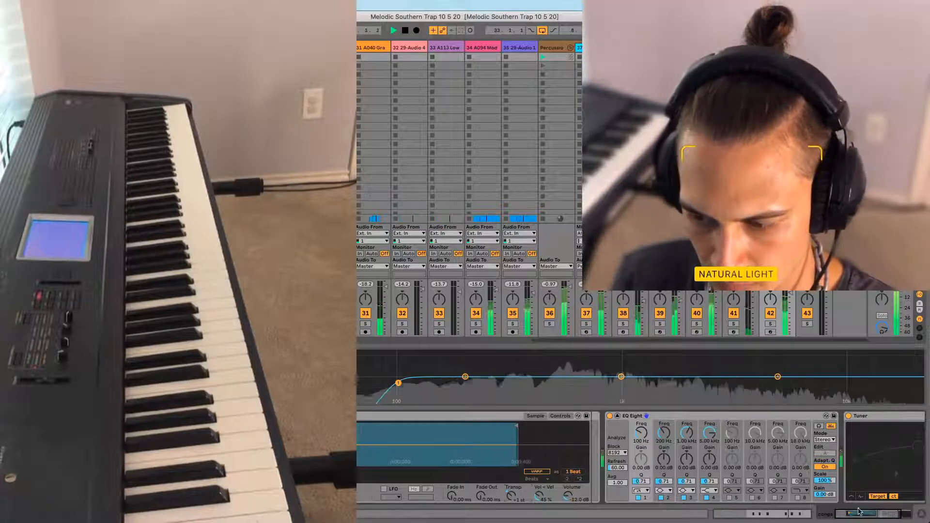
{"action": "left_click", "coordinate": [890, 520]}
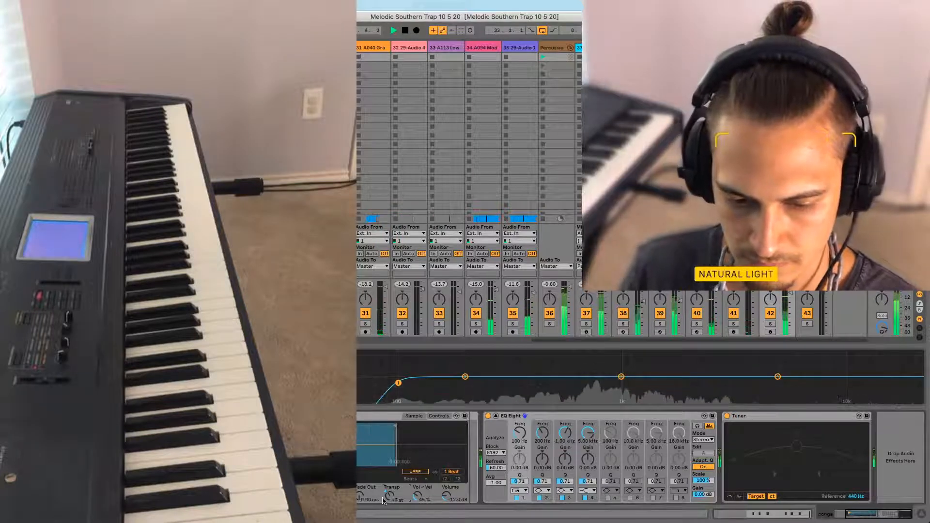
{"action": "scroll", "coordinate": [383, 500], "scroll_direction": "up", "scroll_amount": 1}
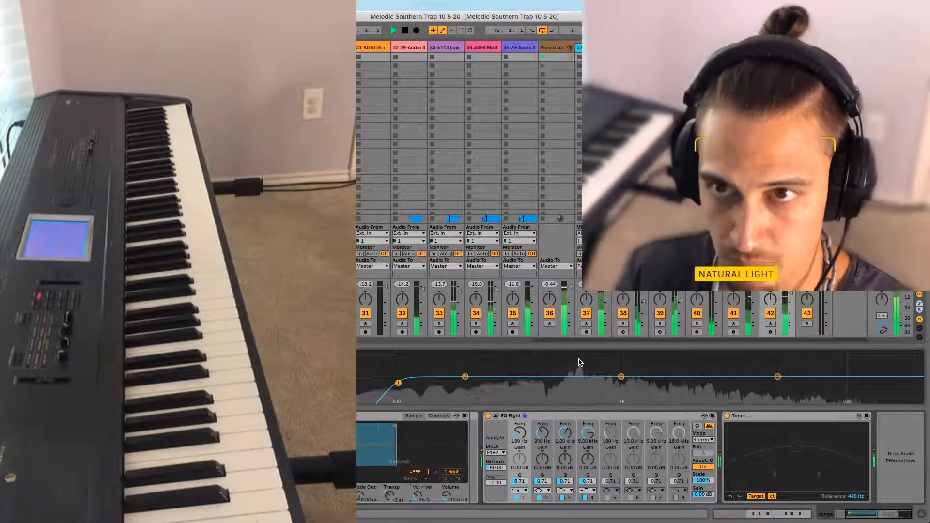
{"action": "key", "text": "space"}
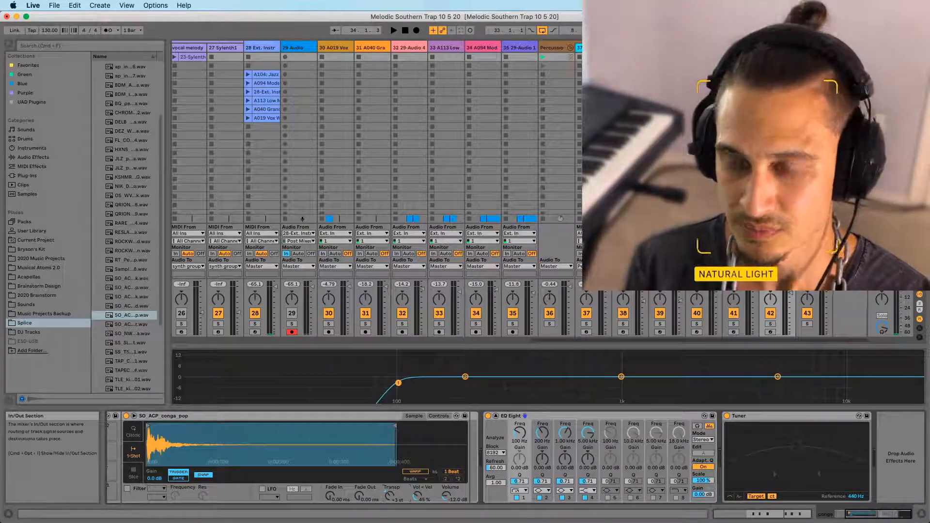
{"action": "key", "text": "space"}
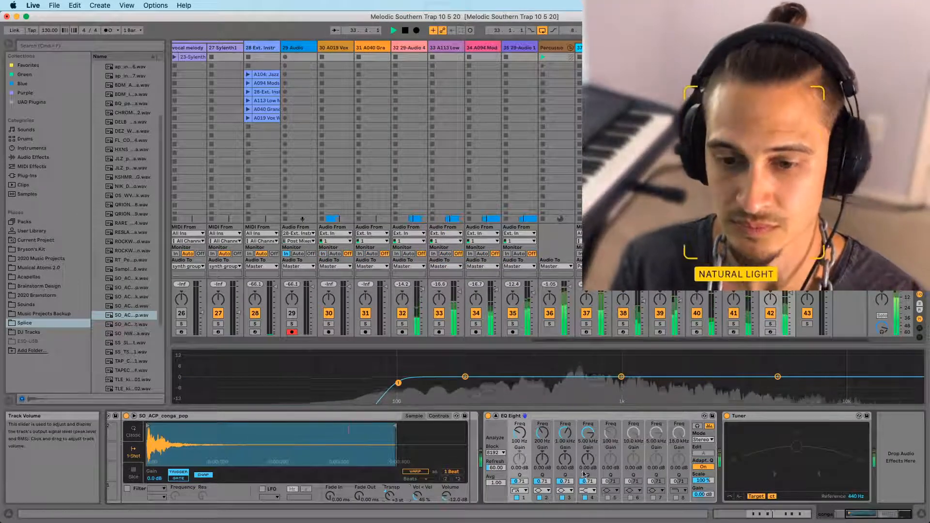
Check the percussion tracks in the arrangement, duplicate the conga track in the session, and stop playback
{"action": "key", "text": "Tab"}
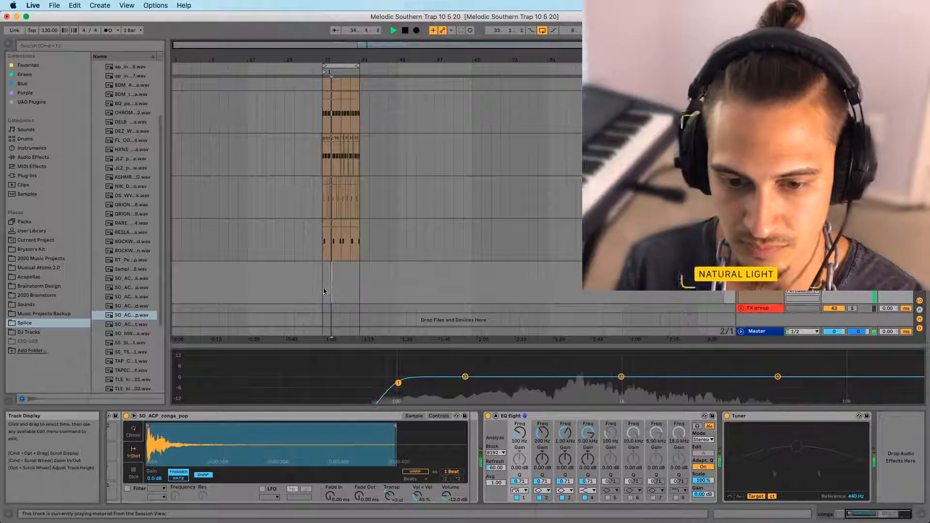
{"action": "left_click", "coordinate": [321, 257]}
{"action": "left_click", "coordinate": [320, 326]}
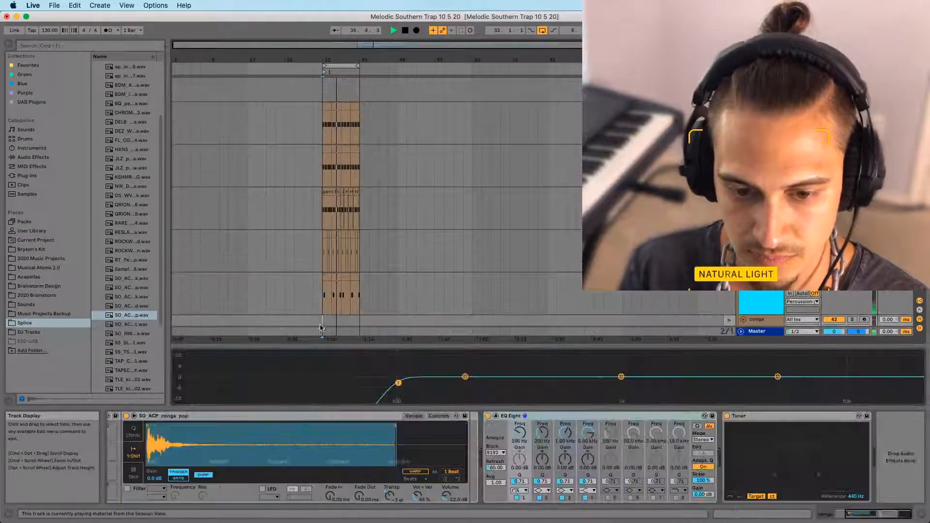
{"action": "scroll", "coordinate": [311, 243], "scroll_direction": "down", "scroll_amount": 3}
{"action": "left_click", "coordinate": [310, 243]}
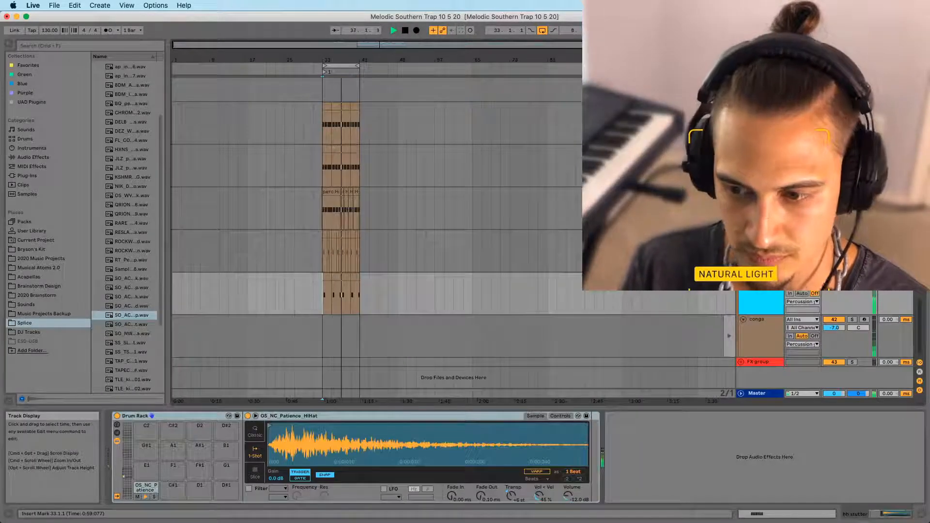
{"action": "key", "text": "Tab"}
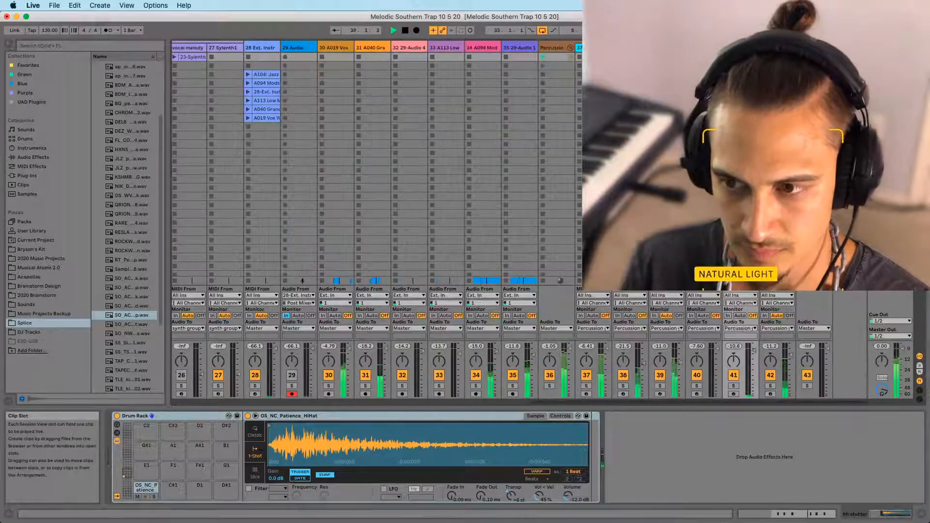
{"action": "left_click", "coordinate": [776, 47]}
{"action": "key", "text": "super+d"}
{"action": "key", "text": "space"}
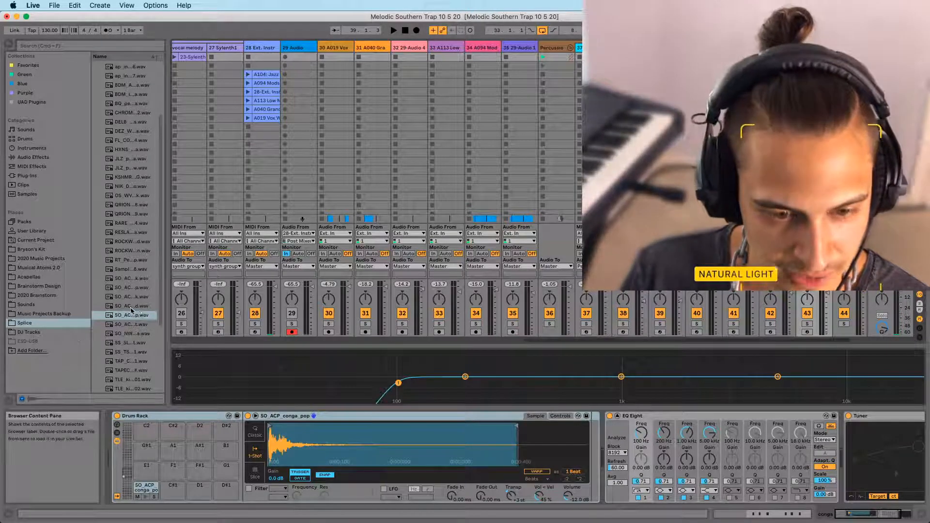
Audition the conga samples in the Splice folder and load SO_ACP_conga_clack onto the duplicated track's drum pad
{"action": "key", "text": "Up"}
{"action": "key", "text": "Up"}
{"action": "key", "text": "Up"}
{"action": "key", "text": "Up"}
{"action": "key", "text": "Up"}
{"action": "left_click", "coordinate": [131, 278]}
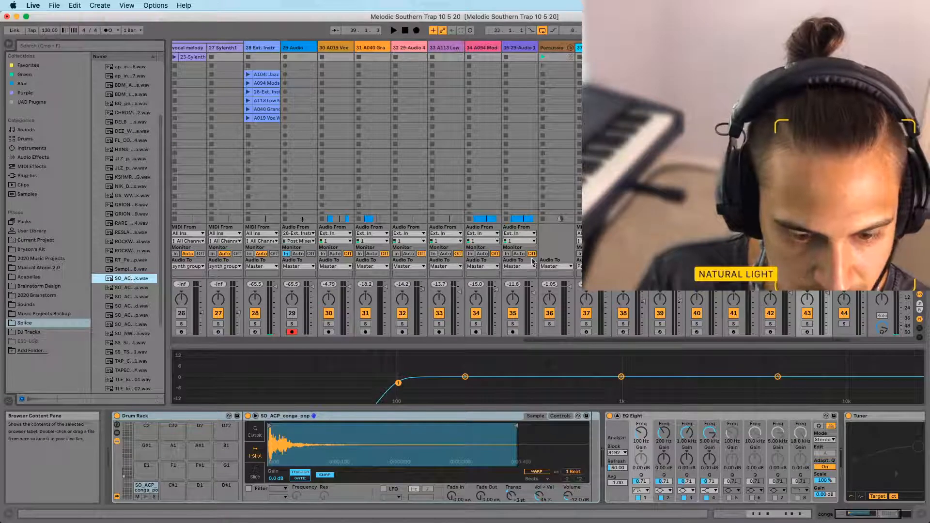
{"action": "left_click", "coordinate": [129, 314]}
{"action": "left_click", "coordinate": [128, 309]}
{"action": "left_click", "coordinate": [131, 290]}
{"action": "left_click", "coordinate": [132, 294]}
{"action": "left_click", "coordinate": [136, 282]}
{"action": "left_click", "coordinate": [133, 288]}
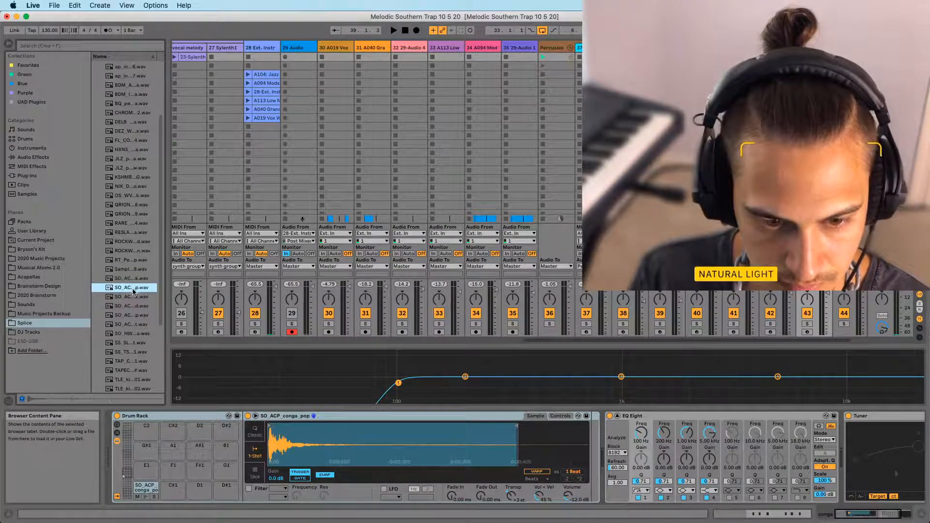
{"action": "left_click", "coordinate": [132, 297]}
{"action": "left_click", "coordinate": [131, 288]}
{"action": "left_click", "coordinate": [131, 278]}
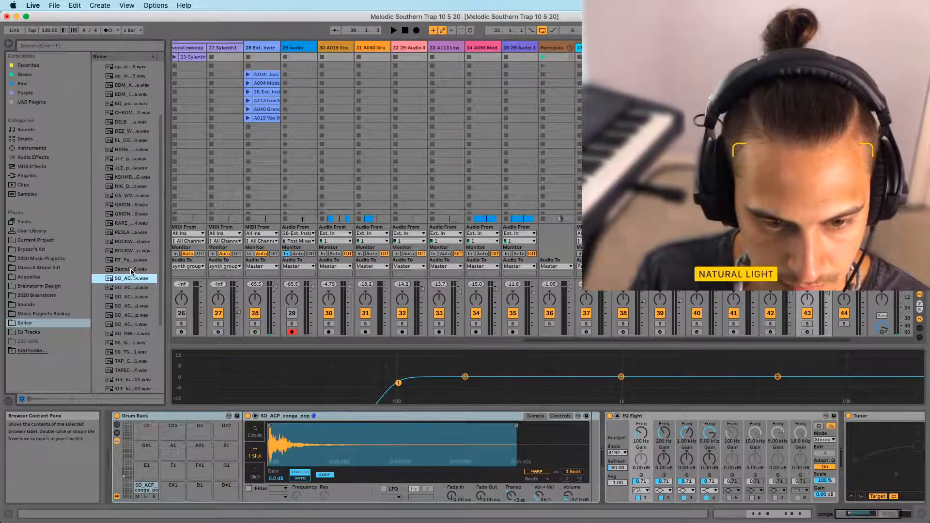
{"action": "left_click_drag", "start_coordinate": [130, 283], "coordinate": [143, 480]}
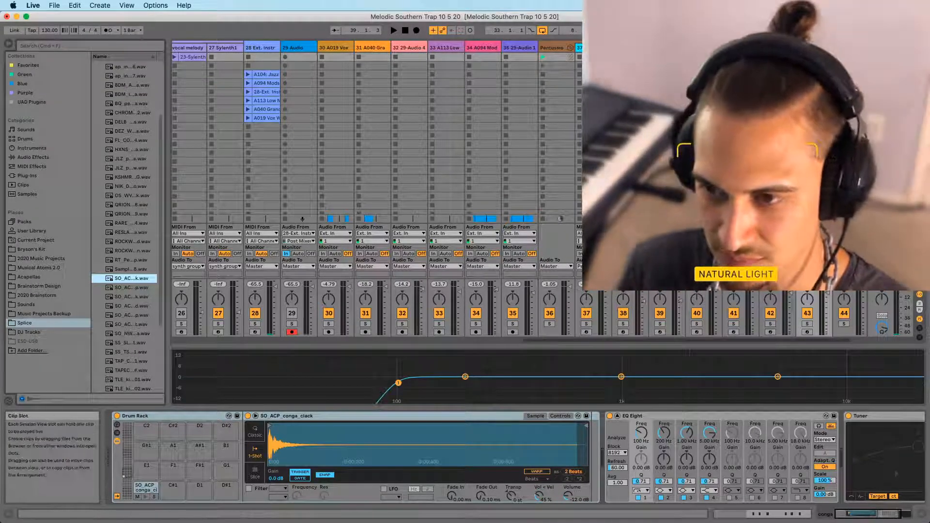
Bring the conga clips from the session into the arrangement at bar 33 on both conga tracks
{"action": "key", "text": "Tab"}
{"action": "key", "text": "Tab"}
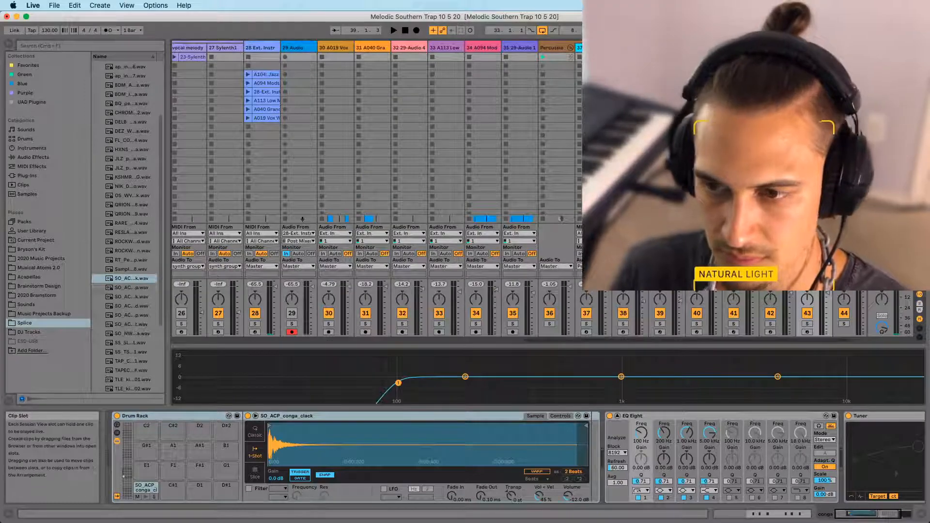
{"action": "key", "text": "Tab"}
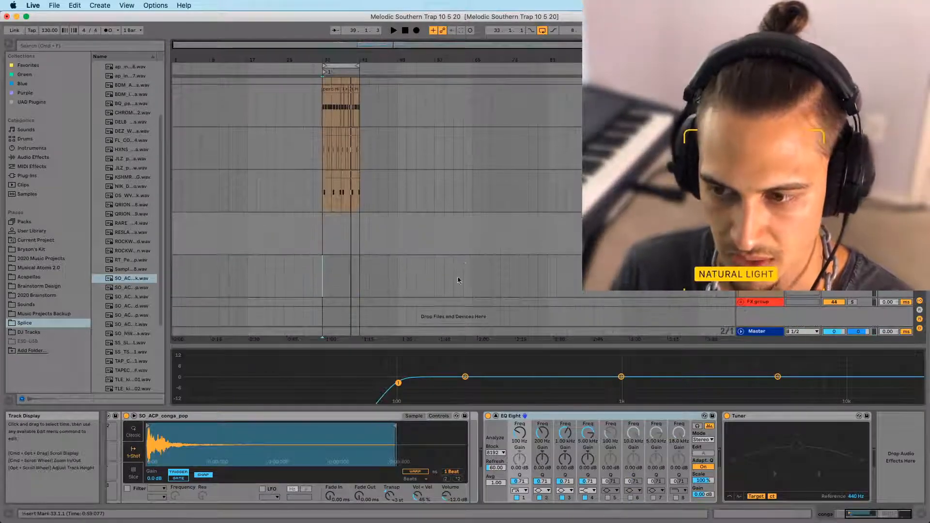
{"action": "key", "text": "Tab"}
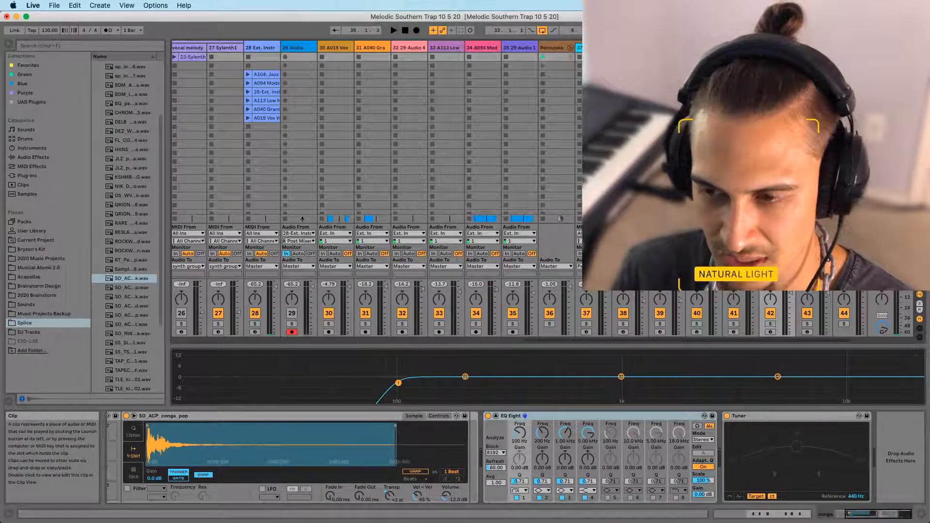
{"action": "key", "text": "Tab"}
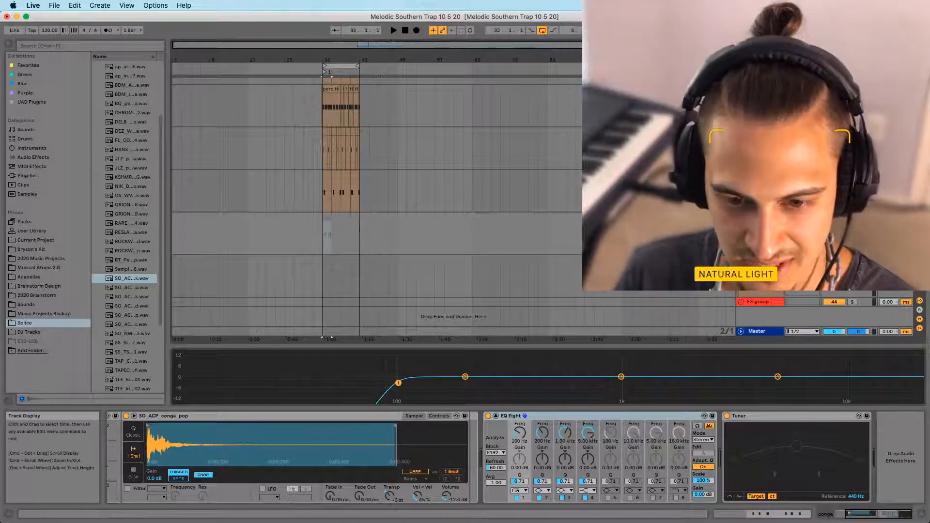
{"action": "key", "text": "Tab"}
{"action": "key", "text": "Tab"}
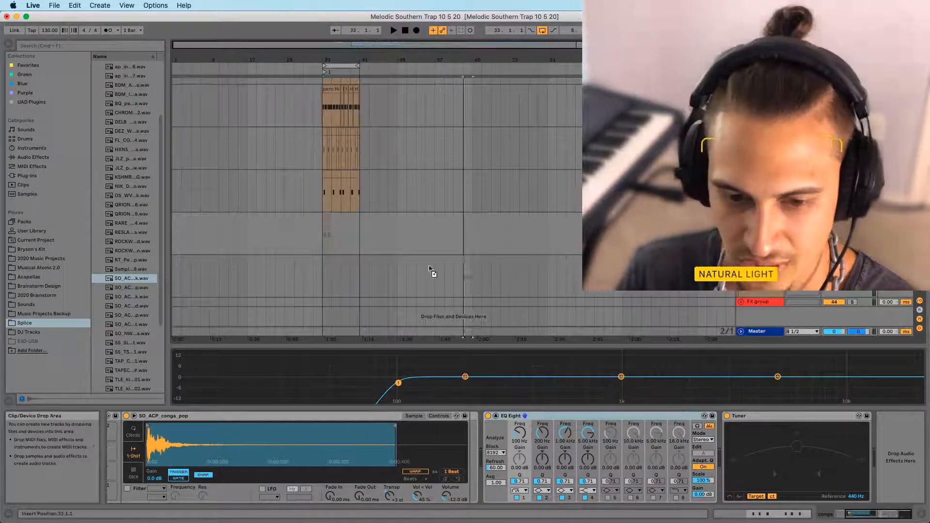
{"action": "left_click", "coordinate": [327, 276]}
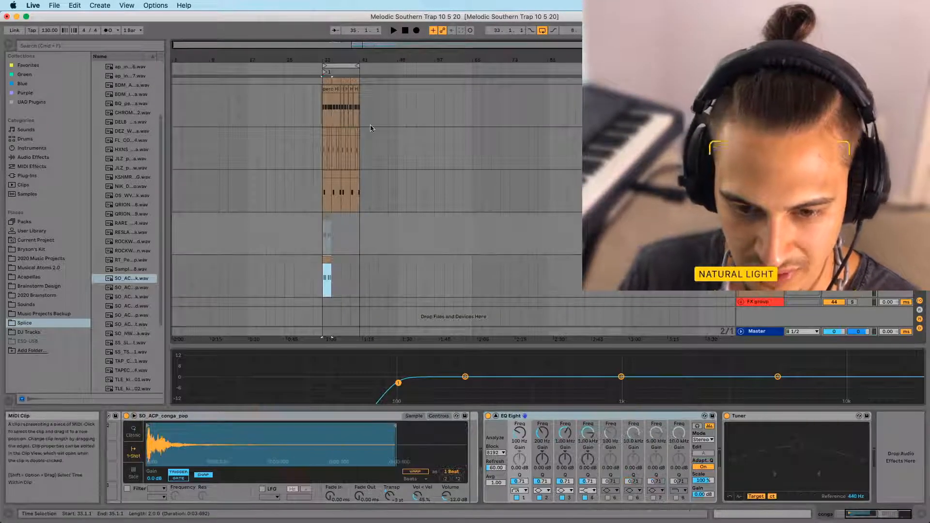
Switch the conga tracks back to their arrangement clips and play the beat
{"action": "key", "text": "z"}
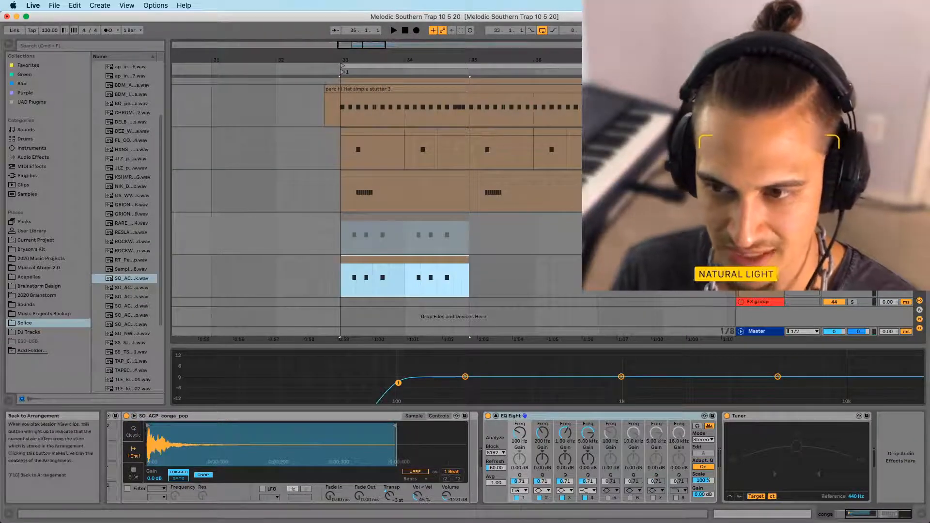
{"action": "left_click", "coordinate": [834, 216]}
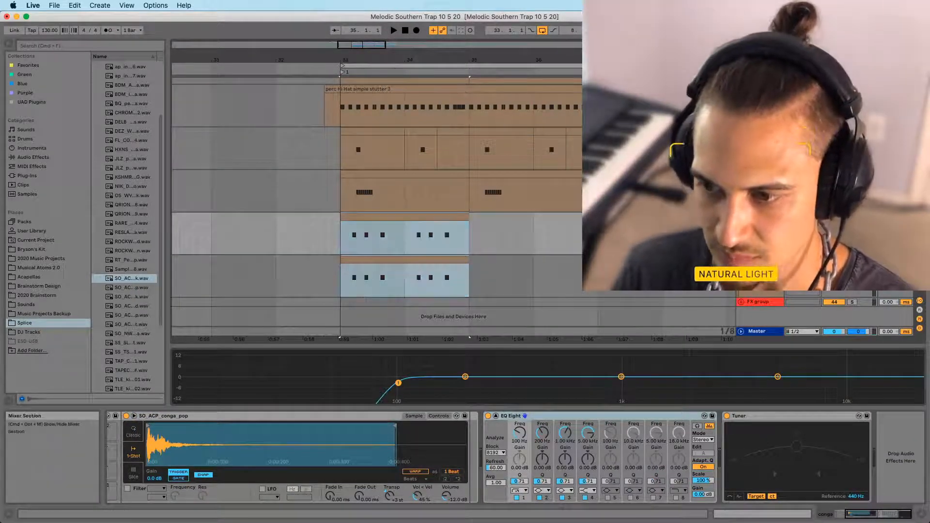
{"action": "key", "text": "space"}
Transpose the SO_ACP_conga_clack sample +5 st and shorten it to its initial hit by moving the end marker earlier
{"action": "left_click", "coordinate": [338, 277]}
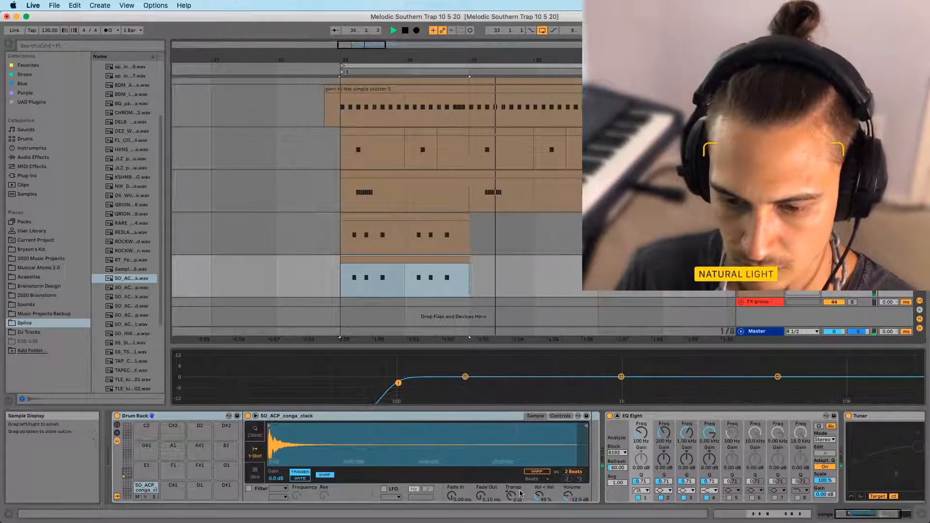
{"action": "key", "text": "space"}
{"action": "key", "text": "space"}
{"action": "mouse_move", "coordinate": [511, 495]}
{"action": "left_mouse_down"}
{"action": "mouse_move", "coordinate": [511, 486]}
{"action": "mouse_move", "coordinate": [511, 497]}
{"action": "left_mouse_up"}
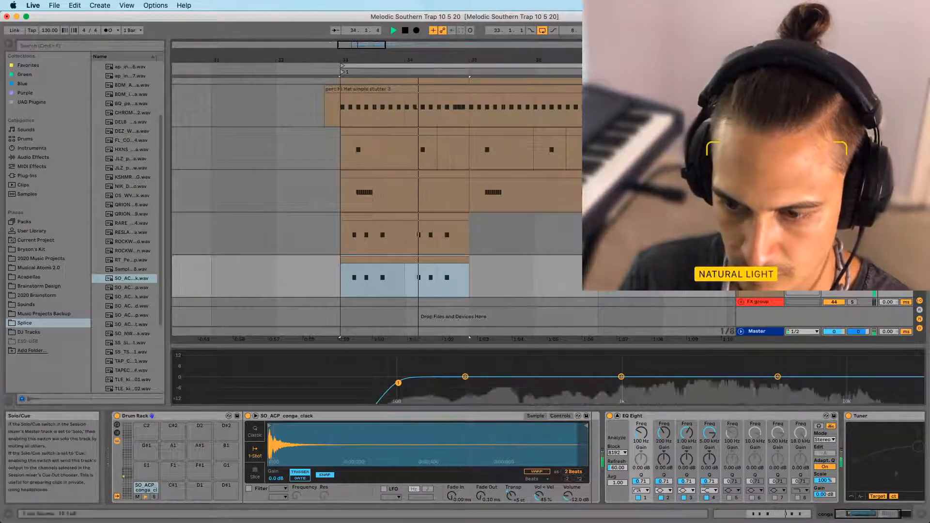
{"action": "left_click_drag", "start_coordinate": [580, 459], "coordinate": [310, 460]}
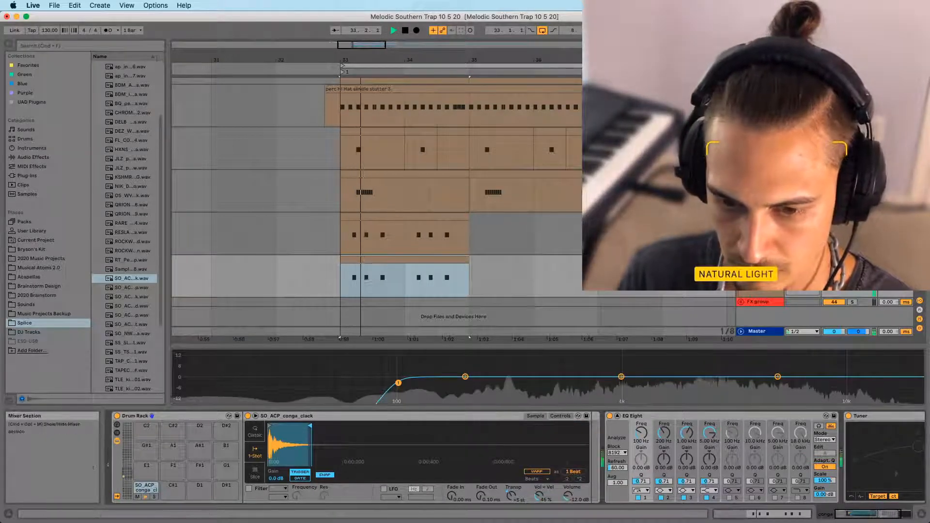
Set the conga clack sample's Fade Out to 20.9 ms and replay the beat
{"action": "left_click_drag", "start_coordinate": [481, 495], "coordinate": [481, 487]}
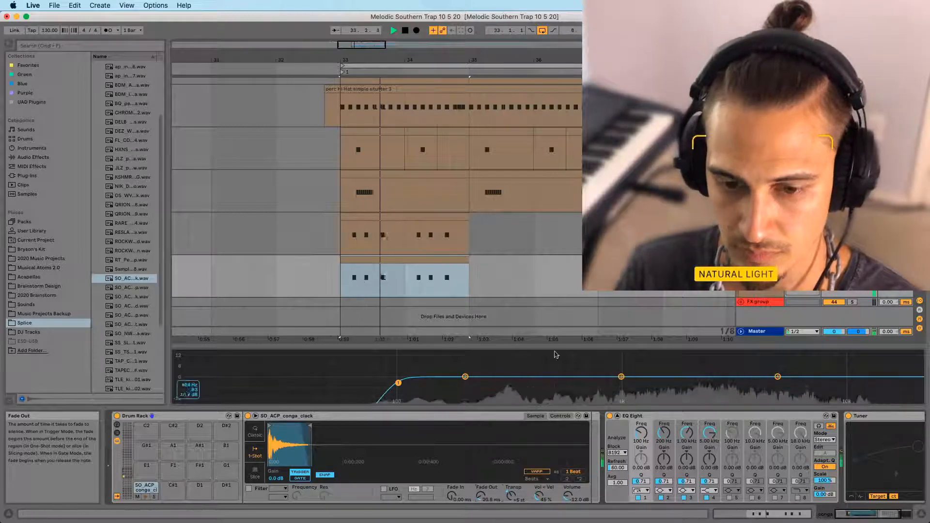
{"action": "key", "text": "space"}
{"action": "key", "text": "space"}
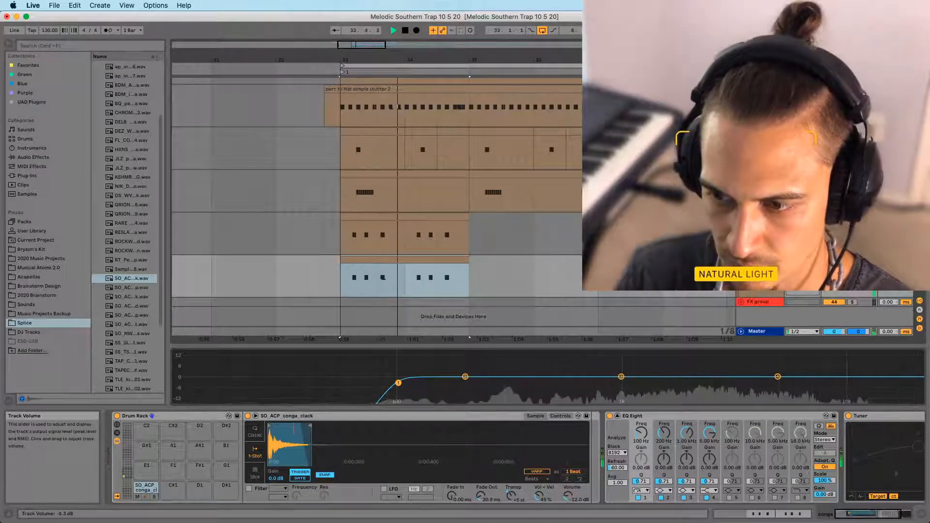
Audition more Splice samples, replace the second conga sound with ROCKWILDER_percussion_conga_closed, and play the beat
{"action": "key", "text": "Up"}
{"action": "key", "text": "Up"}
{"action": "key", "text": "Up"}
{"action": "key", "text": "Up"}
{"action": "key", "text": "Up"}
{"action": "key", "text": "Up"}
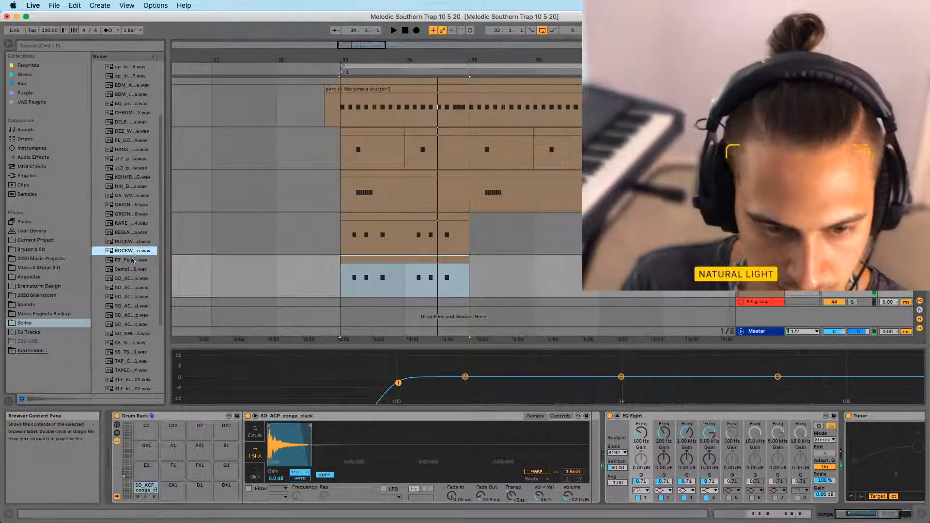
{"action": "left_click", "coordinate": [115, 243]}
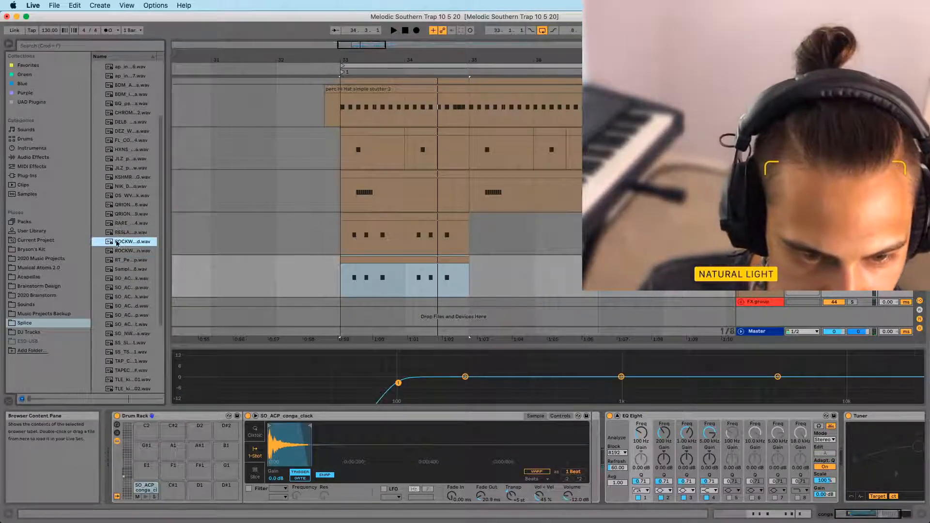
{"action": "left_click_drag", "start_coordinate": [160, 377], "coordinate": [142, 497]}
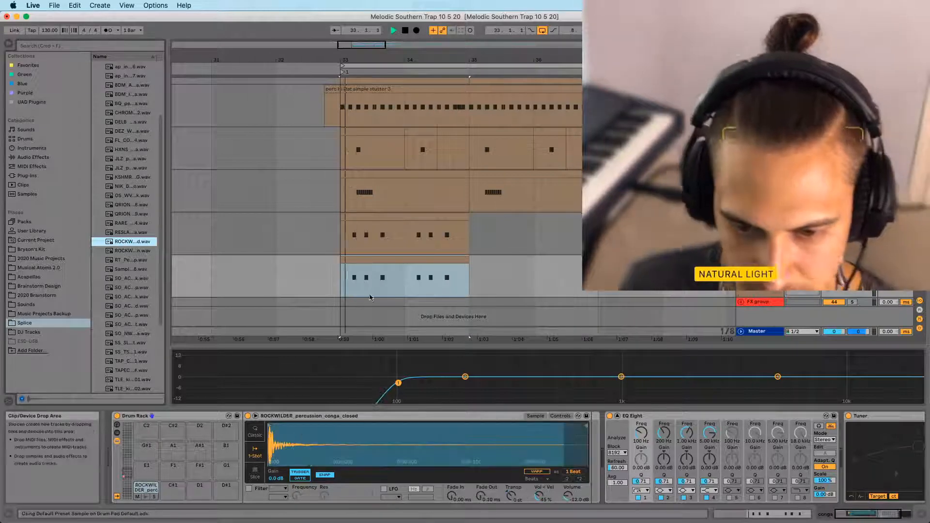
{"action": "key", "text": "space"}
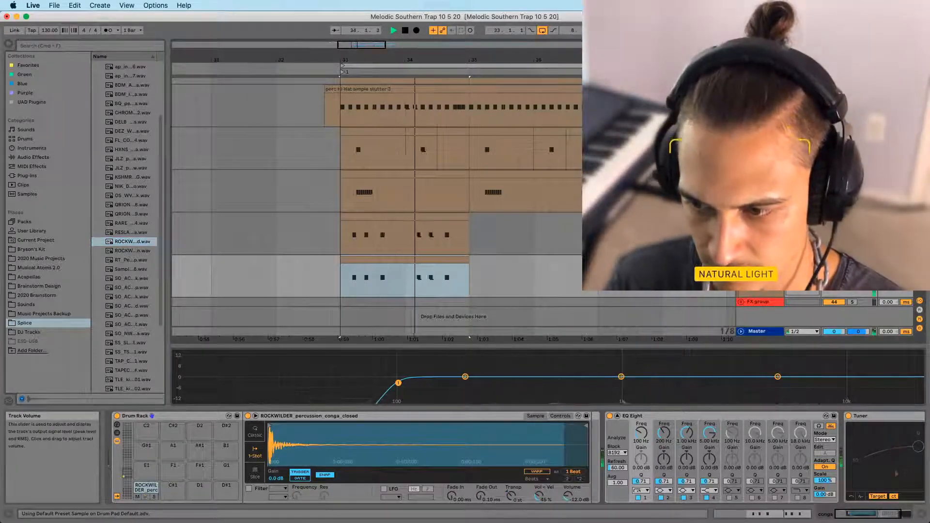
Open the second conga's MIDI clip, turn off grid snapping, and nudge its notes slightly later while auditioning the beat
{"action": "left_click", "coordinate": [393, 268]}
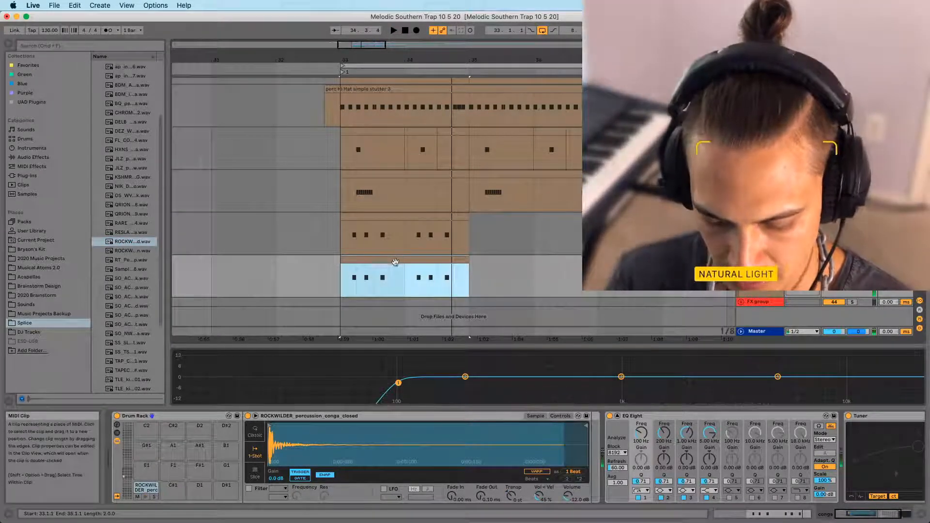
{"action": "double_click", "coordinate": [393, 268]}
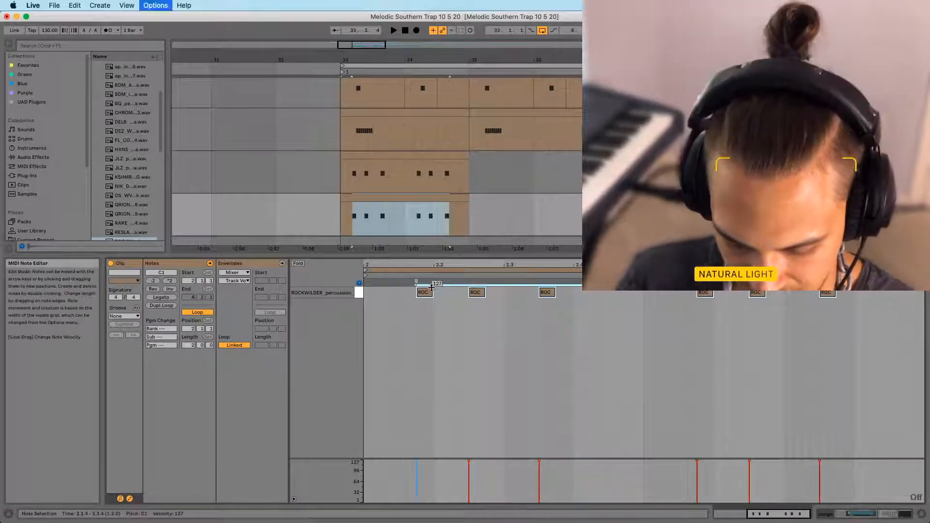
{"action": "key", "text": "super+4"}
{"action": "left_click_drag", "start_coordinate": [421, 295], "coordinate": [478, 299]}
{"action": "key", "text": "space"}
{"action": "key", "text": "space"}
{"action": "key", "text": "space"}
{"action": "key", "text": "space"}
{"action": "key", "text": "space"}
Shift the ROCKWILDER conga notes a touch further behind the beat and replay to check the timing
{"action": "left_click_drag", "start_coordinate": [465, 267], "coordinate": [467, 248]}
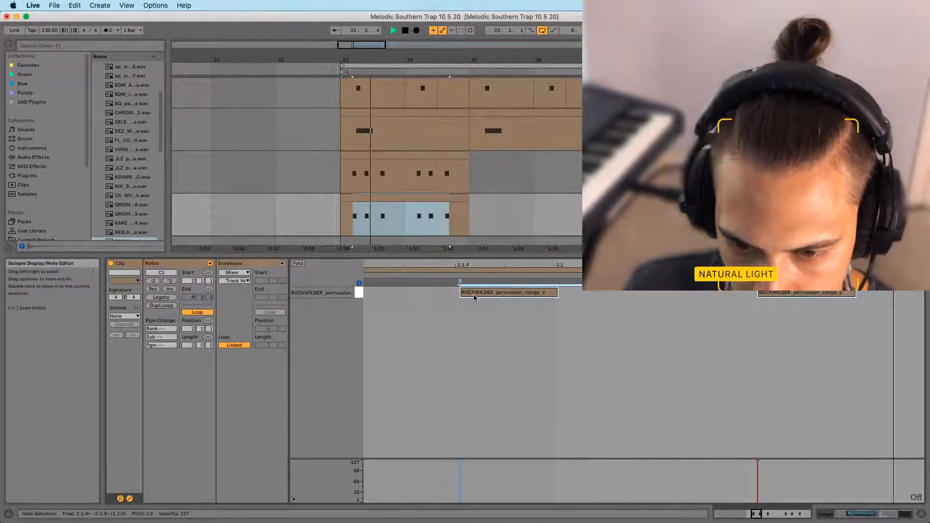
{"action": "key", "text": "space"}
{"action": "key", "text": "space"}
{"action": "key", "text": "space"}
{"action": "key", "text": "space"}
{"action": "left_click_drag", "start_coordinate": [502, 294], "coordinate": [505, 294]}
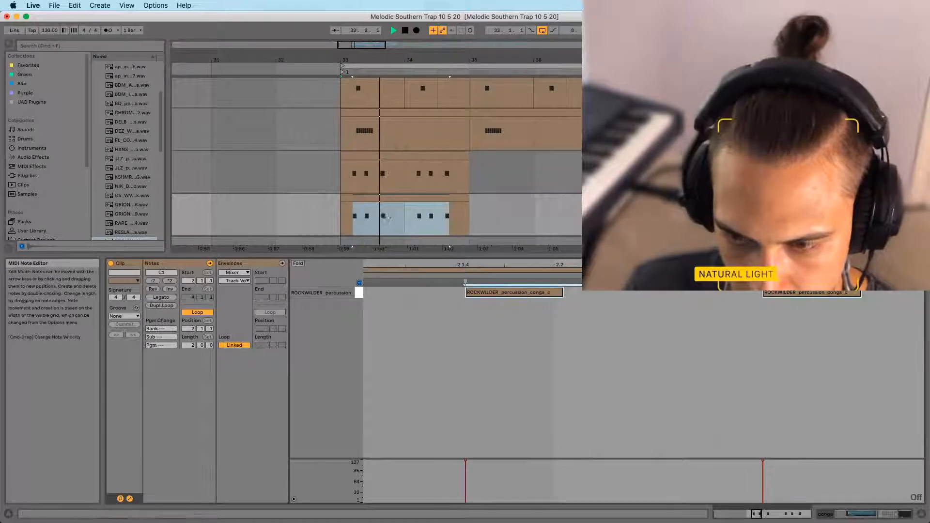
{"action": "key", "text": "space"}
{"action": "key", "text": "space"}
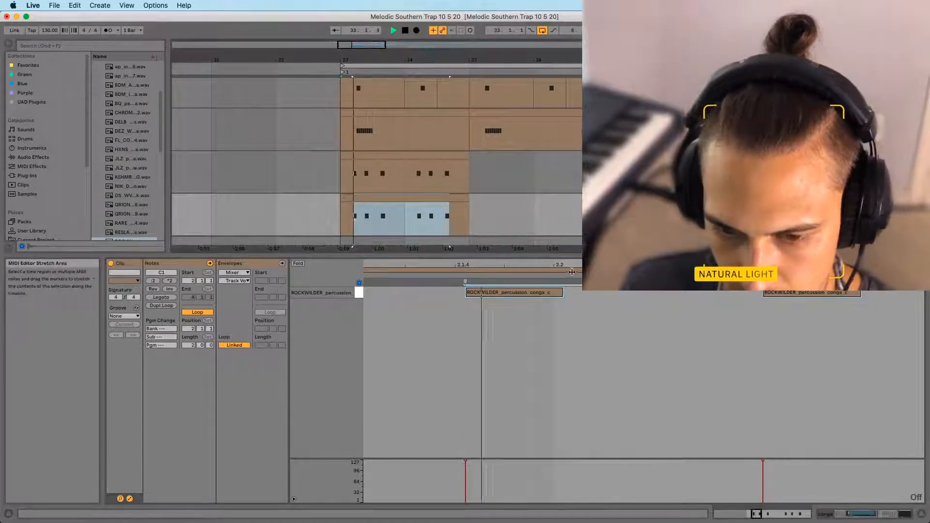
Copy the two-bar clips of both conga tracks to bar 35
{"action": "mouse_move", "coordinate": [499, 296]}
{"action": "left_mouse_down"}
{"action": "mouse_move", "coordinate": [477, 232]}
{"action": "mouse_move", "coordinate": [497, 226]}
{"action": "left_mouse_up"}
{"action": "left_click", "coordinate": [380, 199]}
{"action": "left_click", "coordinate": [375, 156], "text": "shift"}
{"action": "left_click_drag", "start_coordinate": [367, 156], "coordinate": [487, 159]}
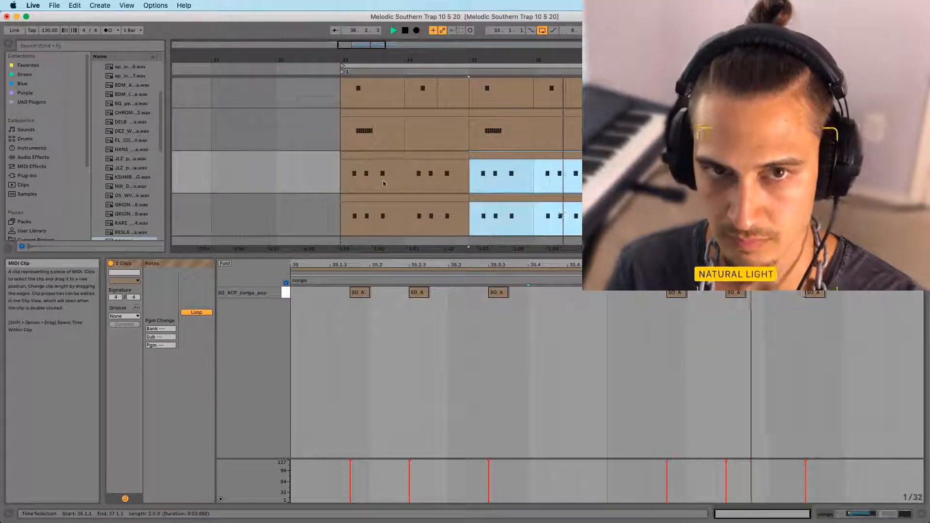
Duplicate the four bars of clips on both conga tracks so that they fill bars 37 to 41
{"action": "left_click", "coordinate": [347, 184]}
{"action": "key", "text": "space"}
{"action": "key", "text": "space"}
{"action": "left_click", "coordinate": [515, 195], "text": "shift"}
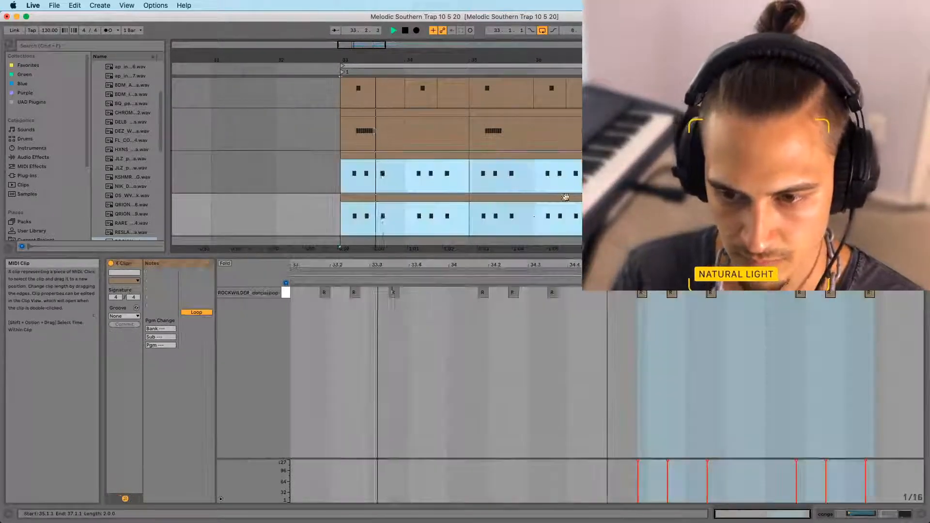
{"action": "key", "text": "super+d"}
Compare the two conga tracks against each other while the beat plays, then stop playback
{"action": "left_click_drag", "start_coordinate": [356, 60], "coordinate": [356, 17]}
{"action": "left_click", "coordinate": [814, 155]}
{"action": "left_click", "coordinate": [814, 198]}
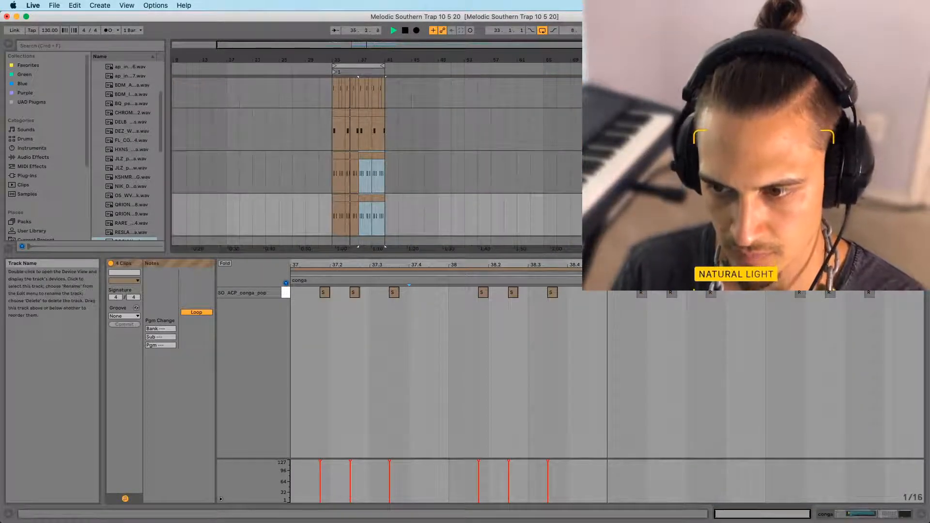
{"action": "left_click", "coordinate": [814, 155]}
{"action": "left_click", "coordinate": [814, 198]}
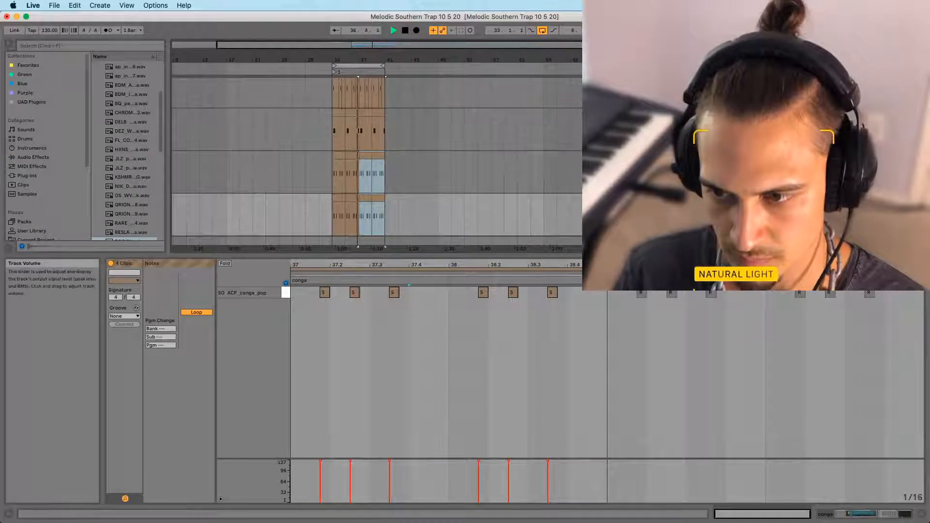
{"action": "left_click", "coordinate": [814, 155]}
{"action": "left_click", "coordinate": [814, 198]}
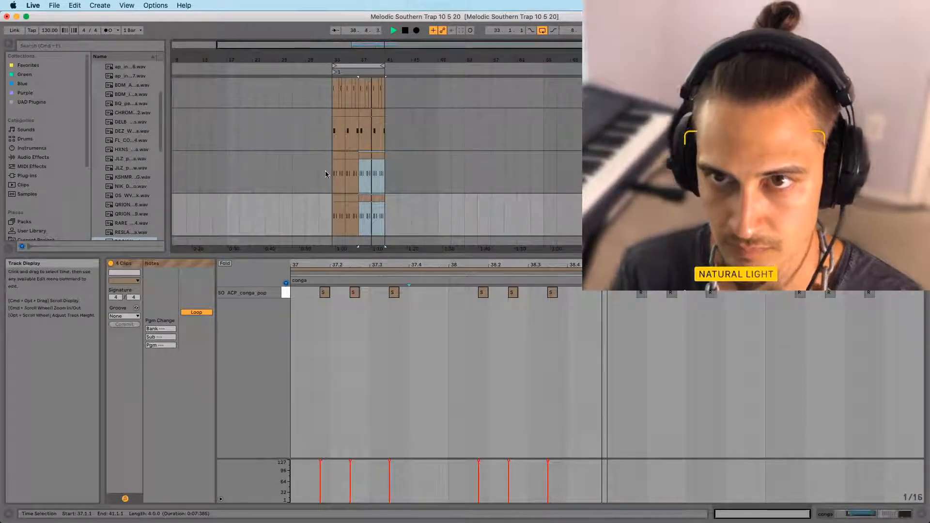
{"action": "key", "text": "space"}
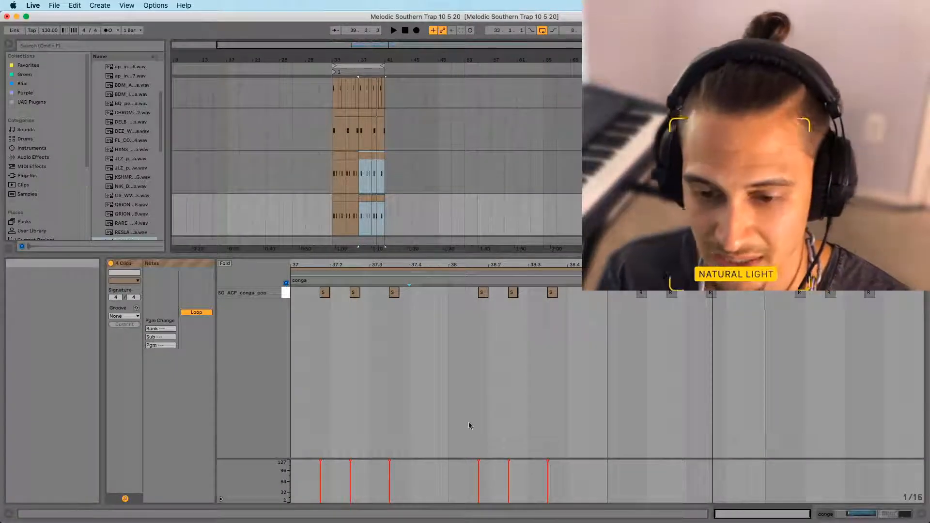
Replay the beat from bar 33 to judge how the two layered congas sit in the mix
{"action": "left_click", "coordinate": [329, 217]}
{"action": "key", "text": "space"}
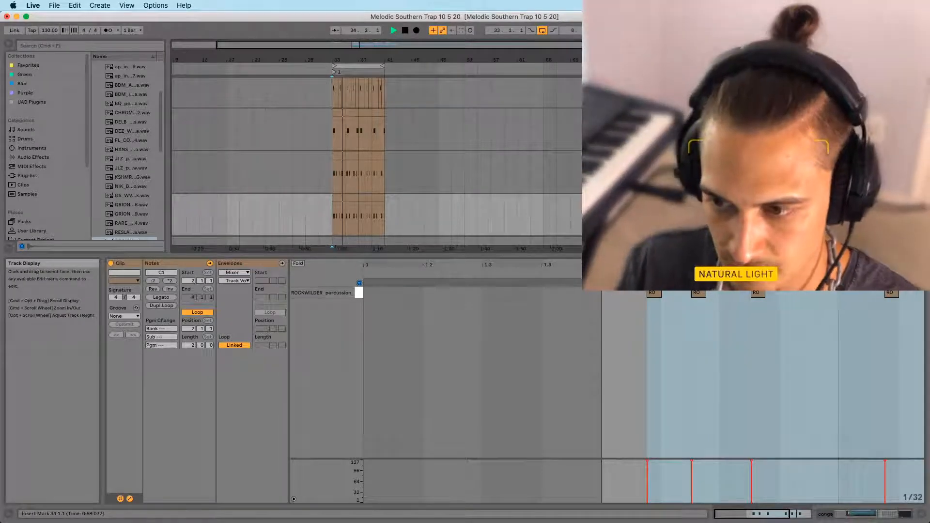
{"action": "left_click", "coordinate": [327, 188]}
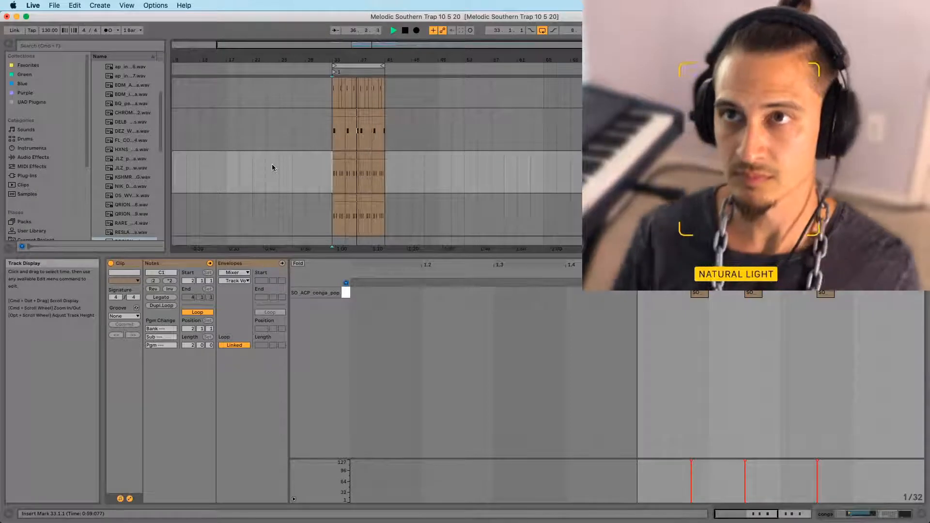
{"action": "key", "text": "space"}
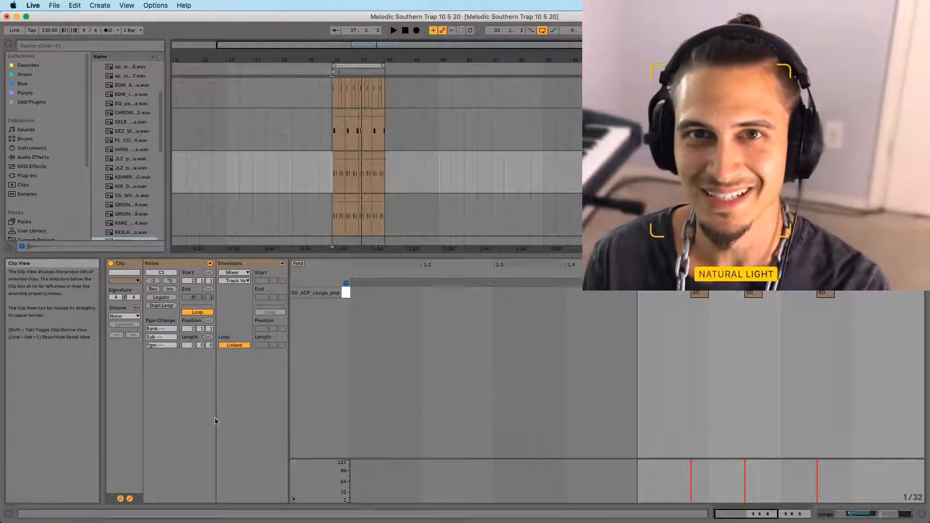
{"action": "left_click", "coordinate": [328, 185]}
{"action": "key", "text": "space"}
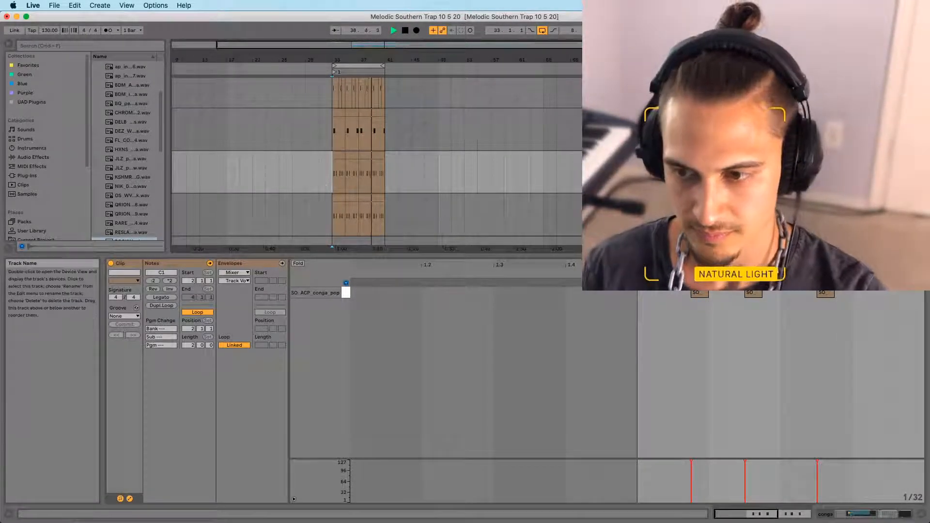
{"action": "scroll", "coordinate": [378, 164], "scroll_direction": "down", "scroll_amount": 2}
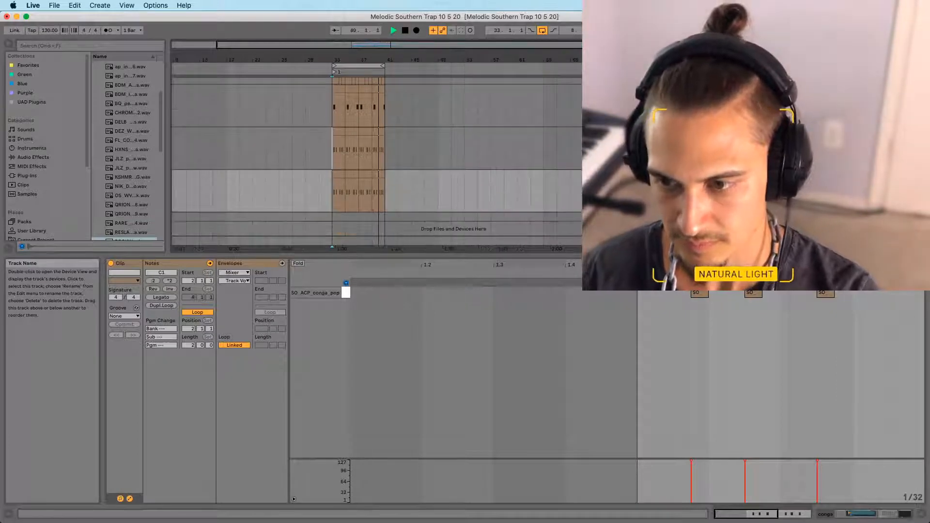
{"action": "left_click", "coordinate": [328, 201]}
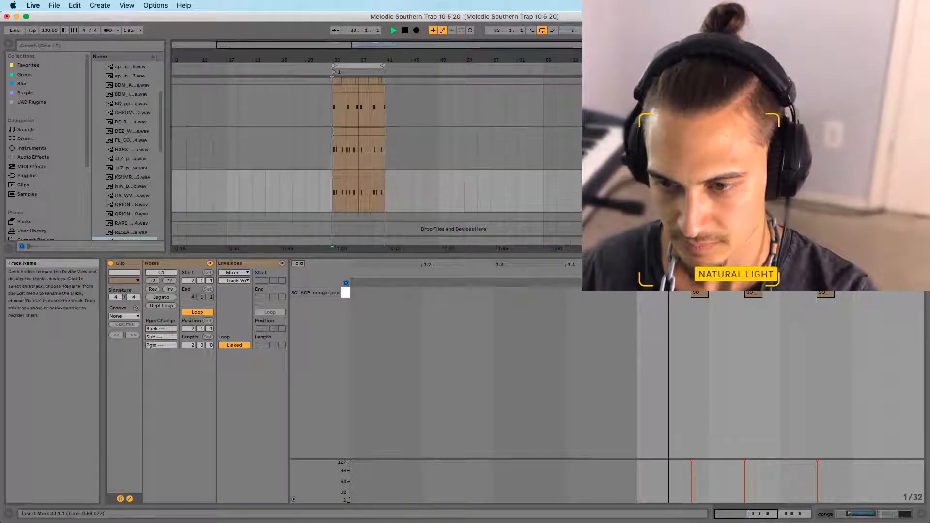
{"action": "key", "text": "space"}
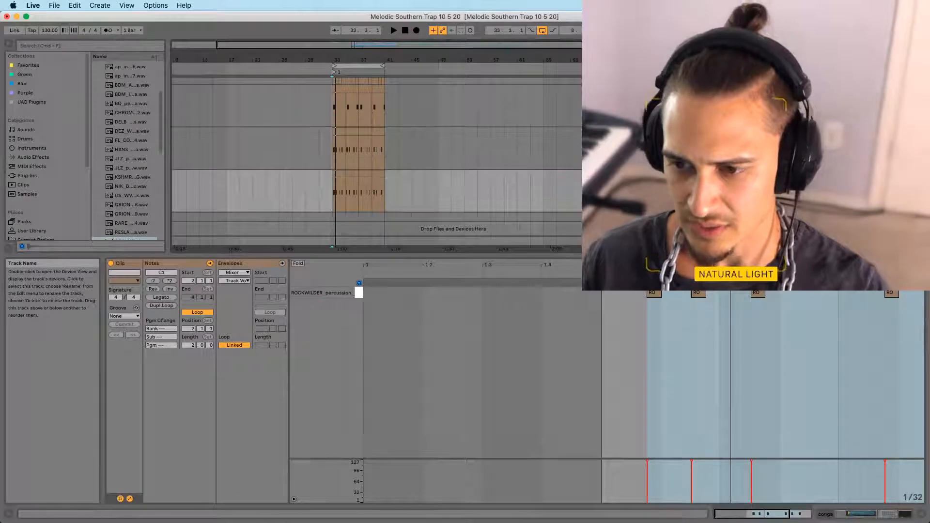
Duplicate the ROCKWILDER conga track and bring the copy's first two-bar clip into Session View
{"action": "scroll", "coordinate": [465, 179], "scroll_direction": "down", "scroll_amount": 1}
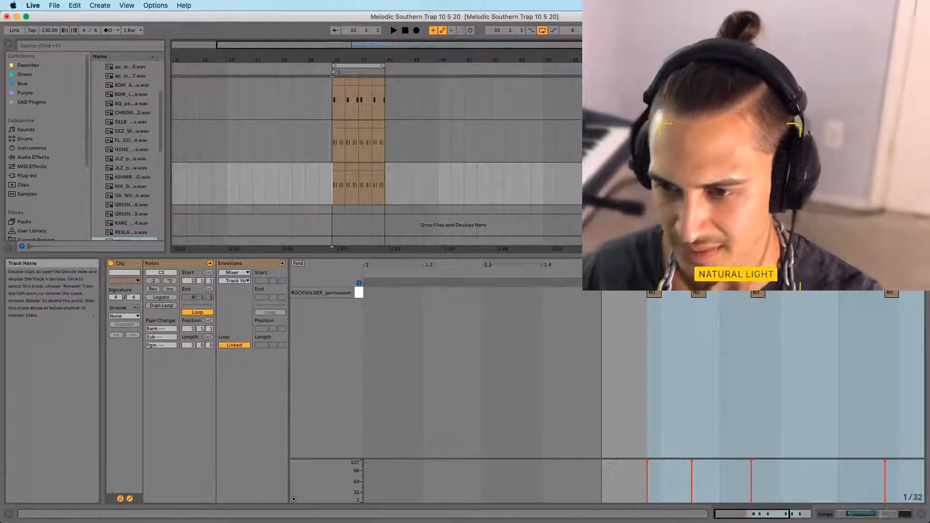
{"action": "left_click", "coordinate": [767, 124]}
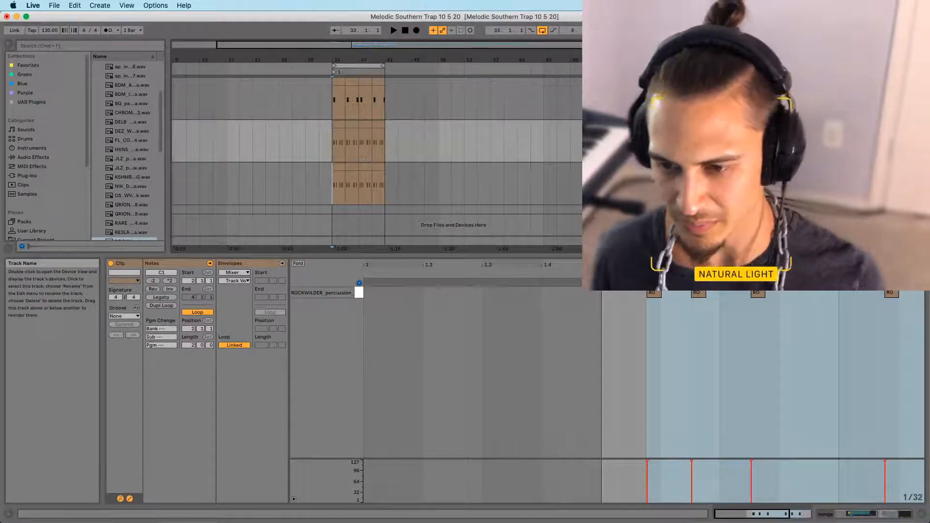
{"action": "left_click", "coordinate": [766, 167]}
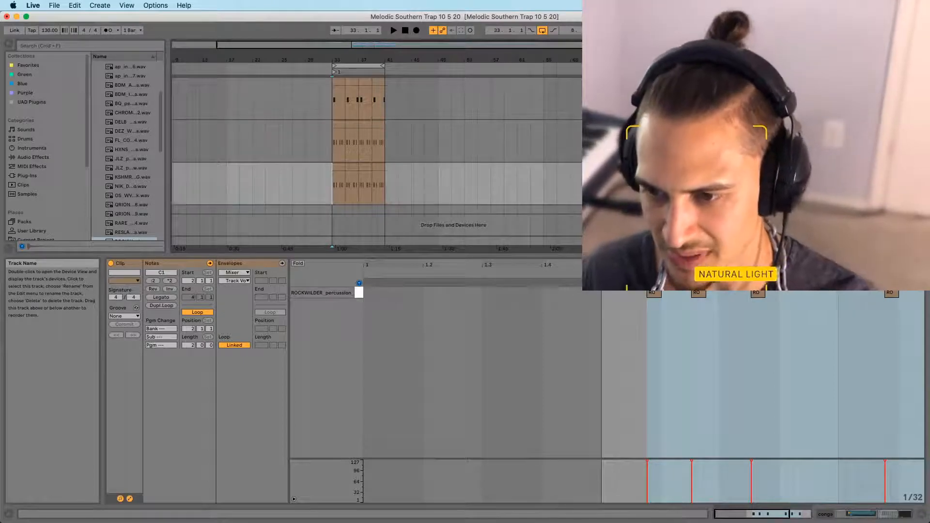
{"action": "key", "text": "super+d"}
{"action": "left_click", "coordinate": [339, 198]}
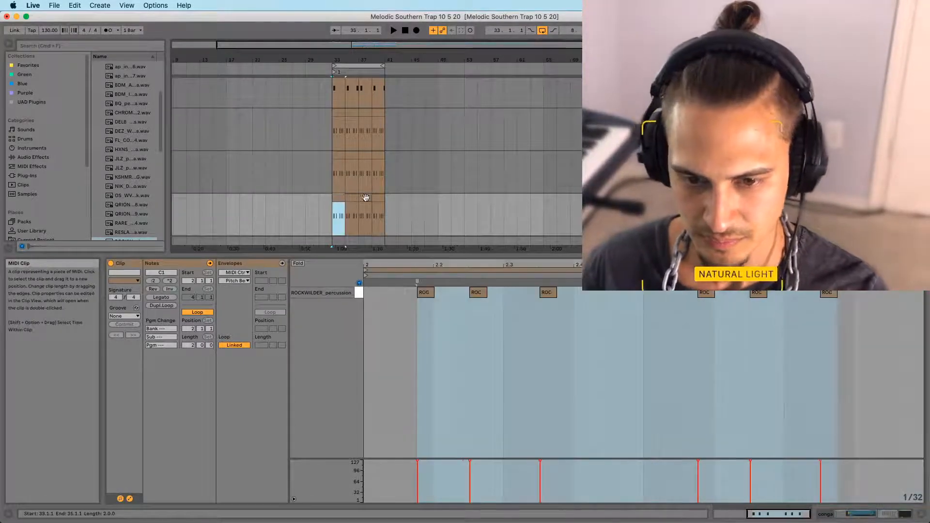
{"action": "key", "text": "Tab"}
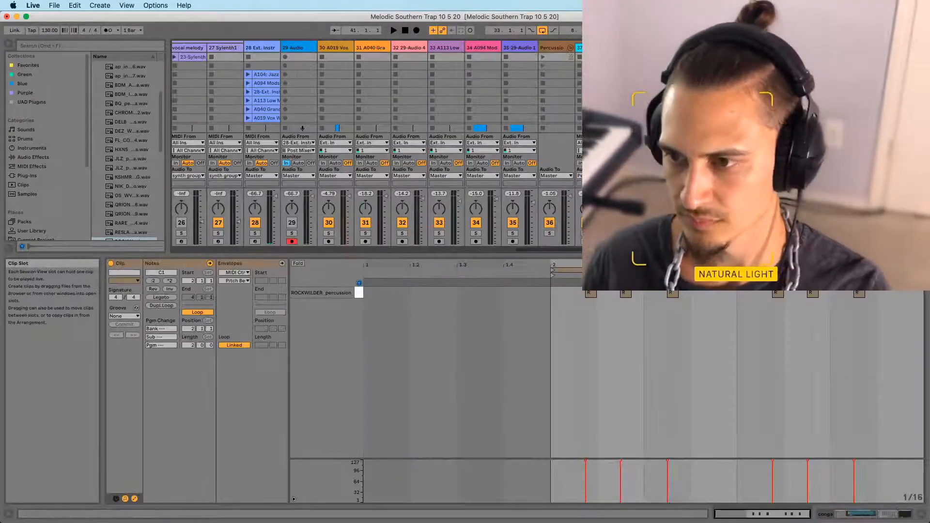
Replace the duplicated conga track's sample with CHROMEO_percussion_lenny_castro_conga_mute_02 and play its clip with the beat
{"action": "key", "text": "shift+Tab"}
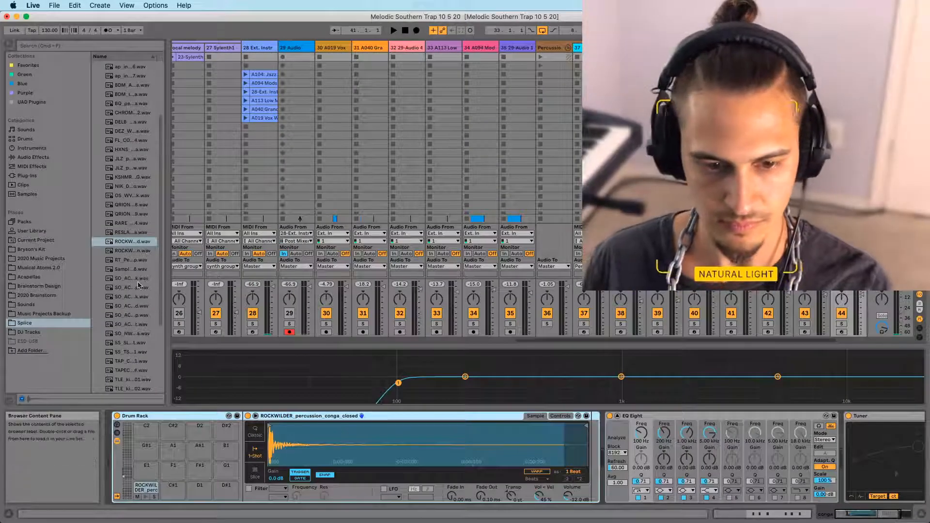
{"action": "left_click", "coordinate": [133, 196]}
{"action": "scroll", "coordinate": [133, 192], "scroll_direction": "up", "scroll_amount": 3}
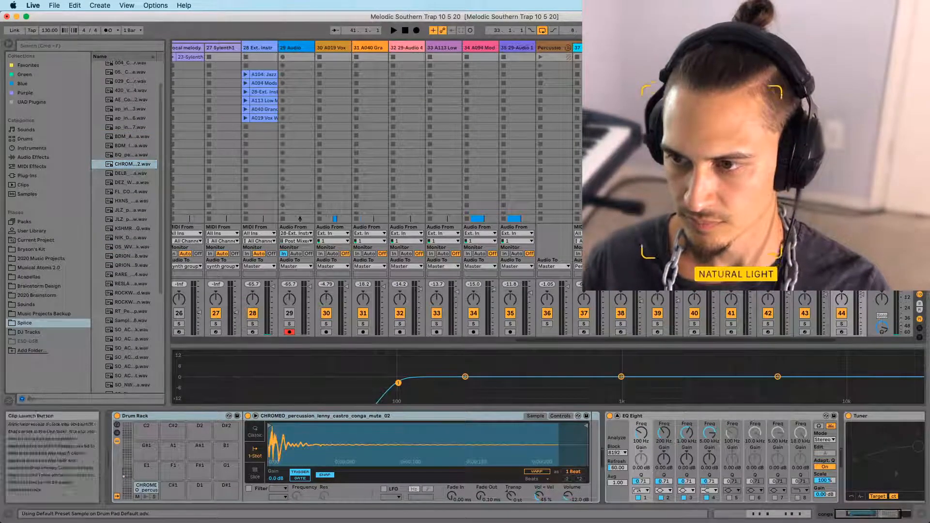
{"action": "key", "text": "shift+Tab"}
{"action": "key", "text": "space"}
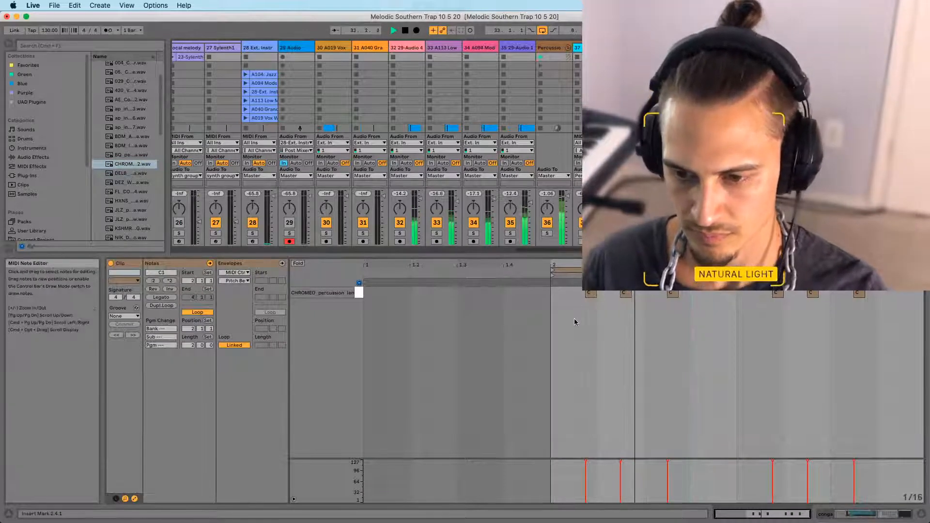
Move the third conga clip's first note two sixteenths earlier and play the conga in solo
{"action": "left_click", "coordinate": [592, 296]}
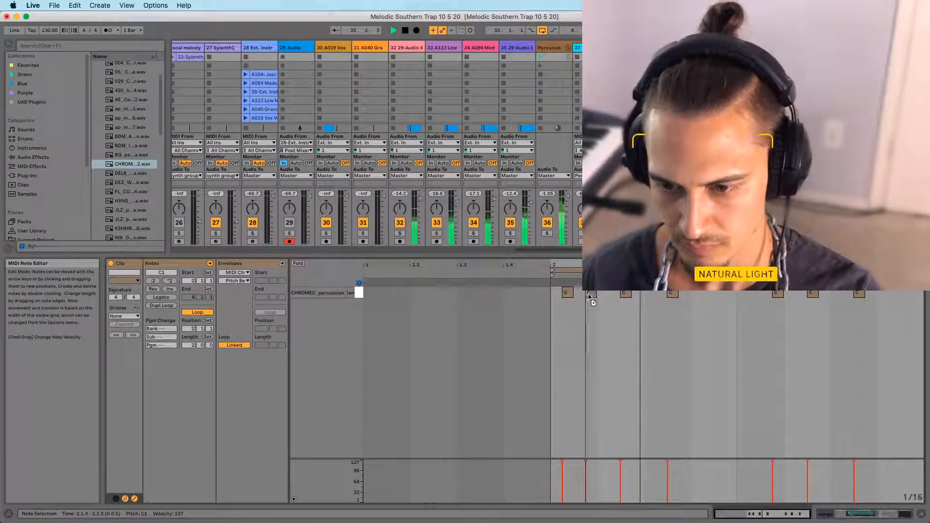
{"action": "left_click_drag", "start_coordinate": [592, 297], "coordinate": [594, 296]}
{"action": "key", "text": "space"}
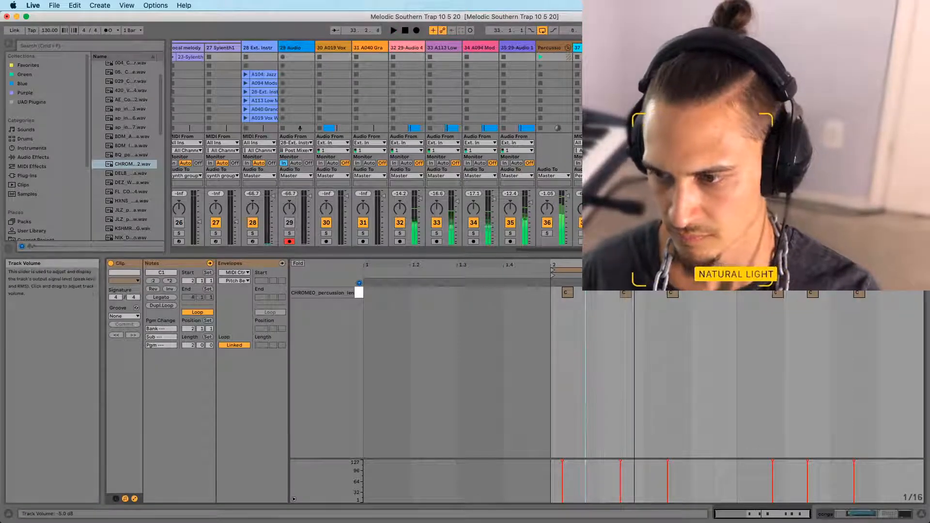
{"action": "key", "text": "space"}
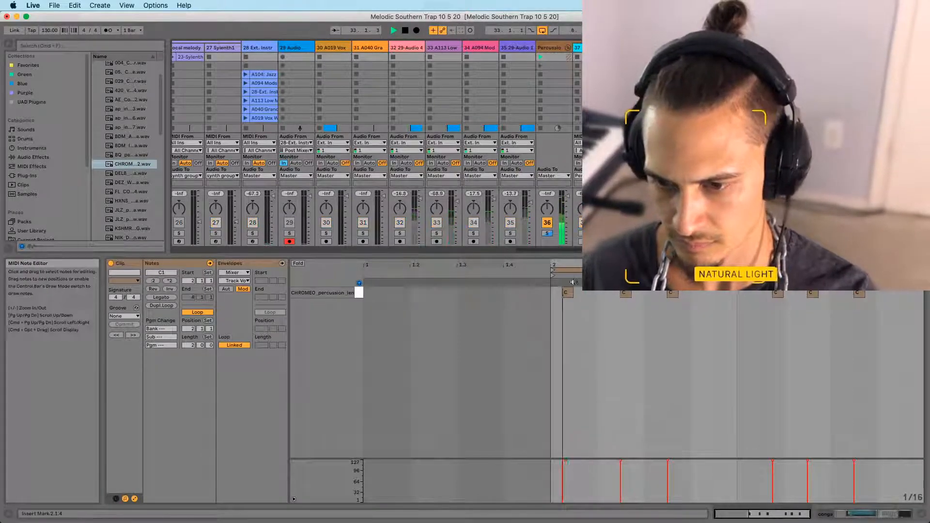
Shorten the CHROMEO conga sample with its end marker, set Fade Out to 42.9 ms, Volume to -9.71 dB and Transpose to +4 st, and unsolo the track
{"action": "left_click", "coordinate": [862, 514]}
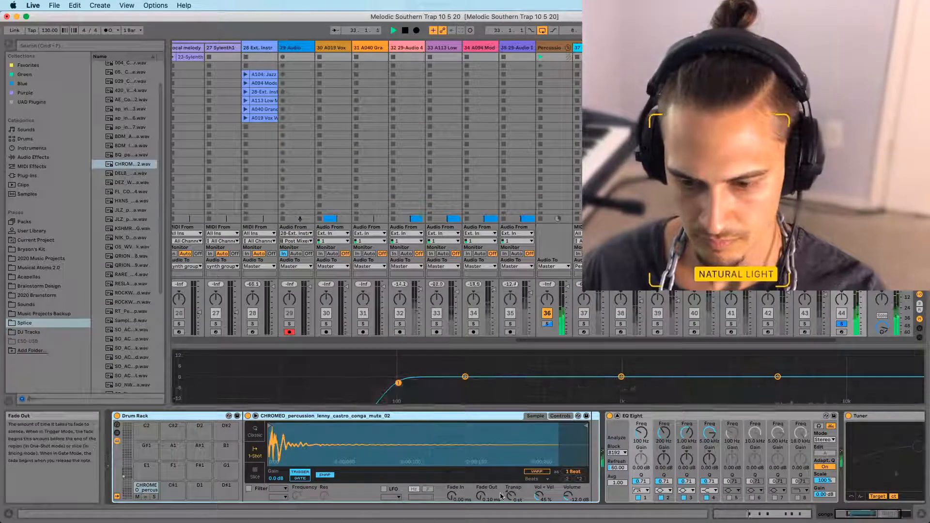
{"action": "left_click_drag", "start_coordinate": [587, 426], "coordinate": [366, 426]}
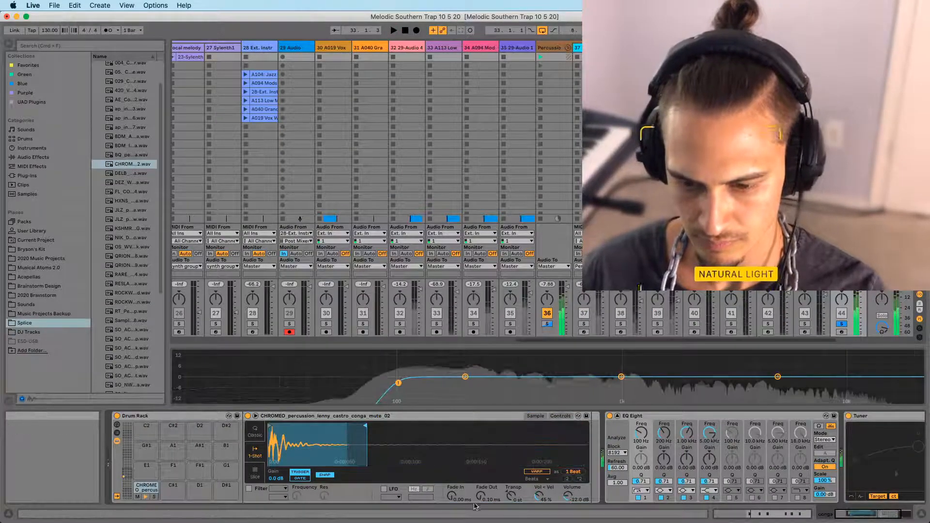
{"action": "left_click_drag", "start_coordinate": [365, 426], "coordinate": [403, 429]}
{"action": "left_click_drag", "start_coordinate": [568, 496], "coordinate": [566, 521]}
{"action": "left_click", "coordinate": [841, 324]}
{"action": "left_click_drag", "start_coordinate": [511, 496], "coordinate": [511, 490]}
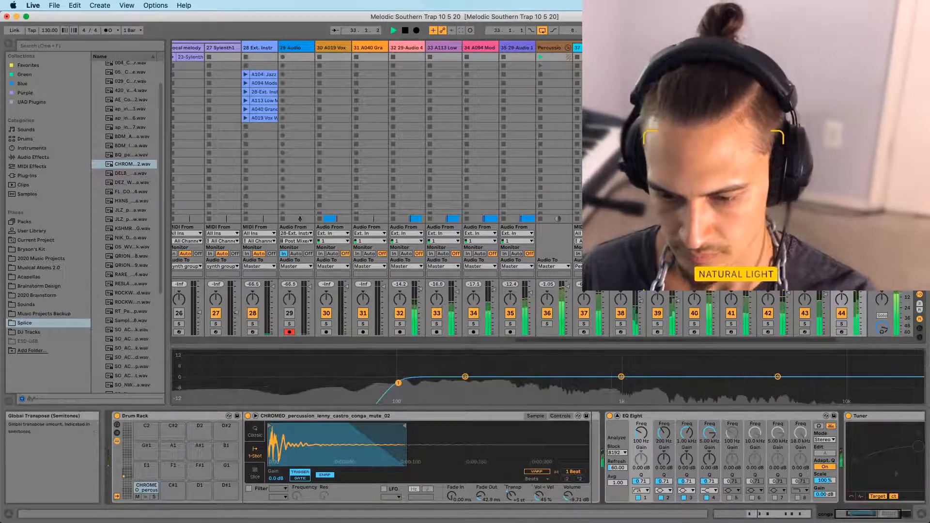
Open the CHROMEO conga clip's notes during playback, delete the second note and move the third note to 3.1.2
{"action": "key", "text": "Tab"}
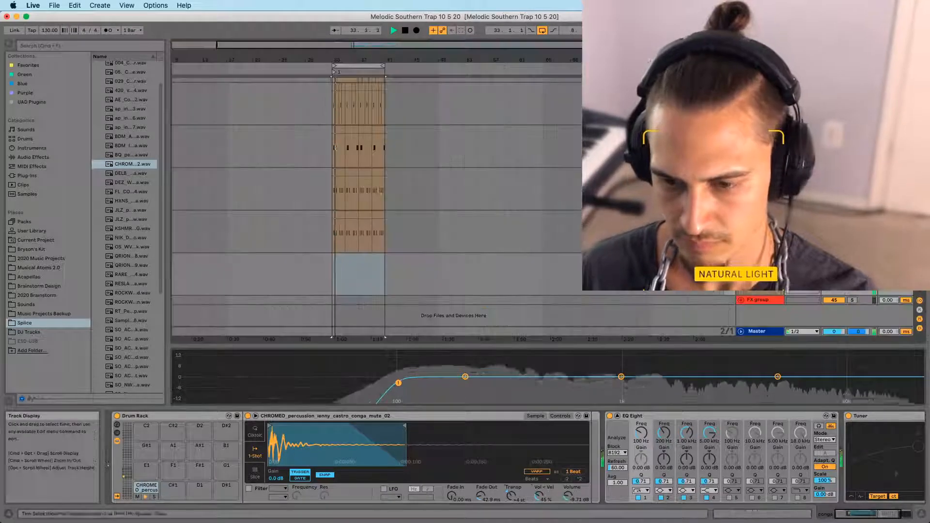
{"action": "key", "text": "Tab"}
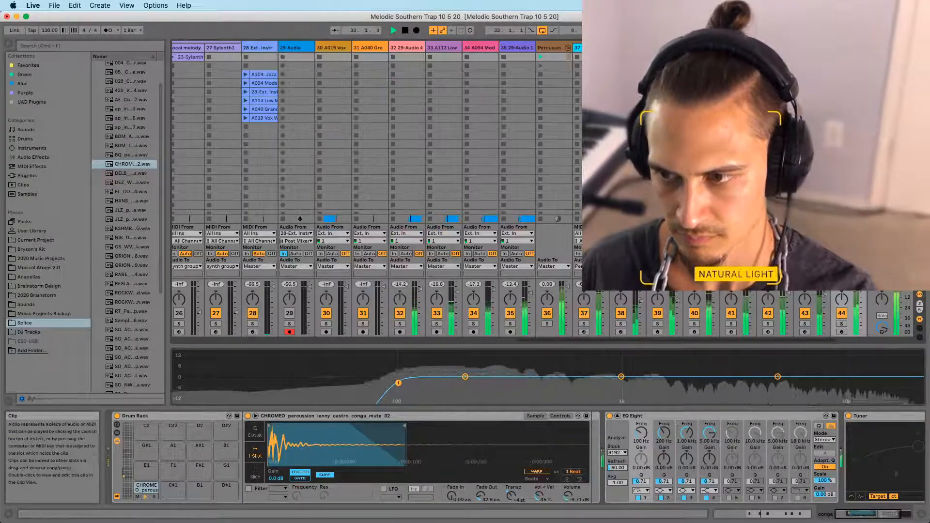
{"action": "key", "text": "shift+Tab"}
{"action": "key", "text": "space"}
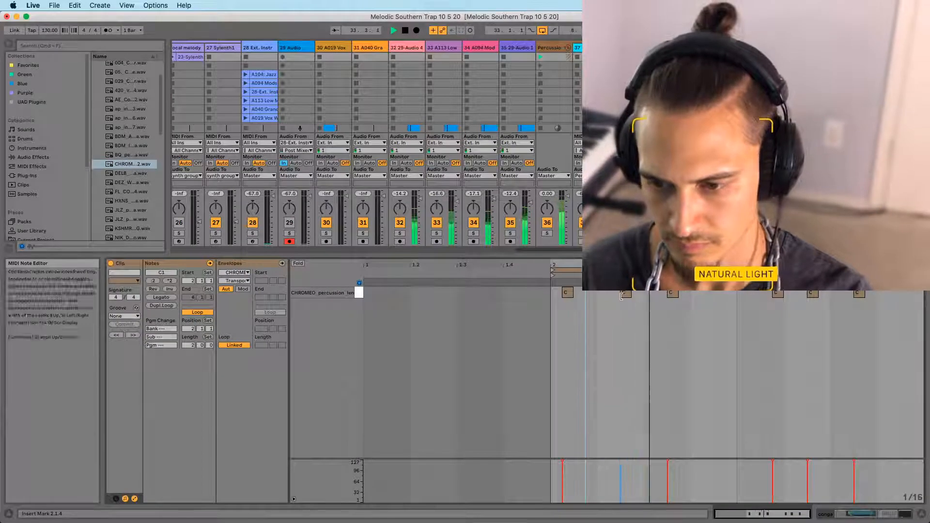
{"action": "double_click", "coordinate": [626, 294]}
{"action": "key", "text": "space"}
{"action": "key", "text": "space"}
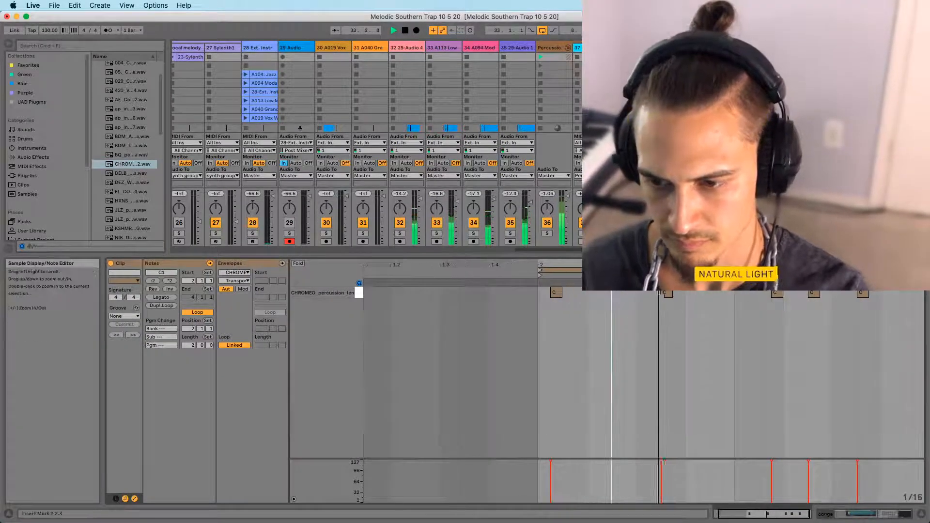
{"action": "left_click_drag", "start_coordinate": [673, 294], "coordinate": [706, 294]}
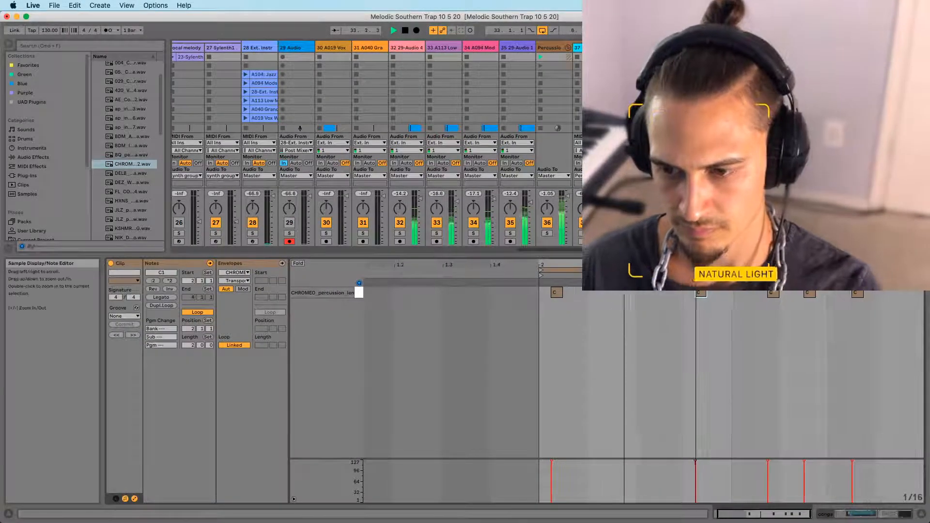
{"action": "left_click_drag", "start_coordinate": [705, 294], "coordinate": [750, 295]}
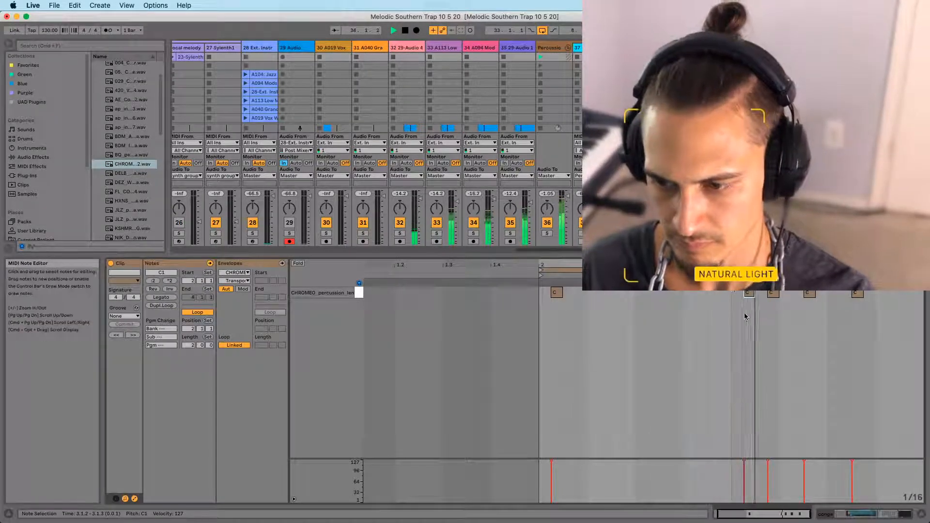
Try the conga clip's last note at 3.4.1, delete all notes after 3.1.2 and stop playback
{"action": "left_click_drag", "start_coordinate": [777, 296], "coordinate": [811, 297]}
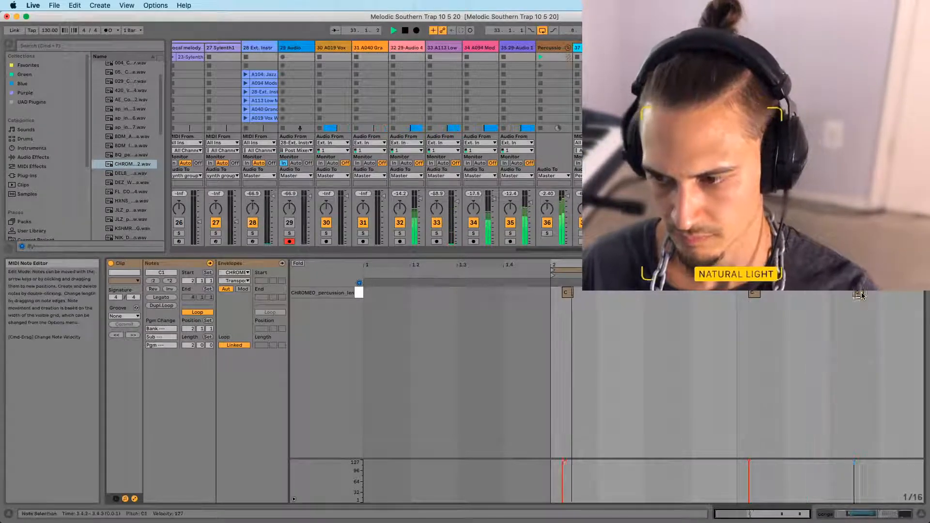
{"action": "left_click_drag", "start_coordinate": [863, 296], "coordinate": [893, 303]}
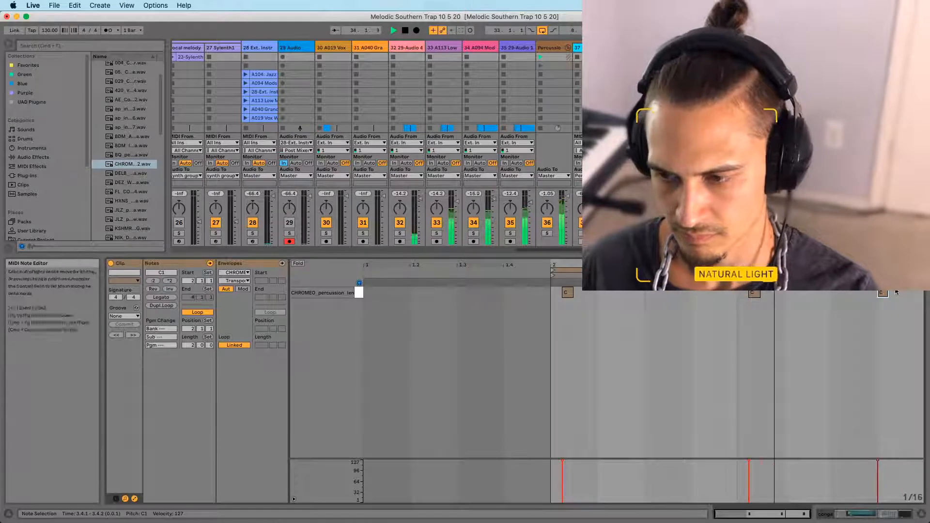
{"action": "double_click", "coordinate": [882, 294]}
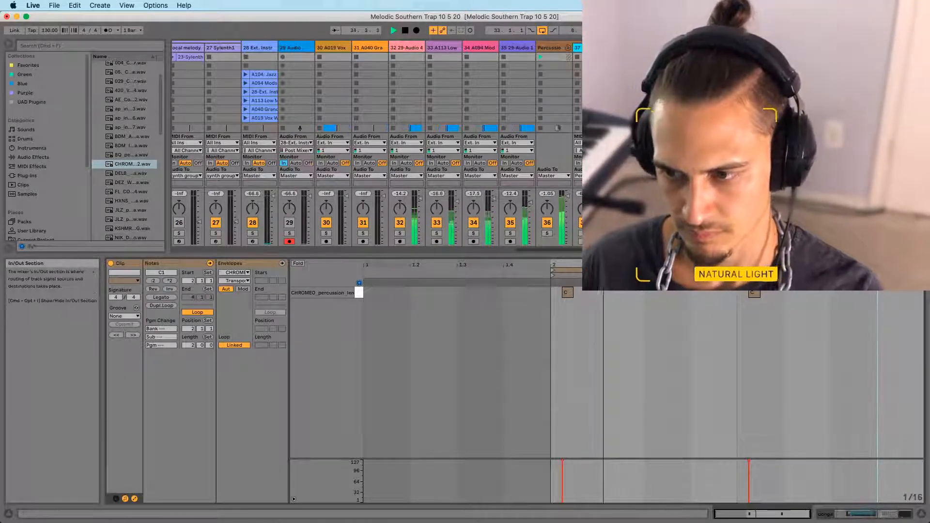
{"action": "key", "text": "space"}
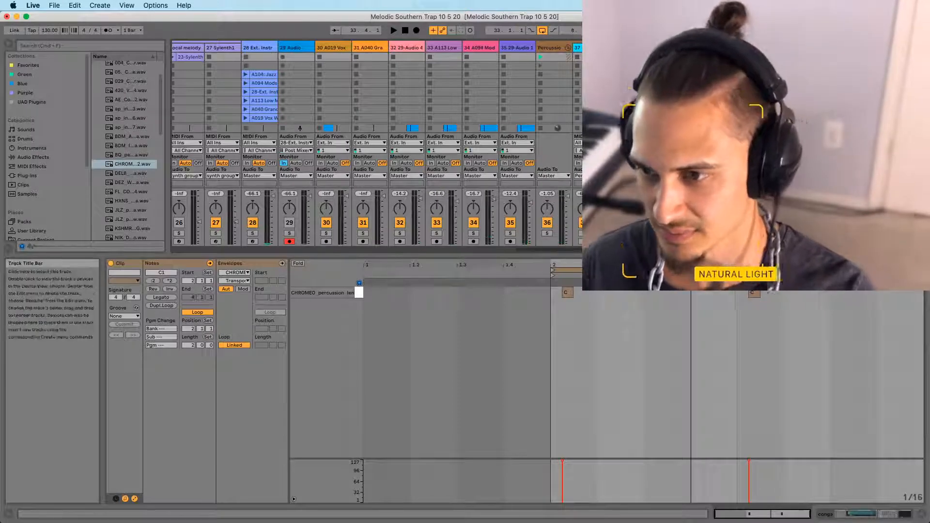
Delete the two remaining notes from the third conga's clip
{"action": "left_click", "coordinate": [849, 57]}
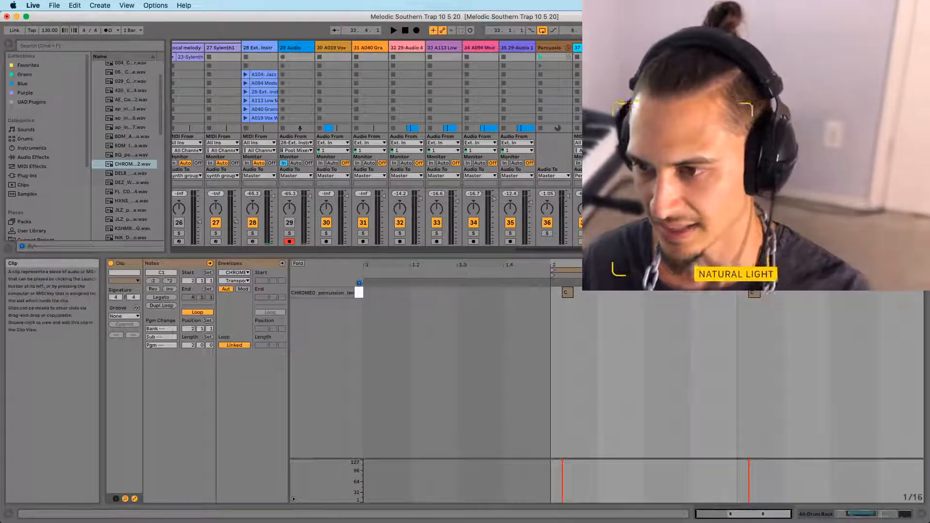
{"action": "left_click_drag", "start_coordinate": [550, 301], "coordinate": [762, 290]}
{"action": "key", "text": "Delete"}
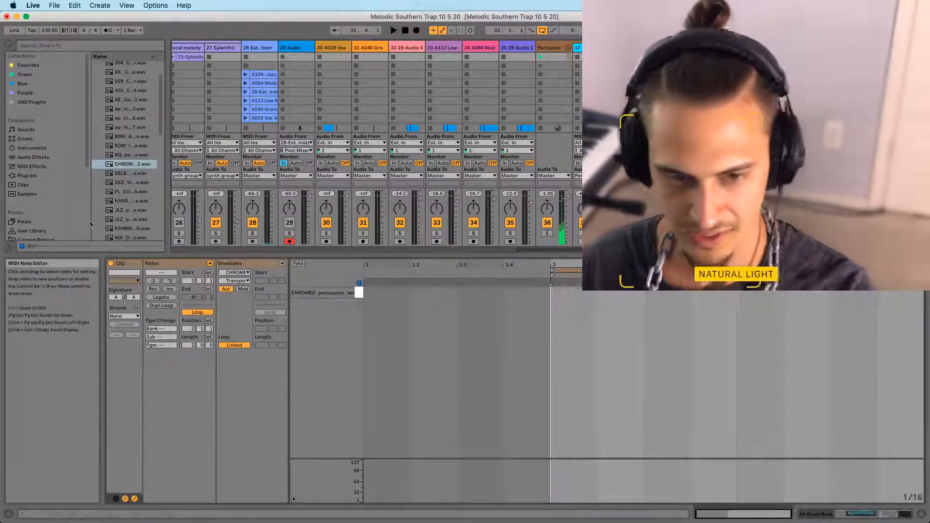
Audition samples in the congas folder and widen the browser to show their full names
{"action": "left_click", "coordinate": [125, 201]}
{"action": "left_click", "coordinate": [125, 118]}
{"action": "scroll", "coordinate": [126, 119], "scroll_direction": "up", "scroll_amount": 2}
{"action": "left_click", "coordinate": [126, 120]}
{"action": "left_click", "coordinate": [126, 102]}
{"action": "left_click", "coordinate": [126, 92]}
{"action": "left_click_drag", "start_coordinate": [166, 105], "coordinate": [223, 106]}
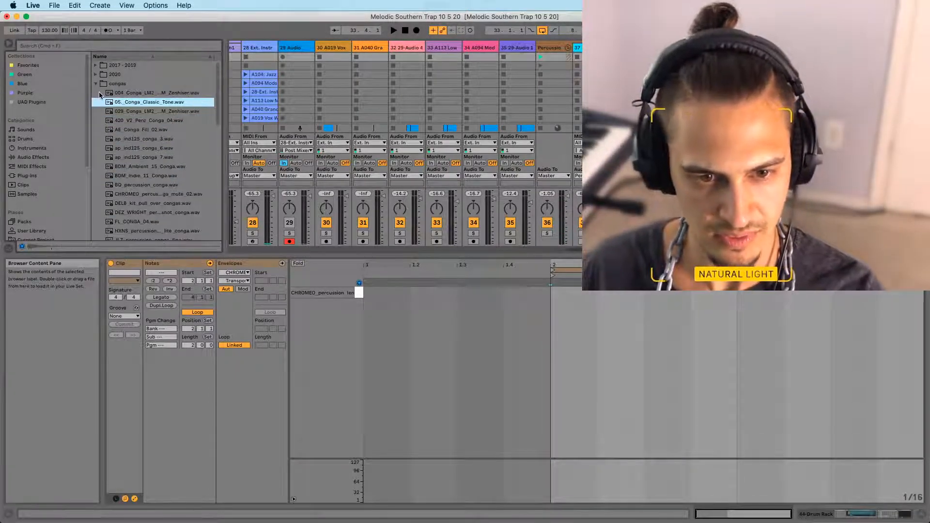
Look through the UZ - Real Trap Samples Vol. 2 folder and audition its kick, snare and percussion one-shots
{"action": "left_click", "coordinate": [95, 84]}
{"action": "left_click", "coordinate": [96, 93]}
{"action": "left_click", "coordinate": [119, 131]}
{"action": "scroll", "coordinate": [119, 140], "scroll_direction": "down", "scroll_amount": 3}
{"action": "left_click", "coordinate": [120, 159]}
{"action": "scroll", "coordinate": [121, 161], "scroll_direction": "down", "scroll_amount": 4}
{"action": "left_click", "coordinate": [122, 164]}
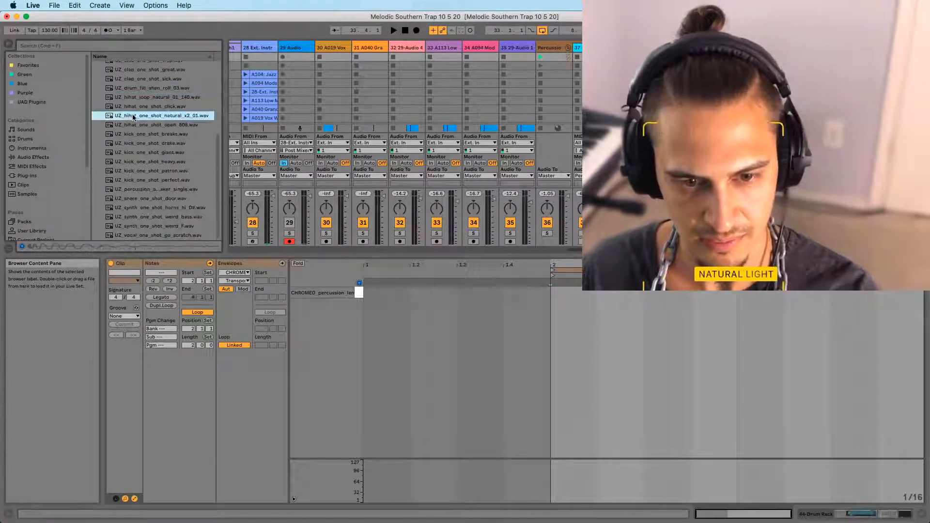
{"action": "left_click", "coordinate": [130, 163]}
{"action": "left_click", "coordinate": [136, 191]}
{"action": "left_click", "coordinate": [142, 199]}
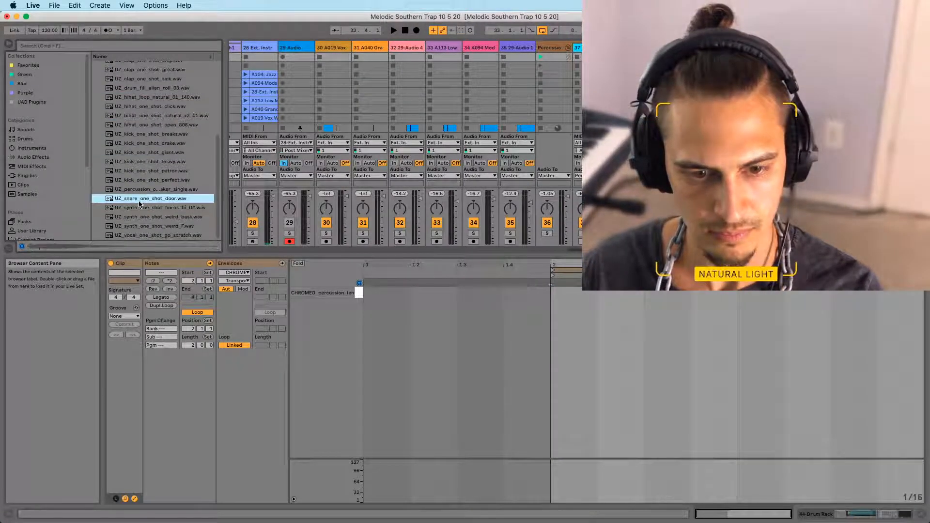
{"action": "left_click", "coordinate": [138, 198]}
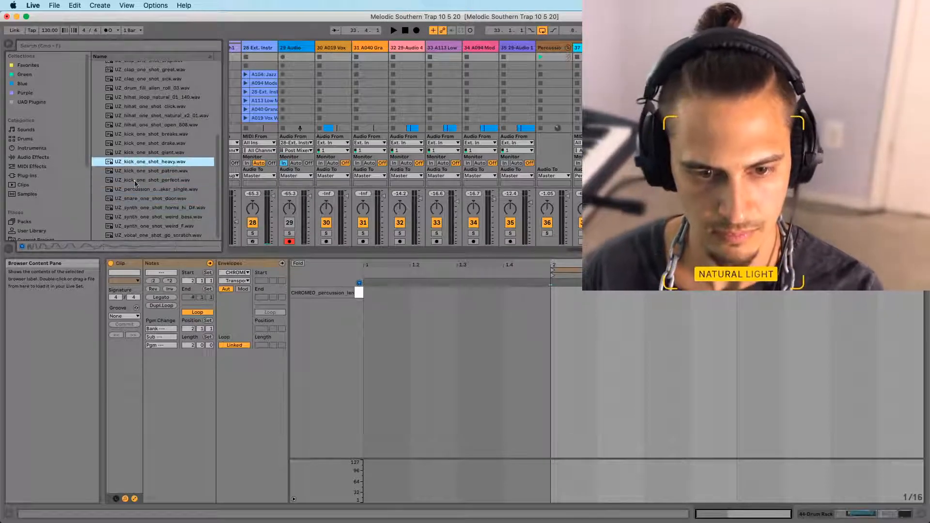
{"action": "left_click", "coordinate": [138, 190]}
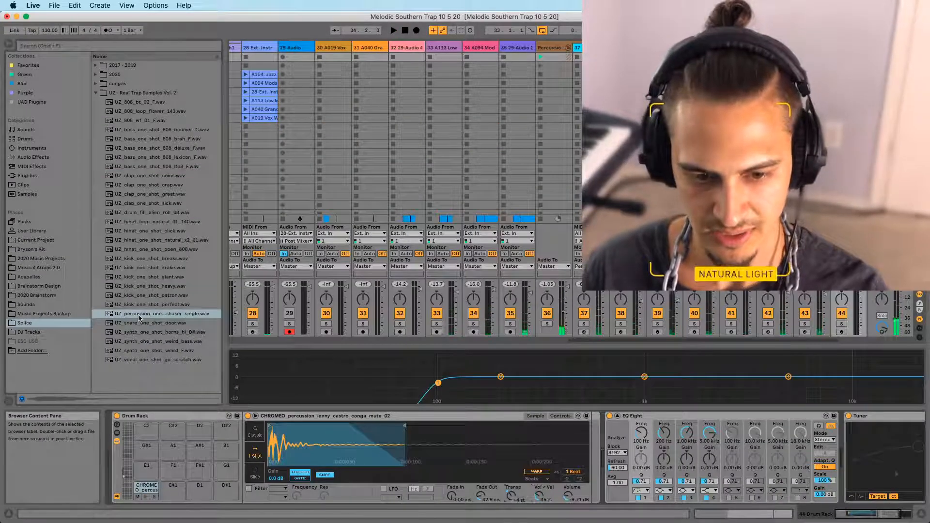
Replace the CHROMEO conga in the Drum Rack with UZ_percussion_one_shot_shaker_single and play the beat
{"action": "left_click_drag", "start_coordinate": [139, 318], "coordinate": [218, 438]}
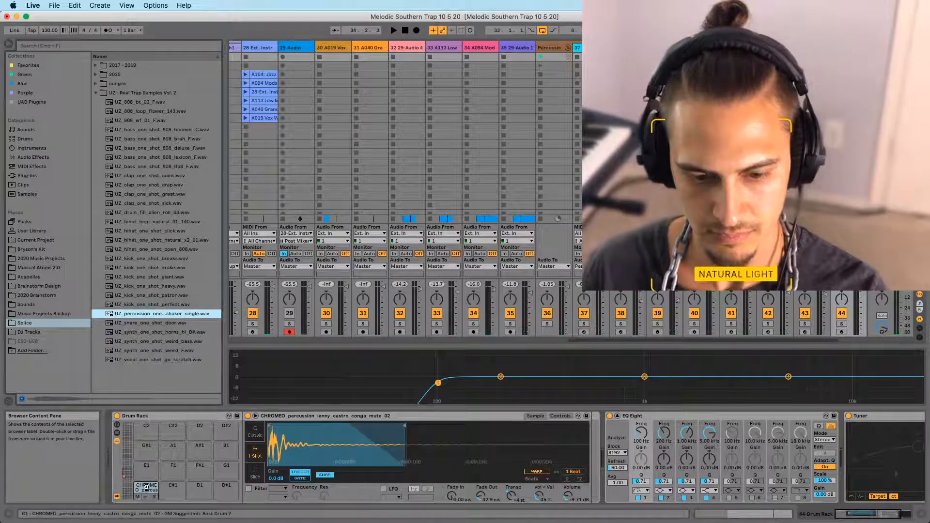
{"action": "left_click_drag", "start_coordinate": [145, 490], "coordinate": [146, 491]}
{"action": "key", "text": "space"}
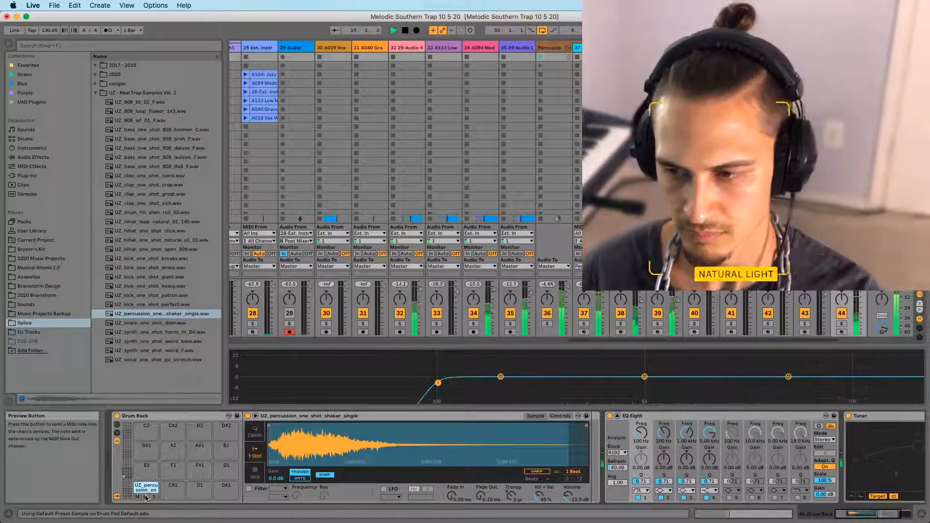
Compare the emptied clip with the note patterns of the ROCKWILDER and SO_ACP conga clips while the beat plays
{"action": "key", "text": "shift+Tab"}
{"action": "key", "text": "shift+Tab"}
{"action": "key", "text": "shift+Tab"}
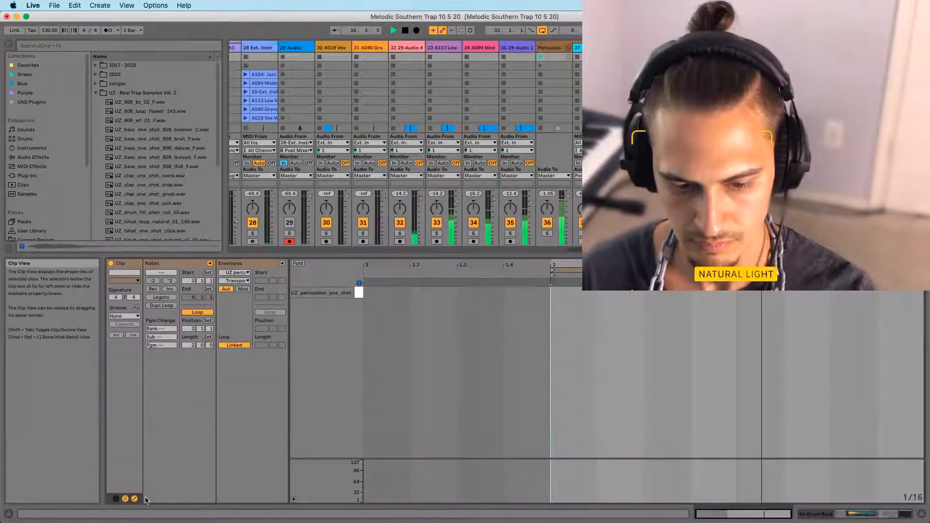
{"action": "key", "text": "shift+Tab"}
{"action": "key", "text": "Tab"}
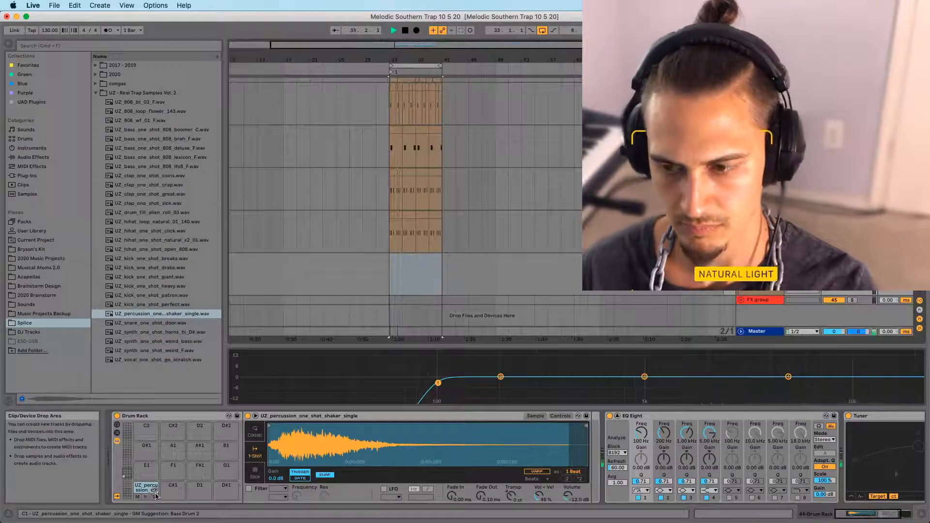
{"action": "key", "text": "Tab"}
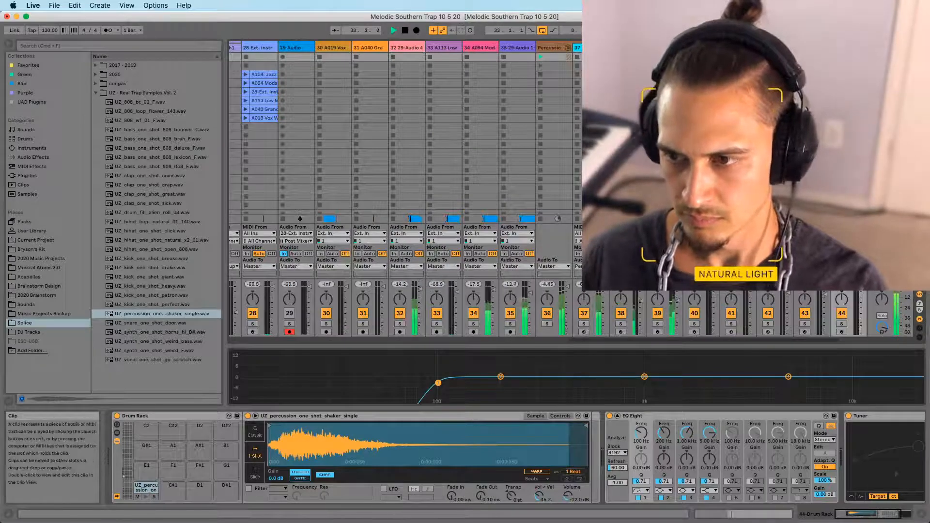
{"action": "key", "text": "shift+Tab"}
{"action": "key", "text": "Tab"}
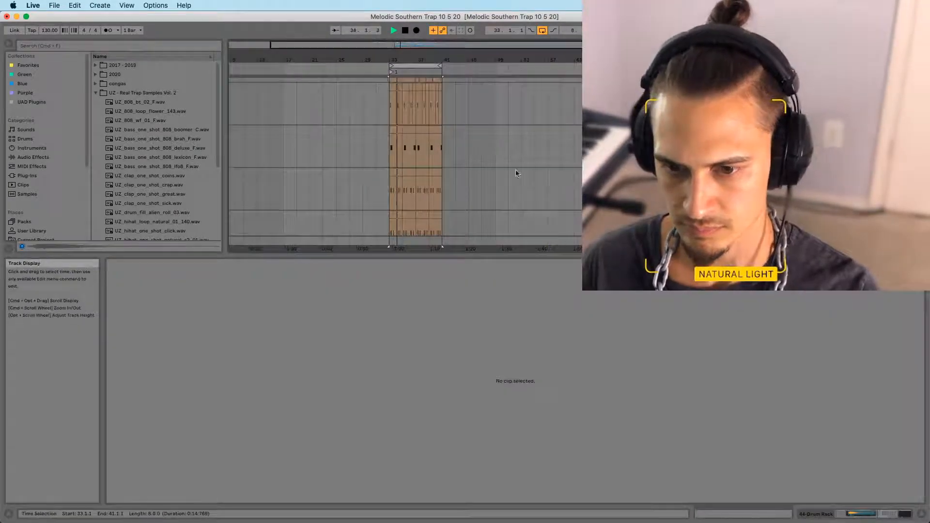
{"action": "key", "text": "Tab"}
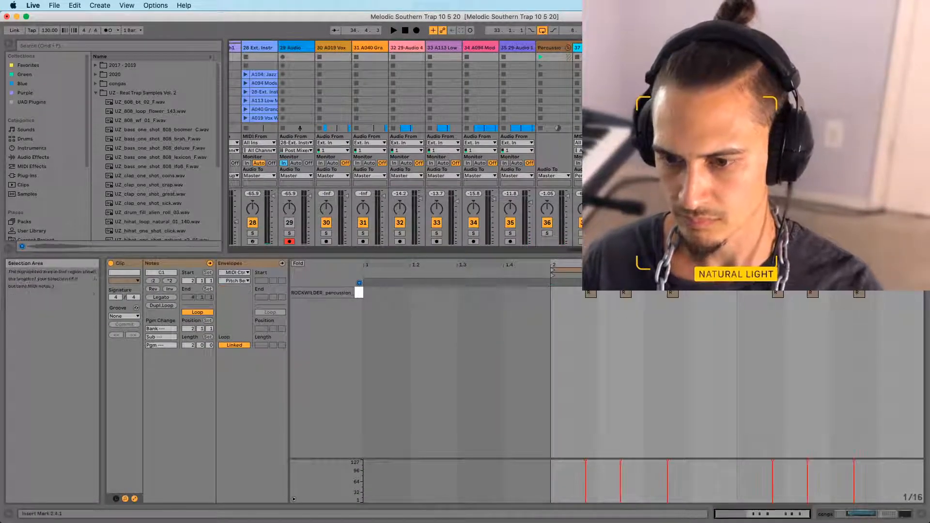
{"action": "left_click", "coordinate": [630, 57]}
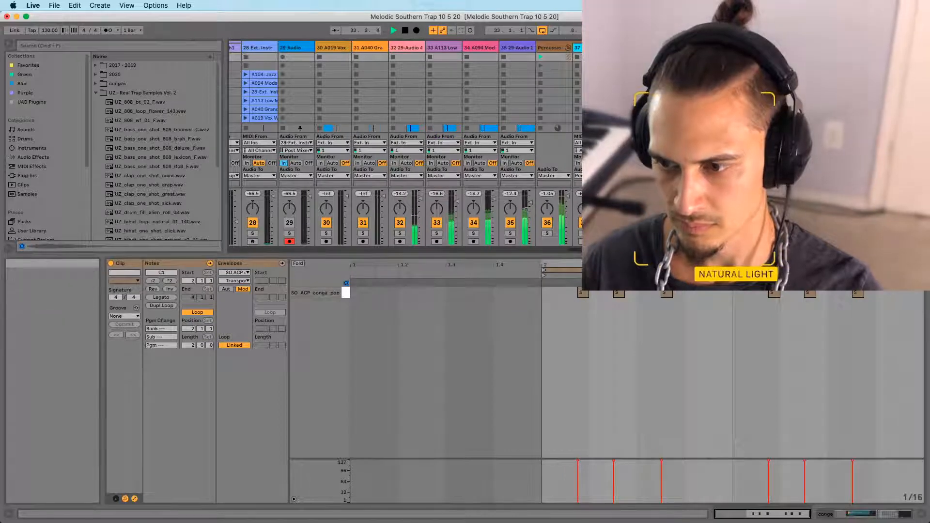
{"action": "scroll", "coordinate": [406, 144], "scroll_direction": "right", "scroll_amount": 3}
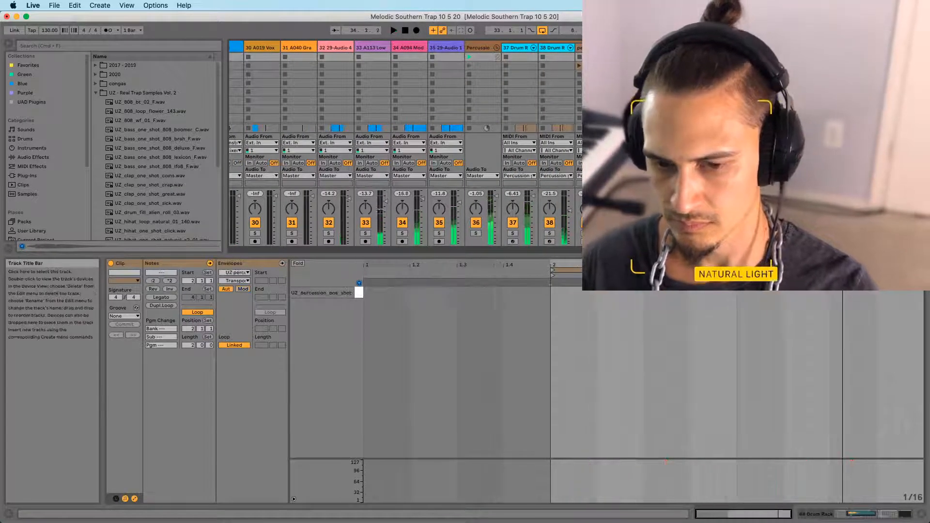
Stop playback and undo the shaker sample swap and the deletion of the third conga's notes
{"action": "key", "text": "space"}
{"action": "key", "text": "Tab"}
{"action": "key", "text": "Tab"}
{"action": "key", "text": "shift+Tab"}
{"action": "key", "text": "shift+Tab"}
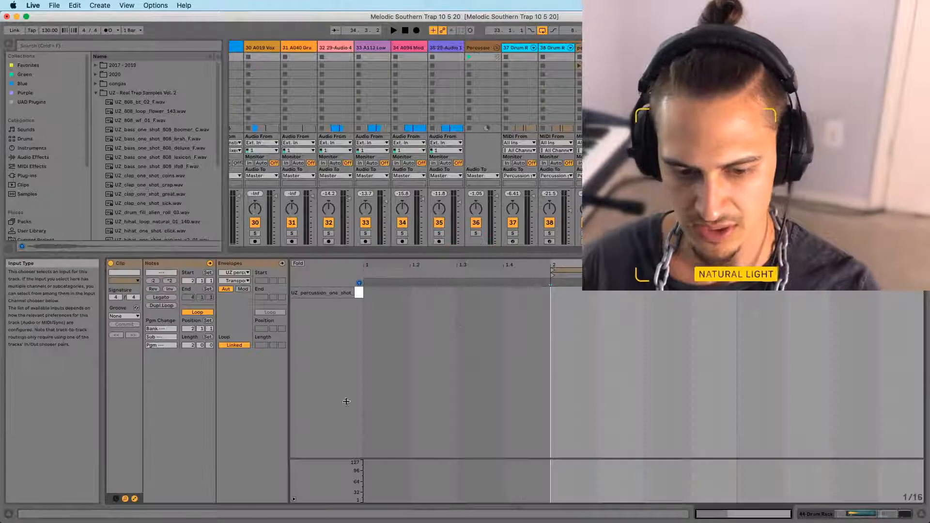
{"action": "key", "text": "shift+Tab"}
{"action": "key", "text": "super+z"}
{"action": "key", "text": "Tab"}
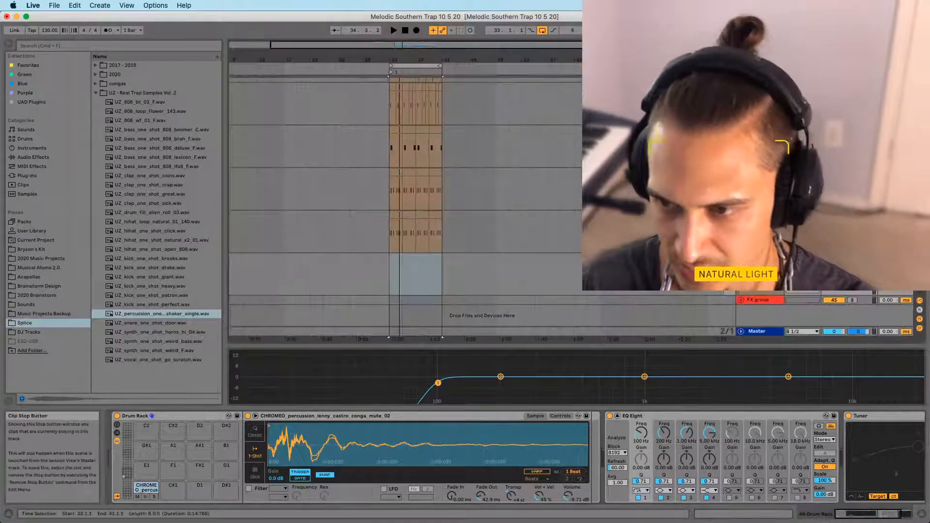
Place the third conga's two-bar clip in the Arrangement at bar 33 and repeat it up to bar 41
{"action": "key", "text": "Tab"}
{"action": "key", "text": "shift+Tab"}
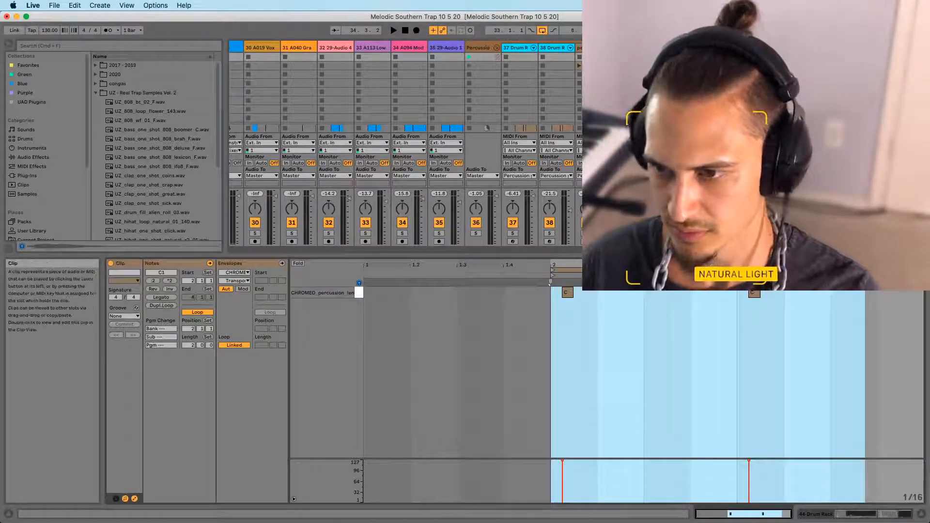
{"action": "key", "text": "Tab"}
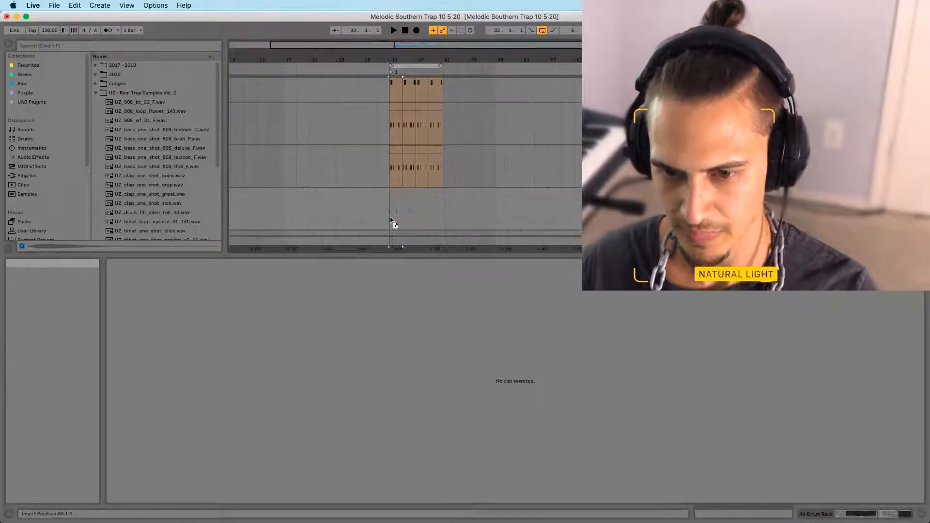
{"action": "left_click", "coordinate": [392, 220]}
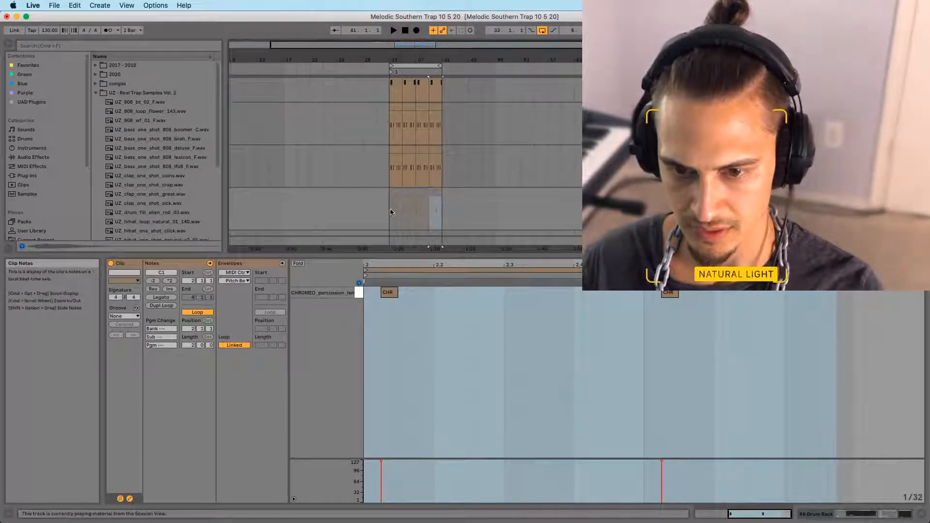
Duplicate the third conga track and delete all clips from the copy
{"action": "left_click", "coordinate": [391, 210]}
{"action": "scroll", "coordinate": [390, 211], "scroll_direction": "down", "scroll_amount": 1}
{"action": "key", "text": "super+d"}
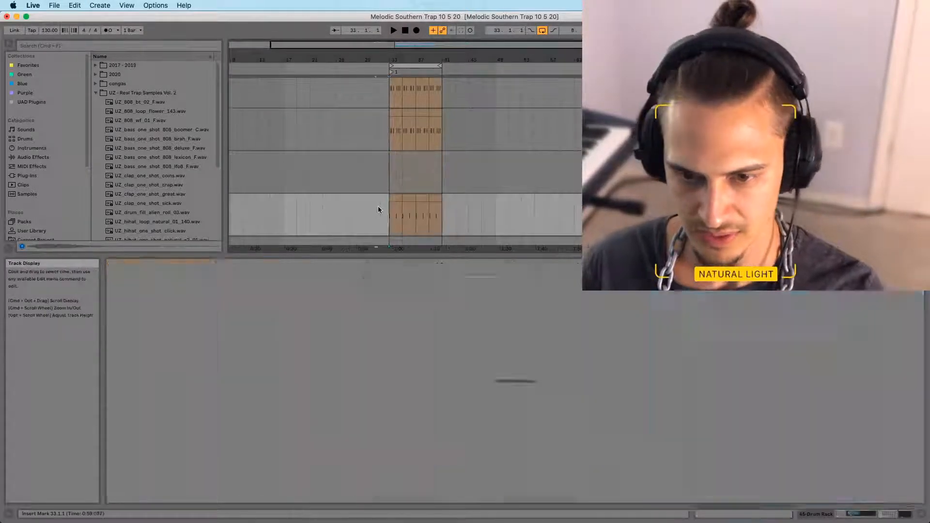
{"action": "left_click_drag", "start_coordinate": [376, 208], "coordinate": [594, 207]}
{"action": "key", "text": "Delete"}
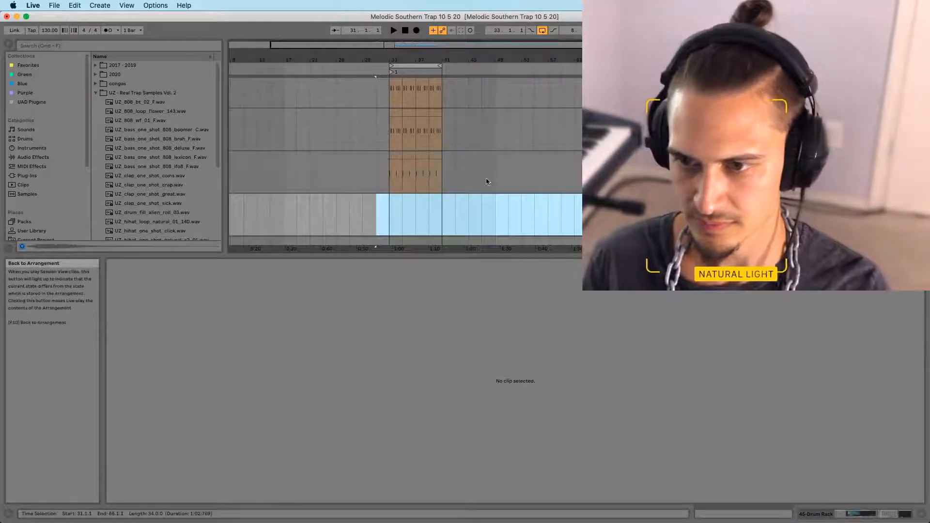
Load the UZ_percussion_one_shot_shaker_single sample onto the C1 pad of the copied track's Drum Rack
{"action": "left_click", "coordinate": [390, 218]}
{"action": "scroll", "coordinate": [97, 189], "scroll_direction": "down", "scroll_amount": 4}
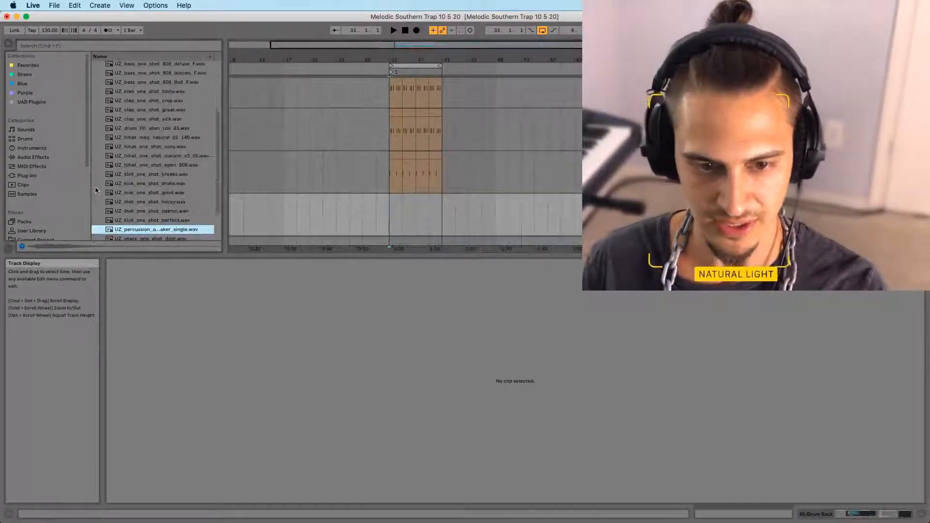
{"action": "left_click", "coordinate": [153, 227]}
{"action": "scroll", "coordinate": [154, 220], "scroll_direction": "down", "scroll_amount": 1}
{"action": "key", "text": "Tab"}
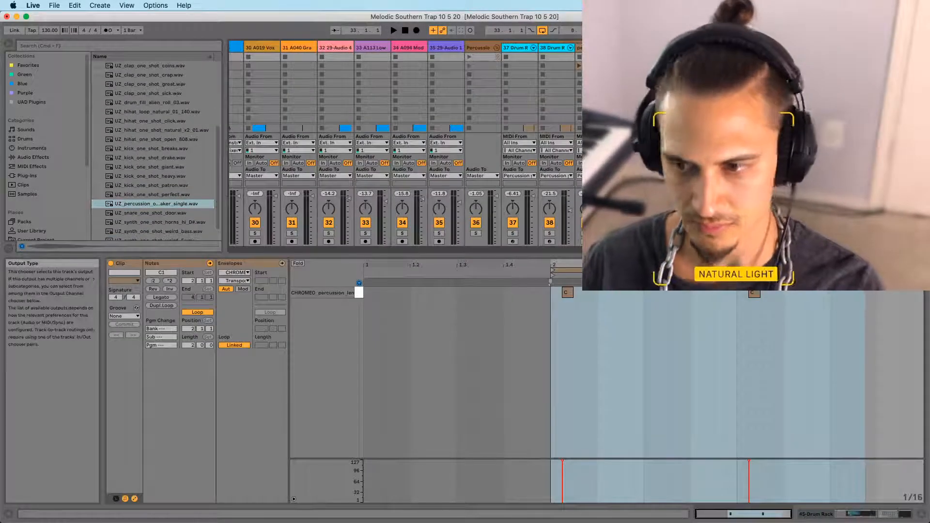
{"action": "key", "text": "shift+Tab"}
{"action": "left_click_drag", "start_coordinate": [150, 314], "coordinate": [143, 494]}
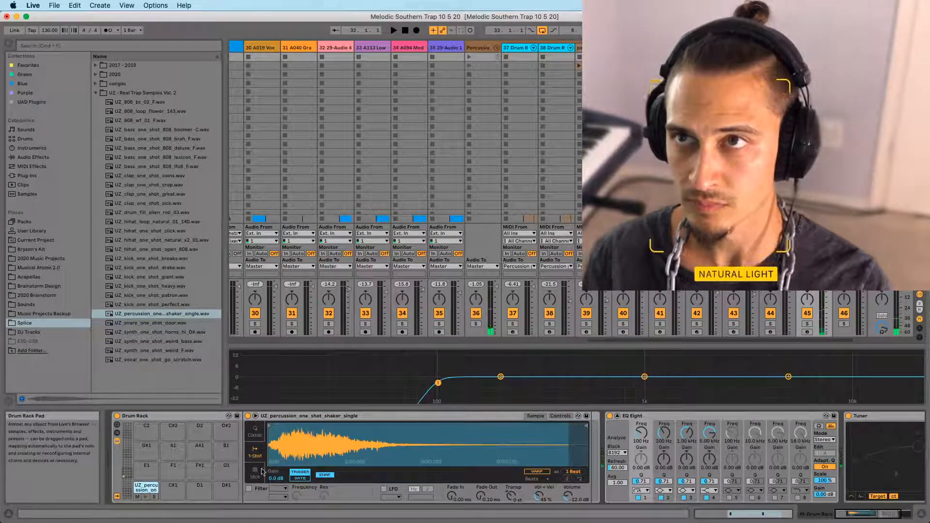
Launch the shaker track's two-bar Session clip with the beat and open its notes for editing
{"action": "key", "text": "Tab"}
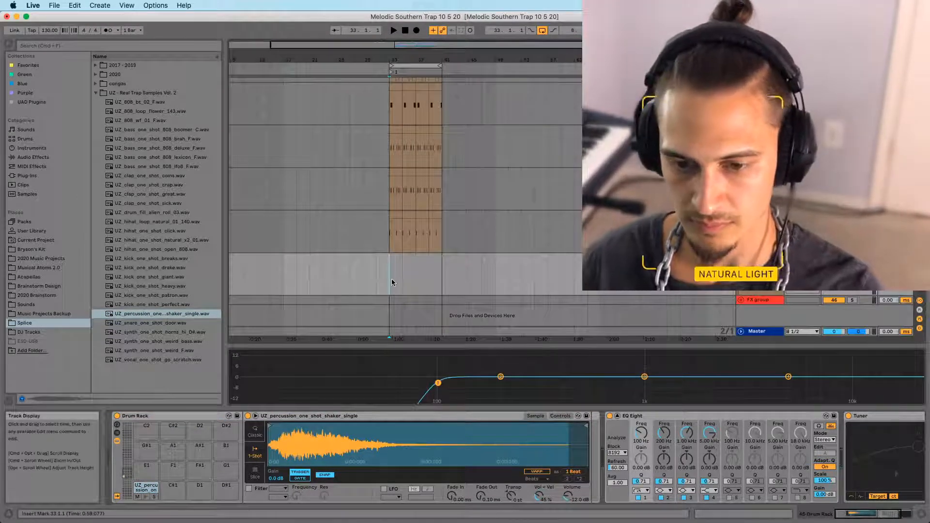
{"action": "left_click", "coordinate": [394, 215]}
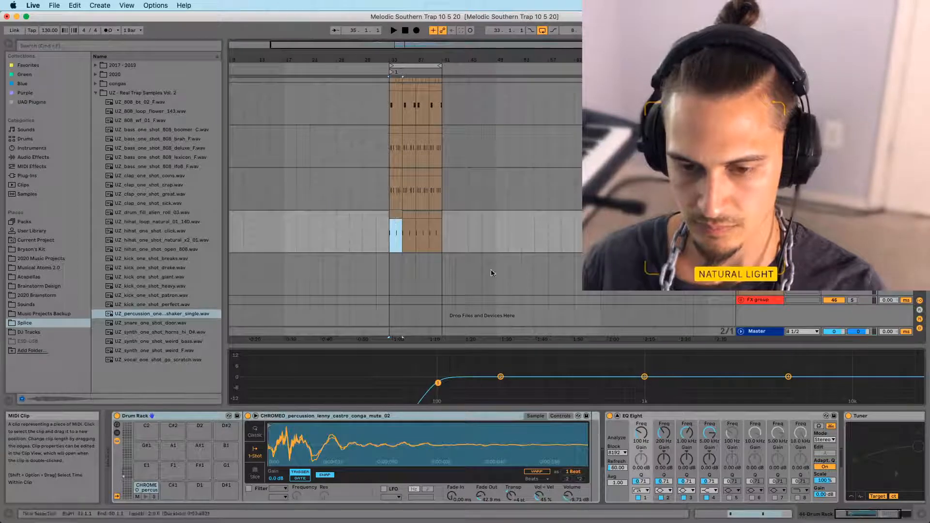
{"action": "key", "text": "Tab"}
{"action": "left_click", "coordinate": [800, 57]}
{"action": "key", "text": "shift+Tab"}
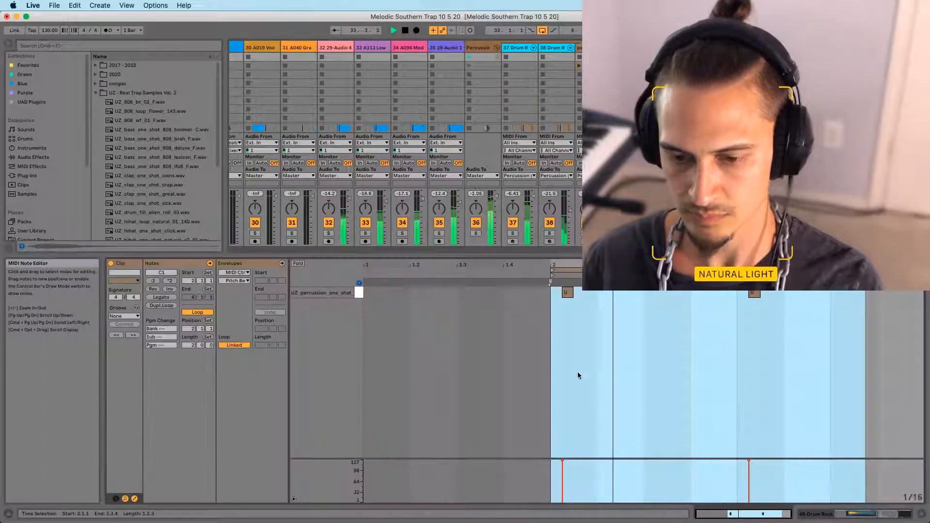
Delete the first shaker note, move the remaining one to 2.2.3, and copy it one bar further along
{"action": "double_click", "coordinate": [565, 293]}
{"action": "left_click_drag", "start_coordinate": [755, 296], "coordinate": [625, 293]}
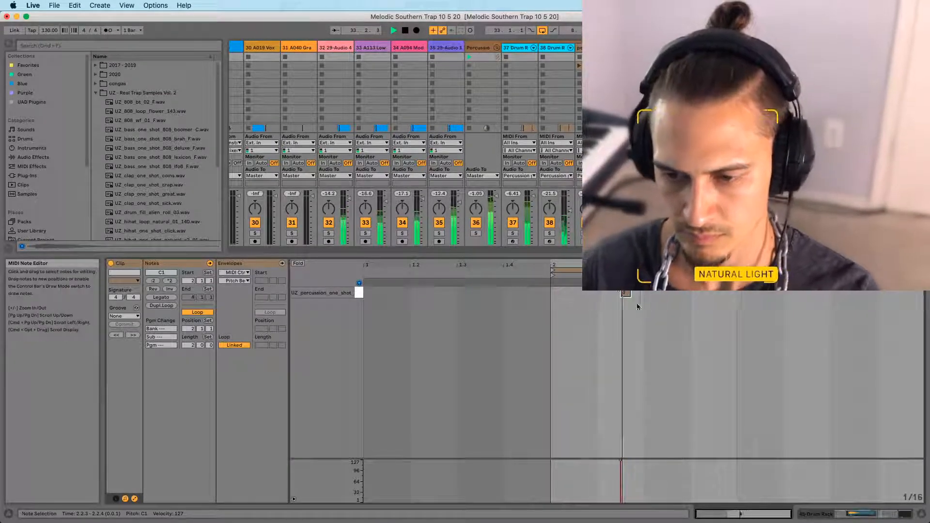
{"action": "key", "text": "space"}
{"action": "mouse_move", "coordinate": [625, 294]}
{"action": "left_mouse_down"}
{"action": "mouse_move", "coordinate": [567, 293]}
{"action": "mouse_move", "coordinate": [627, 293]}
{"action": "left_mouse_up"}
{"action": "key", "text": "space"}
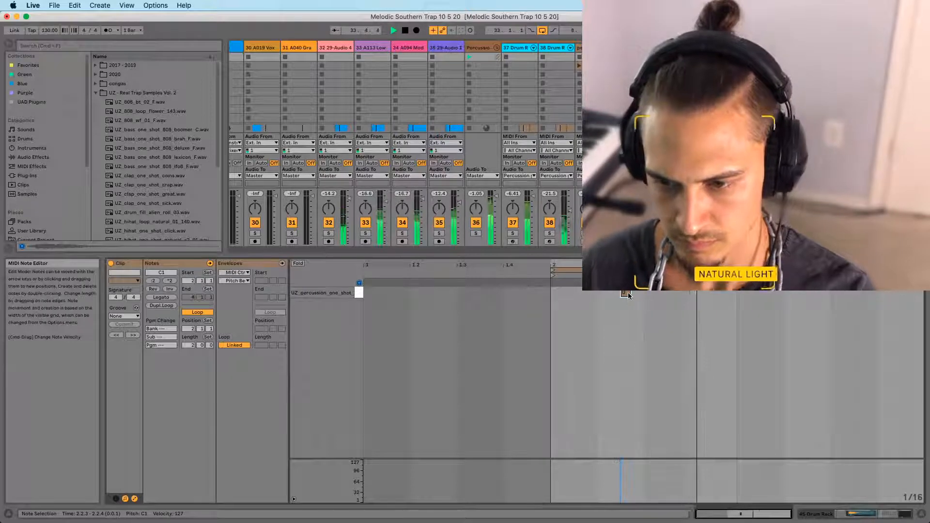
{"action": "left_click_drag", "start_coordinate": [626, 294], "coordinate": [813, 301]}
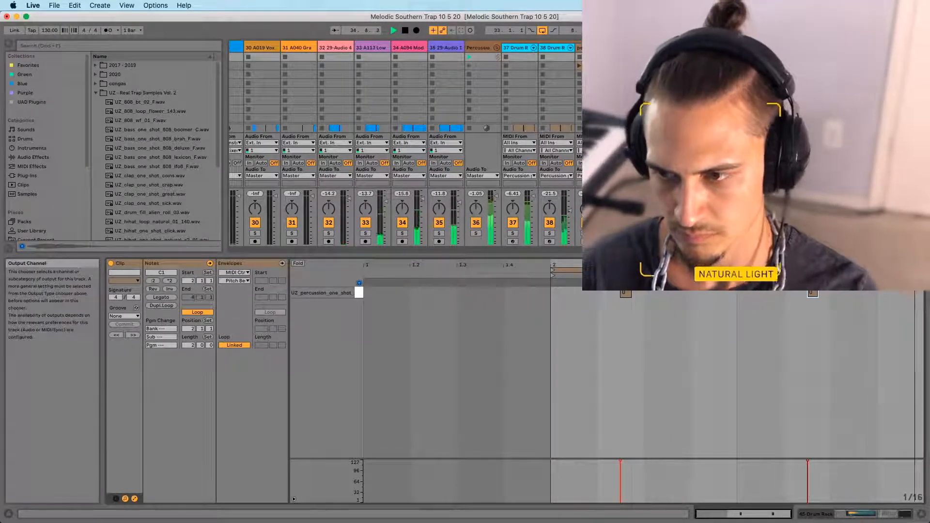
Place the shaker's two-bar clip in the Arrangement at bar 33 and repeat it up to bar 41
{"action": "key", "text": "Tab"}
{"action": "key", "text": "Tab"}
{"action": "key", "text": "Tab"}
{"action": "key", "text": "Tab"}
{"action": "key", "text": "space"}
{"action": "key", "text": "Tab"}
{"action": "left_click_drag", "start_coordinate": [594, 66], "coordinate": [407, 202]}
{"action": "key", "text": "super+d"}
{"action": "key", "text": "super+d"}
Play the arrangement from bar 33 and lower the shaker track's volume slightly
{"action": "left_click", "coordinate": [389, 221]}
{"action": "key", "text": "space"}
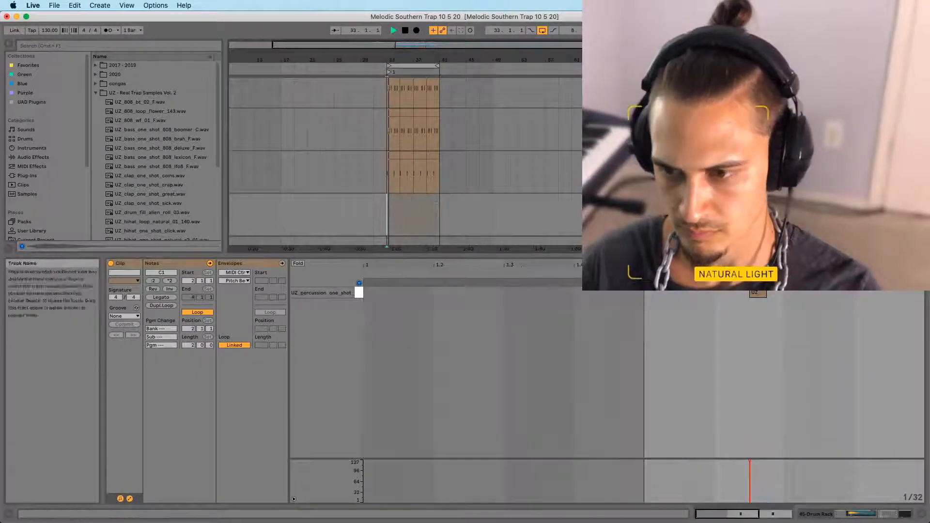
{"action": "scroll", "coordinate": [405, 160], "scroll_direction": "down", "scroll_amount": 3}
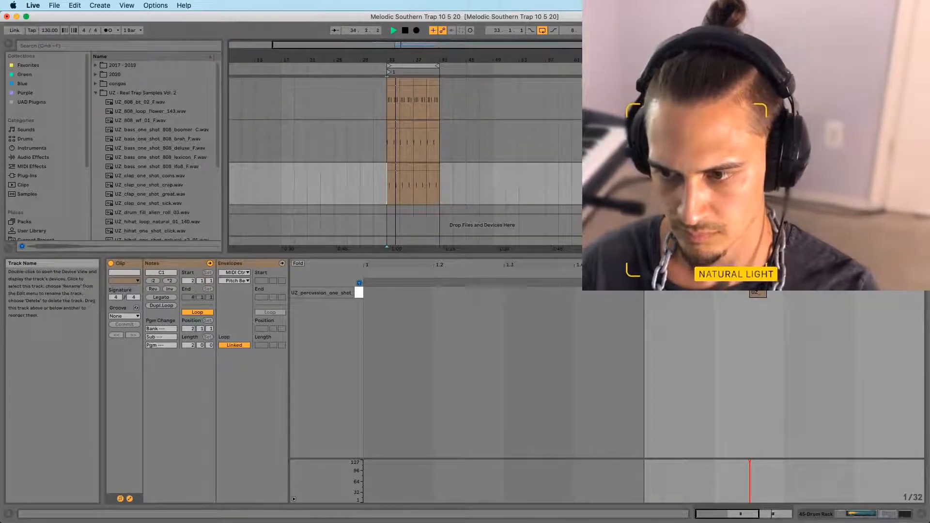
{"action": "left_click_drag", "start_coordinate": [882, 175], "coordinate": [882, 180]}
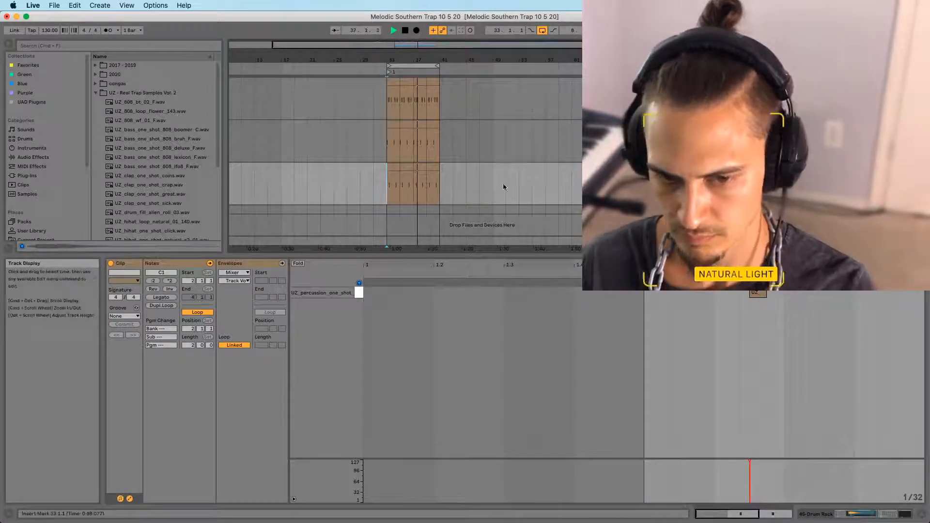
Audition the kick, percussion, synth and vocal one-shots in the UZ - Real Trap Samples Vol. 2 folder using raw preview
{"action": "scroll", "coordinate": [146, 194], "scroll_direction": "down", "scroll_amount": 3}
{"action": "scroll", "coordinate": [63, 192], "scroll_direction": "down", "scroll_amount": 2}
{"action": "scroll", "coordinate": [133, 189], "scroll_direction": "down", "scroll_amount": 3}
{"action": "left_click", "coordinate": [131, 189]}
{"action": "left_click", "coordinate": [134, 208]}
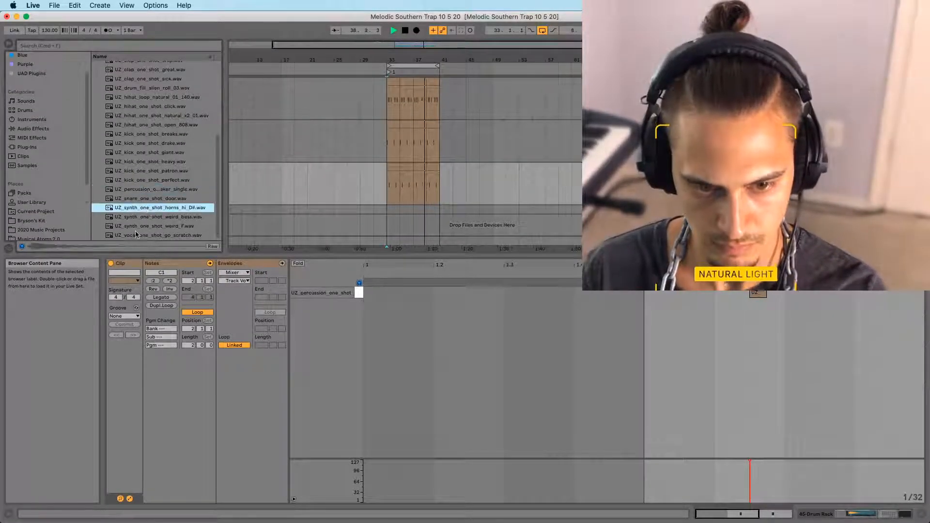
{"action": "left_click", "coordinate": [147, 235]}
{"action": "left_click", "coordinate": [213, 247]}
{"action": "left_click", "coordinate": [151, 161]}
{"action": "left_click", "coordinate": [136, 180]}
{"action": "left_click", "coordinate": [136, 189]}
{"action": "left_click", "coordinate": [137, 208]}
{"action": "left_click", "coordinate": [136, 217]}
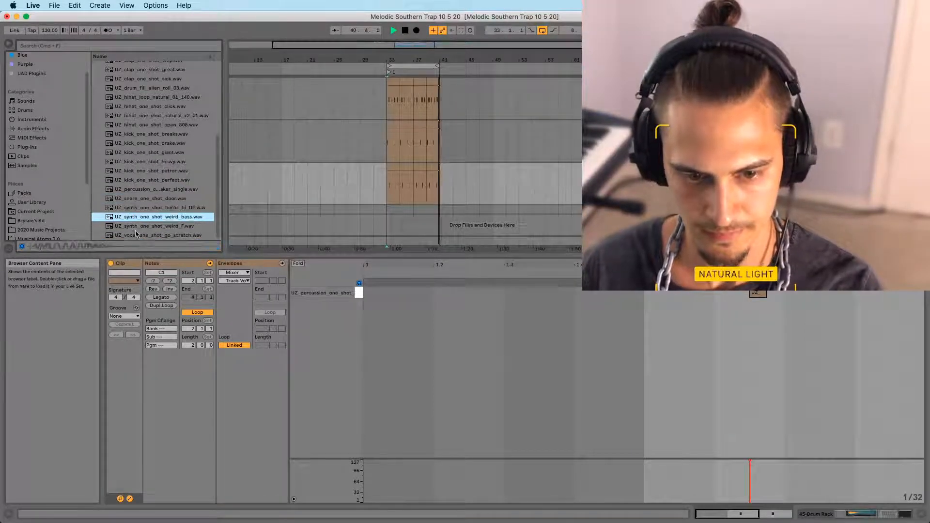
Place UZ_synth_one_shot_horns_hi_D#.wav on a new audio track at bar 33 and turn off the clip's warping
{"action": "left_click", "coordinate": [143, 207]}
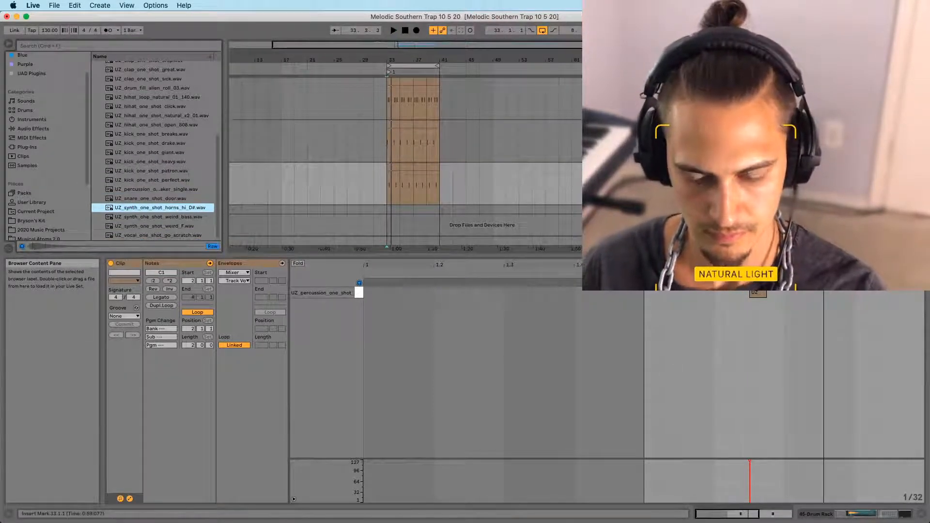
{"action": "scroll", "coordinate": [405, 156], "scroll_direction": "up", "scroll_amount": 10}
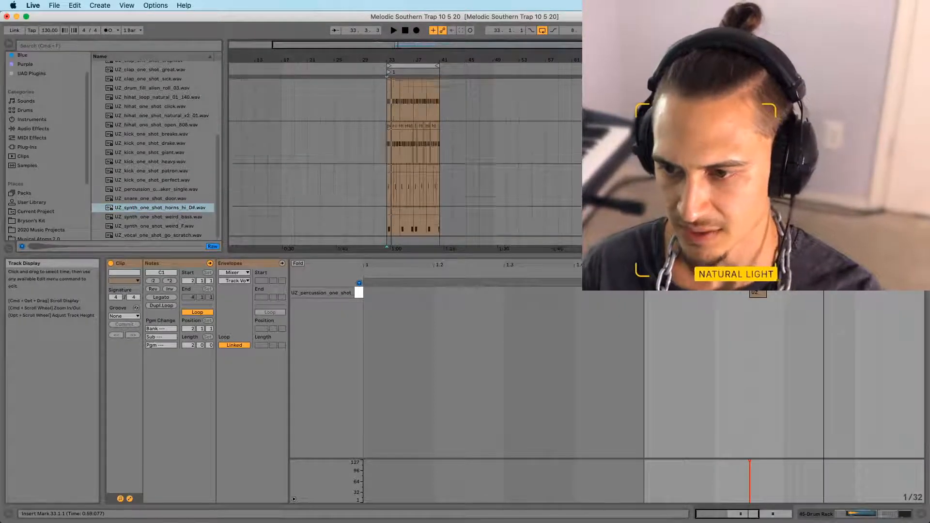
{"action": "left_click_drag", "start_coordinate": [160, 207], "coordinate": [407, 213]}
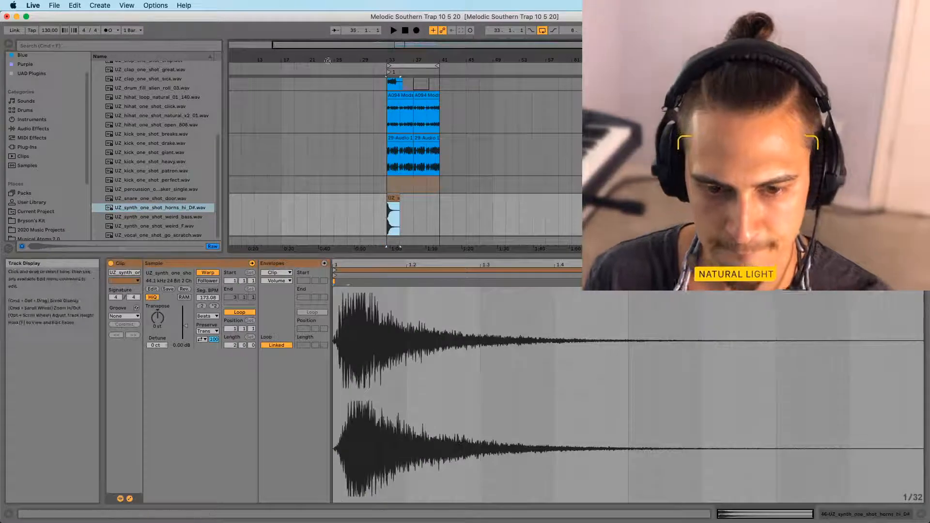
{"action": "left_click_drag", "start_coordinate": [377, 58], "coordinate": [378, 82]}
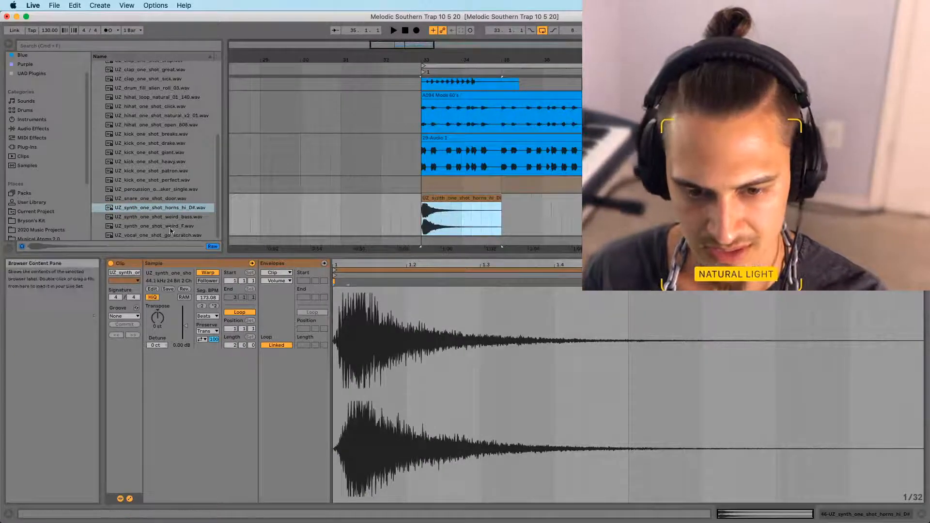
{"action": "left_click", "coordinate": [205, 273]}
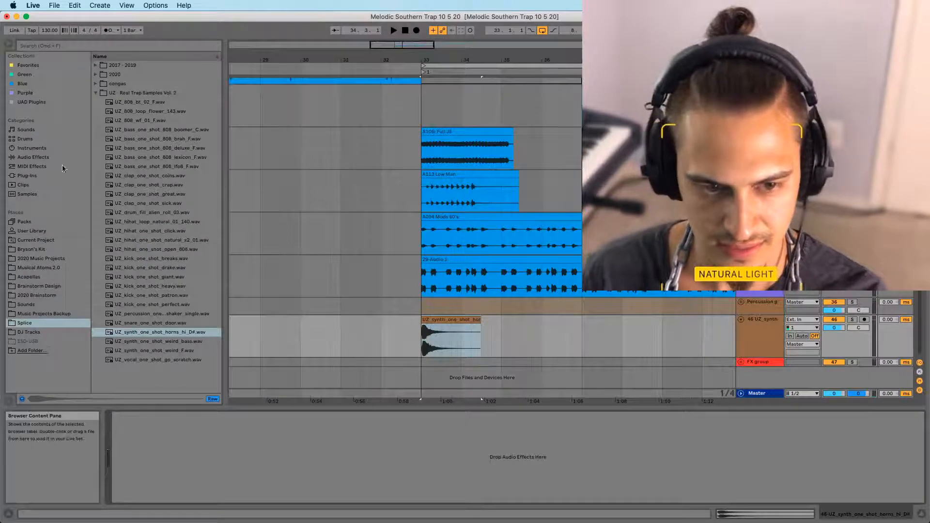
Add an EQ Eight with its default preset to the horn track and solo the track during playback
{"action": "left_click", "coordinate": [53, 157]}
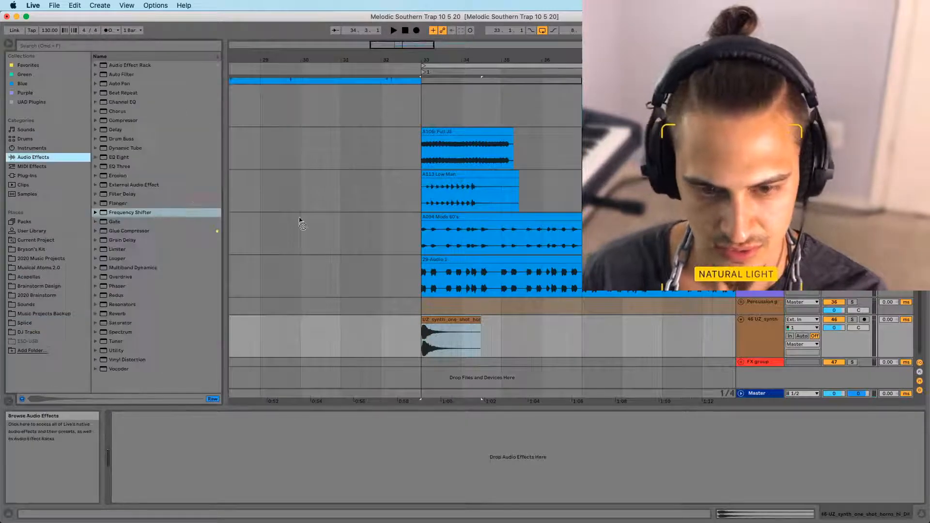
{"action": "left_click_drag", "start_coordinate": [117, 156], "coordinate": [437, 342]}
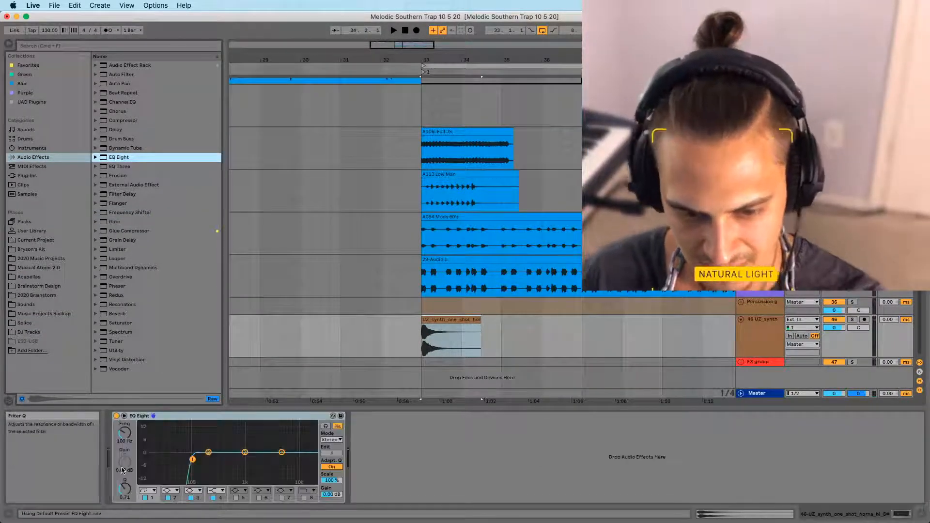
{"action": "key", "text": "space"}
{"action": "left_click", "coordinate": [852, 320]}
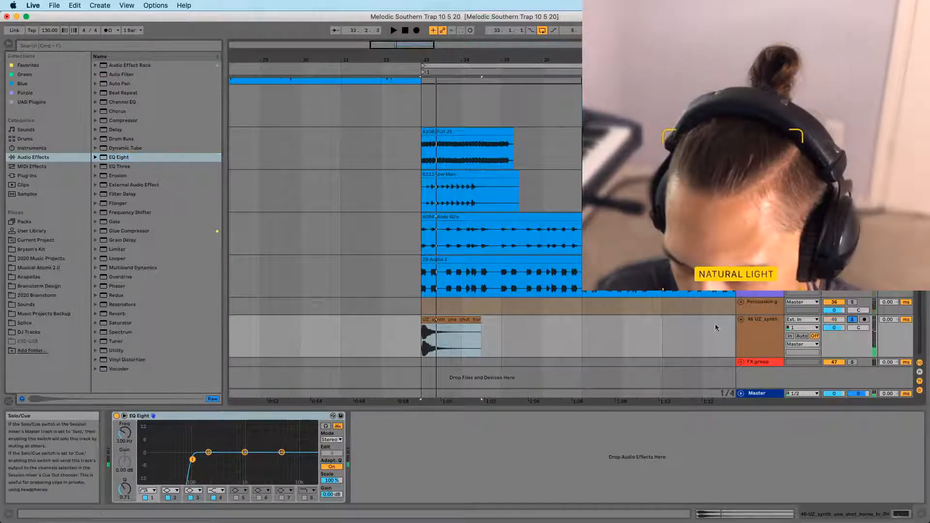
Open the horn clip's sample settings and adjust its transposition in semitones
{"action": "double_click", "coordinate": [449, 323]}
{"action": "key", "text": "shift+Tab"}
{"action": "key", "text": "shift+Tab"}
{"action": "key", "text": "shift+Tab"}
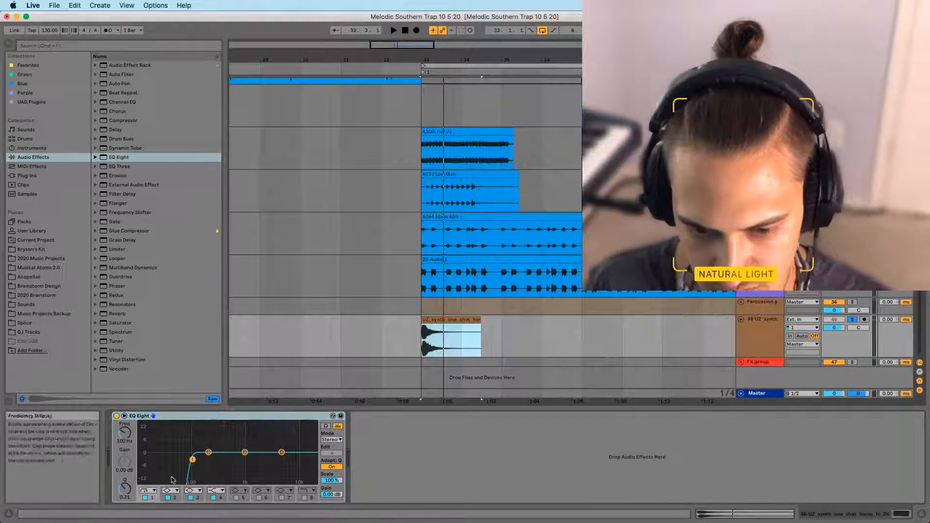
{"action": "key", "text": "shift+Tab"}
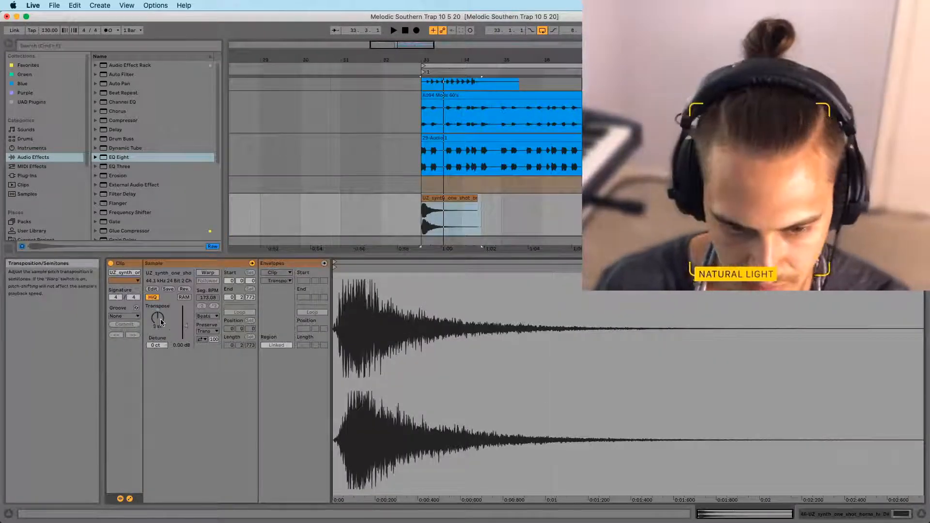
{"action": "left_click_drag", "start_coordinate": [161, 323], "coordinate": [161, 334]}
Set the horn track's volume to about -11 dB and play the horn with the beat
{"action": "left_click_drag", "start_coordinate": [892, 207], "coordinate": [892, 228]}
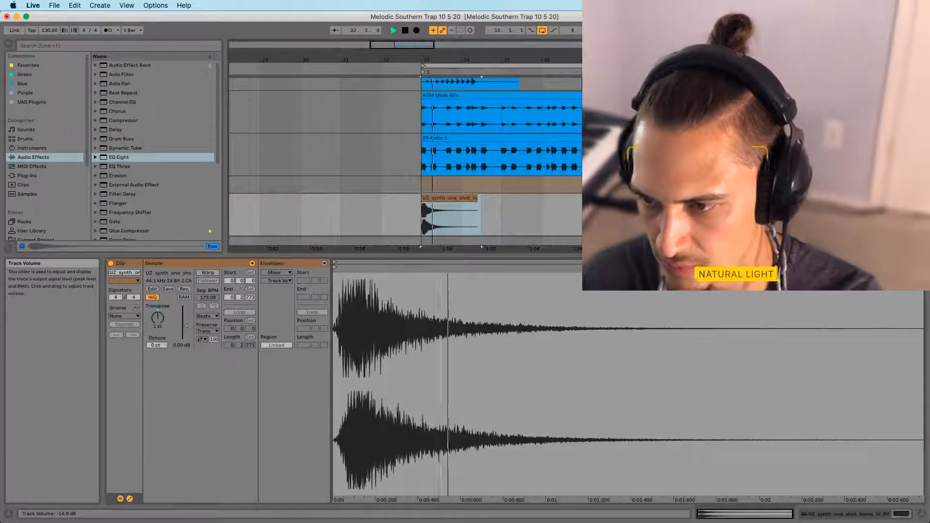
{"action": "key", "text": "space"}
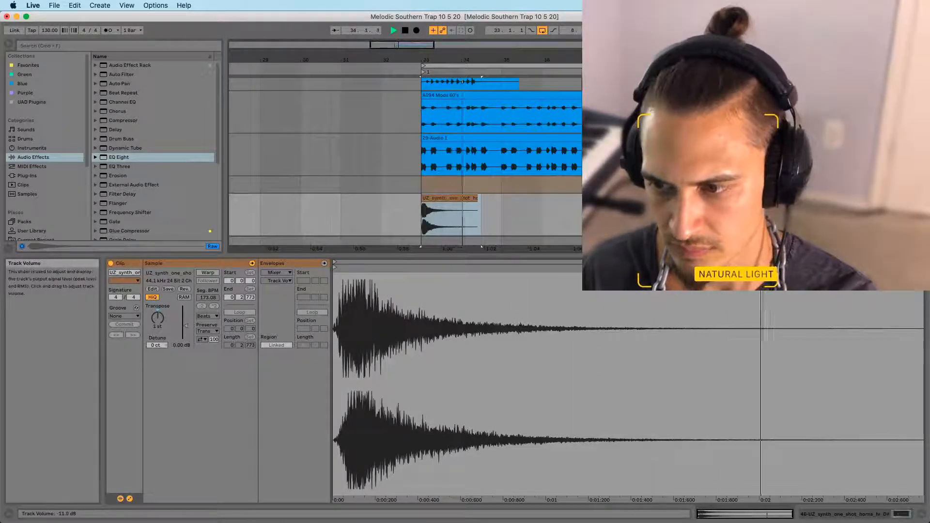
{"action": "left_click", "coordinate": [451, 211]}
{"action": "key", "text": "space"}
{"action": "key", "text": "space"}
{"action": "left_click", "coordinate": [441, 211]}
{"action": "key", "text": "space"}
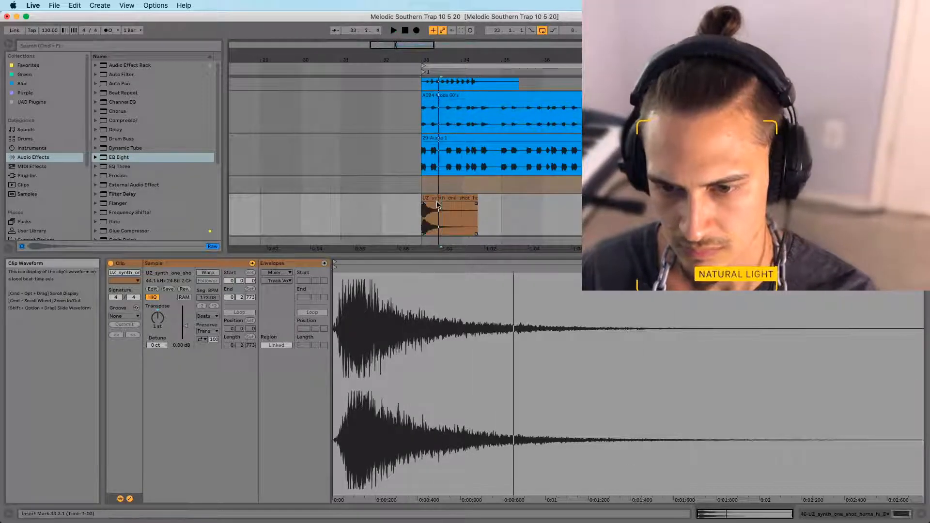
Return to the Splice folder and audition the 808 and bass one-shots in UZ - Real Trap Samples Vol. 2
{"action": "left_click", "coordinate": [21, 237]}
{"action": "scroll", "coordinate": [24, 232], "scroll_direction": "down", "scroll_amount": 5}
{"action": "left_click", "coordinate": [35, 214]}
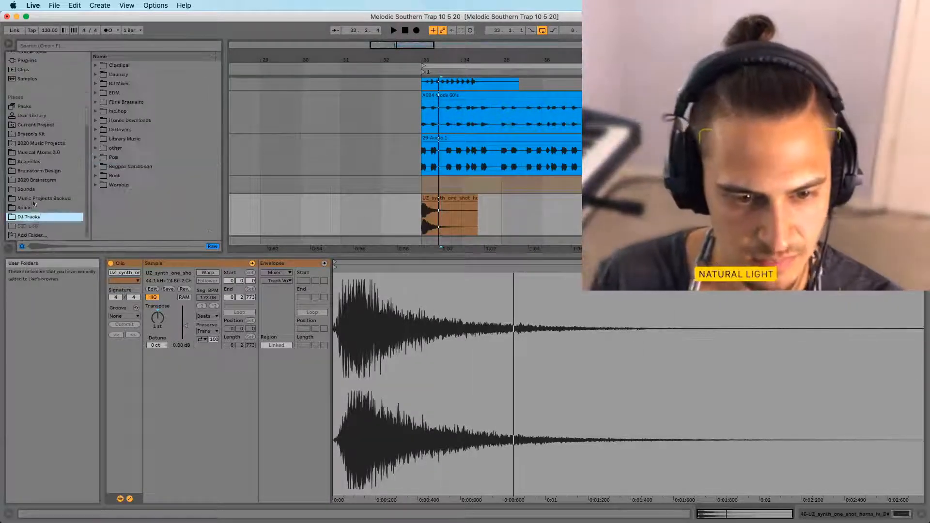
{"action": "scroll", "coordinate": [39, 147], "scroll_direction": "up", "scroll_amount": 3}
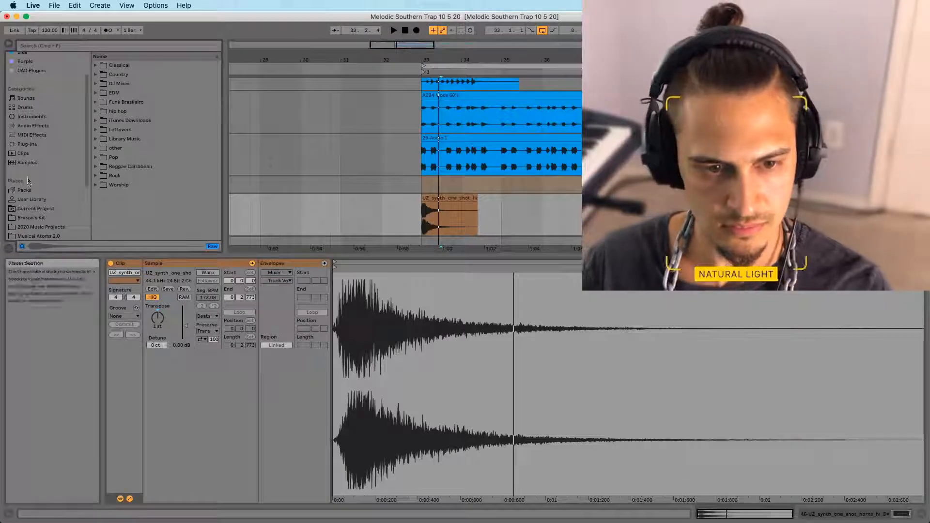
{"action": "scroll", "coordinate": [28, 182], "scroll_direction": "down", "scroll_amount": 3}
{"action": "left_click", "coordinate": [26, 208]}
{"action": "left_click", "coordinate": [130, 157]}
{"action": "left_click", "coordinate": [136, 140]}
{"action": "left_click", "coordinate": [138, 120]}
{"action": "left_click", "coordinate": [142, 149]}
{"action": "left_click", "coordinate": [143, 142]}
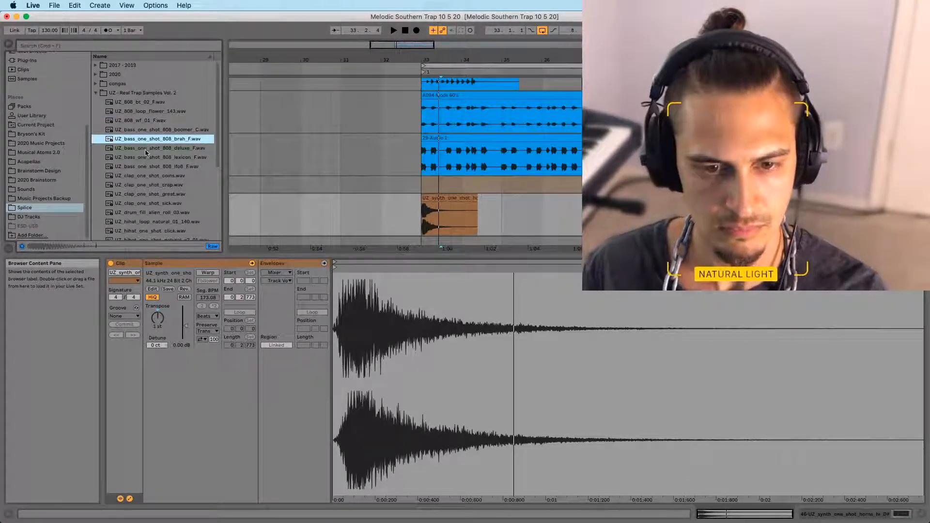
{"action": "left_click", "coordinate": [162, 130]}
{"action": "left_click", "coordinate": [129, 120]}
{"action": "left_click", "coordinate": [129, 101]}
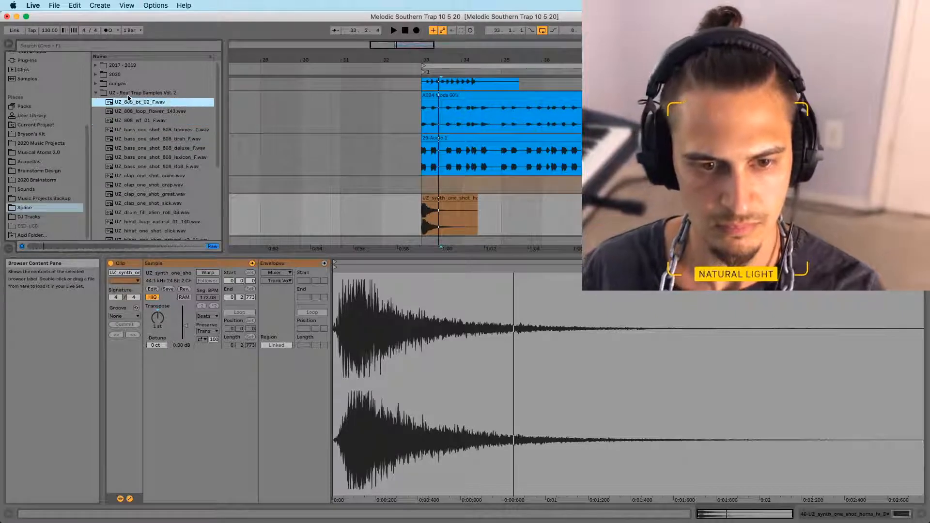
Browse the 2020 sample packs and audition the drum loops in the Classic Jungle folder
{"action": "left_click", "coordinate": [97, 94]}
{"action": "left_click", "coordinate": [95, 74]}
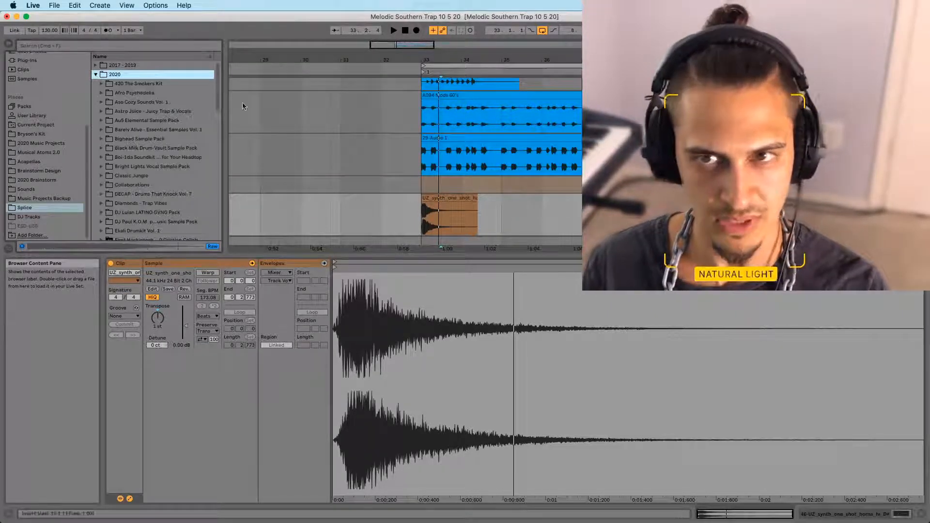
{"action": "scroll", "coordinate": [116, 200], "scroll_direction": "down", "scroll_amount": 4}
{"action": "left_click", "coordinate": [101, 138]}
{"action": "key", "text": "Down"}
{"action": "key", "text": "Down"}
{"action": "key", "text": "Down"}
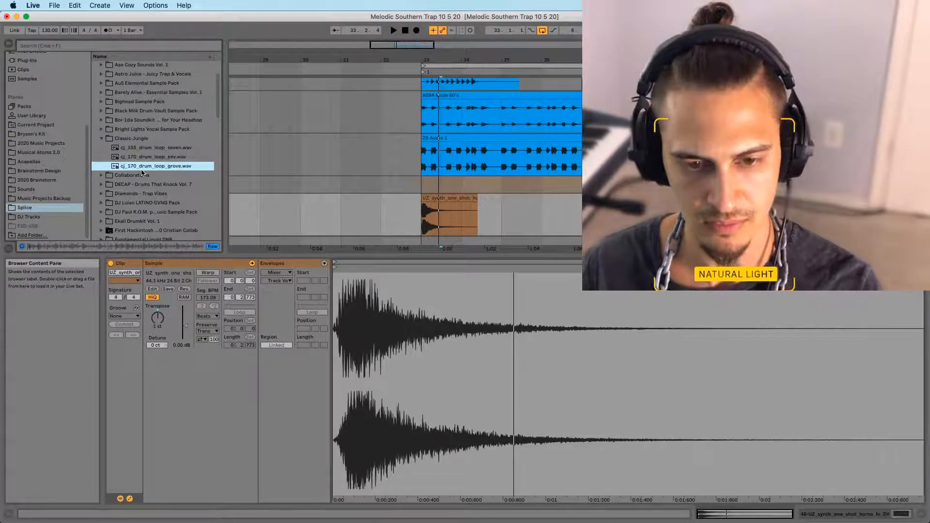
Replace the horn clip at bar 33 with cj_170_drum_loop_grove.wav from the Classic Jungle folder
{"action": "scroll", "coordinate": [405, 194], "scroll_direction": "down", "scroll_amount": 2}
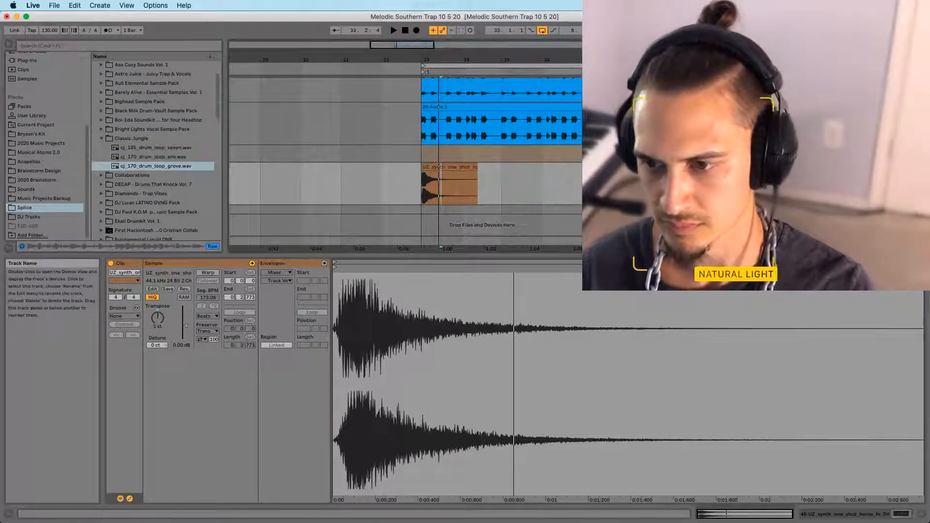
{"action": "left_click", "coordinate": [793, 150]}
{"action": "scroll", "coordinate": [797, 150], "scroll_direction": "down", "scroll_amount": 8}
{"action": "left_click", "coordinate": [802, 124]}
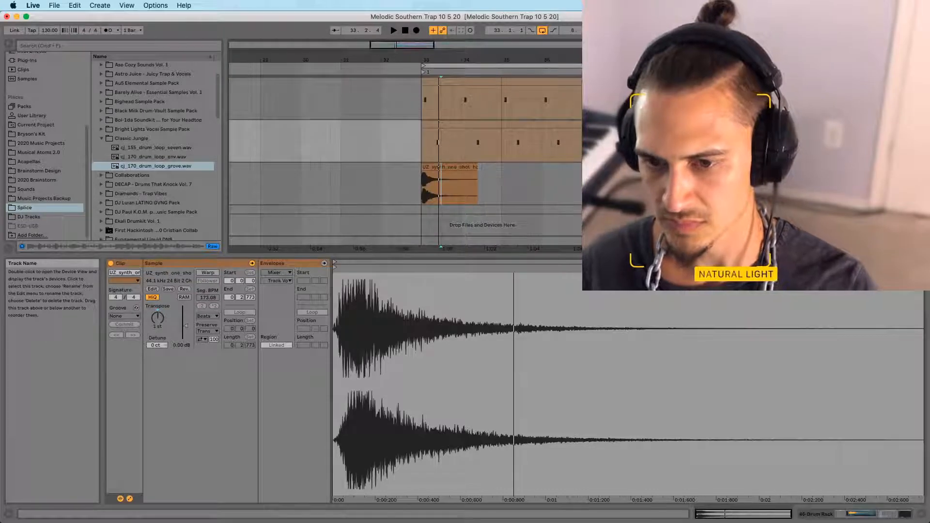
{"action": "left_click", "coordinate": [802, 167]}
{"action": "left_click_drag", "start_coordinate": [160, 166], "coordinate": [428, 179]}
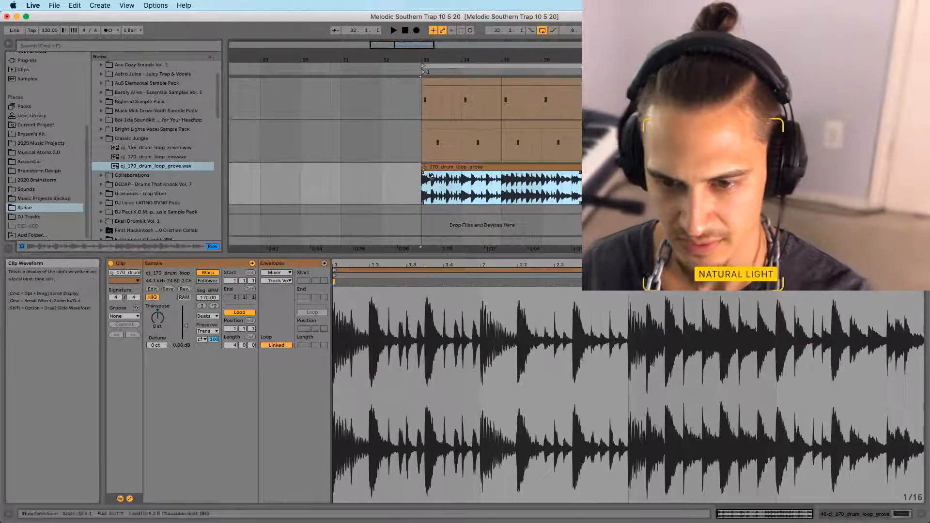
Add an EQ Eight to the drum loop track, play the beat and delete the duplicate EQ
{"action": "scroll", "coordinate": [32, 115], "scroll_direction": "up", "scroll_amount": 5}
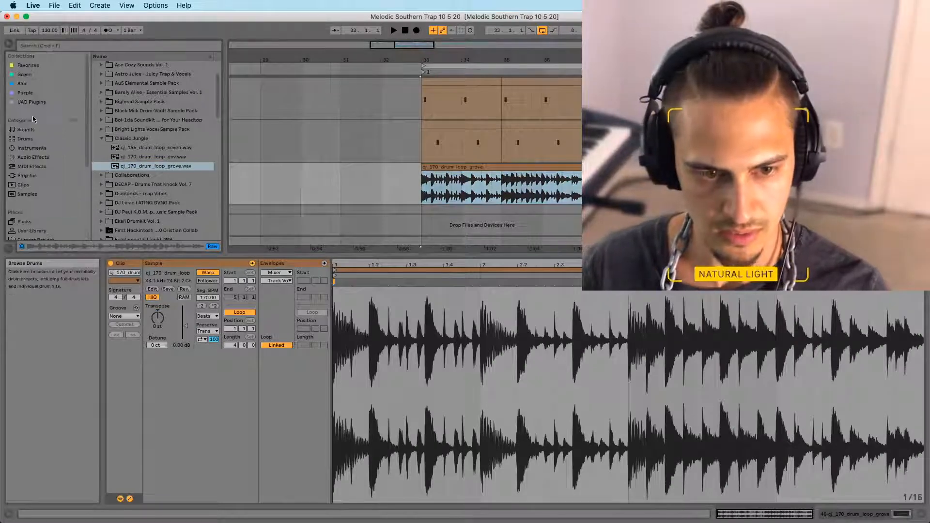
{"action": "left_click", "coordinate": [35, 157]}
{"action": "left_click_drag", "start_coordinate": [533, 210], "coordinate": [475, 196]}
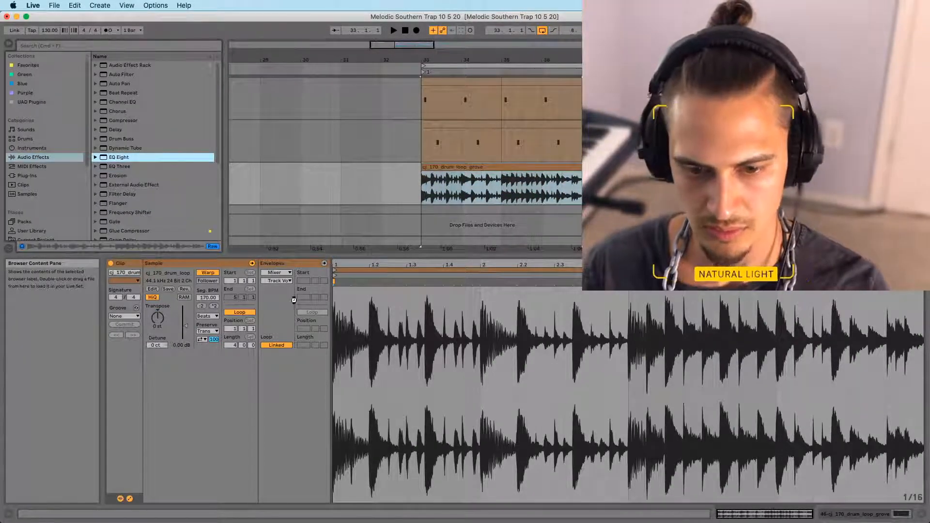
{"action": "key", "text": "space"}
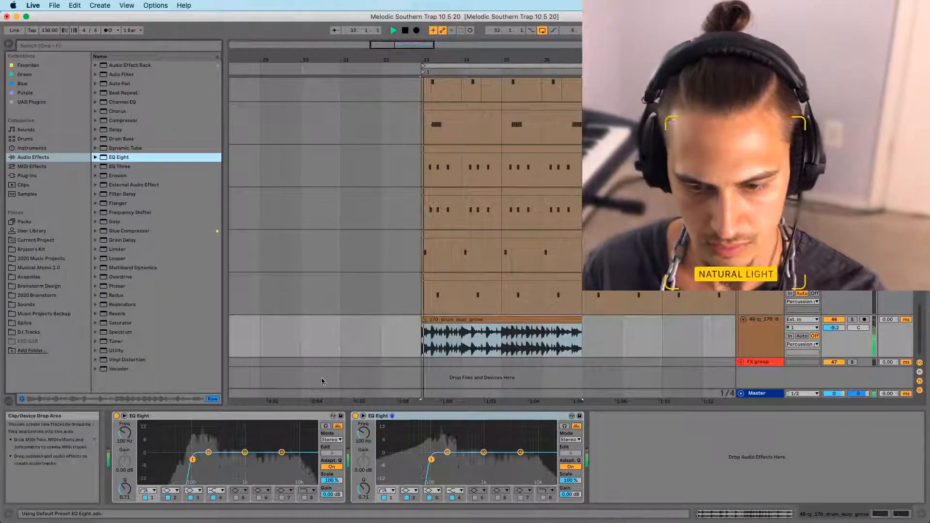
{"action": "key", "text": "Delete"}
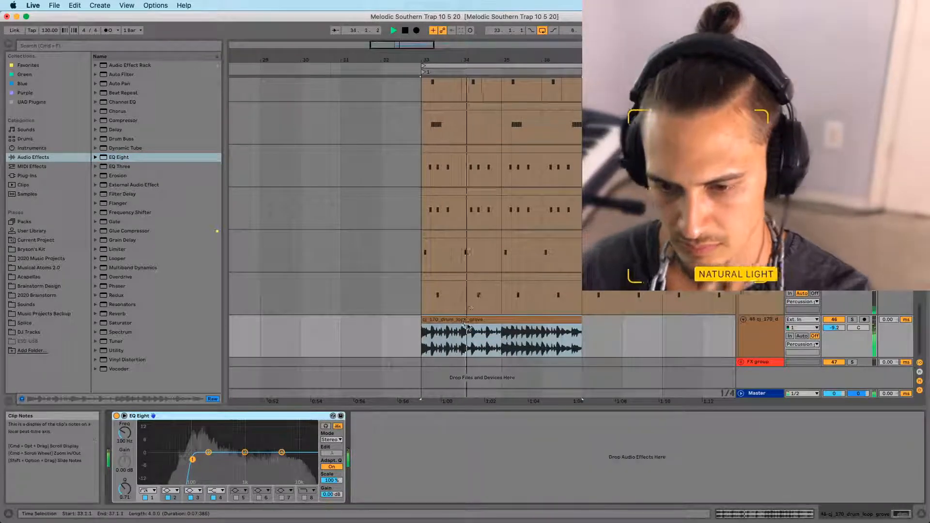
Set the drum loop track's volume to -3.7 dB and play the loop from bar 33
{"action": "left_click_drag", "start_coordinate": [841, 330], "coordinate": [841, 315]}
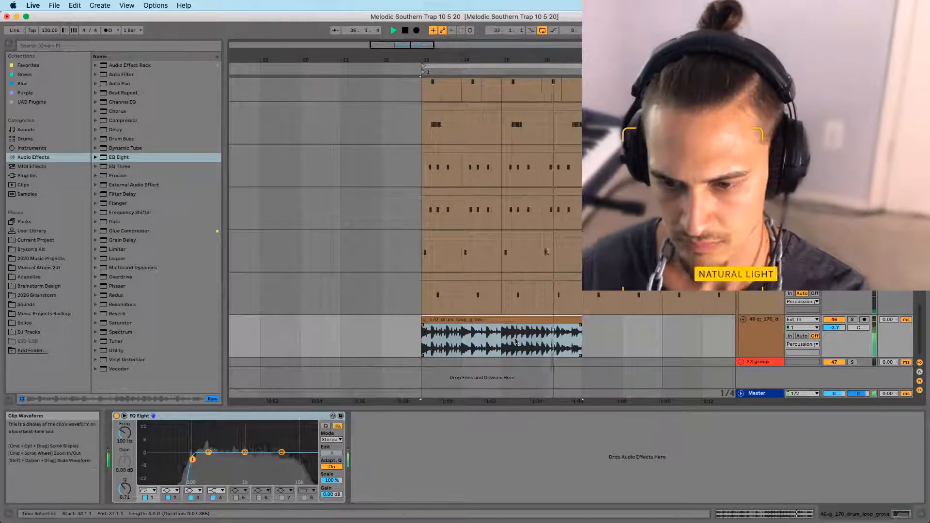
{"action": "key", "text": "Left"}
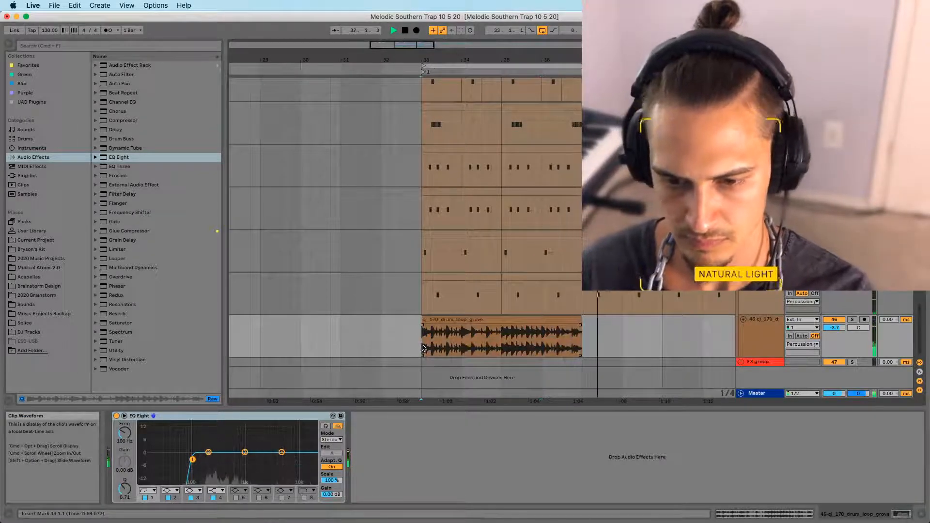
{"action": "key", "text": "space"}
{"action": "key", "text": "space"}
Return to the Splice folder, play the placed loop with its clip settings open and audition the env and grove drum loops
{"action": "left_click", "coordinate": [29, 323]}
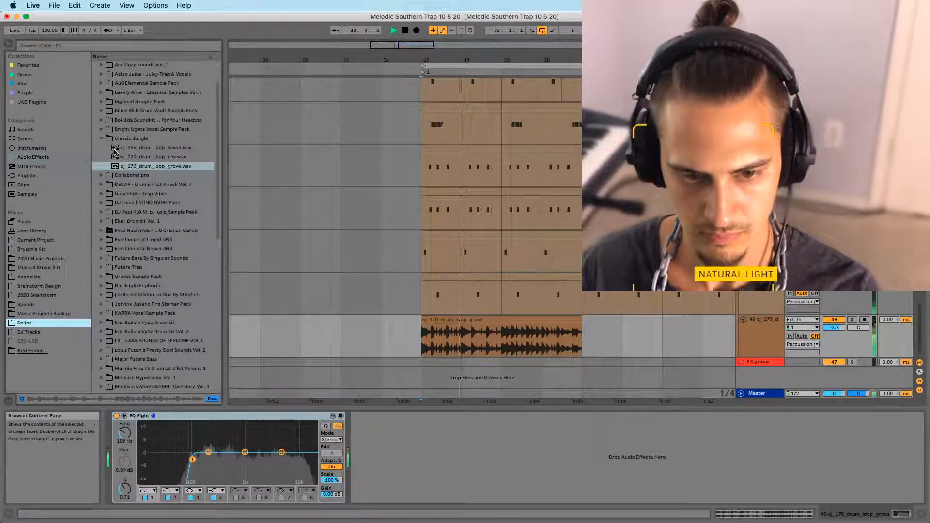
{"action": "double_click", "coordinate": [543, 320]}
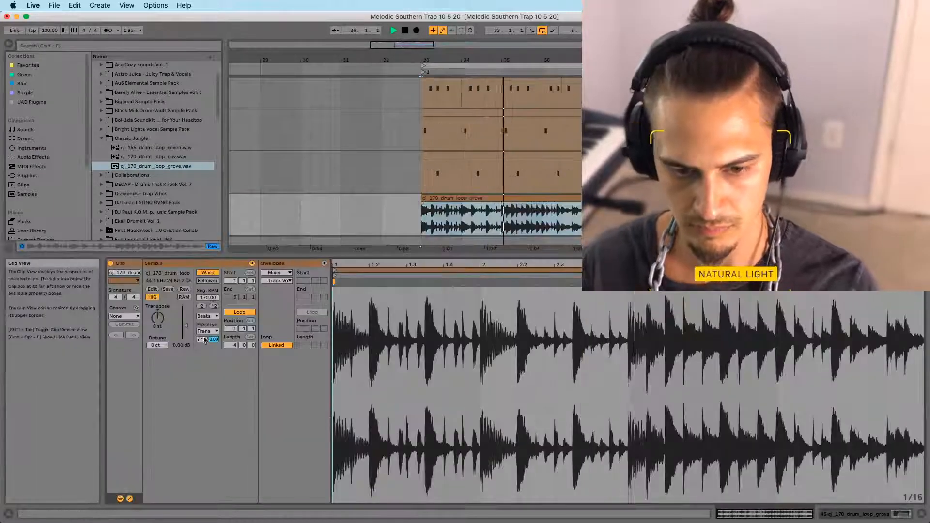
{"action": "key", "text": "space"}
{"action": "key", "text": "space"}
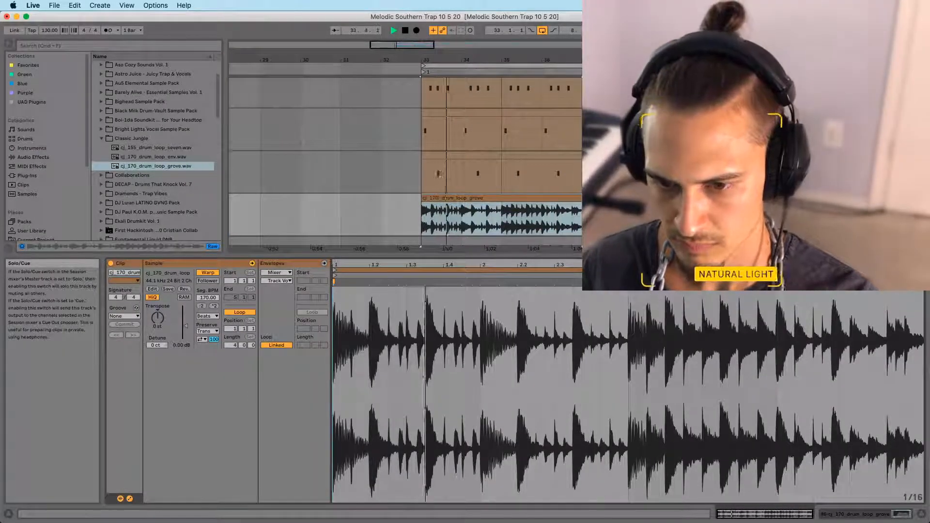
{"action": "left_click", "coordinate": [149, 156]}
{"action": "left_click", "coordinate": [151, 166]}
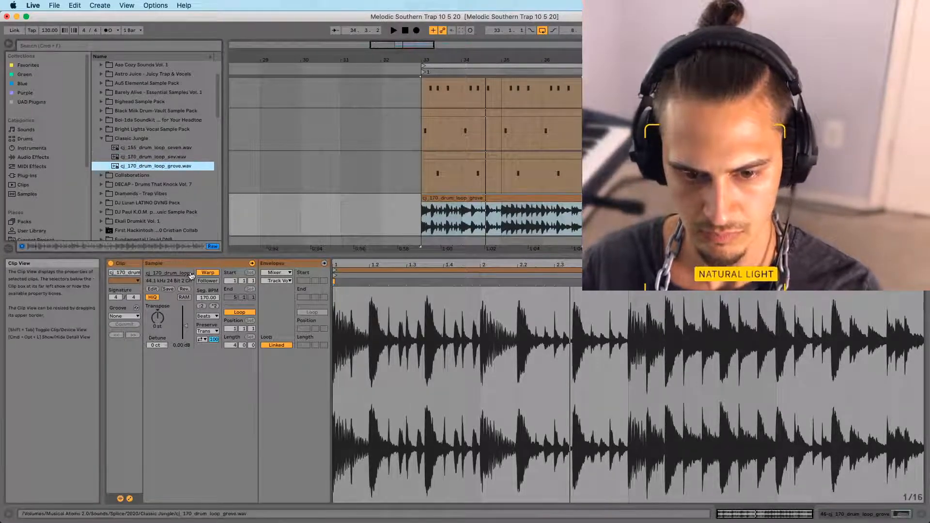
Set the grove loop's warp mode to Tones and halve its segment tempo to 85 BPM during playback
{"action": "left_click", "coordinate": [208, 316]}
{"action": "left_click", "coordinate": [206, 324]}
{"action": "key", "text": "space"}
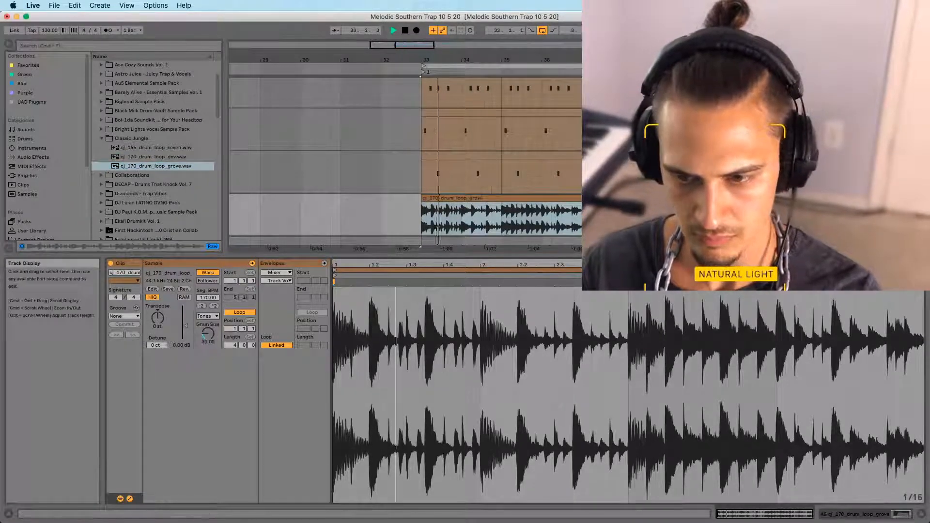
{"action": "left_click", "coordinate": [202, 306]}
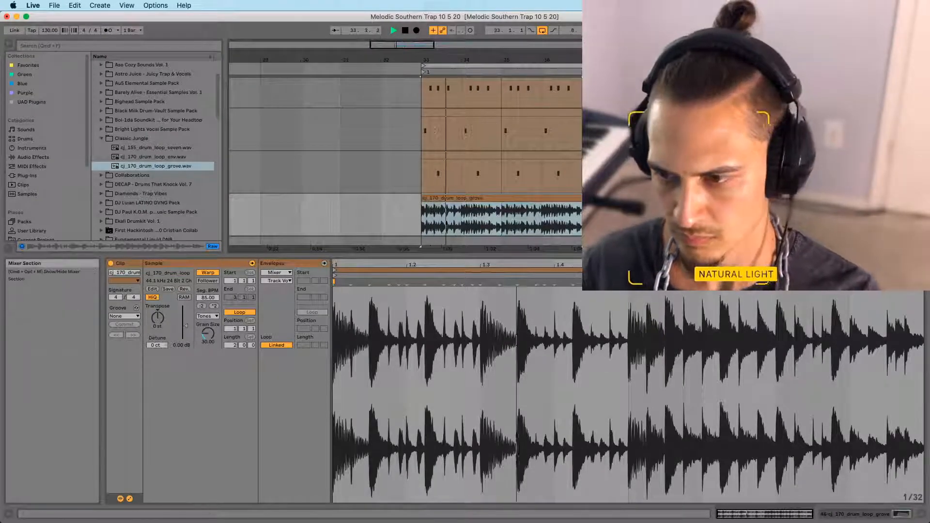
Try cj_170_drum_loop_env.wav and cj_155_drum_loop_seven.wav in turn at bar 33, each with warp mode Tones
{"action": "left_click_drag", "start_coordinate": [143, 158], "coordinate": [425, 218]}
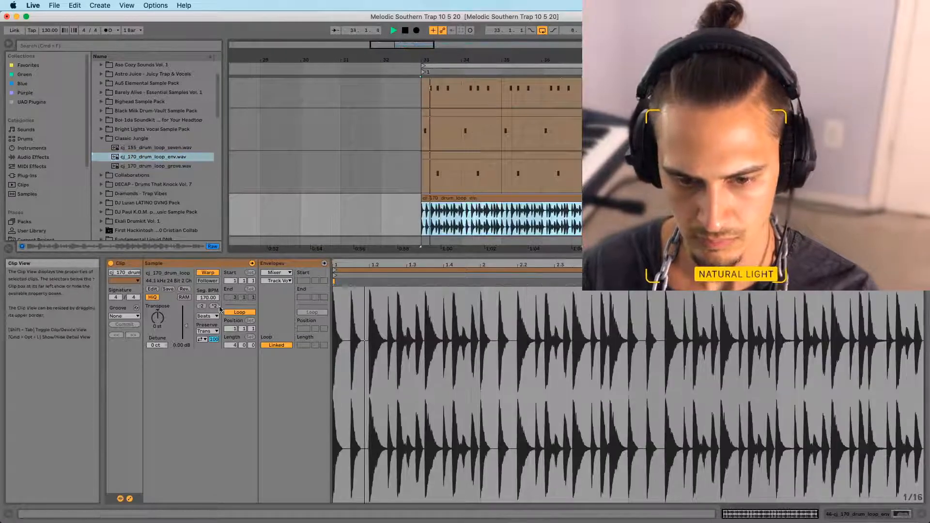
{"action": "left_click", "coordinate": [215, 317]}
{"action": "left_click", "coordinate": [208, 333]}
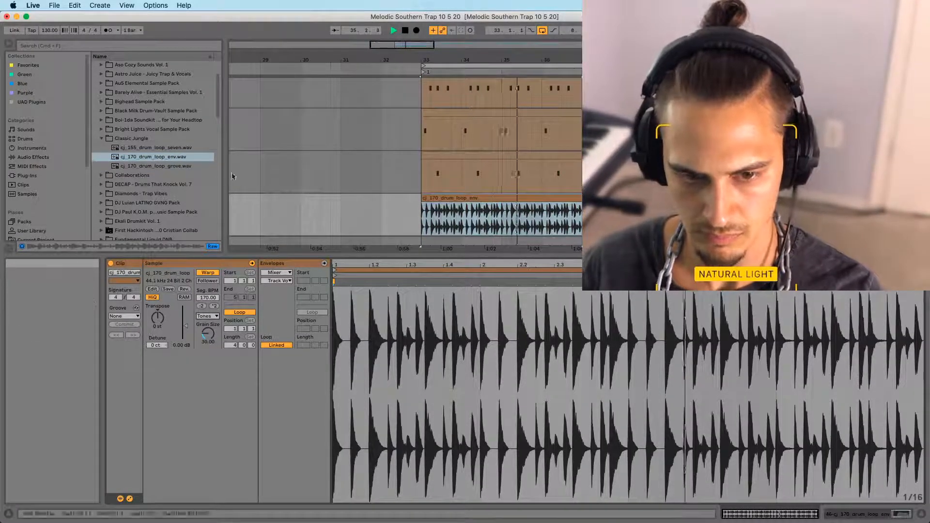
{"action": "left_click_drag", "start_coordinate": [147, 149], "coordinate": [420, 227]}
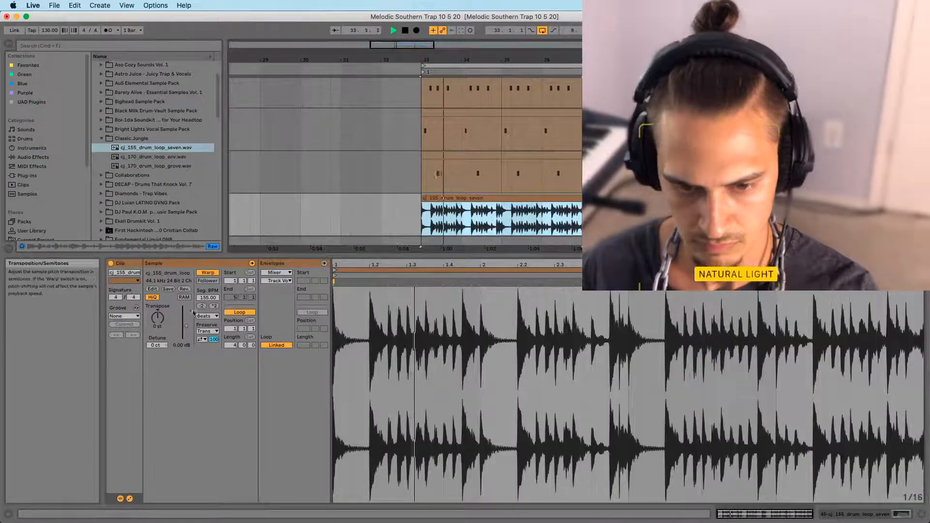
{"action": "left_click", "coordinate": [207, 316]}
{"action": "left_click", "coordinate": [207, 326]}
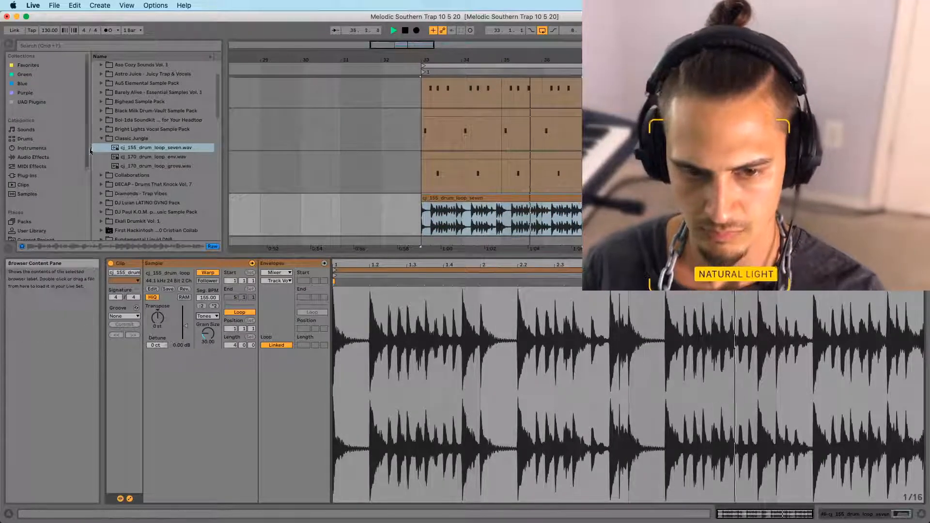
Delete the drum loop clip and audition BL_C#m_93_BVs_loop_Animals.wav in the Bright Lights Vocal Sample Pack
{"action": "left_click", "coordinate": [102, 138]}
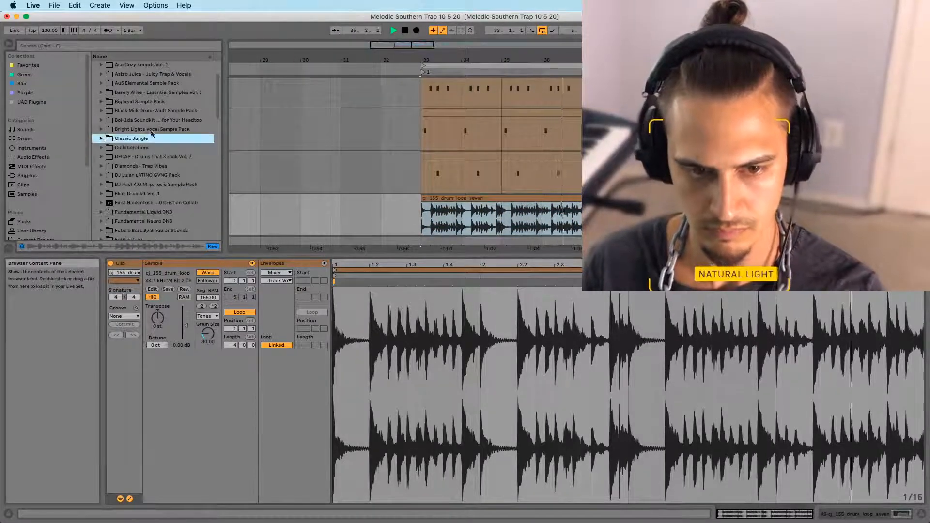
{"action": "left_click", "coordinate": [474, 198]}
{"action": "key", "text": "Delete"}
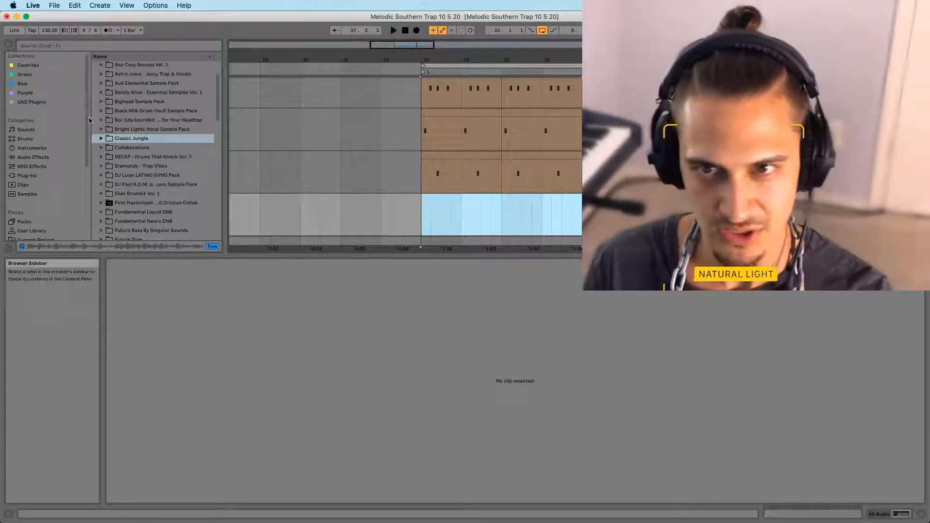
{"action": "left_click", "coordinate": [101, 130]}
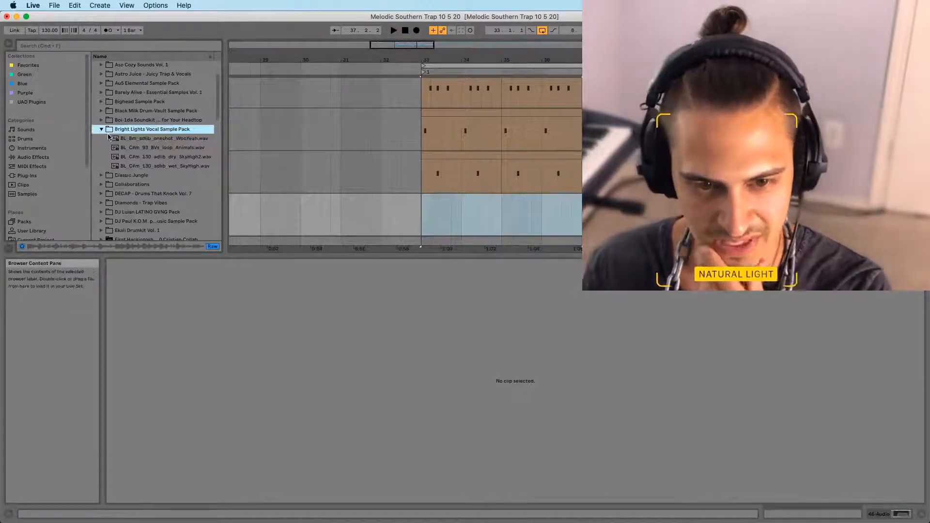
{"action": "left_click", "coordinate": [150, 148]}
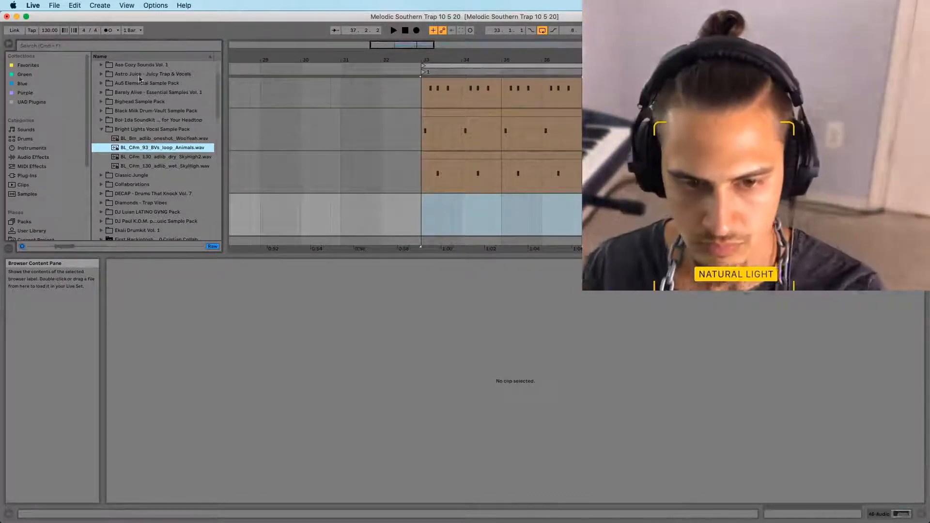
Place the Animals vocal loop at bar 33, set warp mode Tones and transpose -4 st, and play it with the beat
{"action": "left_click_drag", "start_coordinate": [179, 154], "coordinate": [416, 216]}
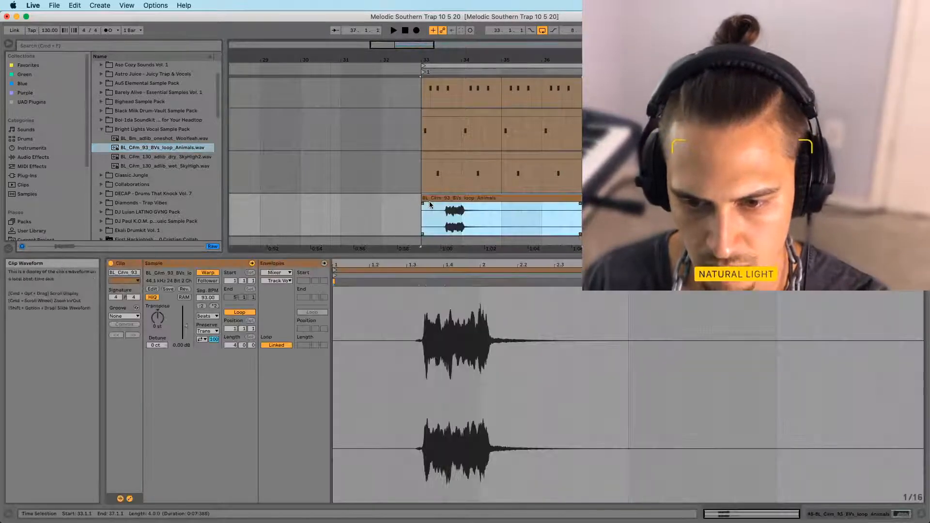
{"action": "left_click", "coordinate": [207, 316]}
{"action": "left_click", "coordinate": [206, 324]}
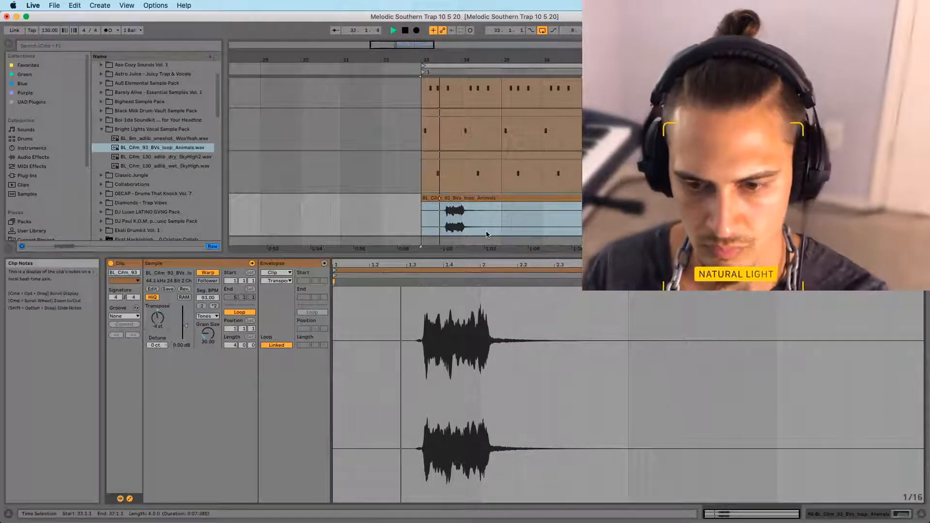
{"action": "left_click", "coordinate": [447, 218]}
{"action": "left_click", "coordinate": [423, 225]}
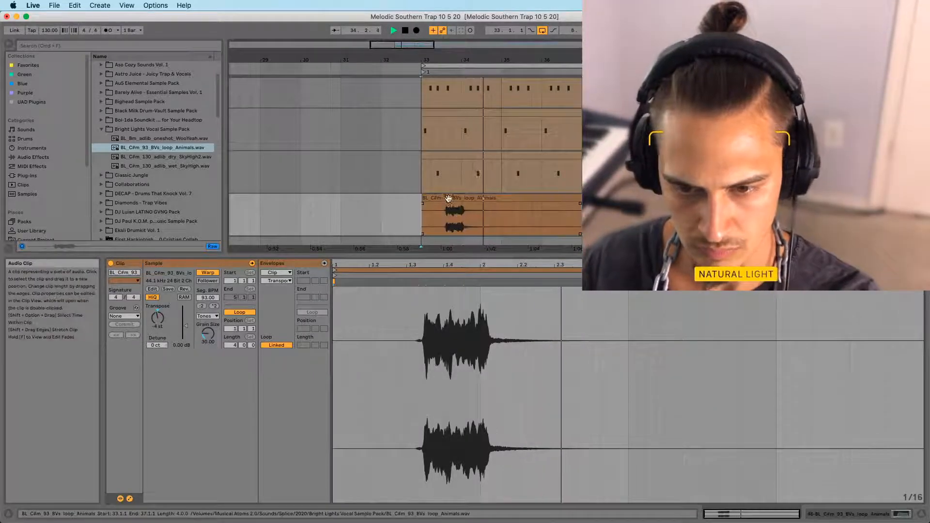
{"action": "left_click", "coordinate": [447, 198]}
{"action": "left_click", "coordinate": [441, 223]}
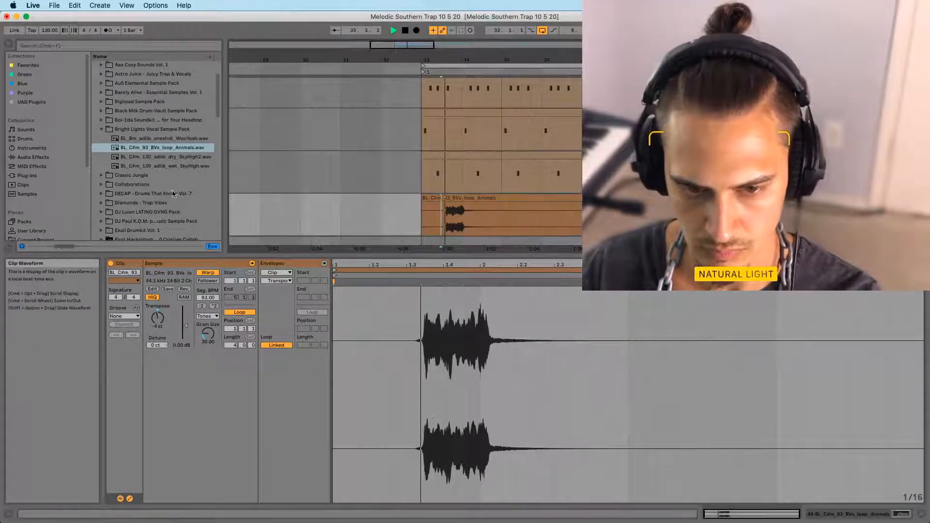
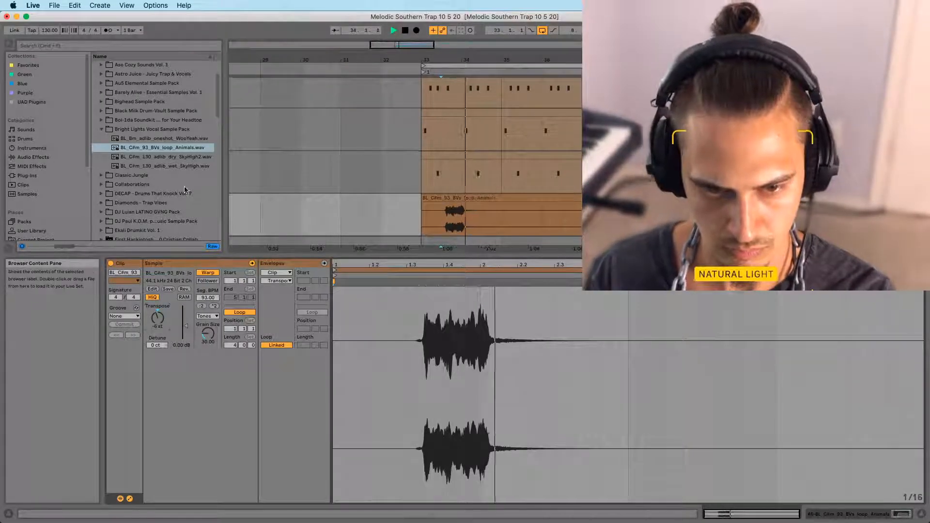
Place BL_C#m_130_adlib_dry_SkyHigh2.wav at bar 33 transposed -4 st, and delete the rest of the Animals clip after it
{"action": "double_click", "coordinate": [139, 158]}
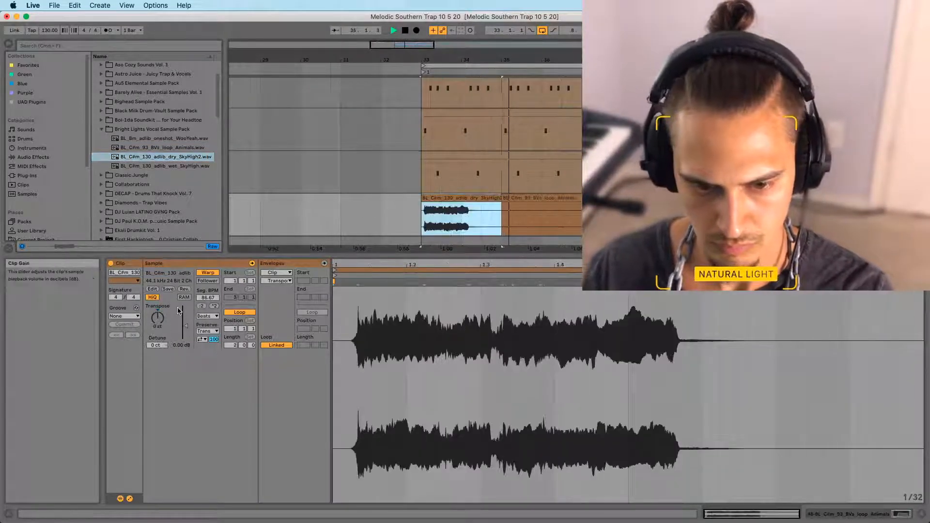
{"action": "left_click_drag", "start_coordinate": [157, 318], "coordinate": [158, 316]}
{"action": "key", "text": "space"}
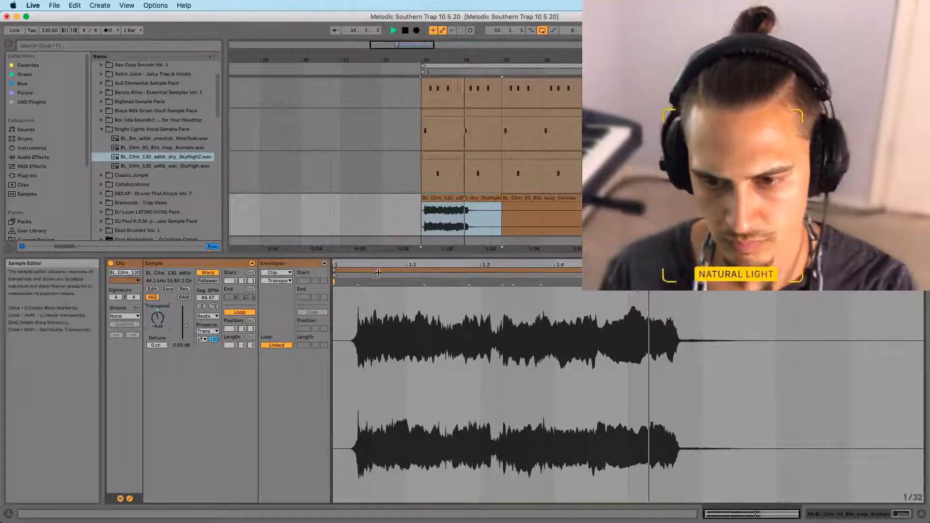
{"action": "left_click", "coordinate": [535, 209]}
{"action": "key", "text": "Delete"}
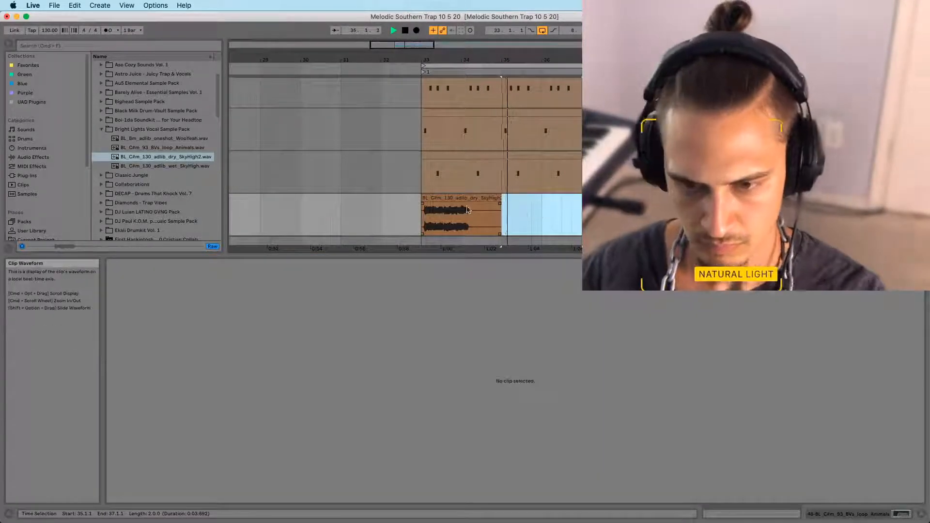
{"action": "left_click", "coordinate": [462, 210]}
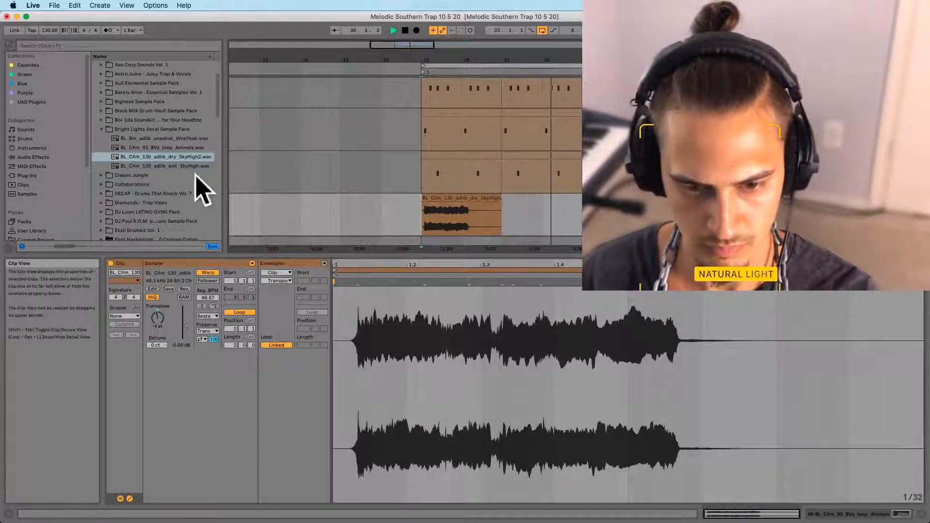
Add MConvolutionEZ from the Favorites collection to the vocal track and set its dry/wet to about 20%
{"action": "left_click", "coordinate": [28, 65]}
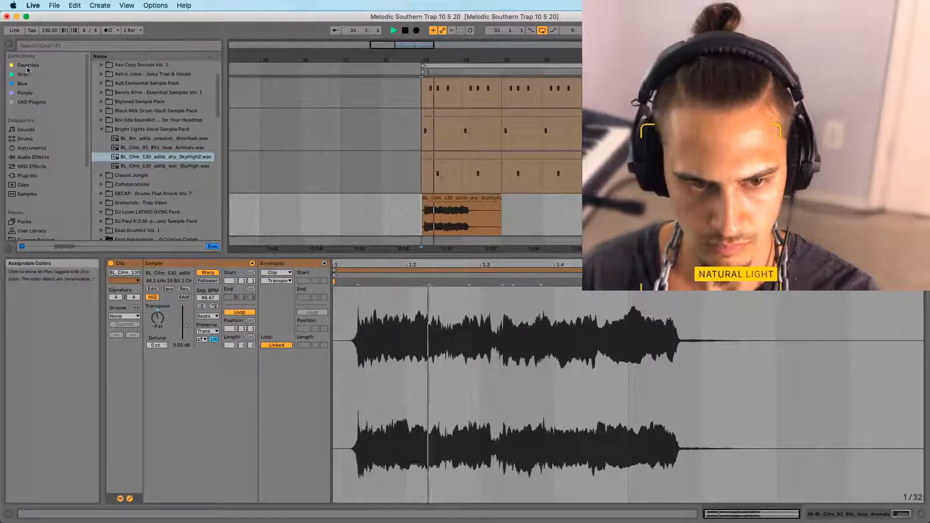
{"action": "double_click", "coordinate": [121, 139]}
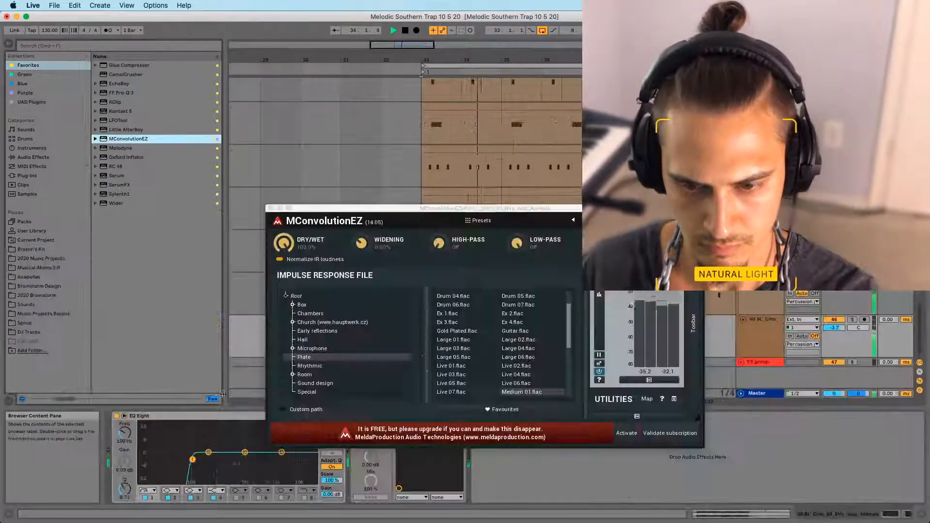
{"action": "left_click_drag", "start_coordinate": [286, 245], "coordinate": [278, 247]}
{"action": "key", "text": "space"}
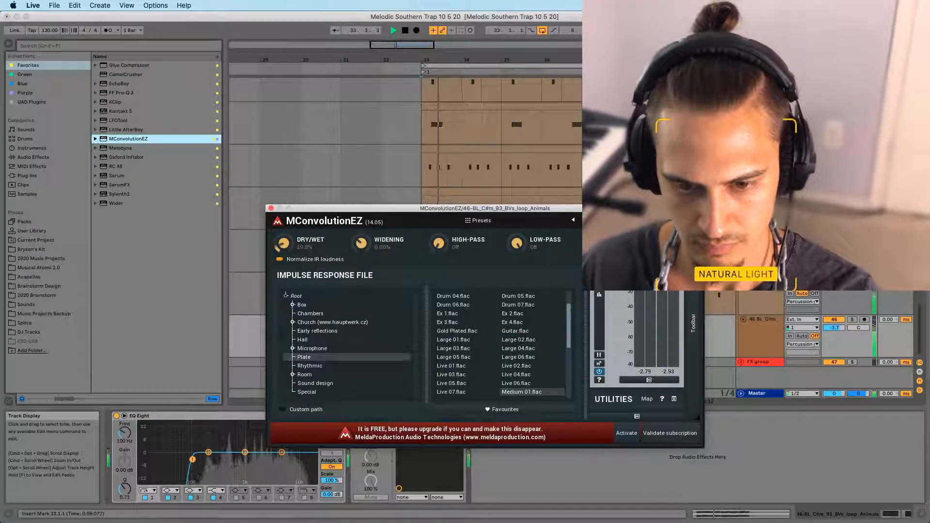
Close the MConvolutionEZ window and solo the vocal track for playback of the adlib from bar 33
{"action": "left_click", "coordinate": [270, 209]}
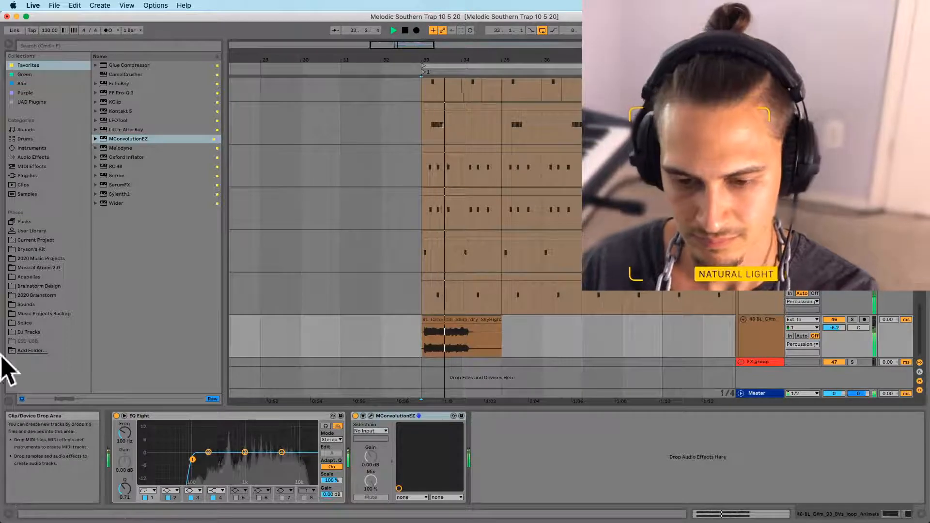
{"action": "left_click", "coordinate": [424, 336]}
{"action": "key", "text": "space"}
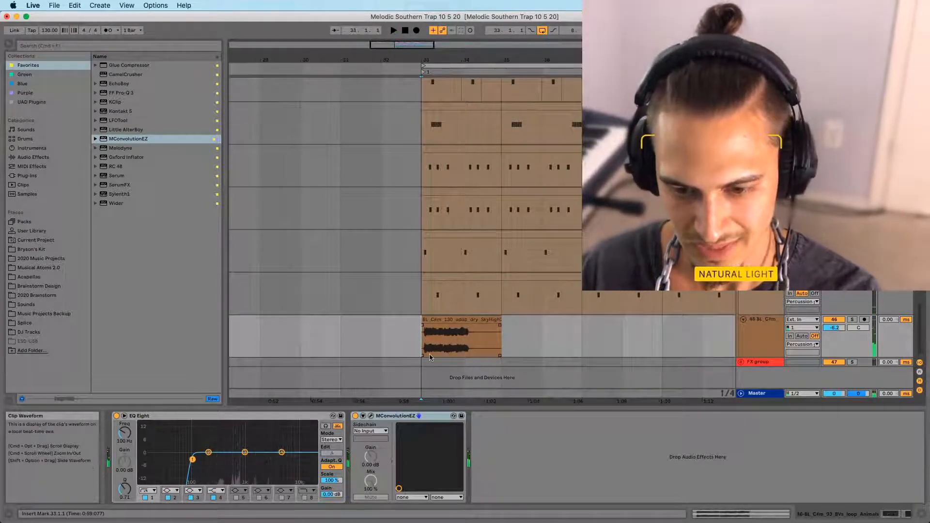
{"action": "left_click", "coordinate": [836, 321]}
{"action": "left_click", "coordinate": [853, 320]}
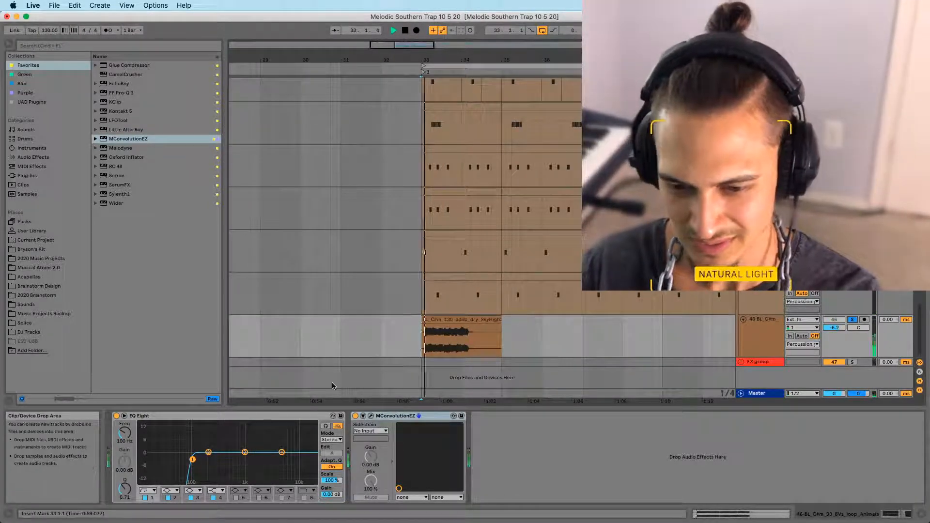
Try the Tones warp mode on the adlib clip during playback and switch it back to Beats
{"action": "key", "text": "shift+Tab"}
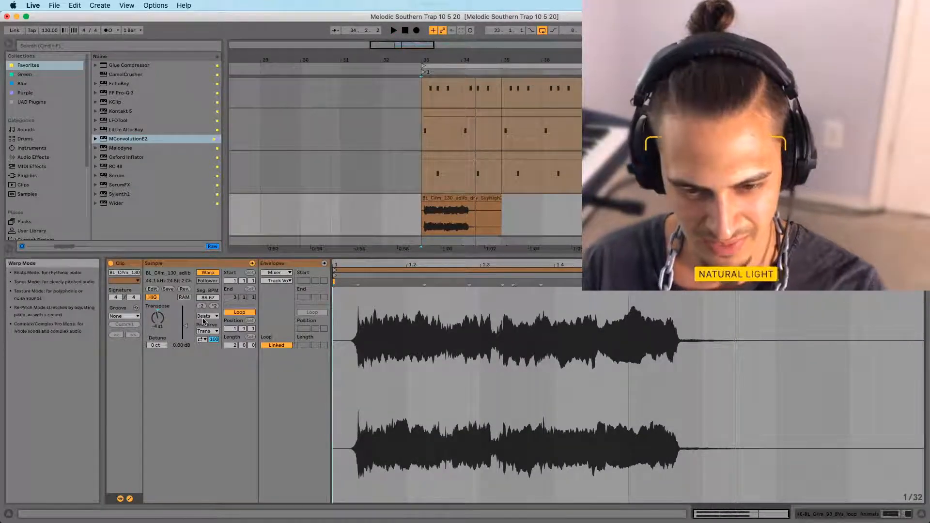
{"action": "left_click", "coordinate": [207, 316]}
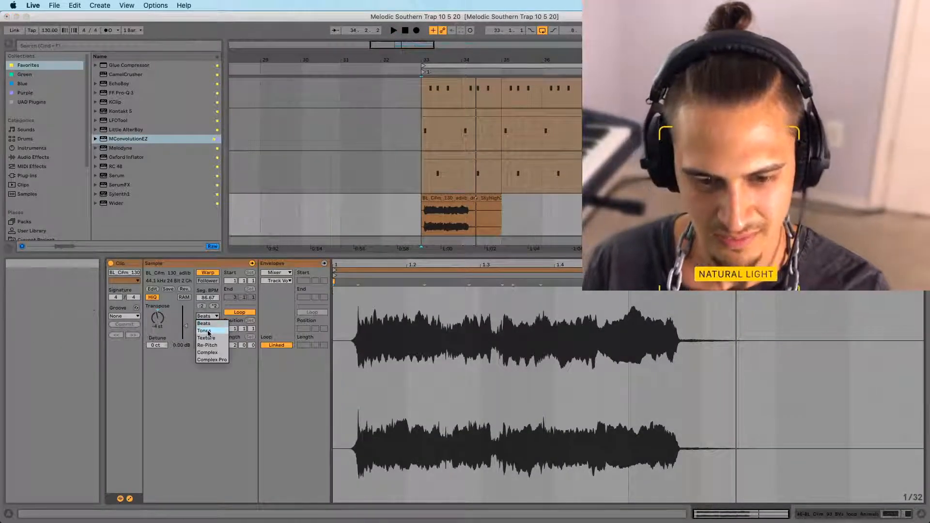
{"action": "left_click", "coordinate": [207, 324]}
{"action": "key", "text": "space"}
{"action": "left_click", "coordinate": [207, 316]}
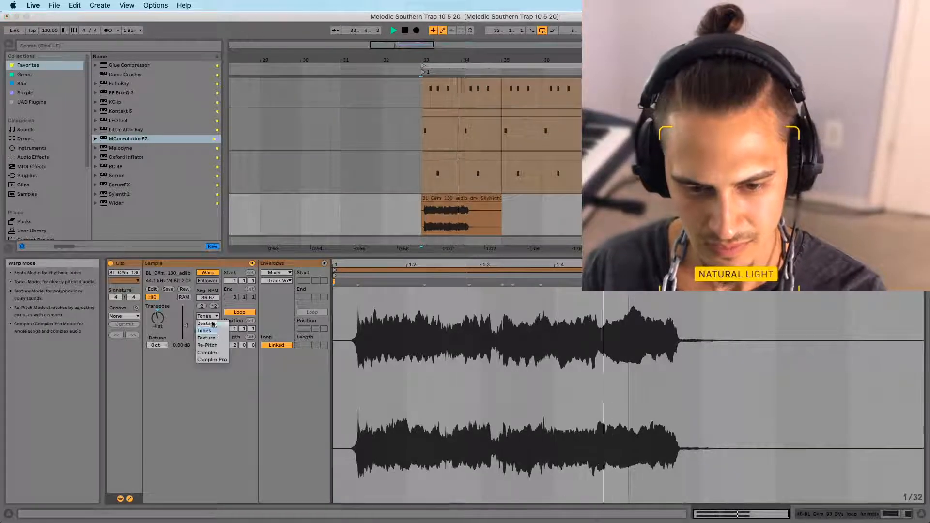
{"action": "left_click", "coordinate": [208, 319]}
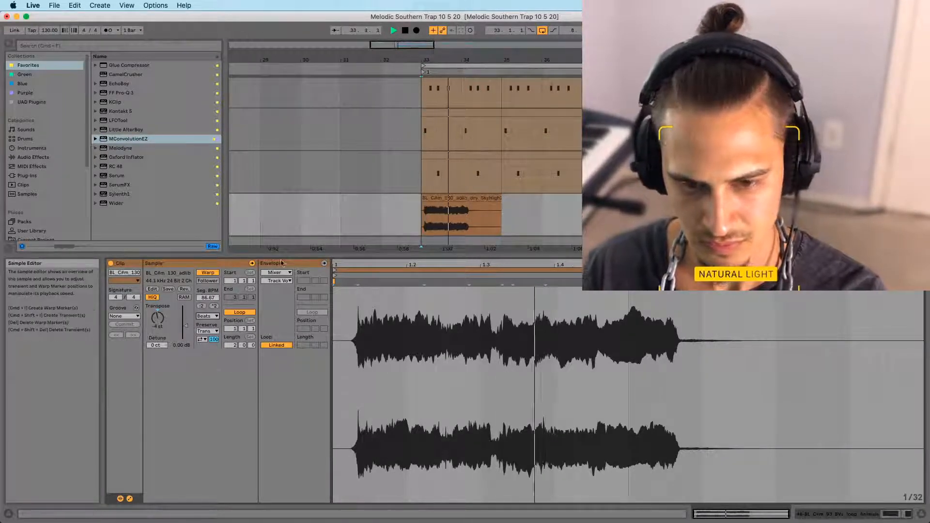
Split the SkyHigh2 adlib clip in bar 33 and move its tail later on the track, leaving a gap
{"action": "left_click_drag", "start_coordinate": [462, 61], "coordinate": [463, 92]}
{"action": "key", "text": "space"}
{"action": "key", "text": "space"}
{"action": "left_click", "coordinate": [443, 210]}
{"action": "key", "text": "super+e"}
{"action": "left_click_drag", "start_coordinate": [447, 199], "coordinate": [546, 209]}
{"action": "left_click", "coordinate": [392, 207]}
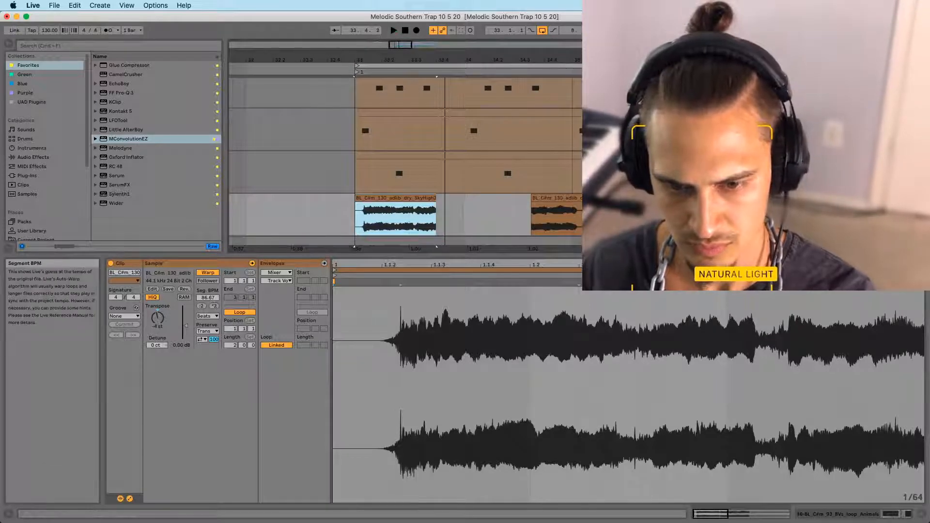
Trim the quiet lead-in off the first adlib clip so it starts at bar 33, and move the tail clip to 30.1.3
{"action": "key", "text": "space"}
{"action": "left_click", "coordinate": [572, 197]}
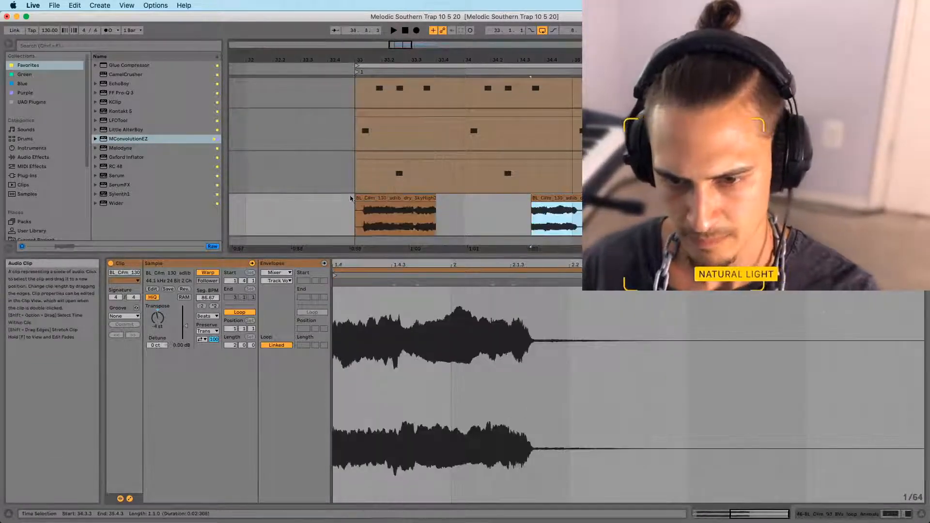
{"action": "key", "text": "z"}
{"action": "mouse_move", "coordinate": [330, 198]}
{"action": "left_mouse_down"}
{"action": "mouse_move", "coordinate": [366, 198]}
{"action": "mouse_move", "coordinate": [340, 211]}
{"action": "left_mouse_up"}
{"action": "key", "text": "space"}
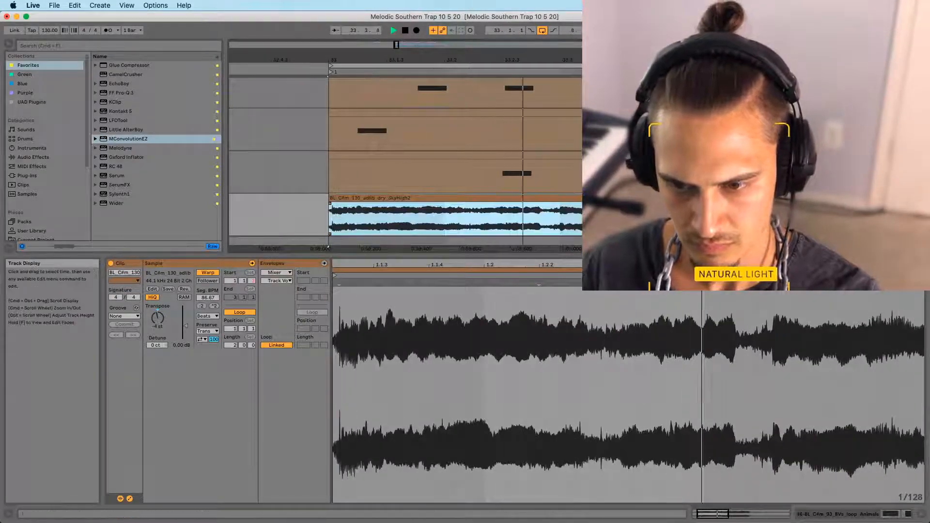
{"action": "key", "text": "space"}
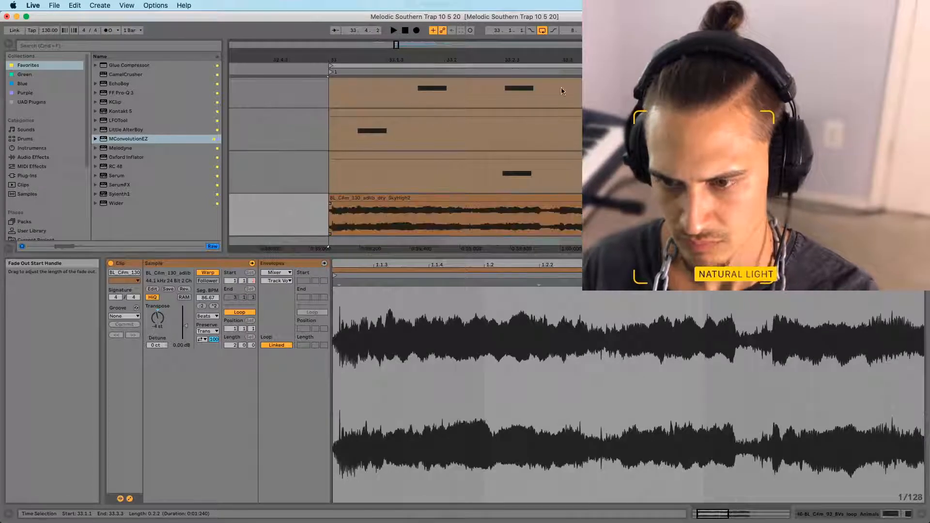
{"action": "left_click_drag", "start_coordinate": [579, 53], "coordinate": [500, 15]}
{"action": "left_click_drag", "start_coordinate": [573, 199], "coordinate": [320, 198]}
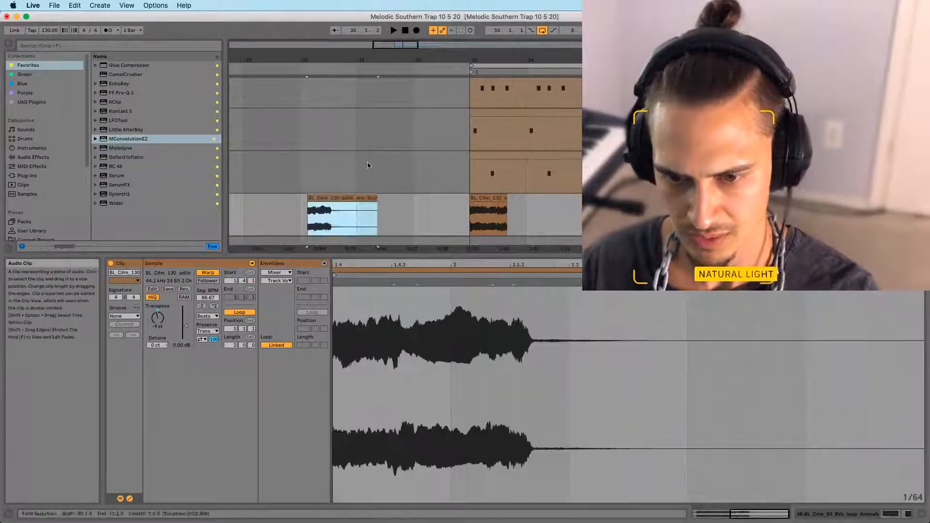
Add EchoBoy to the vocal track, set its echo time to a 1/2 note and adjust its feedback during playback
{"action": "left_click", "coordinate": [118, 83]}
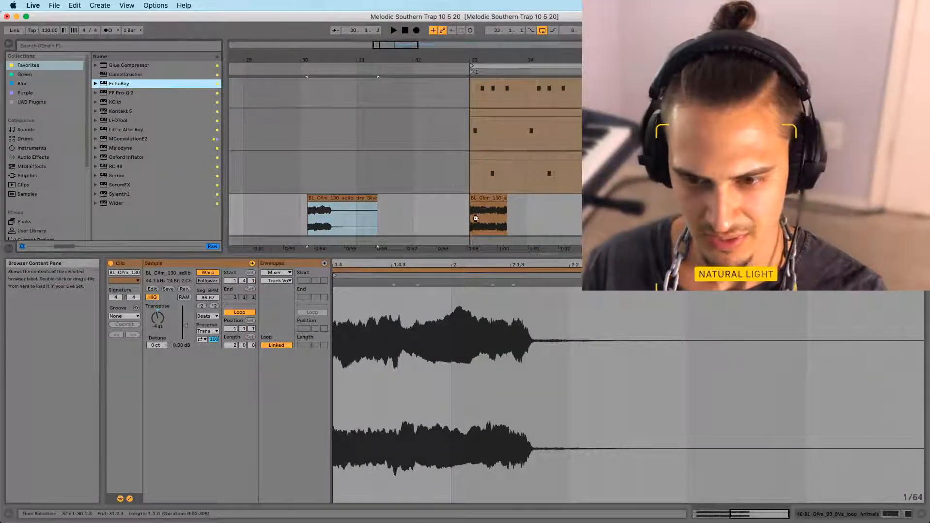
{"action": "key", "text": "Return"}
{"action": "key", "text": "space"}
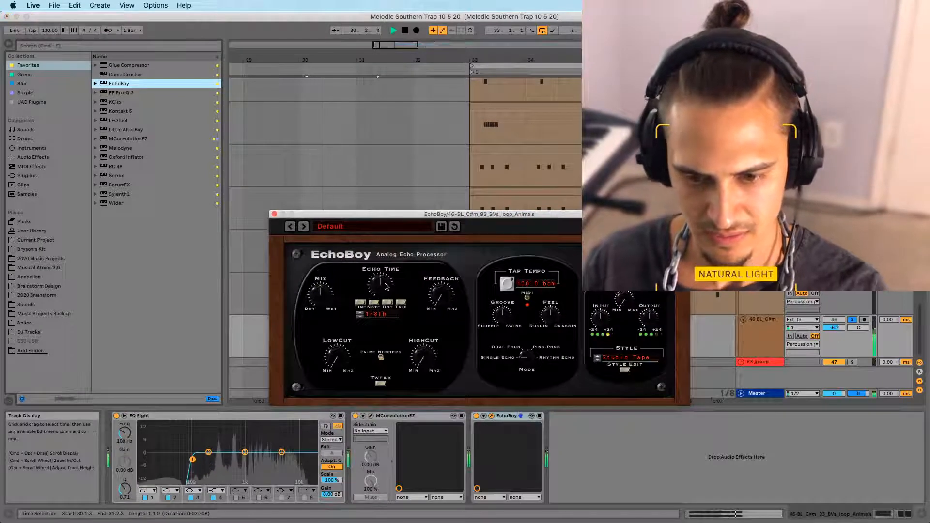
{"action": "left_click_drag", "start_coordinate": [441, 295], "coordinate": [441, 280]}
{"action": "left_click_drag", "start_coordinate": [473, 214], "coordinate": [436, 397]}
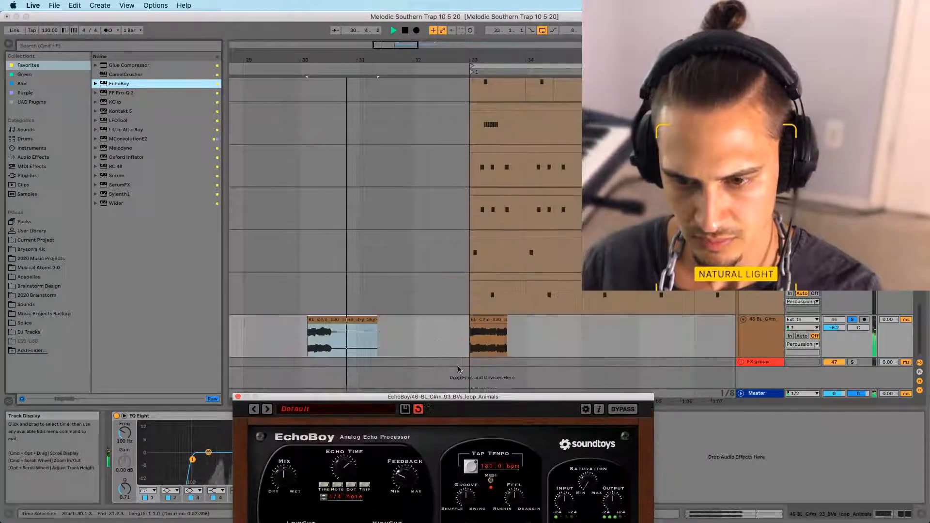
{"action": "left_click", "coordinate": [469, 345]}
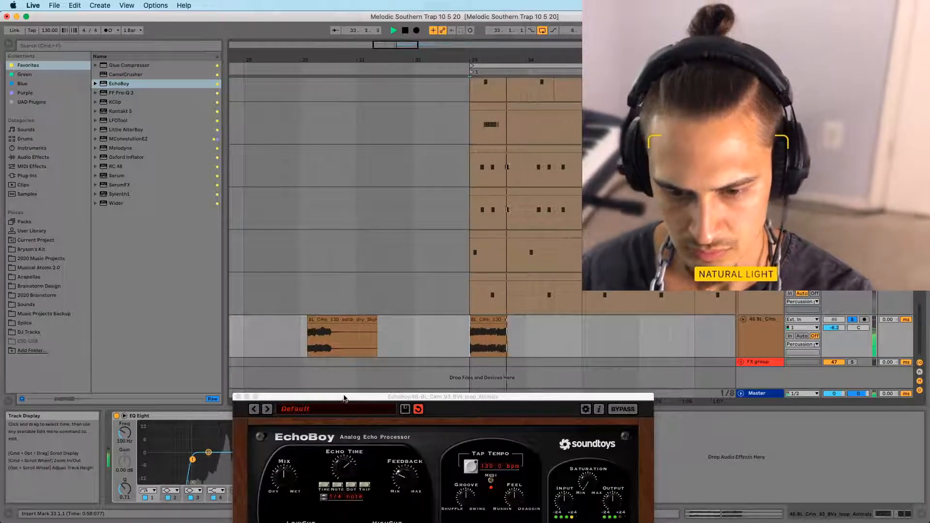
{"action": "left_click_drag", "start_coordinate": [343, 400], "coordinate": [355, 290]}
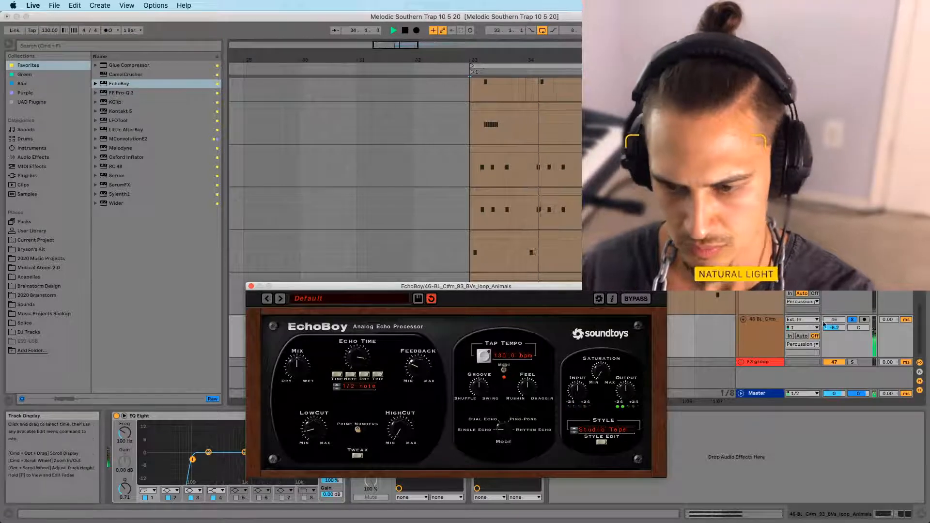
Take the vocal track out of solo, keep it active and play the adlib with the full beat
{"action": "left_click", "coordinate": [852, 319]}
{"action": "left_click", "coordinate": [835, 320]}
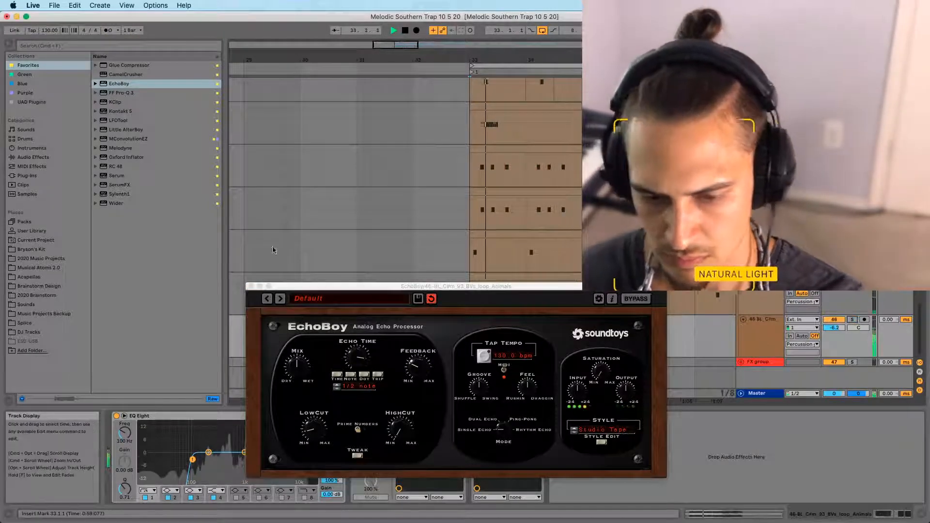
{"action": "left_click_drag", "start_coordinate": [302, 290], "coordinate": [117, 207]}
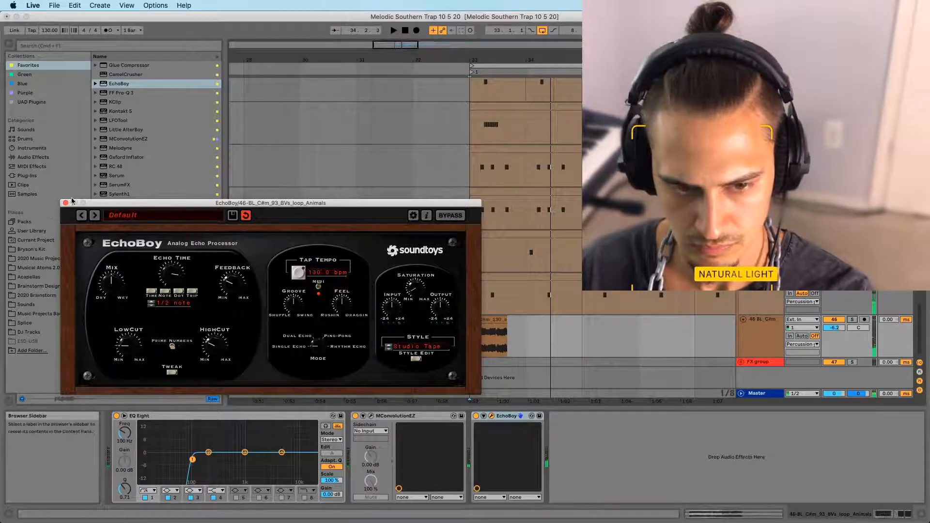
Compare the adlib in the beat with EchoBoy switched off and on, and leave the device off
{"action": "left_click", "coordinate": [476, 416]}
{"action": "key", "text": "space"}
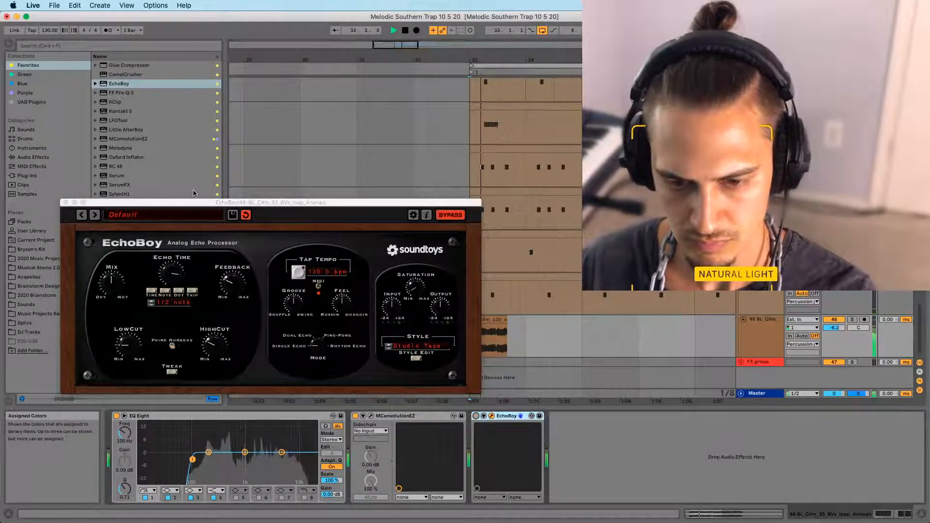
{"action": "left_click", "coordinate": [476, 417]}
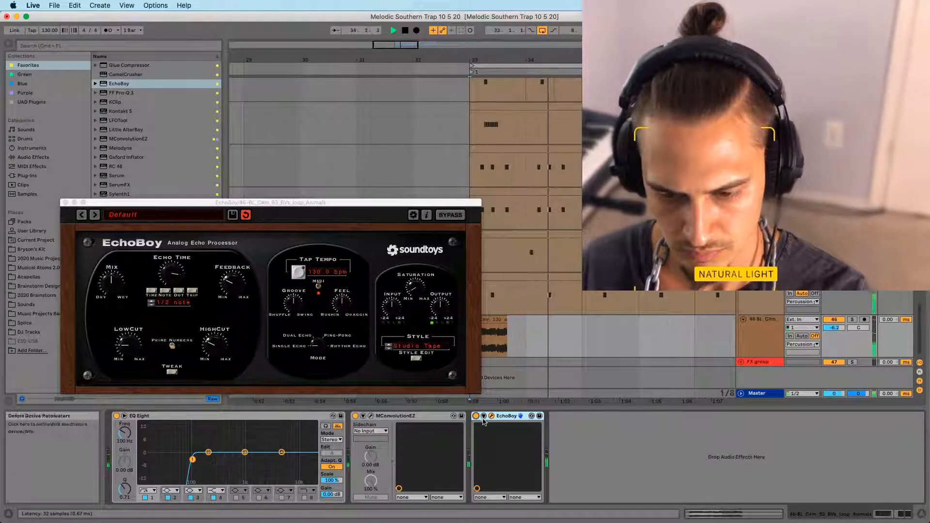
{"action": "left_click", "coordinate": [476, 416]}
Show EchoBoy's Device On automation in a new lane and extend the end of the bar 33 adlib clip to 33.4.1
{"action": "right_click", "coordinate": [476, 416]}
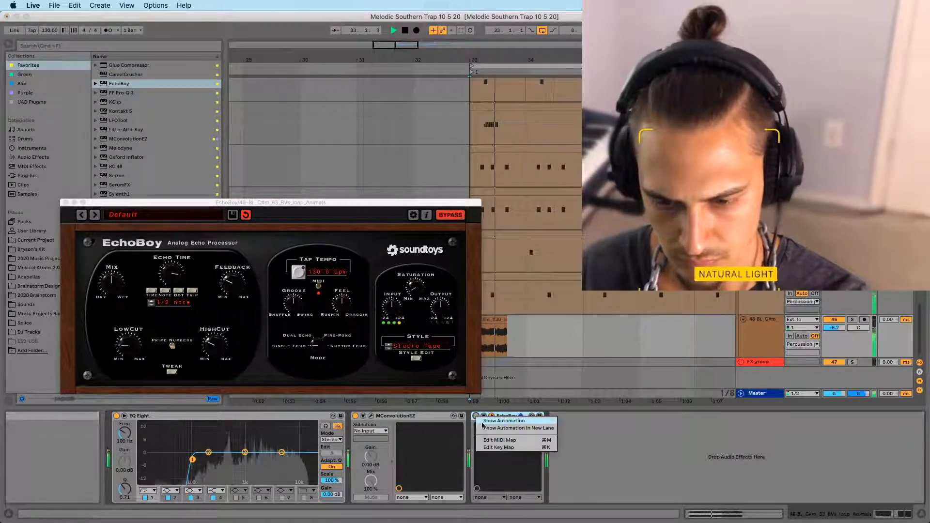
{"action": "left_click", "coordinate": [504, 428]}
{"action": "key", "text": "space"}
{"action": "left_click", "coordinate": [508, 322]}
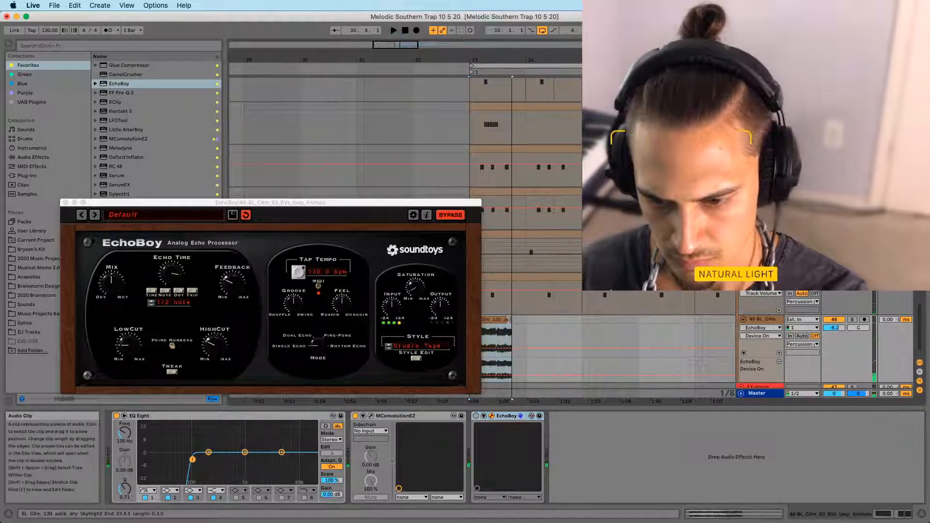
Automate EchoBoy's Device On to switch on partway through the bar 33 adlib and off at about bar 37
{"action": "key", "text": "space"}
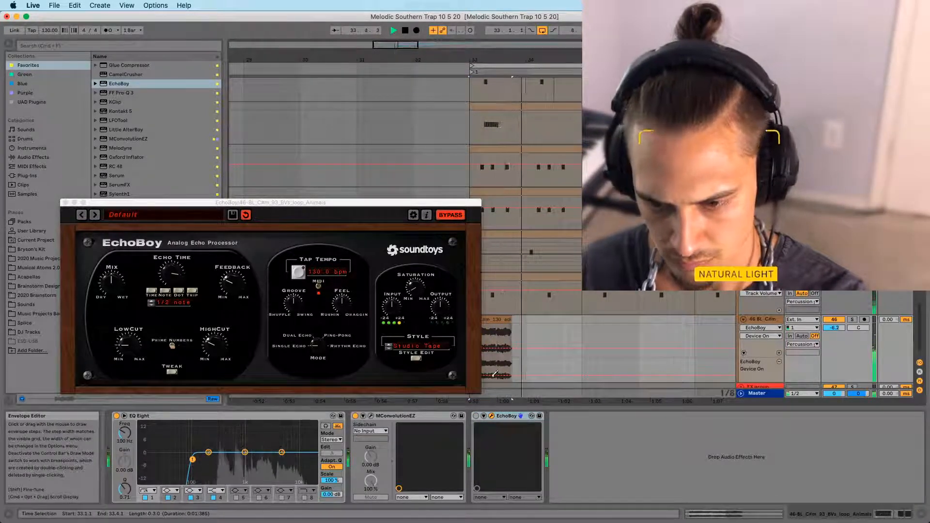
{"action": "key", "text": "space"}
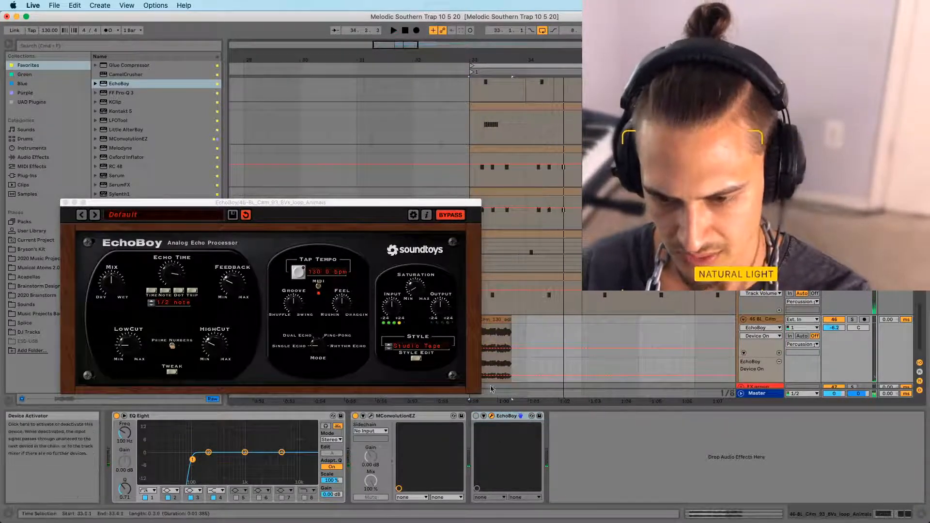
{"action": "key", "text": "space"}
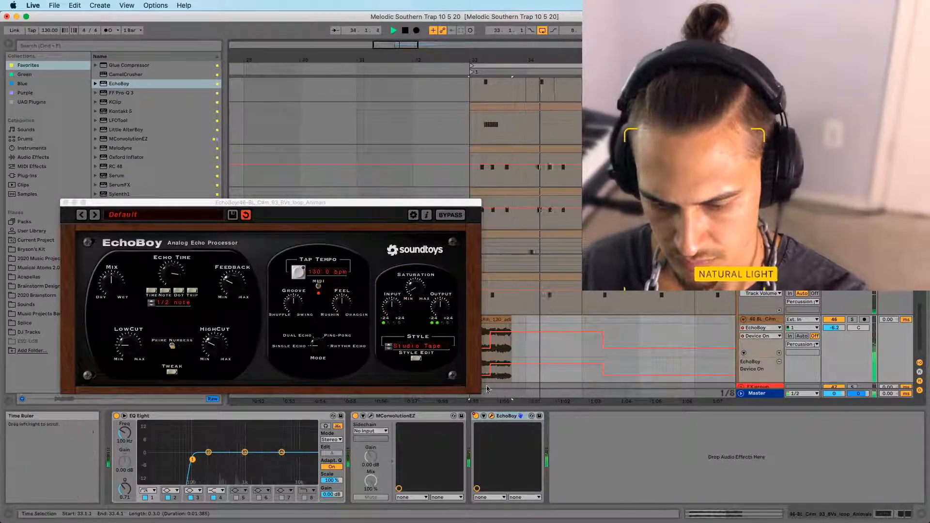
{"action": "left_click_drag", "start_coordinate": [606, 347], "coordinate": [704, 347]}
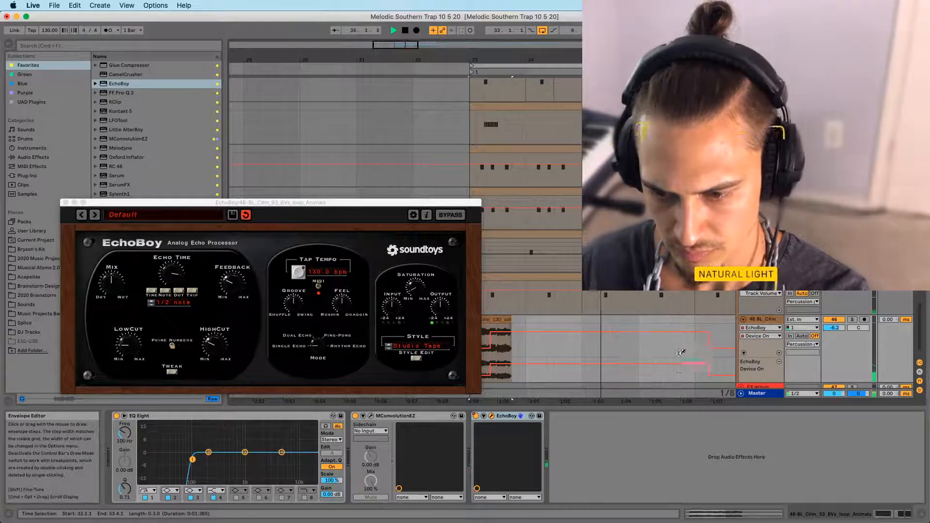
{"action": "left_click", "coordinate": [700, 353]}
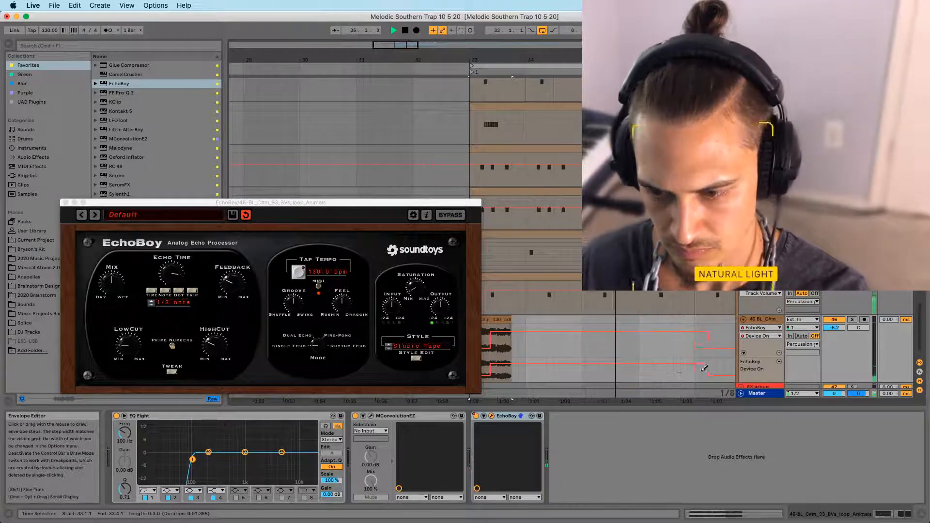
Close the EchoBoy window and duplicate the vocal clip at bar 33, including its EchoBoy automation, to bar 37
{"action": "key", "text": "space"}
{"action": "left_click", "coordinate": [66, 203]}
{"action": "key", "text": "space"}
{"action": "left_click_drag", "start_coordinate": [440, 60], "coordinate": [440, 30]}
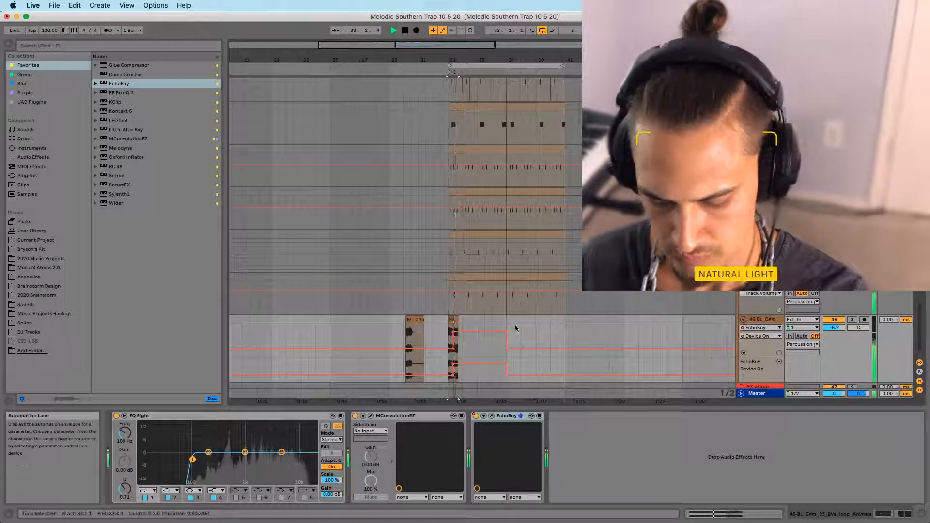
{"action": "mouse_move", "coordinate": [453, 331]}
{"action": "left_mouse_down"}
{"action": "mouse_move", "coordinate": [512, 331]}
{"action": "mouse_move", "coordinate": [579, 360]}
{"action": "left_mouse_up"}
{"action": "key", "text": "b"}
{"action": "key", "text": "b"}
{"action": "left_click", "coordinate": [567, 373]}
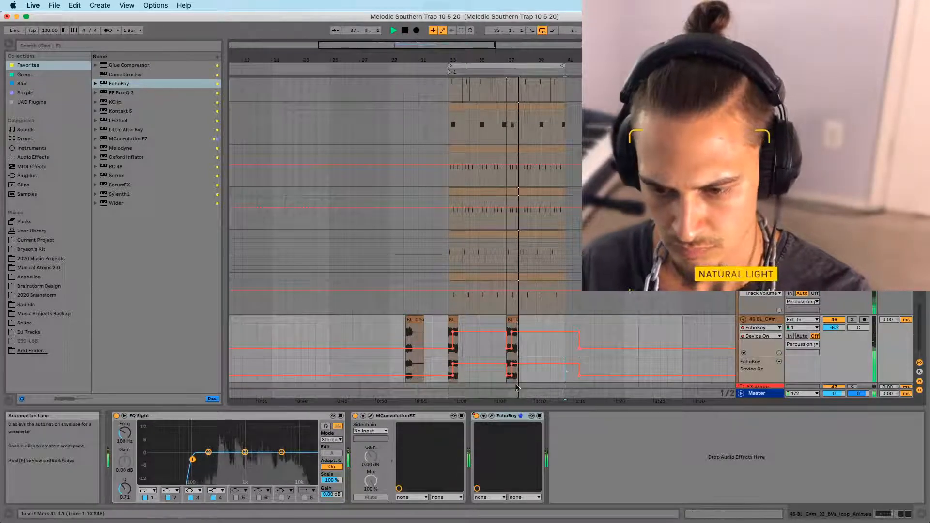
Lower the volume of the vocal sample's track to -11.3 dB and browse the audio effects
{"action": "left_click", "coordinate": [454, 320]}
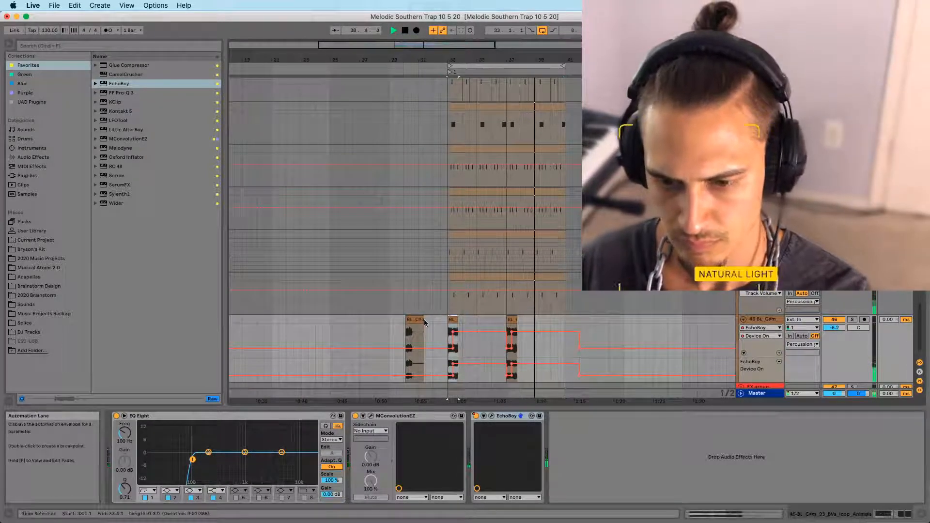
{"action": "left_click", "coordinate": [424, 322]}
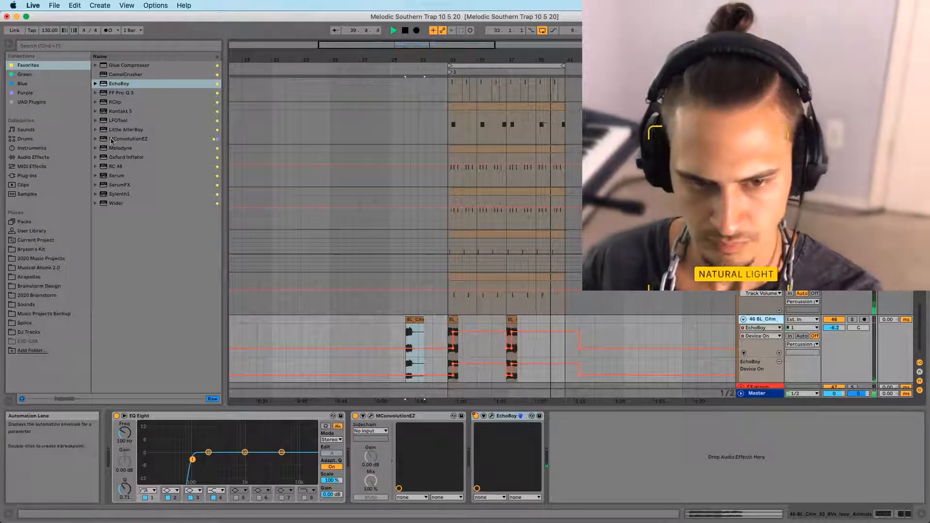
{"action": "left_click", "coordinate": [41, 147]}
{"action": "left_click", "coordinate": [33, 157]}
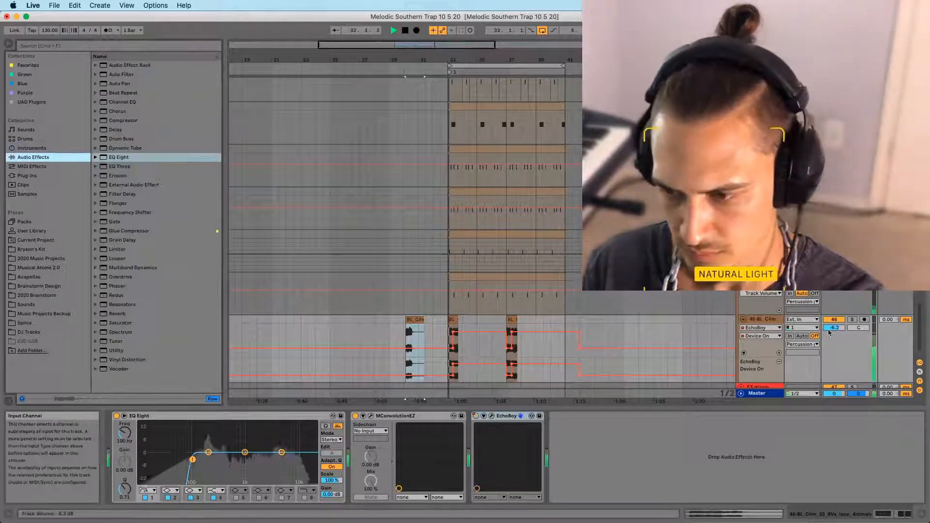
{"action": "left_click_drag", "start_coordinate": [832, 328], "coordinate": [832, 331]}
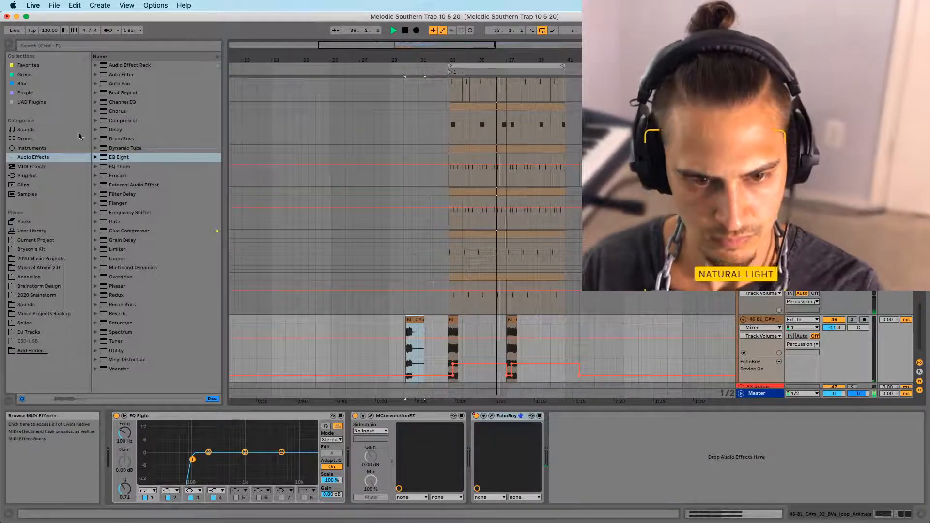
Add a Chorus after EchoBoy on the vocal track and audition the clip at bar 33
{"action": "left_click", "coordinate": [115, 111]}
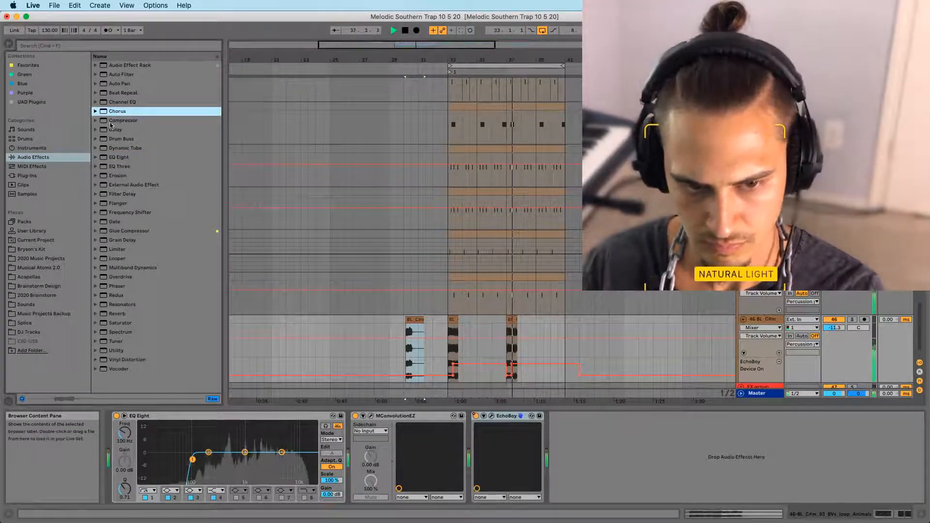
{"action": "left_click_drag", "start_coordinate": [446, 258], "coordinate": [454, 320]}
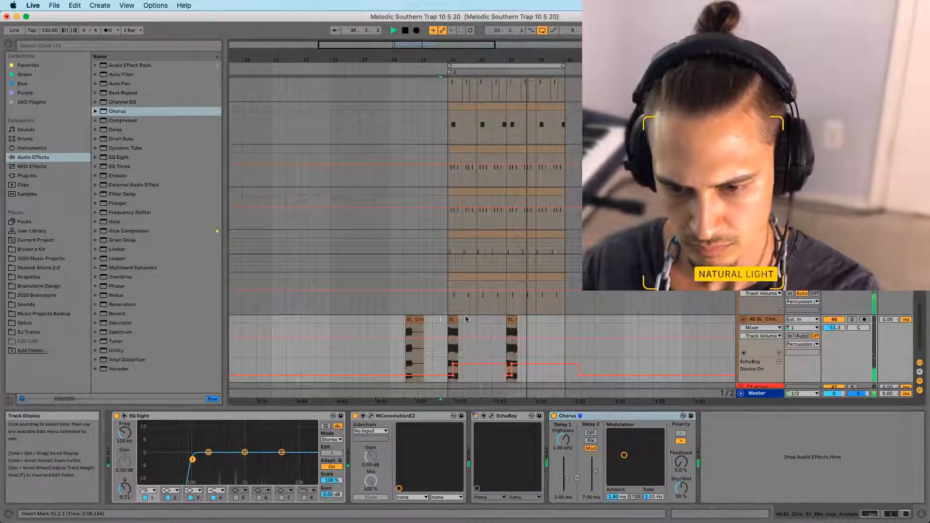
{"action": "left_click", "coordinate": [452, 318]}
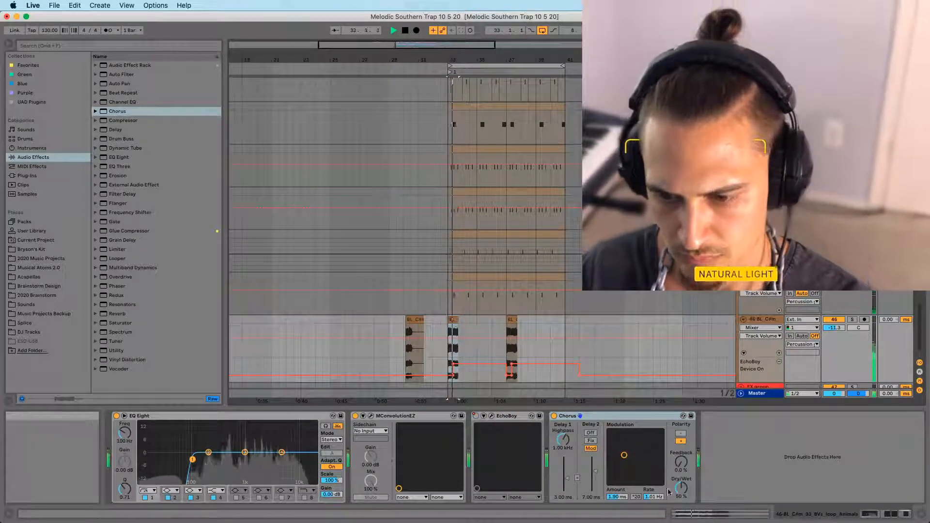
Try the Chorus preset Subtile at 41% dry/wet, and swap it for the Gagalon preset
{"action": "left_click", "coordinate": [684, 416]}
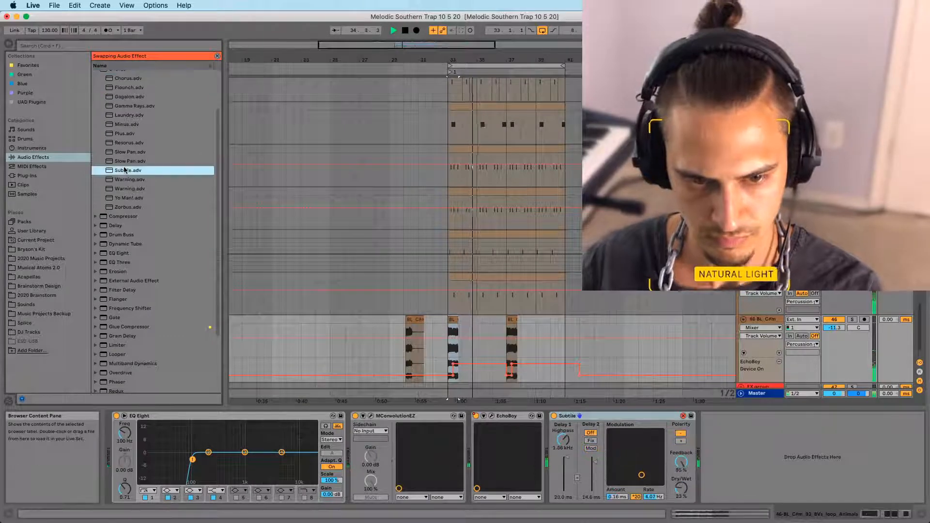
{"action": "left_click_drag", "start_coordinate": [684, 495], "coordinate": [684, 487]}
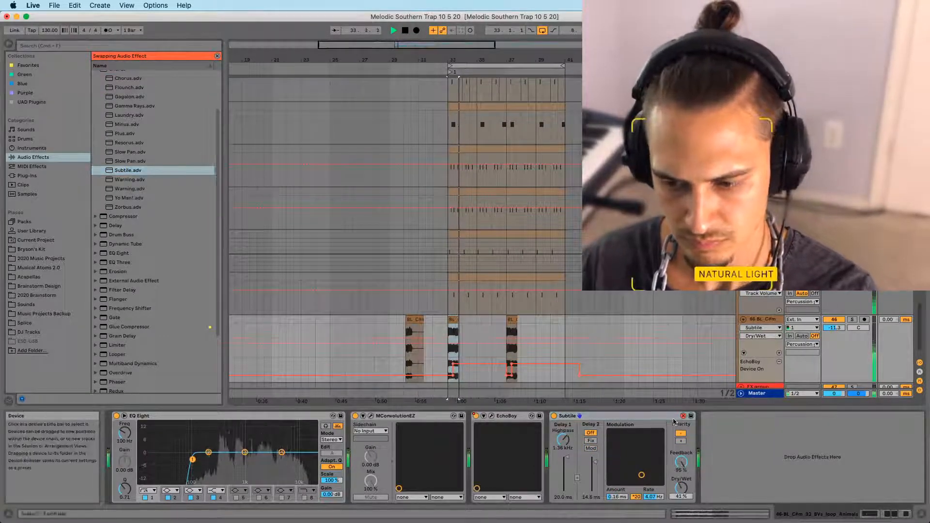
{"action": "left_click", "coordinate": [128, 162]}
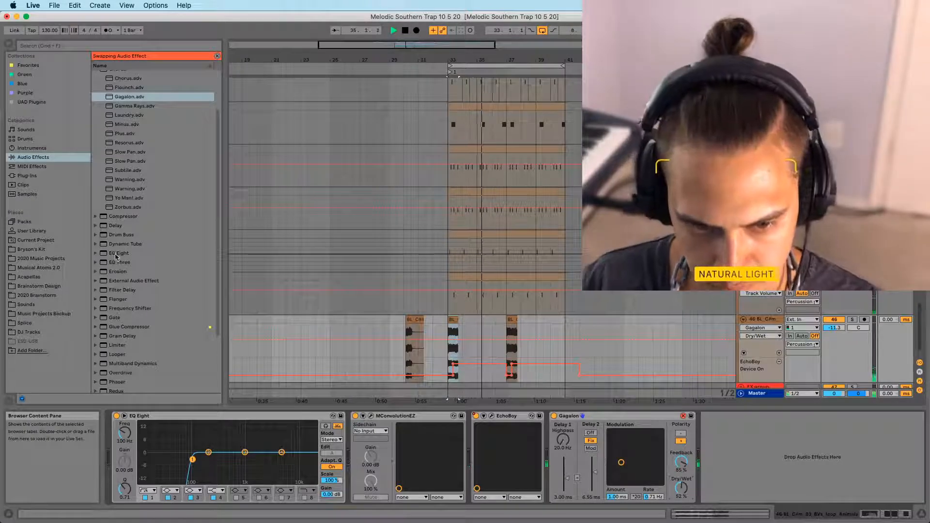
Add an EQ Eight after the Gagalon chorus and roll off the highs with band 8 at about 3.5 kHz
{"action": "left_click_drag", "start_coordinate": [116, 256], "coordinate": [173, 265]}
{"action": "left_click_drag", "start_coordinate": [768, 457], "coordinate": [768, 457]}
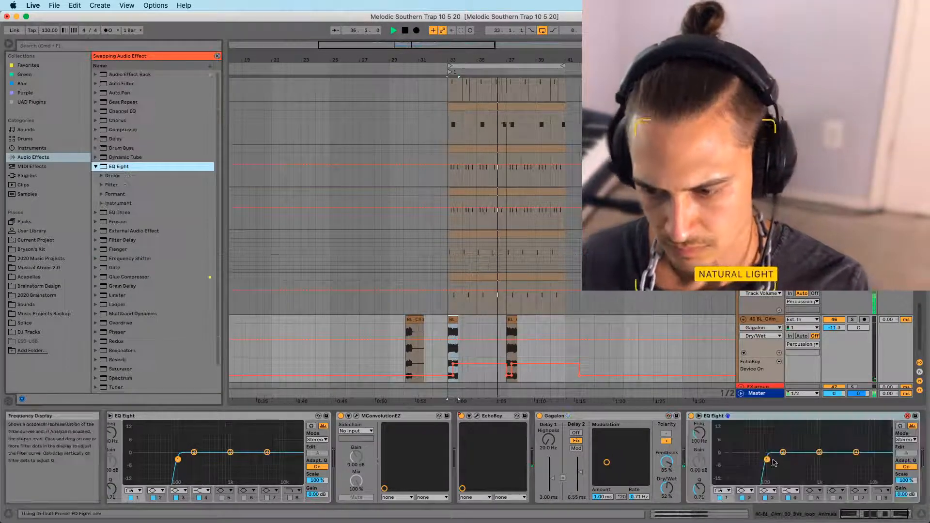
{"action": "left_click_drag", "start_coordinate": [699, 432], "coordinate": [699, 457]}
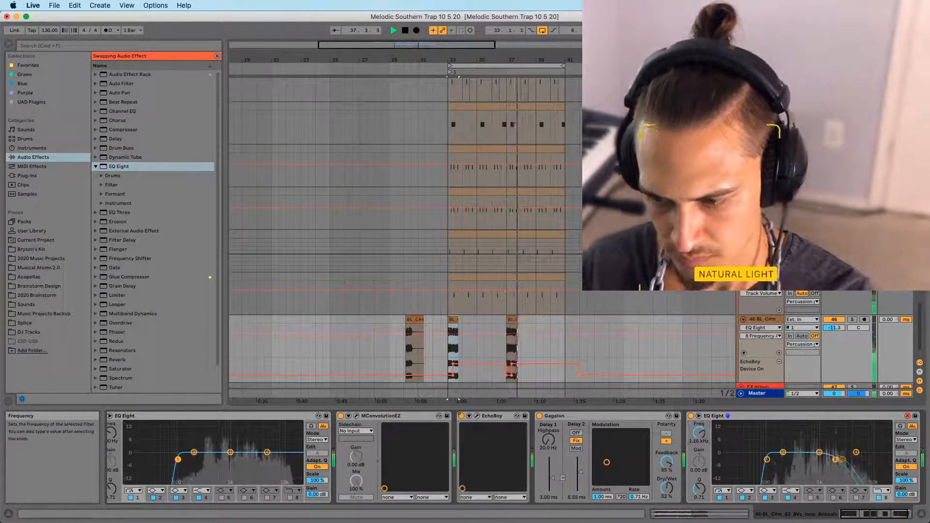
Play the vocal chops at bars 37 and 33 to check the chorus and filtered sound
{"action": "left_click", "coordinate": [499, 320]}
{"action": "key", "text": "space"}
{"action": "key", "text": "space"}
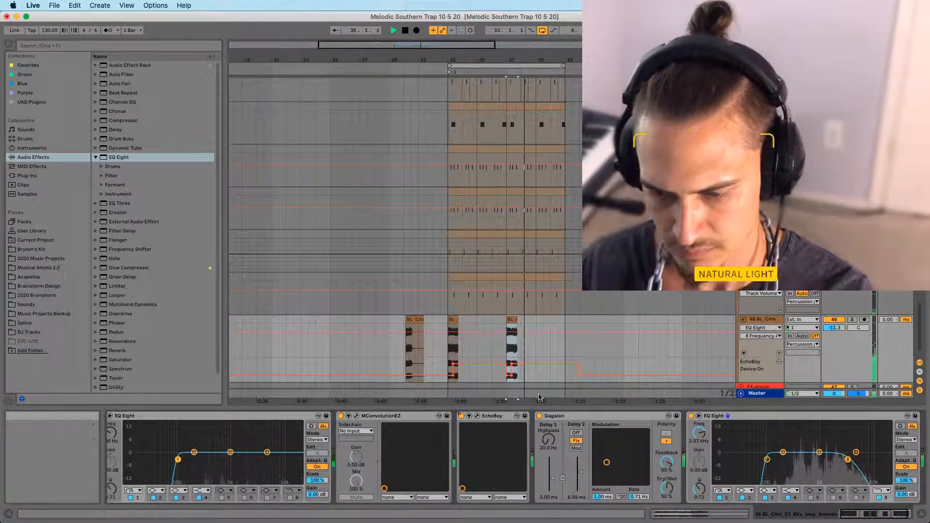
{"action": "left_click", "coordinate": [452, 319]}
{"action": "key", "text": "space"}
{"action": "key", "text": "space"}
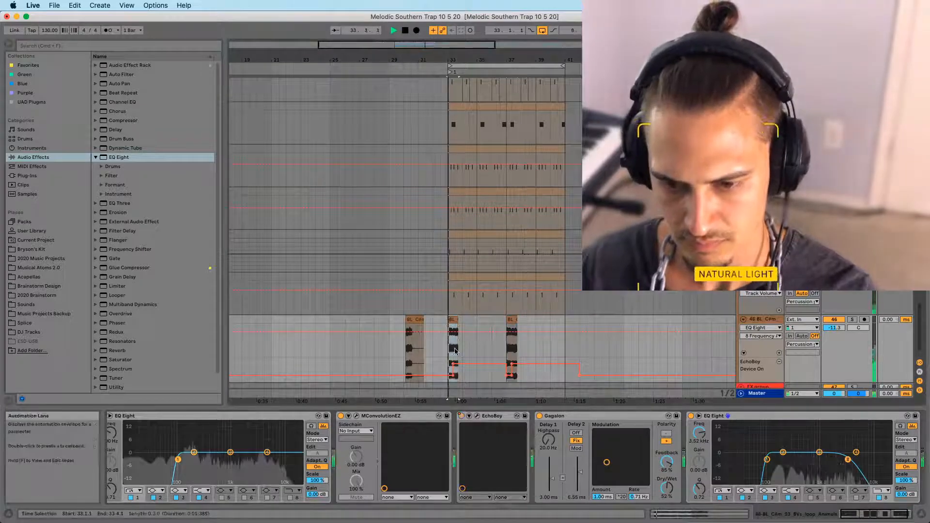
Move the spare vocal clip before the drop back to bar 21, rename its track "vocal chop", and play the clip
{"action": "left_click", "coordinate": [404, 321]}
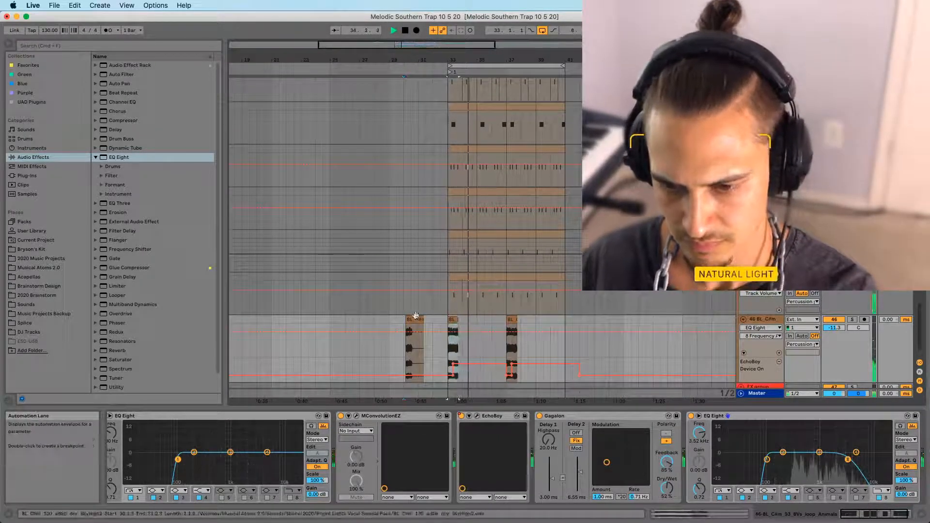
{"action": "left_click", "coordinate": [416, 318]}
{"action": "left_click_drag", "start_coordinate": [415, 319], "coordinate": [281, 319]}
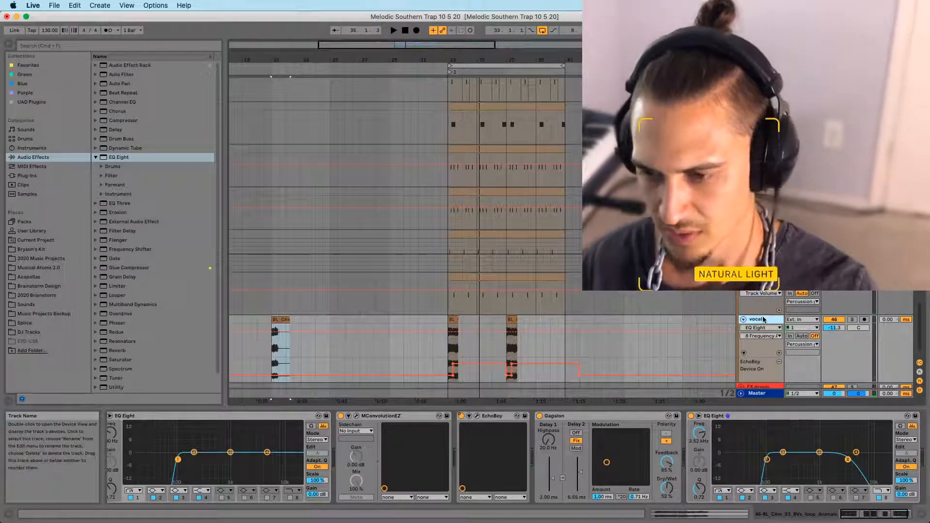
{"action": "key", "text": "space"}
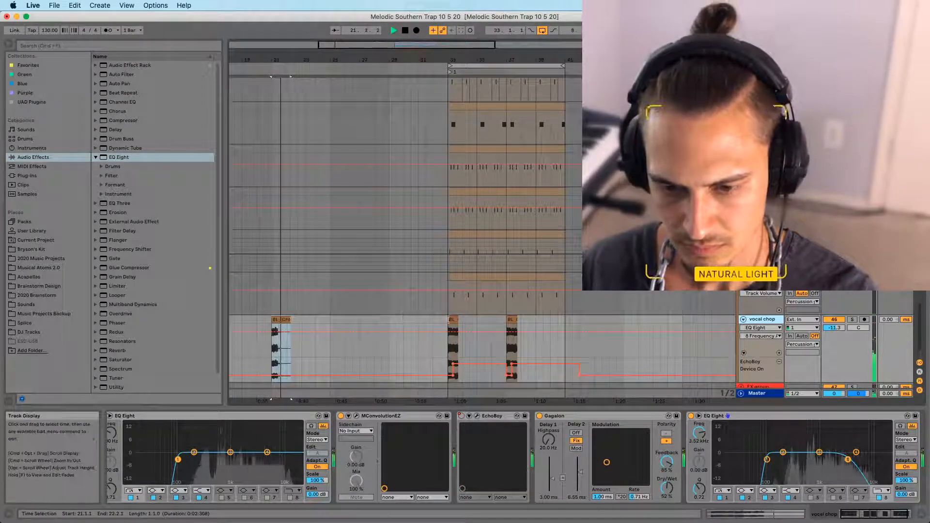
Deactivate the vocal chop clip at bar 33
{"action": "left_click_drag", "start_coordinate": [442, 329], "coordinate": [481, 324]}
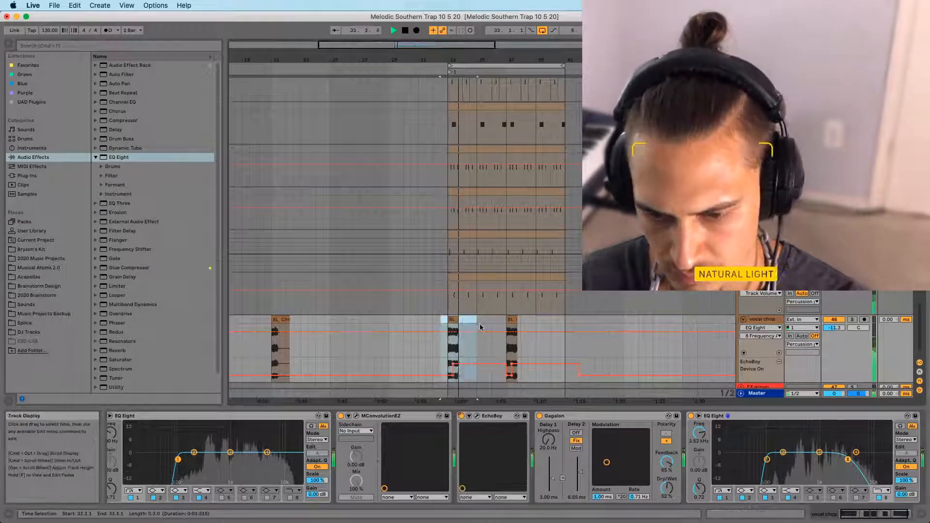
{"action": "key", "text": "0"}
{"action": "left_click", "coordinate": [452, 320]}
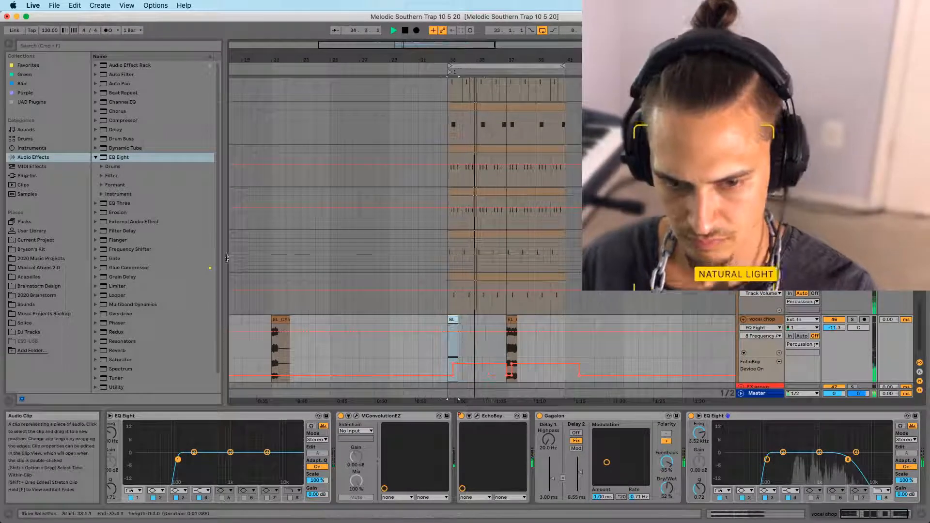
Place BL_Bm_adlib_oneshot_WooYeah.wav from the Splice folder's Bright Lights Vocal Sample Pack on a new audio track at bar 33
{"action": "left_click", "coordinate": [25, 323]}
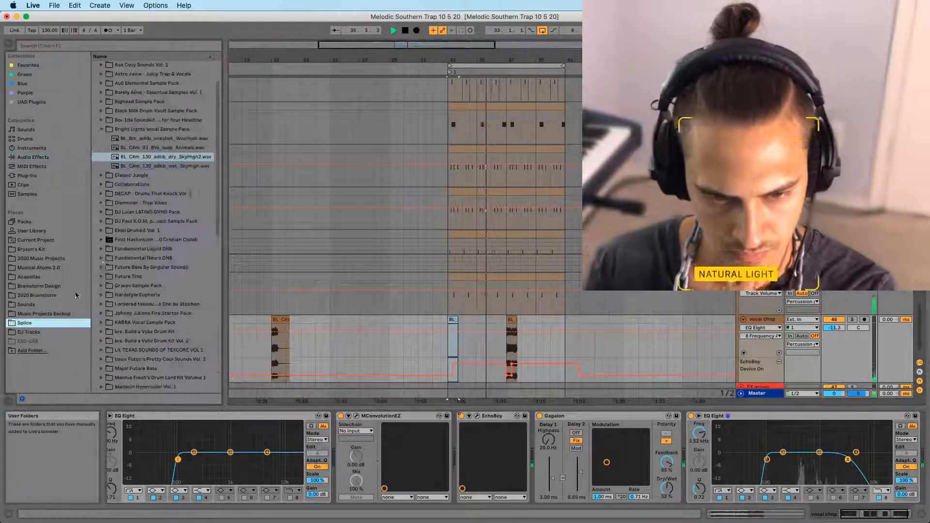
{"action": "scroll", "coordinate": [122, 183], "scroll_direction": "up", "scroll_amount": 1}
{"action": "left_click", "coordinate": [125, 166]}
{"action": "key", "text": "Up"}
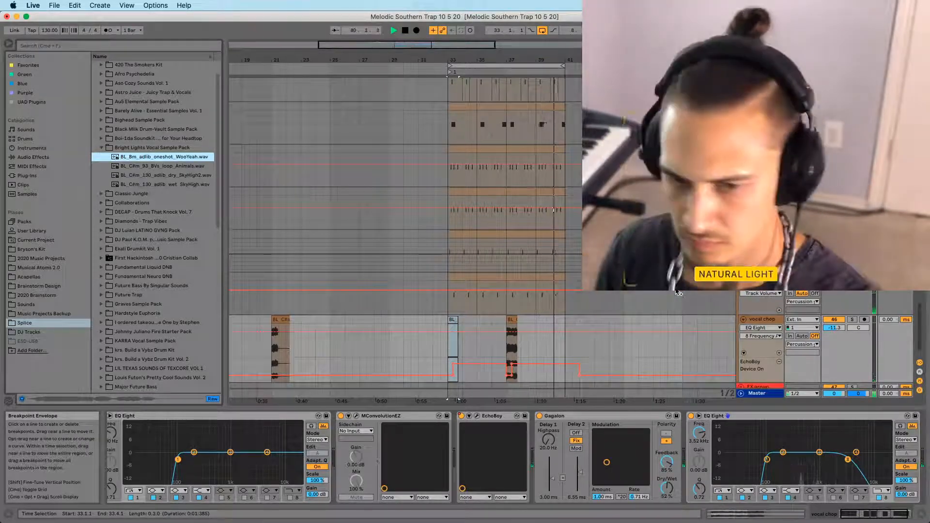
{"action": "key", "text": "super+t"}
{"action": "left_click_drag", "start_coordinate": [106, 157], "coordinate": [447, 360]}
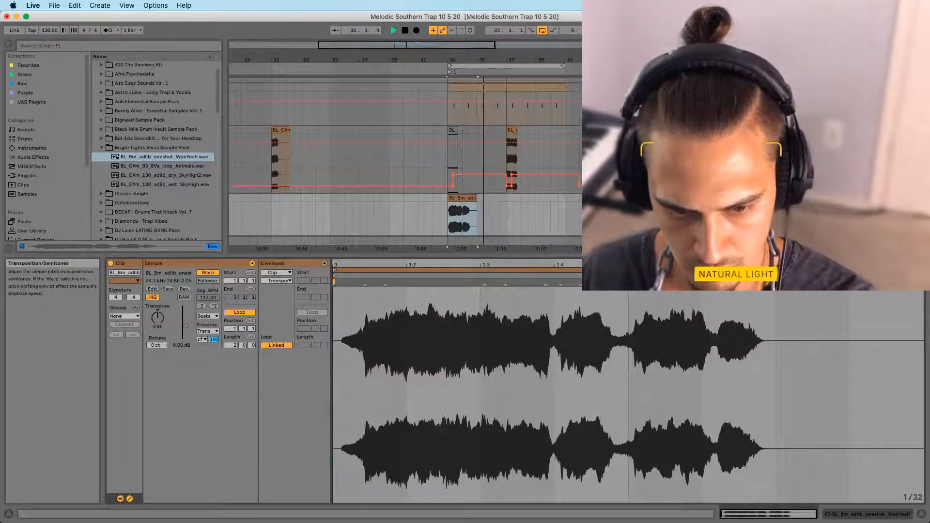
Transpose the WooYeah clip by -2 semitones, and move it to bar 40 to audition it there
{"action": "left_click_drag", "start_coordinate": [878, 207], "coordinate": [878, 218]}
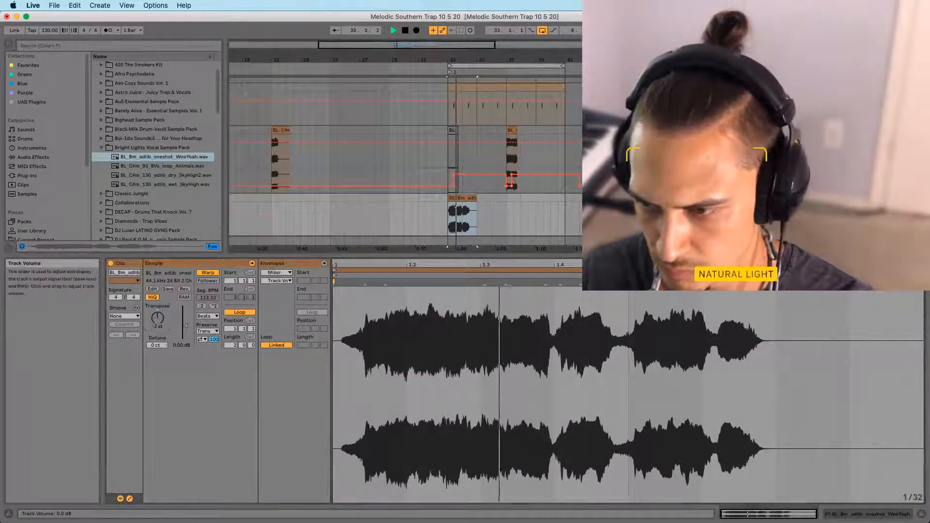
{"action": "left_click_drag", "start_coordinate": [478, 62], "coordinate": [478, 104]}
{"action": "left_click_drag", "start_coordinate": [679, 198], "coordinate": [671, 198]}
{"action": "left_click", "coordinate": [646, 209]}
{"action": "key", "text": "space"}
{"action": "key", "text": "space"}
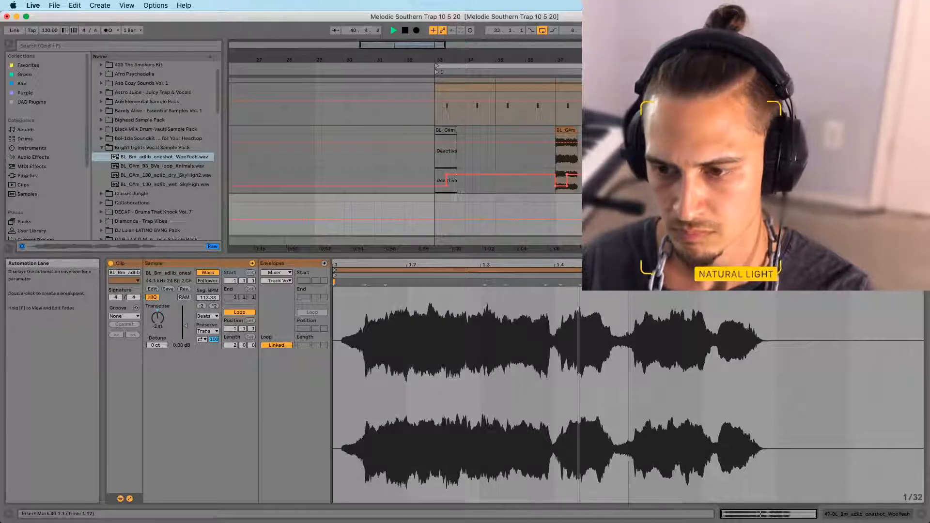
Play the WooYeah clip from bar 40 and lower its track volume to about -15 dB
{"action": "key", "text": "plus"}
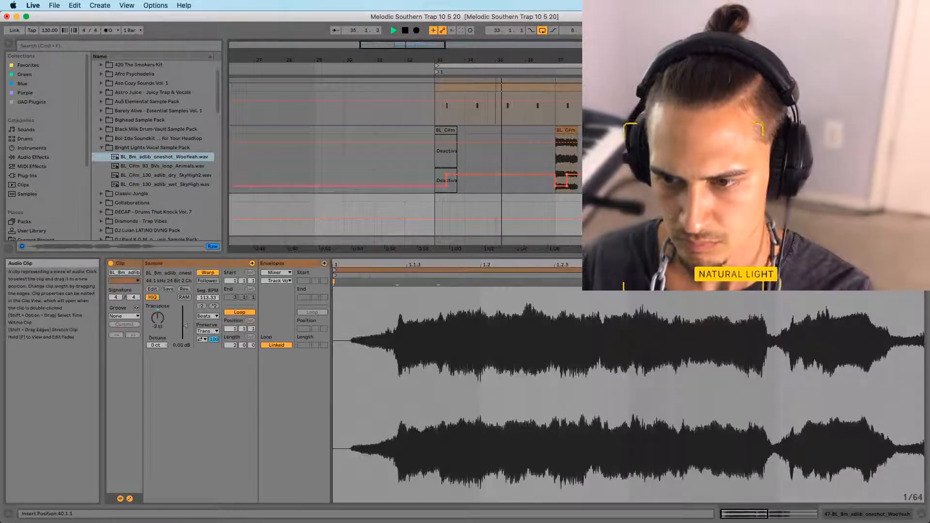
{"action": "left_click_drag", "start_coordinate": [646, 181], "coordinate": [674, 181]}
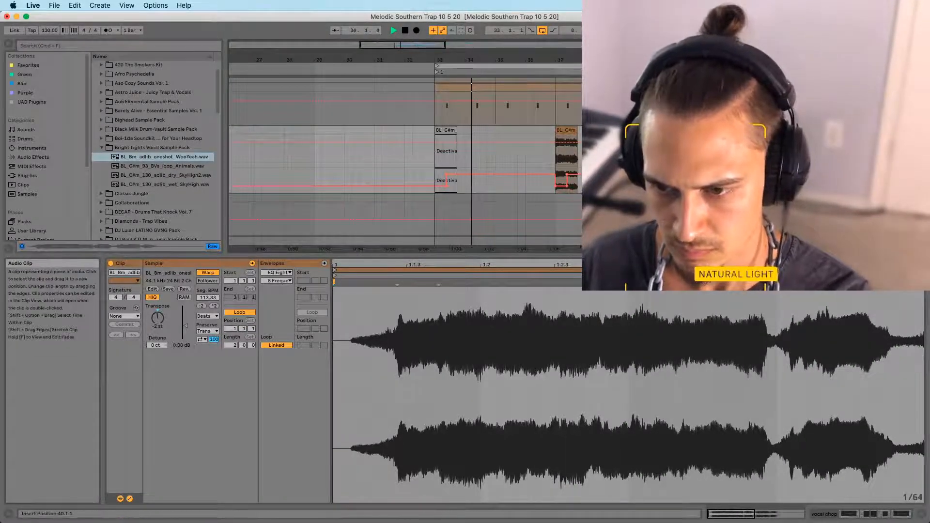
{"action": "left_click", "coordinate": [660, 213]}
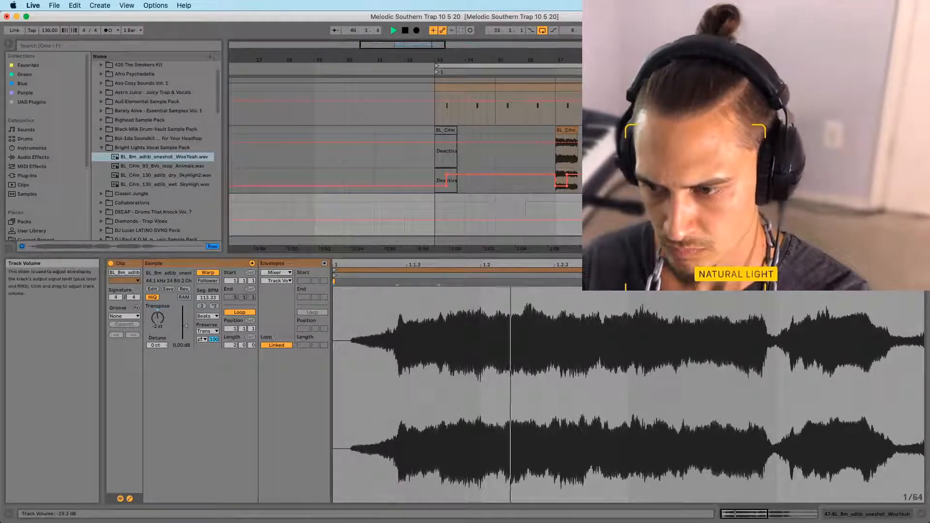
{"action": "key", "text": "Tab"}
{"action": "key", "text": "Tab"}
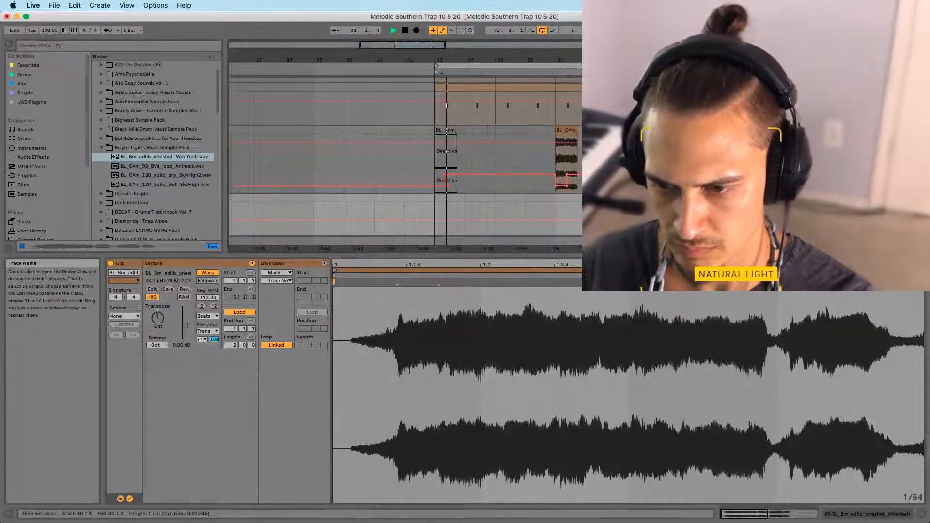
Split the WooYeah clip at bar 41 and move a one-beat slice from there to bar 33
{"action": "left_click", "coordinate": [677, 213]}
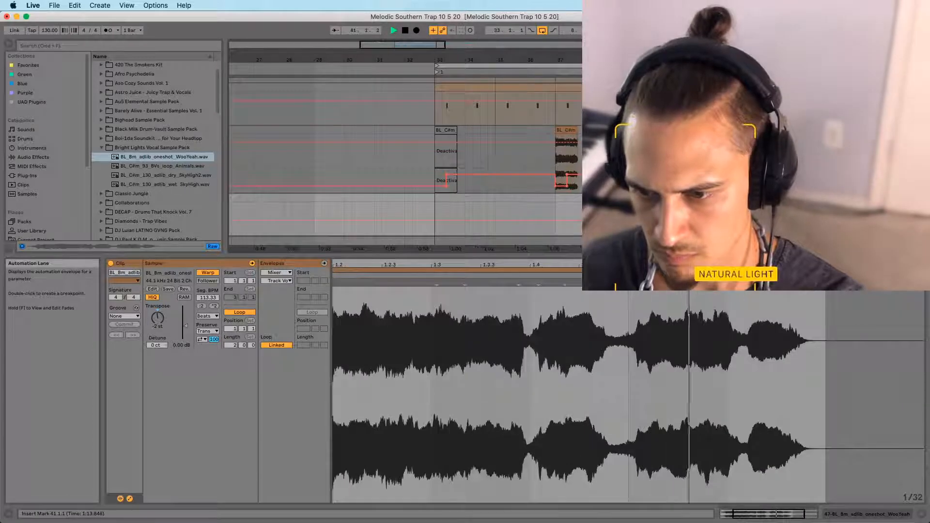
{"action": "key", "text": "super+e"}
{"action": "left_click_drag", "start_coordinate": [682, 199], "coordinate": [443, 204]}
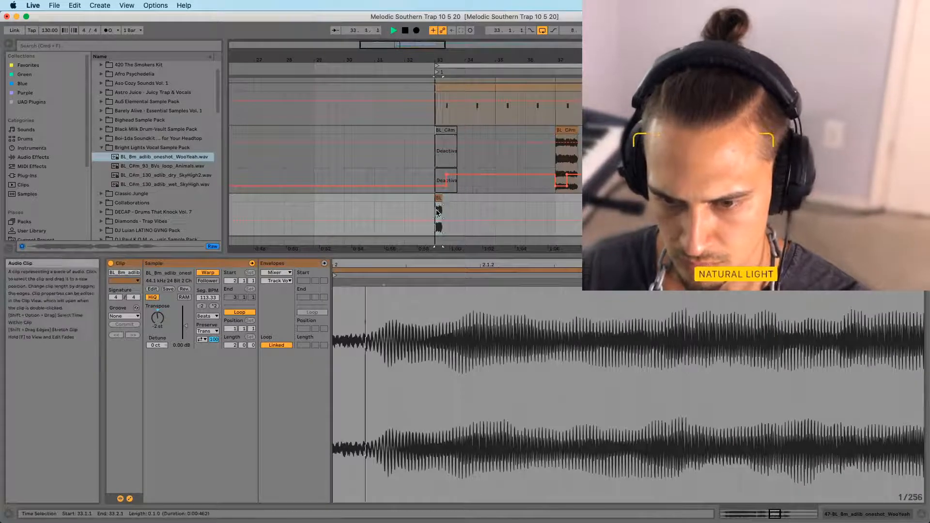
Add a fade-out over roughly the second half of the WooYeah slice at bar 33 and play it
{"action": "left_click_drag", "start_coordinate": [442, 60], "coordinate": [442, 150]}
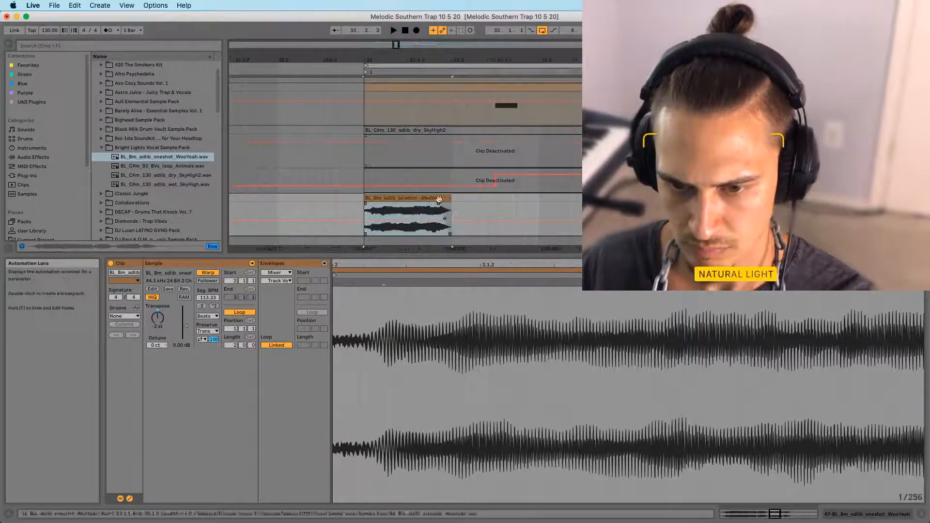
{"action": "left_click_drag", "start_coordinate": [449, 204], "coordinate": [399, 213]}
{"action": "left_click", "coordinate": [410, 198]}
{"action": "key", "text": "space"}
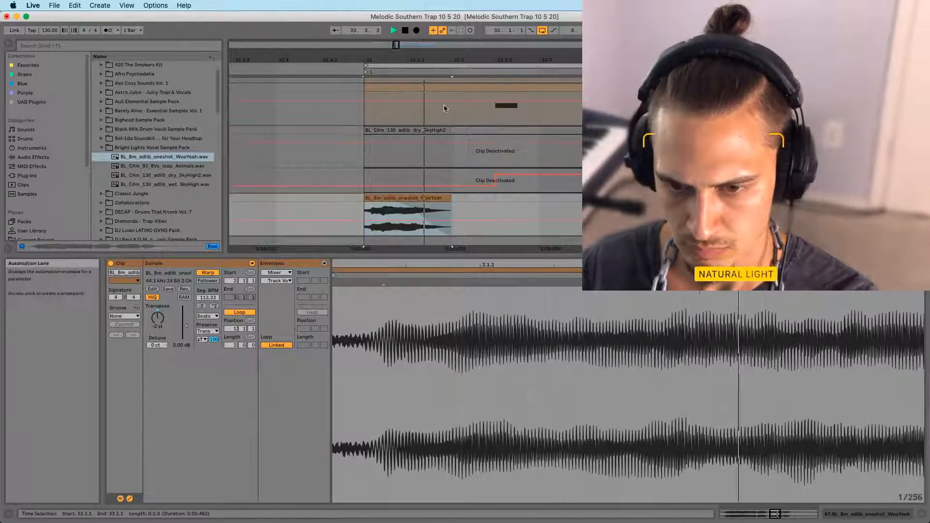
Stop playback and select the remaining WooYeah clip at bar 40
{"action": "left_click_drag", "start_coordinate": [432, 60], "coordinate": [431, 9]}
{"action": "key", "text": "space"}
{"action": "left_click", "coordinate": [536, 199]}
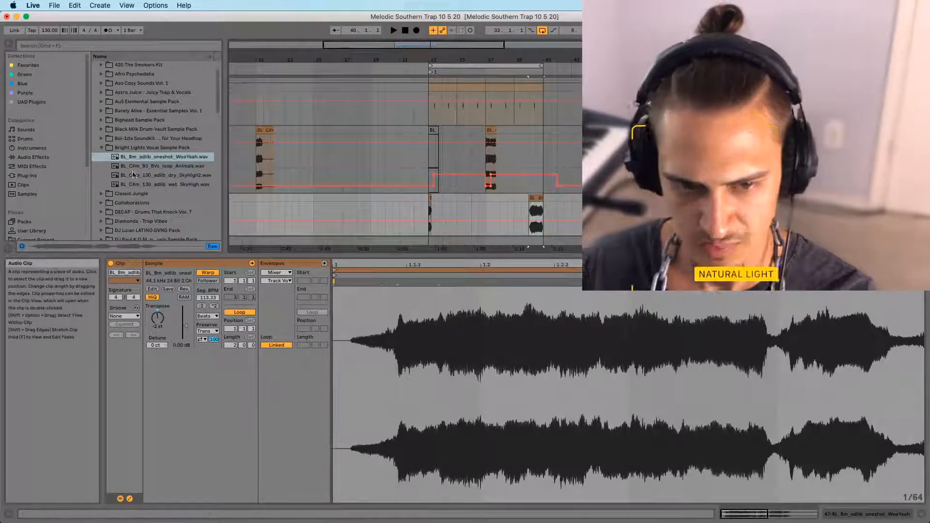
Add a Filter Delay audio effect to the WooYeah vocal track
{"action": "left_click", "coordinate": [24, 158]}
{"action": "scroll", "coordinate": [117, 169], "scroll_direction": "down", "scroll_amount": 3}
{"action": "left_click_drag", "start_coordinate": [121, 205], "coordinate": [525, 221]}
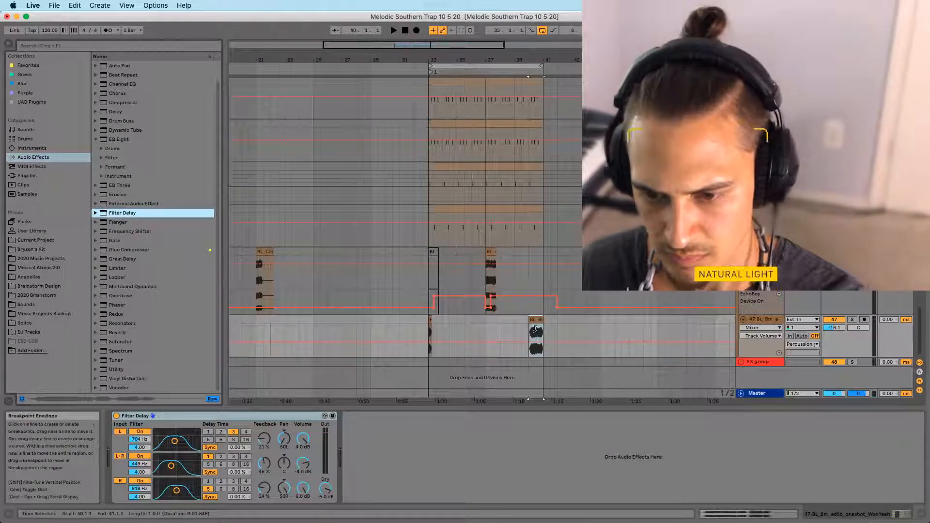
Turn off the Filter Delay's L and R lines and set the L+R line to 2.27 kHz, -8.0 dB volume and 0.0 dB dry
{"action": "left_click", "coordinate": [120, 432]}
{"action": "left_click", "coordinate": [120, 482]}
{"action": "left_click_drag", "start_coordinate": [132, 465], "coordinate": [134, 476]}
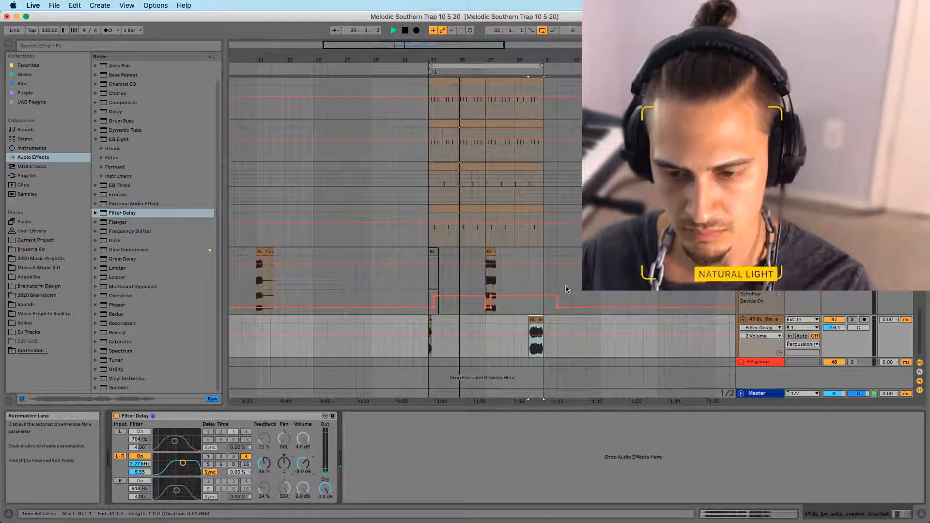
Lower the clip gain of the WooYeah slice at bar 33 to -1.51 dB and select the WooYeah clip at bar 40
{"action": "left_click_drag", "start_coordinate": [454, 326], "coordinate": [430, 339]}
{"action": "key", "text": "shift+Tab"}
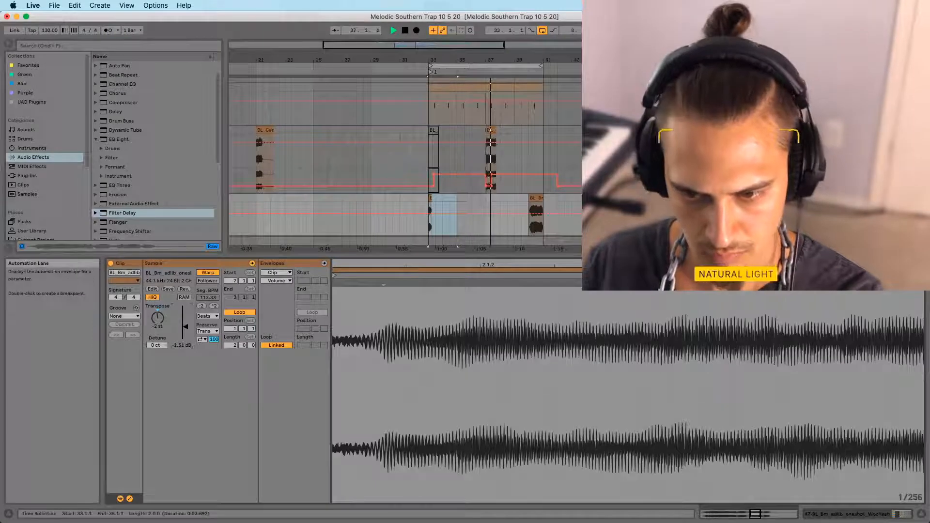
{"action": "left_click", "coordinate": [536, 221]}
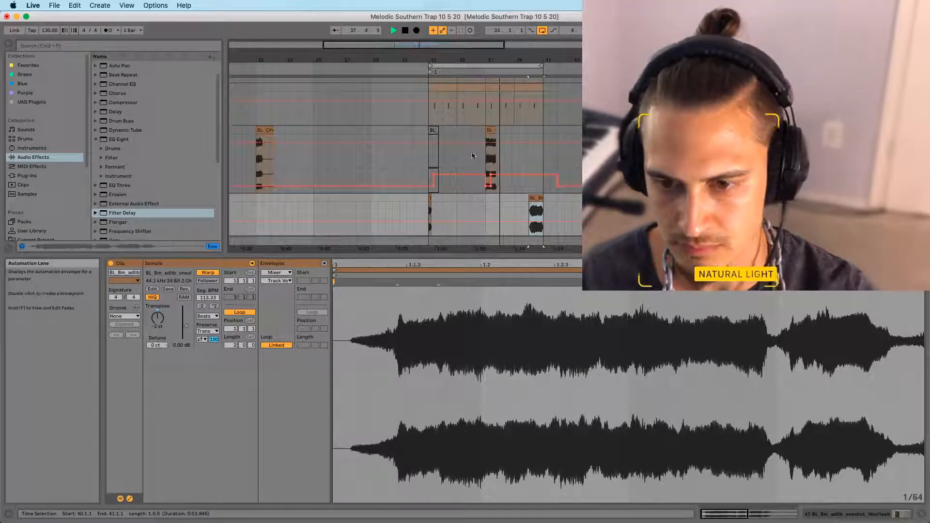
Play the WooYeah clip at bar 40 from several points to find where to cut it
{"action": "left_click", "coordinate": [430, 128]}
{"action": "scroll", "coordinate": [110, 168], "scroll_direction": "down", "scroll_amount": 5}
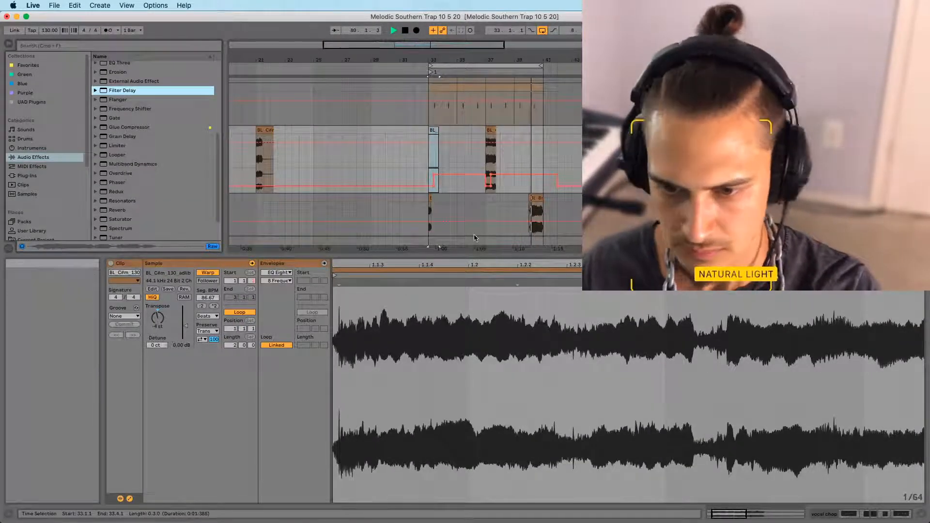
{"action": "left_click", "coordinate": [532, 207]}
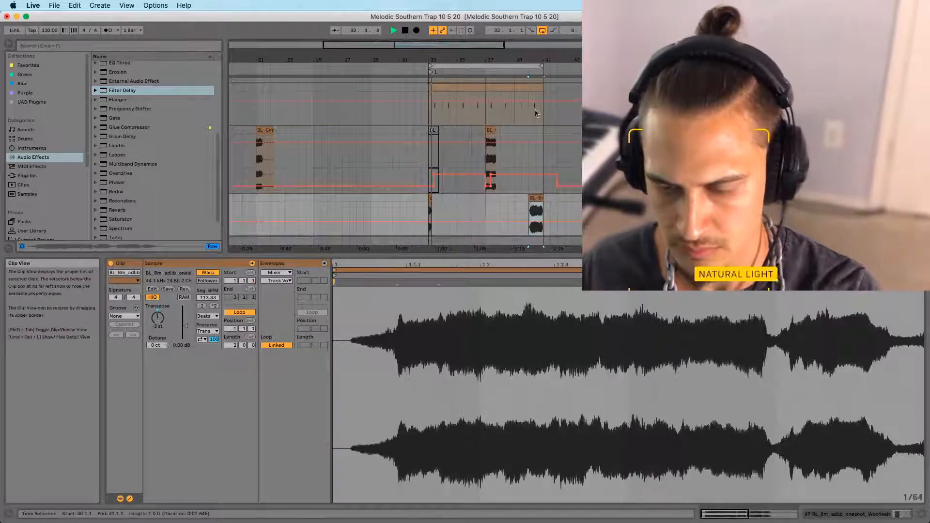
{"action": "left_click_drag", "start_coordinate": [538, 53], "coordinate": [544, 167]}
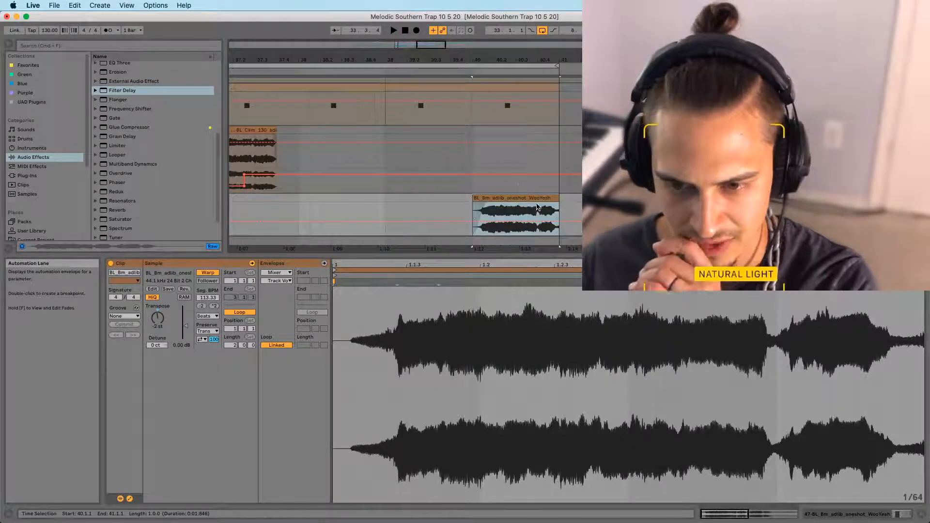
{"action": "left_click", "coordinate": [507, 213]}
{"action": "key", "text": "space"}
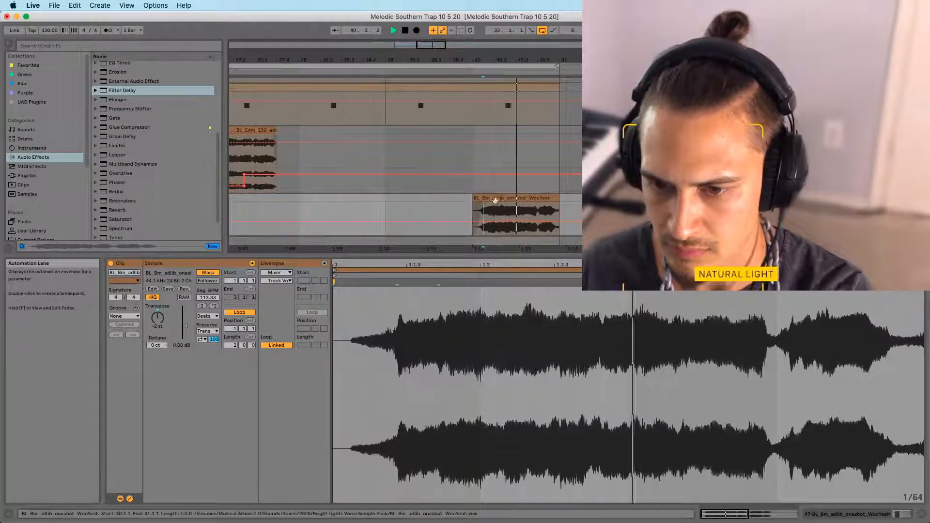
{"action": "double_click", "coordinate": [483, 212]}
{"action": "key", "text": "space"}
{"action": "left_click", "coordinate": [516, 214]}
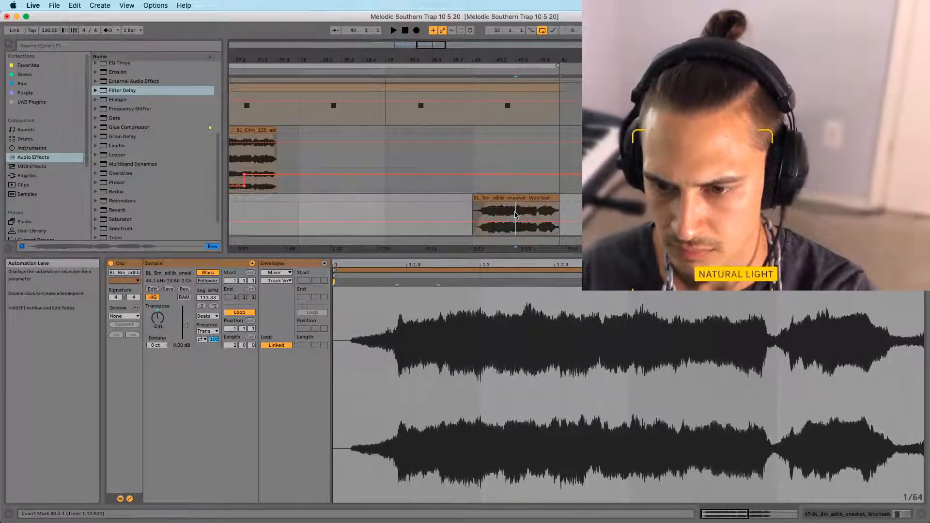
Set the bar 40 WooYeah clip's warp mode to Complex Pro and play it from 40.1.1
{"action": "left_click", "coordinate": [207, 317]}
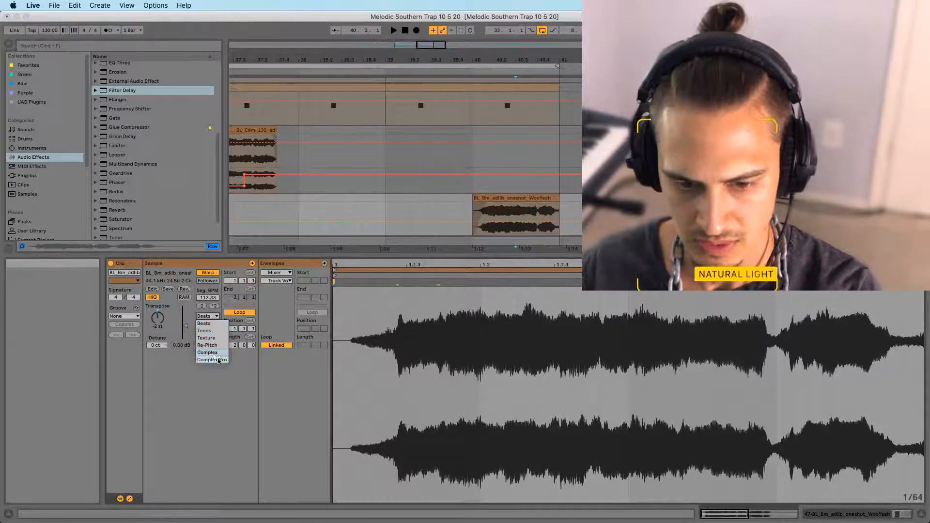
{"action": "left_click", "coordinate": [477, 210]}
{"action": "key", "text": "space"}
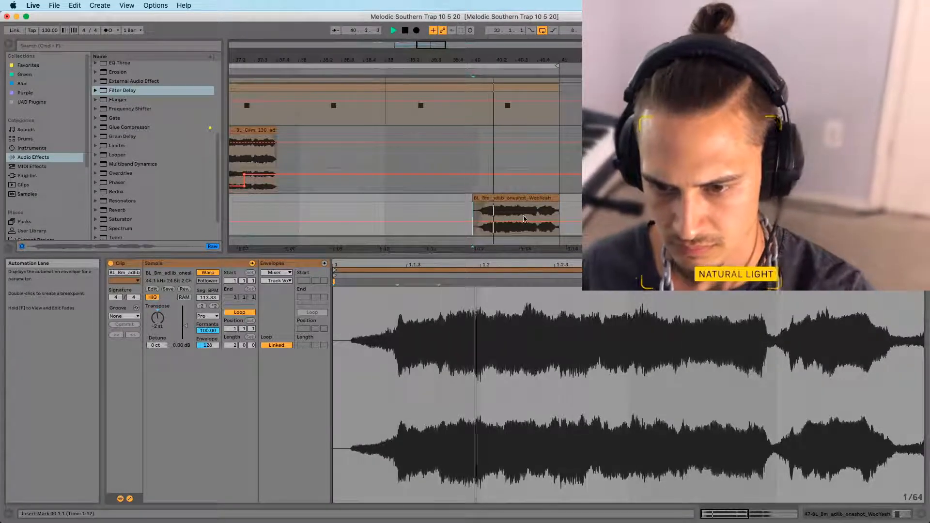
Split the WooYeah clip at 40.3.1, delete its second half and split the remainder at 40.2.1
{"action": "key", "text": "super+e"}
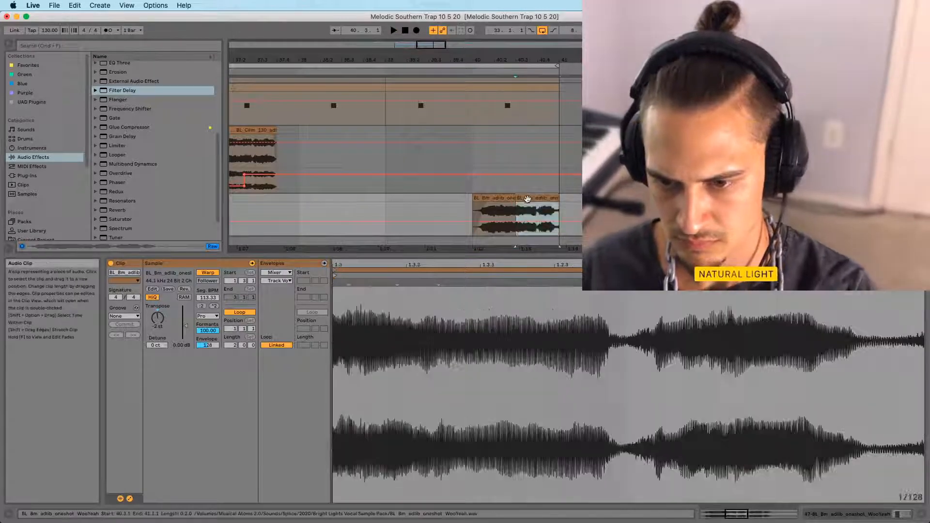
{"action": "left_click", "coordinate": [527, 199]}
{"action": "key", "text": "Delete"}
{"action": "key", "text": "super+e"}
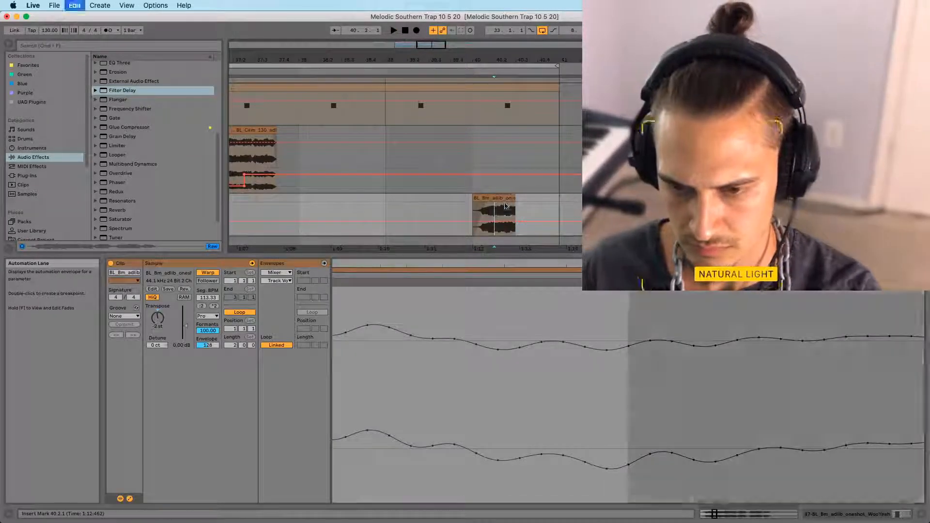
Duplicate the second one-beat WooYeah slice to fill beats 3 and 4 of bar 40 and adjust the fades between the slices
{"action": "left_click", "coordinate": [507, 199]}
{"action": "key", "text": "super+d"}
{"action": "key", "text": "f"}
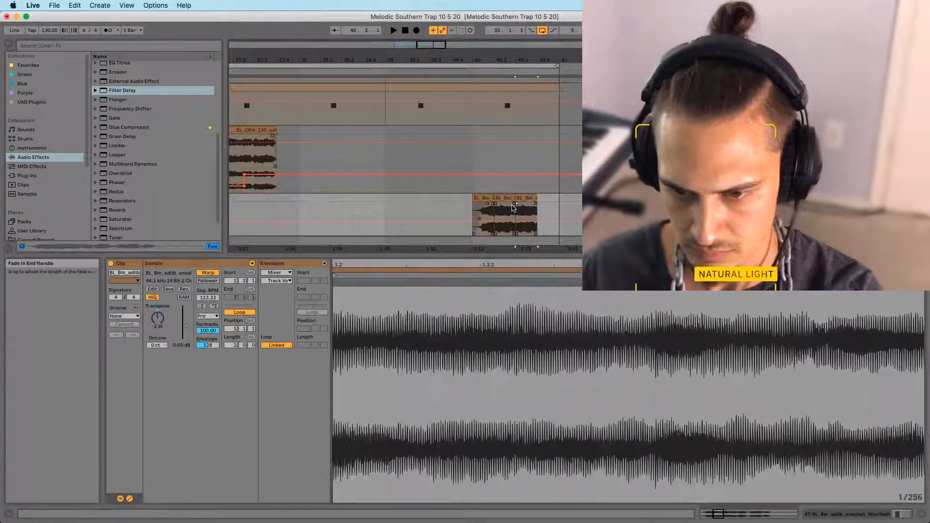
{"action": "left_click_drag", "start_coordinate": [517, 205], "coordinate": [518, 205]}
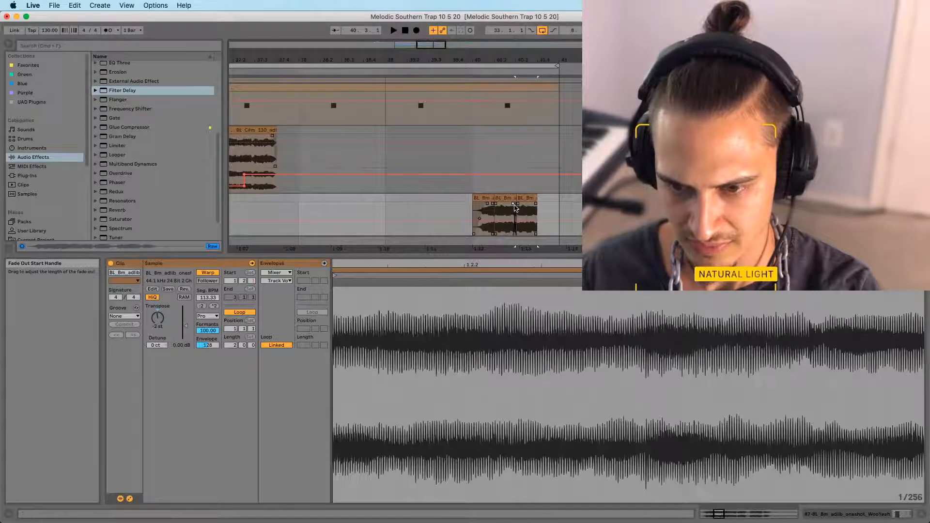
{"action": "left_click_drag", "start_coordinate": [518, 61], "coordinate": [512, 108]}
{"action": "left_click", "coordinate": [479, 192]}
{"action": "left_click_drag", "start_coordinate": [471, 198], "coordinate": [577, 198]}
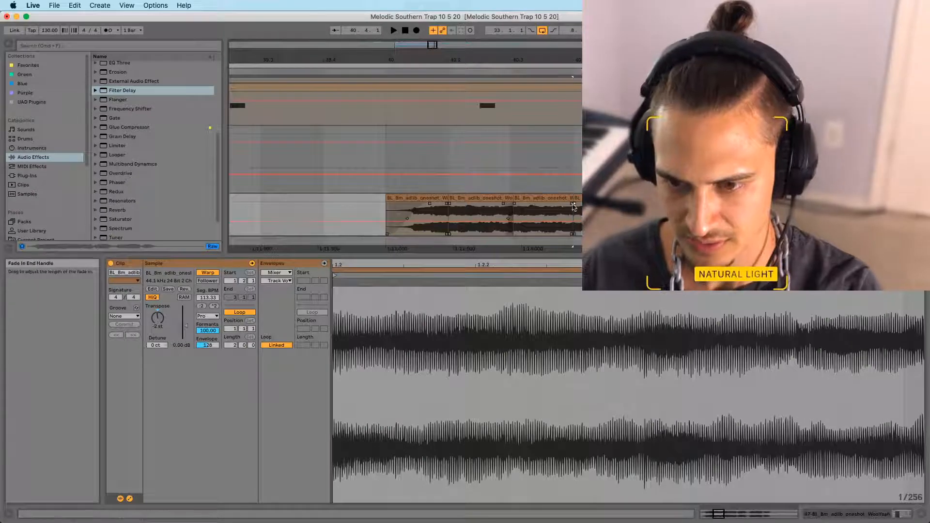
Play the chopped WooYeah slices from 40.1.1 and check the fade between the first two
{"action": "left_click", "coordinate": [423, 204]}
{"action": "key", "text": "space"}
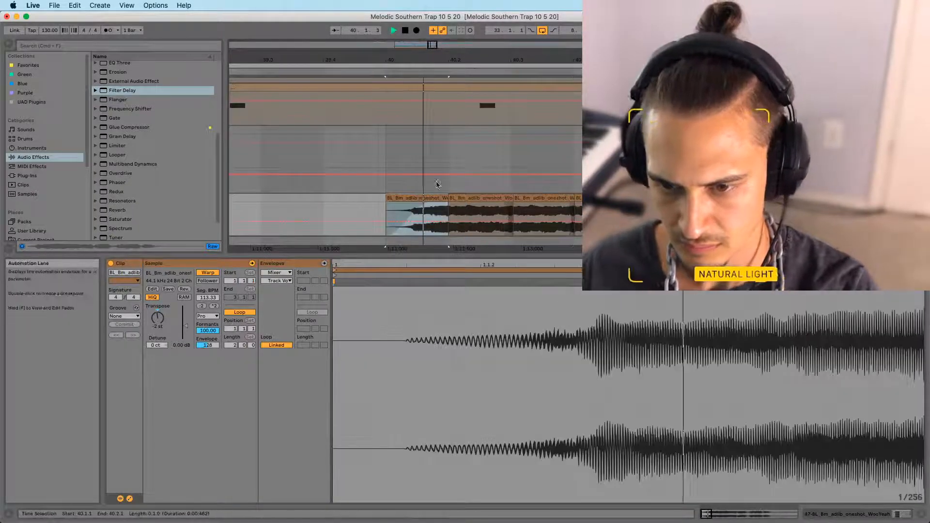
{"action": "key", "text": "space"}
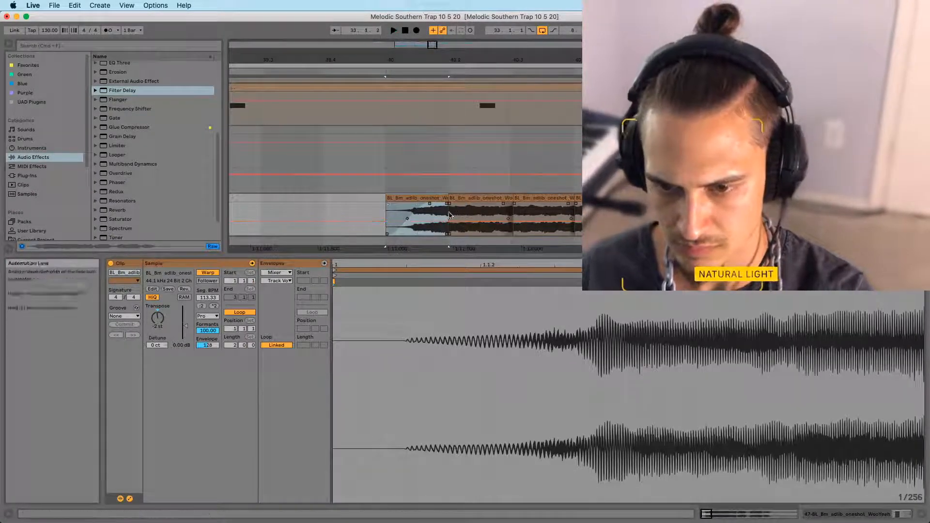
{"action": "left_click", "coordinate": [450, 205]}
{"action": "left_click", "coordinate": [414, 199]}
{"action": "key", "text": "space"}
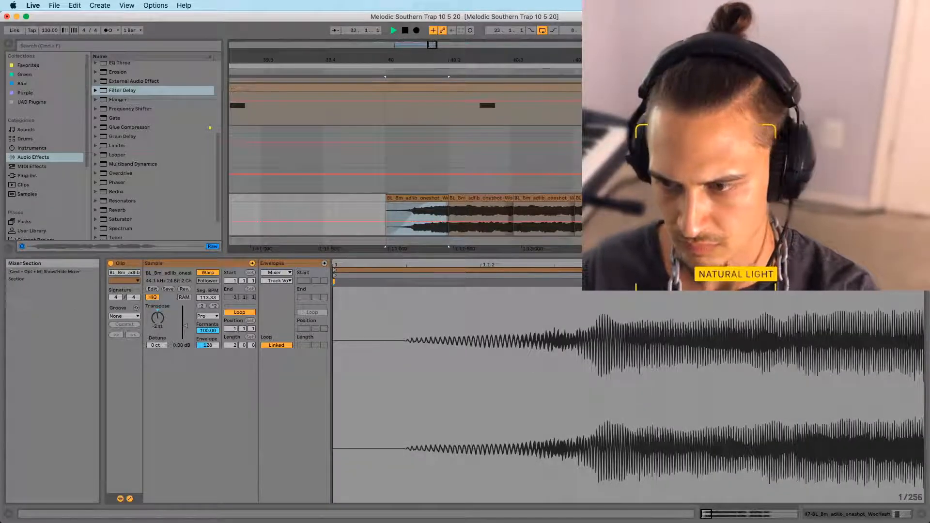
{"action": "key", "text": "space"}
{"action": "key", "text": "space"}
Stop playback, save the project and play the chopped WooYeah slices into the loop again
{"action": "left_click_drag", "start_coordinate": [461, 60], "coordinate": [477, 12]}
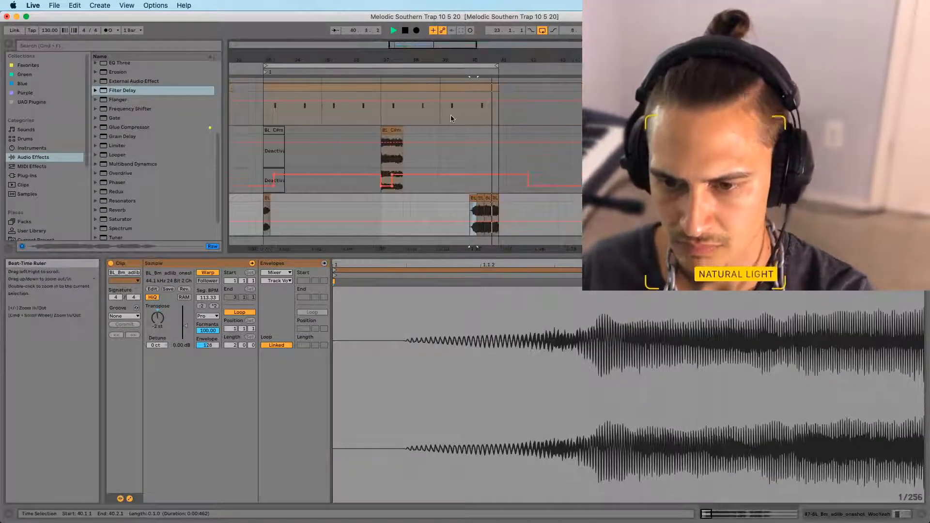
{"action": "left_click_drag", "start_coordinate": [243, 60], "coordinate": [352, 41]}
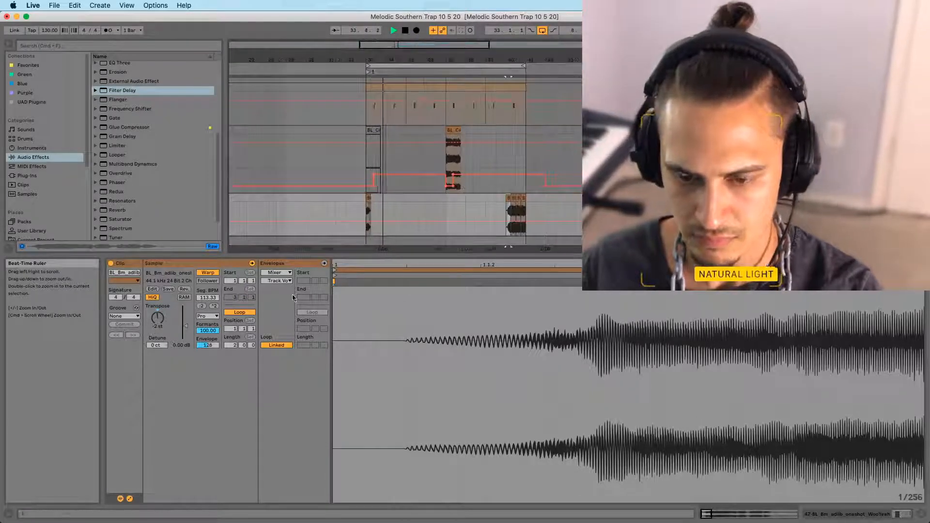
{"action": "key", "text": "space"}
{"action": "key", "text": "super+s"}
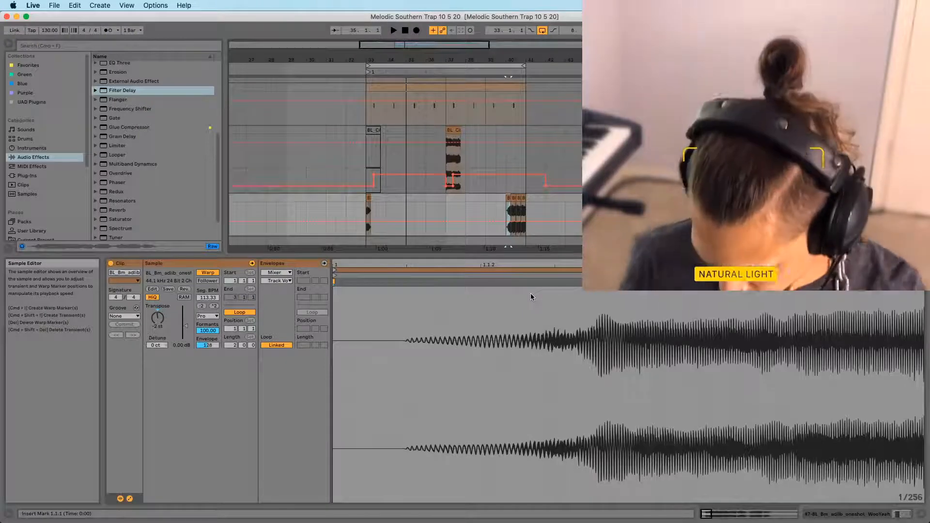
{"action": "key", "text": "space"}
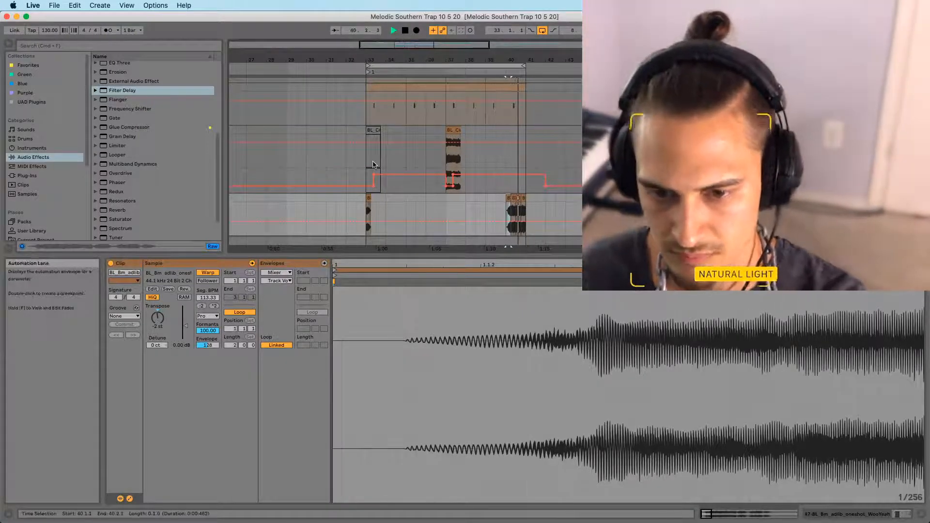
Look through the drum, percussion and vocal tracks over the bar 33 to 41 loop during playback
{"action": "left_click", "coordinate": [367, 167]}
{"action": "scroll", "coordinate": [495, 196], "scroll_direction": "down", "scroll_amount": 3}
{"action": "scroll", "coordinate": [490, 209], "scroll_direction": "up", "scroll_amount": 10}
{"action": "scroll", "coordinate": [490, 211], "scroll_direction": "up", "scroll_amount": 10}
{"action": "scroll", "coordinate": [490, 216], "scroll_direction": "down", "scroll_amount": 4}
{"action": "scroll", "coordinate": [548, 245], "scroll_direction": "down", "scroll_amount": 3}
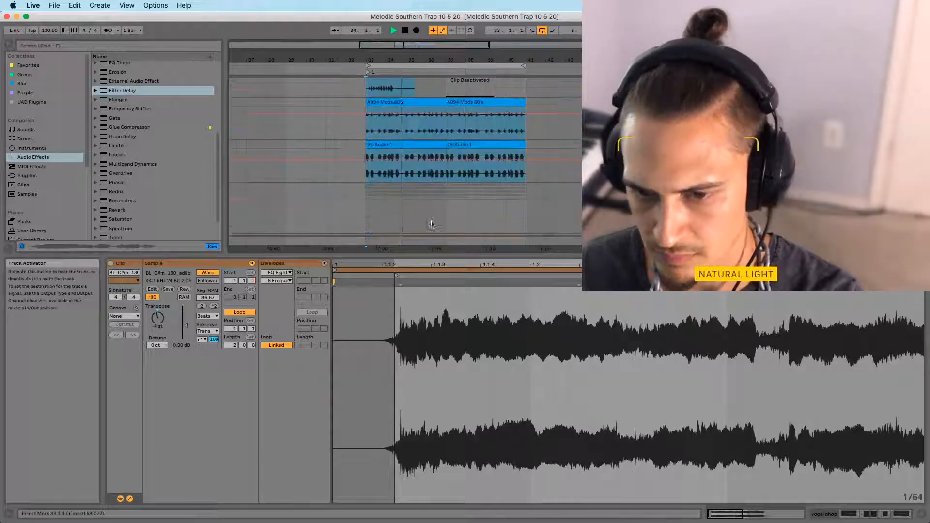
{"action": "scroll", "coordinate": [455, 213], "scroll_direction": "down", "scroll_amount": 5}
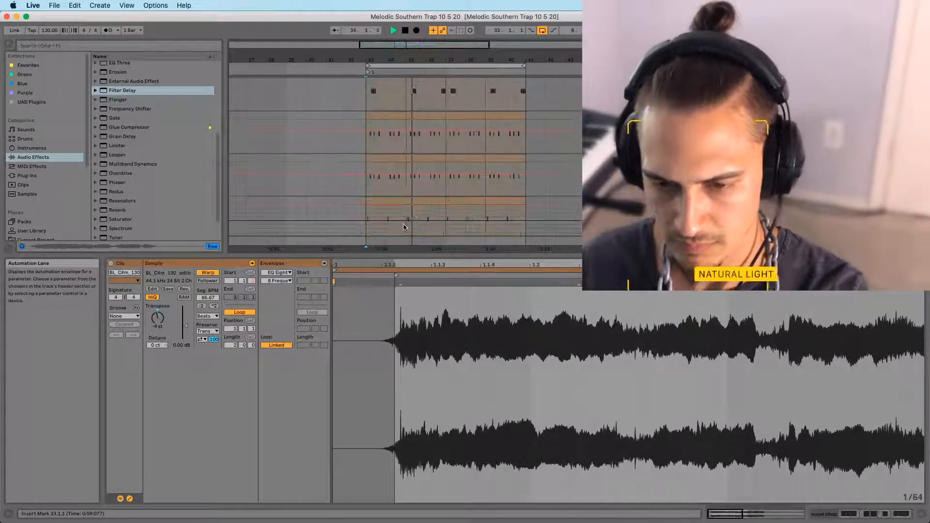
{"action": "left_click", "coordinate": [366, 181]}
{"action": "scroll", "coordinate": [367, 182], "scroll_direction": "down", "scroll_amount": 5}
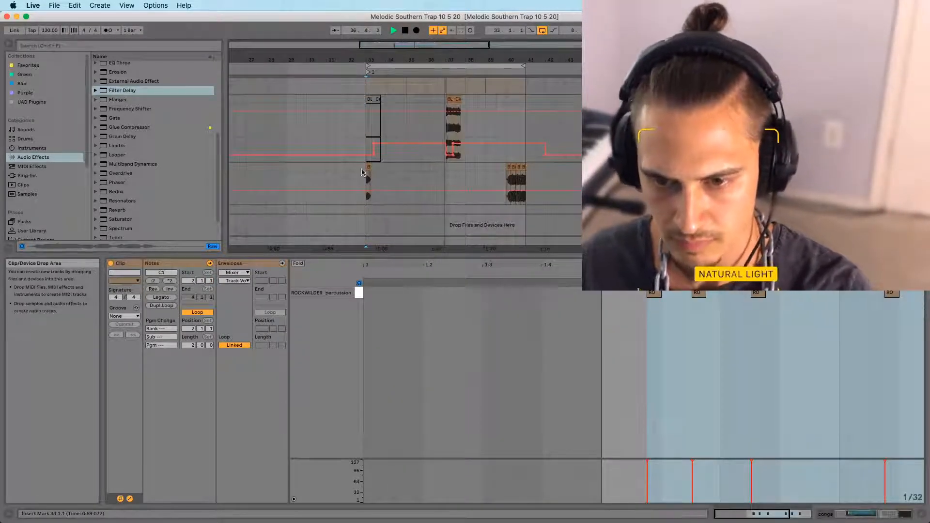
{"action": "left_click_drag", "start_coordinate": [366, 60], "coordinate": [365, 33]}
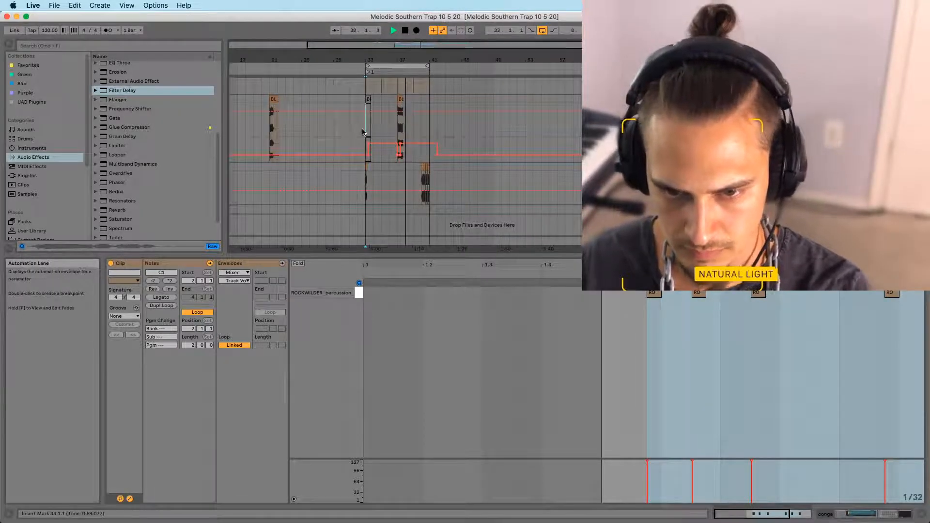
{"action": "left_click", "coordinate": [365, 131]}
{"action": "scroll", "coordinate": [368, 194], "scroll_direction": "up", "scroll_amount": 5}
{"action": "scroll", "coordinate": [368, 202], "scroll_direction": "down", "scroll_amount": 5}
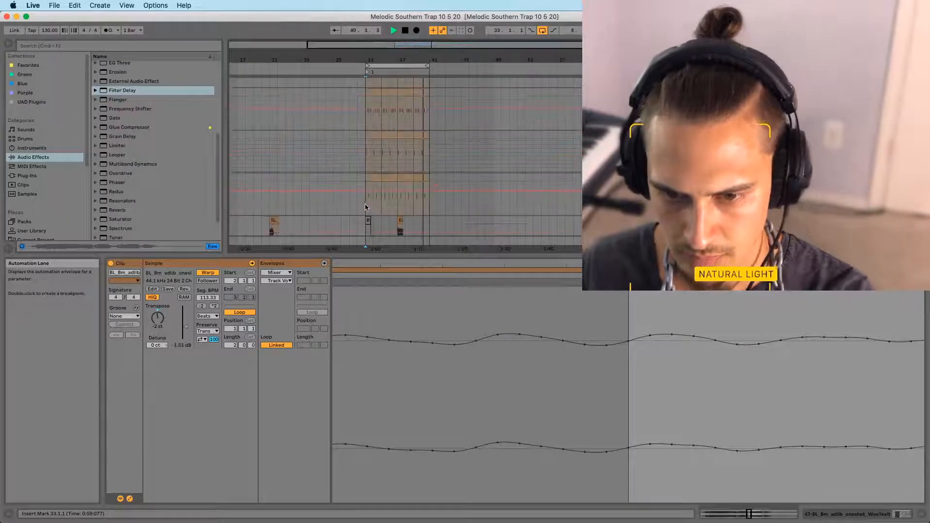
{"action": "scroll", "coordinate": [364, 212], "scroll_direction": "up", "scroll_amount": 5}
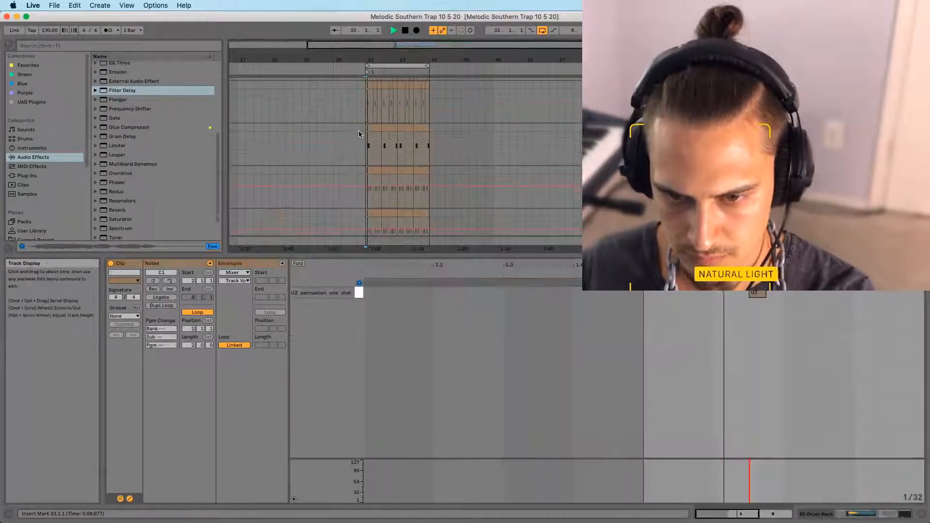
{"action": "scroll", "coordinate": [361, 141], "scroll_direction": "up", "scroll_amount": 2}
{"action": "scroll", "coordinate": [367, 156], "scroll_direction": "up", "scroll_amount": 2}
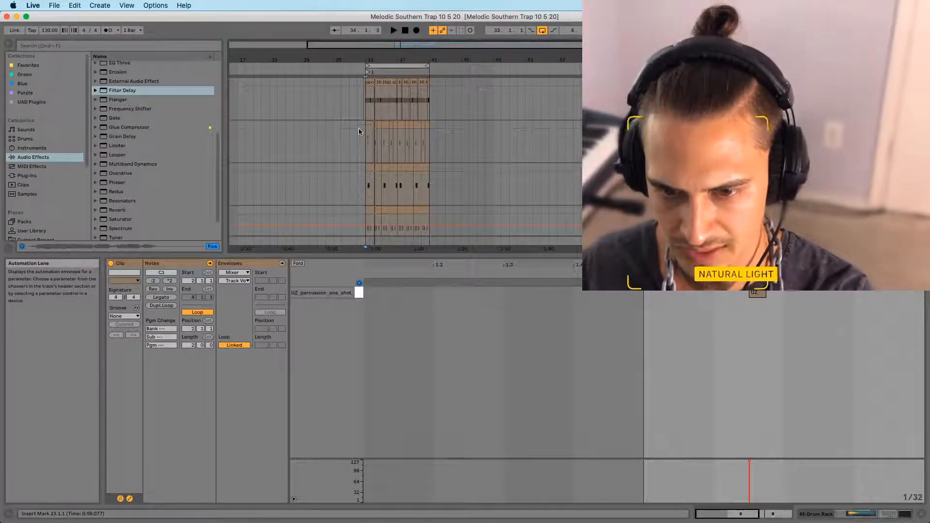
{"action": "left_click", "coordinate": [366, 137]}
{"action": "left_click_drag", "start_coordinate": [371, 54], "coordinate": [371, 104]}
{"action": "scroll", "coordinate": [354, 157], "scroll_direction": "down", "scroll_amount": 1}
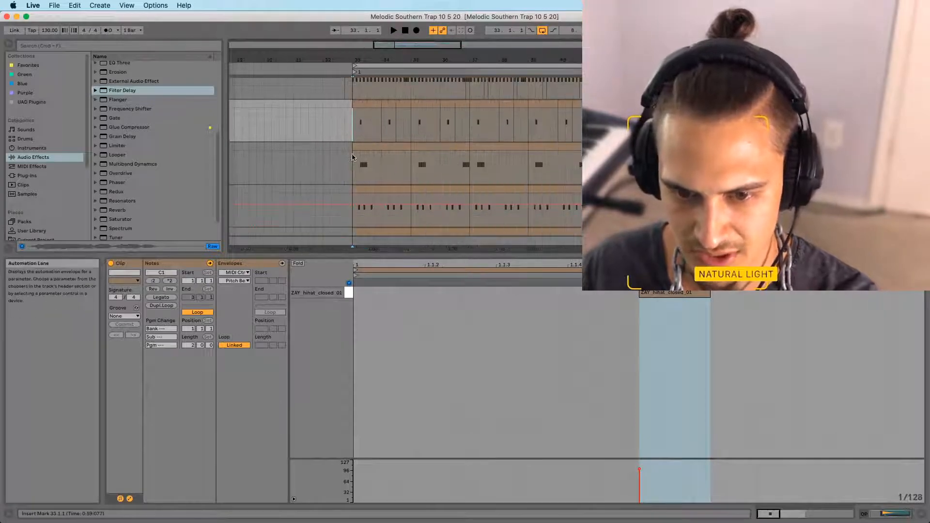
Select the percussion and vocal clips on the six tracks down to WooYeah over bars 33 to 41 and move them to bar 41
{"action": "left_click", "coordinate": [353, 158]}
{"action": "scroll", "coordinate": [352, 165], "scroll_direction": "down", "scroll_amount": 2}
{"action": "left_click", "coordinate": [353, 135]}
{"action": "scroll", "coordinate": [436, 127], "scroll_direction": "down", "scroll_amount": 5}
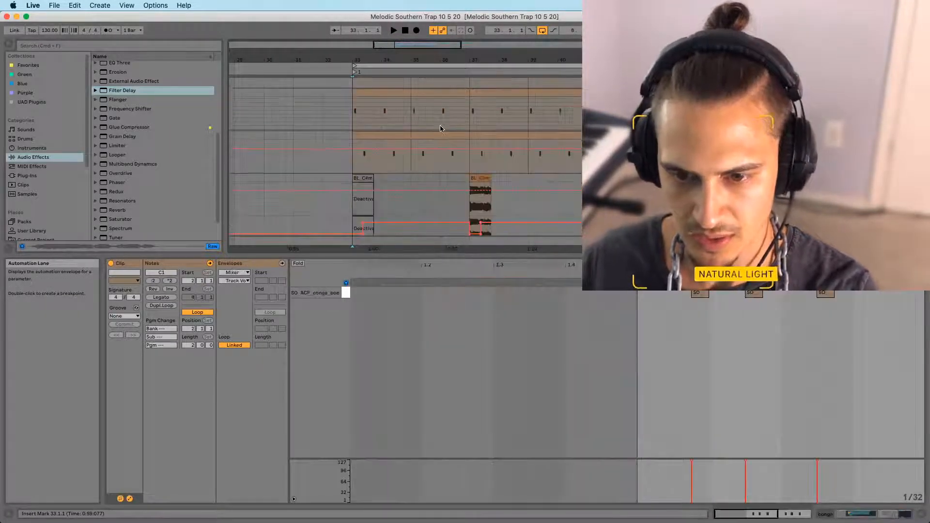
{"action": "left_click", "coordinate": [569, 204], "text": "shift"}
{"action": "key", "text": "a"}
{"action": "scroll", "coordinate": [454, 189], "scroll_direction": "up", "scroll_amount": 3}
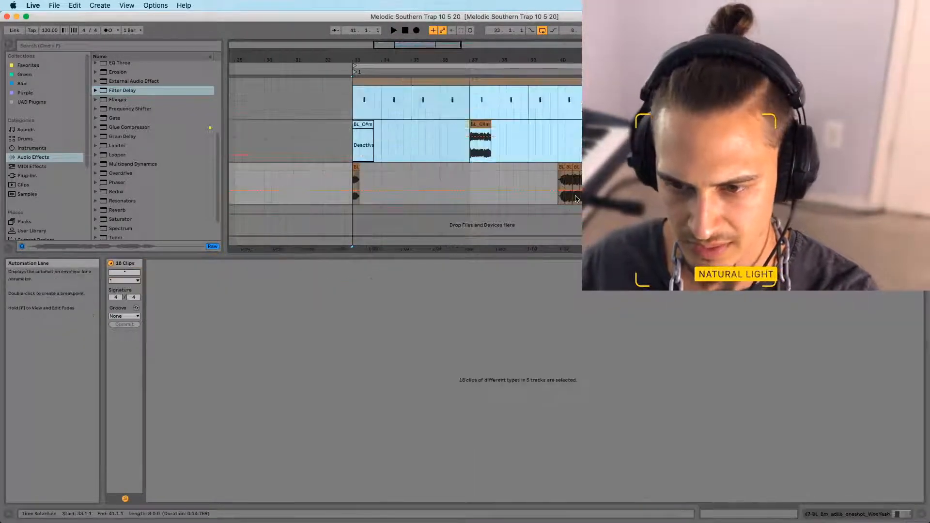
{"action": "scroll", "coordinate": [455, 189], "scroll_direction": "down", "scroll_amount": 3}
{"action": "key", "text": "shift+Down"}
{"action": "scroll", "coordinate": [388, 174], "scroll_direction": "up", "scroll_amount": 5}
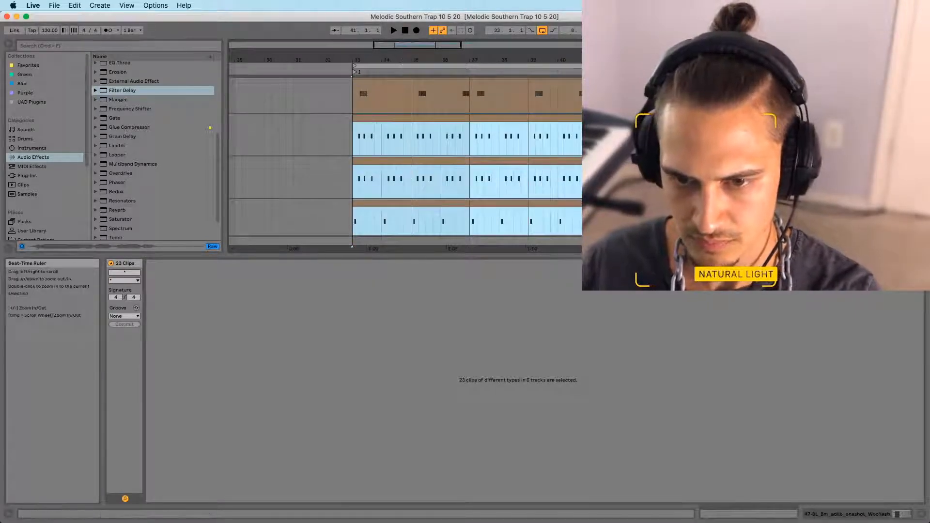
{"action": "scroll", "coordinate": [373, 116], "scroll_direction": "down", "scroll_amount": 2}
{"action": "left_click_drag", "start_coordinate": [356, 117], "coordinate": [545, 118]}
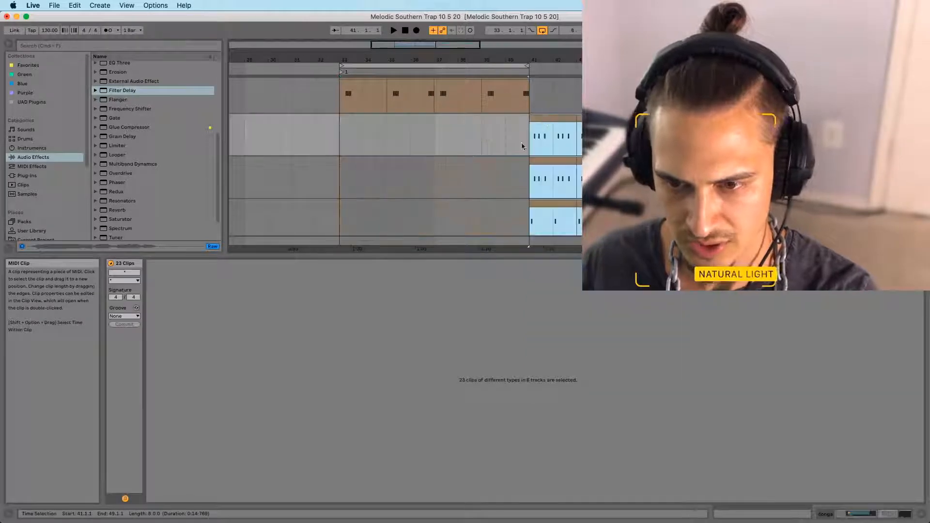
Duplicate the complete bar 33 to 41 section across all tracks so that the copy starts at bar 41
{"action": "left_click", "coordinate": [339, 176]}
{"action": "scroll", "coordinate": [339, 174], "scroll_direction": "down", "scroll_amount": 4}
{"action": "scroll", "coordinate": [415, 192], "scroll_direction": "up", "scroll_amount": 7}
{"action": "double_click", "coordinate": [396, 62]}
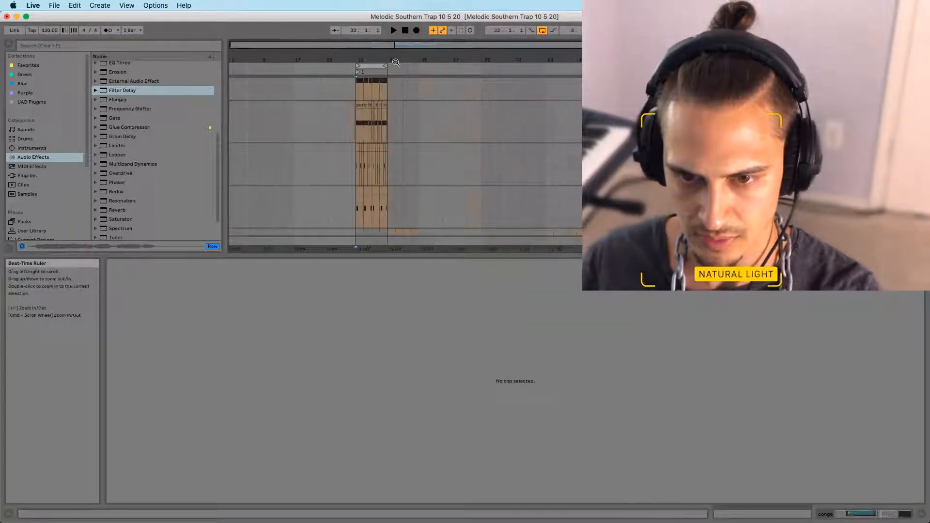
{"action": "left_click", "coordinate": [372, 67]}
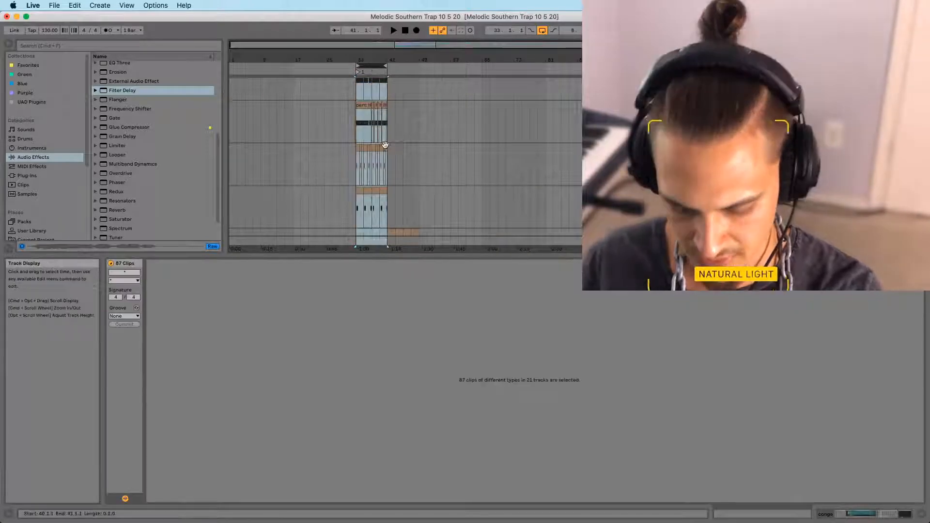
{"action": "key", "text": "super+d"}
{"action": "left_click", "coordinate": [353, 222]}
Deactivate the A094 Mods 60's and 29-Audio 1 clips from bar 41 onwards
{"action": "scroll", "coordinate": [354, 206], "scroll_direction": "up", "scroll_amount": 6}
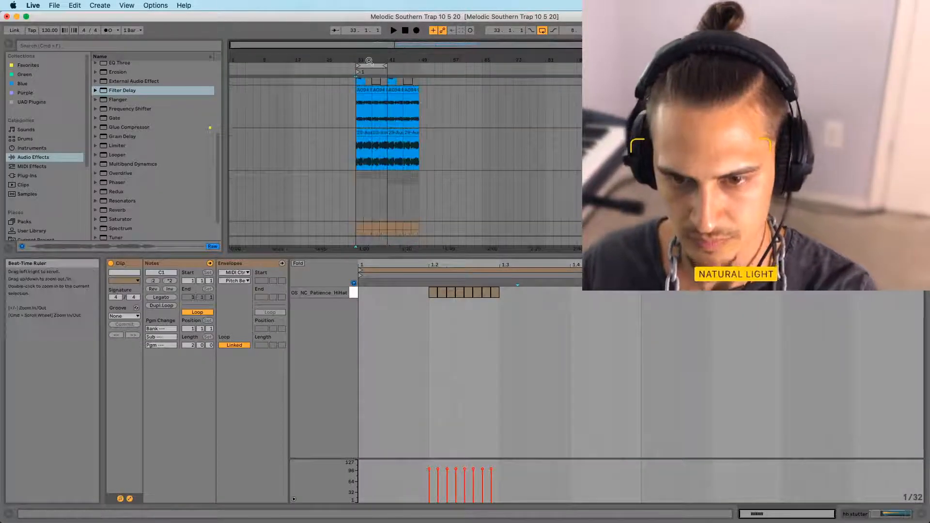
{"action": "left_click_drag", "start_coordinate": [369, 62], "coordinate": [398, 112]}
{"action": "left_click_drag", "start_coordinate": [452, 156], "coordinate": [577, 96]}
{"action": "key", "text": "0"}
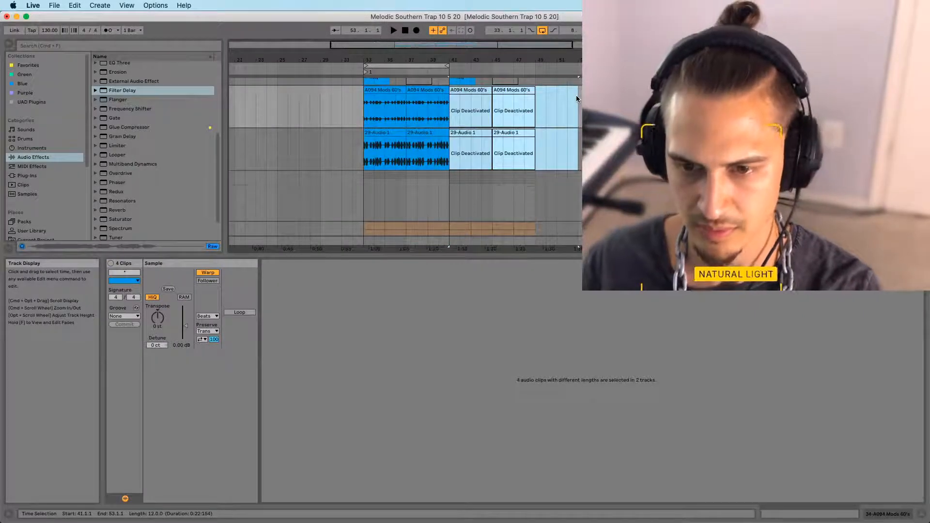
Start playback and extend the loop to cover bars 33 to 49
{"action": "key", "text": "space"}
{"action": "left_click_drag", "start_coordinate": [450, 66], "coordinate": [534, 65]}
{"action": "left_click_drag", "start_coordinate": [454, 59], "coordinate": [454, 58]}
Look through the tracks around bar 41 during playback and unfold the snare group below the pink track
{"action": "scroll", "coordinate": [455, 146], "scroll_direction": "up", "scroll_amount": 3}
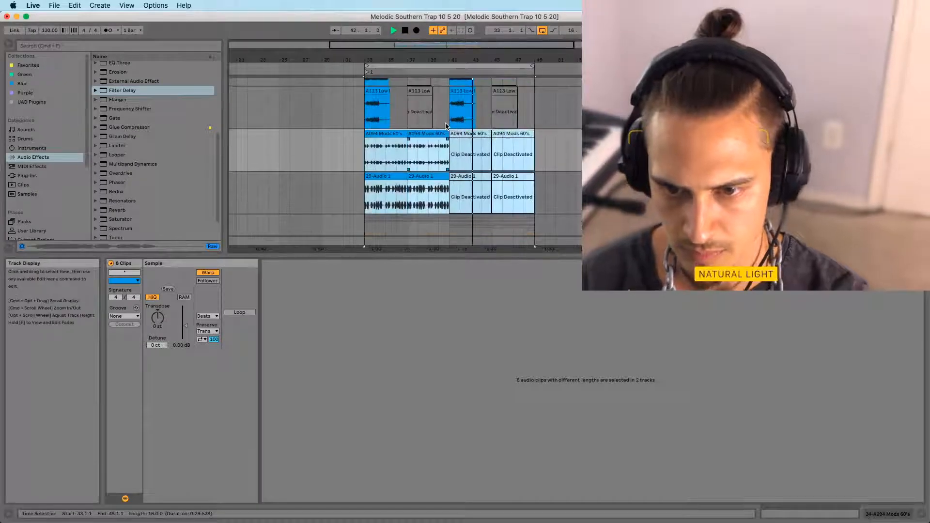
{"action": "left_click", "coordinate": [454, 110]}
{"action": "scroll", "coordinate": [458, 173], "scroll_direction": "up", "scroll_amount": 10}
{"action": "scroll", "coordinate": [458, 173], "scroll_direction": "down", "scroll_amount": 10}
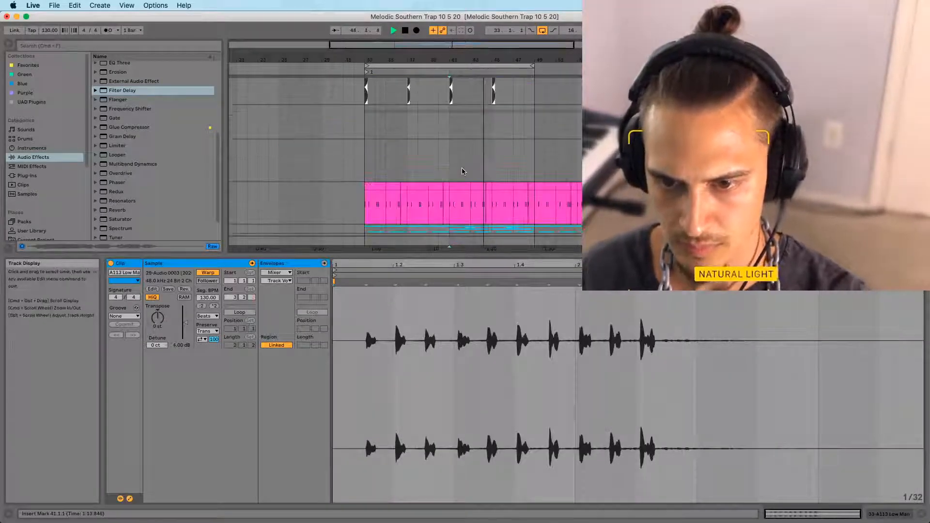
{"action": "scroll", "coordinate": [461, 146], "scroll_direction": "down", "scroll_amount": 8}
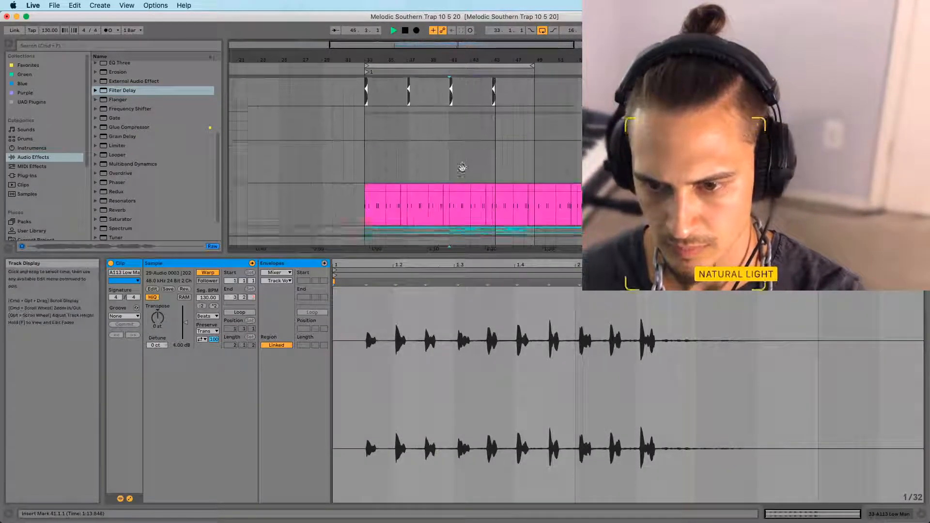
{"action": "left_click", "coordinate": [456, 116]}
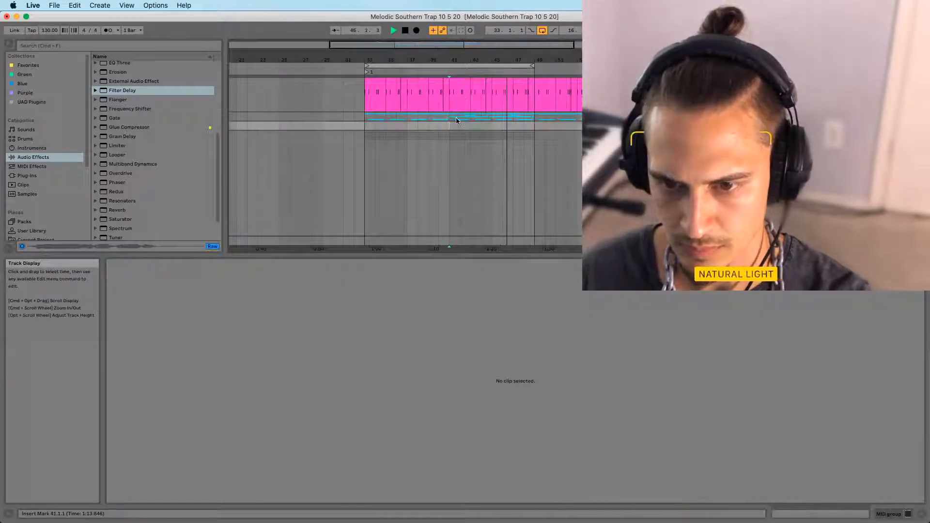
{"action": "key", "text": "u"}
{"action": "scroll", "coordinate": [406, 148], "scroll_direction": "down", "scroll_amount": 5}
{"action": "scroll", "coordinate": [448, 143], "scroll_direction": "up", "scroll_amount": 5}
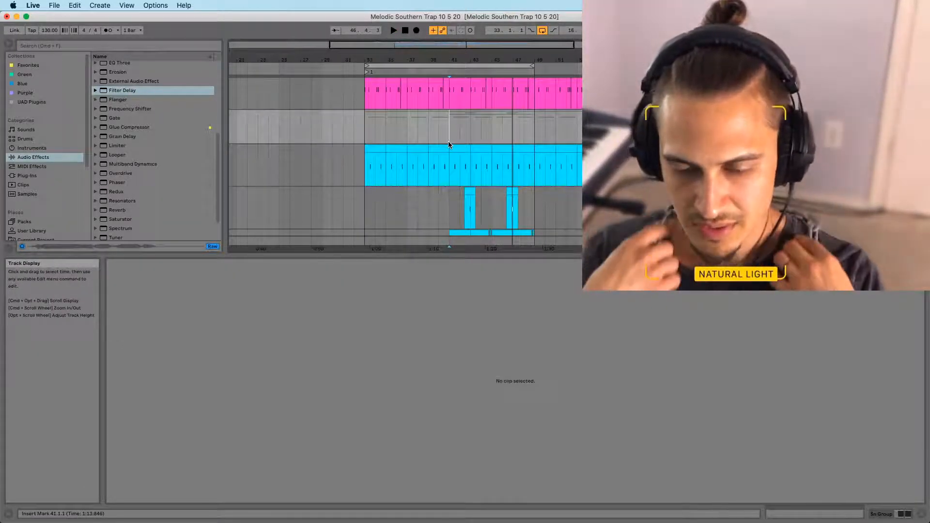
Select the snare clips on the 14-Drum Rack, 15-Drum Rack and SOUTHSIDE snare tracks from bar 41 to 49.2.3 and copy them to bar 49
{"action": "left_click_drag", "start_coordinate": [456, 60], "coordinate": [444, 136]}
{"action": "scroll", "coordinate": [443, 138], "scroll_direction": "down", "scroll_amount": 5}
{"action": "left_click", "coordinate": [442, 134]}
{"action": "left_click_drag", "start_coordinate": [451, 60], "coordinate": [400, 15]}
{"action": "scroll", "coordinate": [447, 141], "scroll_direction": "up", "scroll_amount": 4}
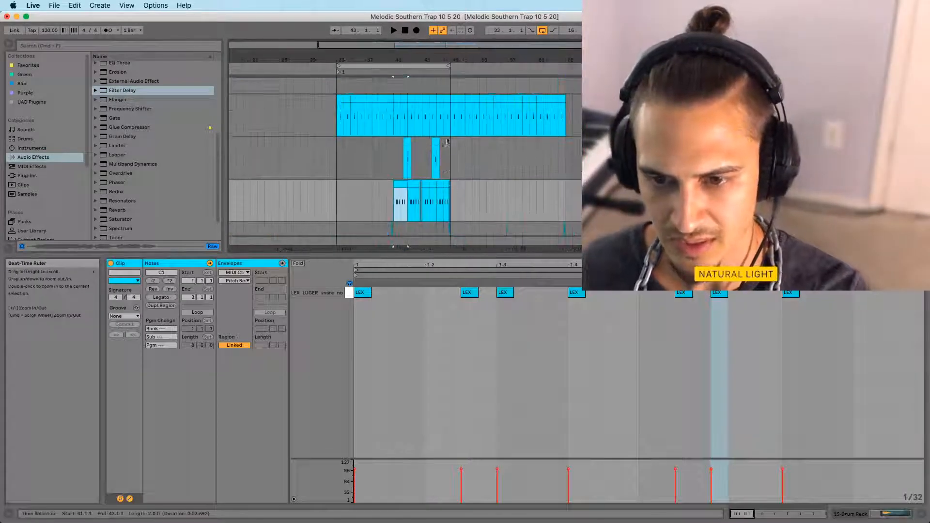
{"action": "left_click", "coordinate": [450, 147], "text": "shift"}
{"action": "scroll", "coordinate": [452, 165], "scroll_direction": "down", "scroll_amount": 3}
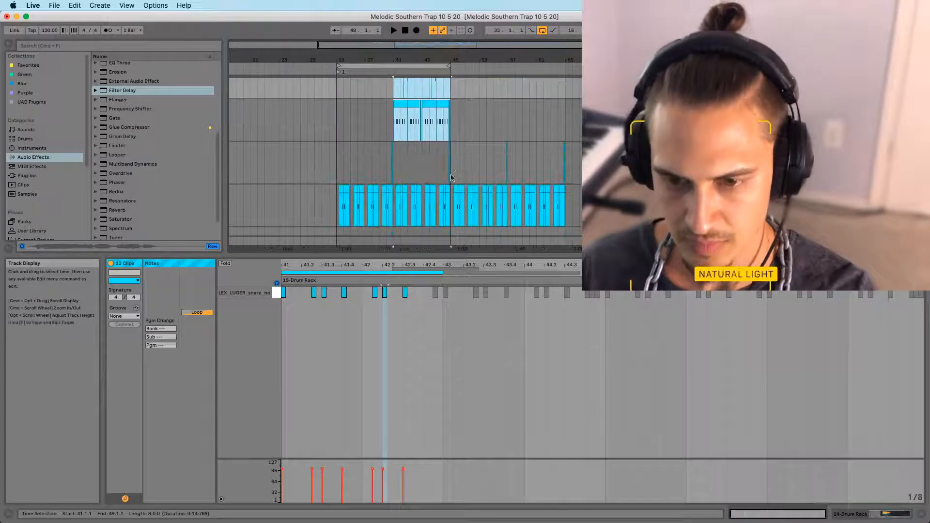
{"action": "left_click", "coordinate": [453, 167], "text": "shift"}
{"action": "scroll", "coordinate": [432, 170], "scroll_direction": "down", "scroll_amount": 1}
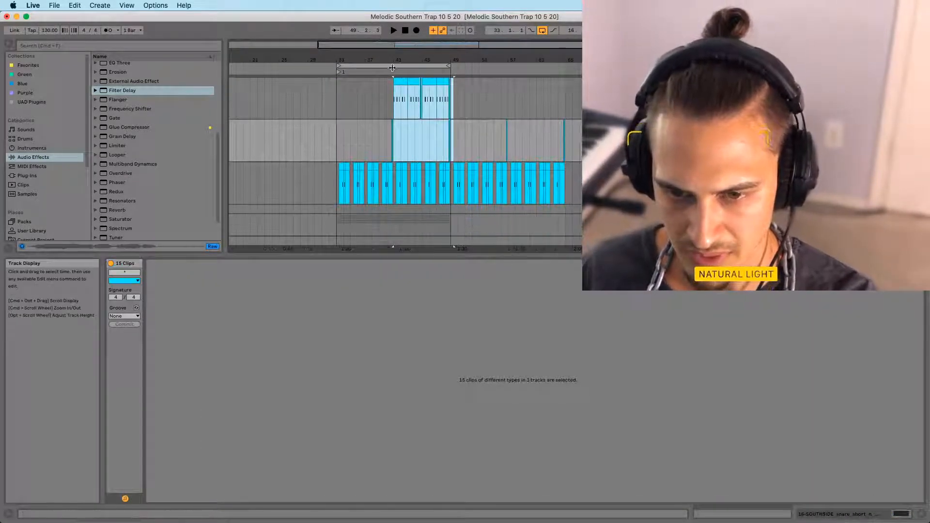
{"action": "left_click_drag", "start_coordinate": [396, 60], "coordinate": [396, 72]}
{"action": "scroll", "coordinate": [397, 147], "scroll_direction": "up", "scroll_amount": 5}
{"action": "scroll", "coordinate": [412, 150], "scroll_direction": "down", "scroll_amount": 4}
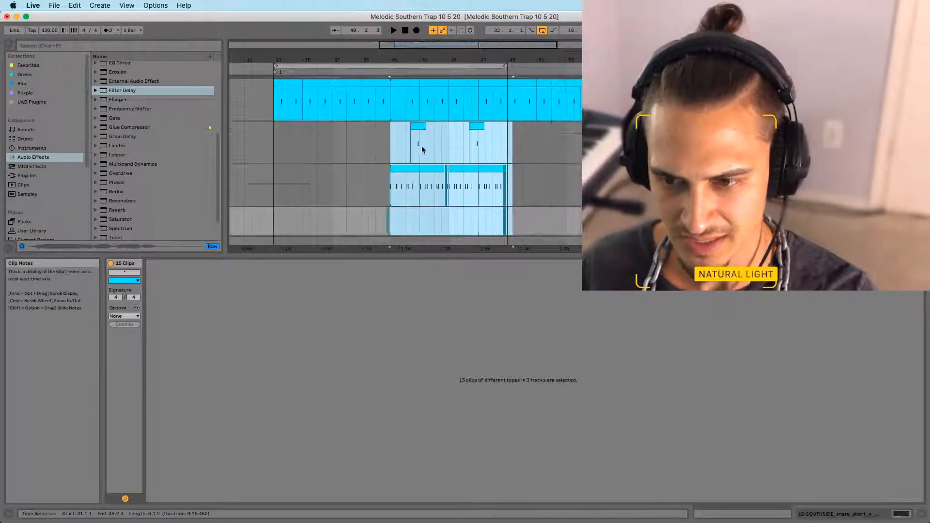
{"action": "left_click_drag", "start_coordinate": [404, 138], "coordinate": [516, 144]}
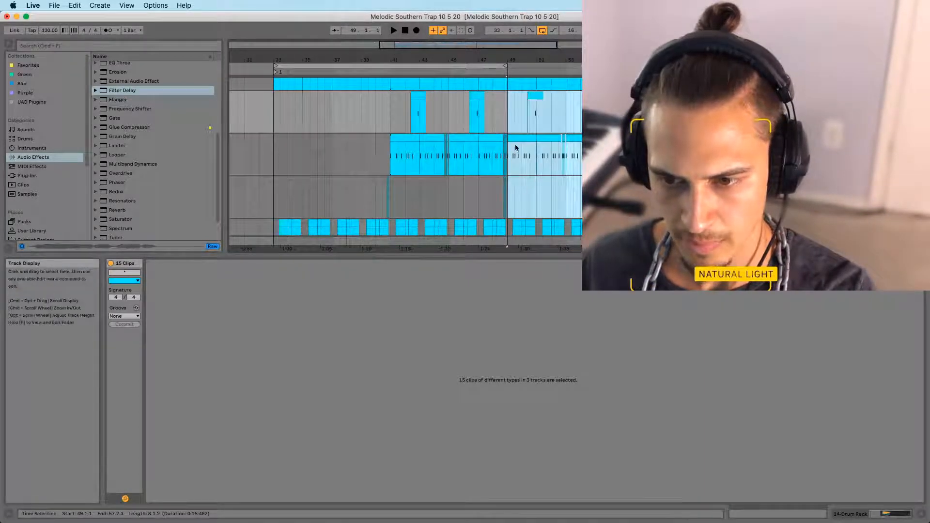
Deactivate the copied 14- and 15-Drum Rack snare clips over bars 49 to 57 and play from 40.3.1
{"action": "double_click", "coordinate": [520, 139]}
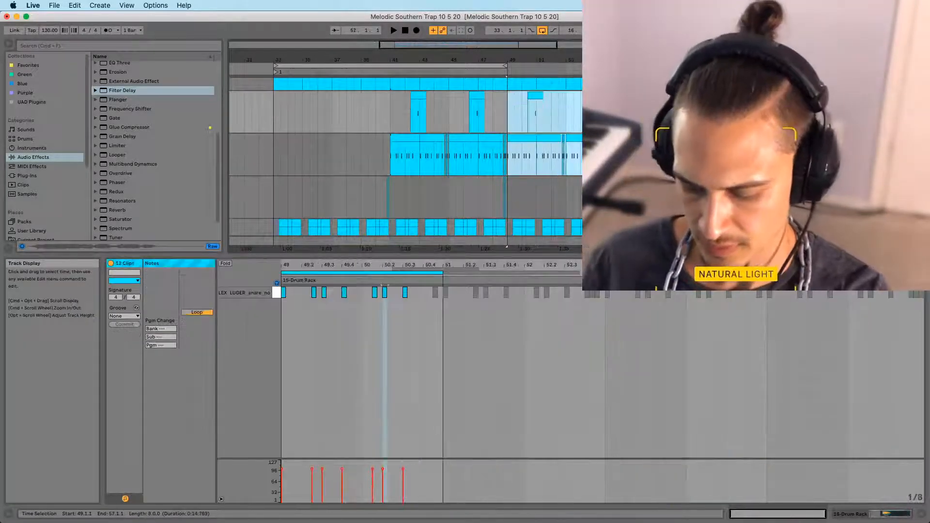
{"action": "scroll", "coordinate": [394, 150], "scroll_direction": "down", "scroll_amount": 3}
{"action": "left_click", "coordinate": [384, 138]}
{"action": "key", "text": "space"}
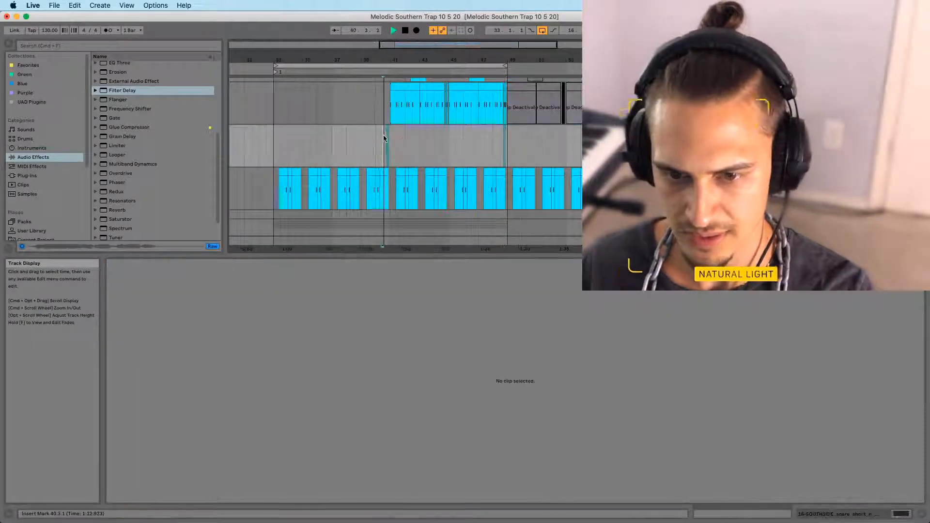
Deactivate the snare hits from 41.4.1 to 42.1.1 on the 15-, 16- and 17-numbered snare tracks and play from bar 41
{"action": "left_click_drag", "start_coordinate": [390, 60], "coordinate": [386, 92]}
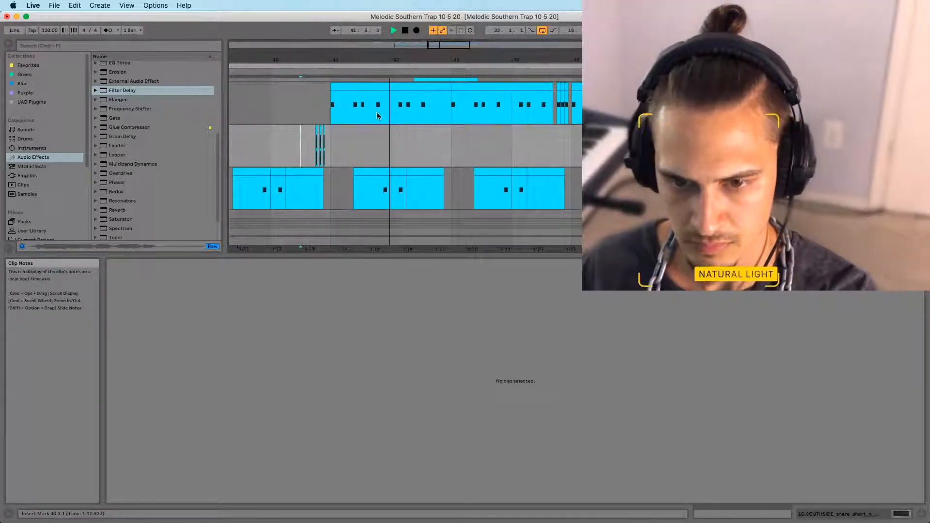
{"action": "key", "text": "space"}
{"action": "left_click", "coordinate": [376, 115]}
{"action": "left_click", "coordinate": [389, 189], "text": "shift"}
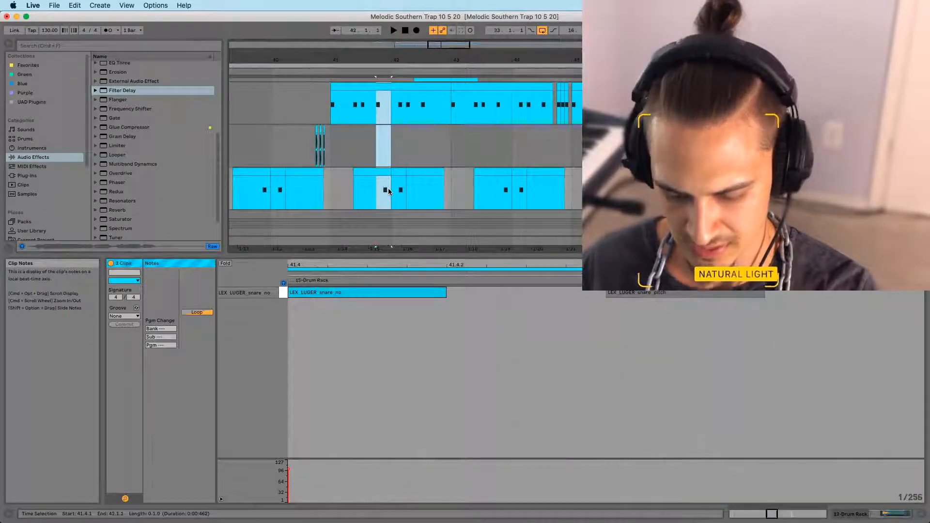
{"action": "key", "text": "0"}
{"action": "left_click", "coordinate": [344, 158]}
{"action": "key", "text": "space"}
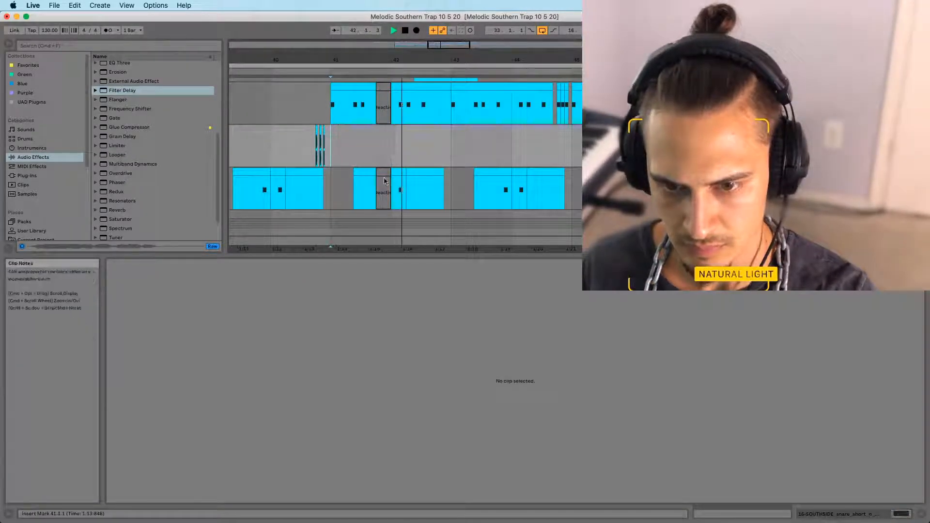
Deactivate the 14-Drum Rack snare clip at 42.2.3 and audition the snares from bar 41
{"action": "left_click", "coordinate": [451, 107]}
{"action": "key", "text": "space"}
{"action": "left_click_drag", "start_coordinate": [326, 103], "coordinate": [451, 186]}
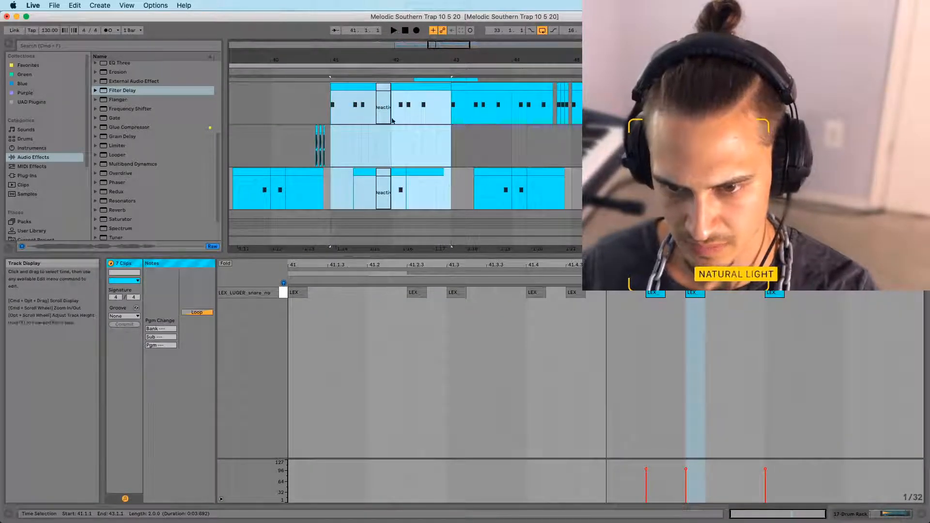
{"action": "left_click", "coordinate": [453, 107]}
{"action": "scroll", "coordinate": [455, 115], "scroll_direction": "up", "scroll_amount": 3}
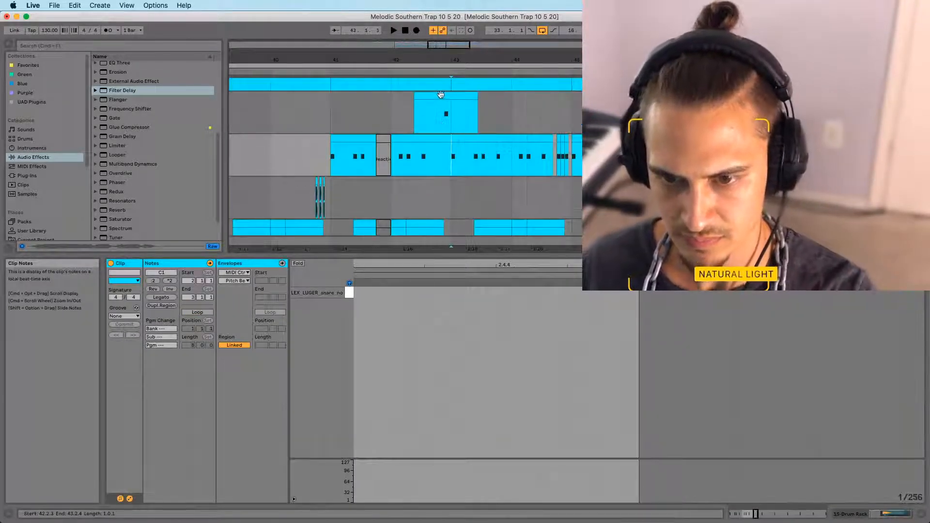
{"action": "left_click", "coordinate": [442, 96]}
{"action": "key", "text": "0"}
{"action": "left_click", "coordinate": [330, 118]}
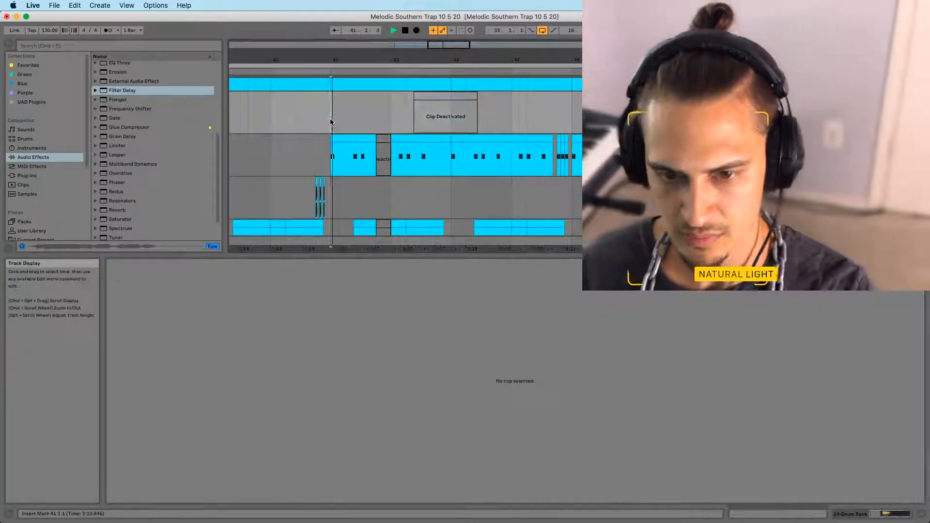
{"action": "key", "text": "space"}
{"action": "key", "text": "space"}
Try the first 15-Drum Rack snare clip at bar 41 trimmed to start at 41.2.1 during playback
{"action": "left_click_drag", "start_coordinate": [332, 139], "coordinate": [346, 138]}
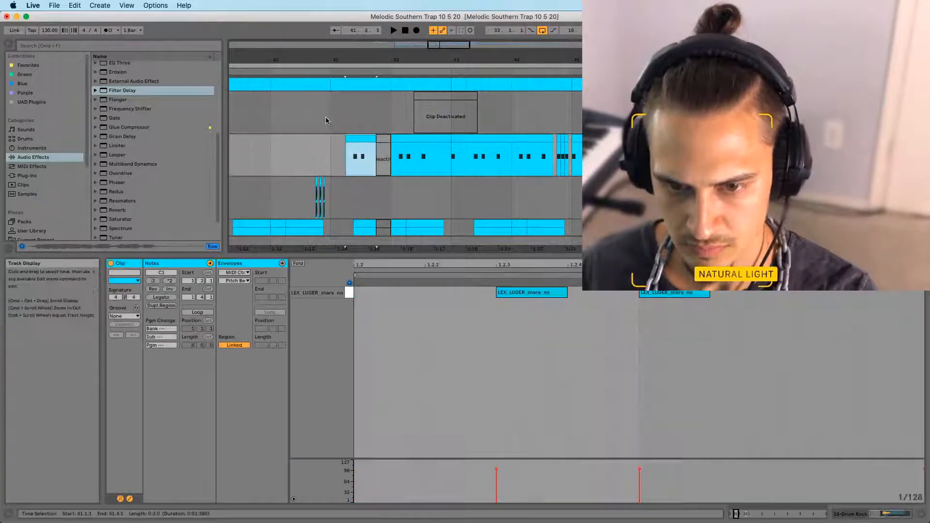
{"action": "left_click", "coordinate": [330, 124]}
{"action": "key", "text": "space"}
{"action": "key", "text": "super+z"}
Play the snare pattern from bar 41 and check the hits around 43.4.1
{"action": "key", "text": "space"}
{"action": "key", "text": "space"}
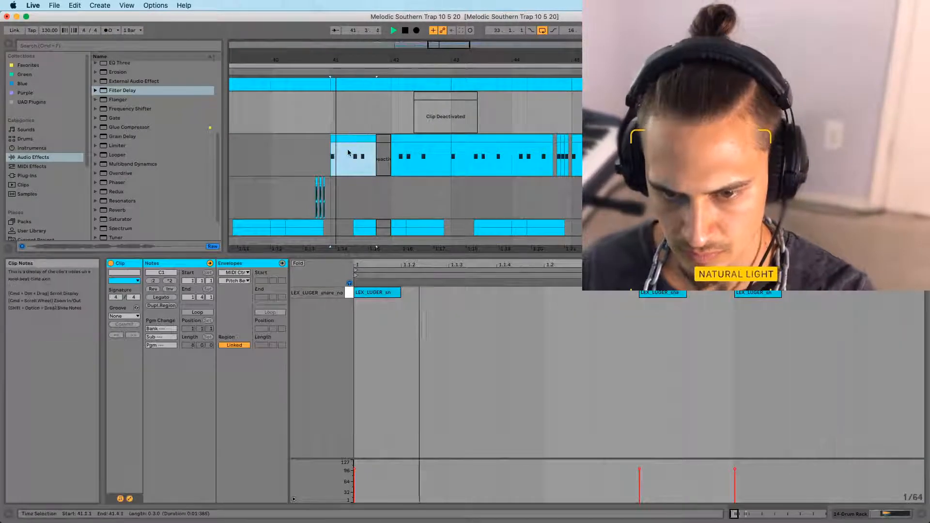
{"action": "scroll", "coordinate": [417, 140], "scroll_direction": "down", "scroll_amount": 2}
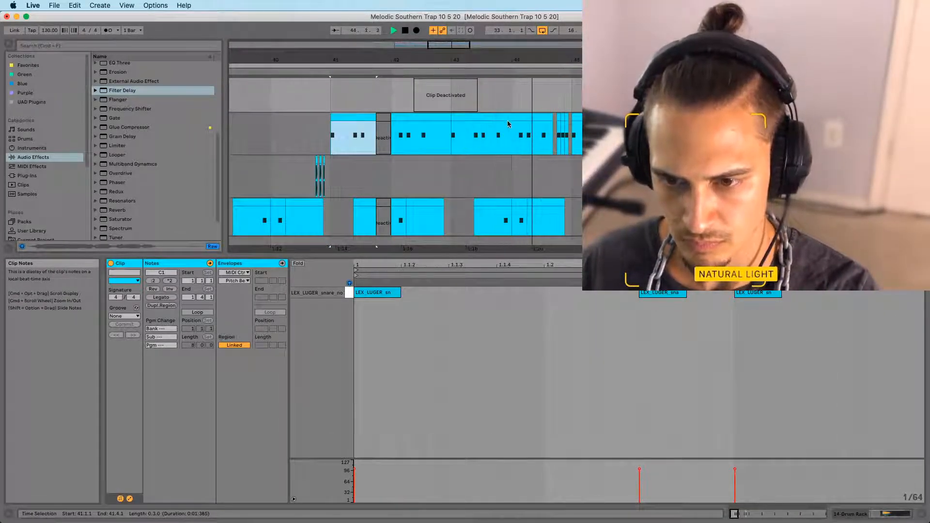
{"action": "left_click", "coordinate": [497, 145]}
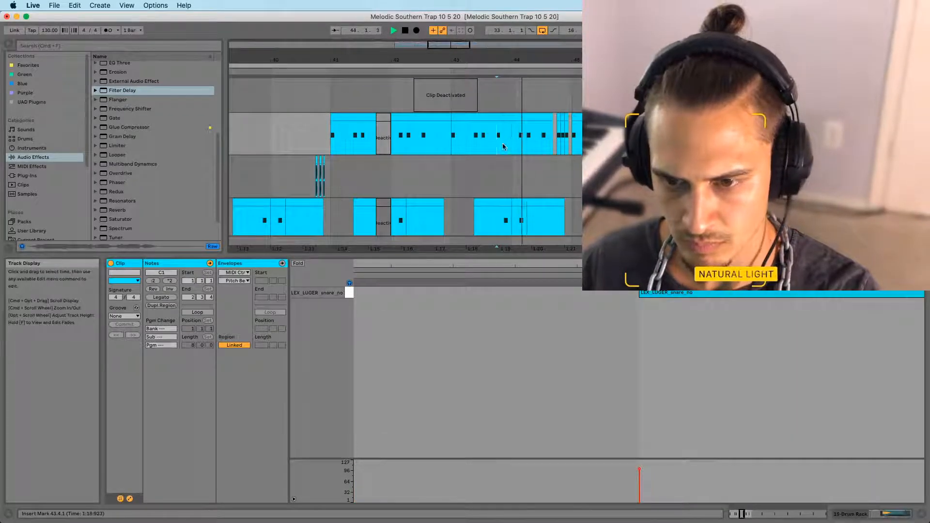
{"action": "key", "text": "space"}
Deactivate the 17-Drum Rack snare section from 43.4.1 to 44.1.1 and audition it
{"action": "left_click_drag", "start_coordinate": [513, 222], "coordinate": [506, 211]}
{"action": "key", "text": "space"}
{"action": "left_click", "coordinate": [491, 187]}
{"action": "key", "text": "space"}
{"action": "key", "text": "space"}
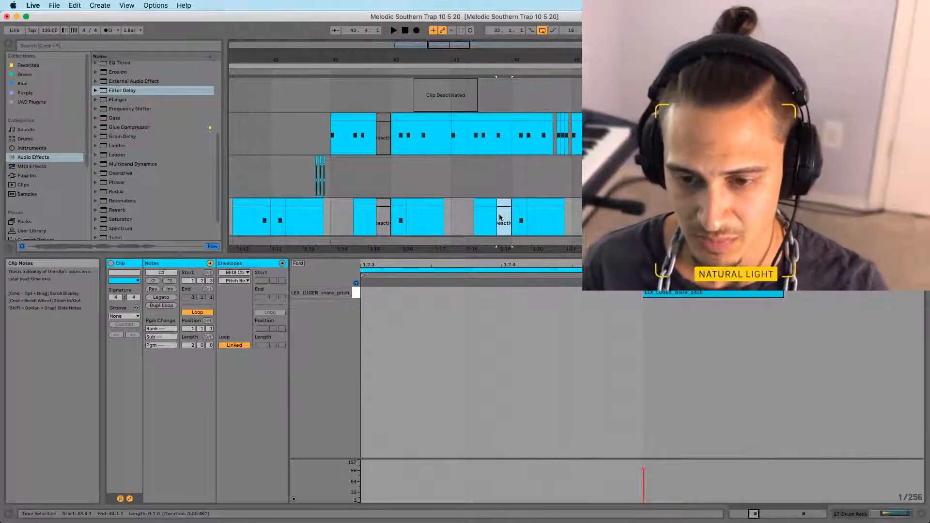
Deactivate the 15-Drum Rack snare section from 43.4.1 to 44.1.1 and listen to the pattern from bar 41
{"action": "left_click", "coordinate": [391, 138]}
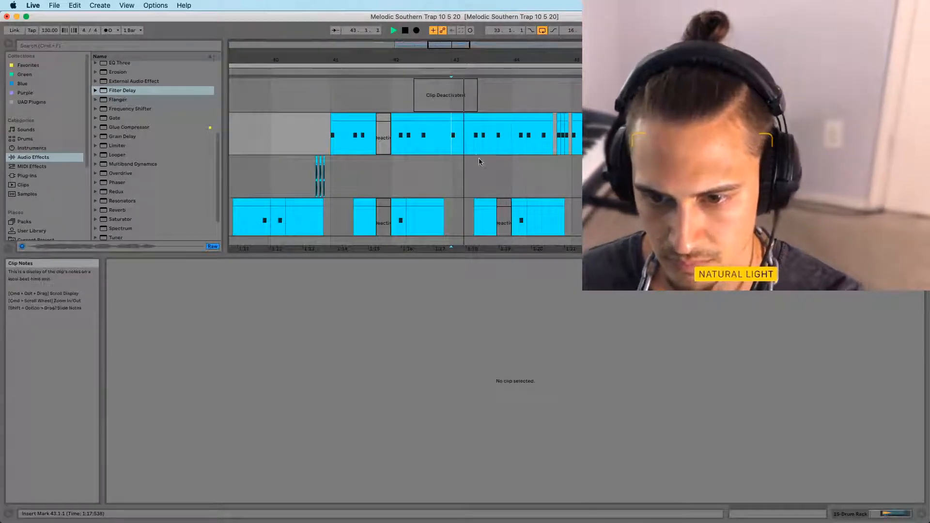
{"action": "left_click_drag", "start_coordinate": [502, 138], "coordinate": [505, 140]}
{"action": "key", "text": "space"}
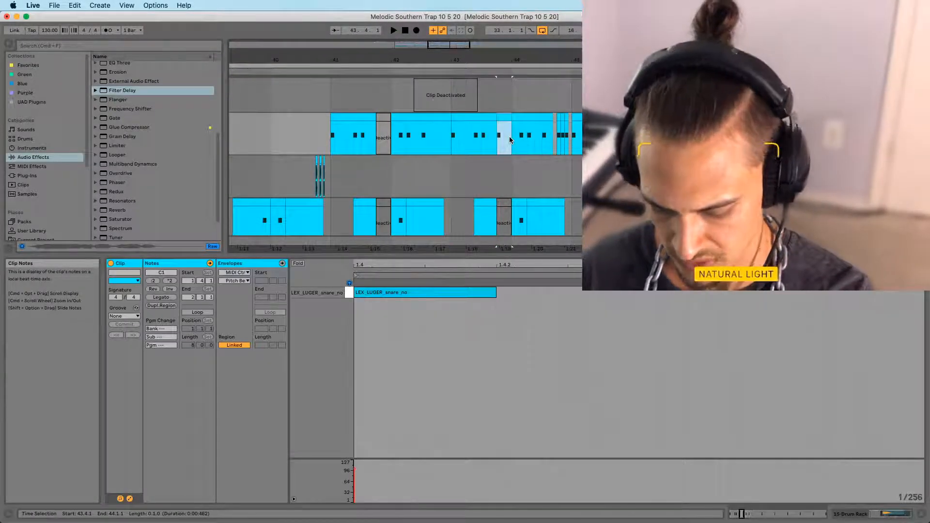
{"action": "left_click", "coordinate": [328, 164]}
{"action": "left_click", "coordinate": [332, 165]}
{"action": "key", "text": "space"}
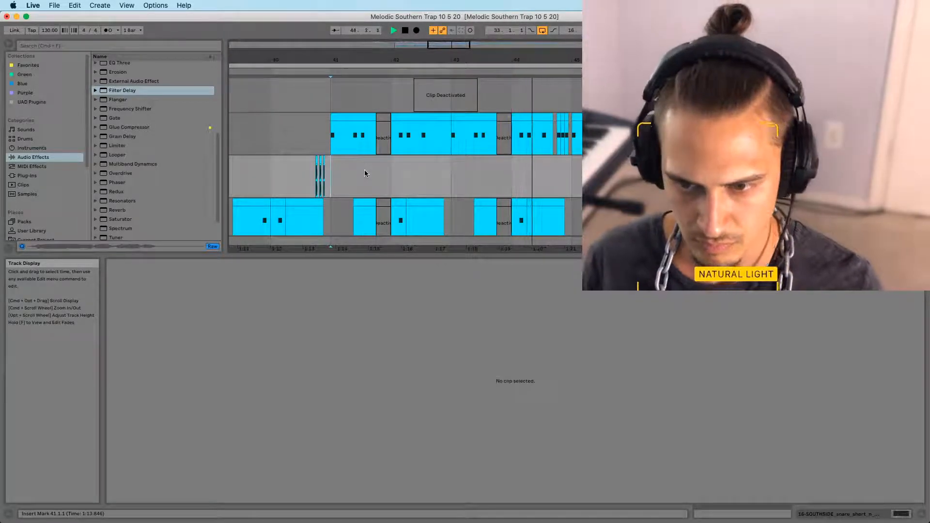
{"action": "key", "text": "space"}
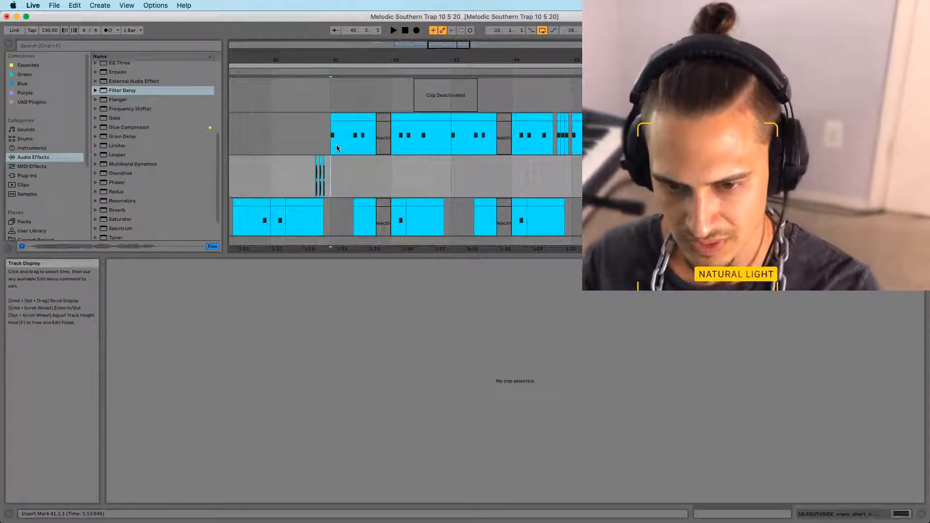
Select the 15-Drum Rack snare clip over bars 45 to 47 and play from its start
{"action": "left_click_drag", "start_coordinate": [373, 59], "coordinate": [328, 42]}
{"action": "double_click", "coordinate": [413, 132]}
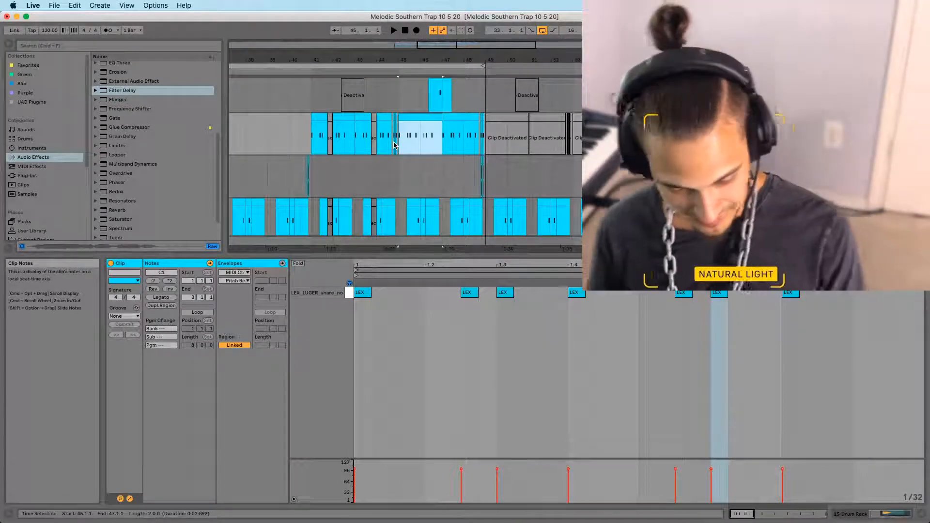
{"action": "key", "text": "space"}
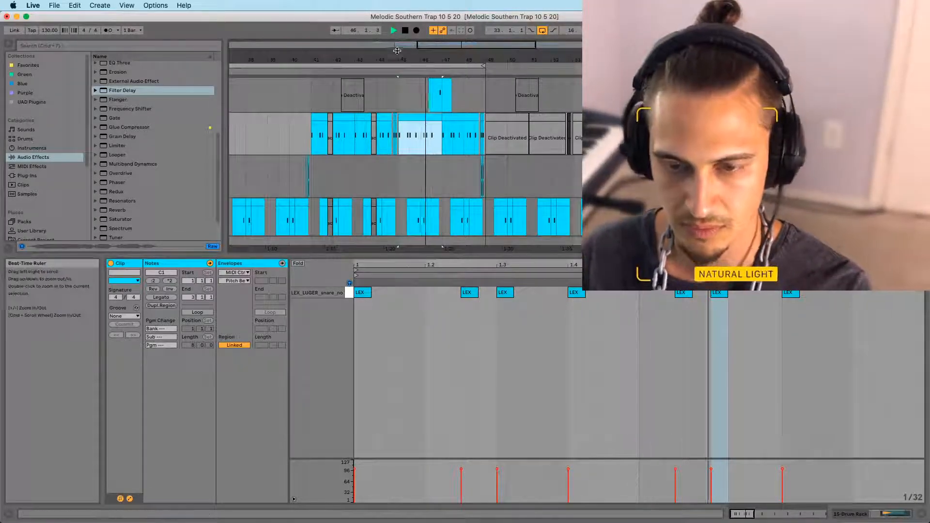
{"action": "left_click_drag", "start_coordinate": [398, 51], "coordinate": [446, 50]}
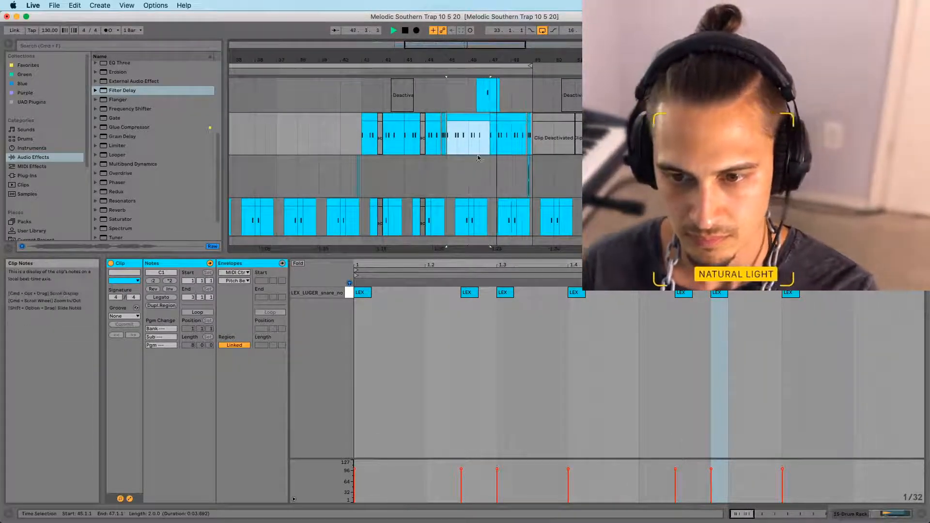
Replace the clips in bars 45 to 49 on the three snare tracks with a duplicate of bars 41 to 45
{"action": "left_click", "coordinate": [361, 96]}
{"action": "key", "text": "space"}
{"action": "key", "text": "space"}
{"action": "scroll", "coordinate": [378, 124], "scroll_direction": "up", "scroll_amount": 3}
{"action": "scroll", "coordinate": [421, 180], "scroll_direction": "down", "scroll_amount": 1}
{"action": "left_click", "coordinate": [446, 206], "text": "shift"}
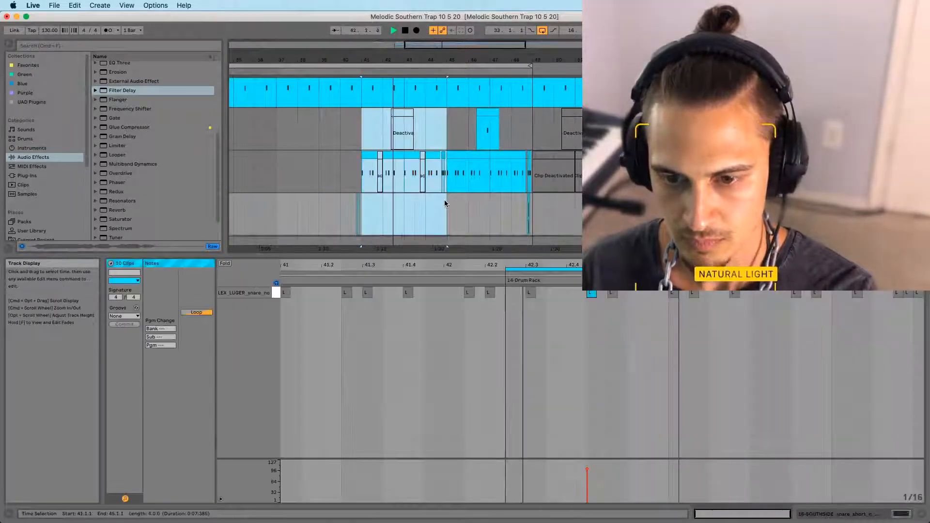
{"action": "left_click_drag", "start_coordinate": [447, 129], "coordinate": [528, 202]}
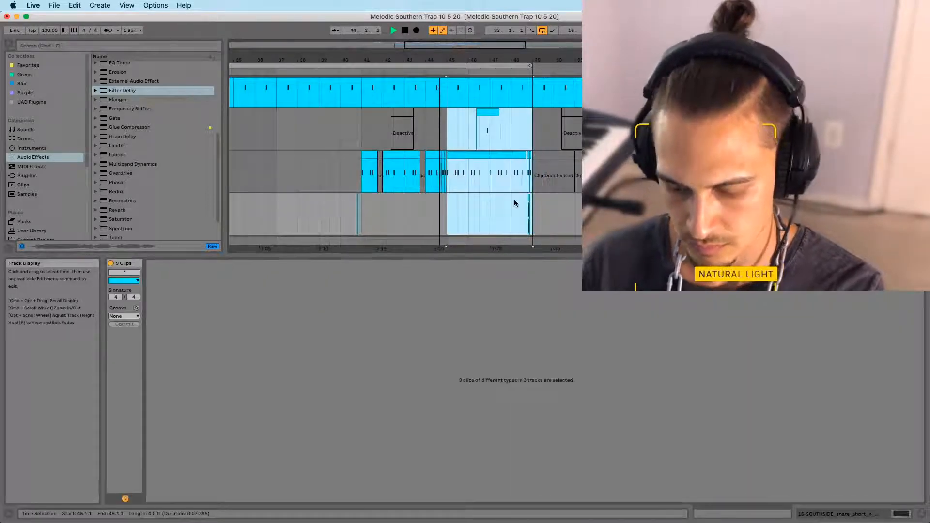
{"action": "left_click_drag", "start_coordinate": [454, 218], "coordinate": [529, 223]}
{"action": "left_click_drag", "start_coordinate": [447, 185], "coordinate": [531, 129]}
{"action": "key", "text": "Delete"}
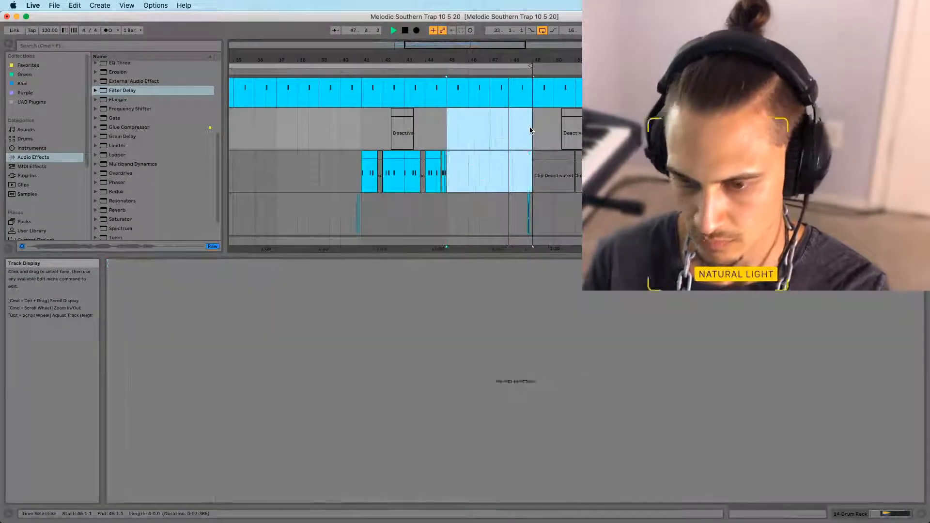
{"action": "key", "text": "super+z"}
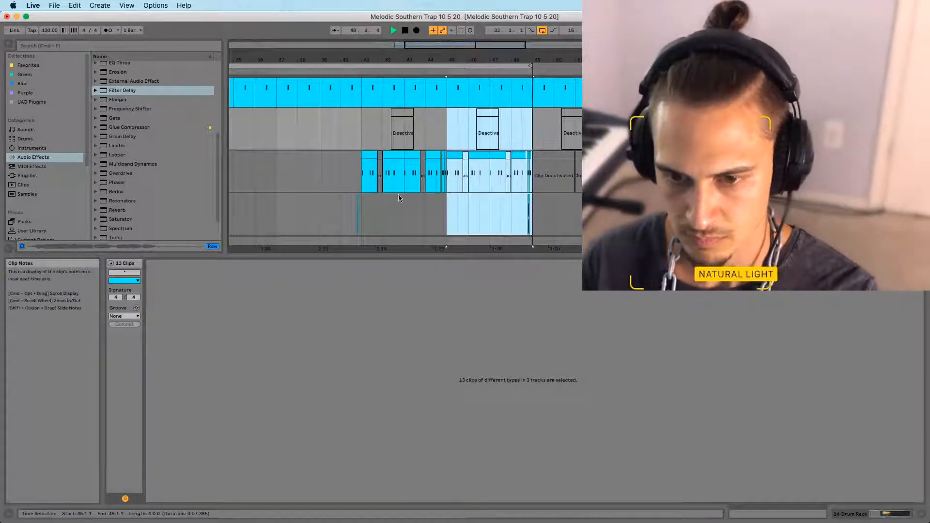
Copy the SOUTHSIDE short snare section from 45.3.1 to 49.1.1 and paste it on the same track at 41.1.1
{"action": "left_click_drag", "start_coordinate": [458, 224], "coordinate": [533, 215]}
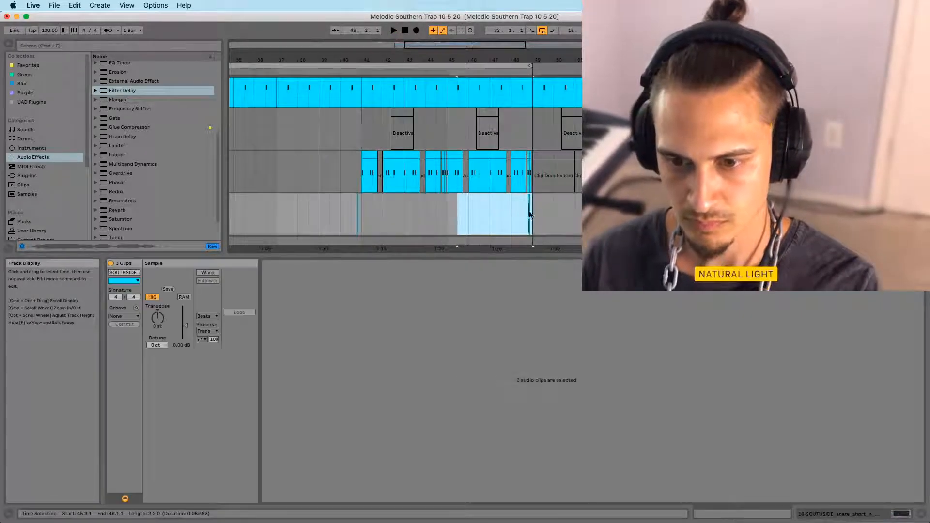
{"action": "left_click", "coordinate": [382, 221]}
{"action": "key", "text": "super+v"}
{"action": "key", "text": "super+z"}
{"action": "left_click", "coordinate": [362, 221]}
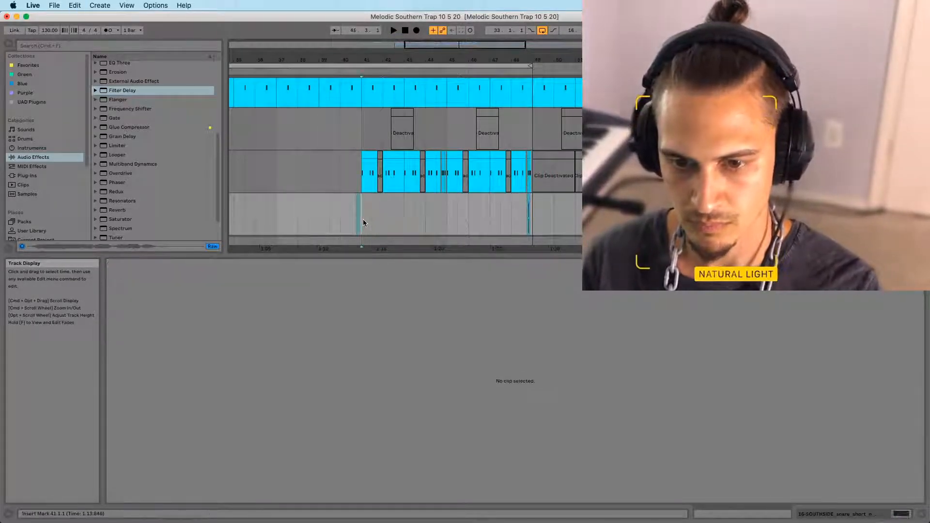
{"action": "key", "text": "super+v"}
{"action": "left_click", "coordinate": [356, 221]}
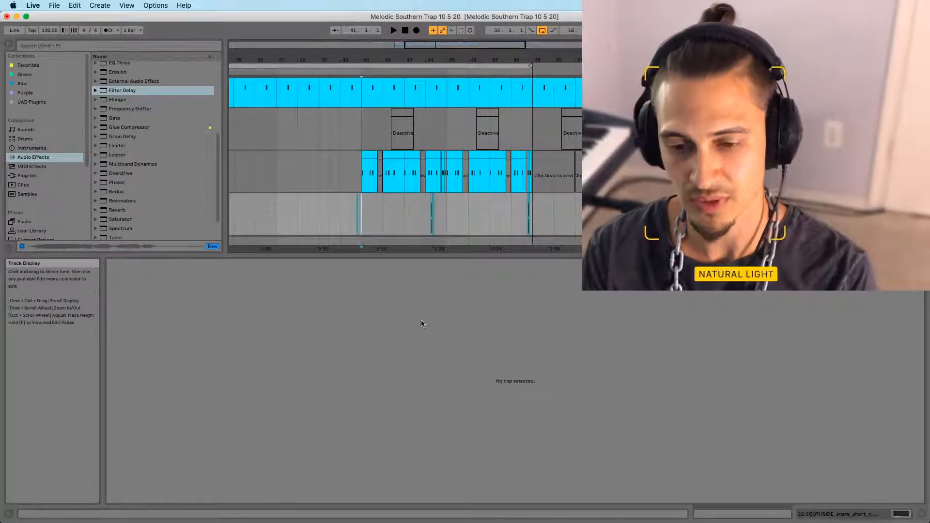
Enlarge the arrangement area and listen to the combined snare layers from 41.1.1 and from 44.1.1
{"action": "left_click_drag", "start_coordinate": [413, 254], "coordinate": [417, 300]}
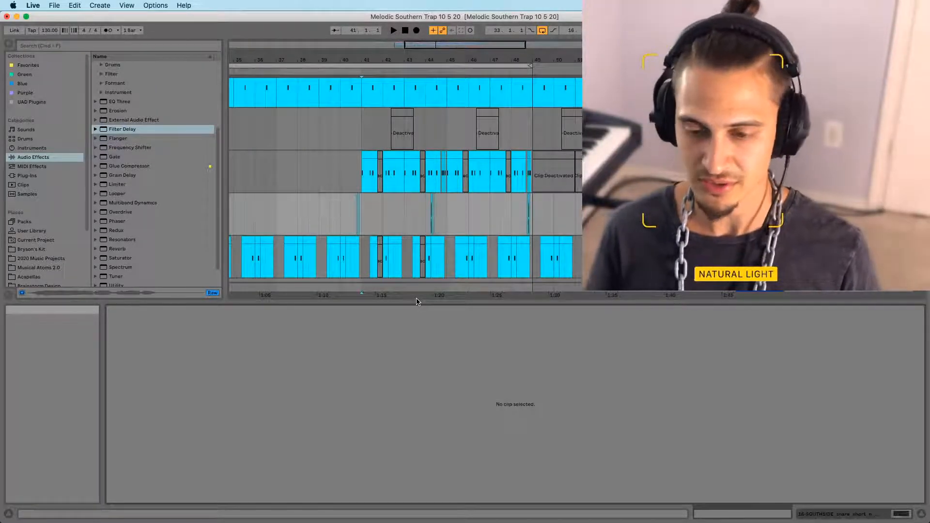
{"action": "key", "text": "space"}
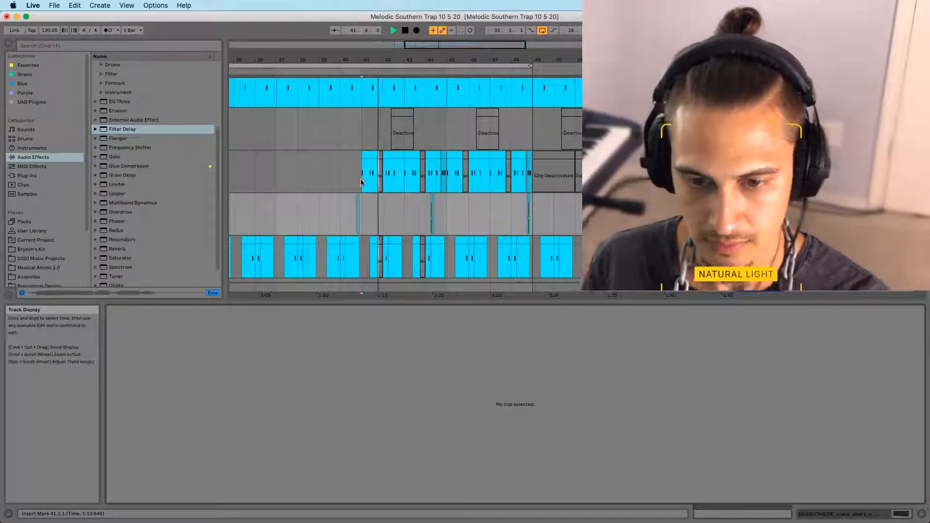
{"action": "left_click", "coordinate": [374, 153]}
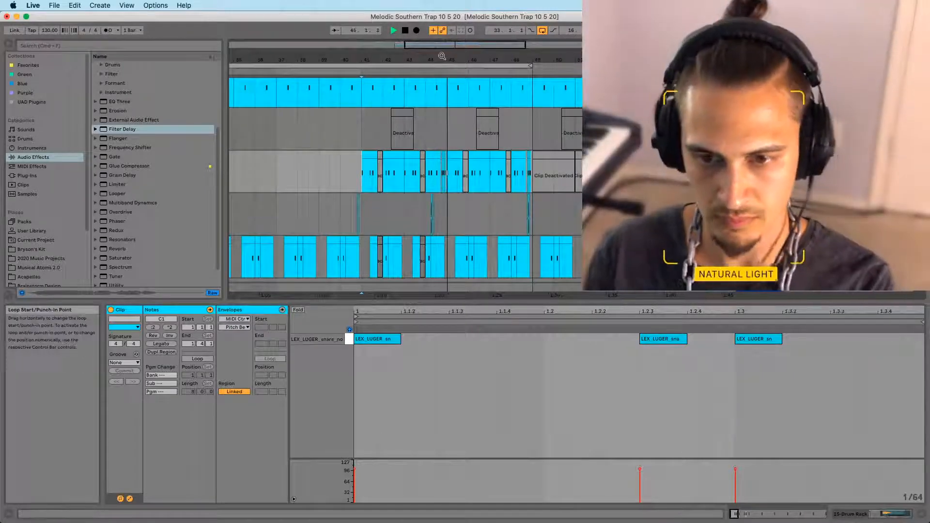
{"action": "left_click", "coordinate": [425, 217]}
{"action": "key", "text": "space"}
{"action": "key", "text": "space"}
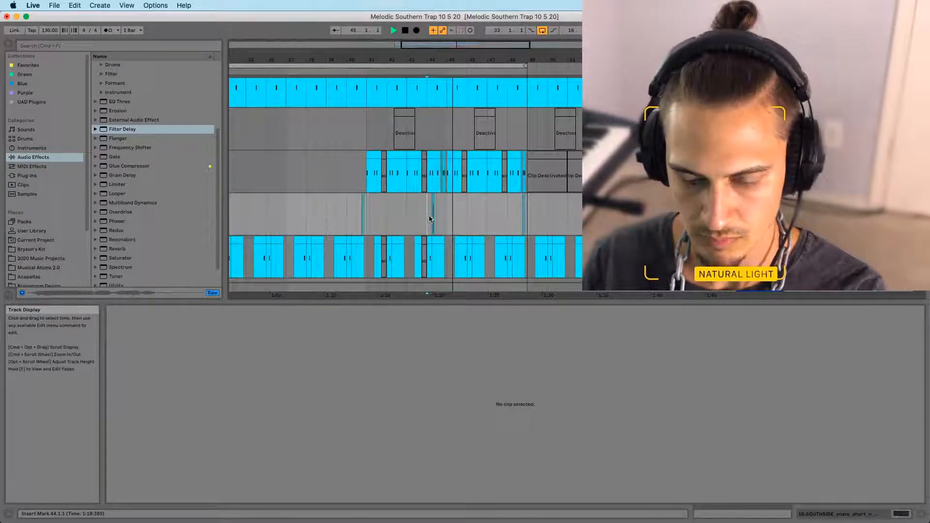
{"action": "left_click", "coordinate": [370, 224]}
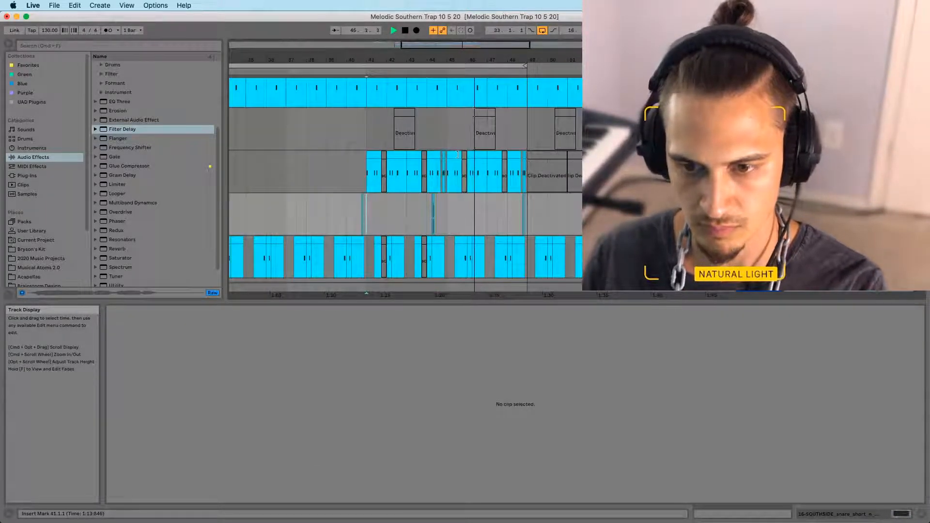
{"action": "left_click_drag", "start_coordinate": [387, 59], "coordinate": [408, 52]}
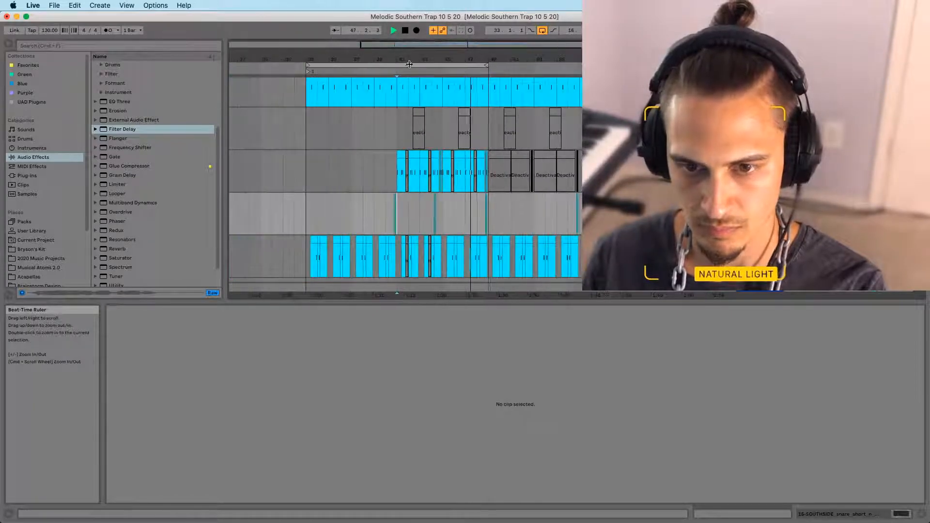
{"action": "left_click_drag", "start_coordinate": [485, 62], "coordinate": [485, 54]}
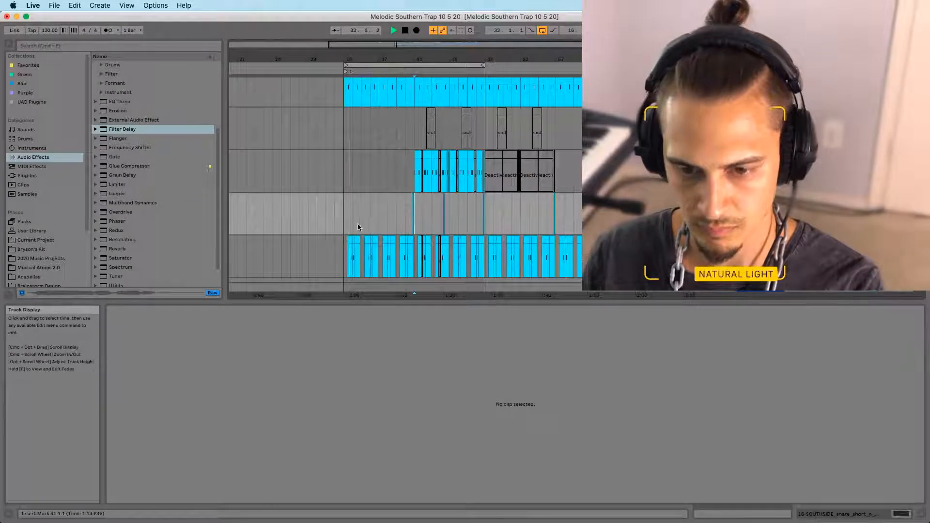
Play the drop from 33.1.1 and examine the lead and Sylenth1 synth tracks
{"action": "scroll", "coordinate": [340, 223], "scroll_direction": "down", "scroll_amount": 10}
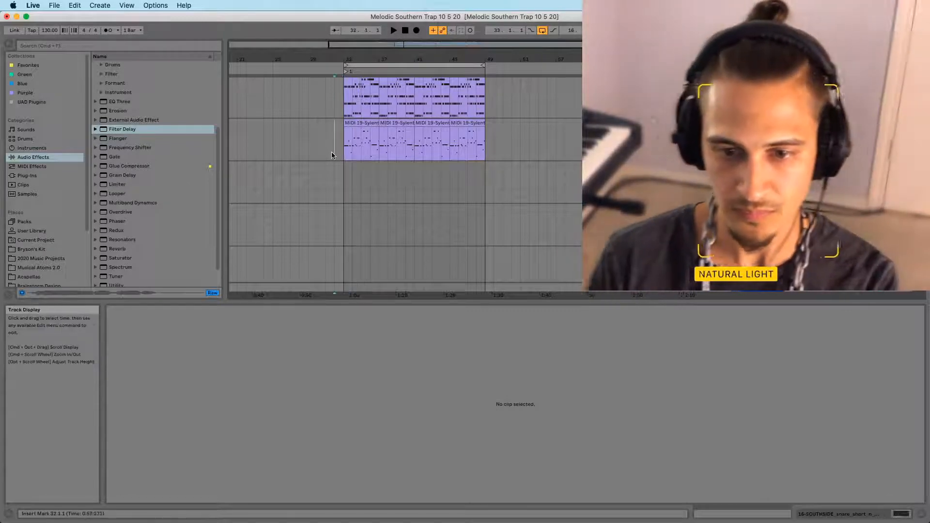
{"action": "left_click", "coordinate": [343, 152]}
{"action": "key", "text": "space"}
{"action": "scroll", "coordinate": [356, 129], "scroll_direction": "up", "scroll_amount": 5}
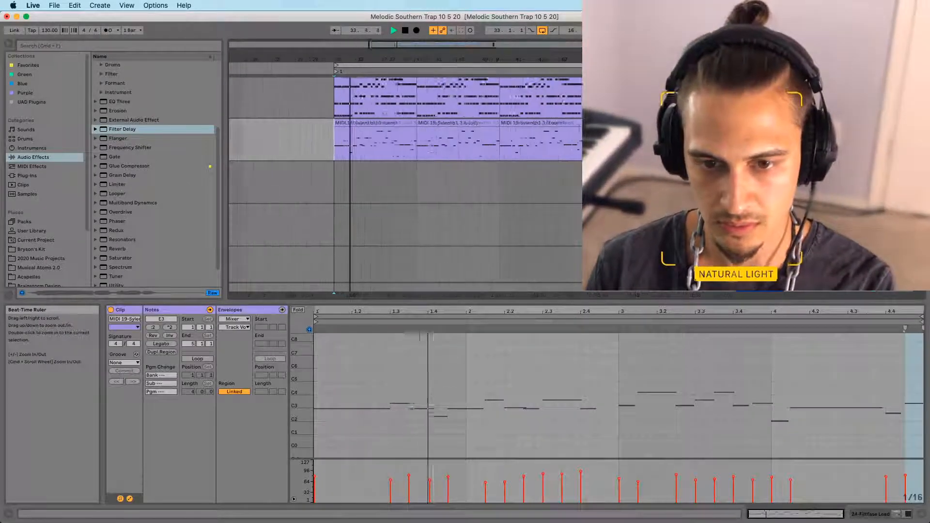
{"action": "scroll", "coordinate": [360, 126], "scroll_direction": "up", "scroll_amount": 5}
{"action": "scroll", "coordinate": [360, 145], "scroll_direction": "up", "scroll_amount": 10}
{"action": "scroll", "coordinate": [349, 217], "scroll_direction": "down", "scroll_amount": 15}
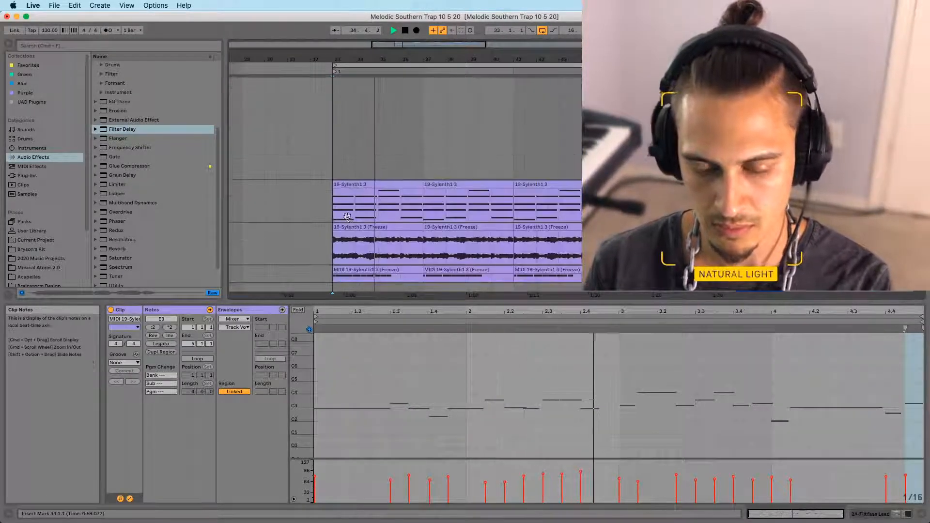
{"action": "scroll", "coordinate": [353, 230], "scroll_direction": "up", "scroll_amount": 5}
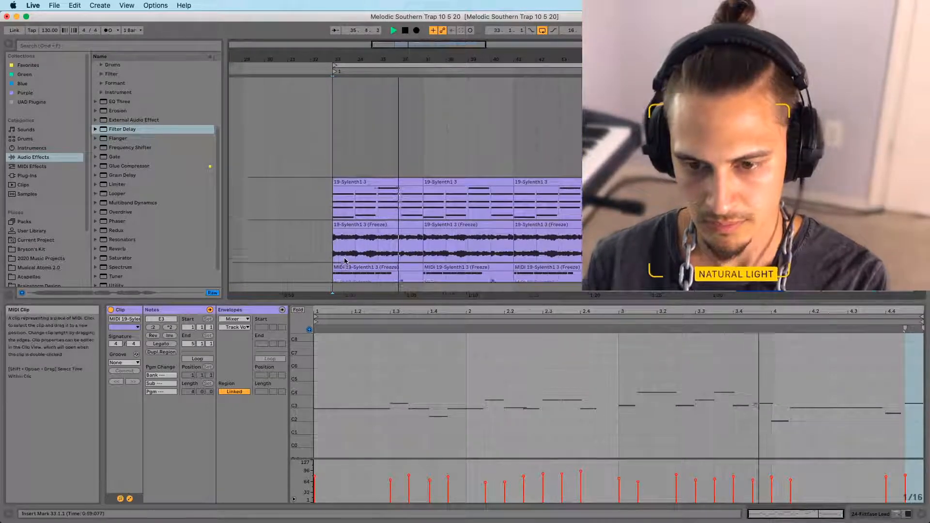
{"action": "scroll", "coordinate": [341, 259], "scroll_direction": "up", "scroll_amount": 5}
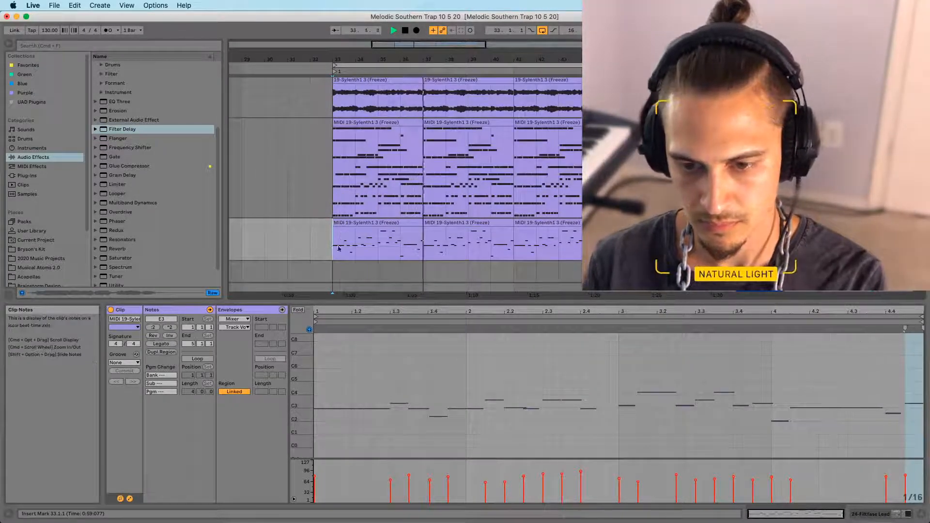
Examine the active and deactivated audio layers and the percussion tracks across the drop during playback
{"action": "scroll", "coordinate": [340, 247], "scroll_direction": "down", "scroll_amount": 5}
{"action": "scroll", "coordinate": [339, 246], "scroll_direction": "down", "scroll_amount": 10}
{"action": "scroll", "coordinate": [337, 252], "scroll_direction": "down", "scroll_amount": 5}
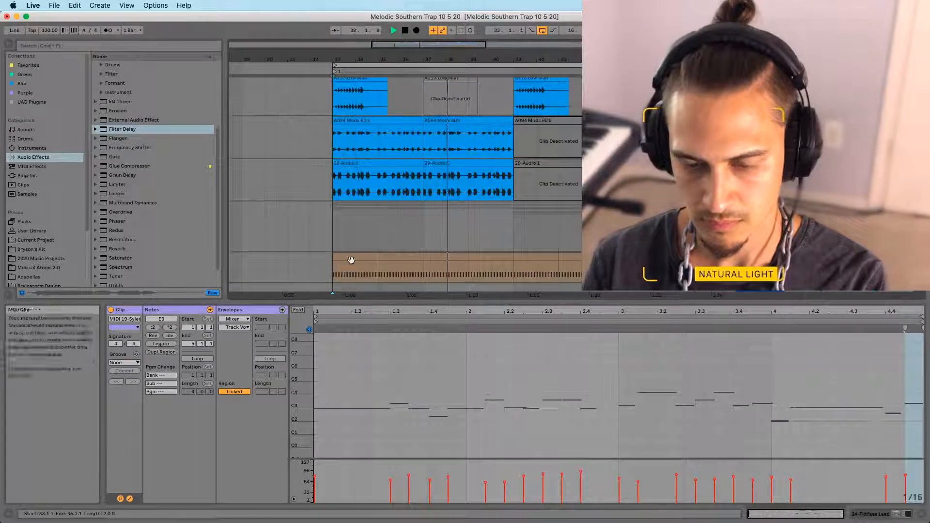
{"action": "left_click", "coordinate": [334, 199]}
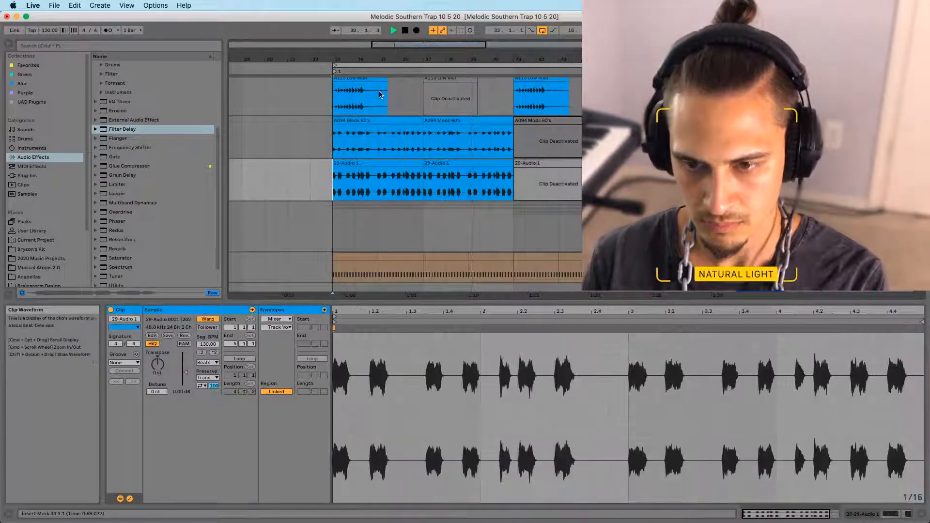
{"action": "left_click_drag", "start_coordinate": [388, 60], "coordinate": [340, 35]}
{"action": "scroll", "coordinate": [477, 160], "scroll_direction": "up", "scroll_amount": 5}
{"action": "scroll", "coordinate": [478, 159], "scroll_direction": "up", "scroll_amount": 4}
{"action": "scroll", "coordinate": [460, 194], "scroll_direction": "down", "scroll_amount": 10}
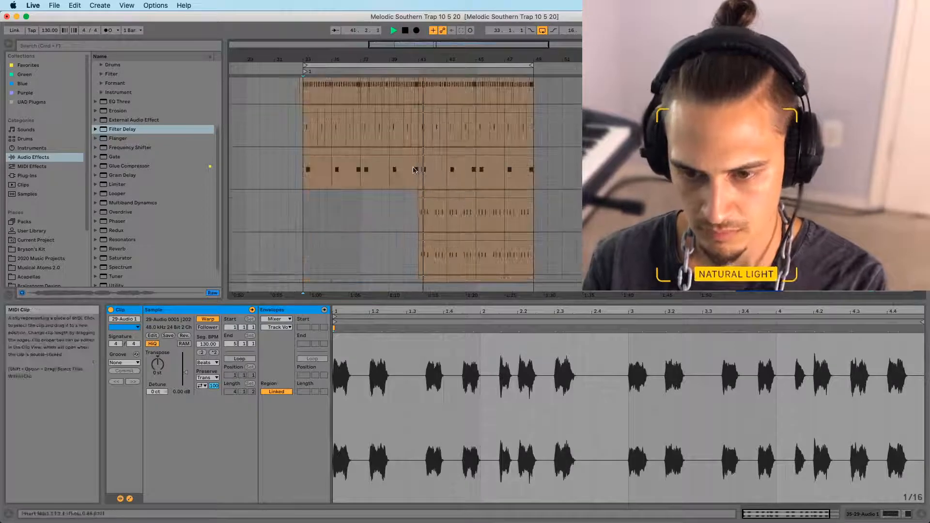
Review all clips in bars 33 to 49 and delete the leftover drum clips that extend past bar 49
{"action": "left_click_drag", "start_coordinate": [358, 66], "coordinate": [377, 112]}
{"action": "scroll", "coordinate": [345, 193], "scroll_direction": "down", "scroll_amount": 20}
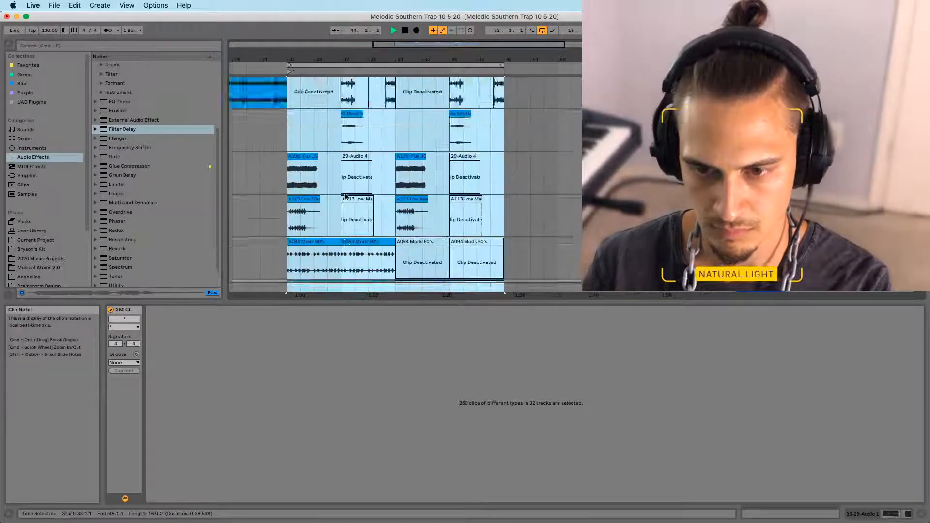
{"action": "scroll", "coordinate": [343, 193], "scroll_direction": "up", "scroll_amount": 20}
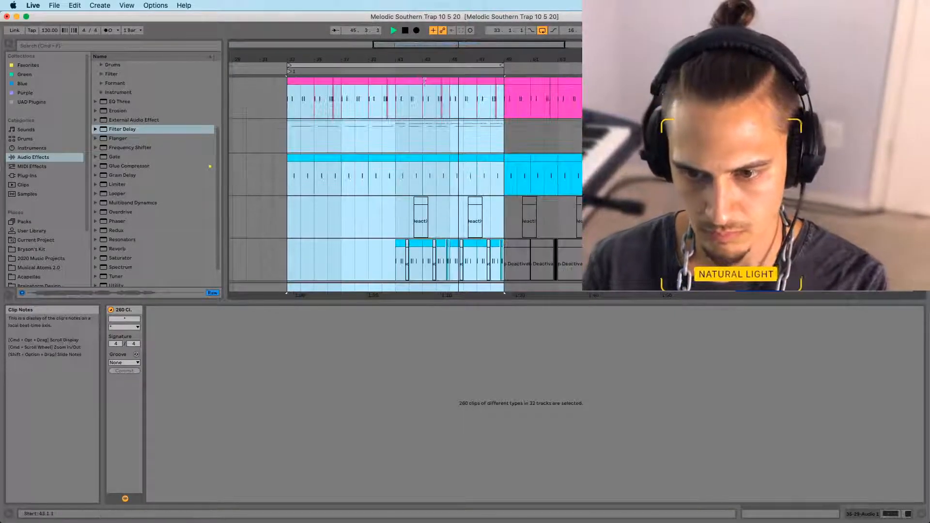
{"action": "left_click_drag", "start_coordinate": [442, 59], "coordinate": [437, 48]}
{"action": "left_click", "coordinate": [442, 82]}
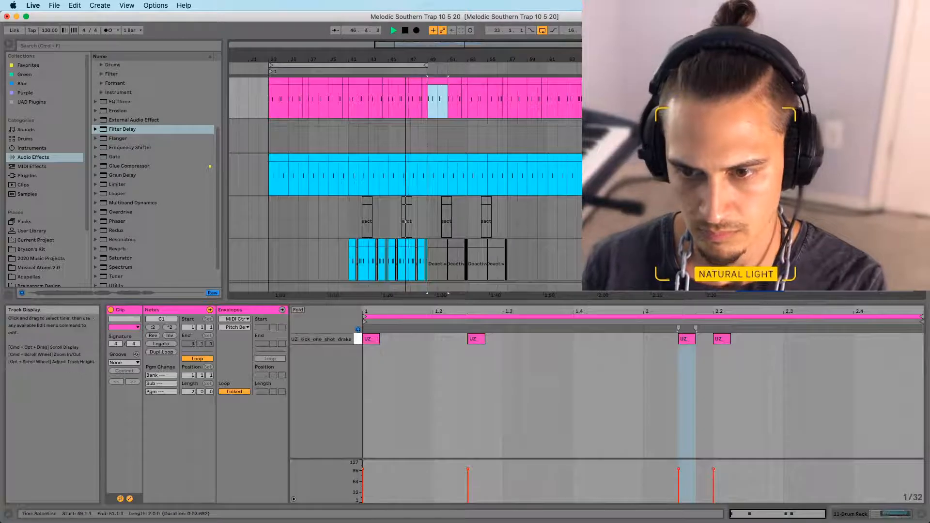
{"action": "left_click", "coordinate": [599, 158], "text": "shift"}
{"action": "key", "text": "Delete"}
{"action": "scroll", "coordinate": [285, 178], "scroll_direction": "up", "scroll_amount": 8}
{"action": "scroll", "coordinate": [285, 178], "scroll_direction": "up", "scroll_amount": 4}
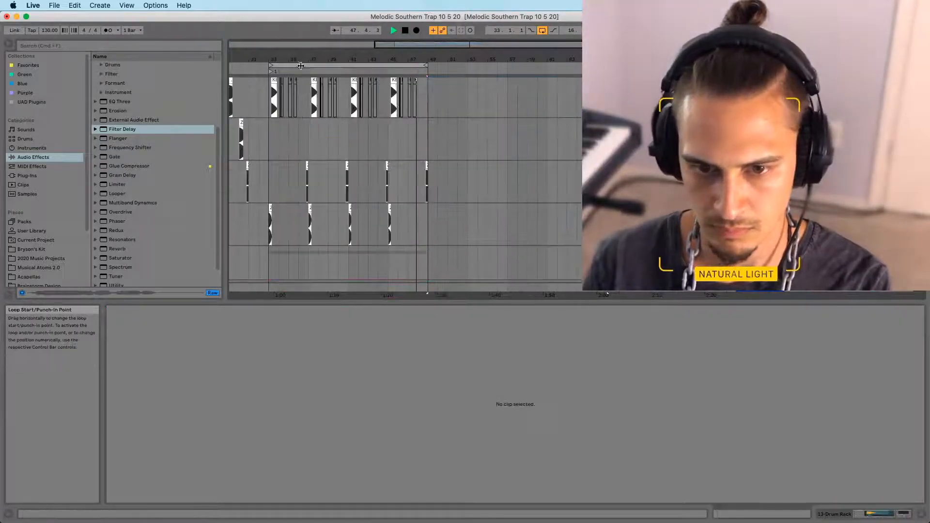
Turn off looping, stop playback and duplicate bars 33 to 49 of every track directly after bar 49
{"action": "left_click", "coordinate": [298, 64]}
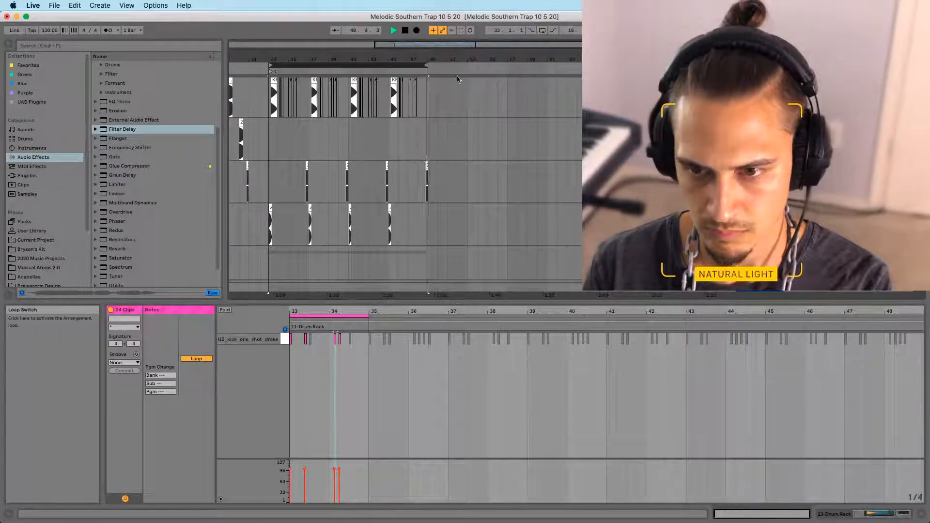
{"action": "left_click_drag", "start_coordinate": [397, 59], "coordinate": [397, 55]}
{"action": "left_click_drag", "start_coordinate": [292, 59], "coordinate": [376, 48]}
{"action": "key", "text": "space"}
{"action": "left_click", "coordinate": [378, 65]}
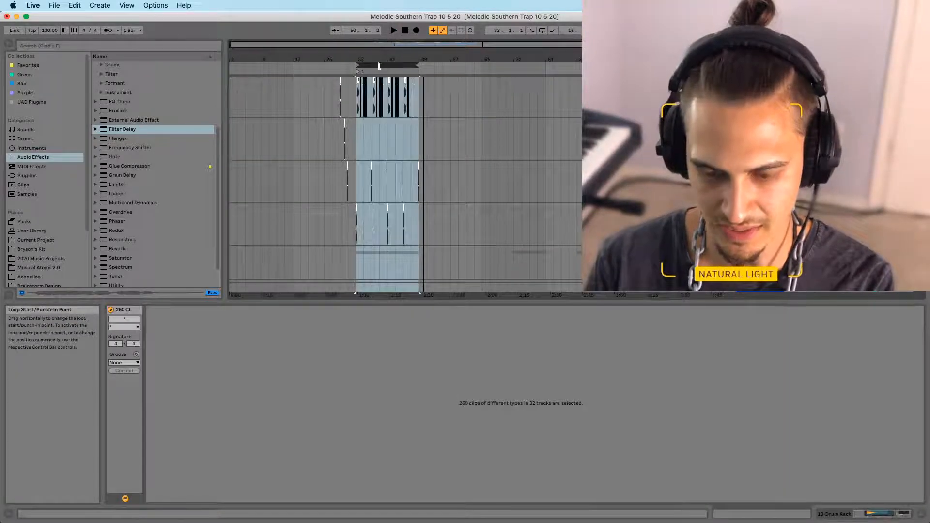
{"action": "key", "text": "super+d"}
Add a locator named "take out organs" at bar 49 and move the loop region to start at 49.1.1
{"action": "right_click", "coordinate": [423, 71]}
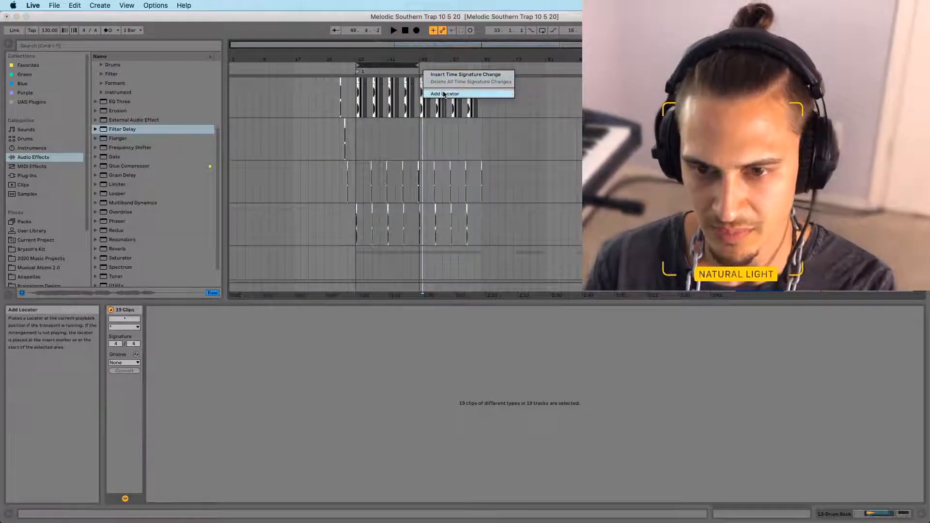
{"action": "left_click", "coordinate": [444, 94]}
{"action": "type", "text": "ans"}
{"action": "key", "text": "Return"}
{"action": "key", "text": "space"}
{"action": "left_click_drag", "start_coordinate": [388, 66], "coordinate": [420, 70]}
Deactivate the A094 Mods 60's and 29-Audio 1 clips from bar 49 to bar 57
{"action": "scroll", "coordinate": [428, 205], "scroll_direction": "down", "scroll_amount": 15}
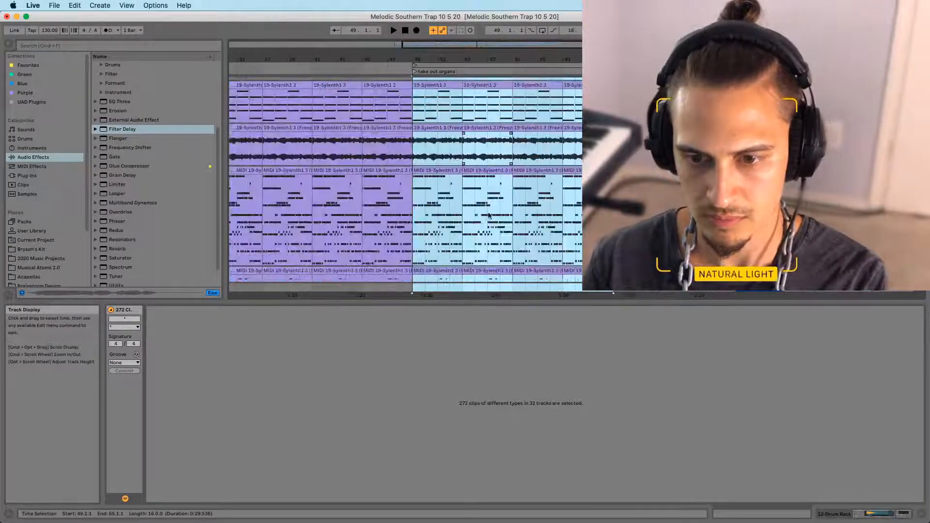
{"action": "scroll", "coordinate": [484, 214], "scroll_direction": "down", "scroll_amount": 12}
{"action": "scroll", "coordinate": [427, 218], "scroll_direction": "down", "scroll_amount": 4}
{"action": "left_click", "coordinate": [430, 104]}
{"action": "scroll", "coordinate": [431, 105], "scroll_direction": "up", "scroll_amount": 4}
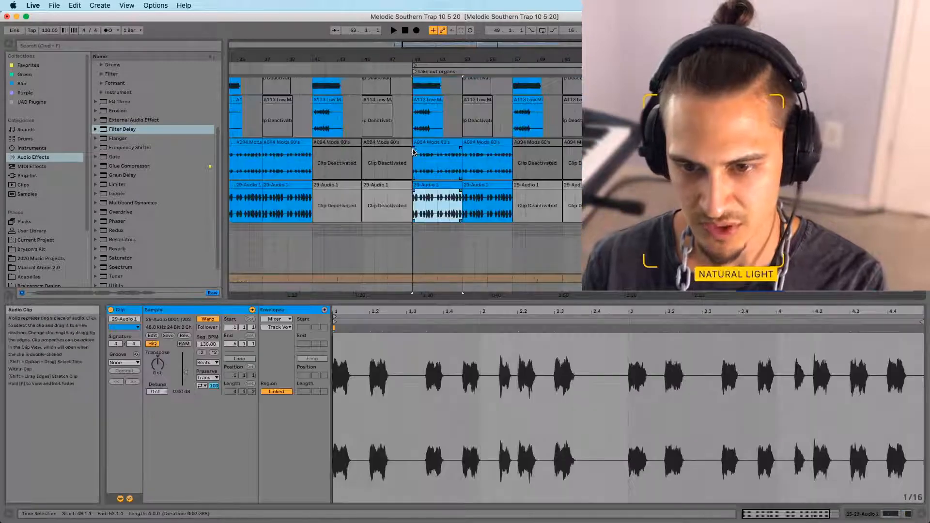
{"action": "left_click", "coordinate": [482, 140], "text": "shift"}
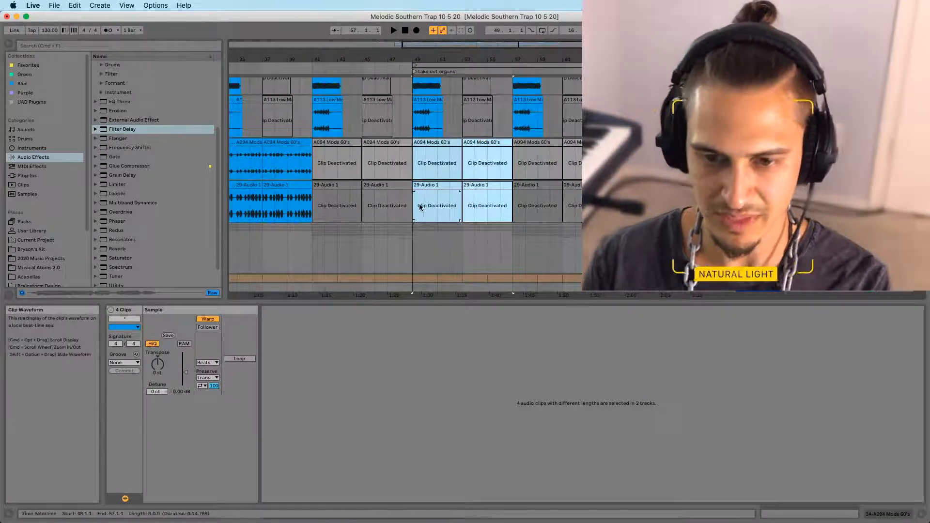
Listen to the section from 49.1.1 and place the insert marker at 33.1.1 on the A094 Mods 60's track
{"action": "key", "text": "space"}
{"action": "left_click_drag", "start_coordinate": [423, 56], "coordinate": [422, 21]}
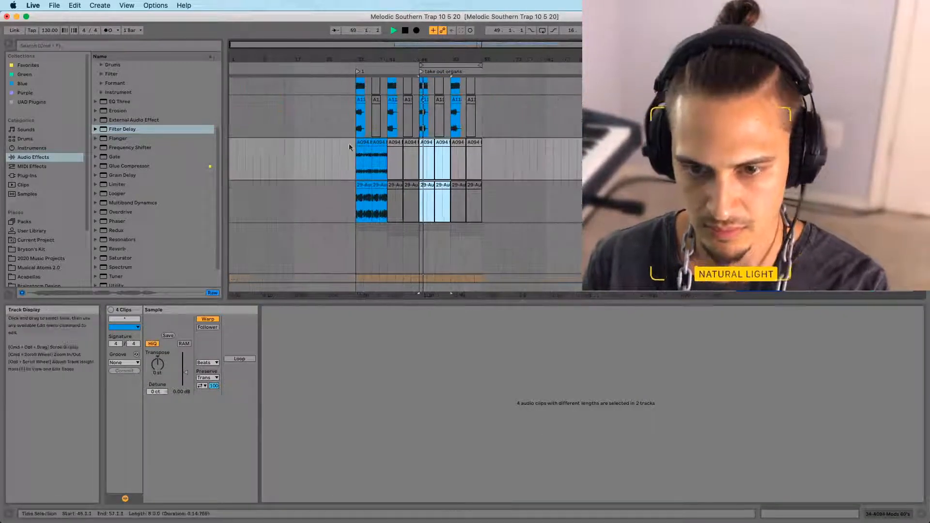
{"action": "scroll", "coordinate": [350, 218], "scroll_direction": "up", "scroll_amount": 3}
{"action": "left_click", "coordinate": [355, 218]}
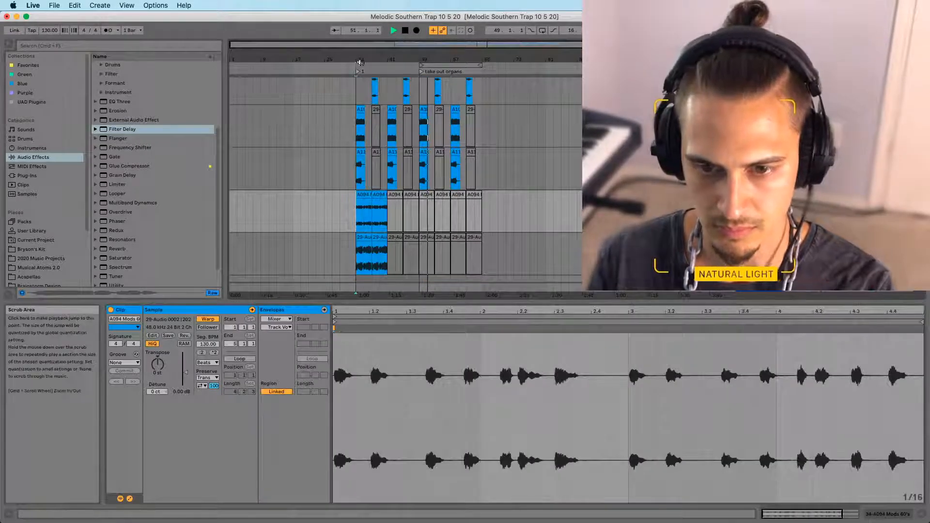
{"action": "key", "text": "plus"}
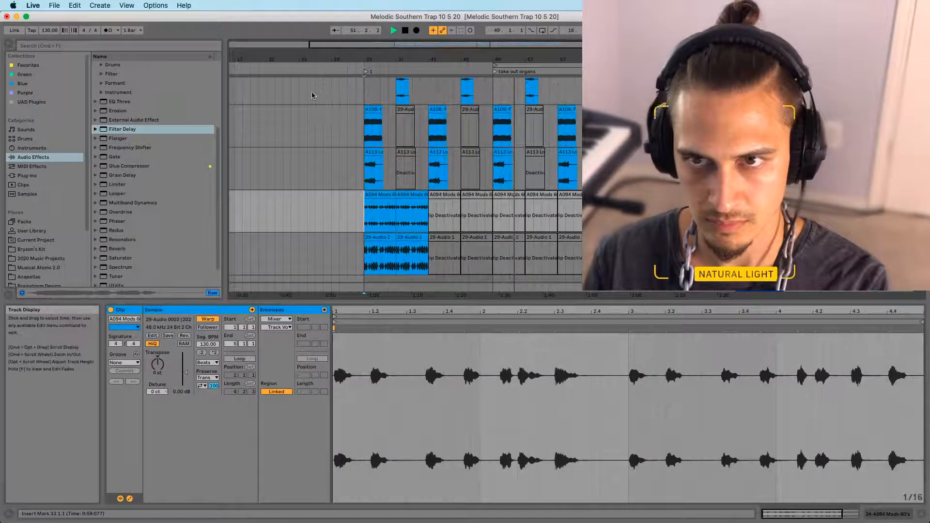
Duplicate the A094 Mods 60's and 29-Audio 1 clips of bars 33 to 41 to bar 25 and start playback
{"action": "left_click", "coordinate": [351, 216]}
{"action": "left_click", "coordinate": [359, 217]}
{"action": "key", "text": "space"}
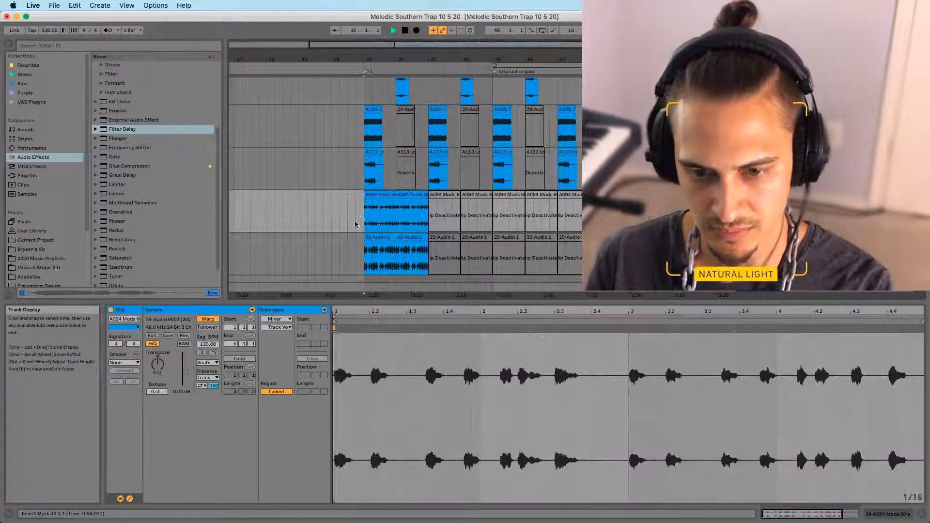
{"action": "left_click_drag", "start_coordinate": [360, 54], "coordinate": [410, 55]}
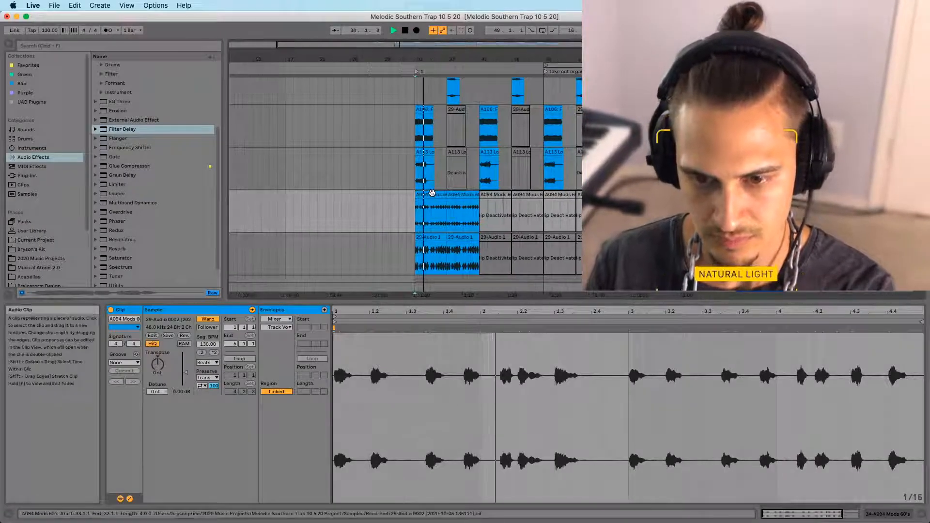
{"action": "left_click", "coordinate": [431, 194]}
{"action": "left_click", "coordinate": [474, 243], "text": "shift"}
{"action": "scroll", "coordinate": [417, 199], "scroll_direction": "down", "scroll_amount": 2}
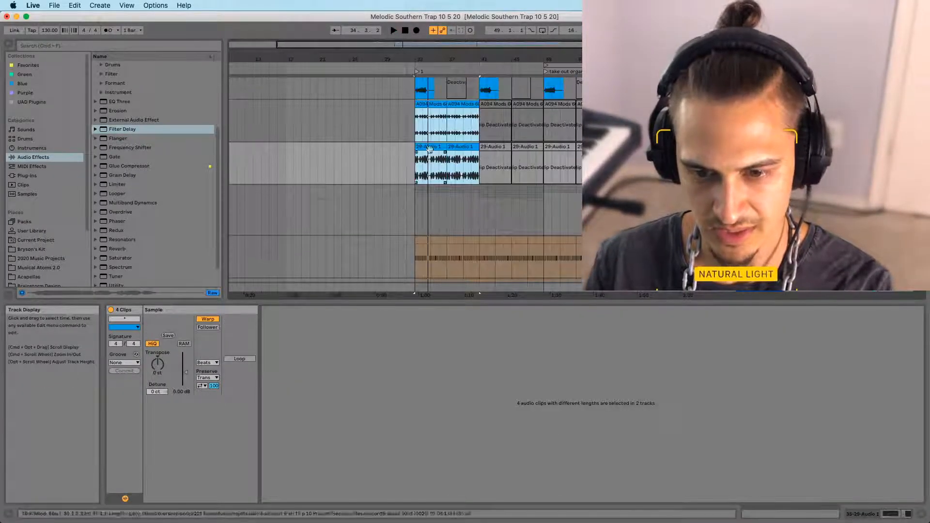
{"action": "left_click_drag", "start_coordinate": [426, 153], "coordinate": [367, 168]}
{"action": "key", "text": "space"}
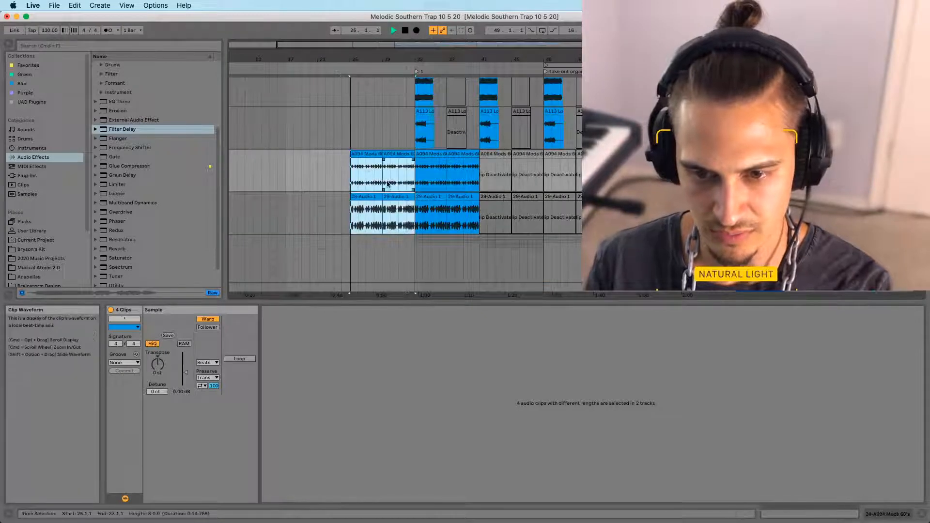
Move the long active A019 Vox Wah Clav clip at bar 25 earlier so that it ends at bar 17
{"action": "scroll", "coordinate": [397, 195], "scroll_direction": "up", "scroll_amount": 4}
{"action": "left_click", "coordinate": [420, 197]}
{"action": "scroll", "coordinate": [416, 194], "scroll_direction": "up", "scroll_amount": 4}
{"action": "left_click", "coordinate": [365, 152]}
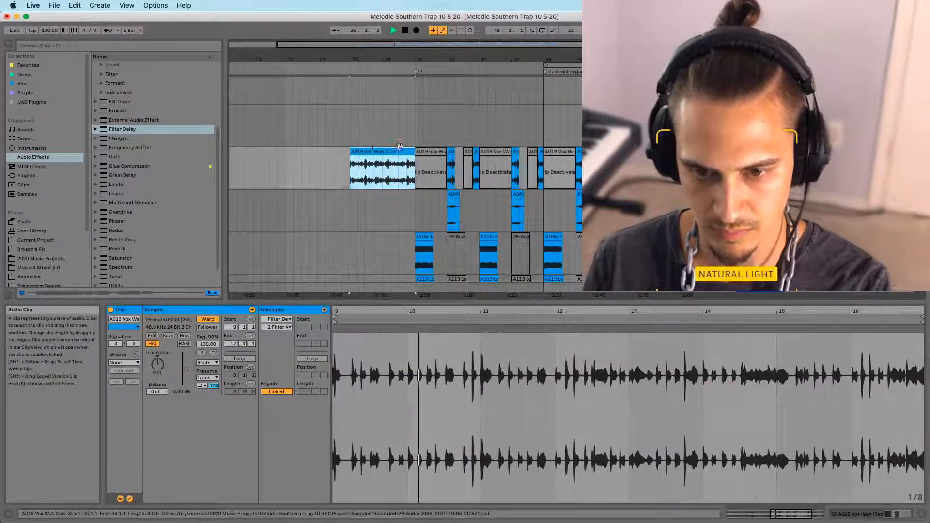
{"action": "scroll", "coordinate": [373, 140], "scroll_direction": "down", "scroll_amount": 4}
{"action": "scroll", "coordinate": [364, 130], "scroll_direction": "up", "scroll_amount": 2}
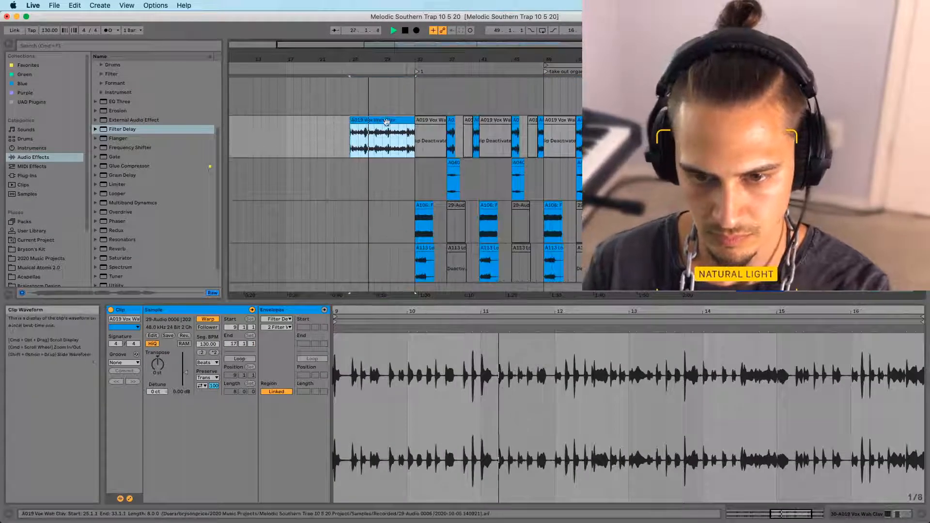
{"action": "left_click_drag", "start_coordinate": [376, 120], "coordinate": [313, 132]}
{"action": "key", "text": "space"}
{"action": "mouse_move", "coordinate": [420, 140]}
{"action": "left_mouse_down"}
{"action": "mouse_move", "coordinate": [537, 142]}
{"action": "mouse_move", "coordinate": [417, 143]}
{"action": "left_mouse_up"}
{"action": "key", "text": "super+e"}
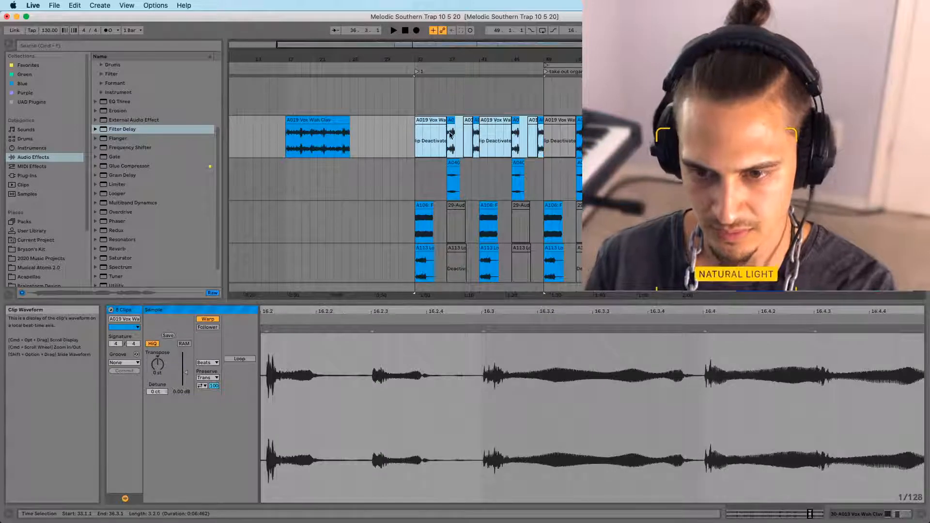
{"action": "left_click_drag", "start_coordinate": [333, 130], "coordinate": [267, 134]}
Copy the A019 Vox Wah Clav clips from bars 33 to 49 and paste them at bar 17
{"action": "left_click_drag", "start_coordinate": [417, 138], "coordinate": [543, 140]}
{"action": "key", "text": "super+c"}
{"action": "left_click", "coordinate": [286, 143]}
{"action": "key", "text": "super+v"}
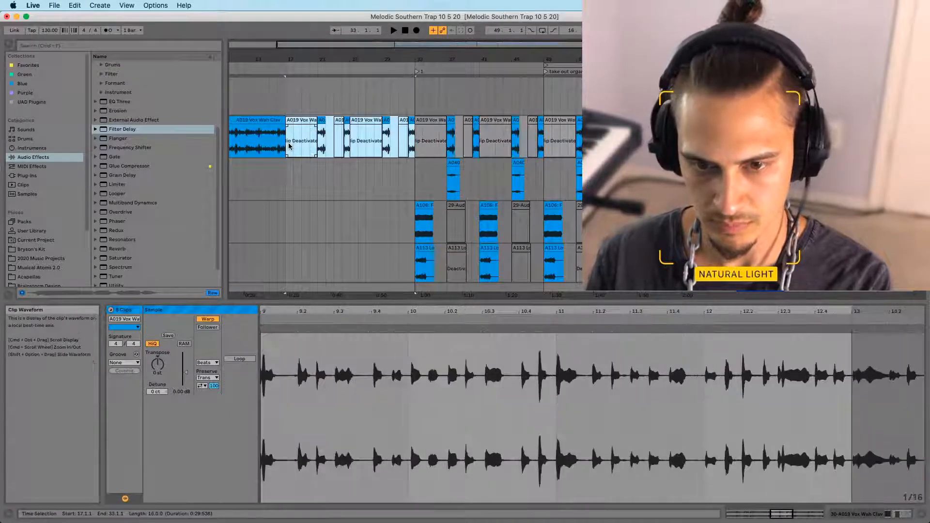
Play from bar 25 and copy bars 33 to 41 of the A040, A106 and A113 tracks to 25.1.1
{"action": "scroll", "coordinate": [362, 155], "scroll_direction": "down", "scroll_amount": 2}
{"action": "scroll", "coordinate": [359, 145], "scroll_direction": "down", "scroll_amount": 3}
{"action": "left_click", "coordinate": [351, 129]}
{"action": "key", "text": "space"}
{"action": "scroll", "coordinate": [358, 141], "scroll_direction": "up", "scroll_amount": 10}
{"action": "scroll", "coordinate": [371, 151], "scroll_direction": "down", "scroll_amount": 5}
{"action": "scroll", "coordinate": [388, 160], "scroll_direction": "down", "scroll_amount": 1}
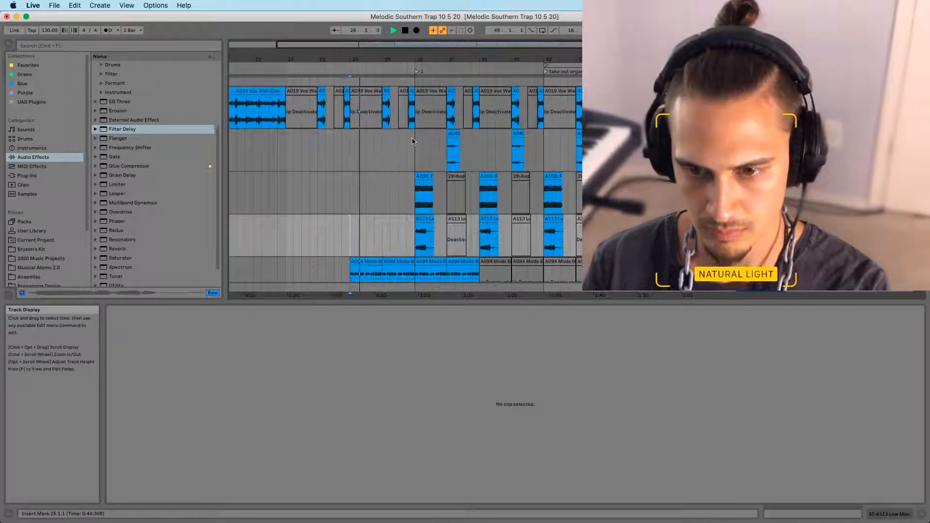
{"action": "left_click_drag", "start_coordinate": [429, 178], "coordinate": [480, 248]}
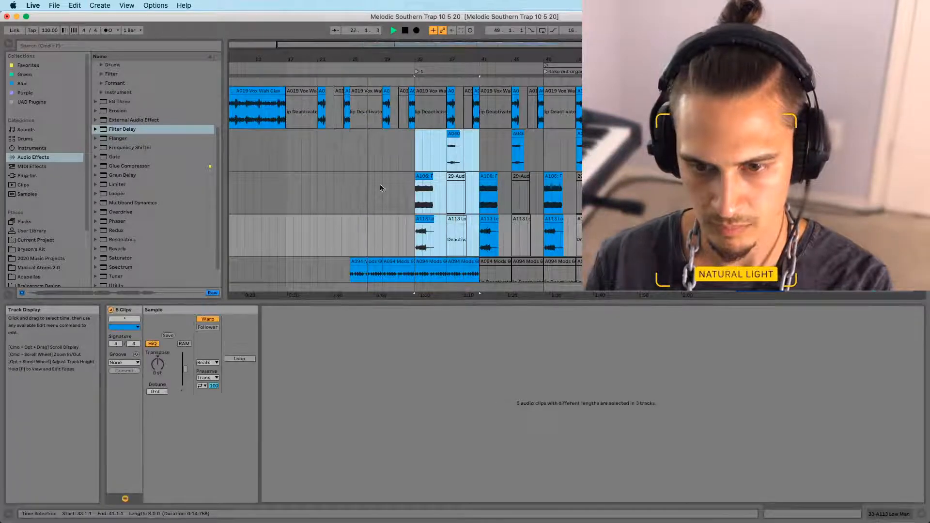
{"action": "key", "text": "super+c"}
{"action": "left_click", "coordinate": [351, 155]}
{"action": "key", "text": "super+v"}
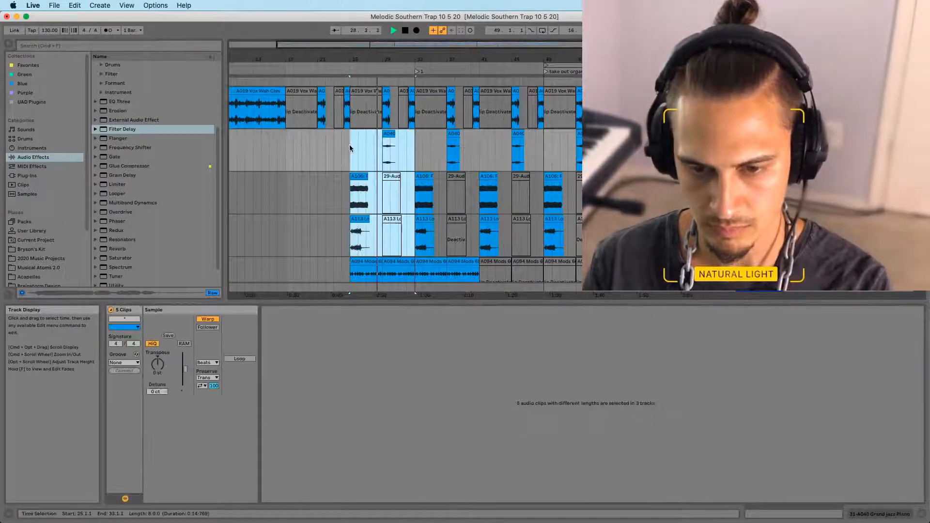
Delete the A106 and A113 Low Man clips between bars 25 and 29
{"action": "left_click", "coordinate": [350, 146]}
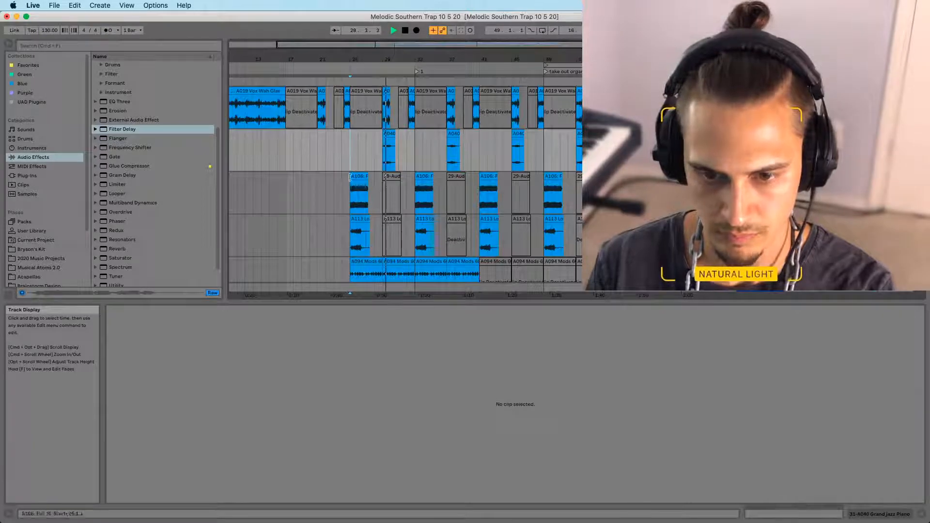
{"action": "left_click", "coordinate": [362, 177]}
{"action": "left_click", "coordinate": [381, 237], "text": "shift"}
{"action": "key", "text": "Delete"}
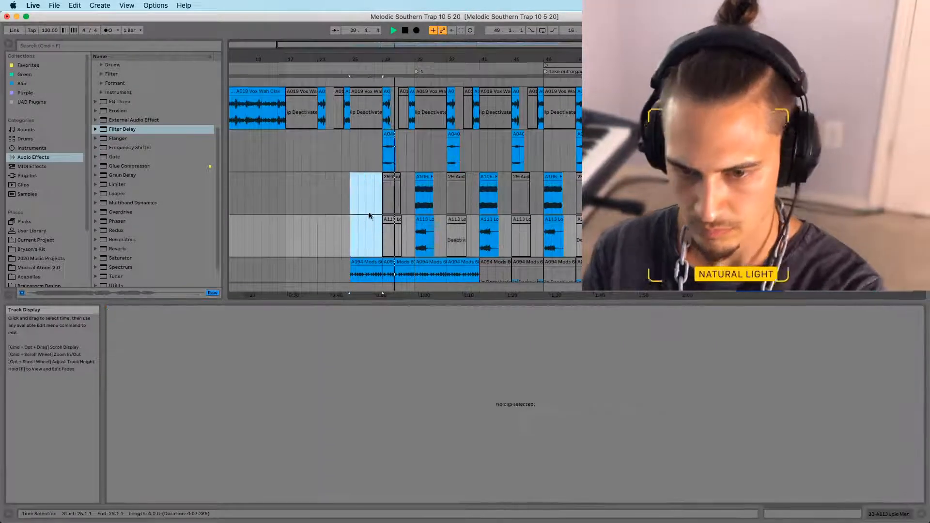
Stop playback and move the stray white drum clips just before bar 33 to the start of the arrangement
{"action": "scroll", "coordinate": [368, 211], "scroll_direction": "up", "scroll_amount": 6}
{"action": "key", "text": "space"}
{"action": "scroll", "coordinate": [373, 216], "scroll_direction": "down", "scroll_amount": 15}
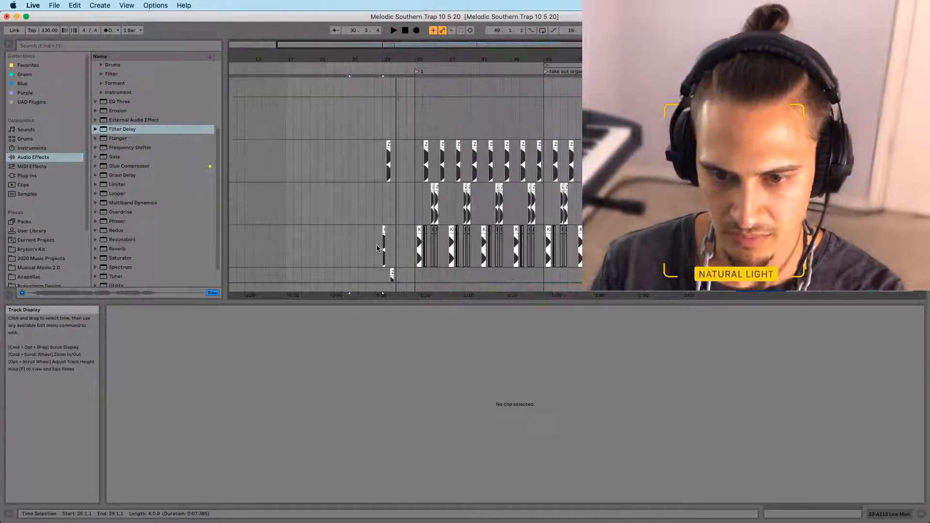
{"action": "left_click_drag", "start_coordinate": [402, 216], "coordinate": [362, 141]}
{"action": "scroll", "coordinate": [366, 154], "scroll_direction": "up", "scroll_amount": 6}
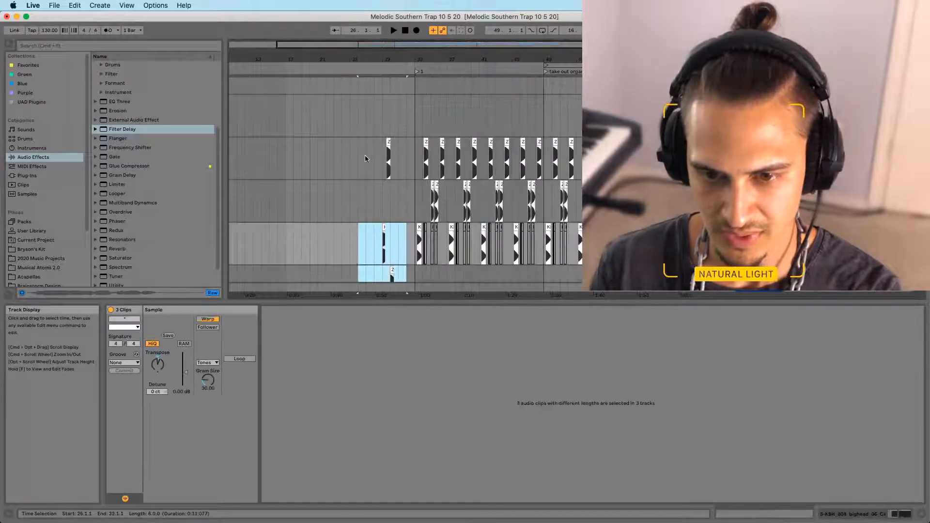
{"action": "left_click", "coordinate": [367, 155], "text": "shift"}
{"action": "key", "text": "Delete"}
{"action": "left_click_drag", "start_coordinate": [269, 60], "coordinate": [264, 35]}
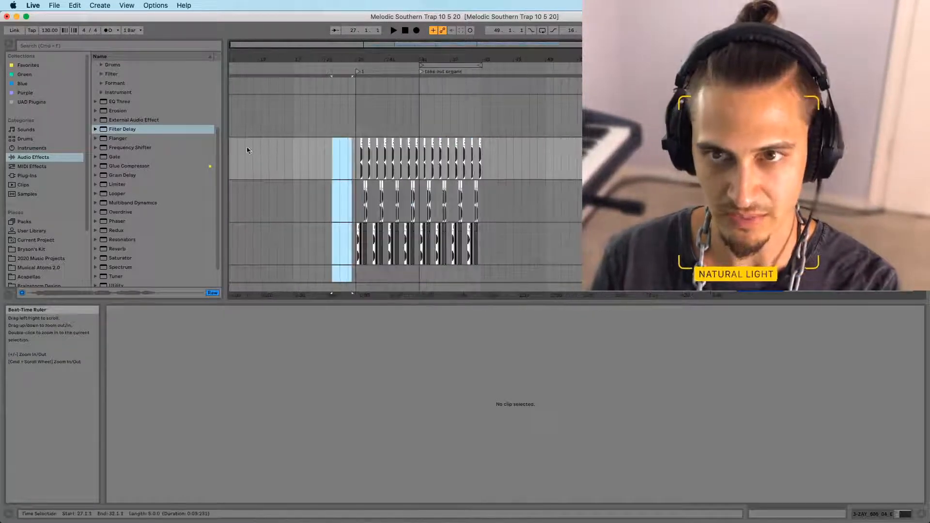
{"action": "left_click", "coordinate": [237, 154]}
{"action": "key", "text": "super+v"}
{"action": "left_click", "coordinate": [338, 157]}
Start playback from 25.1.1 and add a locator at bar 25
{"action": "scroll", "coordinate": [331, 146], "scroll_direction": "down", "scroll_amount": 10}
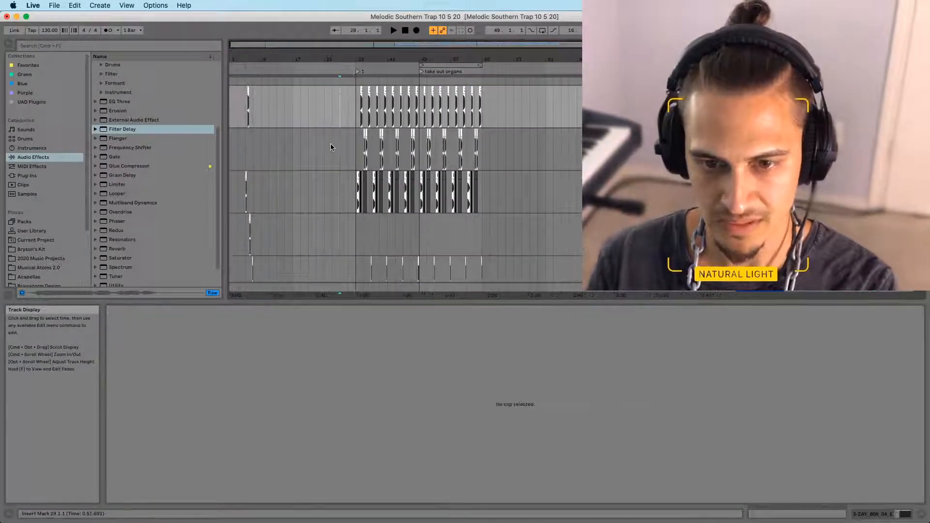
{"action": "left_click", "coordinate": [324, 128]}
{"action": "key", "text": "space"}
{"action": "right_click", "coordinate": [324, 72]}
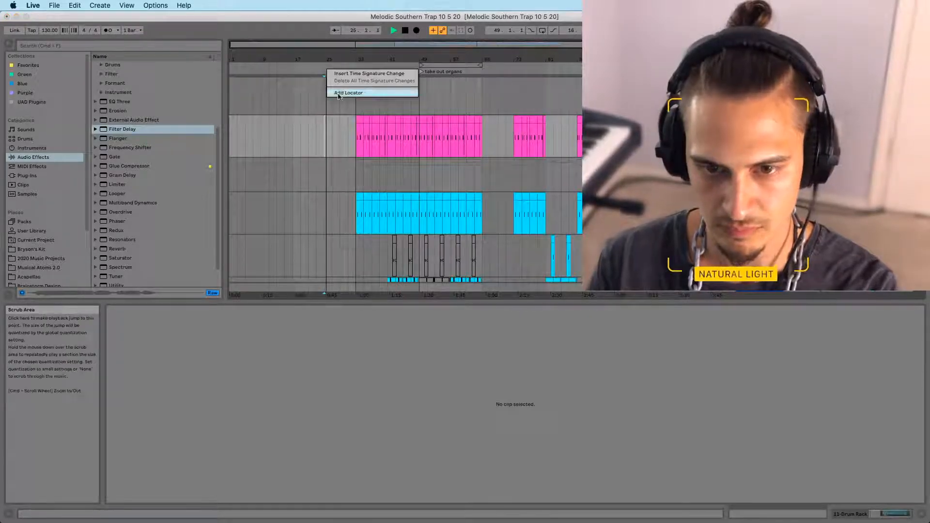
{"action": "left_click", "coordinate": [337, 92]}
Listen to the section from bar 25 into the drop while checking the melody and percussion tracks, restarting from 29.1.1
{"action": "left_click_drag", "start_coordinate": [328, 60], "coordinate": [338, 109]}
{"action": "scroll", "coordinate": [395, 179], "scroll_direction": "down", "scroll_amount": 10}
{"action": "scroll", "coordinate": [397, 182], "scroll_direction": "down", "scroll_amount": 15}
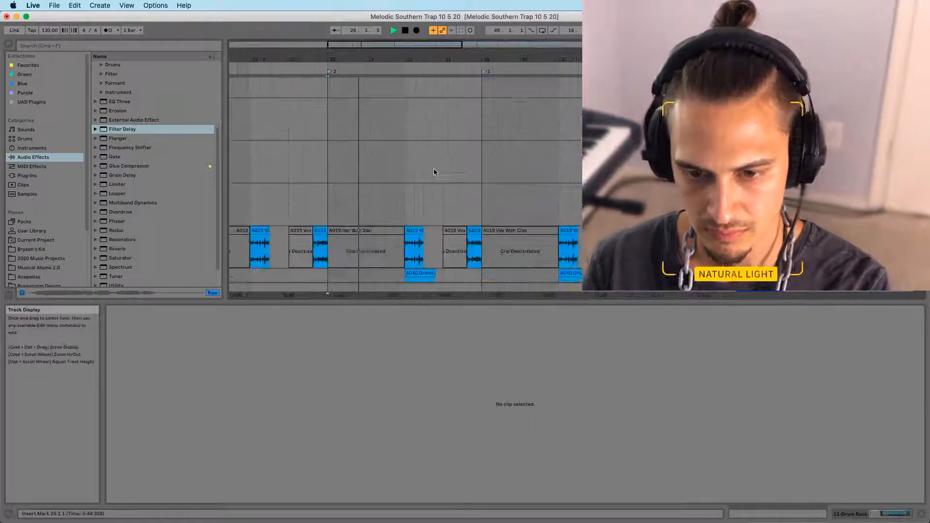
{"action": "scroll", "coordinate": [401, 207], "scroll_direction": "down", "scroll_amount": 3}
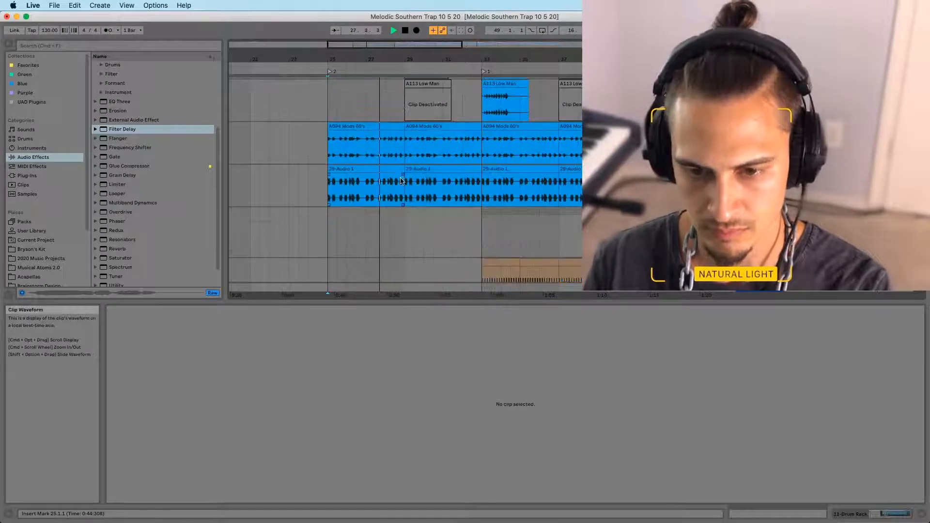
{"action": "scroll", "coordinate": [395, 197], "scroll_direction": "up", "scroll_amount": 6}
{"action": "left_click", "coordinate": [405, 188]}
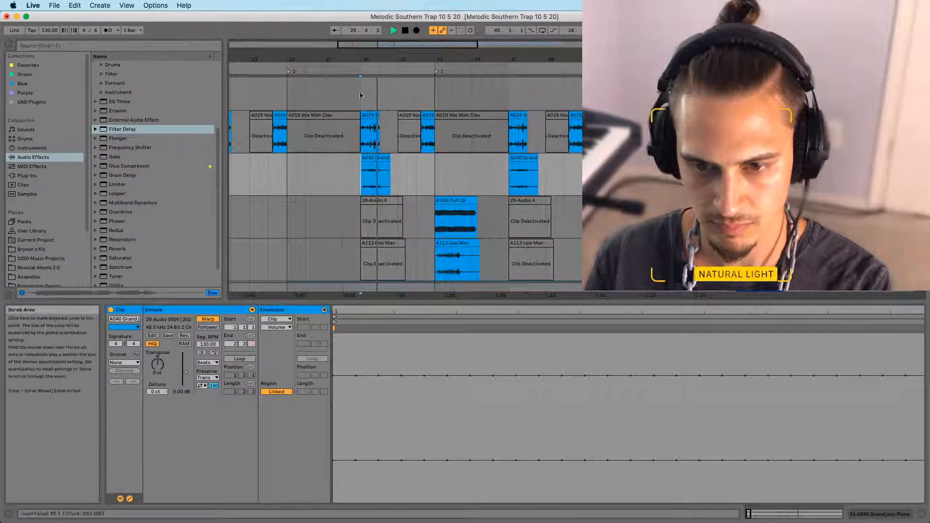
{"action": "scroll", "coordinate": [407, 184], "scroll_direction": "down", "scroll_amount": 5}
{"action": "scroll", "coordinate": [416, 176], "scroll_direction": "up", "scroll_amount": 5}
{"action": "scroll", "coordinate": [418, 175], "scroll_direction": "down", "scroll_amount": 4}
{"action": "scroll", "coordinate": [421, 172], "scroll_direction": "up", "scroll_amount": 5}
{"action": "scroll", "coordinate": [437, 174], "scroll_direction": "down", "scroll_amount": 5}
{"action": "scroll", "coordinate": [417, 189], "scroll_direction": "down", "scroll_amount": 8}
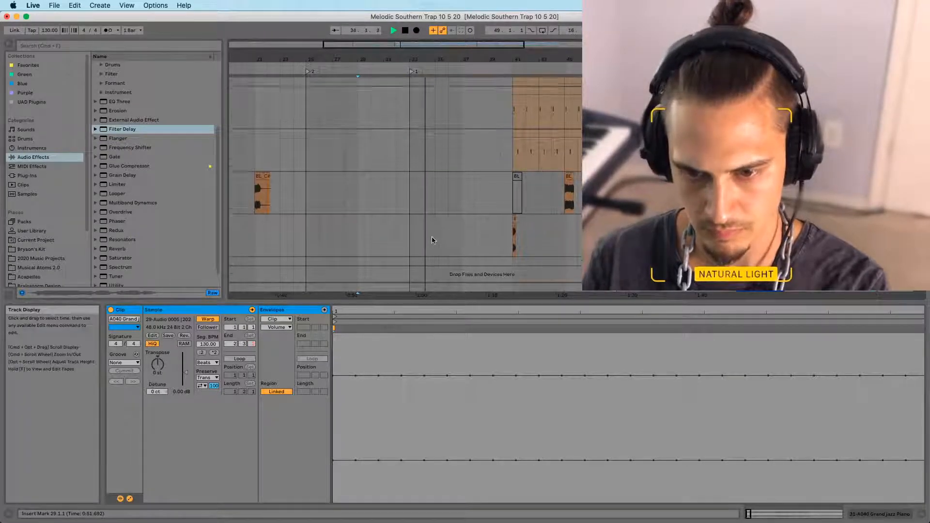
Deactivate the A094 Mods 60's and 29-Audio 1 clips from bar 33 to bar 41
{"action": "scroll", "coordinate": [425, 237], "scroll_direction": "up", "scroll_amount": 5}
{"action": "left_click", "coordinate": [425, 198]}
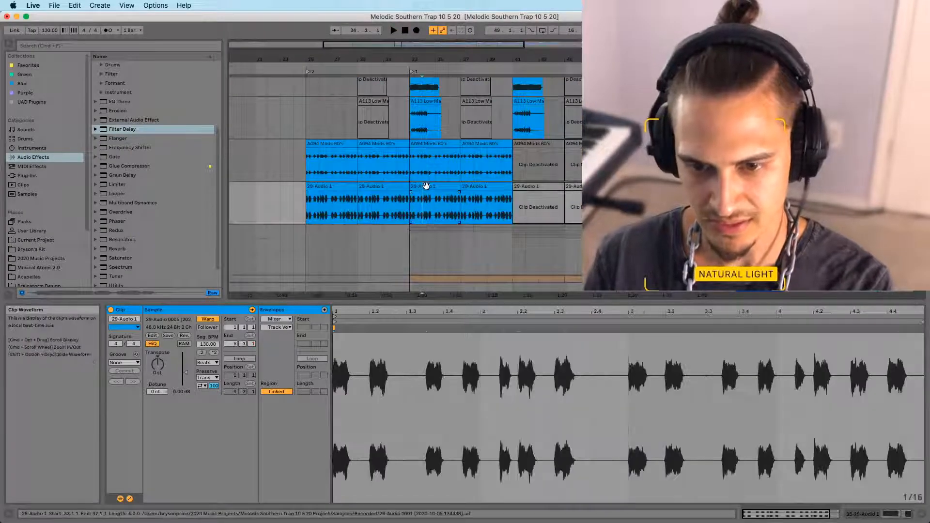
{"action": "left_click", "coordinate": [499, 141], "text": "shift"}
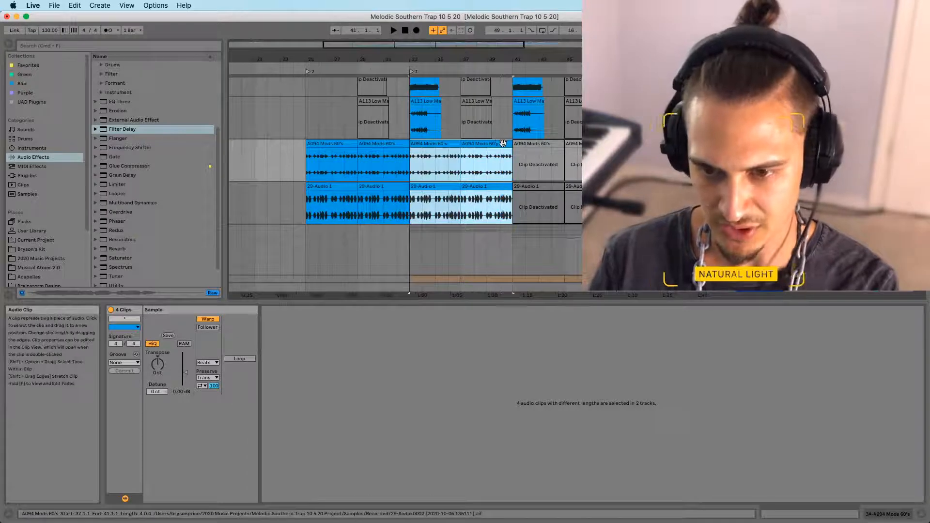
{"action": "key", "text": "0"}
Copy the WooYeah ad-lib clips from bars 47 to 49, paste them at bar 31 and place the insert marker at 30.1.1
{"action": "scroll", "coordinate": [499, 203], "scroll_direction": "down", "scroll_amount": 10}
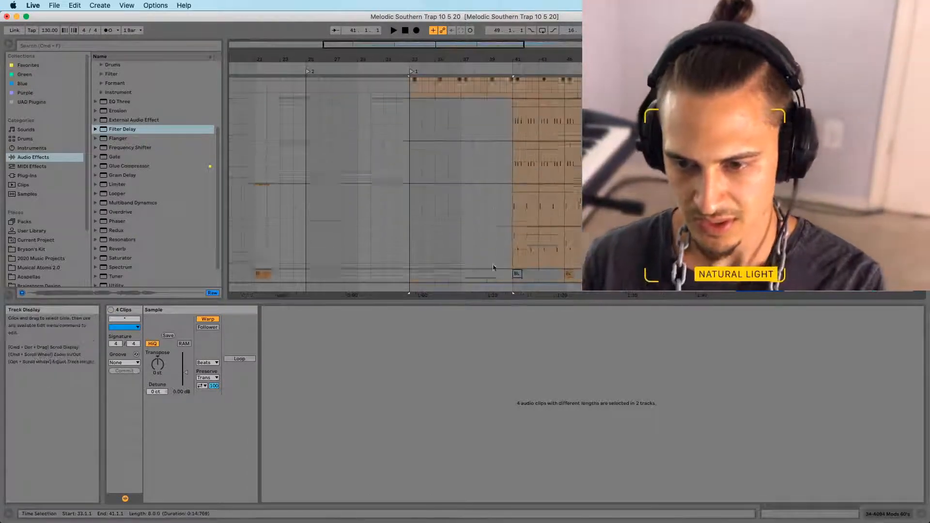
{"action": "left_click_drag", "start_coordinate": [617, 232], "coordinate": [591, 234]}
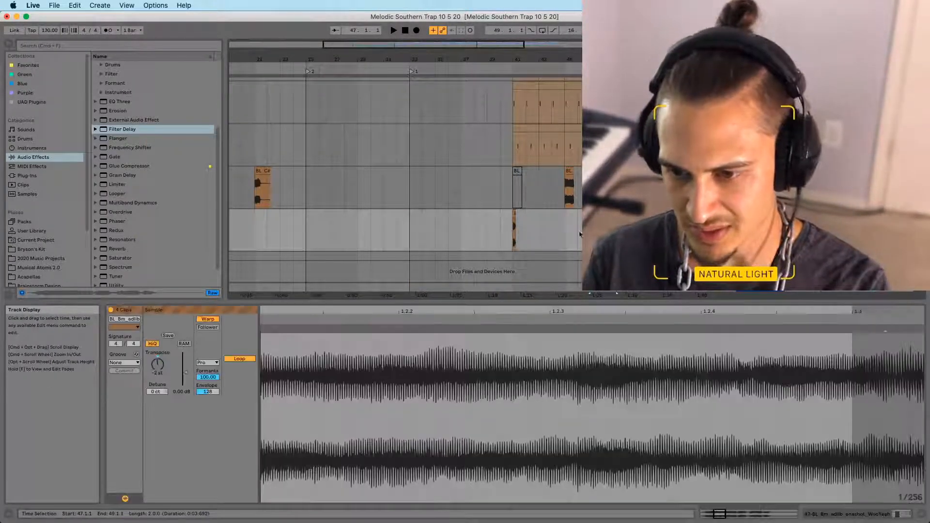
{"action": "left_click", "coordinate": [384, 236]}
{"action": "key", "text": "super+v"}
{"action": "left_click", "coordinate": [369, 235]}
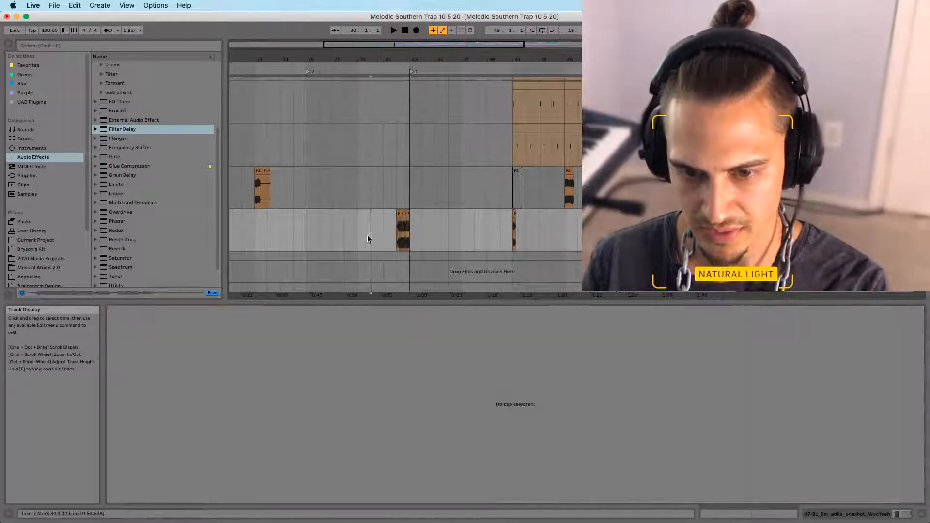
Play the transition and trim the ends of the 29-Audio 1 and A094 Mods 60's clips before bar 33 to 32.3.1
{"action": "key", "text": "space"}
{"action": "scroll", "coordinate": [386, 240], "scroll_direction": "up", "scroll_amount": 6}
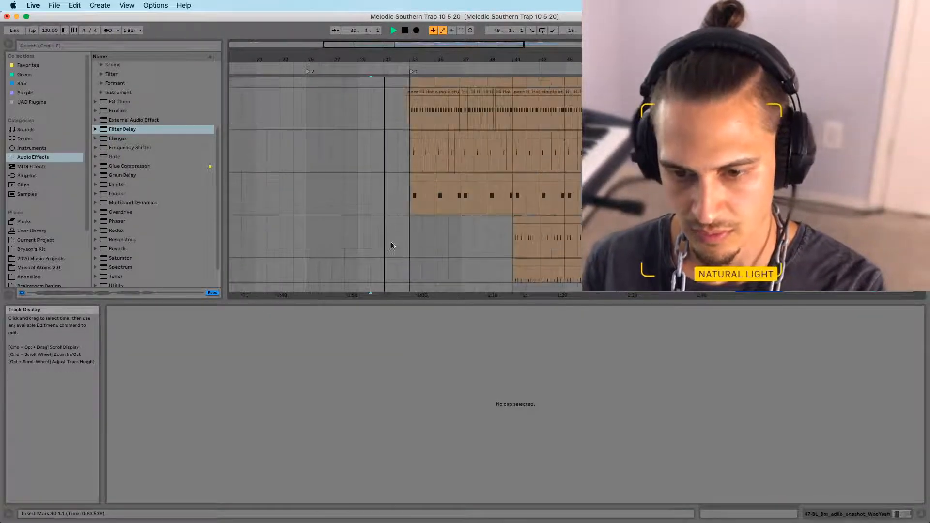
{"action": "left_click_drag", "start_coordinate": [395, 59], "coordinate": [438, 176]}
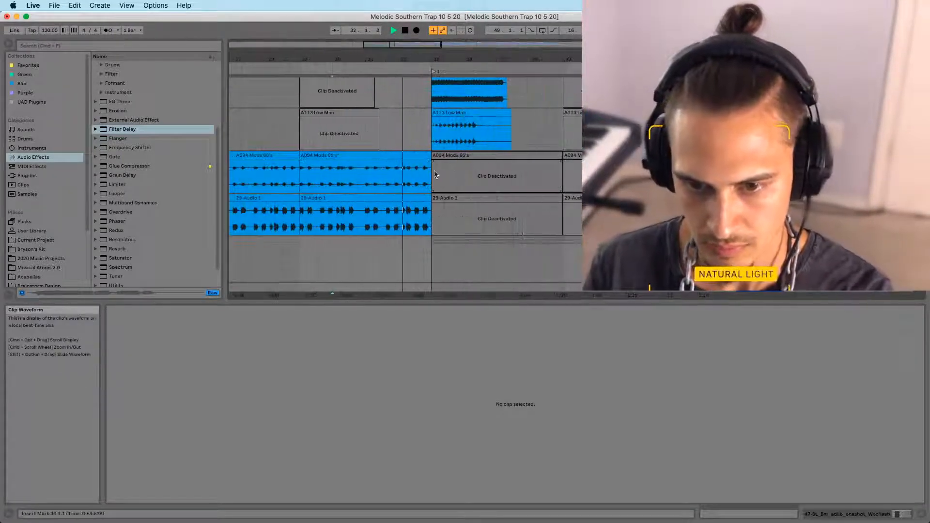
{"action": "left_click", "coordinate": [386, 221]}
{"action": "left_click_drag", "start_coordinate": [430, 208], "coordinate": [415, 207]}
{"action": "key", "text": "space"}
{"action": "key", "text": "space"}
{"action": "left_click_drag", "start_coordinate": [430, 164], "coordinate": [412, 164]}
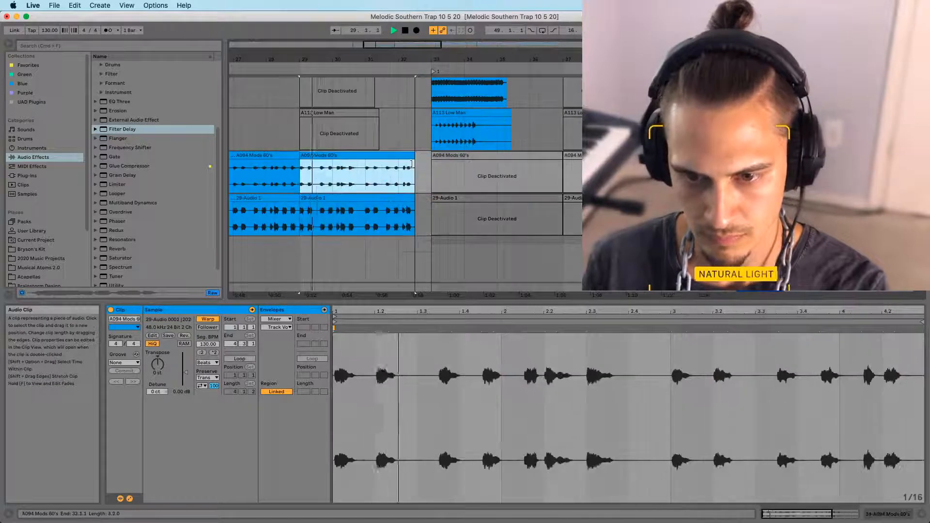
Listen to the transition from 32.1.1 into the drop and review the ad-lib, vocal chop and melody tracks around 33.1.1
{"action": "left_click", "coordinate": [401, 223]}
{"action": "left_click_drag", "start_coordinate": [401, 60], "coordinate": [401, 51]}
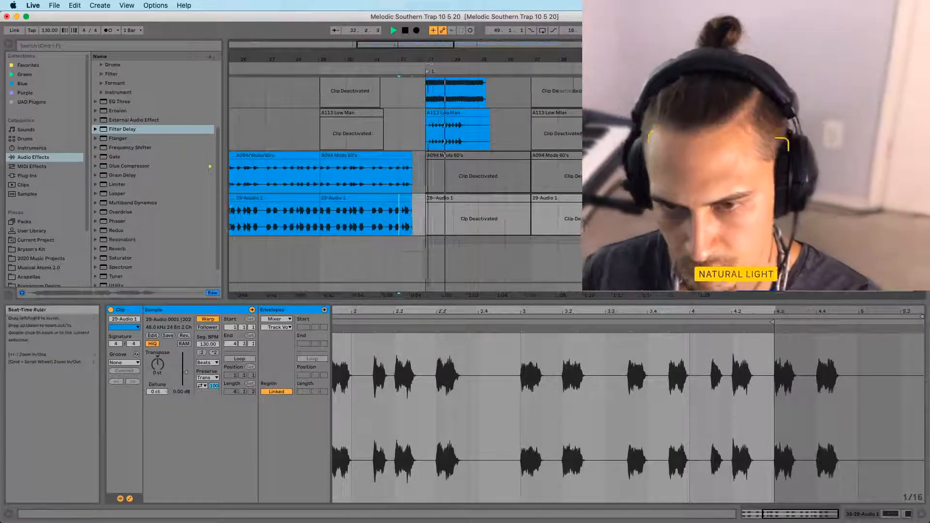
{"action": "left_click_drag", "start_coordinate": [420, 59], "coordinate": [416, 51]}
{"action": "scroll", "coordinate": [444, 163], "scroll_direction": "down", "scroll_amount": 10}
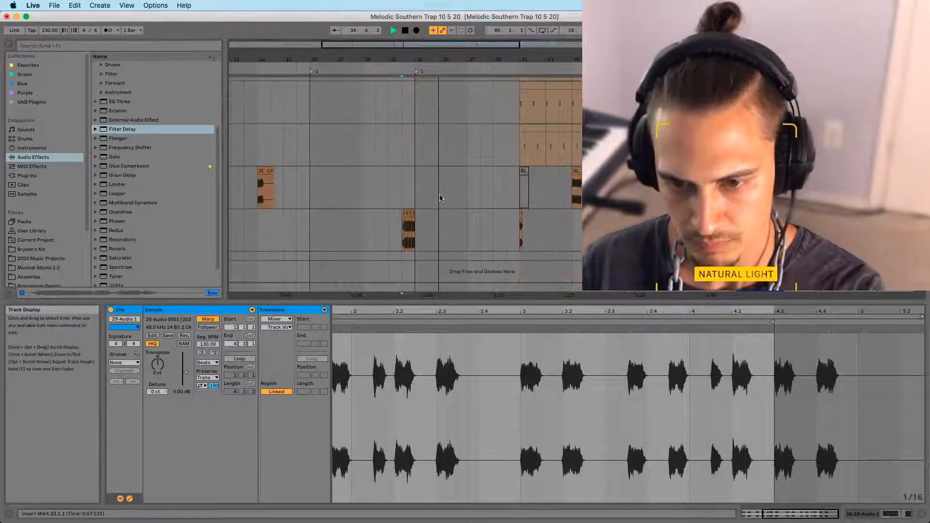
{"action": "left_click", "coordinate": [417, 249]}
{"action": "left_click", "coordinate": [416, 234]}
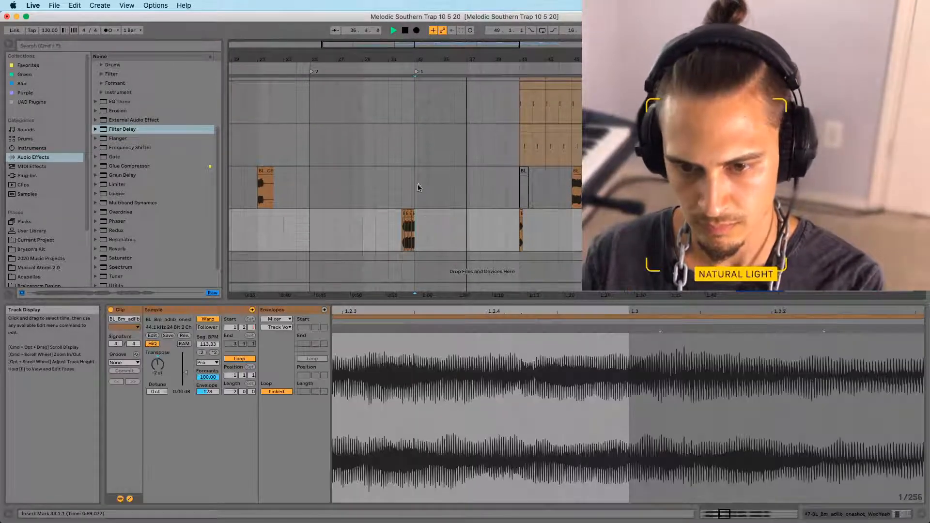
{"action": "left_click", "coordinate": [418, 183]}
{"action": "scroll", "coordinate": [438, 239], "scroll_direction": "up", "scroll_amount": 10}
{"action": "scroll", "coordinate": [438, 239], "scroll_direction": "up", "scroll_amount": 5}
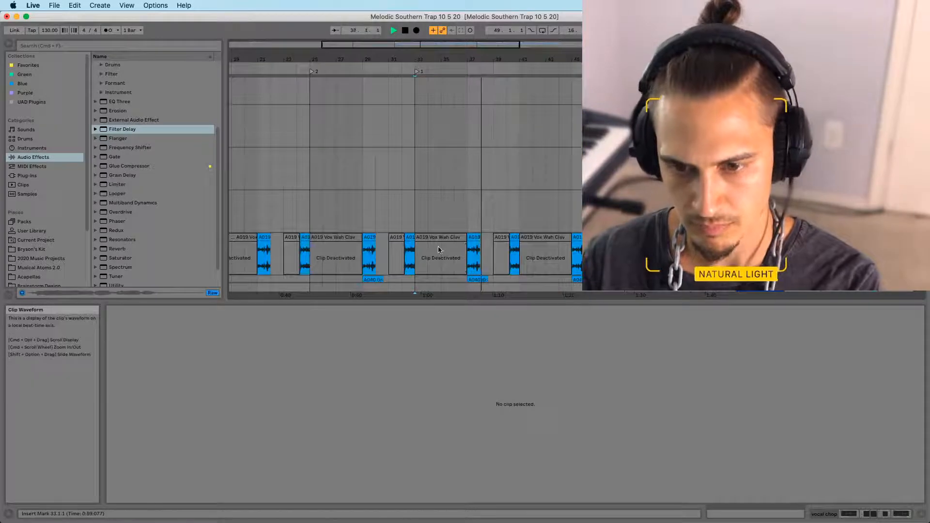
{"action": "left_click_drag", "start_coordinate": [456, 58], "coordinate": [431, 36]}
{"action": "scroll", "coordinate": [436, 145], "scroll_direction": "down", "scroll_amount": 8}
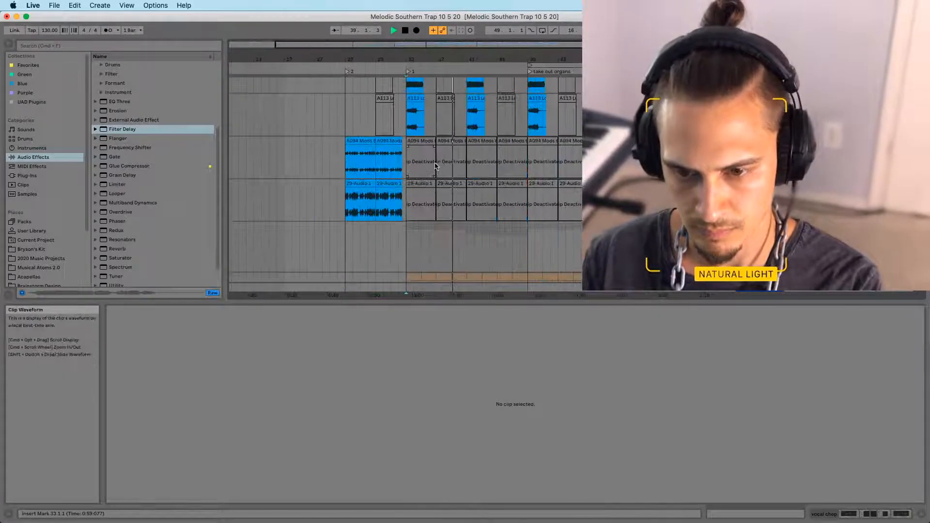
Copy the vocal chop track from 45.1.1 to 49.1.1 and paste it at 37.1.1
{"action": "scroll", "coordinate": [444, 194], "scroll_direction": "up", "scroll_amount": 12}
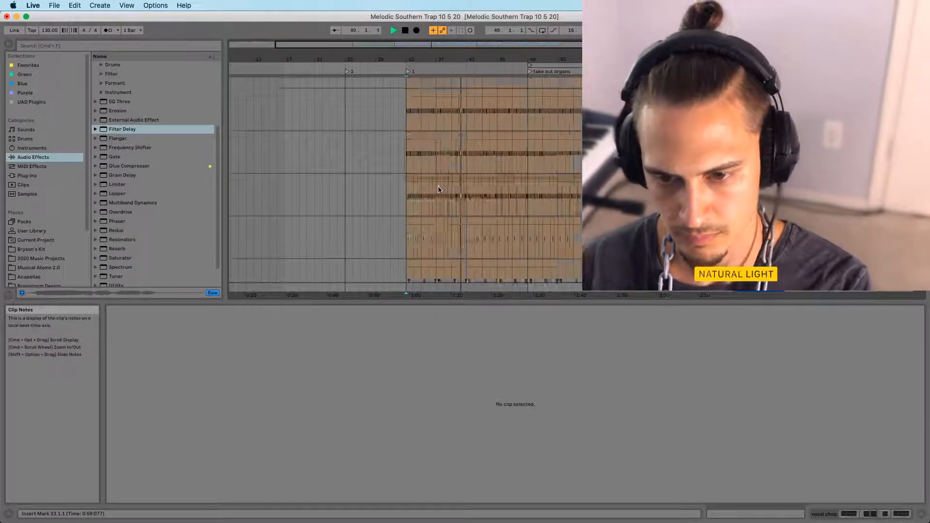
{"action": "scroll", "coordinate": [445, 213], "scroll_direction": "down", "scroll_amount": 7}
{"action": "scroll", "coordinate": [445, 215], "scroll_direction": "down", "scroll_amount": 6}
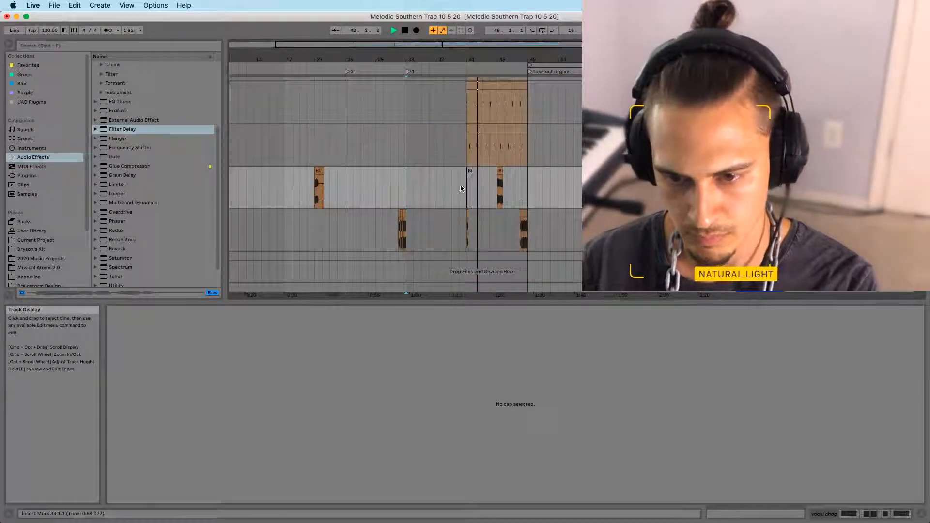
{"action": "left_click", "coordinate": [500, 172]}
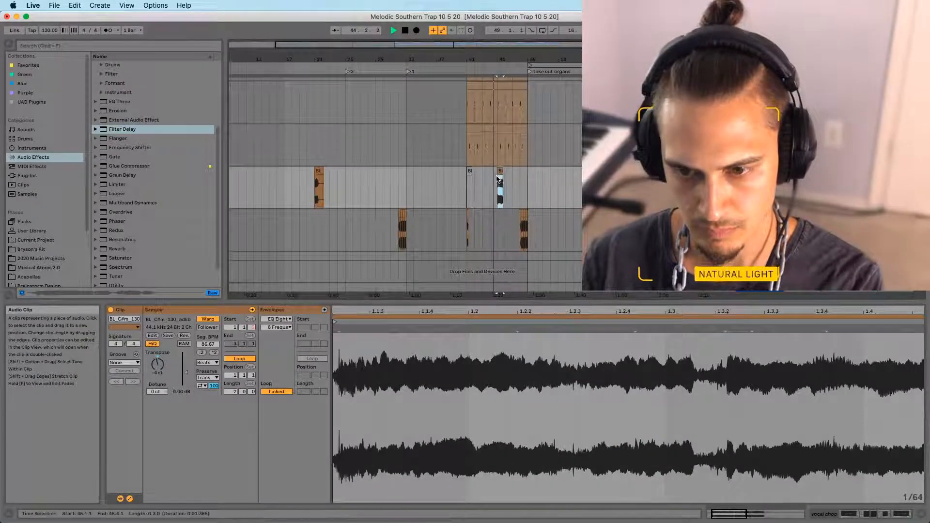
{"action": "left_click_drag", "start_coordinate": [501, 179], "coordinate": [529, 180]}
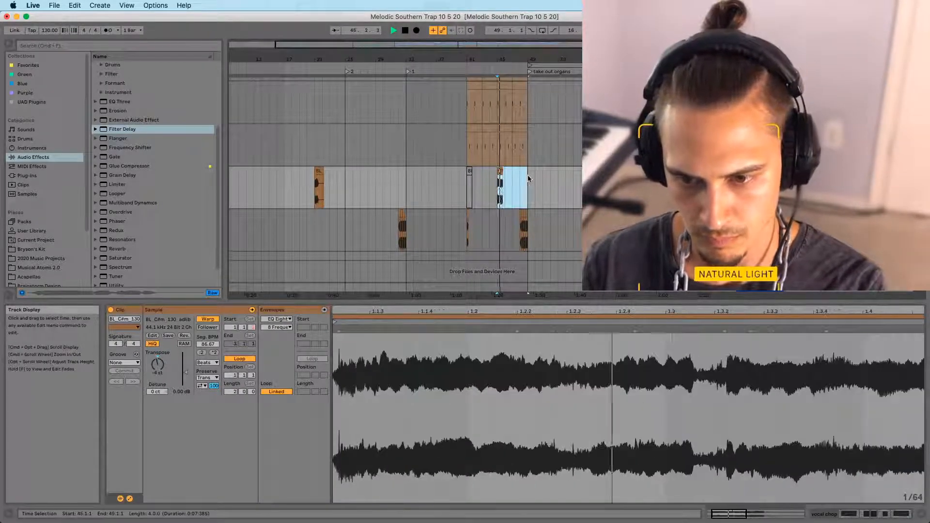
{"action": "key", "text": "Delete"}
{"action": "left_click", "coordinate": [434, 191]}
{"action": "key", "text": "super+v"}
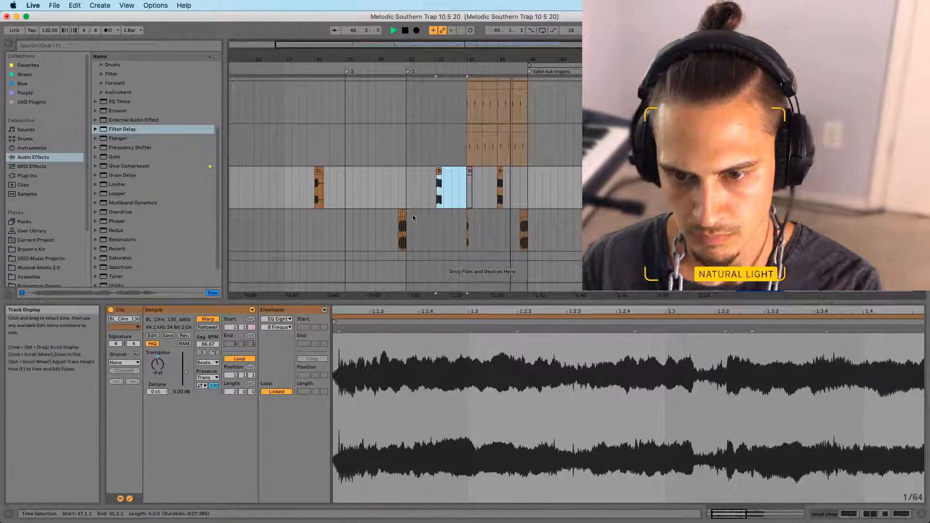
Copy the vocal chop track's eight bars from 33.1.1 to 41.1.1 and paste them into the breakdown at 25.1.1
{"action": "left_click", "coordinate": [375, 196]}
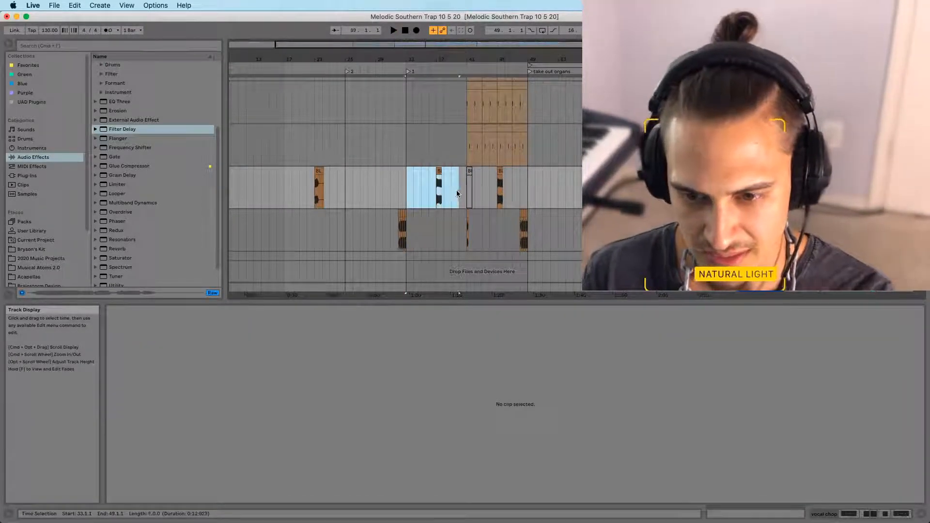
{"action": "left_click_drag", "start_coordinate": [458, 194], "coordinate": [461, 193]}
{"action": "left_click", "coordinate": [347, 198]}
{"action": "key", "text": "super+v"}
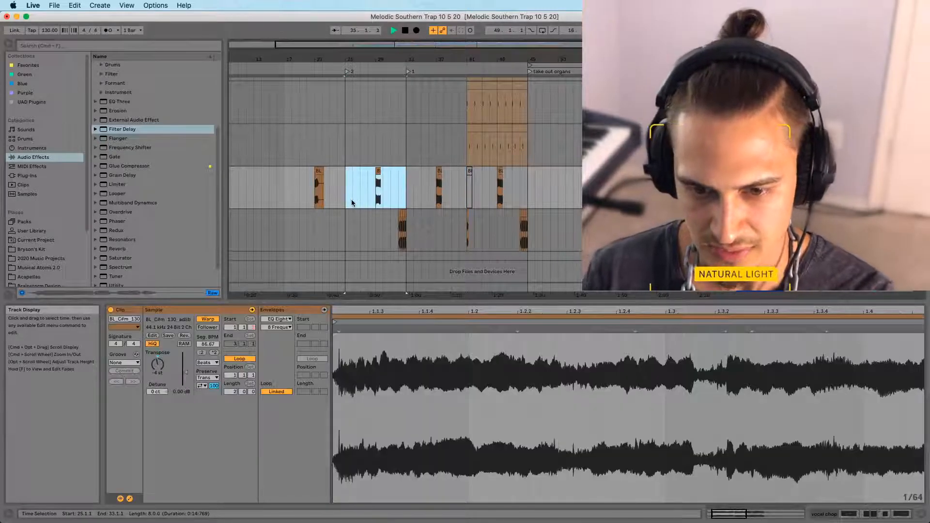
Play the breakdown from bar 25 towards the drop and review the vocal chop, 29-Audio 1 and drum tracks
{"action": "key", "text": "space"}
{"action": "scroll", "coordinate": [369, 213], "scroll_direction": "down", "scroll_amount": 5}
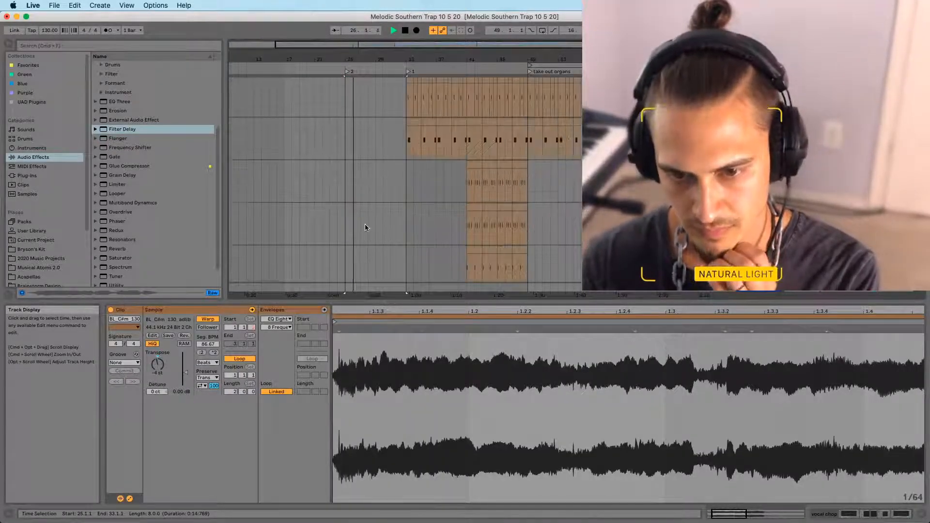
{"action": "left_click", "coordinate": [363, 193]}
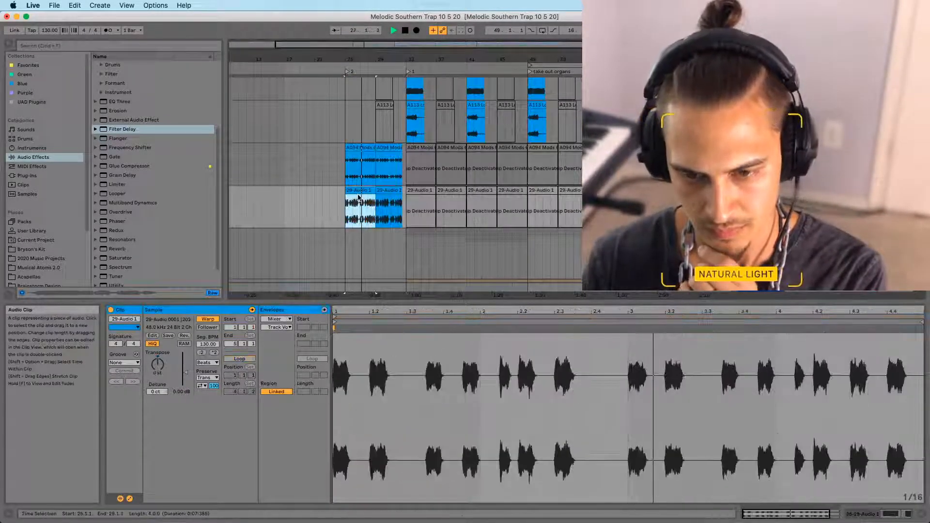
{"action": "scroll", "coordinate": [362, 189], "scroll_direction": "down", "scroll_amount": 3}
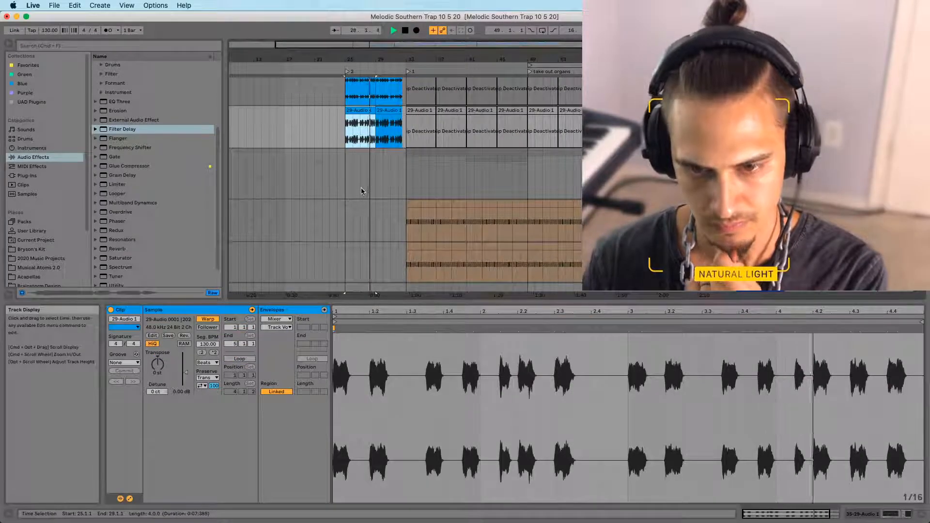
{"action": "scroll", "coordinate": [361, 191], "scroll_direction": "down", "scroll_amount": 5}
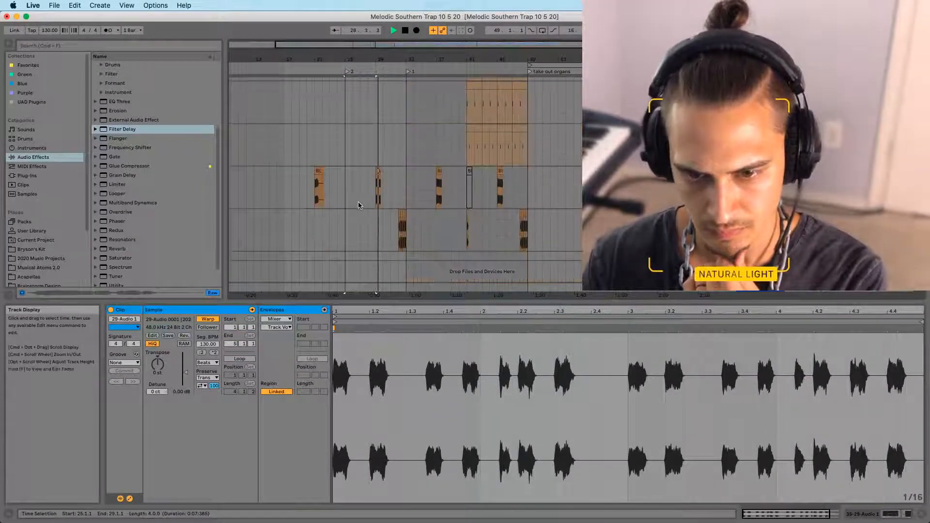
{"action": "left_click", "coordinate": [346, 207]}
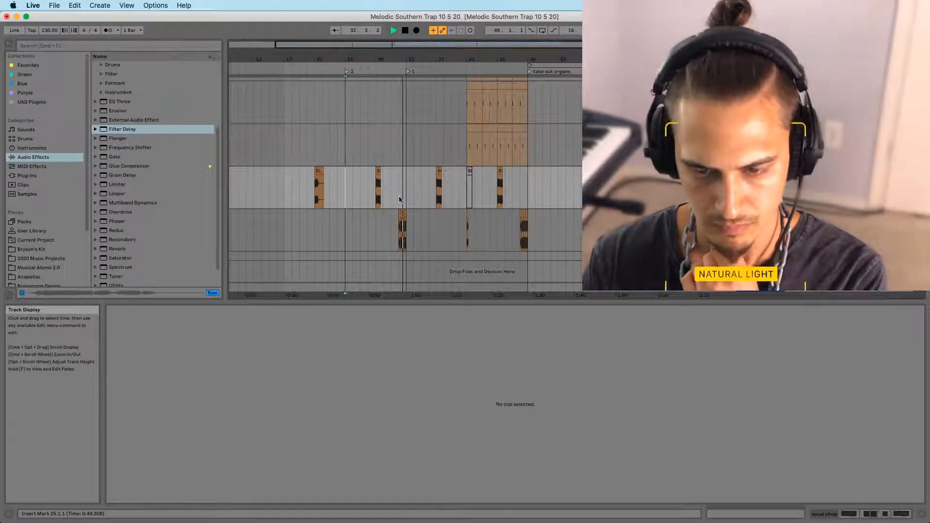
{"action": "scroll", "coordinate": [393, 213], "scroll_direction": "up", "scroll_amount": 15}
{"action": "key", "text": "space"}
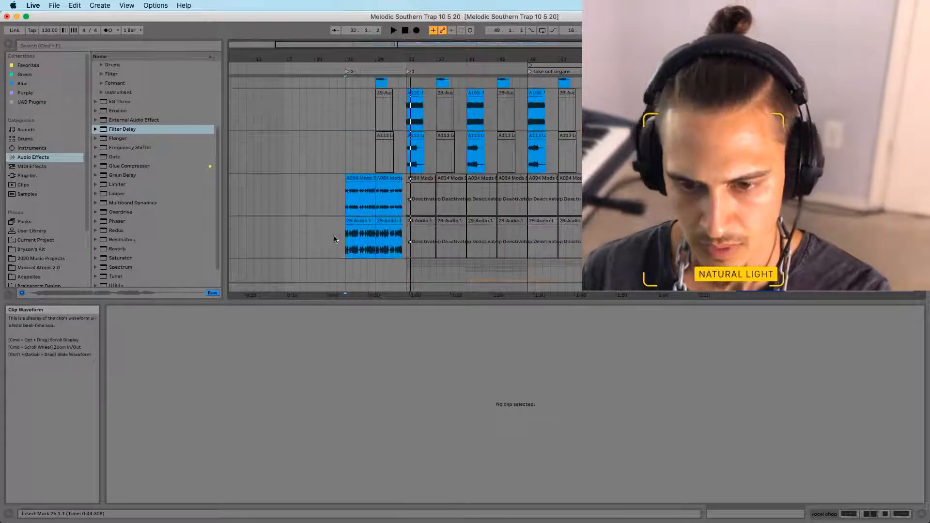
Add an Auto Filter between EQ Eight and KClip on the Master track and show its Device On automation
{"action": "left_click", "coordinate": [349, 242]}
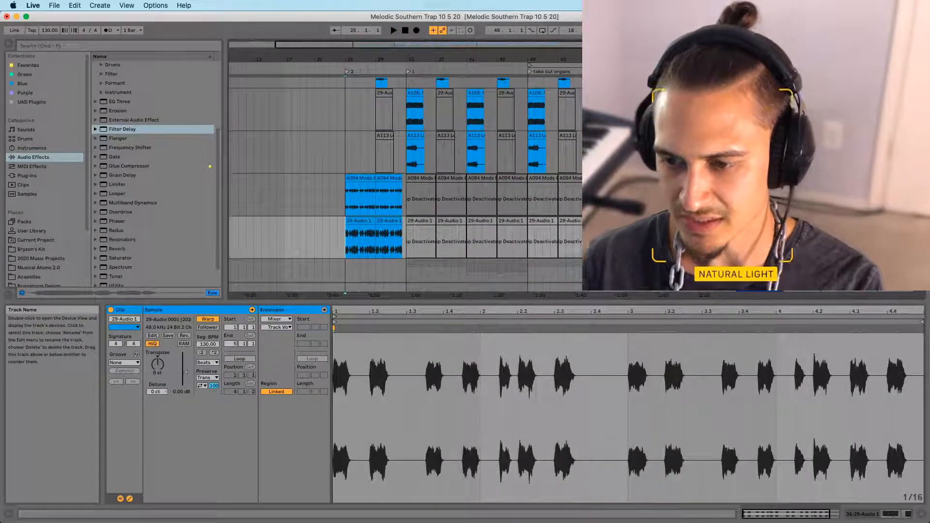
{"action": "double_click", "coordinate": [758, 287]}
{"action": "left_click_drag", "start_coordinate": [216, 94], "coordinate": [216, 75]}
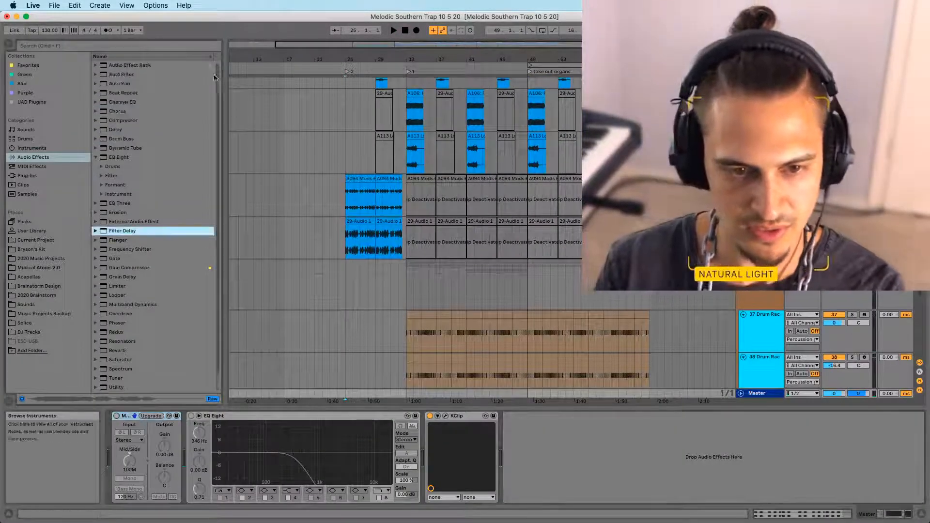
{"action": "mouse_move", "coordinate": [121, 75]}
{"action": "left_mouse_down"}
{"action": "mouse_move", "coordinate": [281, 192]}
{"action": "mouse_move", "coordinate": [423, 514]}
{"action": "mouse_move", "coordinate": [404, 473]}
{"action": "mouse_move", "coordinate": [424, 447]}
{"action": "left_mouse_up"}
{"action": "left_click", "coordinate": [428, 416]}
{"action": "right_click", "coordinate": [427, 417]}
{"action": "left_click", "coordinate": [439, 428]}
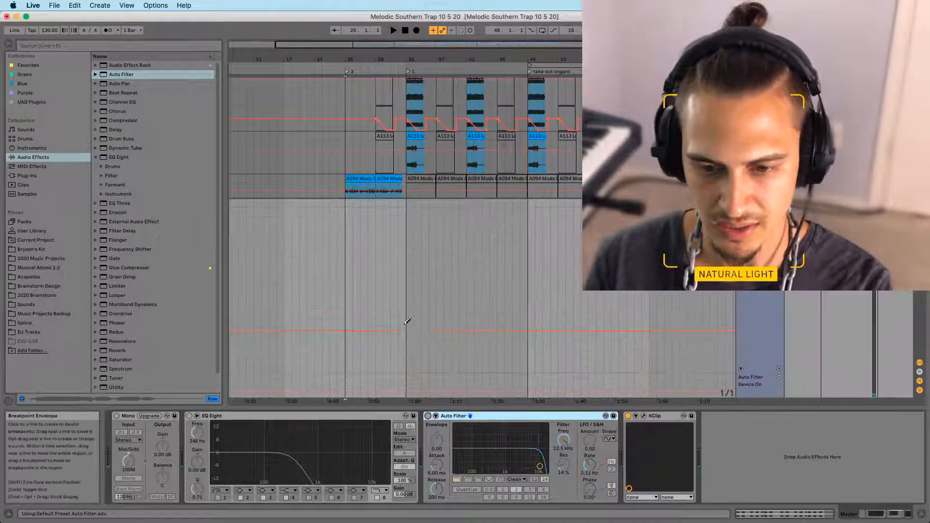
Automate the Master's Auto Filter to be on from bar 25 to bar 29 and lower its cutoff frequency to 582 Hz
{"action": "key", "text": "b"}
{"action": "left_click_drag", "start_coordinate": [348, 378], "coordinate": [376, 364]}
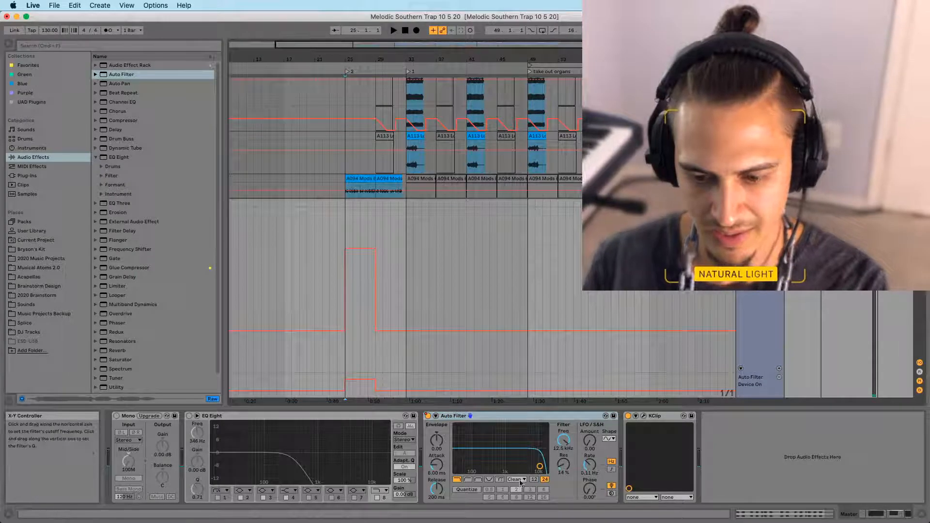
{"action": "left_click_drag", "start_coordinate": [539, 466], "coordinate": [503, 466]}
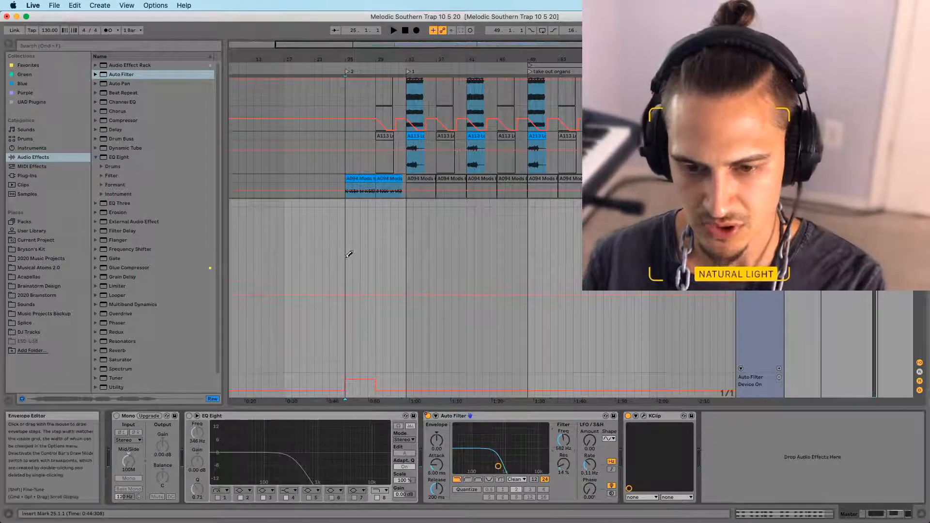
{"action": "left_click", "coordinate": [347, 274]}
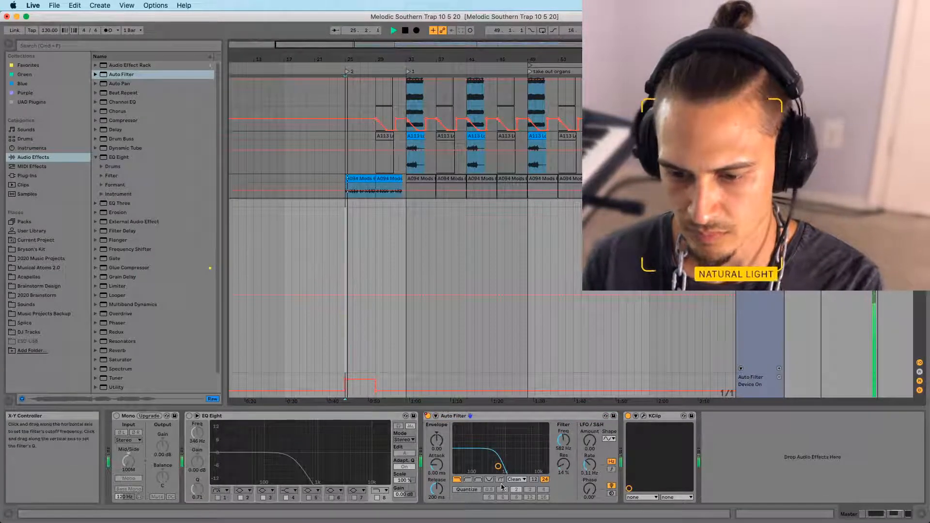
Try recording a rising Auto Filter cutoff sweep on the Master track from 582 Hz across bars 25 to 29
{"action": "key", "text": "F9"}
{"action": "left_click_drag", "start_coordinate": [569, 449], "coordinate": [564, 435]}
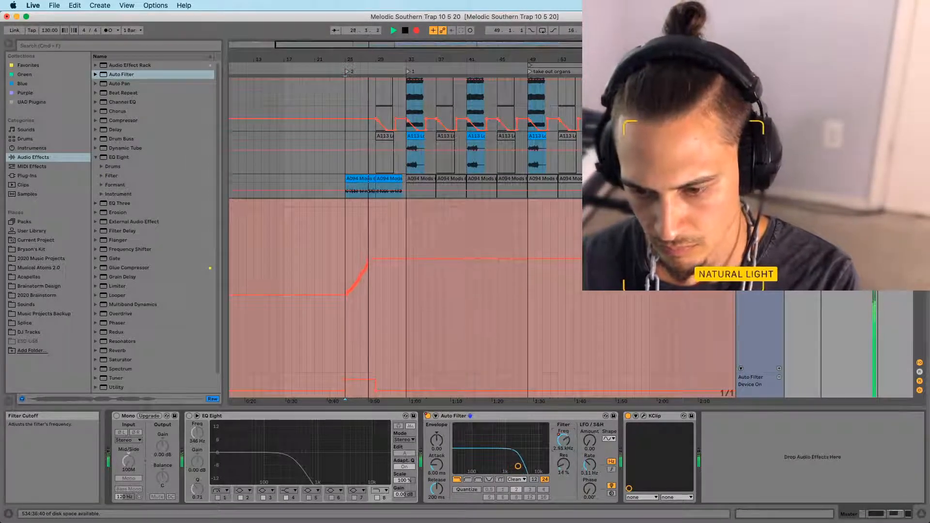
{"action": "left_click_drag", "start_coordinate": [563, 435], "coordinate": [564, 429]}
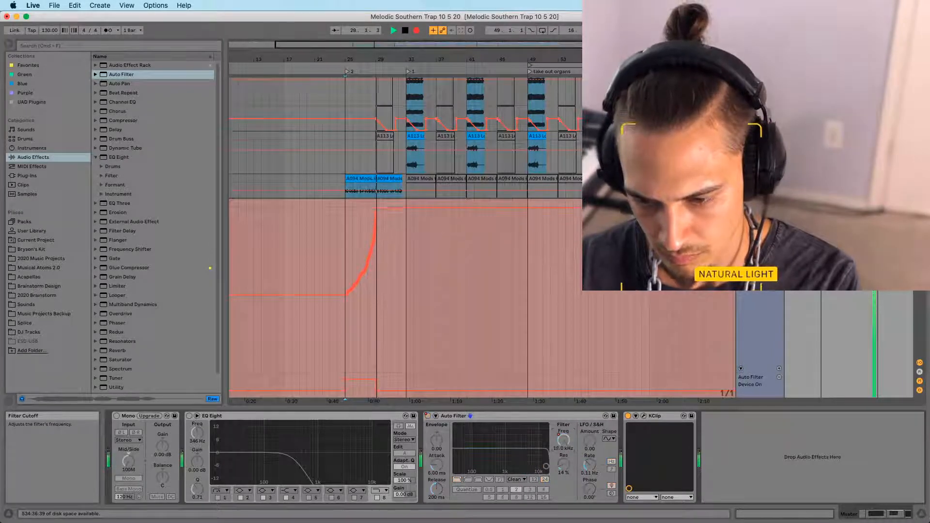
Re-record the Master's Auto Filter cutoff as a steady rise from 582 Hz at bar 25 to 19.9 kHz at bar 29
{"action": "key", "text": "space"}
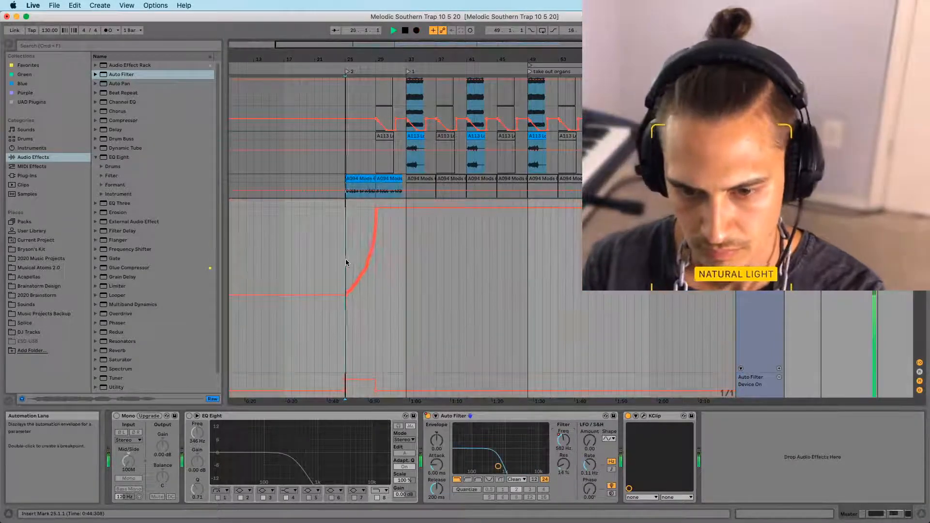
{"action": "key", "text": "F9"}
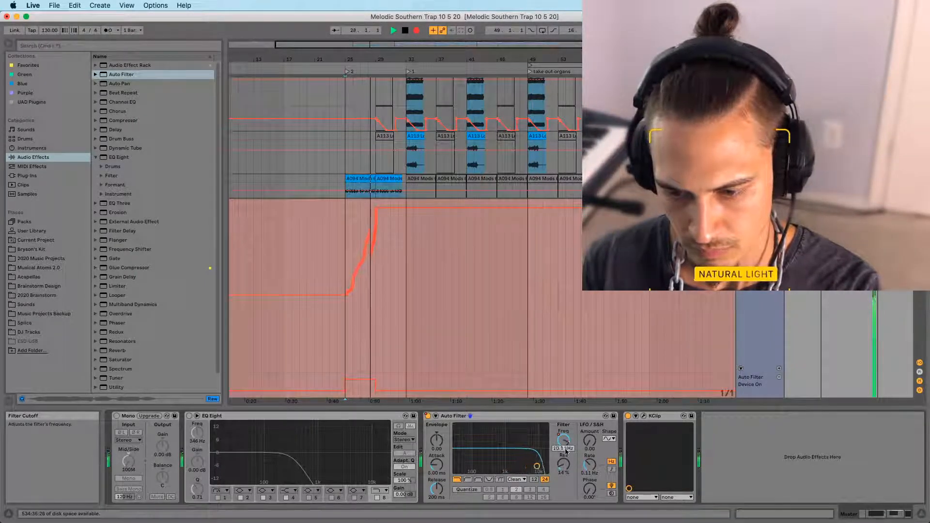
{"action": "key", "text": "space"}
{"action": "left_click_drag", "start_coordinate": [562, 447], "coordinate": [563, 430]}
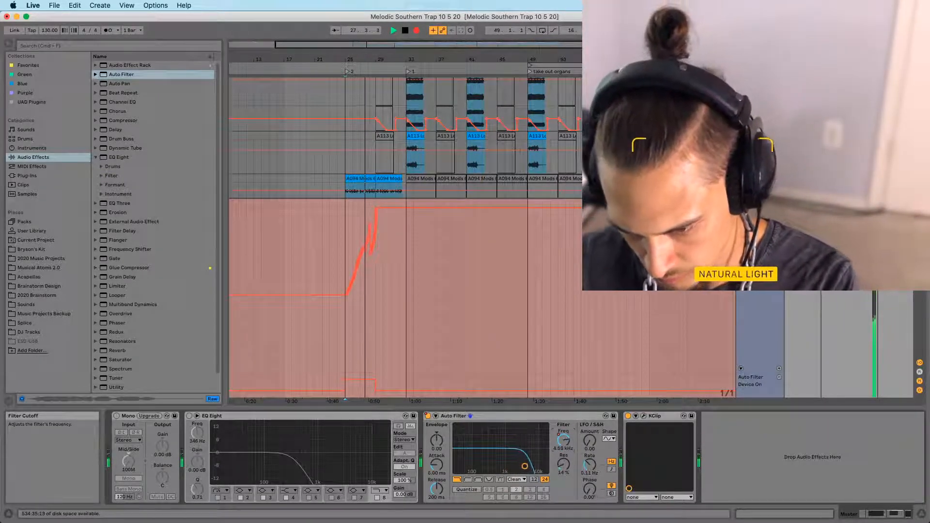
{"action": "left_click_drag", "start_coordinate": [564, 440], "coordinate": [563, 424]}
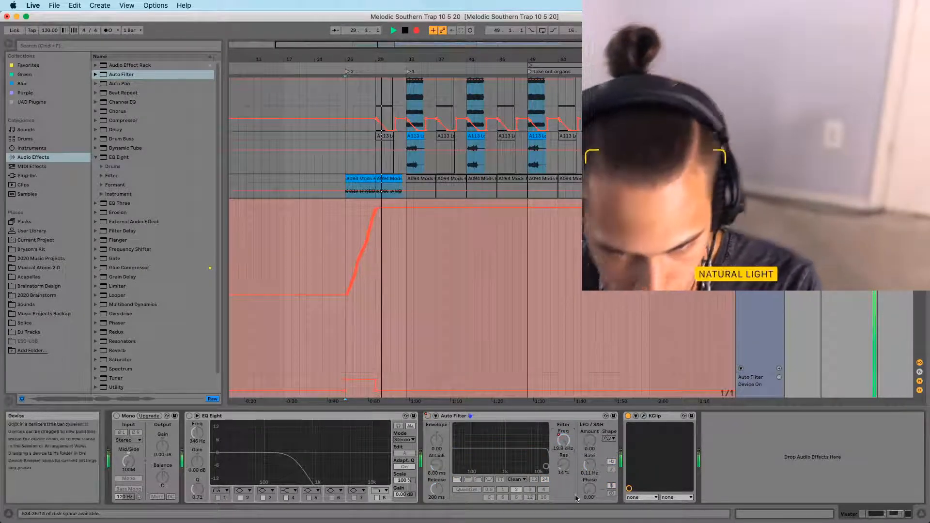
{"action": "key", "text": "F9"}
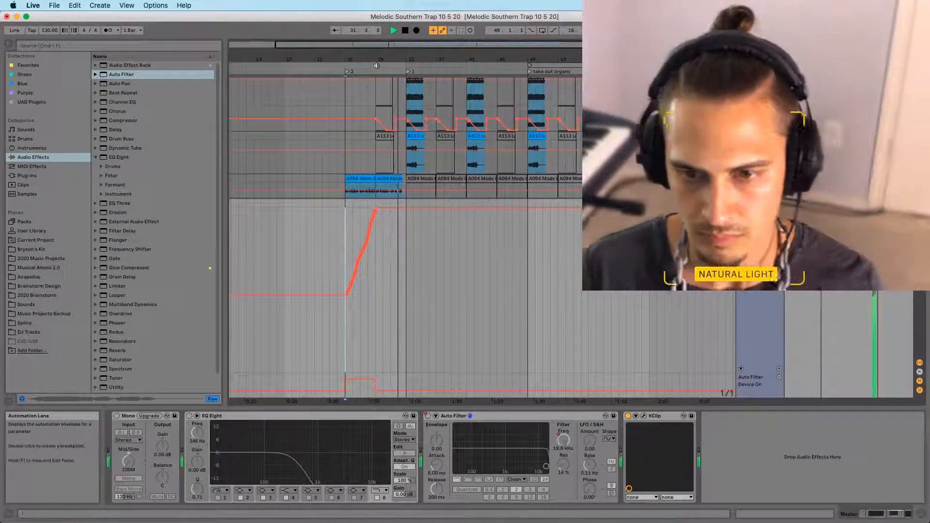
Collapse the Master track and review the drum, vocal and synth tracks around the transition into bar 33
{"action": "left_click", "coordinate": [742, 179]}
{"action": "scroll", "coordinate": [492, 272], "scroll_direction": "down", "scroll_amount": 12}
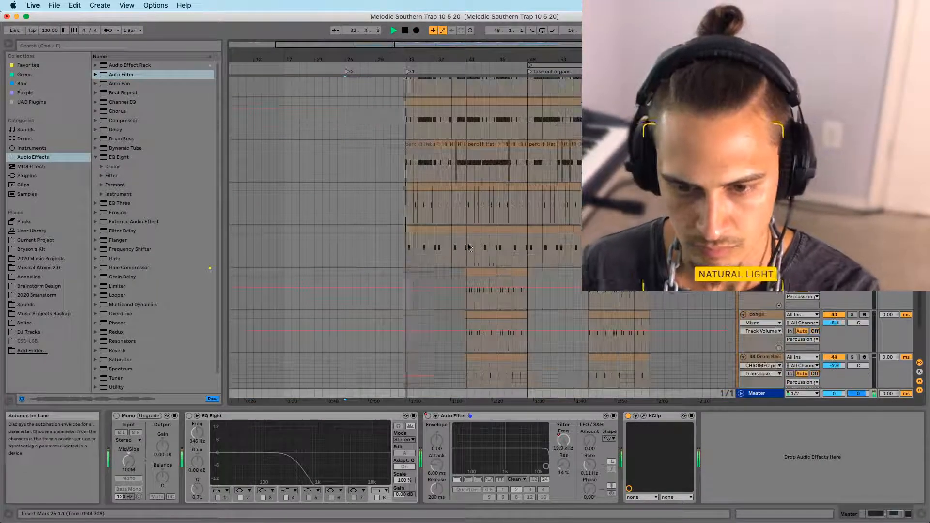
{"action": "scroll", "coordinate": [472, 269], "scroll_direction": "up", "scroll_amount": 3}
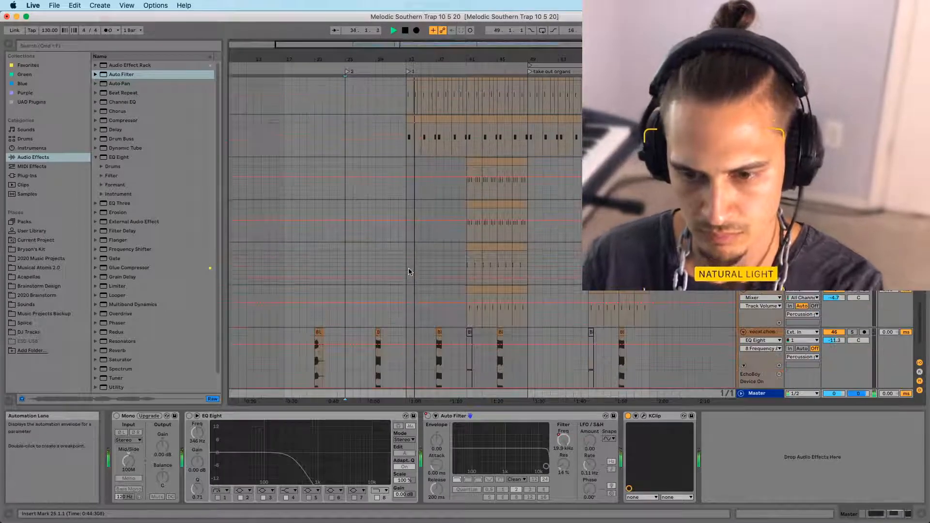
{"action": "scroll", "coordinate": [435, 316], "scroll_direction": "up", "scroll_amount": 12}
{"action": "key", "text": "space"}
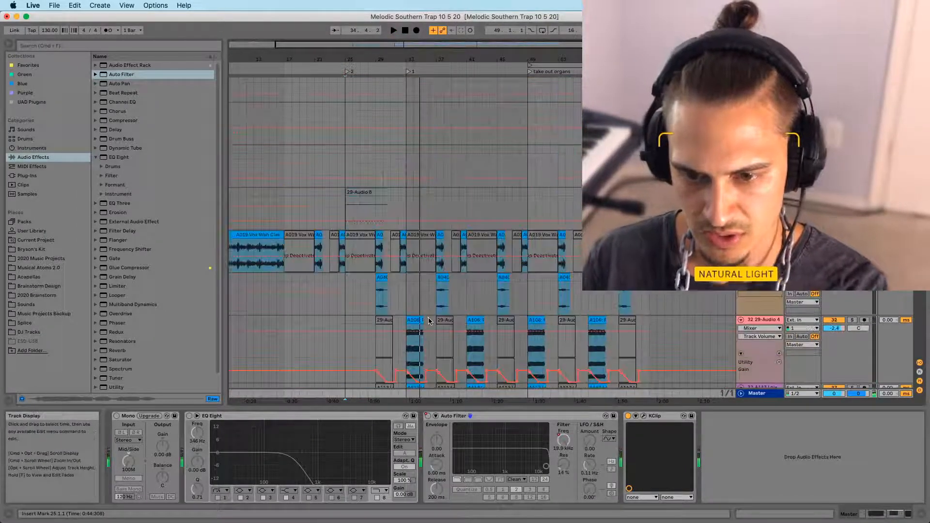
{"action": "scroll", "coordinate": [430, 321], "scroll_direction": "up", "scroll_amount": 12}
{"action": "scroll", "coordinate": [430, 341], "scroll_direction": "down", "scroll_amount": 15}
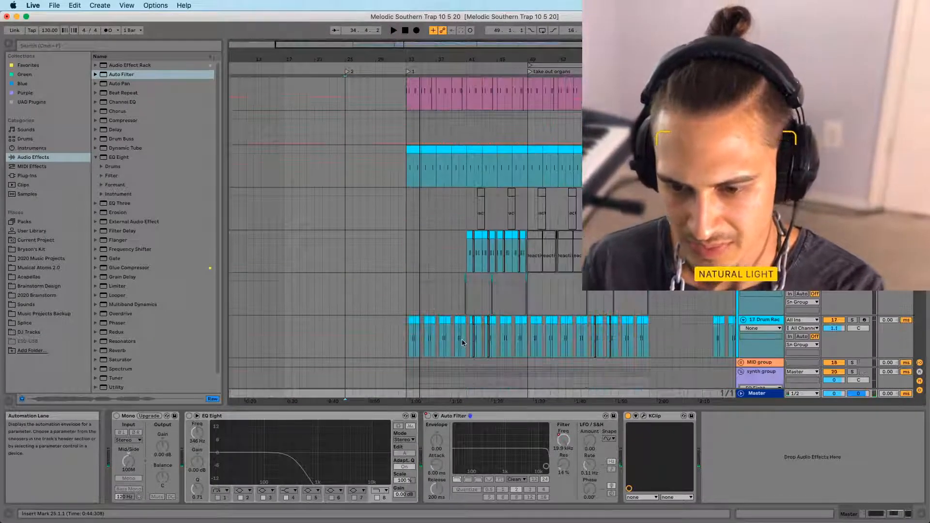
{"action": "scroll", "coordinate": [489, 353], "scroll_direction": "down", "scroll_amount": 15}
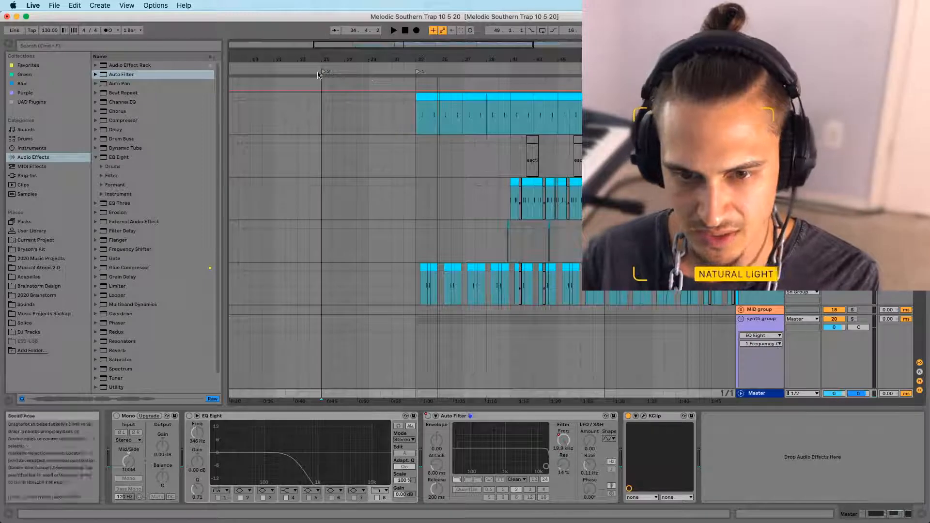
Rename the locator at bar 25 to "intro"
{"action": "right_click", "coordinate": [323, 73]}
{"action": "left_click", "coordinate": [343, 84]}
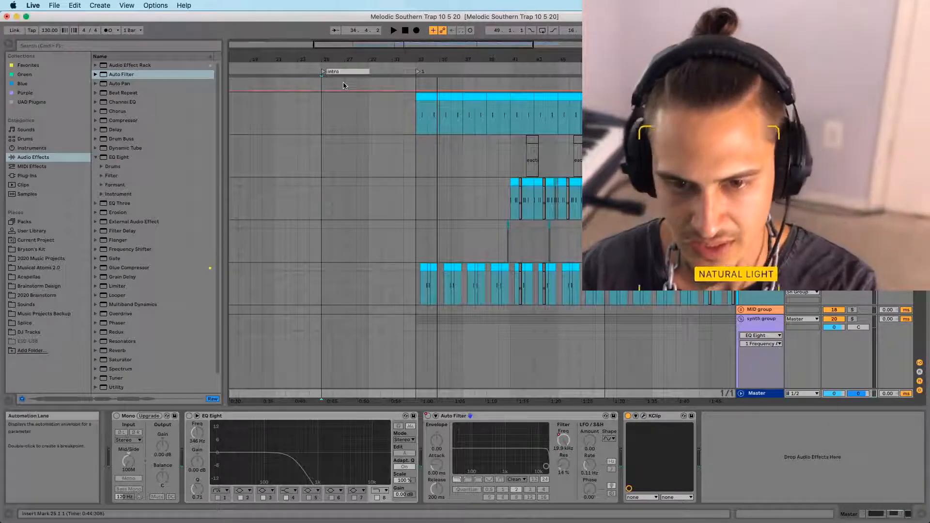
{"action": "key", "text": "Return"}
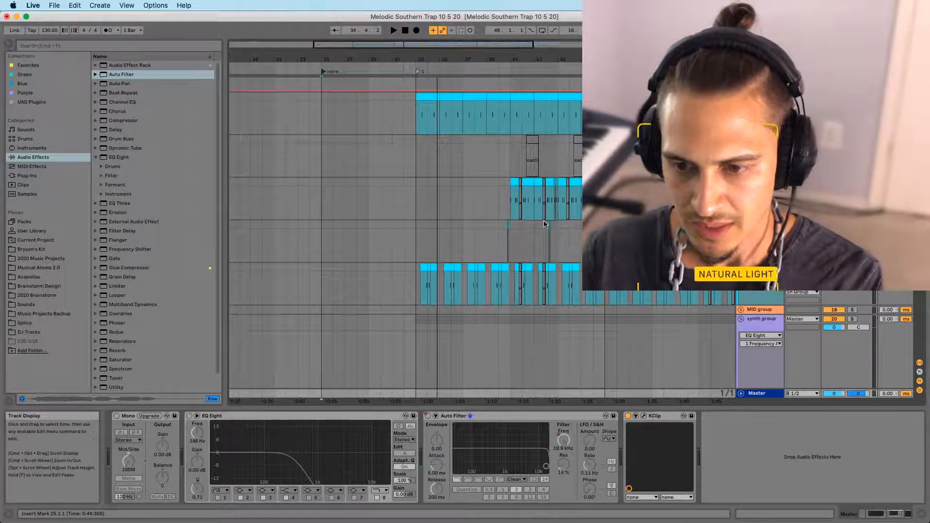
Copy one bar of the snare track and the track below it from around bar 44, paste it at 32.1.1 and play the transition
{"action": "left_click_drag", "start_coordinate": [543, 226], "coordinate": [561, 212]}
{"action": "left_click", "coordinate": [561, 212]}
{"action": "left_click", "coordinate": [406, 207]}
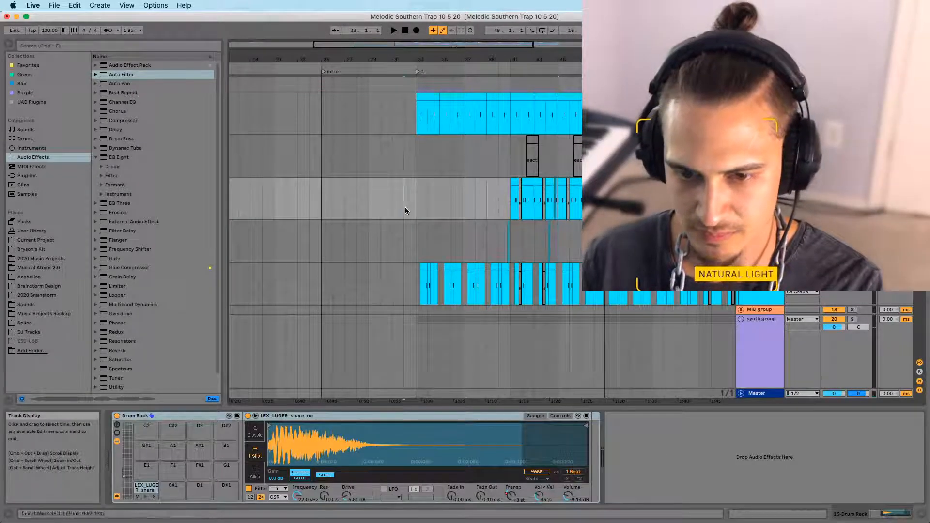
{"action": "key", "text": "super+v"}
{"action": "key", "text": "space"}
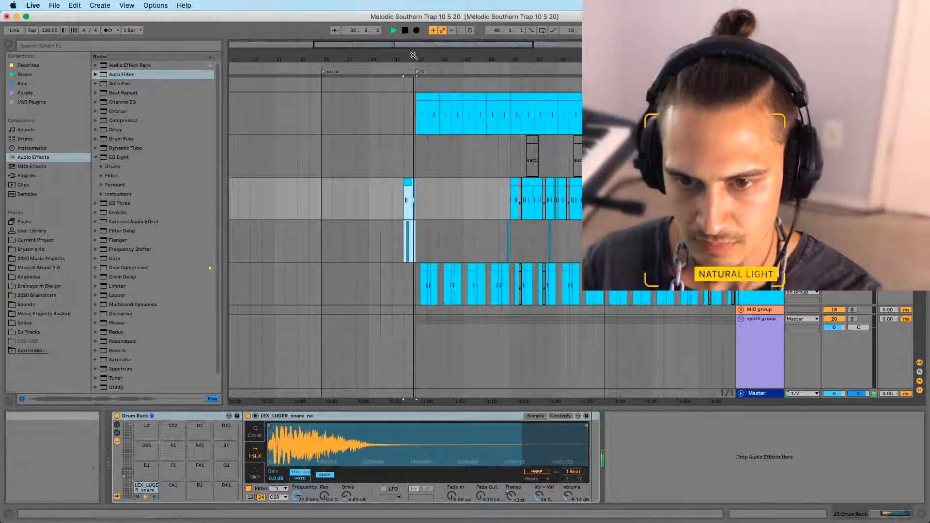
Replay the snare fill from 32.1.1 into bar 33 and examine the drum fills further along the arrangement
{"action": "left_click_drag", "start_coordinate": [414, 59], "coordinate": [412, 102]}
{"action": "left_click", "coordinate": [299, 215]}
{"action": "key", "text": "space"}
{"action": "key", "text": "space"}
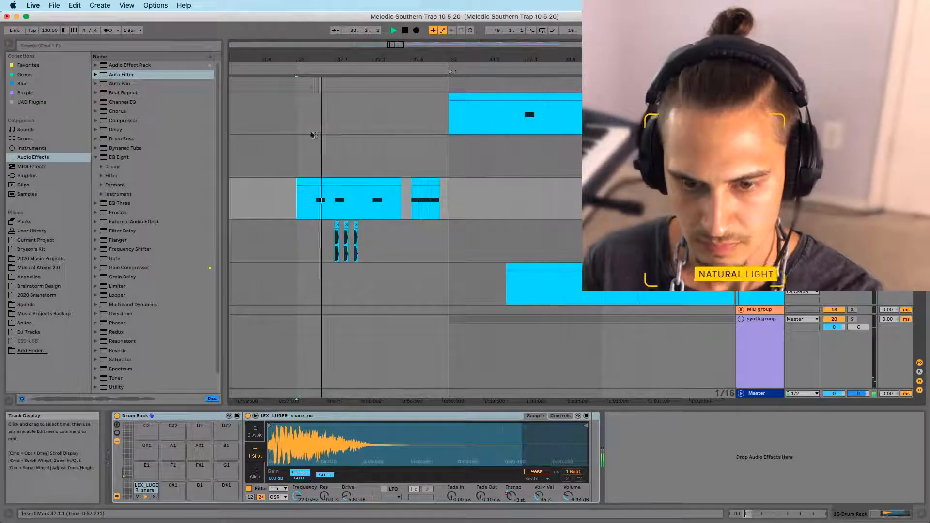
{"action": "left_click_drag", "start_coordinate": [413, 59], "coordinate": [414, 29]}
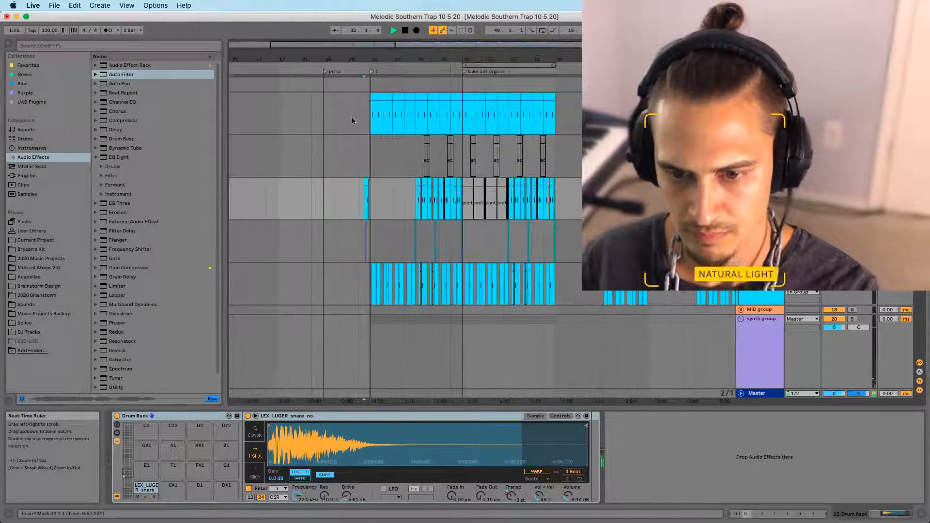
{"action": "key", "text": "space"}
{"action": "key", "text": "space"}
{"action": "left_click_drag", "start_coordinate": [371, 59], "coordinate": [373, 29]}
{"action": "key", "text": "space"}
{"action": "key", "text": "space"}
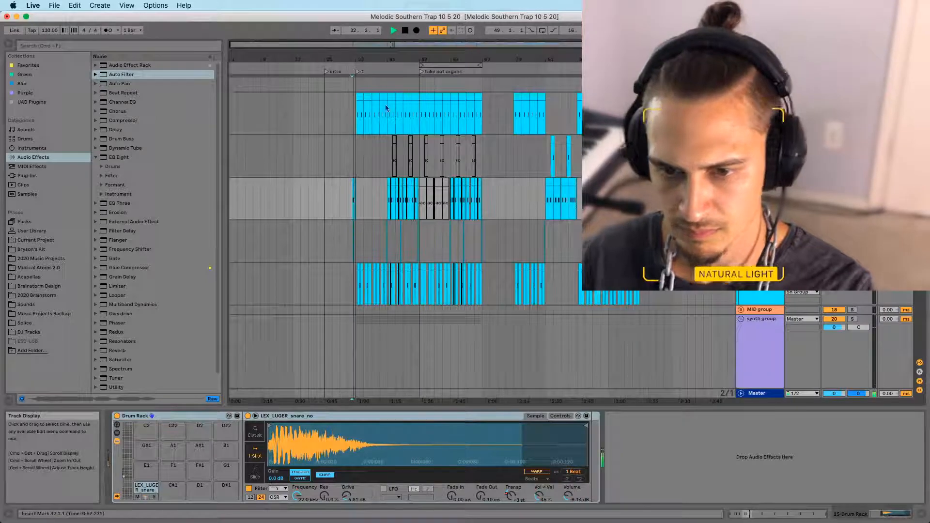
{"action": "left_click_drag", "start_coordinate": [444, 58], "coordinate": [445, 112]}
{"action": "key", "text": "space"}
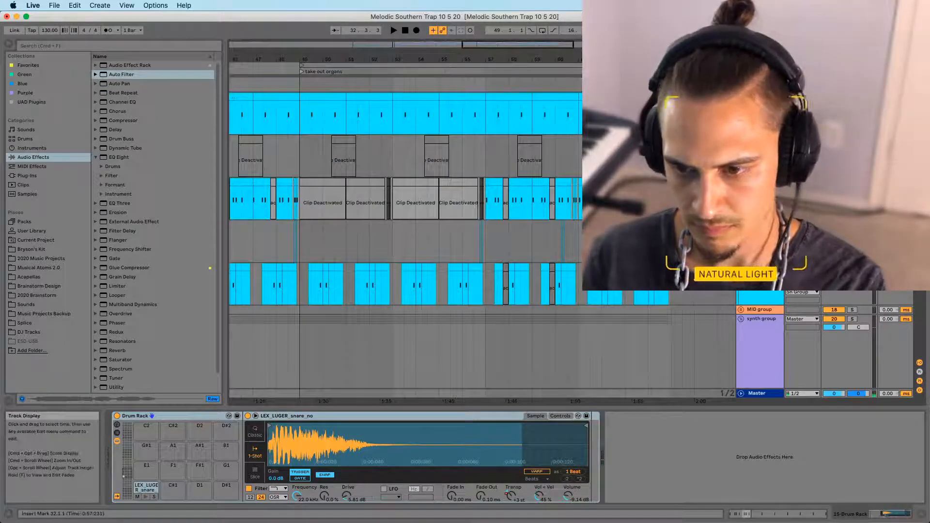
Copy the bar leading up to bar 65 on the short snare track, paste it at 32.1.1 and play the fill
{"action": "left_click", "coordinate": [672, 241]}
{"action": "key", "text": "super+c"}
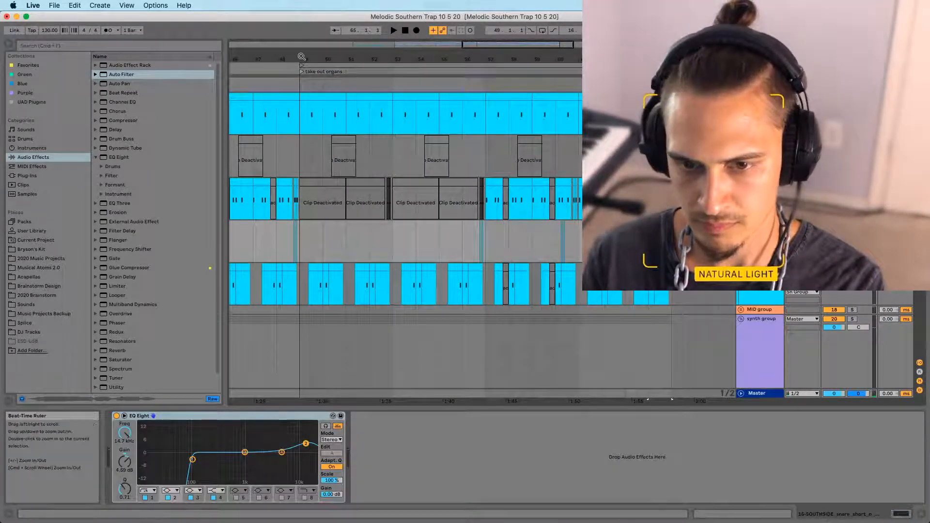
{"action": "left_click_drag", "start_coordinate": [302, 56], "coordinate": [460, 30]}
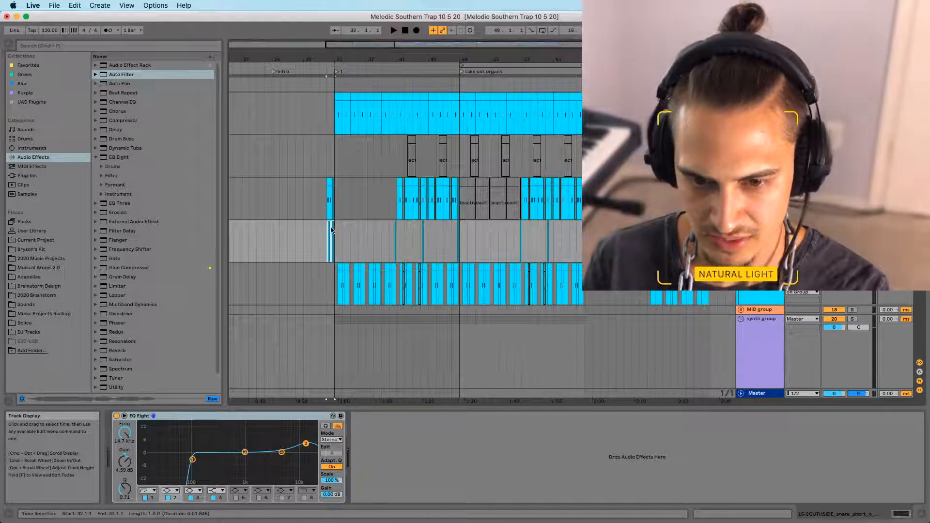
{"action": "left_click_drag", "start_coordinate": [334, 59], "coordinate": [376, 73]}
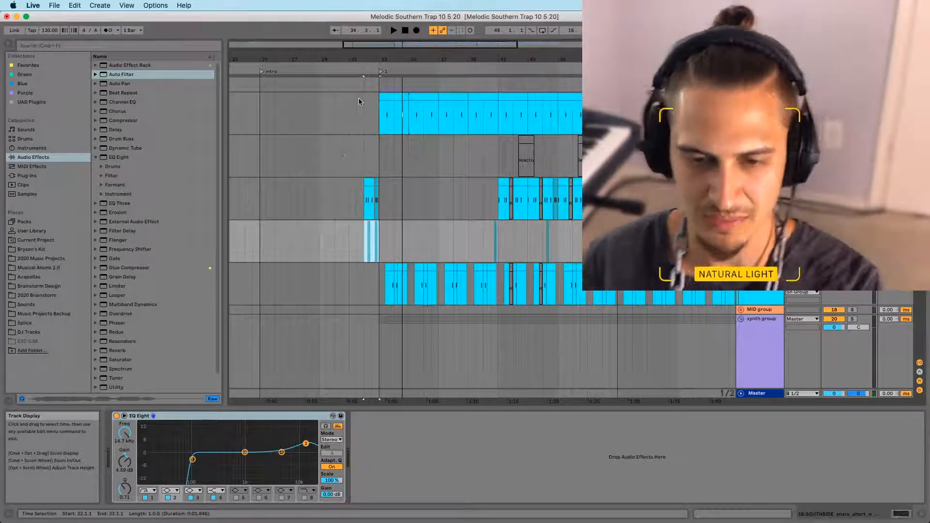
{"action": "key", "text": "space"}
Add a locator at bar 32 named "toms / stack snare roll"
{"action": "right_click", "coordinate": [365, 71]}
{"action": "left_click", "coordinate": [382, 94]}
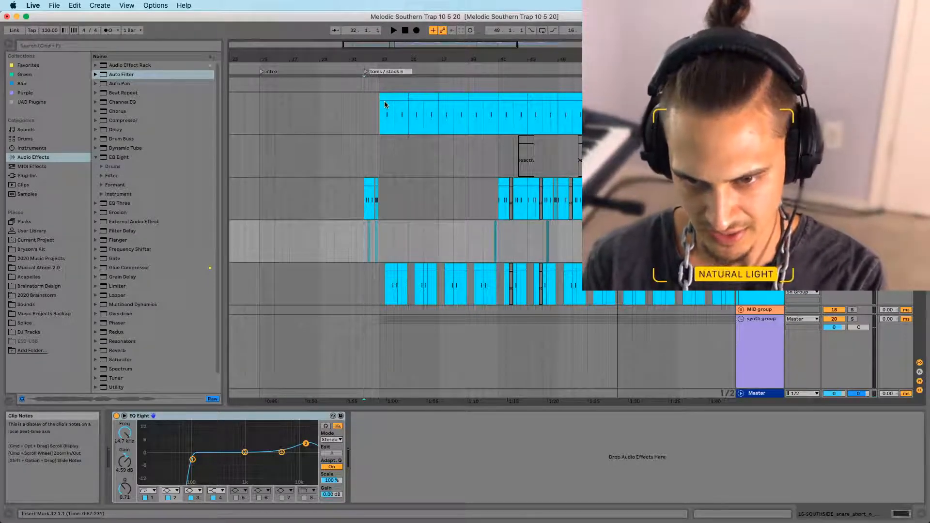
{"action": "type", "text": "are ro"}
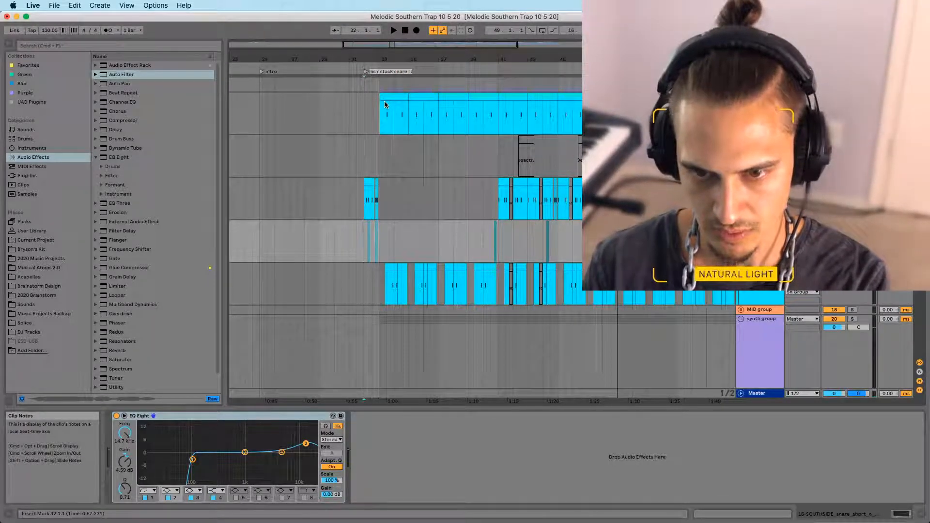
{"action": "type", "text": "ll"}
{"action": "key", "text": "Return"}
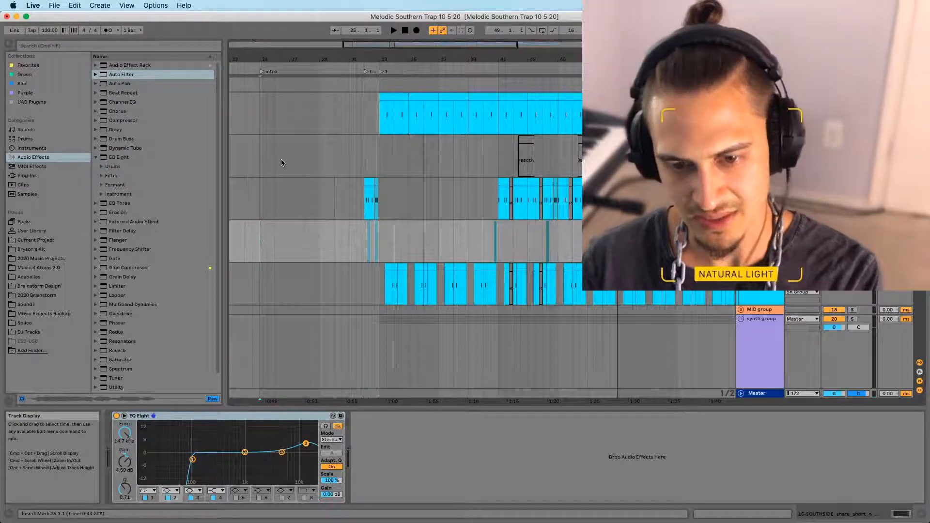
Copy the A040 Grand Jazz Piano clip from bar 37 to bar 25 and play the intro with it
{"action": "left_click", "coordinate": [275, 184]}
{"action": "scroll", "coordinate": [276, 203], "scroll_direction": "down", "scroll_amount": 15}
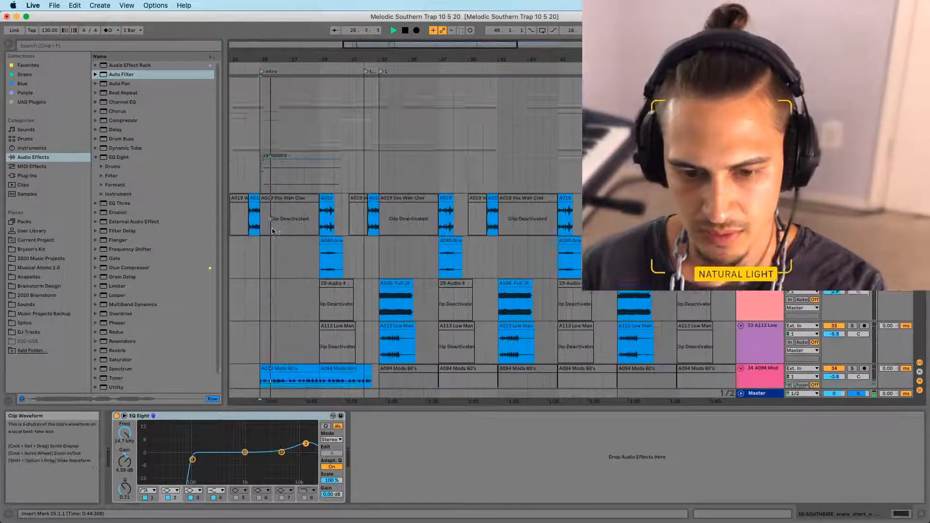
{"action": "scroll", "coordinate": [284, 170], "scroll_direction": "up", "scroll_amount": 4}
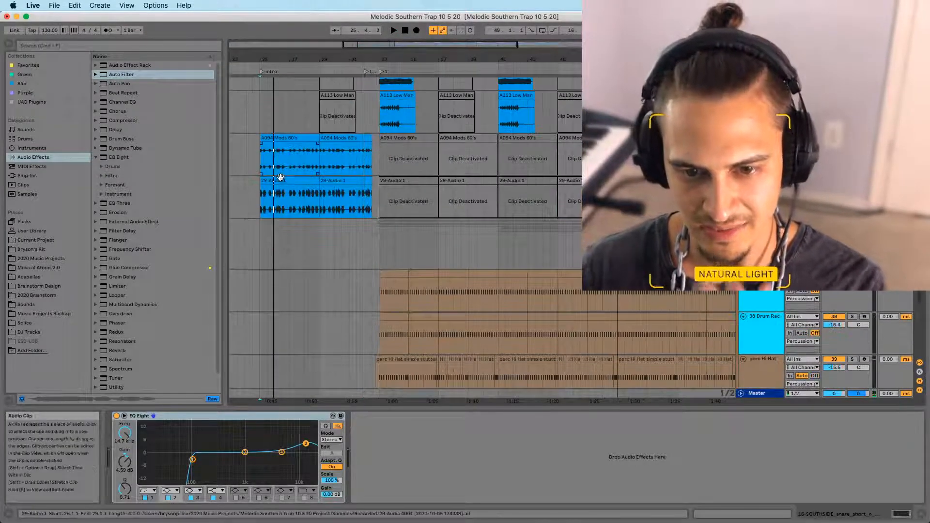
{"action": "left_click", "coordinate": [278, 188]}
{"action": "scroll", "coordinate": [291, 203], "scroll_direction": "up", "scroll_amount": 6}
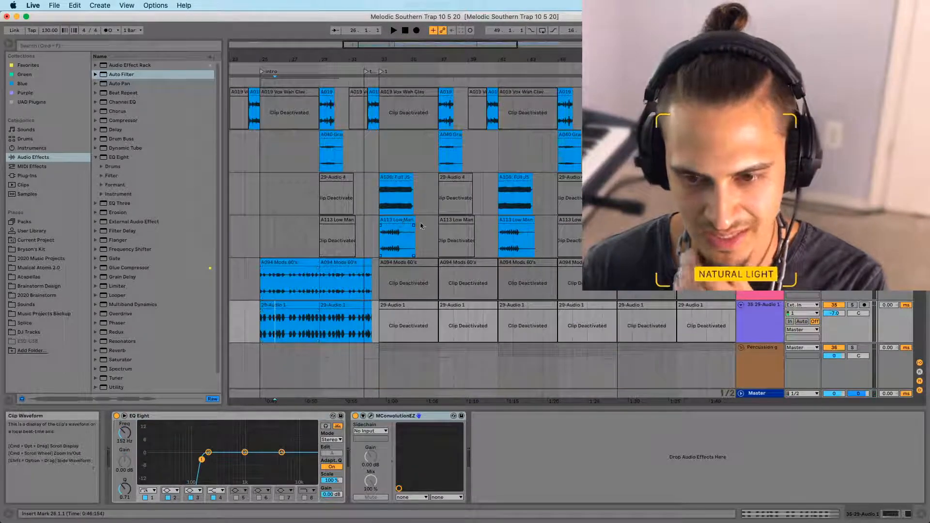
{"action": "scroll", "coordinate": [417, 223], "scroll_direction": "up", "scroll_amount": 3}
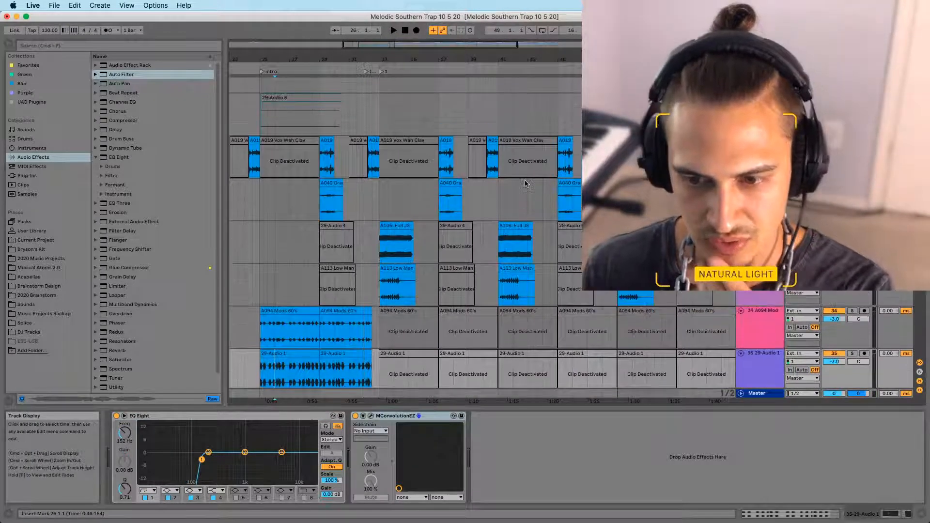
{"action": "left_click", "coordinate": [449, 238]}
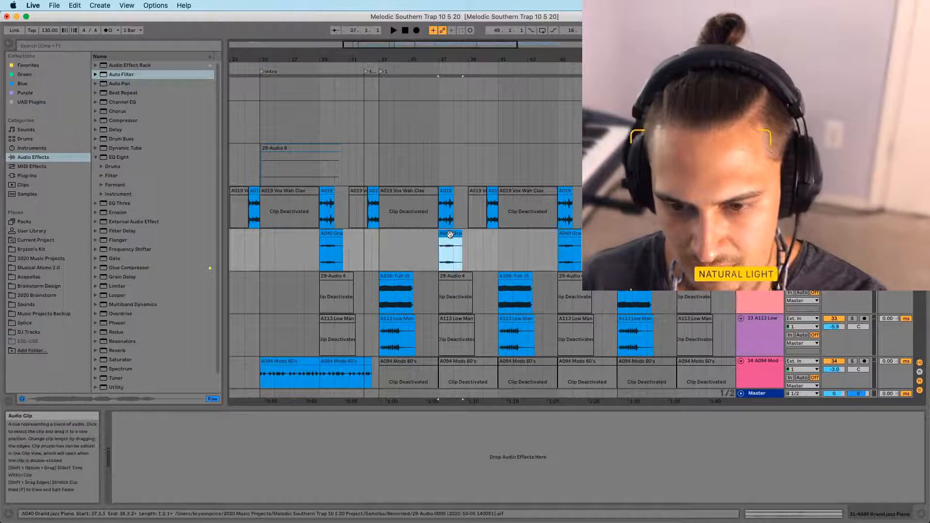
{"action": "left_click_drag", "start_coordinate": [451, 235], "coordinate": [273, 235]}
{"action": "key", "text": "space"}
Listen from the intro through the drop at bar 33 and review the melodic and percussion tracks around it
{"action": "left_click_drag", "start_coordinate": [262, 58], "coordinate": [316, 87]}
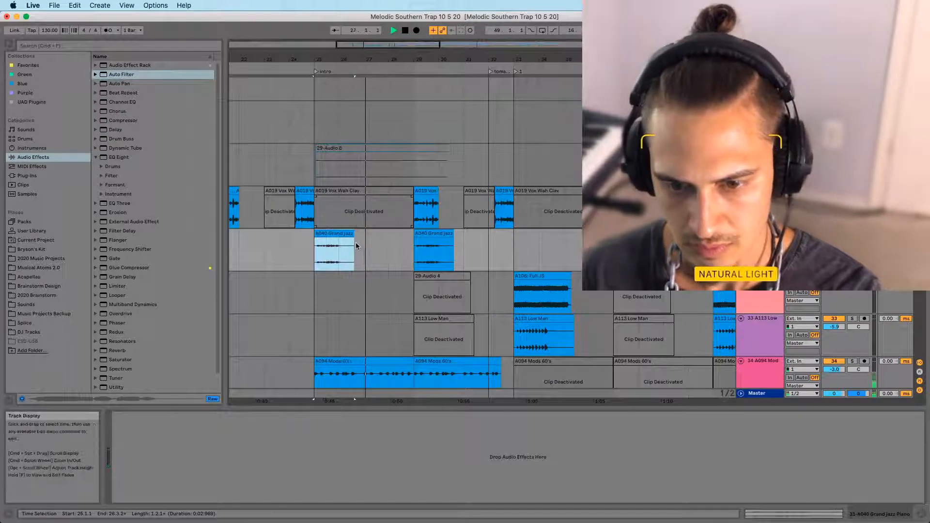
{"action": "left_click_drag", "start_coordinate": [386, 59], "coordinate": [373, 32]}
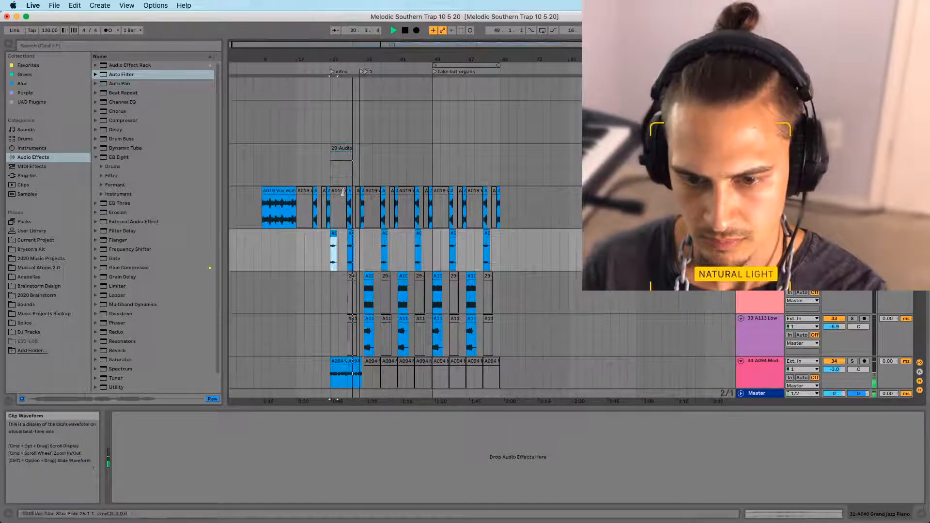
{"action": "left_click_drag", "start_coordinate": [328, 56], "coordinate": [329, 129]}
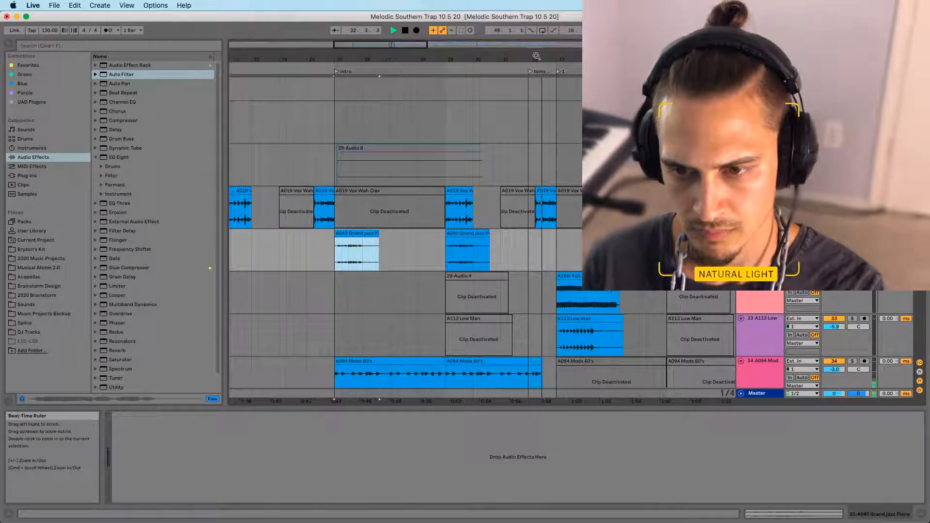
{"action": "left_click_drag", "start_coordinate": [536, 57], "coordinate": [442, 38]}
{"action": "scroll", "coordinate": [457, 153], "scroll_direction": "down", "scroll_amount": 5}
{"action": "scroll", "coordinate": [459, 208], "scroll_direction": "up", "scroll_amount": 12}
{"action": "scroll", "coordinate": [459, 208], "scroll_direction": "up", "scroll_amount": 5}
{"action": "scroll", "coordinate": [456, 199], "scroll_direction": "down", "scroll_amount": 20}
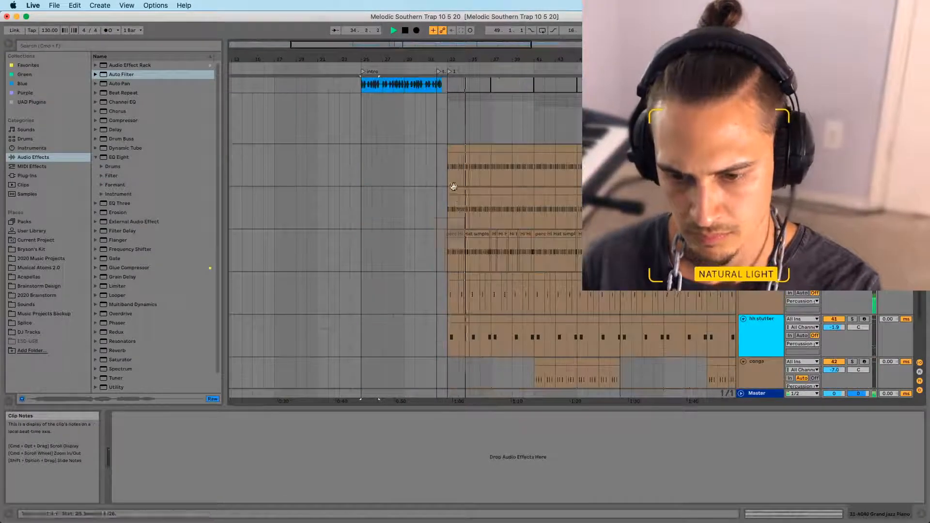
{"action": "scroll", "coordinate": [454, 189], "scroll_direction": "down", "scroll_amount": 5}
Insert a Compressor between Auto Filter and KClip on the Master, with ratio 3.00:1, RMS mode and Auto release, and play the intro
{"action": "key", "text": "Tab"}
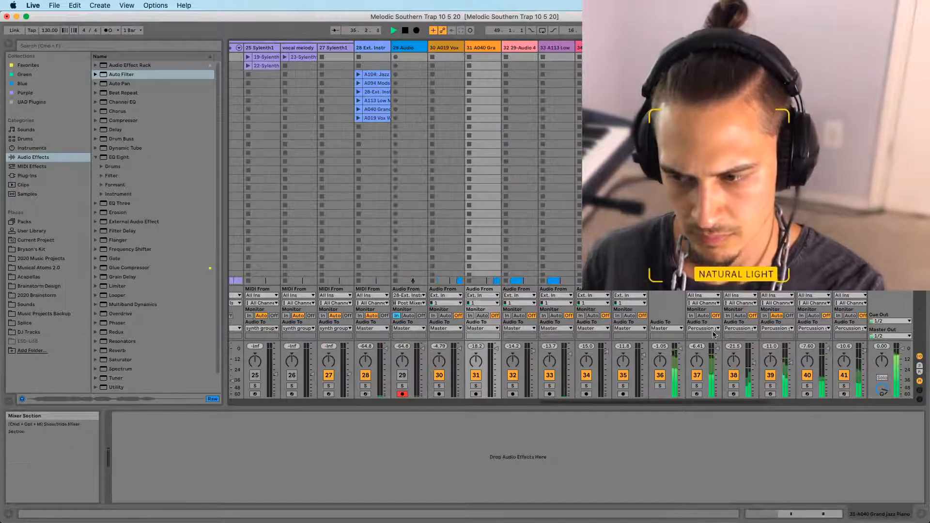
{"action": "left_click", "coordinate": [890, 306]}
{"action": "key", "text": "shift+Tab"}
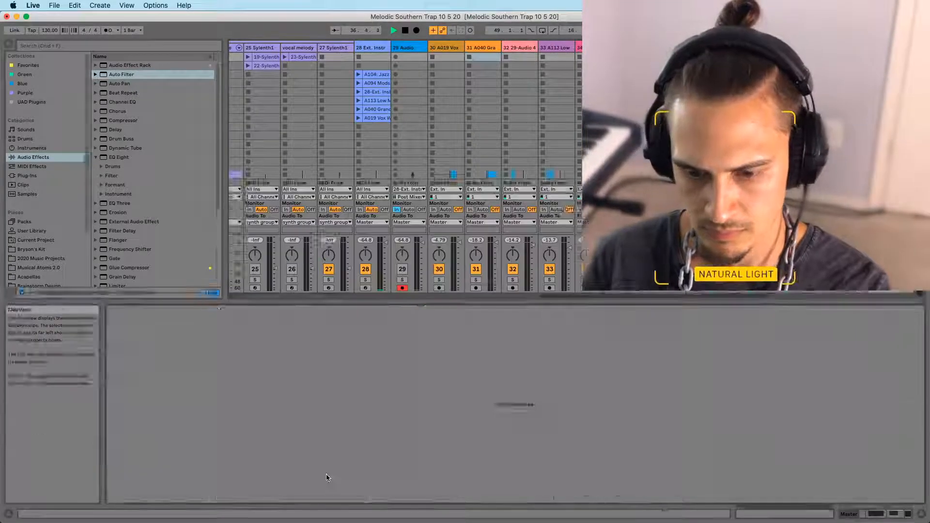
{"action": "key", "text": "shift+Tab"}
{"action": "left_click_drag", "start_coordinate": [117, 124], "coordinate": [642, 436]}
{"action": "left_click", "coordinate": [727, 454]}
{"action": "left_click", "coordinate": [636, 498]}
{"action": "key", "text": "space"}
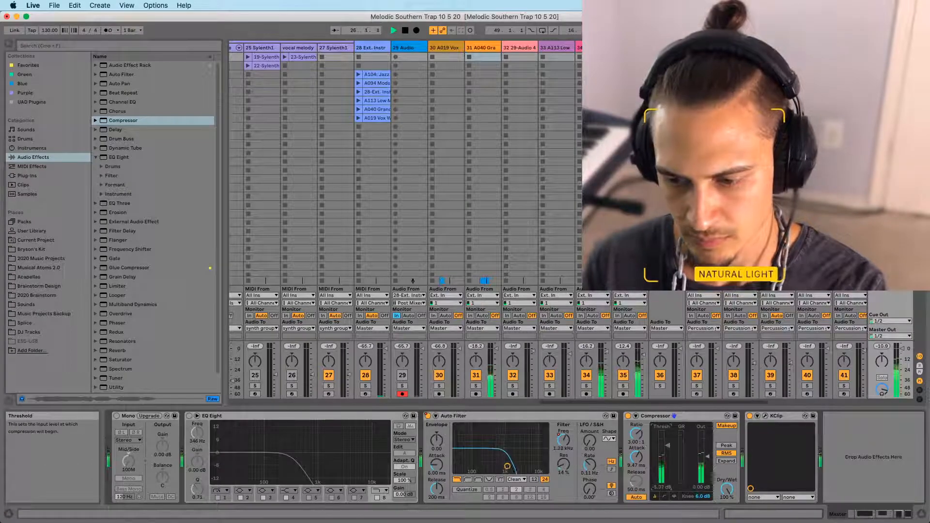
Play the drop from bar 33 and set the Master Compressor's attack to 23.6 ms and threshold to -5.01 dB
{"action": "key", "text": "Tab"}
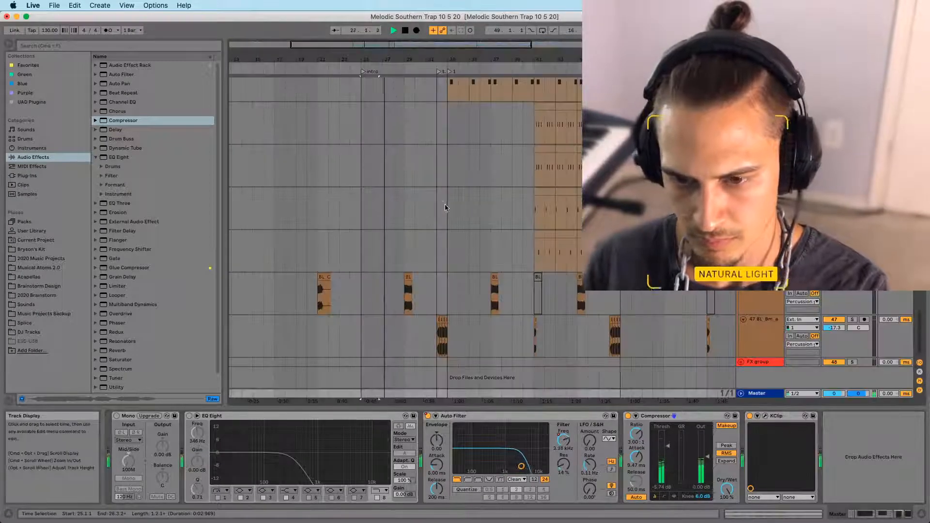
{"action": "left_click", "coordinate": [448, 228]}
{"action": "key", "text": "space"}
{"action": "key", "text": "space"}
{"action": "left_click", "coordinate": [766, 335]}
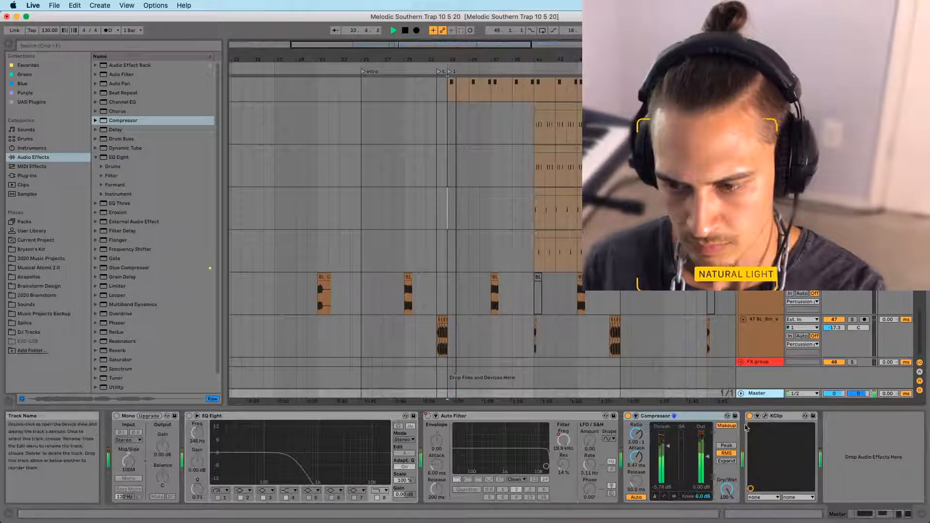
{"action": "left_click_drag", "start_coordinate": [669, 446], "coordinate": [648, 456]}
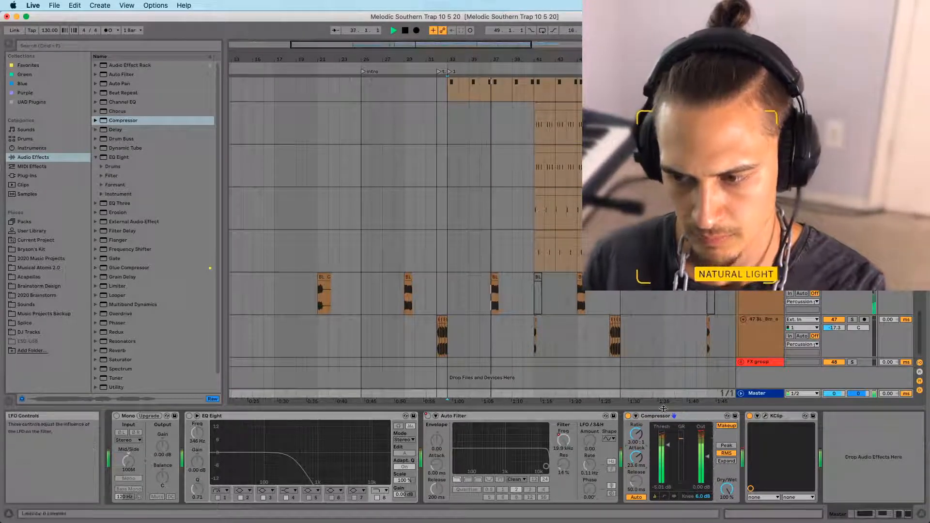
{"action": "key", "text": "Tab"}
{"action": "left_click_drag", "start_coordinate": [677, 446], "coordinate": [677, 451]}
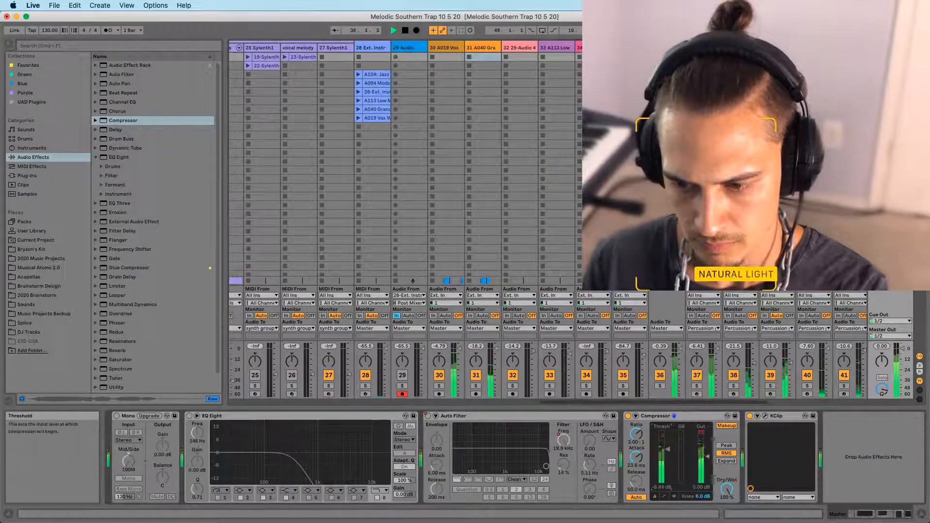
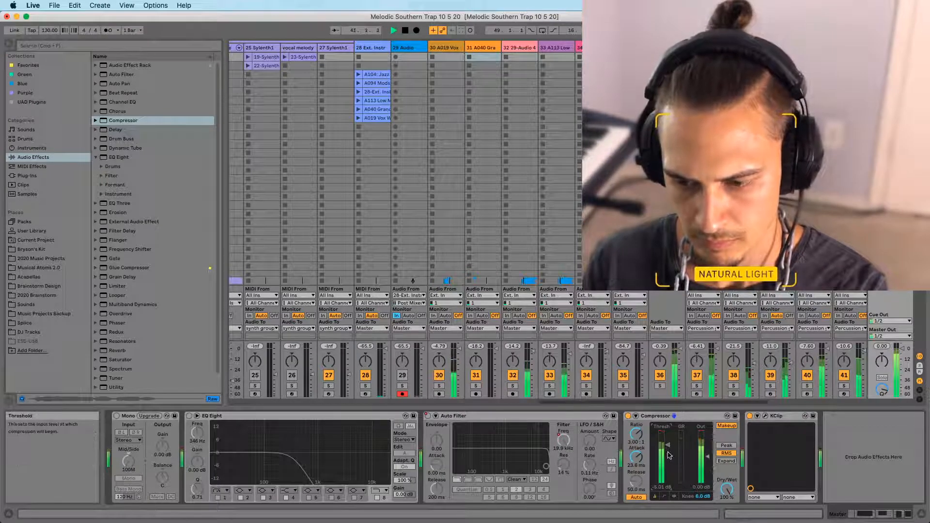
{"action": "key", "text": "Tab"}
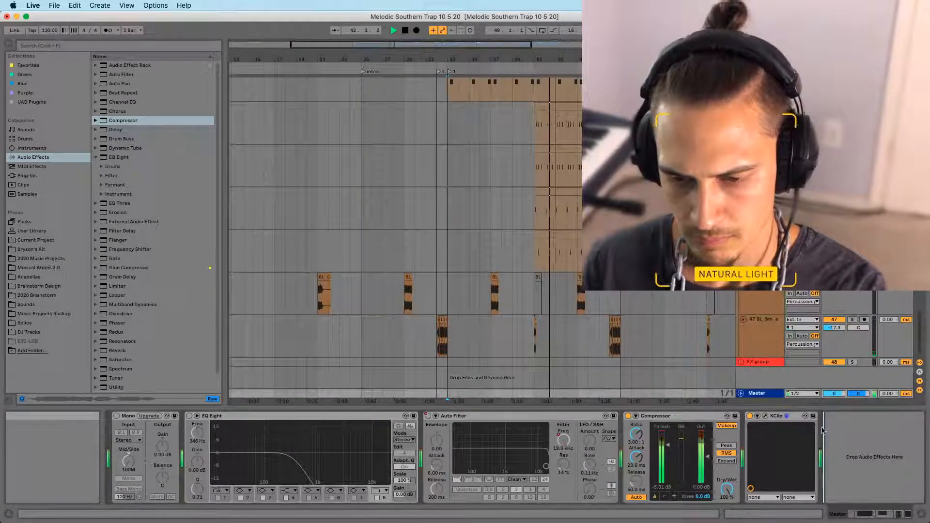
Replay the filtered intro from bar 25 and check the A094 Mods 60's track and the Master's effect chain
{"action": "left_click", "coordinate": [363, 267]}
{"action": "key", "text": "space"}
{"action": "scroll", "coordinate": [380, 232], "scroll_direction": "down", "scroll_amount": 5}
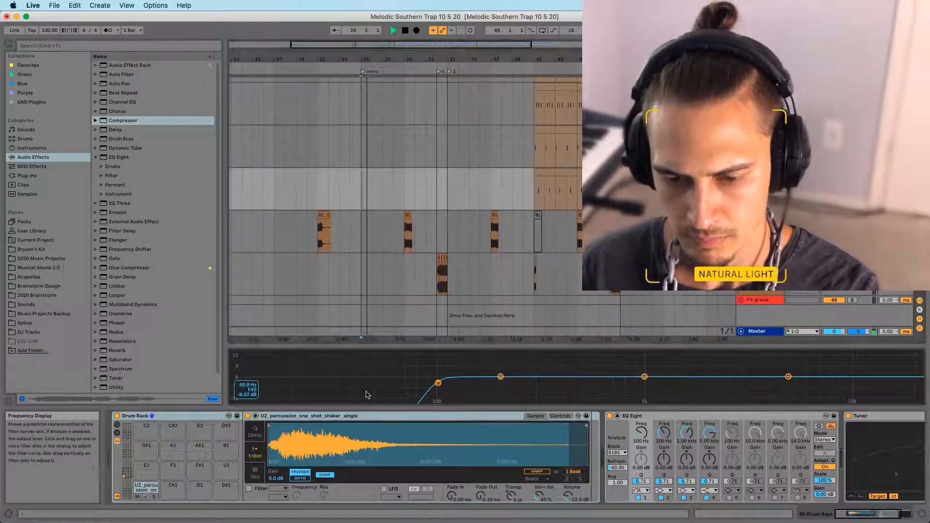
{"action": "left_click", "coordinate": [372, 332]}
{"action": "scroll", "coordinate": [413, 263], "scroll_direction": "up", "scroll_amount": 15}
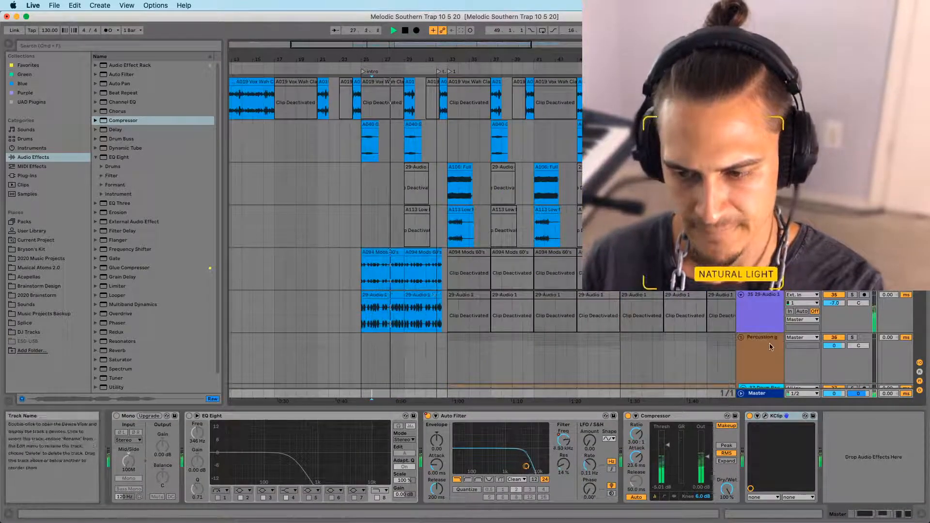
{"action": "left_click", "coordinate": [760, 306]}
{"action": "left_click", "coordinate": [760, 277]}
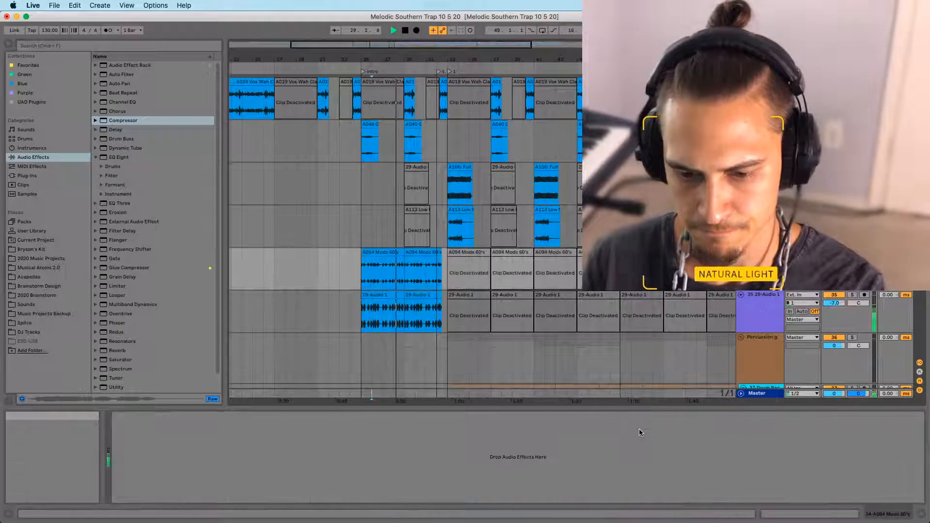
{"action": "left_click", "coordinate": [757, 393]}
{"action": "key", "text": "space"}
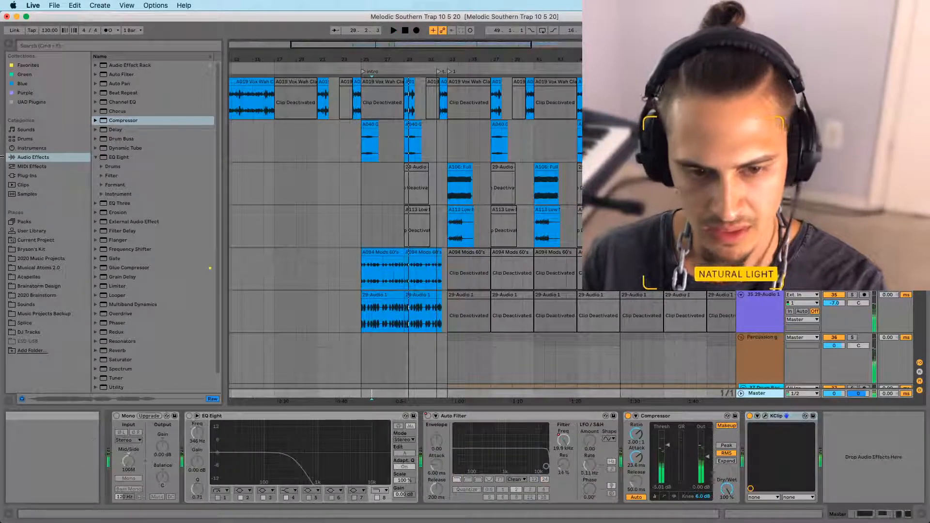
Insert the ValhallaSupermassive Audio Unit between Auto Filter and Compressor on the Master
{"action": "left_click", "coordinate": [32, 102]}
{"action": "left_click", "coordinate": [28, 66]}
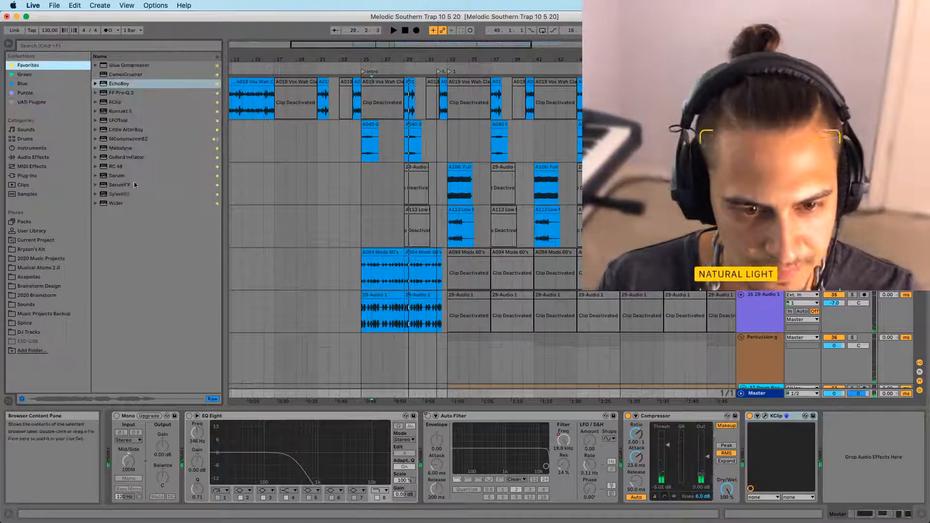
{"action": "left_click", "coordinate": [28, 175]}
{"action": "left_click", "coordinate": [95, 65]}
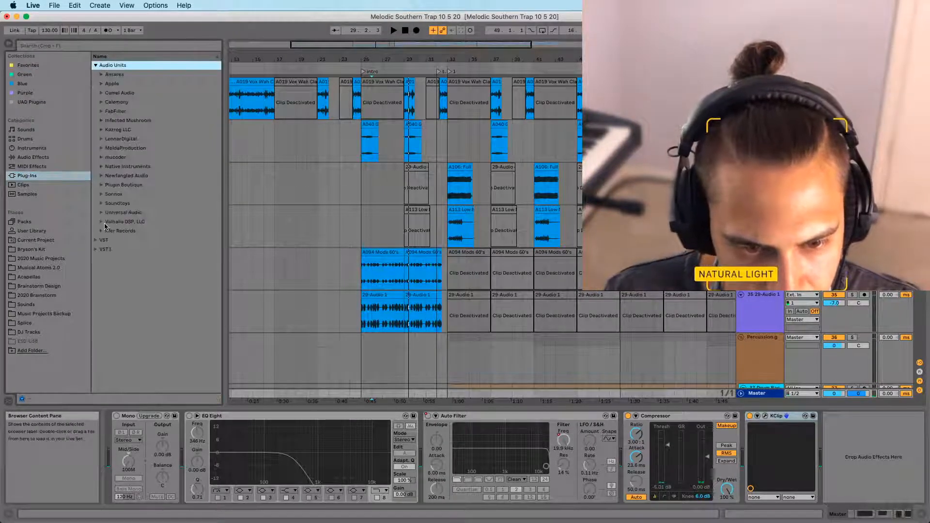
{"action": "left_click", "coordinate": [103, 222]}
{"action": "left_click", "coordinate": [139, 240]}
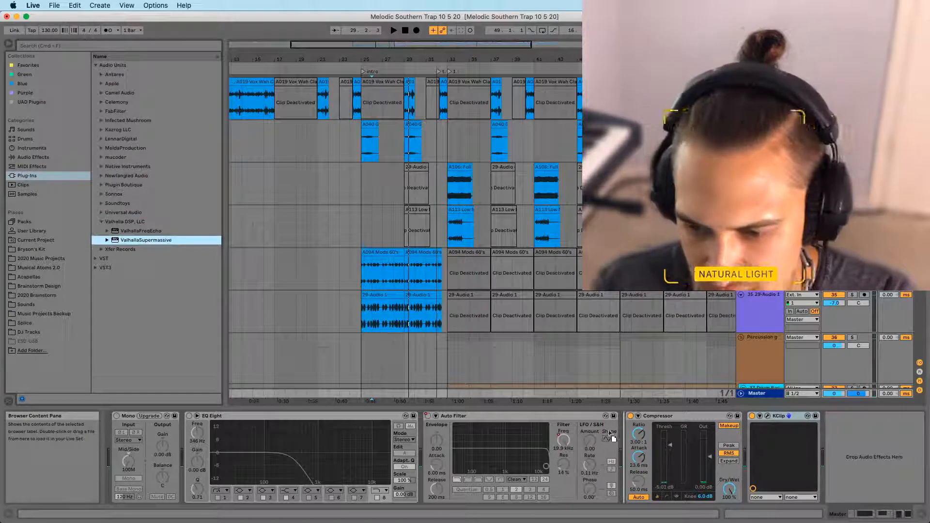
{"action": "left_click_drag", "start_coordinate": [614, 442], "coordinate": [620, 443]}
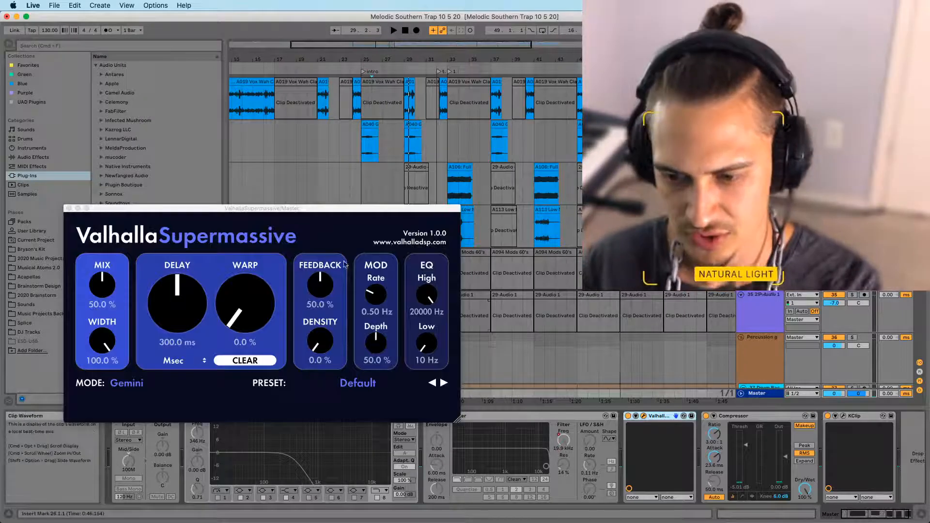
Play the filtered intro and lower the ValhallaSupermassive mix to 25.8%
{"action": "key", "text": "space"}
{"action": "left_click_drag", "start_coordinate": [103, 287], "coordinate": [105, 303]}
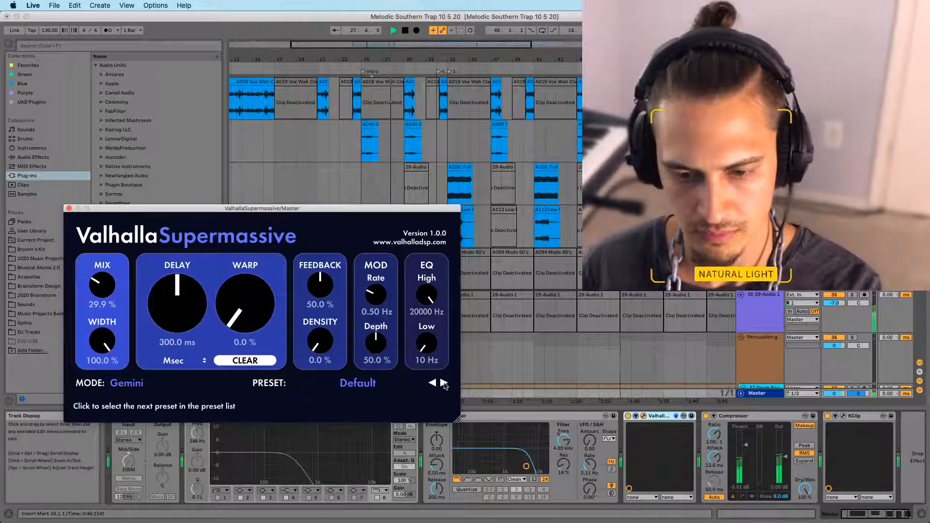
{"action": "left_click_drag", "start_coordinate": [103, 286], "coordinate": [104, 291]}
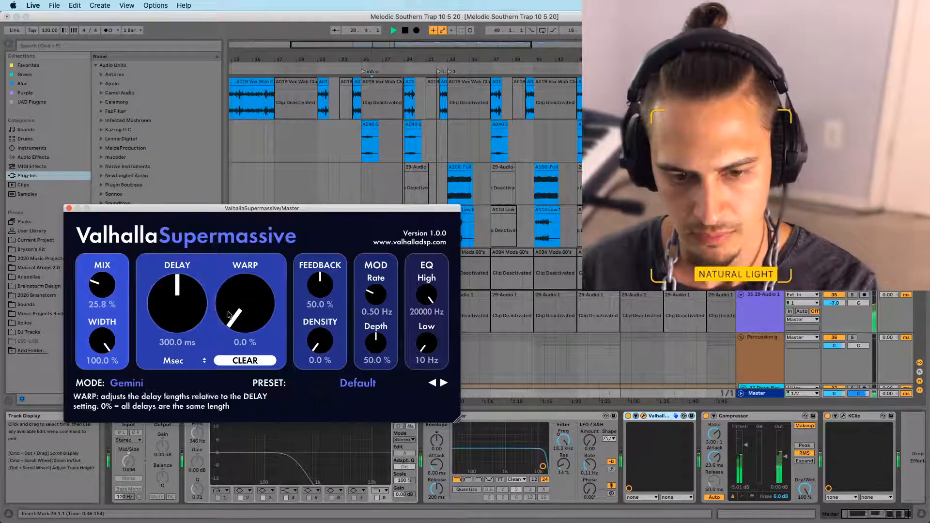
{"action": "key", "text": "space"}
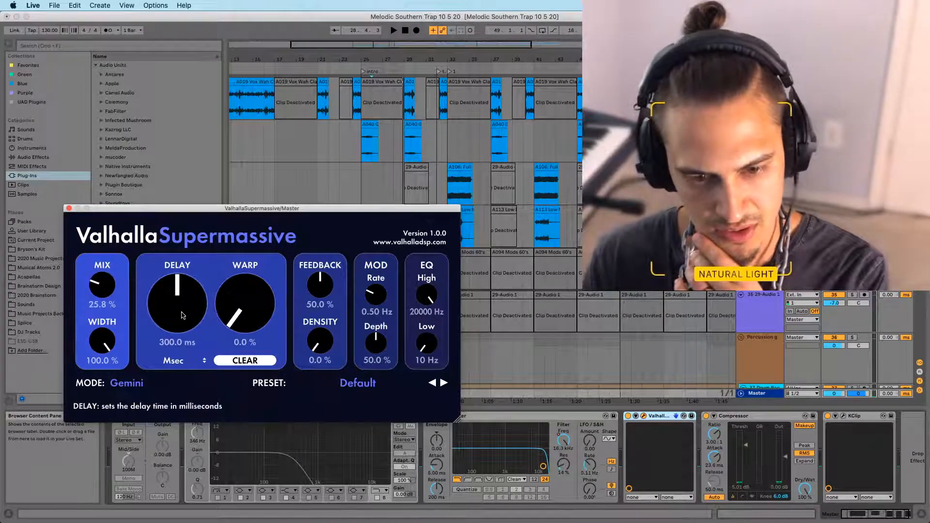
Switch to Chrome, search for "delay bpm calculator" and open the NickFever delay calculator
{"action": "mouse_move", "coordinate": [247, 518]}
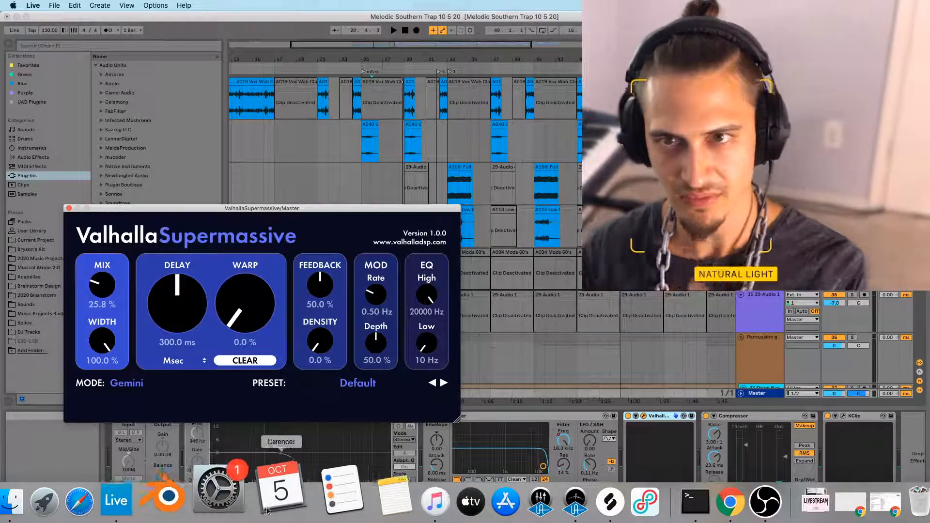
{"action": "left_click", "coordinate": [681, 504]}
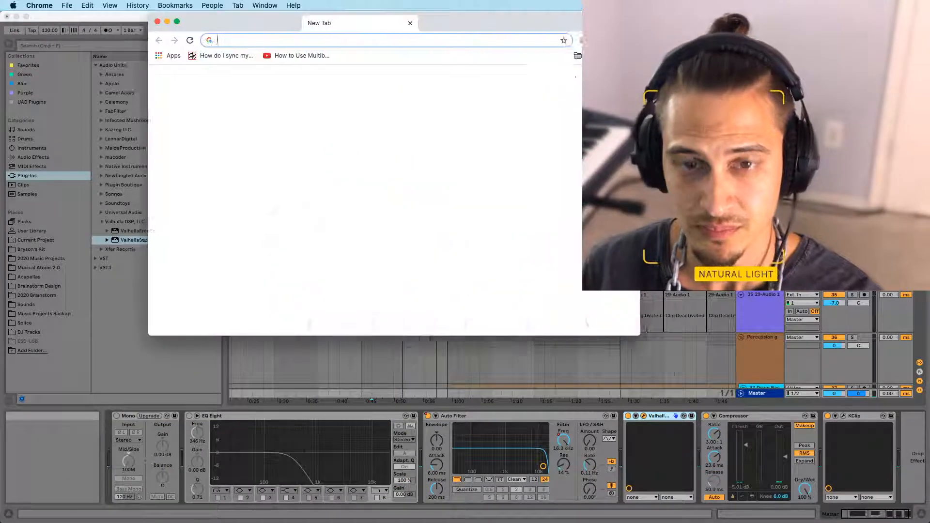
{"action": "type", "text": "de"}
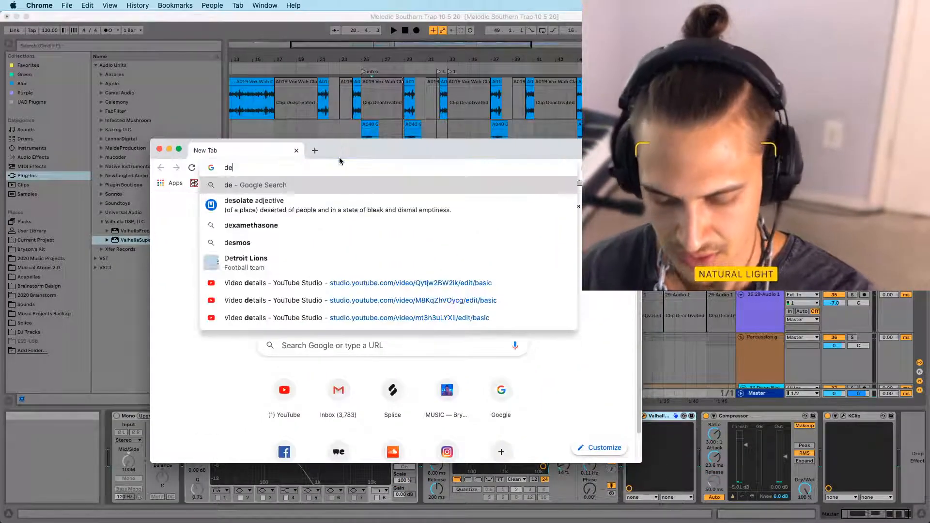
{"action": "type", "text": "lay bpm"}
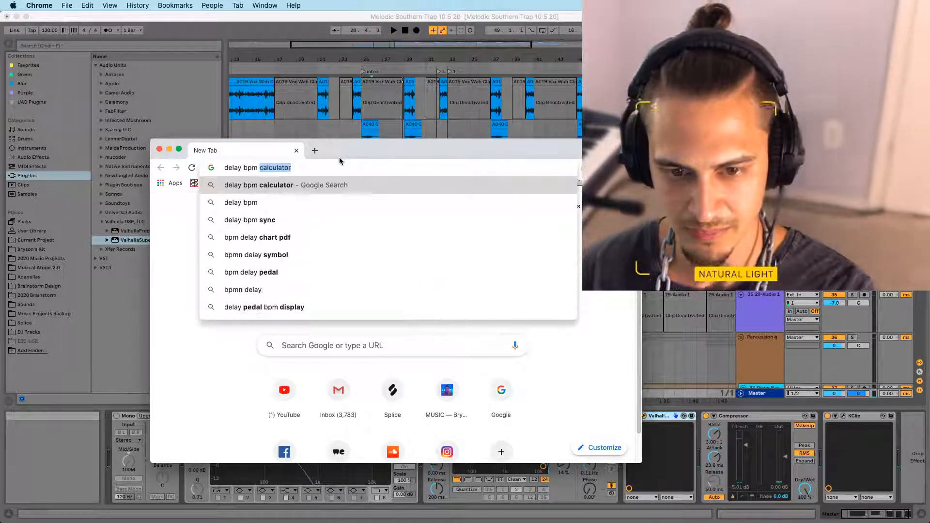
{"action": "key", "text": "Return"}
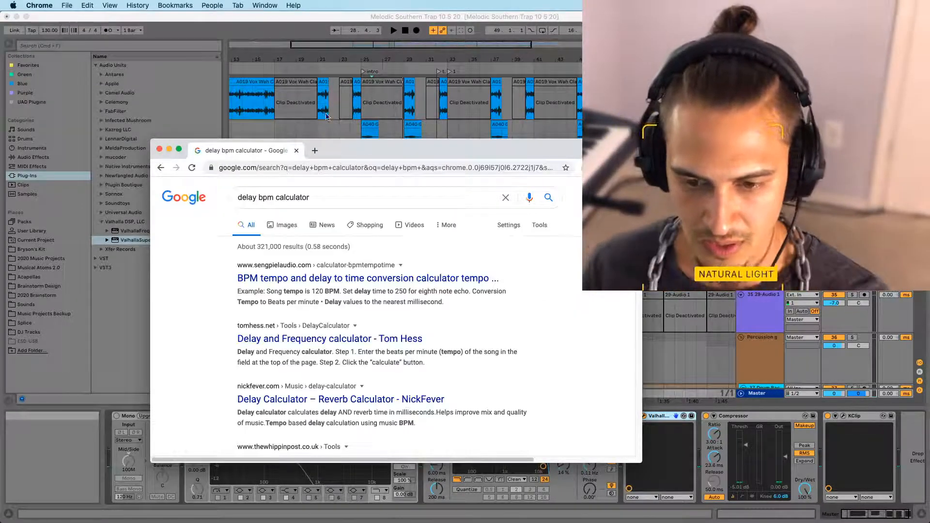
{"action": "left_click", "coordinate": [300, 398]}
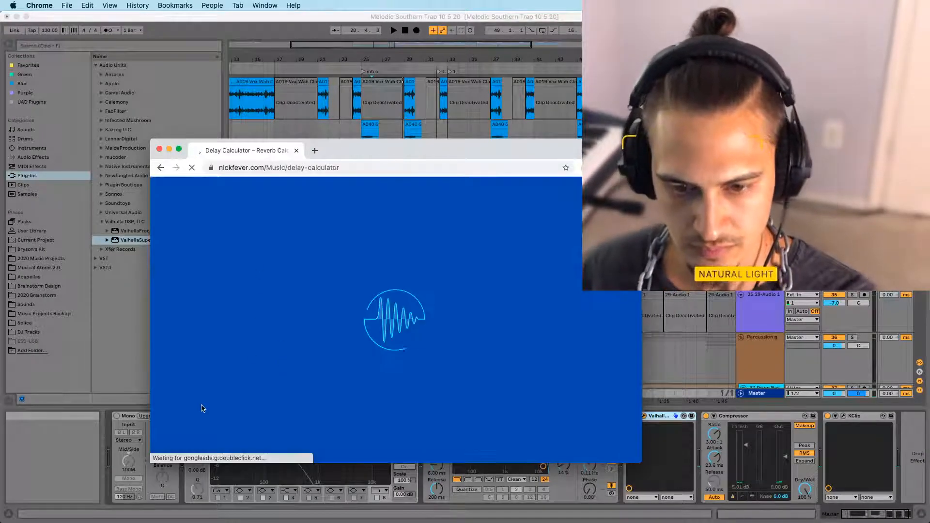
Calculate the reverb and delay times for 130 BPM, dismiss the cookie notice and bring the results table into view
{"action": "scroll", "coordinate": [338, 352], "scroll_direction": "down", "scroll_amount": 5}
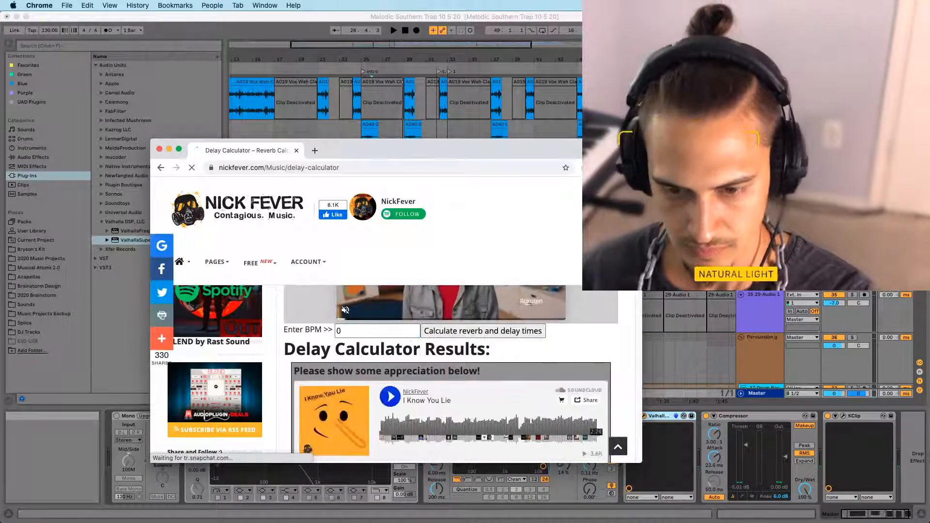
{"action": "type", "text": "130"}
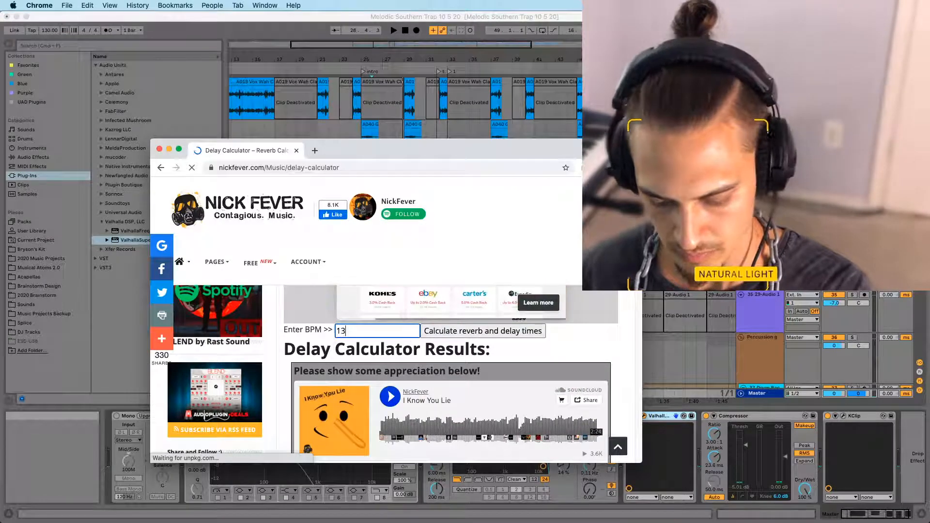
{"action": "left_click", "coordinate": [461, 334]}
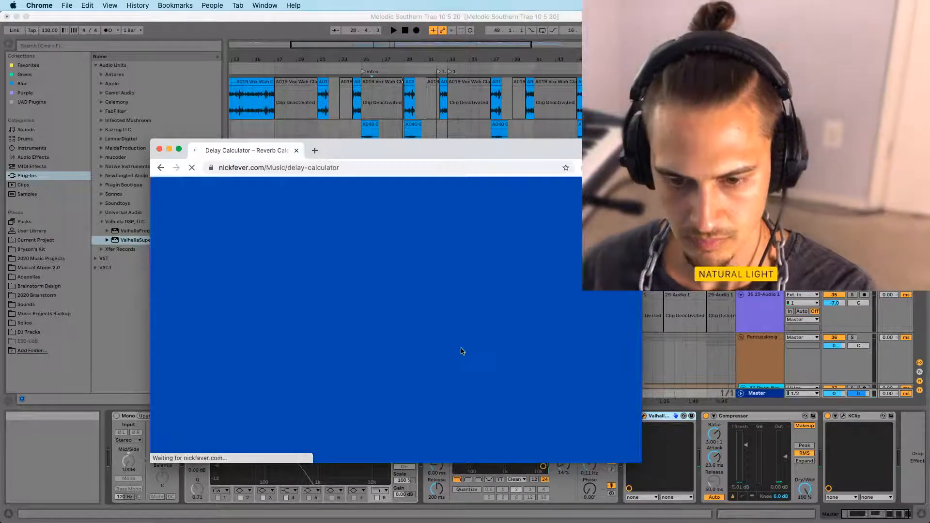
{"action": "scroll", "coordinate": [375, 272], "scroll_direction": "down", "scroll_amount": 10}
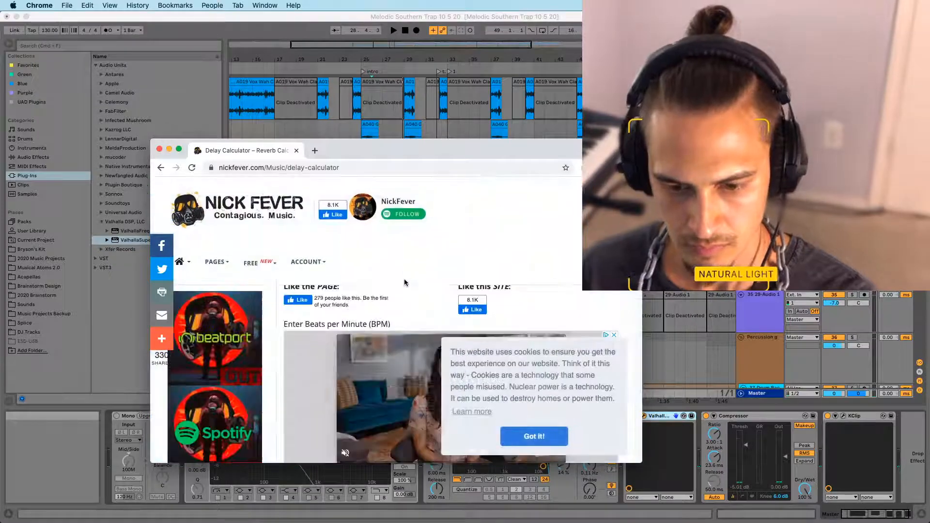
{"action": "scroll", "coordinate": [374, 329], "scroll_direction": "down", "scroll_amount": 3}
{"action": "scroll", "coordinate": [375, 329], "scroll_direction": "up", "scroll_amount": 3}
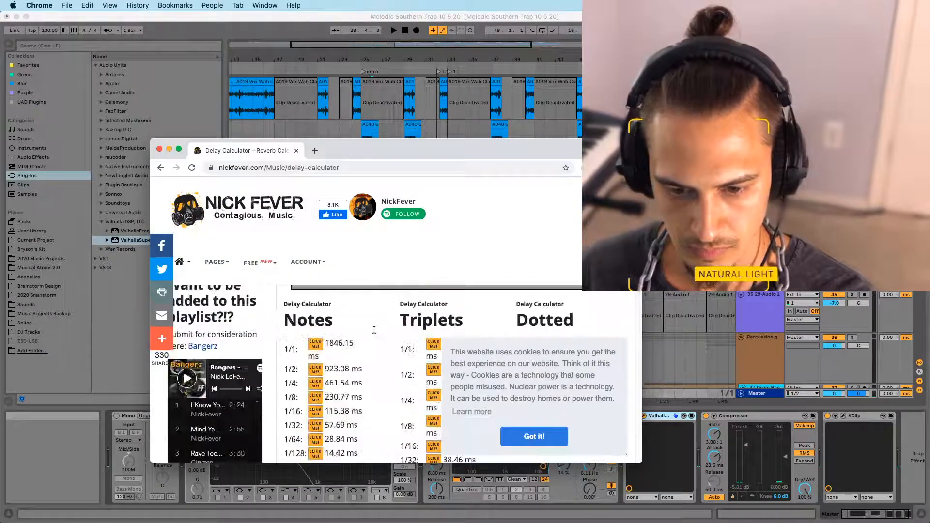
{"action": "left_click", "coordinate": [529, 437]}
{"action": "scroll", "coordinate": [339, 373], "scroll_direction": "down", "scroll_amount": 1}
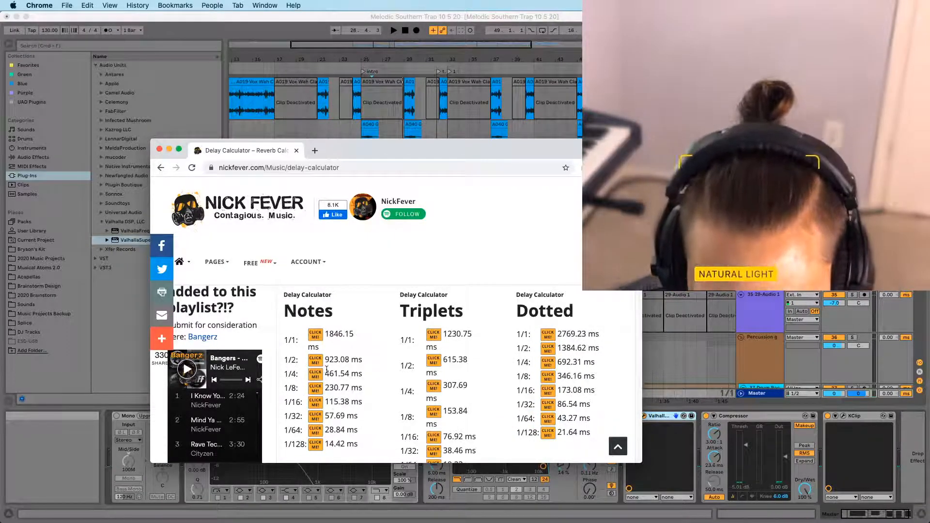
Look up the quarter-note delay time in the calculator results and close the browser window
{"action": "scroll", "coordinate": [337, 372], "scroll_direction": "down", "scroll_amount": 5}
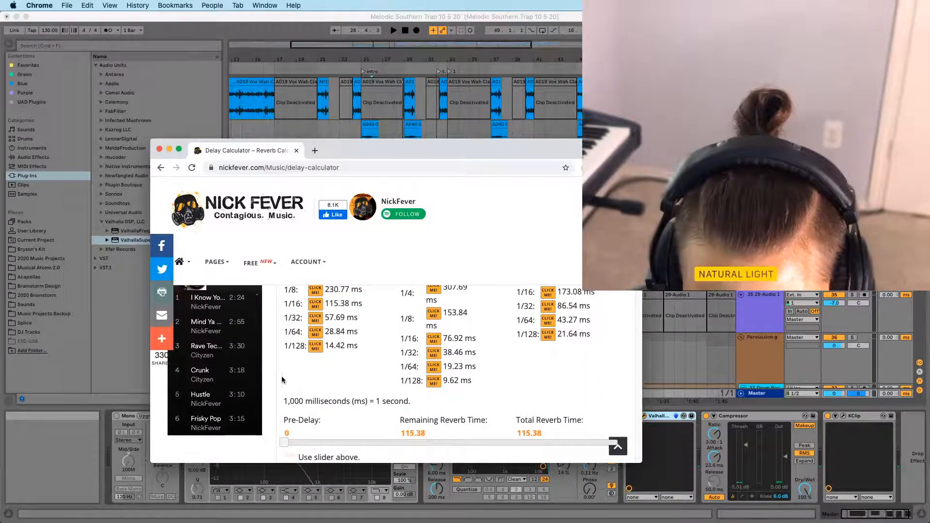
{"action": "scroll", "coordinate": [332, 297], "scroll_direction": "up", "scroll_amount": 5}
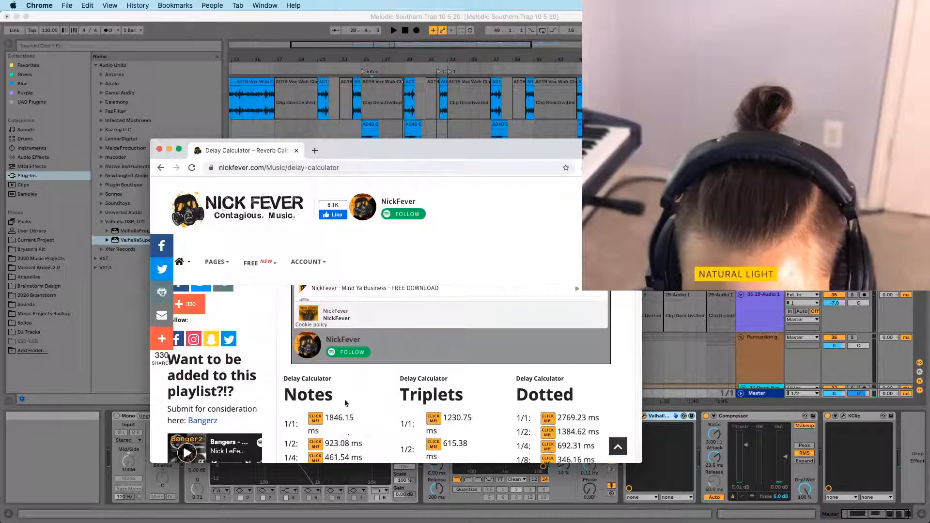
{"action": "scroll", "coordinate": [344, 423], "scroll_direction": "down", "scroll_amount": 2}
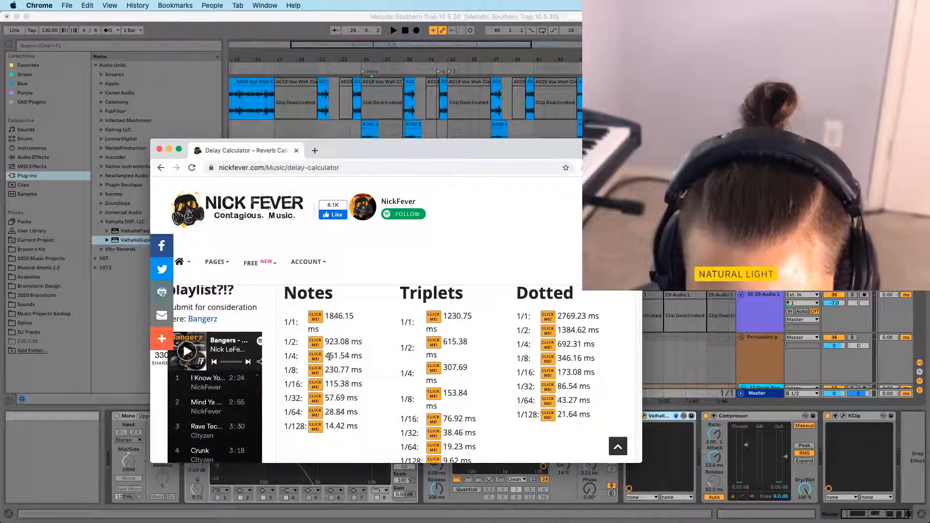
{"action": "double_click", "coordinate": [329, 357]}
{"action": "scroll", "coordinate": [334, 360], "scroll_direction": "down", "scroll_amount": 4}
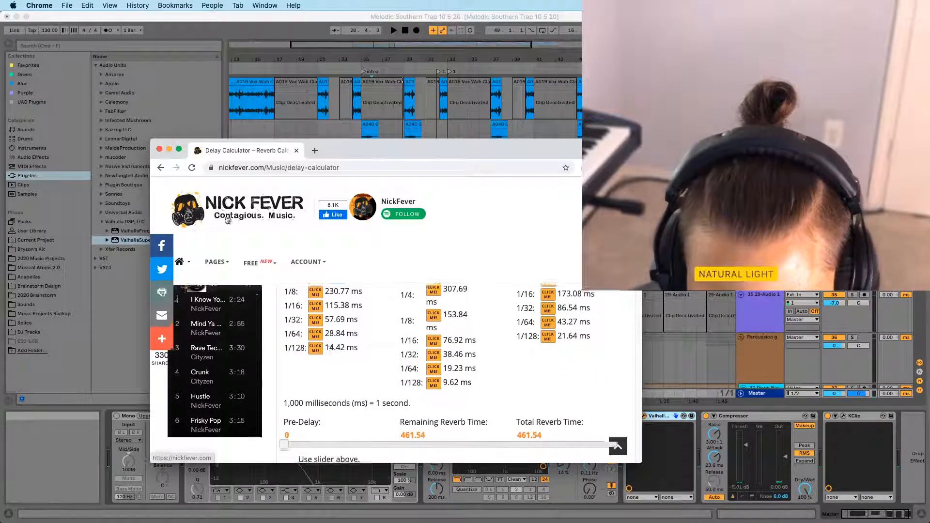
{"action": "left_click", "coordinate": [159, 151]}
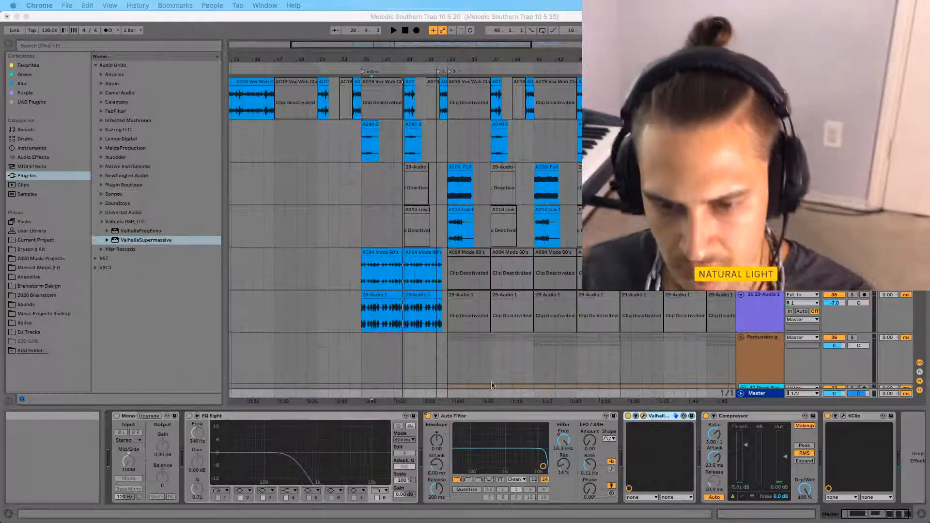
Set the ValhallaSupermassive delay to 460.4 ms and, with the intro playing, its mix to 18.4%
{"action": "left_click", "coordinate": [407, 358]}
{"action": "left_click_drag", "start_coordinate": [173, 310], "coordinate": [179, 303]}
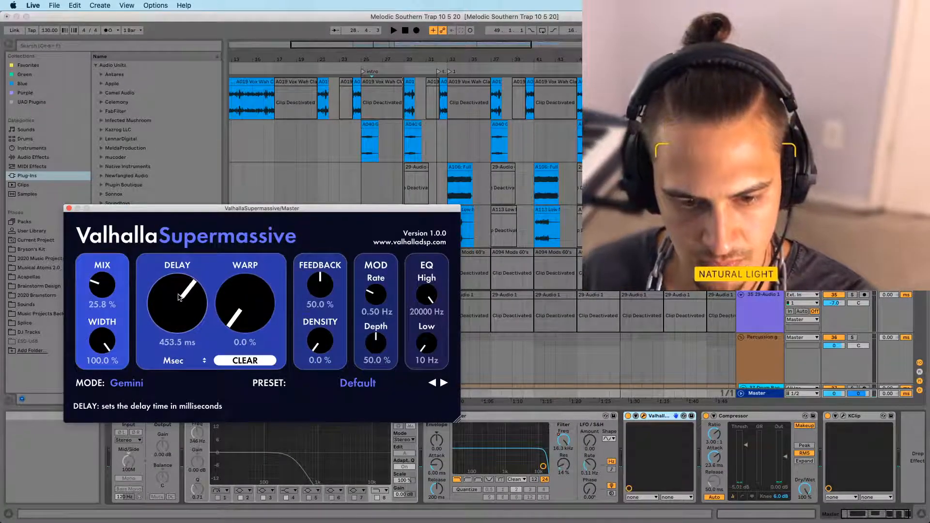
{"action": "key", "text": "space"}
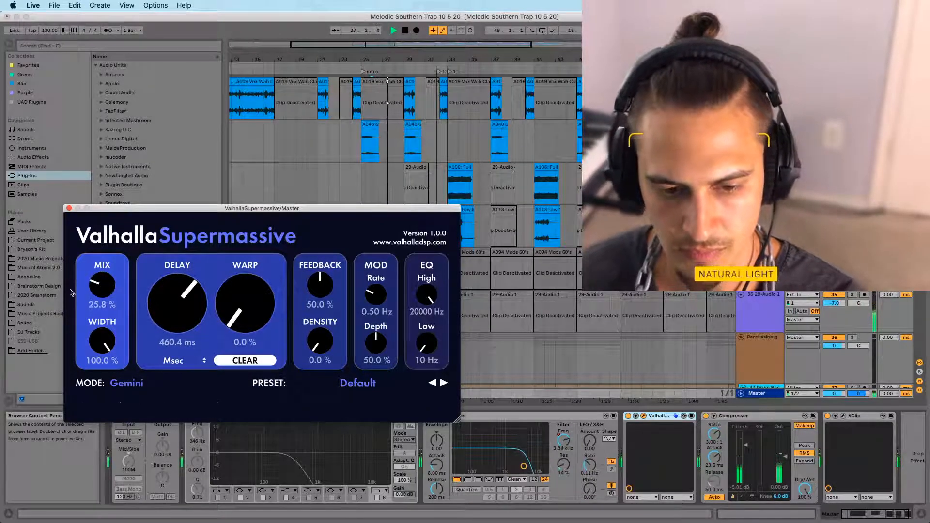
{"action": "left_click_drag", "start_coordinate": [104, 285], "coordinate": [104, 295]}
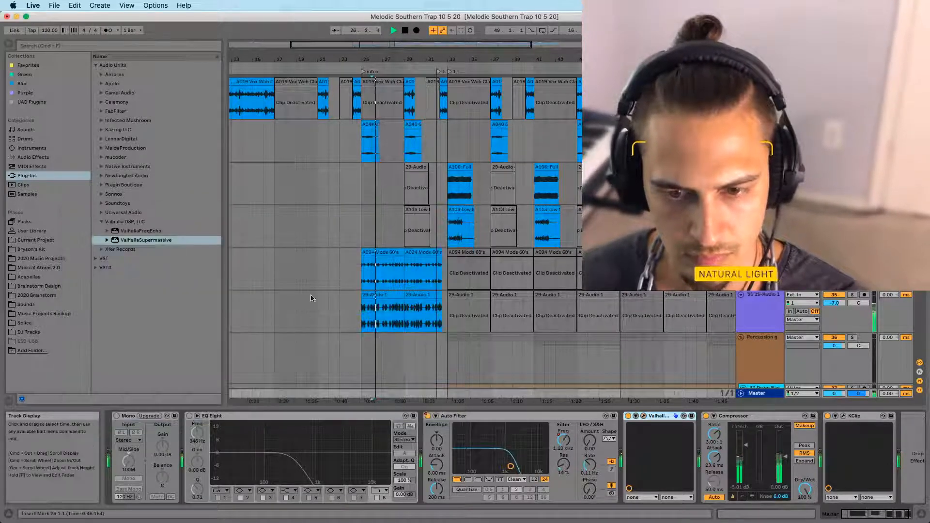
Record ValhallaSupermassive mix automation on the Master from bar 25, sweeping the mix down to 3.2%, and close the plug-in window
{"action": "key", "text": "space"}
{"action": "left_click", "coordinate": [361, 227]}
{"action": "left_click", "coordinate": [763, 395]}
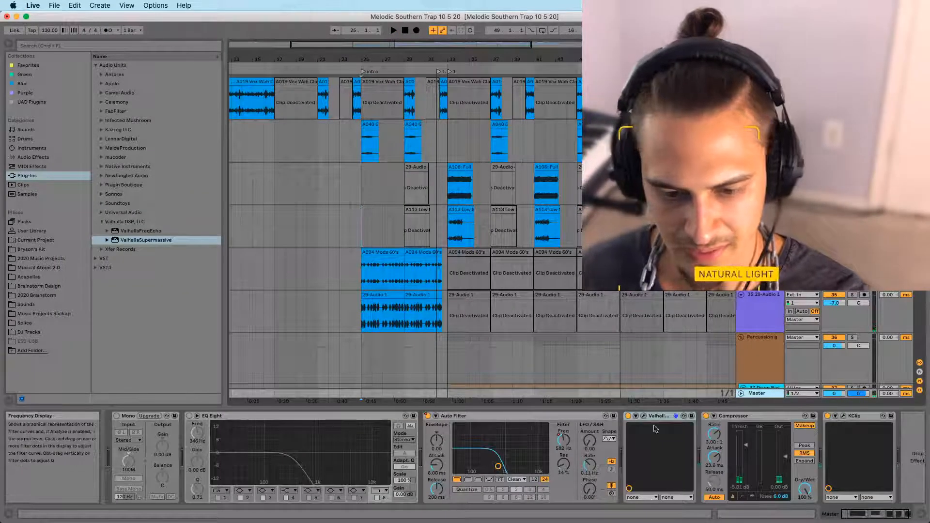
{"action": "left_click", "coordinate": [644, 416]}
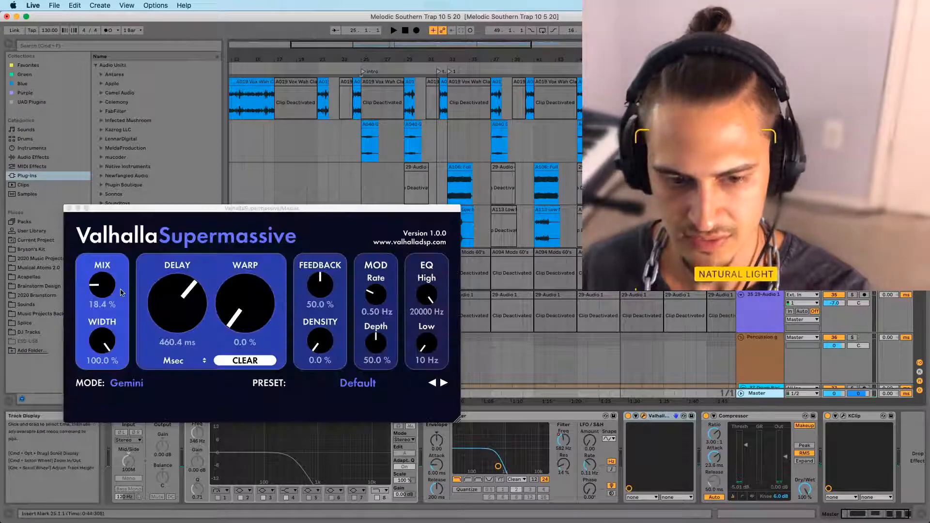
{"action": "key", "text": "F9"}
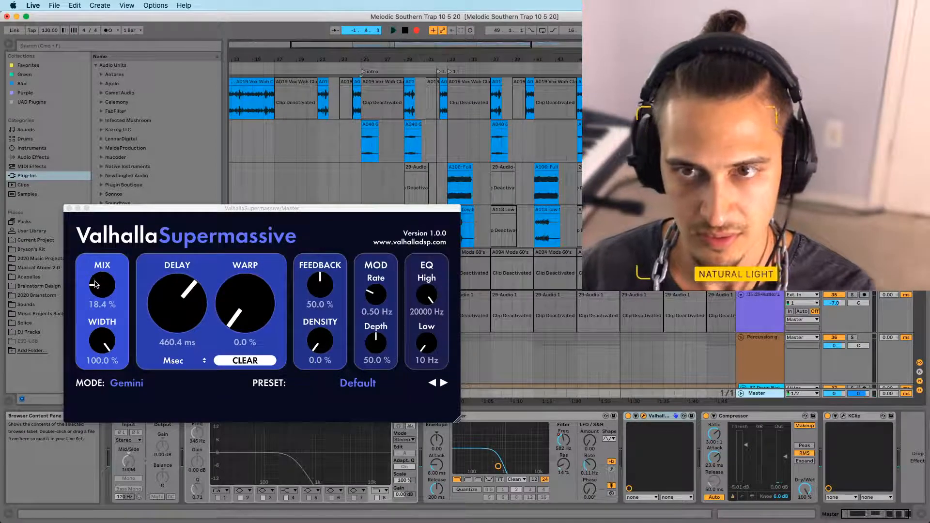
{"action": "left_click", "coordinate": [105, 287]}
{"action": "left_click_drag", "start_coordinate": [105, 287], "coordinate": [106, 290]}
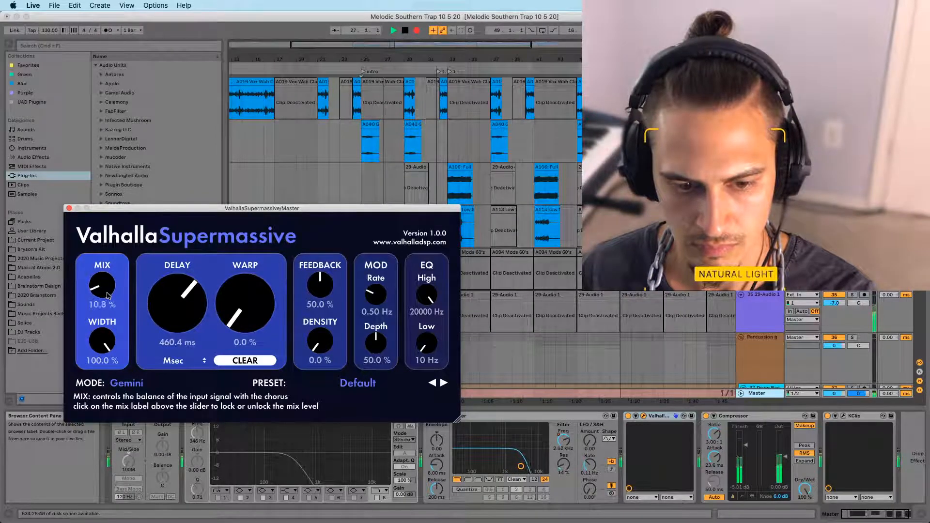
{"action": "left_click_drag", "start_coordinate": [110, 300], "coordinate": [111, 303]}
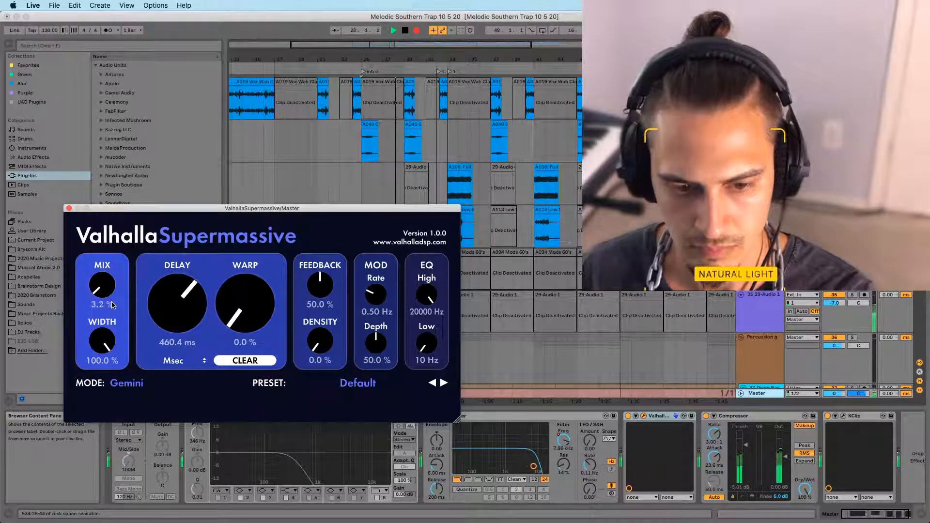
{"action": "key", "text": "space"}
{"action": "left_click", "coordinate": [69, 209]}
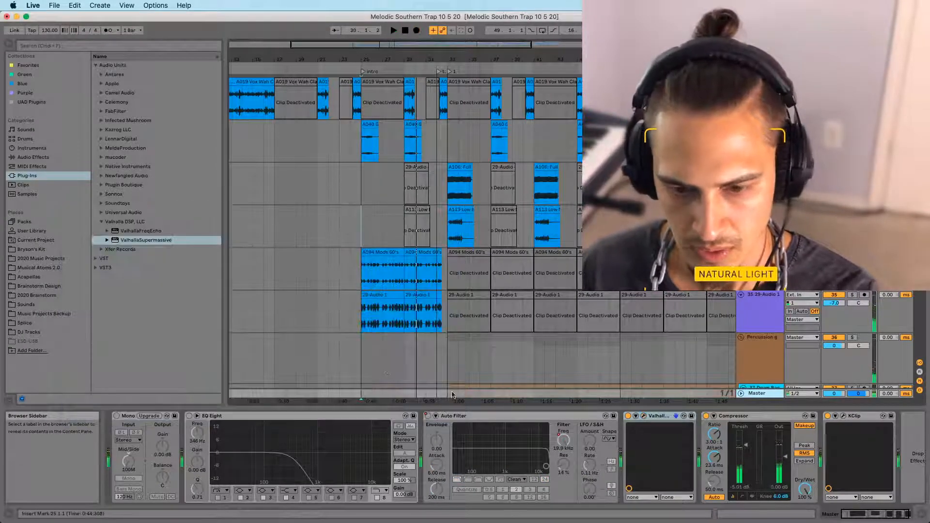
Switch ValhallaSupermassive off on the Master and draw its Device On automation to On from bar 25 to bar 29
{"action": "left_click", "coordinate": [629, 417]}
{"action": "right_click", "coordinate": [628, 417]}
{"action": "left_click", "coordinate": [641, 428]}
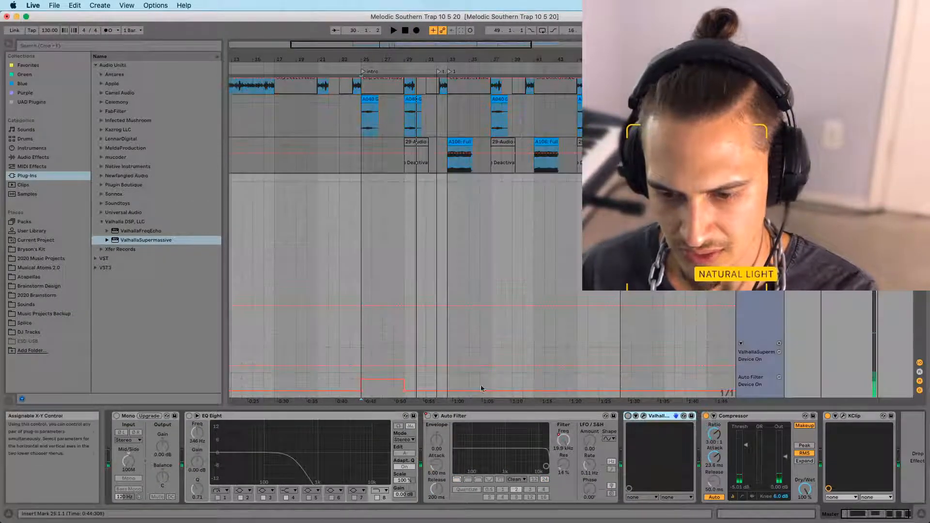
{"action": "left_click_drag", "start_coordinate": [372, 352], "coordinate": [395, 337]}
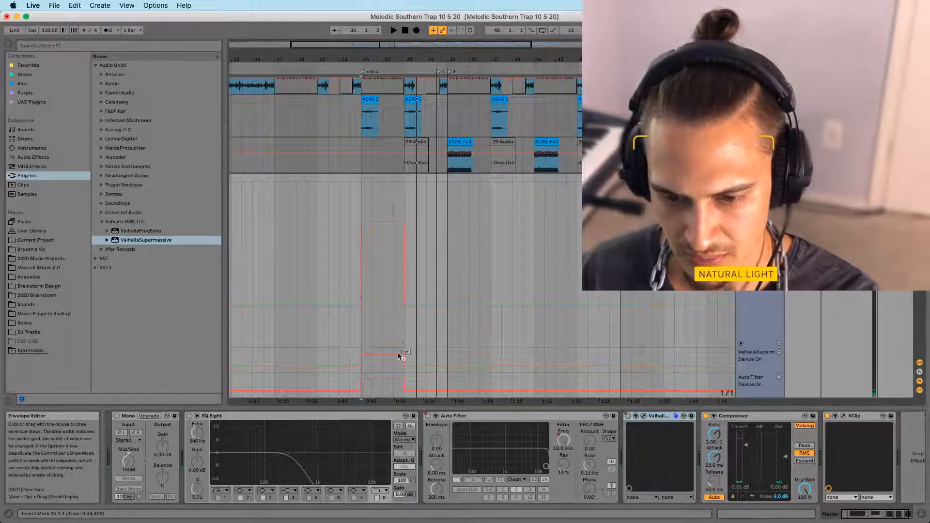
Play the intro from bar 25 and fold the Master track's automation lanes, stopping playback at about bar 30
{"action": "key", "text": "space"}
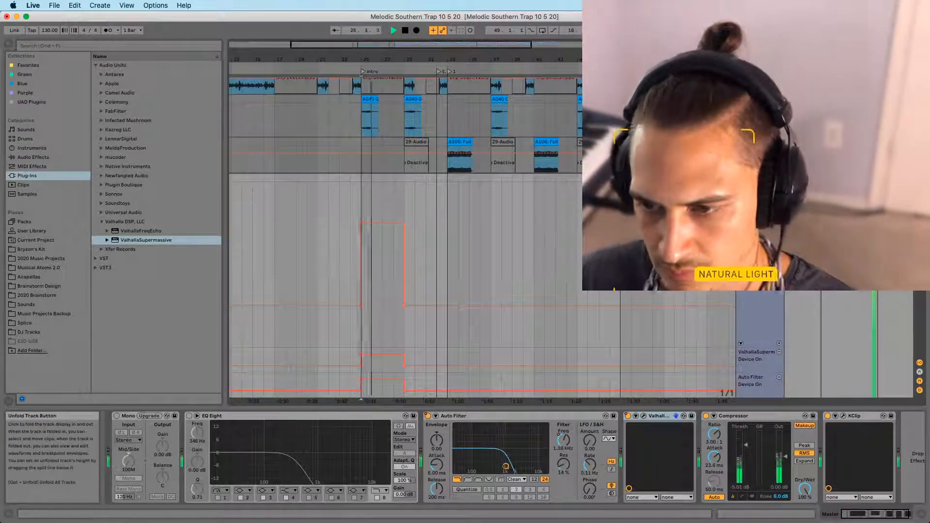
{"action": "left_click", "coordinate": [740, 343]}
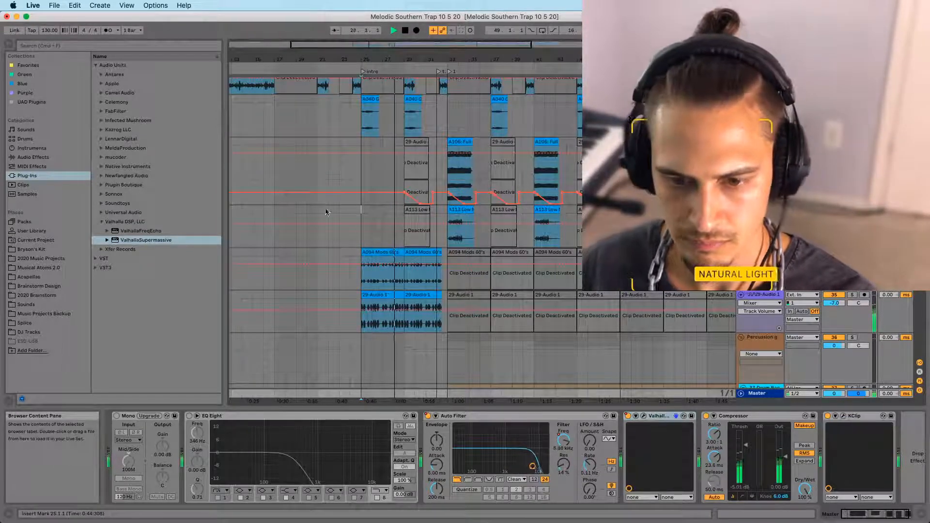
{"action": "left_click", "coordinate": [363, 213]}
{"action": "left_click", "coordinate": [388, 189]}
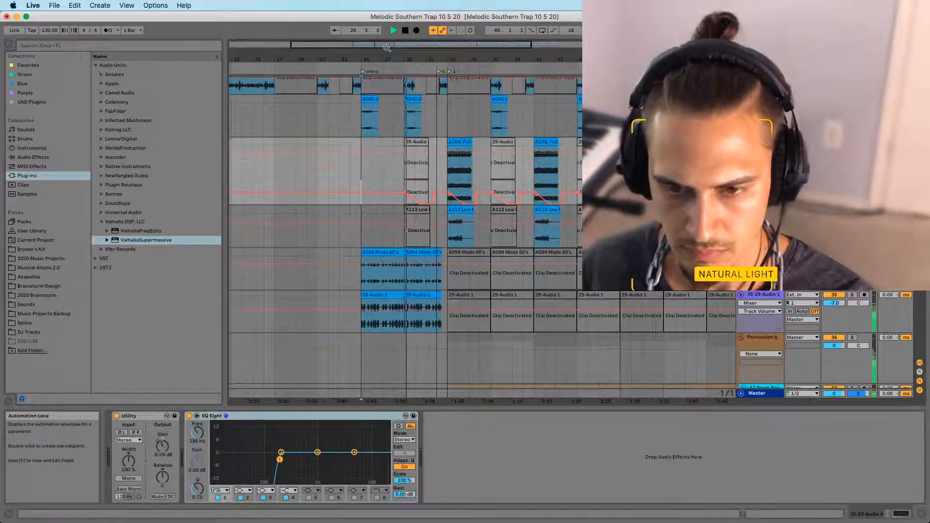
{"action": "left_click_drag", "start_coordinate": [387, 48], "coordinate": [411, 45]}
{"action": "key", "text": "space"}
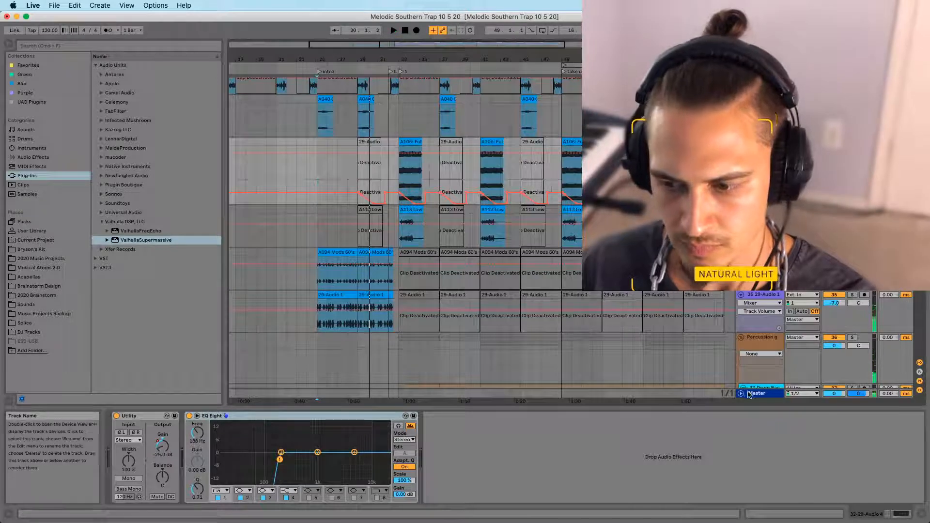
Insert MeldaProduction's MFlanger on the Master between ValhallaSupermassive and the Compressor
{"action": "left_click", "coordinate": [749, 394]}
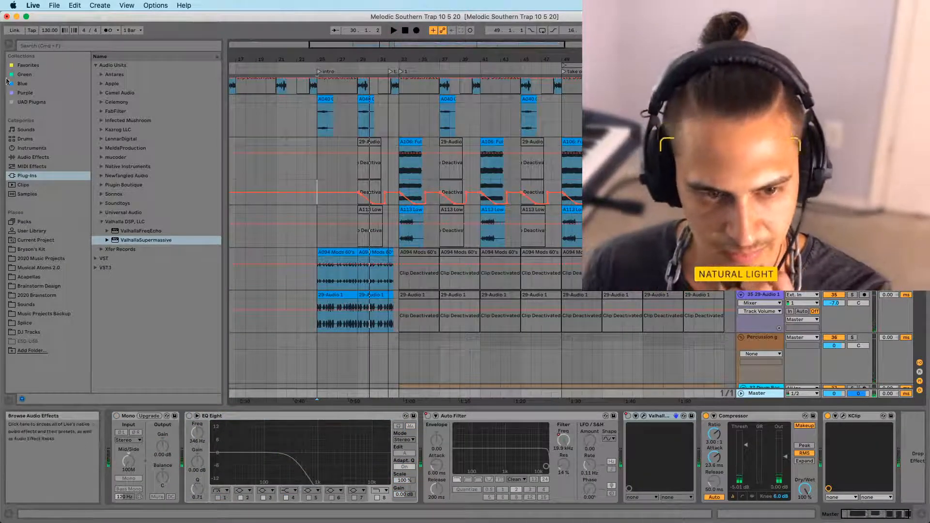
{"action": "left_click", "coordinate": [34, 65]}
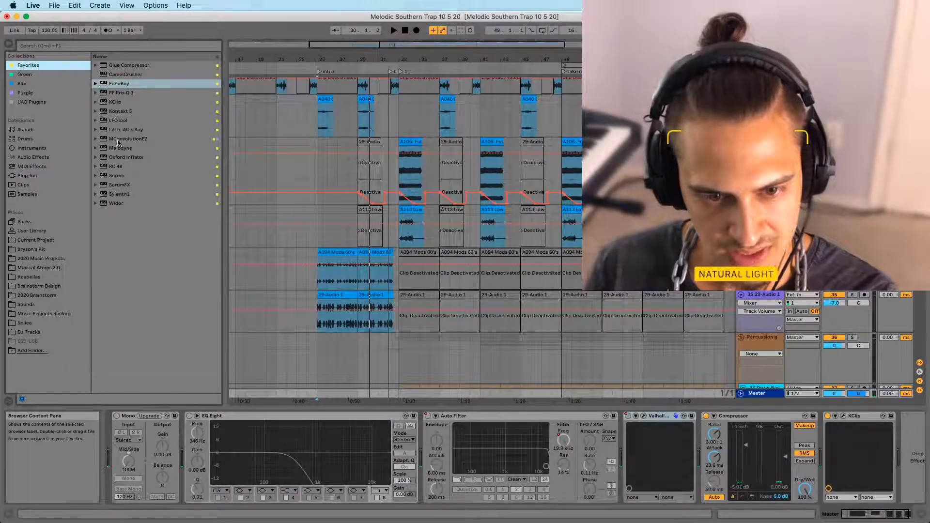
{"action": "left_click", "coordinate": [27, 175]}
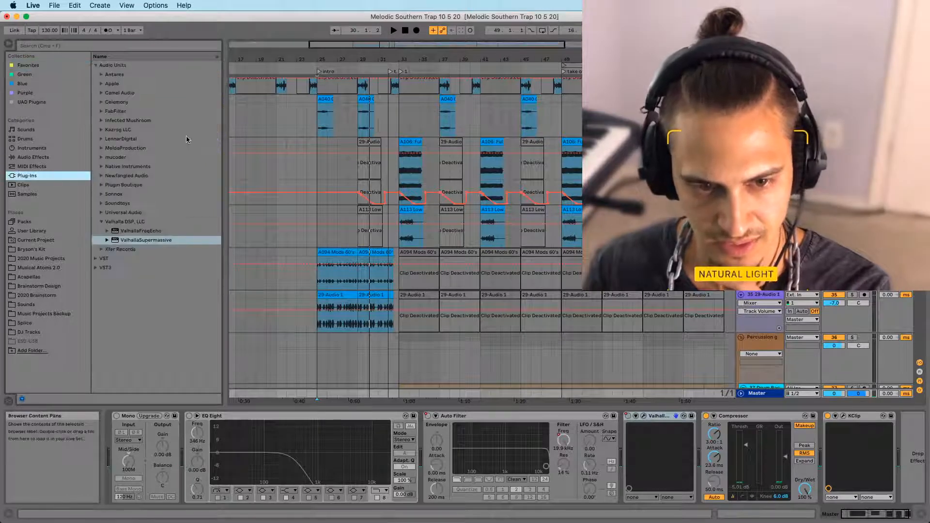
{"action": "left_click", "coordinate": [100, 149]}
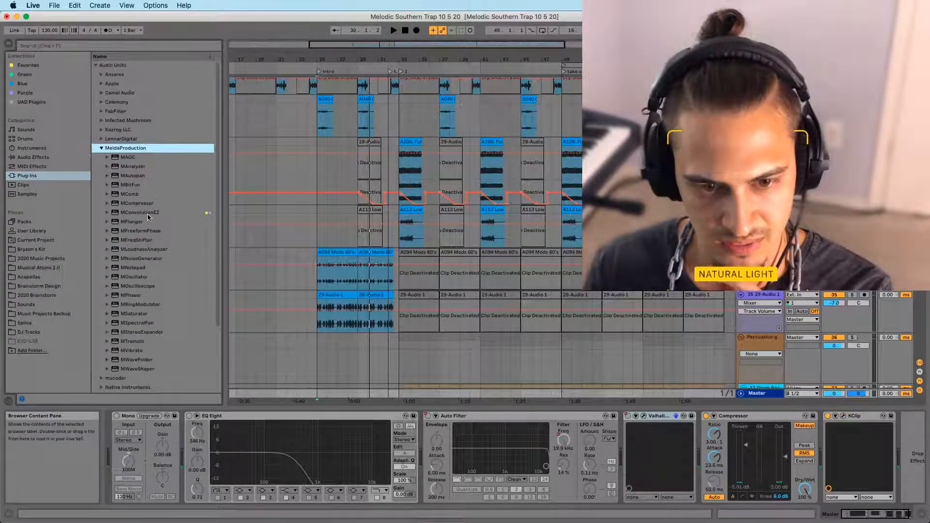
{"action": "left_click_drag", "start_coordinate": [134, 224], "coordinate": [694, 471]}
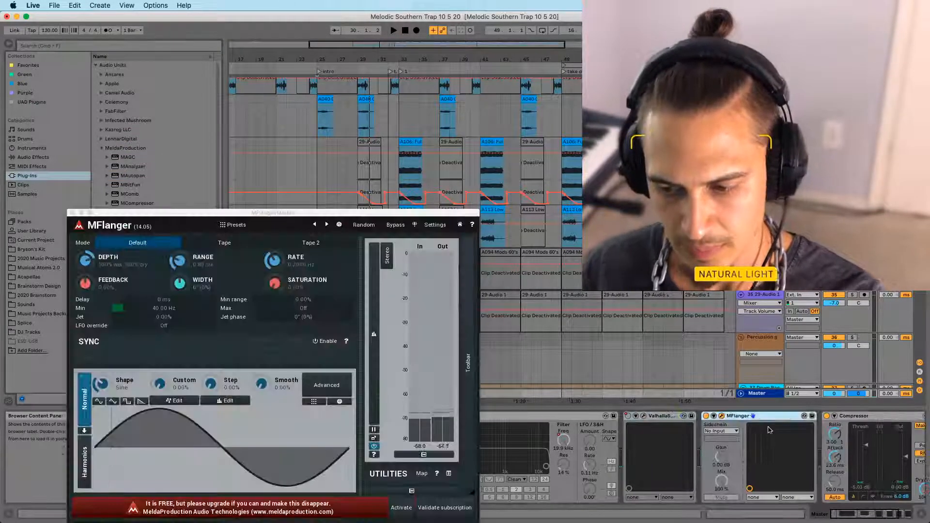
Adjust MFlanger's depth with the intro playing and audition its presets from Guitar middle and Simple to Siren
{"action": "key", "text": "space"}
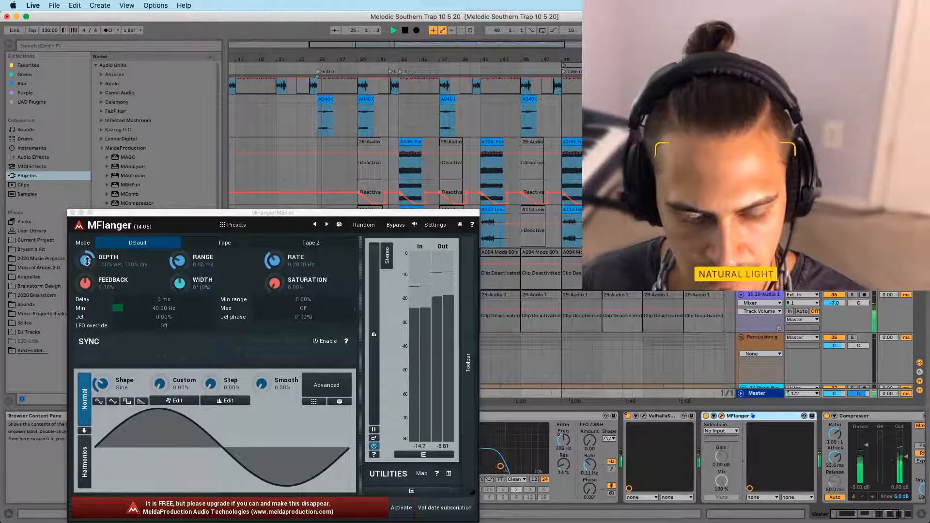
{"action": "left_click_drag", "start_coordinate": [87, 251], "coordinate": [88, 260]}
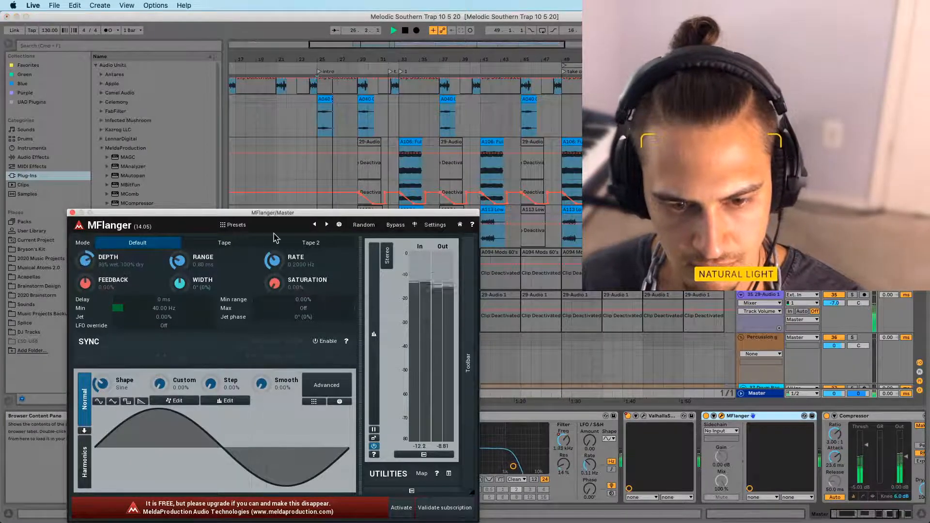
{"action": "left_click", "coordinate": [327, 225]}
{"action": "left_click", "coordinate": [344, 225]}
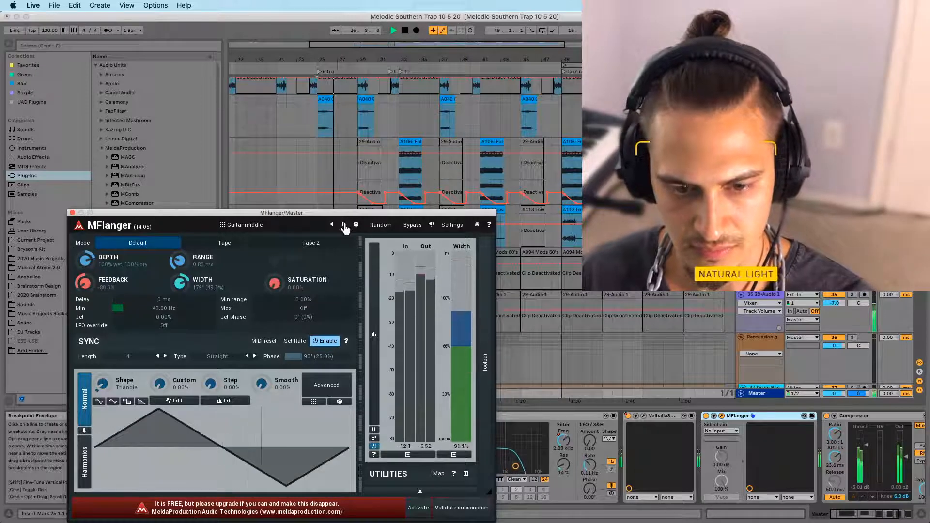
{"action": "left_click", "coordinate": [344, 225]}
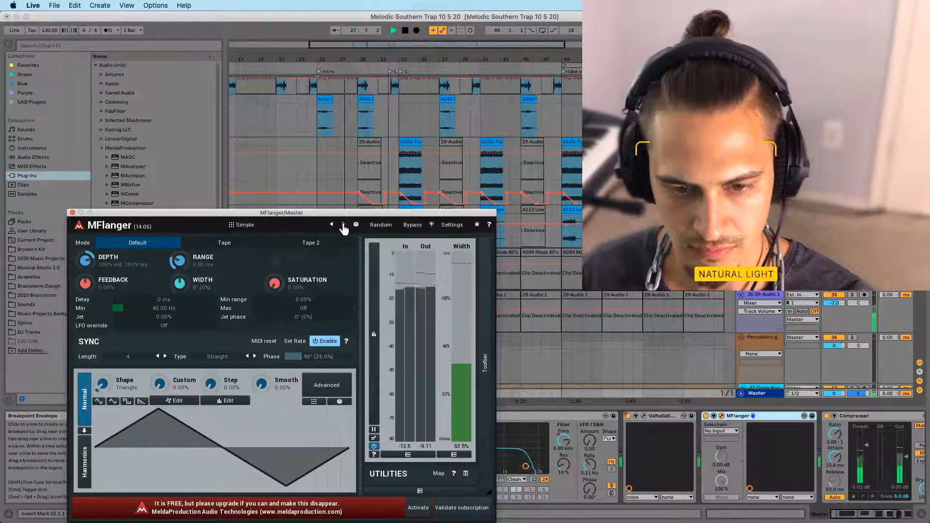
{"action": "left_click_drag", "start_coordinate": [112, 258], "coordinate": [112, 201]}
{"action": "key", "text": "space"}
{"action": "key", "text": "space"}
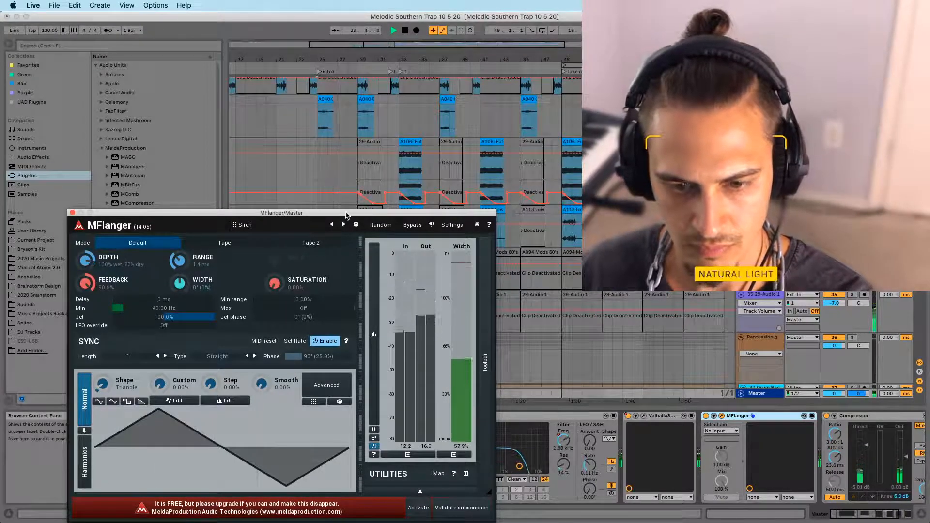
Audition further MFlanger presets over the intro, including Chorus, Drive, Helicopter, ApacFlangering, Voice Vibrato, Phomin - Underwater and Chorus III
{"action": "left_click", "coordinate": [344, 224]}
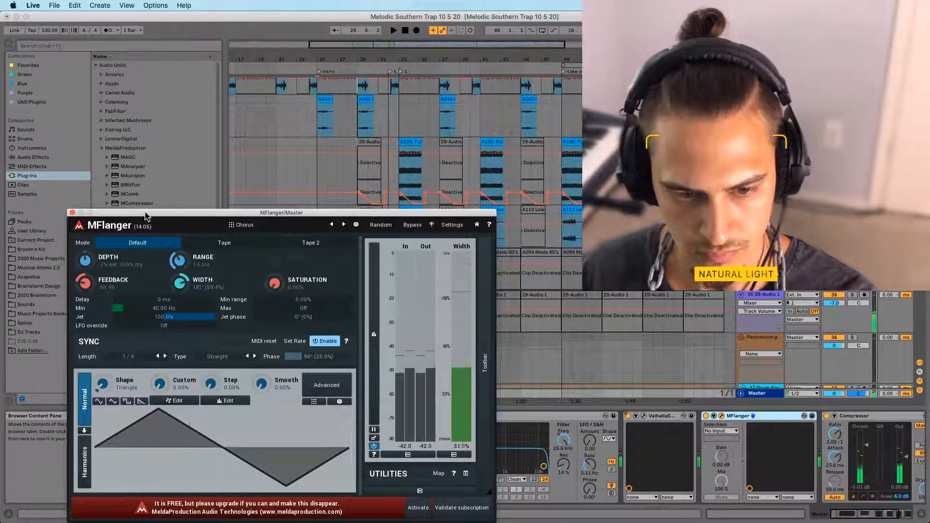
{"action": "left_click", "coordinate": [344, 225]}
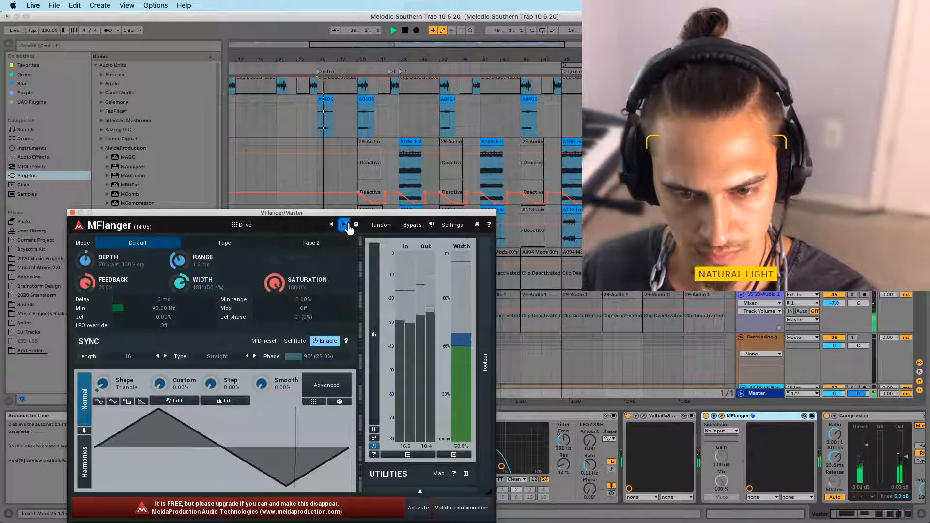
{"action": "left_click", "coordinate": [344, 225]}
{"action": "left_click", "coordinate": [344, 224]}
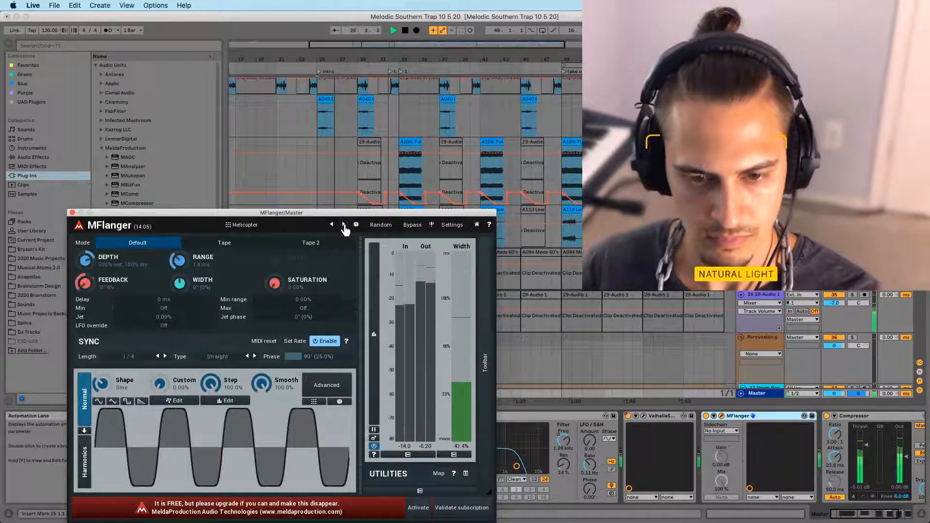
{"action": "left_click", "coordinate": [344, 224]}
{"action": "left_click", "coordinate": [344, 225]}
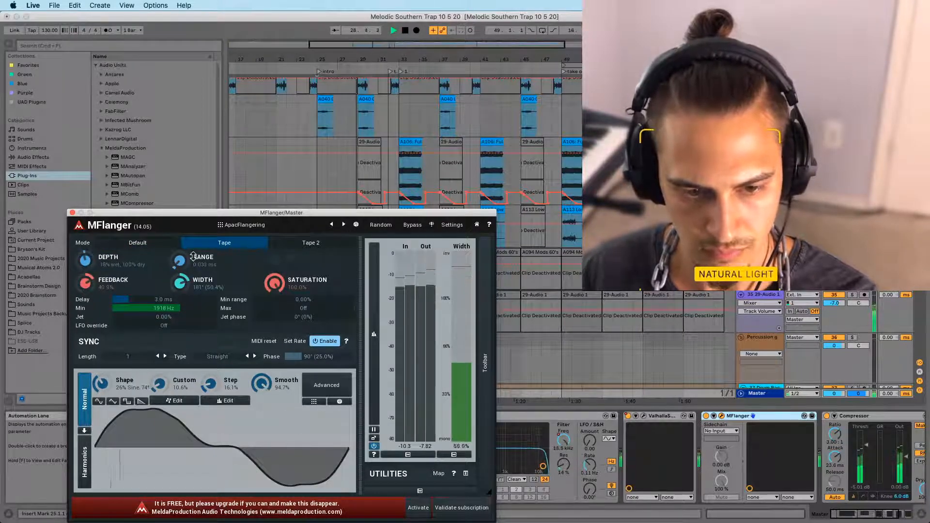
{"action": "left_click", "coordinate": [344, 224]}
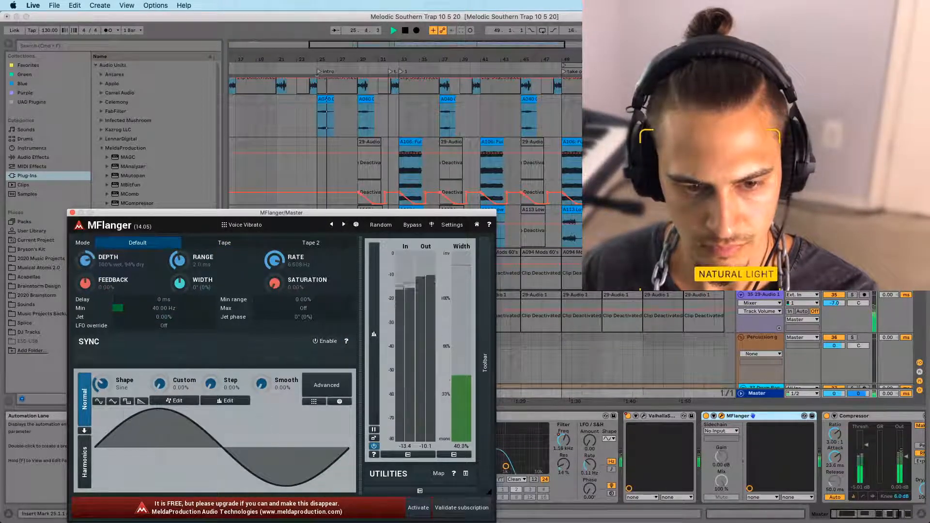
{"action": "left_click", "coordinate": [344, 225]}
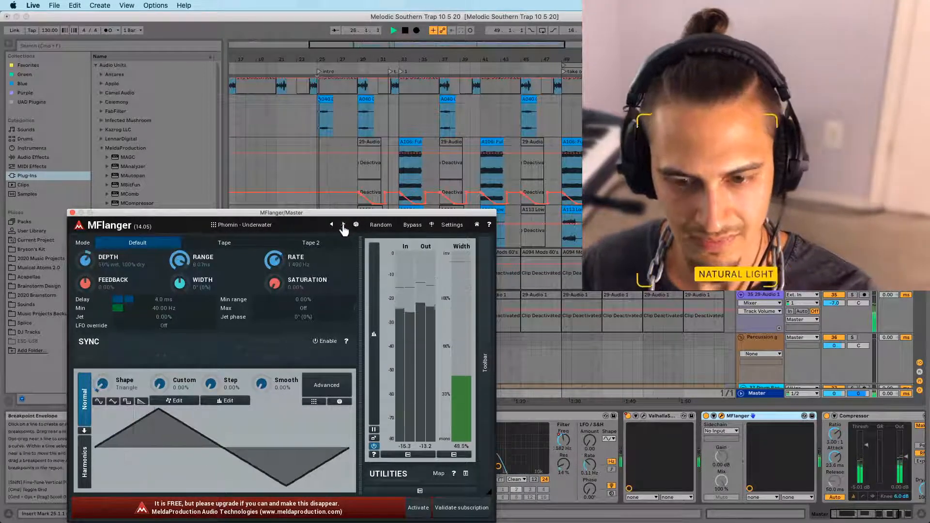
{"action": "left_click", "coordinate": [344, 224]}
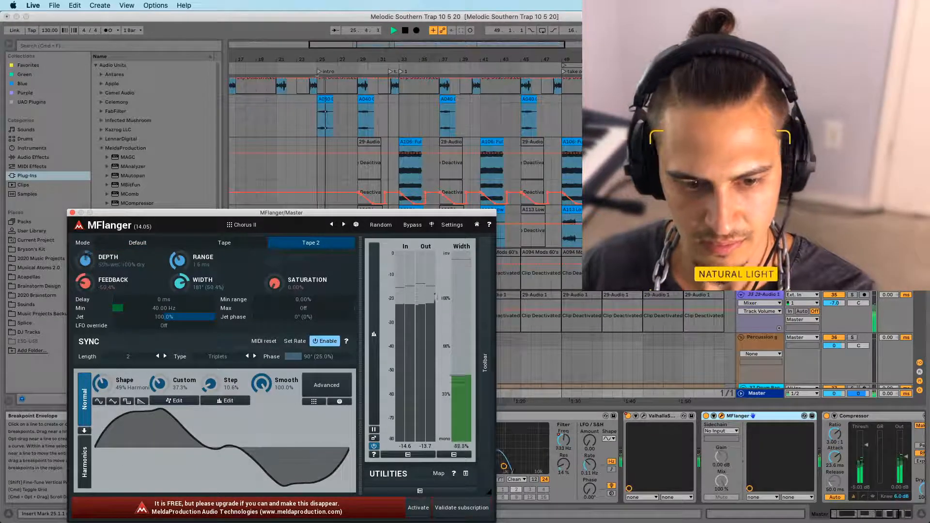
{"action": "left_click", "coordinate": [344, 225]}
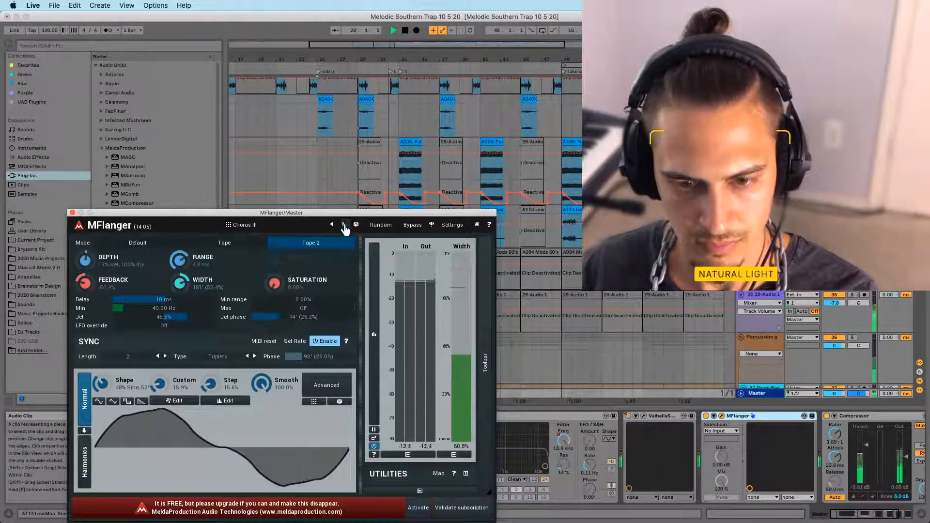
Stop playback, close the MFlanger window and delete MFlanger from the Master
{"action": "key", "text": "space"}
{"action": "left_click", "coordinate": [72, 213]}
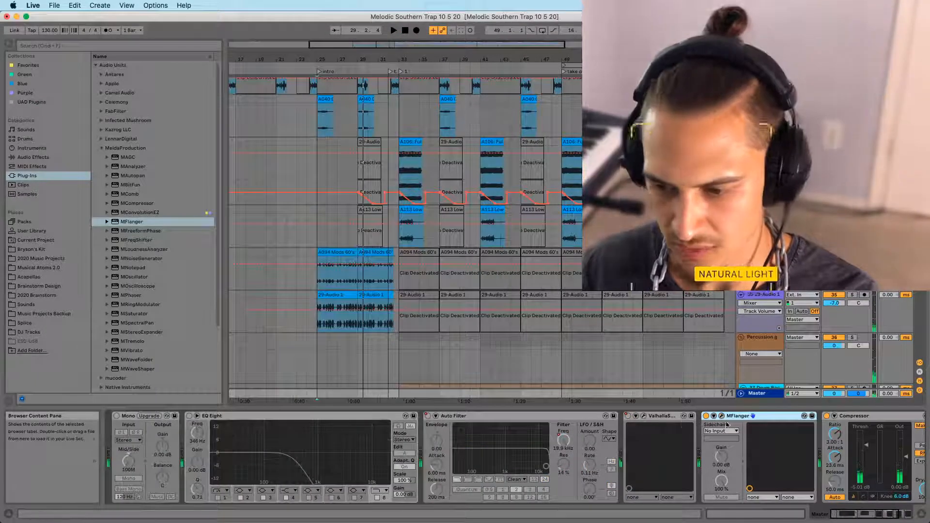
{"action": "key", "text": "Delete"}
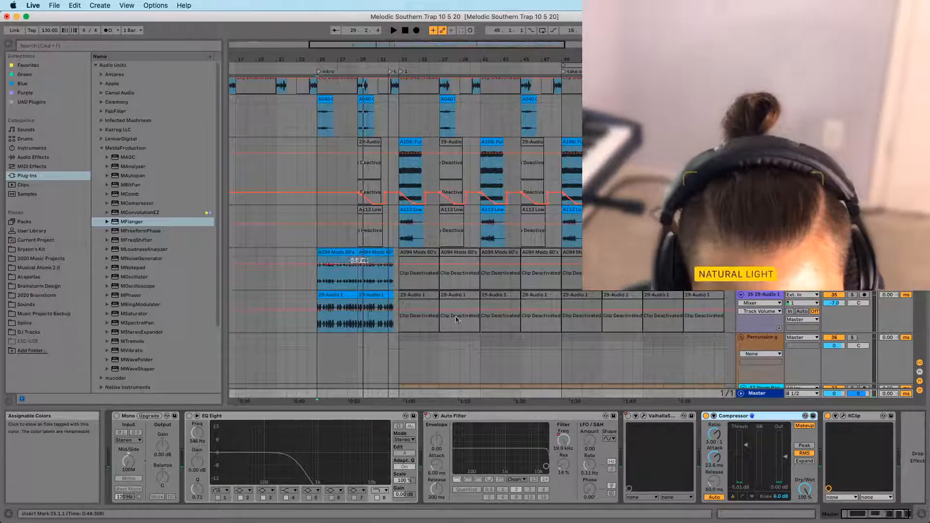
Duplicate ValhallaSupermassive on the Master, switch the first copy on and open its plug-in window
{"action": "left_click", "coordinate": [665, 417]}
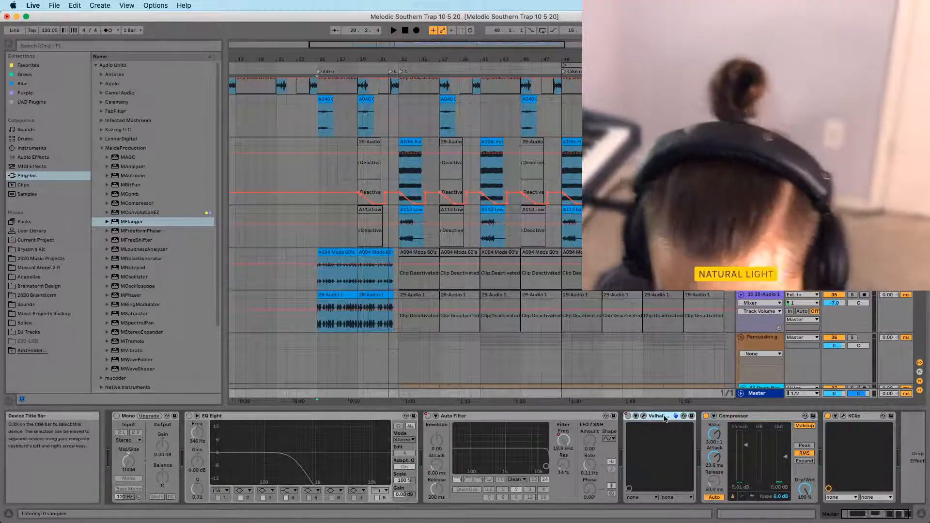
{"action": "key", "text": "super+d"}
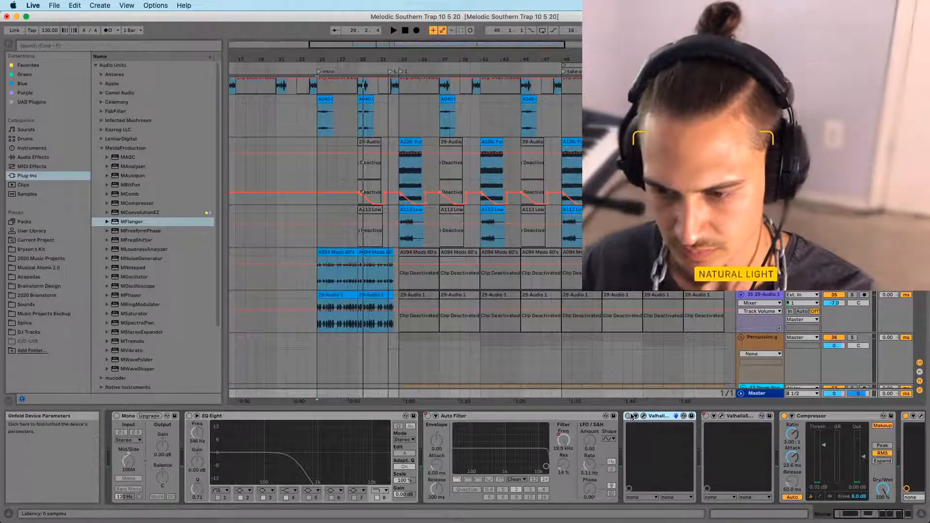
{"action": "left_click", "coordinate": [643, 416]}
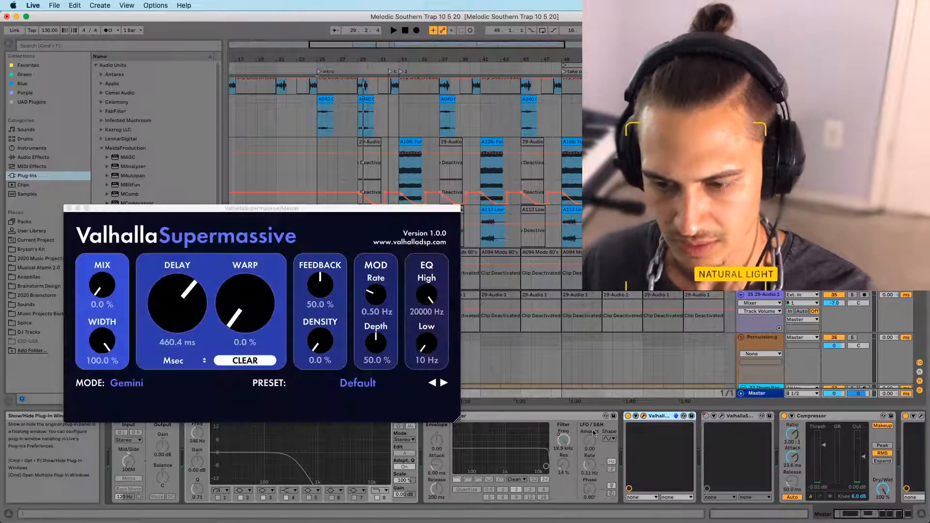
Load the Chorus Slap preset from the Mod presets in the first ValhallaSupermassive copy
{"action": "left_click", "coordinate": [358, 383]}
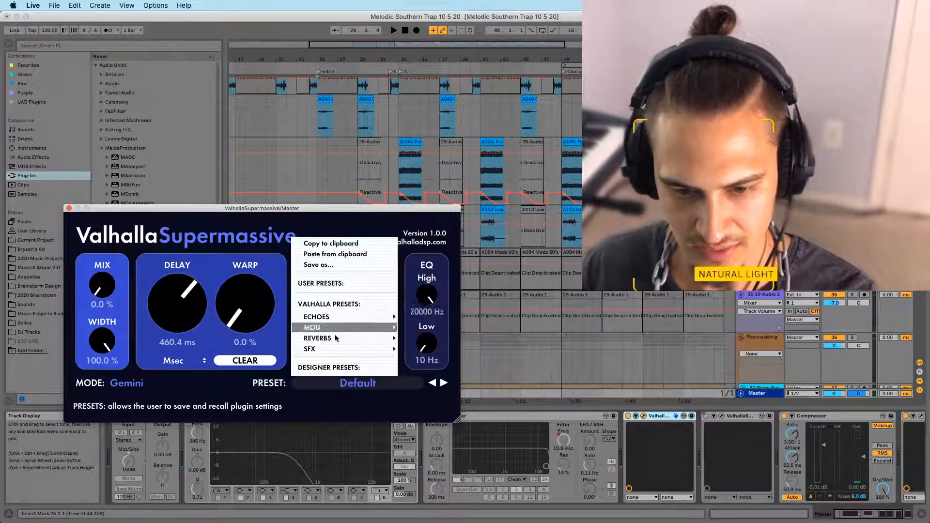
{"action": "mouse_move", "coordinate": [333, 355]}
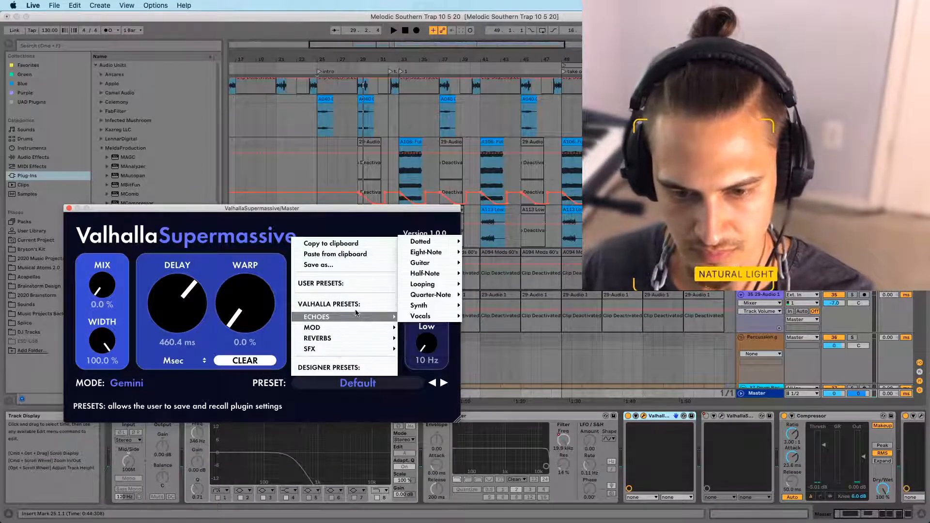
{"action": "mouse_move", "coordinate": [346, 328]}
{"action": "mouse_move", "coordinate": [437, 326]}
{"action": "mouse_move", "coordinate": [421, 305]}
{"action": "left_click", "coordinate": [485, 271]}
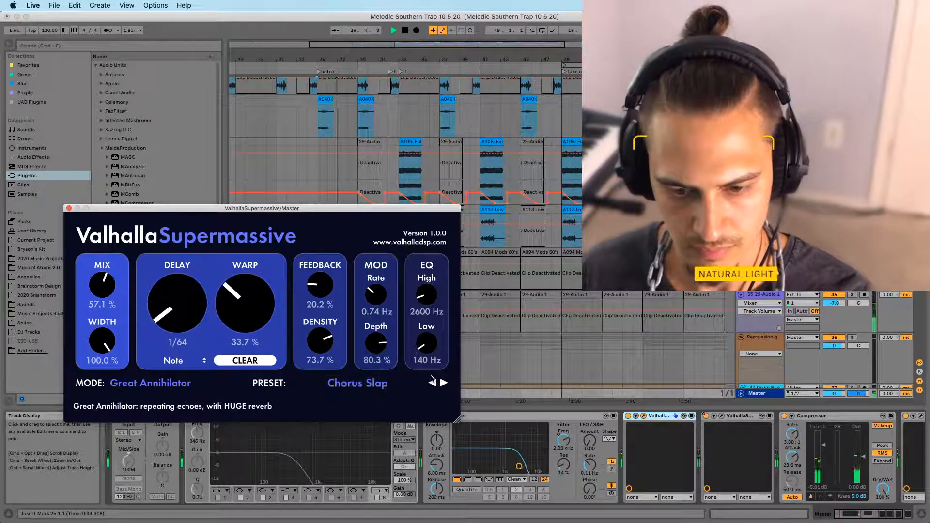
Audition the next ValhallaSupermassive presets over the intro up to StringAmbience, raising the mix to 88.2% on FourVoiceSynthChorus
{"action": "left_click", "coordinate": [444, 384]}
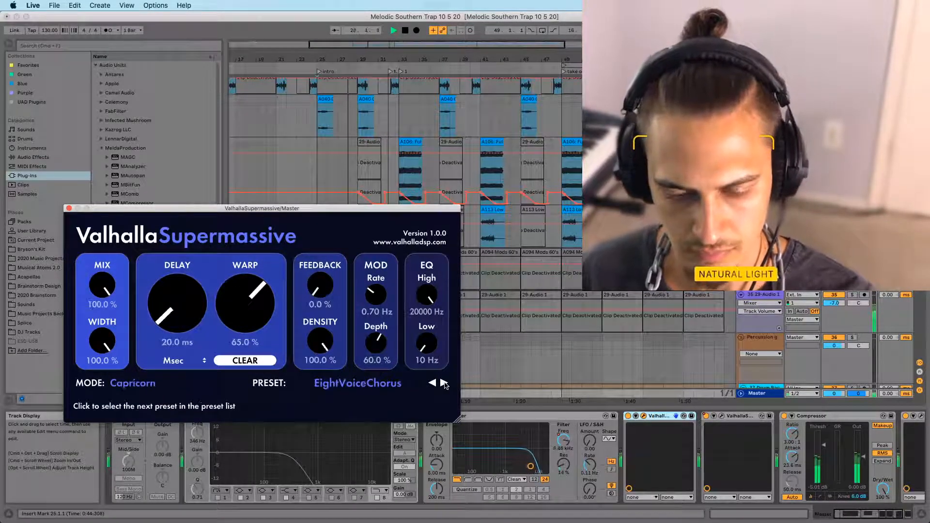
{"action": "left_click", "coordinate": [444, 384]}
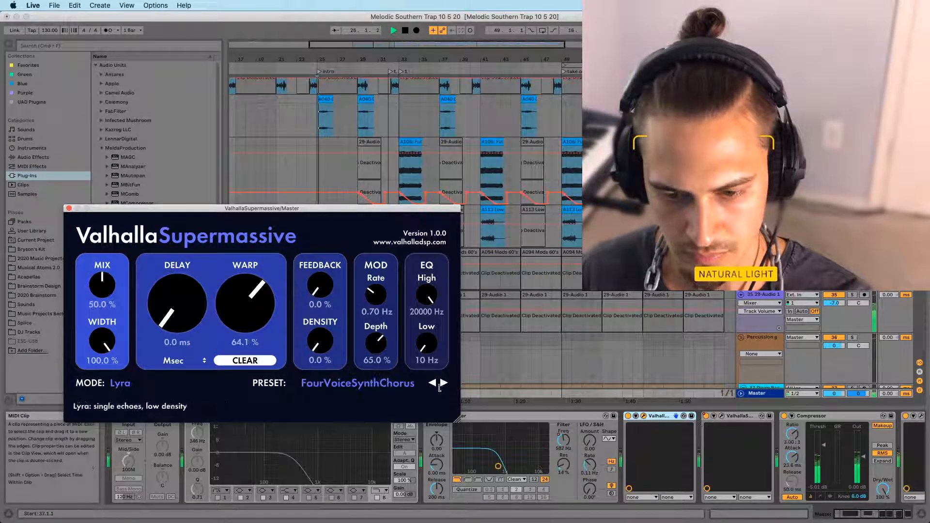
{"action": "left_click_drag", "start_coordinate": [101, 285], "coordinate": [105, 244]}
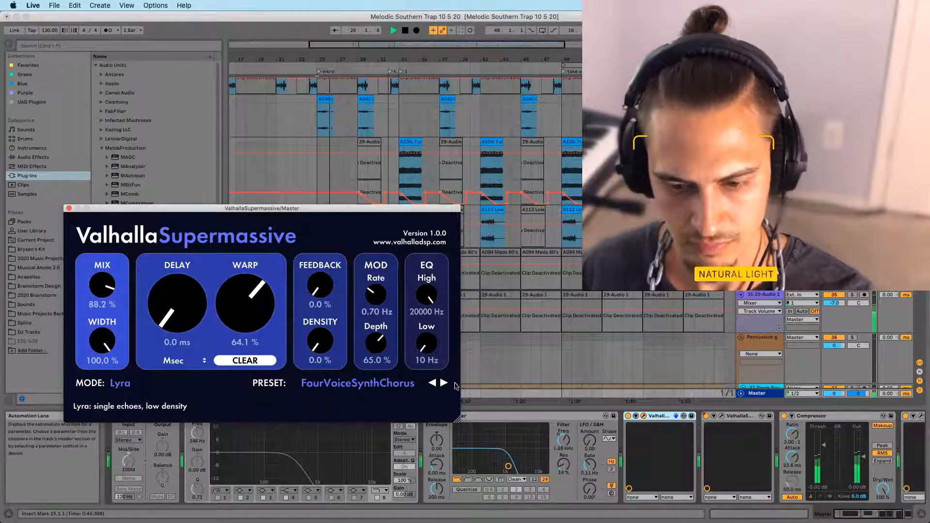
{"action": "left_click", "coordinate": [444, 384]}
{"action": "left_click_drag", "start_coordinate": [103, 286], "coordinate": [107, 248]}
{"action": "left_click", "coordinate": [444, 384]}
{"action": "left_click", "coordinate": [444, 383]}
{"action": "left_click", "coordinate": [444, 383]}
Audition the Small Dark Room and Chorus Slap presets over the intro, lowering the Chorus Slap mix to 42.9%
{"action": "left_click", "coordinate": [371, 385]}
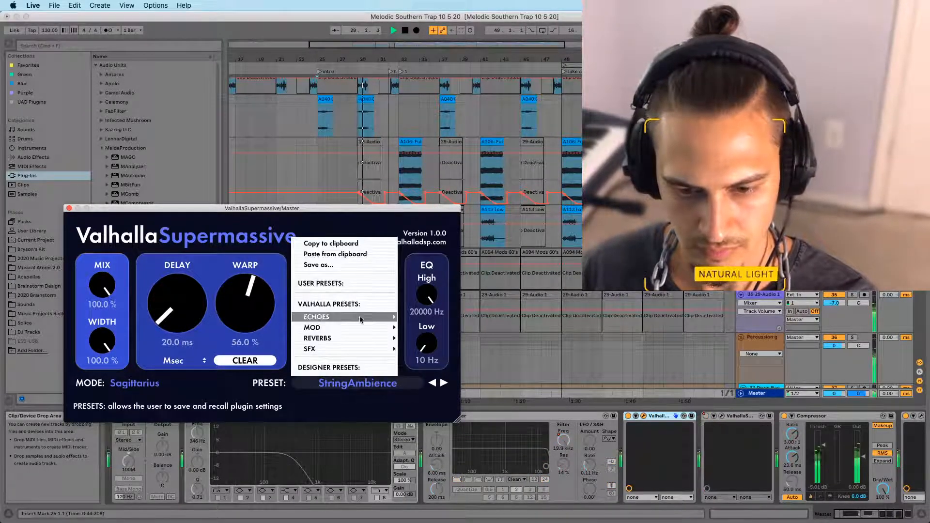
{"action": "mouse_move", "coordinate": [390, 327]}
{"action": "mouse_move", "coordinate": [433, 293]}
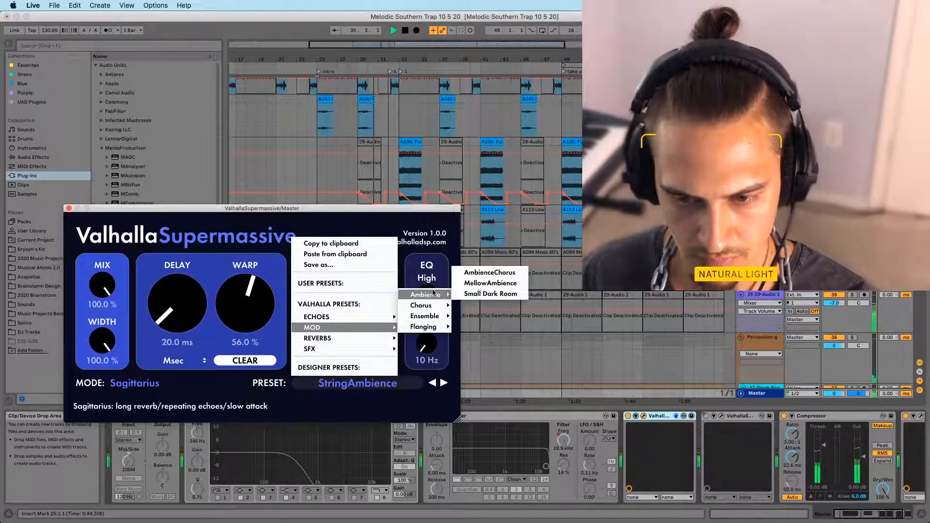
{"action": "left_click", "coordinate": [490, 293]}
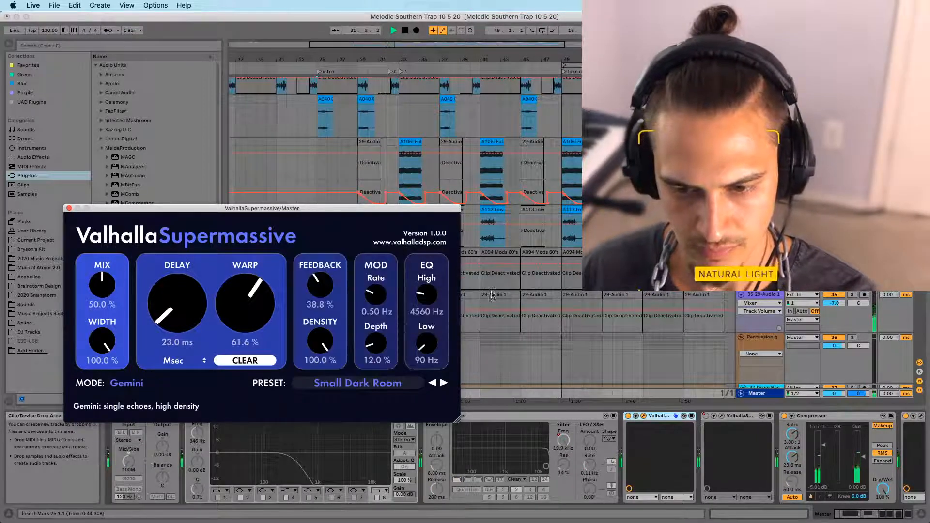
{"action": "left_click", "coordinate": [444, 383]}
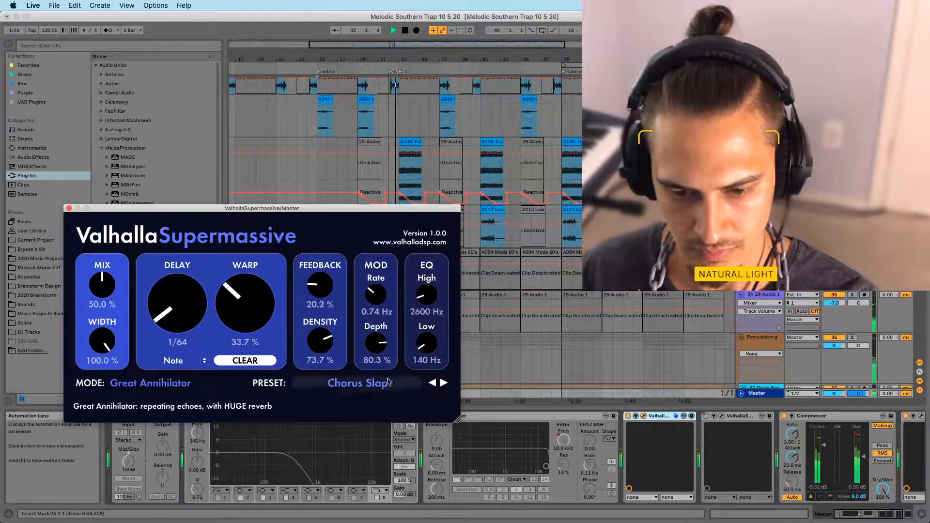
{"action": "key", "text": "space"}
{"action": "key", "text": "space"}
{"action": "left_click_drag", "start_coordinate": [102, 286], "coordinate": [103, 293]}
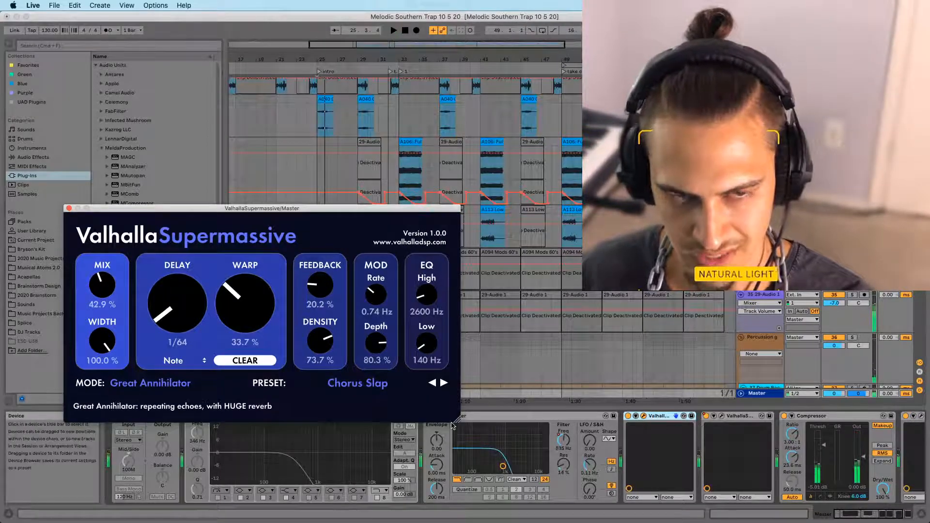
Audition the Magnetars presets of the SFX category over the intro, from Boards Of AFX through to Swollen Pad
{"action": "left_click", "coordinate": [349, 385]}
{"action": "mouse_move", "coordinate": [332, 346]}
{"action": "mouse_move", "coordinate": [448, 315]}
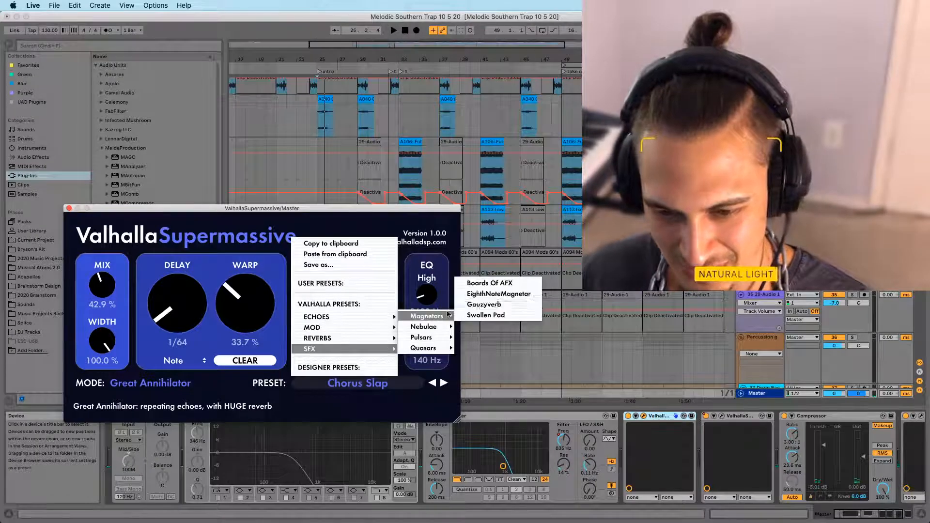
{"action": "left_click", "coordinate": [478, 284]}
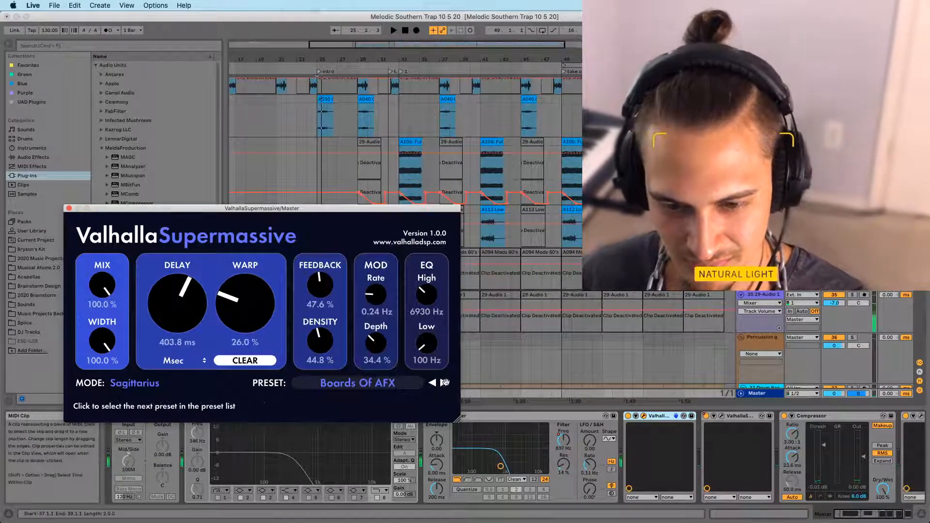
{"action": "key", "text": "space"}
{"action": "left_click", "coordinate": [444, 383]}
{"action": "left_click", "coordinate": [444, 383]}
{"action": "left_click", "coordinate": [443, 383]}
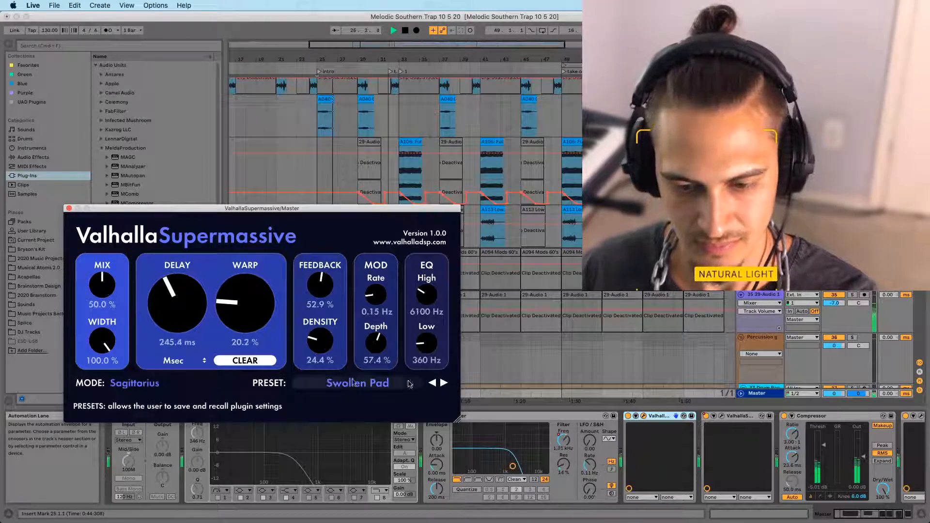
Load the HollowFlangor preset from the Mod Flanging presets, set its mix to 0.0% and close the plug-in window
{"action": "left_click", "coordinate": [357, 384]}
{"action": "mouse_move", "coordinate": [356, 327]}
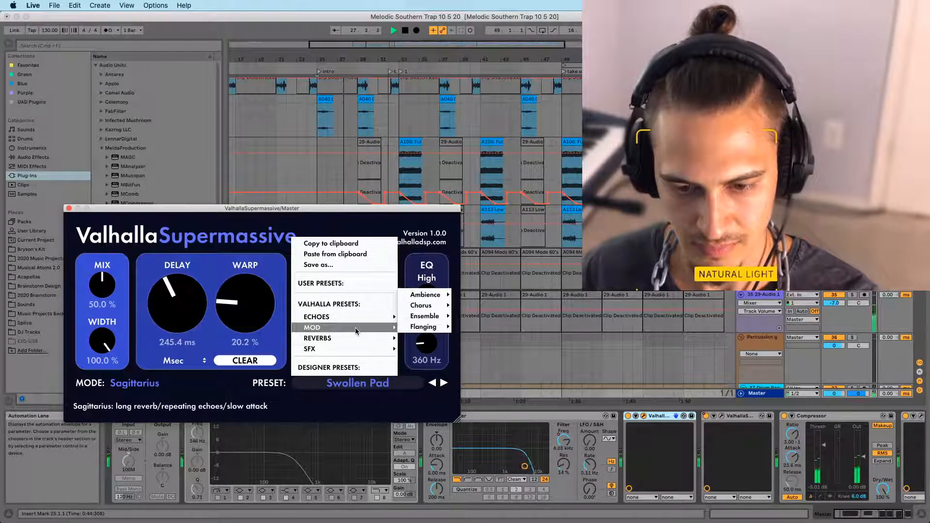
{"action": "mouse_move", "coordinate": [426, 327]}
{"action": "left_click", "coordinate": [481, 303]}
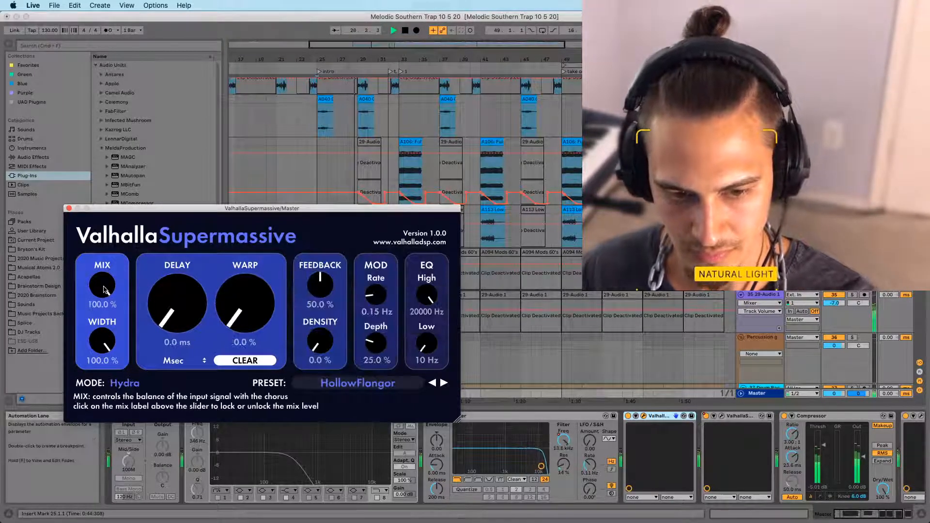
{"action": "left_click_drag", "start_coordinate": [103, 300], "coordinate": [108, 292]}
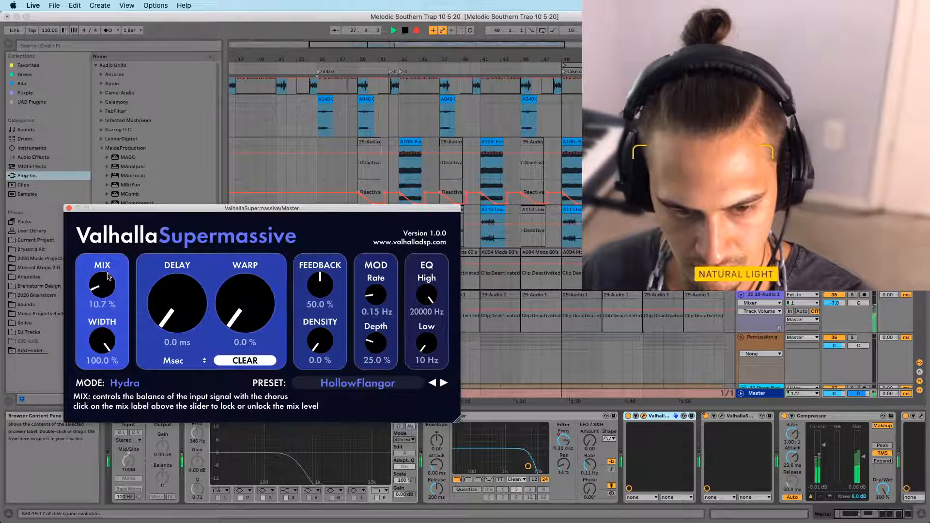
{"action": "left_click_drag", "start_coordinate": [108, 277], "coordinate": [109, 266]}
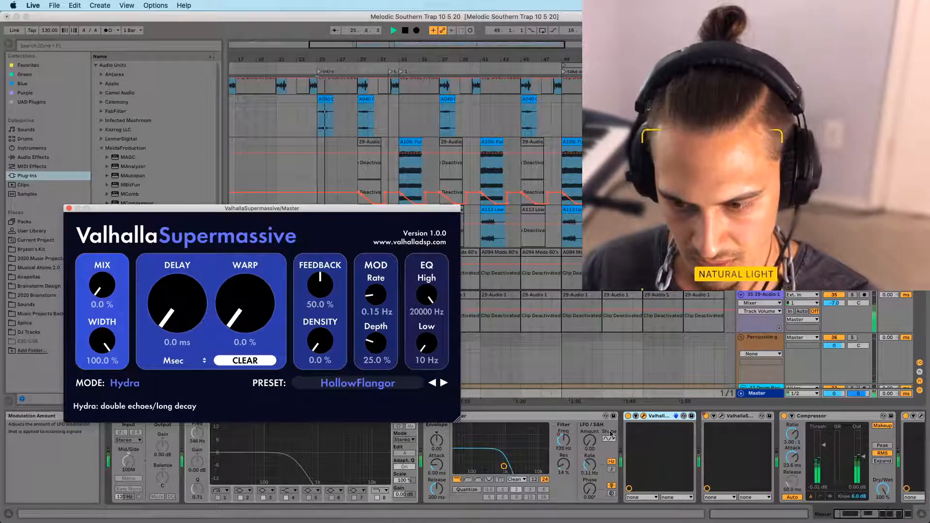
{"action": "left_click", "coordinate": [69, 208]}
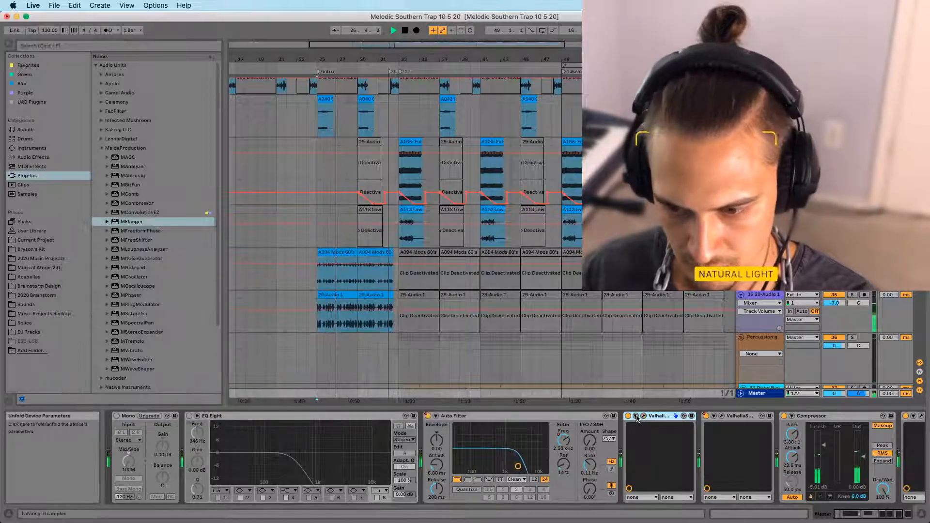
Show the Mix automation of the first ValhallaSupermassive copy and stop playback to examine the envelope before bar 29
{"action": "right_click", "coordinate": [711, 434]}
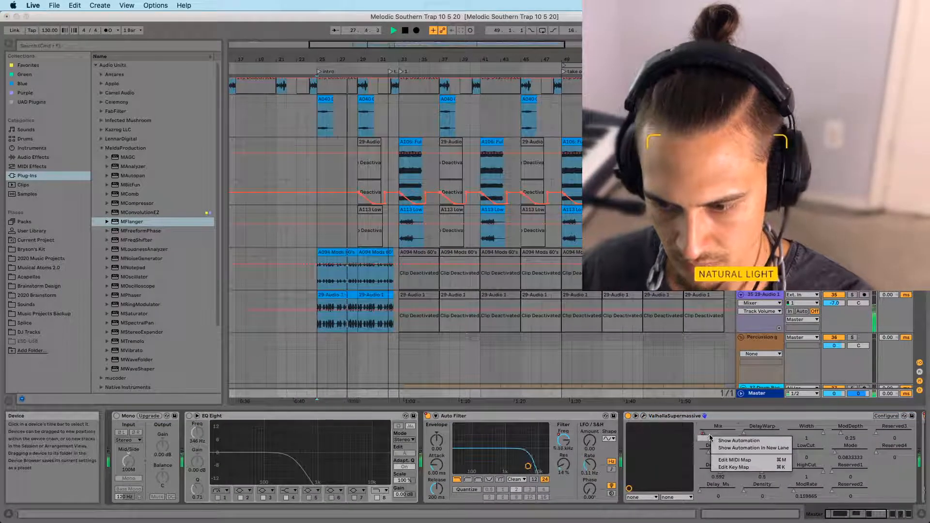
{"action": "left_click", "coordinate": [721, 445]}
{"action": "key", "text": "space"}
{"action": "left_click_drag", "start_coordinate": [347, 59], "coordinate": [326, 112]}
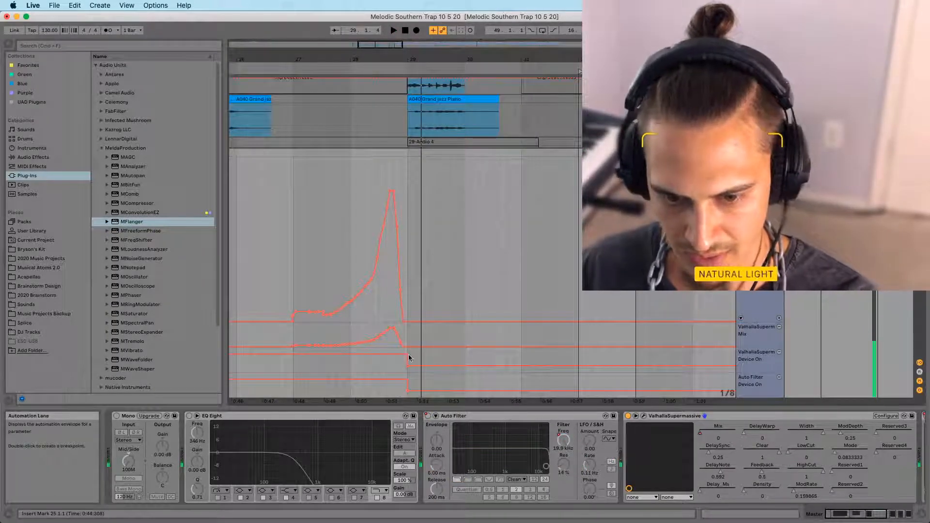
Show the first ValhallaSupermassive copy's Device On automation in a new lane and switch it on from bar 25 to bar 29
{"action": "right_click", "coordinate": [628, 417]}
{"action": "right_click", "coordinate": [628, 418]}
{"action": "left_click", "coordinate": [653, 430]}
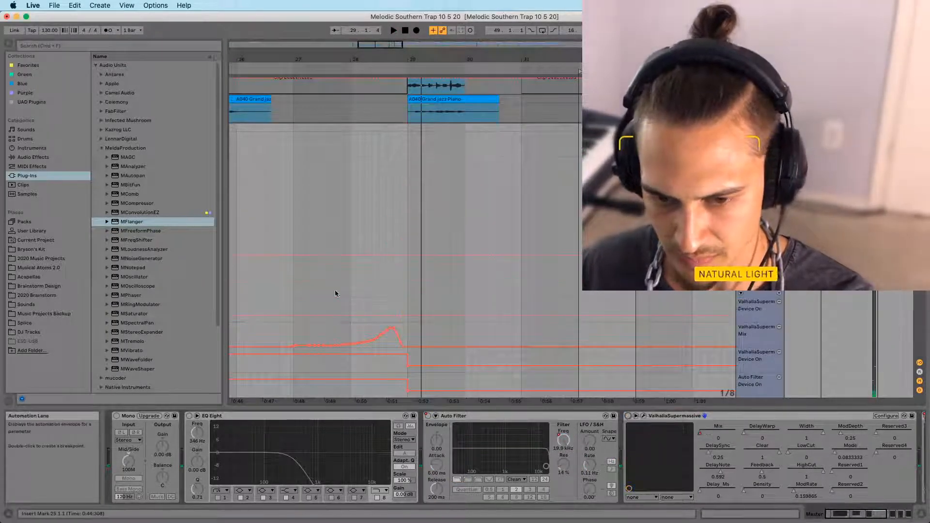
{"action": "left_click_drag", "start_coordinate": [338, 49], "coordinate": [395, 35]}
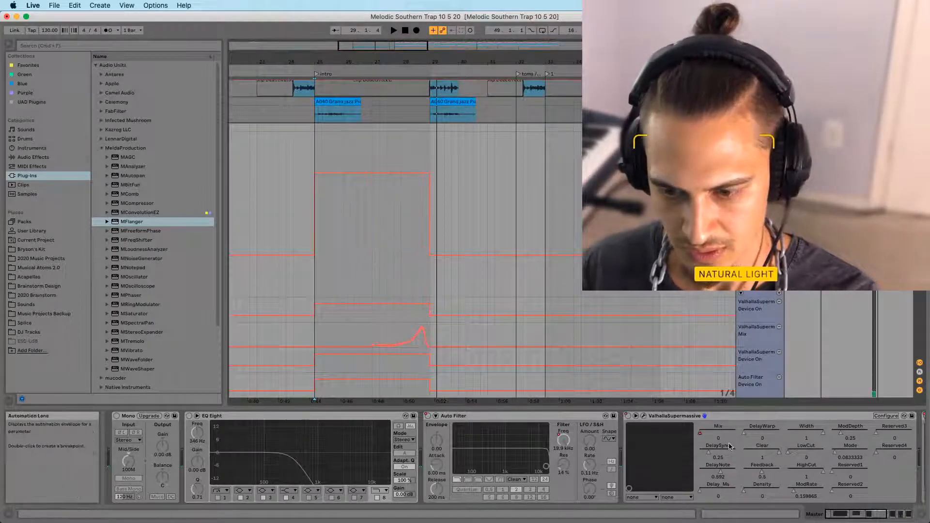
Add a second Auto Filter to the Master chain between the second ValhallaSupermassive and the Compressor
{"action": "left_click", "coordinate": [873, 519]}
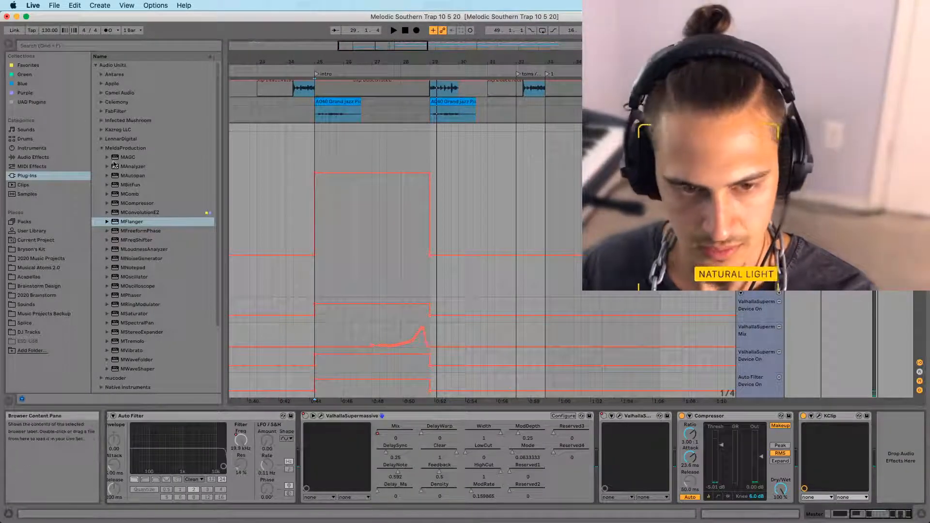
{"action": "left_click", "coordinate": [32, 157]}
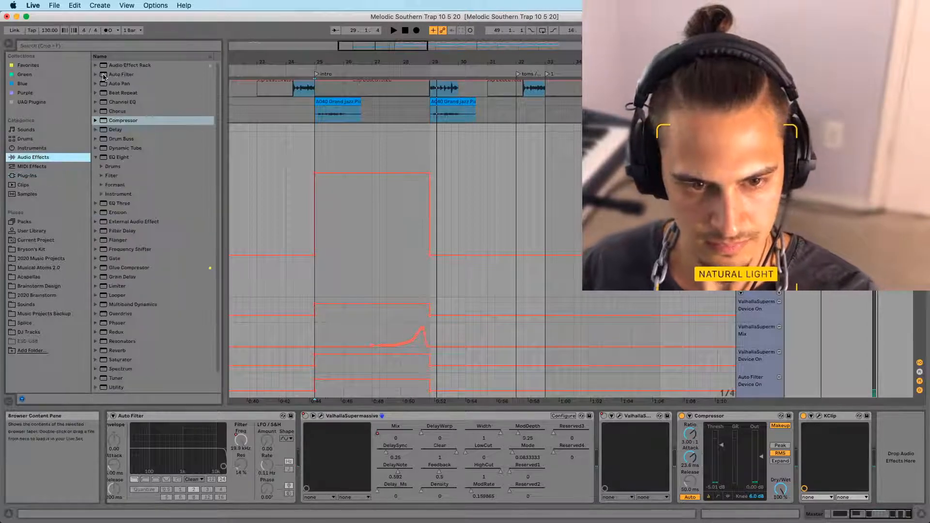
{"action": "left_click", "coordinate": [119, 74]}
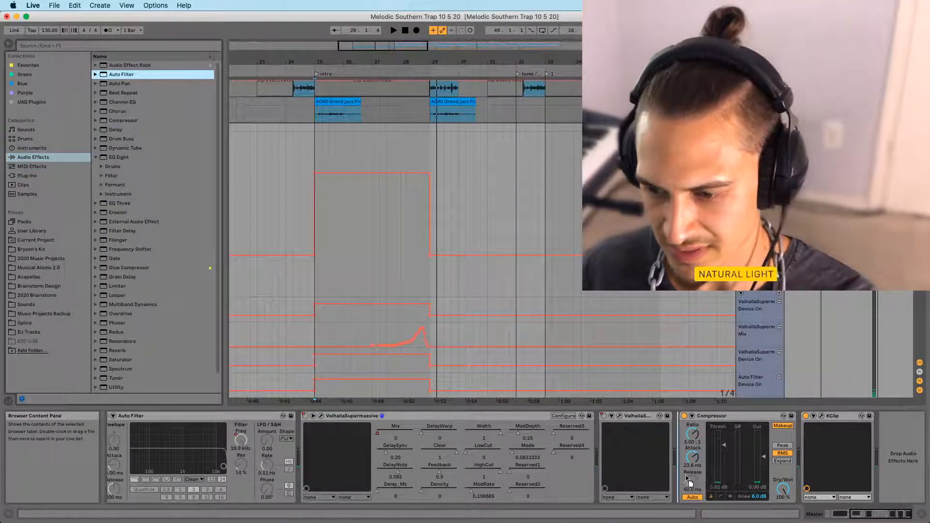
{"action": "left_click_drag", "start_coordinate": [676, 470], "coordinate": [677, 470]}
Switch the new Auto Filter off, show its Device On automation in a new lane and draw it on from bar 25 to bar 29
{"action": "left_click", "coordinate": [683, 416]}
{"action": "right_click", "coordinate": [683, 416]}
{"action": "left_click", "coordinate": [693, 431]}
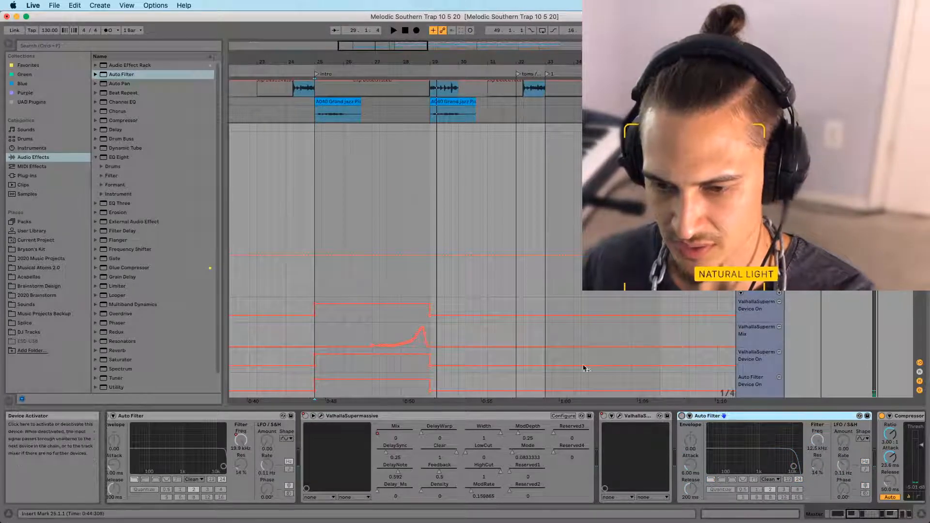
{"action": "right_click", "coordinate": [682, 416]}
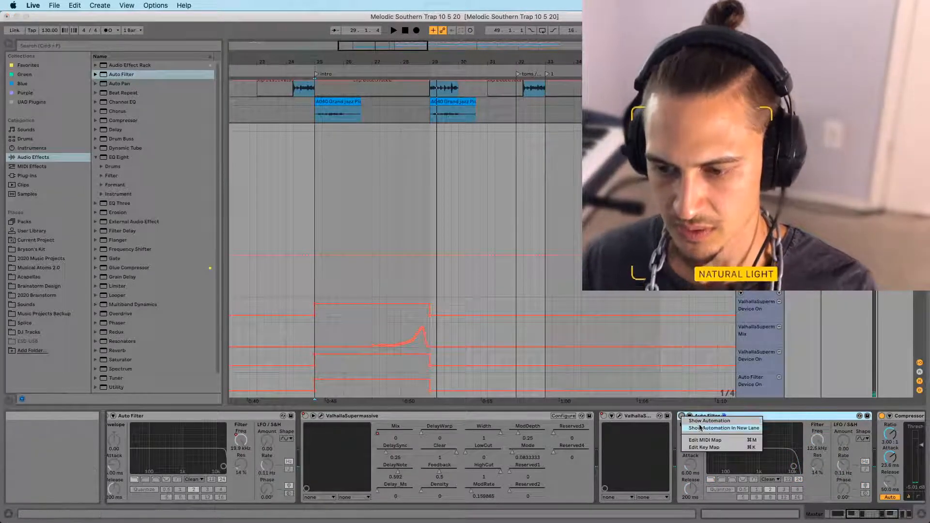
{"action": "left_click", "coordinate": [700, 429]}
{"action": "left_click_drag", "start_coordinate": [323, 280], "coordinate": [422, 248]}
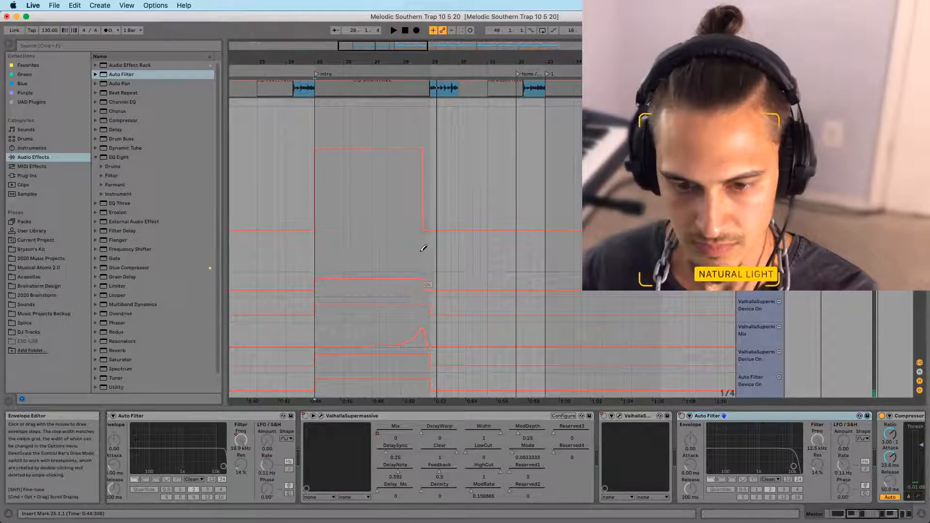
Record a short cutoff frequency dip on the new Auto Filter through bar 28, and replay the intro from bar 25
{"action": "key", "text": "space"}
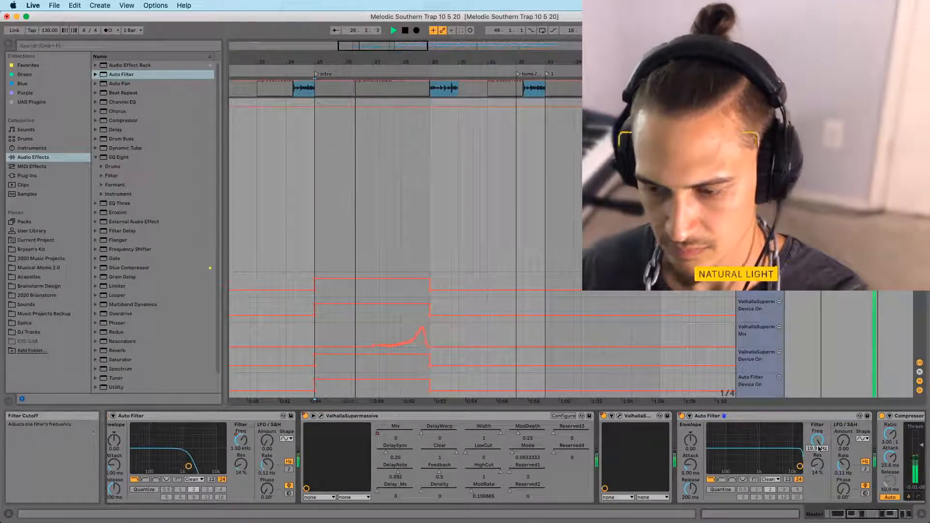
{"action": "key", "text": "F9"}
{"action": "mouse_move", "coordinate": [821, 442]}
{"action": "left_mouse_down"}
{"action": "mouse_move", "coordinate": [820, 476]}
{"action": "mouse_move", "coordinate": [820, 442]}
{"action": "left_mouse_up"}
{"action": "key", "text": "space"}
{"action": "key", "text": "space"}
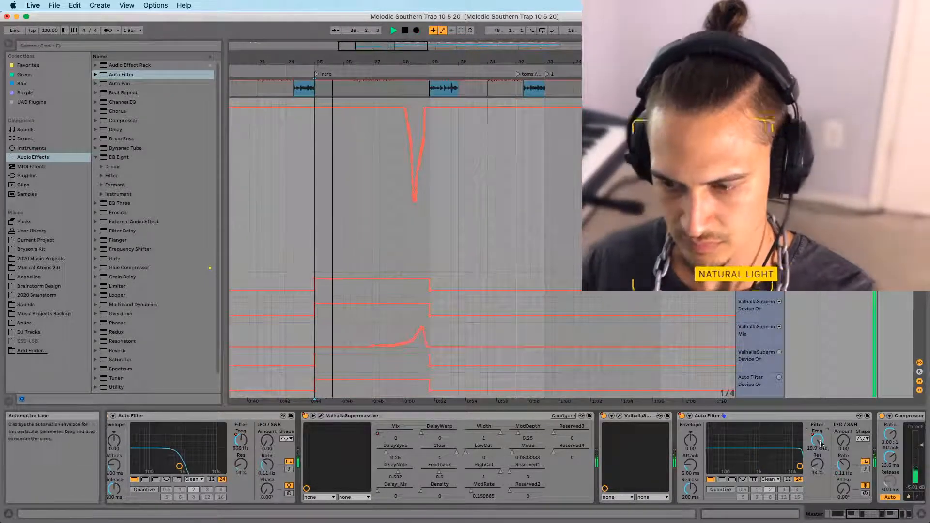
Show the resonance automation of the Auto Filter before the Compressor and audition it, placing the insert marker at 27.4.1
{"action": "left_click_drag", "start_coordinate": [818, 470], "coordinate": [818, 460]}
{"action": "key", "text": "space"}
{"action": "right_click", "coordinate": [821, 473]}
{"action": "key", "text": "space"}
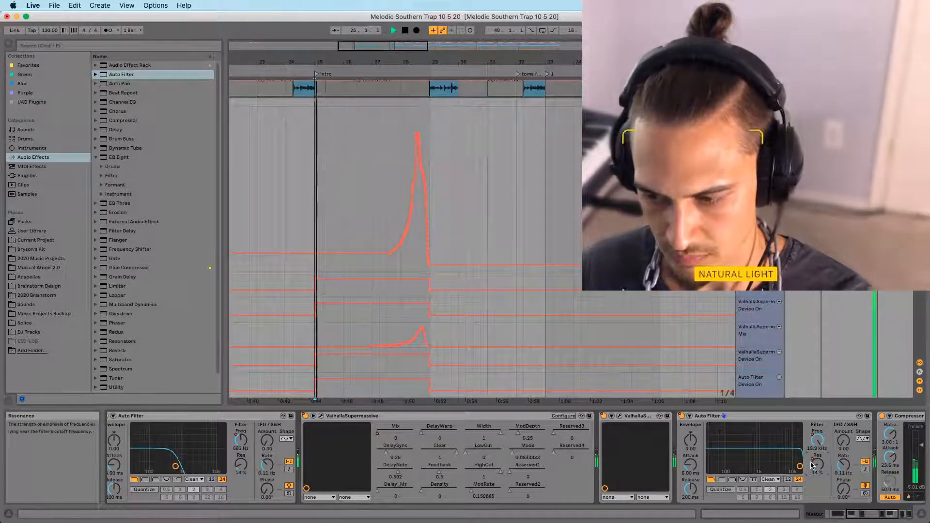
{"action": "left_click", "coordinate": [395, 217]}
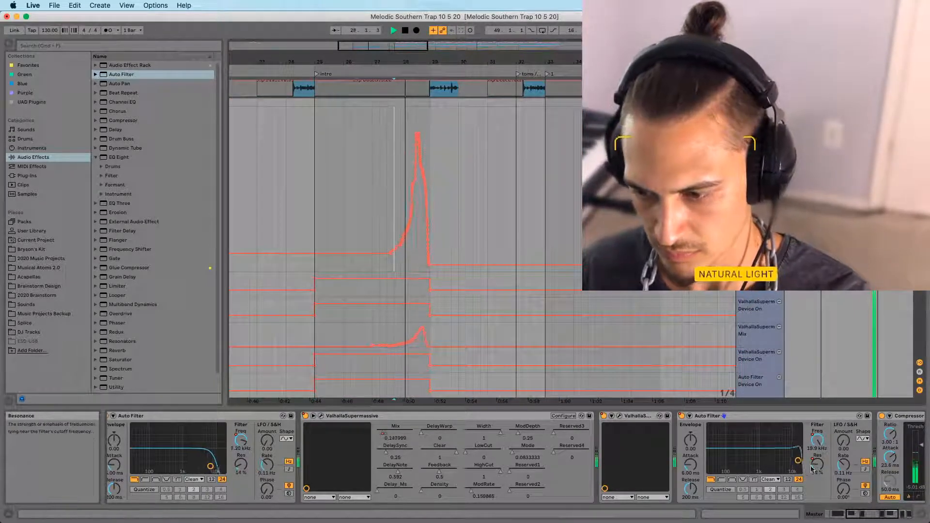
Record new resonance automation for that Auto Filter over the last bar before bar 29
{"action": "key", "text": "F9"}
{"action": "mouse_move", "coordinate": [818, 464]}
{"action": "left_mouse_down"}
{"action": "mouse_move", "coordinate": [818, 486]}
{"action": "mouse_move", "coordinate": [818, 436]}
{"action": "mouse_move", "coordinate": [818, 460]}
{"action": "left_mouse_up"}
{"action": "key", "text": "space"}
{"action": "key", "text": "F9"}
{"action": "key", "text": "space"}
{"action": "key", "text": "space"}
{"action": "key", "text": "F9"}
{"action": "key", "text": "space"}
{"action": "key", "text": "space"}
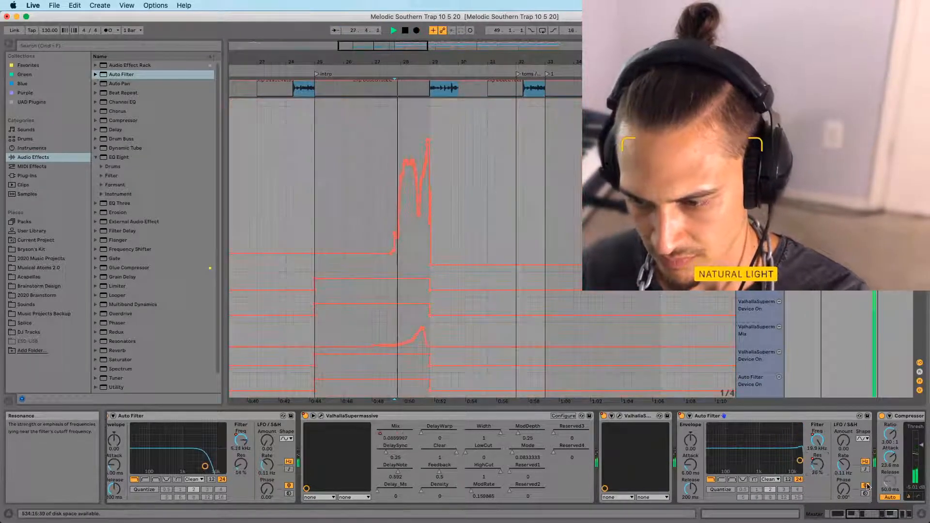
{"action": "key", "text": "space"}
Insert a Limiter before the Compressor and automate it to be on only from bar 25 to bar 29
{"action": "scroll", "coordinate": [773, 486], "scroll_direction": "right", "scroll_amount": 5}
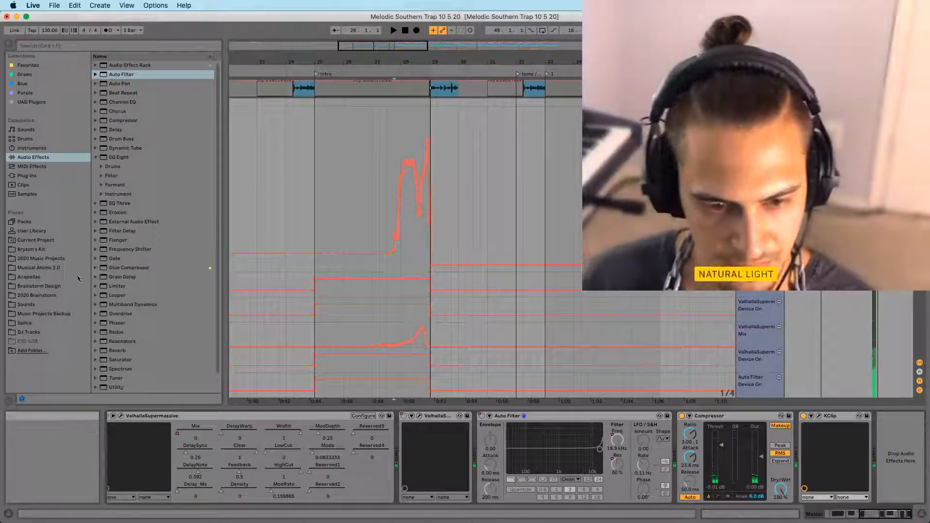
{"action": "left_click", "coordinate": [117, 286]}
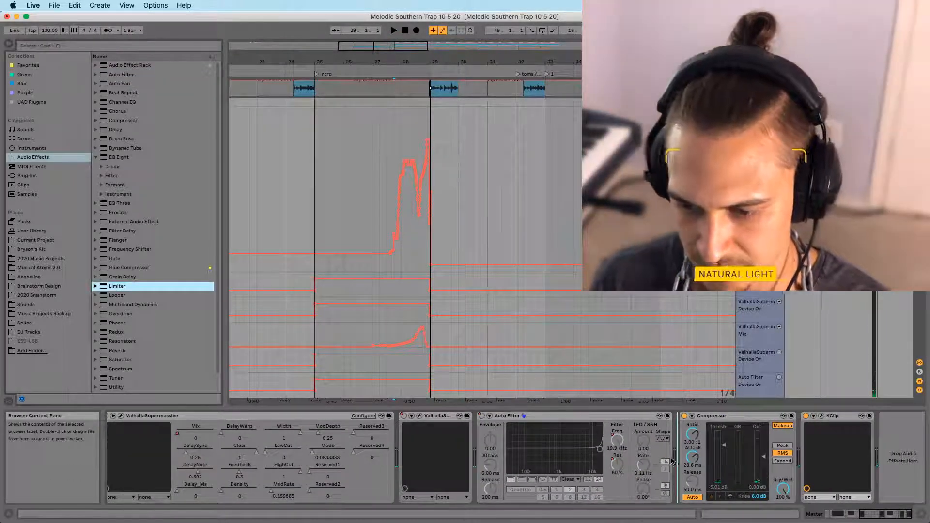
{"action": "left_click_drag", "start_coordinate": [672, 460], "coordinate": [675, 458]}
{"action": "left_click", "coordinate": [682, 416]}
{"action": "right_click", "coordinate": [682, 417]}
{"action": "left_click", "coordinate": [693, 428]}
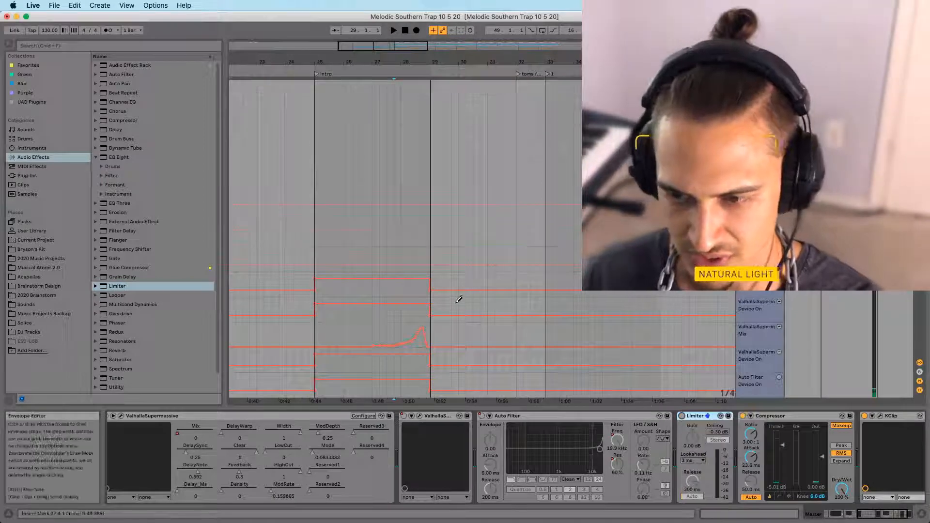
{"action": "left_click_drag", "start_coordinate": [320, 258], "coordinate": [322, 237]}
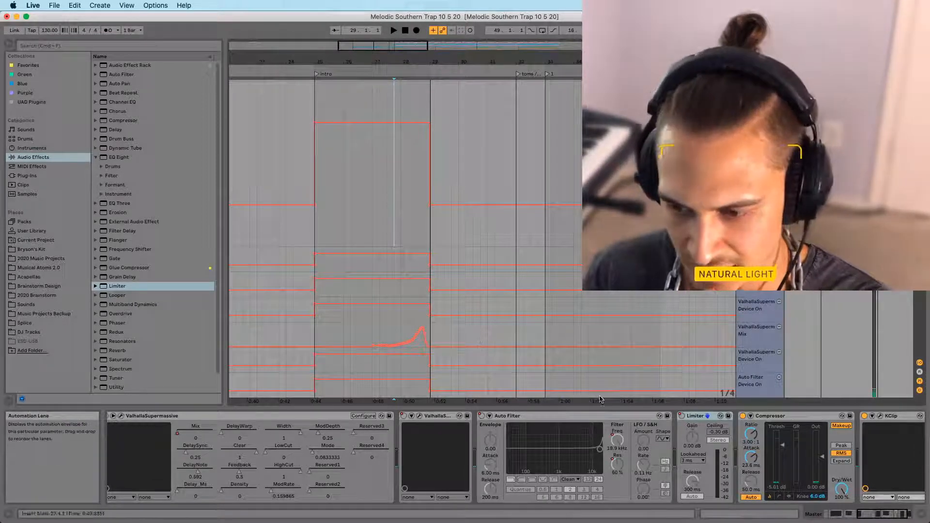
Insert an EQ Eight after the Limiter and automate it to be on only from bar 25 to bar 29
{"action": "left_click_drag", "start_coordinate": [116, 158], "coordinate": [756, 439]}
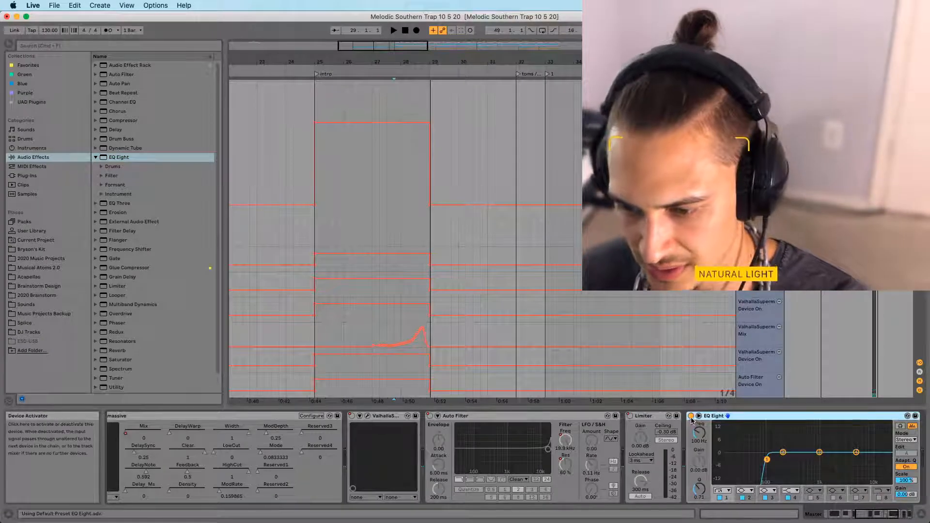
{"action": "left_click_drag", "start_coordinate": [318, 233], "coordinate": [387, 213]}
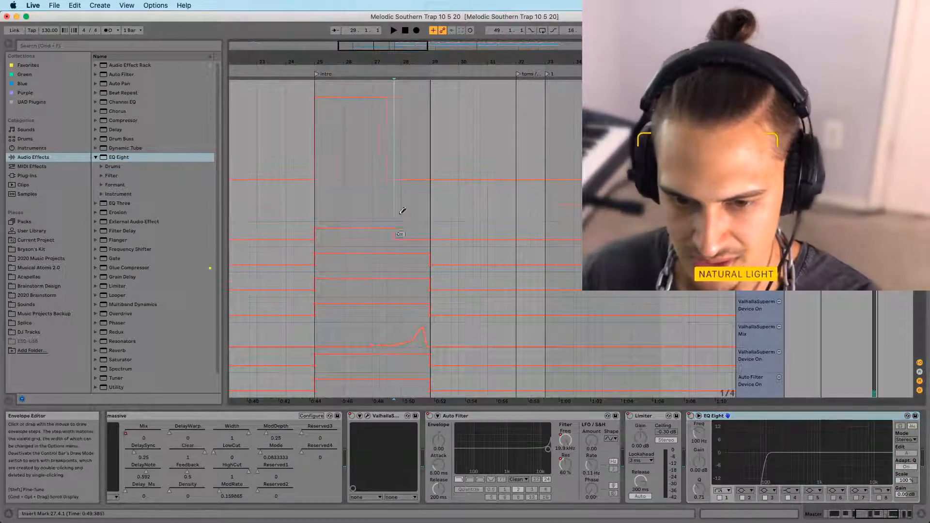
{"action": "key", "text": "space"}
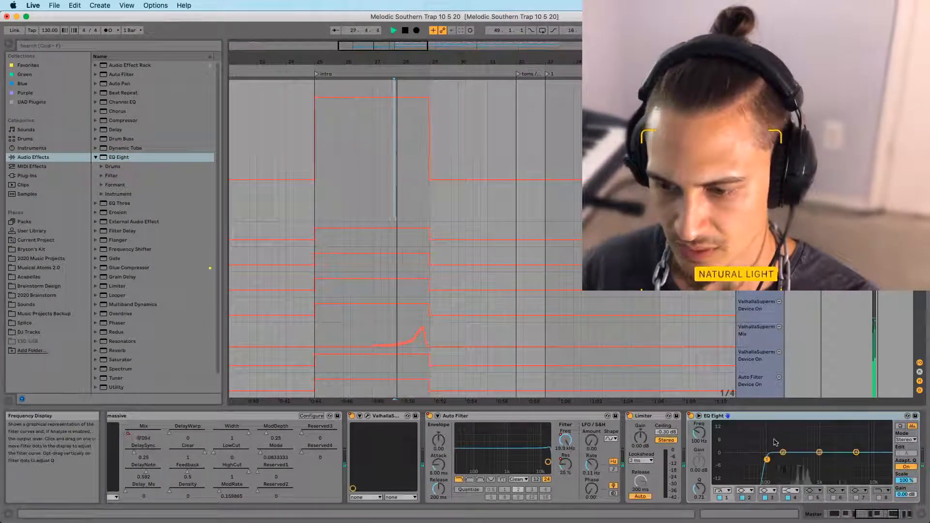
Set band 2 of the EQ Eight to 383 Hz with a Q of 0.32 during playback
{"action": "left_click", "coordinate": [694, 436]}
{"action": "key", "text": "space"}
{"action": "key", "text": "space"}
{"action": "mouse_move", "coordinate": [783, 454]}
{"action": "left_mouse_down"}
{"action": "mouse_move", "coordinate": [796, 459]}
{"action": "mouse_move", "coordinate": [798, 445]}
{"action": "left_mouse_up"}
{"action": "left_click_drag", "start_coordinate": [699, 489], "coordinate": [700, 474]}
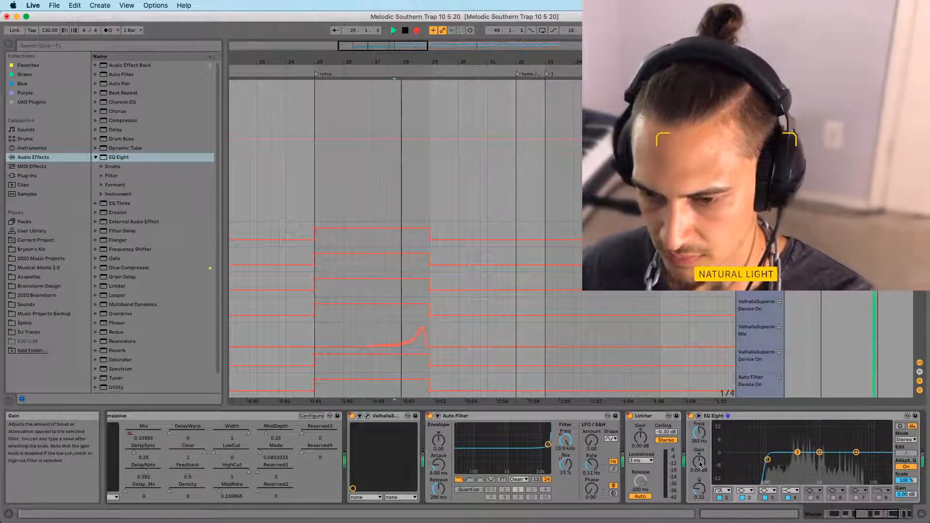
Record a gain dip for EQ Eight band 2 between bars 28 and 29 and play it back
{"action": "key", "text": "F9"}
{"action": "key", "text": "F9"}
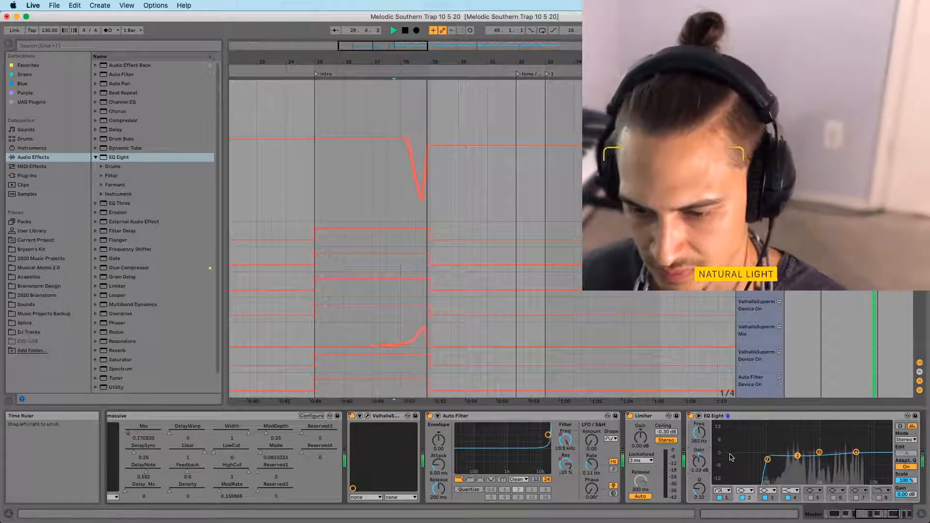
{"action": "scroll", "coordinate": [731, 457], "scroll_direction": "right", "scroll_amount": 3}
{"action": "key", "text": "space"}
{"action": "key", "text": "space"}
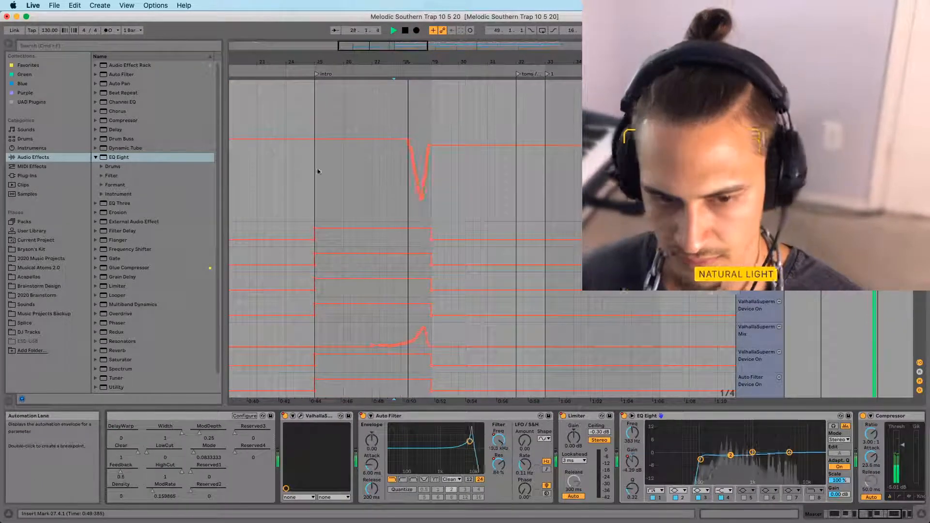
{"action": "key", "text": "space"}
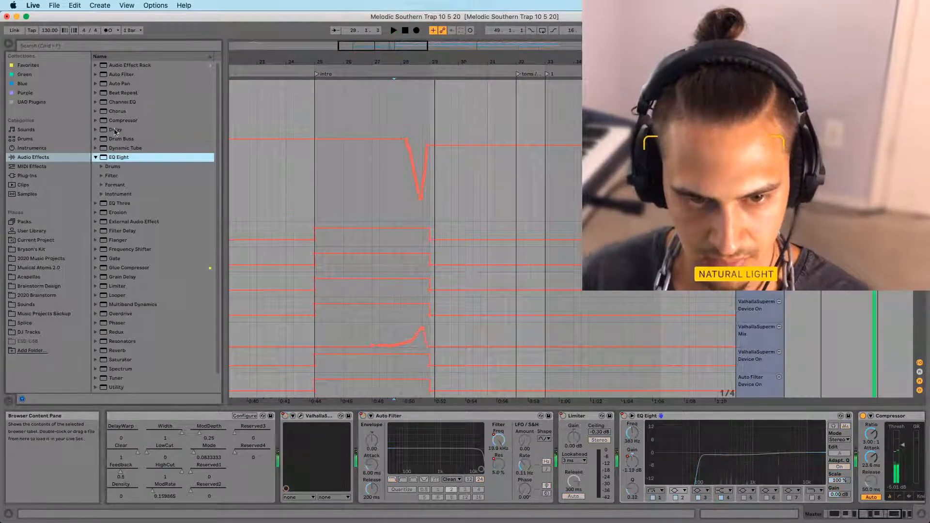
Add another Auto Filter with 60% resonance, adjust its cutoff frequency, and place it directly before the Limiter
{"action": "left_click_drag", "start_coordinate": [121, 74], "coordinate": [866, 433]}
{"action": "key", "text": "space"}
{"action": "left_click_drag", "start_coordinate": [868, 478], "coordinate": [866, 472]}
{"action": "mouse_move", "coordinate": [866, 440]}
{"action": "left_mouse_down"}
{"action": "mouse_move", "coordinate": [866, 492]}
{"action": "mouse_move", "coordinate": [865, 444]}
{"action": "left_mouse_up"}
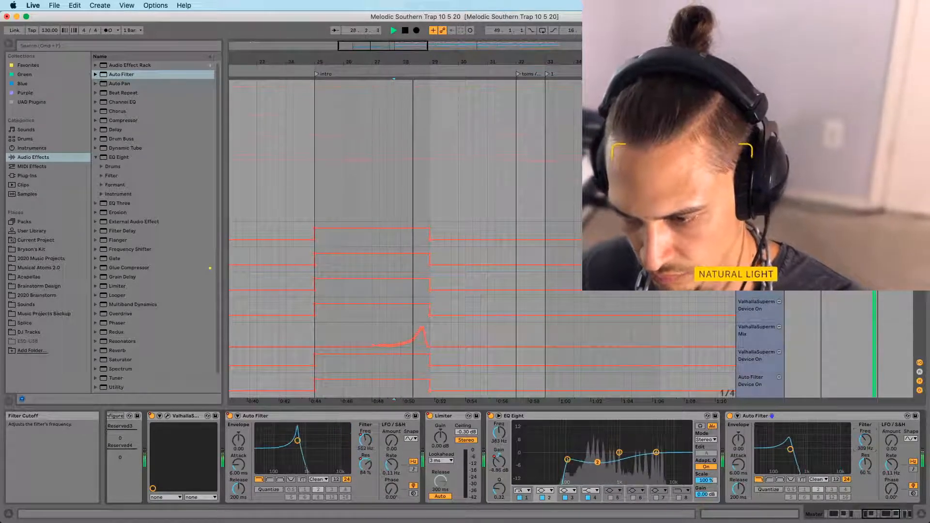
{"action": "left_click_drag", "start_coordinate": [809, 418], "coordinate": [468, 426]}
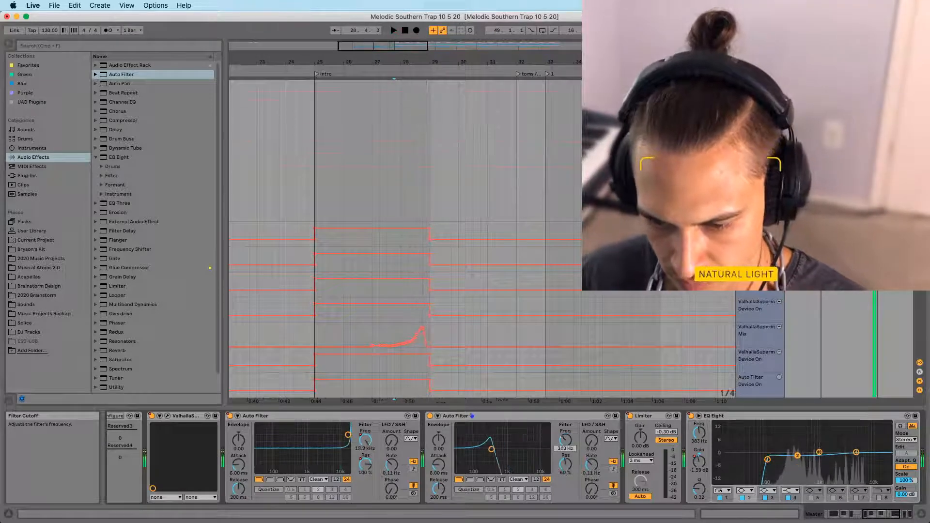
Record up-and-down cutoff frequency sweeps for the new Auto Filter between bars 28 and 29
{"action": "key", "text": "F9"}
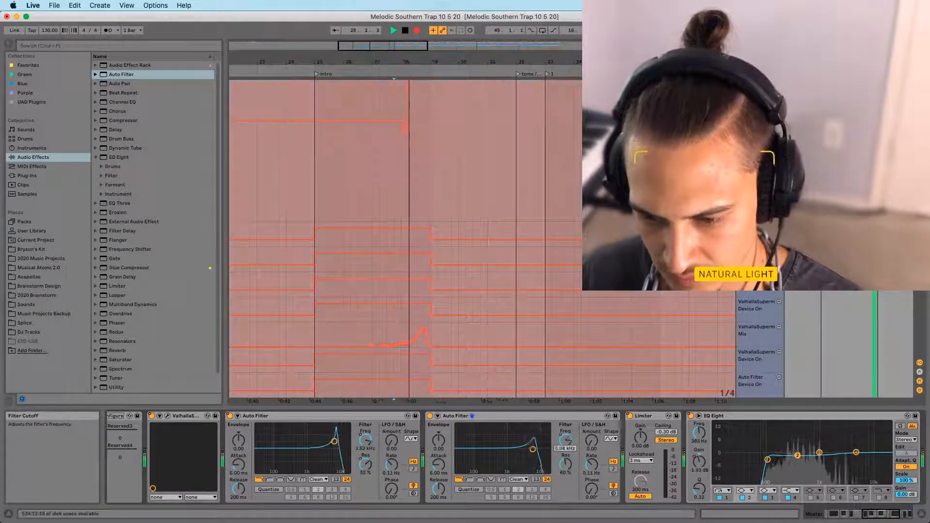
{"action": "key", "text": "space"}
{"action": "key", "text": "space"}
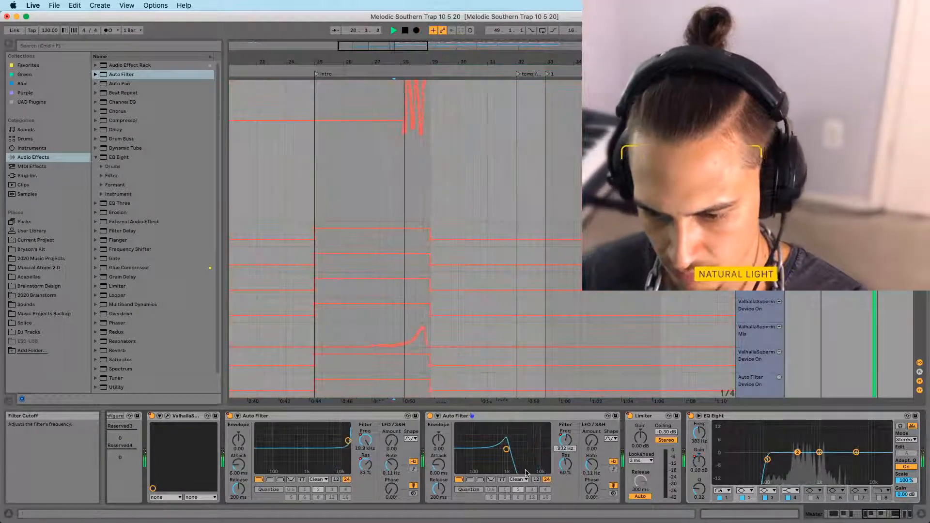
{"action": "key", "text": "space"}
{"action": "key", "text": "space"}
{"action": "left_click_drag", "start_coordinate": [567, 441], "coordinate": [564, 446]}
{"action": "key", "text": "space"}
Show the new Auto Filter's frequency automation in its own lane and reshape the end of the curve just before bar 29
{"action": "right_click", "coordinate": [563, 440]}
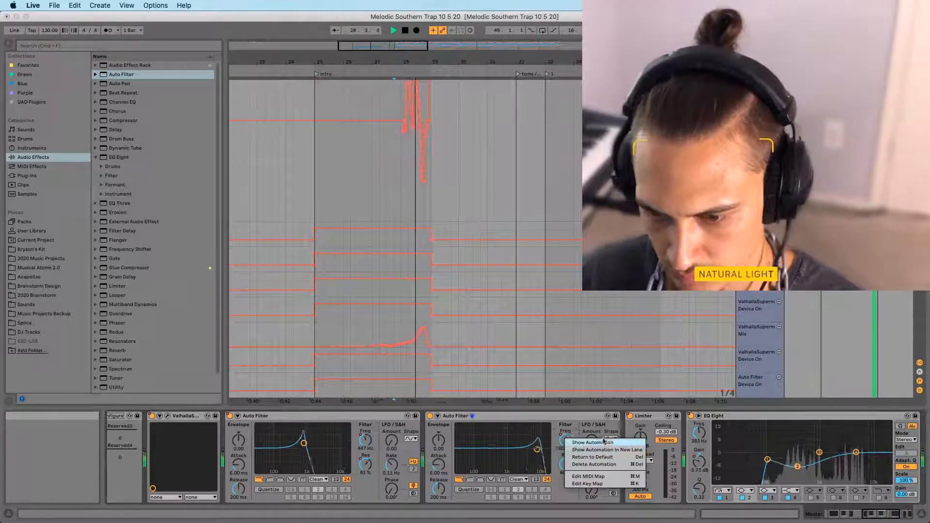
{"action": "left_click", "coordinate": [614, 451]}
{"action": "key", "text": "space"}
{"action": "key", "text": "space"}
{"action": "left_click_drag", "start_coordinate": [425, 62], "coordinate": [432, 207]}
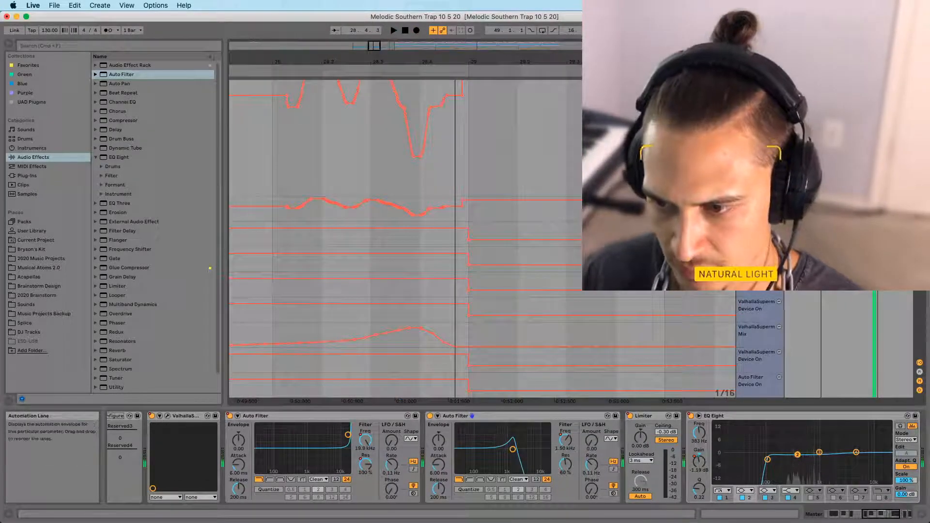
{"action": "left_click_drag", "start_coordinate": [760, 221], "coordinate": [760, 204]}
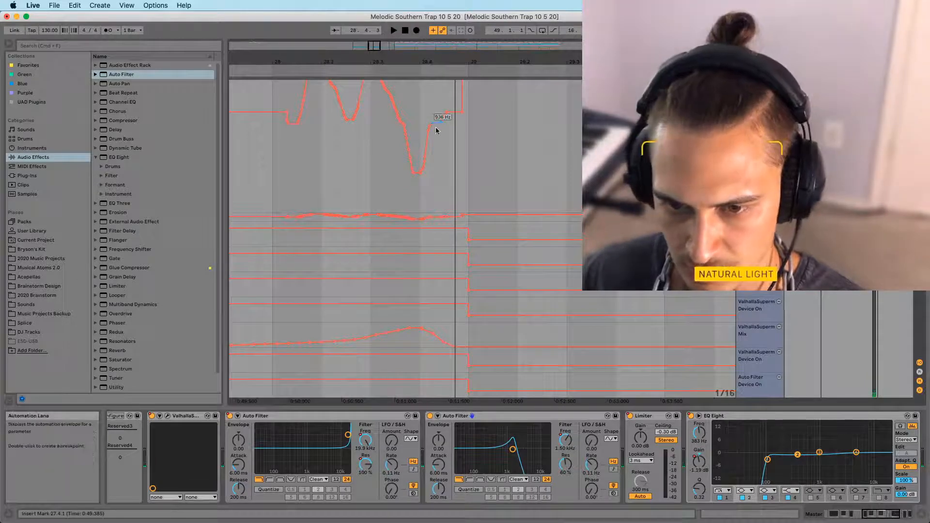
{"action": "mouse_move", "coordinate": [430, 114]}
{"action": "left_mouse_down"}
{"action": "mouse_move", "coordinate": [438, 104]}
{"action": "mouse_move", "coordinate": [448, 121]}
{"action": "mouse_move", "coordinate": [434, 156]}
{"action": "mouse_move", "coordinate": [437, 95]}
{"action": "left_mouse_up"}
{"action": "key", "text": "super+z"}
Listen to the edited filter sweep just before bar 29 and again from the start of the intro
{"action": "left_click", "coordinate": [371, 138]}
{"action": "key", "text": "space"}
{"action": "key", "text": "space"}
{"action": "key", "text": "space"}
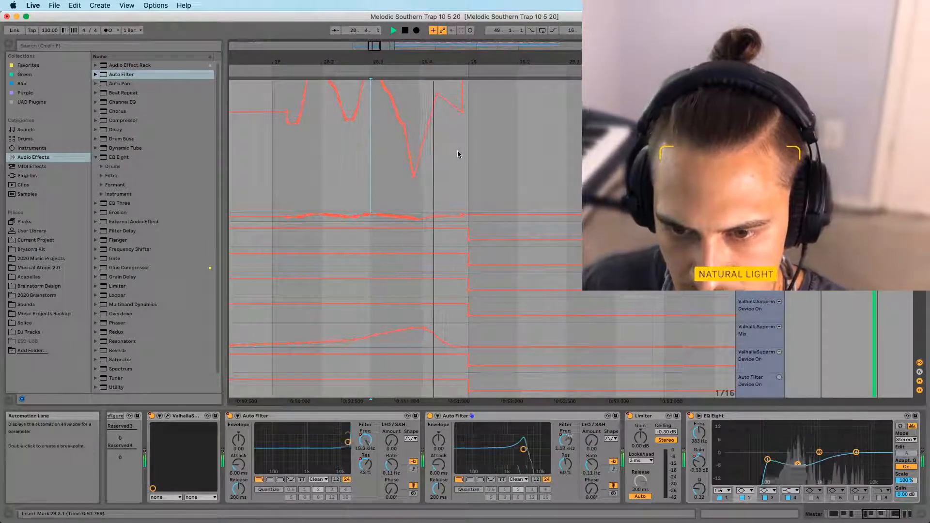
{"action": "key", "text": "space"}
{"action": "key", "text": "space"}
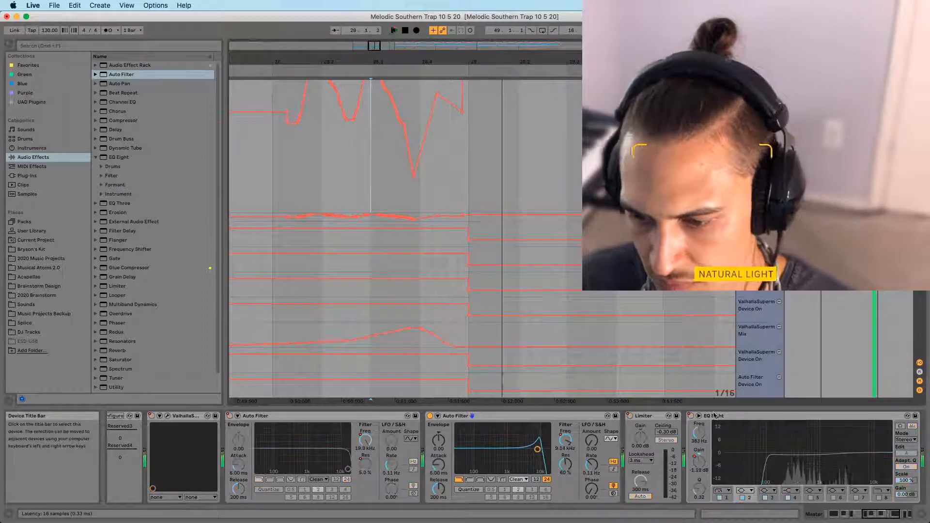
{"action": "left_click", "coordinate": [273, 180]}
{"action": "key", "text": "space"}
{"action": "key", "text": "space"}
{"action": "left_click_drag", "start_coordinate": [286, 63], "coordinate": [376, 22]}
{"action": "left_click", "coordinate": [258, 173]}
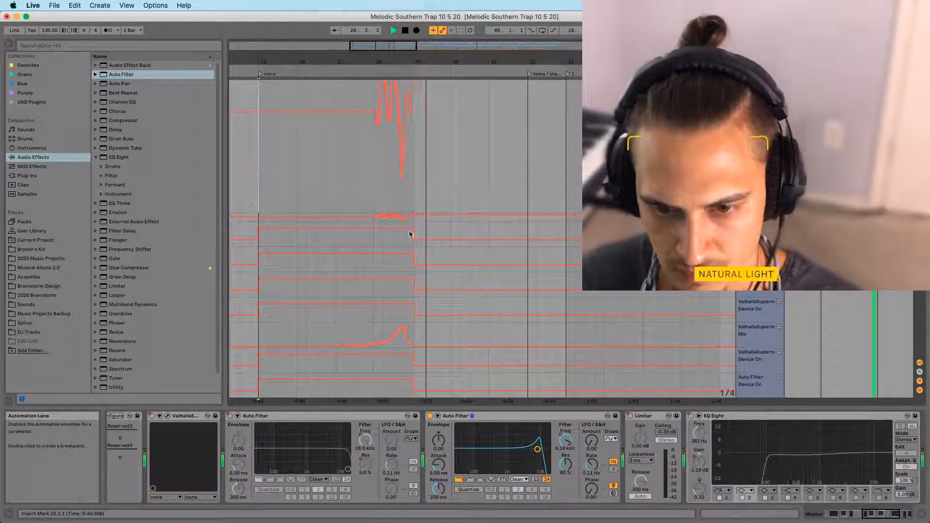
{"action": "key", "text": "space"}
{"action": "key", "text": "space"}
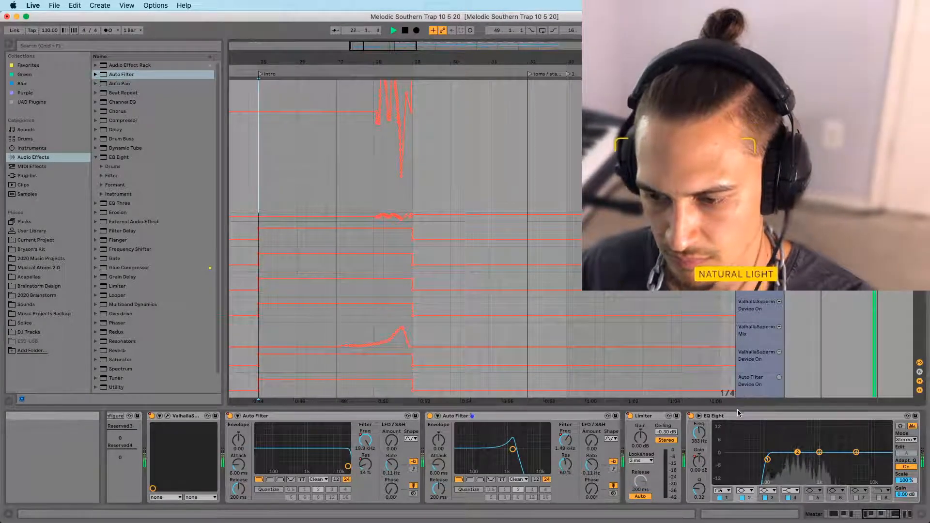
Hide the device view and the automation lanes in the arrangement
{"action": "left_click_drag", "start_coordinate": [735, 408], "coordinate": [740, 411]}
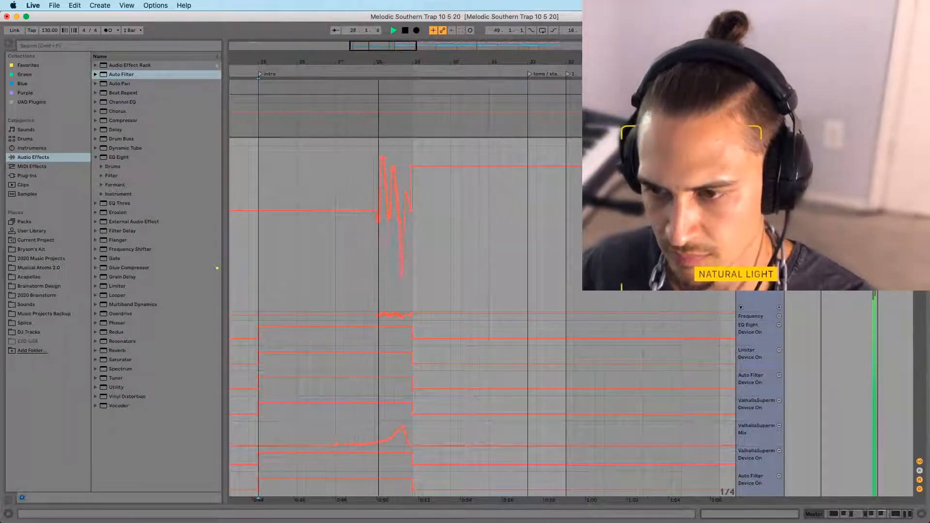
{"action": "key", "text": "a"}
{"action": "left_click", "coordinate": [251, 170]}
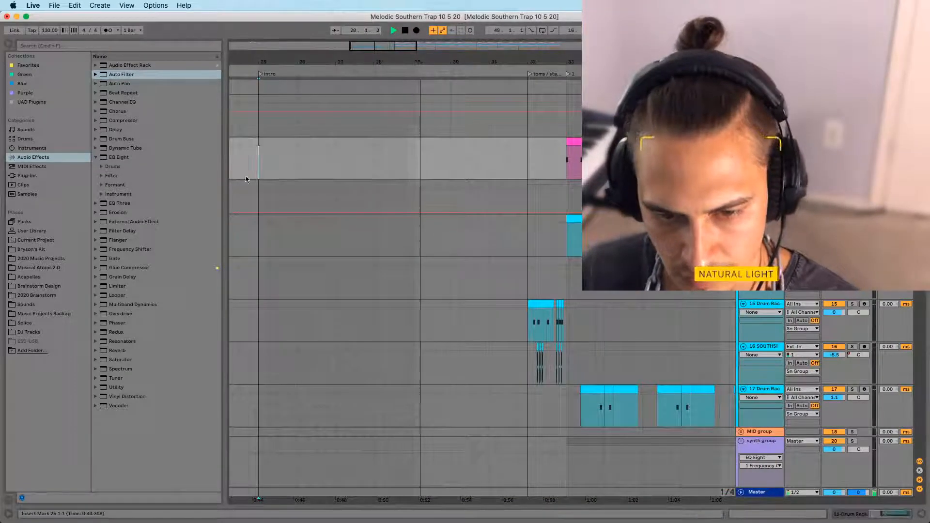
Add a locator named "sfx" at bar 29
{"action": "left_click_drag", "start_coordinate": [274, 65], "coordinate": [351, 48]}
{"action": "scroll", "coordinate": [445, 175], "scroll_direction": "down", "scroll_amount": 10}
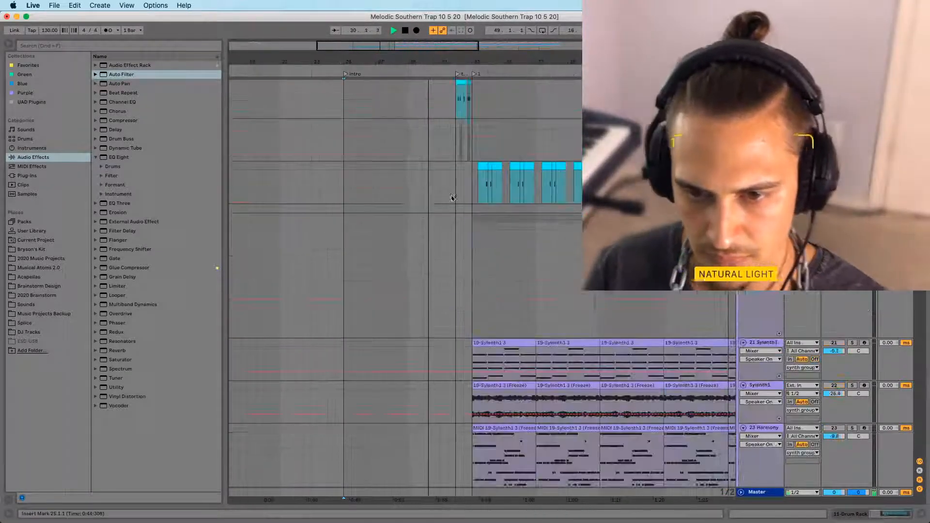
{"action": "right_click", "coordinate": [409, 68]}
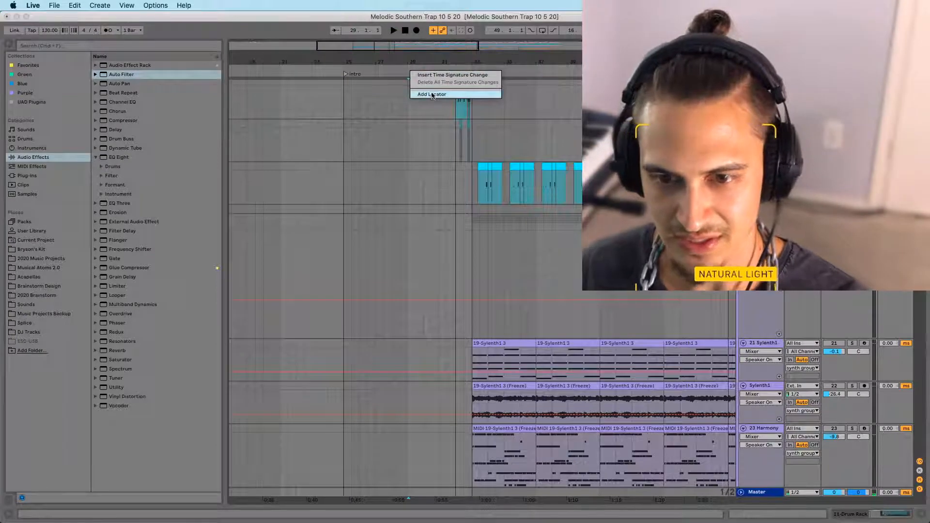
{"action": "left_click", "coordinate": [432, 94]}
{"action": "type", "text": "fx"}
{"action": "key", "text": "Return"}
Play the arrangement from the intro at bar 25 and expand the FX group at the end of the track list
{"action": "scroll", "coordinate": [650, 360], "scroll_direction": "down", "scroll_amount": 15}
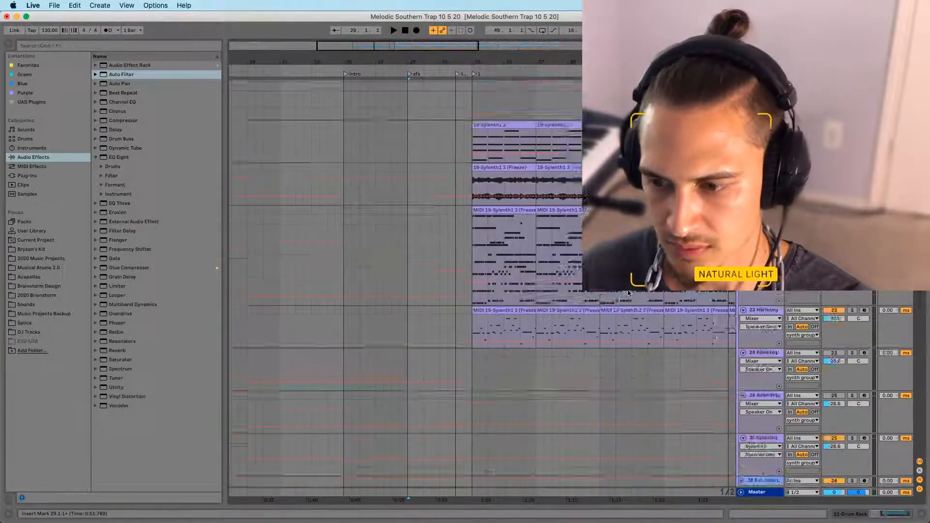
{"action": "scroll", "coordinate": [650, 360], "scroll_direction": "up", "scroll_amount": 5}
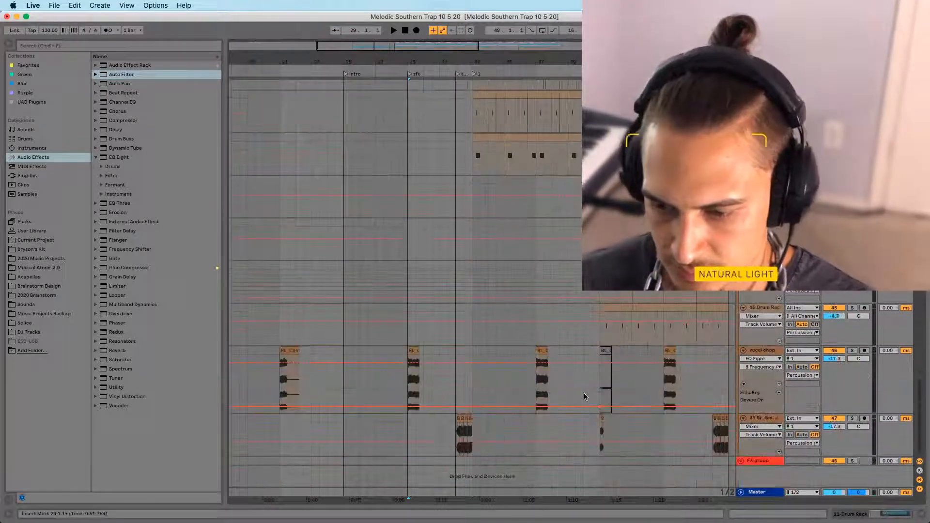
{"action": "scroll", "coordinate": [373, 353], "scroll_direction": "up", "scroll_amount": 5}
{"action": "left_click", "coordinate": [345, 345]}
{"action": "key", "text": "space"}
{"action": "scroll", "coordinate": [346, 348], "scroll_direction": "down", "scroll_amount": 10}
{"action": "scroll", "coordinate": [345, 356], "scroll_direction": "up", "scroll_amount": 1}
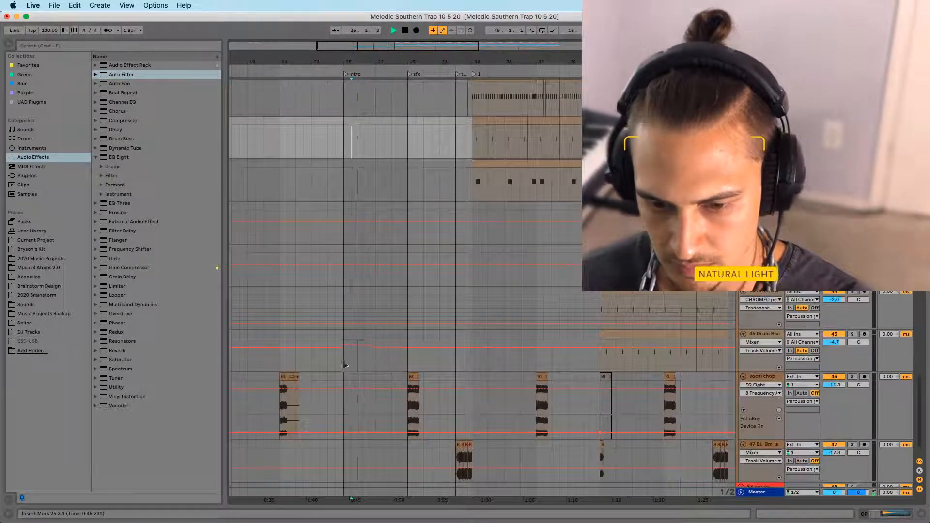
{"action": "left_click", "coordinate": [344, 361]}
{"action": "key", "text": "space"}
{"action": "key", "text": "space"}
{"action": "scroll", "coordinate": [690, 483], "scroll_direction": "down", "scroll_amount": 2}
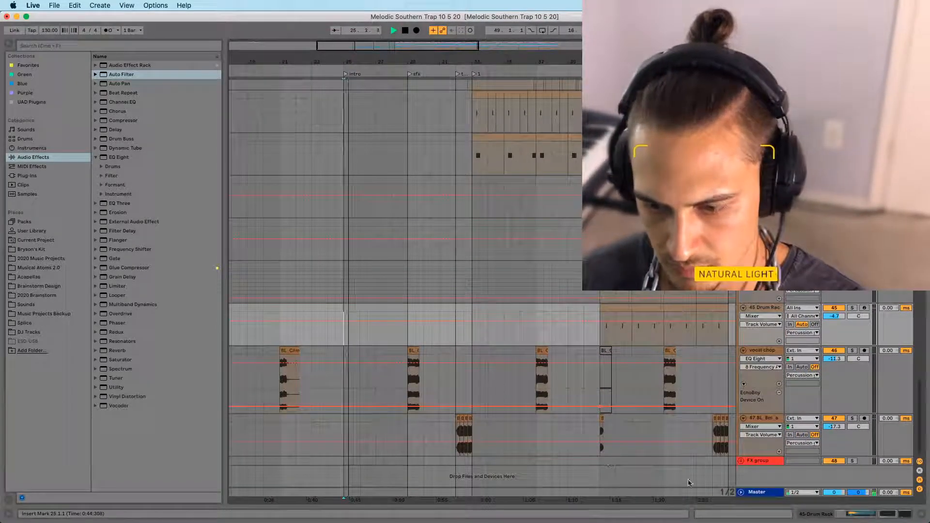
{"action": "left_click", "coordinate": [741, 461]}
{"action": "scroll", "coordinate": [231, 407], "scroll_direction": "down", "scroll_amount": 3}
Search the Splice folder for "boom"
{"action": "left_click", "coordinate": [24, 323]}
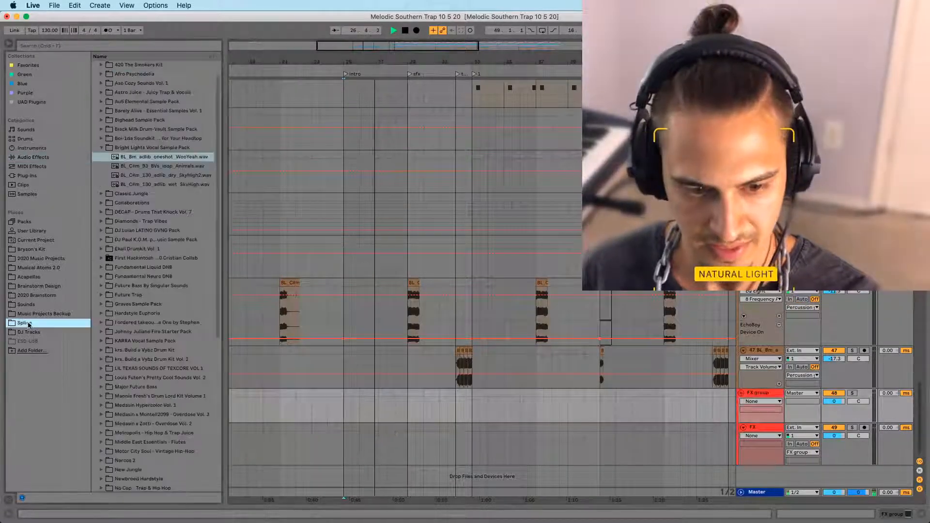
{"action": "left_click", "coordinate": [99, 47]}
{"action": "type", "text": "boom"}
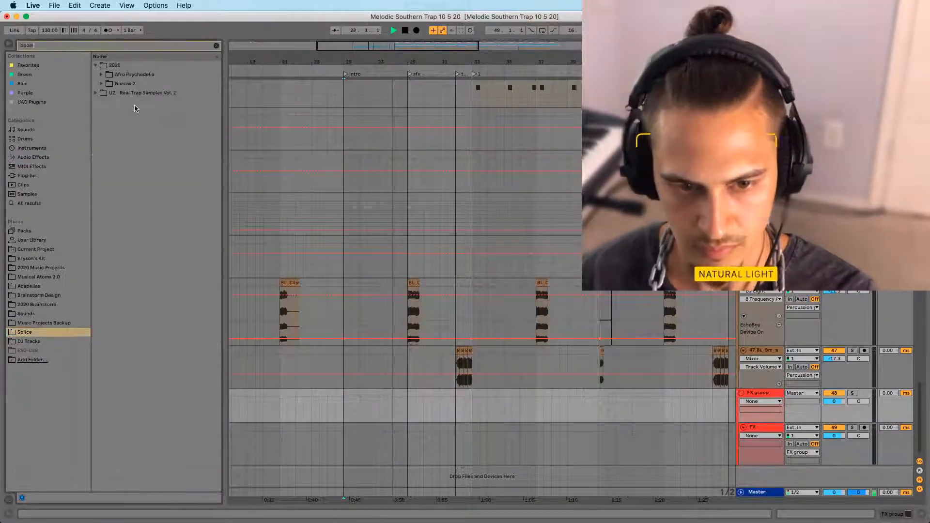
Audition the "boom" samples in the Narcos 2, Afro Psychedelia and UZ - Real Trap Samples Vol. 2 folders
{"action": "left_click", "coordinate": [103, 84]}
{"action": "left_click", "coordinate": [124, 94]}
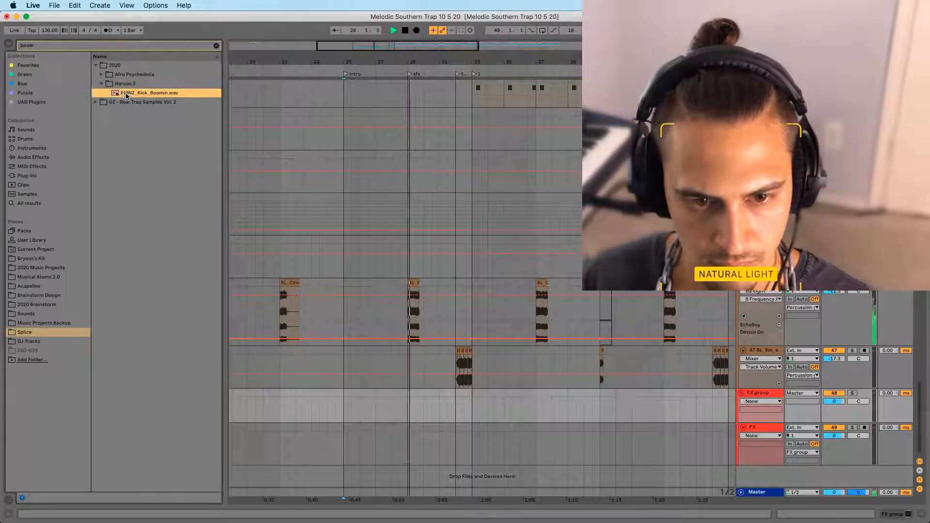
{"action": "left_click", "coordinate": [102, 74]}
{"action": "left_click", "coordinate": [127, 84]}
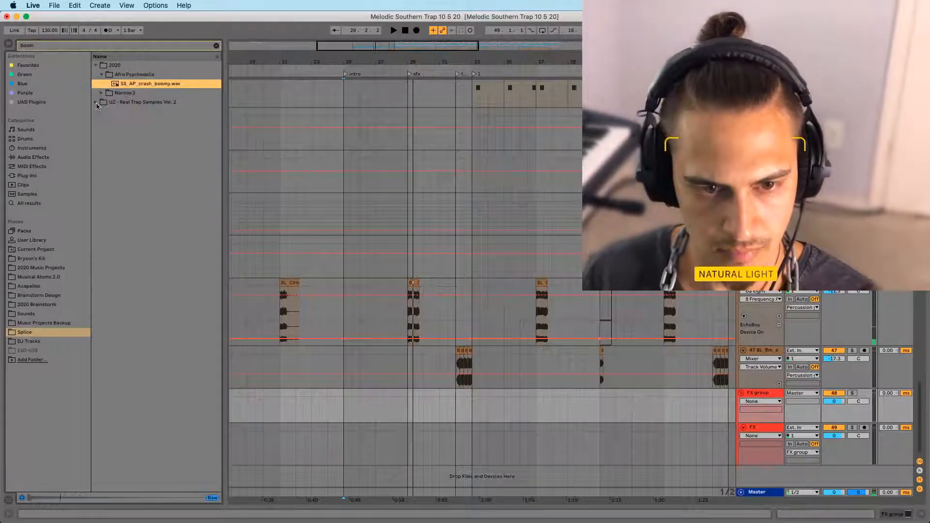
{"action": "left_click", "coordinate": [96, 102]}
{"action": "left_click", "coordinate": [122, 85]}
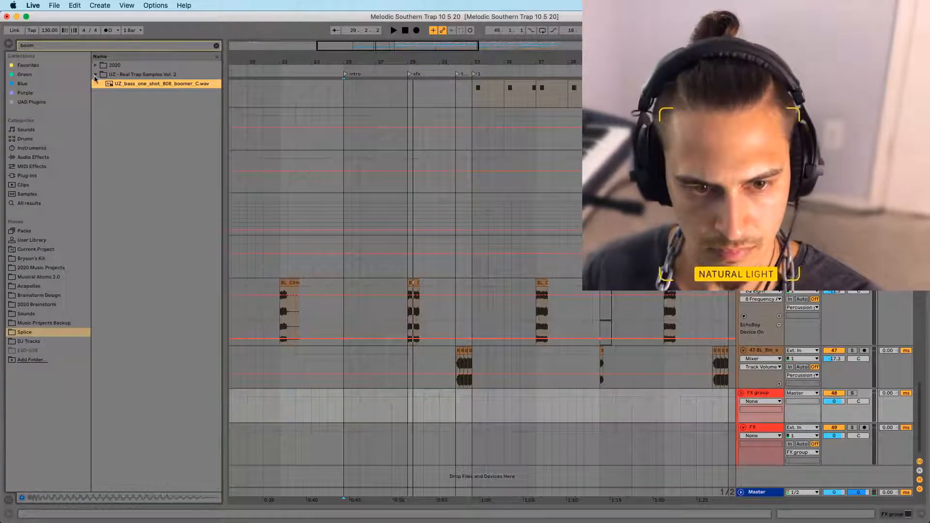
{"action": "left_click", "coordinate": [96, 75]}
{"action": "left_click", "coordinate": [96, 66]}
{"action": "left_click", "coordinate": [117, 84]}
{"action": "left_click", "coordinate": [95, 65]}
Search the Splice folder for "hit" in place of the previous term
{"action": "left_click", "coordinate": [138, 46]}
{"action": "key", "text": "BackSpace"}
{"action": "key", "text": "BackSpace"}
{"action": "key", "text": "BackSpace"}
{"action": "key", "text": "BackSpace"}
{"action": "type", "text": "hit"}
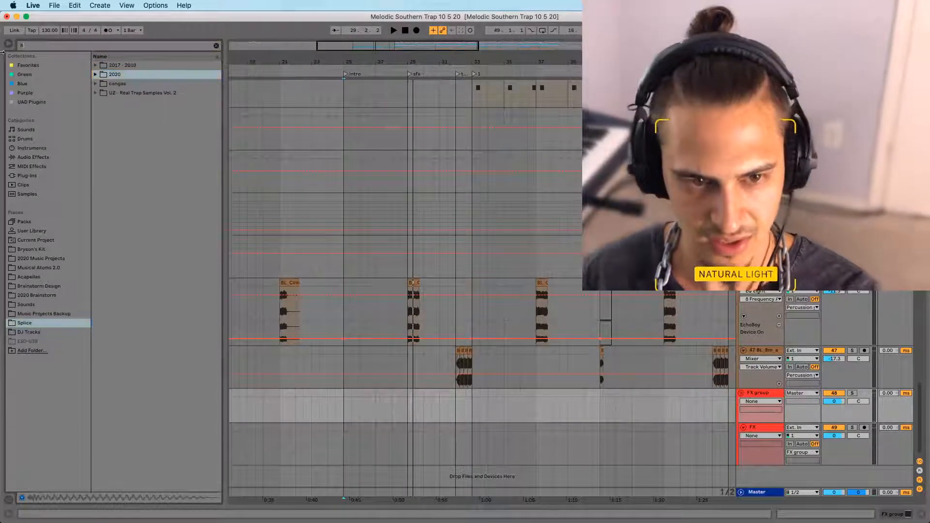
Audition the hit samples in the Indie Space Station and Hard Psy folders of 2017 - 2019
{"action": "left_click", "coordinate": [96, 65]}
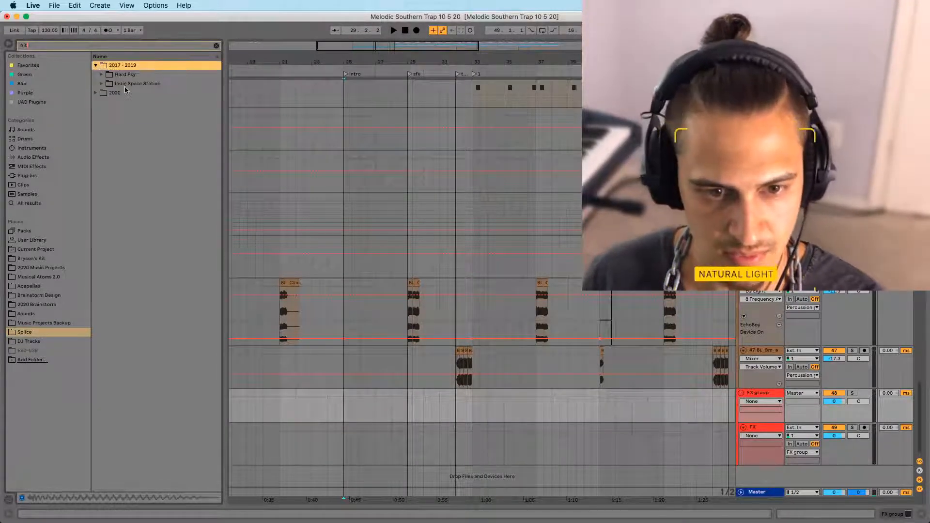
{"action": "left_click", "coordinate": [102, 84]}
{"action": "left_click", "coordinate": [119, 94]}
{"action": "left_click", "coordinate": [102, 75]}
{"action": "left_click", "coordinate": [120, 85]}
{"action": "left_click", "coordinate": [124, 93]}
Open the New Jungle folder in 2020 and audition its stab hit samples
{"action": "left_click", "coordinate": [102, 111]}
{"action": "left_click", "coordinate": [119, 92]}
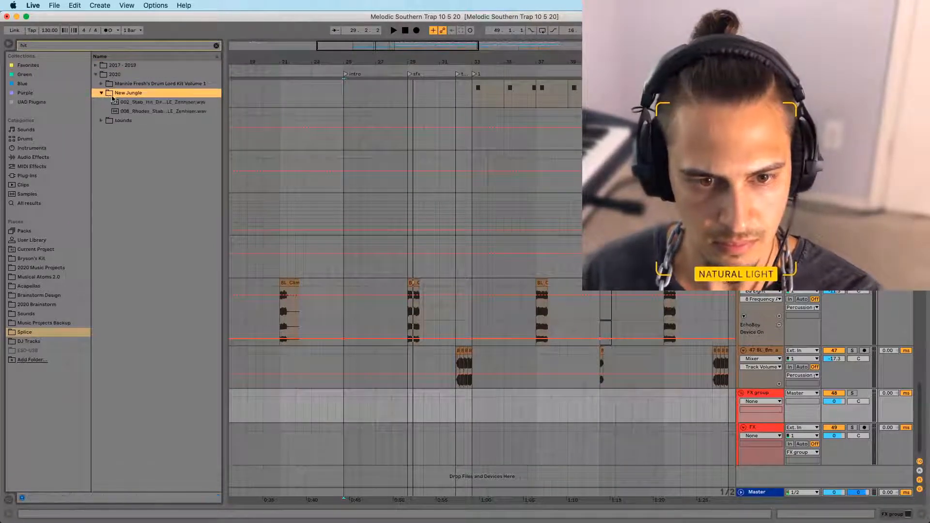
{"action": "left_click", "coordinate": [117, 103]}
{"action": "left_click", "coordinate": [110, 113]}
Audition the hit samples inside the packs subfolder of the 2020 sounds folder
{"action": "left_click", "coordinate": [102, 121]}
{"action": "left_click", "coordinate": [108, 113]}
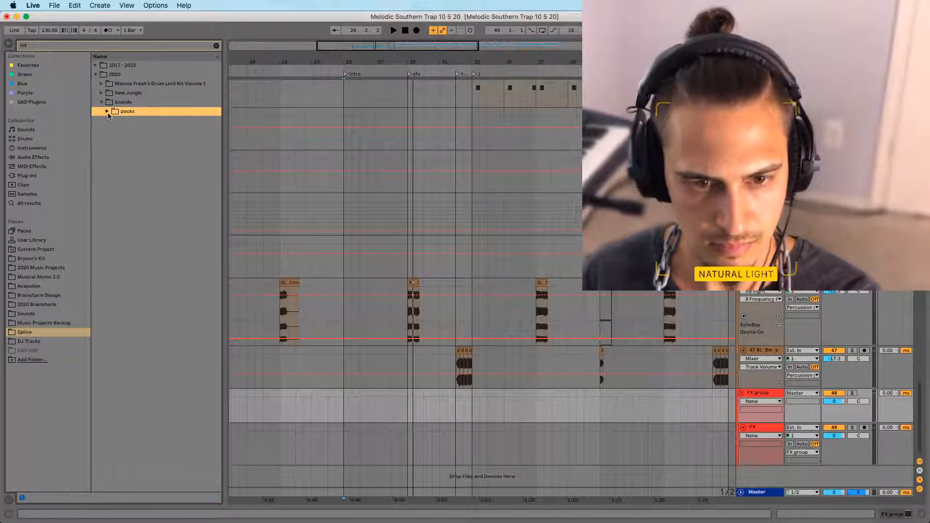
{"action": "left_click", "coordinate": [107, 112]}
{"action": "left_click", "coordinate": [124, 120]}
{"action": "left_click", "coordinate": [120, 127]}
{"action": "left_click", "coordinate": [119, 124]}
{"action": "left_click", "coordinate": [120, 130]}
{"action": "left_click", "coordinate": [124, 139]}
{"action": "left_click", "coordinate": [138, 151]}
{"action": "left_click", "coordinate": [137, 157]}
{"action": "left_click", "coordinate": [125, 166]}
{"action": "left_click", "coordinate": [135, 158]}
Compare the New Jungle stab hits with the one-shot hits in Mannie Fresh's Drum Lord Kit Volume 1
{"action": "left_click", "coordinate": [102, 93]}
{"action": "left_click", "coordinate": [120, 103]}
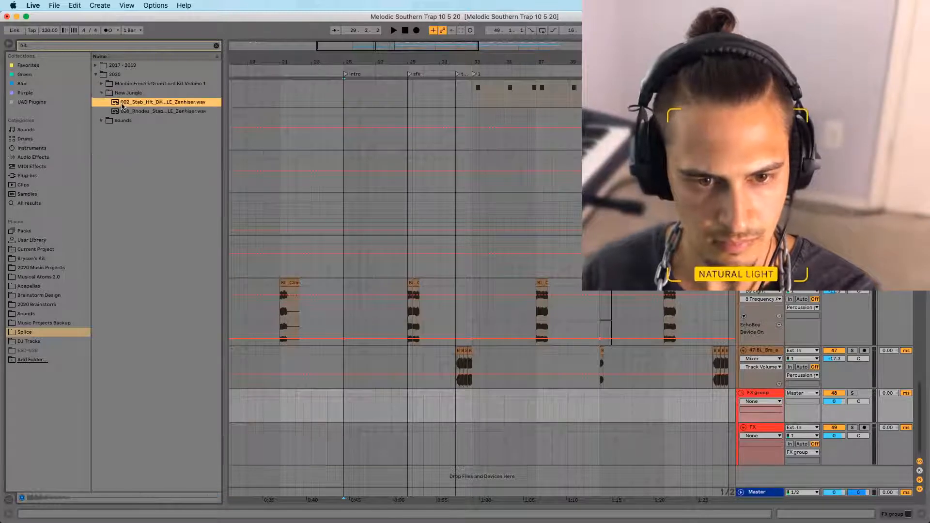
{"action": "left_click", "coordinate": [120, 111]}
{"action": "left_click", "coordinate": [102, 84]}
{"action": "left_click", "coordinate": [129, 93]}
{"action": "left_click", "coordinate": [132, 103]}
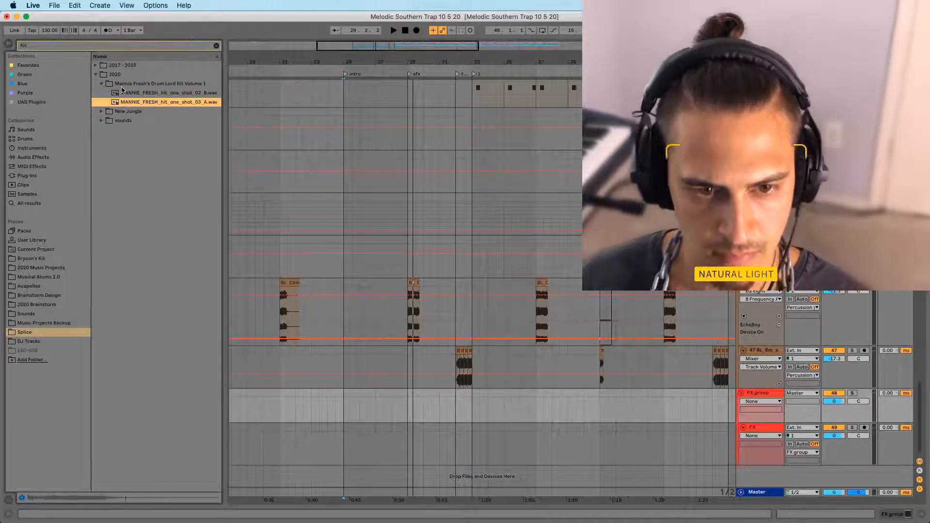
{"action": "left_click", "coordinate": [118, 83]}
Switch to the Sounds folder, clear the search and open White Noise Down in the Cymatics FX Bass Edition pack
{"action": "left_click", "coordinate": [95, 65]}
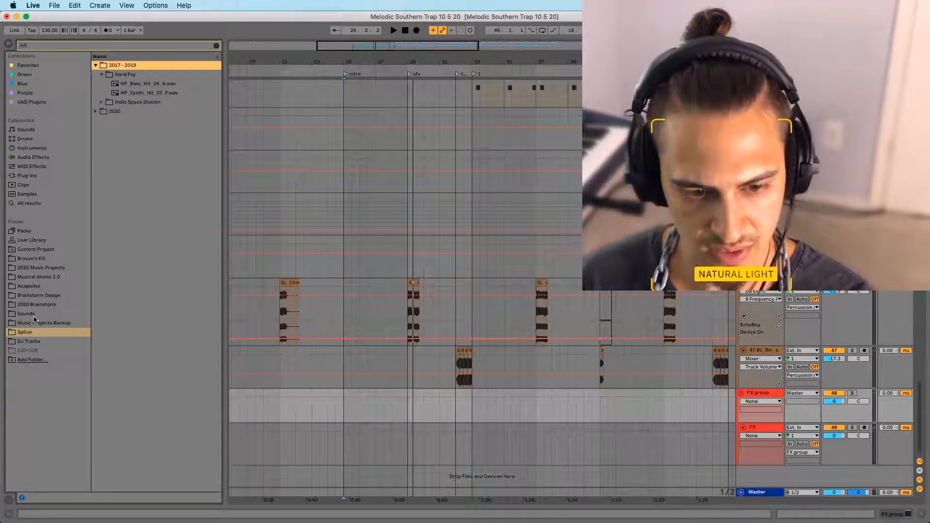
{"action": "left_click", "coordinate": [37, 314]}
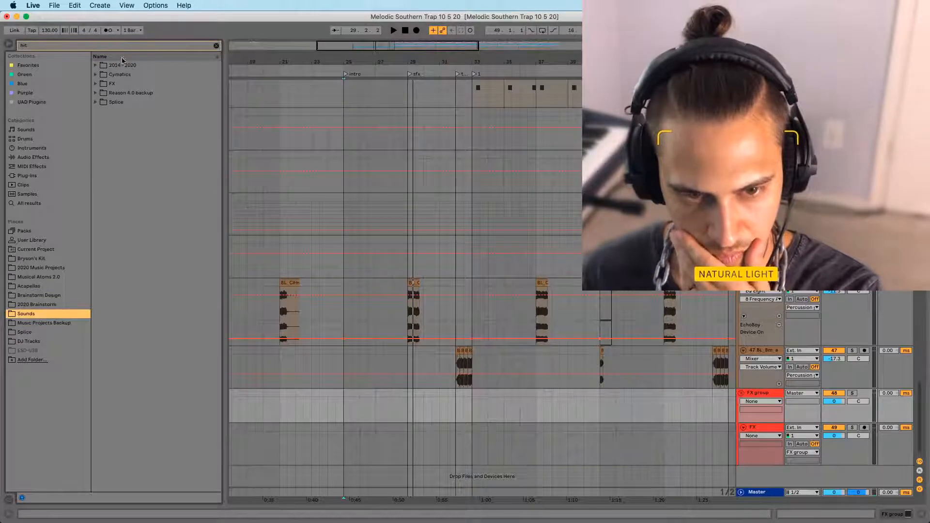
{"action": "left_click", "coordinate": [102, 76]}
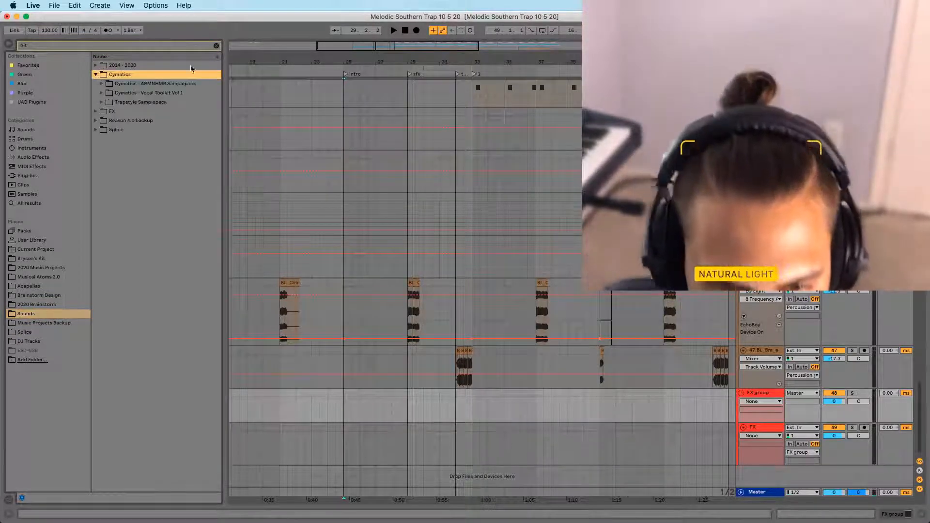
{"action": "left_click", "coordinate": [216, 46]}
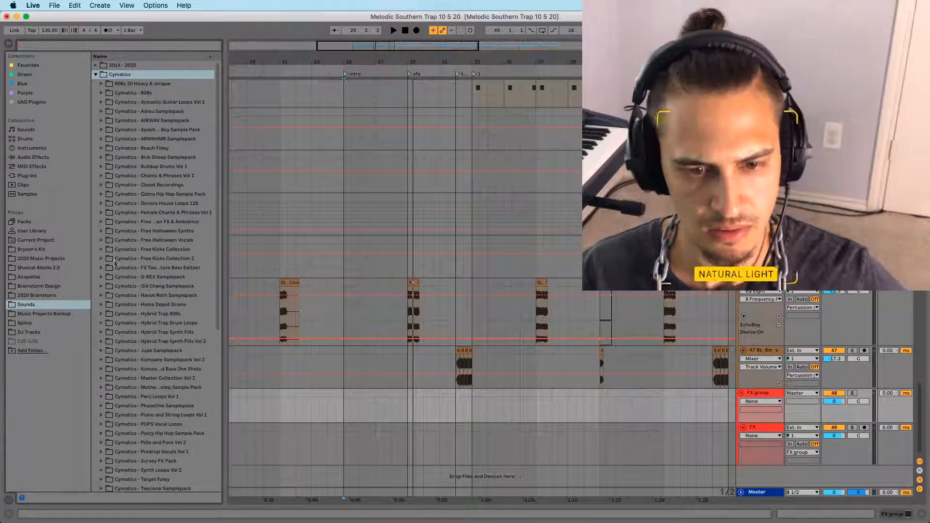
{"action": "left_click", "coordinate": [102, 268]}
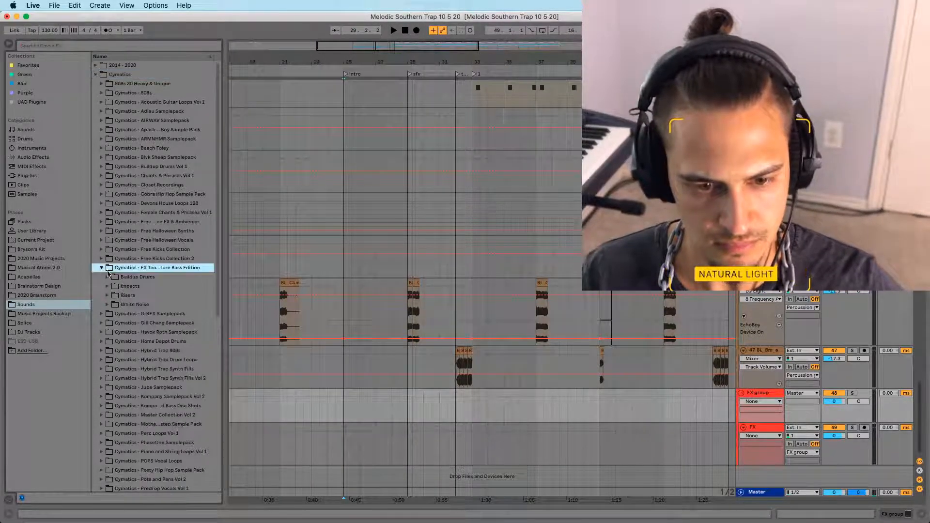
{"action": "left_click", "coordinate": [108, 287]}
{"action": "left_click", "coordinate": [108, 287]}
{"action": "left_click", "coordinate": [107, 305]}
{"action": "left_click", "coordinate": [114, 314]}
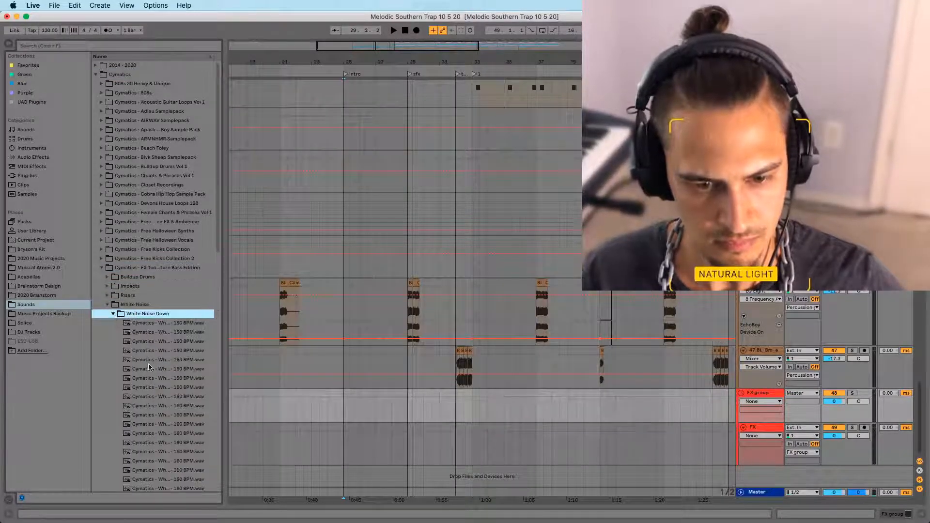
Audition several white noise downlifter samples in the White Noise Down folder
{"action": "left_click", "coordinate": [148, 362]}
{"action": "scroll", "coordinate": [152, 370], "scroll_direction": "down", "scroll_amount": 1}
{"action": "left_click", "coordinate": [156, 374]}
{"action": "left_click", "coordinate": [166, 392]}
{"action": "left_click", "coordinate": [171, 383]}
{"action": "left_click", "coordinate": [173, 401]}
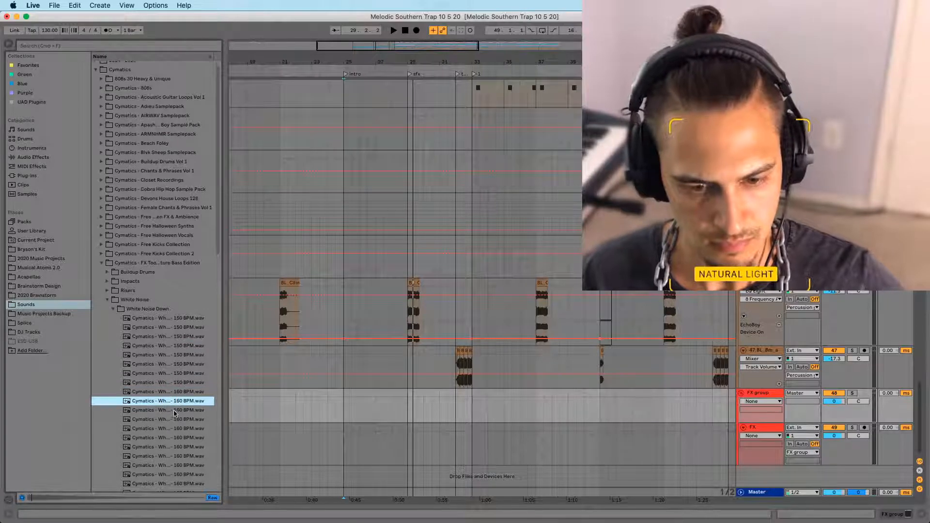
Place the selected 160 BPM white noise sample on the FX track from bar 29 to bar 33 and set the track volume to -32.0 dB
{"action": "left_click_drag", "start_coordinate": [164, 402], "coordinate": [408, 432]}
{"action": "left_click_drag", "start_coordinate": [531, 427], "coordinate": [408, 464]}
{"action": "mouse_move", "coordinate": [834, 457]}
{"action": "left_mouse_down"}
{"action": "mouse_move", "coordinate": [832, 431]}
{"action": "mouse_move", "coordinate": [834, 455]}
{"action": "left_mouse_up"}
{"action": "key", "text": "space"}
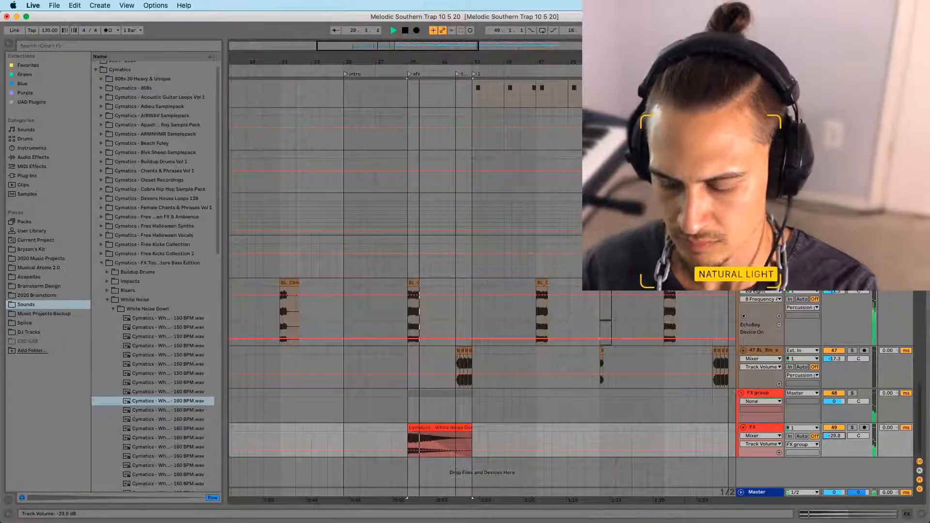
{"action": "left_click_drag", "start_coordinate": [838, 436], "coordinate": [839, 438]}
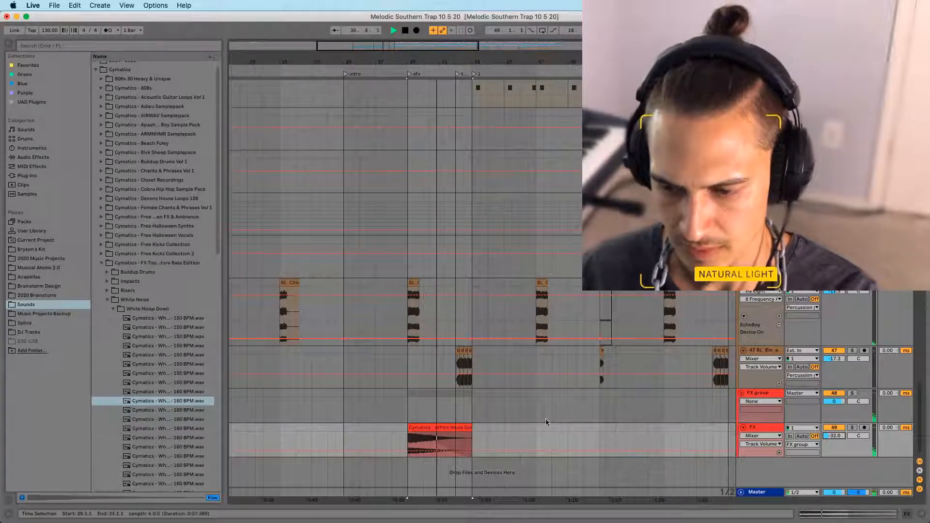
Insert an audio track below the FX track and open the BEST work folder of the personal kit
{"action": "key", "text": "super+t"}
{"action": "key", "text": "space"}
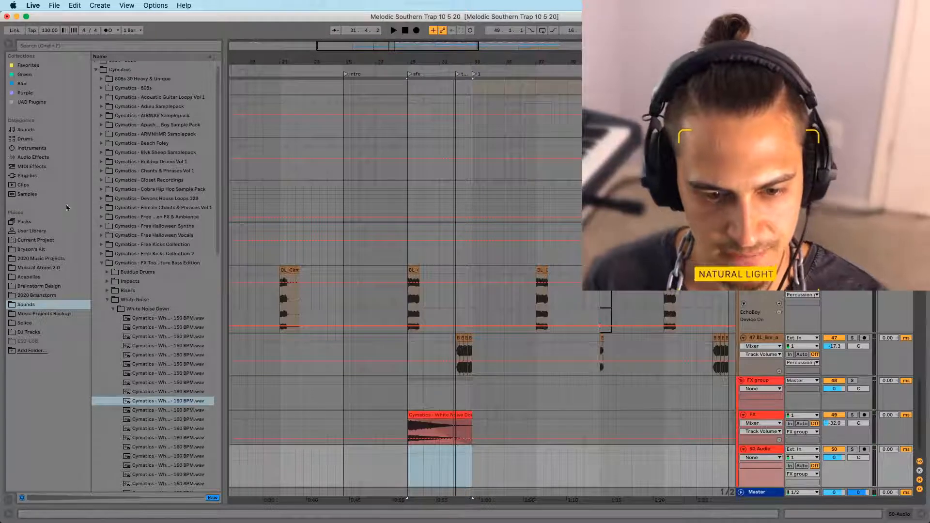
{"action": "left_click", "coordinate": [31, 250]}
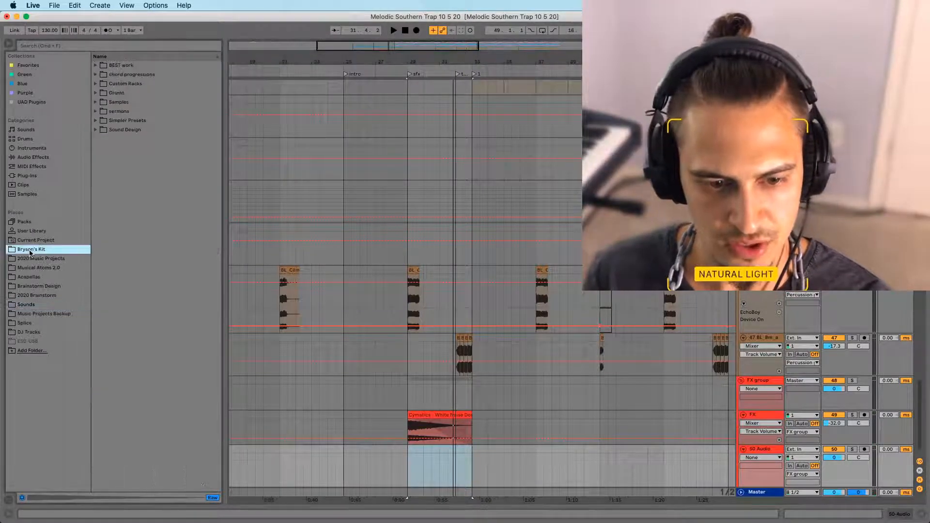
{"action": "left_click", "coordinate": [95, 65]}
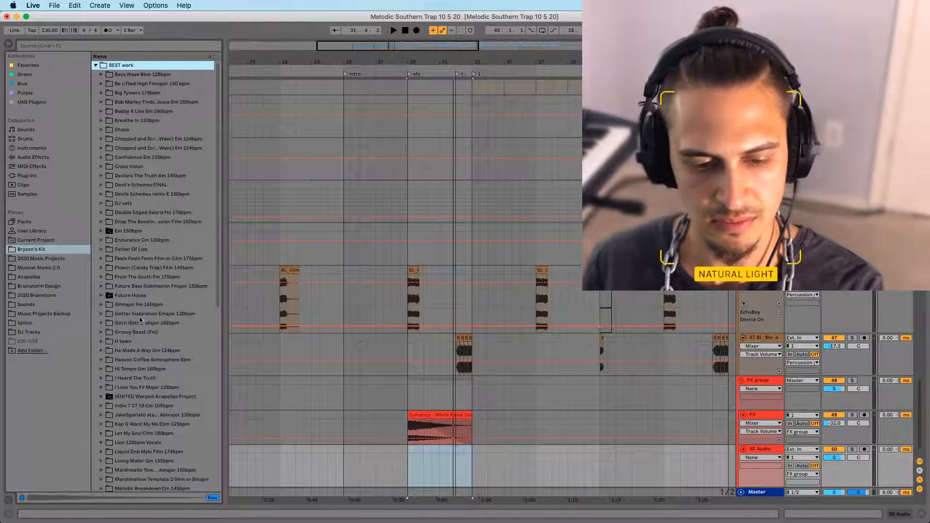
Open the imported samples of the FX group stored in the Let My Soul C#m 180bpm folder
{"action": "scroll", "coordinate": [123, 386], "scroll_direction": "down", "scroll_amount": 5}
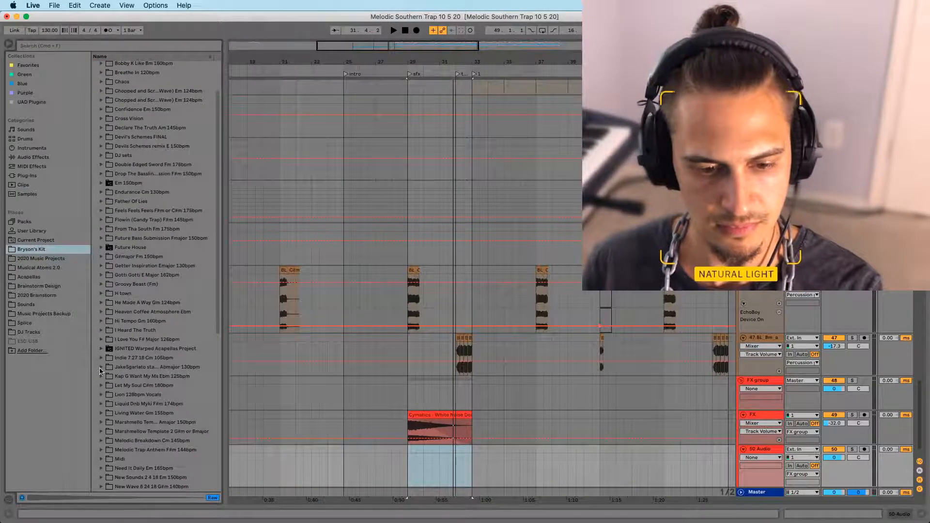
{"action": "left_click", "coordinate": [101, 386]}
{"action": "scroll", "coordinate": [107, 390], "scroll_direction": "down", "scroll_amount": 5}
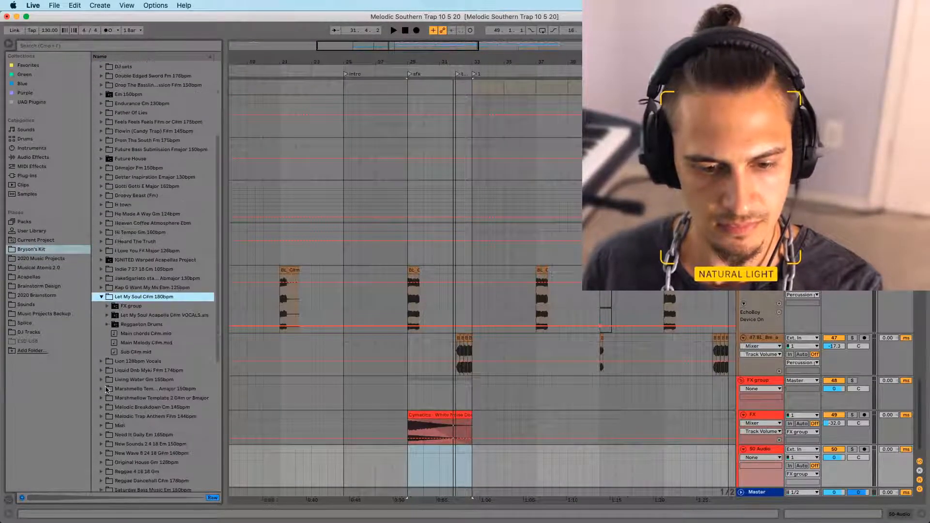
{"action": "left_click", "coordinate": [108, 307]}
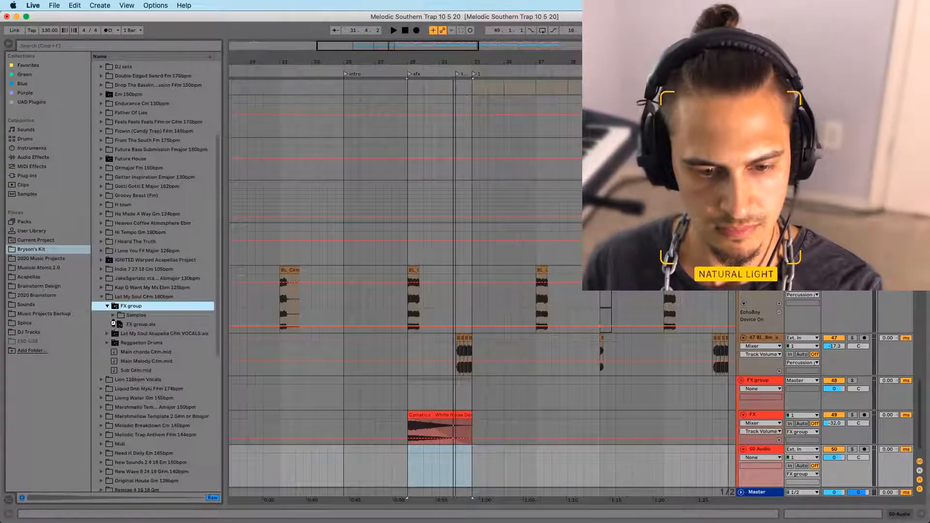
{"action": "left_click", "coordinate": [113, 323]}
{"action": "left_click", "coordinate": [114, 315]}
{"action": "left_click", "coordinate": [119, 325]}
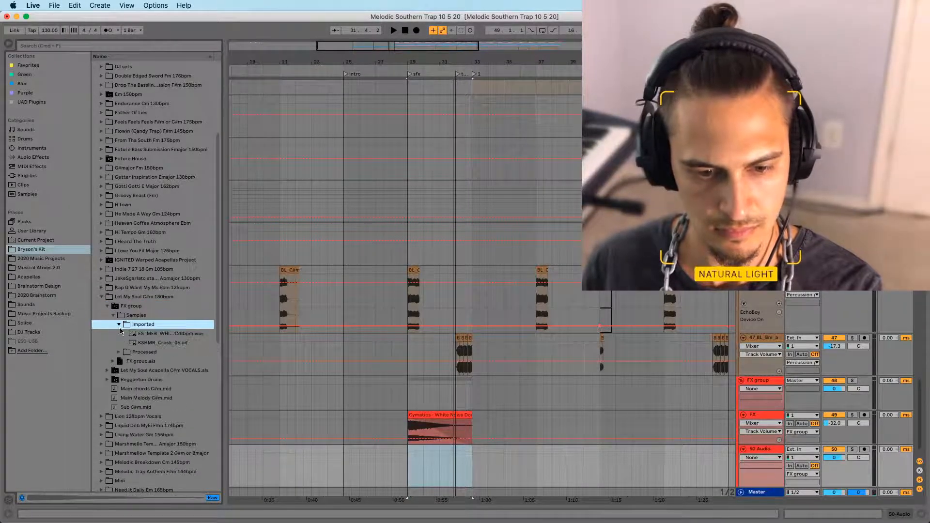
Place KSHMR_Crash_05.aif at bar 33 on the new audio track and set the track volume to -8.3 dB
{"action": "left_click_drag", "start_coordinate": [147, 343], "coordinate": [451, 475]}
{"action": "key", "text": "space"}
{"action": "left_click_drag", "start_coordinate": [834, 458], "coordinate": [834, 471]}
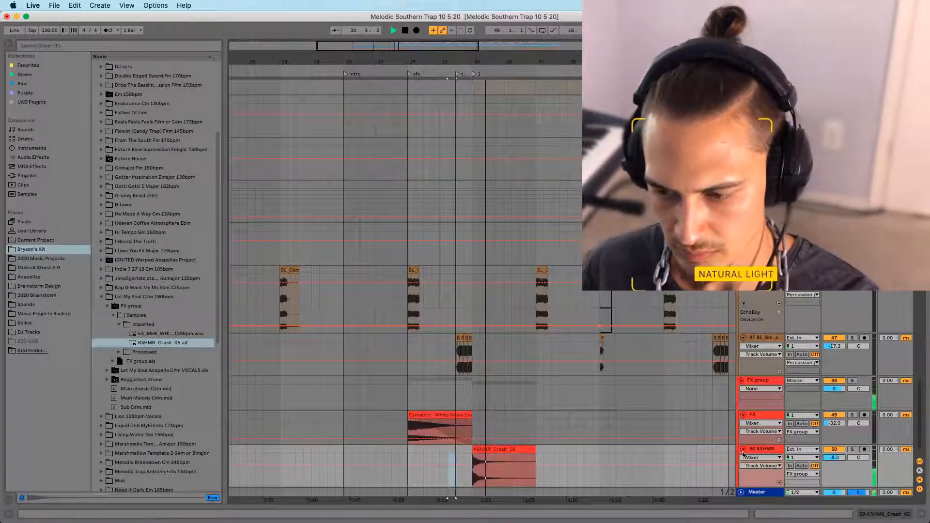
Show the effect devices of the Master track and stop playback
{"action": "scroll", "coordinate": [721, 439], "scroll_direction": "down", "scroll_amount": 2}
{"action": "key", "text": "shift+Tab"}
{"action": "key", "text": "shift+Tab"}
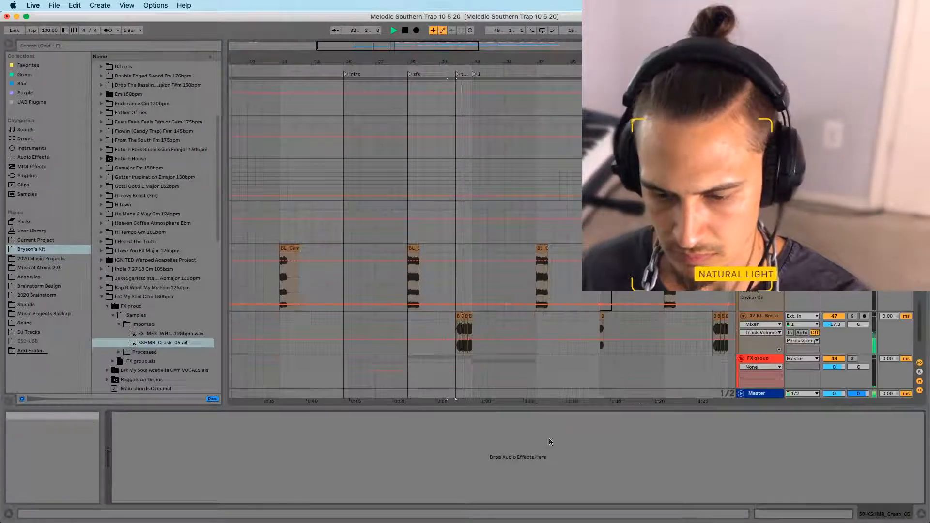
{"action": "scroll", "coordinate": [547, 289], "scroll_direction": "down", "scroll_amount": 3}
{"action": "left_click", "coordinate": [761, 394]}
{"action": "key", "text": "space"}
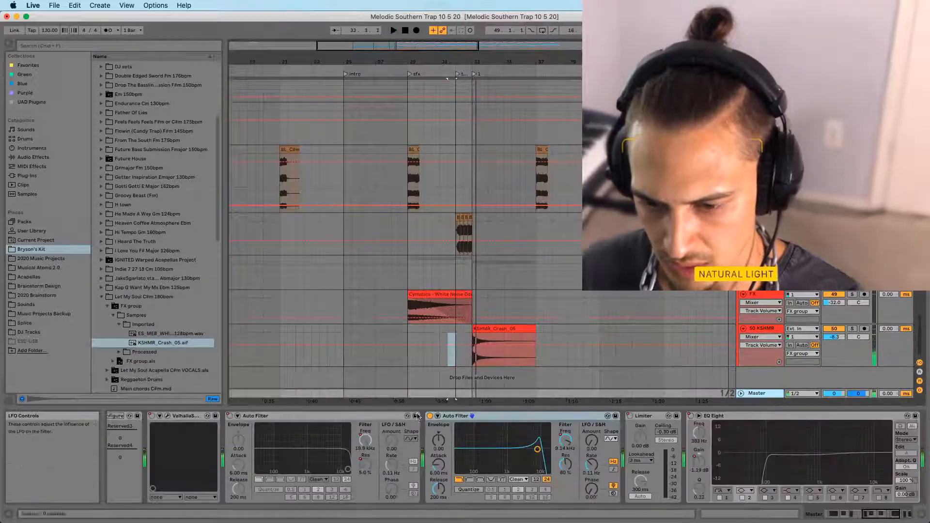
Automate the Master's second Auto Filter on/off state in a new lane, switching it on from about bar 28 to bar 29, and audition it
{"action": "left_click", "coordinate": [430, 416]}
{"action": "right_click", "coordinate": [430, 416]}
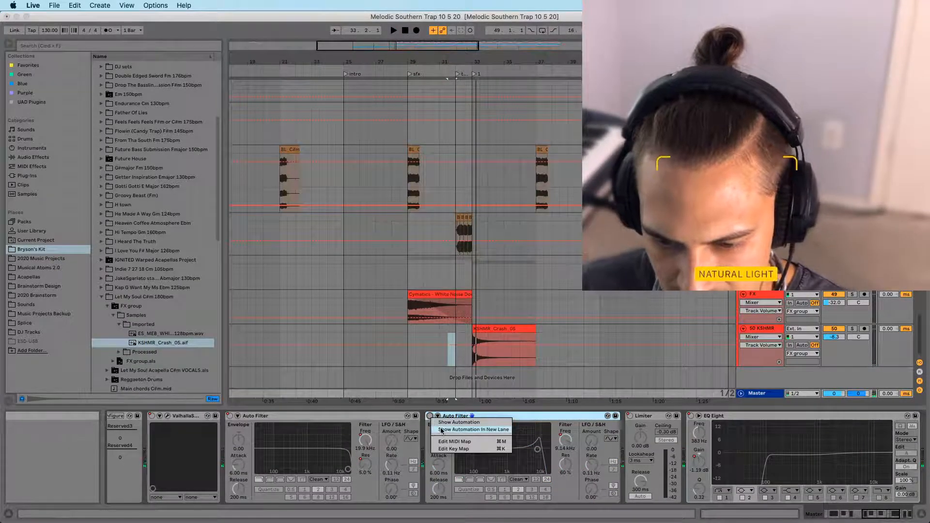
{"action": "left_click", "coordinate": [442, 431]}
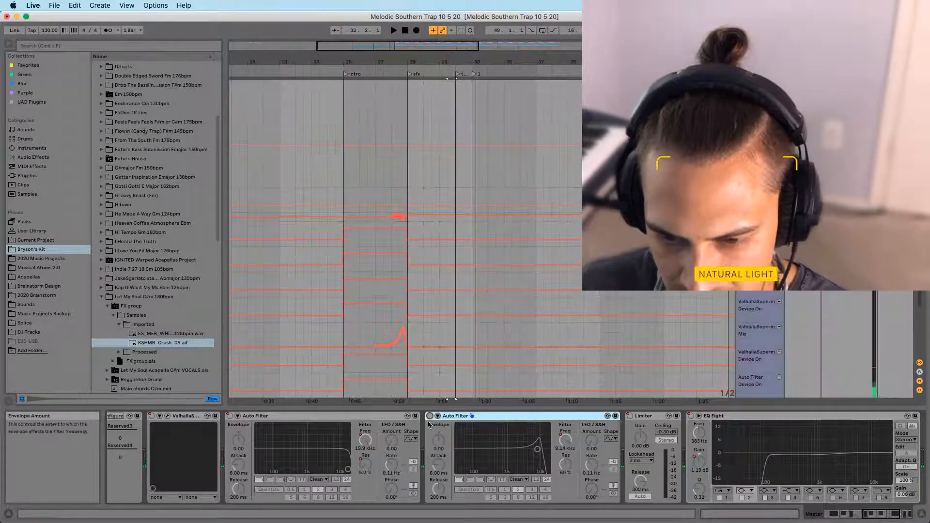
{"action": "left_click_drag", "start_coordinate": [391, 199], "coordinate": [406, 199]}
{"action": "key", "text": "b"}
{"action": "key", "text": "space"}
{"action": "left_click", "coordinate": [376, 198]}
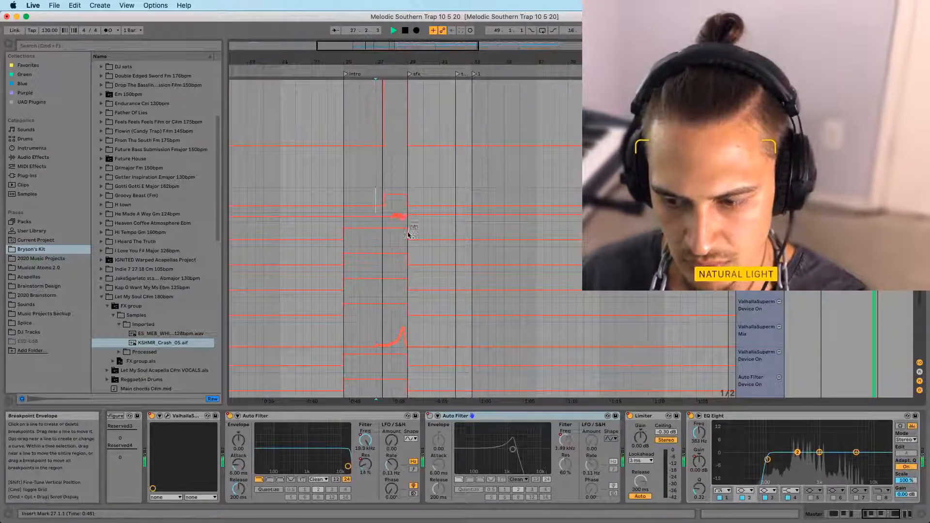
{"action": "left_click", "coordinate": [386, 202]}
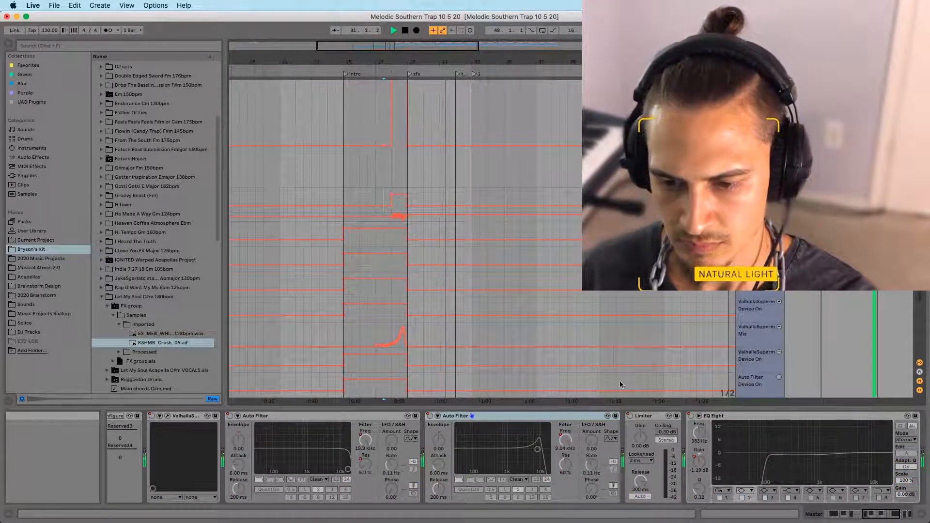
Hide the device view and the automation lanes, and select the KSHMR_Crash_05 clip at bar 33
{"action": "key", "text": "super+alt+l"}
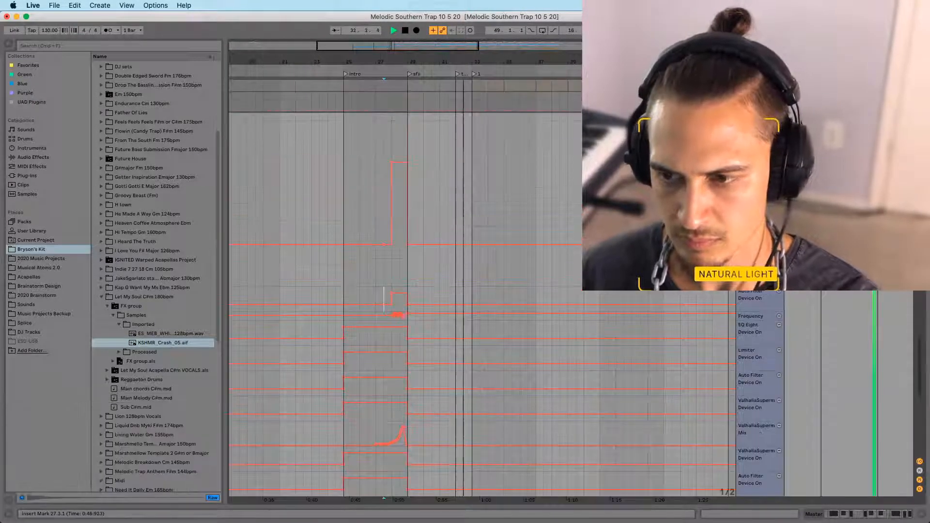
{"action": "key", "text": "a"}
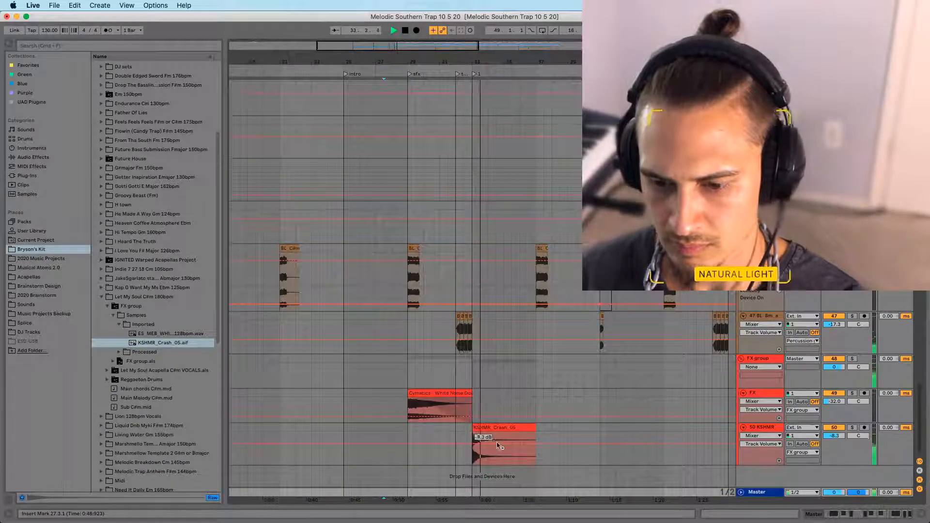
{"action": "left_click", "coordinate": [510, 429]}
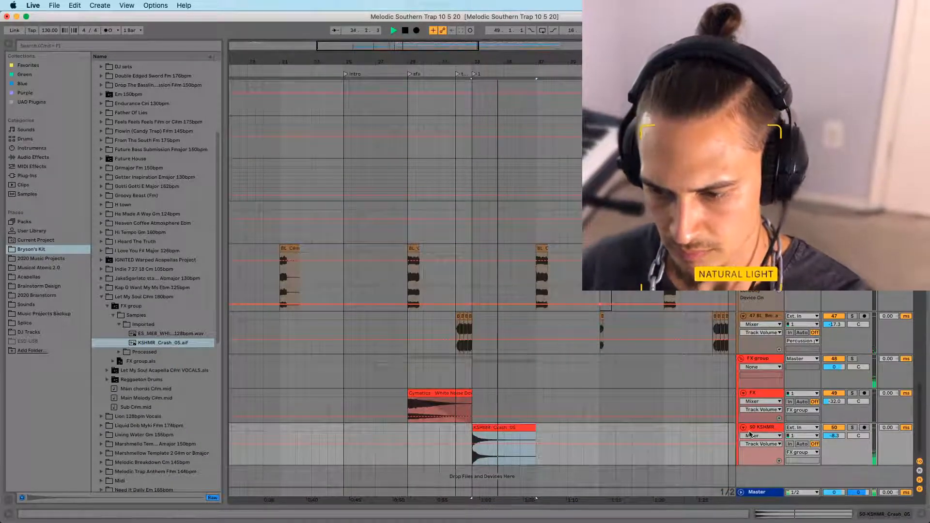
Shorten the KSHMR_Crash_05 clip at bar 33 to two bars, fade out its end, and audition it
{"action": "left_click_drag", "start_coordinate": [534, 427], "coordinate": [492, 449]}
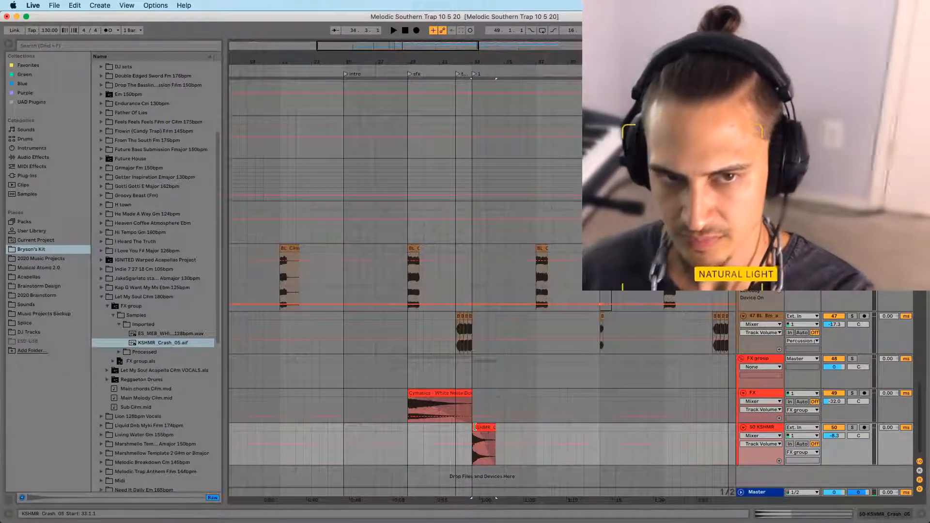
{"action": "key", "text": "space"}
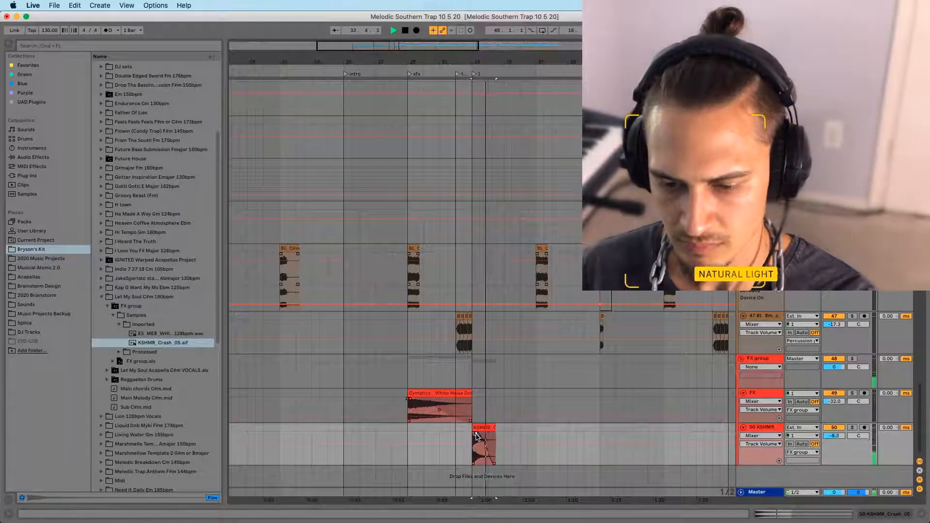
{"action": "left_click_drag", "start_coordinate": [496, 428], "coordinate": [473, 429]}
{"action": "key", "text": "f"}
{"action": "key", "text": "space"}
{"action": "key", "text": "space"}
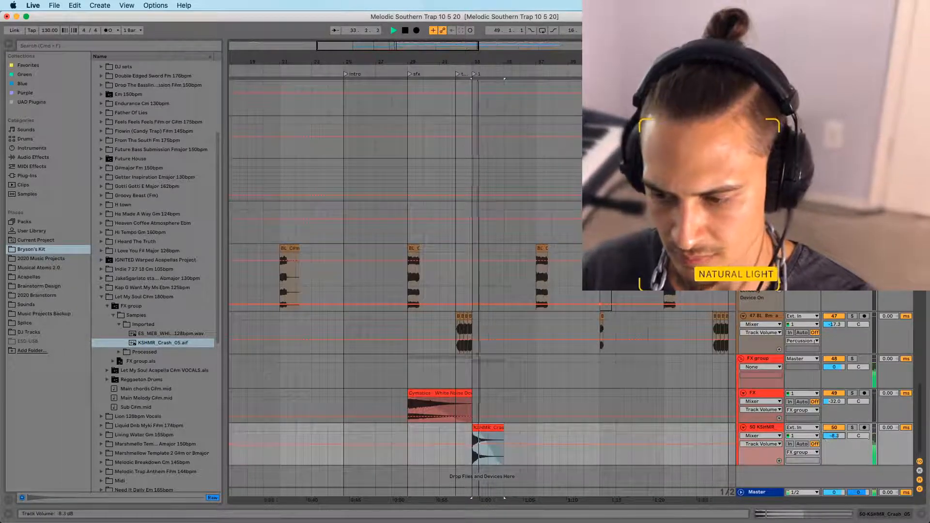
Lower the KSHMR crash track volume to -11.6 dB while auditioning the crash
{"action": "key", "text": "space"}
{"action": "key", "text": "space"}
{"action": "left_click_drag", "start_coordinate": [828, 437], "coordinate": [828, 445]}
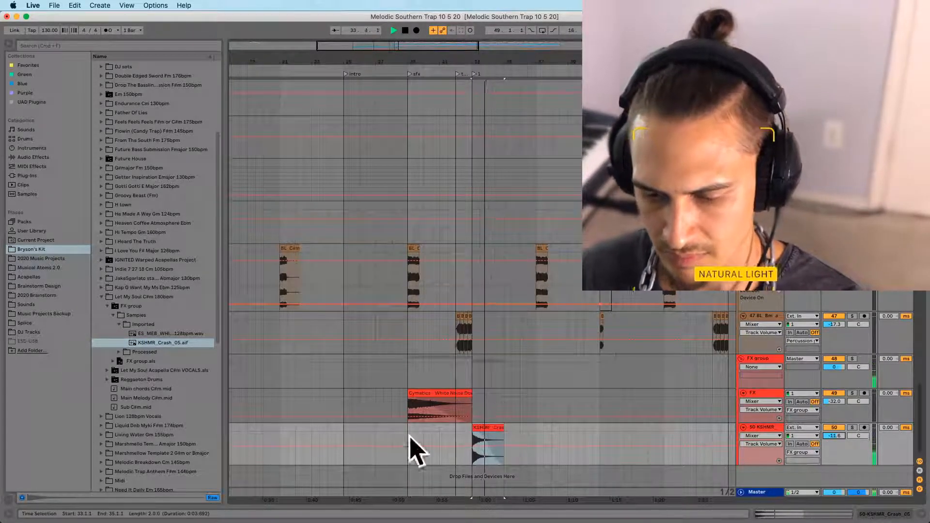
{"action": "scroll", "coordinate": [141, 409], "scroll_direction": "down", "scroll_amount": 1}
{"action": "key", "text": "space"}
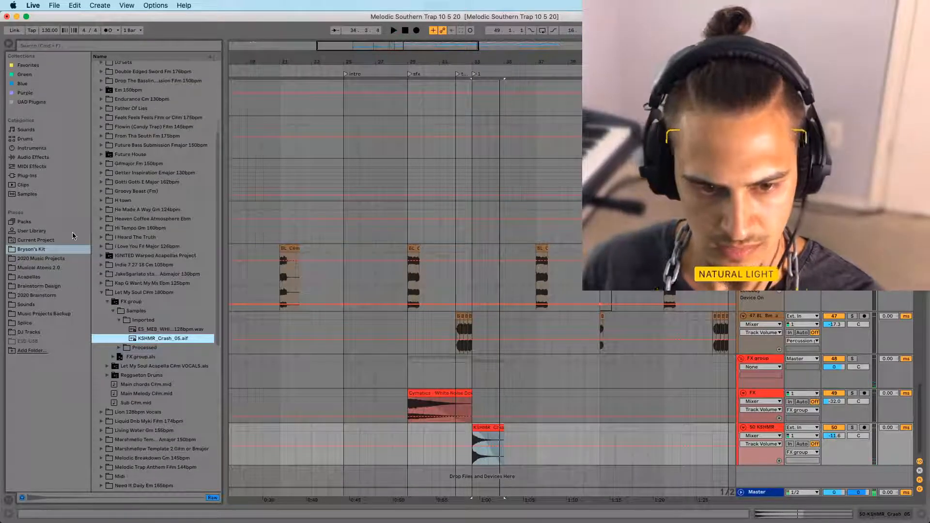
Browse the Sounds folder to the one-shot Crashes of the Cymatics - Posty Hip Hop Sample Pack
{"action": "scroll", "coordinate": [139, 243], "scroll_direction": "up", "scroll_amount": 5}
{"action": "left_click", "coordinate": [28, 305]}
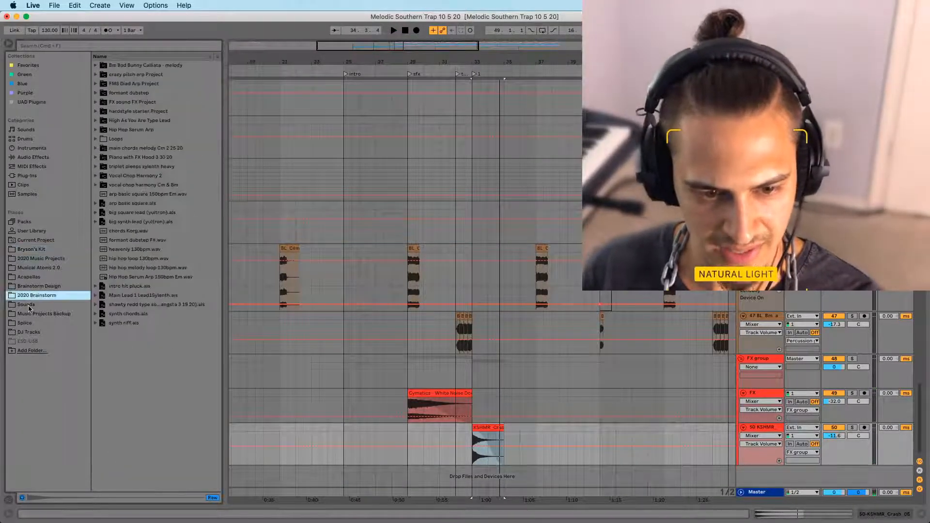
{"action": "left_click", "coordinate": [99, 267]}
{"action": "scroll", "coordinate": [98, 295], "scroll_direction": "down", "scroll_amount": 10}
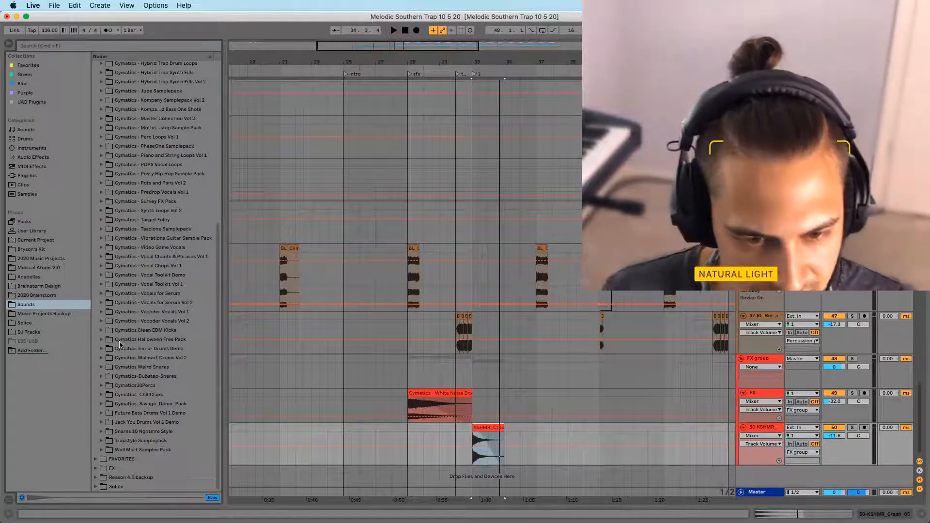
{"action": "left_click", "coordinate": [102, 174]}
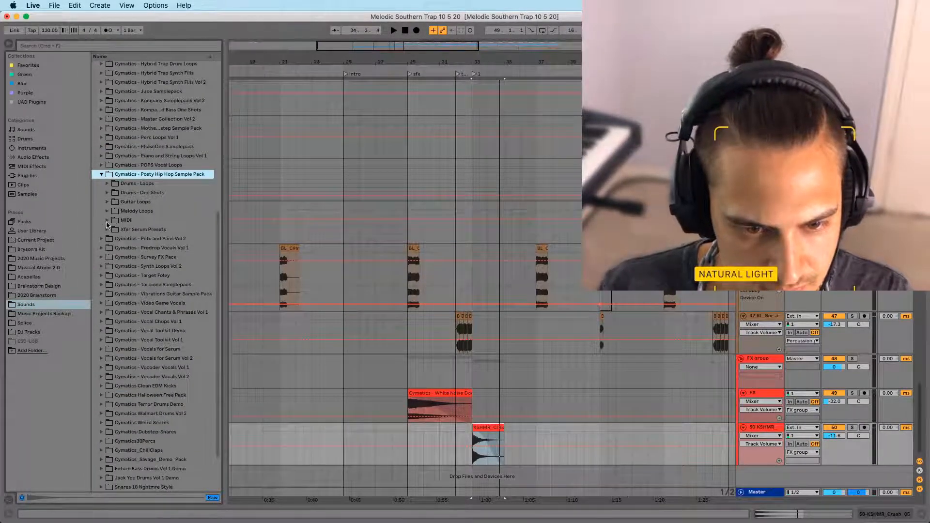
{"action": "left_click", "coordinate": [108, 192]}
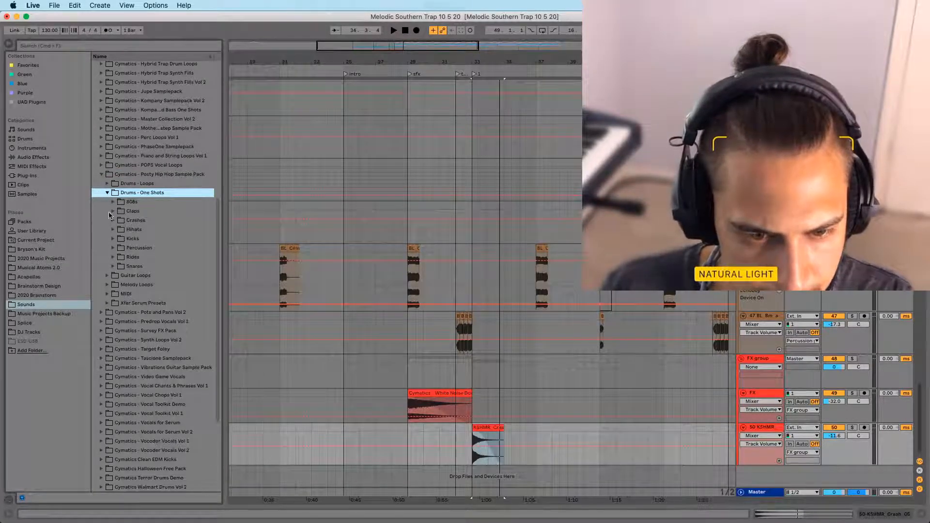
{"action": "left_click", "coordinate": [115, 221]}
Preview the crash samples of the Posty Hip Hop pack to compare them
{"action": "left_click", "coordinate": [149, 248]}
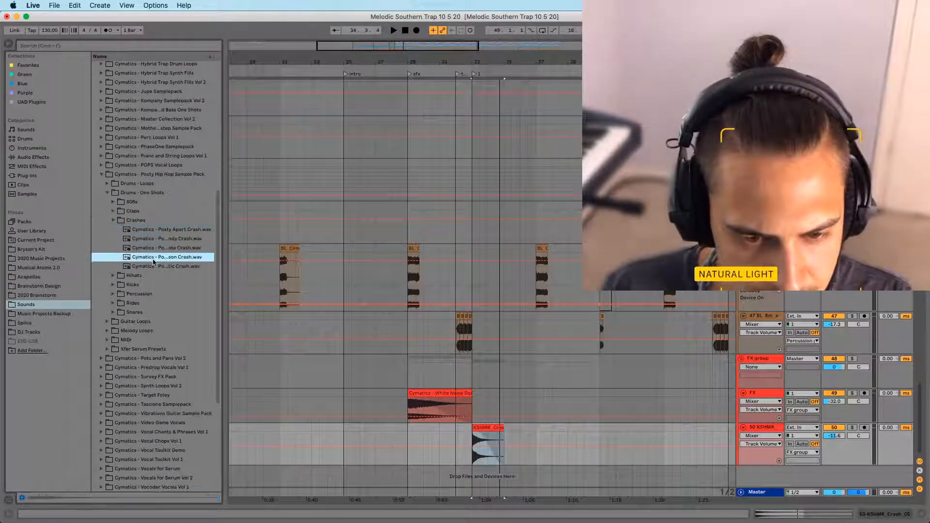
{"action": "left_click", "coordinate": [155, 267]}
{"action": "left_click", "coordinate": [157, 231]}
{"action": "left_click", "coordinate": [153, 248]}
{"action": "left_click", "coordinate": [154, 239]}
{"action": "left_click", "coordinate": [145, 257]}
{"action": "left_click", "coordinate": [147, 265]}
{"action": "left_click", "coordinate": [163, 258]}
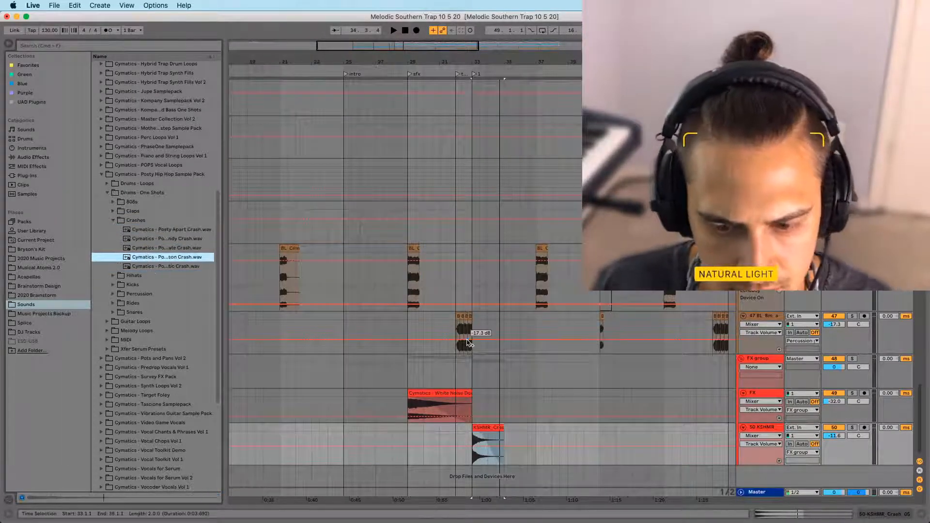
Insert an audio track below the KSHMR crash, place Cymatics - Posty Iverson Crash at bar 33, set its volume to -2.9 dB, and audition it
{"action": "left_click", "coordinate": [762, 428]}
{"action": "key", "text": "super+t"}
{"action": "mouse_move", "coordinate": [169, 249]}
{"action": "left_mouse_down"}
{"action": "mouse_move", "coordinate": [243, 284]}
{"action": "mouse_move", "coordinate": [285, 266]}
{"action": "left_mouse_up"}
{"action": "left_click", "coordinate": [248, 266]}
{"action": "key", "text": "super+z"}
{"action": "left_click_drag", "start_coordinate": [158, 257], "coordinate": [475, 453]}
{"action": "key", "text": "space"}
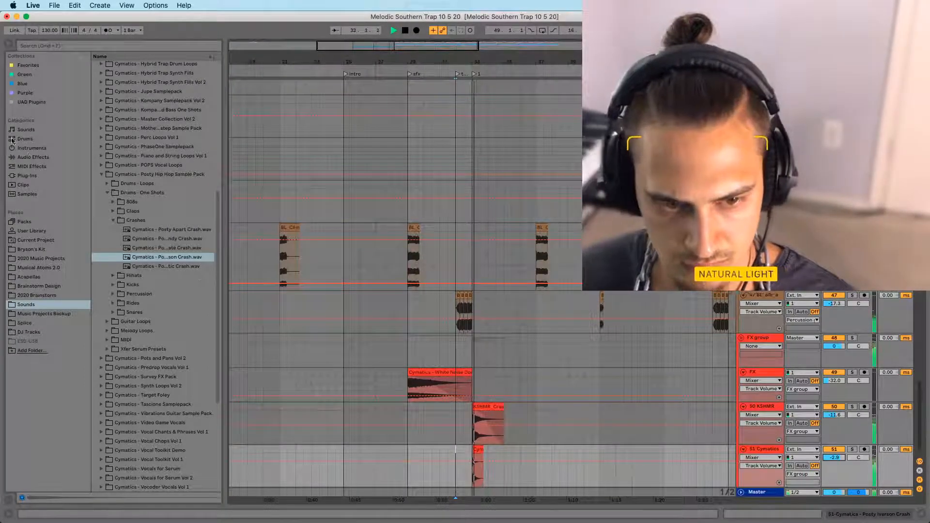
Add an EQ Eight with a low cut at 177 Hz to the Cymatics crash track and lower the KSHMR crash track to -12.8 dB
{"action": "left_click", "coordinate": [29, 157]}
{"action": "left_click_drag", "start_coordinate": [119, 157], "coordinate": [469, 476]}
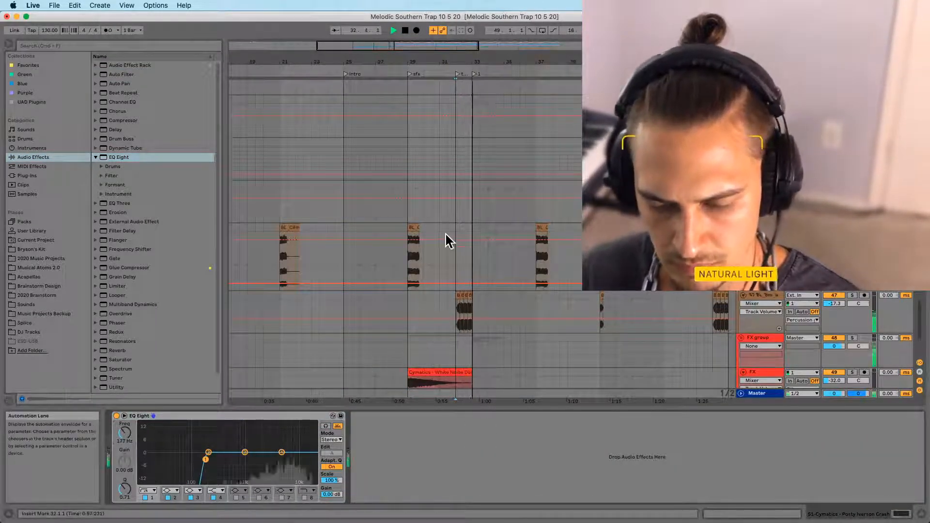
{"action": "scroll", "coordinate": [446, 239], "scroll_direction": "down", "scroll_amount": 5}
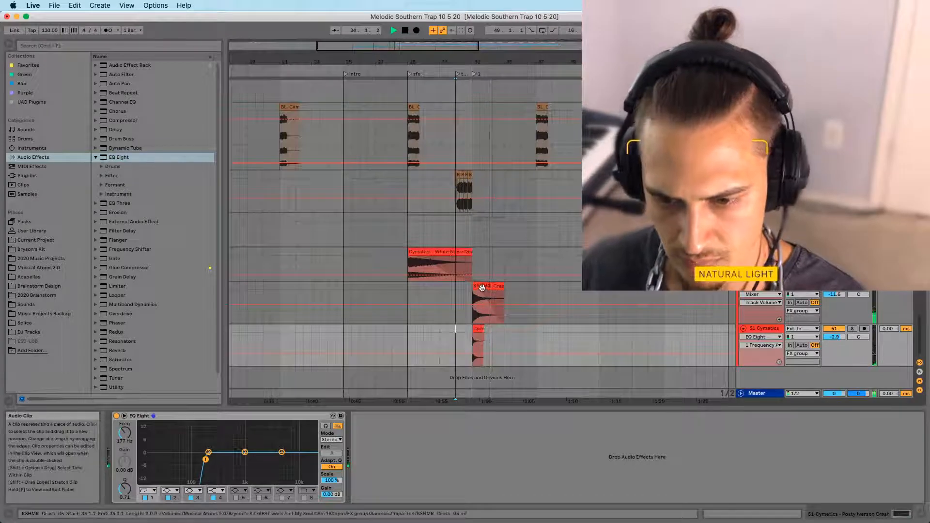
{"action": "left_click", "coordinate": [480, 320]}
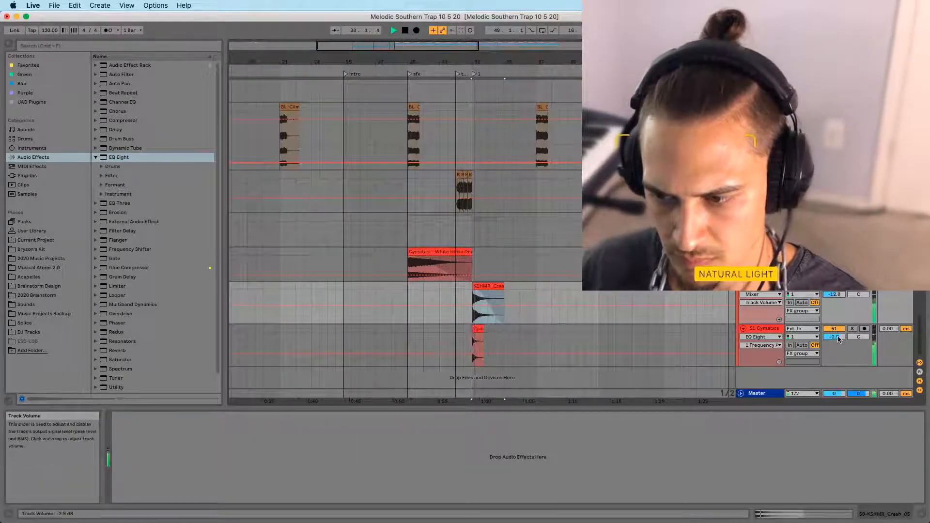
Transpose the Cymatics crash clip at bar 33 up 3 semitones and audition it
{"action": "double_click", "coordinate": [478, 345]}
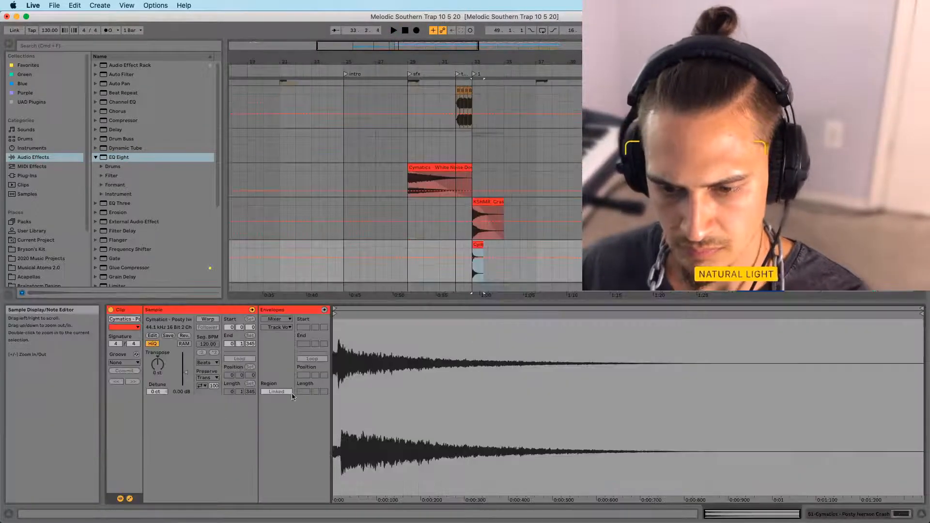
{"action": "left_click", "coordinate": [154, 371]}
{"action": "left_click_drag", "start_coordinate": [160, 379], "coordinate": [159, 374]}
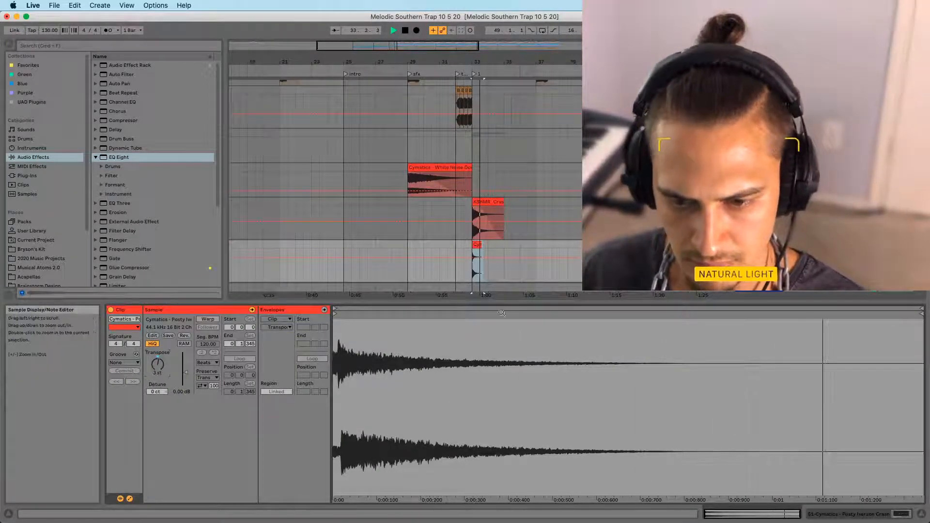
{"action": "left_click", "coordinate": [458, 243]}
{"action": "key", "text": "space"}
{"action": "left_click", "coordinate": [477, 245]}
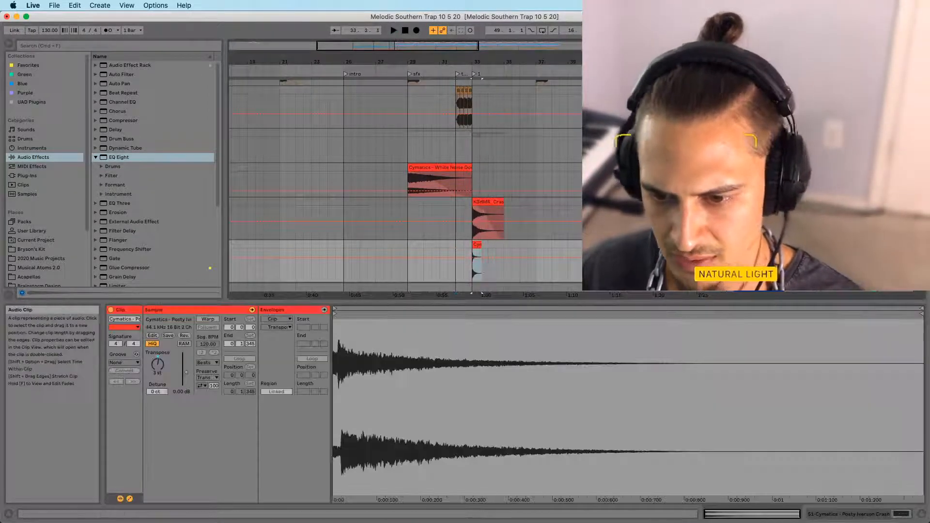
{"action": "key", "text": "space"}
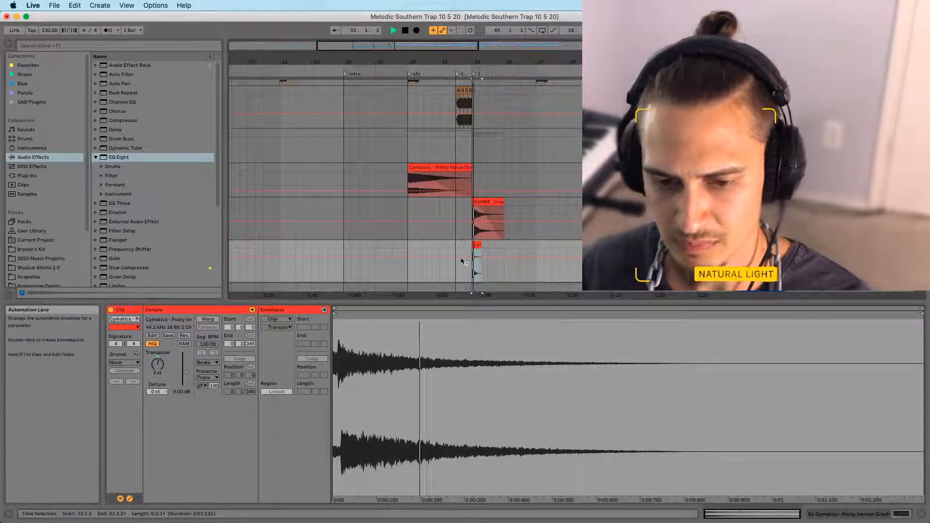
Audition the layered crashes from bar 33 and the whole transition from bar 29
{"action": "left_click", "coordinate": [471, 247]}
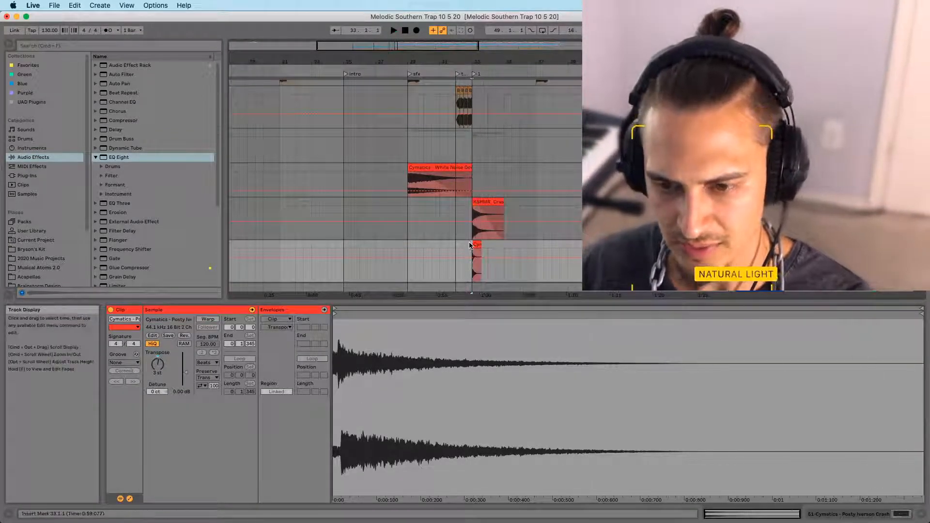
{"action": "key", "text": "space"}
{"action": "key", "text": "space"}
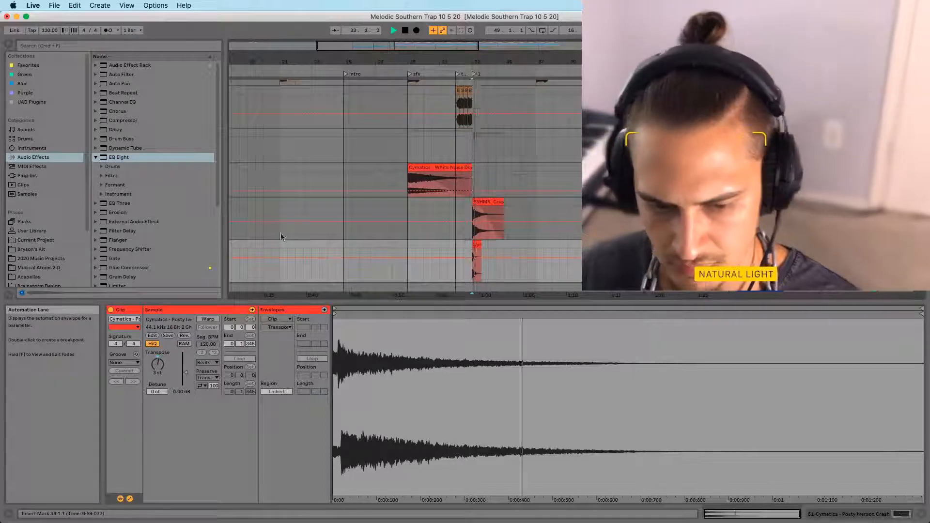
{"action": "scroll", "coordinate": [406, 184], "scroll_direction": "down", "scroll_amount": 2}
{"action": "key", "text": "space"}
{"action": "key", "text": "space"}
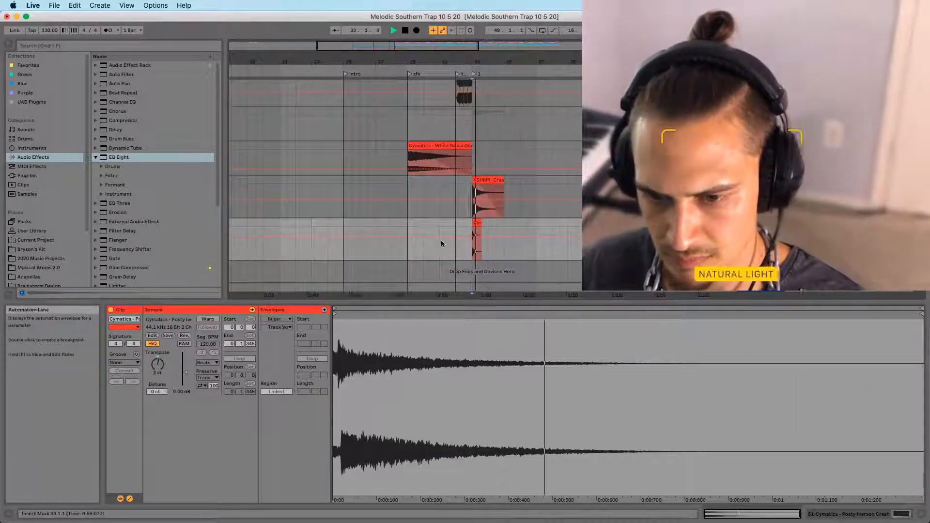
{"action": "left_click", "coordinate": [411, 219]}
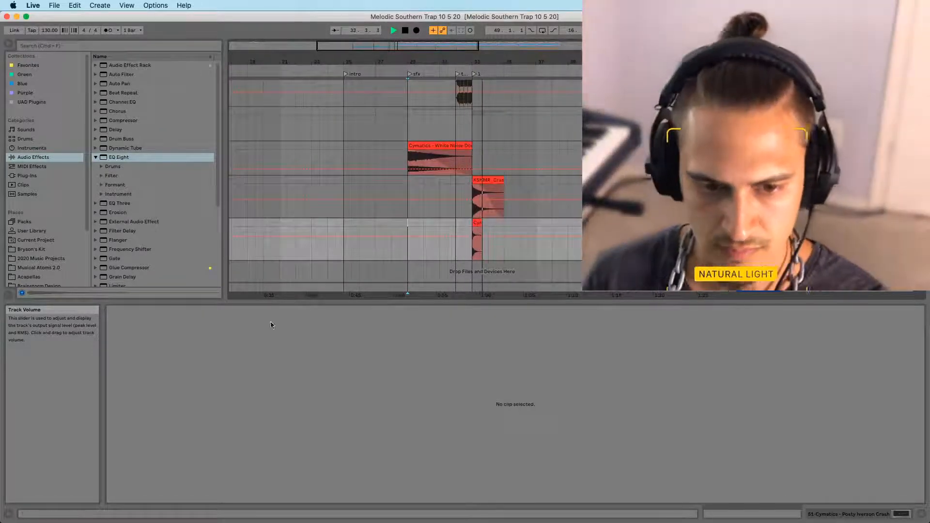
Search the Splice folder for "crash" and preview the crash samples in its 2020 folder
{"action": "scroll", "coordinate": [34, 251], "scroll_direction": "down", "scroll_amount": 3}
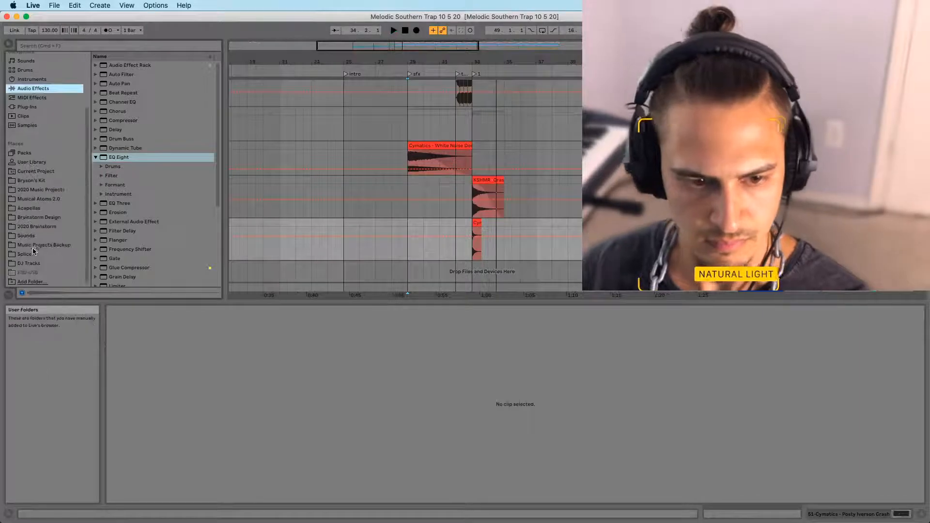
{"action": "left_click", "coordinate": [24, 254]}
{"action": "left_click", "coordinate": [96, 47]}
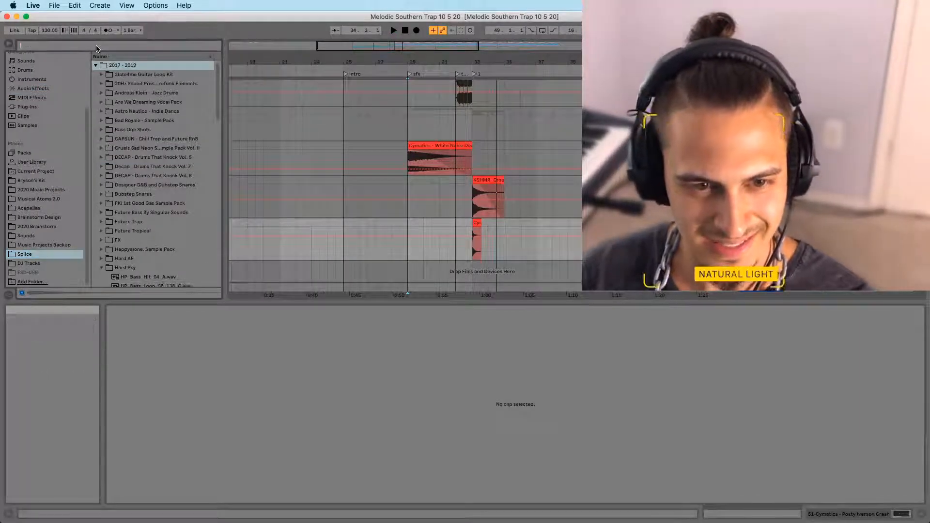
{"action": "type", "text": "crash"}
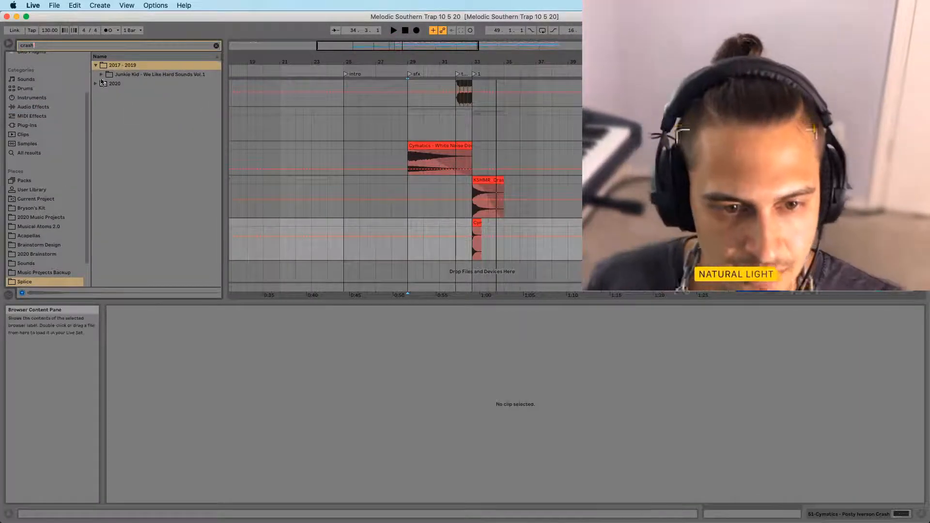
{"action": "left_click", "coordinate": [101, 75]}
{"action": "left_click", "coordinate": [108, 85]}
{"action": "left_click", "coordinate": [97, 93]}
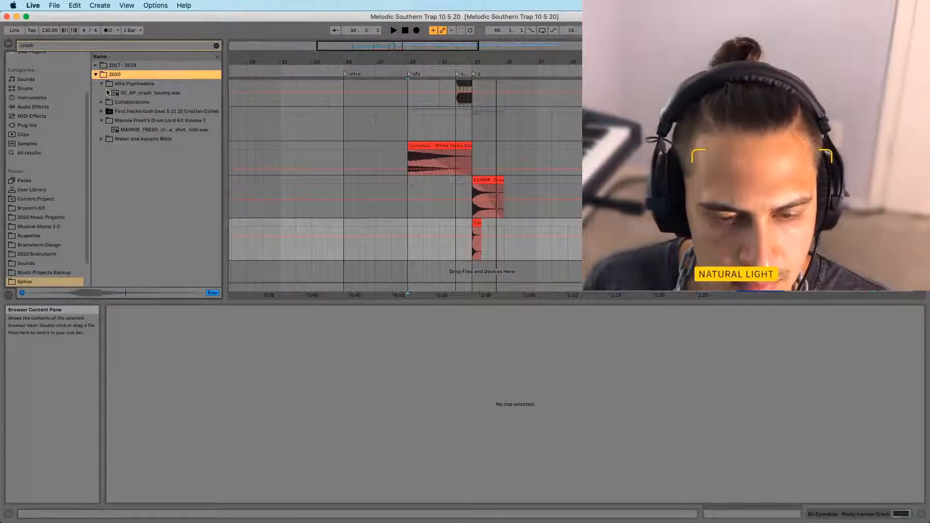
{"action": "left_click", "coordinate": [125, 94]}
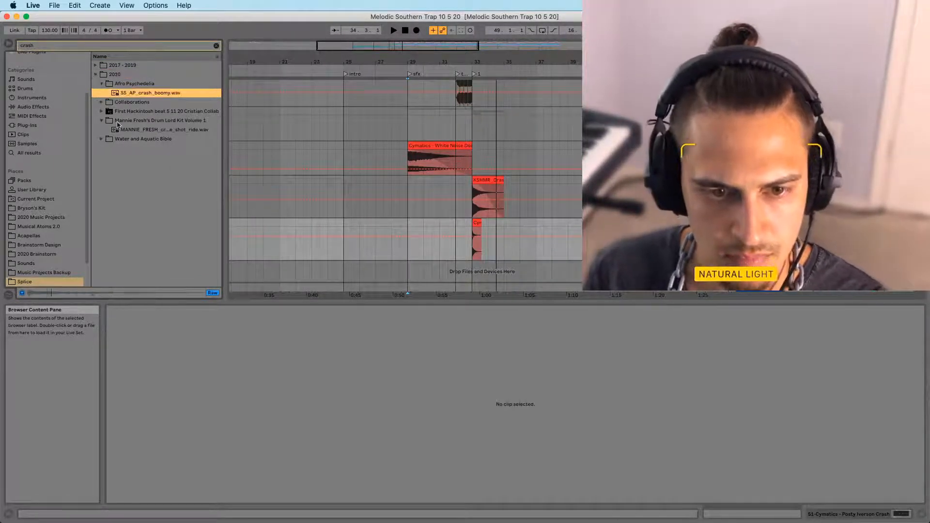
{"action": "left_click", "coordinate": [125, 130]}
Replace the Cymatics crash at bar 33 with the MANNIE_FRESH crash one-shot and audition it from bar 32
{"action": "mouse_move", "coordinate": [127, 131]}
{"action": "left_mouse_down"}
{"action": "mouse_move", "coordinate": [504, 237]}
{"action": "mouse_move", "coordinate": [470, 249]}
{"action": "left_mouse_up"}
{"action": "key", "text": "space"}
{"action": "left_click", "coordinate": [465, 248]}
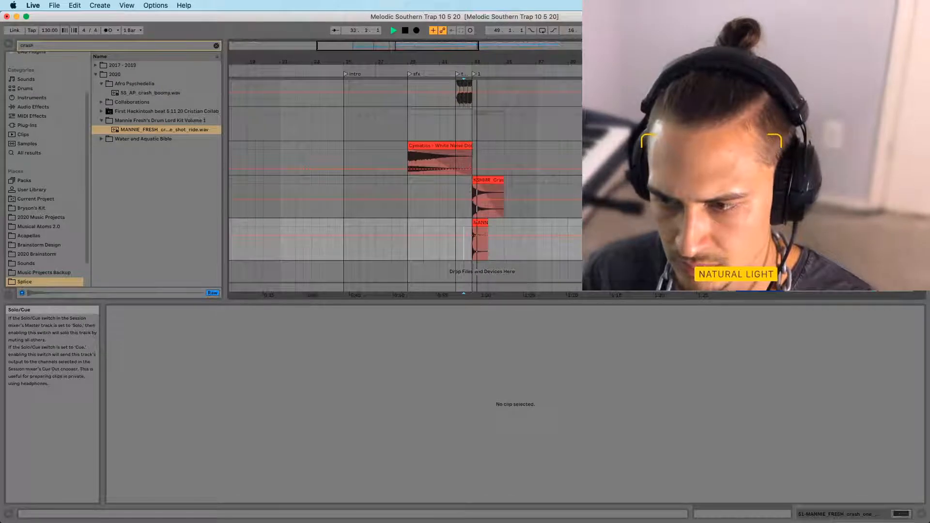
Turn off warping for the MANNIE_FRESH crash clip and audition the transition from bar 29
{"action": "left_click", "coordinate": [479, 242]}
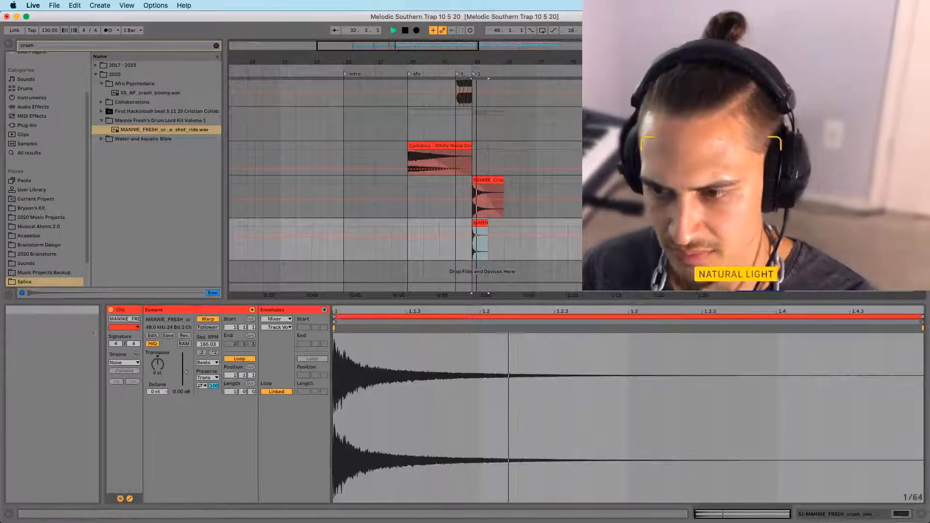
{"action": "left_click", "coordinate": [208, 319]}
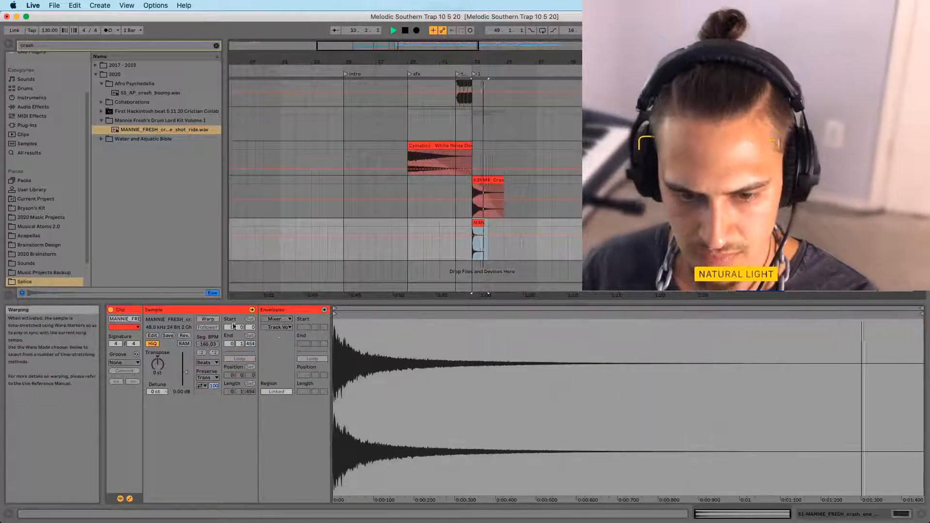
{"action": "left_click", "coordinate": [408, 225]}
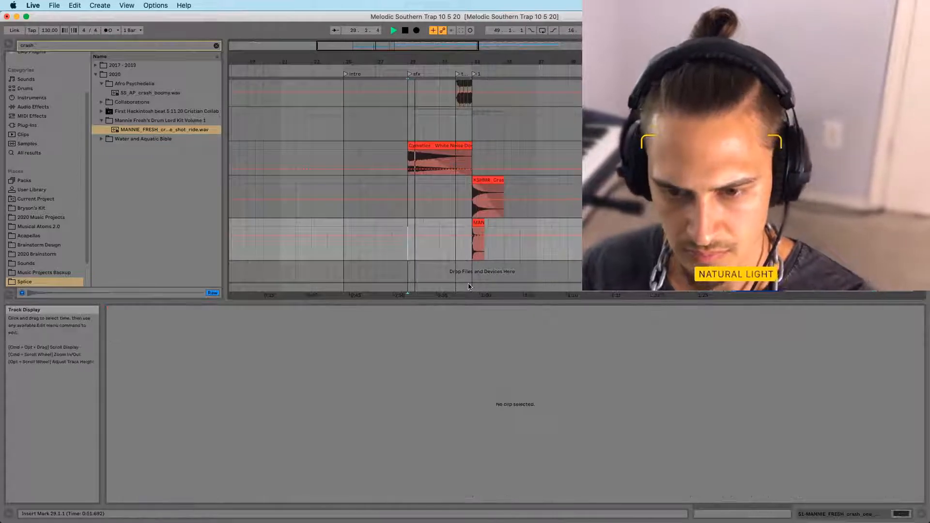
Clear the "crash" search, browse the Sounds folder's sample packs, and return to the Splice folder
{"action": "scroll", "coordinate": [38, 218], "scroll_direction": "down", "scroll_amount": 2}
{"action": "left_click", "coordinate": [26, 236]}
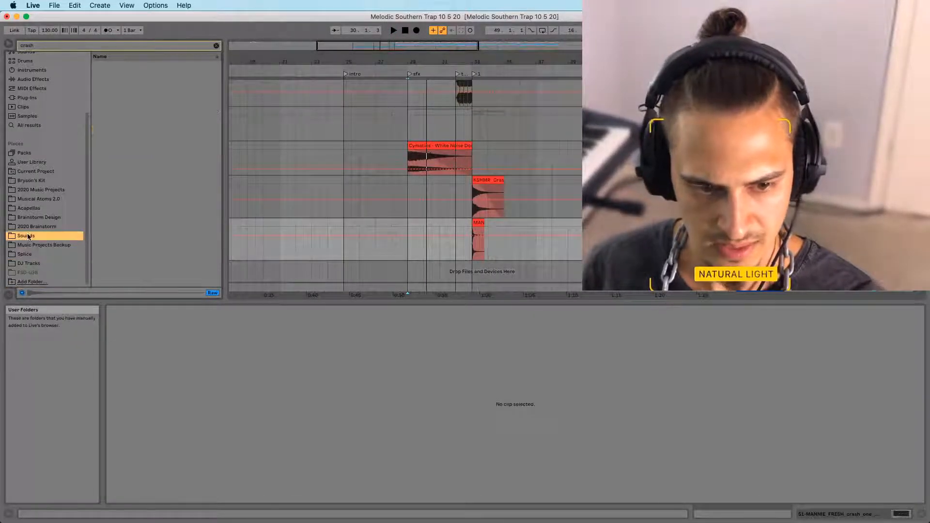
{"action": "left_click", "coordinate": [216, 45]}
{"action": "scroll", "coordinate": [118, 241], "scroll_direction": "down", "scroll_amount": 10}
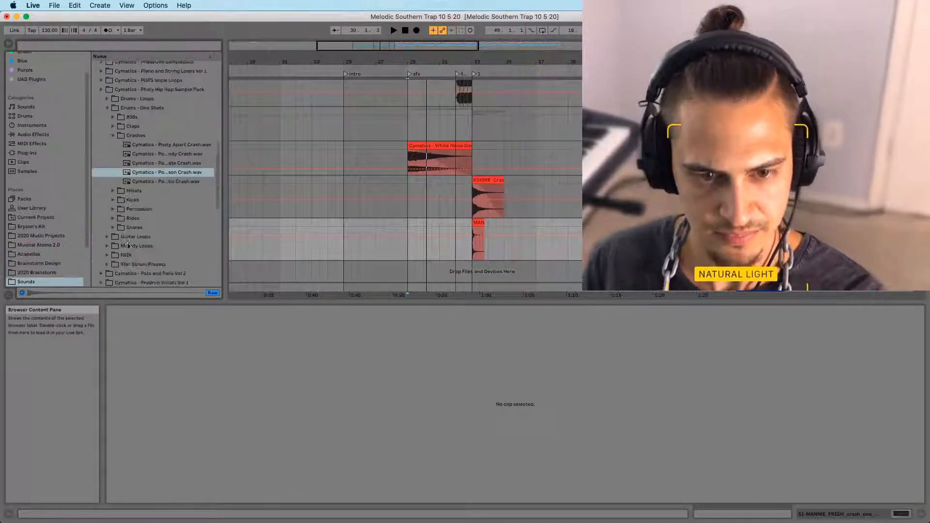
{"action": "scroll", "coordinate": [118, 241], "scroll_direction": "up", "scroll_amount": 5}
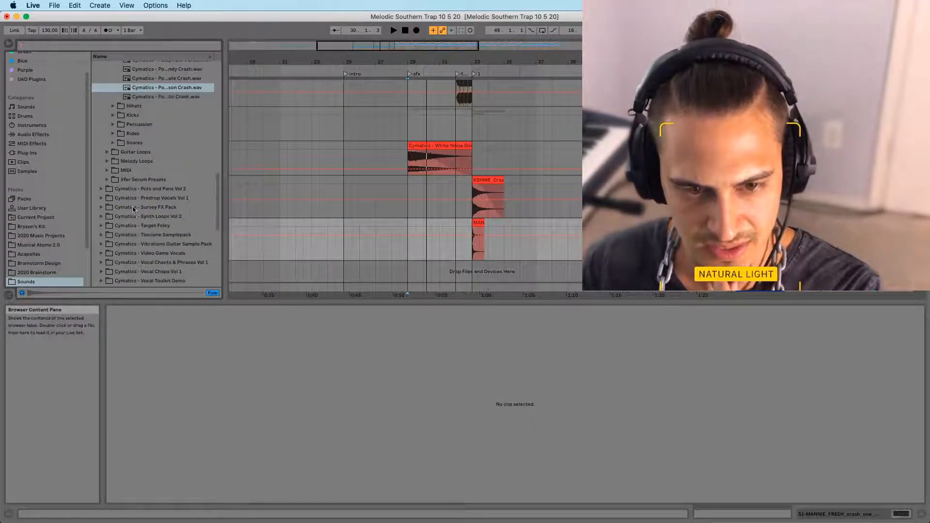
{"action": "scroll", "coordinate": [134, 212], "scroll_direction": "up", "scroll_amount": 8}
{"action": "scroll", "coordinate": [48, 235], "scroll_direction": "down", "scroll_amount": 3}
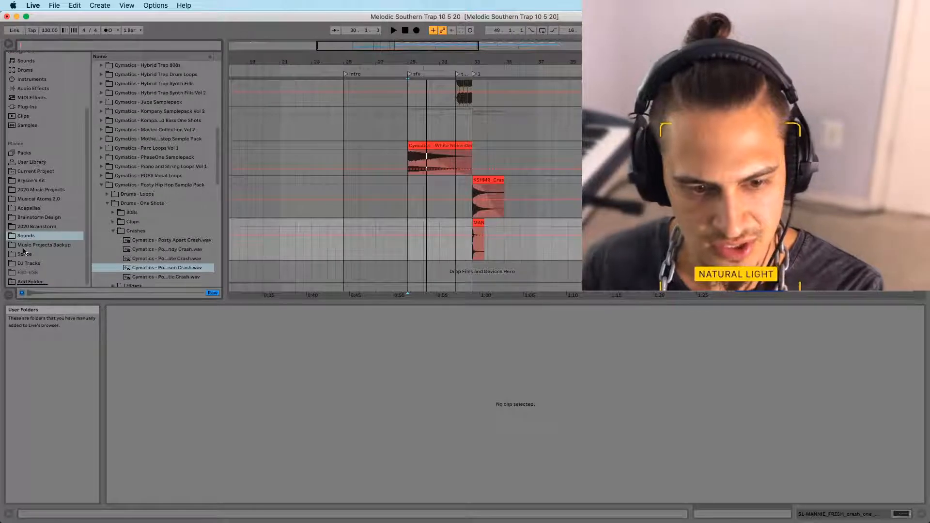
{"action": "left_click", "coordinate": [25, 254]}
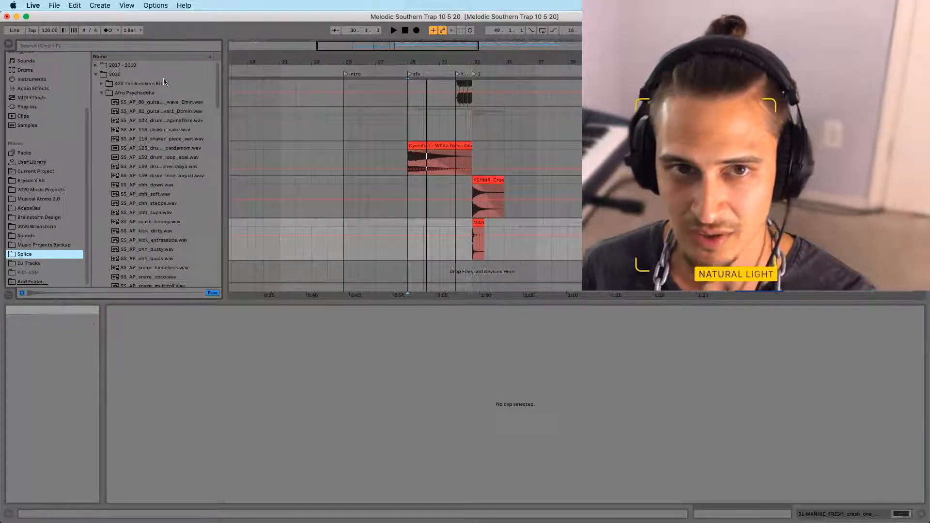
{"action": "left_click", "coordinate": [394, 342]}
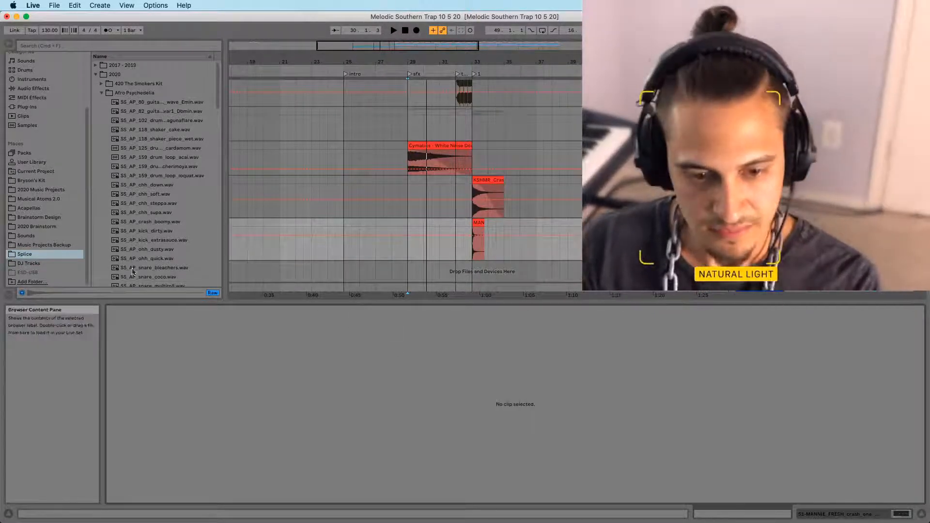
Preview the snare one-shots in Splice's Afro Psychedelia folder
{"action": "left_click", "coordinate": [130, 257]}
{"action": "scroll", "coordinate": [129, 258], "scroll_direction": "down", "scroll_amount": 1}
{"action": "left_click", "coordinate": [131, 272]}
{"action": "left_click", "coordinate": [133, 262]}
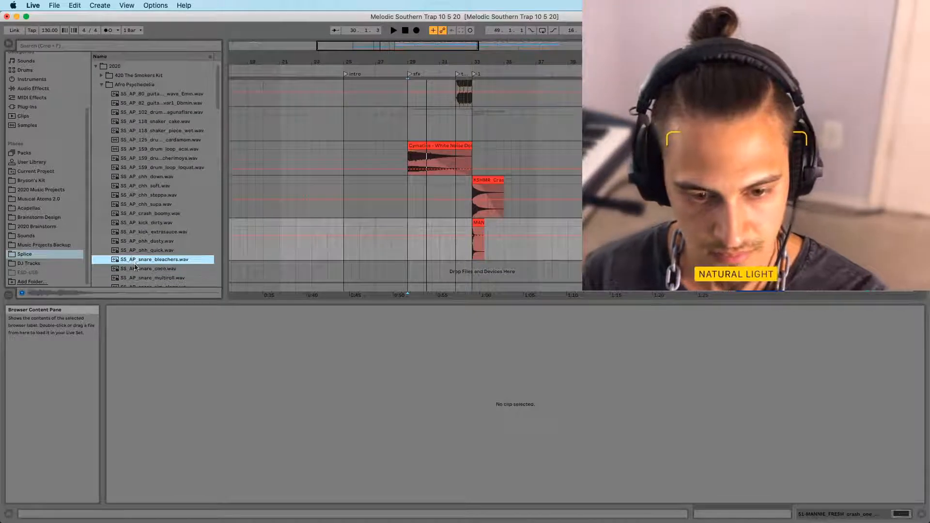
{"action": "left_click", "coordinate": [135, 277]}
{"action": "scroll", "coordinate": [135, 272], "scroll_direction": "down", "scroll_amount": 2}
{"action": "left_click", "coordinate": [139, 270]}
{"action": "left_click", "coordinate": [144, 257]}
{"action": "left_click", "coordinate": [144, 265]}
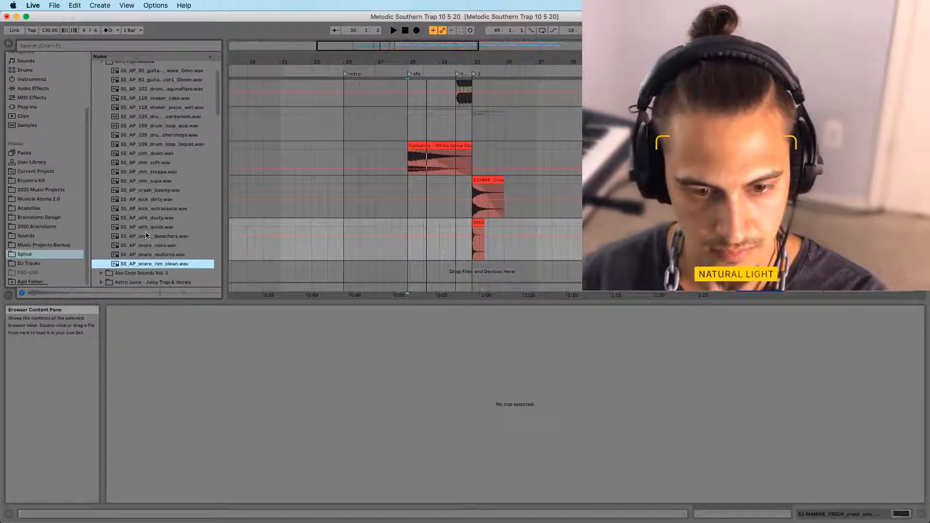
Preview the hi-hats, kicks, crash and loquat drum loop in the Afro Psychedelia folder
{"action": "left_click", "coordinate": [145, 229]}
{"action": "left_click", "coordinate": [156, 217]}
{"action": "left_click", "coordinate": [154, 199]}
{"action": "left_click", "coordinate": [157, 172]}
{"action": "left_click", "coordinate": [147, 208]}
{"action": "left_click", "coordinate": [148, 190]}
{"action": "left_click", "coordinate": [143, 172]}
{"action": "left_click", "coordinate": [142, 181]}
{"action": "left_click", "coordinate": [146, 163]}
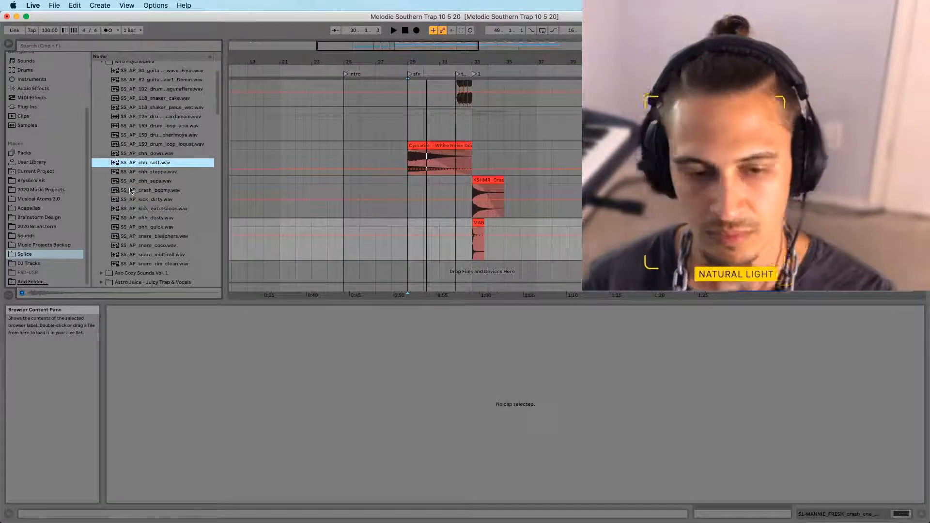
{"action": "left_click", "coordinate": [140, 145]}
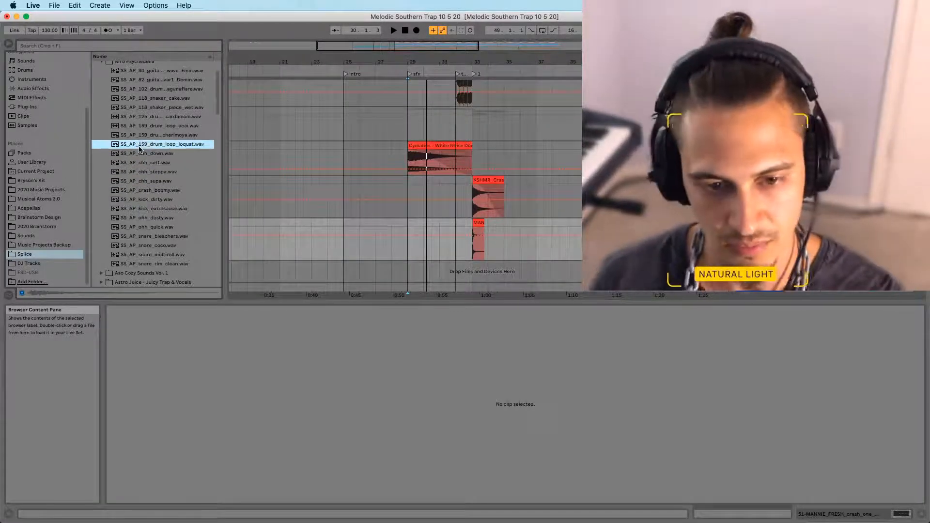
Audition the transition from bar 29 and replay the Afro Psychedelia open hi-hat and snare samples
{"action": "left_click", "coordinate": [339, 345]}
{"action": "key", "text": "space"}
{"action": "key", "text": "space"}
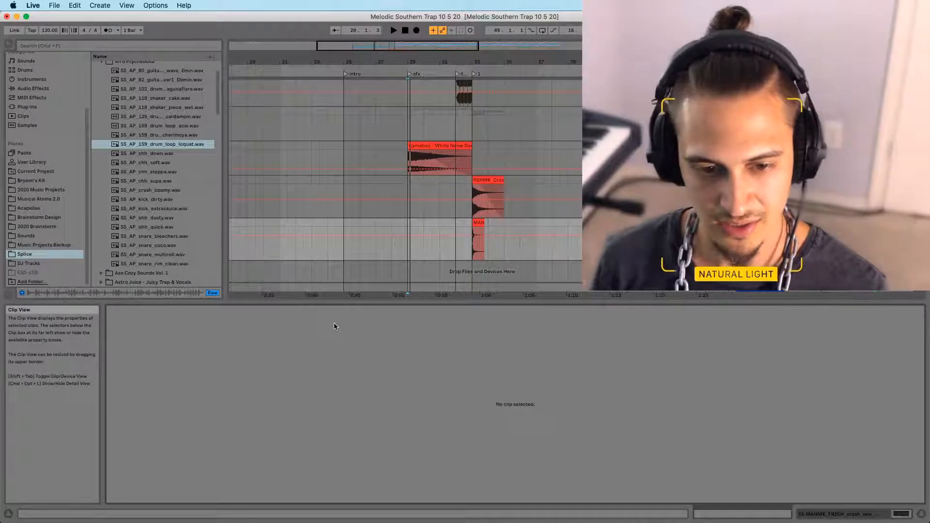
{"action": "scroll", "coordinate": [138, 231], "scroll_direction": "down", "scroll_amount": 4}
{"action": "left_click", "coordinate": [130, 136]}
{"action": "left_click", "coordinate": [124, 165]}
{"action": "left_click", "coordinate": [127, 180]}
{"action": "left_click", "coordinate": [128, 172]}
{"action": "left_click", "coordinate": [135, 163]}
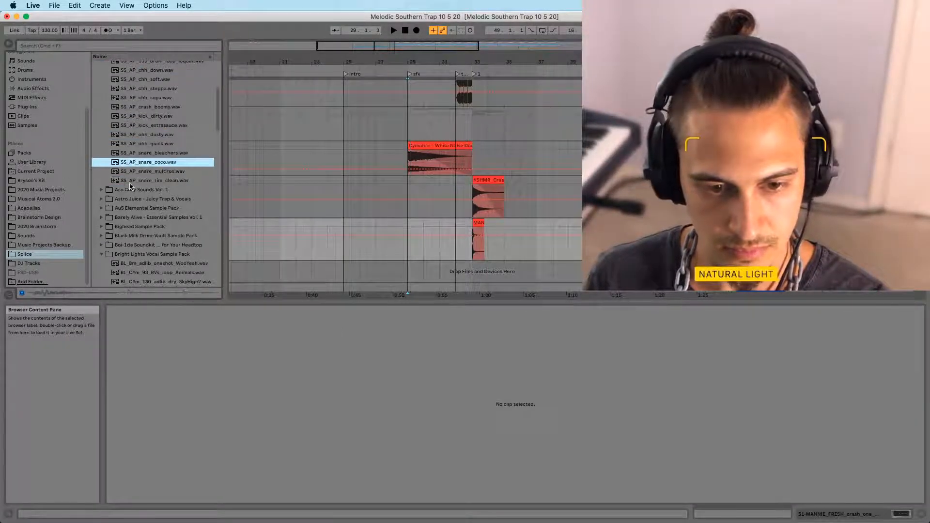
Preview the dry SkyHigh2 adlib in the Bright Lights Vocal Sample Pack folder
{"action": "key", "text": "super+Tab"}
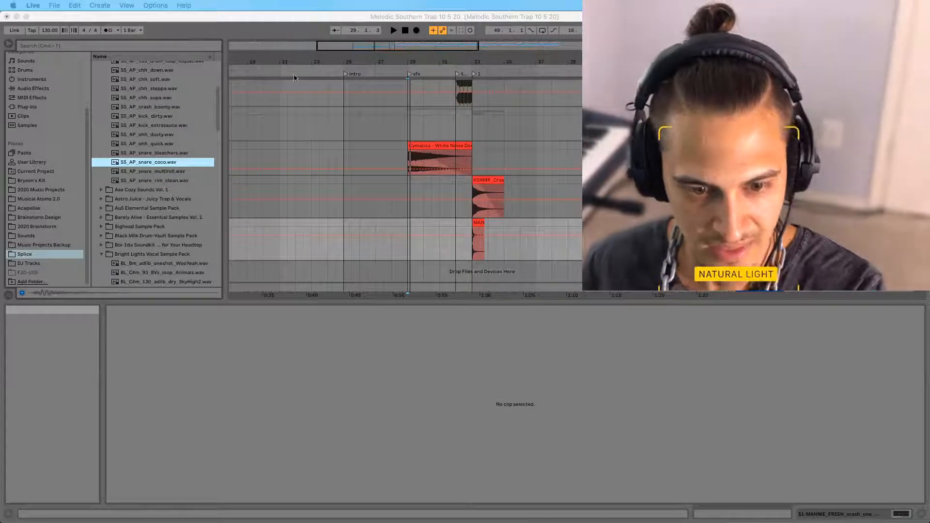
{"action": "scroll", "coordinate": [177, 224], "scroll_direction": "down", "scroll_amount": 3}
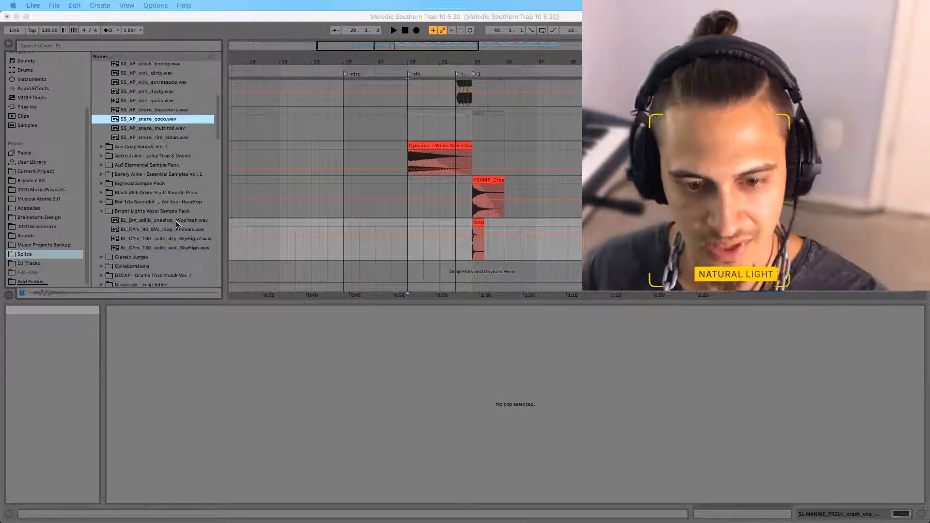
{"action": "left_click", "coordinate": [144, 239]}
{"action": "left_click", "coordinate": [141, 239]}
{"action": "scroll", "coordinate": [133, 239], "scroll_direction": "down", "scroll_amount": 3}
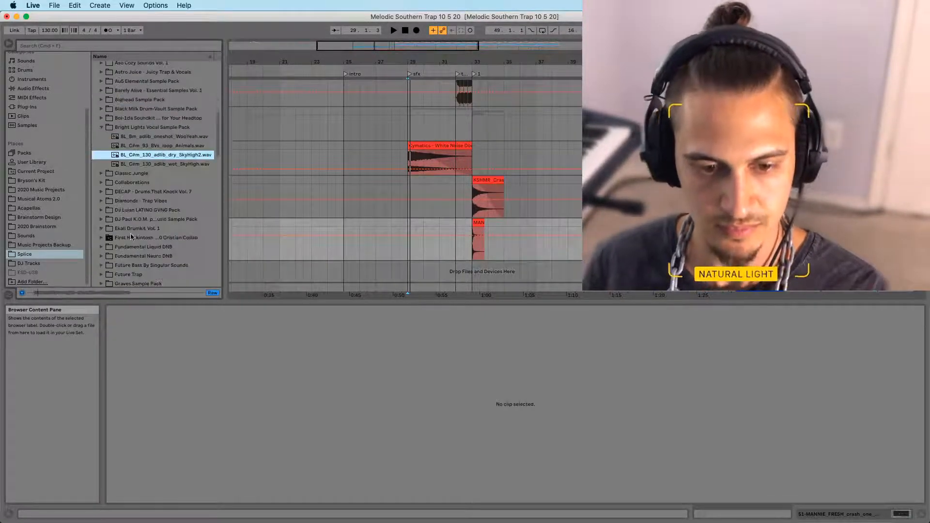
Open the LIL TEXAS SOUNDS OF TEXCORE VOL 1 folder and preview its one-shot samples
{"action": "scroll", "coordinate": [148, 160], "scroll_direction": "down", "scroll_amount": 7}
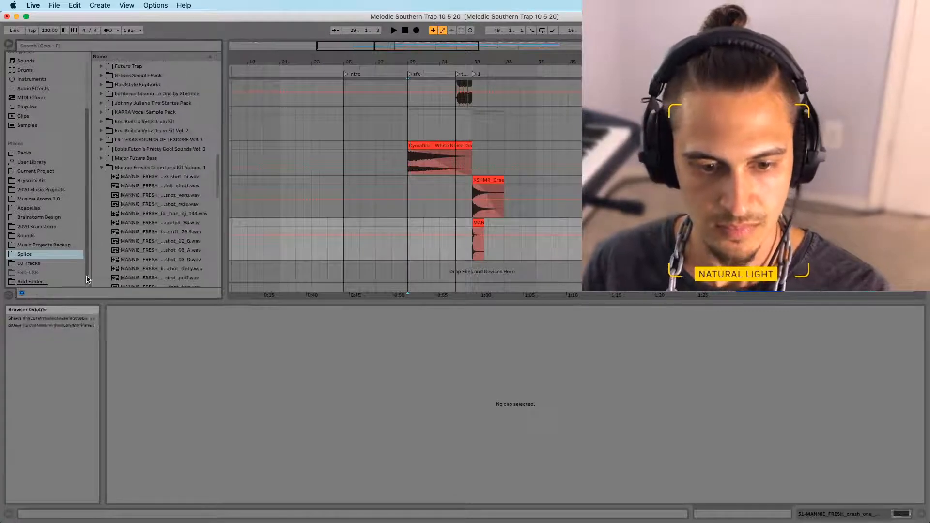
{"action": "left_click", "coordinate": [101, 140]}
{"action": "left_click", "coordinate": [131, 121]}
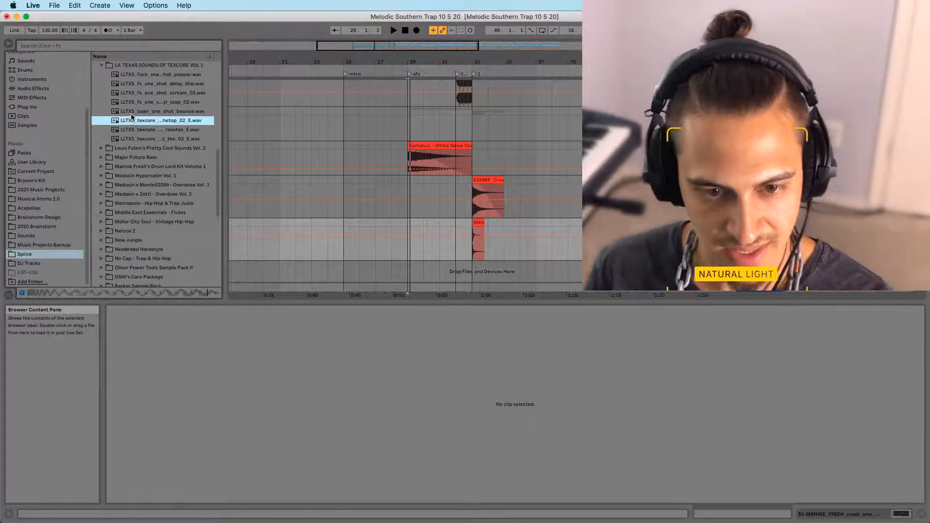
{"action": "left_click", "coordinate": [148, 112]}
{"action": "left_click", "coordinate": [146, 94]}
{"action": "left_click", "coordinate": [151, 84]}
{"action": "left_click", "coordinate": [153, 75]}
{"action": "left_click", "coordinate": [147, 112]}
{"action": "left_click", "coordinate": [148, 121]}
{"action": "left_click", "coordinate": [149, 130]}
{"action": "left_click", "coordinate": [151, 138]}
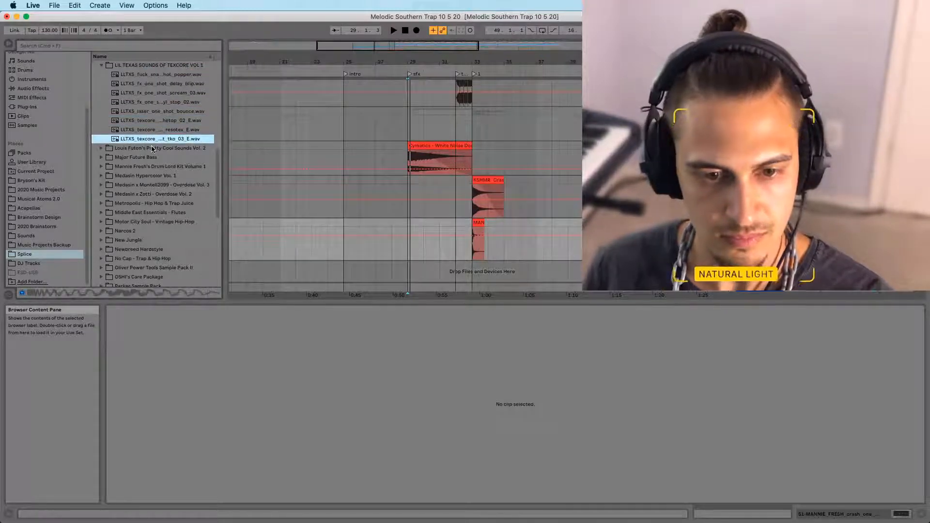
Compare the Texcore scream, popper and delay blip one-shots, and audition the transition from bar 29
{"action": "left_click", "coordinate": [150, 129]}
{"action": "left_click", "coordinate": [148, 102]}
{"action": "left_click", "coordinate": [148, 93]}
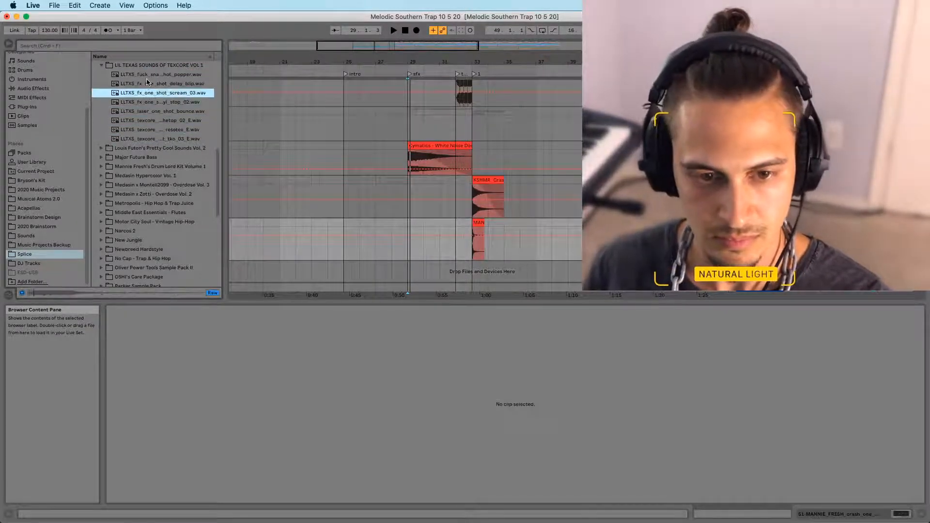
{"action": "left_click", "coordinate": [149, 75]}
{"action": "left_click", "coordinate": [151, 86]}
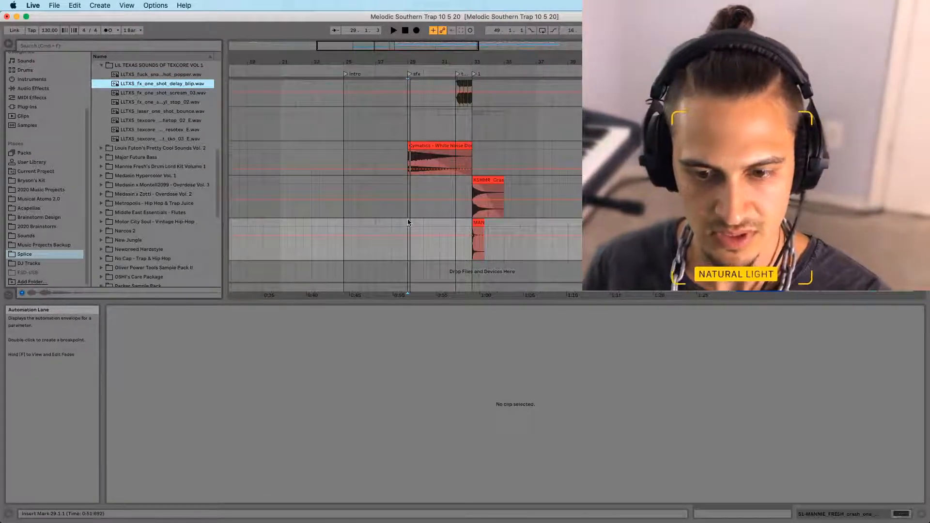
{"action": "key", "text": "space"}
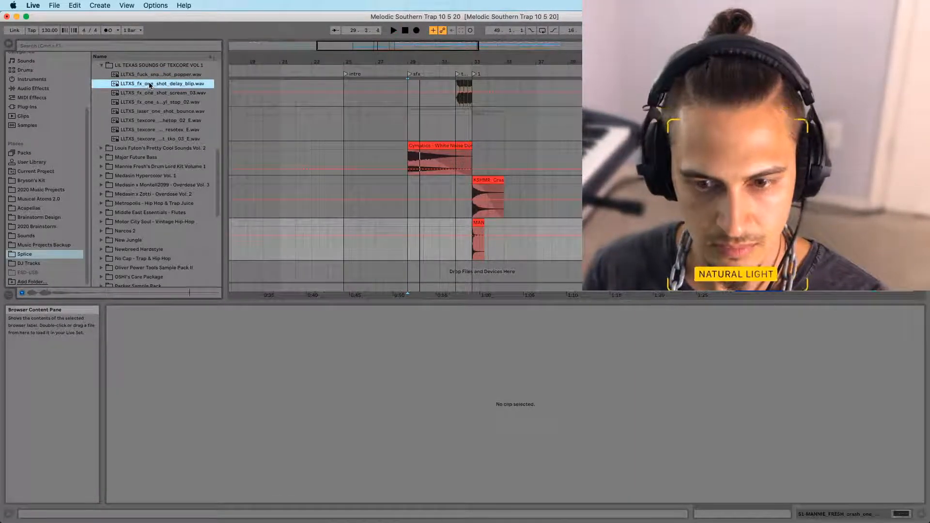
{"action": "key", "text": "space"}
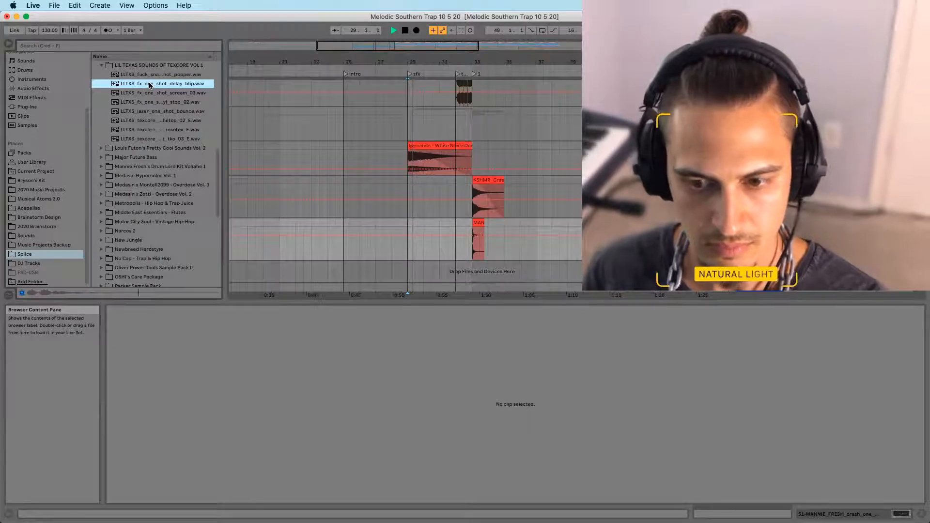
{"action": "key", "text": "space"}
Insert a new audio track, place LLTXS_fx_one_shot_delay_blip.wav on it at bar 29, and play it back
{"action": "key", "text": "super+t"}
{"action": "left_click_drag", "start_coordinate": [193, 85], "coordinate": [412, 252]}
{"action": "key", "text": "space"}
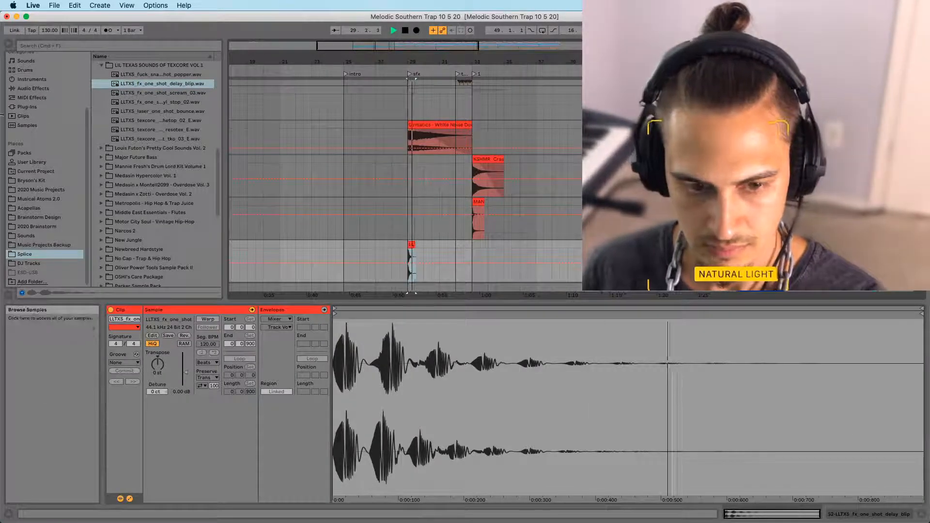
Add EQ Eight to the delay blip track with a low cut at about 122 Hz and audition from bar 25
{"action": "left_click", "coordinate": [33, 88]}
{"action": "key", "text": "space"}
{"action": "left_click", "coordinate": [124, 157]}
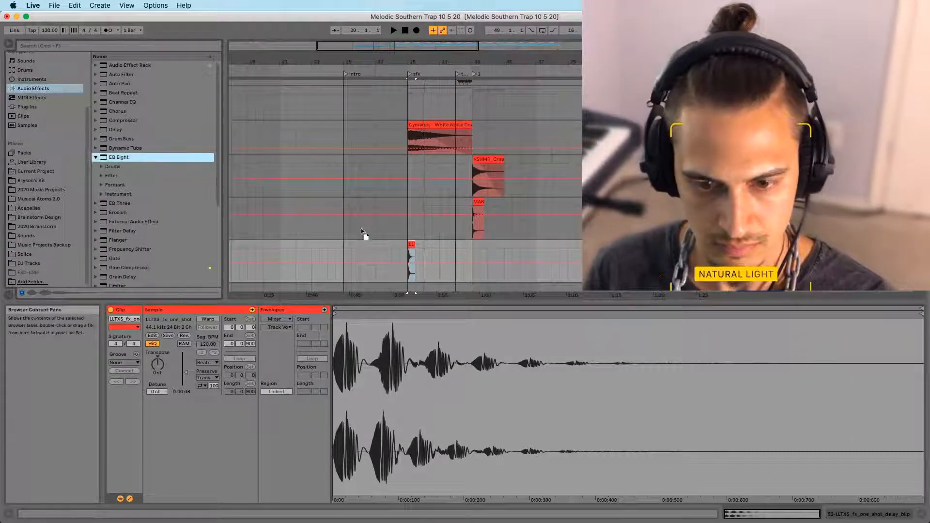
{"action": "left_click_drag", "start_coordinate": [412, 265], "coordinate": [412, 264]}
{"action": "key", "text": "space"}
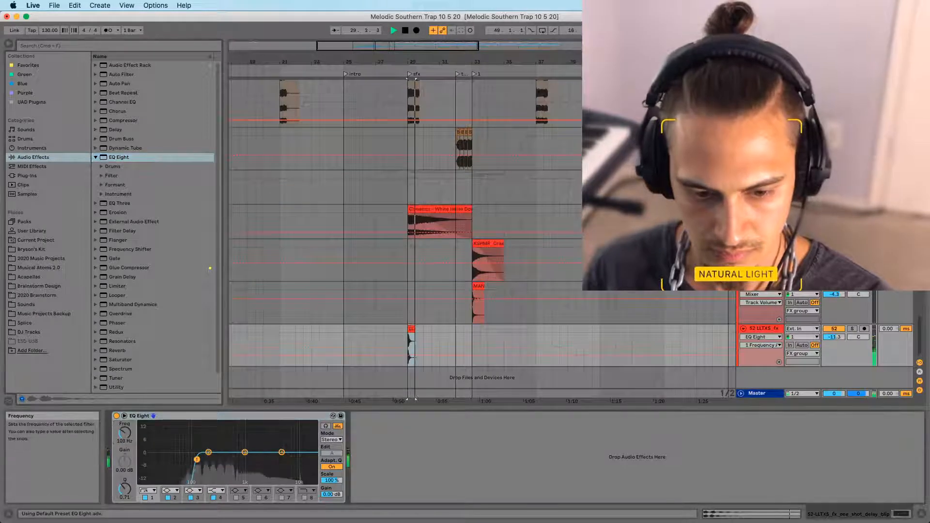
{"action": "left_click", "coordinate": [347, 329]}
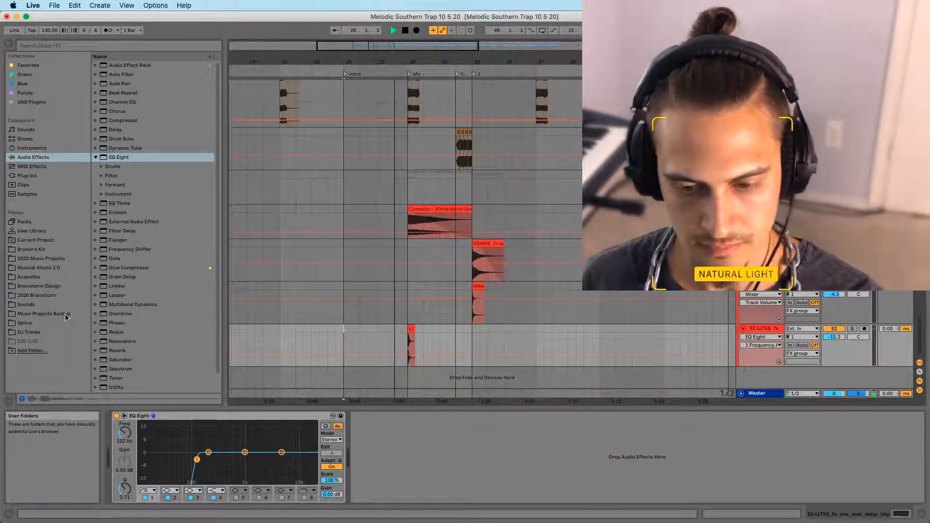
Enable warping on the delay blip clip and set its segment BPM to 150
{"action": "double_click", "coordinate": [411, 334]}
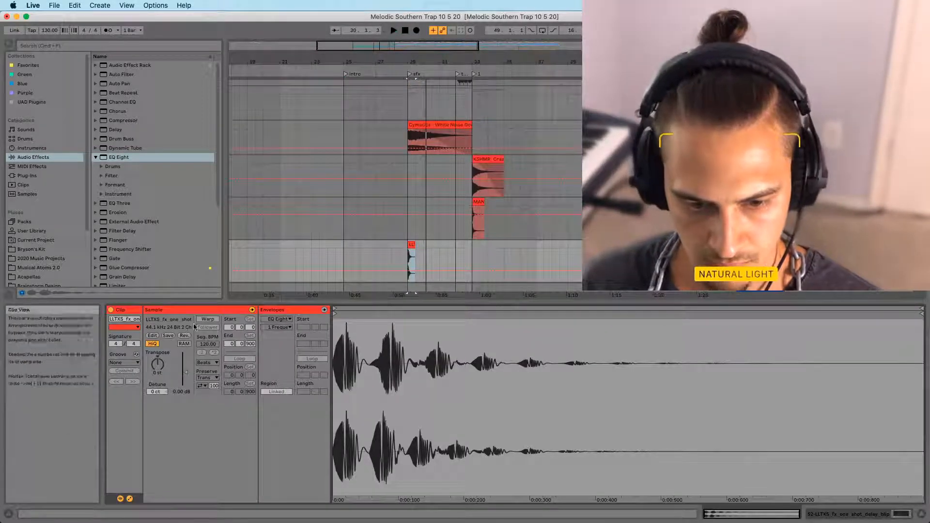
{"action": "left_click", "coordinate": [208, 318]}
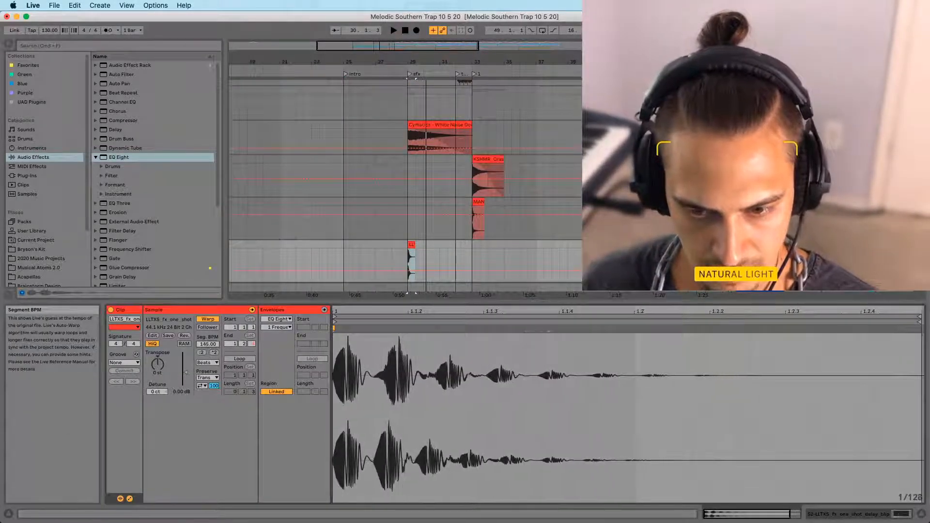
{"action": "left_click_drag", "start_coordinate": [208, 344], "coordinate": [208, 341]}
{"action": "left_click", "coordinate": [411, 261]}
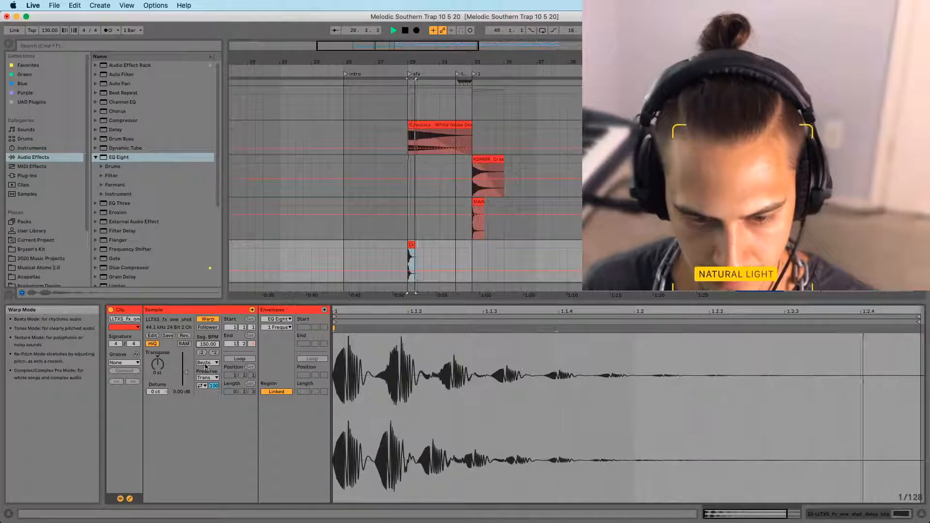
Try transposing the delay blip clip up several semitones and audition it from bar 29
{"action": "key", "text": "space"}
{"action": "left_click_drag", "start_coordinate": [157, 365], "coordinate": [157, 361]}
{"action": "key", "text": "space"}
{"action": "key", "text": "space"}
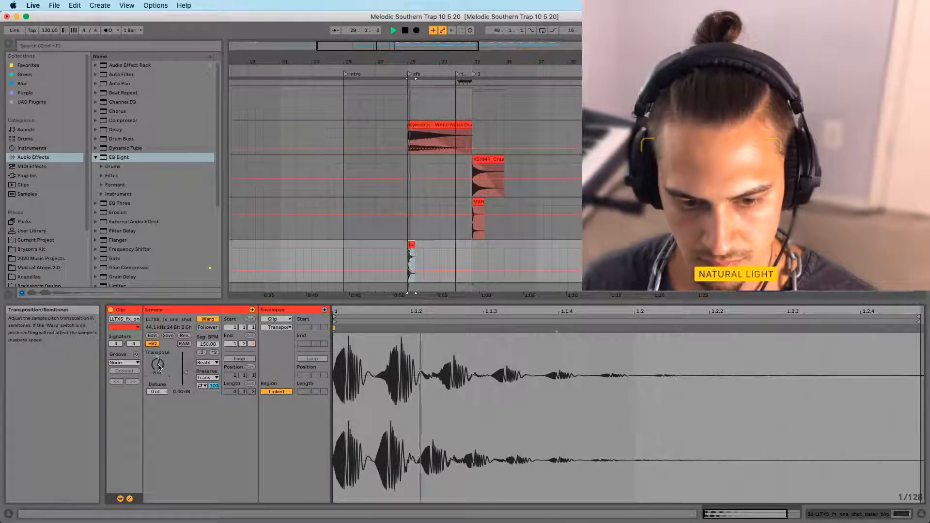
Try the Tones and Complex Pro warp modes on the delay blip clip, and restore Beats mode
{"action": "left_click", "coordinate": [196, 364]}
{"action": "left_click", "coordinate": [204, 377]}
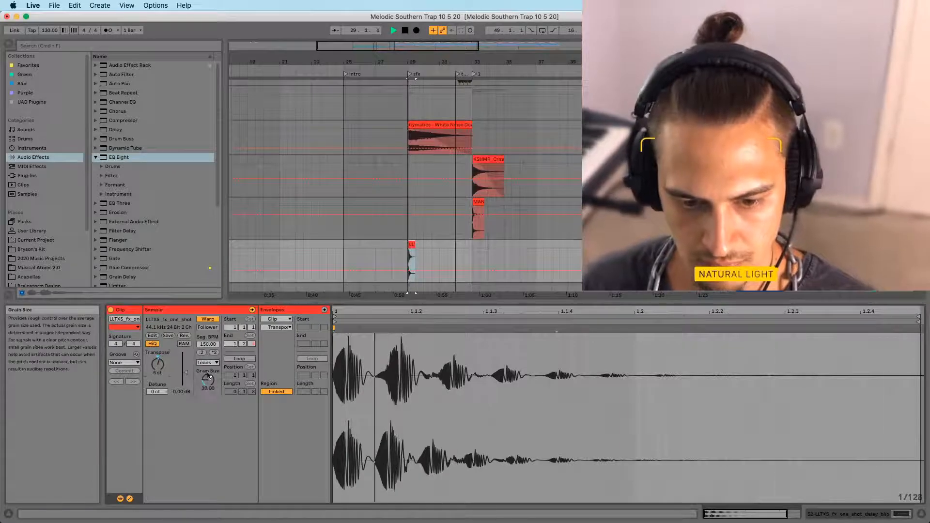
{"action": "left_click", "coordinate": [203, 364]}
{"action": "left_click", "coordinate": [203, 370]}
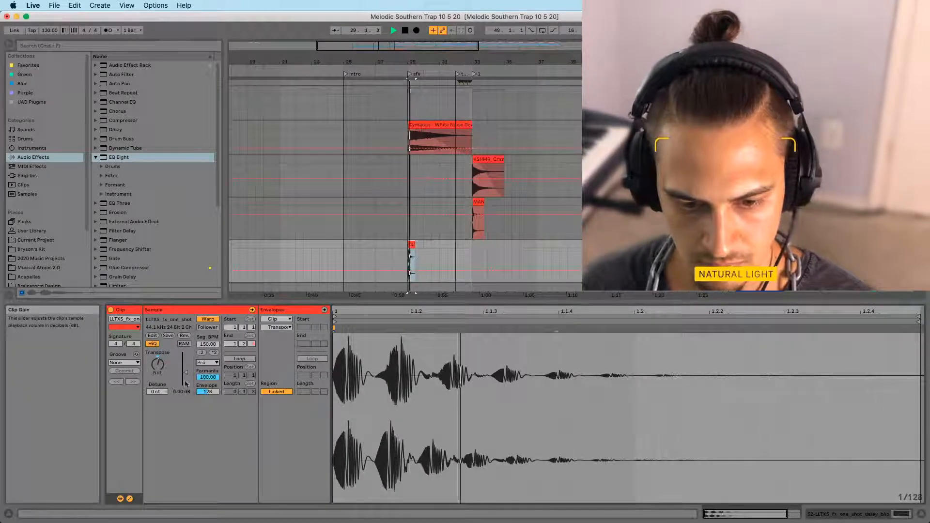
{"action": "key", "text": "space"}
{"action": "key", "text": "space"}
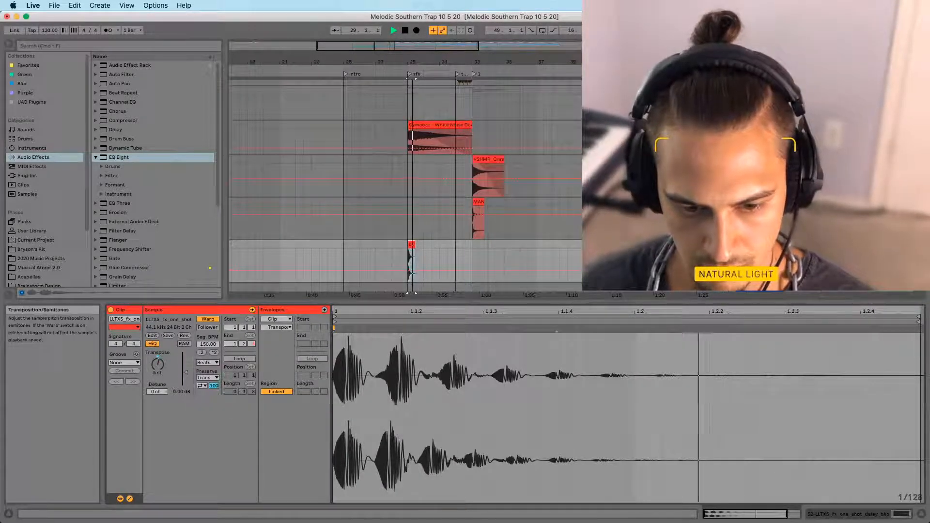
Replay the delay blip clip and reset its transposition to 0 semitones
{"action": "key", "text": "space"}
{"action": "key", "text": "space"}
{"action": "double_click", "coordinate": [158, 365]}
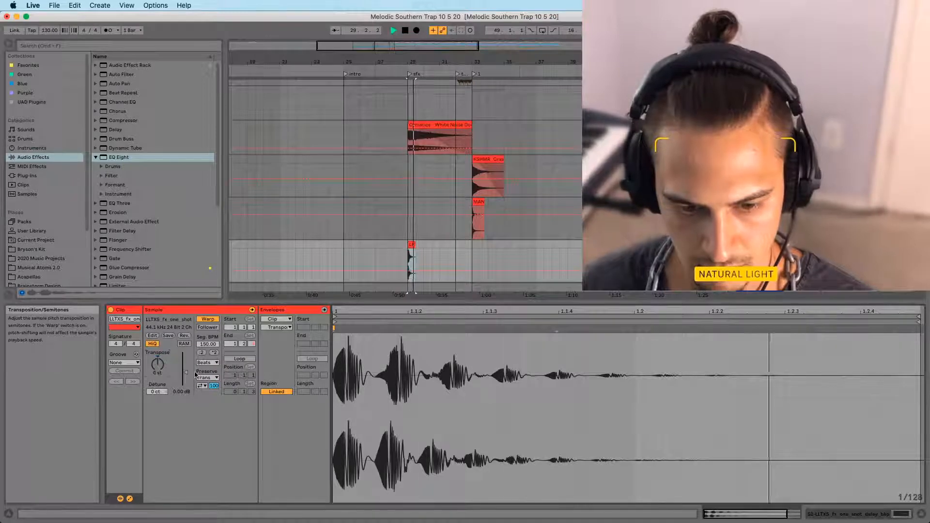
Audition the intro and its transition from bar 25
{"action": "left_click", "coordinate": [342, 251]}
{"action": "key", "text": "space"}
{"action": "key", "text": "space"}
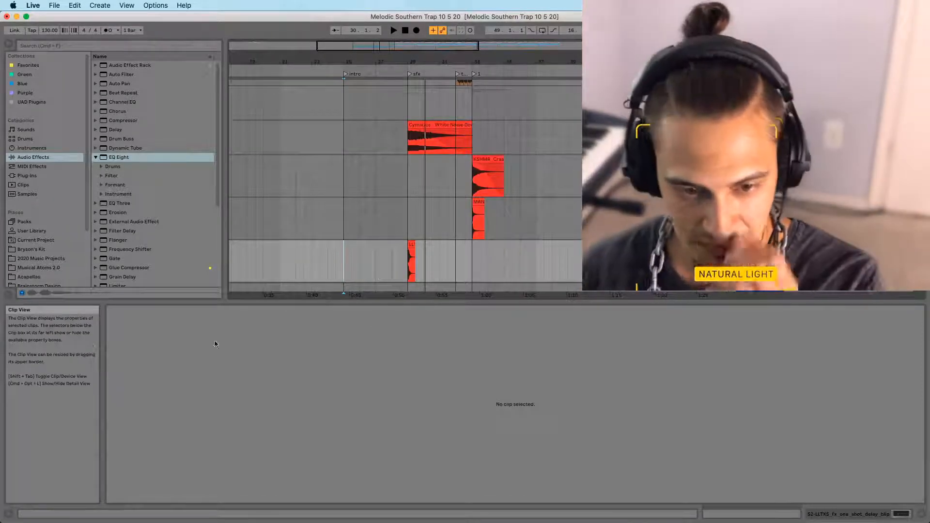
Browse the crash one-shots of the Cymatics Posty Hip Hop Sample Pack in the Sounds folder while the intro plays
{"action": "scroll", "coordinate": [18, 257], "scroll_direction": "down", "scroll_amount": 3}
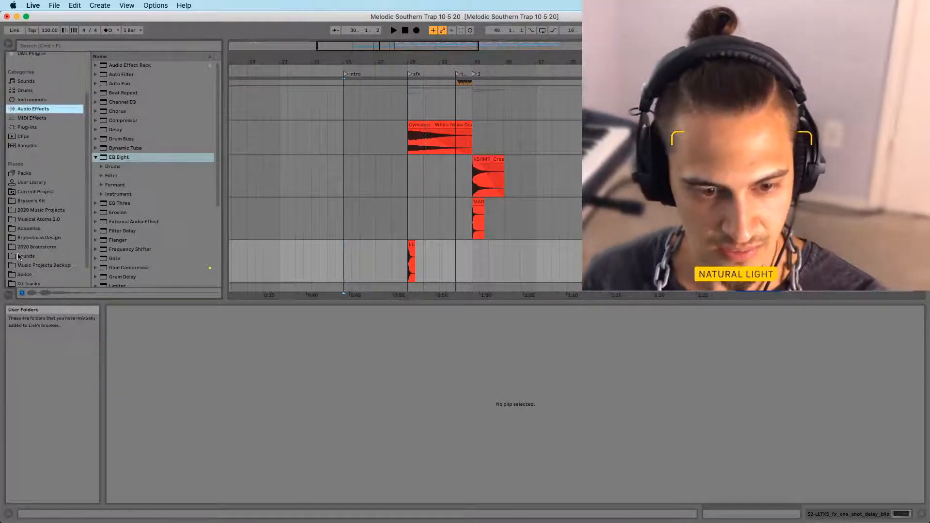
{"action": "key", "text": "space"}
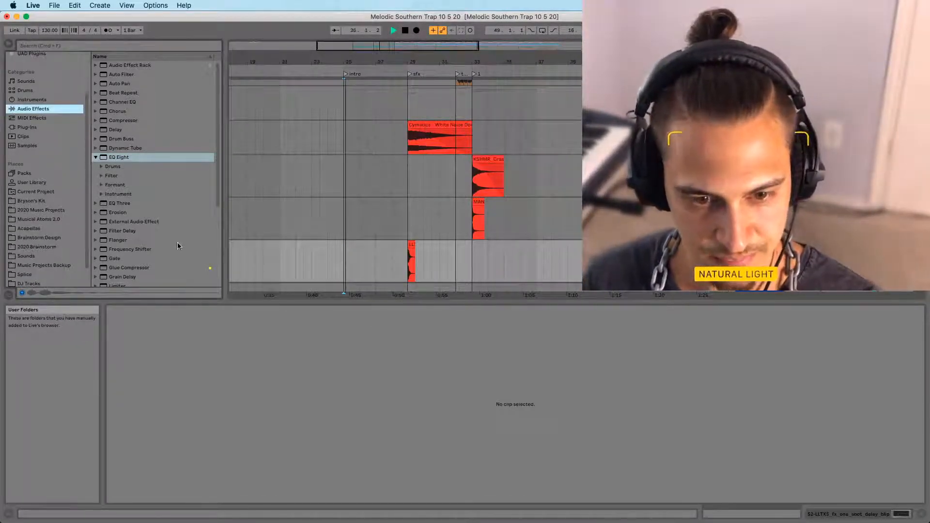
{"action": "left_click", "coordinate": [26, 255]}
{"action": "left_click", "coordinate": [115, 168]}
{"action": "scroll", "coordinate": [117, 170], "scroll_direction": "down", "scroll_amount": 4}
{"action": "left_click", "coordinate": [137, 172]}
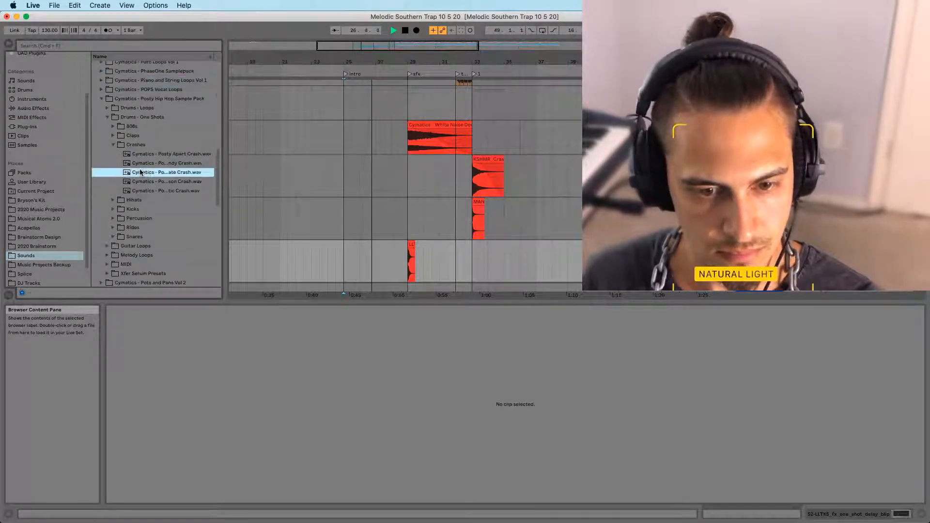
{"action": "left_click", "coordinate": [147, 181]}
{"action": "left_click", "coordinate": [144, 191]}
{"action": "left_click", "coordinate": [138, 209]}
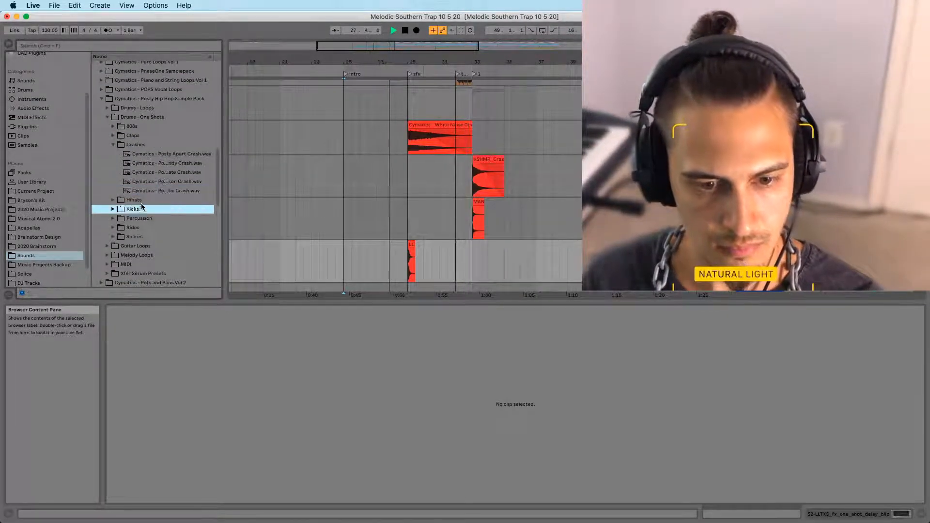
{"action": "left_click", "coordinate": [125, 201]}
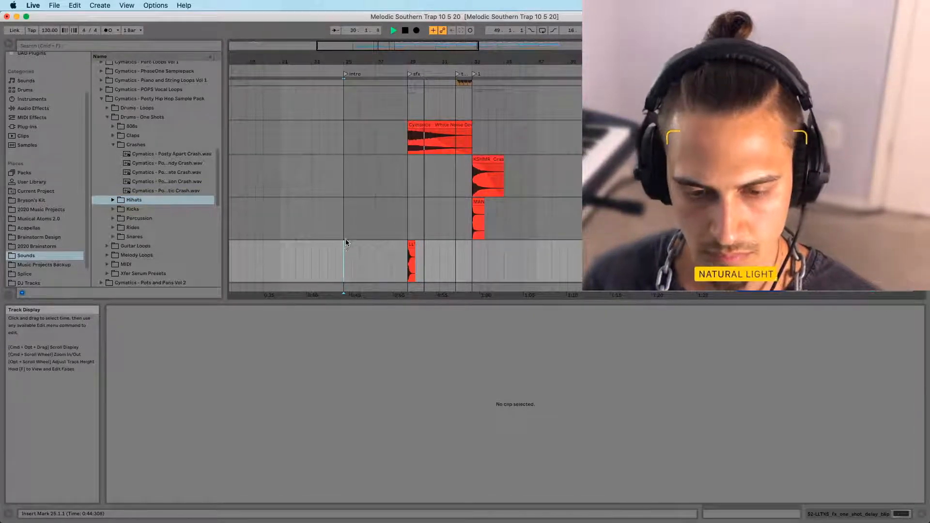
Find the vocal chop clip at bar 29 and audition the arrangement from there
{"action": "scroll", "coordinate": [345, 246], "scroll_direction": "down", "scroll_amount": 5}
{"action": "scroll", "coordinate": [388, 249], "scroll_direction": "down", "scroll_amount": 5}
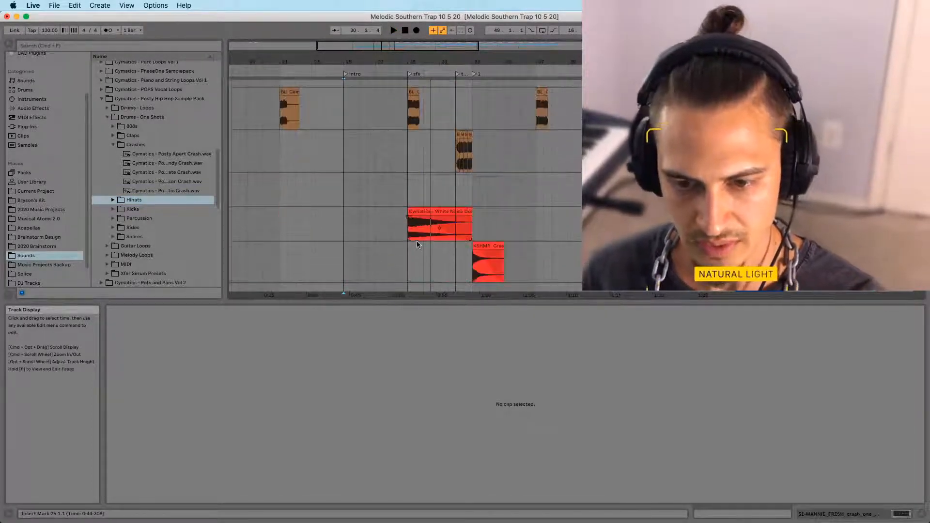
{"action": "scroll", "coordinate": [416, 241], "scroll_direction": "up", "scroll_amount": 3}
{"action": "left_click", "coordinate": [412, 169]}
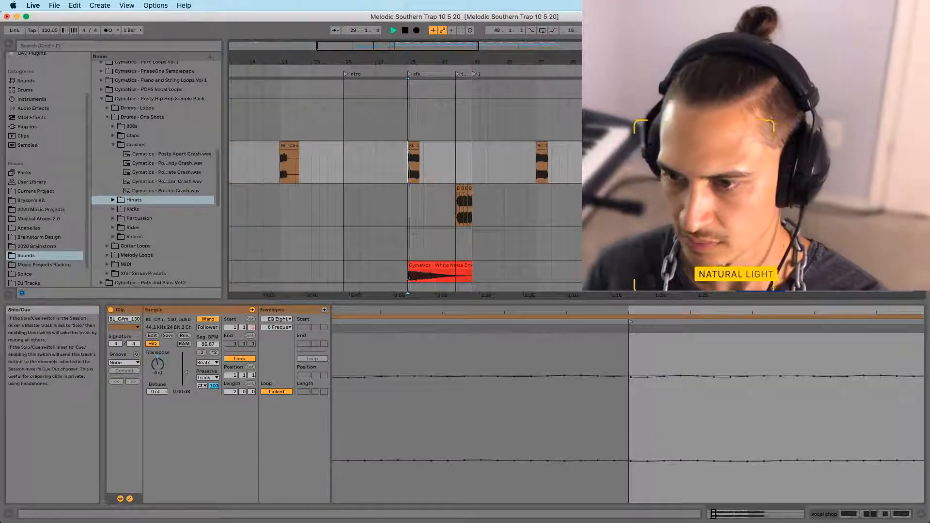
{"action": "key", "text": "space"}
{"action": "key", "text": "space"}
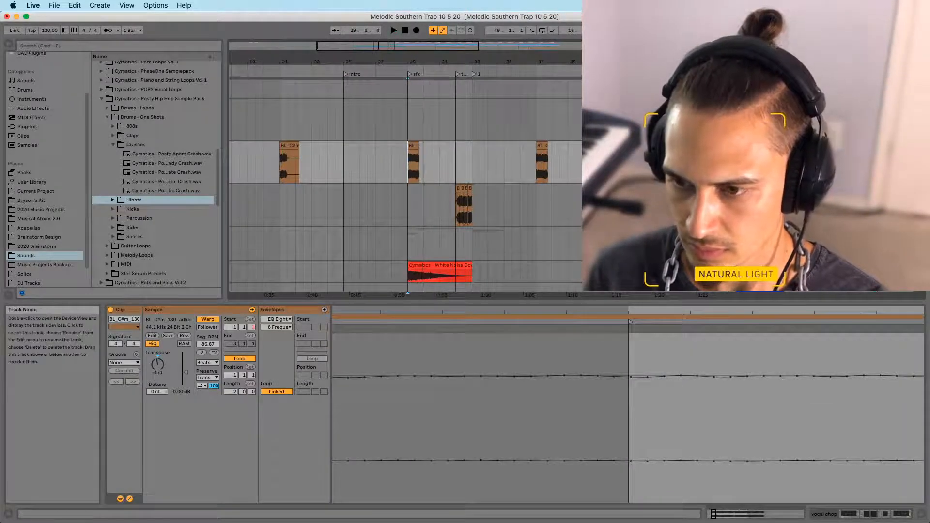
Duplicate the vocal chop track and delete all of the copy's clips before and after the one at bar 29
{"action": "key", "text": "super+d"}
{"action": "left_click_drag", "start_coordinate": [256, 212], "coordinate": [341, 203]}
{"action": "key", "text": "Delete"}
{"action": "left_click", "coordinate": [520, 214]}
{"action": "key", "text": "space"}
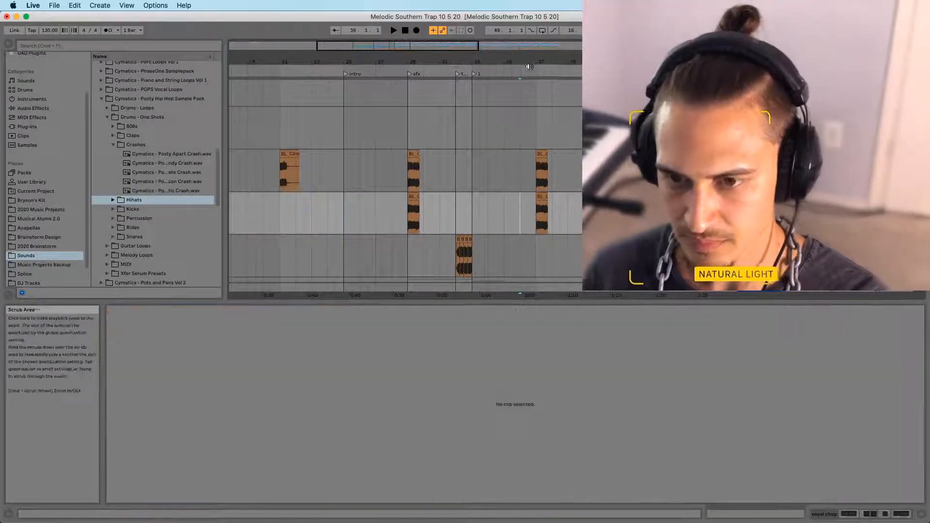
{"action": "left_click_drag", "start_coordinate": [480, 52], "coordinate": [446, 45]}
{"action": "left_click", "coordinate": [728, 214], "text": "shift"}
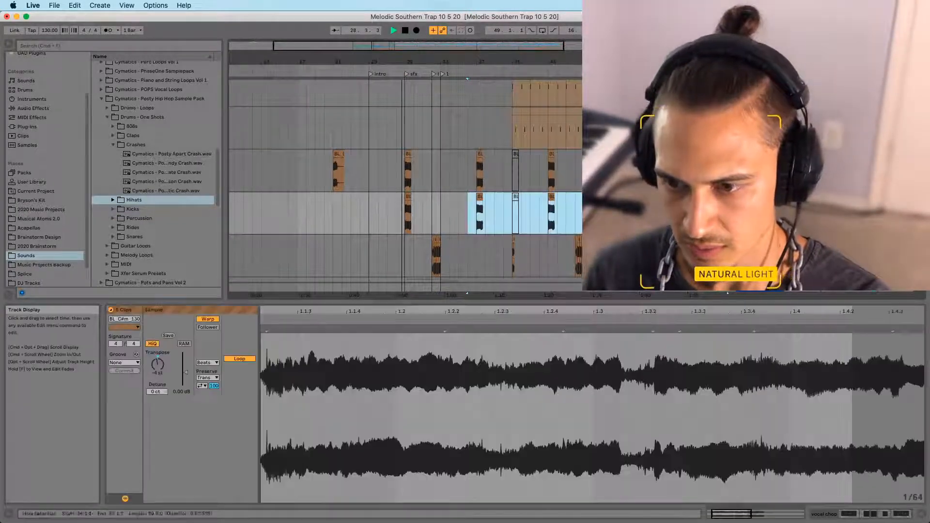
{"action": "left_click_drag", "start_coordinate": [671, 57], "coordinate": [548, 52]}
{"action": "key", "text": "Delete"}
{"action": "key", "text": "space"}
Try freezing and flattening the duplicated vocal chop track to audio
{"action": "right_click", "coordinate": [760, 200]}
{"action": "left_click", "coordinate": [790, 264]}
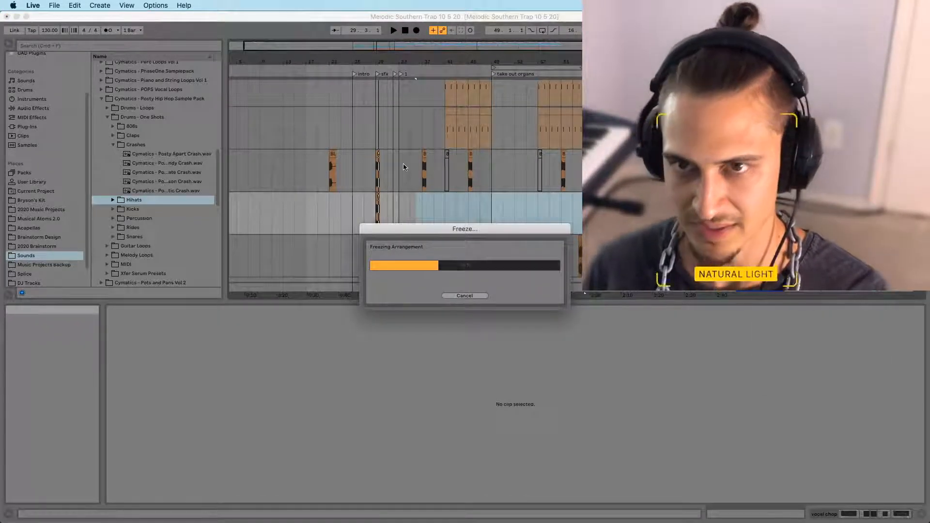
{"action": "mouse_move", "coordinate": [196, 522]}
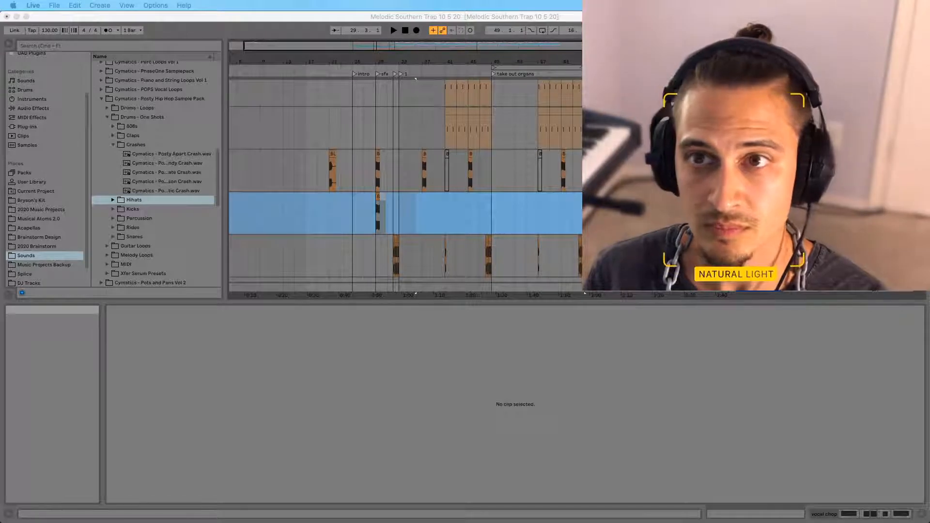
{"action": "mouse_move", "coordinate": [415, 504]}
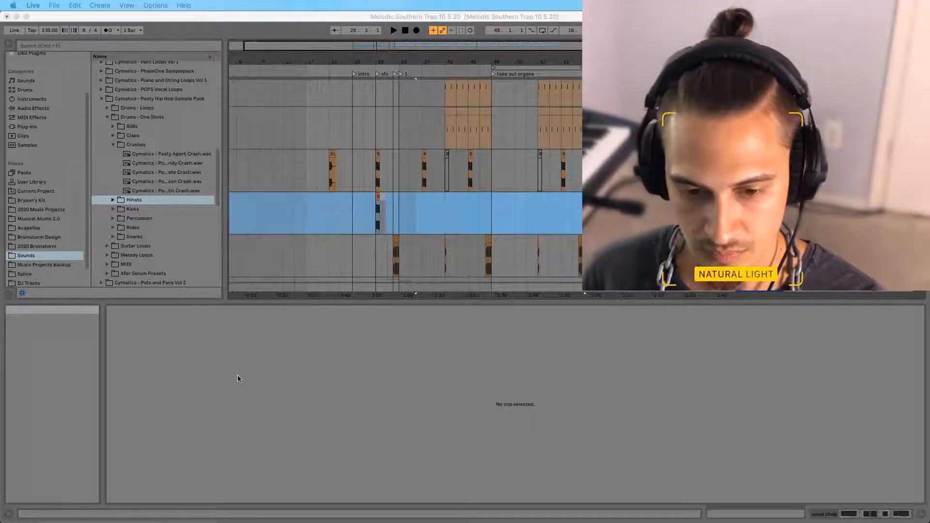
{"action": "left_click", "coordinate": [237, 375]}
{"action": "left_click", "coordinate": [417, 225]}
{"action": "key", "text": "space"}
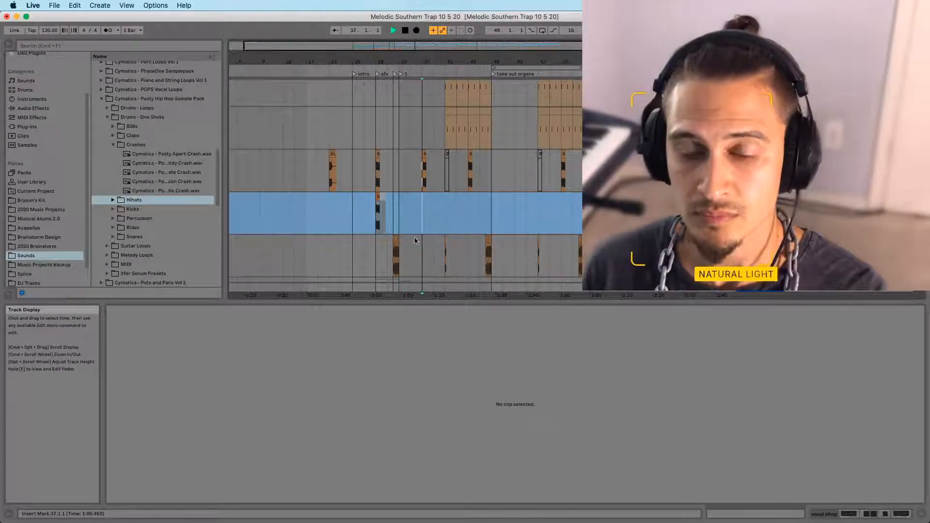
{"action": "key", "text": "space"}
{"action": "right_click", "coordinate": [752, 199]}
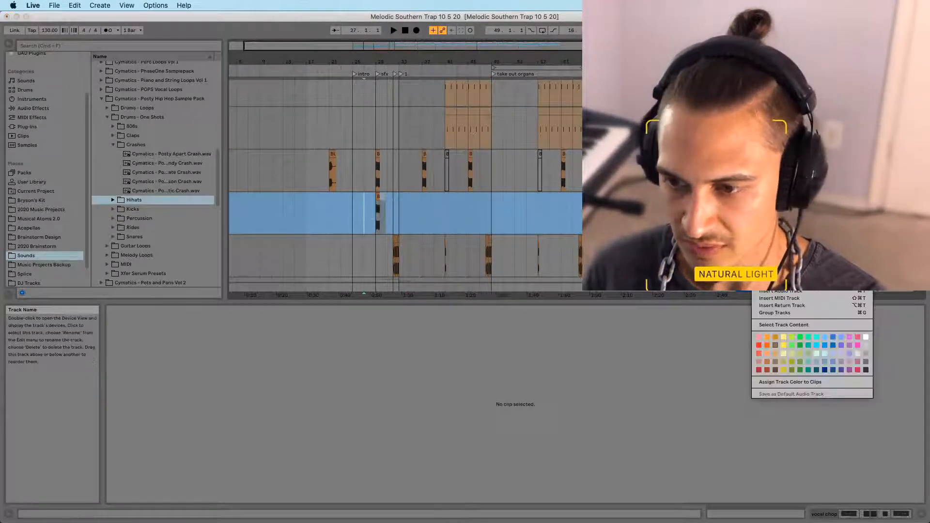
{"action": "left_click", "coordinate": [242, 276]}
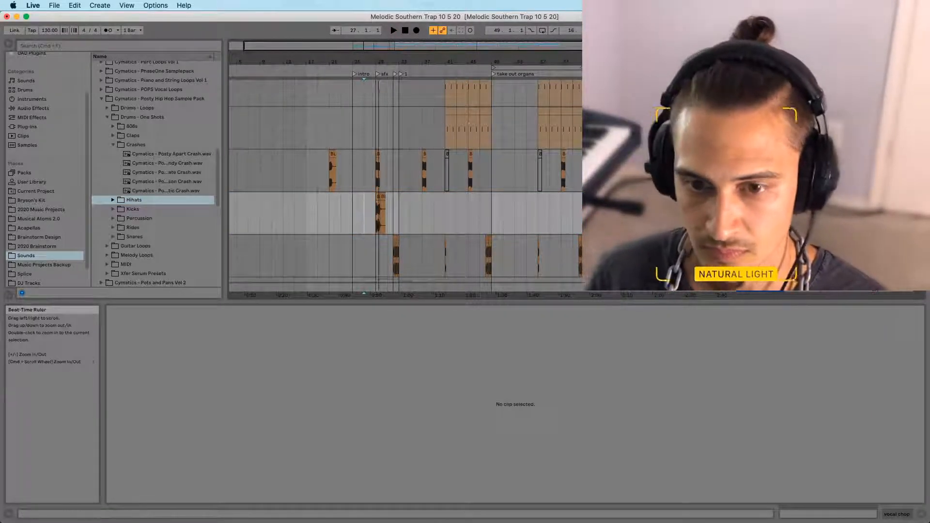
Try joining the flattened vocal chop at bar 29 with its tail into one clip, using the Tones warp mode
{"action": "left_click_drag", "start_coordinate": [387, 62], "coordinate": [390, 212]}
{"action": "left_click", "coordinate": [390, 212]}
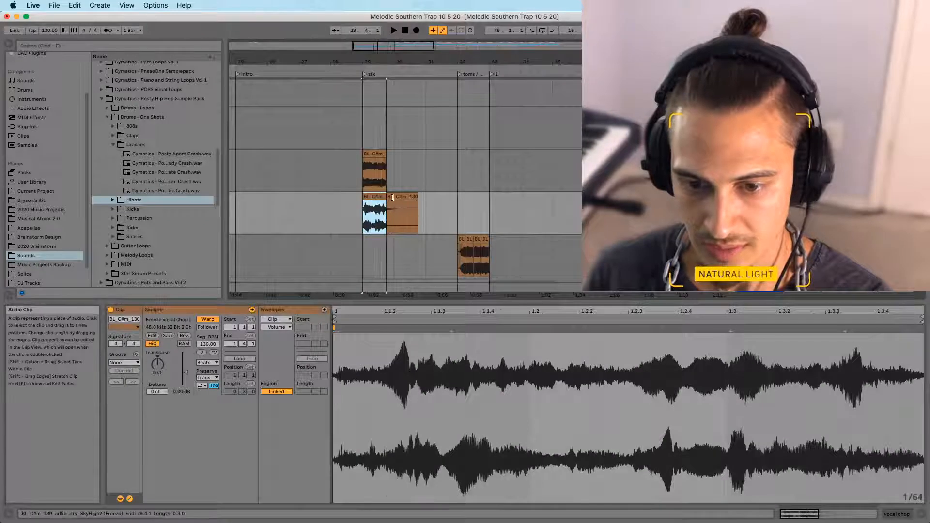
{"action": "left_click_drag", "start_coordinate": [392, 62], "coordinate": [469, 54]}
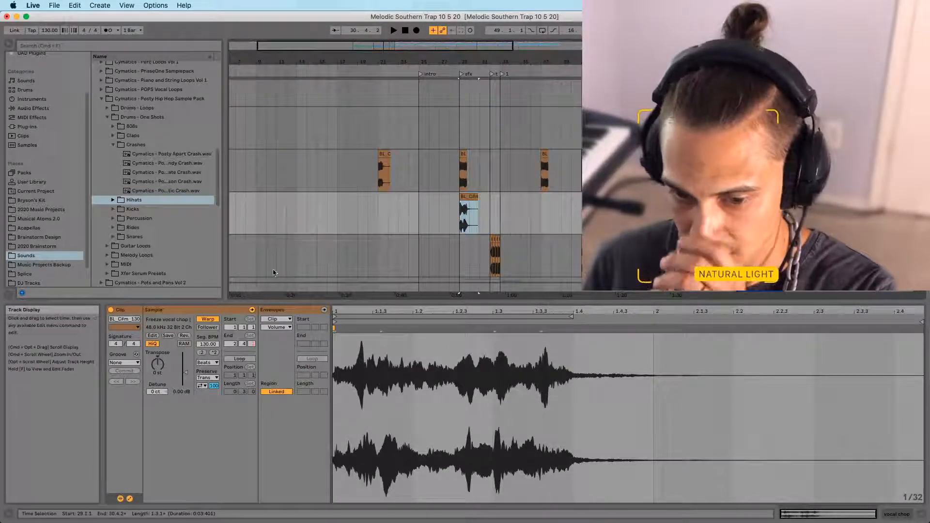
{"action": "left_click", "coordinate": [208, 363]}
{"action": "left_click", "coordinate": [204, 377]}
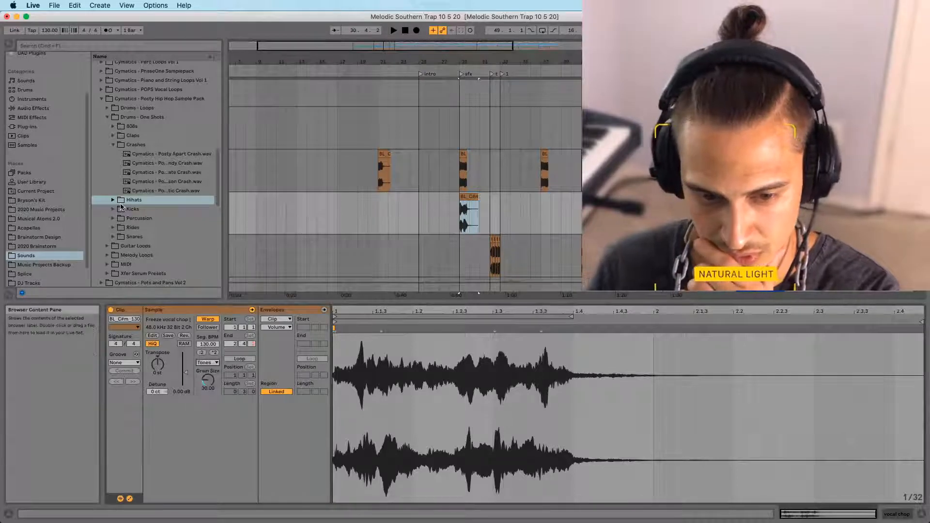
Open the Special presets of the Reverb audio effect in the browser
{"action": "left_click", "coordinate": [33, 108]}
{"action": "scroll", "coordinate": [102, 232], "scroll_direction": "down", "scroll_amount": 5}
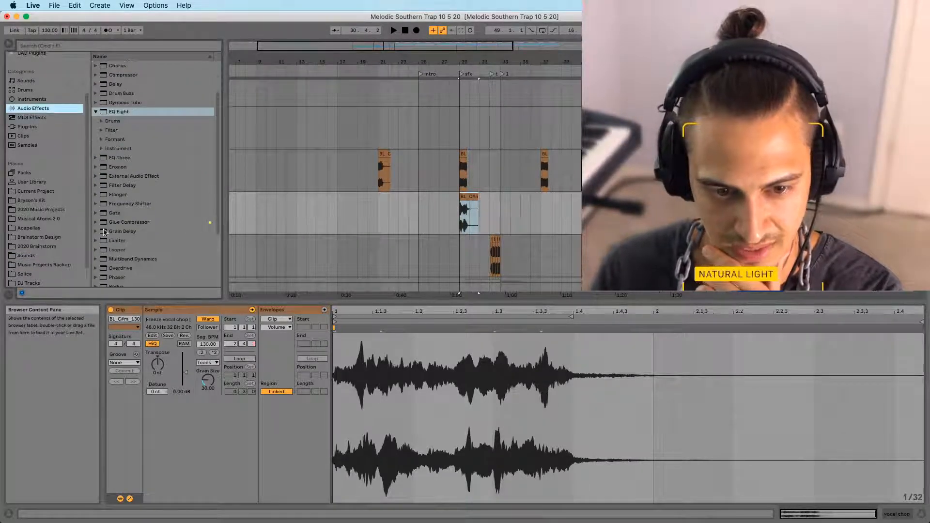
{"action": "left_click", "coordinate": [95, 226]}
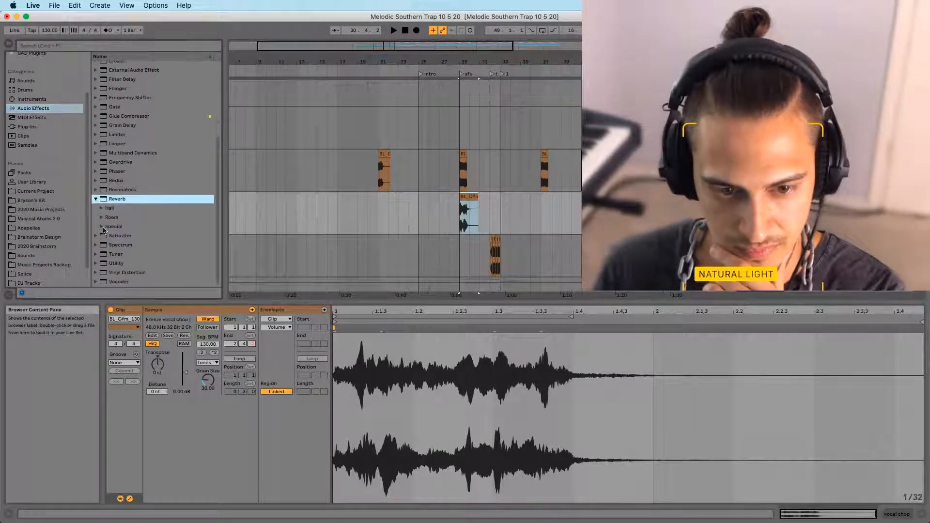
{"action": "left_click", "coordinate": [100, 226]}
{"action": "scroll", "coordinate": [109, 230], "scroll_direction": "down", "scroll_amount": 5}
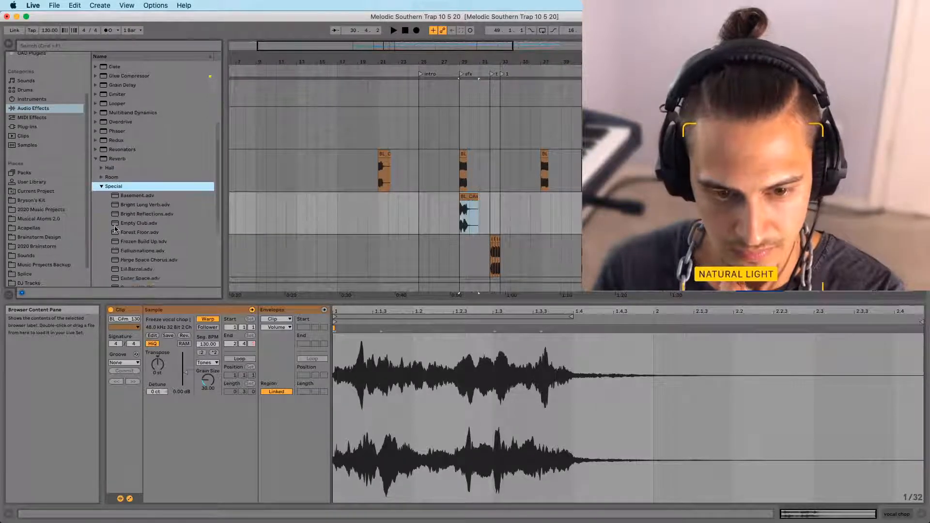
{"action": "scroll", "coordinate": [119, 229], "scroll_direction": "down", "scroll_amount": 1}
Undo the joining, flattening and freezing of the duplicated vocal chop so its effect chain can be edited again
{"action": "left_click", "coordinate": [432, 223]}
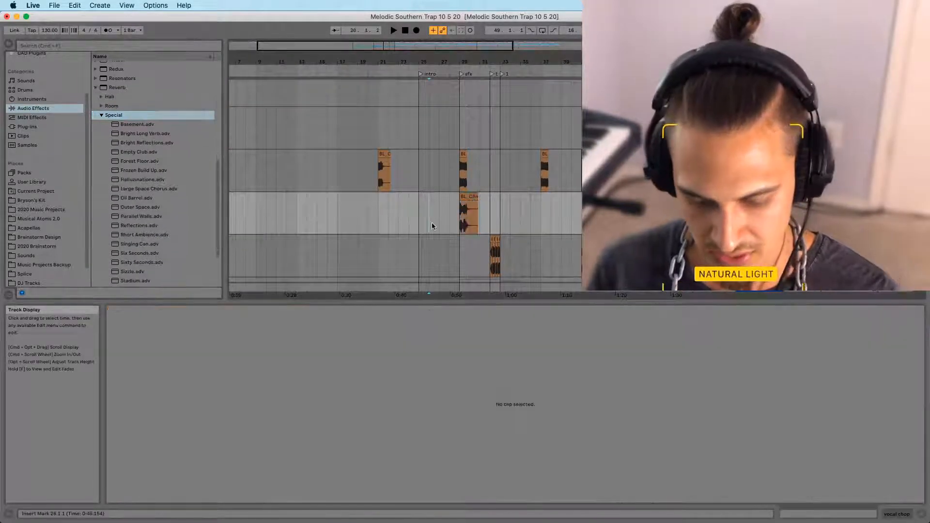
{"action": "key", "text": "super+z"}
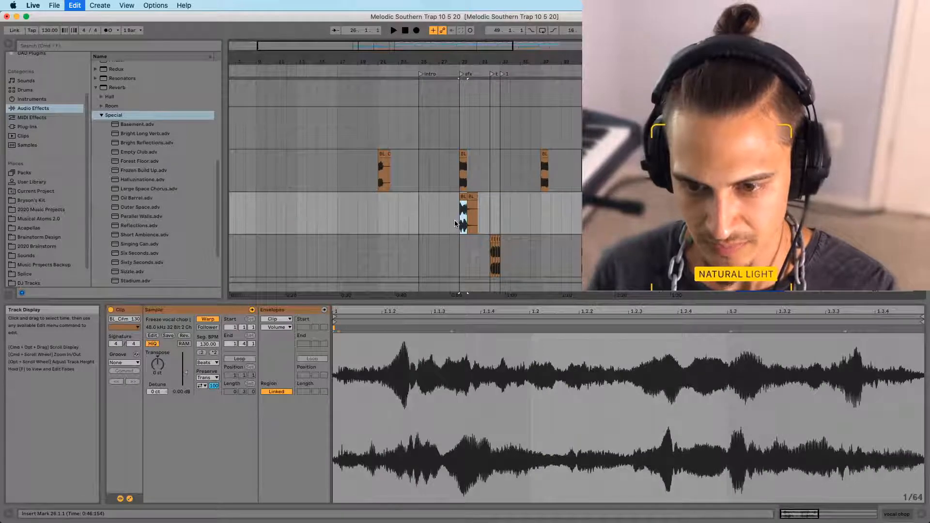
{"action": "key", "text": "super+z"}
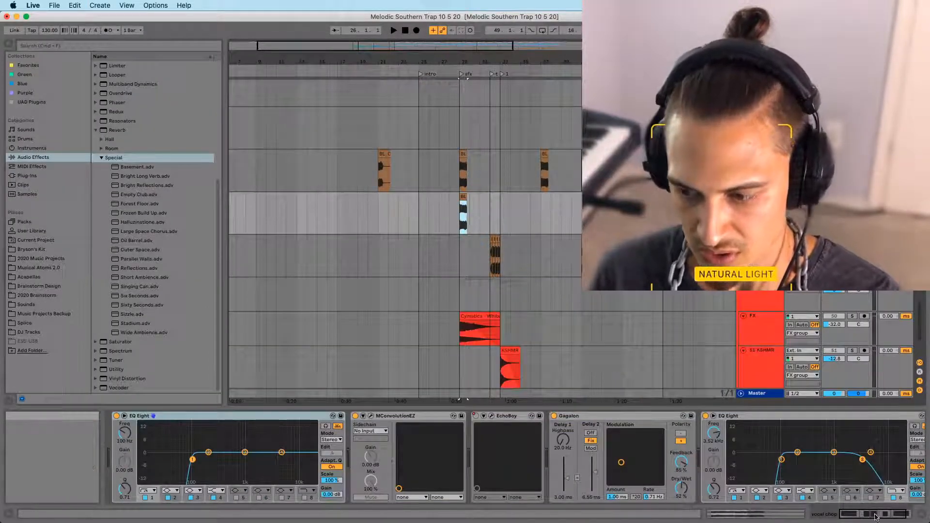
Turn off the last EQ Eight's high-cut band 8 and add the Forest Floor reverb after it at 100% Dry/Wet
{"action": "scroll", "coordinate": [799, 485], "scroll_direction": "right", "scroll_amount": 3}
{"action": "left_click", "coordinate": [830, 498]}
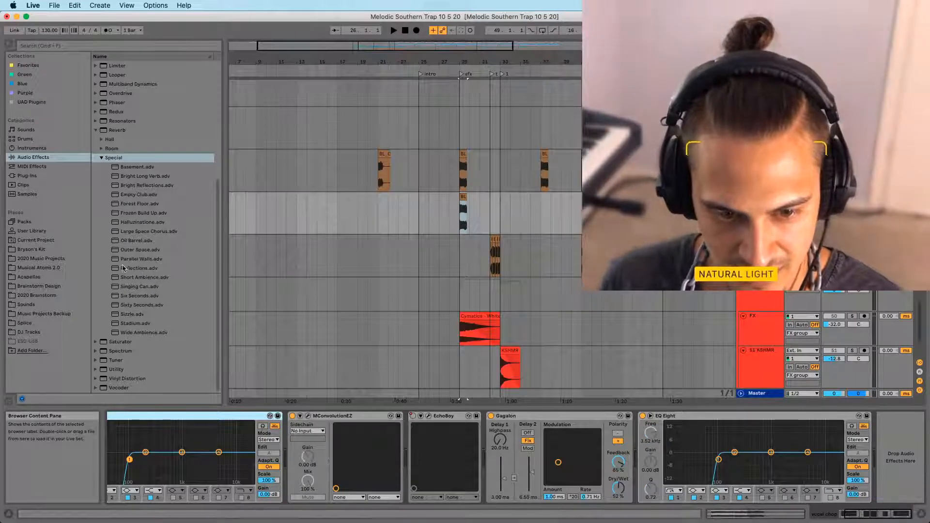
{"action": "left_click_drag", "start_coordinate": [735, 426], "coordinate": [872, 456]}
{"action": "left_click_drag", "start_coordinate": [812, 493], "coordinate": [783, 477]}
{"action": "key", "text": "space"}
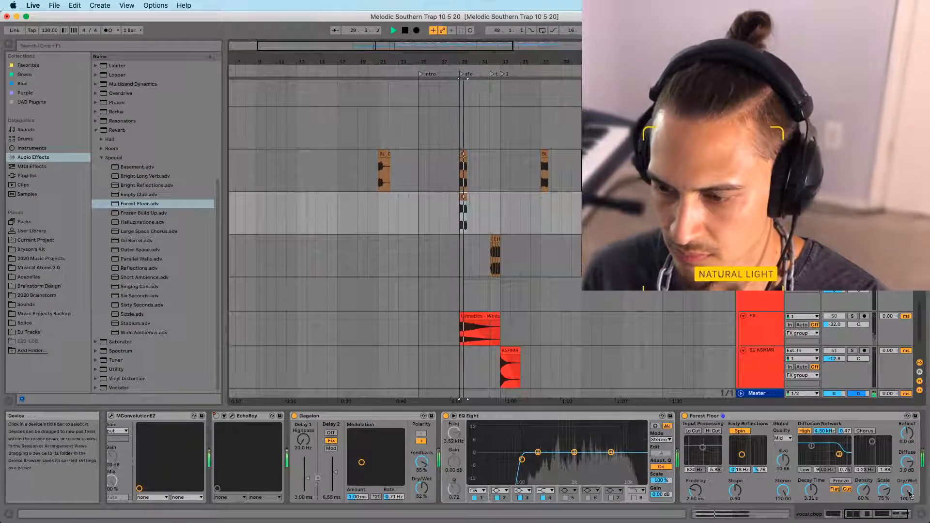
{"action": "key", "text": "space"}
Shorten the duplicated vocal chop clip at bar 29 to one beat and audition its reverb tail
{"action": "key", "text": "space"}
{"action": "left_click_drag", "start_coordinate": [466, 62], "coordinate": [469, 198]}
{"action": "key", "text": "space"}
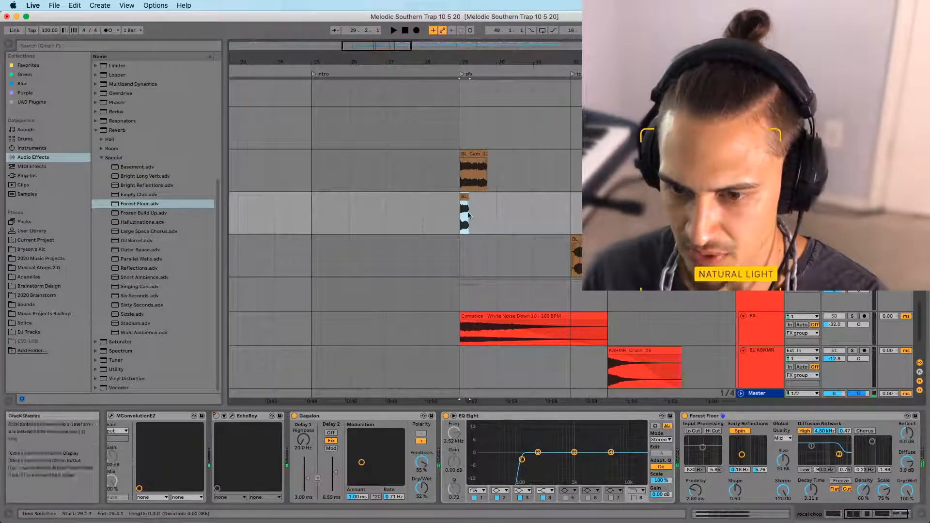
{"action": "left_click", "coordinate": [460, 218]}
{"action": "key", "text": "plus"}
{"action": "key", "text": "plus"}
{"action": "key", "text": "space"}
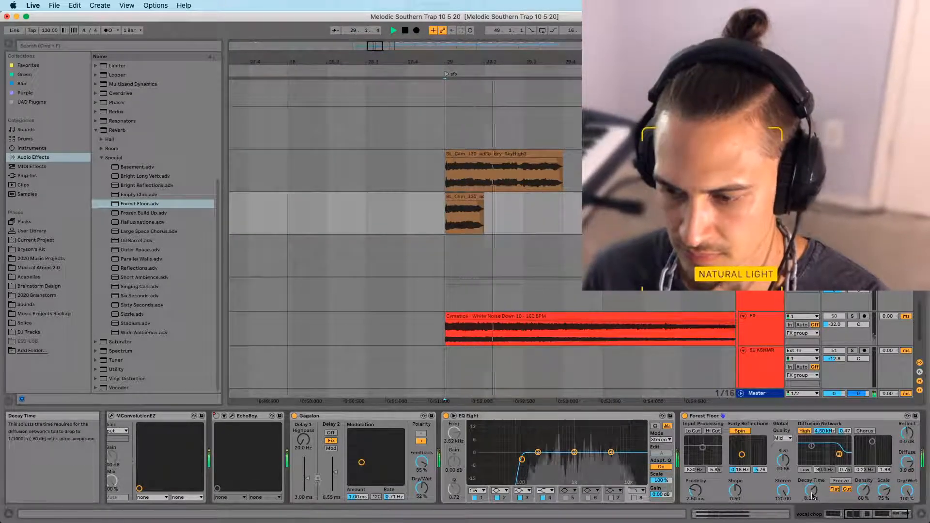
Set the Forest Floor reverb's decay time to 10.3 s and its Diffusion Network high filter to 16.0 kHz
{"action": "left_click_drag", "start_coordinate": [813, 494], "coordinate": [814, 489]}
{"action": "key", "text": "space"}
{"action": "key", "text": "space"}
{"action": "left_click_drag", "start_coordinate": [489, 62], "coordinate": [458, 39]}
{"action": "left_click_drag", "start_coordinate": [839, 455], "coordinate": [849, 445]}
{"action": "key", "text": "space"}
{"action": "key", "text": "space"}
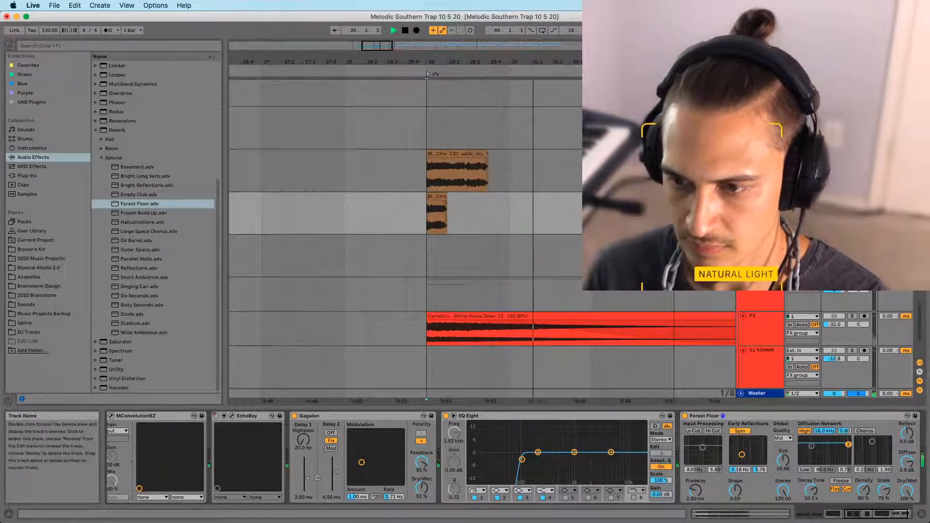
Remove Gagalon and MConvolutionEZ from the duplicated vocal chop's effect chain and audition the result
{"action": "left_click", "coordinate": [310, 416]}
{"action": "key", "text": "space"}
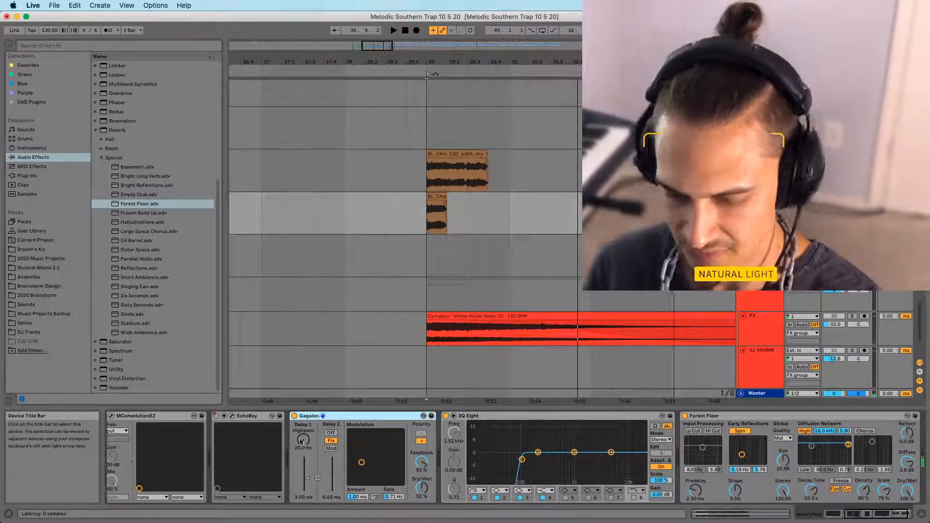
{"action": "key", "text": "Delete"}
{"action": "key", "text": "space"}
{"action": "mouse_move", "coordinate": [878, 480]}
{"action": "left_click", "coordinate": [180, 417]}
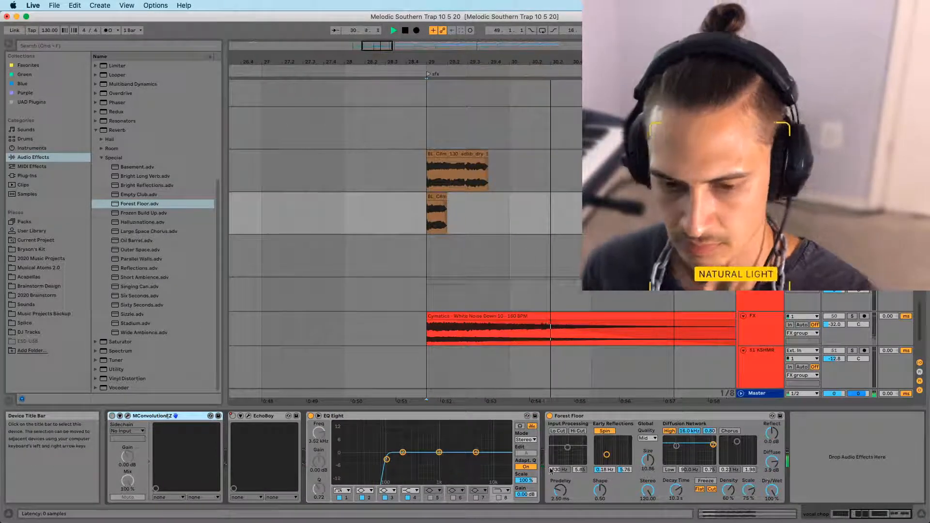
{"action": "key", "text": "Delete"}
{"action": "key", "text": "space"}
{"action": "key", "text": "space"}
{"action": "key", "text": "space"}
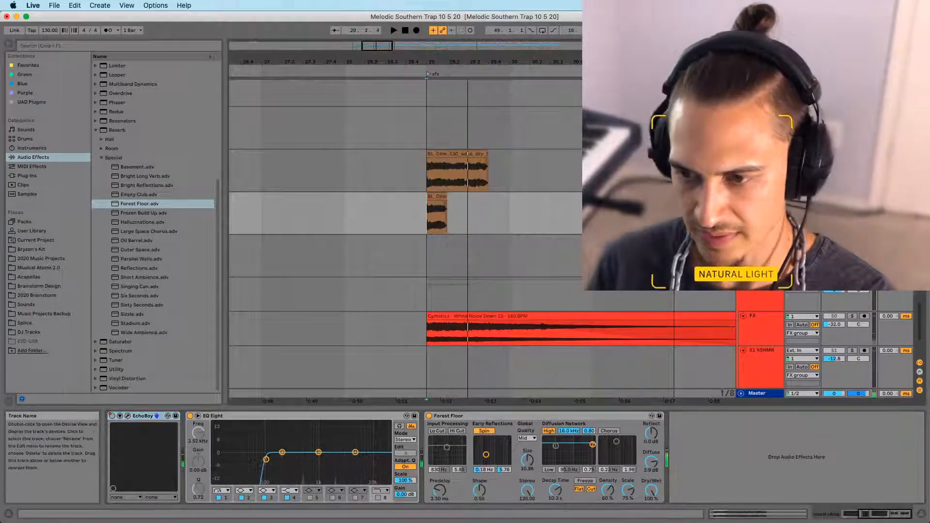
Freeze and flatten the duplicated vocal chop track to print its reverb tail as audio
{"action": "right_click", "coordinate": [771, 198]}
{"action": "left_click", "coordinate": [795, 256]}
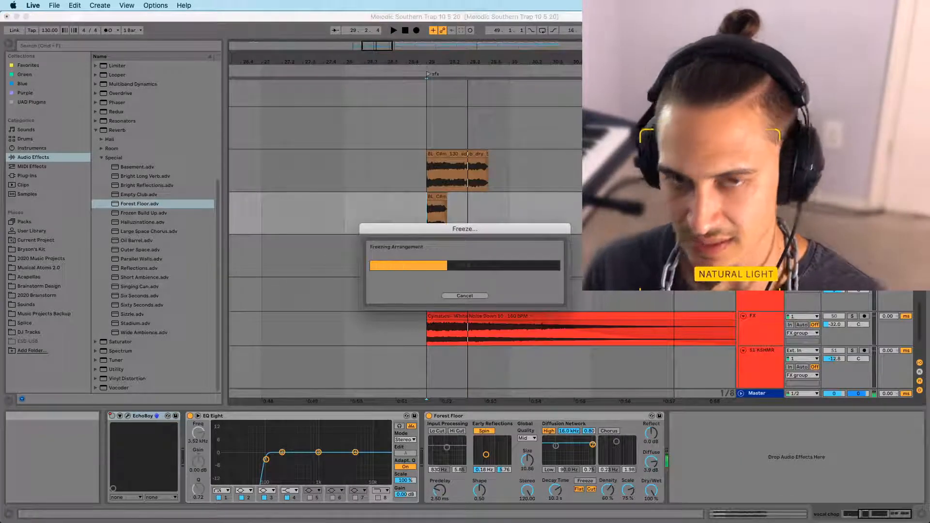
{"action": "right_click", "coordinate": [758, 199]}
{"action": "left_click", "coordinate": [791, 275]}
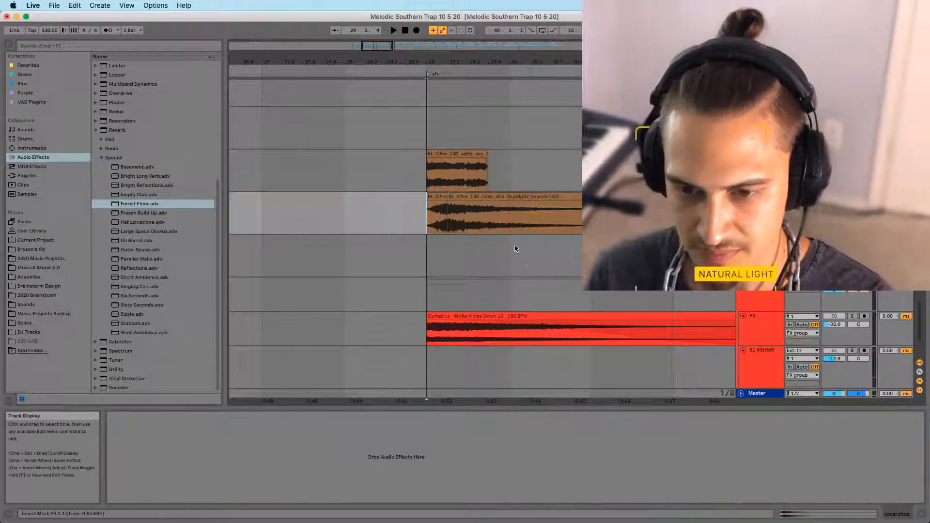
Reverse the printed reverb tail clip at bar 29 and set its warp mode to Tones
{"action": "left_click", "coordinate": [434, 196]}
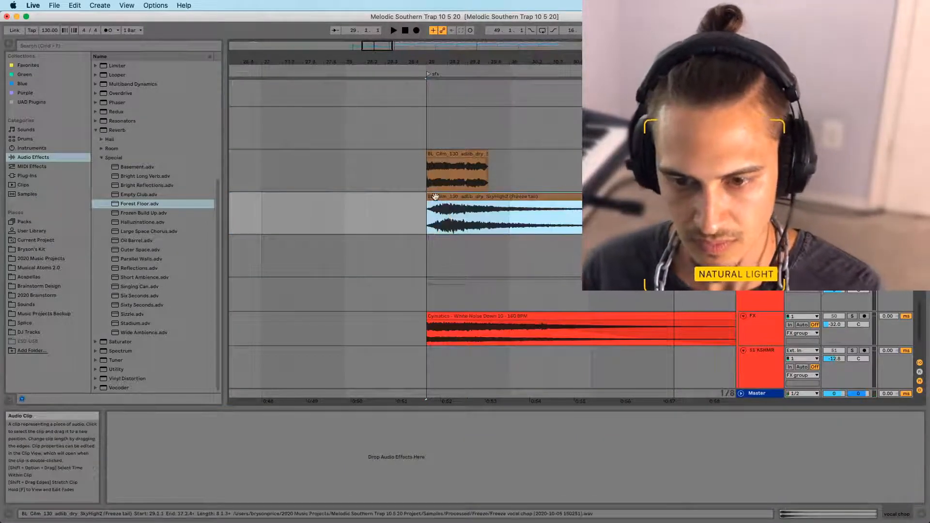
{"action": "double_click", "coordinate": [435, 197]}
{"action": "left_click", "coordinate": [209, 363]}
{"action": "left_click", "coordinate": [208, 371]}
Move the reversed reverb tail earlier so that it swells into the vocal chop at bar 29, and audition it
{"action": "left_click_drag", "start_coordinate": [436, 62], "coordinate": [364, 25]}
{"action": "mouse_move", "coordinate": [421, 196]}
{"action": "left_mouse_down"}
{"action": "mouse_move", "coordinate": [359, 218]}
{"action": "mouse_move", "coordinate": [353, 194]}
{"action": "mouse_move", "coordinate": [367, 197]}
{"action": "left_mouse_up"}
{"action": "left_click", "coordinate": [353, 213]}
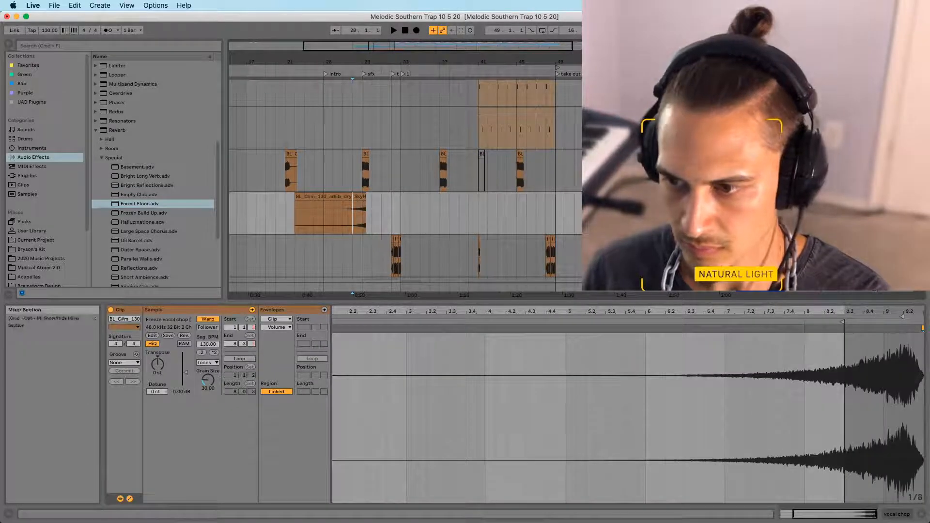
{"action": "key", "text": "space"}
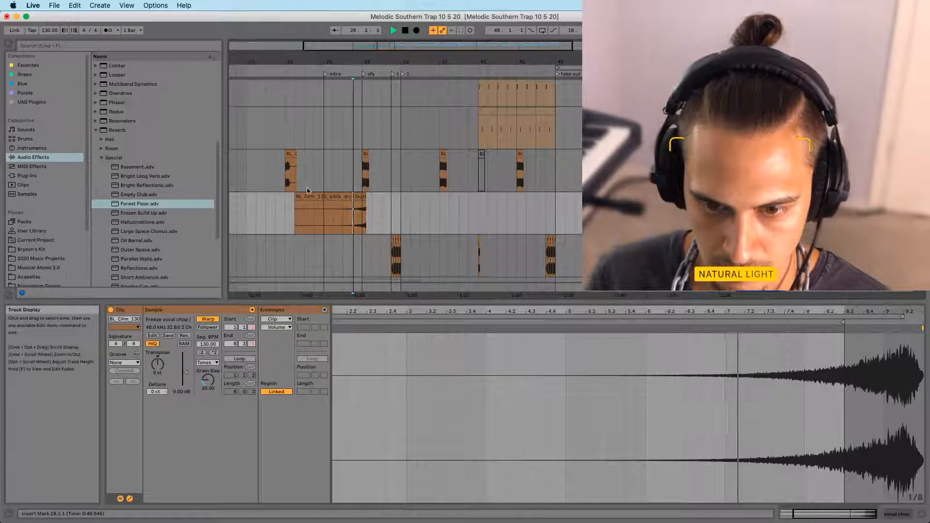
{"action": "left_click_drag", "start_coordinate": [365, 61], "coordinate": [370, 95]}
{"action": "key", "text": "space"}
Trim the end of the reversed reverb tail to bar 29.1.1 so the clip is seven bars long
{"action": "left_click", "coordinate": [369, 196]}
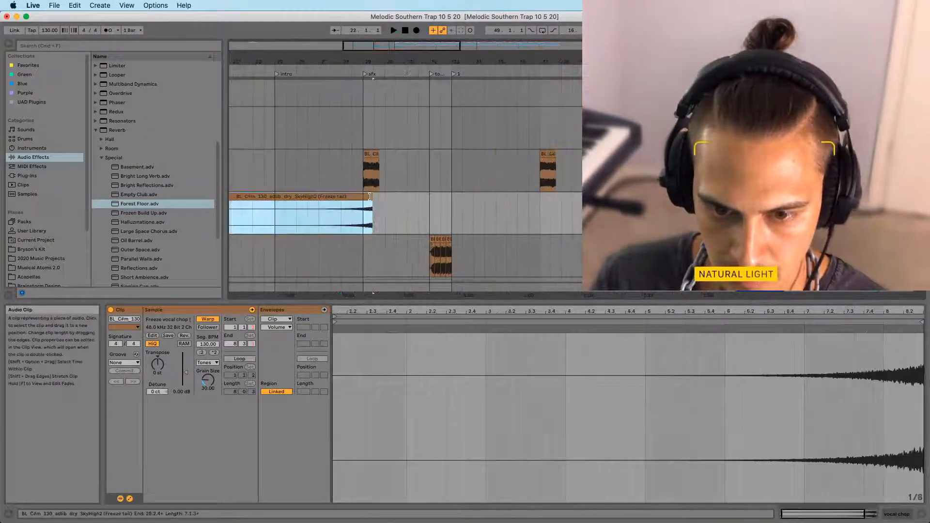
{"action": "left_click_drag", "start_coordinate": [369, 196], "coordinate": [366, 196]}
{"action": "left_click_drag", "start_coordinate": [367, 62], "coordinate": [365, 24]}
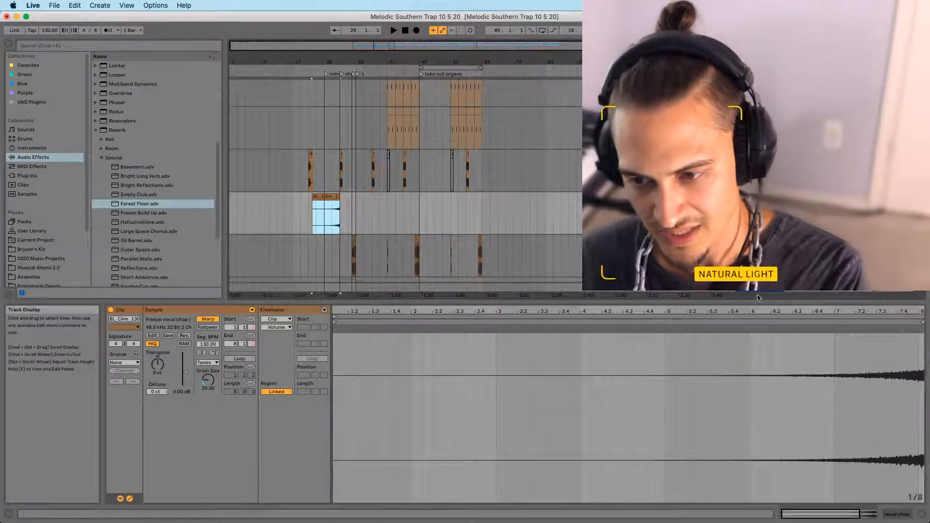
Show the master track's devices and unsolo the duplicated vocal chop track to restore the full mix
{"action": "left_click", "coordinate": [767, 293]}
{"action": "key", "text": "shift+Tab"}
{"action": "key", "text": "shift+Tab"}
{"action": "key", "text": "shift+Tab"}
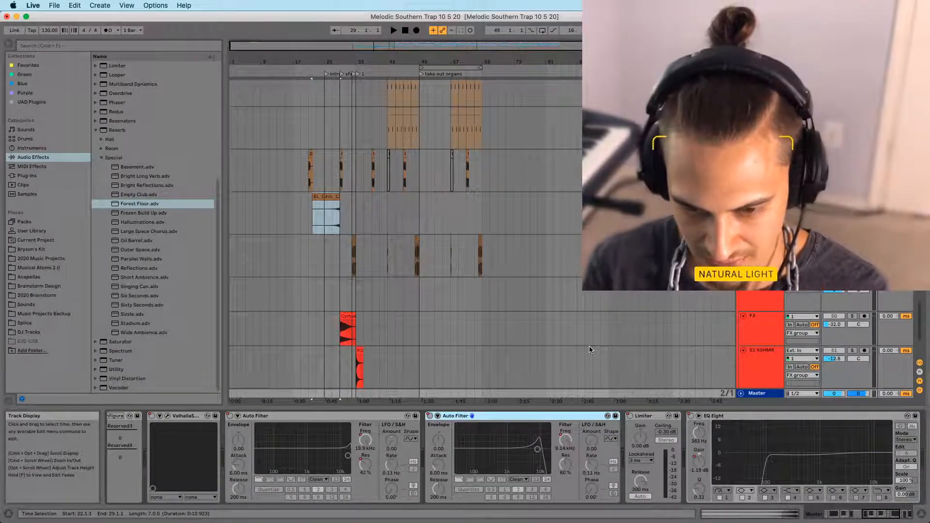
{"action": "left_click", "coordinate": [852, 197]}
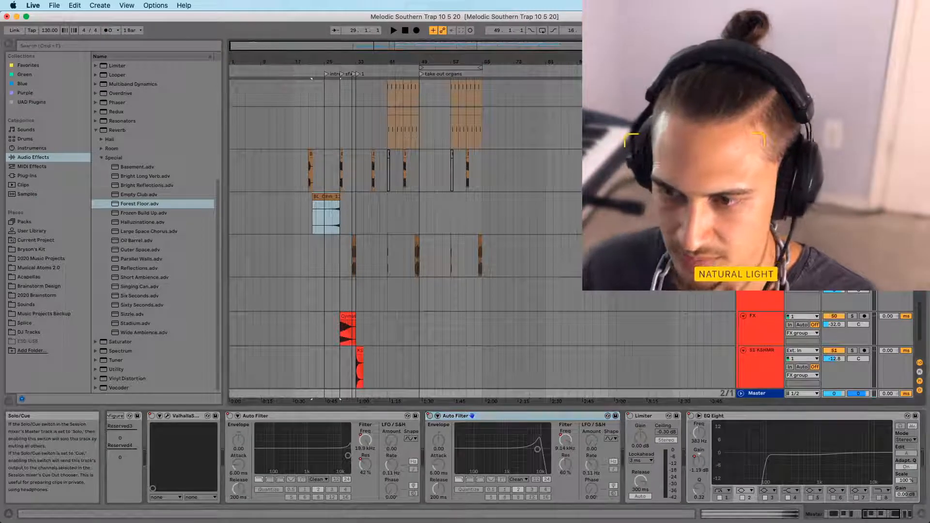
Switch to Gmail in Chrome, listen to the attachment (SVTN) Drill Beat.mp3, and minimize the browser window
{"action": "mouse_move", "coordinate": [499, 516]}
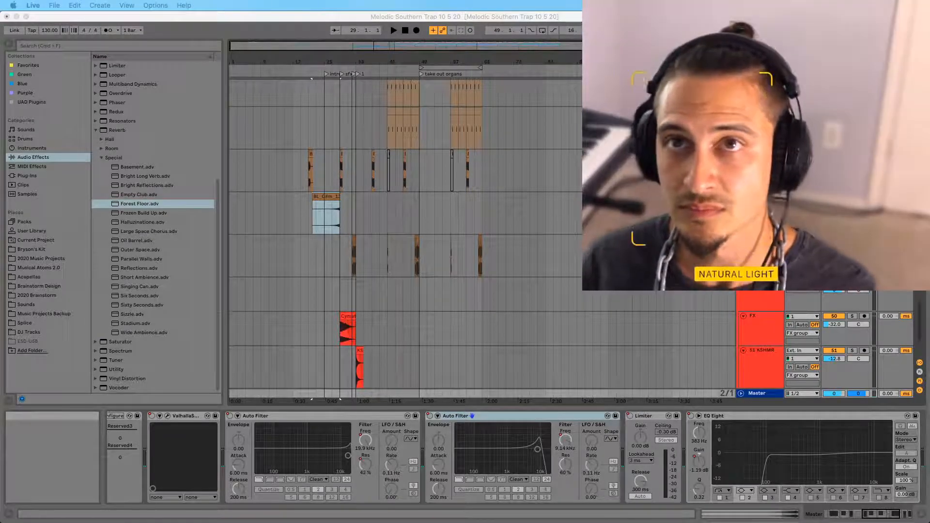
{"action": "left_click_drag", "start_coordinate": [524, 0], "coordinate": [410, 153]}
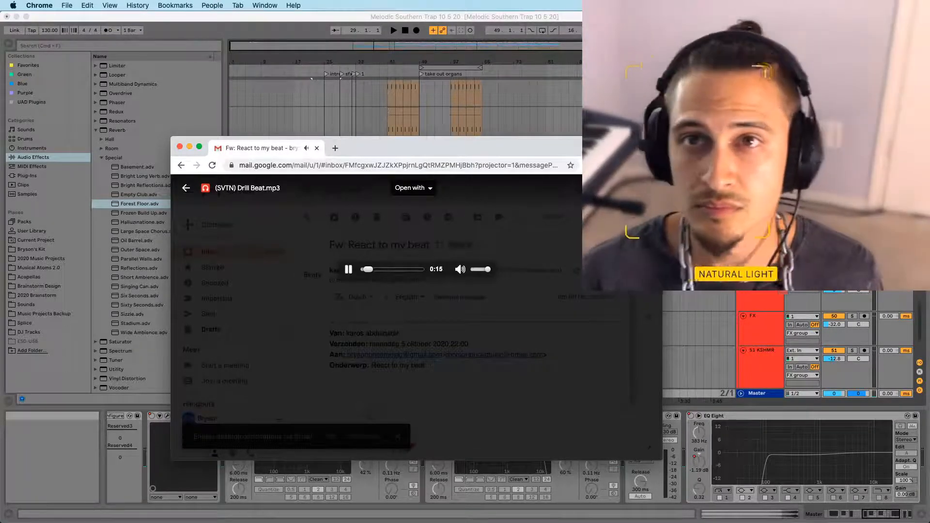
{"action": "left_click_drag", "start_coordinate": [377, 152], "coordinate": [381, 147]}
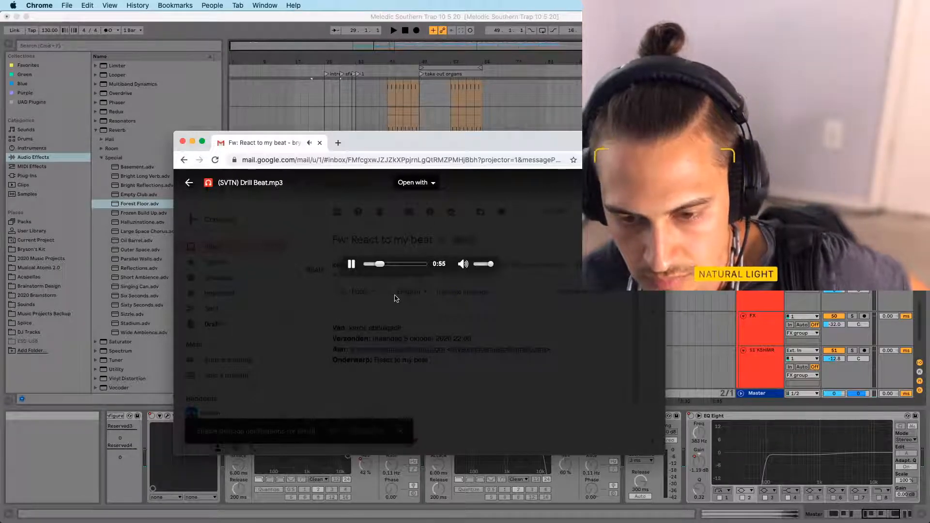
{"action": "left_click_drag", "start_coordinate": [411, 148], "coordinate": [415, 125]}
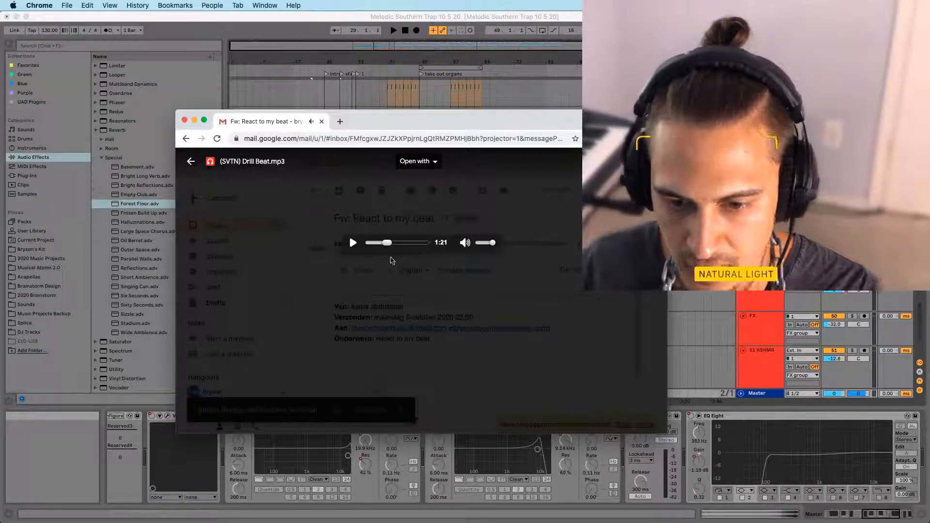
{"action": "left_click_drag", "start_coordinate": [397, 125], "coordinate": [420, 114]}
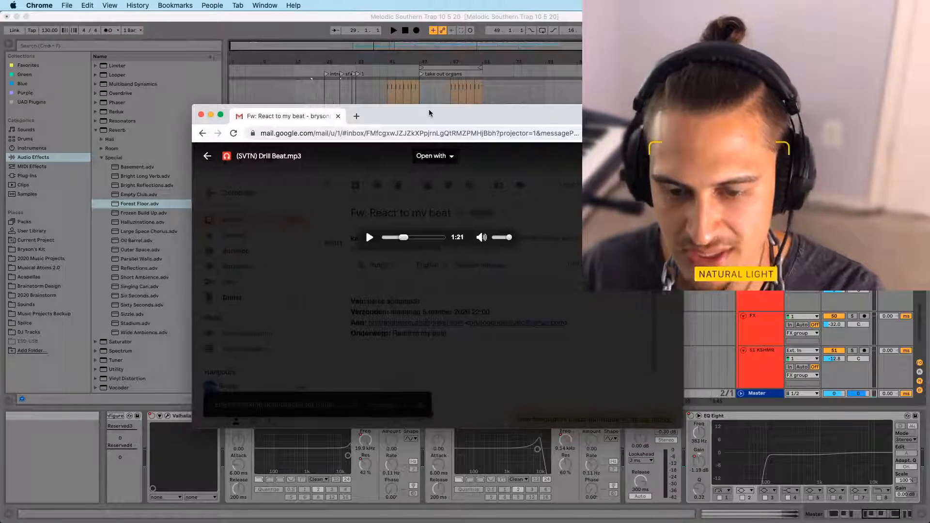
{"action": "mouse_move", "coordinate": [297, 120]}
{"action": "left_mouse_down"}
{"action": "mouse_move", "coordinate": [242, 148]}
{"action": "mouse_move", "coordinate": [312, 125]}
{"action": "left_mouse_up"}
{"action": "left_click", "coordinate": [227, 121]}
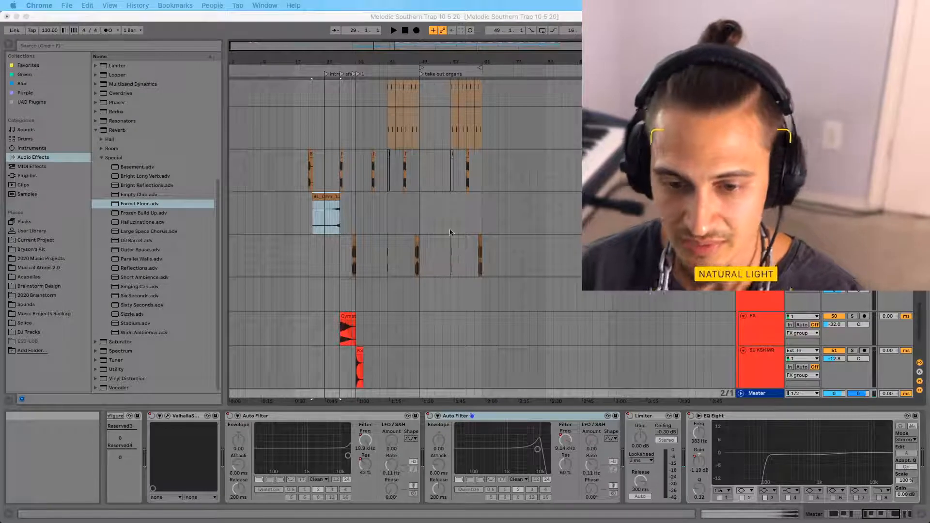
Audition the reversed reverb tail in the full mix from the intro through the sfx transition at bar 29
{"action": "left_click", "coordinate": [332, 221]}
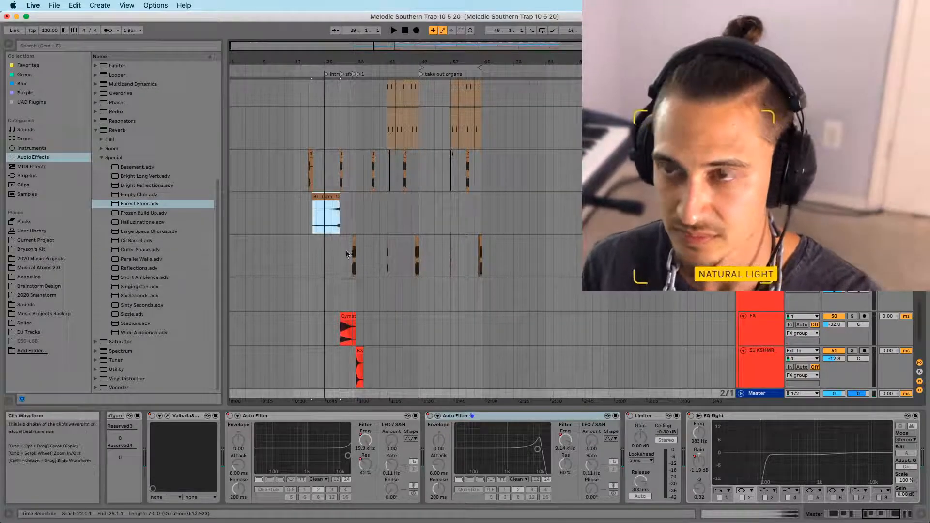
{"action": "left_click", "coordinate": [332, 227]}
{"action": "key", "text": "space"}
{"action": "mouse_move", "coordinate": [340, 62]}
{"action": "left_mouse_down"}
{"action": "mouse_move", "coordinate": [340, 91]}
{"action": "mouse_move", "coordinate": [352, 52]}
{"action": "left_mouse_up"}
{"action": "left_click", "coordinate": [329, 224]}
{"action": "left_click", "coordinate": [323, 224]}
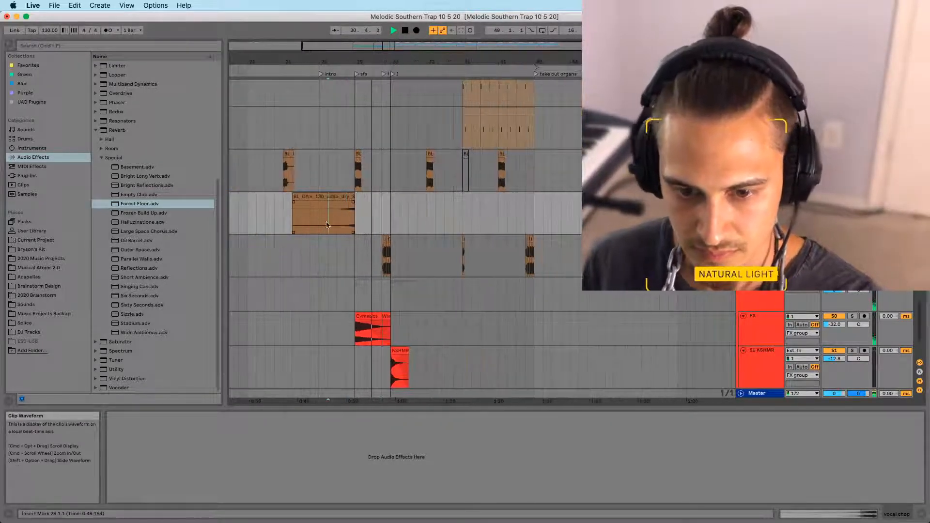
{"action": "left_click", "coordinate": [317, 229]}
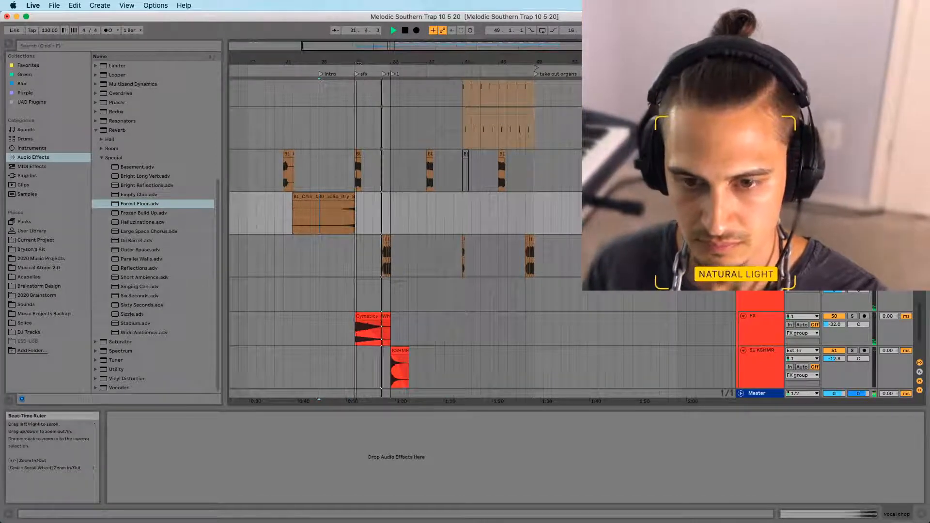
{"action": "left_click_drag", "start_coordinate": [361, 61], "coordinate": [369, 76]}
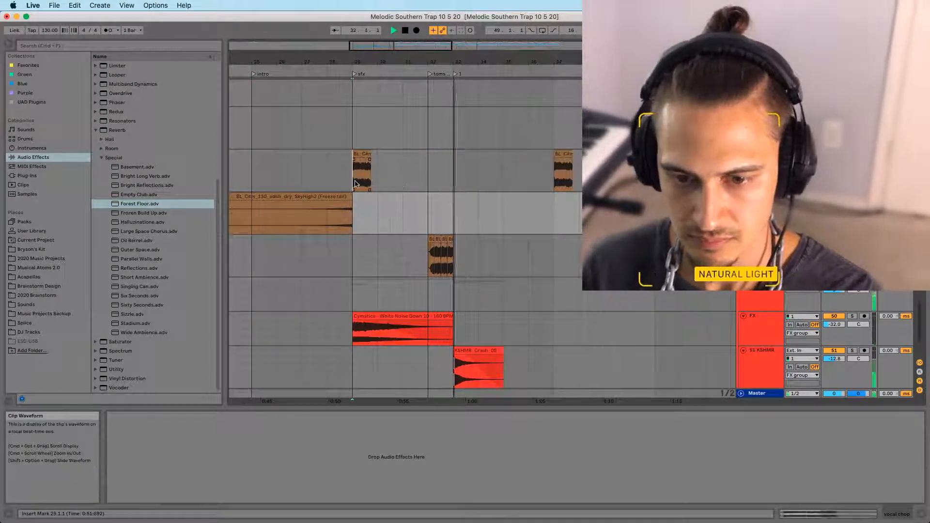
{"action": "left_click", "coordinate": [354, 172]}
{"action": "left_click_drag", "start_coordinate": [432, 57], "coordinate": [399, 43]}
{"action": "left_click", "coordinate": [407, 99]}
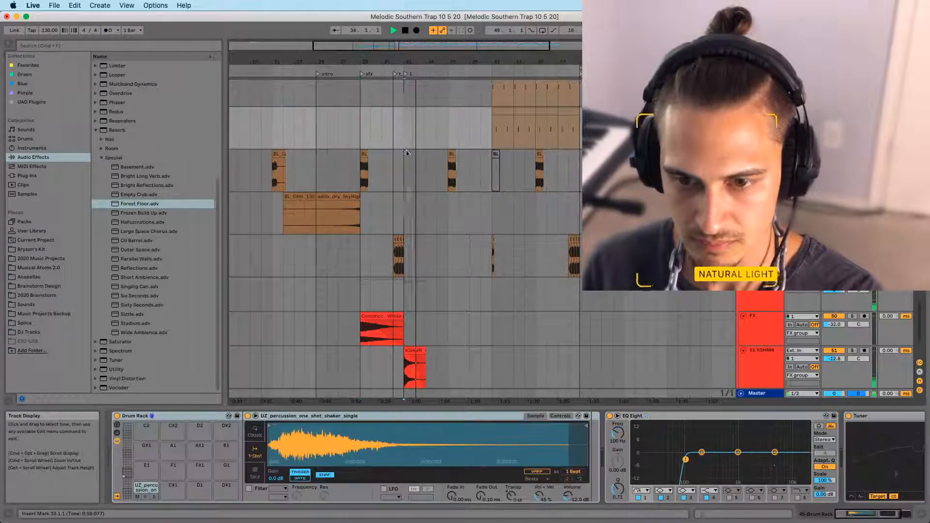
Examine the FX, vocal chop, lead and sampled audio tracks around bar 33 while the arrangement plays
{"action": "left_click", "coordinate": [409, 185]}
{"action": "key", "text": "a"}
{"action": "scroll", "coordinate": [410, 176], "scroll_direction": "down", "scroll_amount": 5}
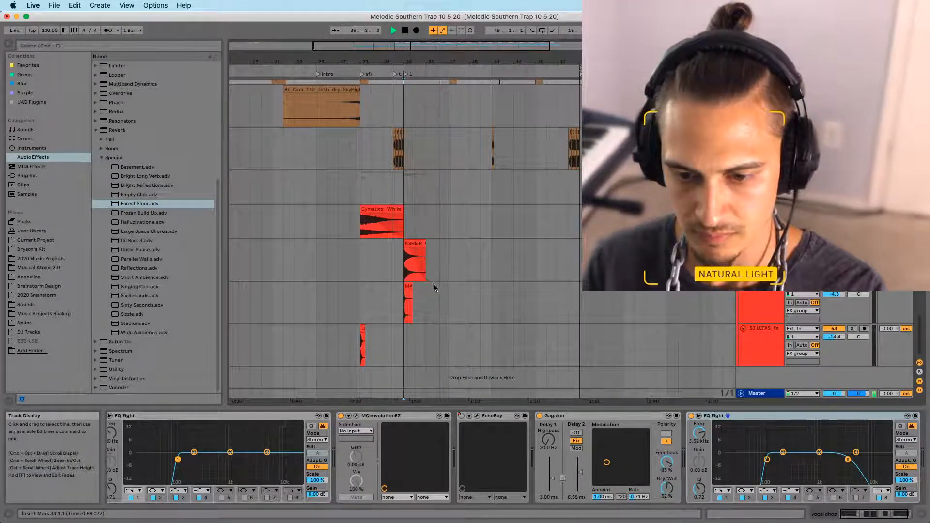
{"action": "scroll", "coordinate": [431, 286], "scroll_direction": "up", "scroll_amount": 10}
{"action": "scroll", "coordinate": [431, 294], "scroll_direction": "up", "scroll_amount": 10}
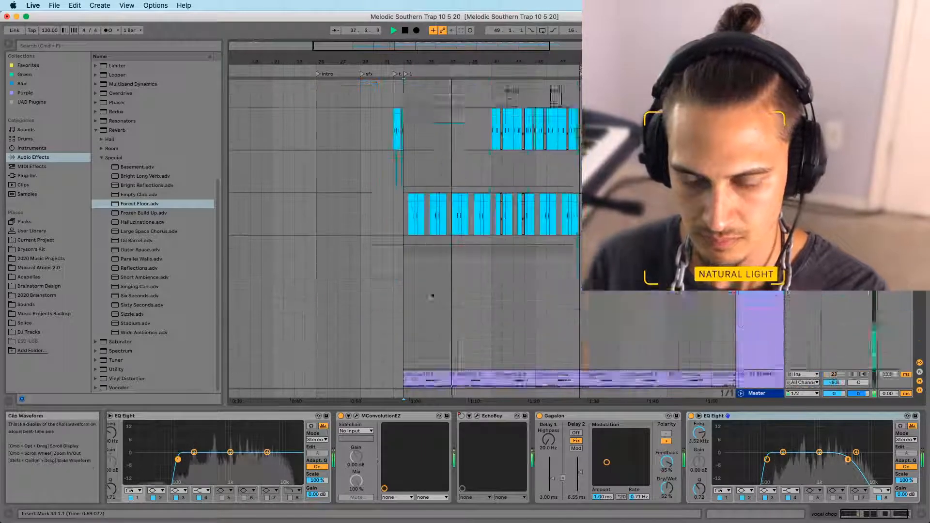
{"action": "left_click", "coordinate": [421, 288]}
{"action": "scroll", "coordinate": [416, 251], "scroll_direction": "down", "scroll_amount": 10}
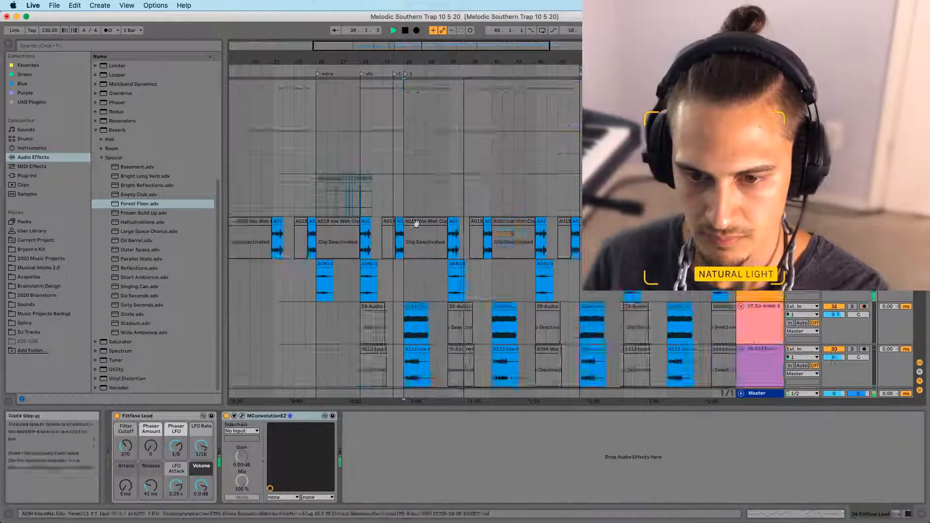
{"action": "left_click", "coordinate": [412, 217]}
{"action": "scroll", "coordinate": [412, 216], "scroll_direction": "up", "scroll_amount": 4}
{"action": "left_click", "coordinate": [408, 228]}
{"action": "scroll", "coordinate": [402, 231], "scroll_direction": "up", "scroll_amount": 5}
{"action": "key", "text": "space"}
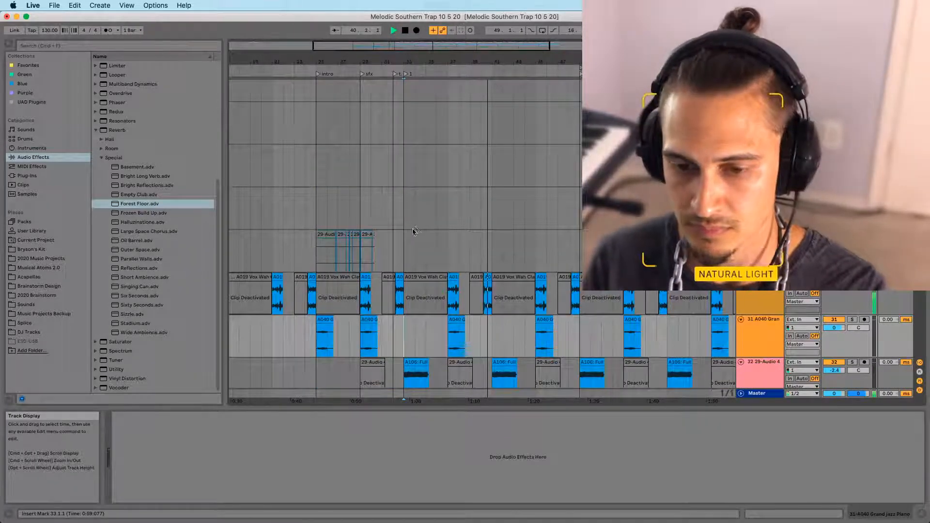
Select bar 33.1.1 to 34.1.1 on the empty Ext. Instrument track and play from there to review the section
{"action": "left_click", "coordinate": [412, 254]}
{"action": "key", "text": "a"}
{"action": "key", "text": "a"}
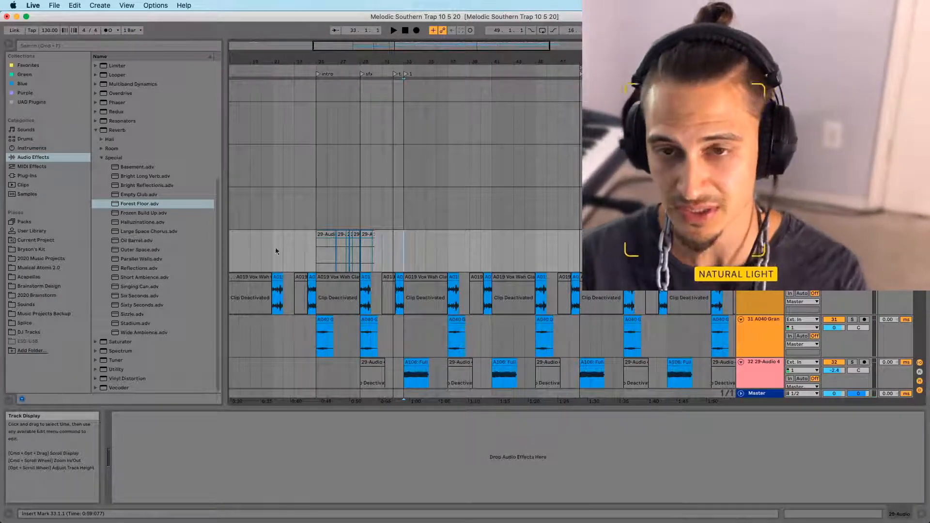
{"action": "mouse_move", "coordinate": [414, 231]}
{"action": "left_mouse_down"}
{"action": "mouse_move", "coordinate": [419, 226]}
{"action": "mouse_move", "coordinate": [409, 227]}
{"action": "left_mouse_up"}
{"action": "left_click", "coordinate": [427, 231]}
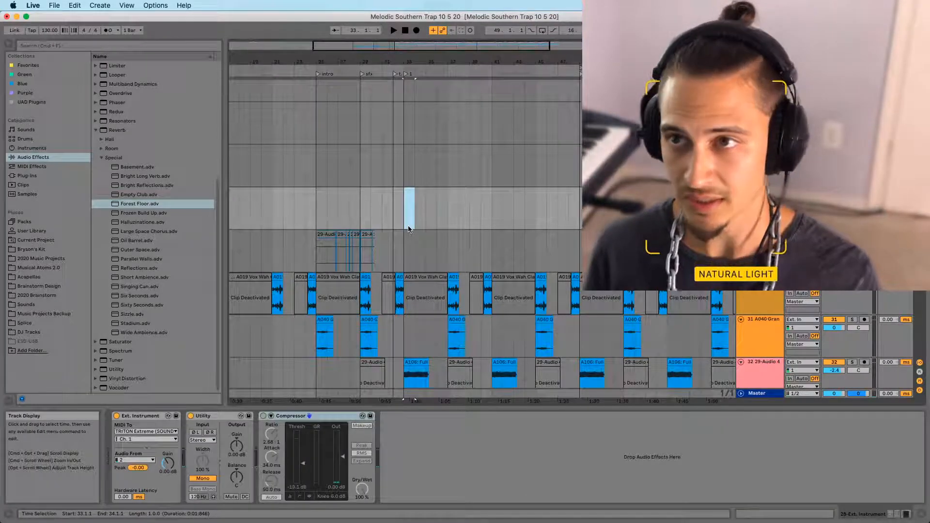
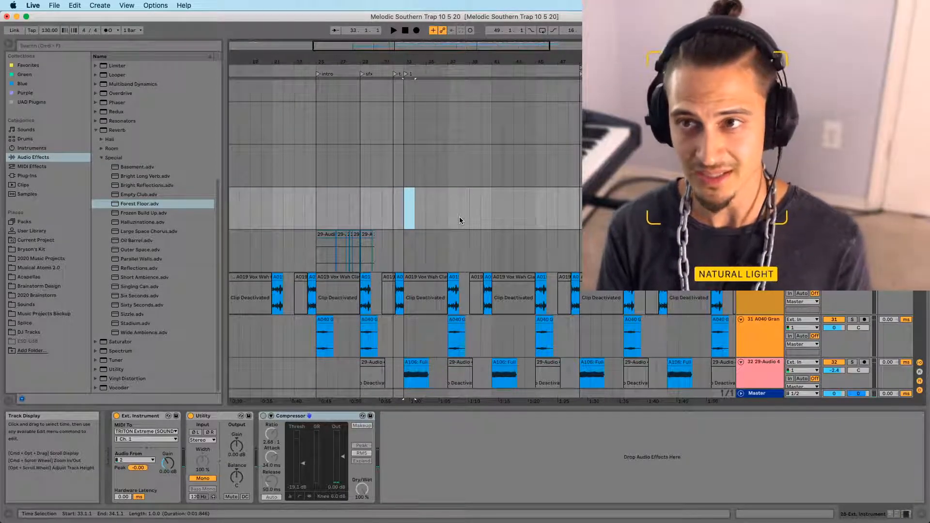
{"action": "left_click", "coordinate": [404, 218]}
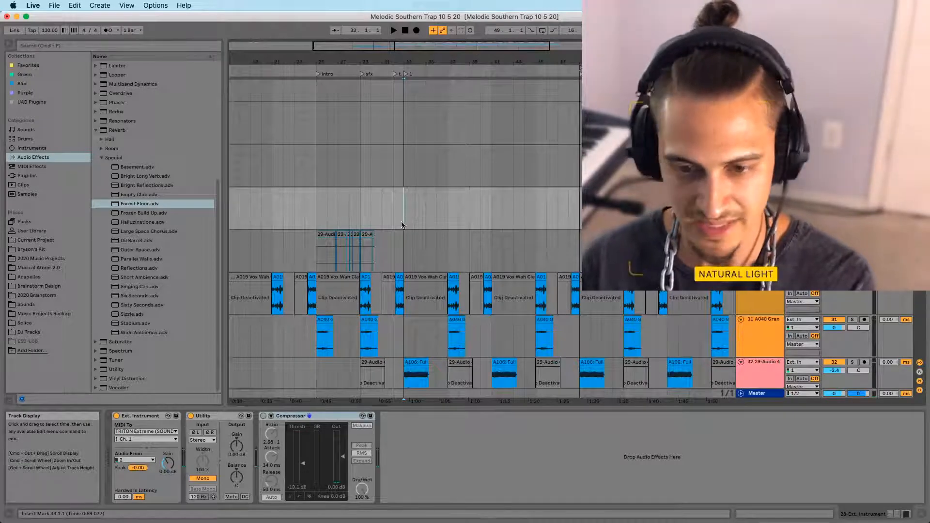
{"action": "left_click_drag", "start_coordinate": [402, 220], "coordinate": [411, 216]}
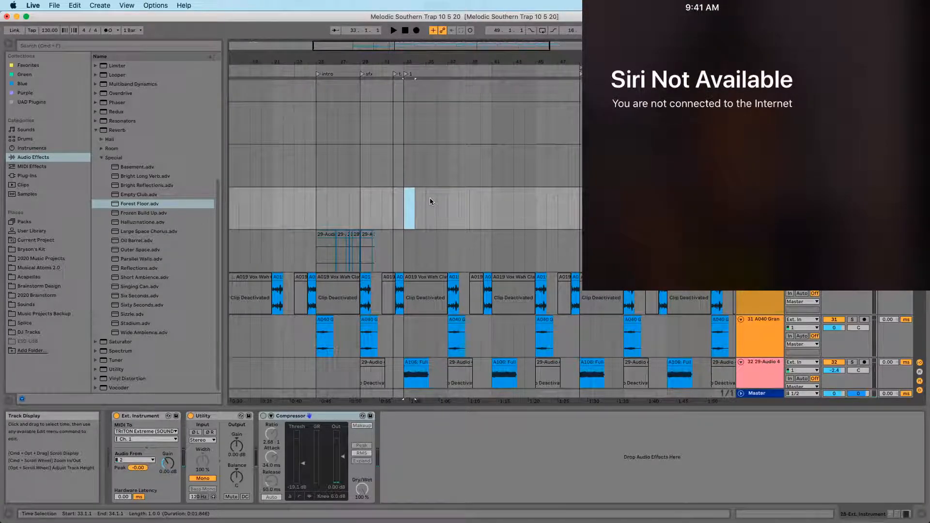
{"action": "key", "text": "space"}
{"action": "left_click", "coordinate": [313, 219]}
{"action": "scroll", "coordinate": [358, 203], "scroll_direction": "down", "scroll_amount": 5}
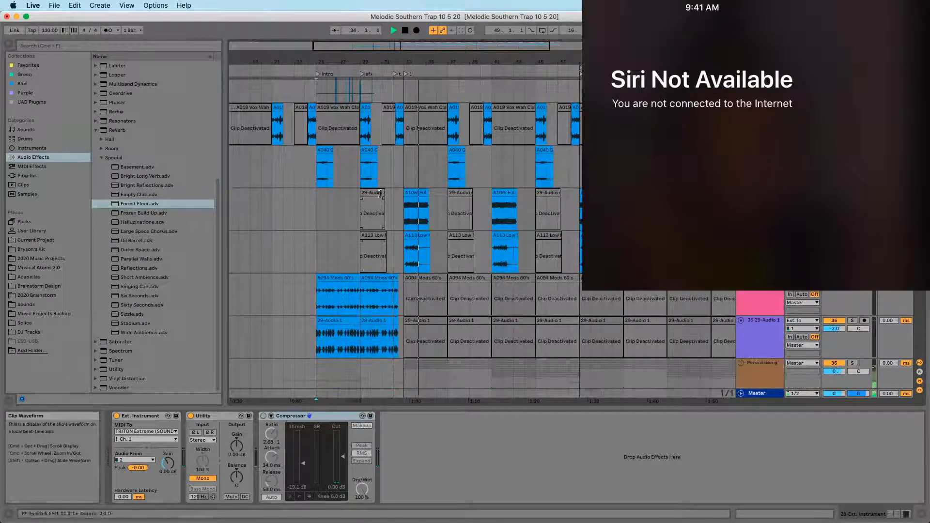
{"action": "left_click", "coordinate": [402, 184]}
{"action": "left_click_drag", "start_coordinate": [393, 62], "coordinate": [393, 76]}
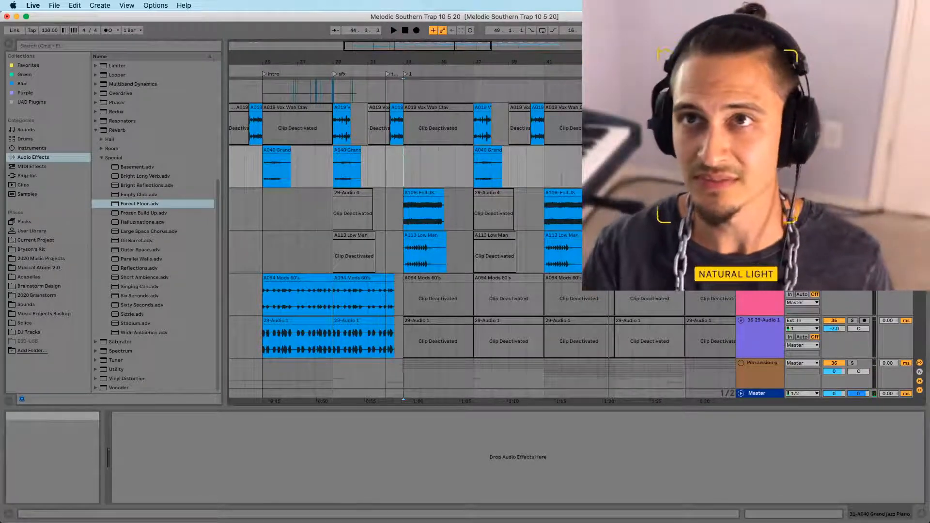
Switch to Gmail in Chrome and listen to the attachment (SVTN) Middle Eastern guitar type beat.mp3, skipping ahead and pausing it
{"action": "key", "text": "super+Tab"}
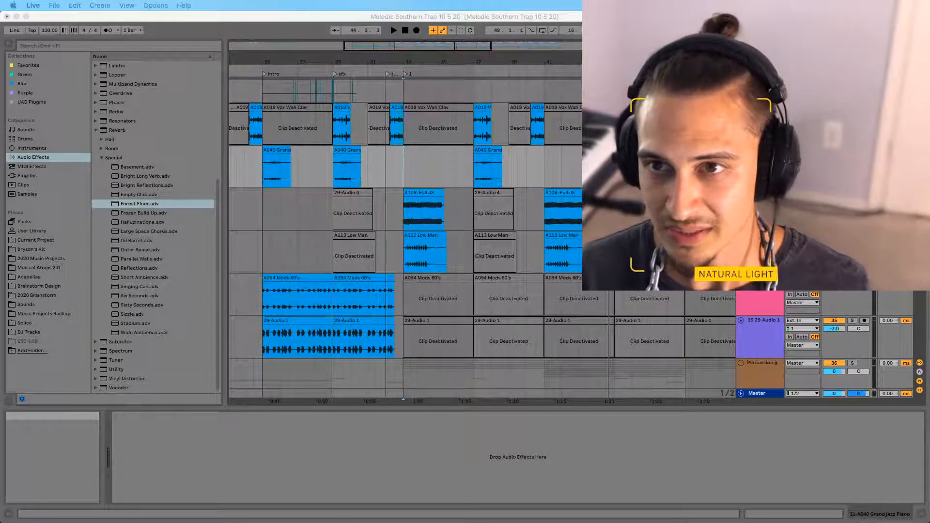
{"action": "mouse_move", "coordinate": [369, 509]}
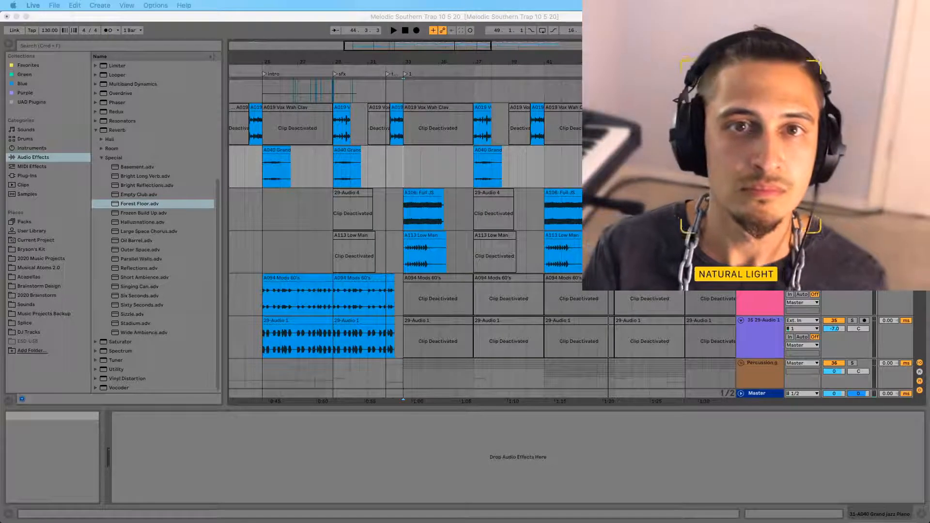
{"action": "left_click_drag", "start_coordinate": [458, 39], "coordinate": [435, 129]}
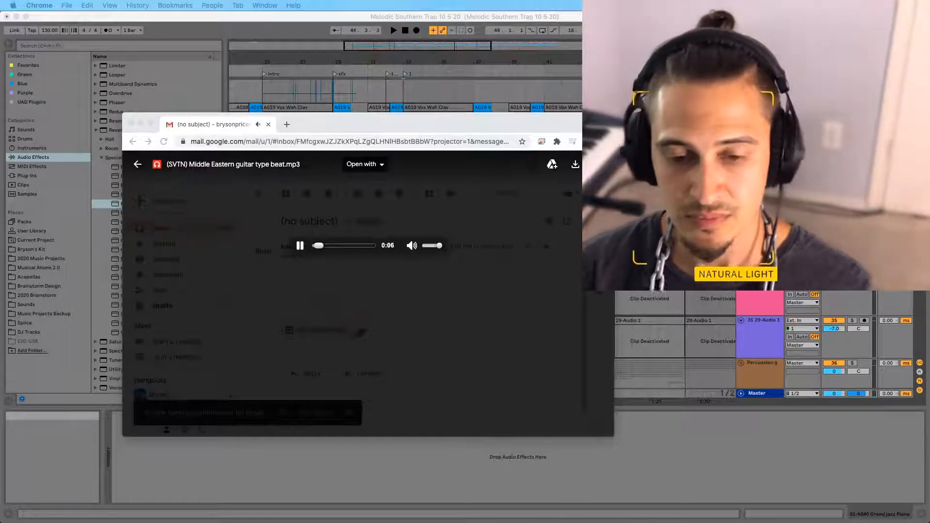
{"action": "left_click_drag", "start_coordinate": [371, 127], "coordinate": [373, 149]}
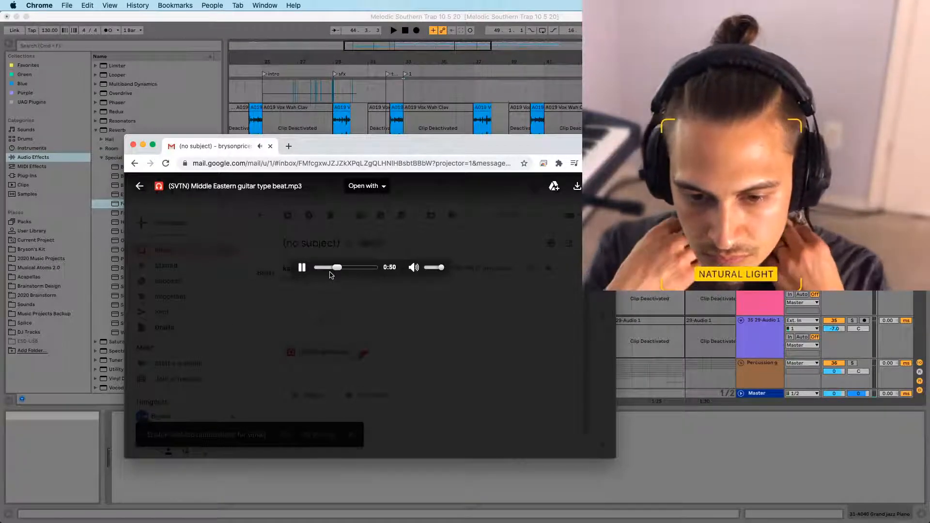
{"action": "left_click", "coordinate": [353, 268]}
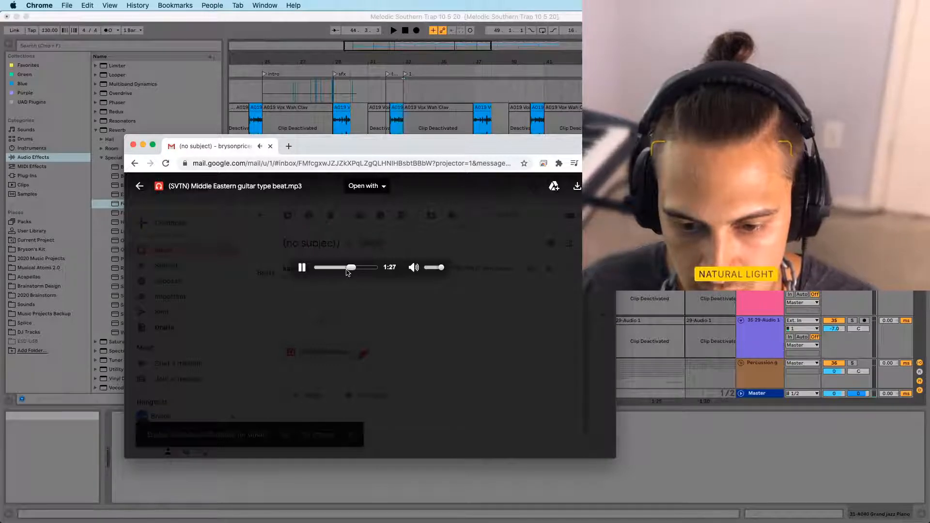
{"action": "left_click", "coordinate": [300, 270]}
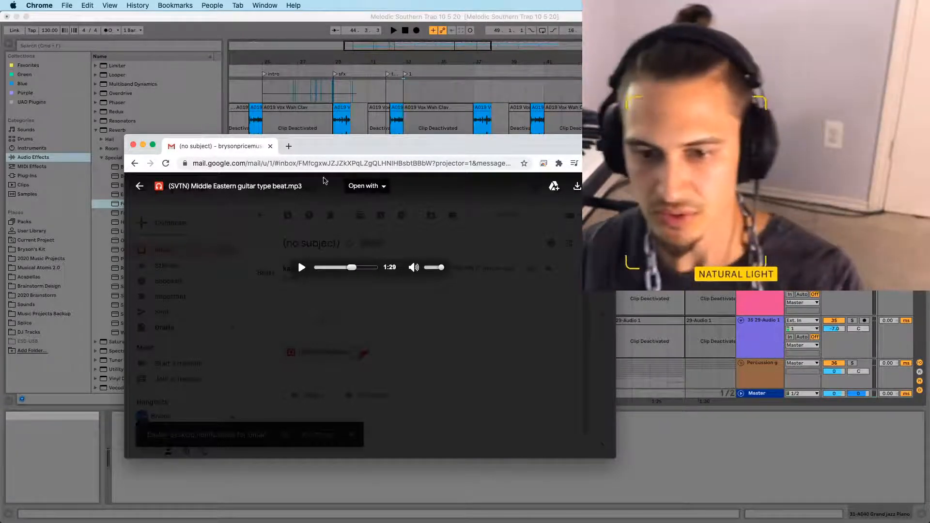
Close the Gmail window with the beat attachment and return to the Ableton Live arrangement
{"action": "left_click_drag", "start_coordinate": [324, 145], "coordinate": [356, 143]}
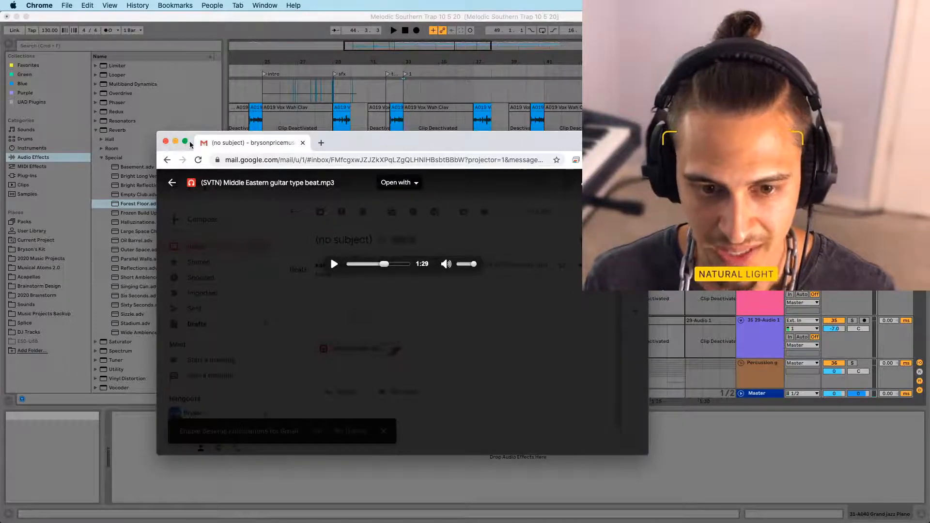
{"action": "left_click", "coordinate": [165, 141]}
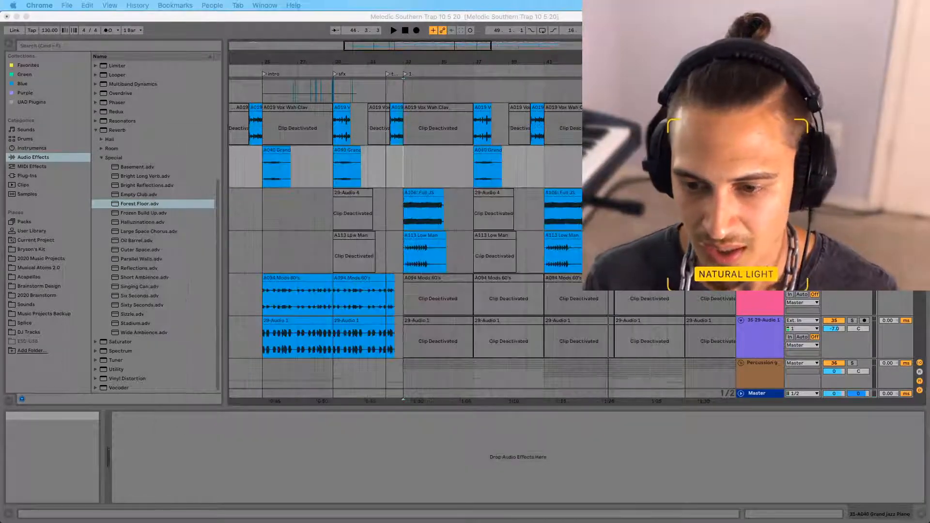
{"action": "scroll", "coordinate": [432, 223], "scroll_direction": "down", "scroll_amount": 5}
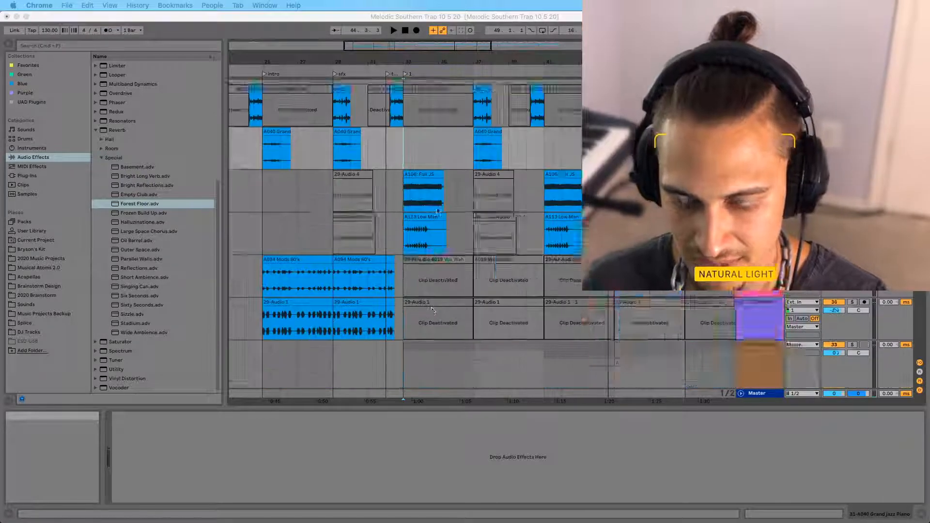
Inspect the closed hi-hat MIDI clip at bar 33 and show the automation lanes in the arrangement
{"action": "left_click_drag", "start_coordinate": [401, 57], "coordinate": [394, 240]}
{"action": "left_click", "coordinate": [401, 248]}
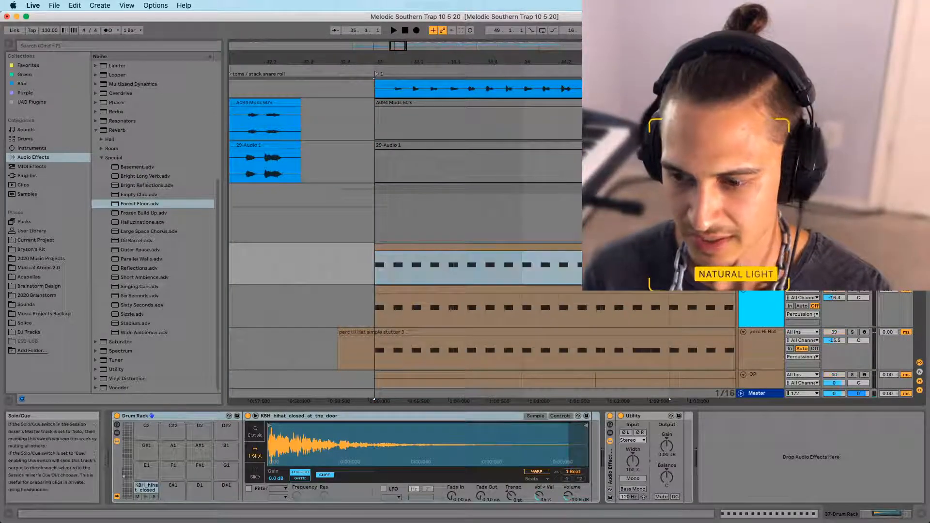
{"action": "double_click", "coordinate": [402, 265]}
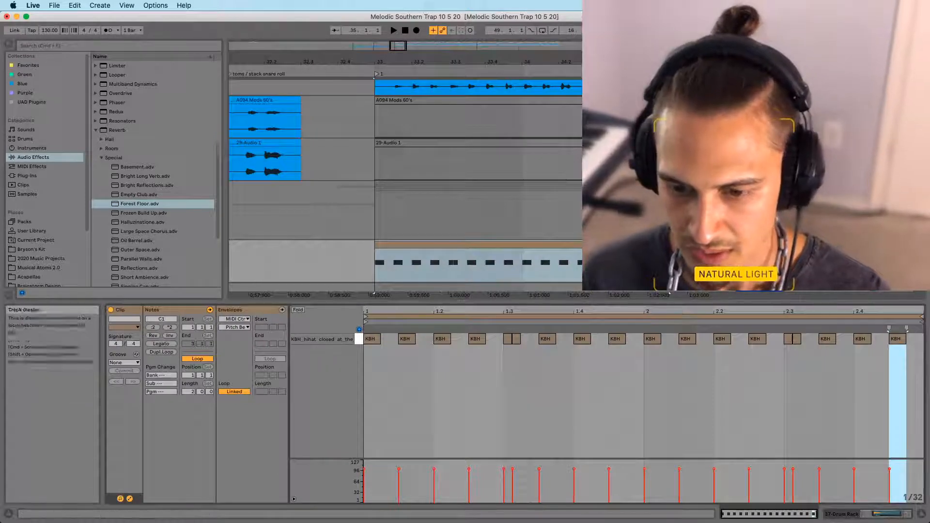
{"action": "key", "text": "shift+Tab"}
{"action": "key", "text": "a"}
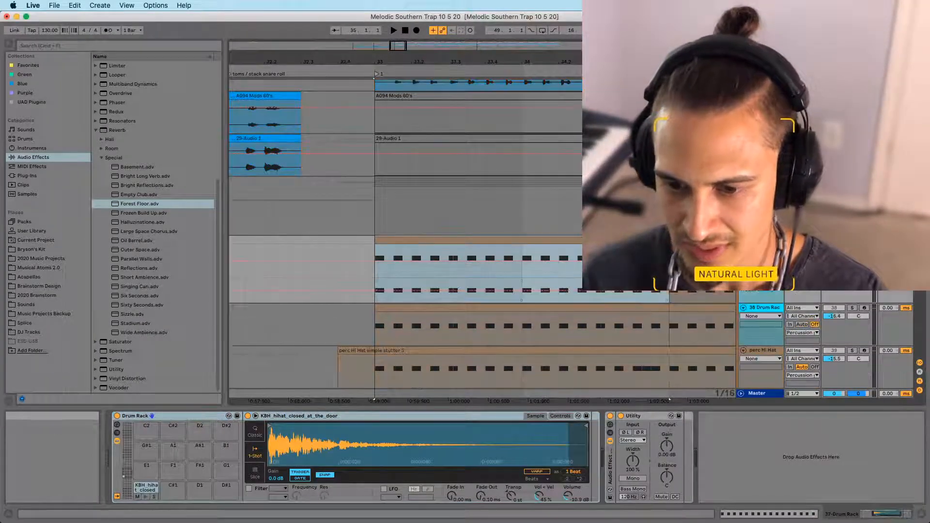
Try alternating Track Panning automation on the closed hi-hat track from bar 33.1.1, audition it and undo the drawn steps
{"action": "mouse_move", "coordinate": [380, 308]}
{"action": "left_mouse_down"}
{"action": "mouse_move", "coordinate": [398, 286]}
{"action": "mouse_move", "coordinate": [445, 293]}
{"action": "mouse_move", "coordinate": [448, 319]}
{"action": "left_mouse_up"}
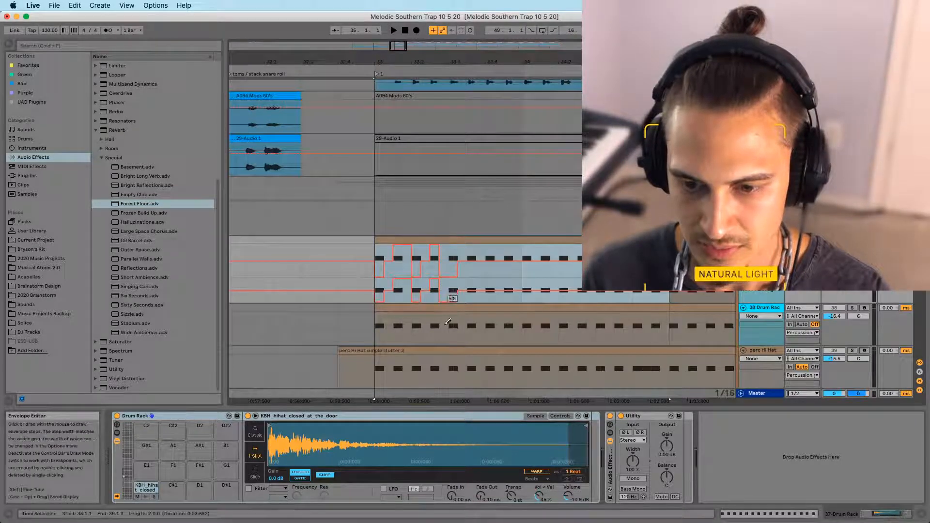
{"action": "left_click_drag", "start_coordinate": [473, 284], "coordinate": [481, 297]}
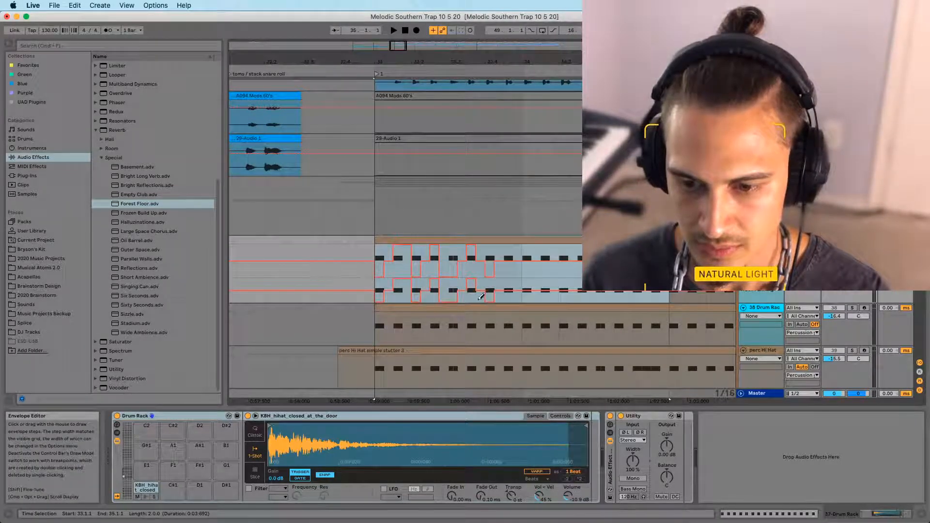
{"action": "left_click", "coordinate": [374, 278]}
{"action": "key", "text": "space"}
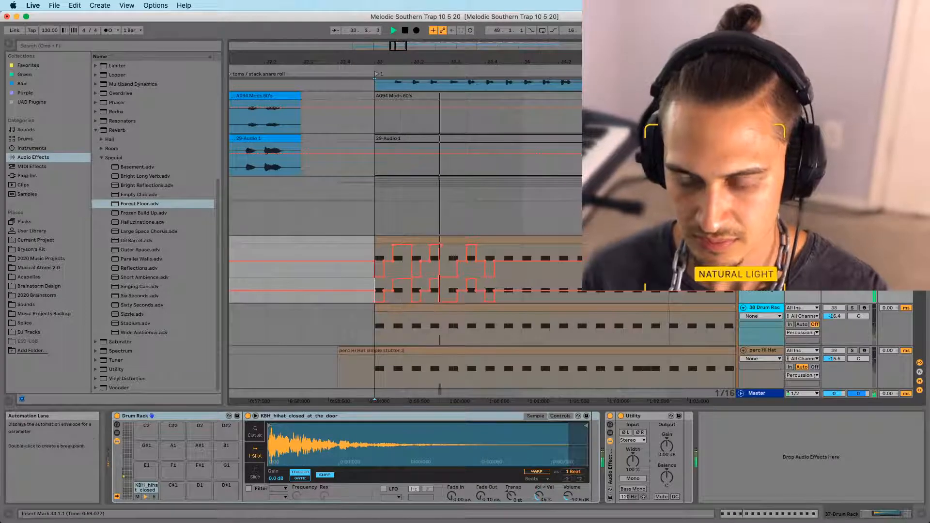
{"action": "key", "text": "super+z"}
{"action": "key", "text": "super+z"}
Play the hi-hat section from bar 33.1.1 without the drawn panning
{"action": "key", "text": "space"}
{"action": "key", "text": "space"}
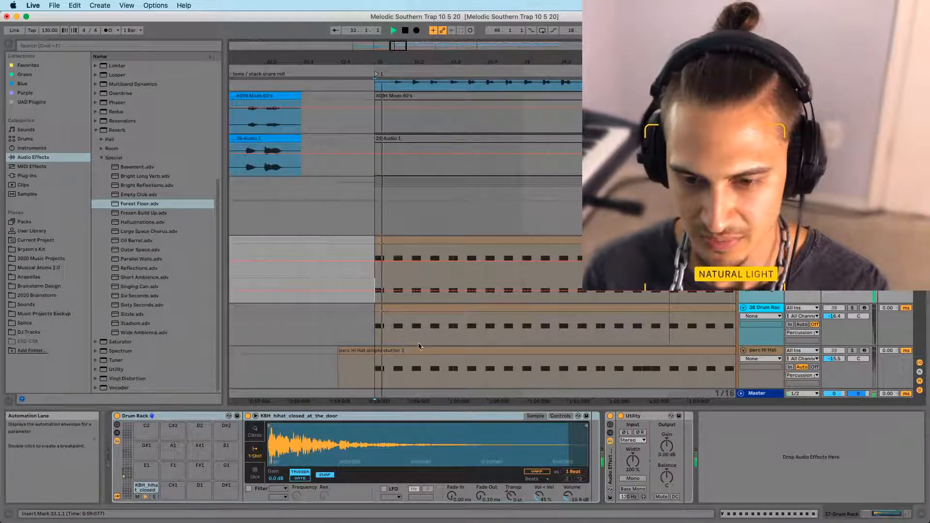
{"action": "key", "text": "space"}
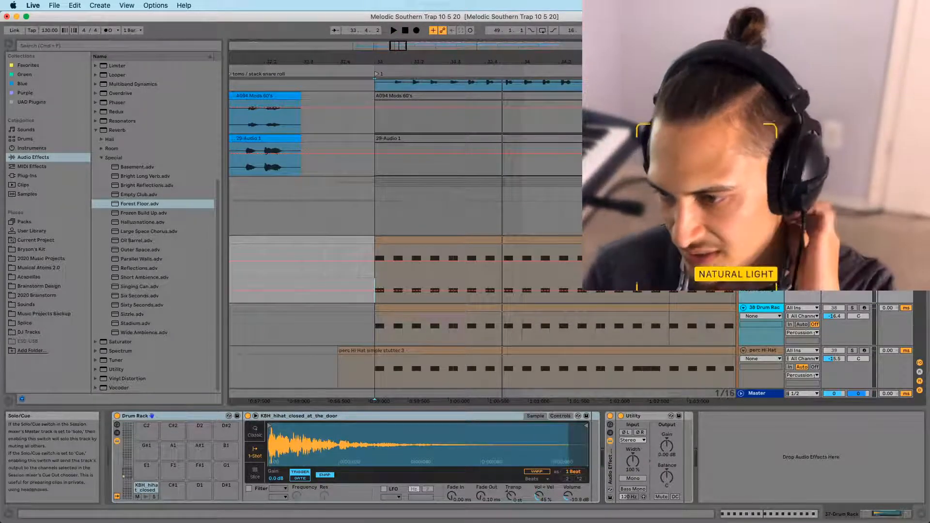
{"action": "key", "text": "space"}
Play the arrangement from the intro at bar 25.1.1 past the sfx marker at bar 29 and review the tracks
{"action": "left_click_drag", "start_coordinate": [418, 61], "coordinate": [420, 20]}
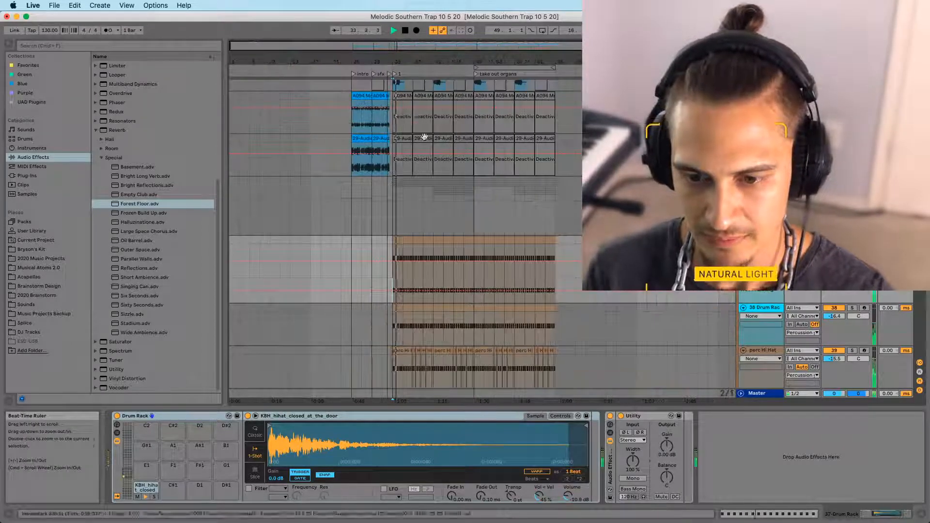
{"action": "scroll", "coordinate": [412, 194], "scroll_direction": "down", "scroll_amount": 15}
{"action": "left_click_drag", "start_coordinate": [390, 62], "coordinate": [389, 102]}
{"action": "left_click", "coordinate": [277, 115]}
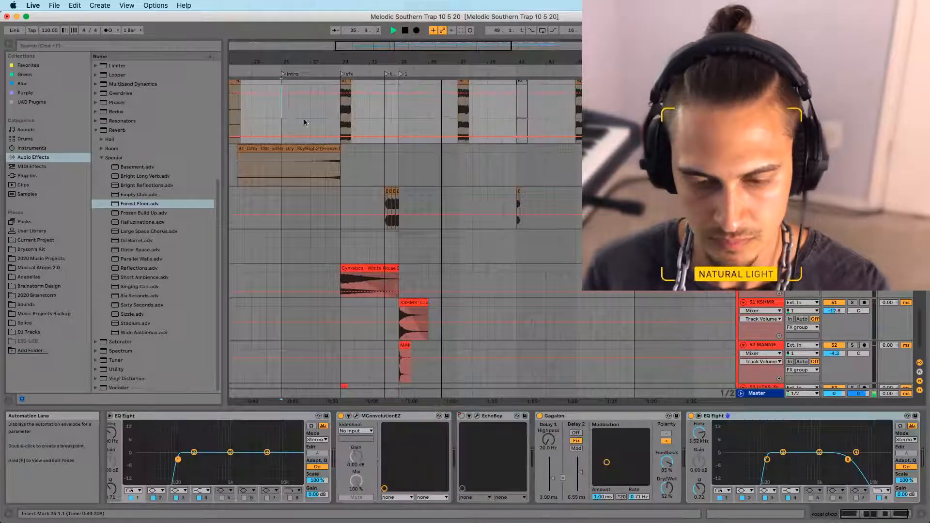
{"action": "scroll", "coordinate": [416, 254], "scroll_direction": "up", "scroll_amount": 5}
{"action": "scroll", "coordinate": [411, 276], "scroll_direction": "up", "scroll_amount": 15}
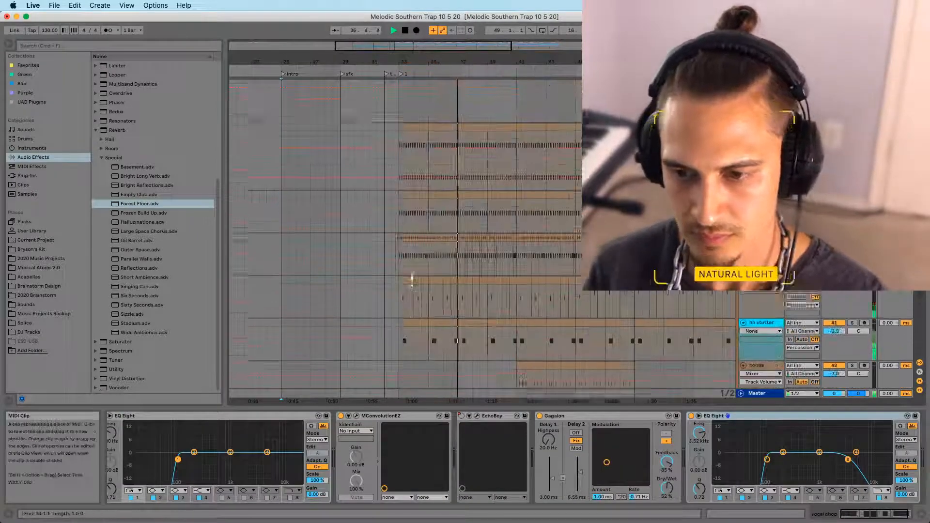
{"action": "left_click", "coordinate": [299, 250]}
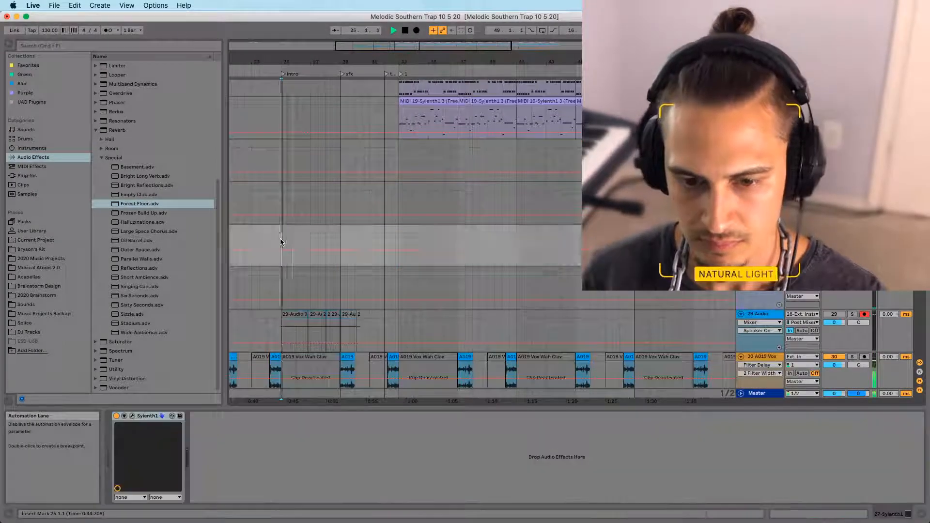
{"action": "scroll", "coordinate": [296, 271], "scroll_direction": "down", "scroll_amount": 15}
{"action": "scroll", "coordinate": [295, 289], "scroll_direction": "up", "scroll_amount": 10}
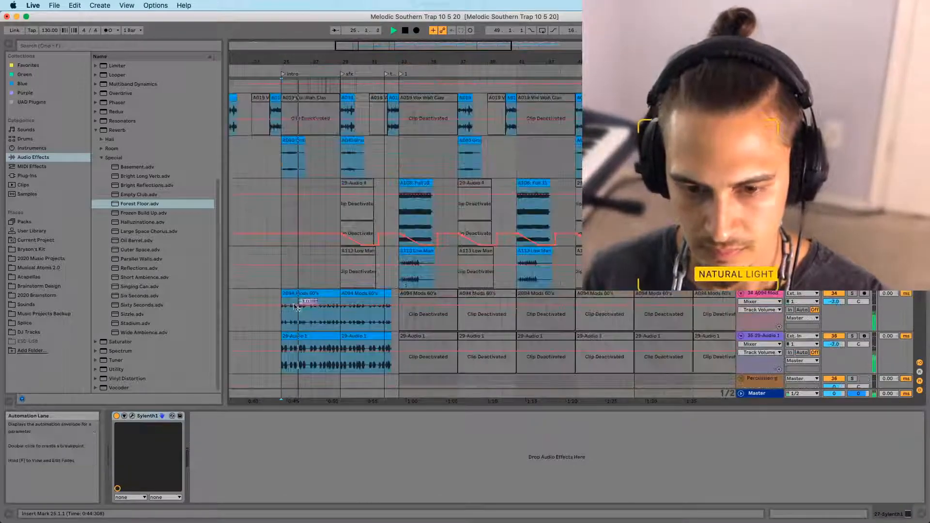
{"action": "left_click_drag", "start_coordinate": [278, 53], "coordinate": [278, 81]}
{"action": "left_click", "coordinate": [281, 243]}
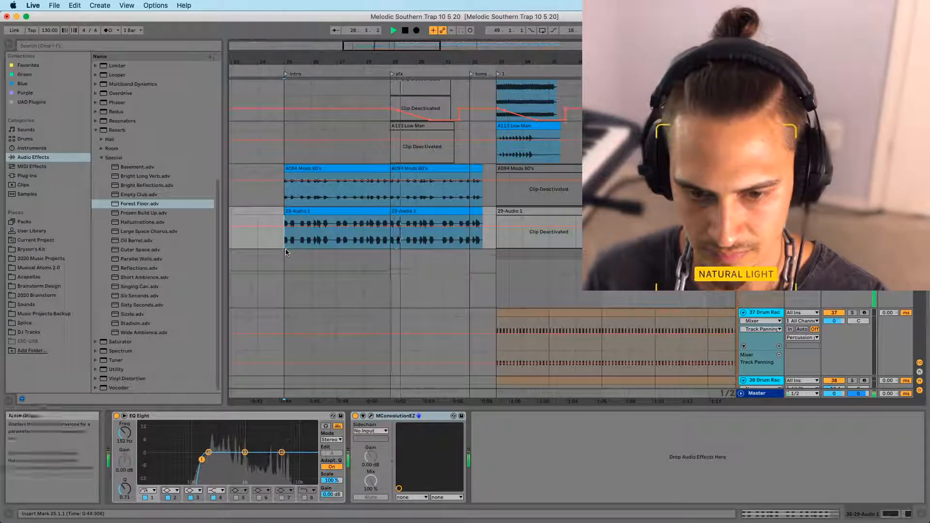
{"action": "left_click", "coordinate": [393, 240]}
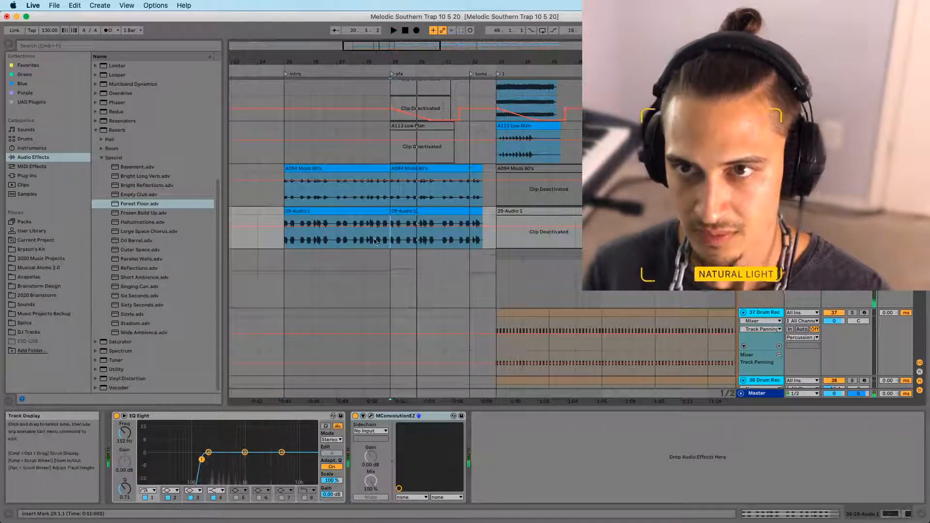
Insert a new audio track in the FX group directly below the LLTXS delay blip track at bar 29
{"action": "scroll", "coordinate": [432, 252], "scroll_direction": "down", "scroll_amount": 10}
{"action": "scroll", "coordinate": [419, 297], "scroll_direction": "down", "scroll_amount": 1}
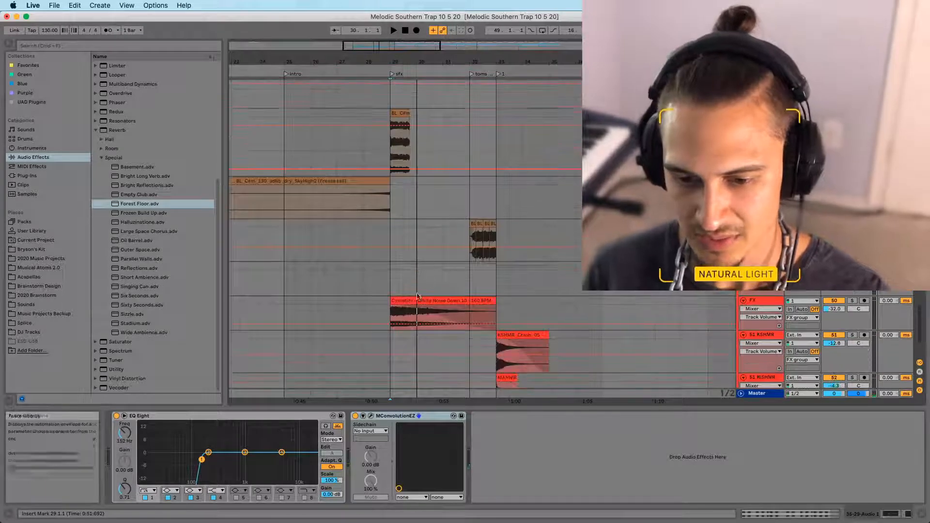
{"action": "left_click", "coordinate": [416, 311]}
{"action": "scroll", "coordinate": [476, 306], "scroll_direction": "down", "scroll_amount": 4}
{"action": "scroll", "coordinate": [476, 306], "scroll_direction": "down", "scroll_amount": 1}
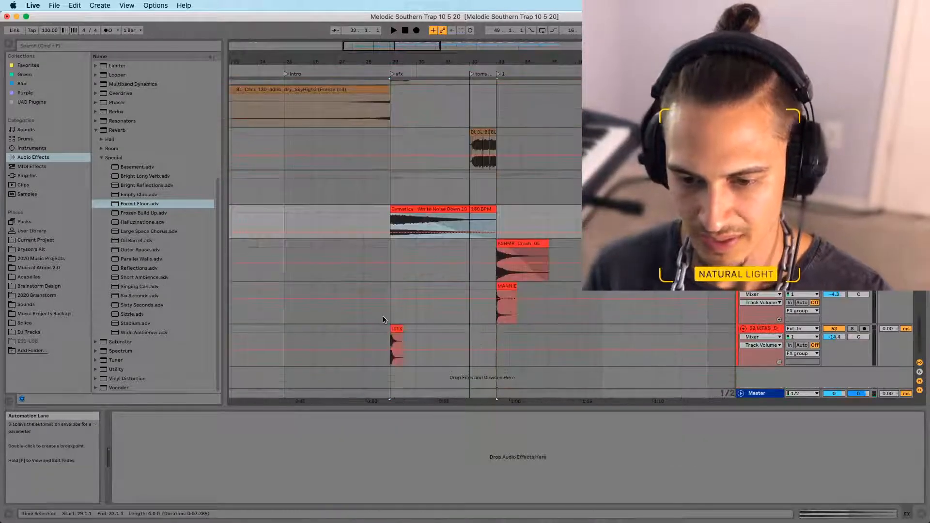
{"action": "left_click", "coordinate": [396, 345]}
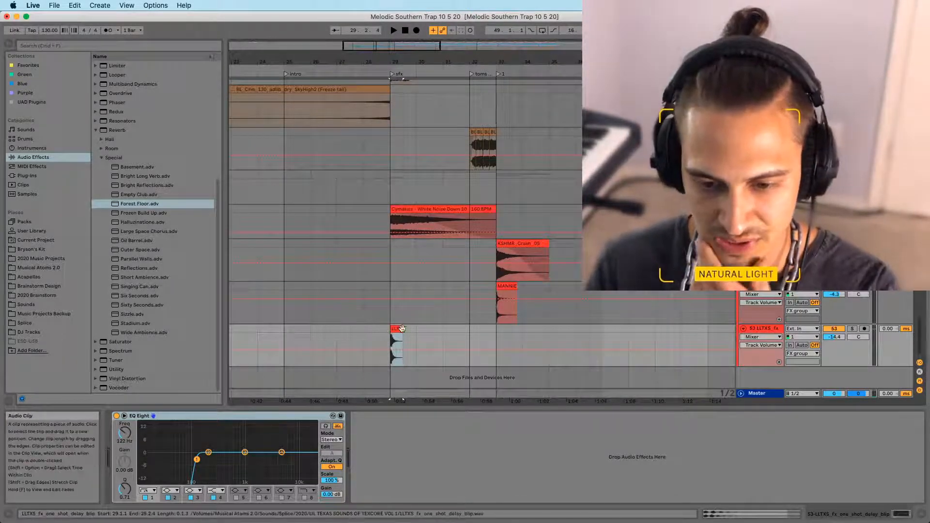
{"action": "key", "text": "super+t"}
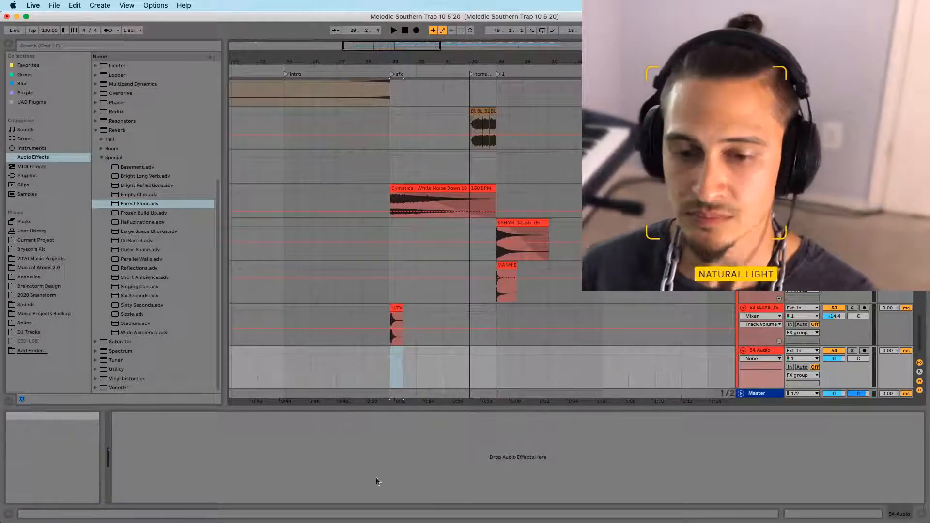
Browse the Splice and Sounds folders, then open the x Lil Jaye folder in Reason 4.0 backup under X FILES
{"action": "left_click", "coordinate": [25, 323]}
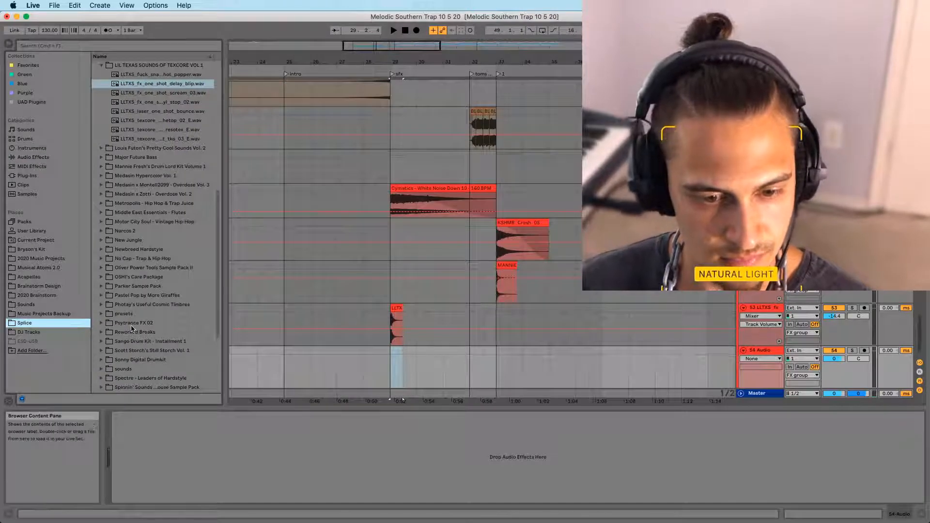
{"action": "scroll", "coordinate": [102, 240], "scroll_direction": "up", "scroll_amount": 3}
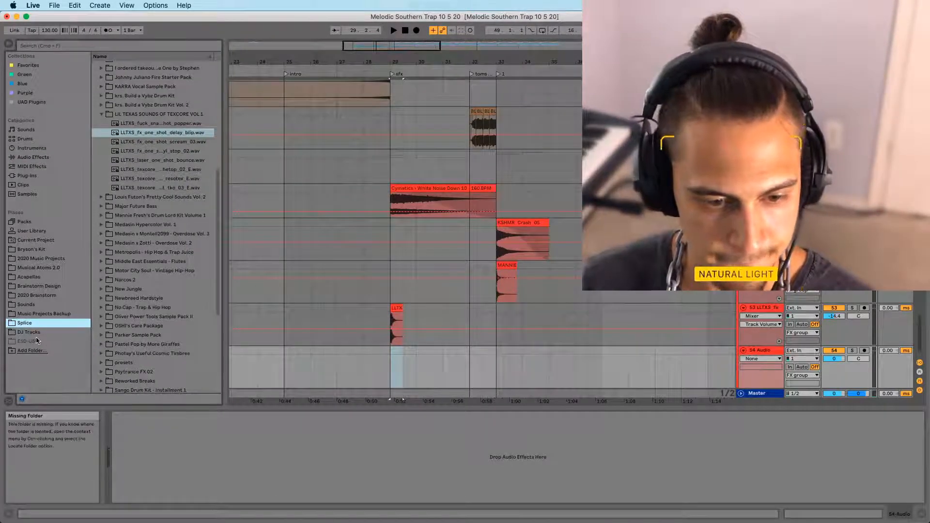
{"action": "left_click", "coordinate": [25, 304]}
{"action": "scroll", "coordinate": [115, 254], "scroll_direction": "up", "scroll_amount": 5}
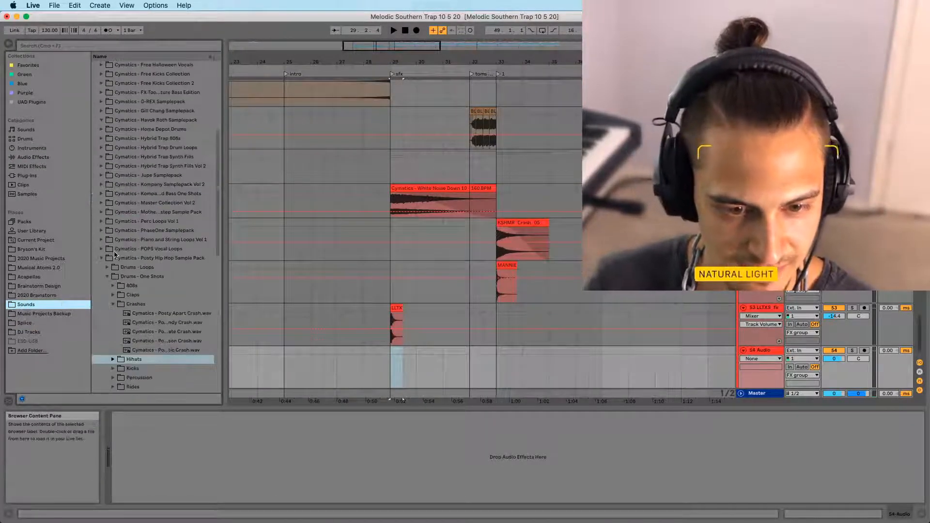
{"action": "left_click", "coordinate": [102, 259]}
{"action": "scroll", "coordinate": [102, 260], "scroll_direction": "down", "scroll_amount": 10}
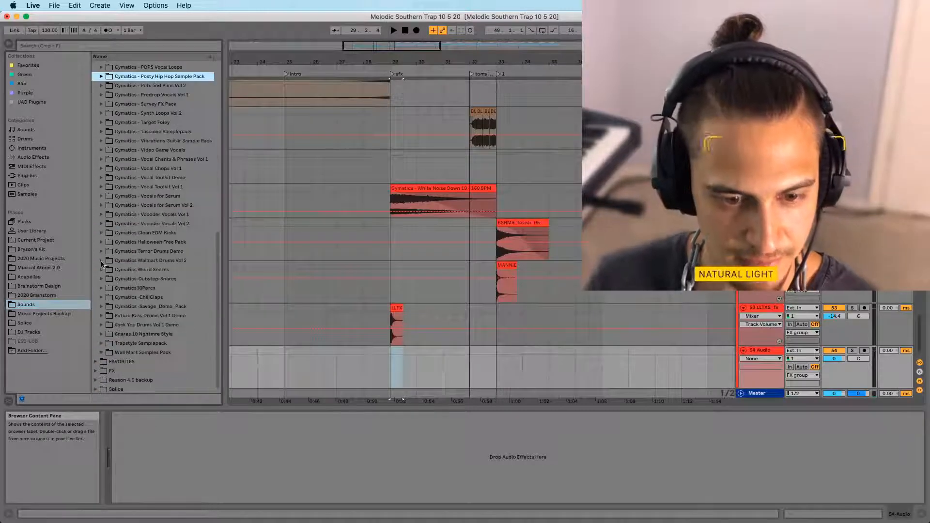
{"action": "left_click", "coordinate": [97, 379]}
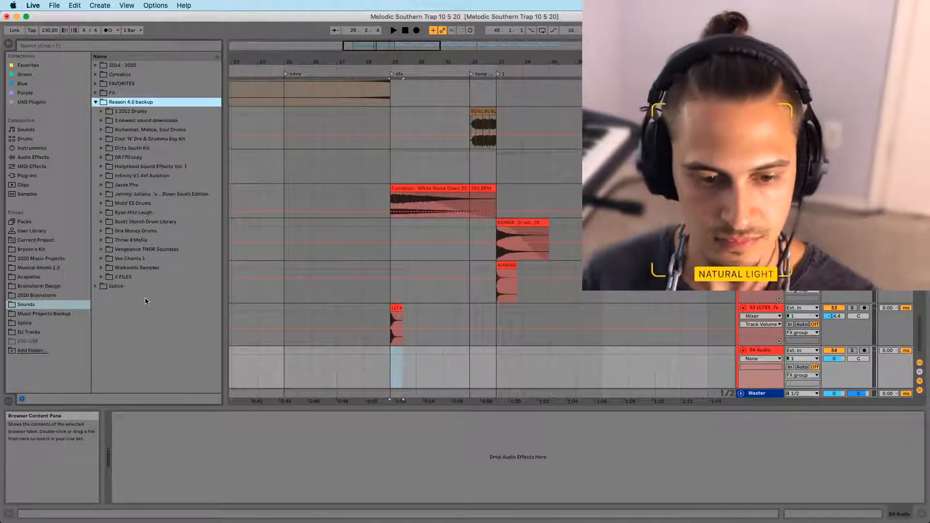
{"action": "left_click", "coordinate": [102, 278]}
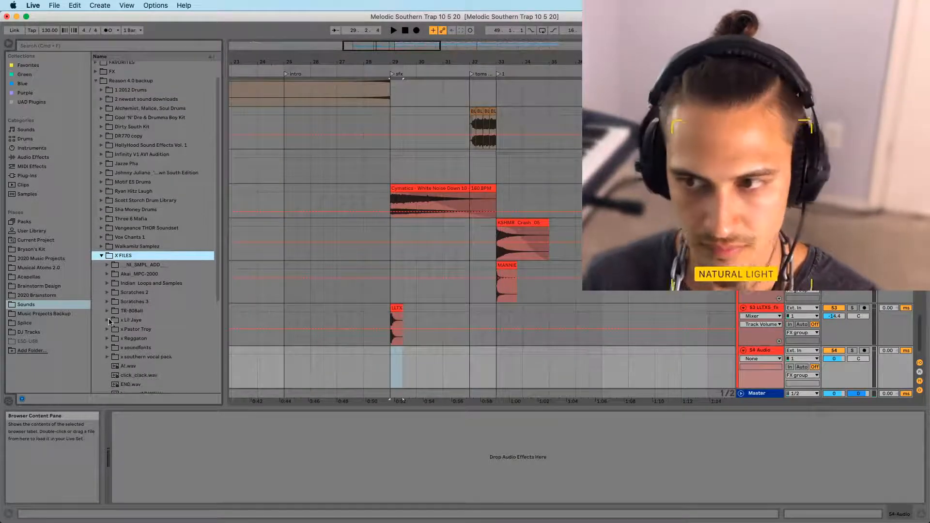
{"action": "left_click", "coordinate": [107, 320]}
Audition A + Hey (Vocal).wav and A + Fireworks FX.wav in the x Lil Jaye folder and look through its other samples
{"action": "left_click", "coordinate": [121, 349]}
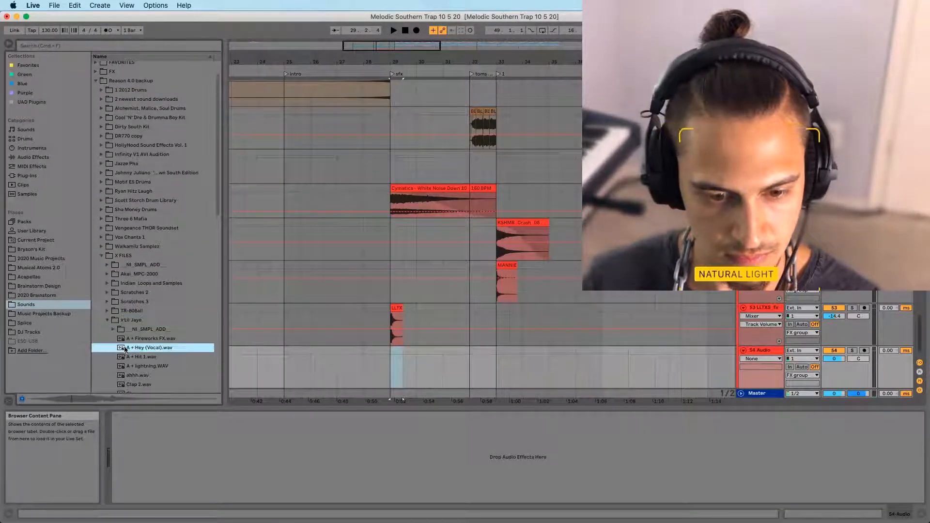
{"action": "key", "text": "Up"}
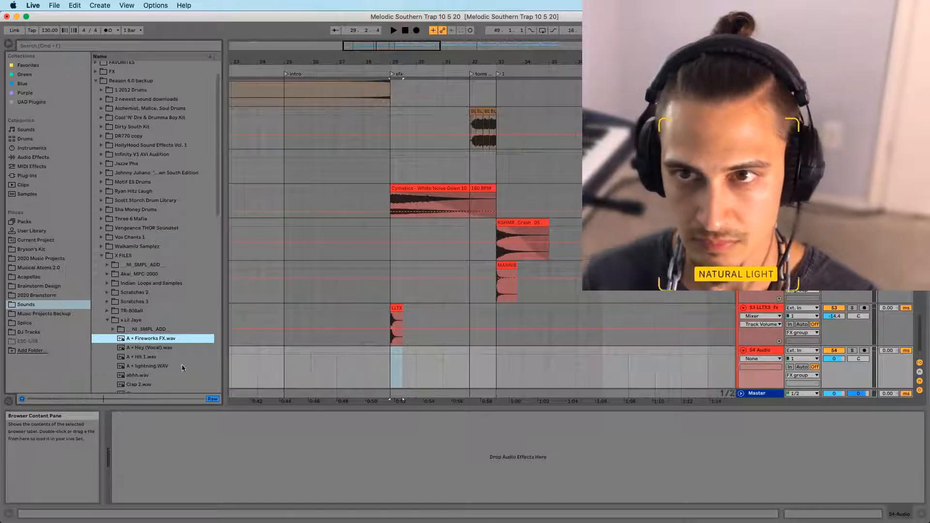
{"action": "left_click", "coordinate": [218, 440]}
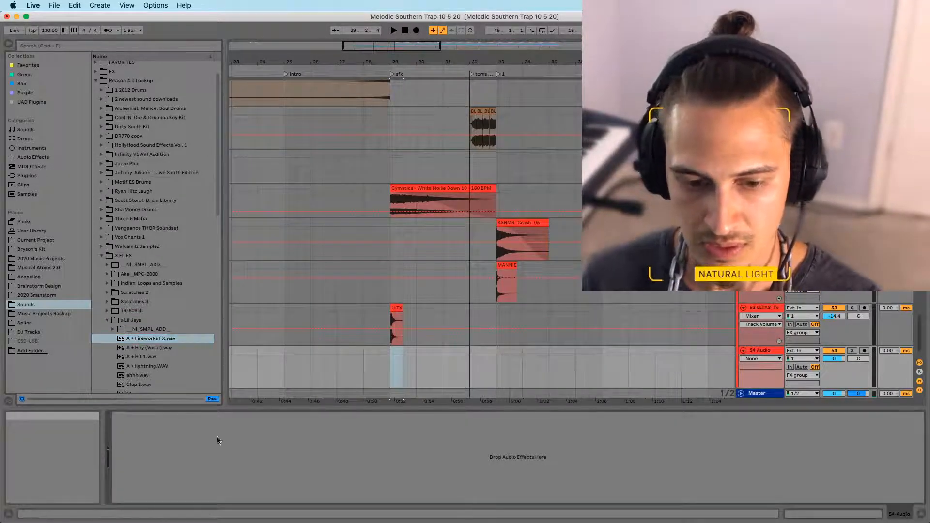
{"action": "left_click", "coordinate": [140, 340]}
{"action": "scroll", "coordinate": [138, 354], "scroll_direction": "down", "scroll_amount": 5}
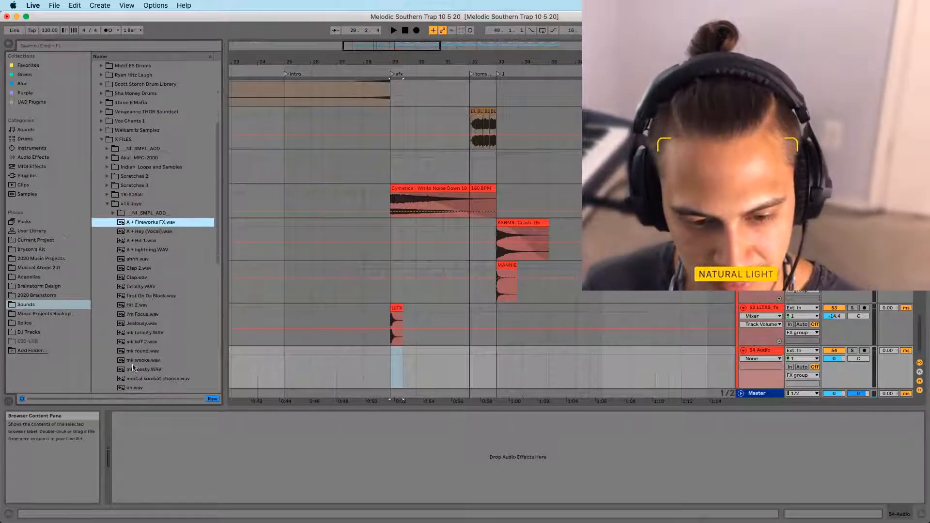
{"action": "scroll", "coordinate": [139, 364], "scroll_direction": "down", "scroll_amount": 2}
{"action": "scroll", "coordinate": [136, 363], "scroll_direction": "down", "scroll_amount": 5}
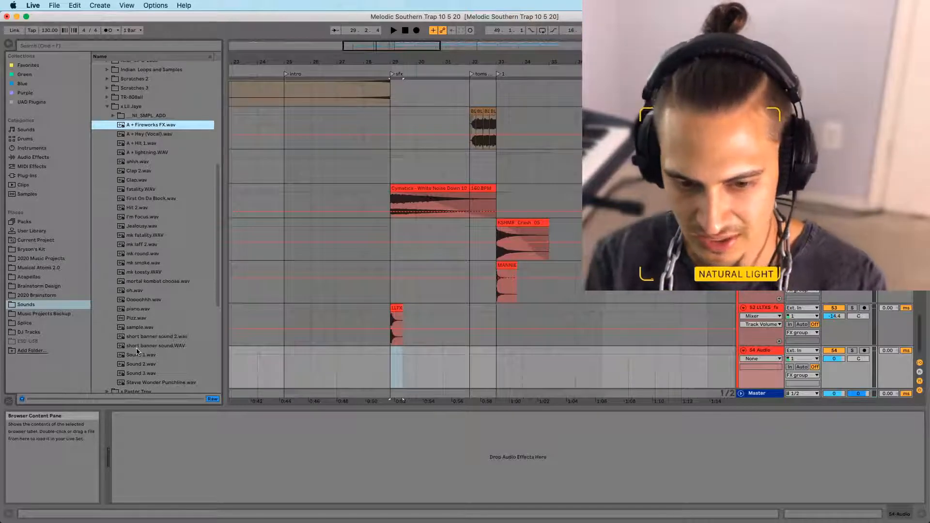
{"action": "scroll", "coordinate": [125, 329], "scroll_direction": "up", "scroll_amount": 4}
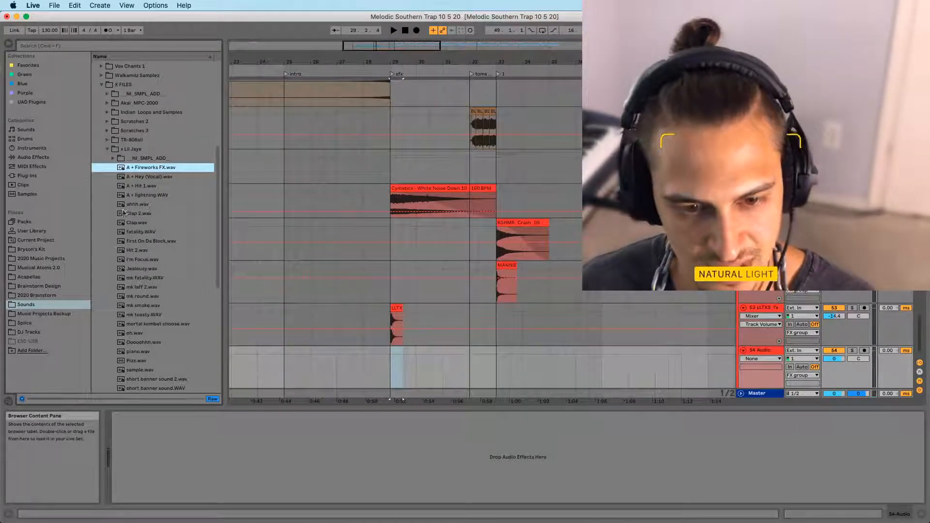
Place A + lightning.WAV on the new audio track in the FX group at bar 29.1.1
{"action": "left_click", "coordinate": [130, 194]}
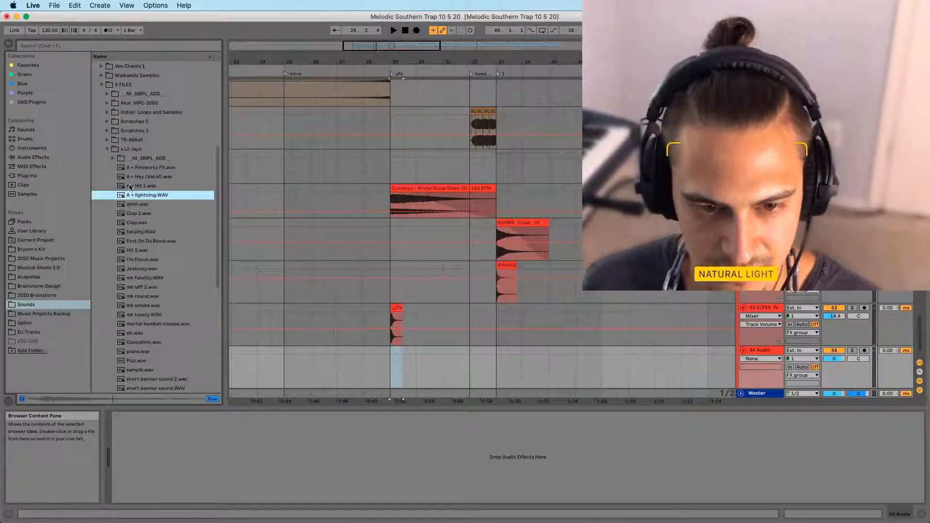
{"action": "left_click_drag", "start_coordinate": [172, 196], "coordinate": [394, 350]}
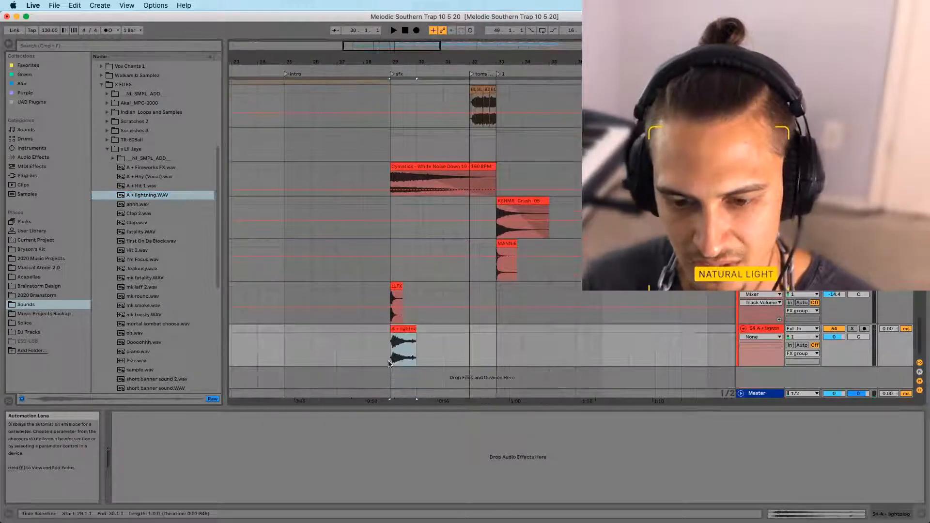
{"action": "left_click", "coordinate": [388, 351]}
Turn off warping for the lightning clip and shift it slightly ahead of bar 29 so its peak meets the sfx marker
{"action": "double_click", "coordinate": [395, 326]}
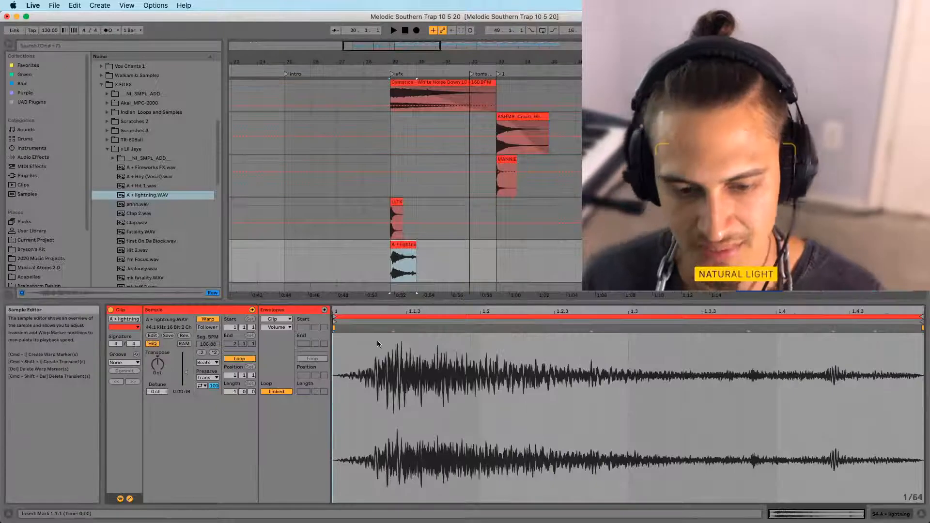
{"action": "left_click_drag", "start_coordinate": [396, 62], "coordinate": [414, 219]}
{"action": "mouse_move", "coordinate": [426, 251]}
{"action": "left_mouse_down"}
{"action": "mouse_move", "coordinate": [409, 251]}
{"action": "mouse_move", "coordinate": [418, 249]}
{"action": "left_mouse_up"}
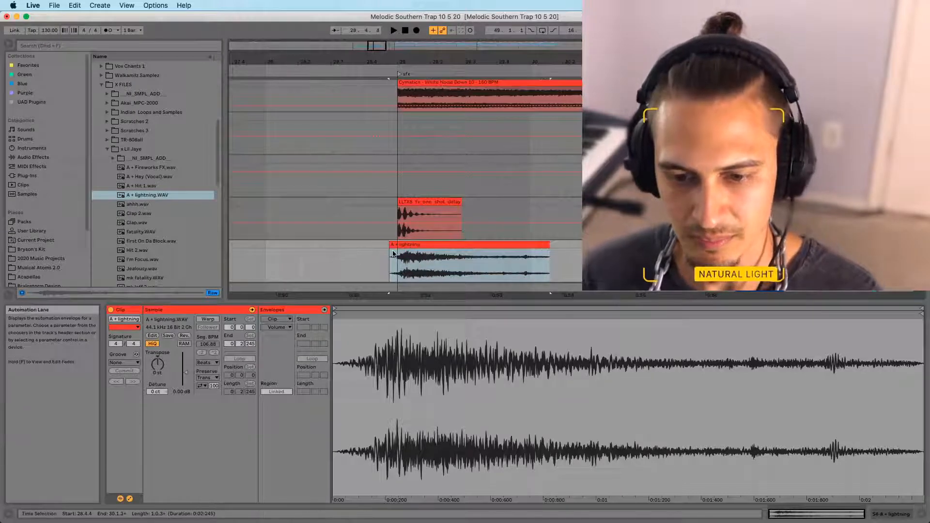
{"action": "key", "text": "f"}
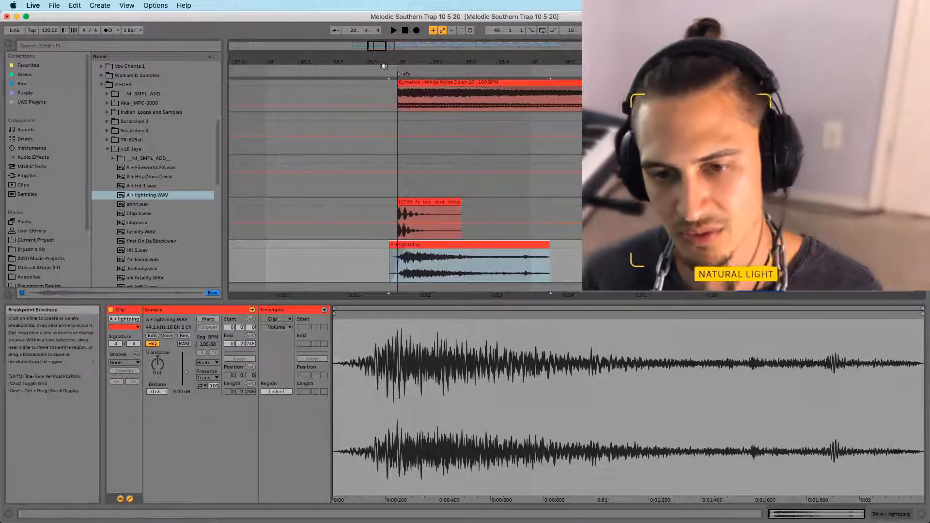
Play the lightning effect in context from before the sfx marker and lower its track volume
{"action": "key", "text": "minus"}
{"action": "left_click", "coordinate": [361, 268]}
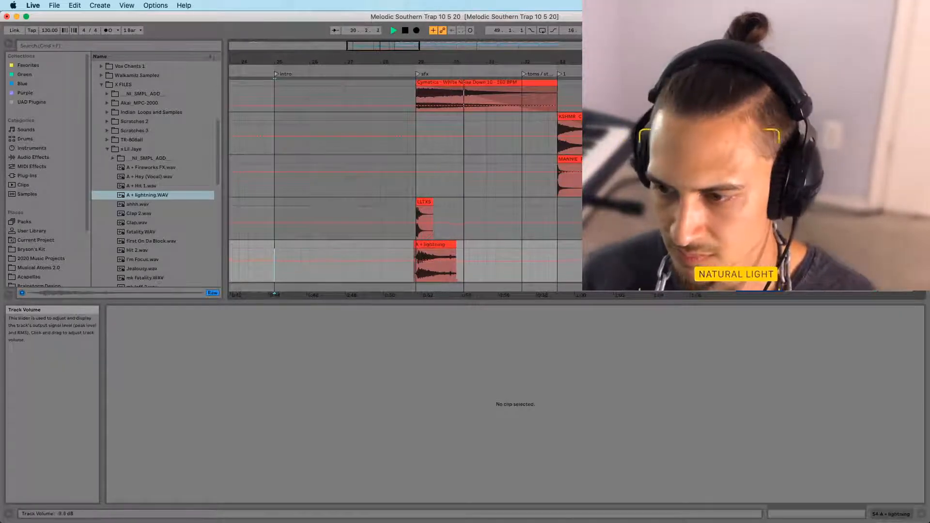
{"action": "key", "text": "space"}
{"action": "left_click", "coordinate": [445, 245]}
{"action": "key", "text": "f"}
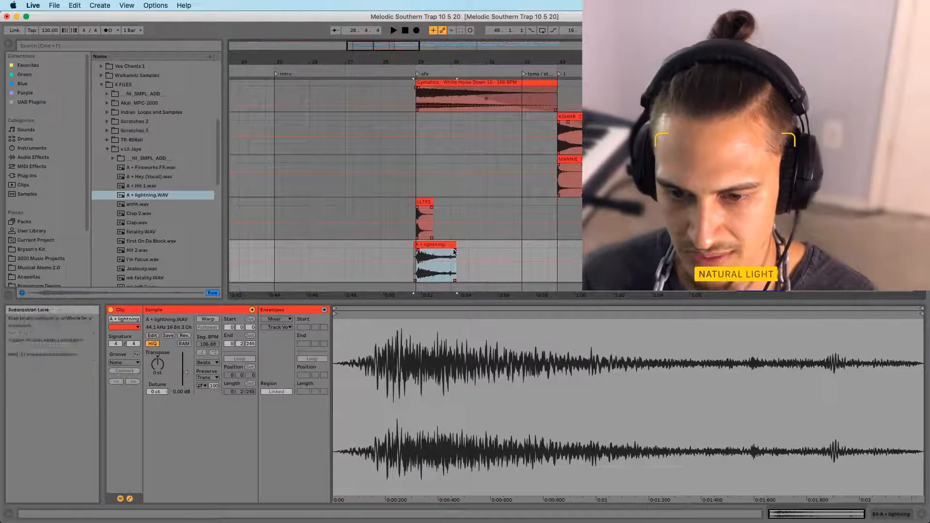
{"action": "left_click", "coordinate": [336, 252]}
{"action": "key", "text": "space"}
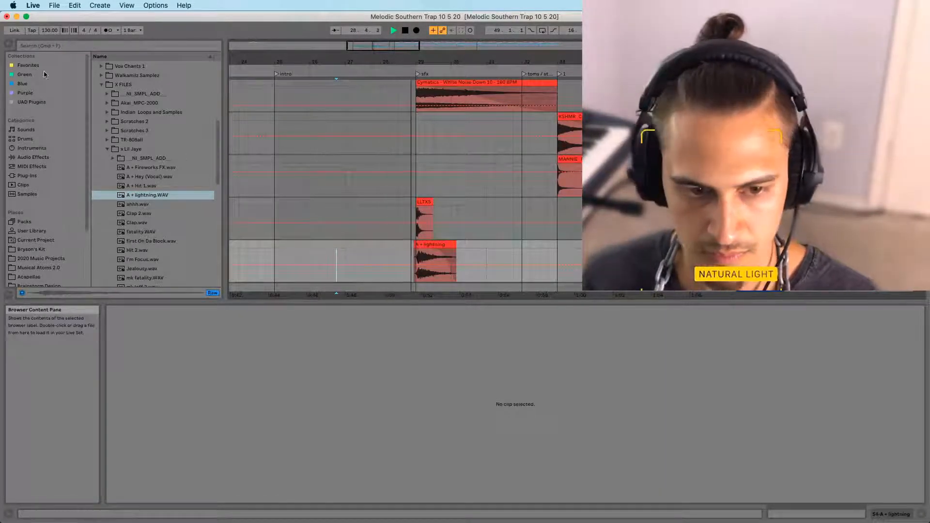
Add EQ Eight to the lightning track with a low cut at 166 Hz and set the track volume to -13.6 dB
{"action": "left_click", "coordinate": [35, 158]}
{"action": "scroll", "coordinate": [140, 146], "scroll_direction": "up", "scroll_amount": 5}
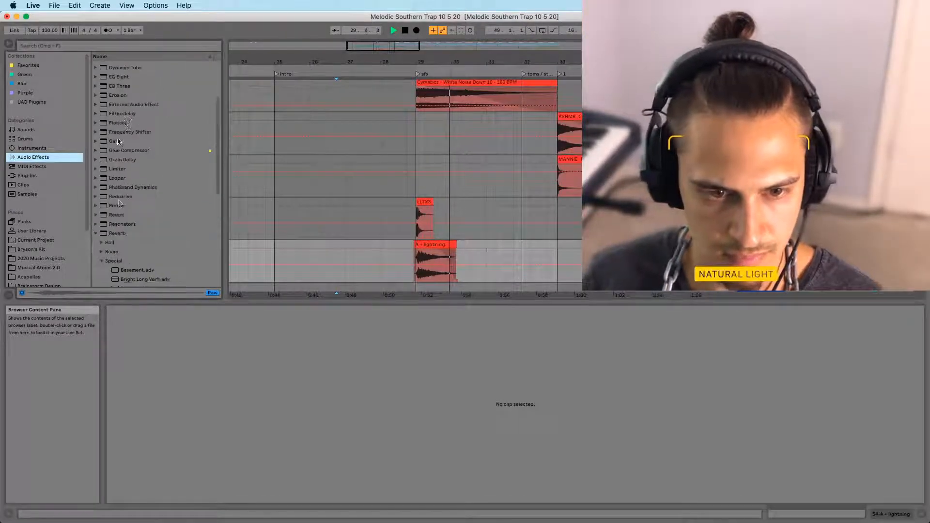
{"action": "left_click_drag", "start_coordinate": [140, 100], "coordinate": [124, 426]}
{"action": "key", "text": "space"}
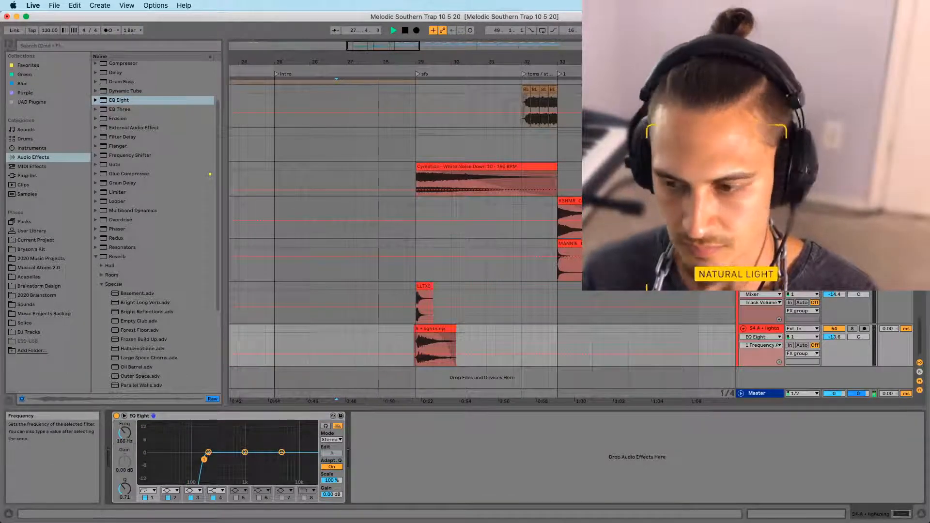
Lower the low-cut frequency of the lightning track's EQ Eight to 30 Hz
{"action": "scroll", "coordinate": [446, 282], "scroll_direction": "up", "scroll_amount": 20}
{"action": "scroll", "coordinate": [447, 282], "scroll_direction": "up", "scroll_amount": 15}
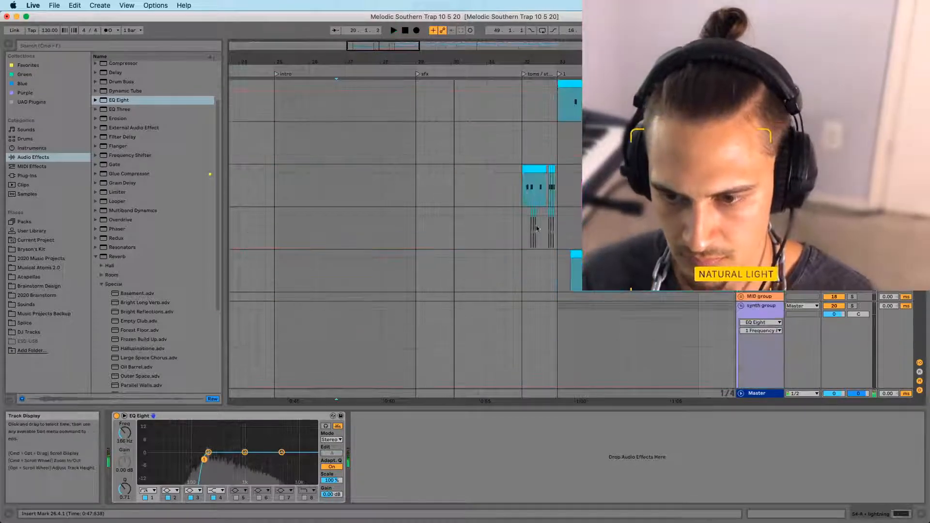
{"action": "scroll", "coordinate": [544, 222], "scroll_direction": "down", "scroll_amount": 20}
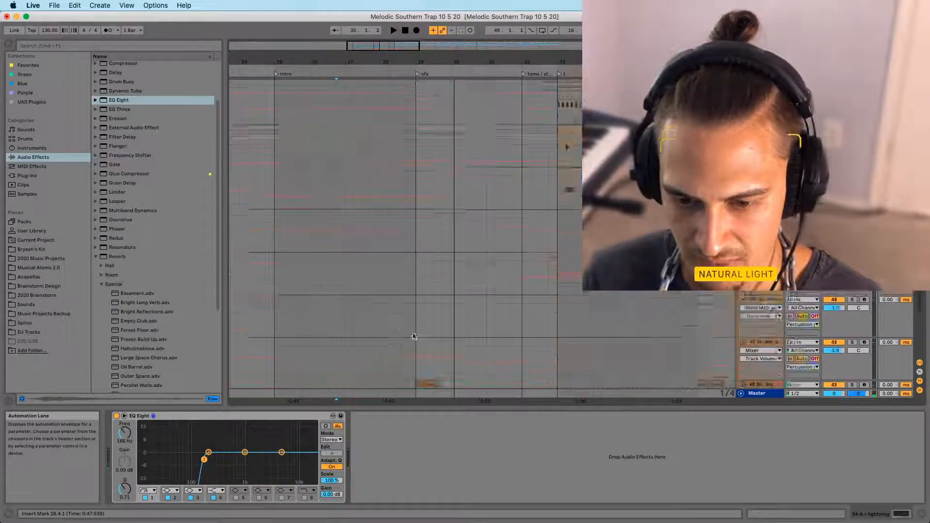
{"action": "scroll", "coordinate": [414, 338], "scroll_direction": "down", "scroll_amount": 10}
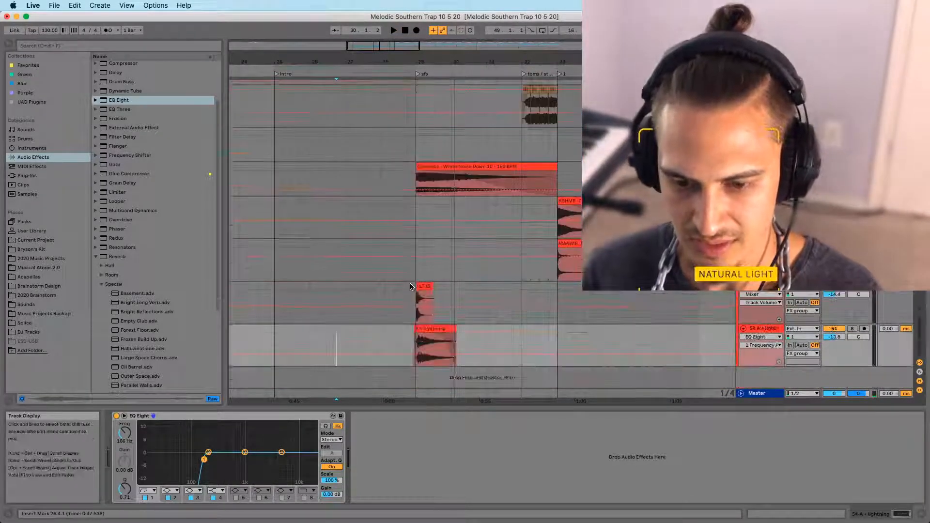
{"action": "left_click", "coordinate": [425, 346]}
{"action": "left_click_drag", "start_coordinate": [128, 443], "coordinate": [128, 460]}
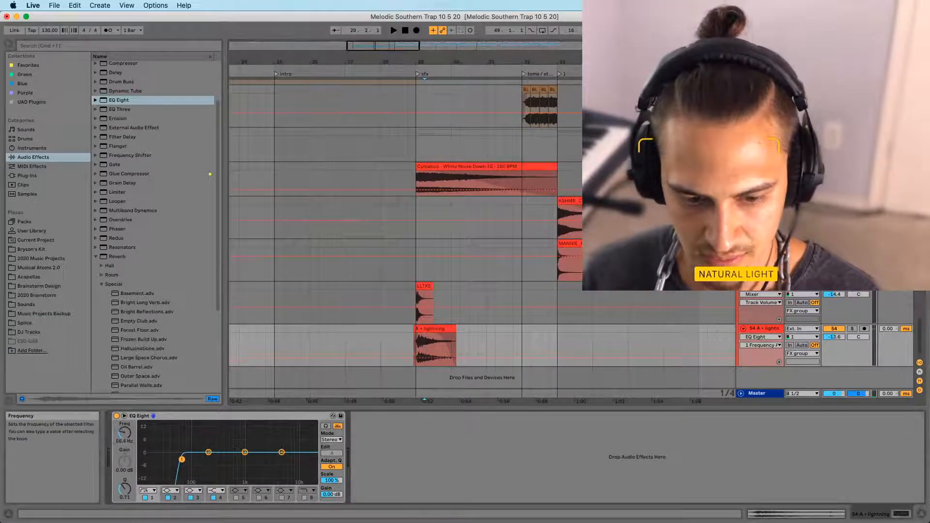
Copy the first beat of the kick clip from bar 33.1.1 to bar 29.1.1 on the same Drum Rack track
{"action": "scroll", "coordinate": [484, 283], "scroll_direction": "up", "scroll_amount": 15}
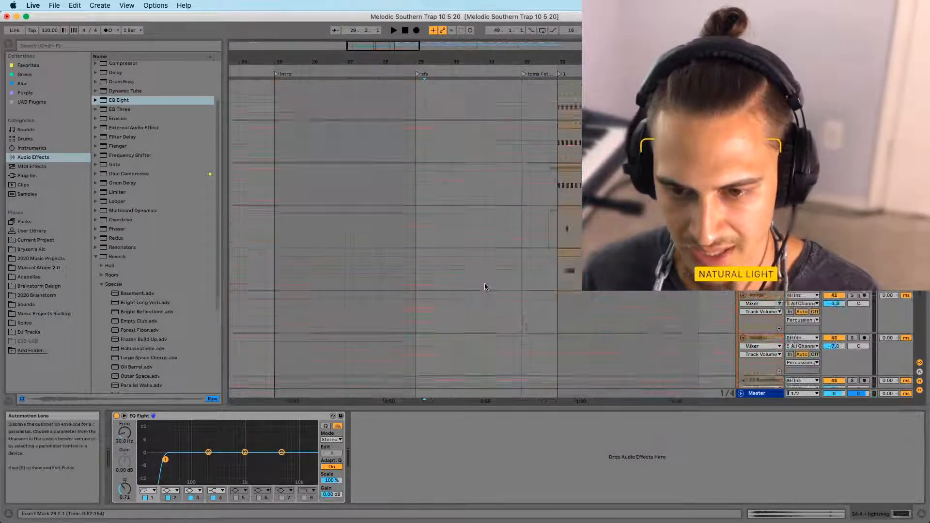
{"action": "scroll", "coordinate": [484, 272], "scroll_direction": "up", "scroll_amount": 5}
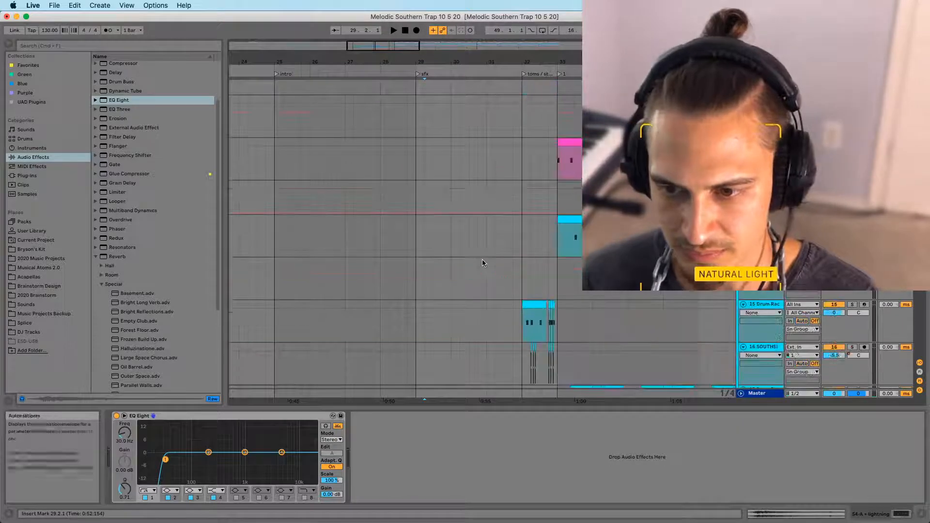
{"action": "left_click", "coordinate": [562, 166]}
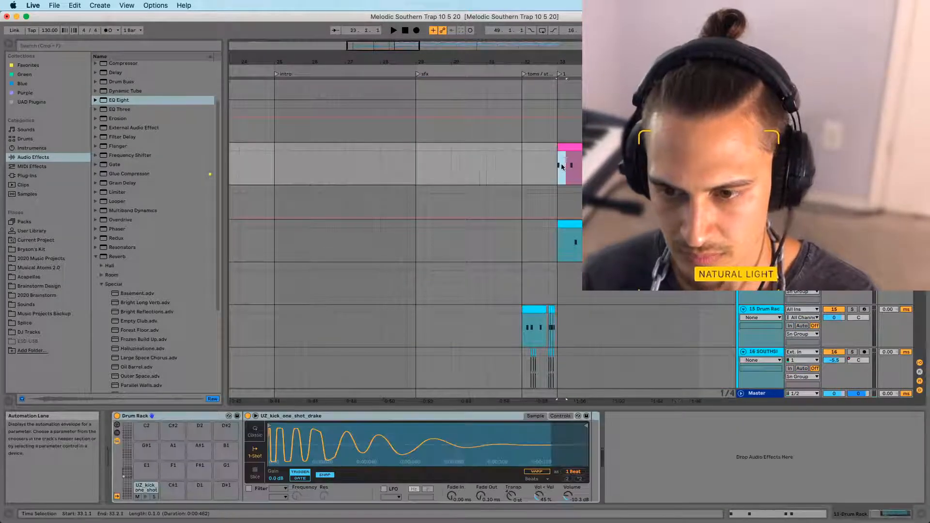
{"action": "left_click", "coordinate": [413, 163]}
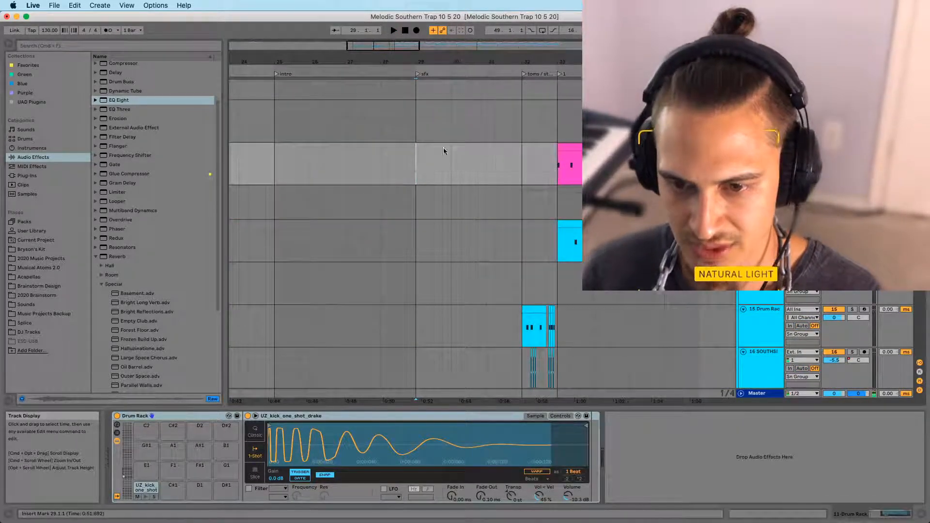
{"action": "left_click", "coordinate": [561, 175]}
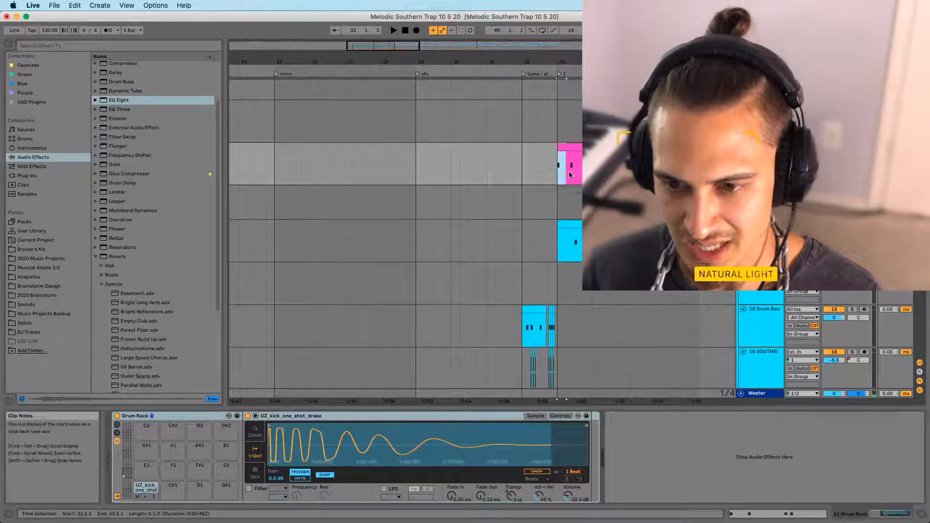
{"action": "left_click", "coordinate": [411, 161]}
{"action": "key", "text": "super+v"}
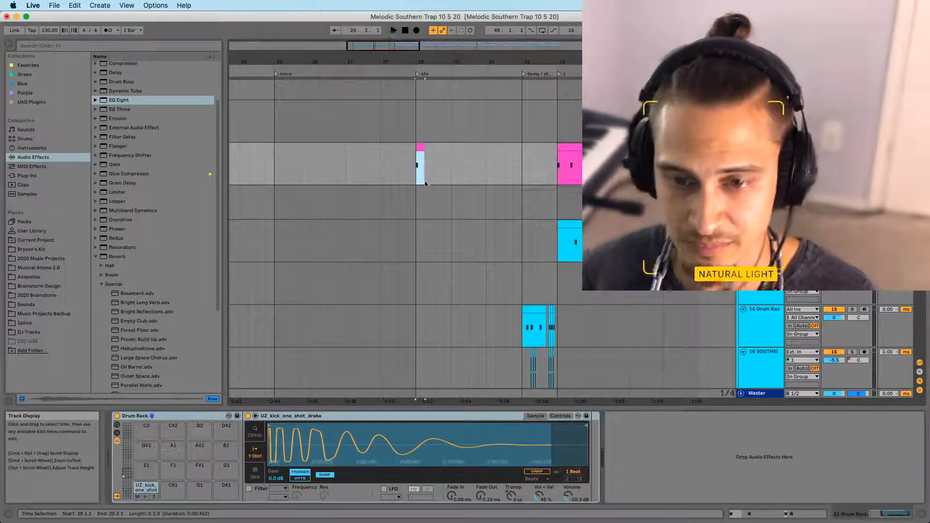
Play the copied kick from just before bar 29 and insert a new MIDI track below the kick track
{"action": "left_click", "coordinate": [400, 170]}
{"action": "key", "text": "space"}
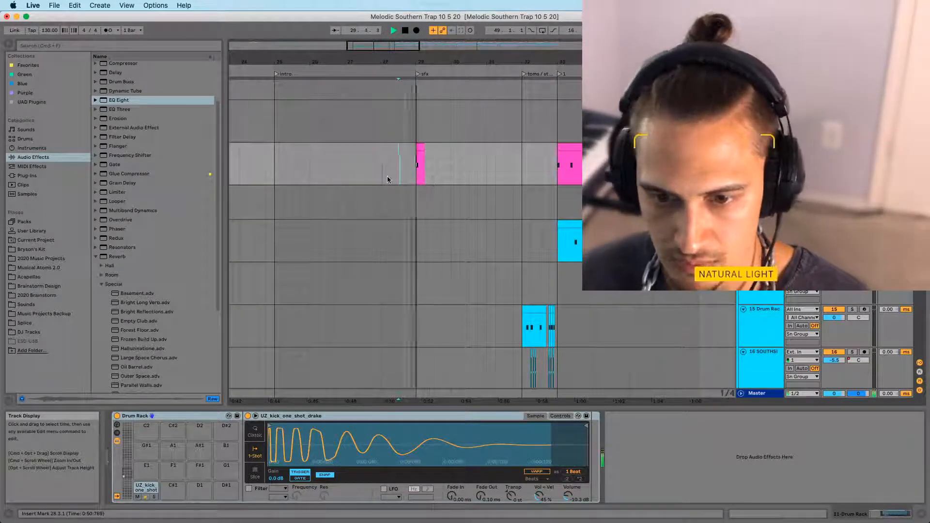
{"action": "key", "text": "space"}
{"action": "key", "text": "super+shift+t"}
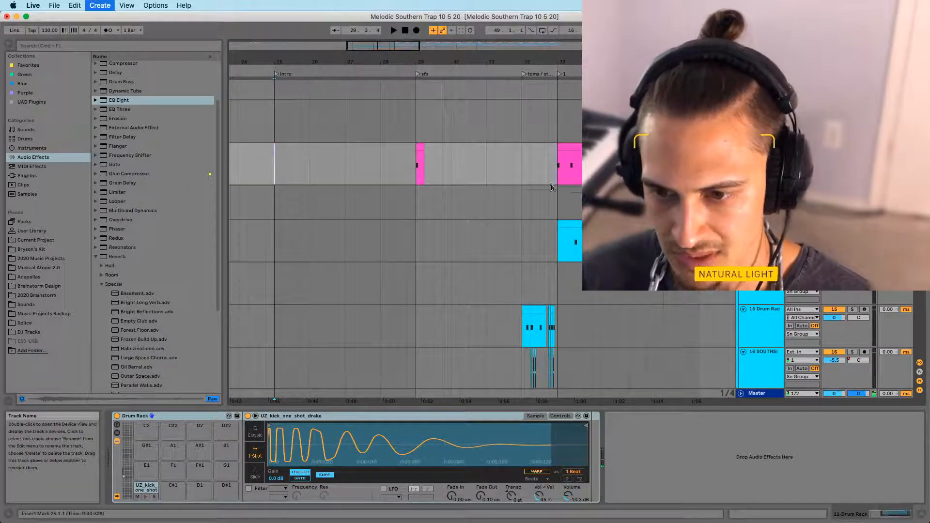
Enter hot-swap mode for the UZ_kick_one_shot pad in the kick track's Drum Rack
{"action": "left_click", "coordinate": [559, 175]}
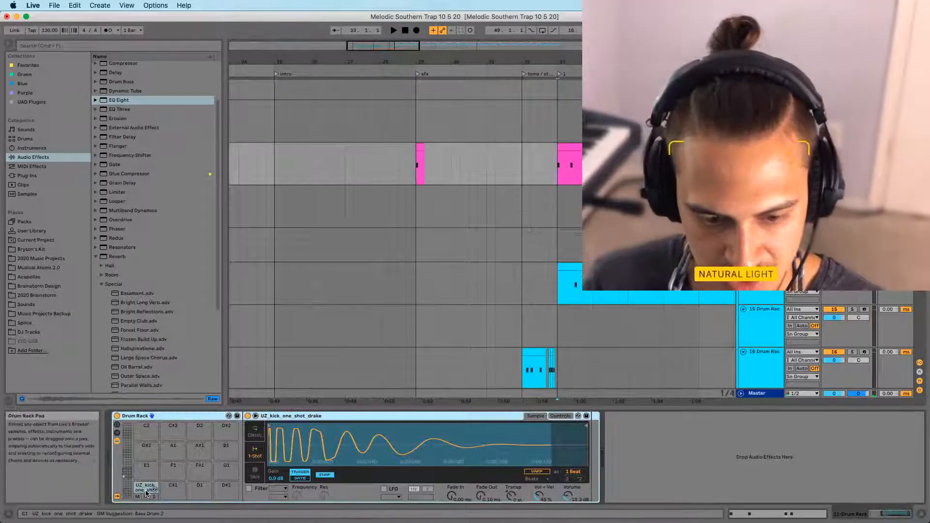
{"action": "left_click", "coordinate": [154, 491]}
{"action": "left_click", "coordinate": [155, 491]}
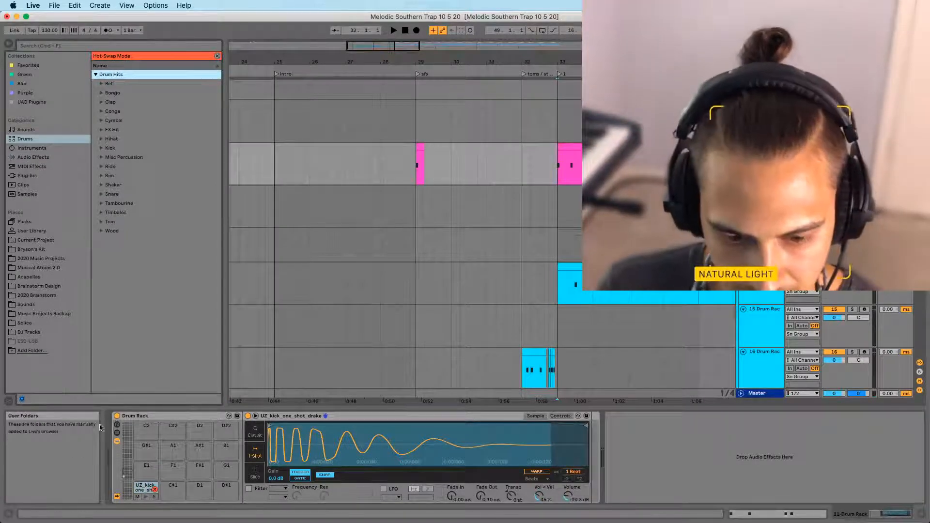
{"action": "right_click", "coordinate": [136, 488]}
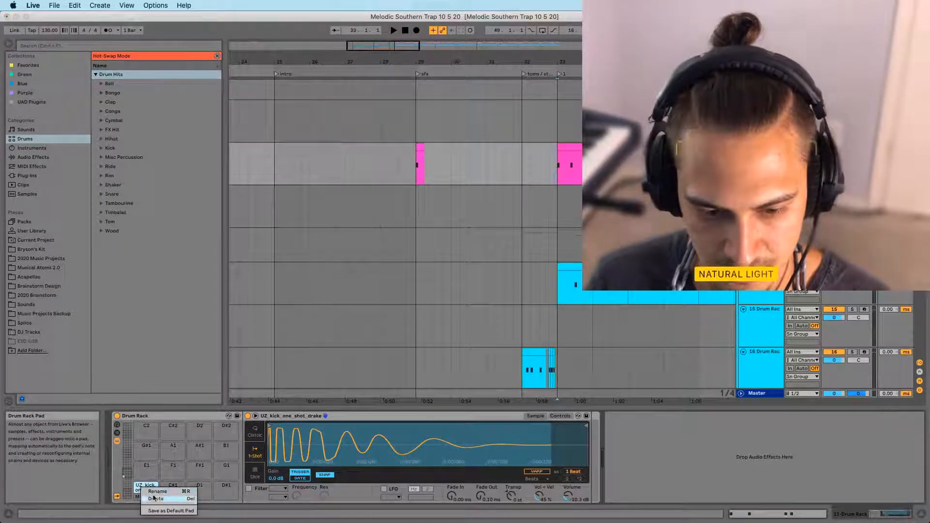
{"action": "left_click", "coordinate": [141, 485]}
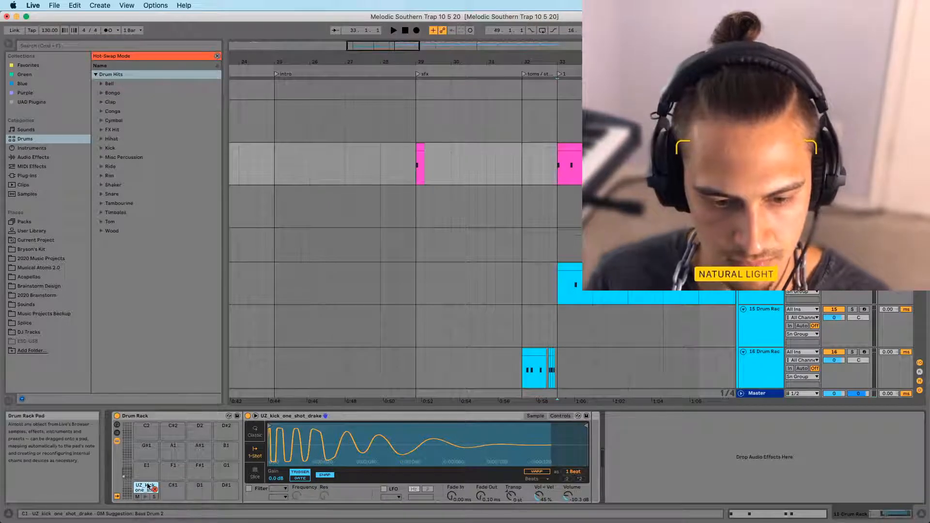
{"action": "left_click", "coordinate": [153, 490]}
{"action": "left_click", "coordinate": [154, 490]}
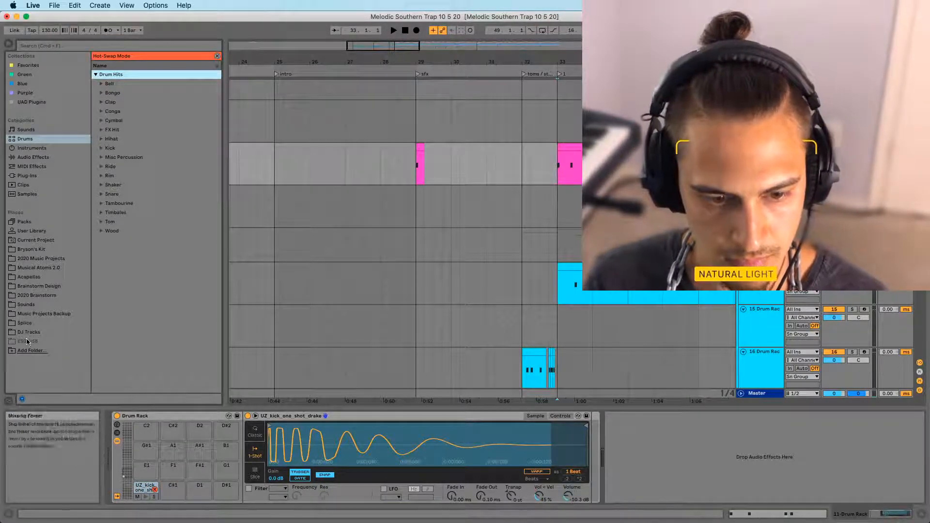
Expand the UZ - Real Trap Samples Vol. 2 folder in the Splice location and leave hot-swap mode
{"action": "left_click", "coordinate": [25, 323]}
{"action": "scroll", "coordinate": [136, 362], "scroll_direction": "down", "scroll_amount": 10}
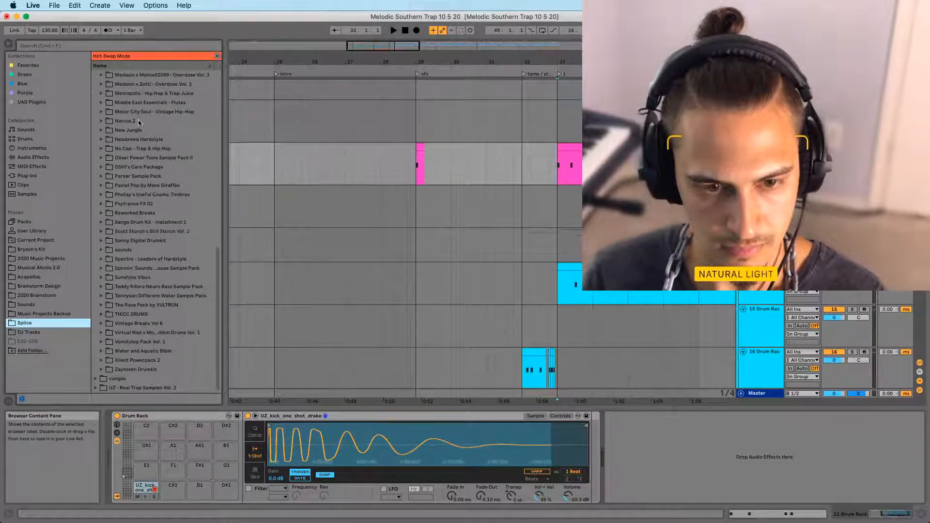
{"action": "scroll", "coordinate": [138, 122], "scroll_direction": "up", "scroll_amount": 10}
{"action": "scroll", "coordinate": [107, 110], "scroll_direction": "up", "scroll_amount": 4}
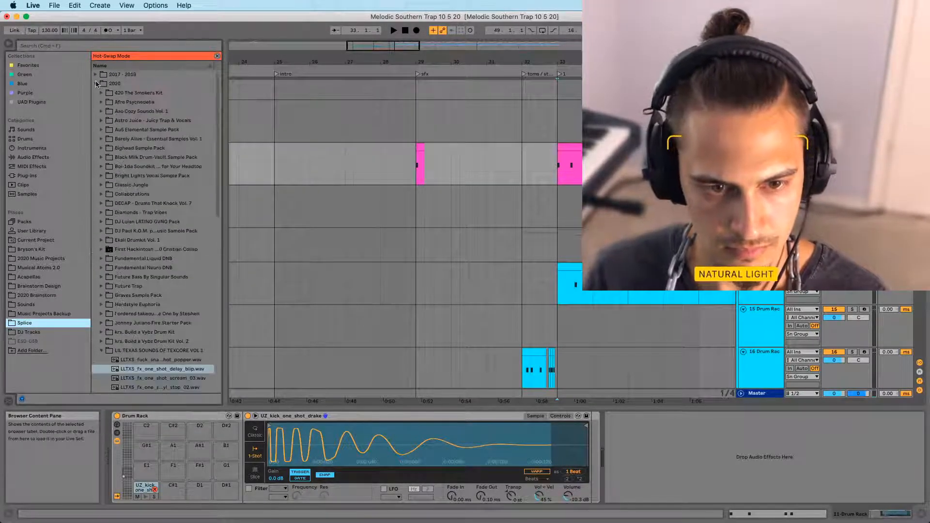
{"action": "left_click", "coordinate": [96, 85]}
{"action": "left_click", "coordinate": [95, 102]}
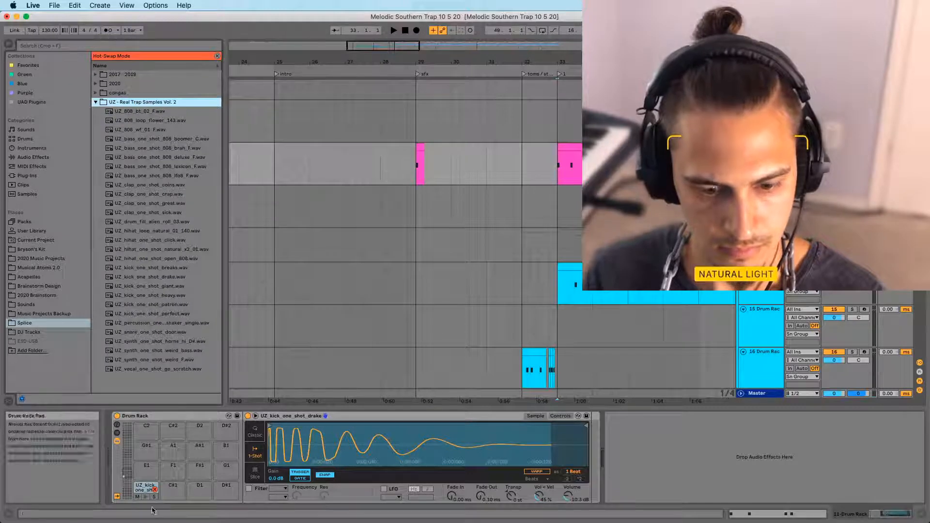
{"action": "left_click", "coordinate": [155, 490]}
{"action": "left_click", "coordinate": [155, 490]}
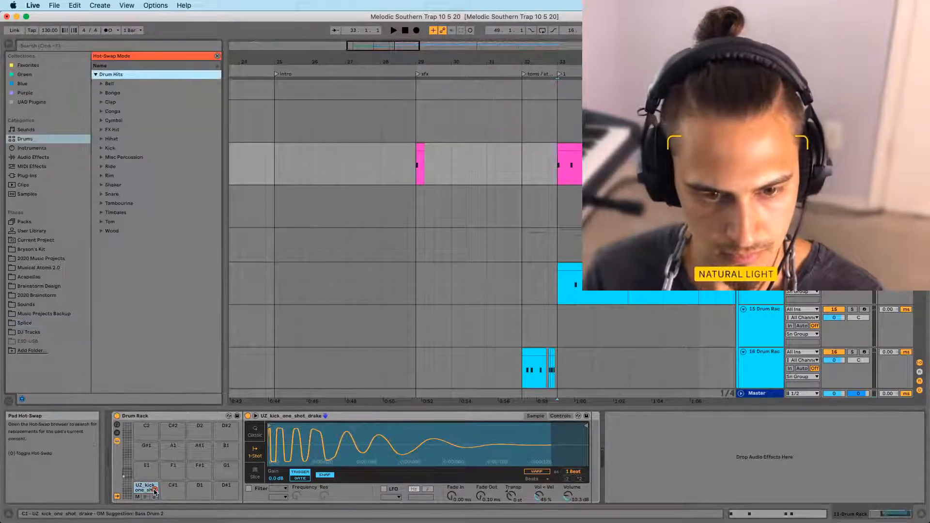
{"action": "left_click", "coordinate": [155, 491]}
Preview the UZ_kick_one_shot drake, giant and breaks samples in the Splice location
{"action": "scroll", "coordinate": [121, 218], "scroll_direction": "down", "scroll_amount": 5}
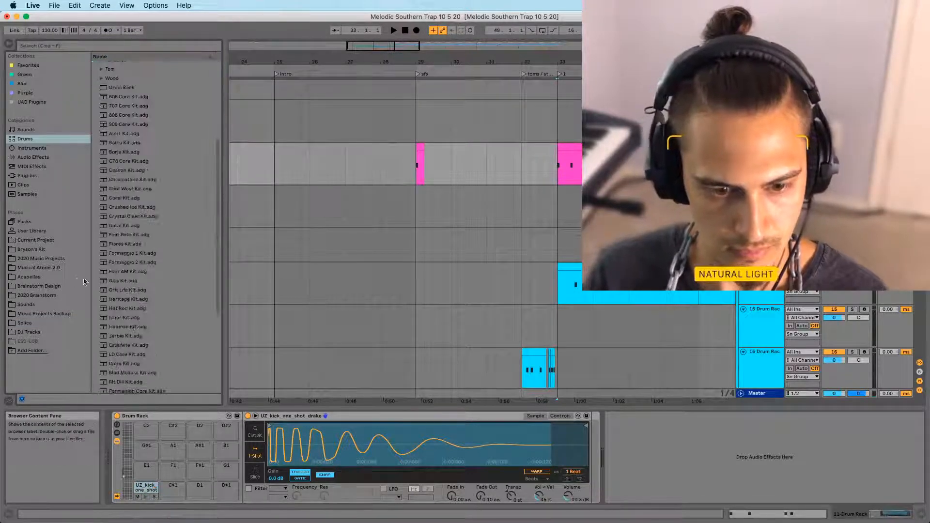
{"action": "left_click", "coordinate": [24, 323]}
{"action": "left_click", "coordinate": [146, 269]}
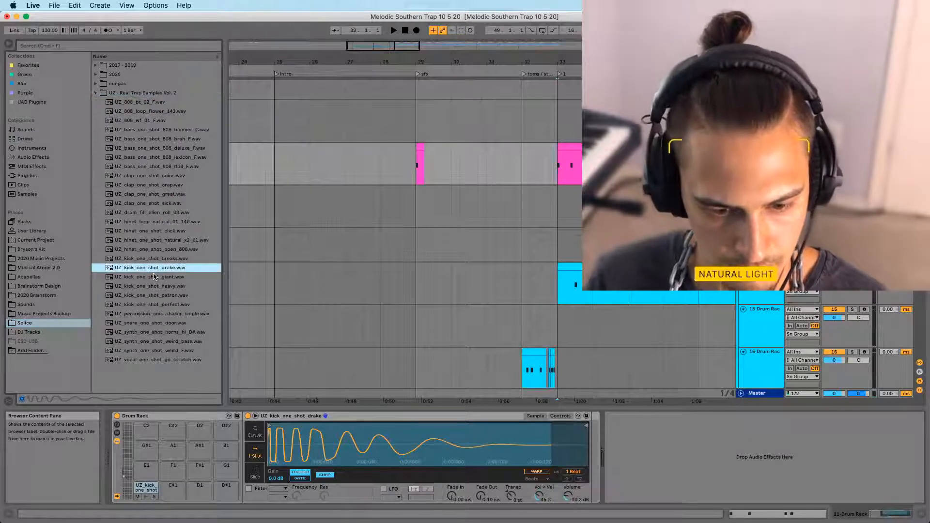
{"action": "left_click", "coordinate": [154, 277]}
{"action": "left_click", "coordinate": [148, 268]}
{"action": "left_click", "coordinate": [144, 259]}
{"action": "left_click", "coordinate": [142, 268]}
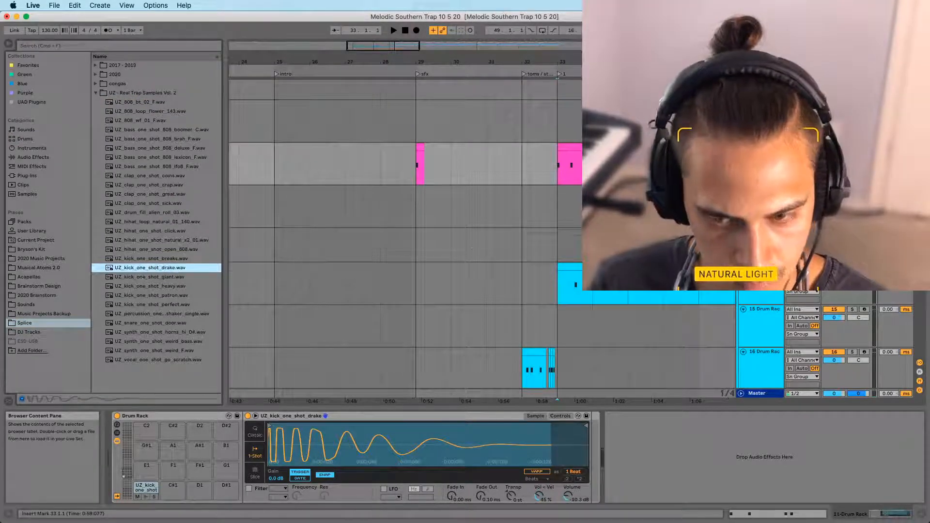
Place UZ_kick_one_shot_drake.wav on the track below the kick track, shortly before bar 29, and reverse it
{"action": "left_click", "coordinate": [761, 194]}
{"action": "left_click_drag", "start_coordinate": [154, 267], "coordinate": [401, 207]}
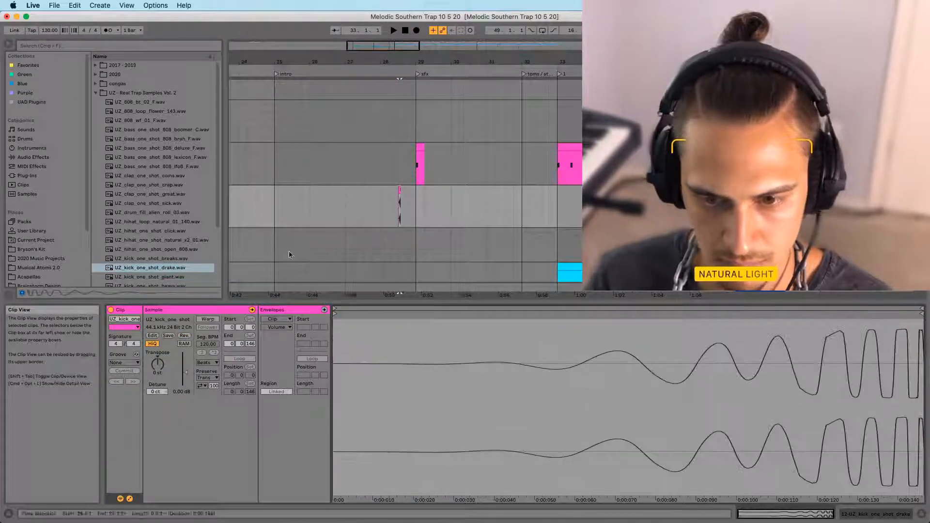
Move the reversed kick clip so that it ends exactly at bar 29.1.1, where the kick hit starts
{"action": "left_click_drag", "start_coordinate": [398, 62], "coordinate": [398, 145]}
{"action": "left_click_drag", "start_coordinate": [431, 190], "coordinate": [592, 200]}
{"action": "left_click_drag", "start_coordinate": [601, 62], "coordinate": [601, 112]}
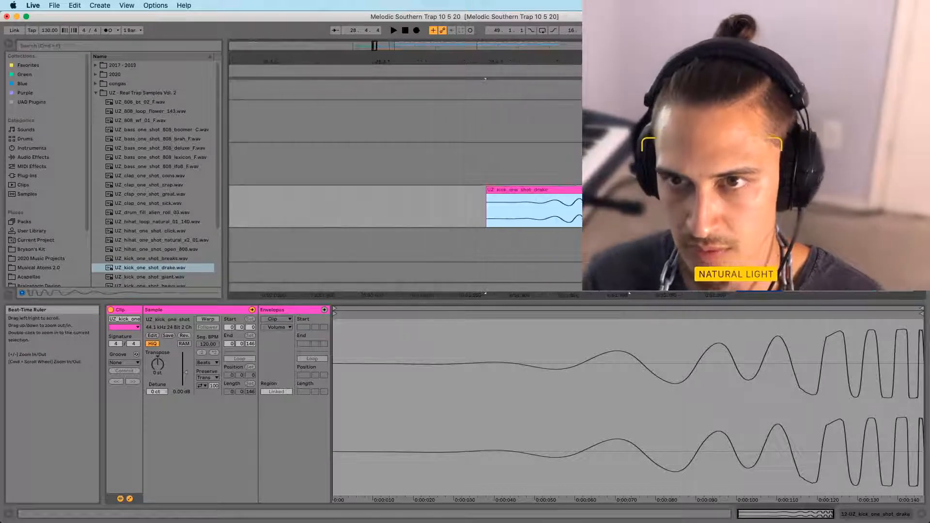
{"action": "mouse_move", "coordinate": [602, 190]}
{"action": "left_mouse_down"}
{"action": "mouse_move", "coordinate": [568, 201]}
{"action": "mouse_move", "coordinate": [585, 191]}
{"action": "left_mouse_up"}
{"action": "key", "text": "space"}
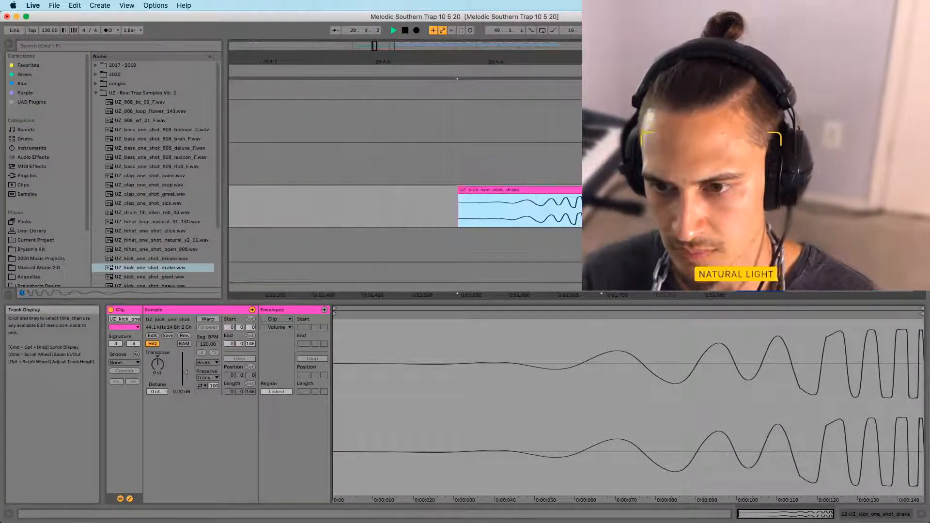
{"action": "left_click_drag", "start_coordinate": [599, 62], "coordinate": [599, 112]}
{"action": "double_click", "coordinate": [588, 198]}
{"action": "left_click_drag", "start_coordinate": [587, 196], "coordinate": [573, 197]}
Audition the reversed kick leading into bar 29 and inspect its alignment with the kick hit
{"action": "key", "text": "space"}
{"action": "key", "text": "space"}
{"action": "left_click", "coordinate": [574, 190]}
{"action": "key", "text": "space"}
{"action": "key", "text": "space"}
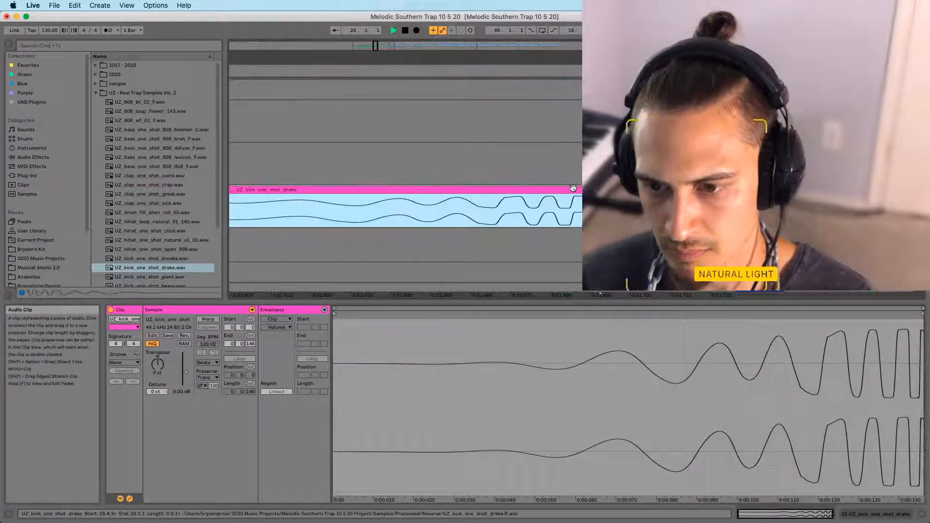
{"action": "left_click_drag", "start_coordinate": [555, 60], "coordinate": [554, 19]}
{"action": "left_click", "coordinate": [381, 211]}
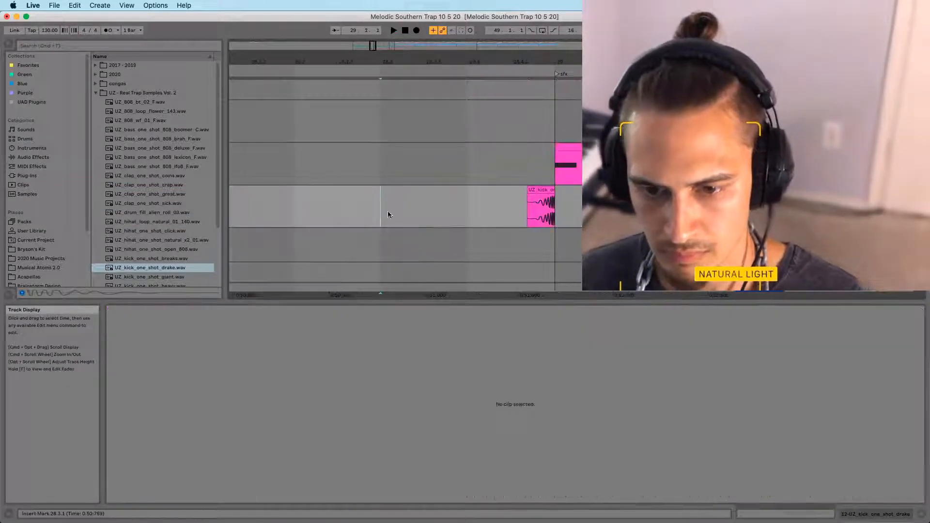
{"action": "left_click_drag", "start_coordinate": [488, 59], "coordinate": [503, 92]}
{"action": "left_click", "coordinate": [503, 195]}
{"action": "left_click_drag", "start_coordinate": [498, 196], "coordinate": [511, 199]}
{"action": "left_click_drag", "start_coordinate": [463, 58], "coordinate": [464, 20]}
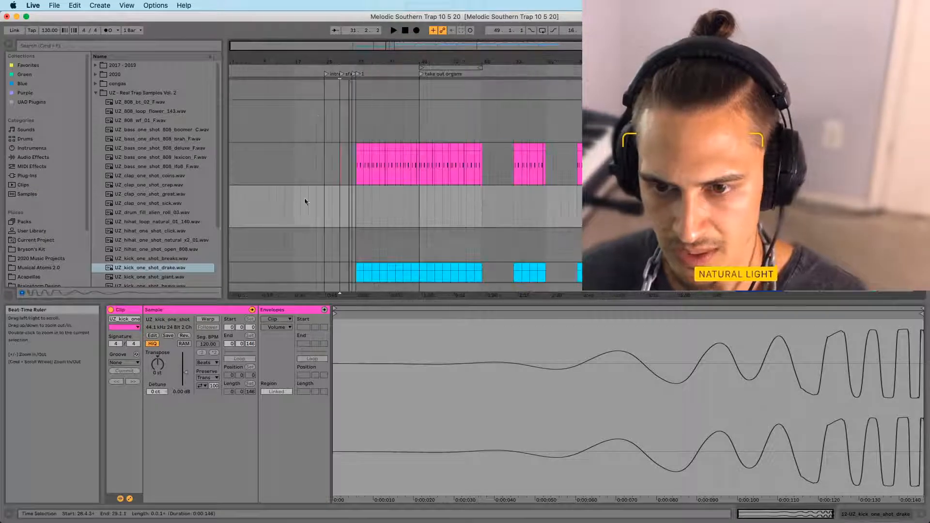
Set the arrangement loop to start at bar 25.1.1 with a length of 40 bars, enable looping and start playback
{"action": "left_click", "coordinate": [363, 243]}
{"action": "left_click_drag", "start_coordinate": [314, 62], "coordinate": [316, 77]}
{"action": "left_click_drag", "start_coordinate": [513, 68], "coordinate": [335, 70]}
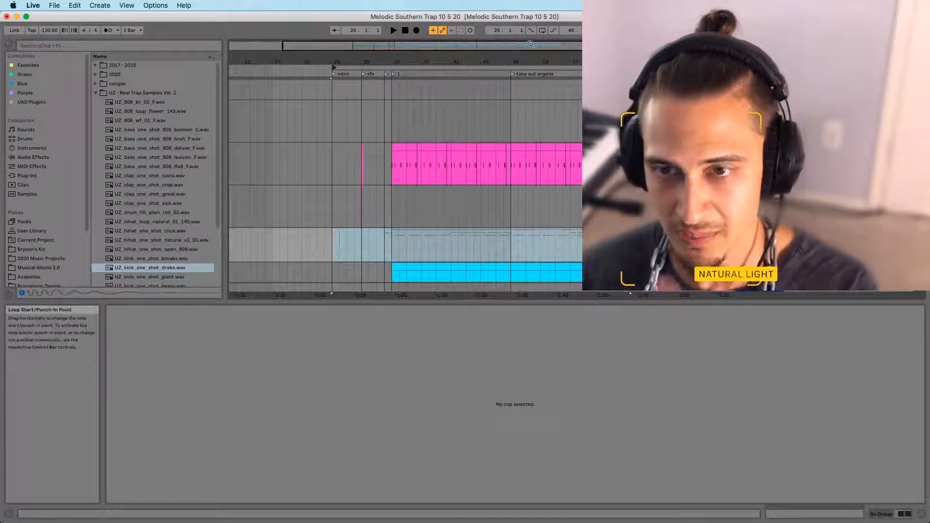
{"action": "left_click_drag", "start_coordinate": [574, 60], "coordinate": [495, 41]}
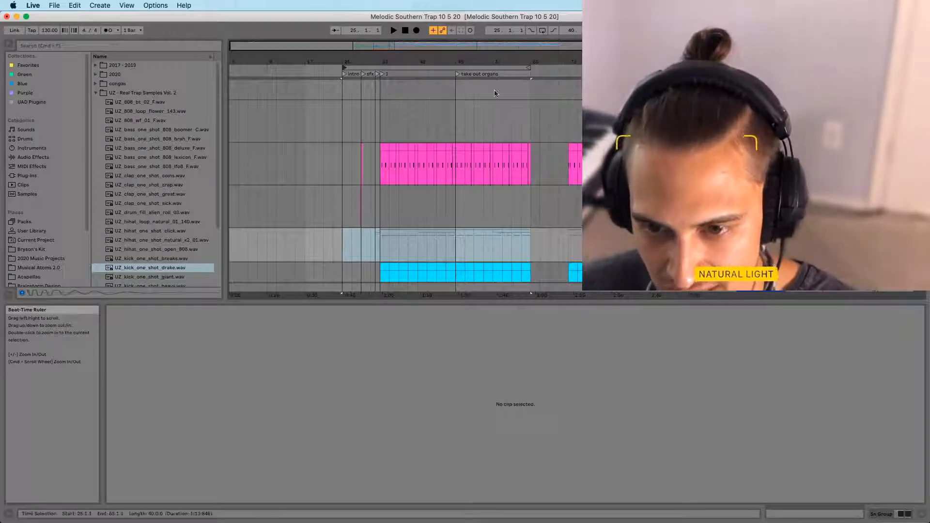
{"action": "left_click", "coordinate": [543, 30]}
{"action": "key", "text": "space"}
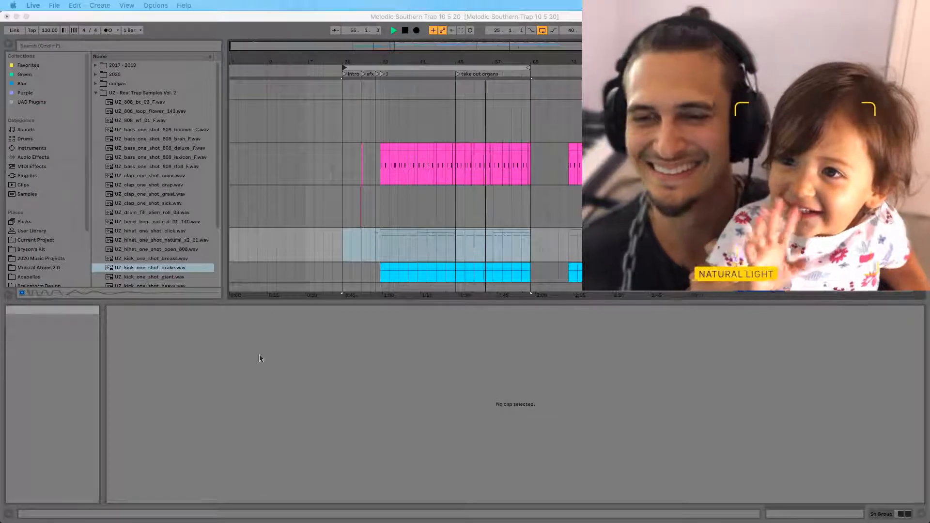
Replay the arrangement from bar 25.1.1 and listen to the lead part from bar 33.1.1
{"action": "left_click", "coordinate": [345, 213]}
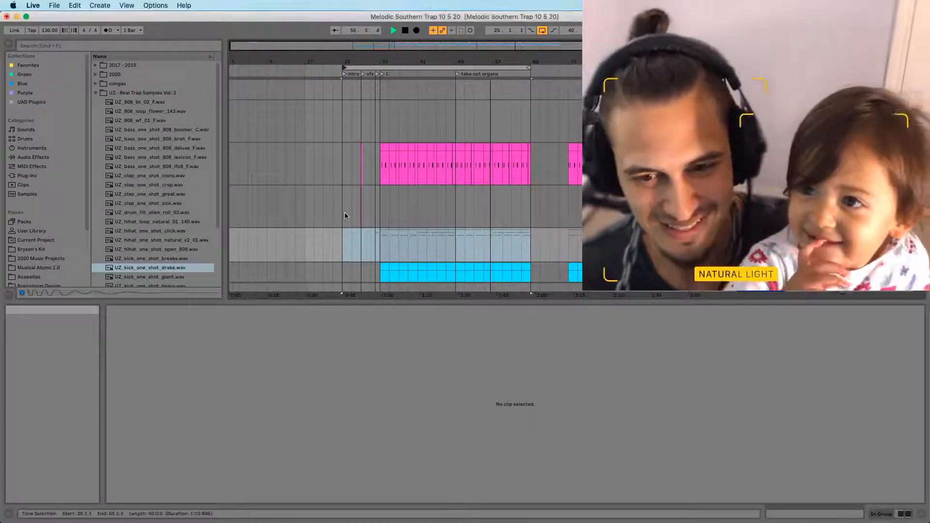
{"action": "left_click", "coordinate": [345, 216]}
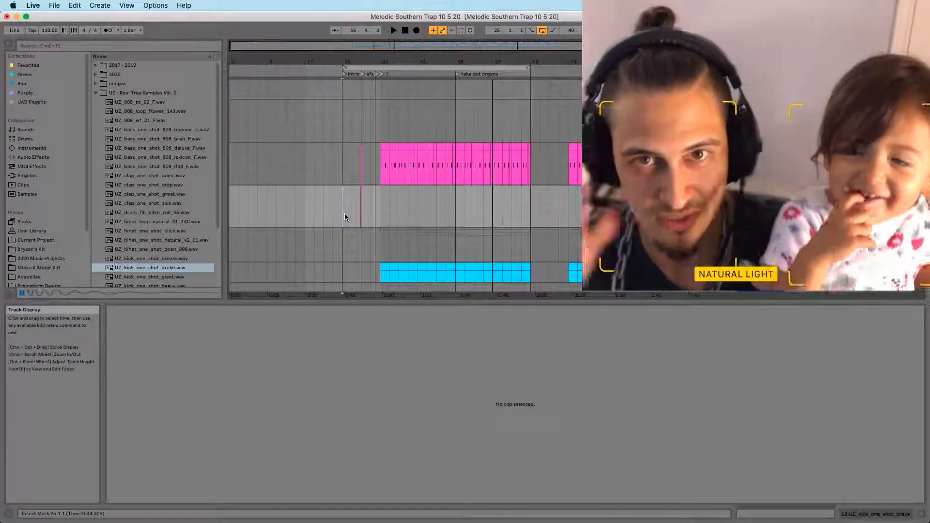
{"action": "key", "text": "space"}
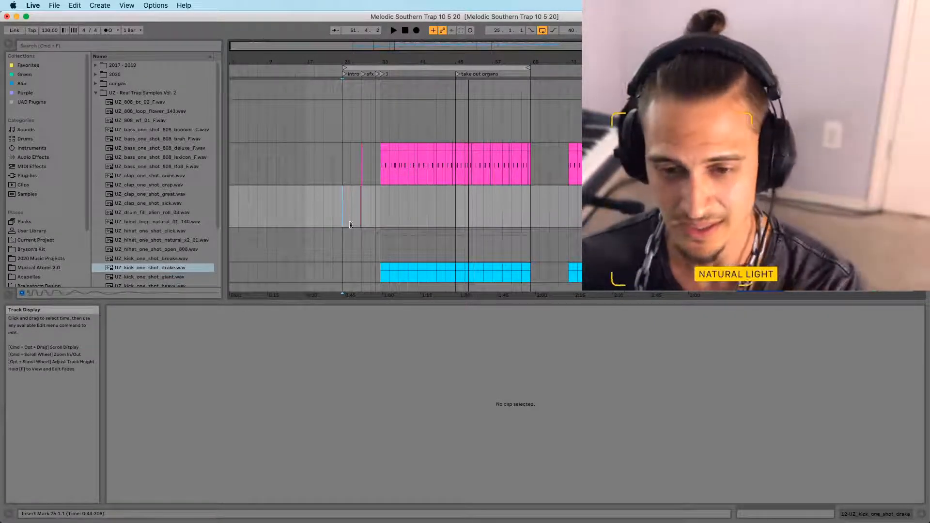
{"action": "left_click", "coordinate": [374, 226]}
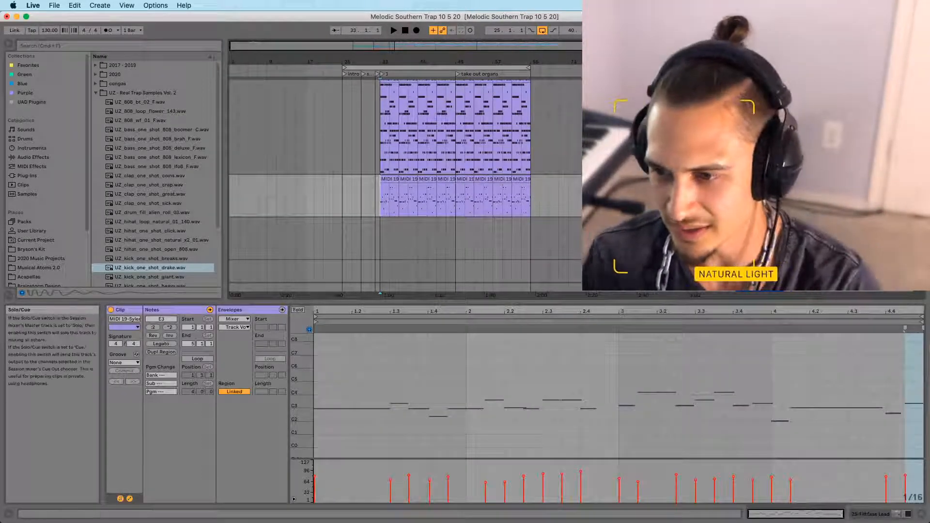
{"action": "key", "text": "space"}
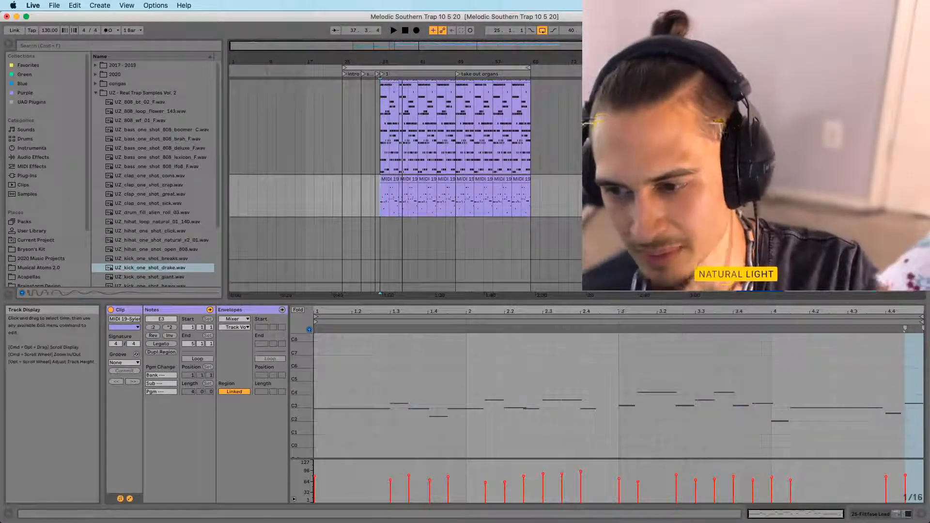
Try moving the first lead clip from bar 33 to bar 29 and play it from bar 29.1.1
{"action": "left_click", "coordinate": [387, 179]}
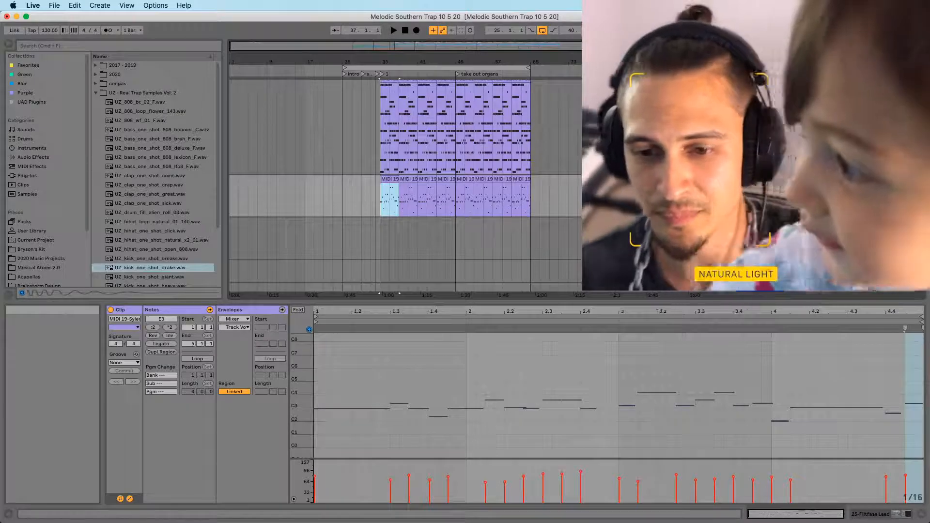
{"action": "left_click_drag", "start_coordinate": [385, 181], "coordinate": [369, 191]}
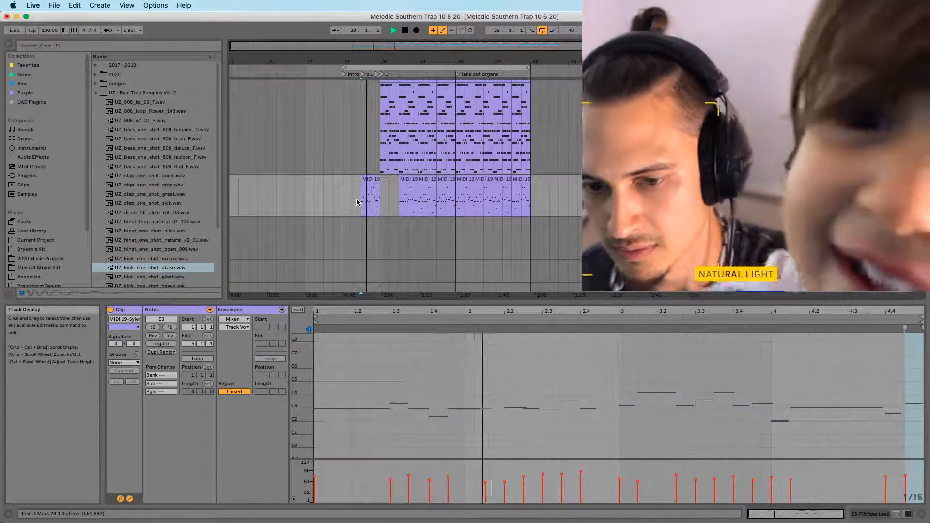
{"action": "key", "text": "space"}
{"action": "key", "text": "space"}
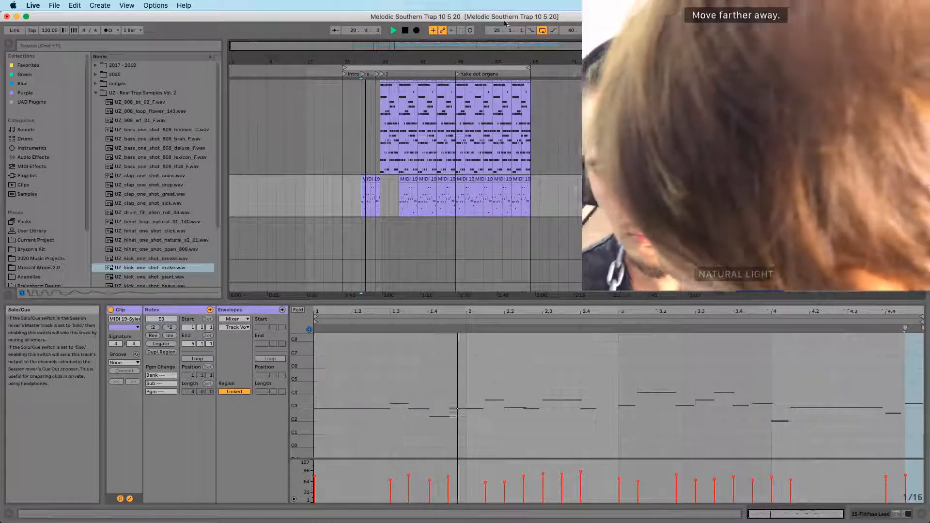
{"action": "left_click_drag", "start_coordinate": [370, 62], "coordinate": [369, 77]}
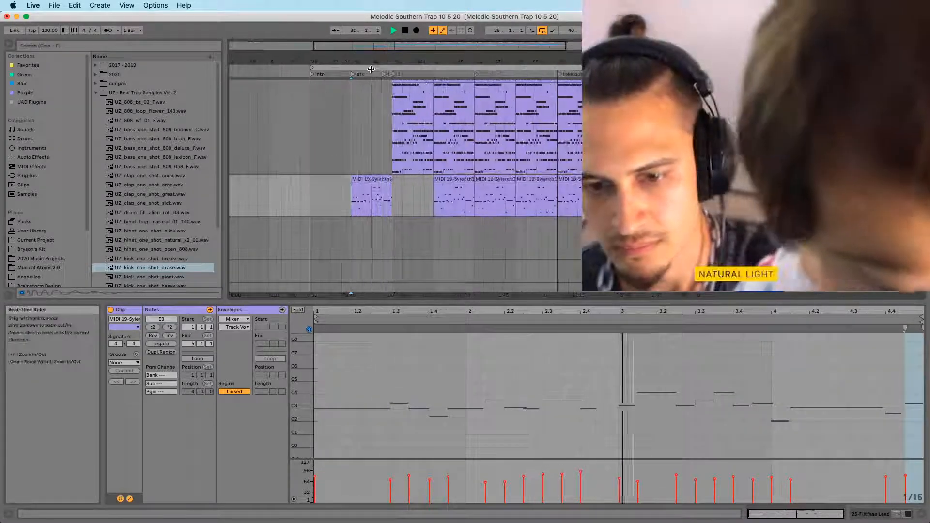
{"action": "left_click", "coordinate": [368, 215]}
Shorten the moved lead clip so that it ends at bar 32
{"action": "left_click_drag", "start_coordinate": [391, 179], "coordinate": [382, 179]}
{"action": "mouse_move", "coordinate": [383, 63]}
{"action": "left_mouse_down"}
{"action": "mouse_move", "coordinate": [372, 69]}
{"action": "mouse_move", "coordinate": [339, 51]}
{"action": "left_mouse_up"}
{"action": "left_click", "coordinate": [380, 196]}
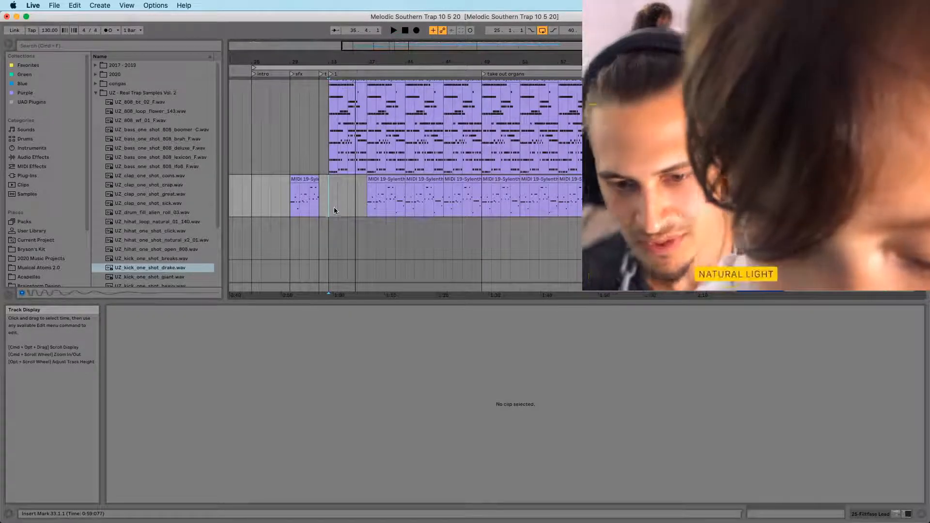
Move the shortened lead clip back to bar 33.1.1 and extend its end to bar 37
{"action": "left_click_drag", "start_coordinate": [307, 178], "coordinate": [355, 180]}
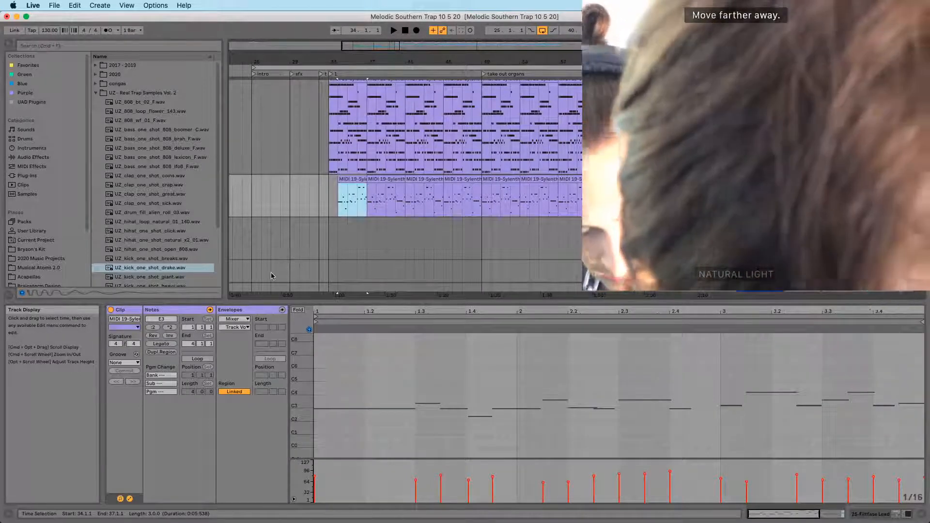
{"action": "key", "text": "super+z"}
{"action": "left_click_drag", "start_coordinate": [312, 179], "coordinate": [336, 178]}
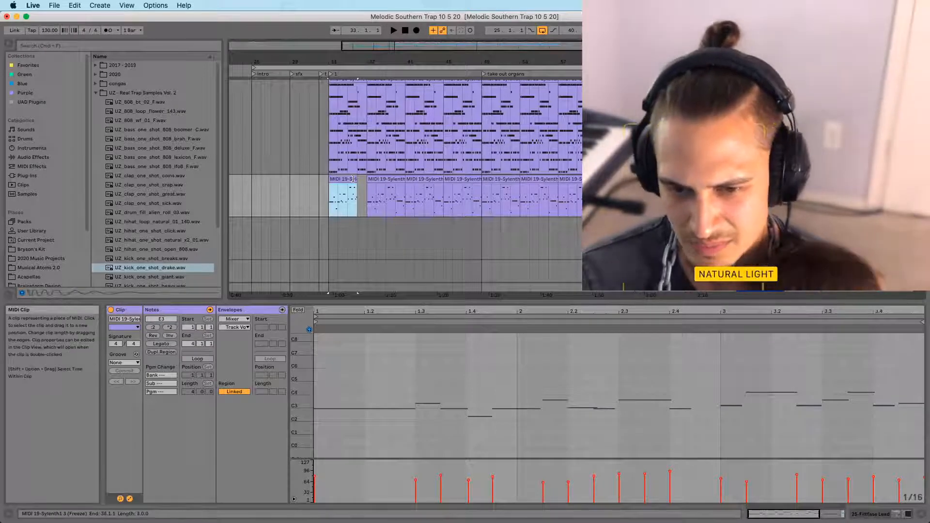
{"action": "left_click_drag", "start_coordinate": [357, 179], "coordinate": [367, 180]}
Listen to the arrangement from bar 25.1.1 and look over the melodic tracks
{"action": "left_click", "coordinate": [252, 213]}
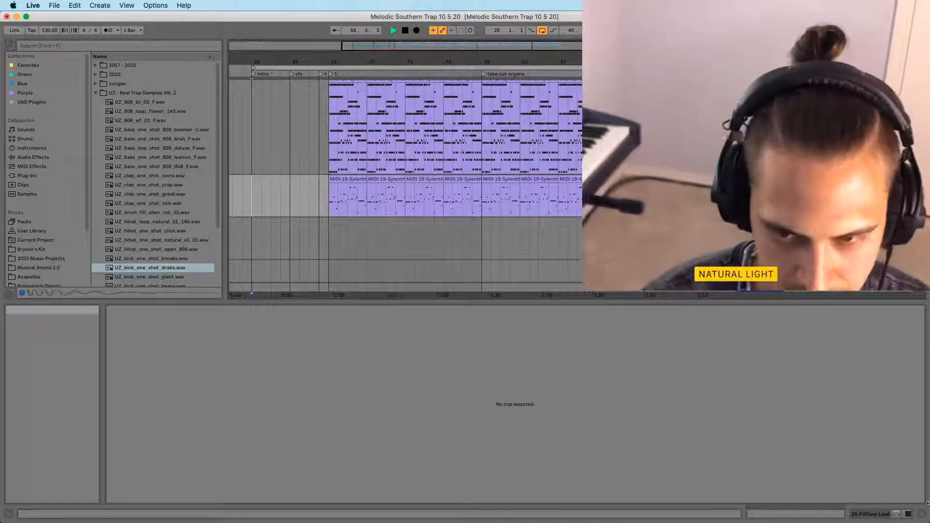
{"action": "scroll", "coordinate": [550, 245], "scroll_direction": "up", "scroll_amount": 5}
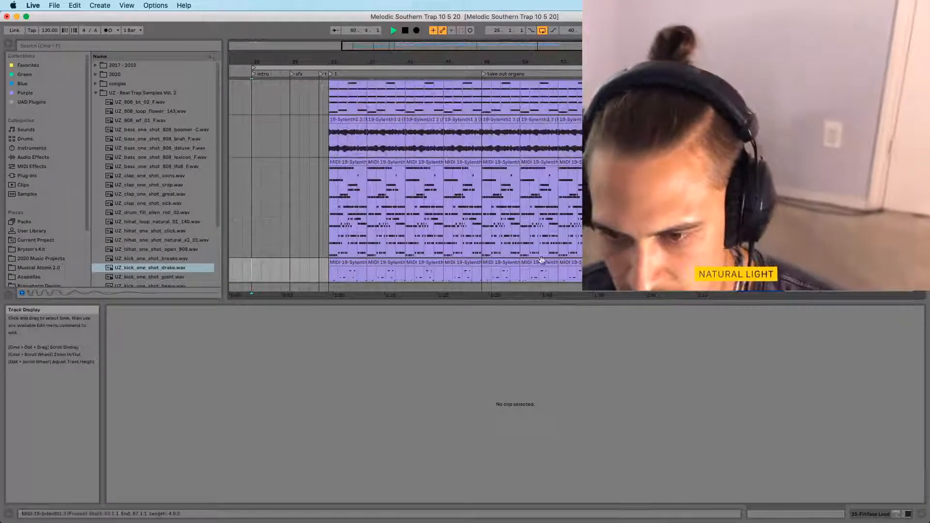
{"action": "scroll", "coordinate": [549, 245], "scroll_direction": "up", "scroll_amount": 2}
{"action": "scroll", "coordinate": [541, 245], "scroll_direction": "down", "scroll_amount": 3}
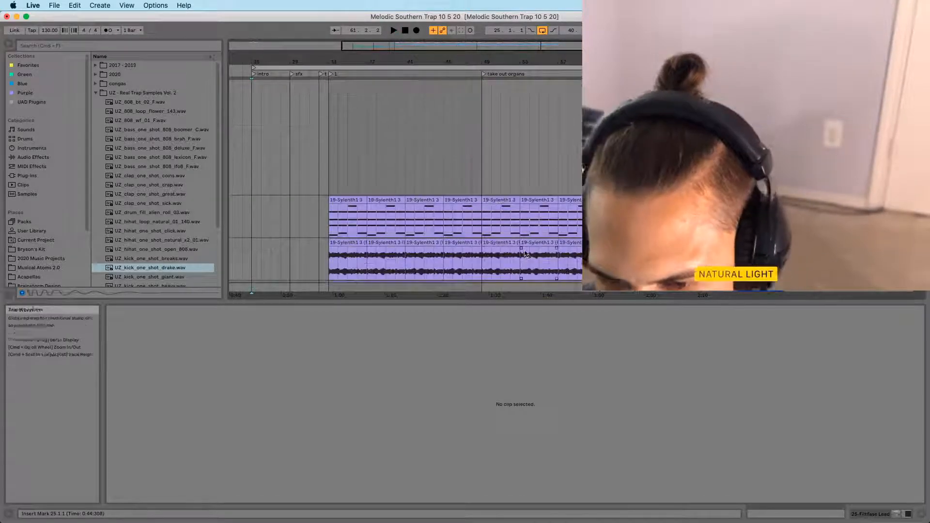
Examine and play the first chord clip, the lead clip and the Harmony to MIDI track from bar 33
{"action": "left_click", "coordinate": [348, 218]}
{"action": "key", "text": "space"}
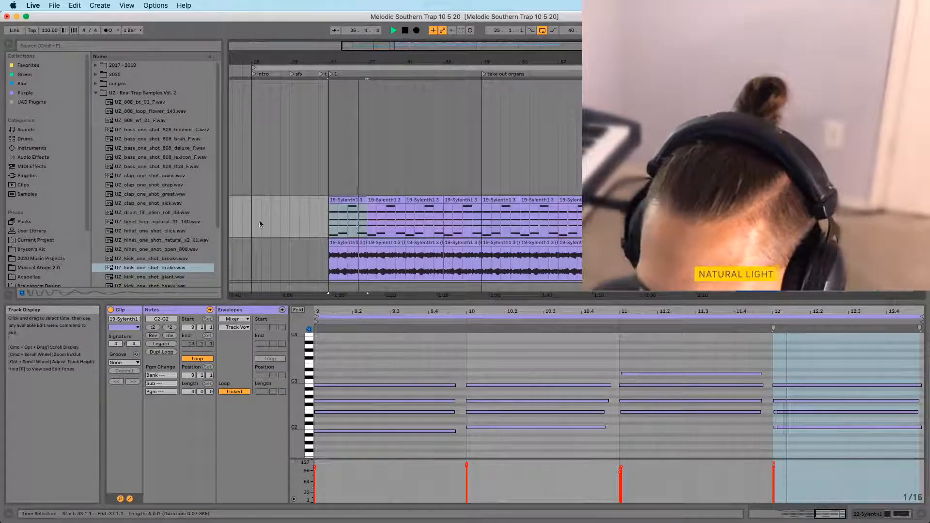
{"action": "scroll", "coordinate": [341, 194], "scroll_direction": "down", "scroll_amount": 8}
{"action": "left_click", "coordinate": [341, 219]}
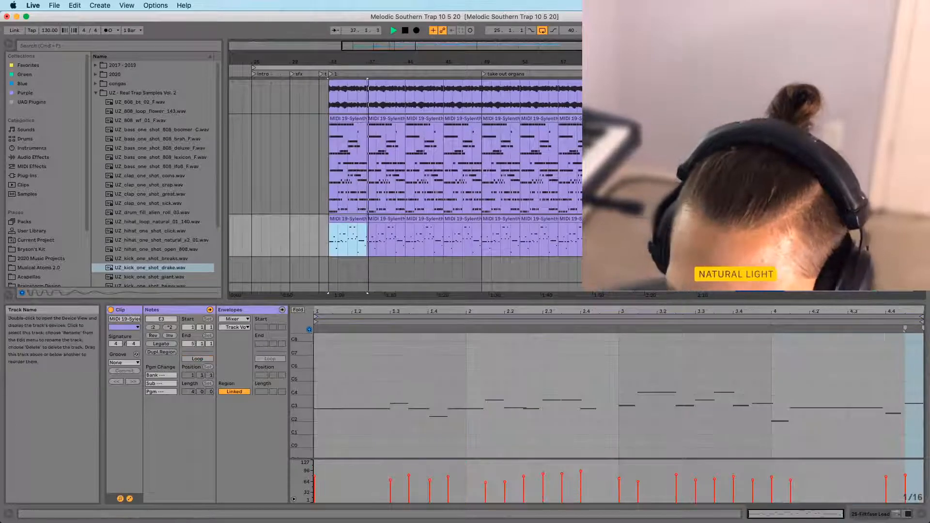
{"action": "left_click", "coordinate": [892, 120]}
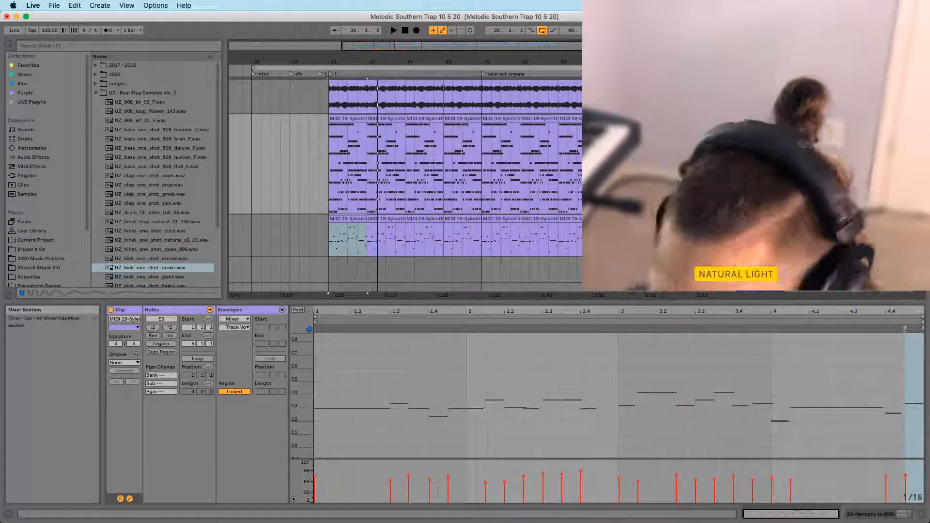
{"action": "key", "text": "space"}
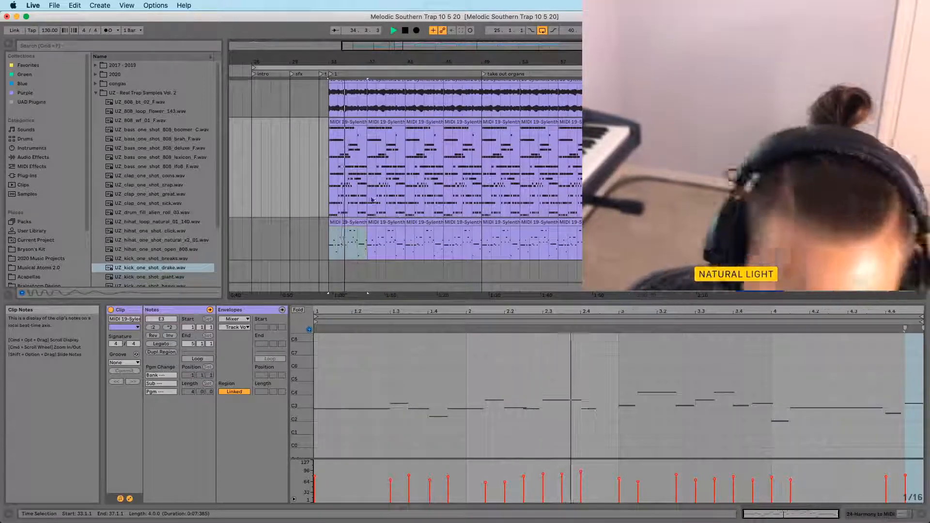
Look over the melodic tracks and play the arrangement from the intro locator at 25.1.1
{"action": "scroll", "coordinate": [367, 202], "scroll_direction": "up", "scroll_amount": 2}
{"action": "scroll", "coordinate": [366, 201], "scroll_direction": "up", "scroll_amount": 2}
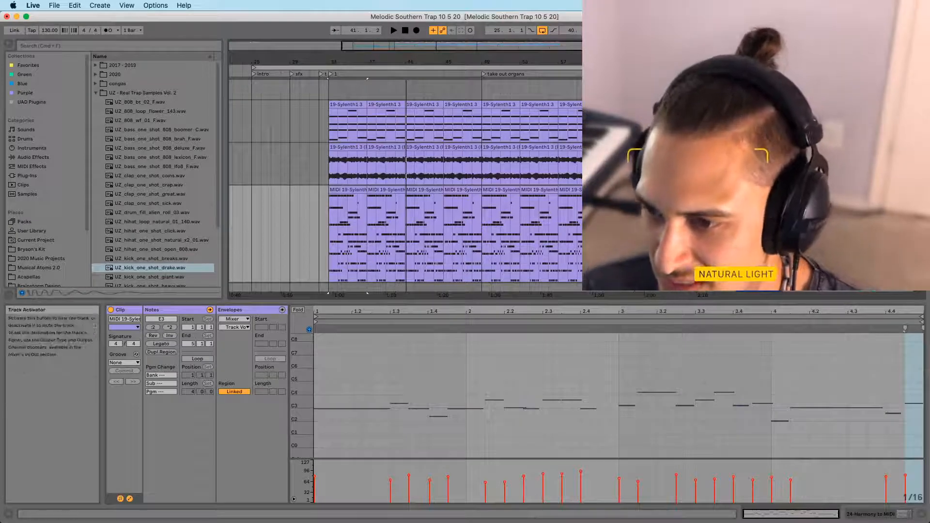
{"action": "scroll", "coordinate": [405, 182], "scroll_direction": "down", "scroll_amount": 4}
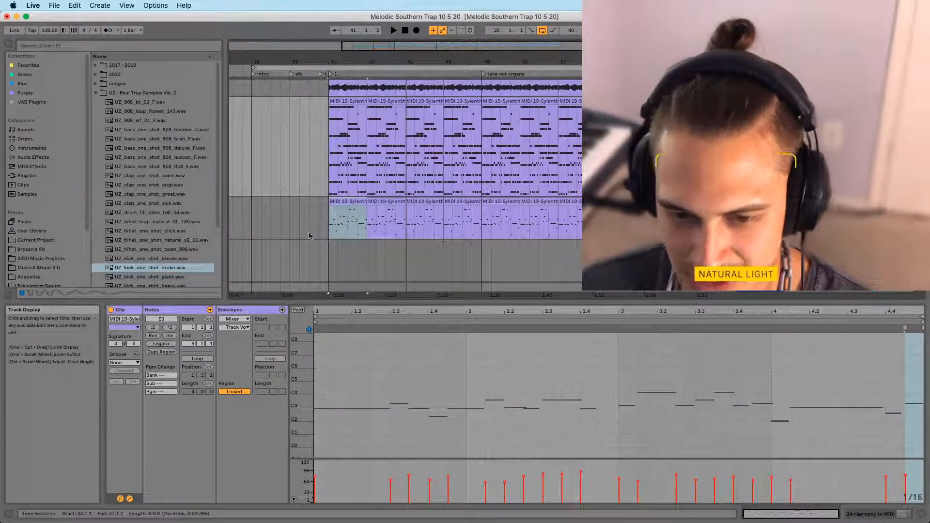
{"action": "left_click", "coordinate": [326, 234]}
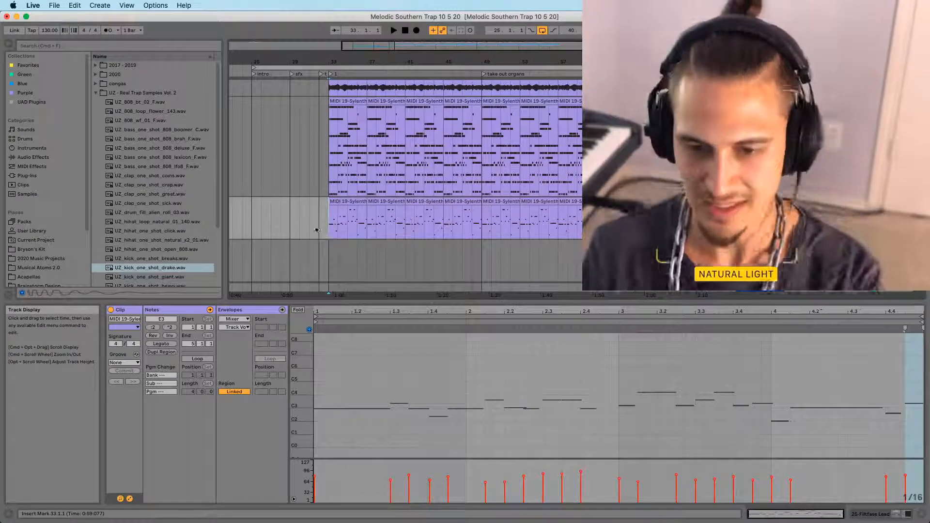
{"action": "left_click", "coordinate": [311, 196]}
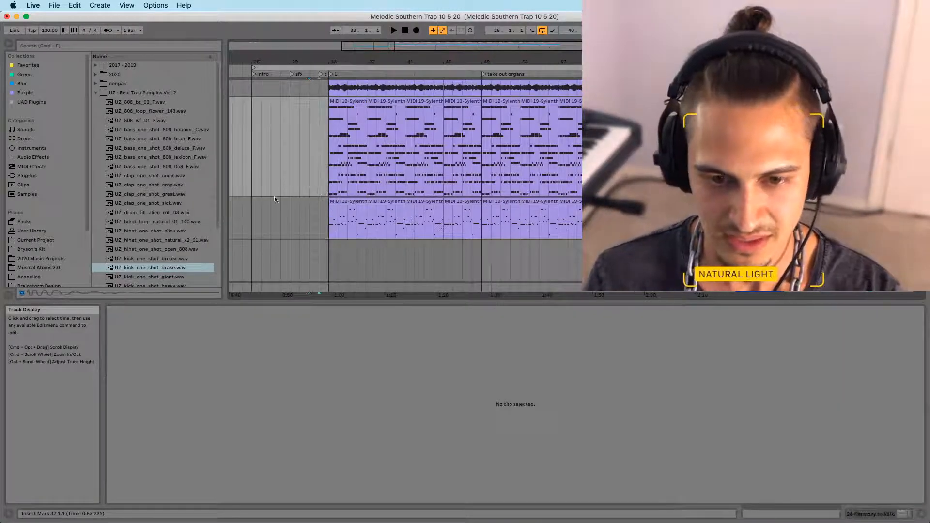
{"action": "left_click", "coordinate": [253, 205]}
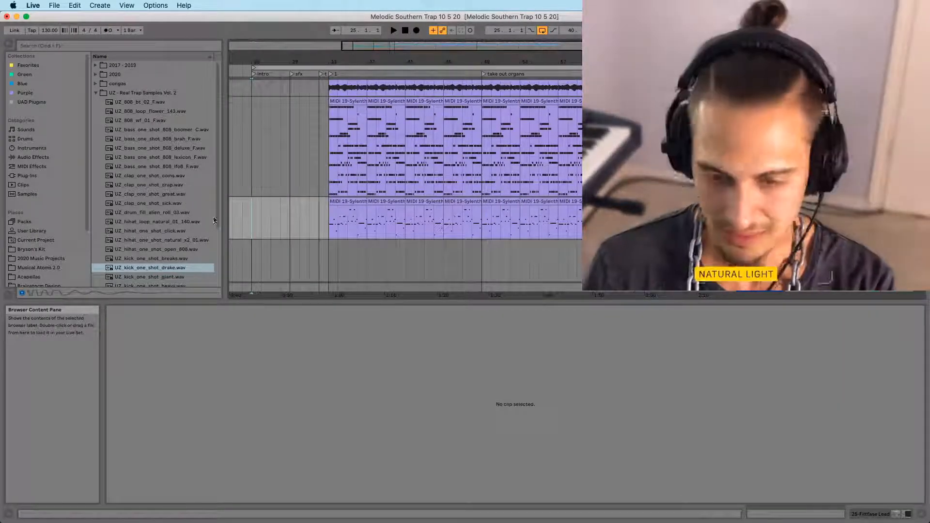
{"action": "left_click", "coordinate": [261, 199]}
{"action": "left_click", "coordinate": [255, 198]}
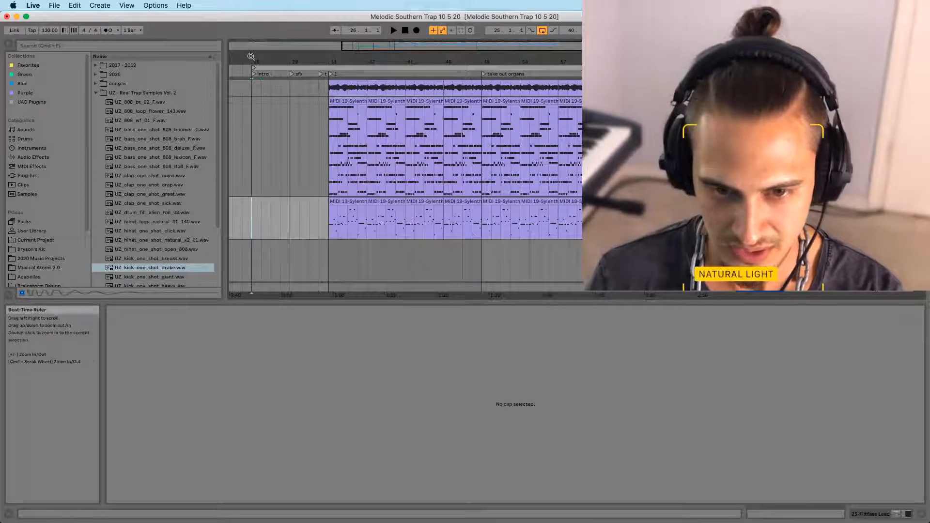
{"action": "left_click_drag", "start_coordinate": [251, 60], "coordinate": [327, 61]}
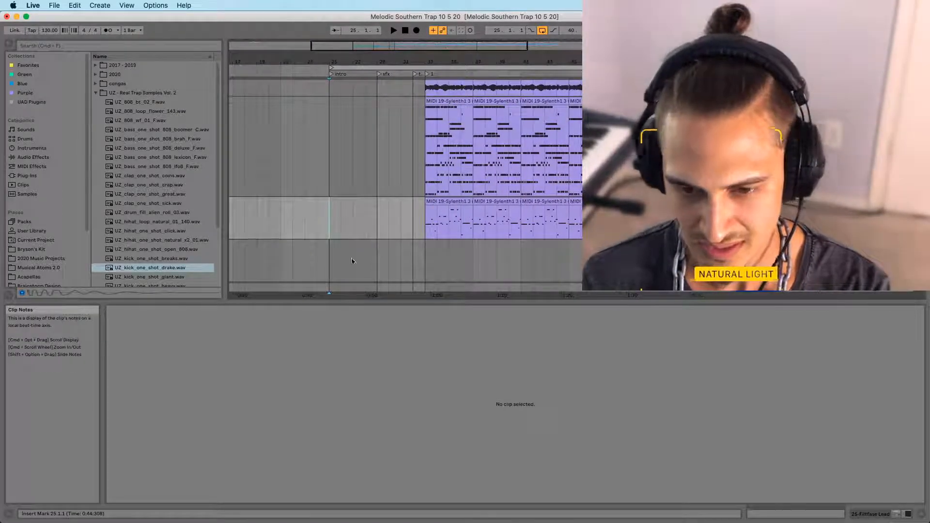
{"action": "key", "text": "space"}
{"action": "left_click_drag", "start_coordinate": [338, 59], "coordinate": [338, 51]}
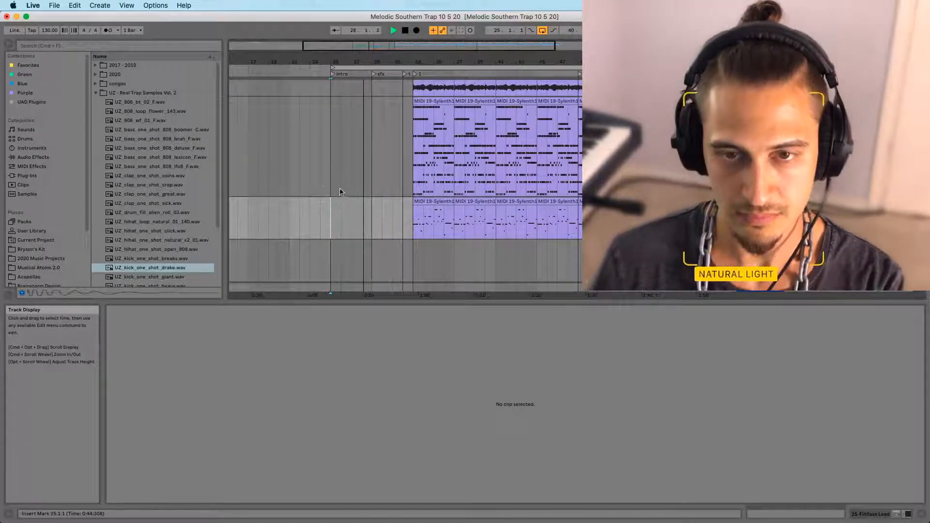
Replay the passage around the sfx locator from 29.1.1, 28.3.1 and 28.1.1
{"action": "left_click", "coordinate": [369, 221]}
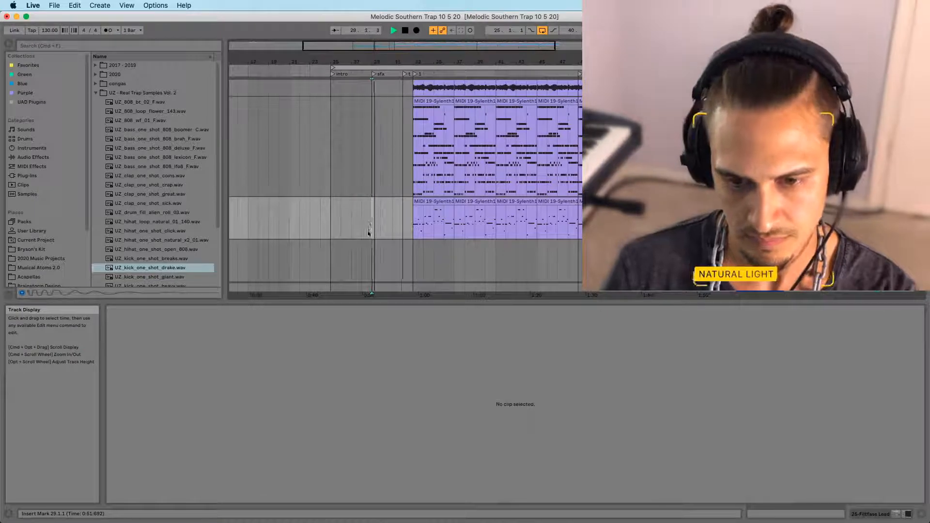
{"action": "scroll", "coordinate": [374, 204], "scroll_direction": "down", "scroll_amount": 4}
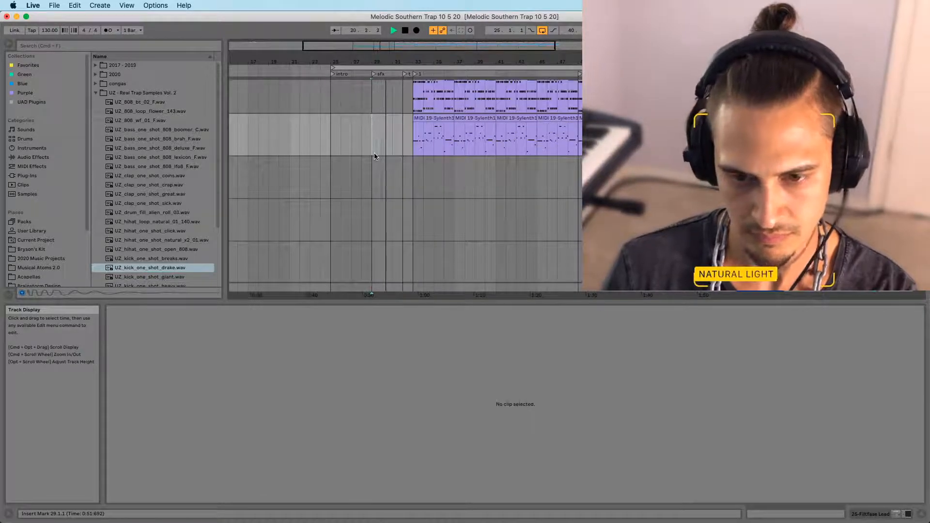
{"action": "left_click_drag", "start_coordinate": [371, 61], "coordinate": [370, 95]}
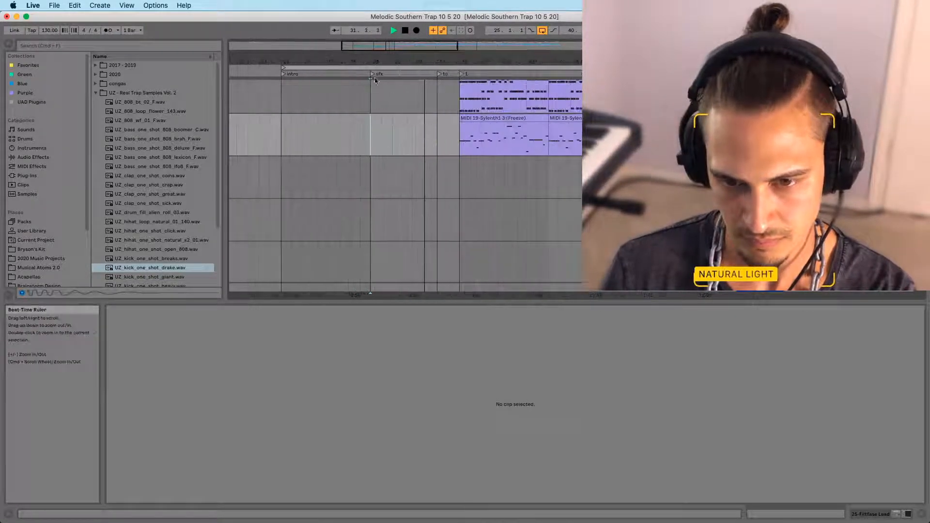
{"action": "left_click", "coordinate": [360, 150]}
{"action": "key", "text": "space"}
{"action": "key", "text": "space"}
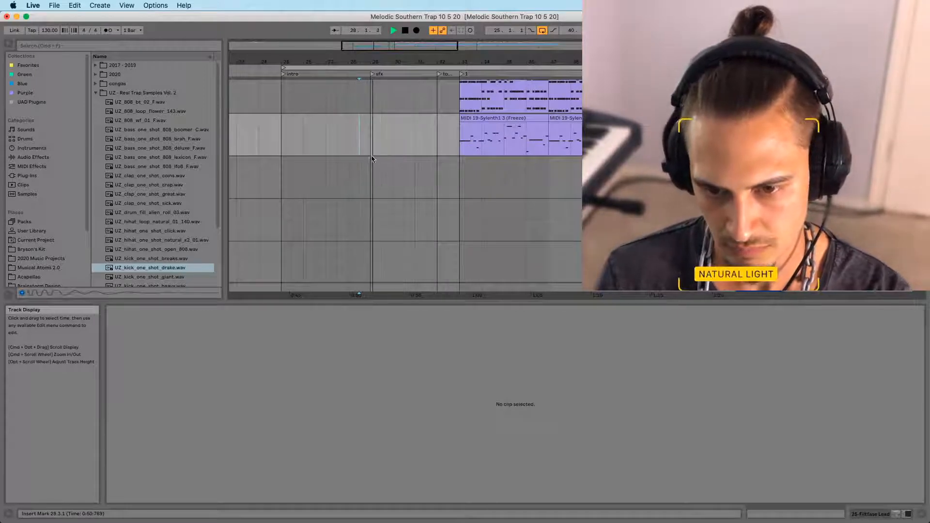
{"action": "key", "text": "space"}
{"action": "key", "text": "space"}
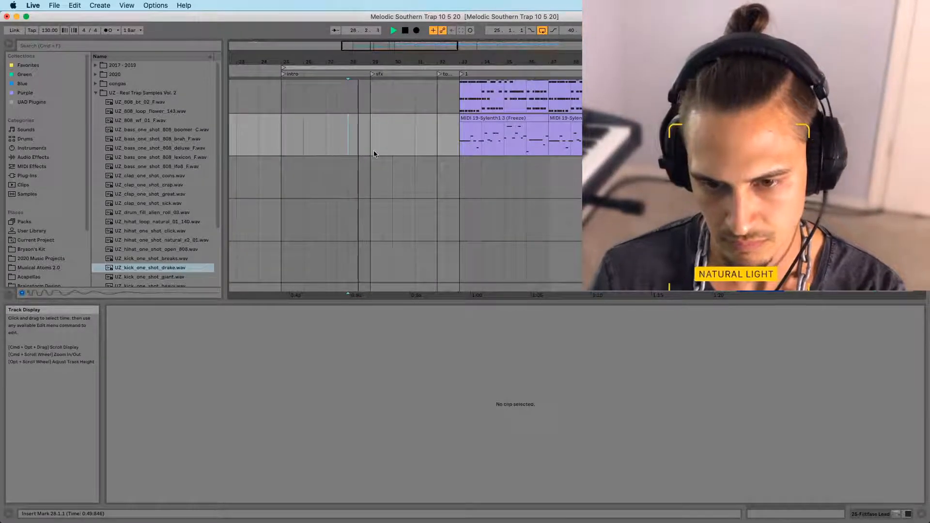
Listen to the transition from 29.1.1 into the first melodic section at bar 33
{"action": "mouse_move", "coordinate": [362, 62]}
{"action": "left_mouse_down"}
{"action": "mouse_move", "coordinate": [363, 44]}
{"action": "mouse_move", "coordinate": [355, 55]}
{"action": "left_mouse_up"}
{"action": "left_click", "coordinate": [364, 145]}
{"action": "left_click", "coordinate": [354, 114]}
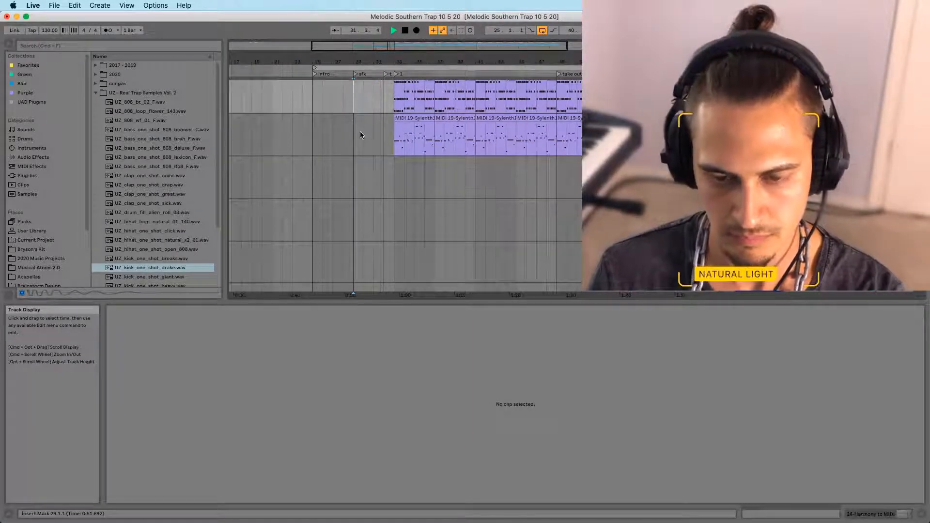
{"action": "left_click", "coordinate": [356, 154]}
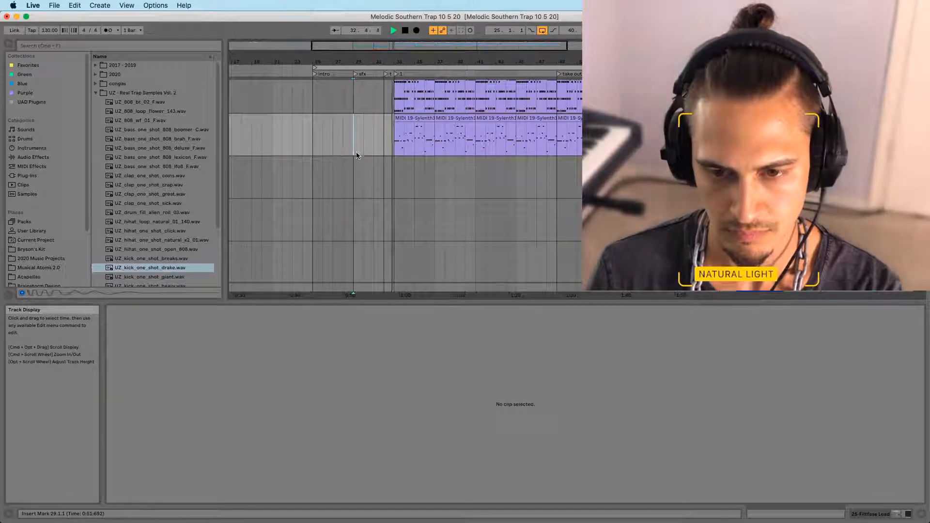
{"action": "left_click_drag", "start_coordinate": [359, 61], "coordinate": [357, 55]}
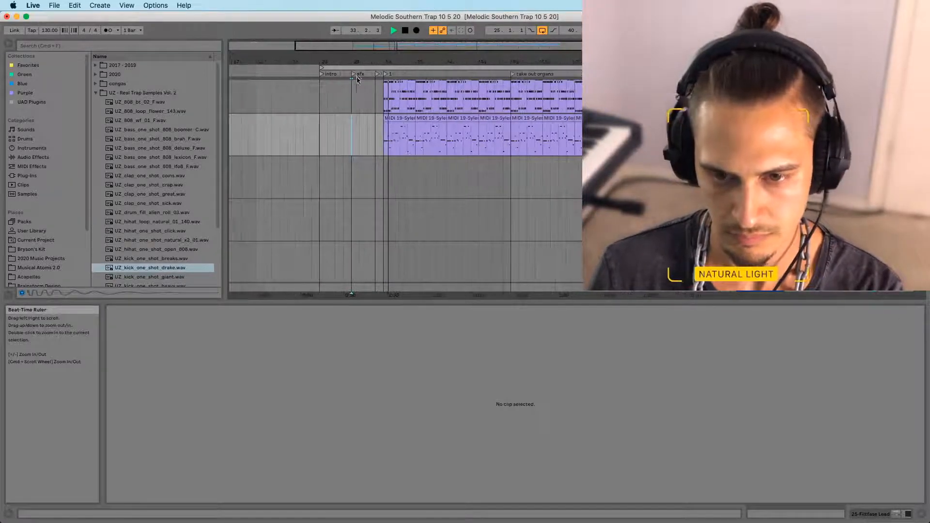
{"action": "left_click", "coordinate": [356, 109]}
{"action": "key", "text": "space"}
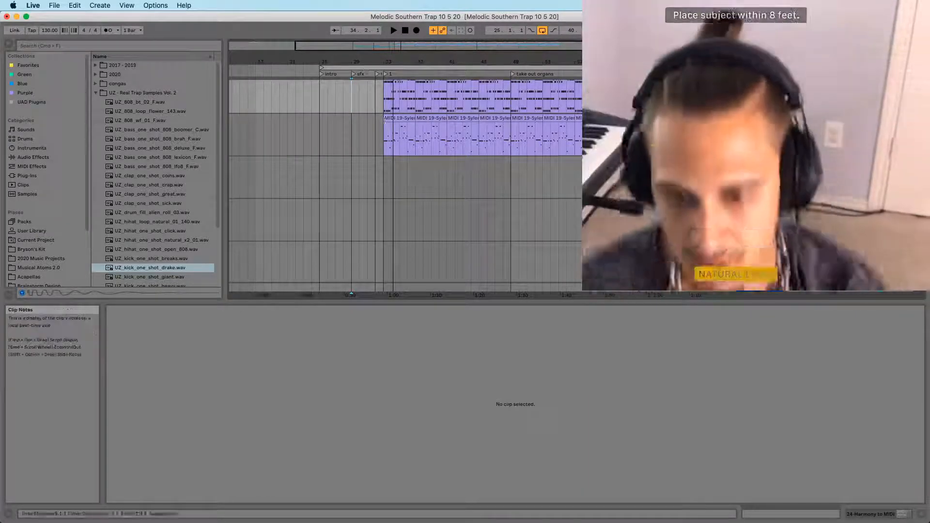
{"action": "key", "text": "space"}
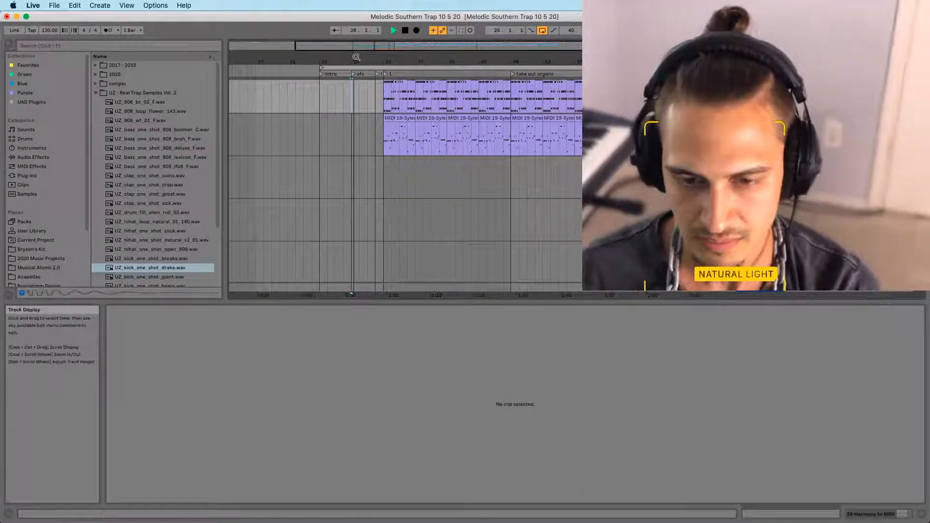
Rename the sfx locator at bar 29 as INTRO?
{"action": "right_click", "coordinate": [354, 75]}
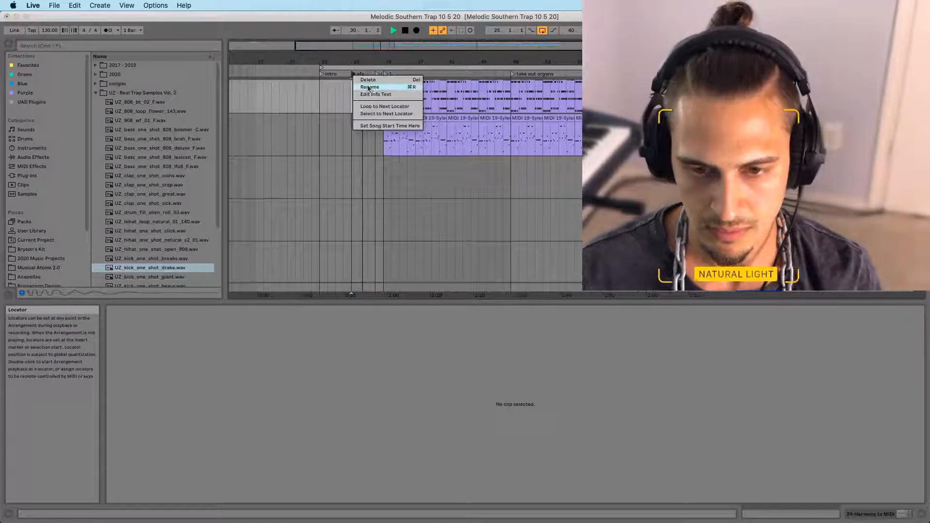
{"action": "left_click", "coordinate": [370, 87]}
{"action": "type", "text": "INTRO"}
{"action": "key", "text": "Return"}
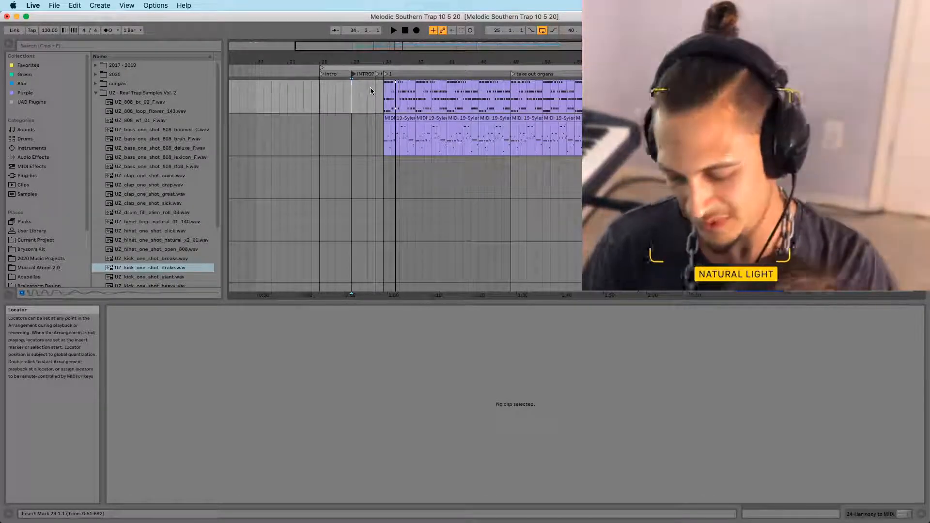
Play the arrangement from bar 29, set the insert mark at 33.1.1 and show the first devices in the master track's chain
{"action": "key", "text": "space"}
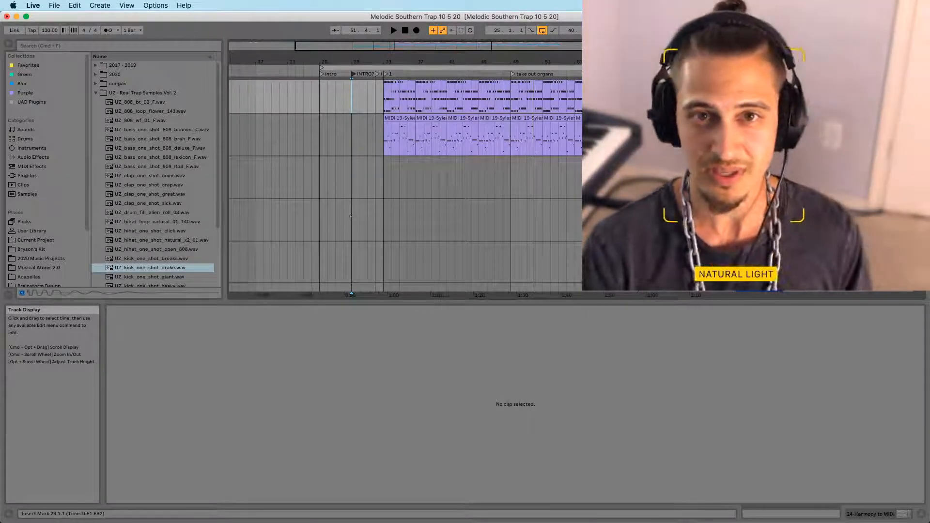
{"action": "left_click", "coordinate": [385, 193]}
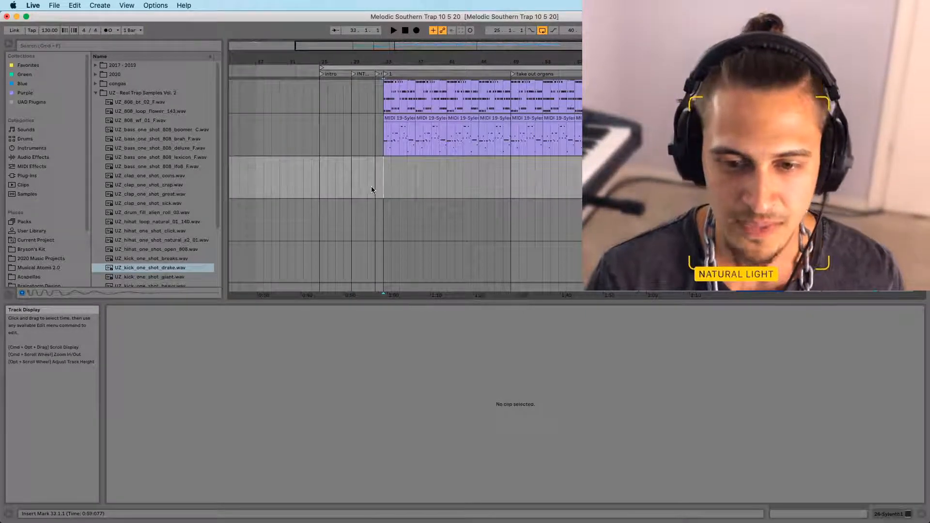
{"action": "left_click", "coordinate": [382, 190]}
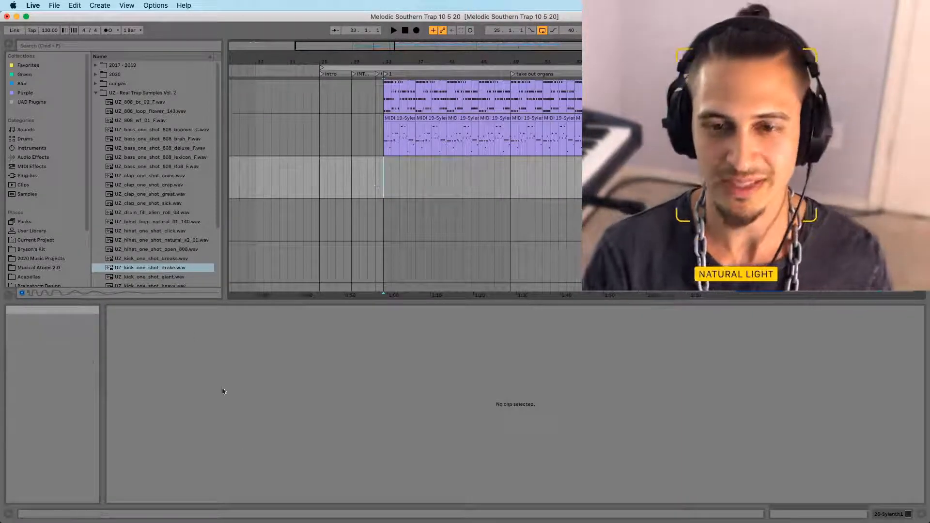
{"action": "left_click", "coordinate": [759, 294]}
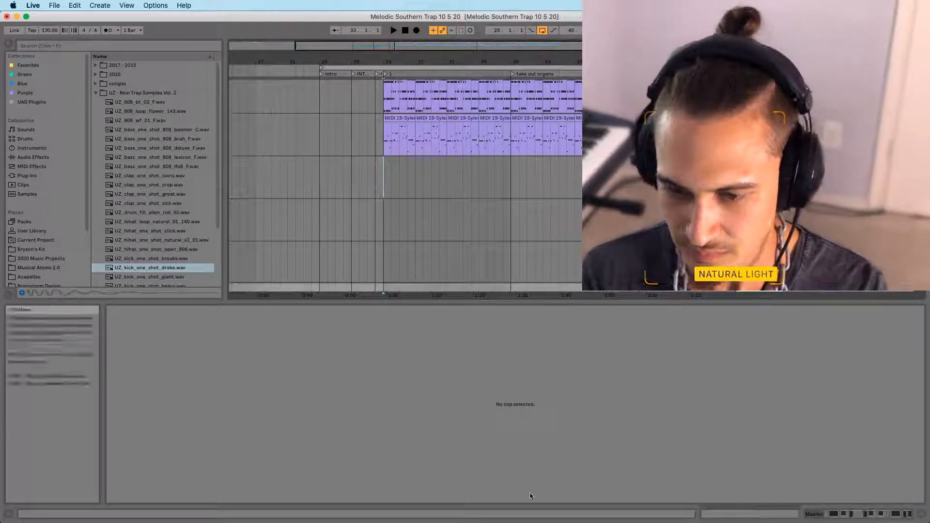
{"action": "left_click", "coordinate": [842, 514]}
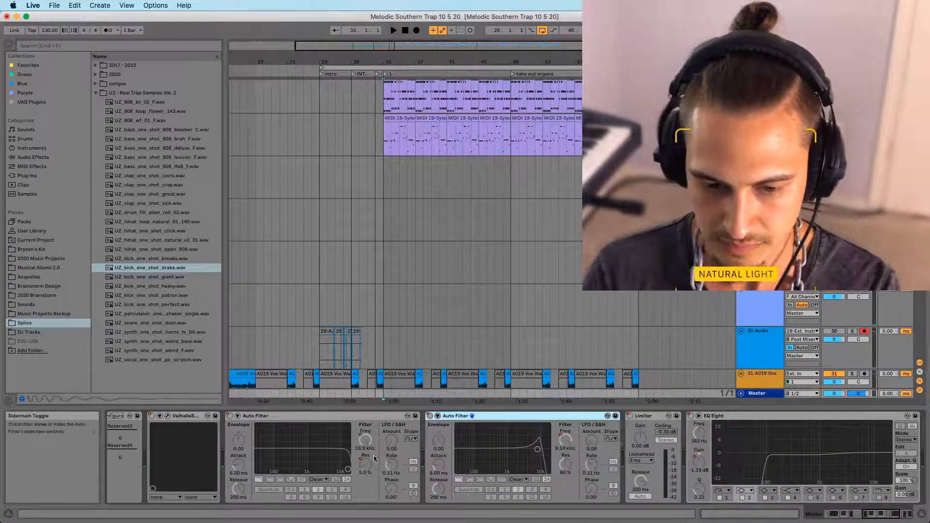
{"action": "left_click", "coordinate": [907, 513]}
{"action": "left_click", "coordinate": [846, 512]}
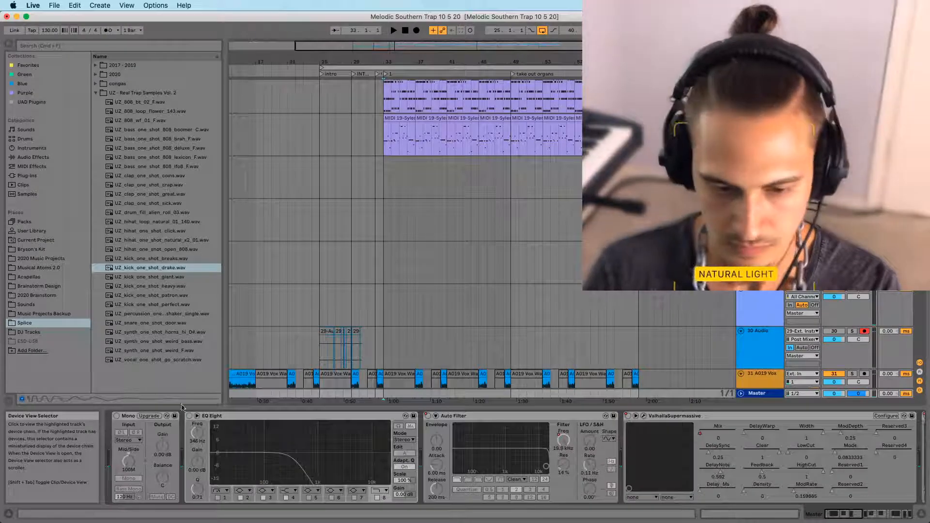
Turn on the master track's first EQ Eight and lower its high-cut frequency to about 166 Hz while playing from 33.1.1
{"action": "left_click", "coordinate": [208, 417]}
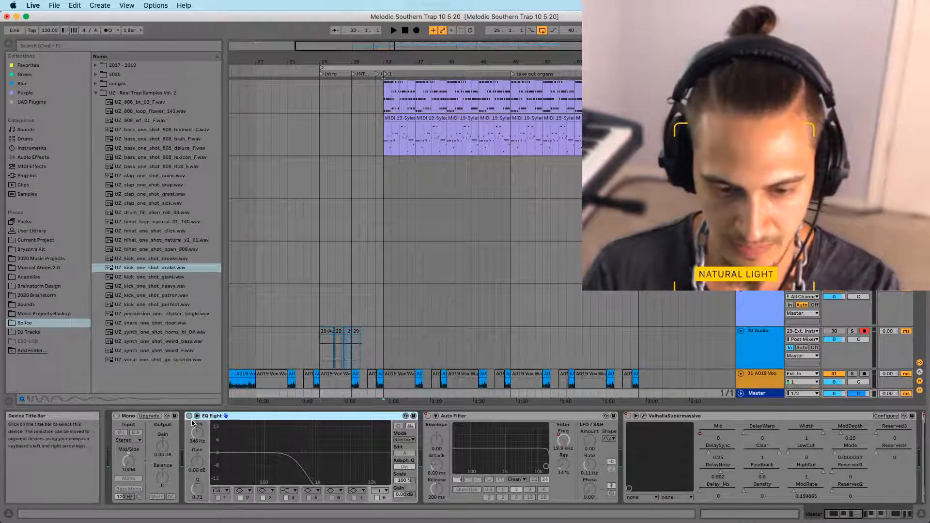
{"action": "left_click", "coordinate": [189, 415]}
{"action": "key", "text": "space"}
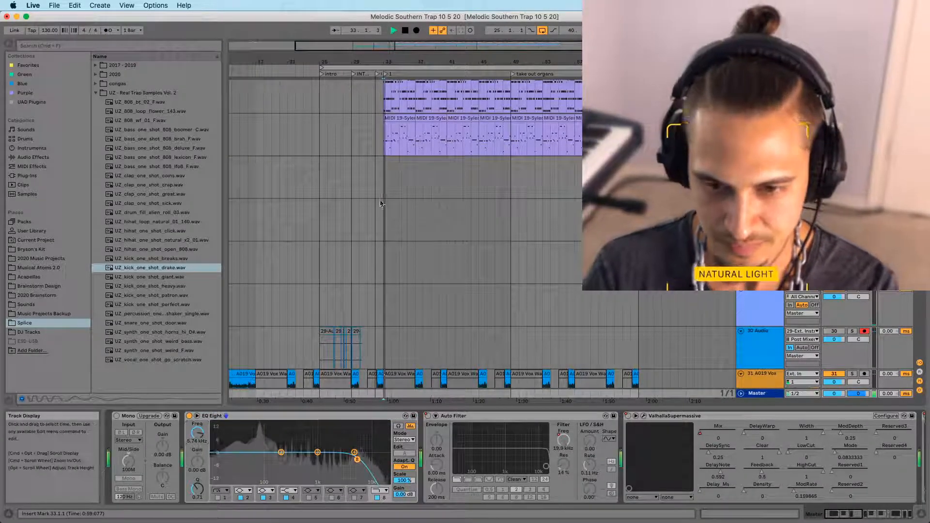
{"action": "left_click_drag", "start_coordinate": [357, 459], "coordinate": [310, 459]}
{"action": "left_click_drag", "start_coordinate": [197, 432], "coordinate": [198, 442]}
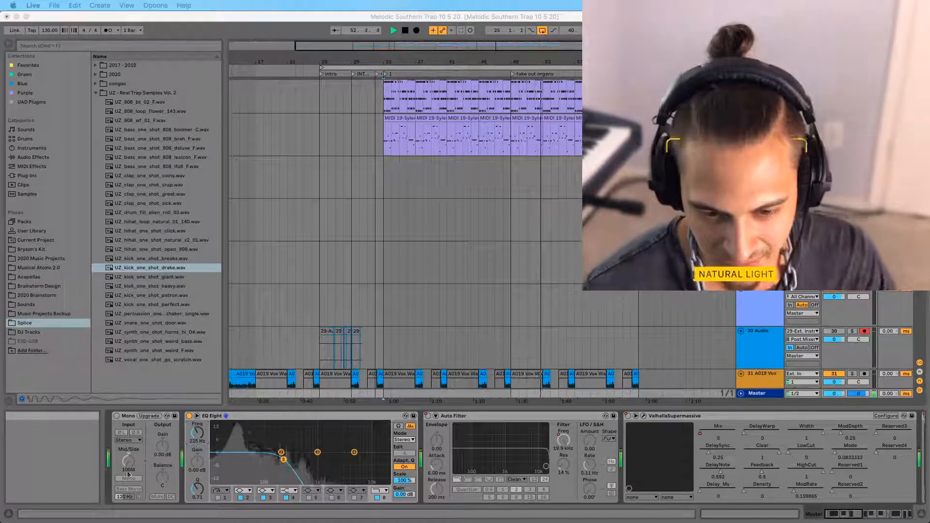
{"action": "left_click_drag", "start_coordinate": [199, 437], "coordinate": [192, 435]}
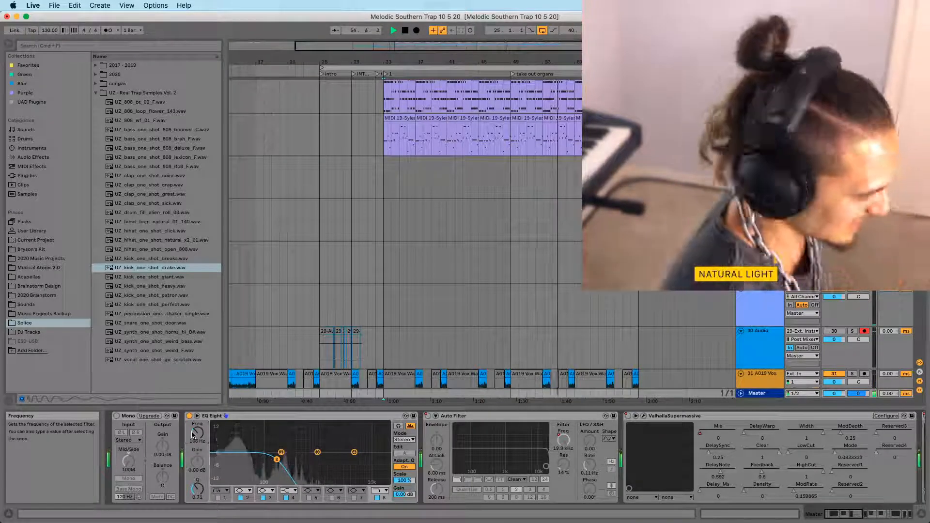